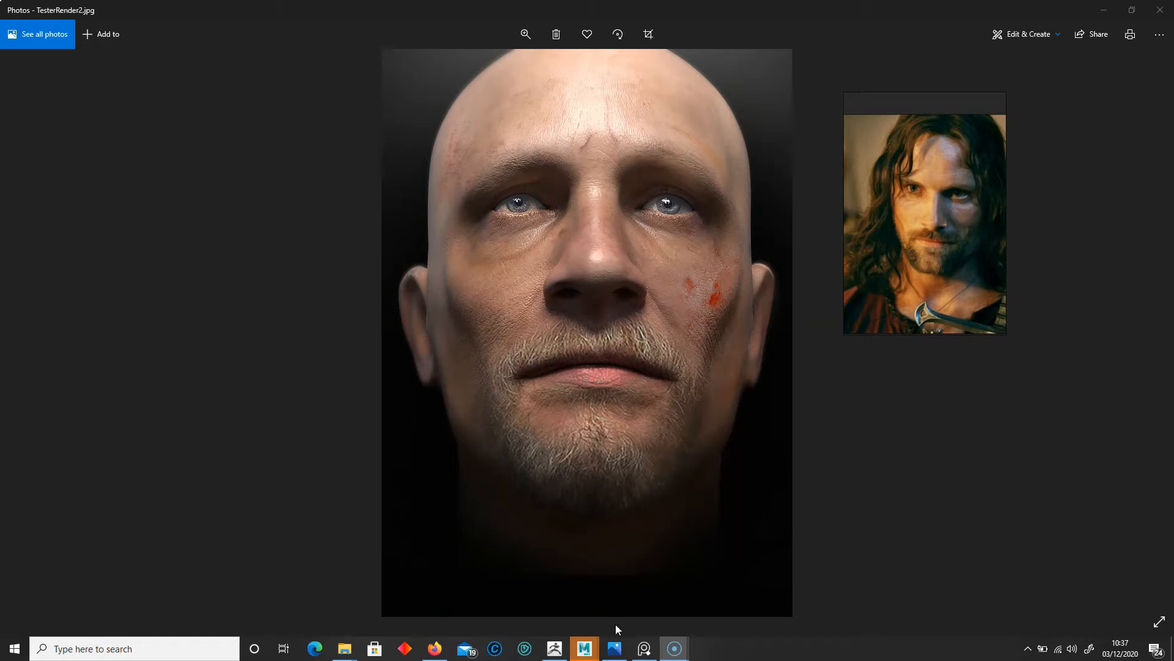
Bring the portrait reference photo into view over the head render, then minimise the render and switch to ZBrush.
mouse_move(555, 647)
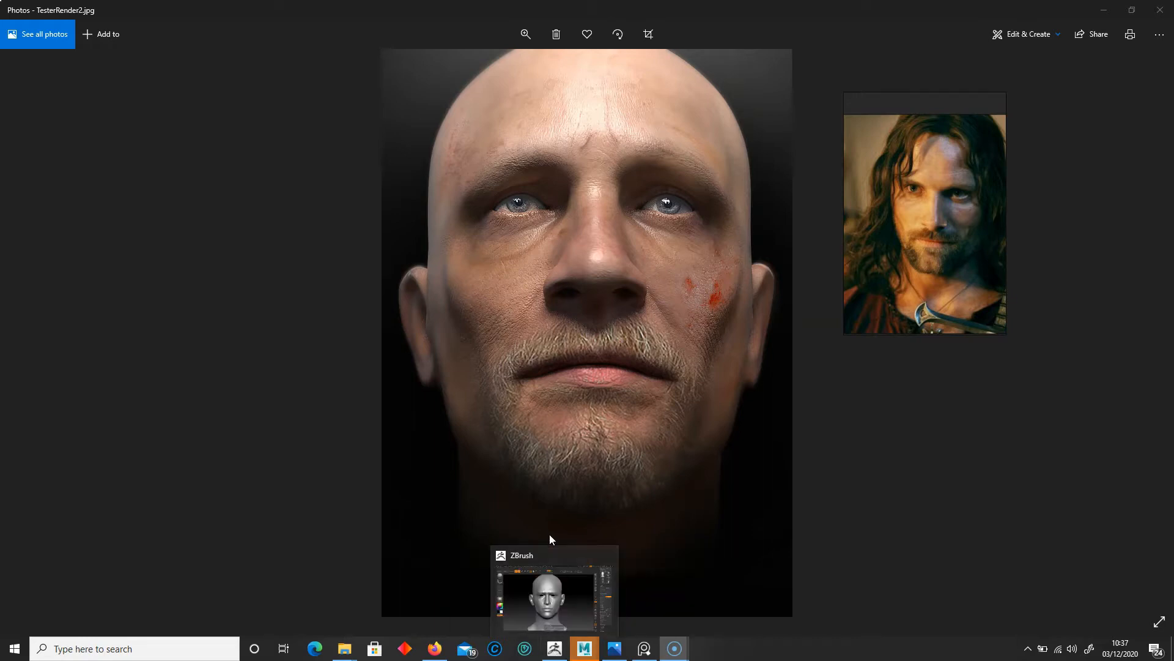
click(487, 483)
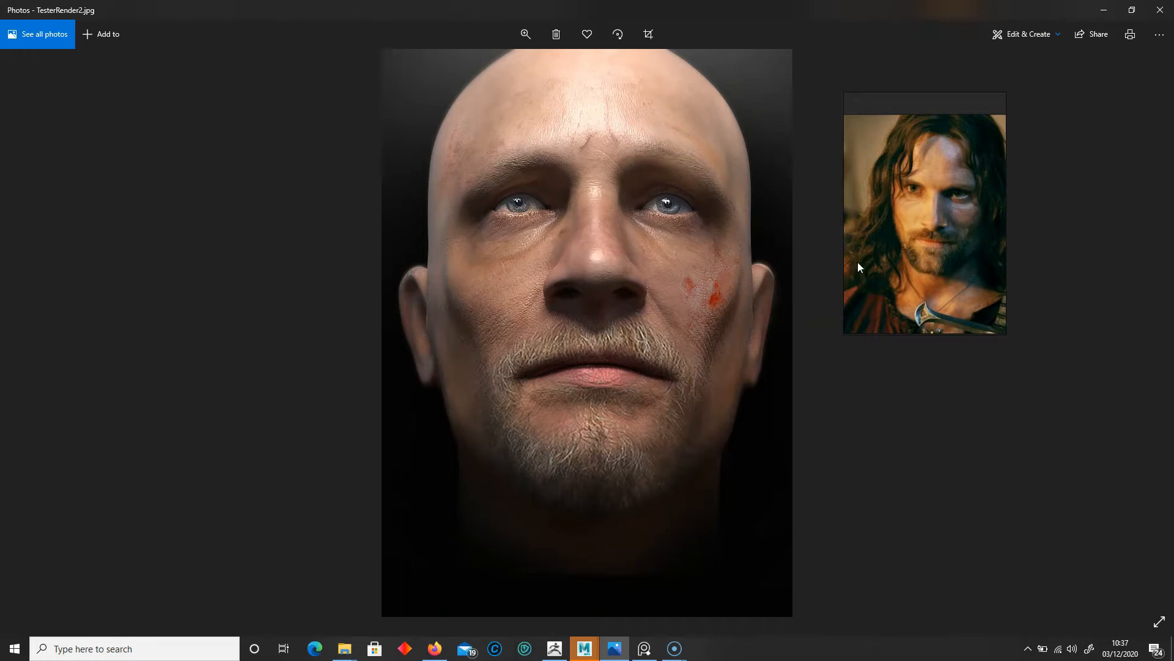
click(937, 211)
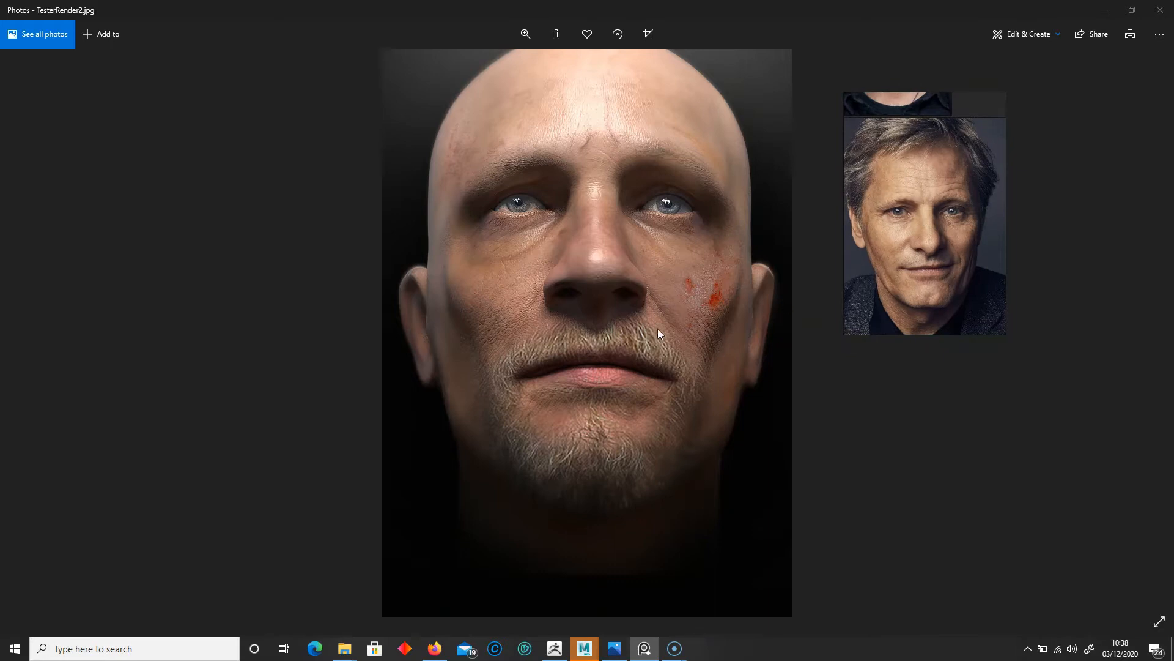
click(1103, 10)
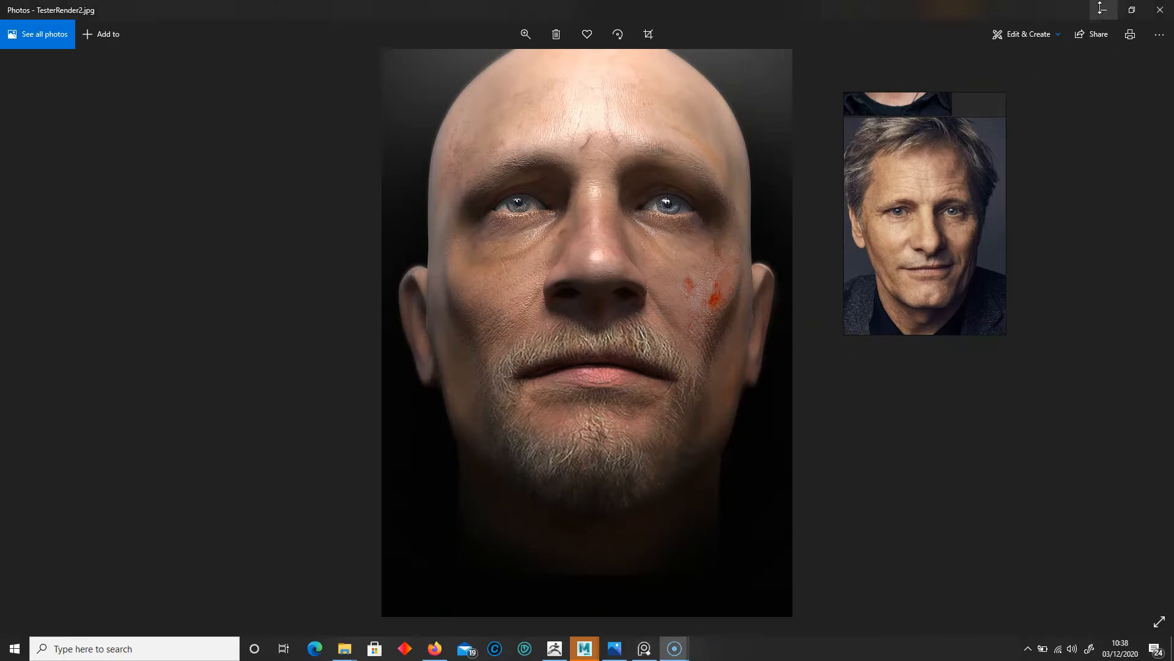
mouse_move(747, 261)
mouse_down()
mouse_move(755, 254)
mouse_move(685, 251)
mouse_move(725, 258)
mouse_move(729, 279)
mouse_up()
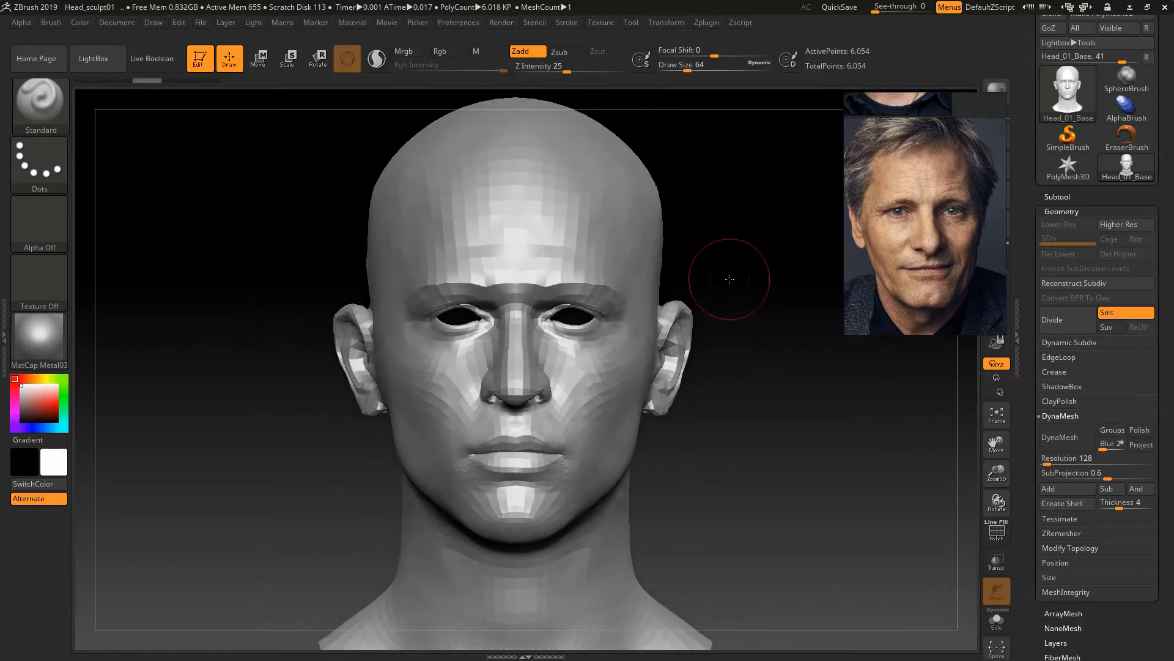
Fully initialize ZBrush, clearing the existing tools, materials and document data.
click(458, 22)
click(488, 48)
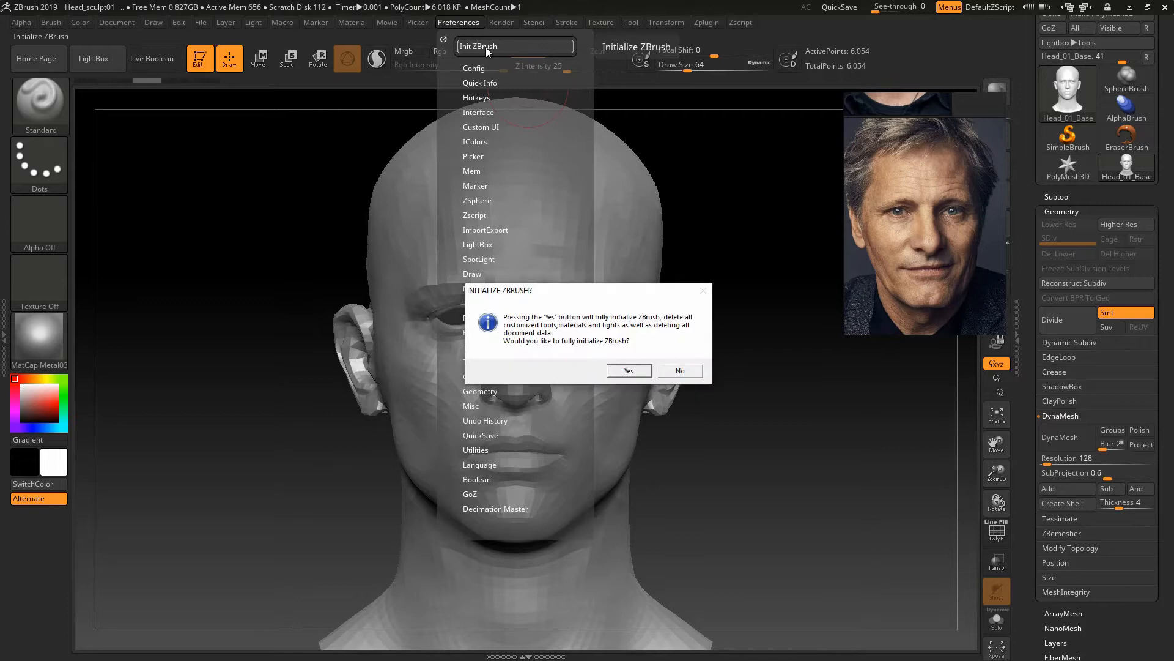
click(636, 371)
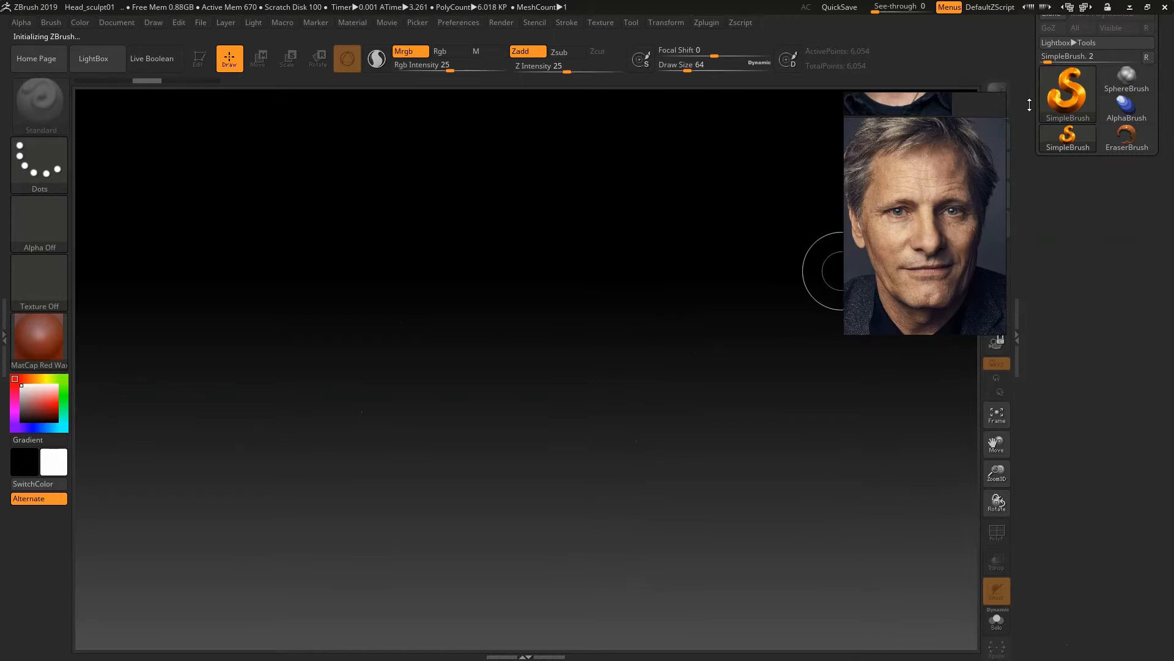
Import Head_01_Base.OBJ from the Final Test_Head folder and draw it upright on the canvas.
scroll(1029, 105, up, 3)
click(1067, 86)
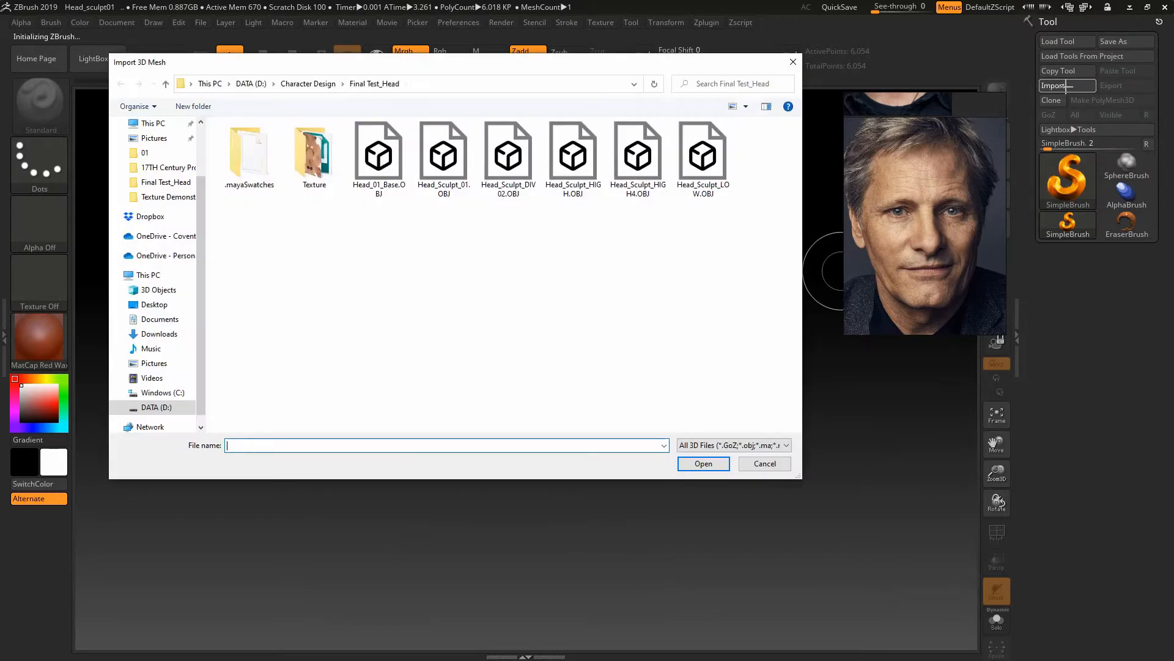
double_click(379, 156)
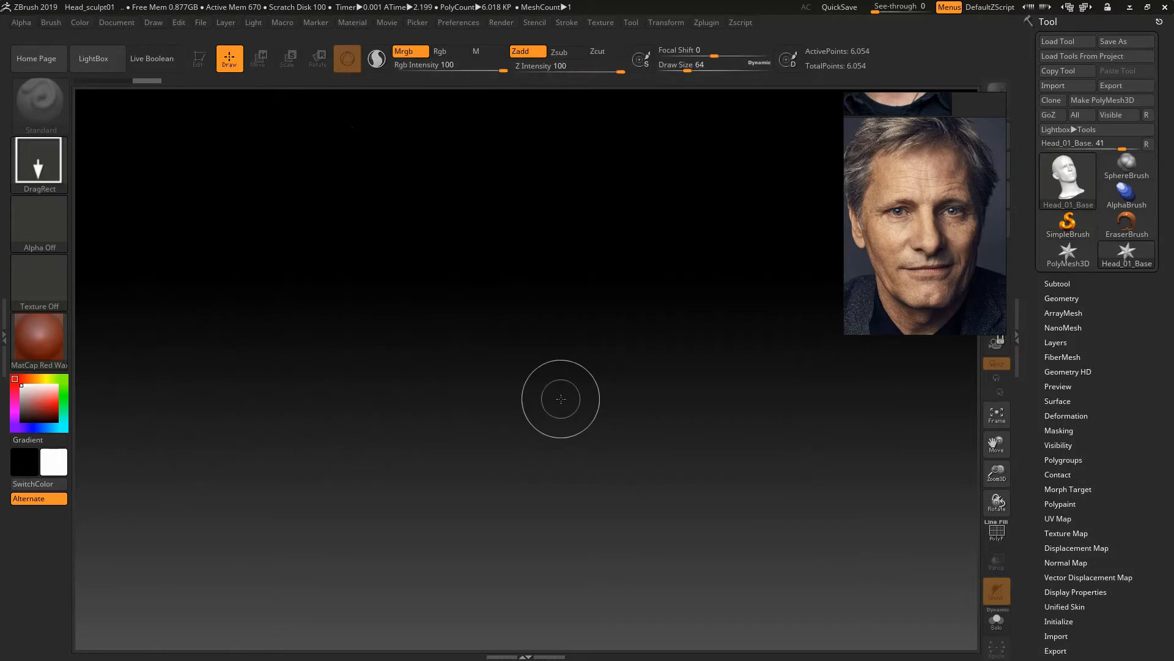
drag(559, 260, 560, 587)
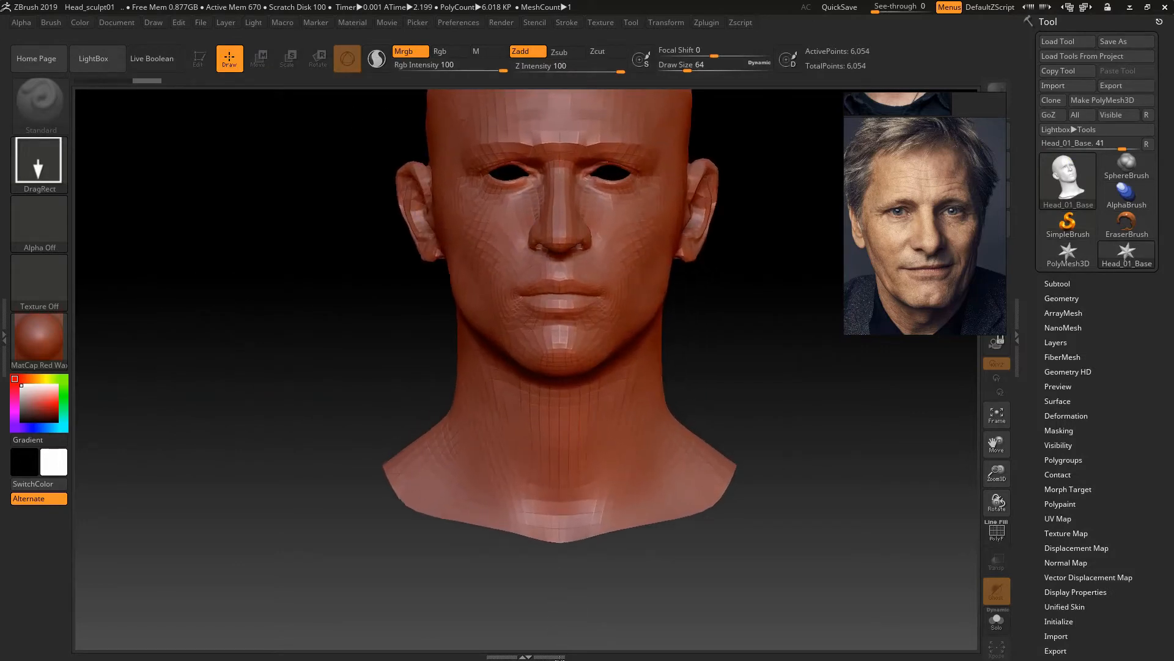
Draw several extra copies of the head at different angles on the canvas without edit mode on.
key(t)
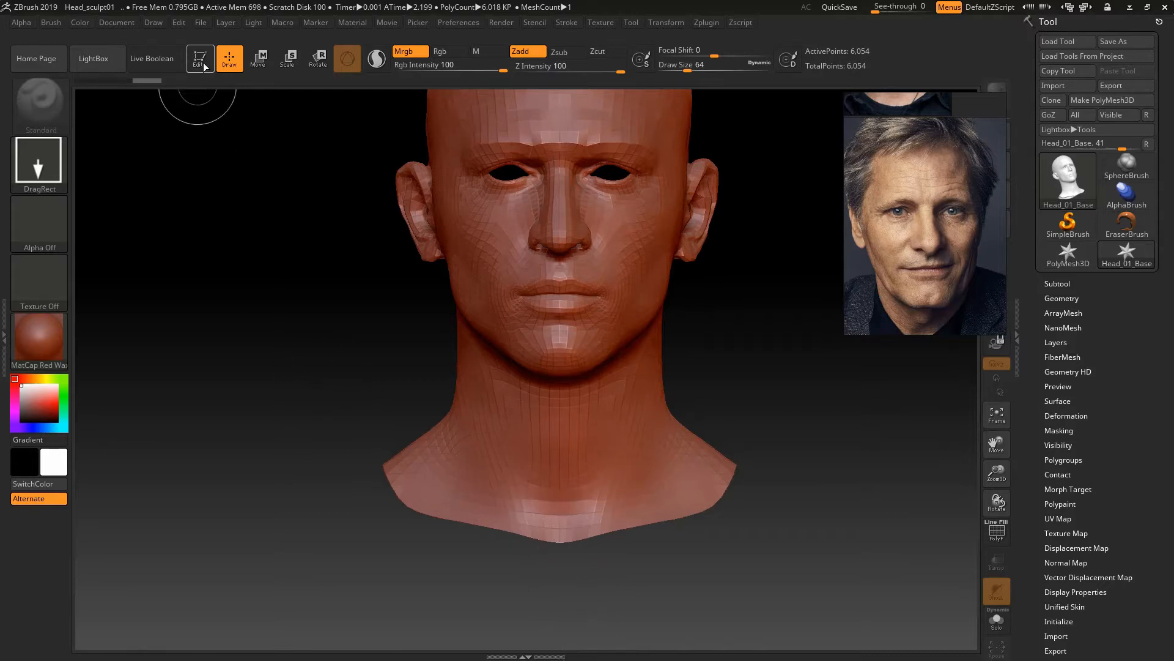
drag(382, 223, 390, 508)
drag(733, 316, 643, 537)
drag(560, 288, 503, 555)
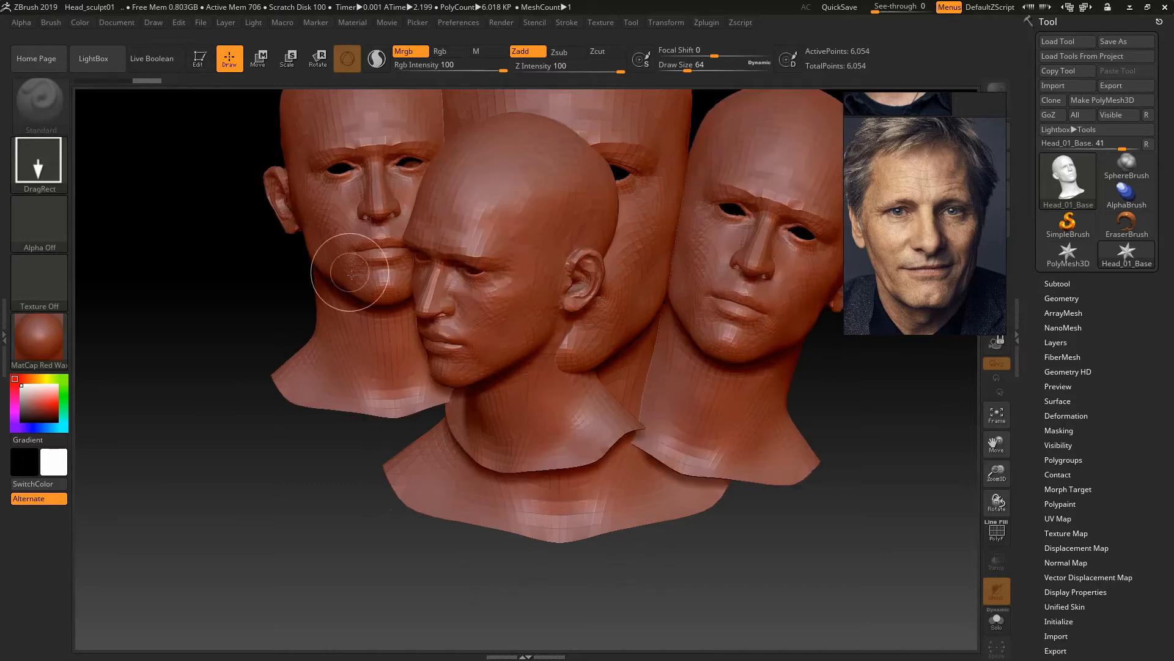
drag(350, 273, 569, 457)
mouse_move(577, 411)
mouse_down()
mouse_move(695, 537)
mouse_move(617, 567)
mouse_up()
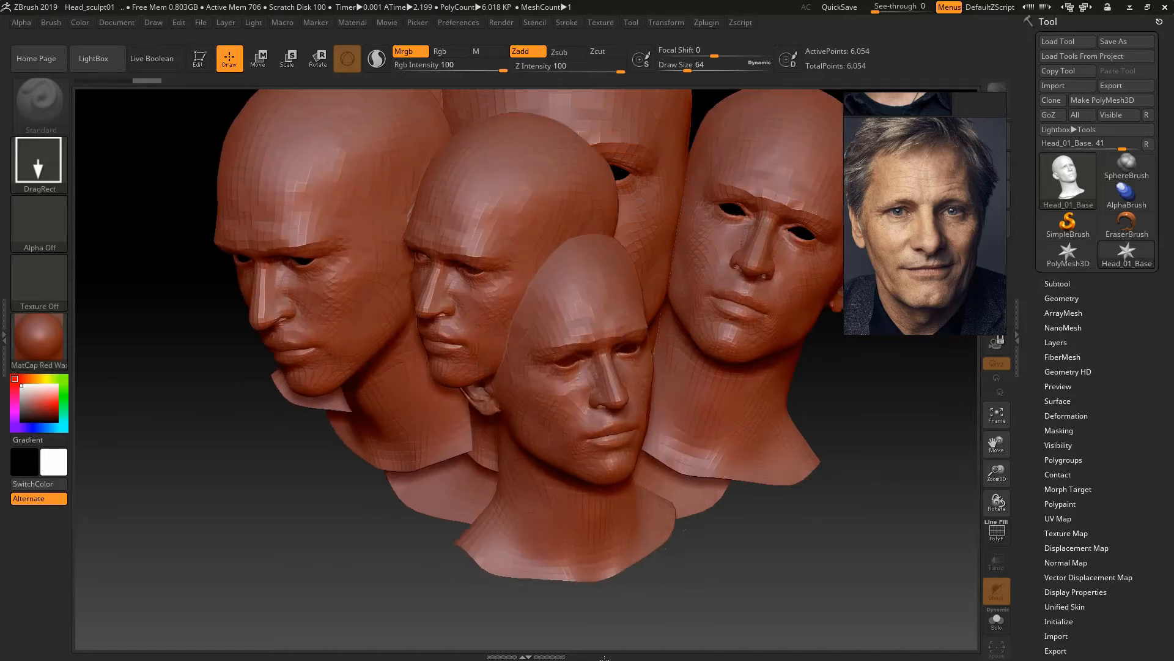
Fully initialize ZBrush again to remove all the head copies from the canvas.
click(460, 23)
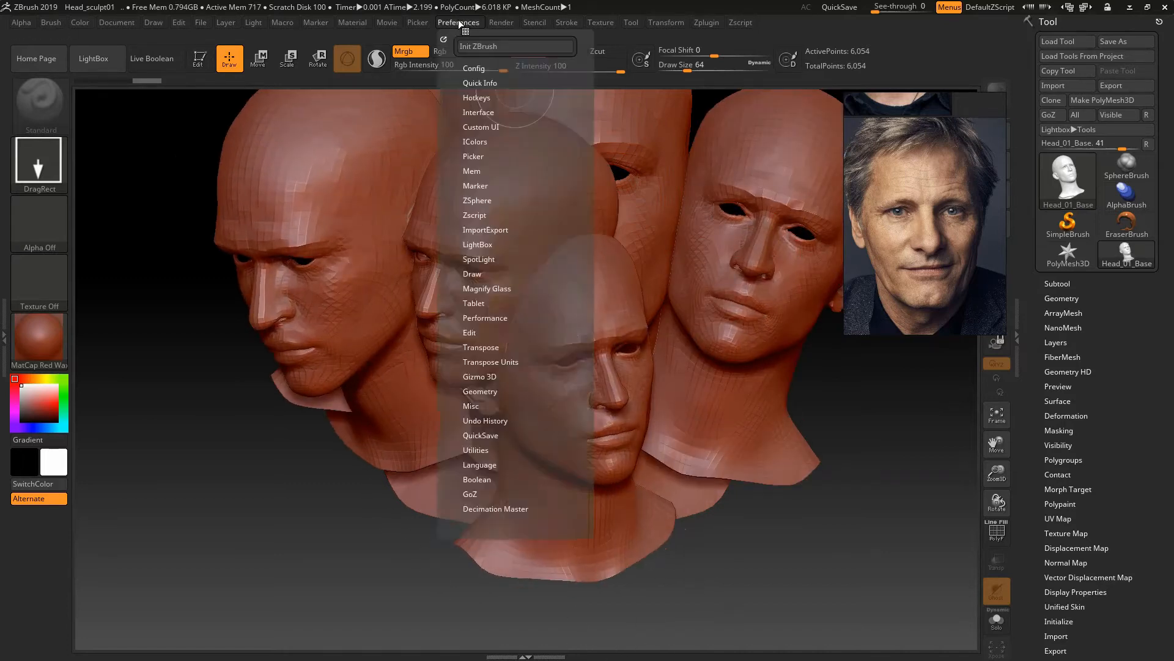
click(489, 46)
click(629, 371)
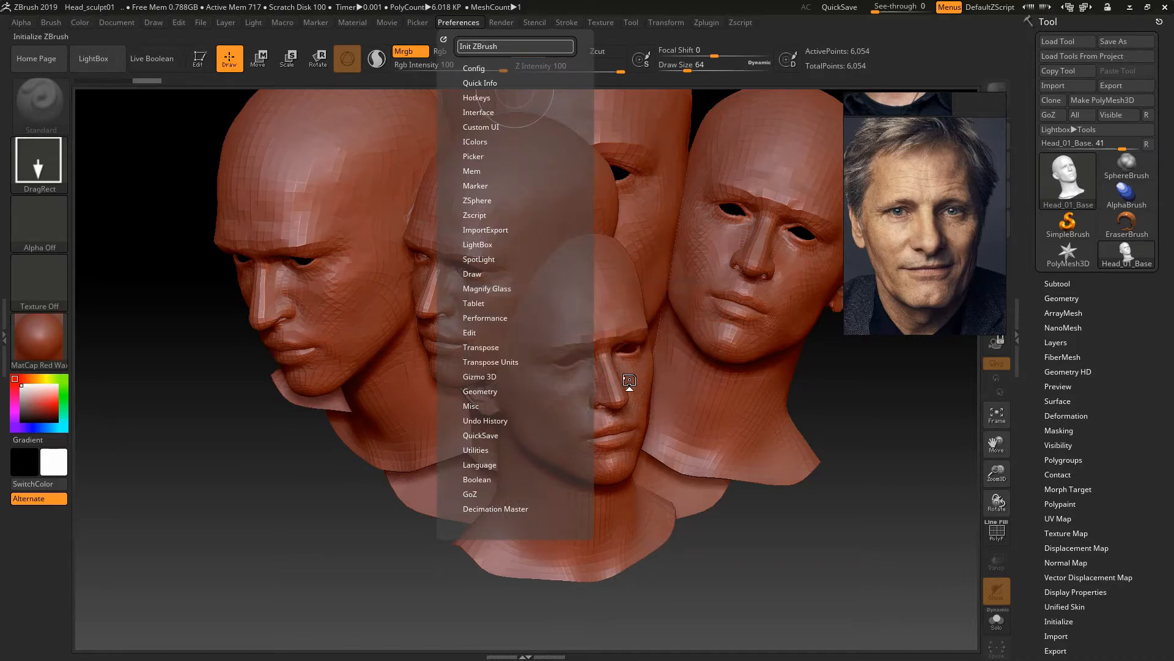
Import Head_01_Base.OBJ, draw a single front-facing head on the canvas and turn on edit mode.
click(1067, 86)
double_click(379, 159)
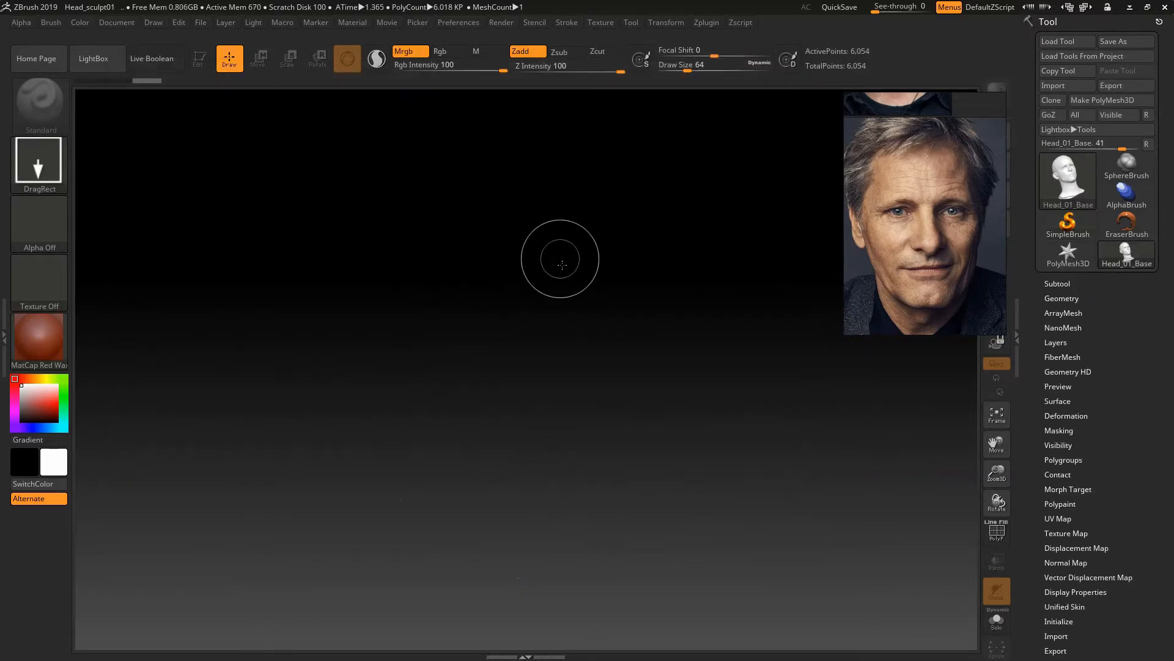
drag(561, 265, 562, 648)
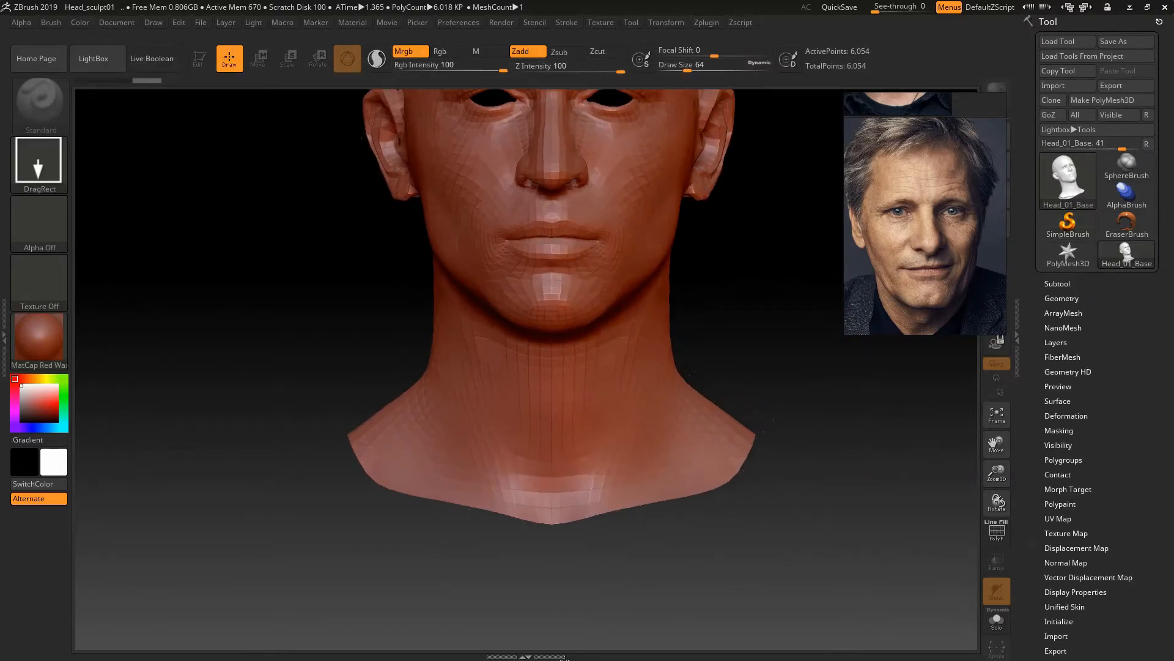
key(t)
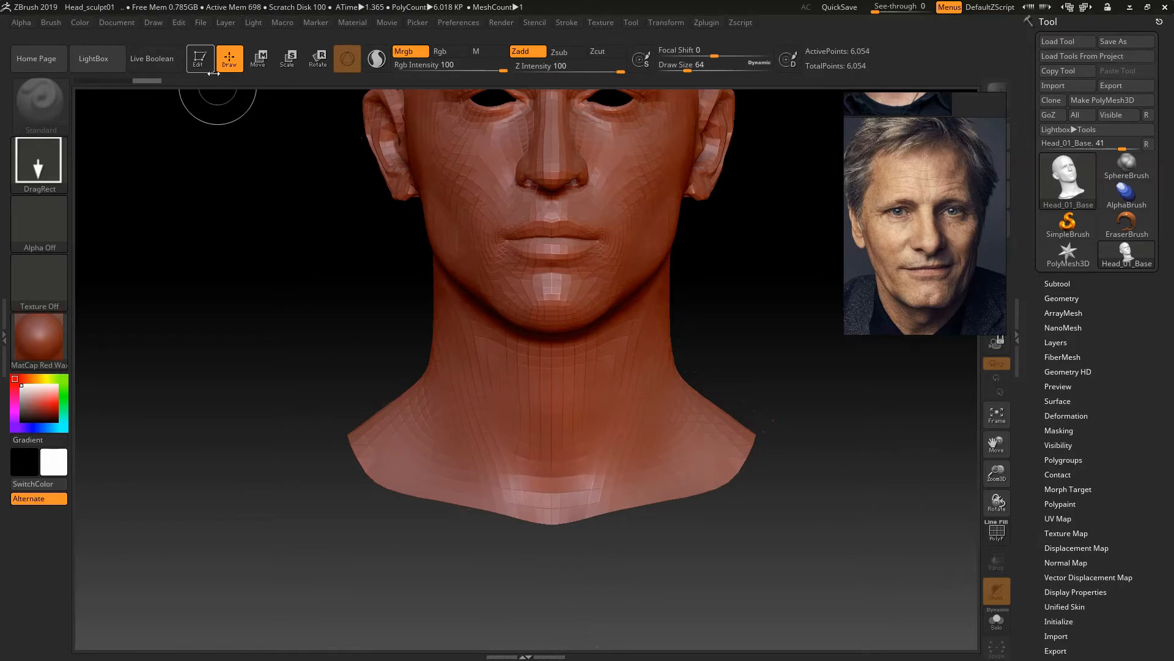
click(200, 59)
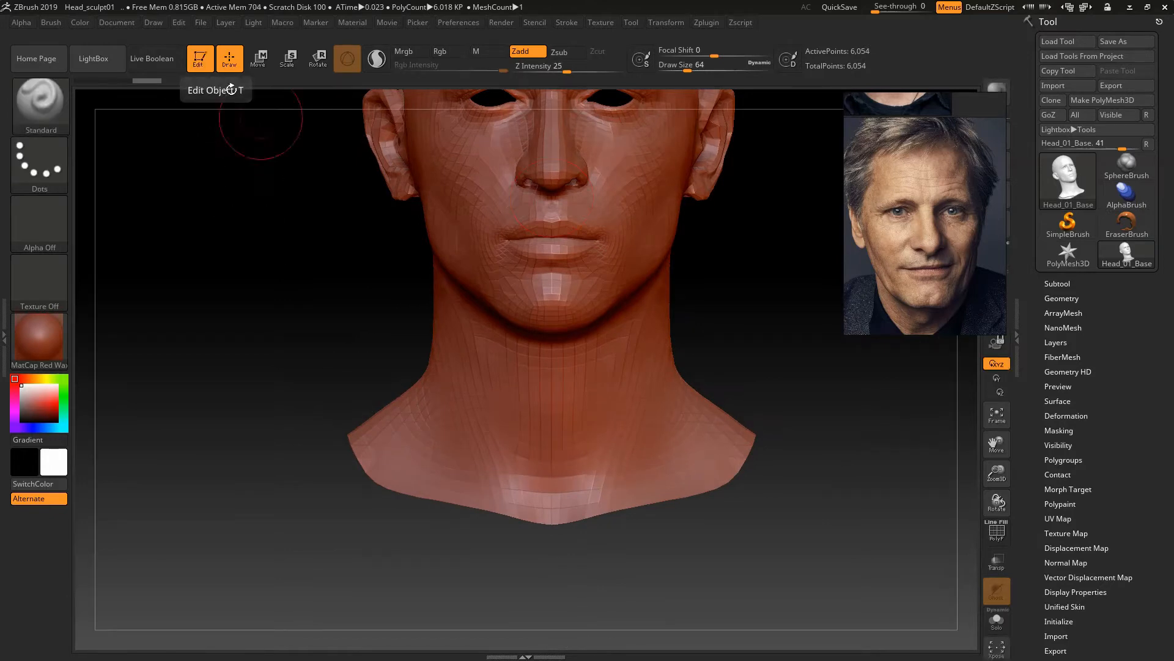
mouse_move(385, 265)
alt+right_down()
mouse_move(408, 354)
mouse_move(340, 312)
mouse_move(352, 357)
alt+right_up()
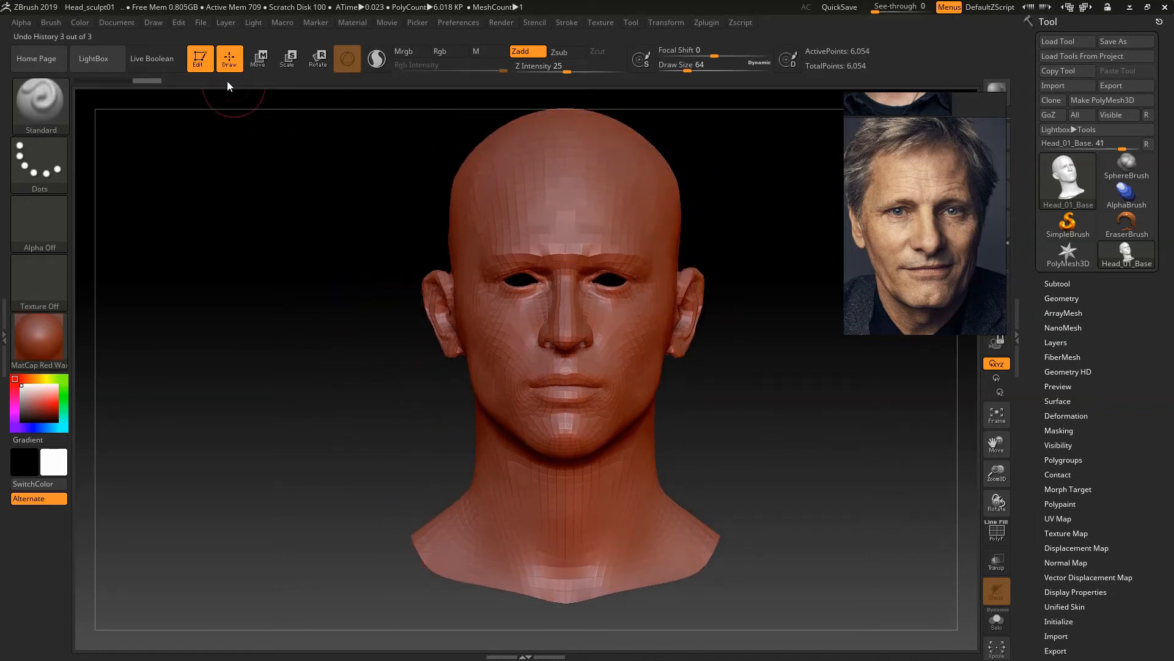
click(232, 22)
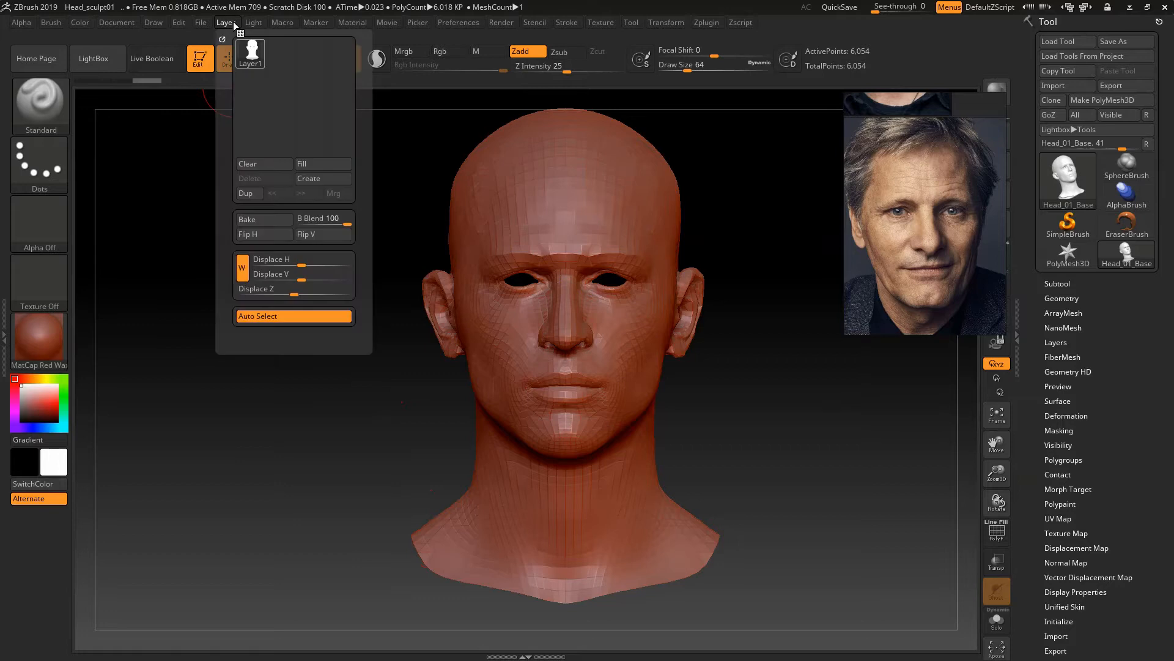
click(247, 174)
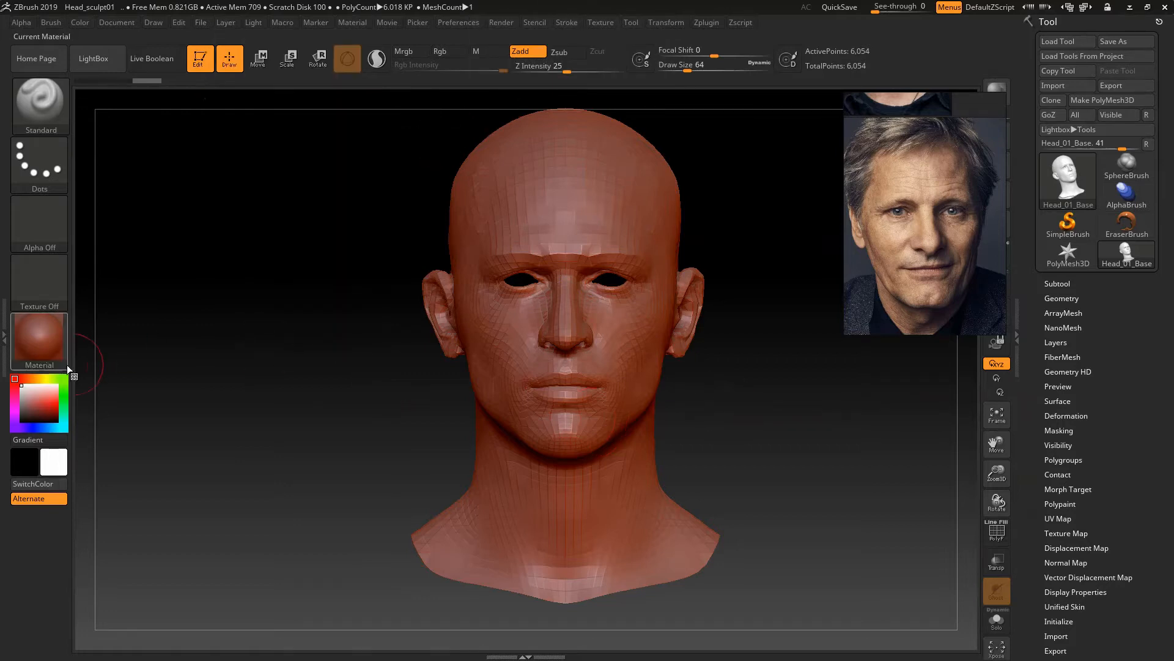
Change the head's material to MatCap Metal03.
click(49, 350)
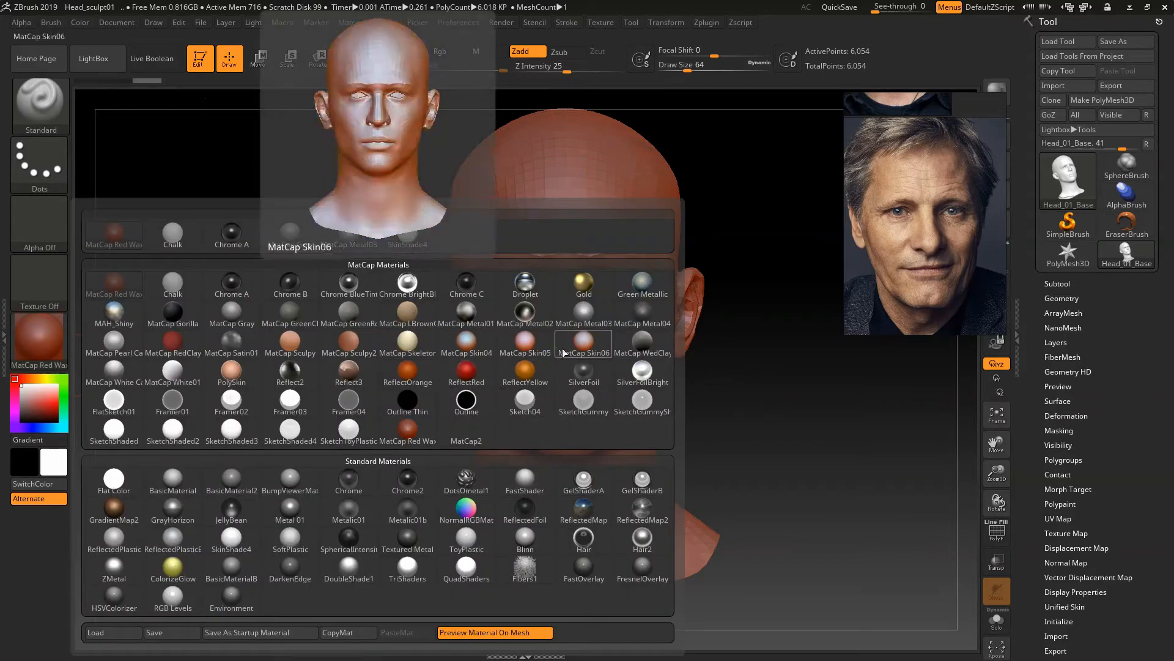
click(586, 313)
mouse_move(697, 380)
mouse_down()
mouse_move(673, 395)
mouse_move(752, 396)
mouse_up()
mouse_move(755, 394)
ctrl+right_down()
mouse_move(790, 404)
mouse_move(751, 411)
ctrl+right_up()
mouse_move(799, 391)
alt+right_down()
mouse_move(758, 401)
mouse_move(747, 421)
alt+right_up()
Reframe the portrait in the reference overlay and move the overlay clear of the canvas navigation controls.
mouse_move(891, 294)
middle_down()
mouse_move(879, 297)
mouse_move(889, 297)
middle_up()
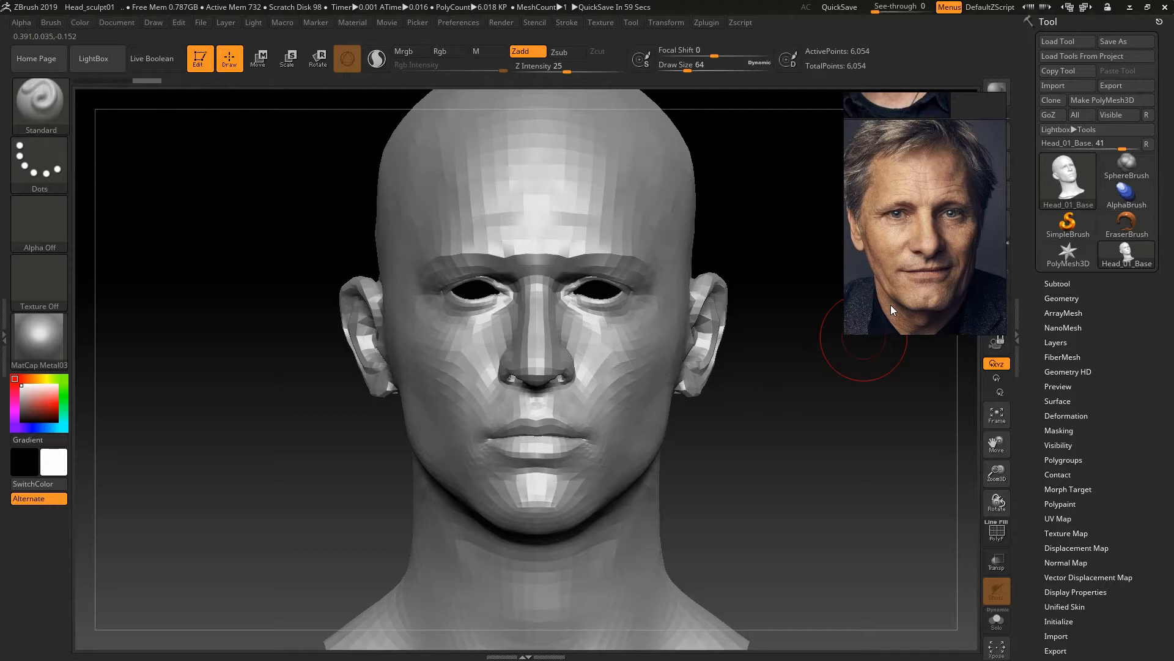
scroll(911, 252, up, 1)
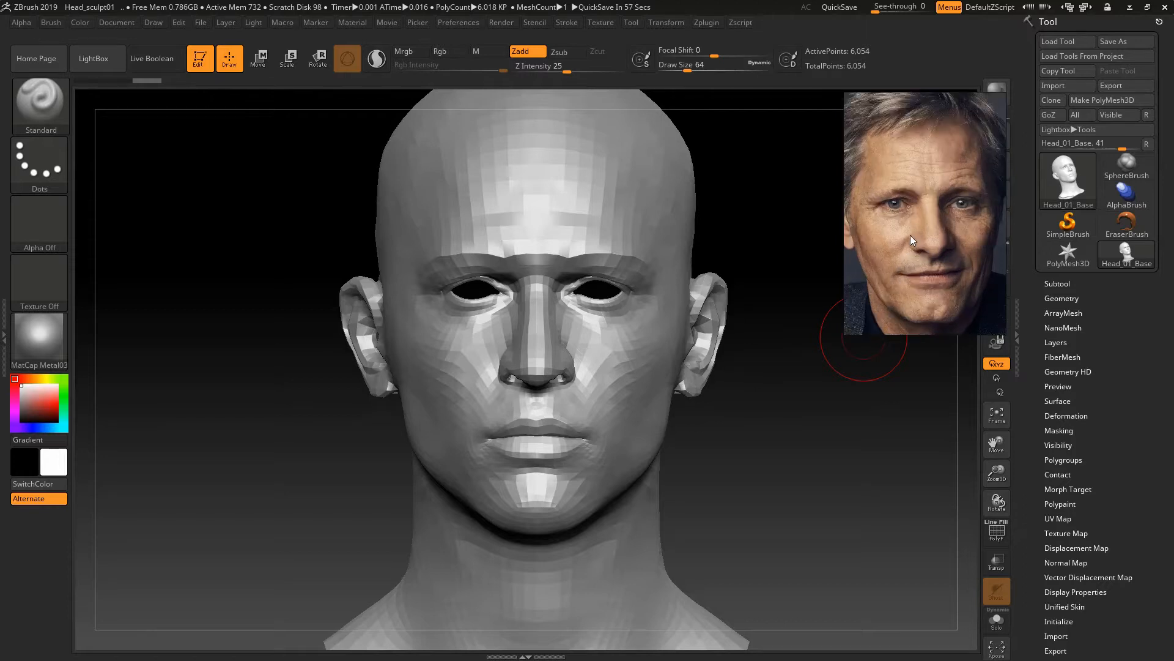
drag(912, 233, 853, 256)
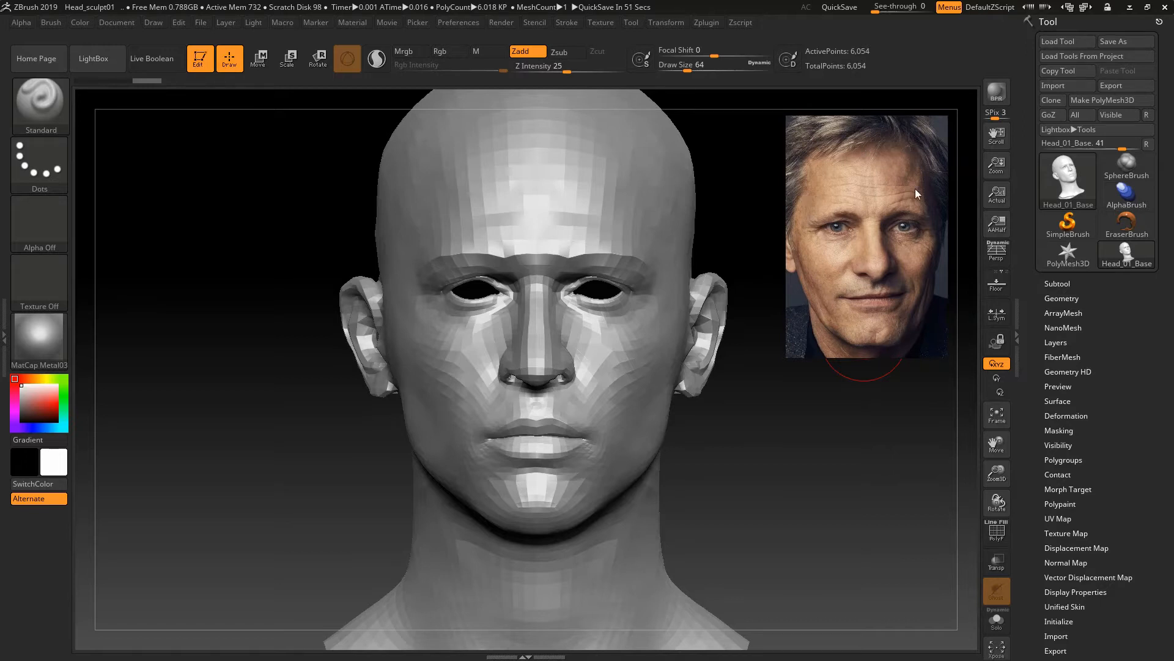
scroll(887, 262, down, 1)
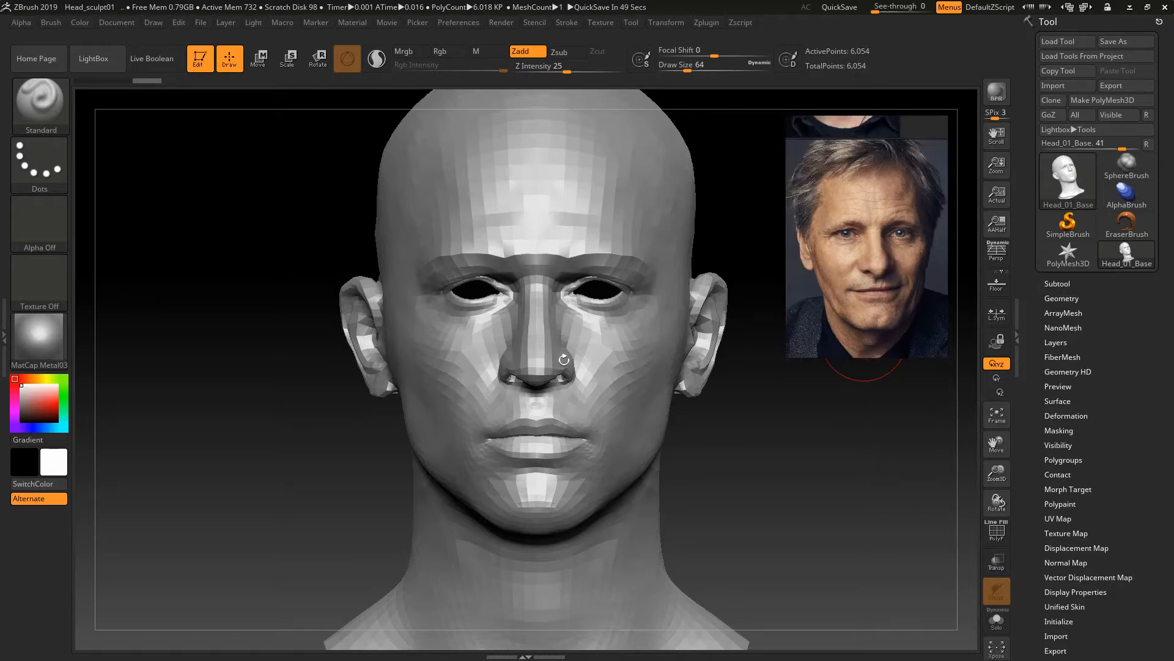
Load the custom user-interface configuration file from the Zbrush_Doc folder on DATA (D:).
click(452, 23)
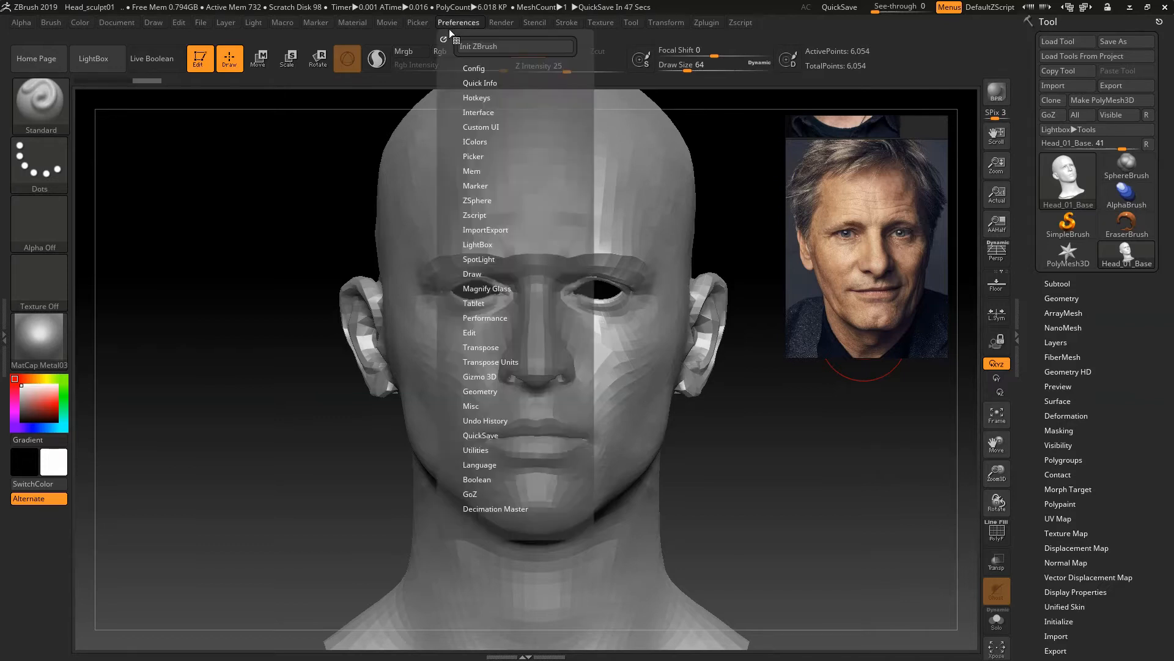
click(482, 67)
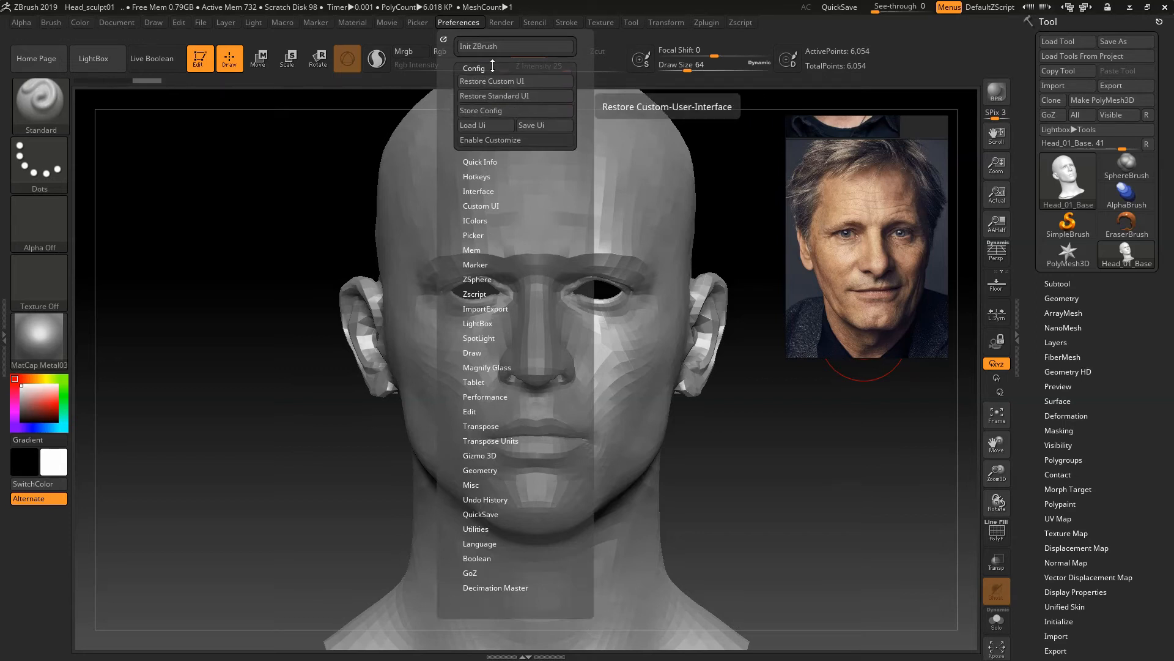
click(486, 128)
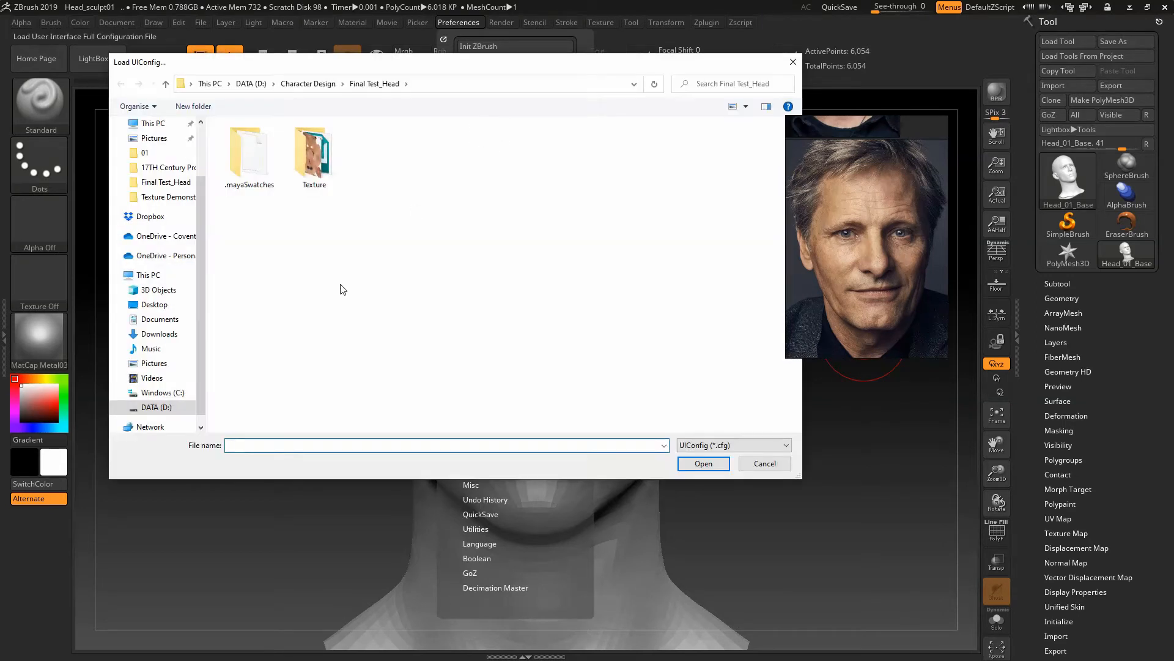
scroll(156, 367, down, 1)
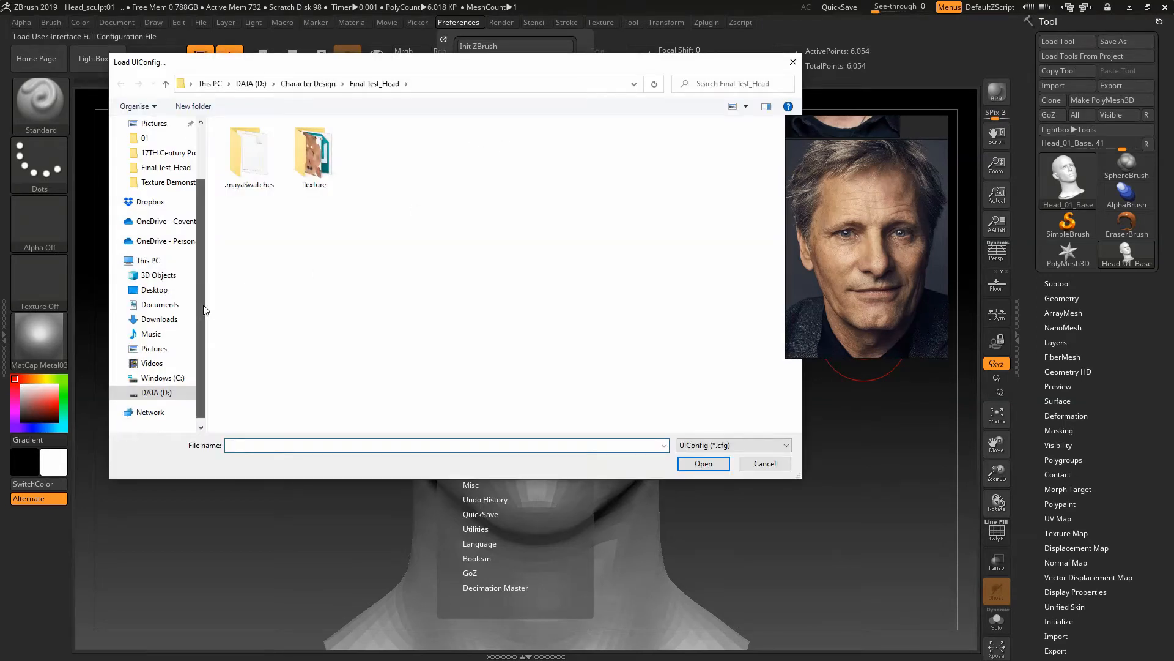
click(156, 392)
scroll(369, 367, down, 5)
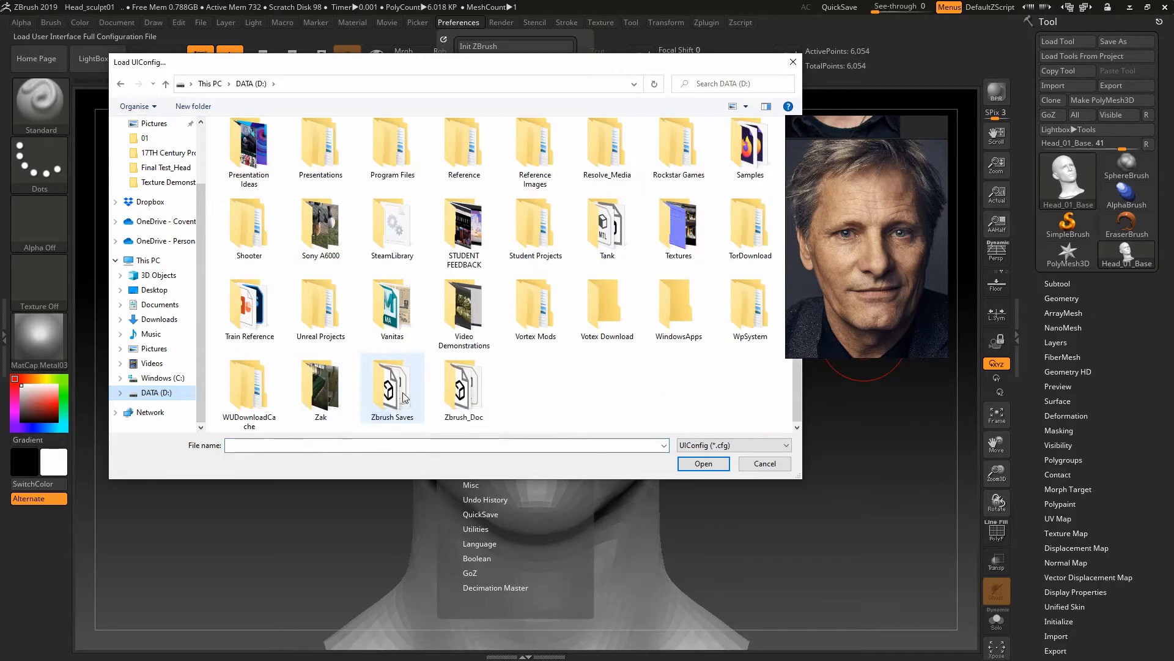
double_click(400, 394)
click(121, 86)
double_click(442, 400)
double_click(265, 144)
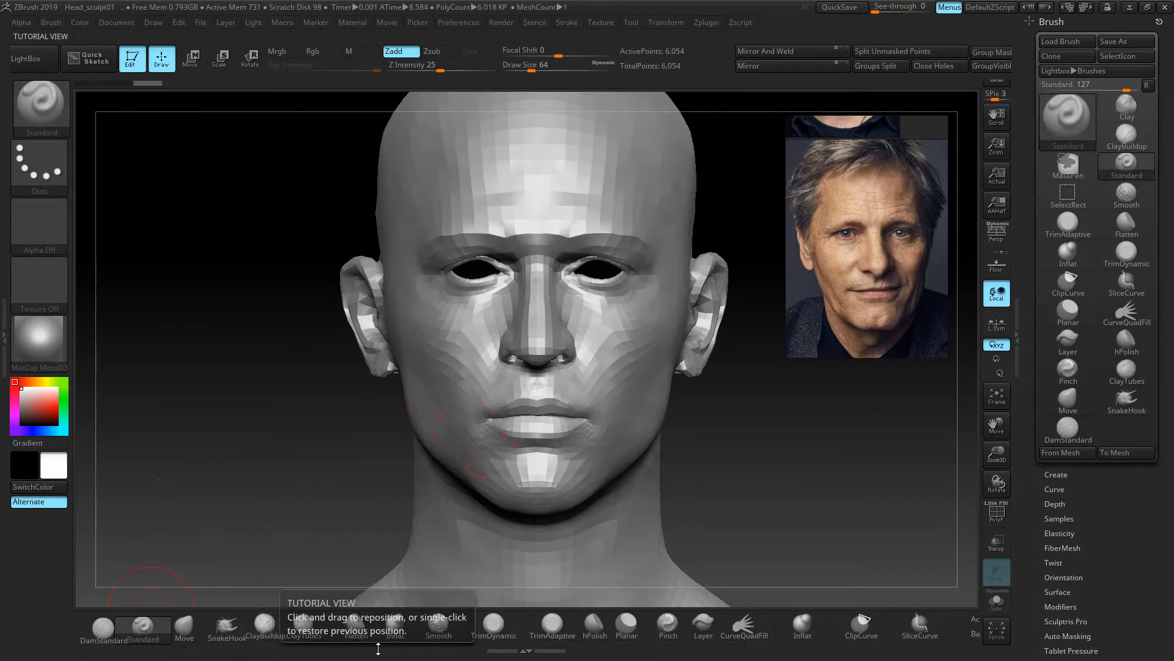
Activate sculpting symmetry across the X axis.
key(ctrl)
drag(601, 645, 155, 642)
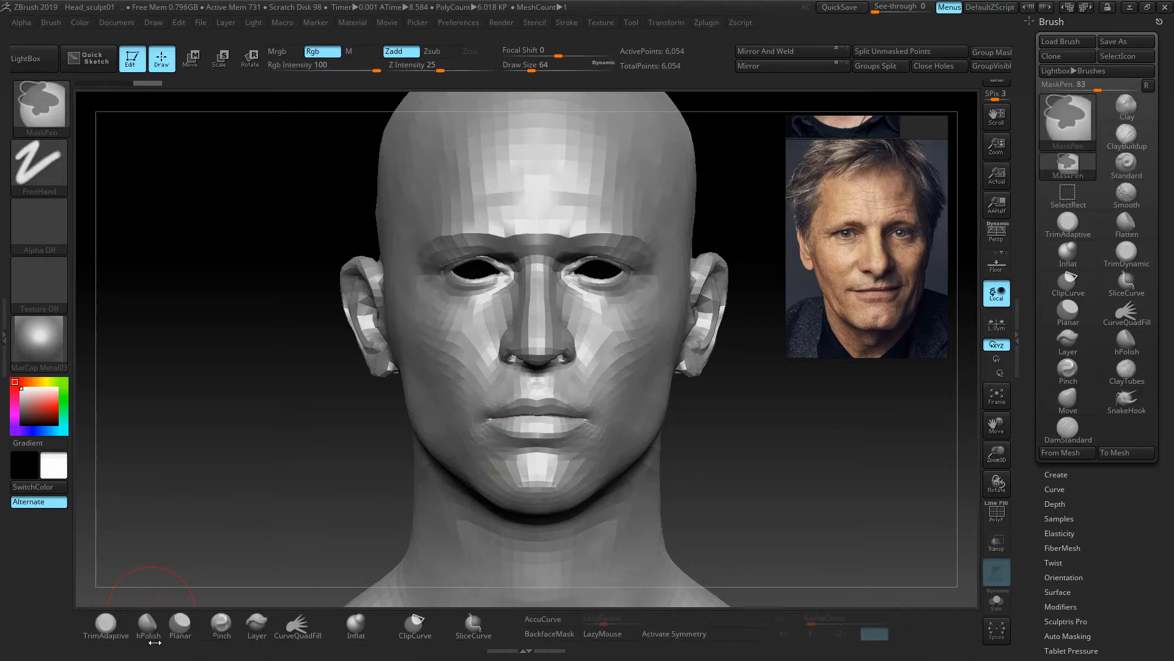
click(705, 639)
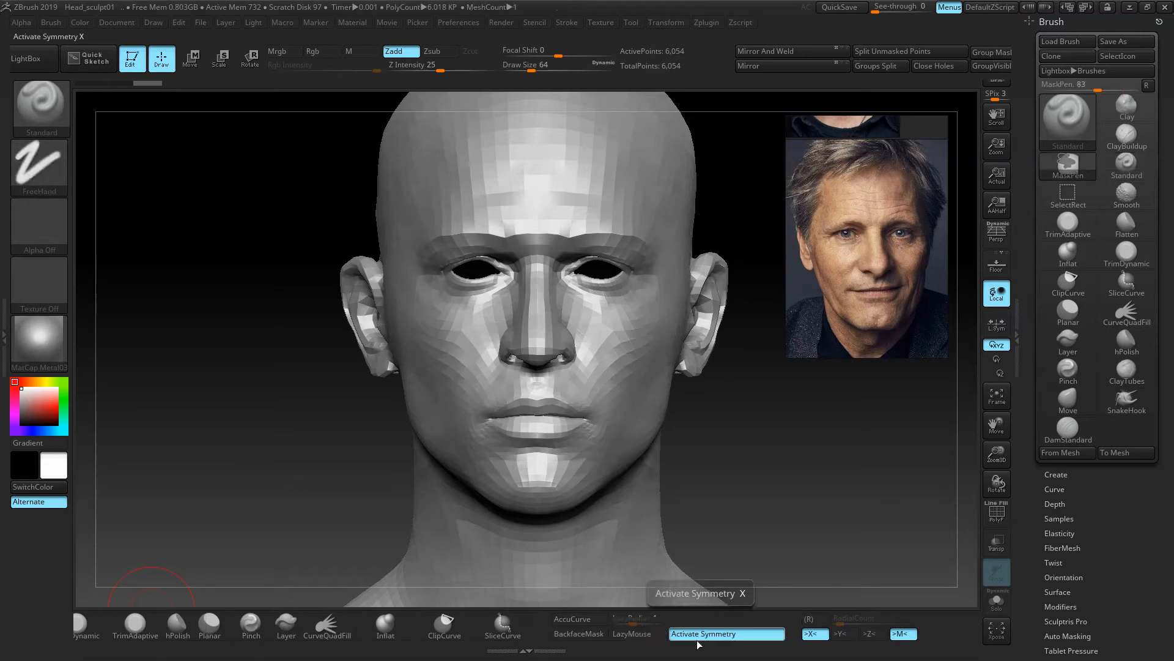
Reshape the chin with the Move brush at draw size 80, undoing the first trial stroke.
mouse_move(439, 642)
ctrl+mouse_down()
mouse_move(1027, 625)
mouse_move(361, 613)
mouse_move(846, 600)
ctrl+mouse_up()
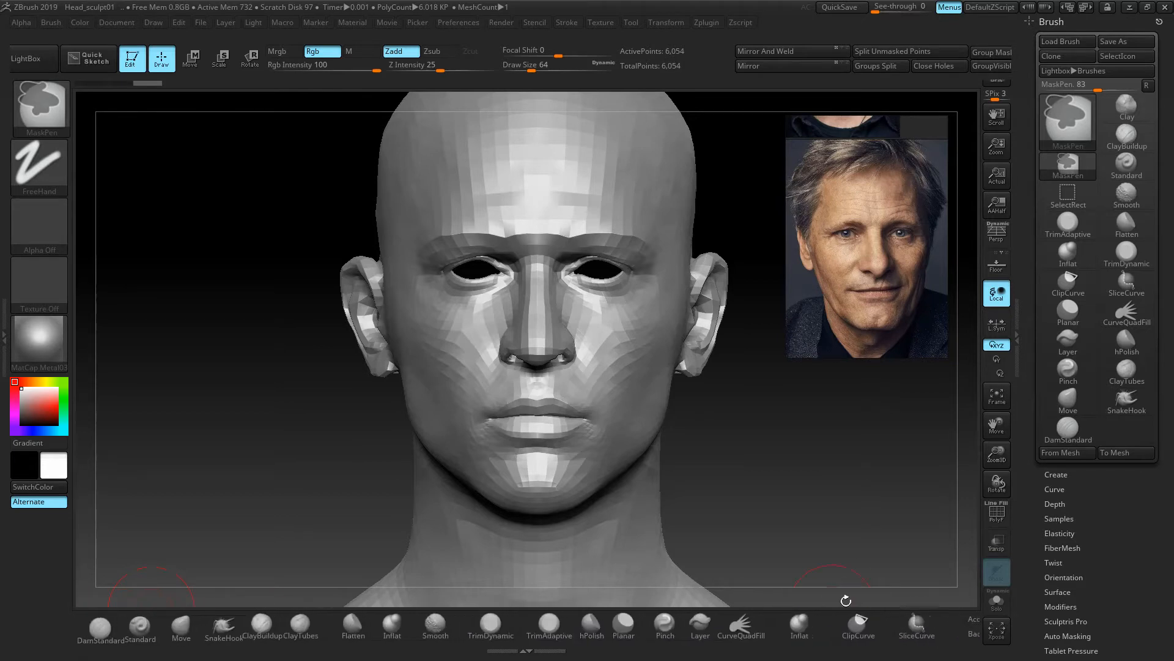
mouse_move(279, 474)
mouse_down()
mouse_move(330, 475)
mouse_move(275, 472)
mouse_up()
click(223, 625)
click(181, 624)
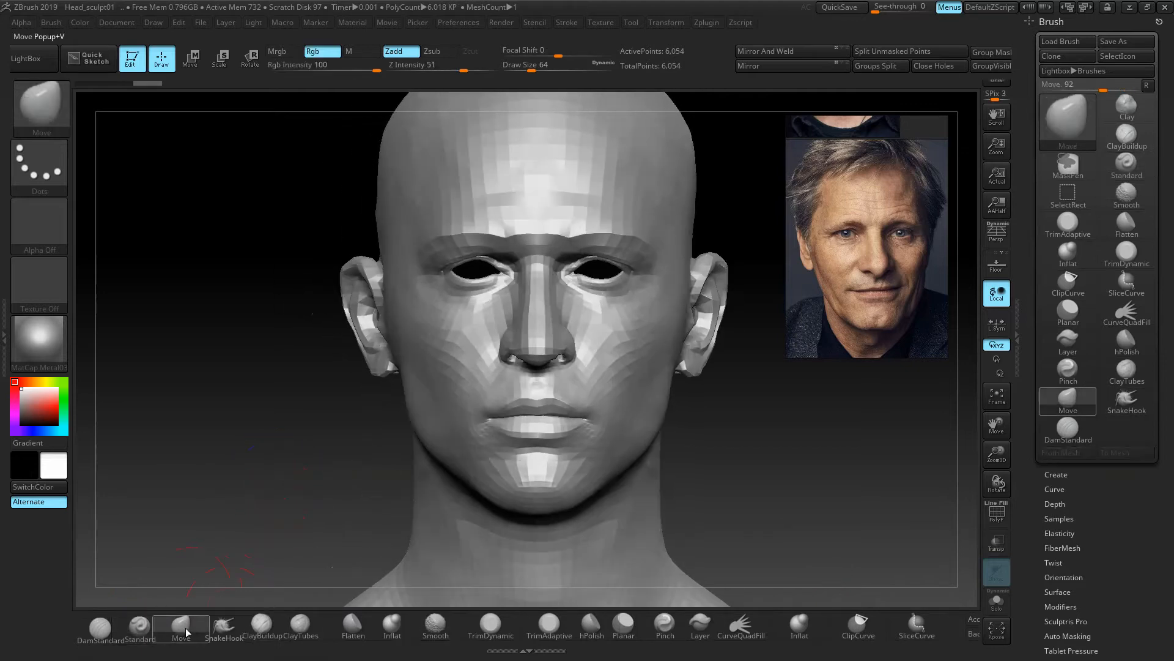
drag(523, 486, 537, 497)
key(ctrl+z)
key(bracketleft)
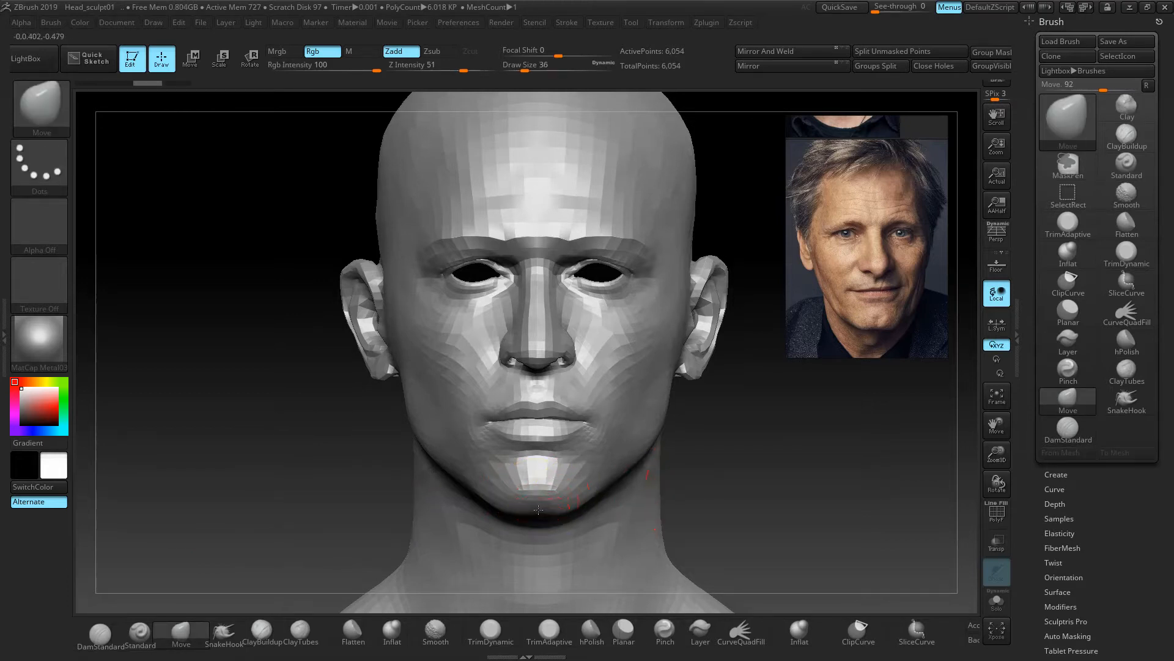
key(bracketright)
drag(535, 491, 538, 493)
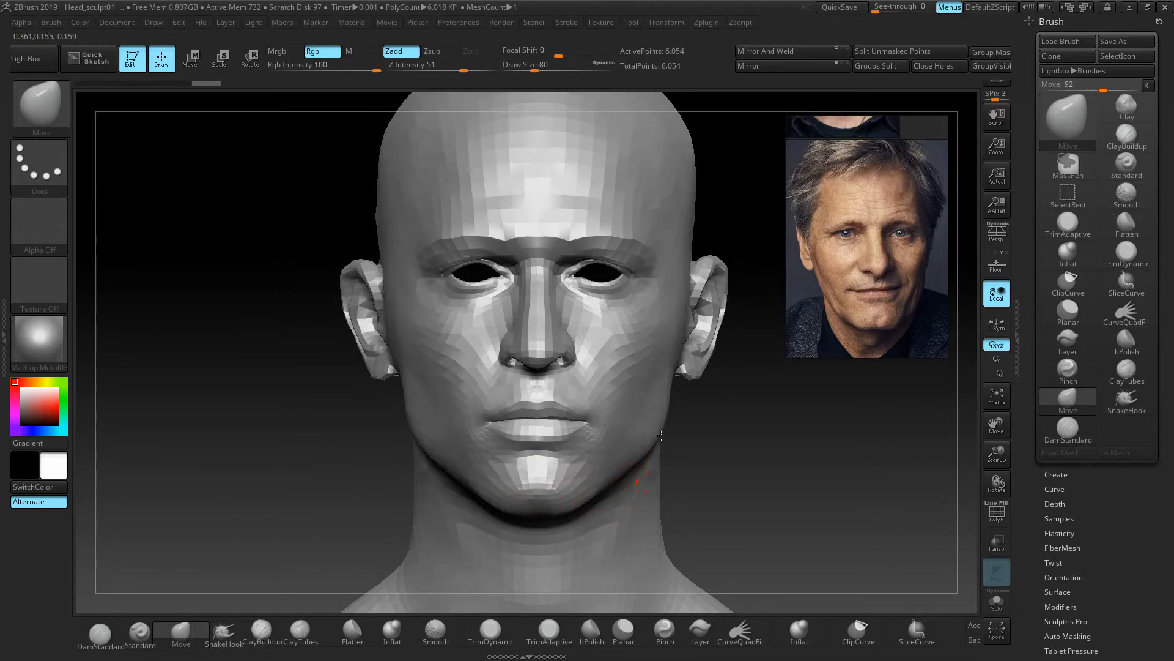
Refine the jawline and the chin profile from front and side views with the Move brush at draw size 80.
drag(619, 477, 618, 481)
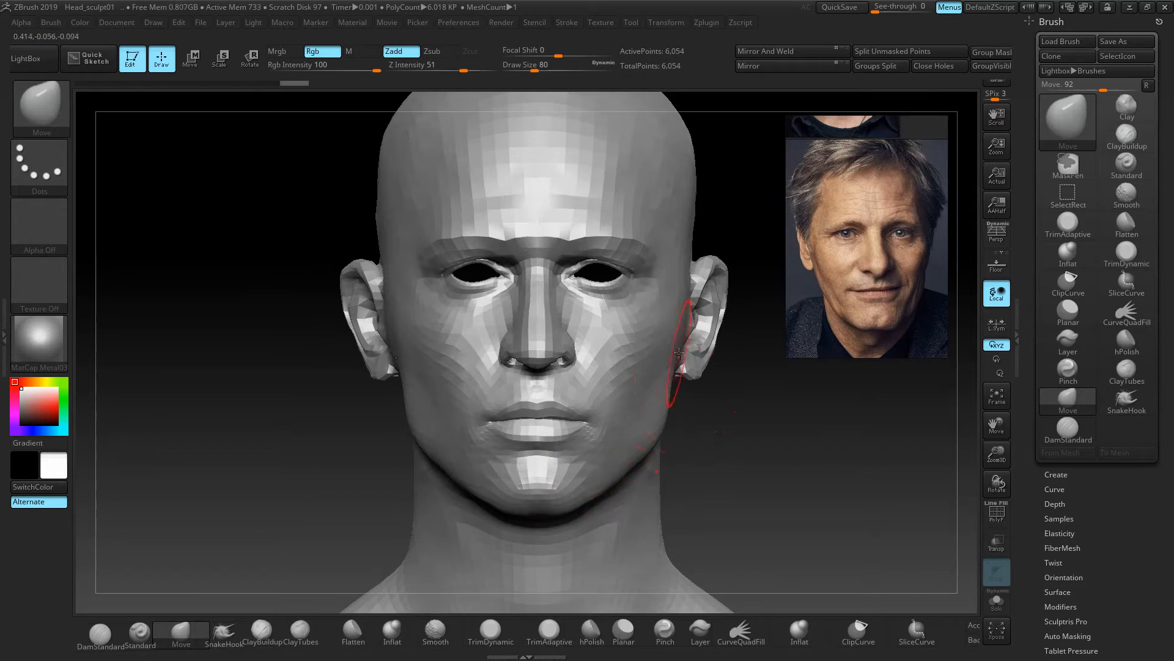
drag(716, 457, 660, 474)
ctrl+right_drag(660, 474, 727, 457)
alt+right_drag(727, 456, 677, 418)
drag(616, 491, 612, 490)
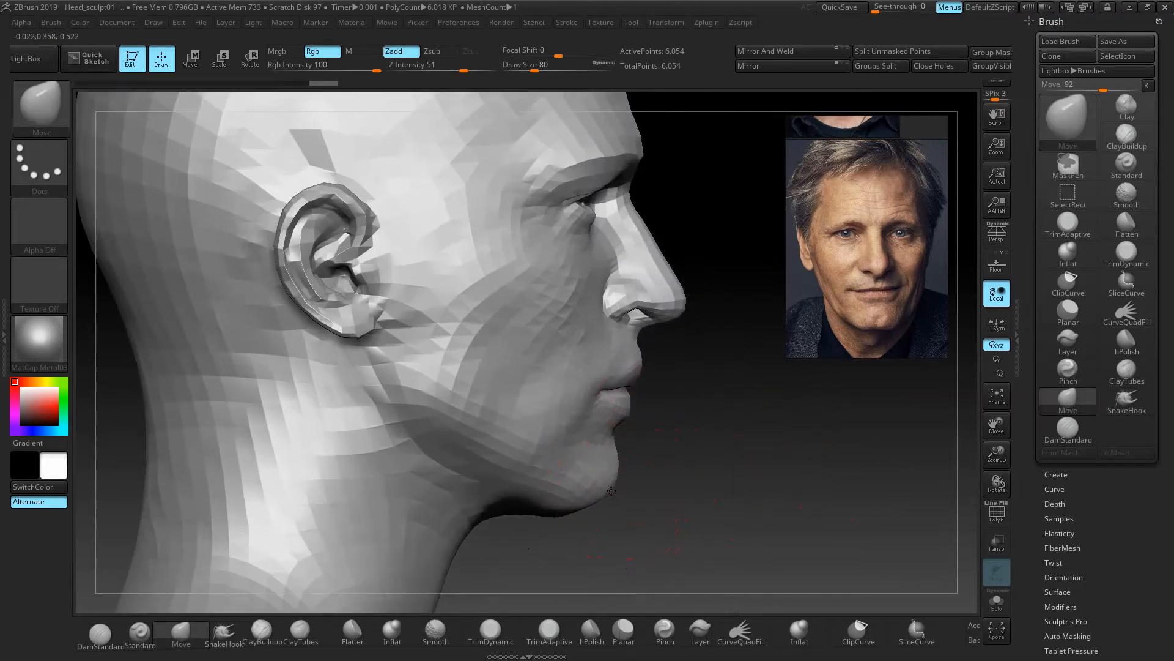
drag(507, 460, 507, 460)
drag(684, 468, 621, 477)
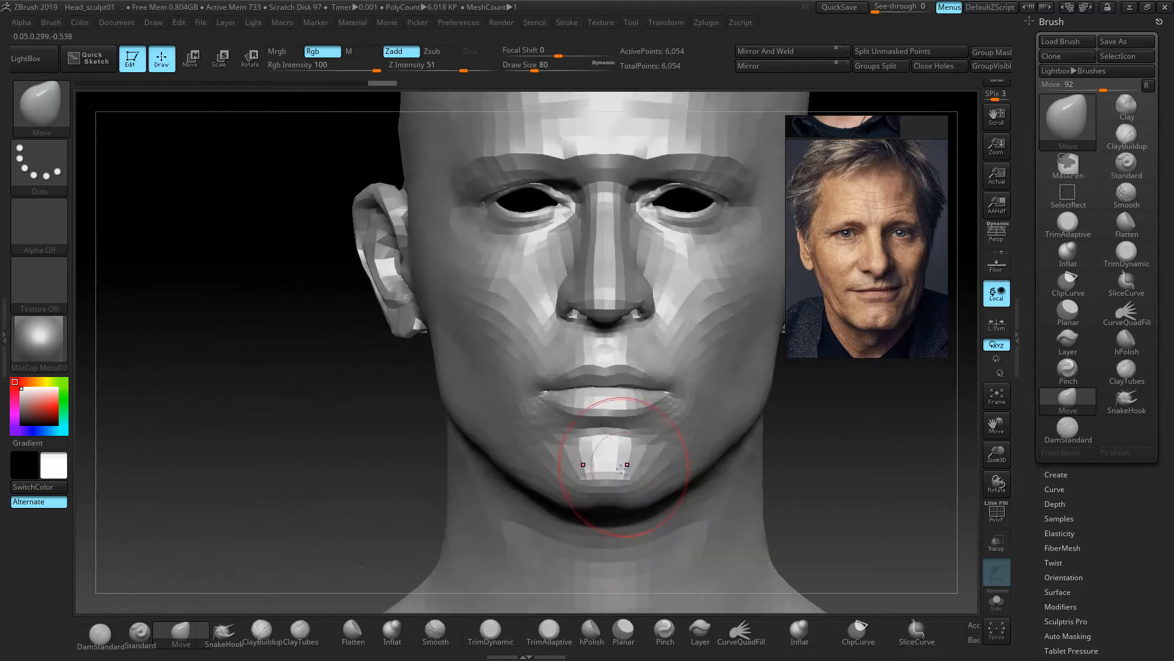
ctrl+right_drag(435, 471, 315, 445)
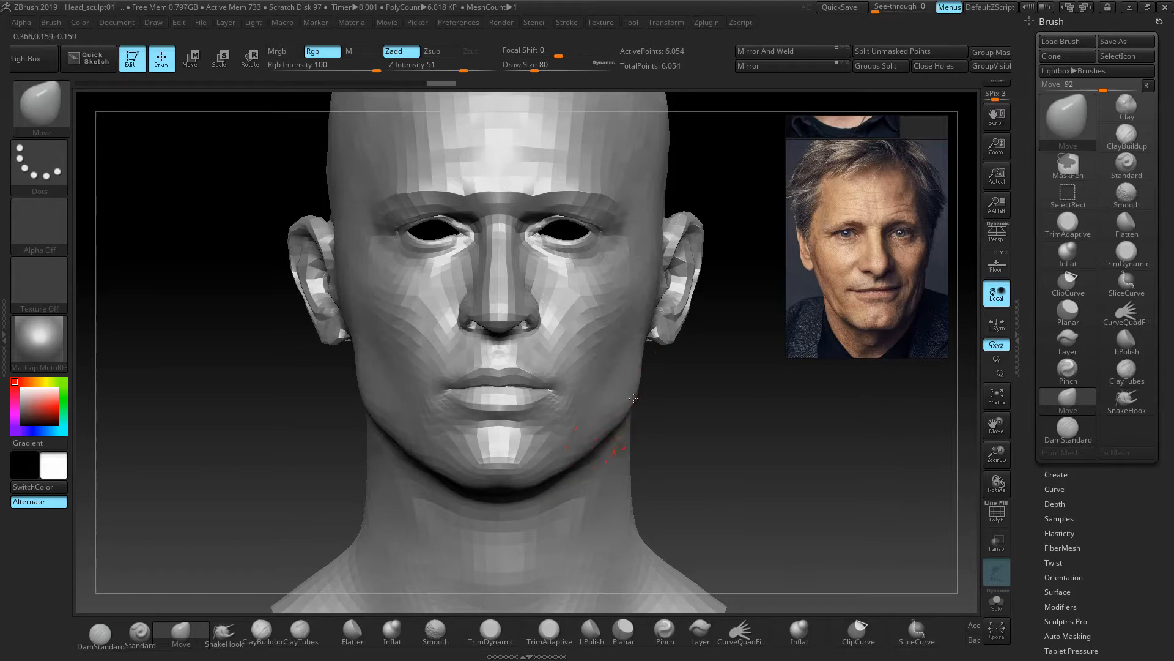
drag(634, 399, 630, 397)
Adjust the temples and the sides of the skull with the Move brush at draw sizes 40 and 52.
alt+right_drag(669, 408, 673, 486)
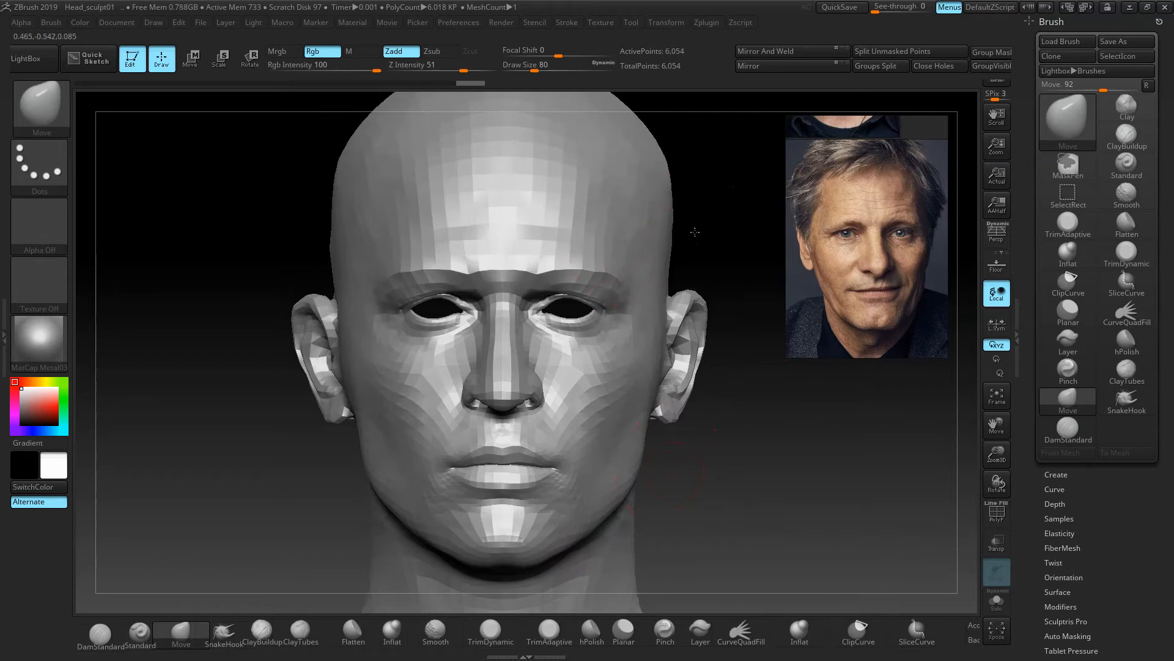
alt+right_drag(647, 240, 649, 262)
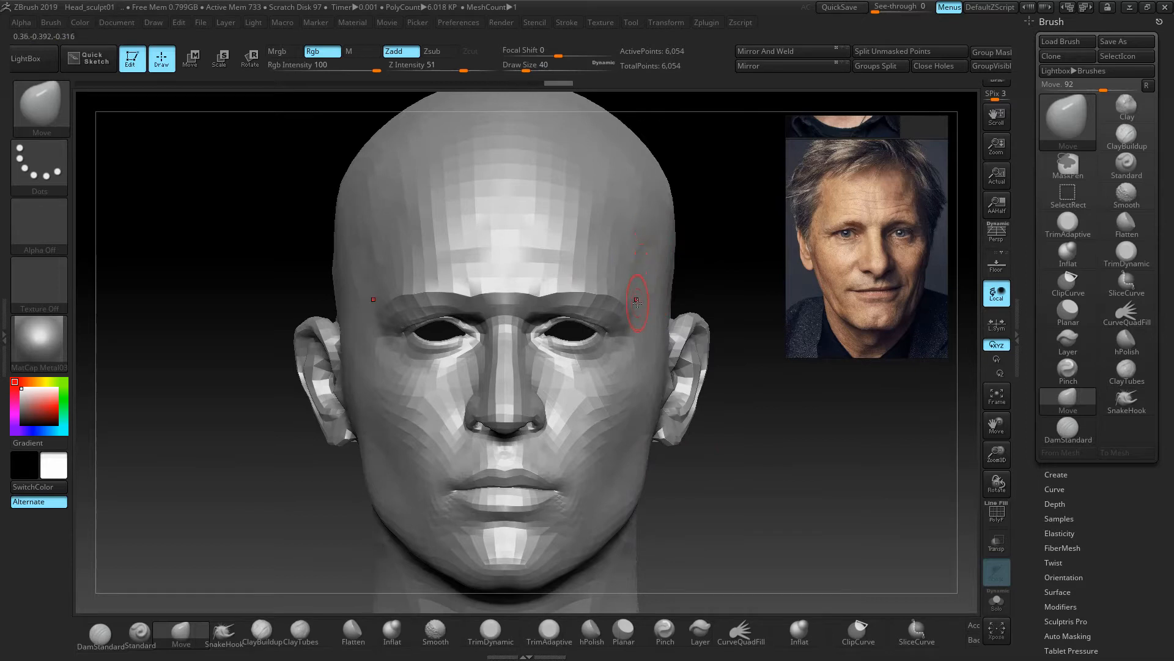
key(bracketright)
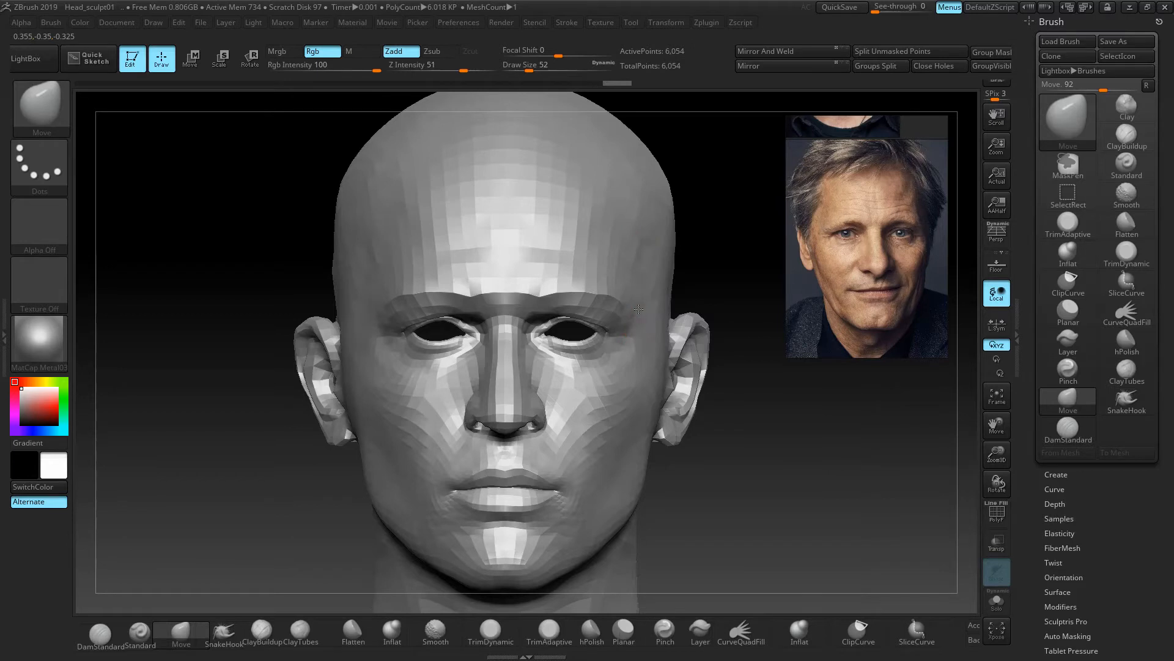
Turn on the polygon wireframe display for the head.
click(997, 513)
drag(795, 465, 782, 440)
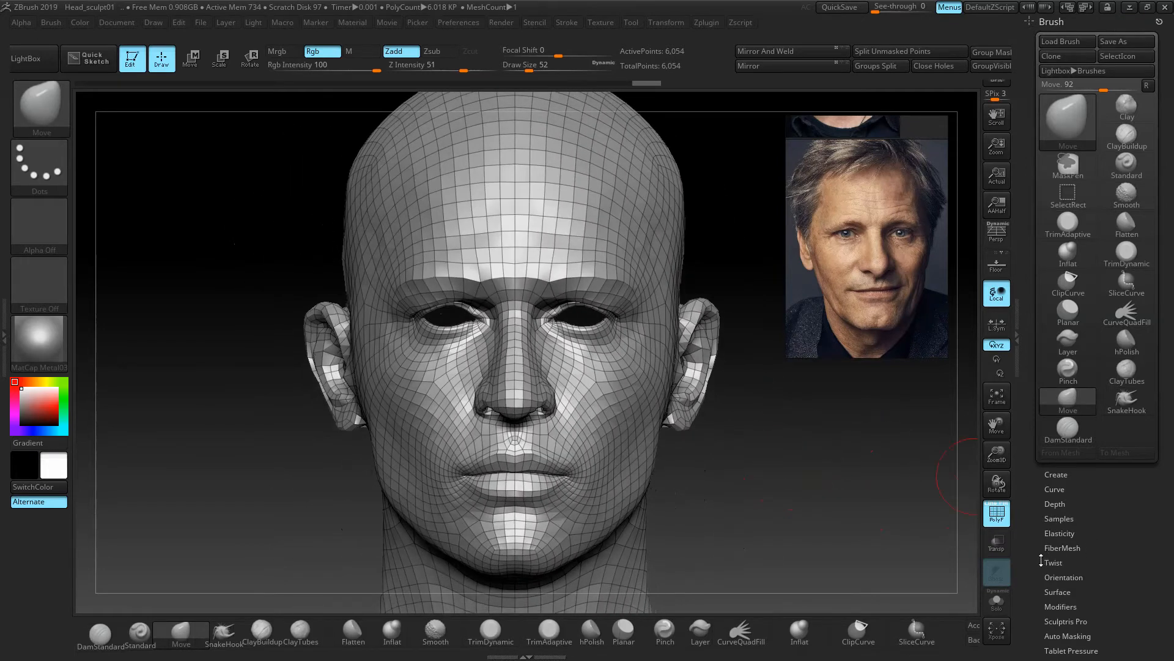
Examine the head's UV layout by morphing the mesh to its flat UVs, and restore the 3D form.
drag(1042, 561, 1028, 248)
drag(1026, 654, 1024, 376)
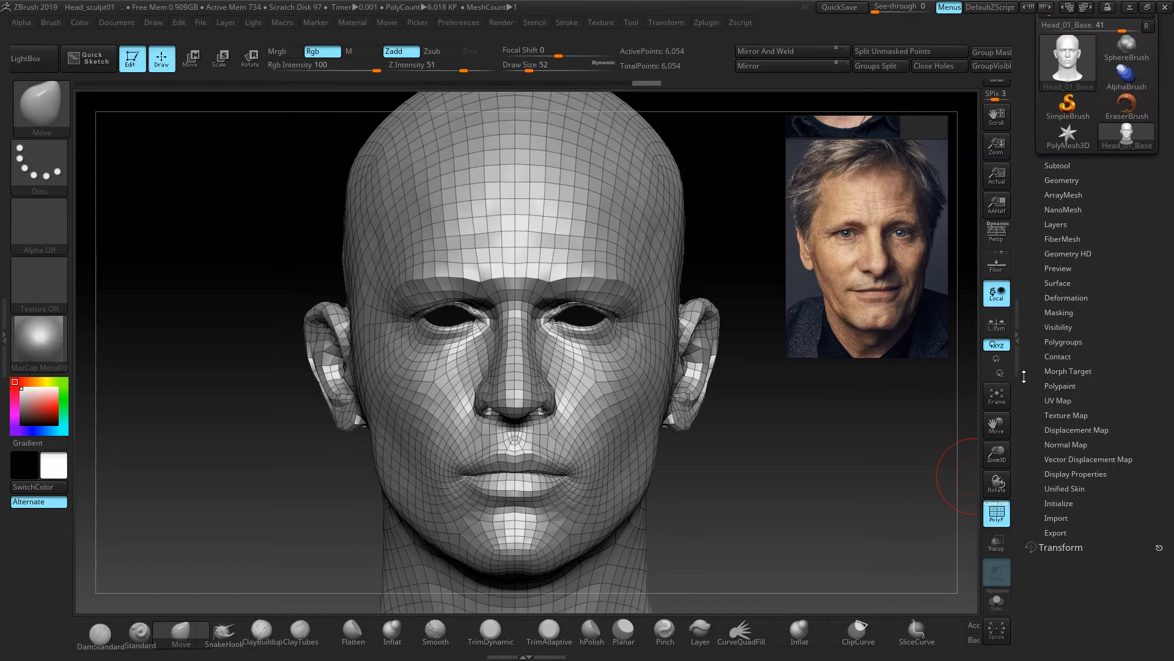
click(1072, 401)
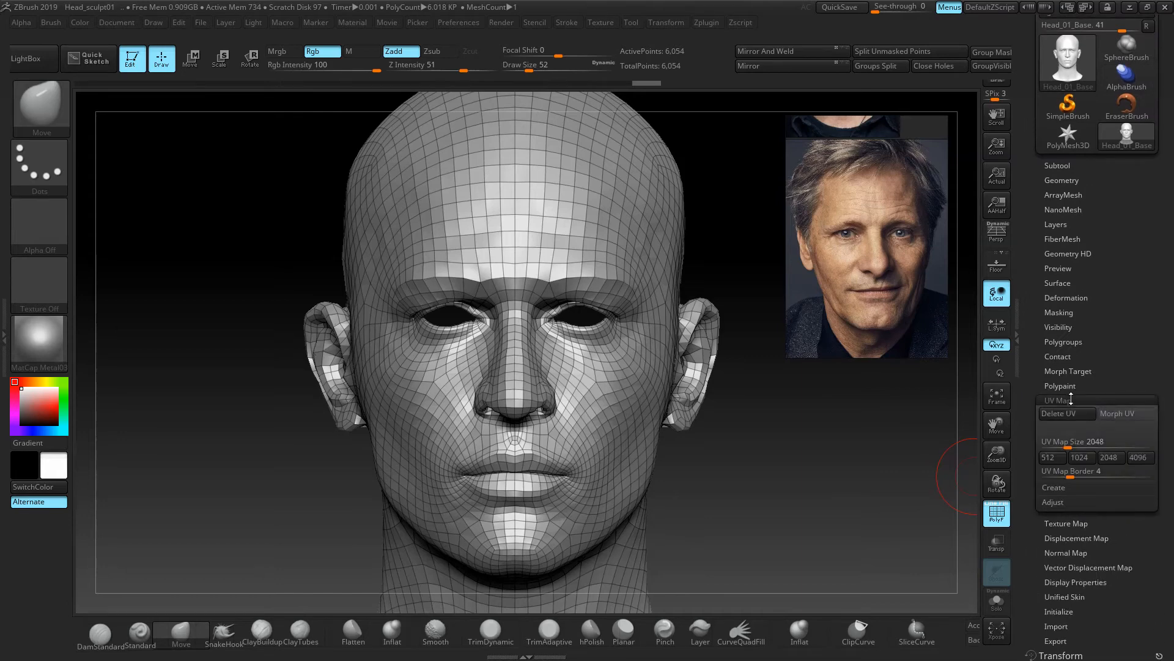
click(1114, 413)
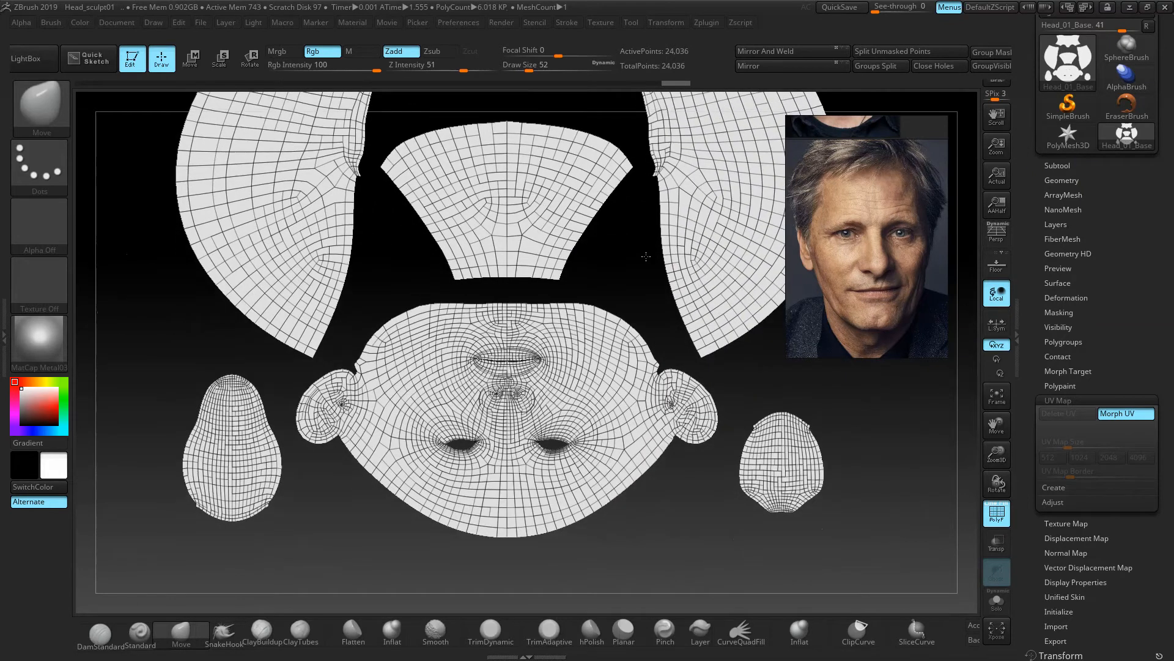
alt+drag(646, 257, 649, 268)
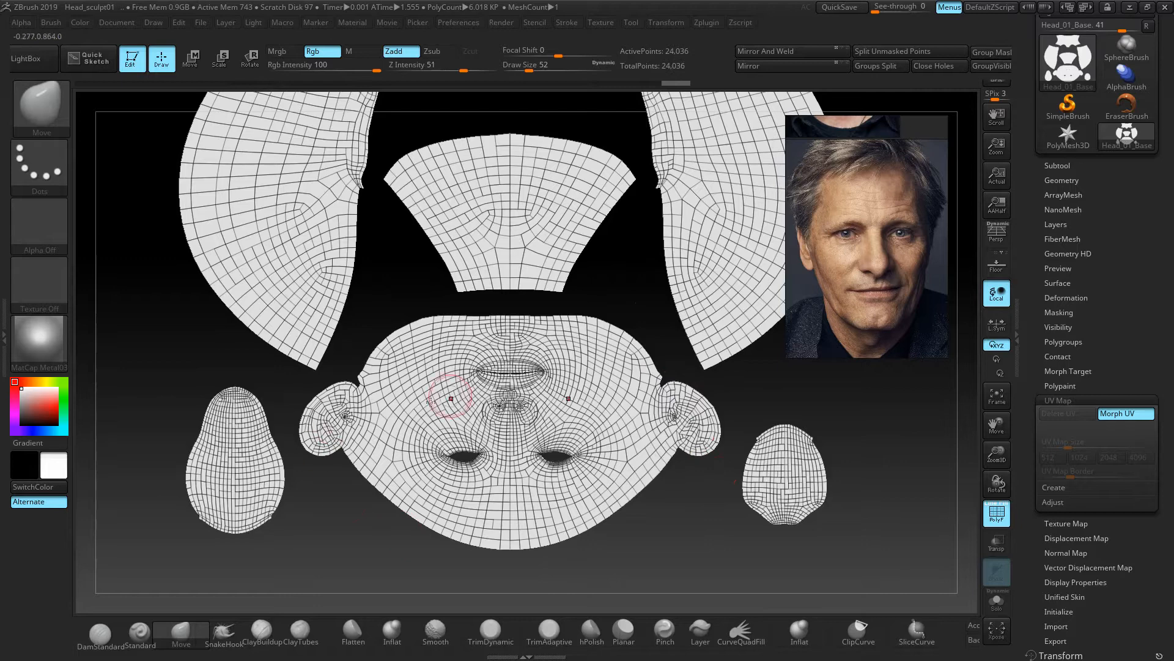
alt+drag(619, 265, 624, 457)
click(1122, 420)
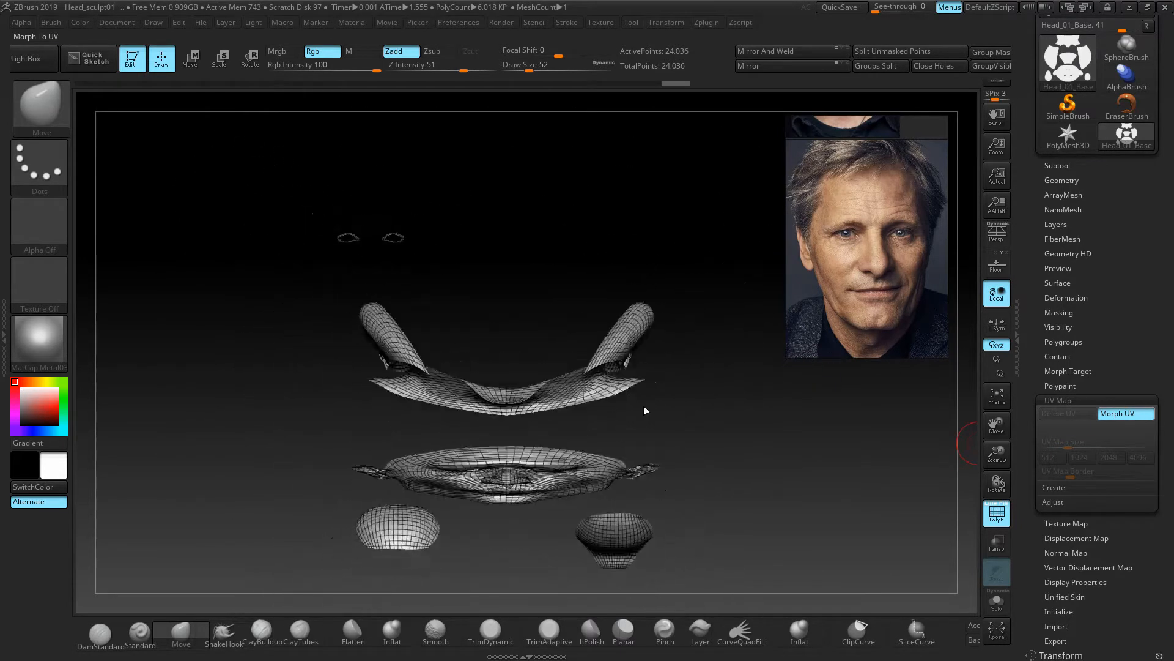
alt+drag(661, 375, 646, 436)
drag(708, 386, 719, 353)
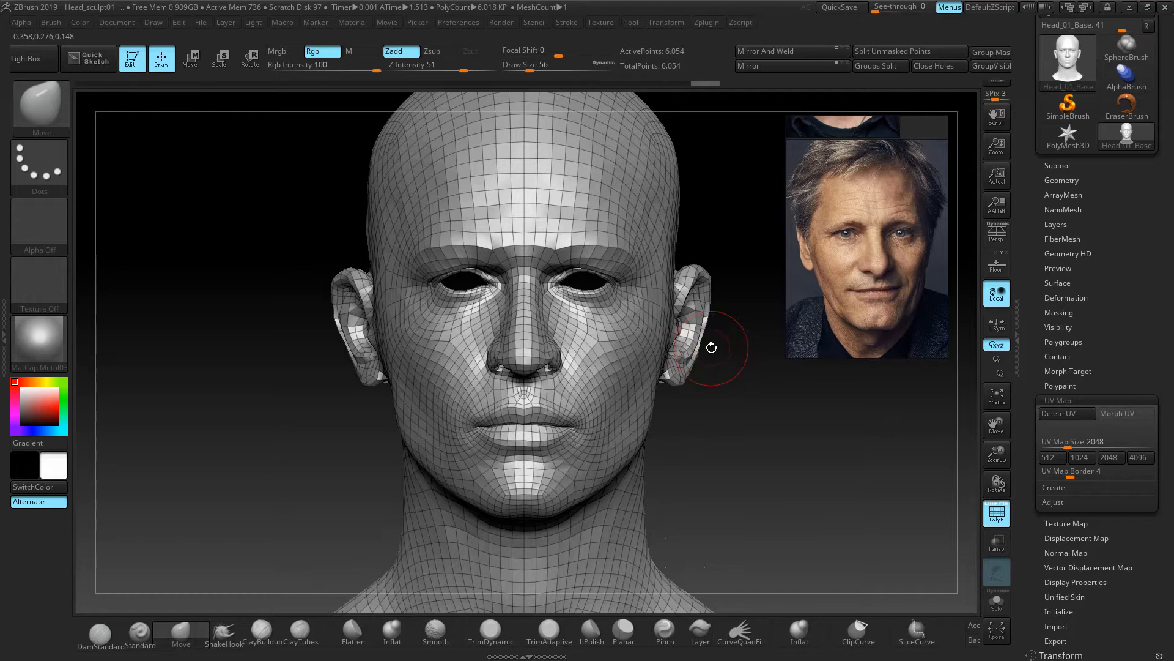
Push the ears closer to the head with the Move brush at draw size 84 and smooth their upper edges.
key(bracketright)
key(bracketright)
drag(703, 291, 696, 311)
mouse_move(682, 365)
mouse_down()
mouse_move(691, 300)
mouse_move(685, 356)
mouse_move(702, 359)
mouse_move(673, 359)
mouse_move(736, 361)
mouse_up()
shift+drag(703, 275, 701, 273)
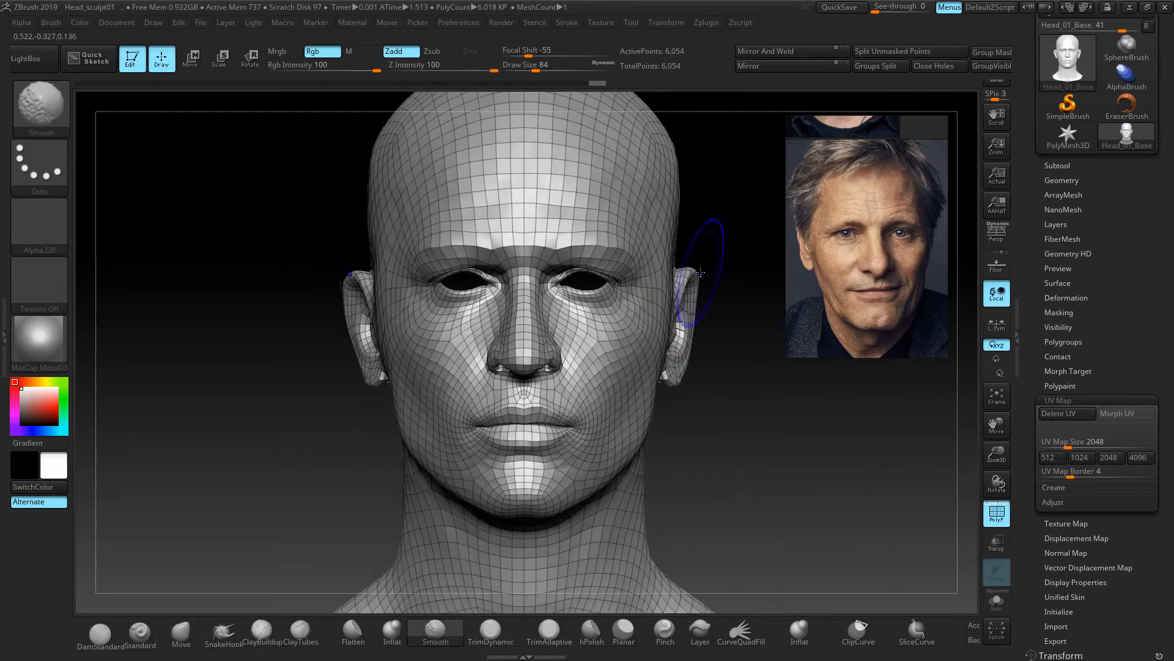
mouse_move(750, 378)
mouse_down()
mouse_move(708, 382)
mouse_move(781, 386)
mouse_up()
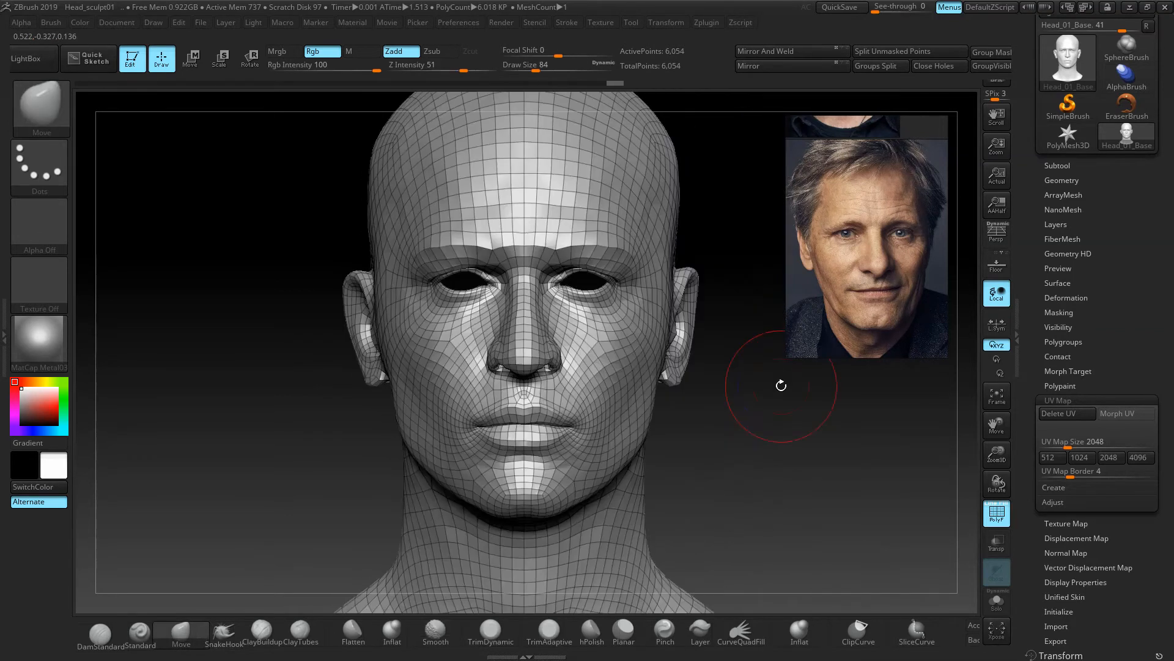
drag(704, 283, 695, 278)
drag(701, 332, 684, 364)
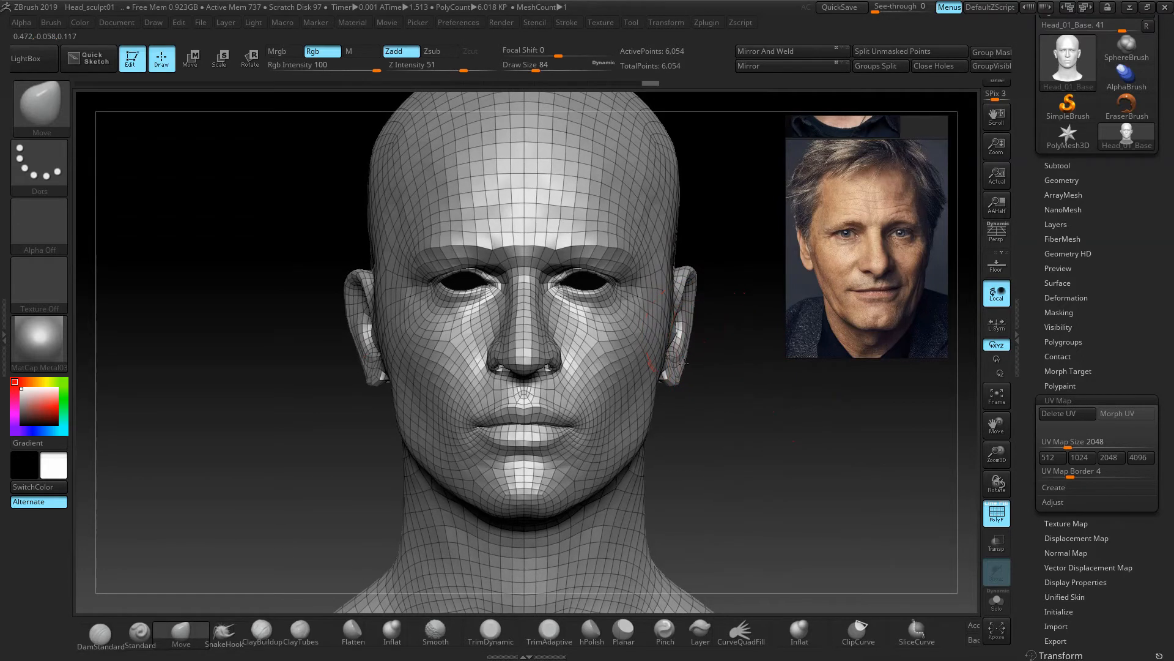
Reshape the brow area above the eyes with the Move brush, reducing the draw size to 44.
mouse_move(731, 405)
ctrl+right_down()
mouse_move(739, 411)
mouse_move(729, 400)
ctrl+right_up()
alt+drag(728, 399, 762, 413)
drag(275, 249, 345, 257)
alt+drag(449, 281, 163, 278)
drag(725, 245, 317, 281)
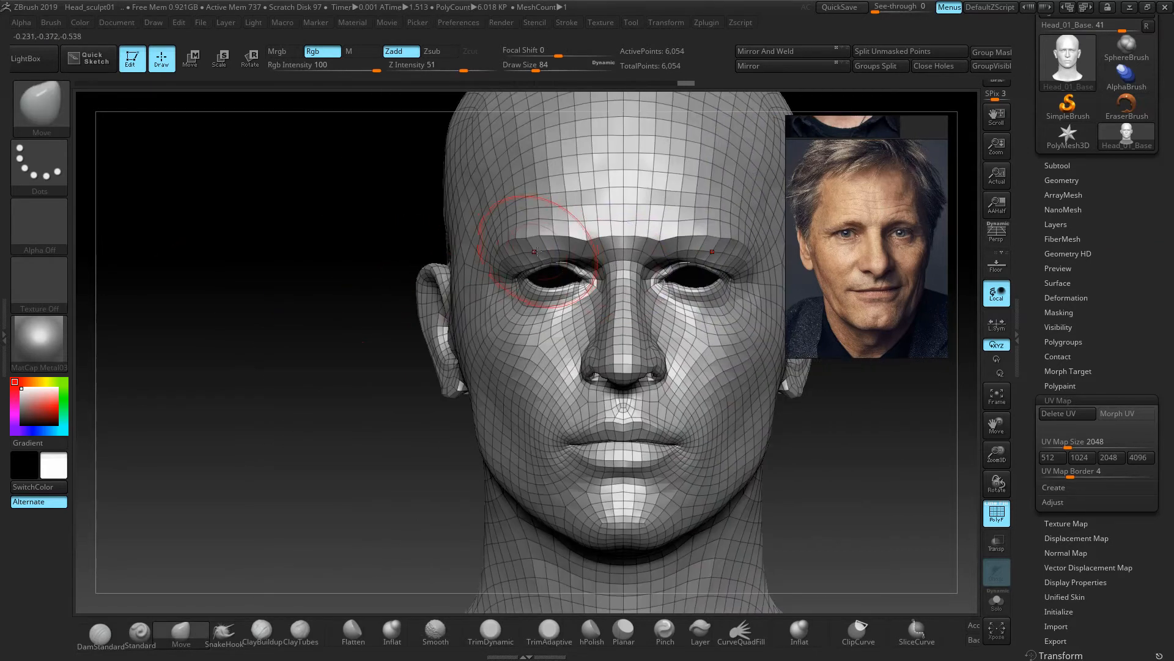
key(bracketleft)
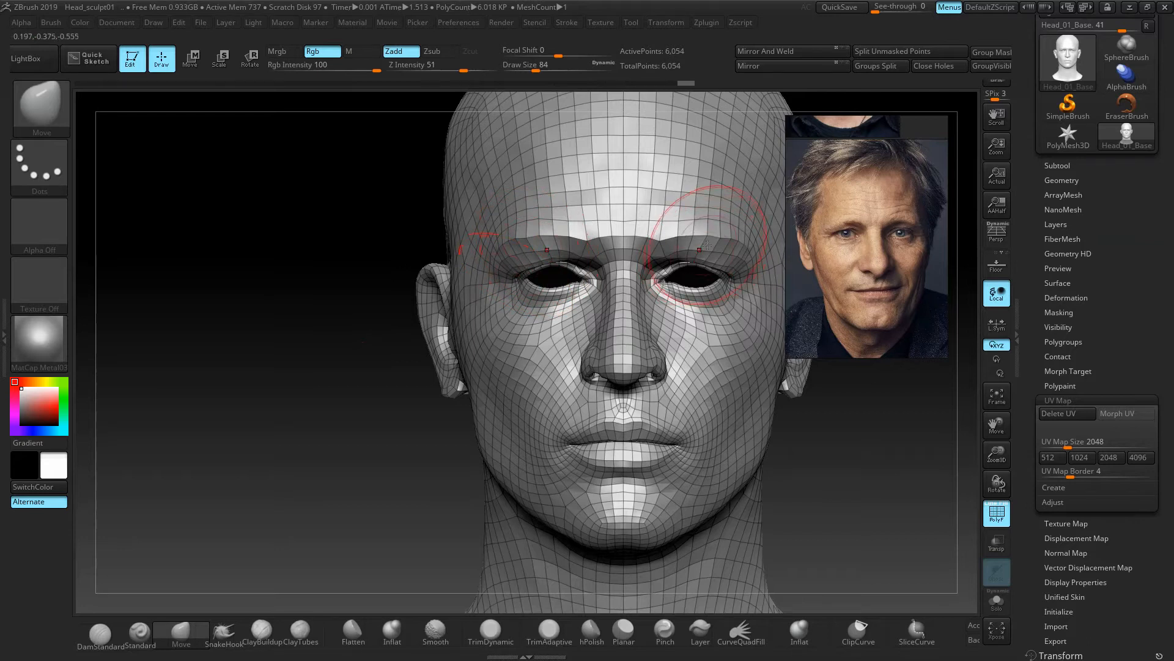
key(bracketleft)
key(bracketleft)
key(bracketleft)
key(bracketleft)
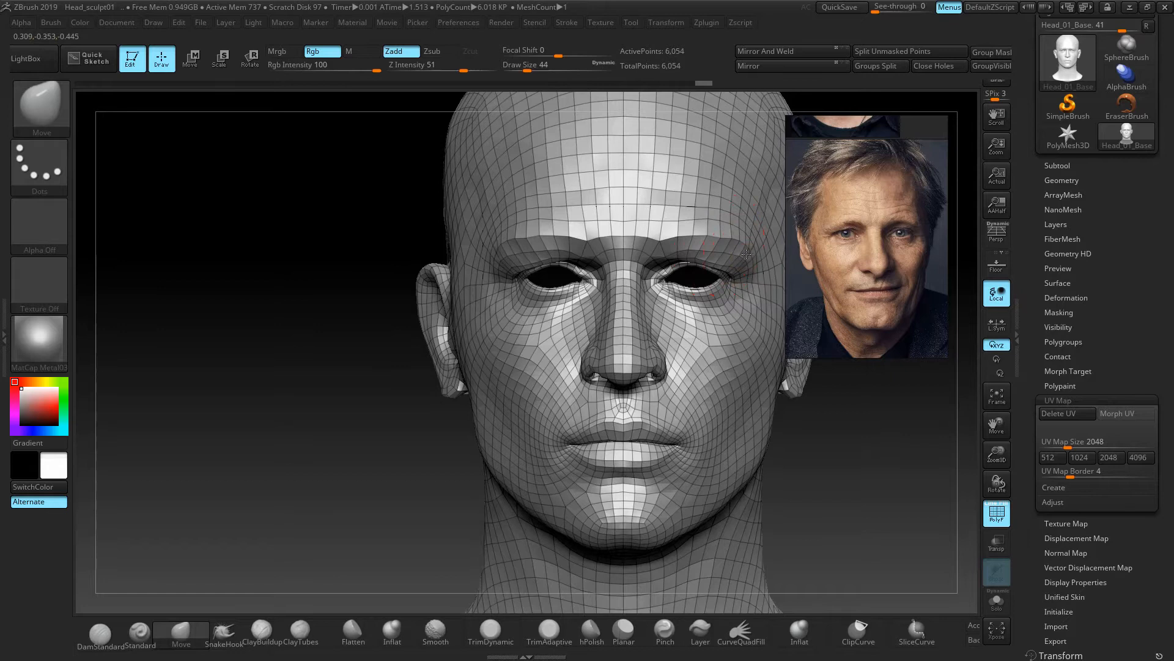
Adjust the shape of the nose with the Move brush at draw size 56.
key(bracketright)
key(bracketright)
key(bracketright)
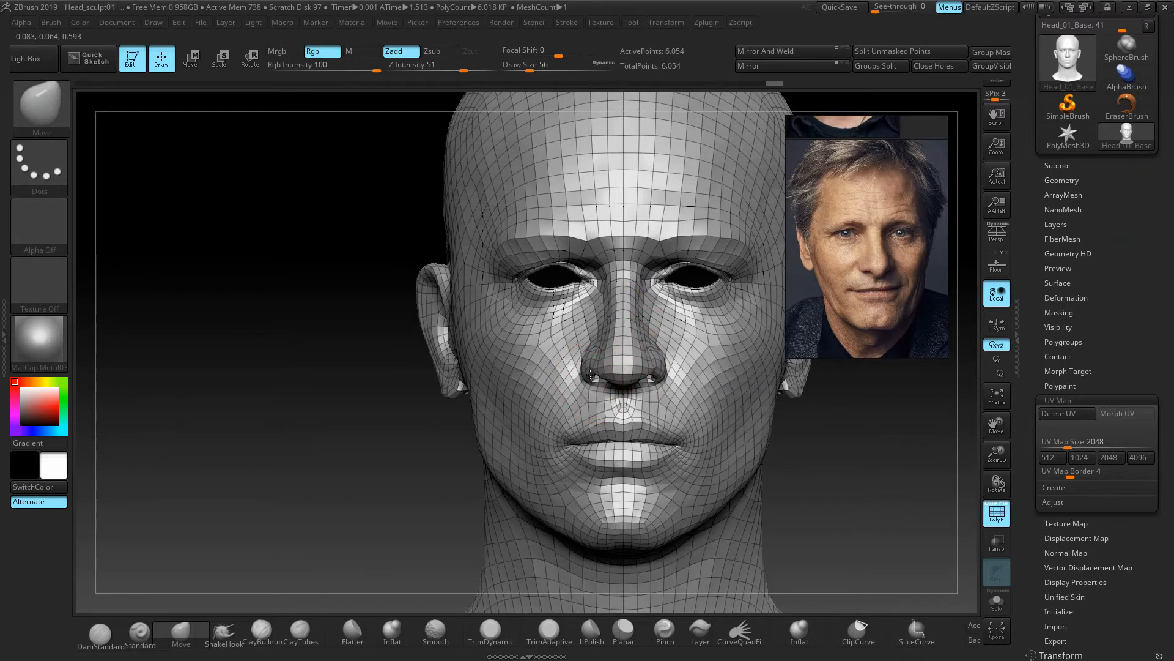
mouse_move(414, 419)
alt+mouse_down()
mouse_move(343, 417)
mouse_move(287, 393)
alt+mouse_up()
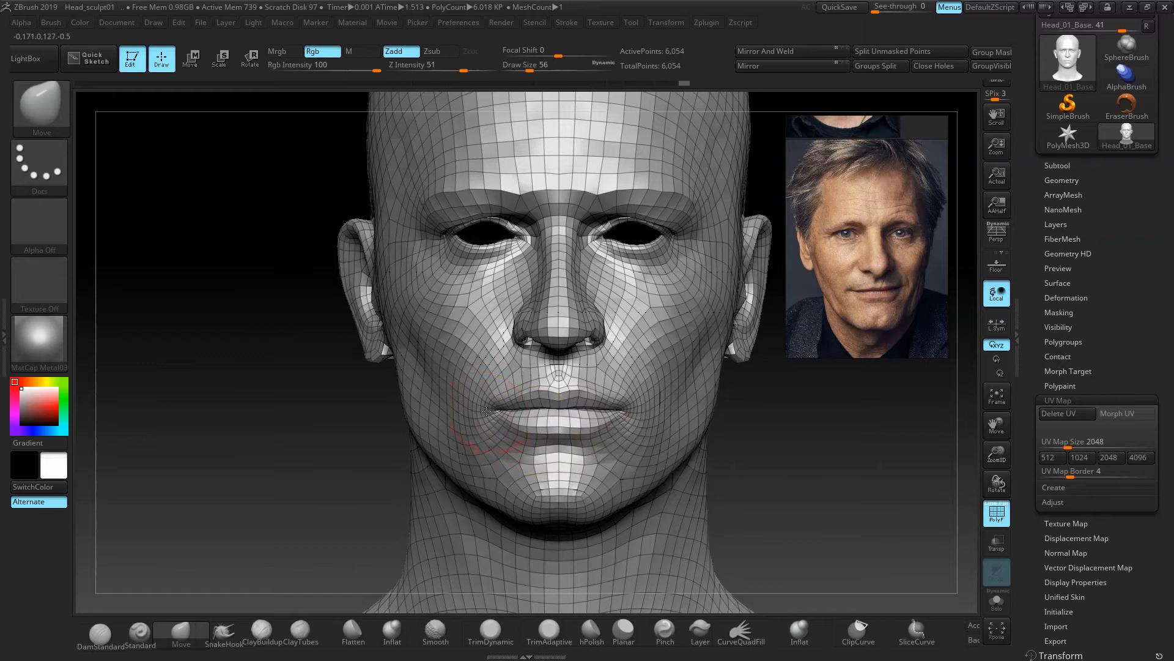
Reposition the mouth corners and shape the lower lip with the Move brush at draw size 56.
mouse_move(539, 397)
mouse_down()
mouse_move(559, 420)
mouse_move(598, 429)
mouse_move(593, 402)
mouse_up()
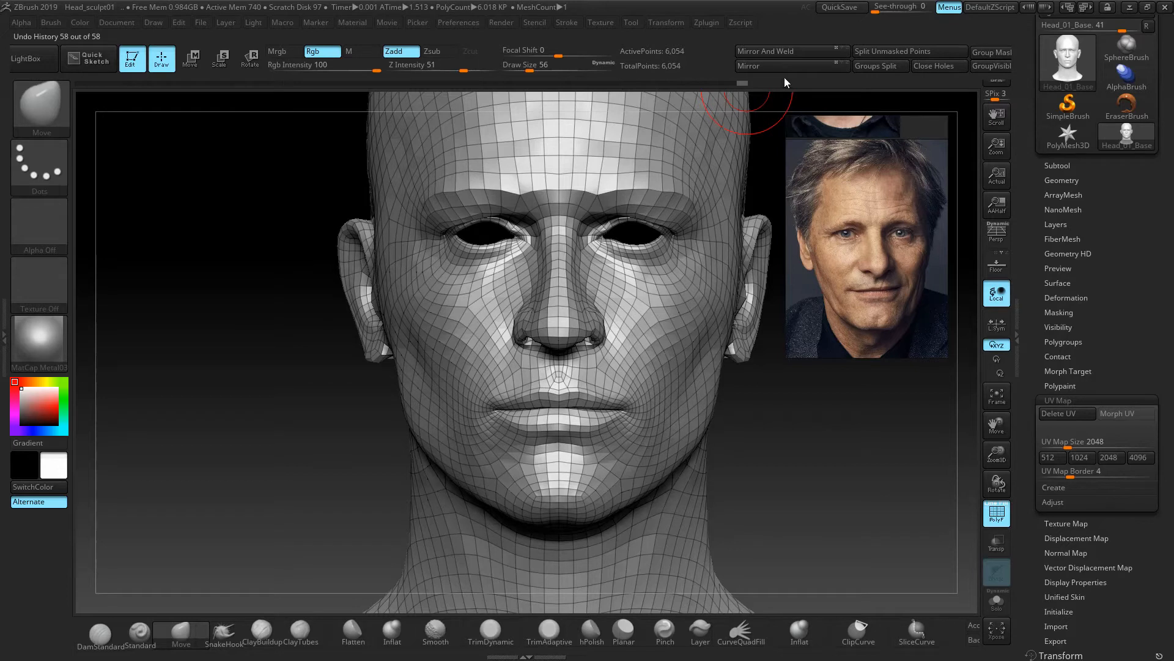
drag(617, 416, 624, 420)
drag(893, 447, 728, 443)
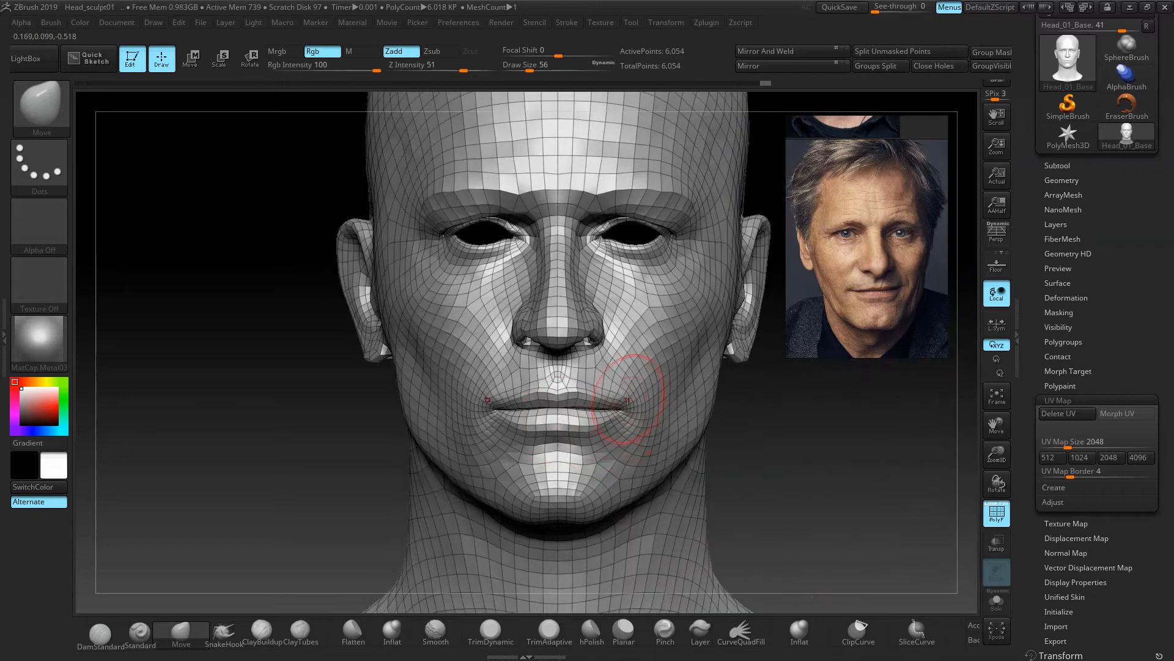
drag(627, 400, 628, 409)
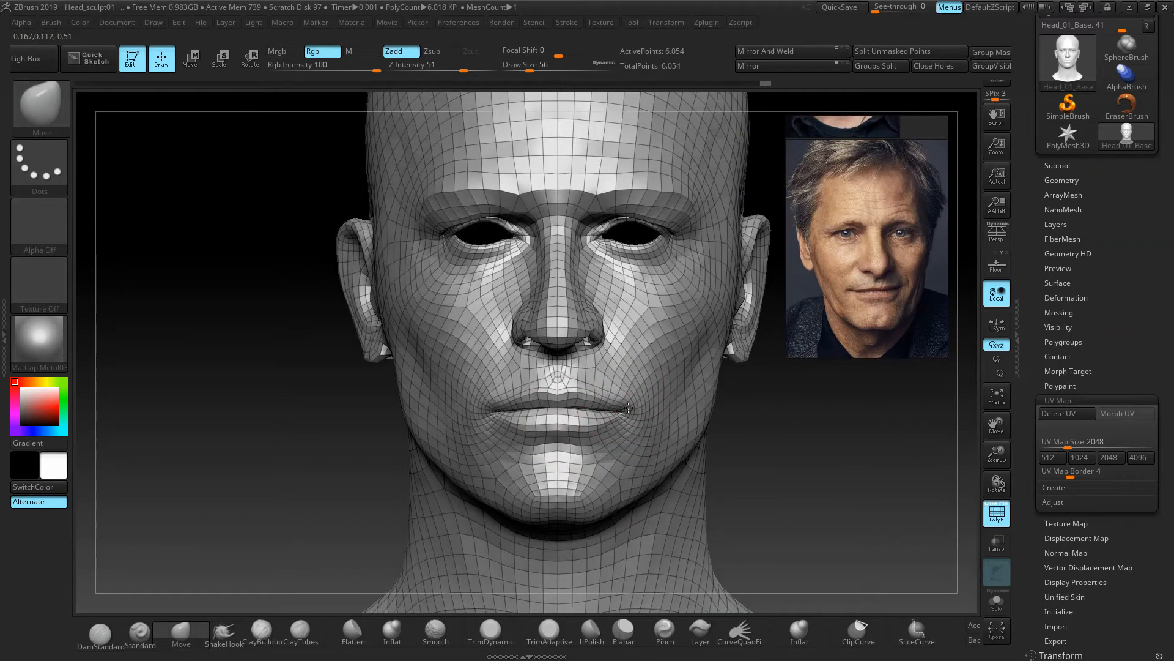
drag(546, 431, 545, 435)
ctrl+right_drag(723, 467, 778, 464)
drag(610, 421, 610, 417)
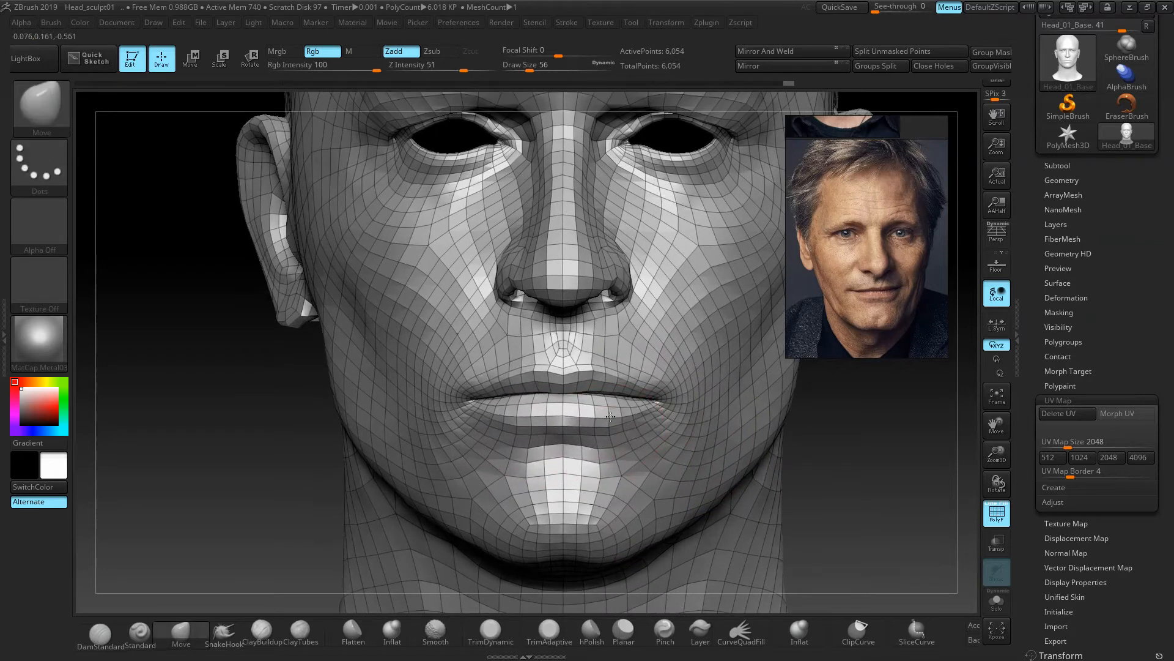
Refine the upper lip and pull the mouth corners outward with the Move brush at draw size 28.
drag(564, 361, 587, 368)
key(bracketleft)
key(bracketleft)
key(bracketleft)
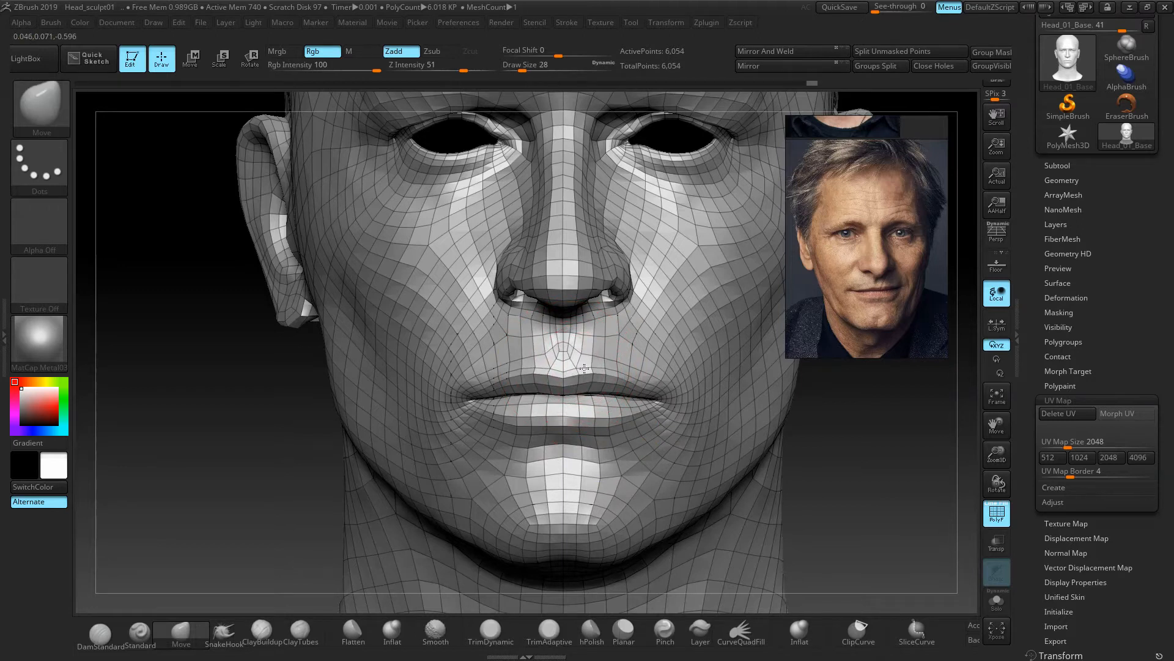
drag(467, 402, 463, 399)
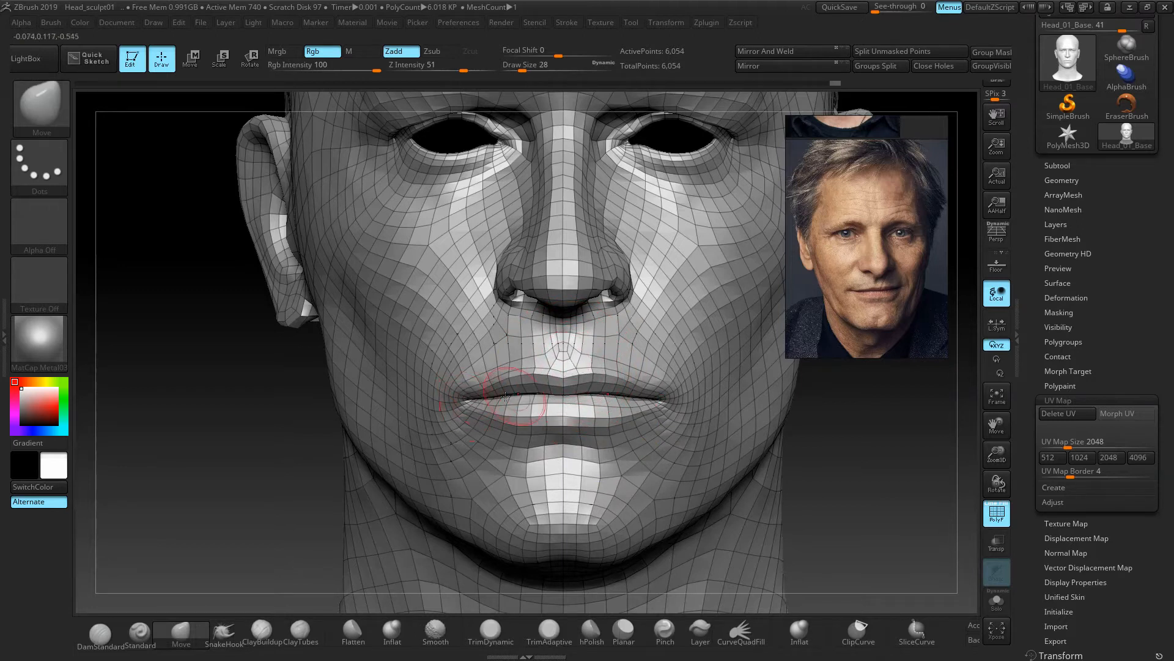
Fine-tune the lower lip with the Move brush at draw size 32.
key(bracketright)
key(bracketright)
key(bracketright)
key(bracketright)
key(bracketleft)
key(bracketleft)
key(bracketleft)
key(bracketleft)
drag(611, 422, 610, 420)
mouse_move(265, 369)
mouse_down()
mouse_move(428, 372)
mouse_move(270, 380)
mouse_up()
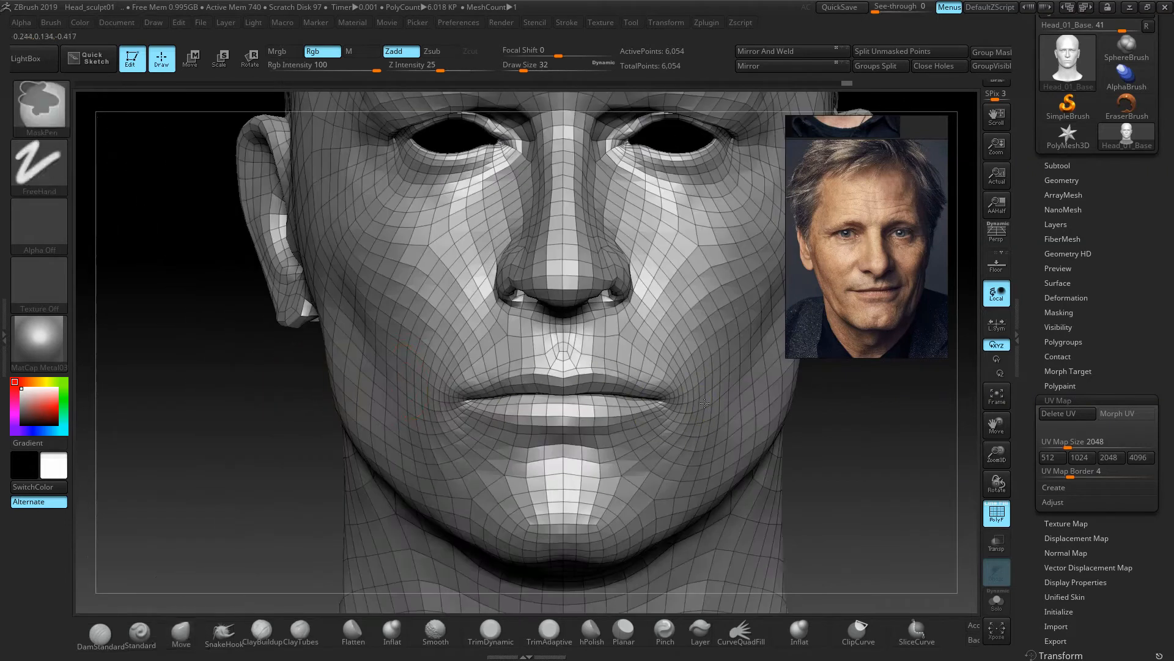
Turn the head to profile and frame a side-view photo on the reference board to compare the facial profile.
ctrl+right_drag(705, 404, 714, 333)
alt+right_drag(739, 422, 770, 425)
alt+right_drag(697, 433, 806, 441)
alt+right_drag(807, 442, 731, 433)
scroll(839, 282, down, 5)
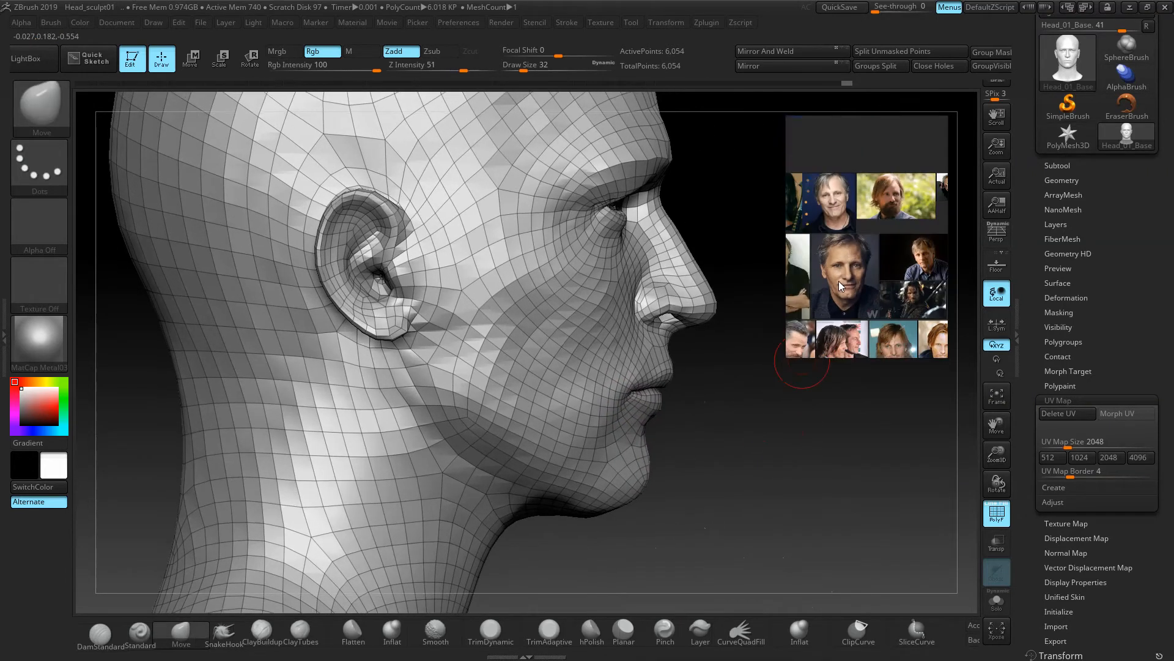
middle_drag(856, 272, 796, 223)
scroll(841, 284, up, 4)
middle_drag(840, 283, 891, 157)
scroll(872, 253, up, 4)
middle_drag(873, 251, 895, 141)
scroll(884, 211, up, 5)
scroll(885, 211, down, 2)
middle_drag(884, 210, 860, 211)
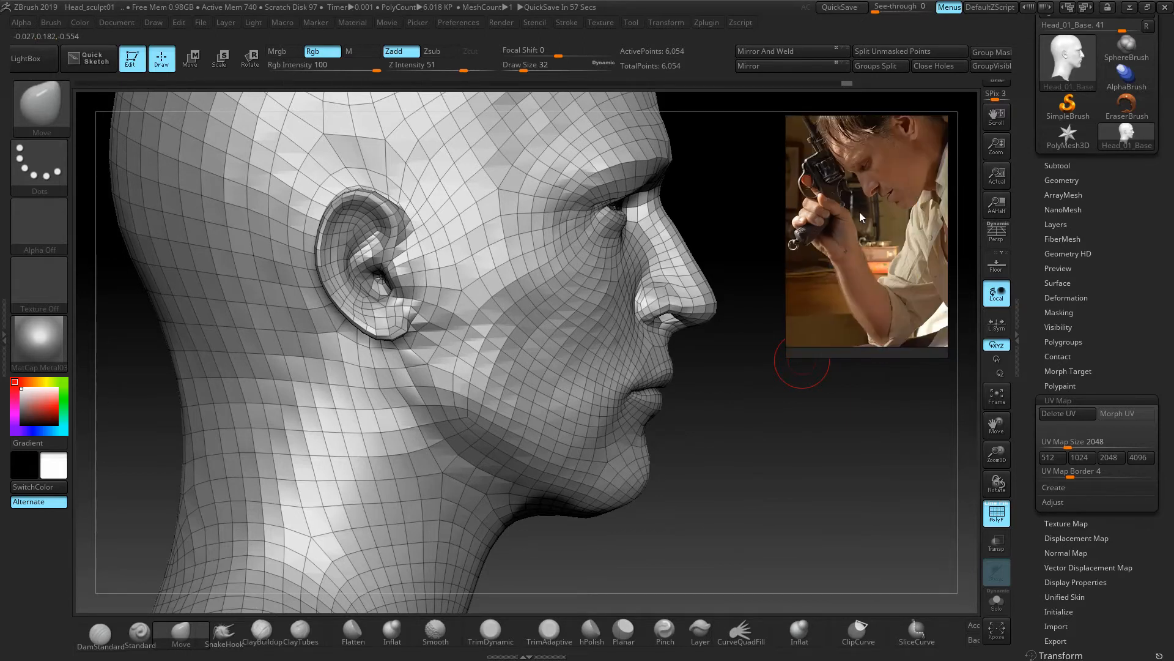
Look through the reference board, frame the three-quarter colour portrait, and turn the head to a matching angle.
scroll(872, 180, up, 2)
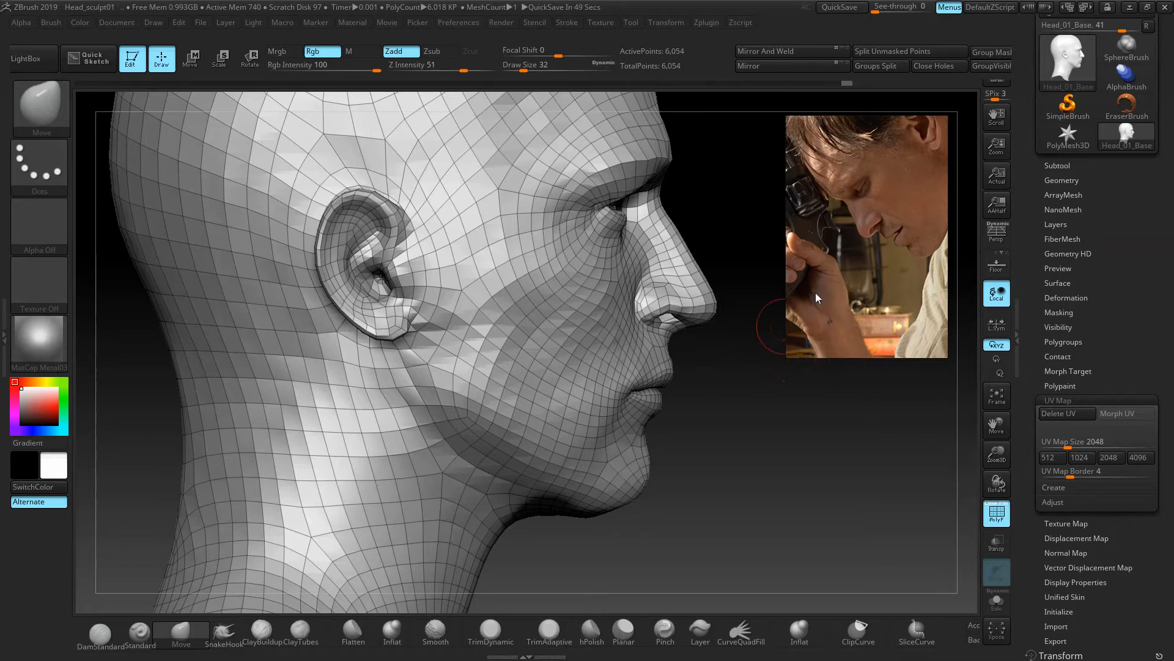
middle_drag(816, 292, 865, 204)
middle_drag(898, 281, 860, 134)
scroll(860, 135, down, 4)
scroll(856, 245, down, 2)
middle_drag(881, 306, 923, 260)
scroll(838, 265, up, 7)
drag(780, 460, 667, 439)
mouse_move(667, 439)
right_down()
mouse_move(624, 406)
mouse_move(652, 409)
right_up()
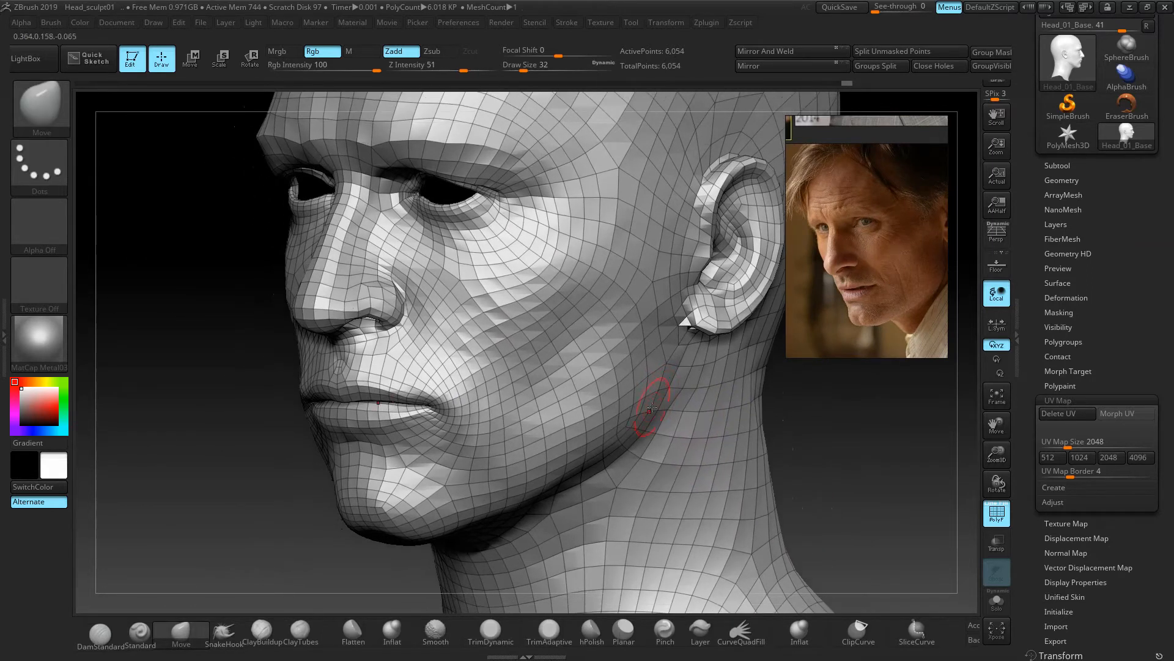
Reshape the cheek and cheekbone with the Move brush, enlarging the draw size to 68.
key(])
key(bracketleft)
drag(509, 341, 518, 334)
drag(586, 247, 578, 241)
key(bracketright)
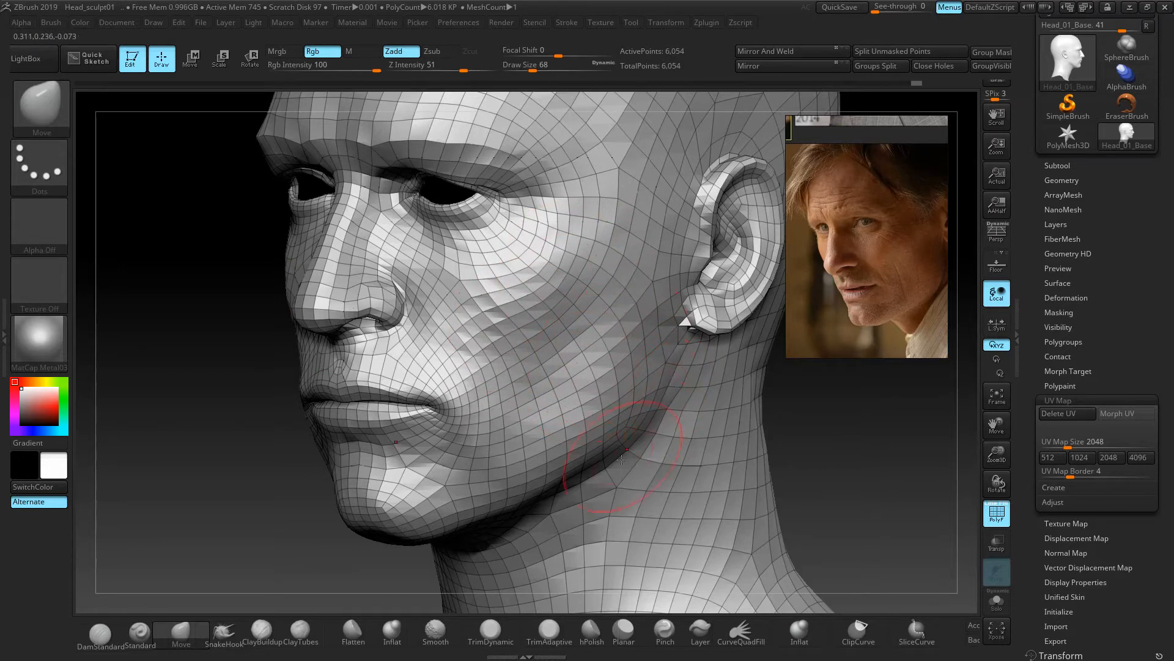
Adjust the lower cheeks and jawline with the Move brush at draw size 56, working from three-quarter, side and front views.
key(bracketright)
key(bracketleft)
key(bracketleft)
key(bracketleft)
key(bracketleft)
drag(218, 401, 258, 404)
mouse_move(745, 420)
mouse_down()
mouse_move(814, 419)
mouse_move(398, 422)
mouse_move(412, 422)
mouse_up()
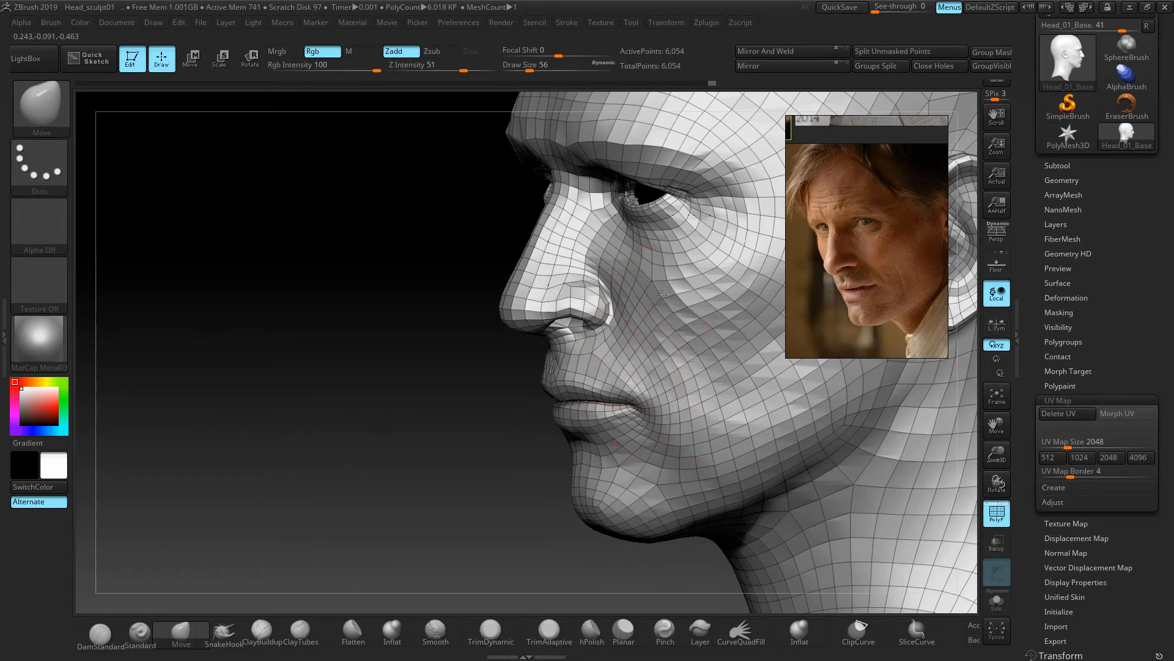
drag(355, 361, 679, 439)
mouse_move(756, 445)
ctrl+right_down()
mouse_move(777, 427)
mouse_move(767, 447)
ctrl+right_up()
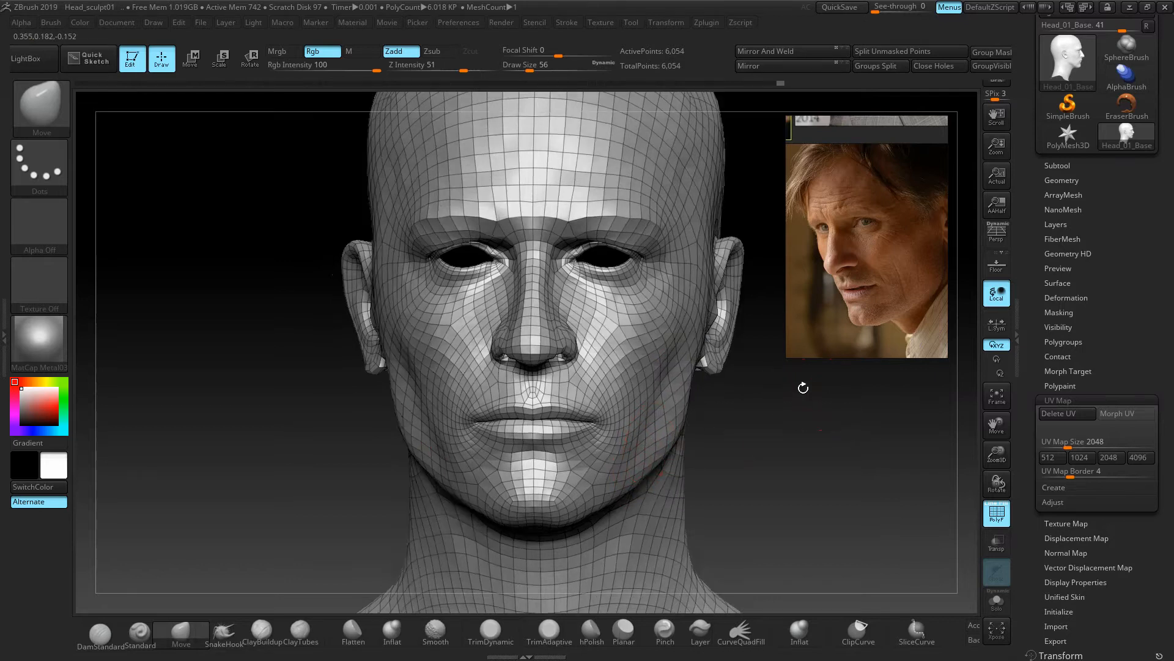
Refine the nose bridge at draw size 36 and the nose tip and wing at draw size 32 with the Move brush.
drag(802, 385, 763, 397)
ctrl+right_drag(443, 393, 401, 380)
key(bracketleft)
key(bracketleft)
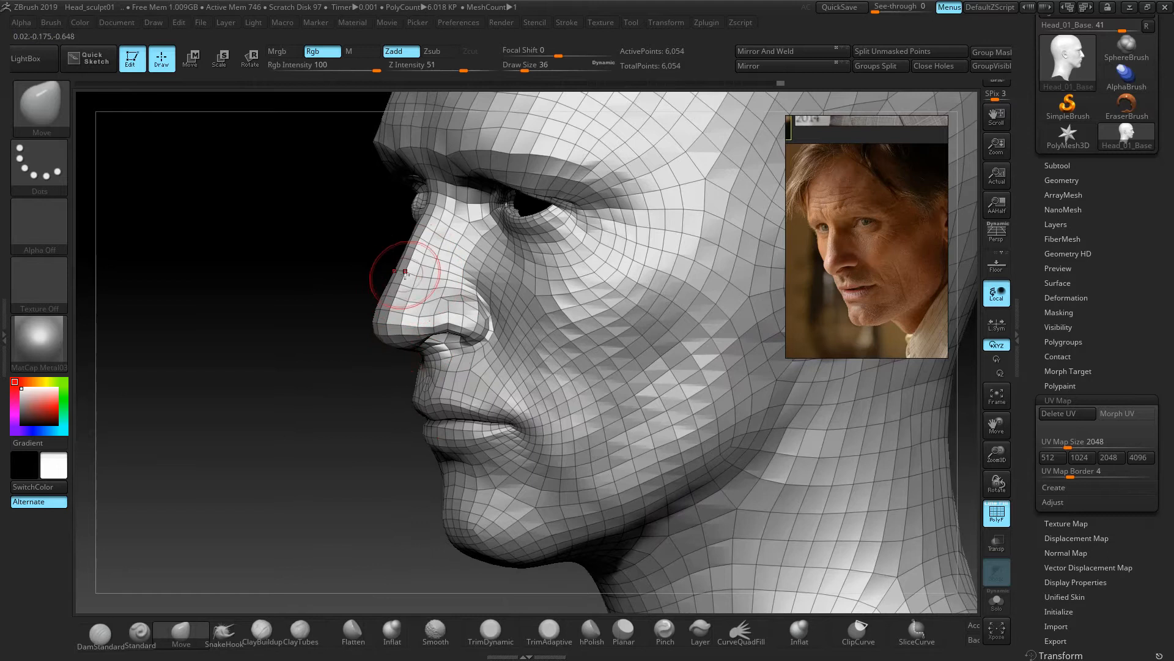
drag(389, 281, 399, 282)
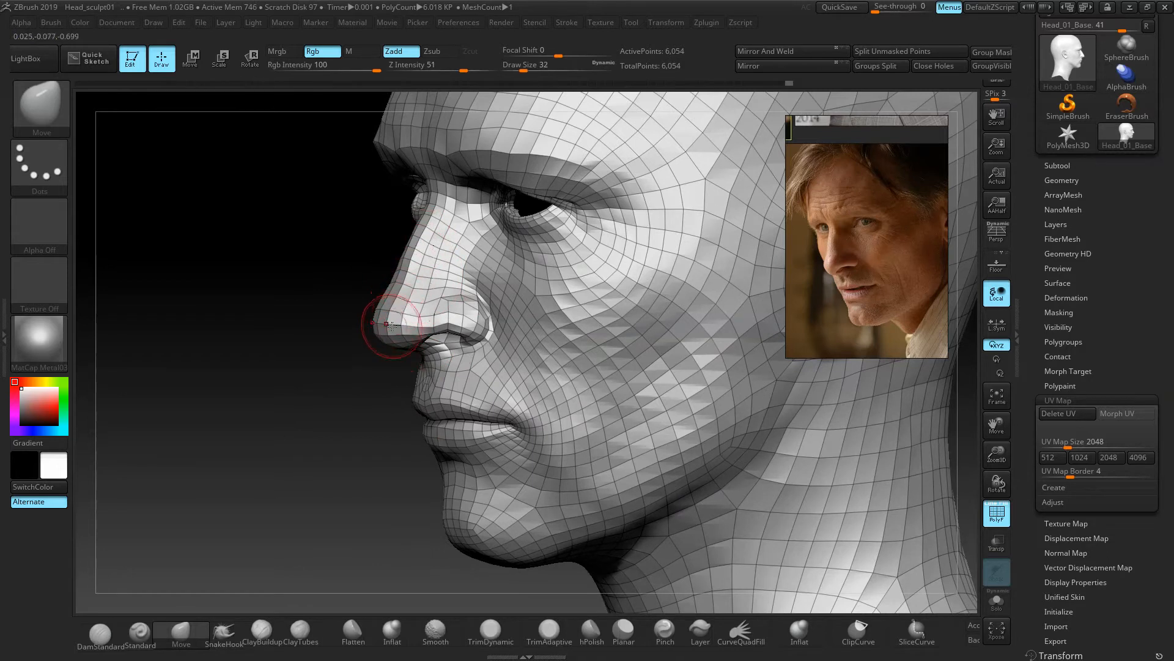
drag(386, 331, 443, 326)
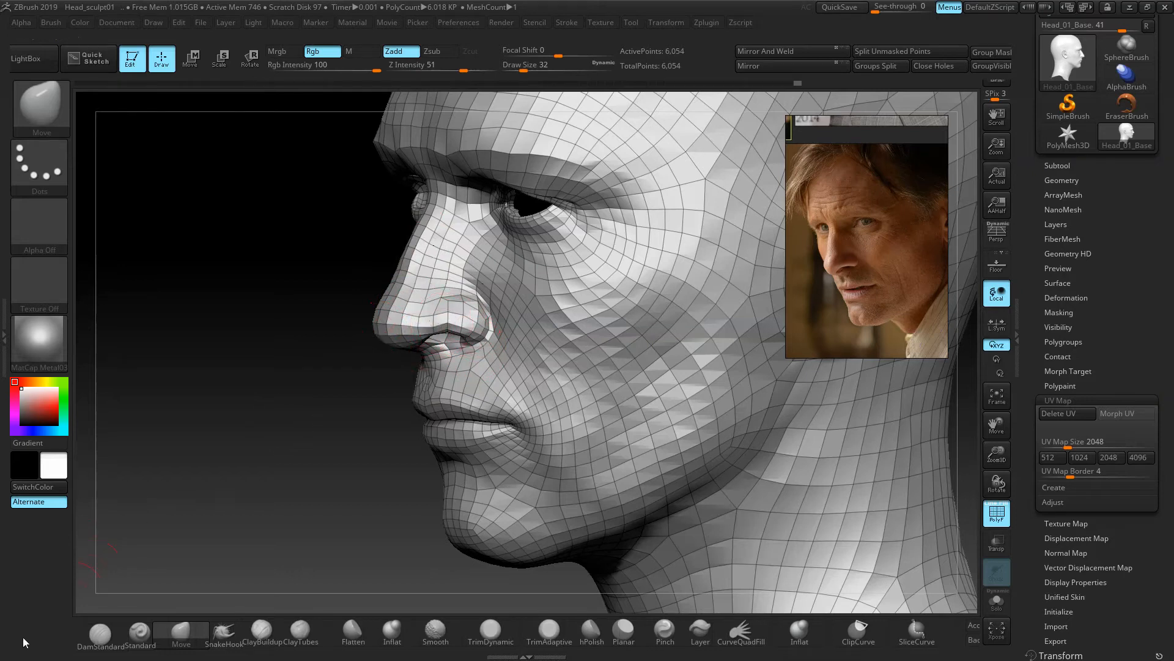
Adjust the temples and the sides of the upper face with the Move brush at draw sizes 64 and 72.
mouse_move(215, 495)
mouse_down()
mouse_move(596, 495)
mouse_move(745, 479)
mouse_move(716, 451)
mouse_up()
key(ctrl)
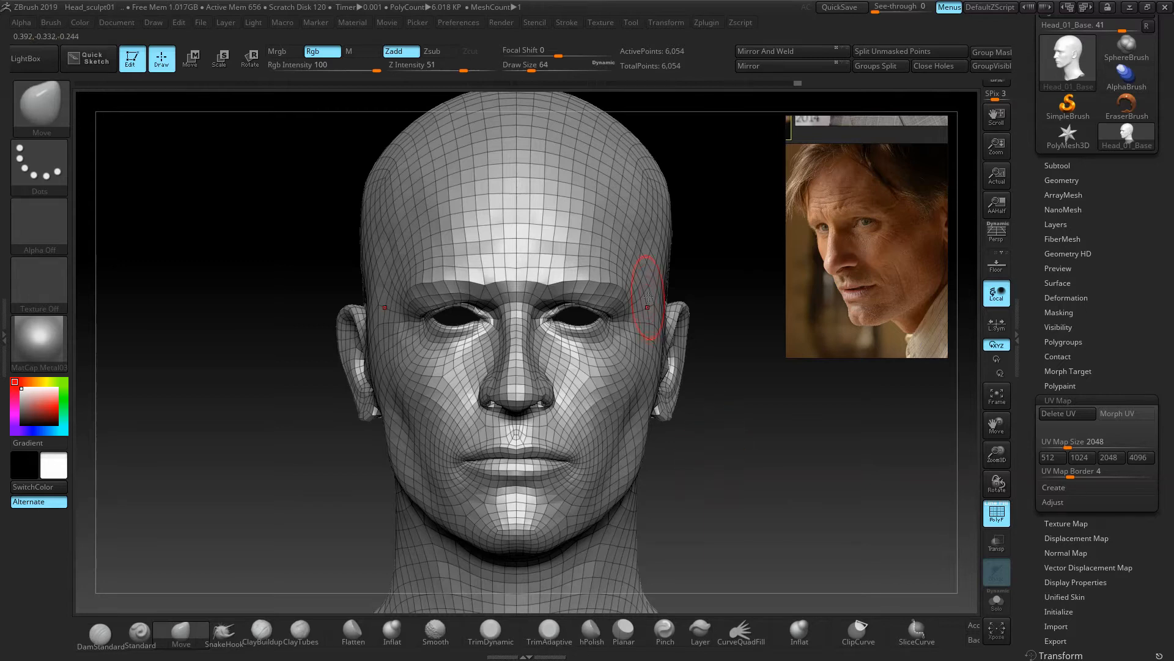
drag(697, 272, 422, 268)
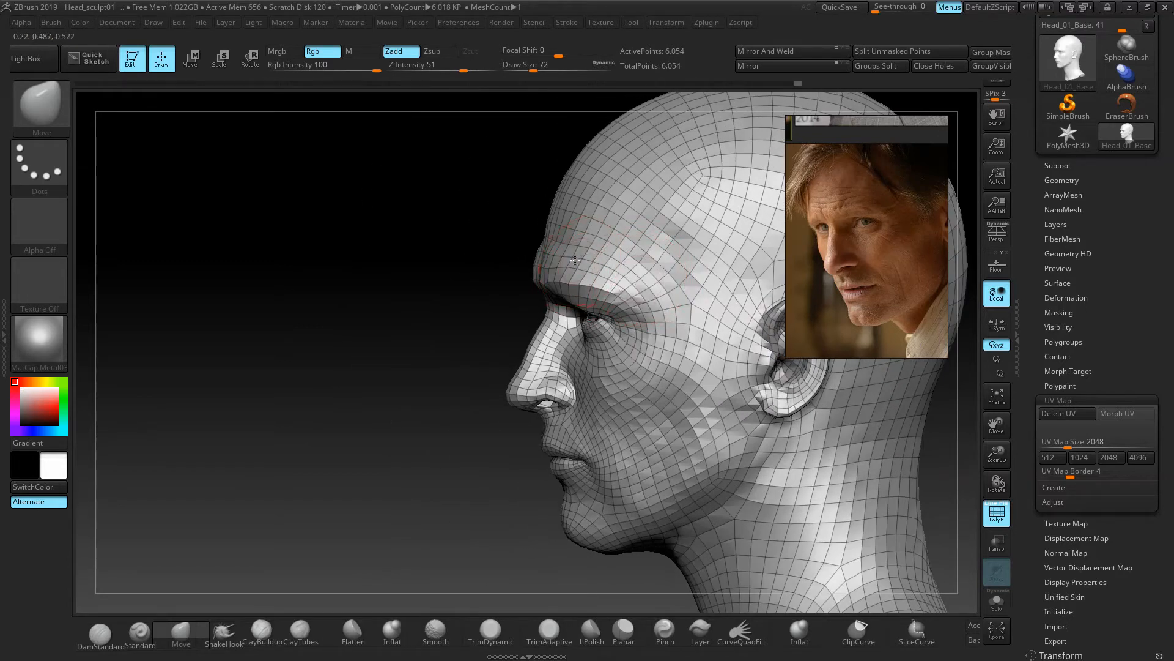
mouse_move(498, 263)
mouse_down()
mouse_move(464, 304)
mouse_move(559, 339)
mouse_up()
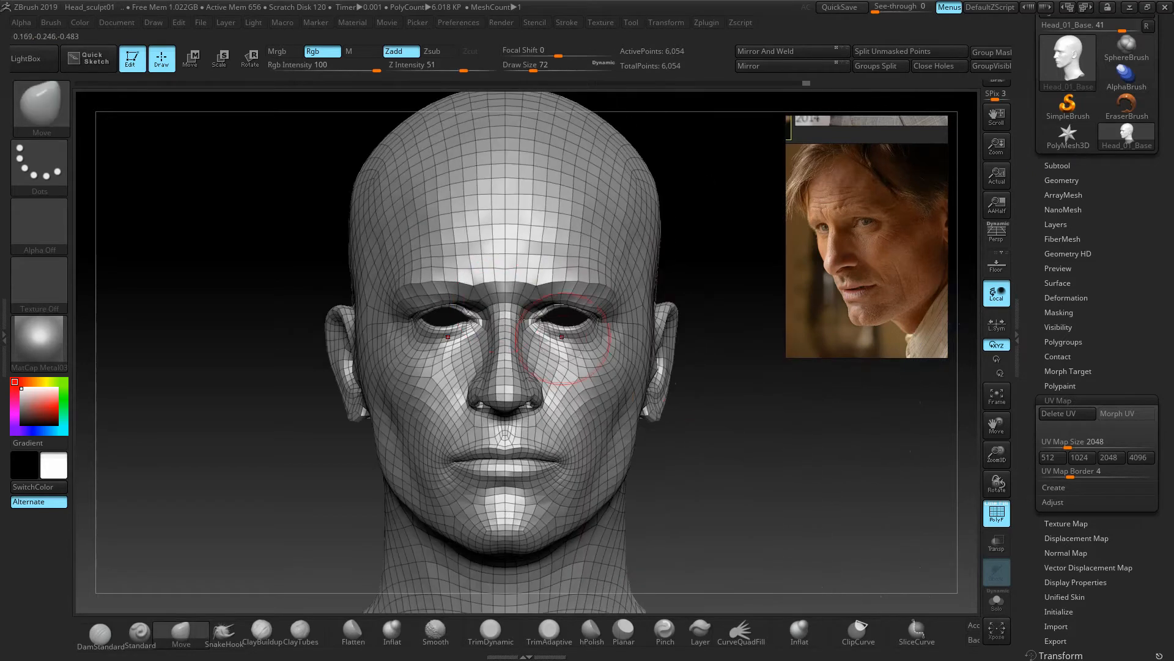
ctrl+right_drag(734, 430, 751, 409)
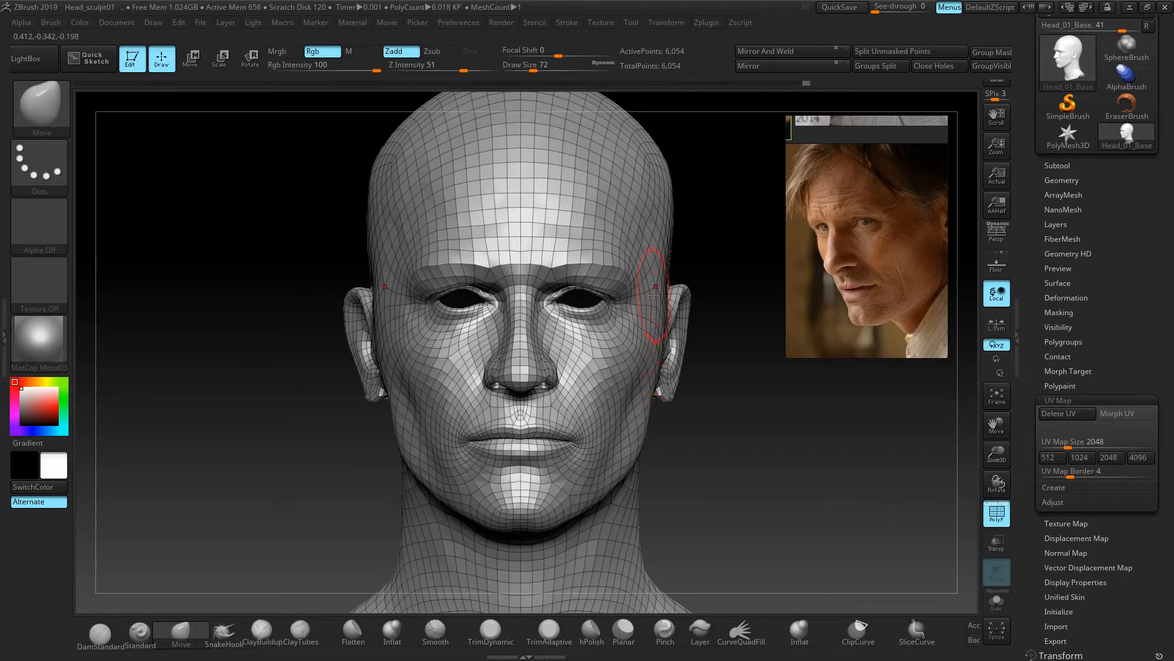
mouse_move(728, 451)
mouse_down()
mouse_move(789, 442)
mouse_move(737, 431)
mouse_up()
Hide the polygon wireframe and divide the head mesh to subdivision level 2.
click(997, 517)
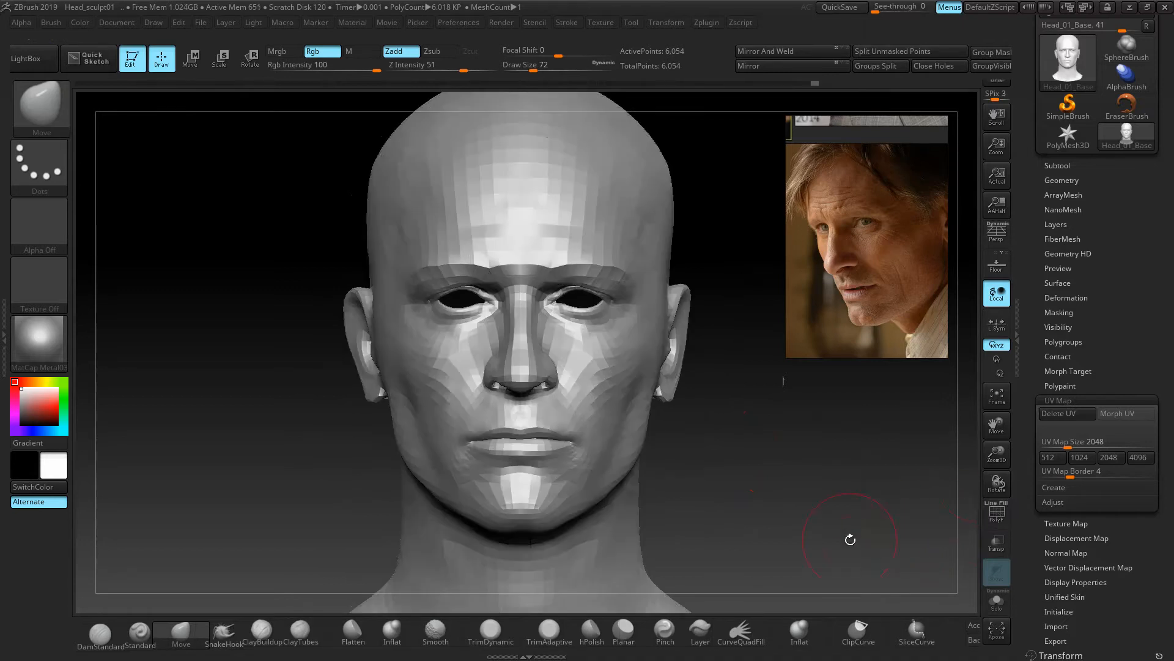
click(1067, 180)
click(1052, 288)
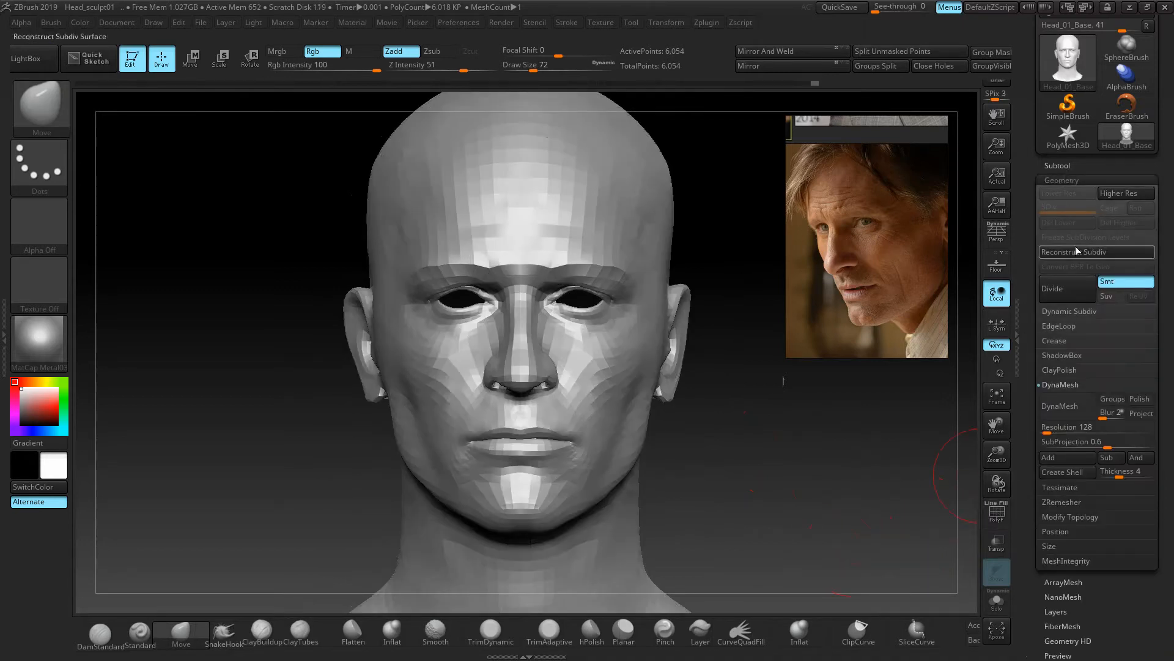
drag(755, 401, 759, 403)
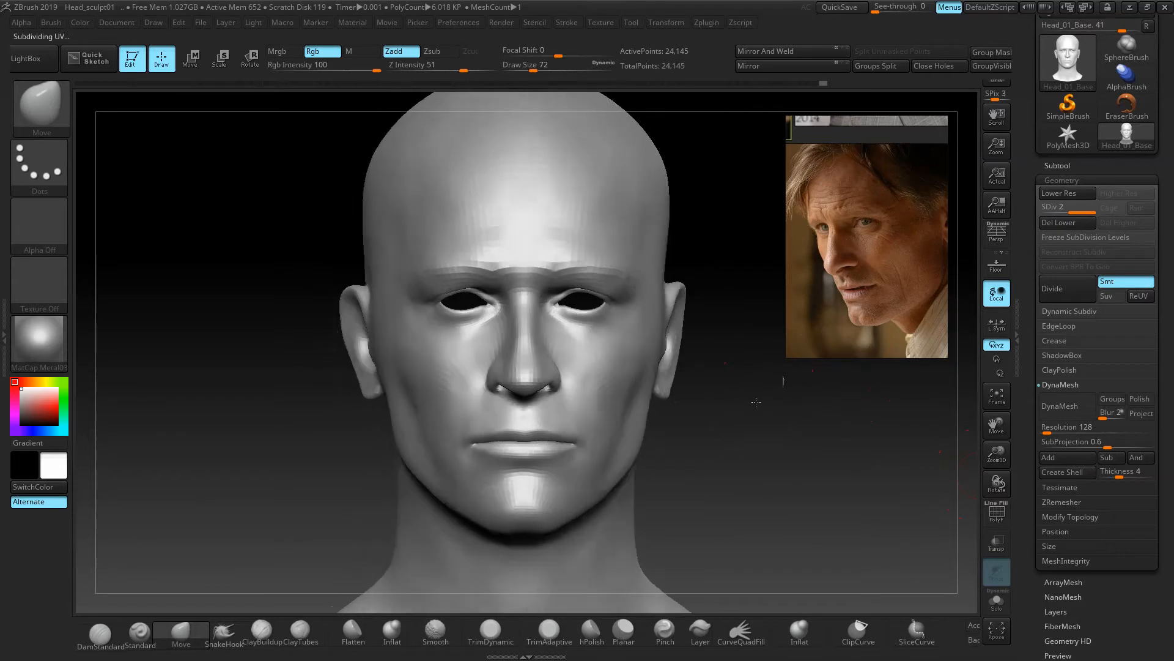
Frame the frontal black-and-white portrait on the reference board and bring the head to a close front view for comparison.
ctrl+right_drag(740, 469, 755, 468)
scroll(864, 263, down, 5)
scroll(861, 286, up, 2)
middle_drag(860, 286, 839, 194)
scroll(853, 273, up, 4)
middle_drag(853, 272, 888, 254)
drag(714, 428, 716, 430)
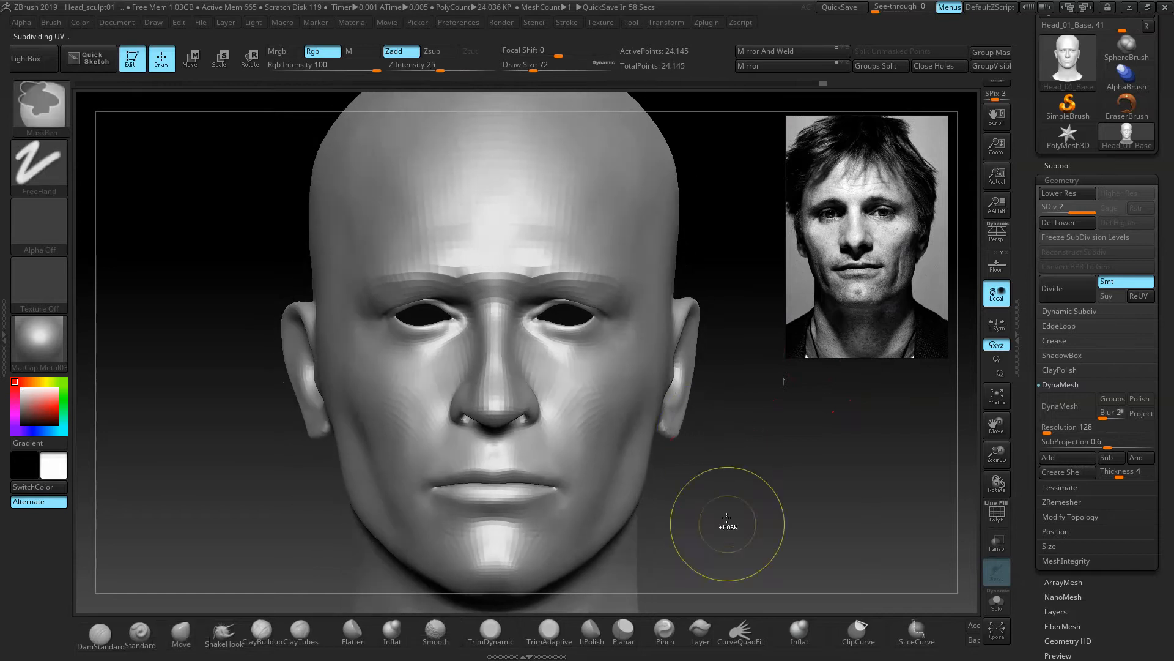
ctrl+right_drag(728, 524, 737, 507)
alt+drag(737, 493, 732, 411)
Sculpt soft hollows into the cheeks with the Standard brush at Z Intensity 8 and draw size 24, smoothing the strokes.
click(140, 632)
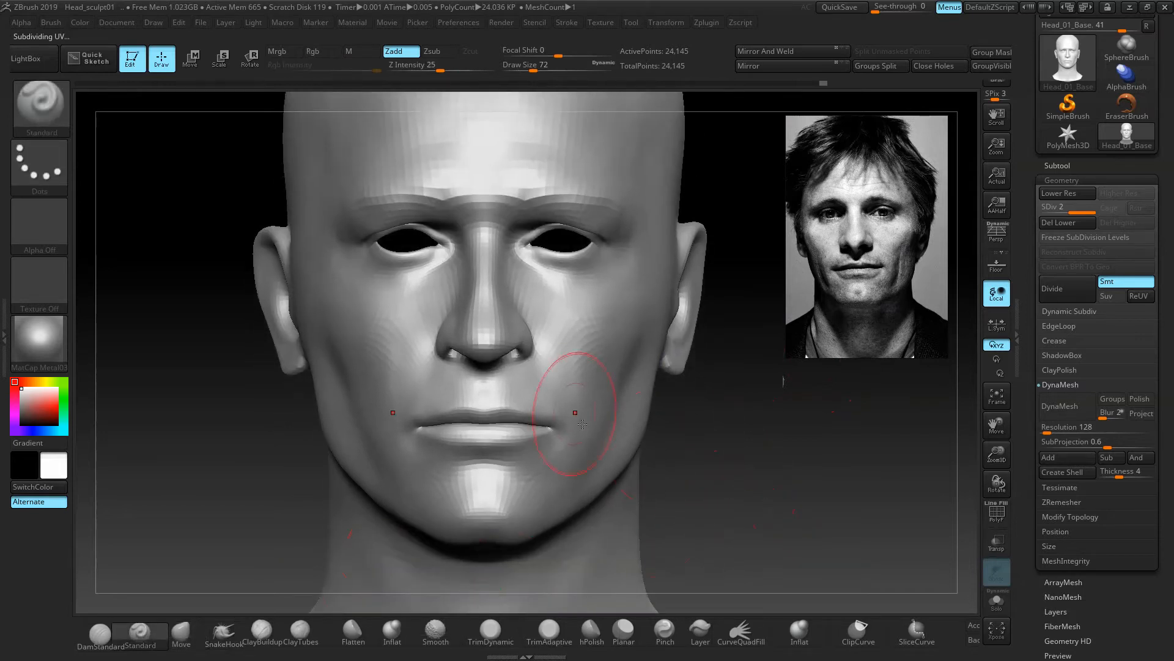
drag(436, 74, 423, 74)
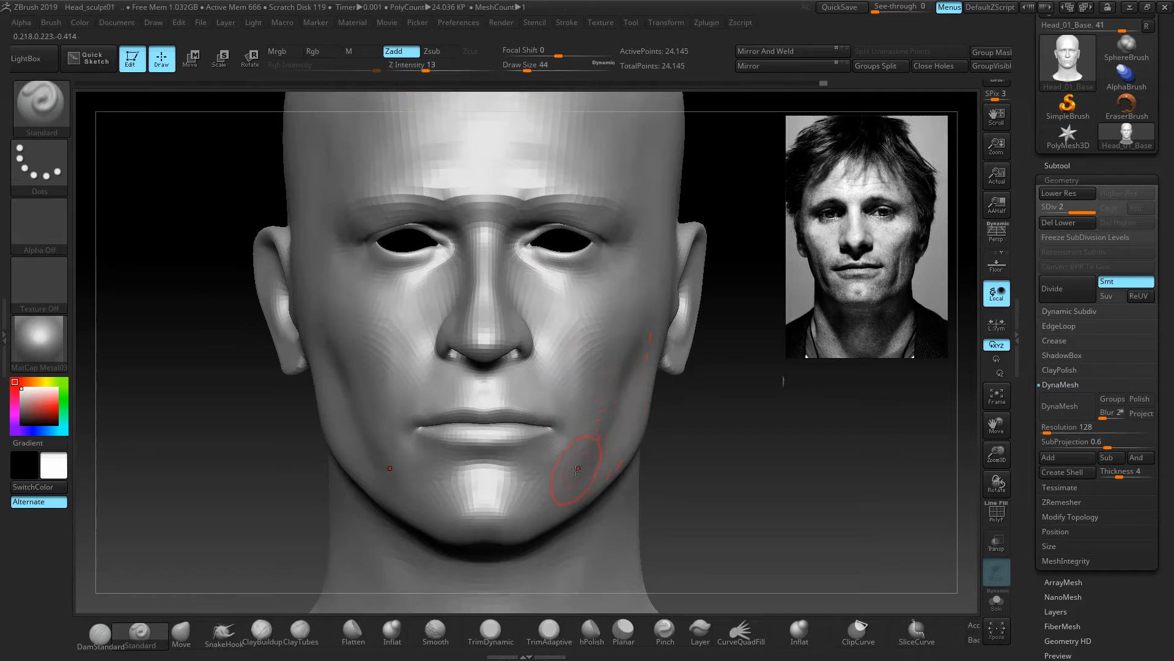
key(ctrl+z)
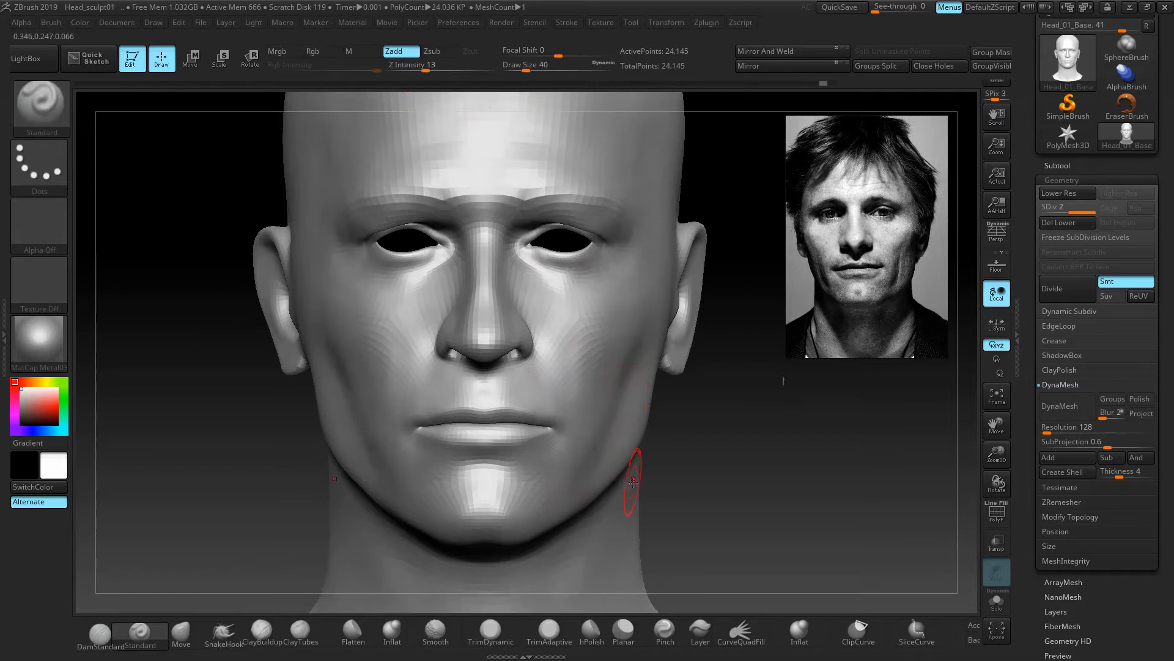
click(419, 70)
key([)
shift+drag(602, 406, 581, 462)
drag(752, 413, 666, 319)
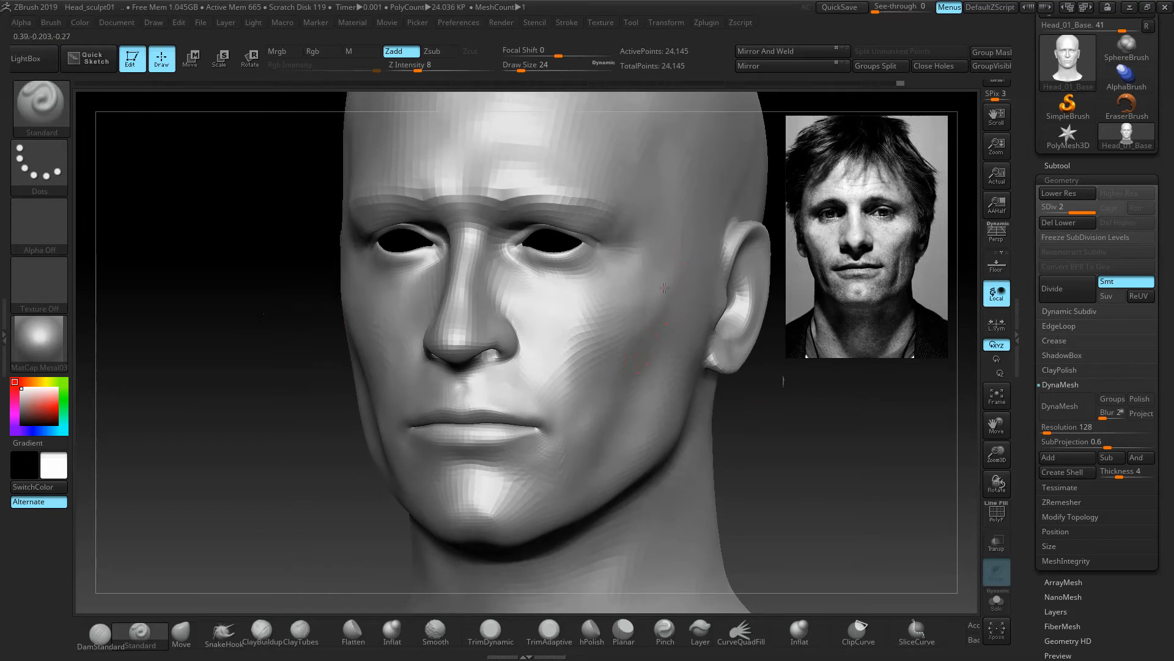
shift+drag(789, 390, 808, 397)
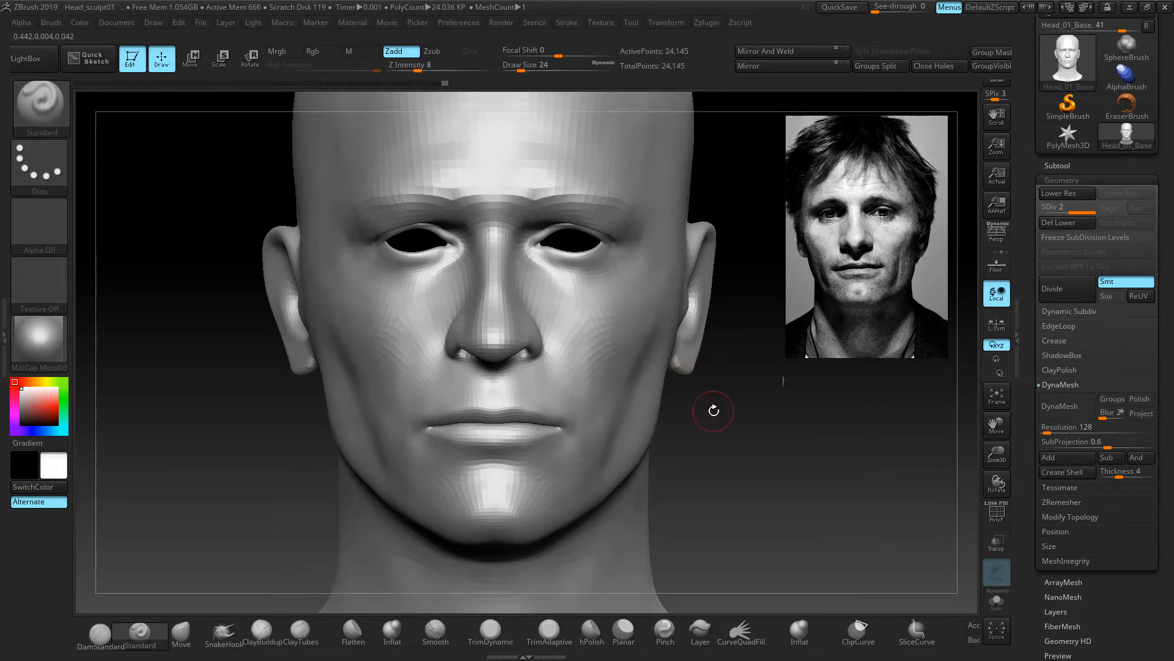
Deepen the hollows running from below the cheekbones toward the jaw and blend them with the Smooth brush.
key(shift)
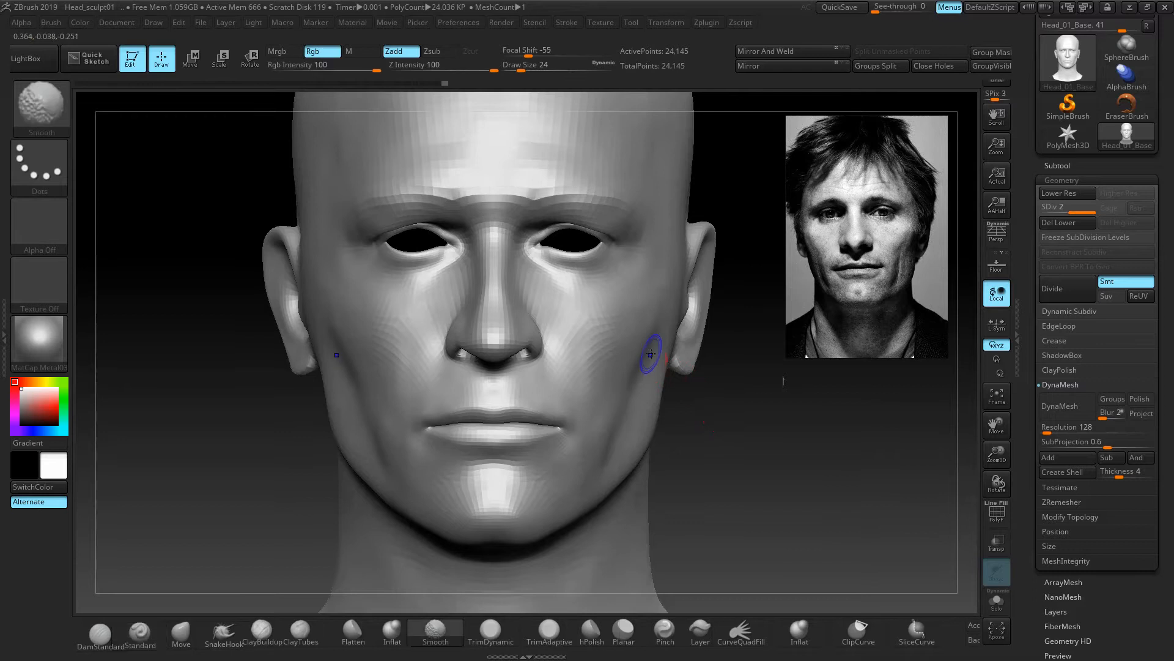
key(ctrl)
ctrl+drag(652, 350, 606, 454)
mouse_move(838, 483)
mouse_down()
mouse_move(789, 478)
mouse_move(768, 459)
mouse_move(789, 505)
mouse_move(805, 501)
mouse_move(778, 485)
mouse_up()
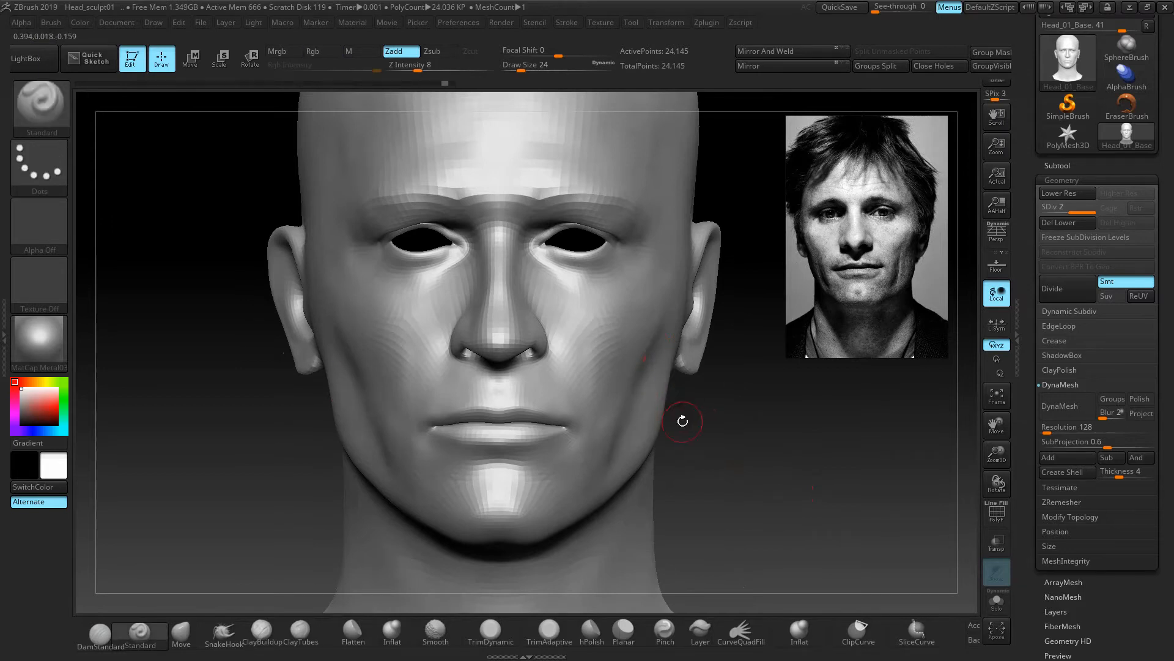
Sculpt the temples with the Standard brush at Z Intensity 8 and smooth the transition into the forehead.
drag(775, 408, 778, 450)
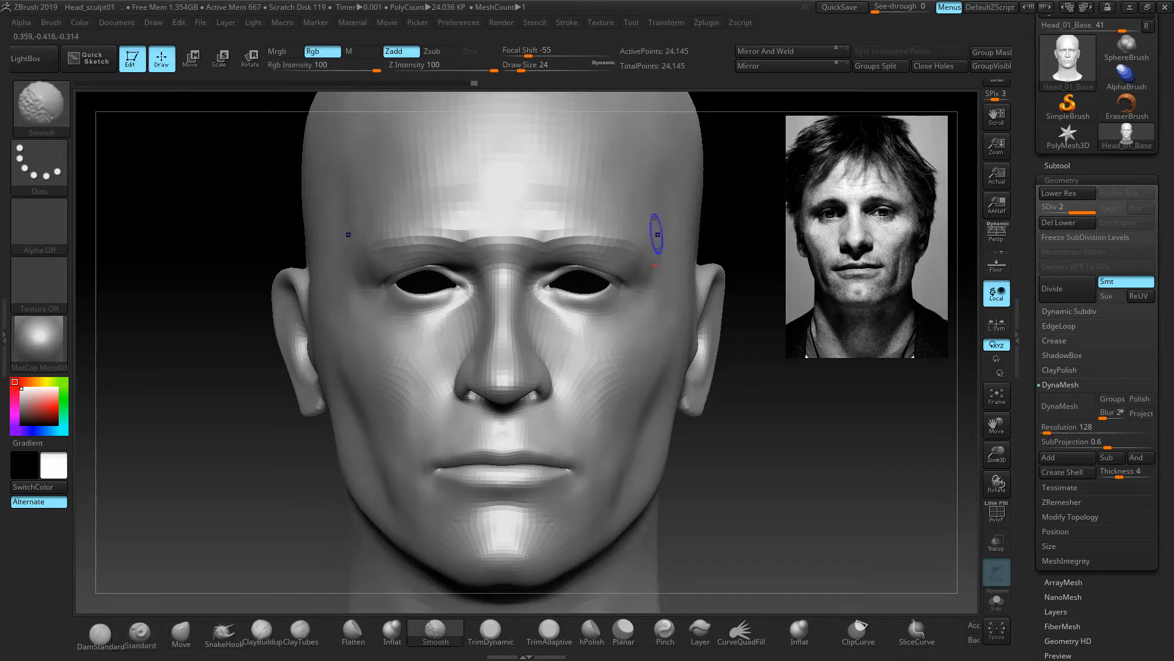
drag(742, 207, 716, 207)
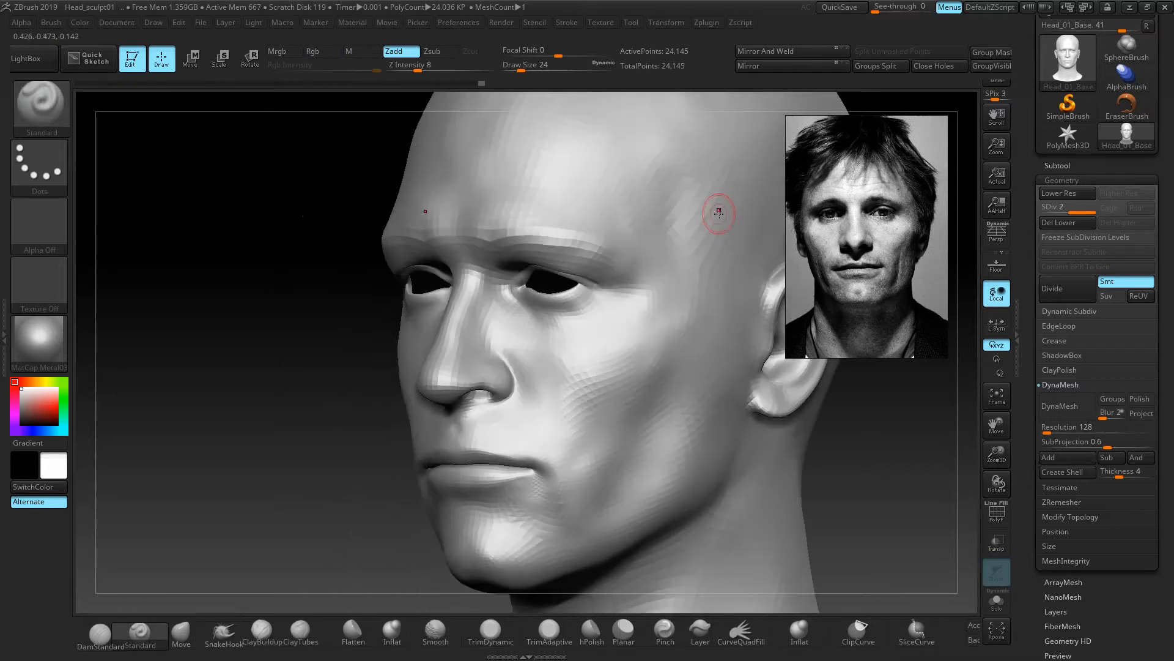
key(shift)
shift+drag(328, 359, 392, 361)
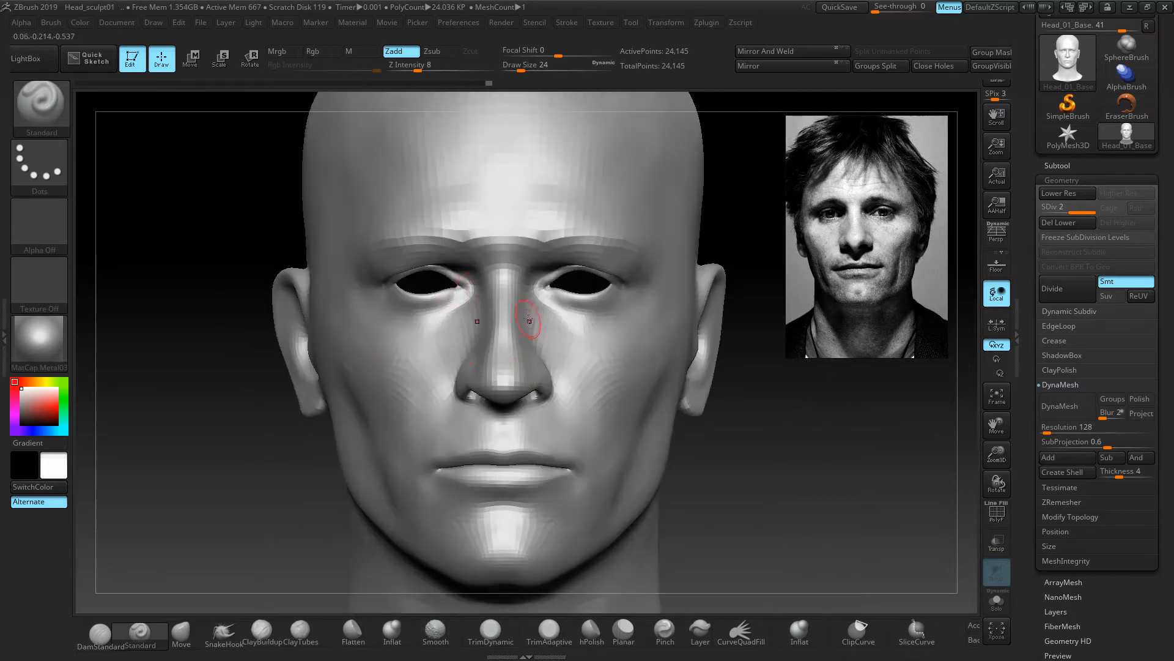
Raise and arch the eyebrow ridges with the Move brush at an enlarged draw size.
click(181, 634)
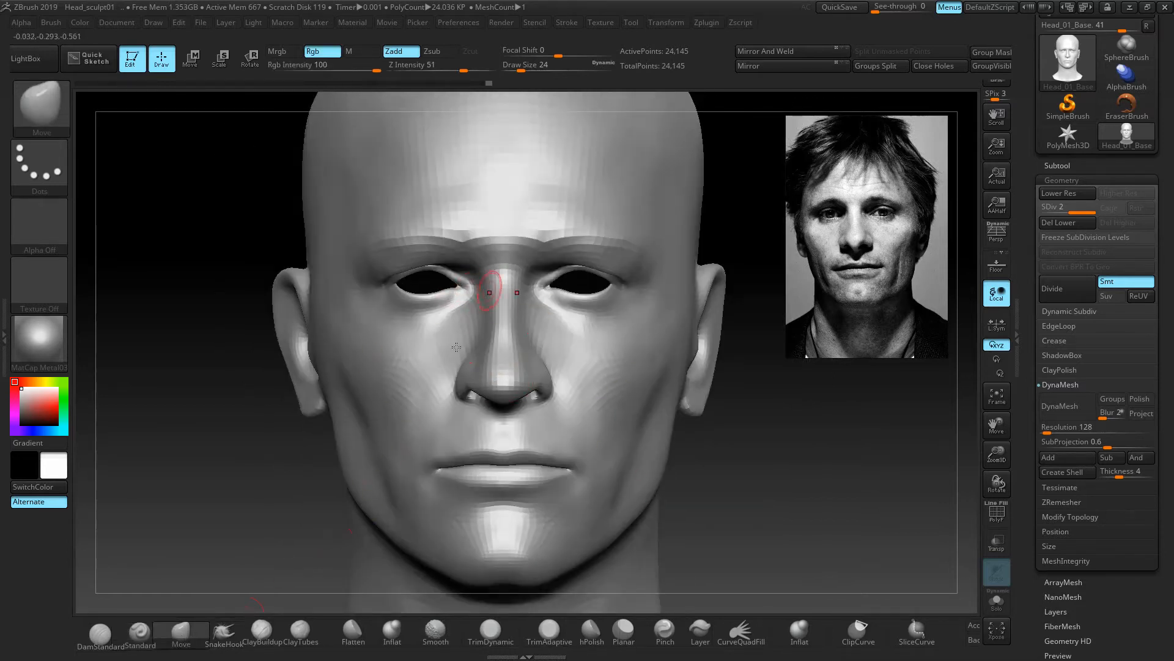
key(bracketright)
drag(441, 253, 427, 236)
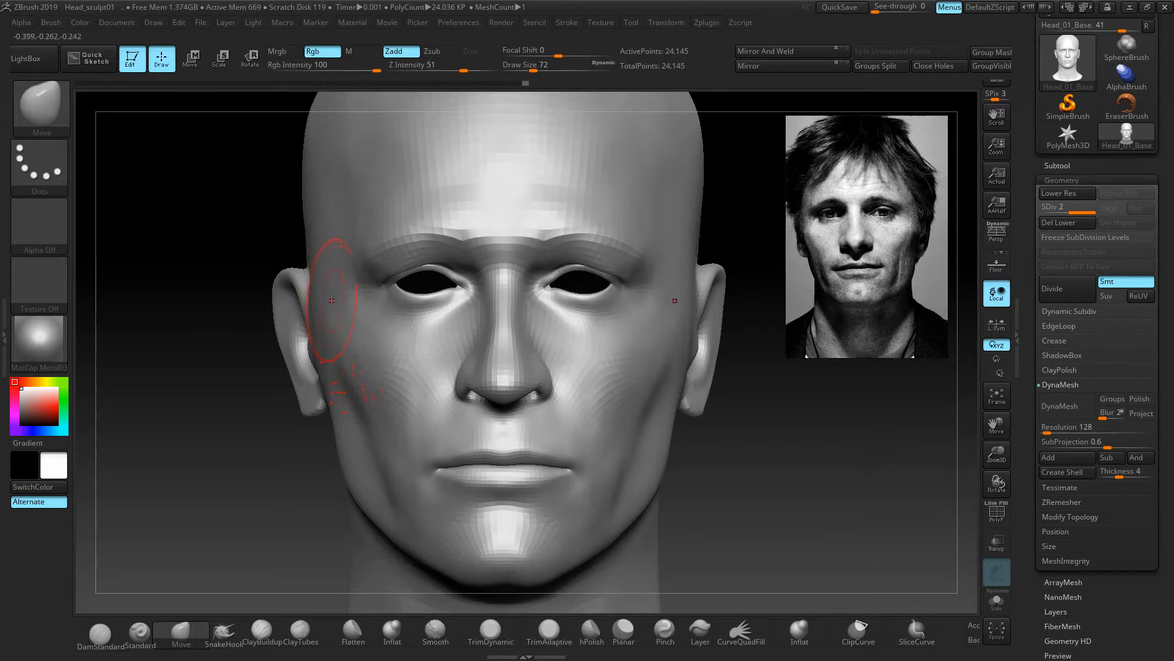
Push the ears and the sides of the face inward with the Move brush, enlarging the draw size to 104.
key(bracketright)
key(bracketright)
key(bracketright)
drag(304, 318, 315, 322)
drag(290, 367, 298, 368)
mouse_move(228, 372)
mouse_down()
mouse_move(306, 374)
mouse_move(233, 373)
mouse_up()
drag(315, 349, 338, 376)
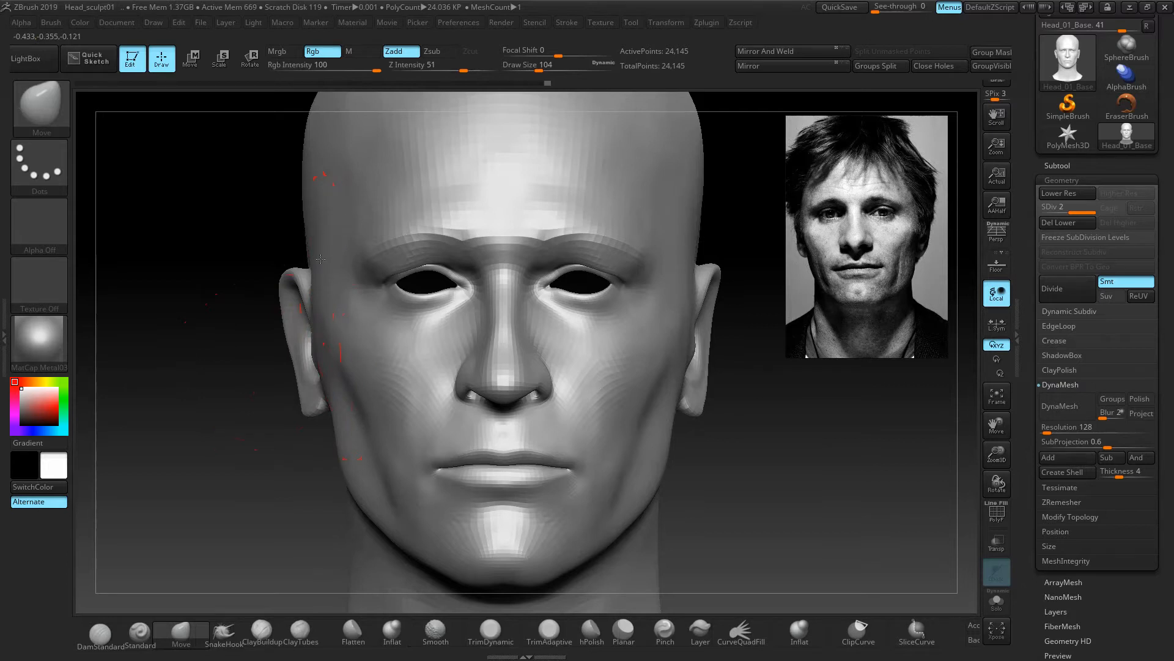
Shape the chin and its lower edge with the Move brush at draw size 28.
alt+drag(722, 496, 703, 448)
key(bracketleft)
key(bracketleft)
key(bracketleft)
key(bracketleft)
key(bracketleft)
key(bracketleft)
key(bracketleft)
drag(685, 459, 772, 462)
mouse_move(588, 490)
mouse_down()
mouse_move(558, 488)
mouse_move(541, 519)
mouse_move(587, 506)
mouse_move(547, 531)
mouse_up()
drag(354, 560, 462, 548)
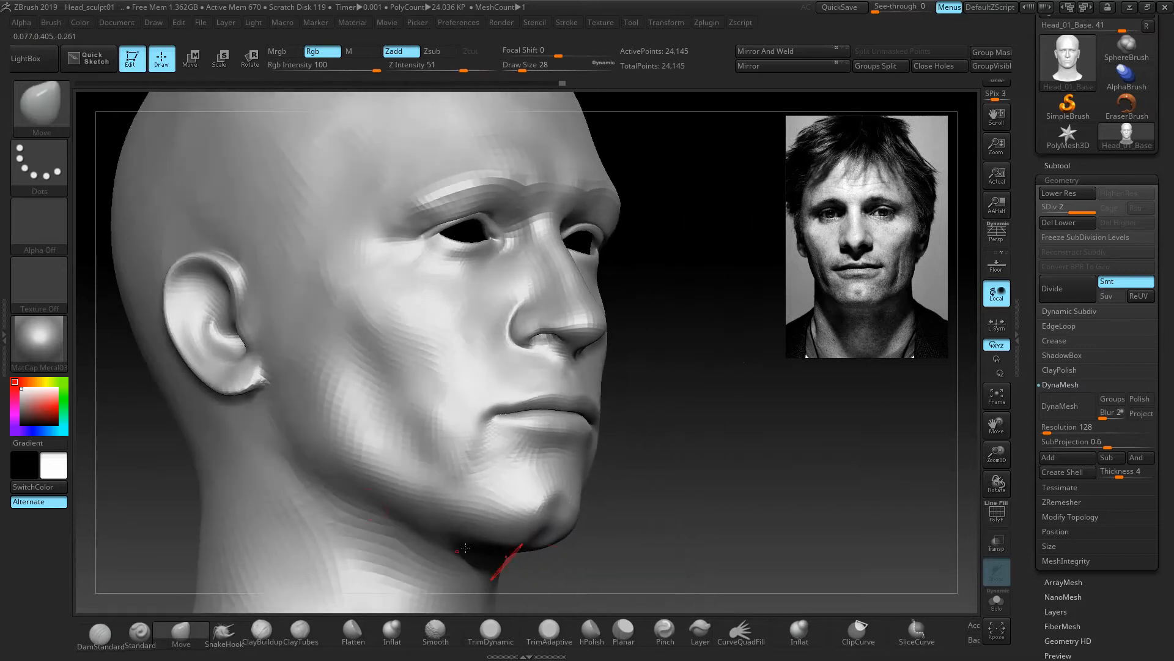
Smooth the lower edge and underside of the chin with the Smooth brush from front, three-quarter and low views.
key(shift)
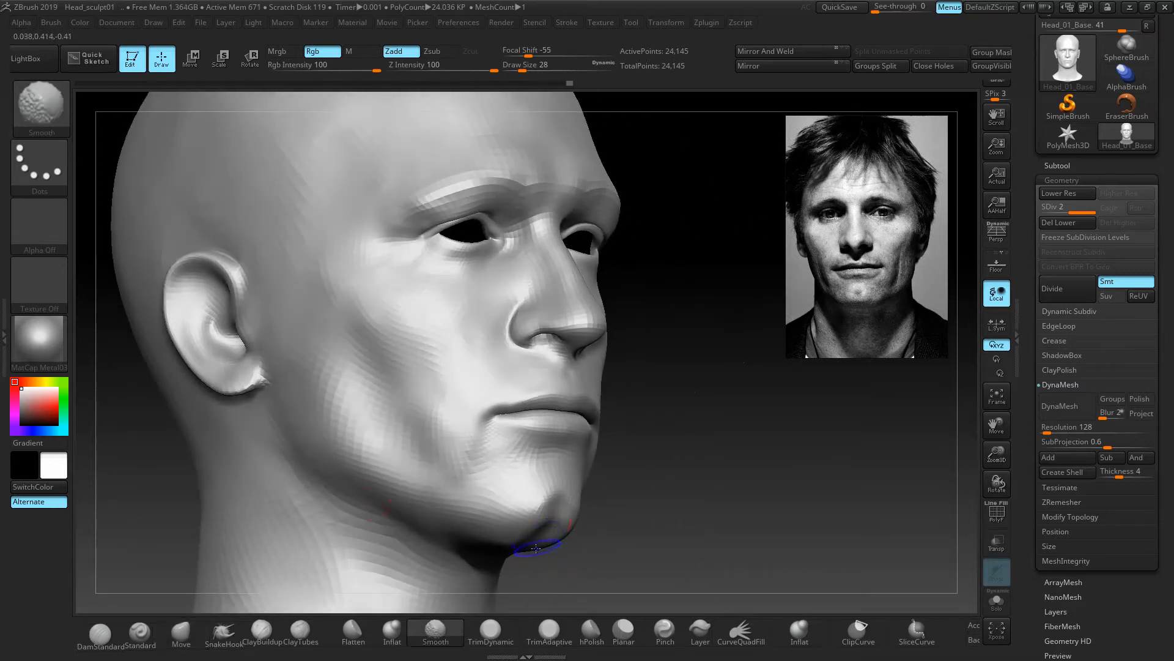
shift+drag(534, 526, 550, 531)
shift+drag(685, 536, 624, 544)
drag(729, 504, 757, 443)
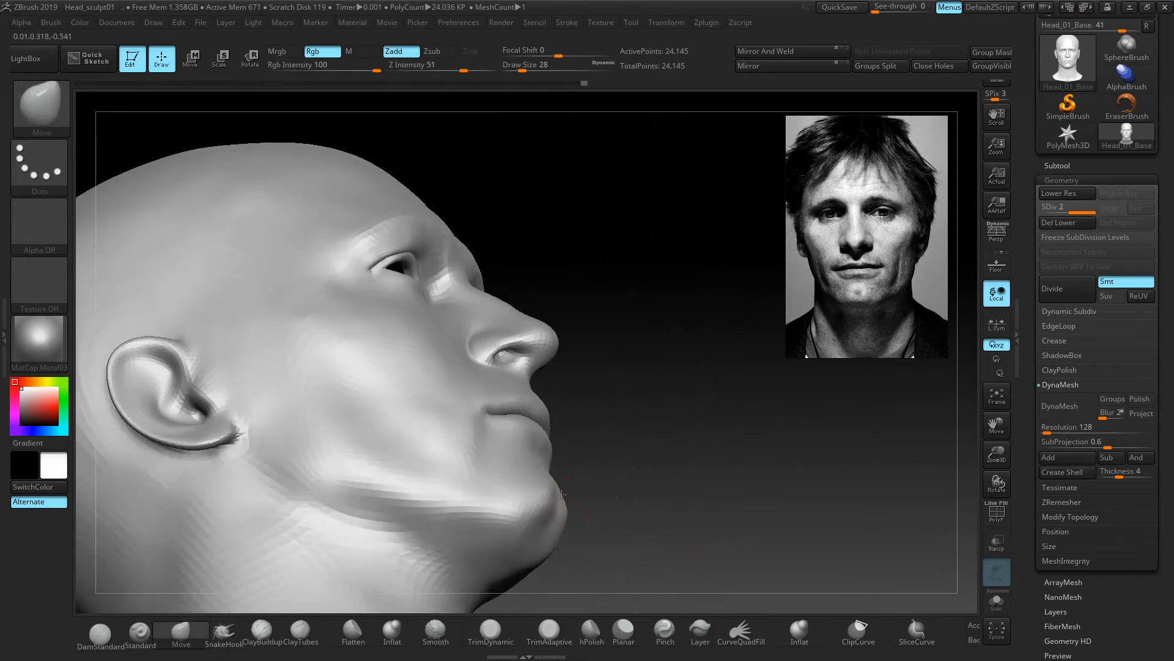
drag(679, 486, 627, 533)
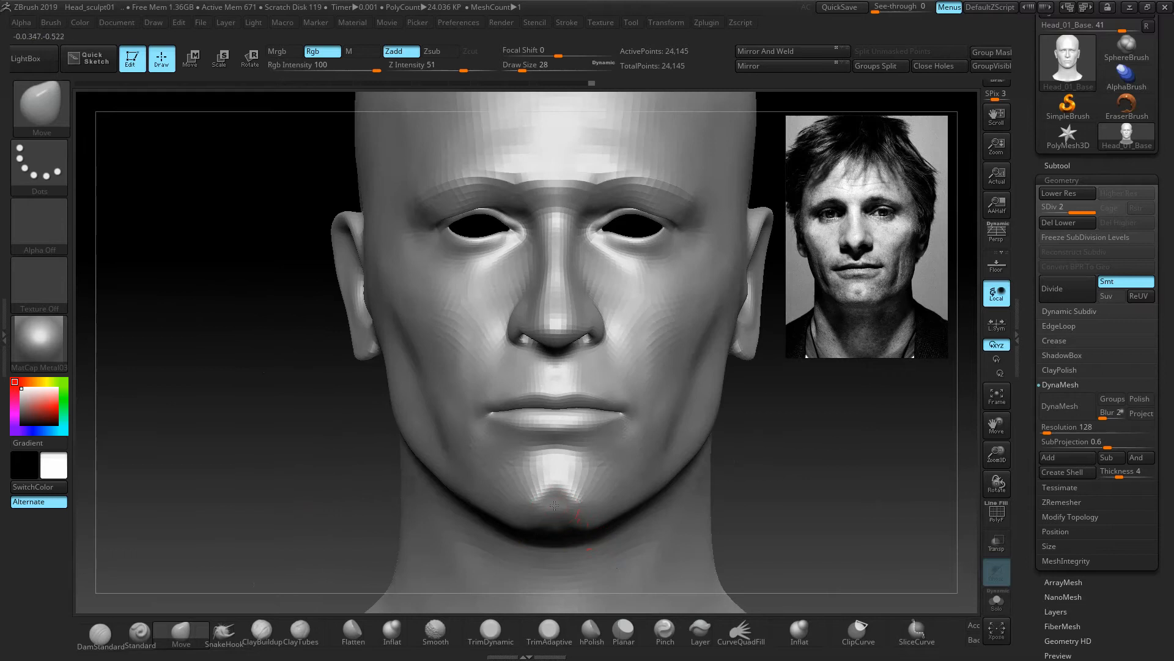
key(shift)
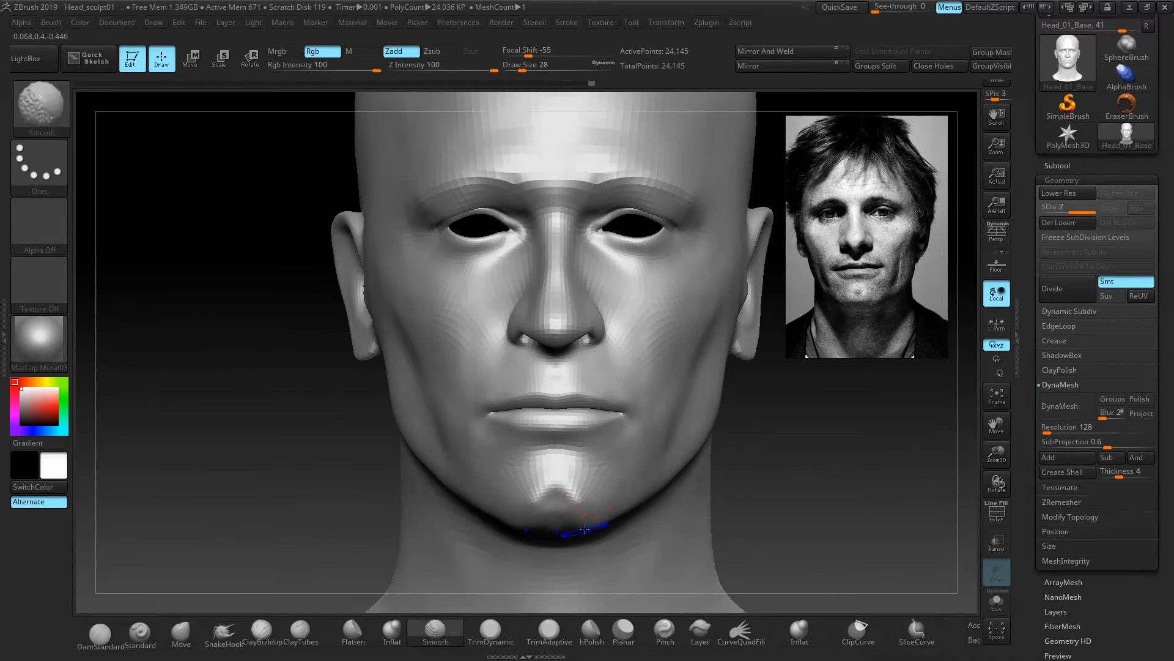
drag(734, 525, 772, 478)
key(shift)
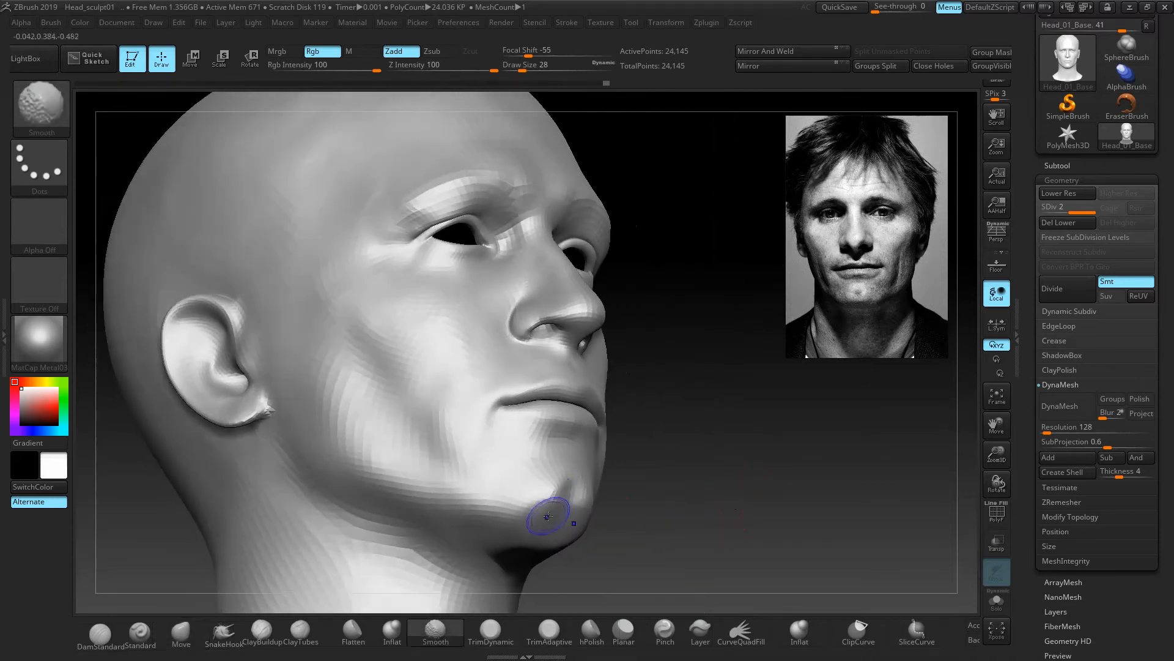
shift+drag(551, 513, 555, 528)
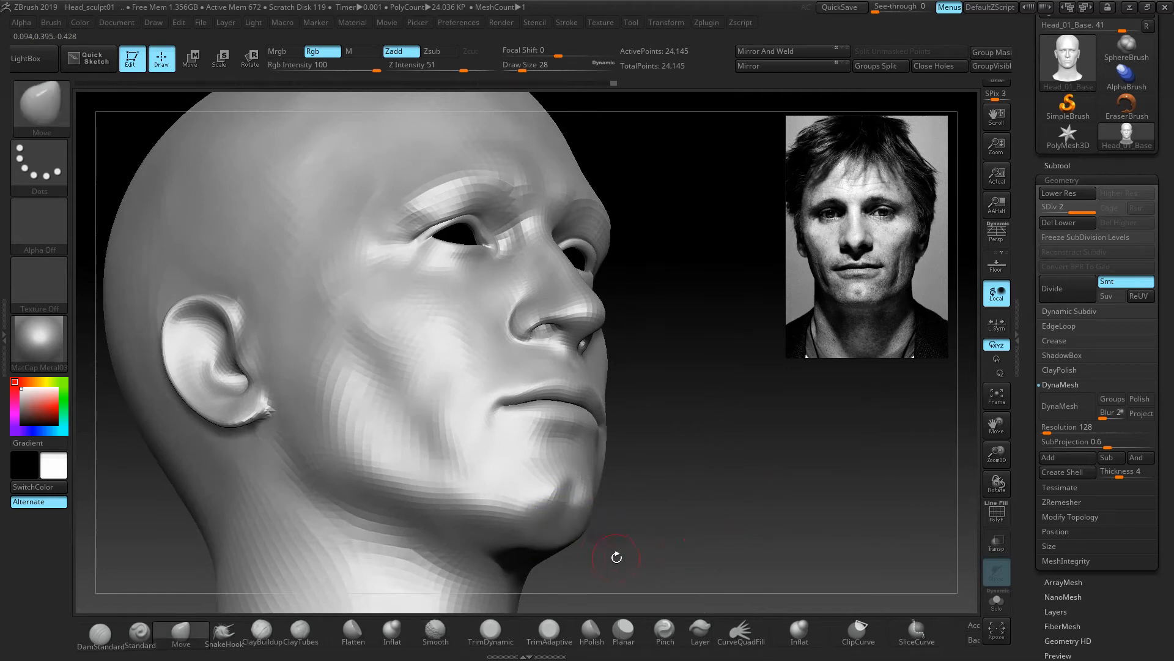
Refine the chin and the adjoining jawline with the Move brush.
mouse_move(676, 481)
mouse_down()
mouse_move(695, 505)
mouse_move(625, 468)
mouse_up()
drag(501, 527, 504, 549)
mouse_move(575, 526)
mouse_down()
mouse_move(572, 493)
mouse_move(490, 505)
mouse_move(502, 511)
mouse_up()
mouse_move(661, 499)
mouse_down()
mouse_move(624, 545)
mouse_move(685, 521)
mouse_move(605, 489)
mouse_up()
mouse_move(798, 426)
ctrl+right_down()
mouse_move(777, 410)
mouse_move(758, 448)
mouse_move(768, 476)
ctrl+right_up()
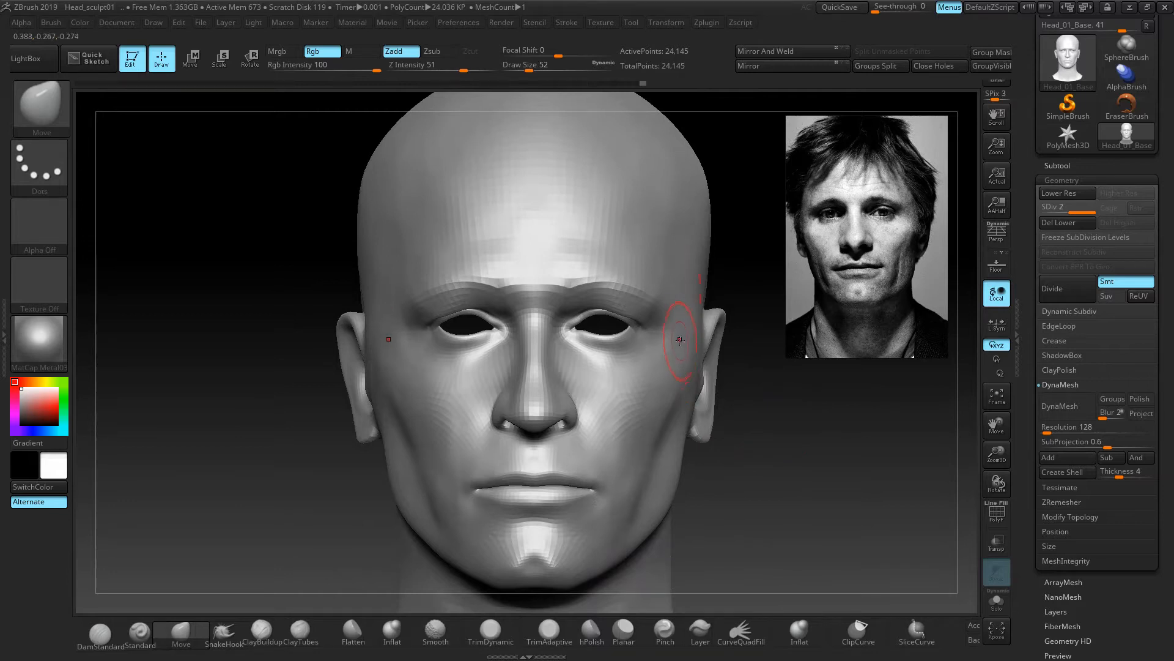
Set the Move brush's draw size to 56 for adjusting the broad facial forms.
key(bracketleft)
key(bracketleft)
key(bracketleft)
key(bracketleft)
key(bracketright)
key(bracketright)
key(bracketright)
key(bracketright)
key(bracketright)
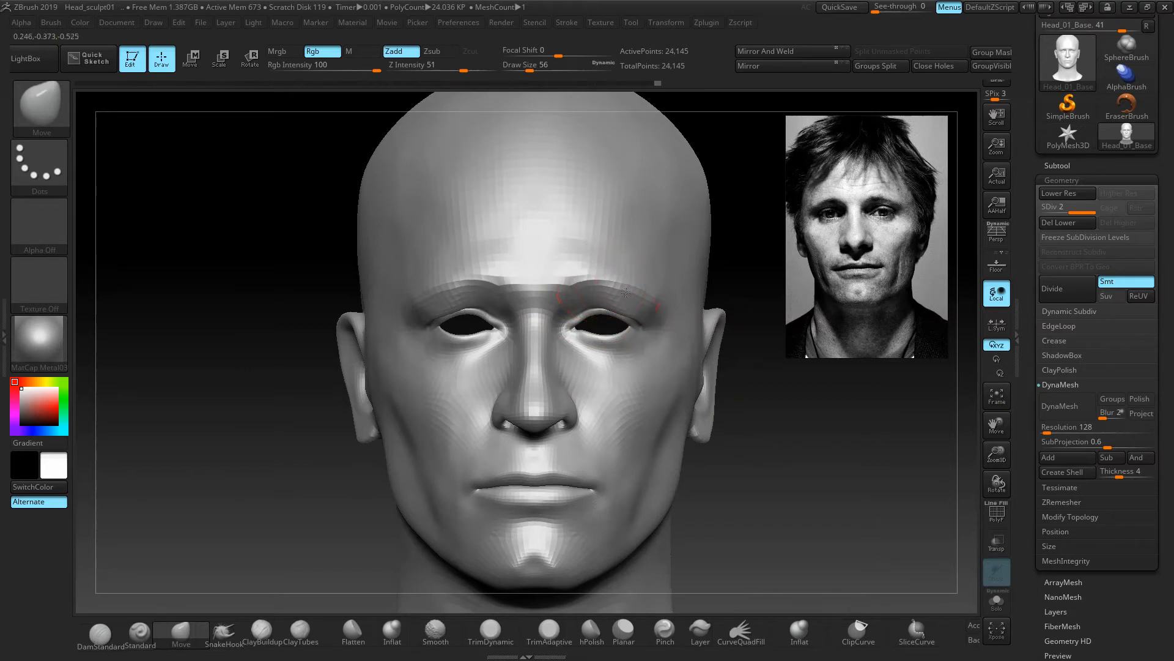
Examine the head's profile and front proportions against the portrait reference.
drag(736, 401, 638, 303)
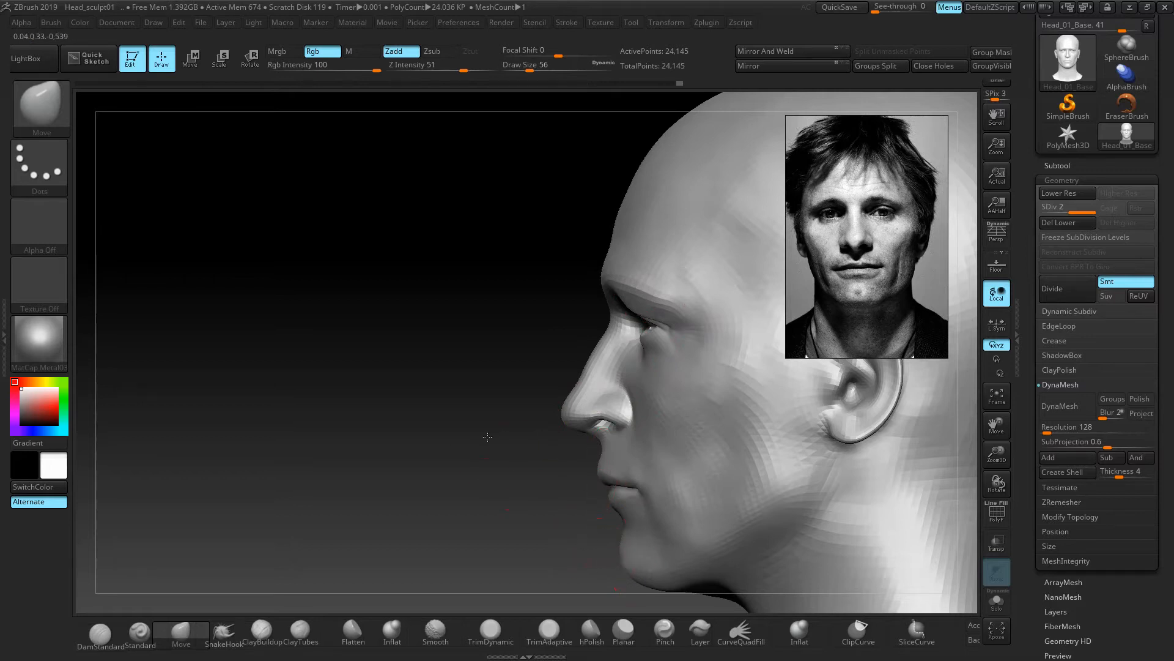
drag(485, 425, 453, 423)
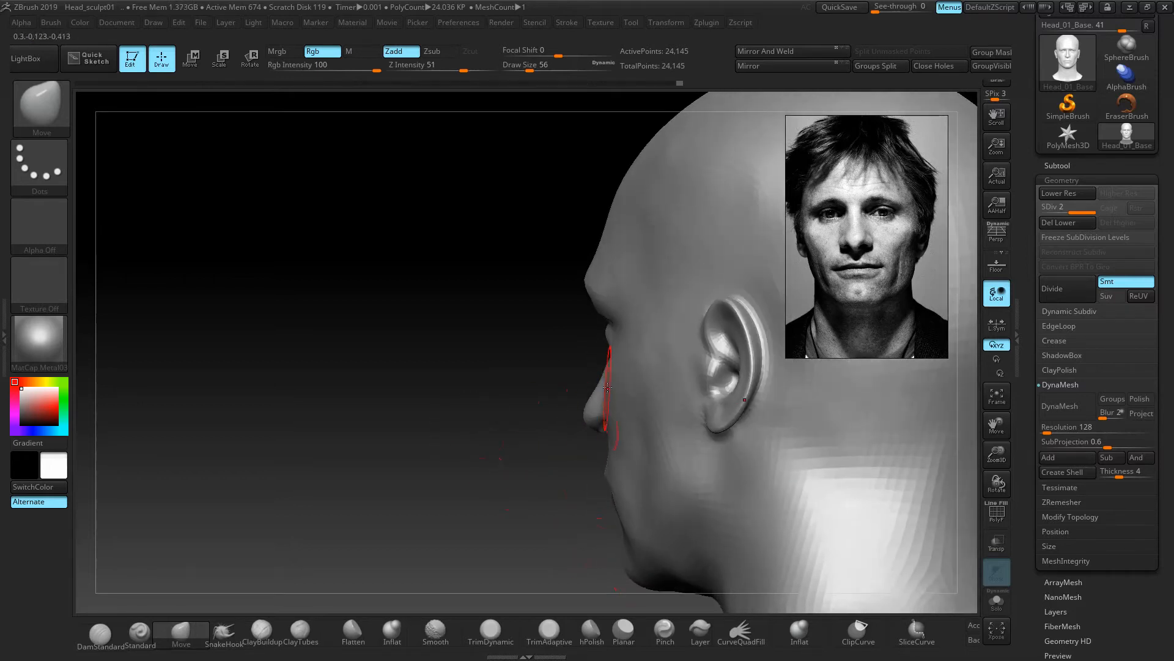
drag(575, 392, 548, 428)
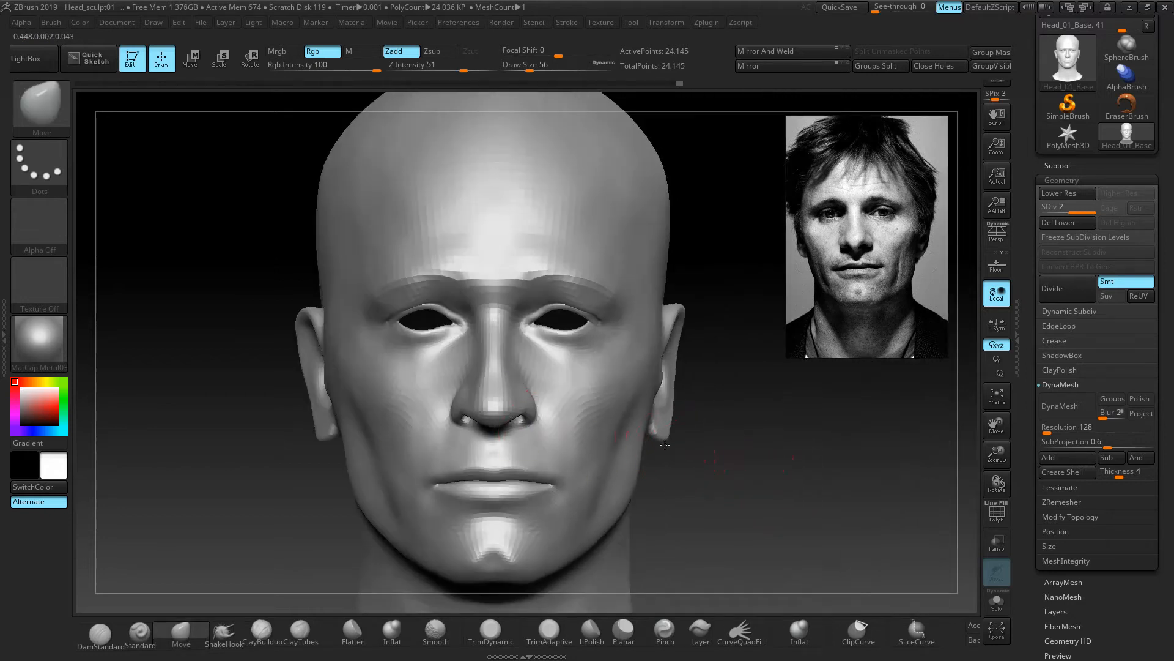
drag(728, 463, 674, 464)
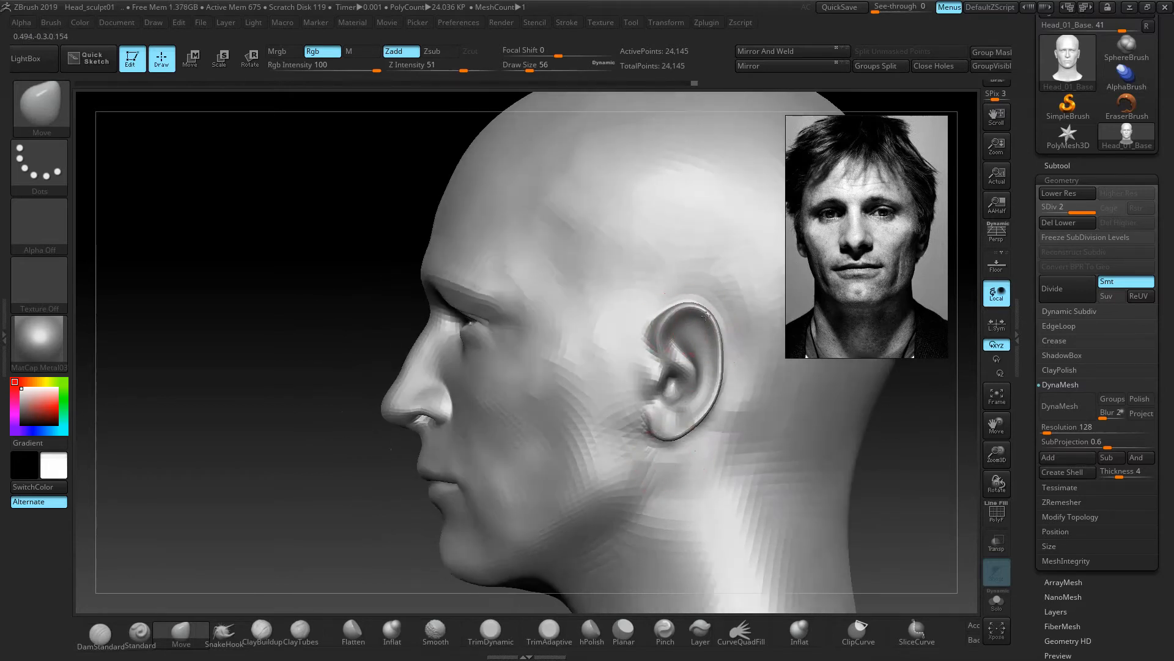
drag(360, 404, 526, 373)
shift+drag(616, 214, 596, 244)
mouse_move(743, 397)
shift+right_down()
mouse_move(817, 449)
mouse_move(735, 451)
mouse_move(680, 394)
mouse_move(724, 420)
mouse_move(727, 453)
mouse_move(758, 417)
shift+right_up()
drag(574, 434, 503, 446)
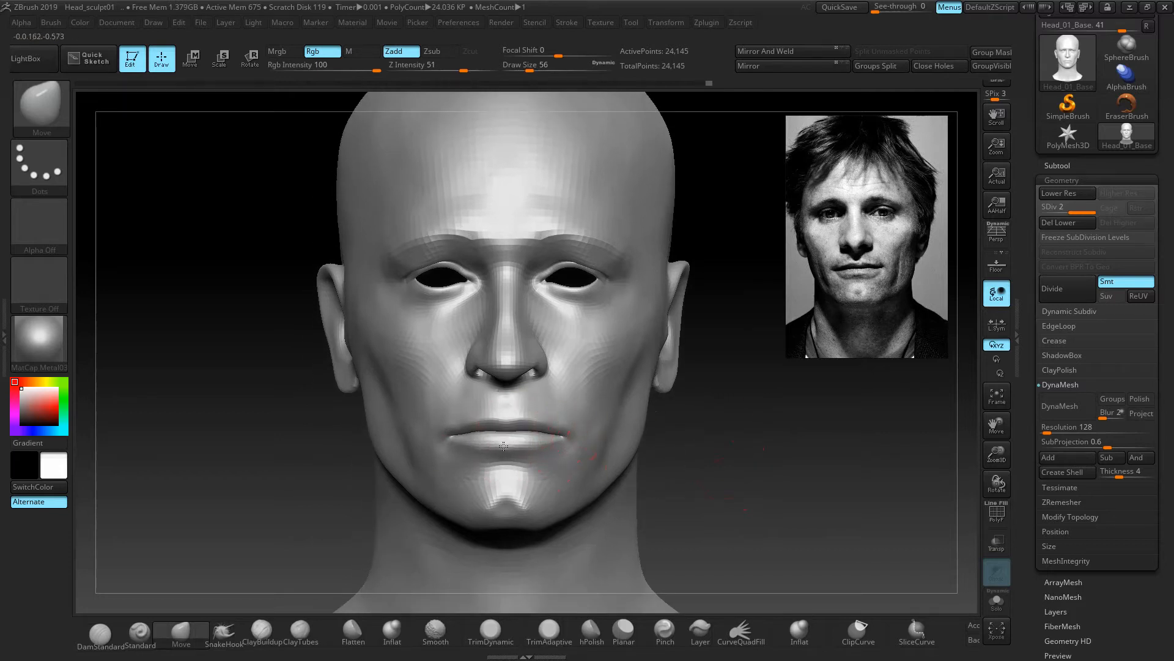
Sculpt the cheek hollows and the area beneath the lower lip with the Standard brush at draw size 22 and Z Intensity 8.
ctrl+right_drag(608, 453, 778, 451)
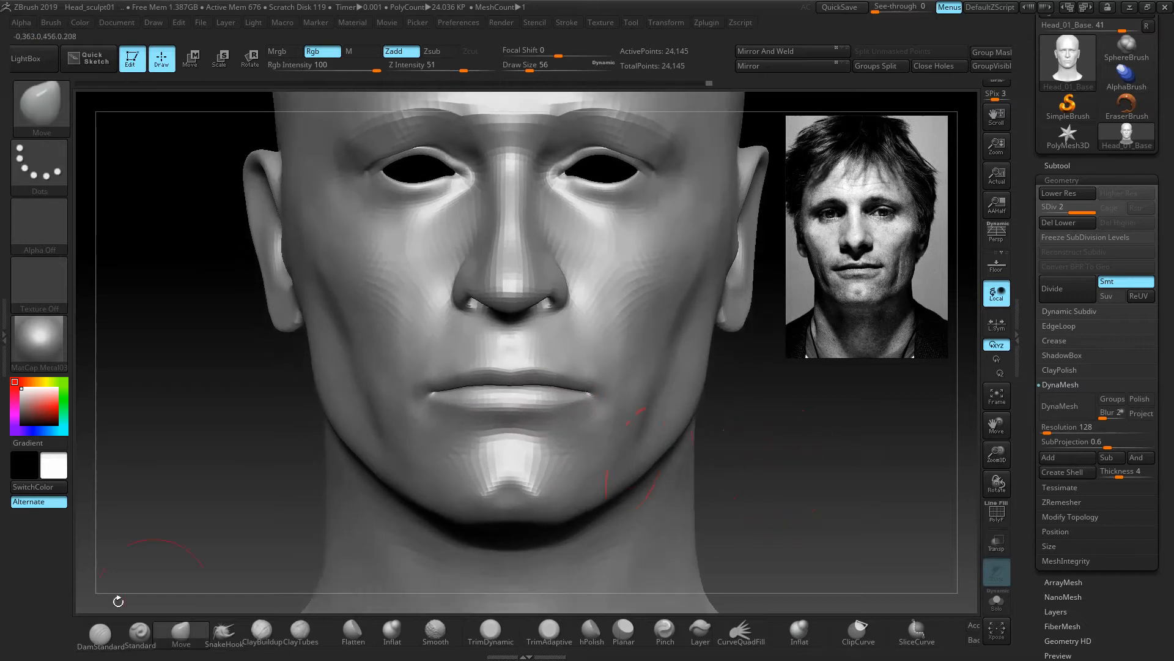
click(140, 634)
key(bracketleft)
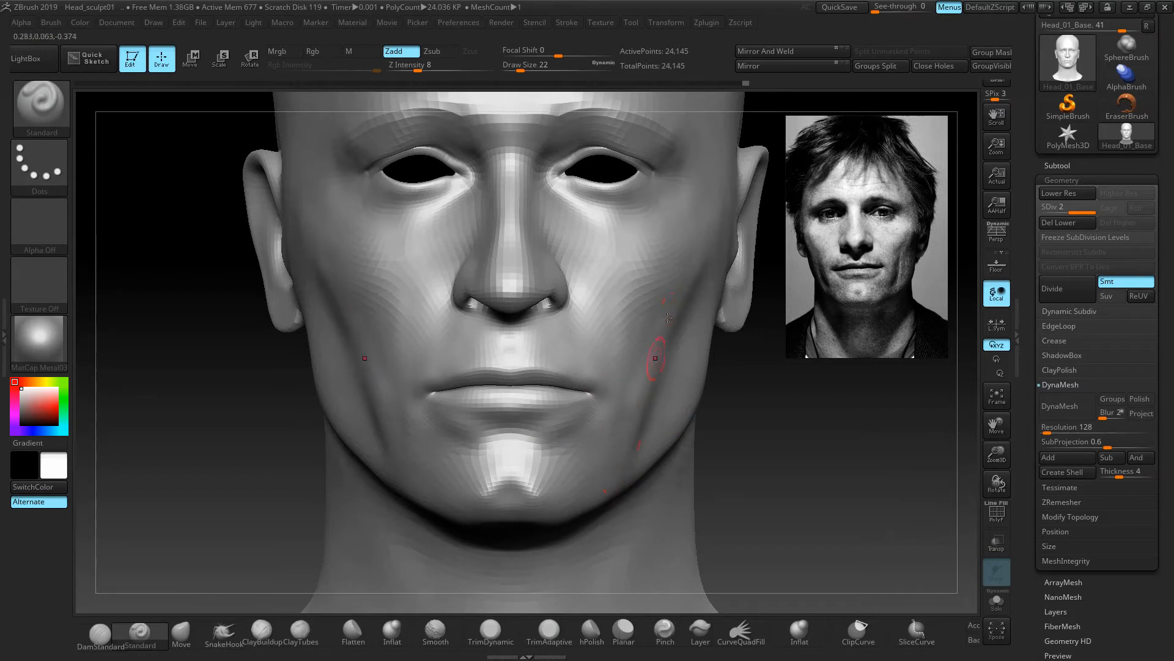
mouse_move(765, 422)
mouse_down()
mouse_move(805, 386)
mouse_move(792, 420)
mouse_move(771, 422)
mouse_up()
mouse_move(771, 422)
ctrl+right_down()
mouse_move(748, 457)
mouse_move(740, 405)
ctrl+right_up()
alt+right_drag(740, 405, 742, 473)
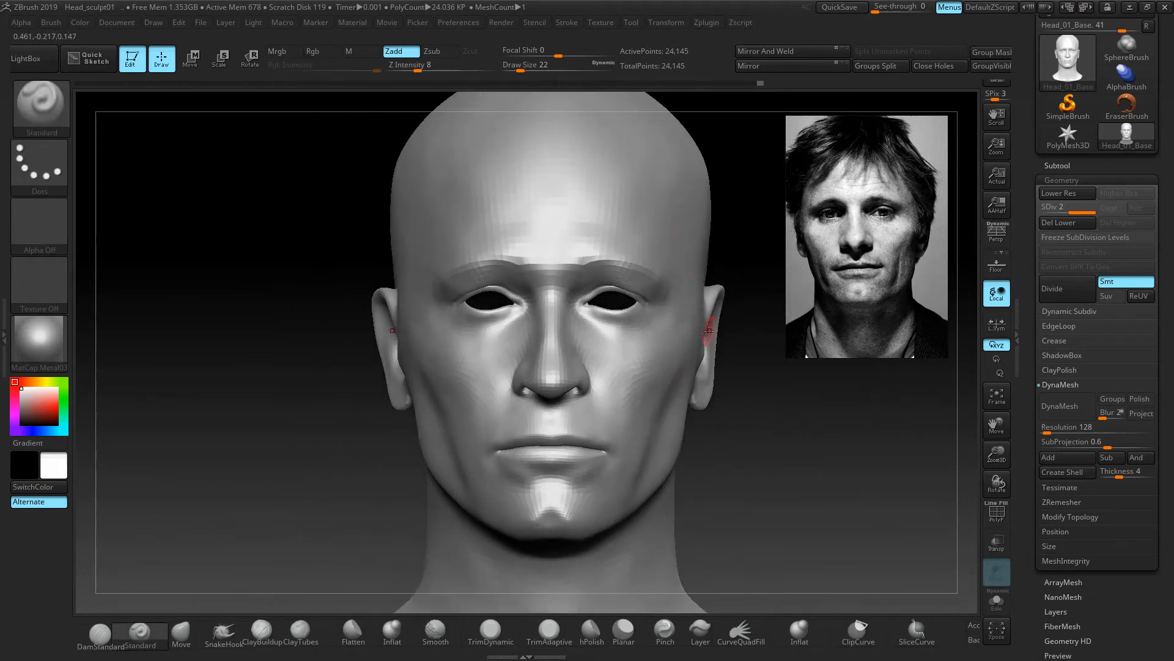
Build up the sides of the cheeks with the Standard brush at draw size 26, checking from front and three-quarter views.
key(bracketright)
mouse_move(815, 487)
mouse_down()
mouse_move(771, 497)
mouse_move(816, 492)
mouse_up()
key(ctrl)
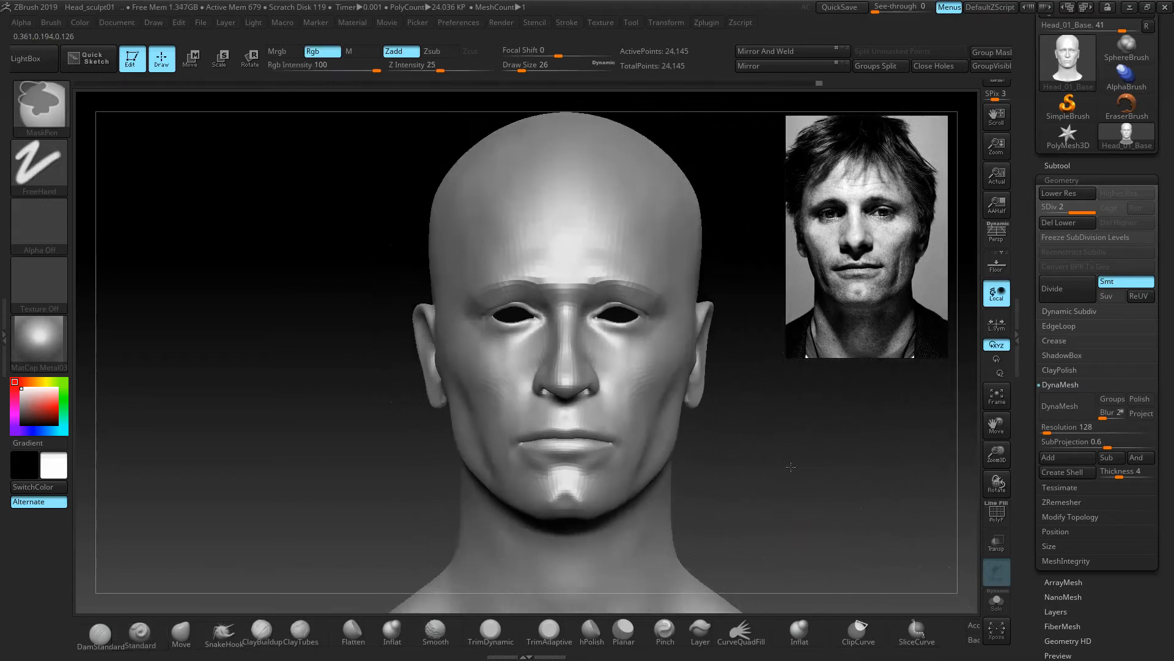
ctrl+right_drag(732, 450, 794, 465)
drag(794, 465, 714, 408)
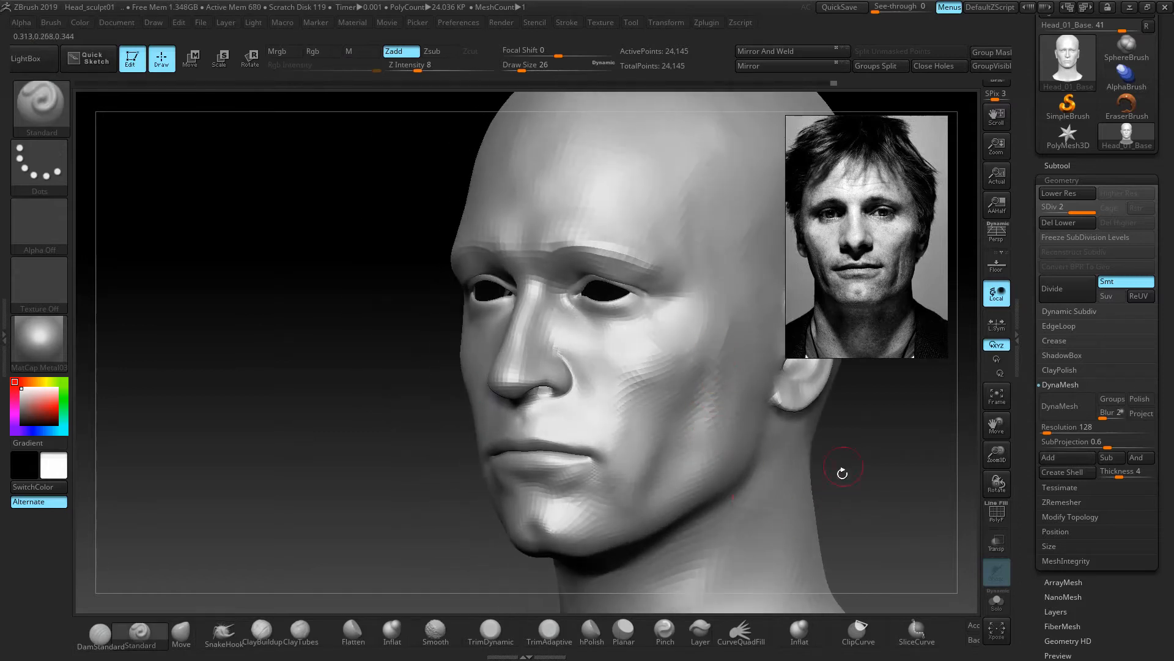
shift+drag(842, 475, 875, 467)
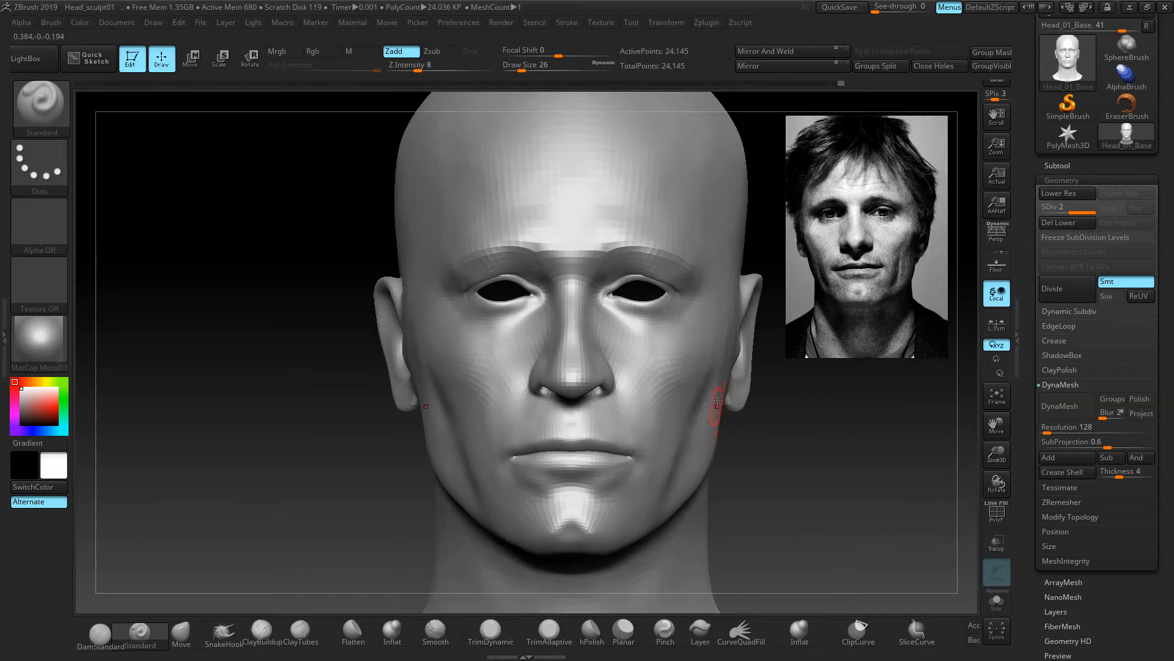
Refine the jaw contour and the sides of the face with the Move brush at draw size 38.
click(181, 631)
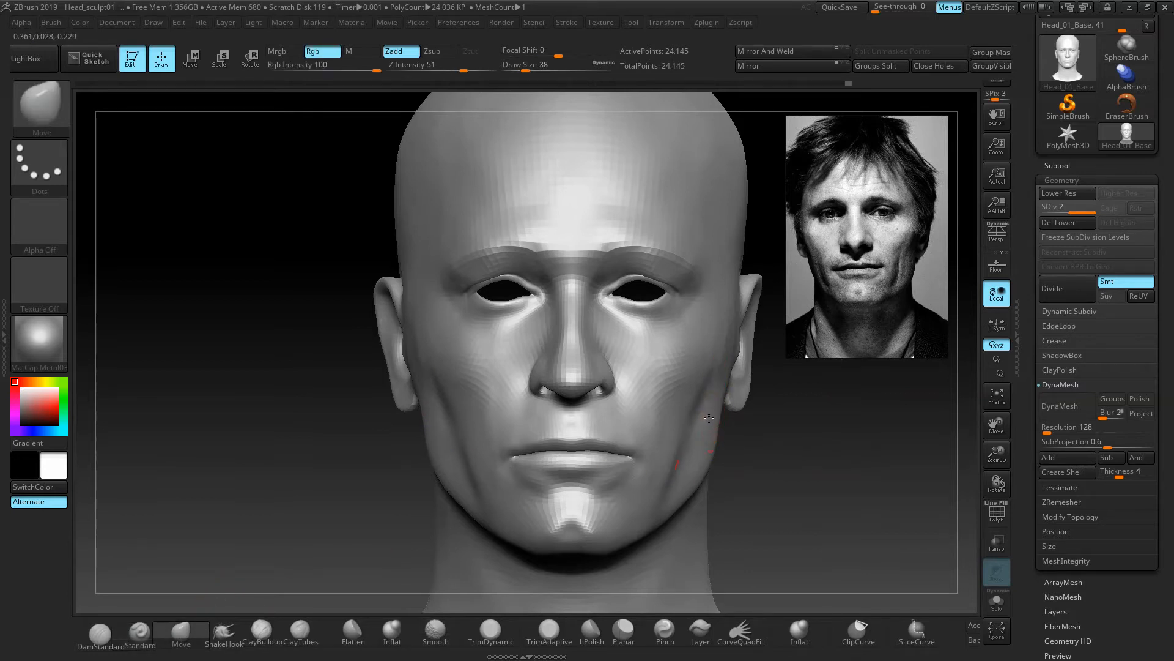
mouse_move(811, 470)
ctrl+right_down()
mouse_move(750, 463)
mouse_move(756, 428)
mouse_move(792, 423)
ctrl+right_up()
shift+drag(720, 425, 702, 420)
right_drag(784, 453, 780, 472)
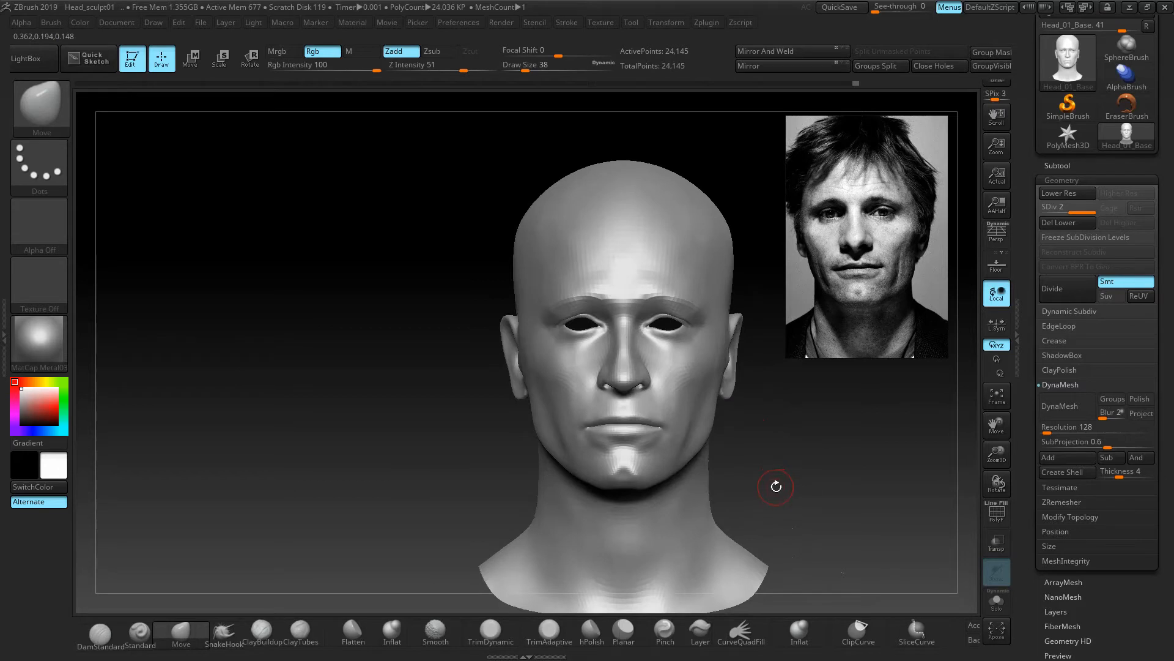
mouse_move(690, 425)
shift+mouse_down()
mouse_move(705, 441)
mouse_move(791, 469)
mouse_move(777, 451)
mouse_move(713, 451)
mouse_move(748, 441)
shift+mouse_up()
shift+drag(734, 376, 736, 358)
mouse_move(756, 441)
right_down()
mouse_move(805, 452)
mouse_move(815, 498)
mouse_move(765, 481)
mouse_move(764, 493)
right_up()
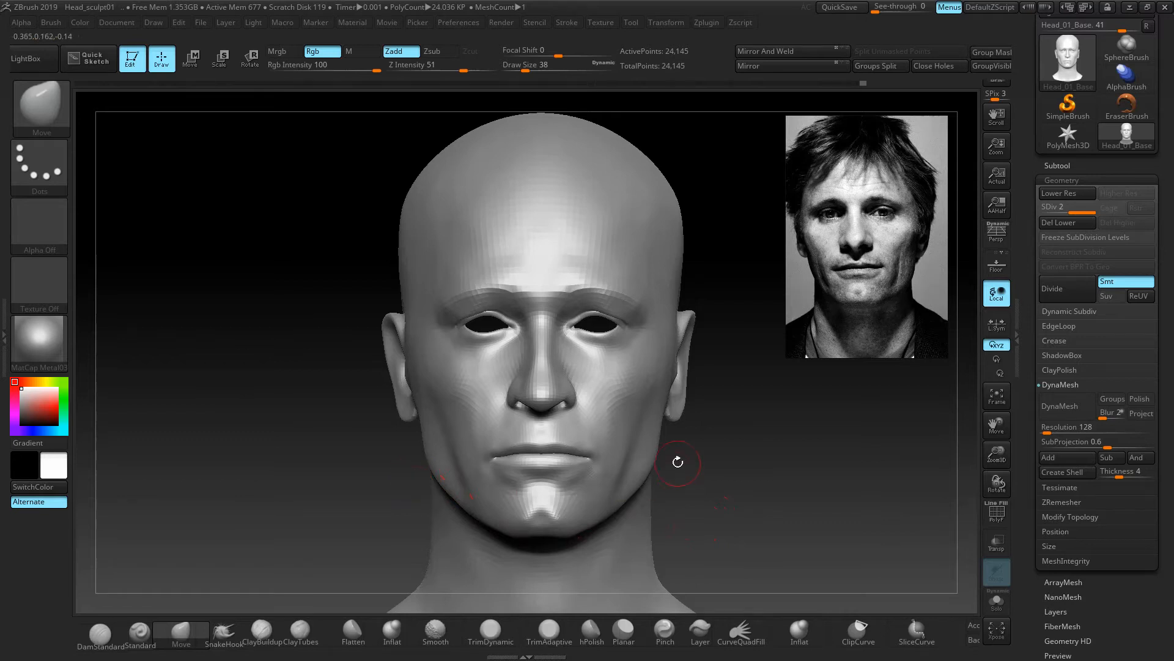
right_drag(722, 459, 752, 451)
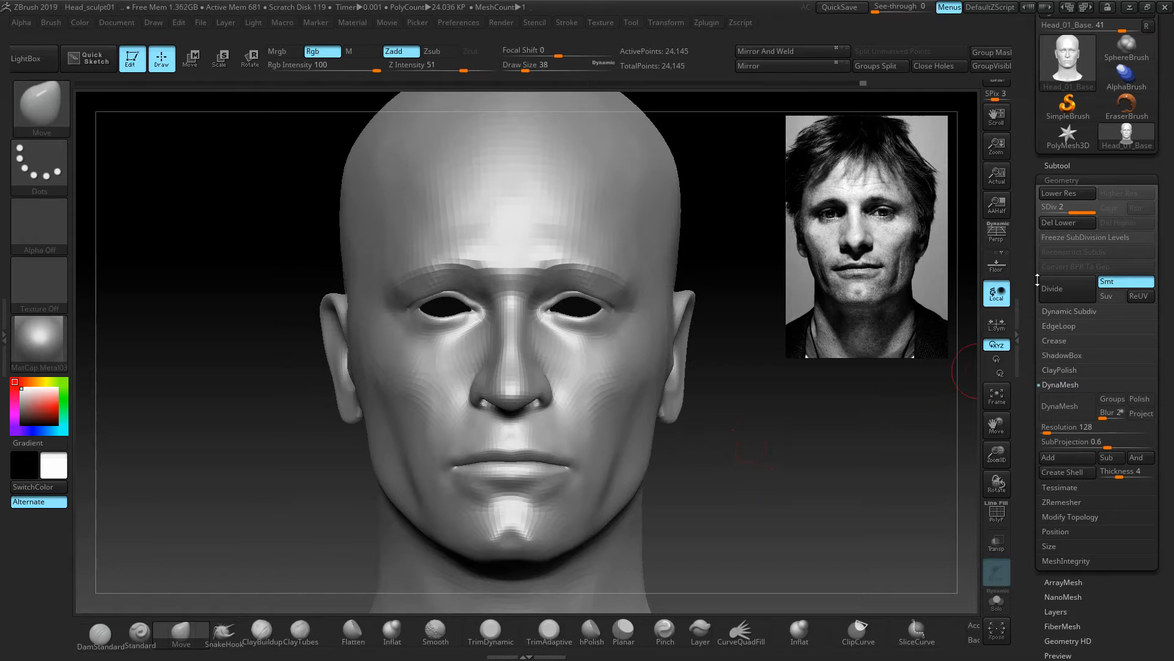
Start exporting the head mesh and create a destination folder named Headsculpt01 on the DATA (D:) drive.
scroll(1035, 371, up, 5)
scroll(1036, 371, up, 2)
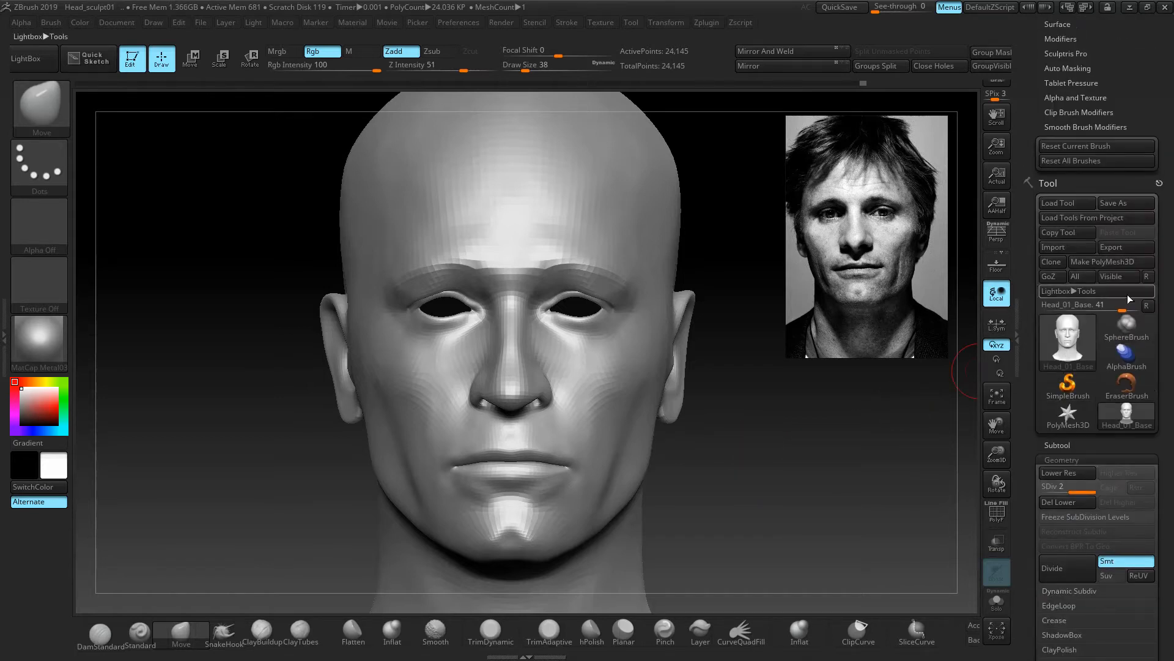
click(1117, 248)
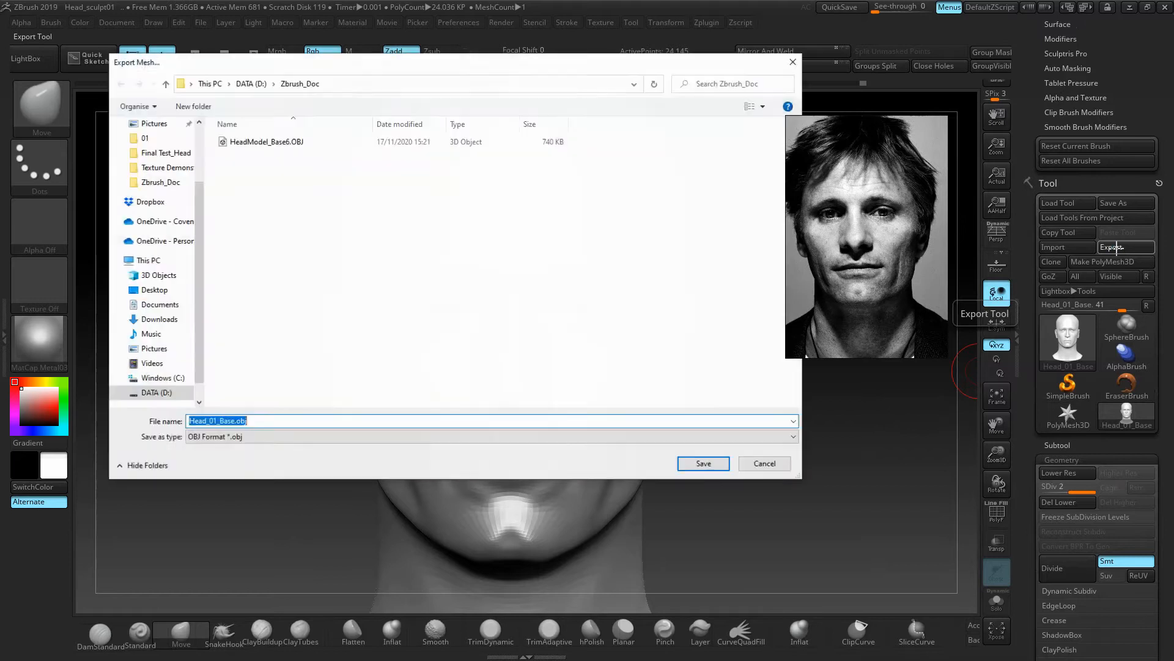
click(252, 84)
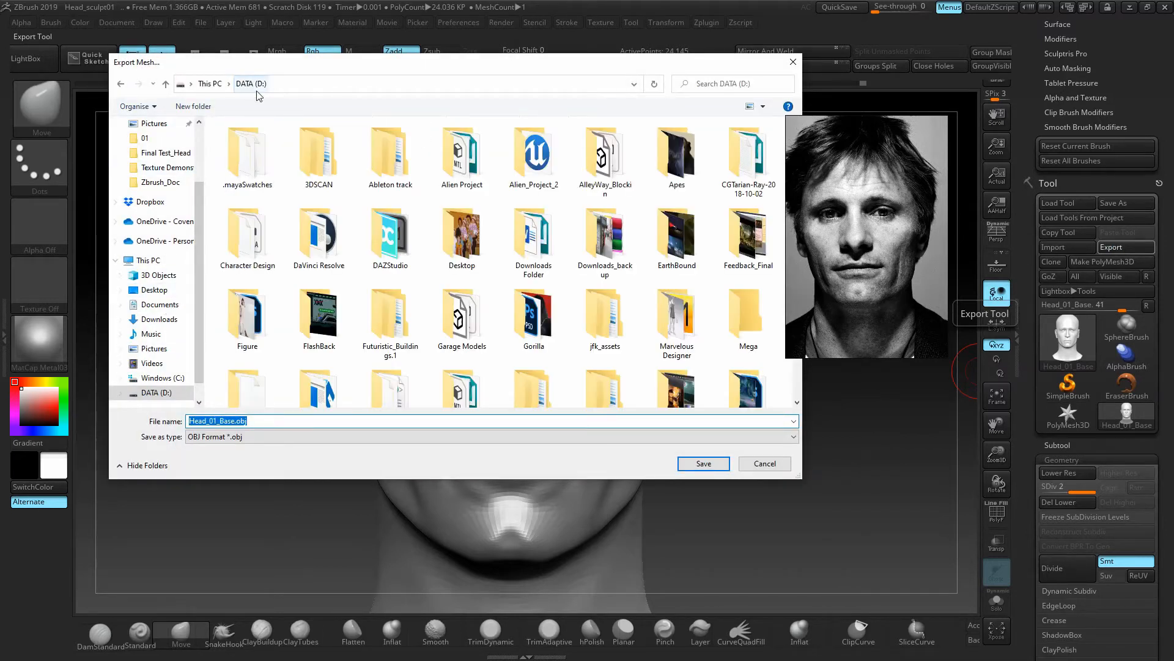
click(193, 106)
text(hEAD)
key(BackSpace)
key(BackSpace)
key(BackSpace)
key(BackSpace)
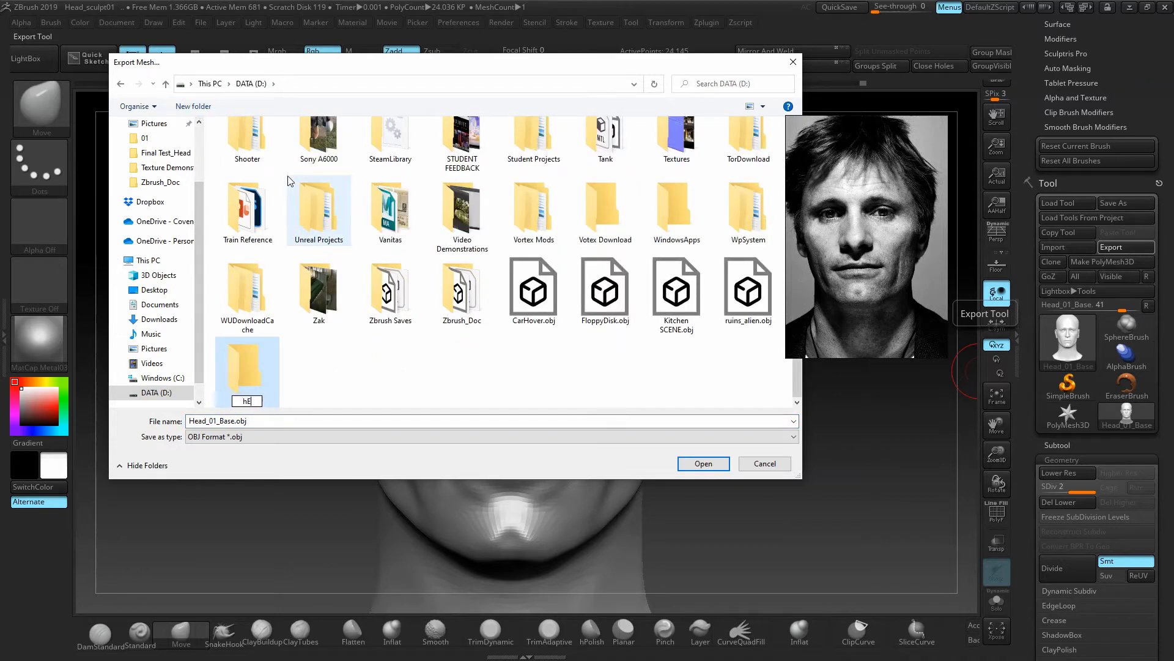
text(Headsculpt01)
key(Return)
double_click(232, 358)
Export the subdivision level 2 head in OBJ format as Head_SUB2_Base.obj in the Headsculpt01 folder.
click(278, 422)
click(275, 422)
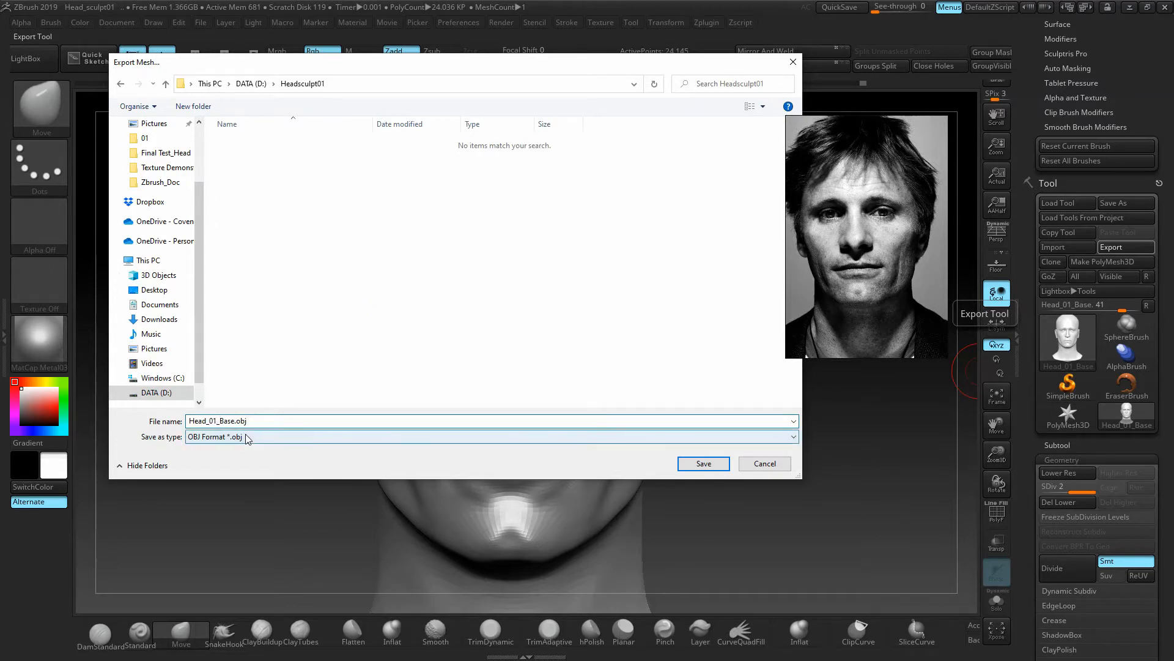
text(SUB2)
click(703, 465)
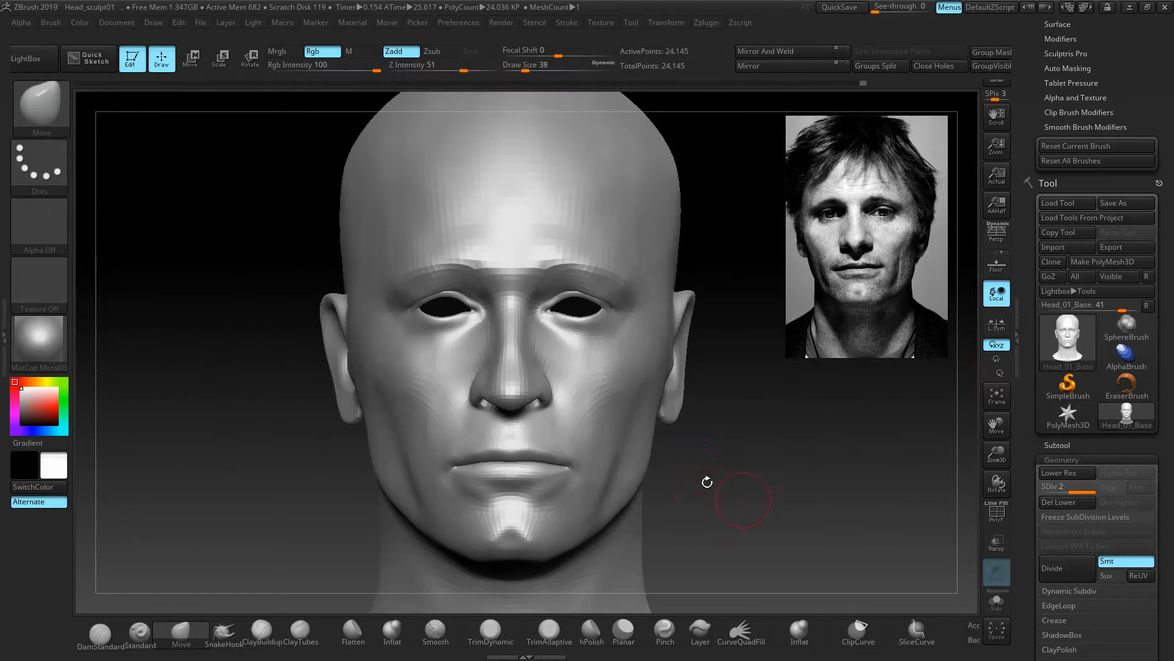
Lower the head to subdivision level 1 and export it as Head_SUB1_Base.OBJ in the Headsculpt01 folder.
click(1059, 477)
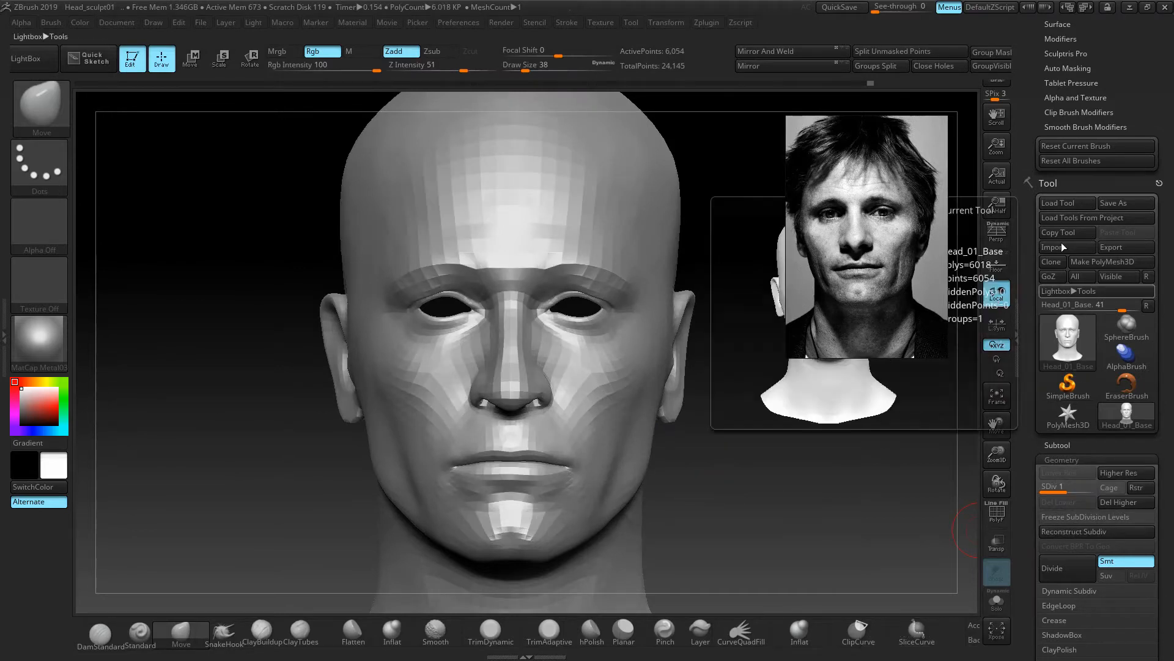
click(1114, 250)
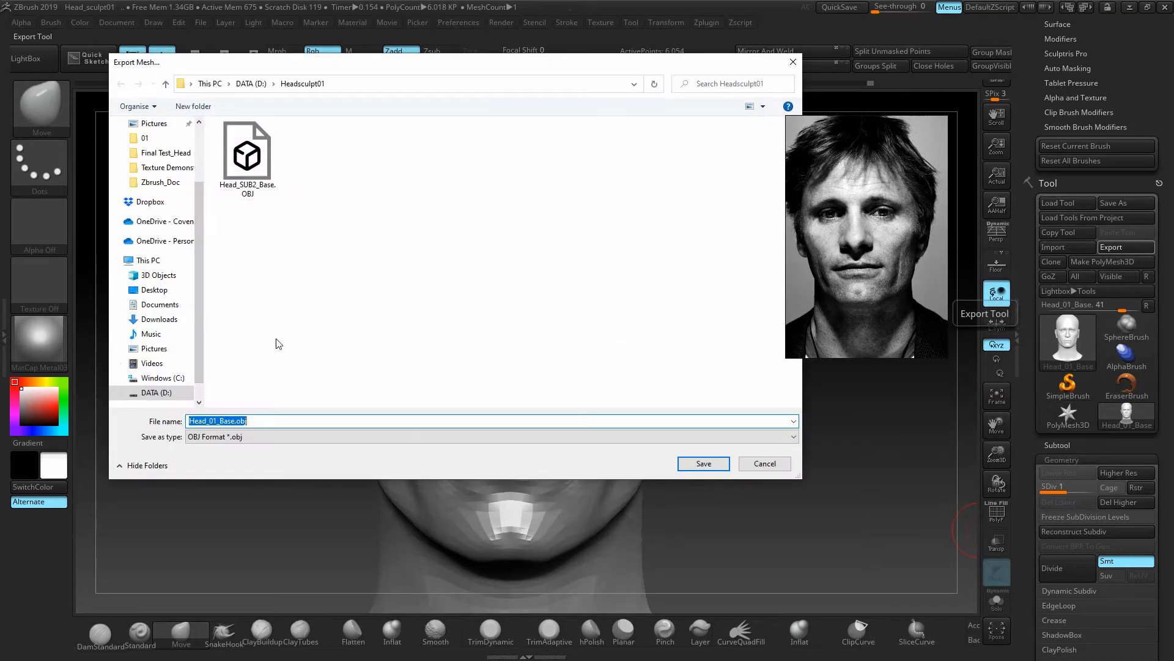
click(249, 183)
click(229, 421)
click(228, 420)
key(BackSpace)
text(1)
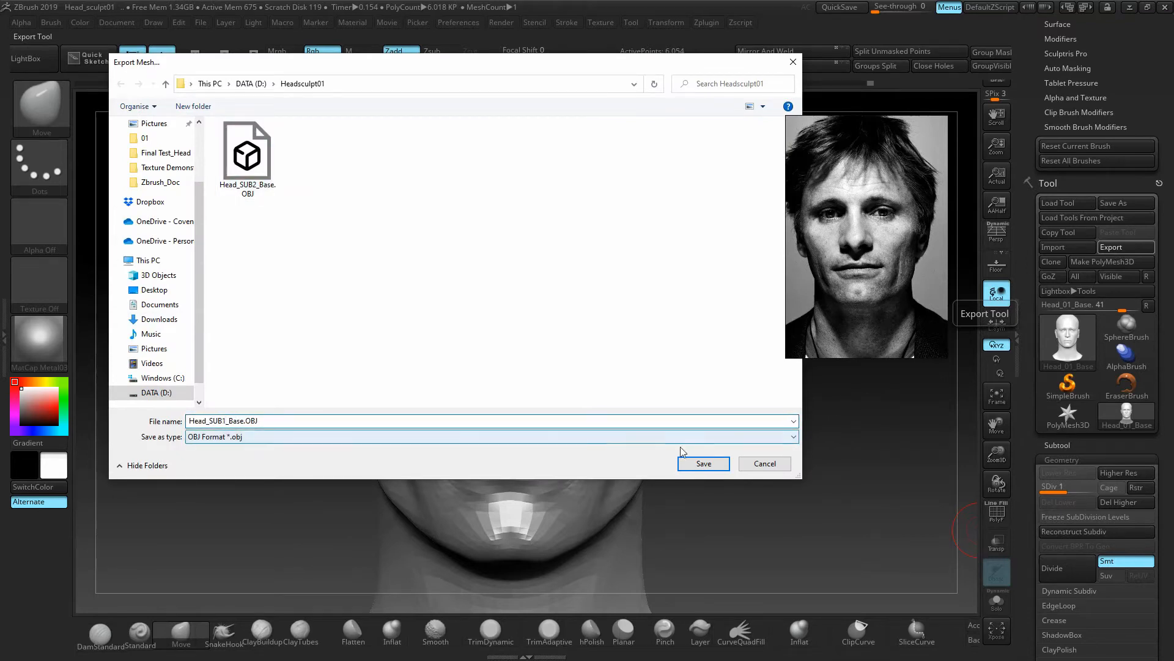
click(714, 465)
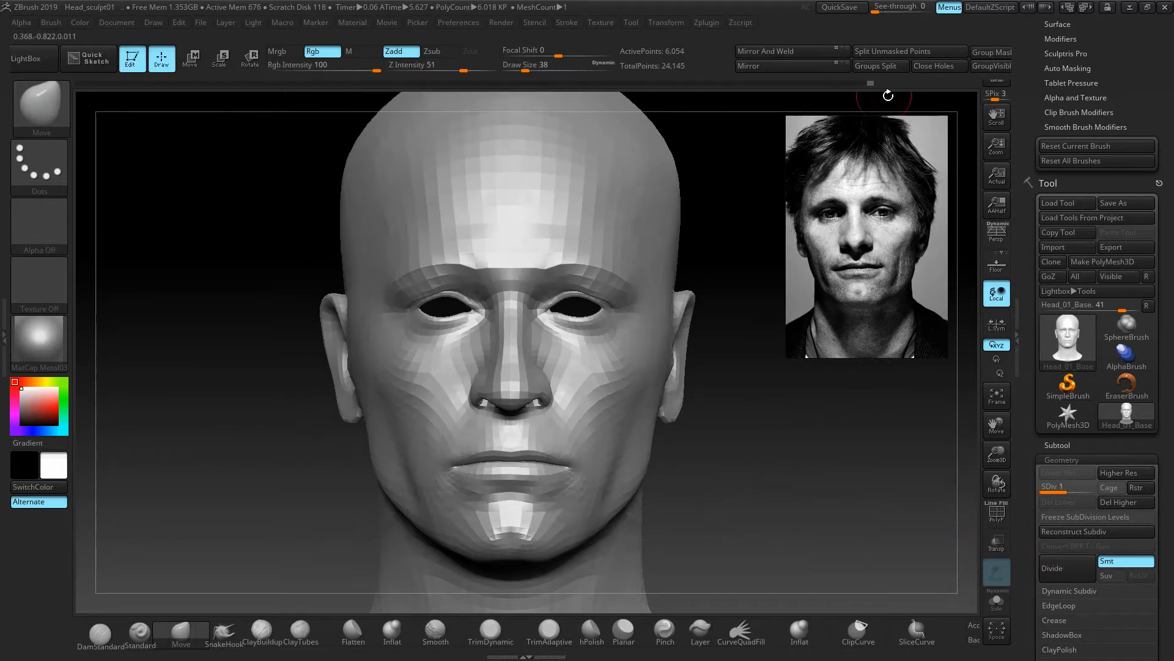
Return the head to subdivision level 2, then move the subdivision setting back to level 1.
key(ctrl+d)
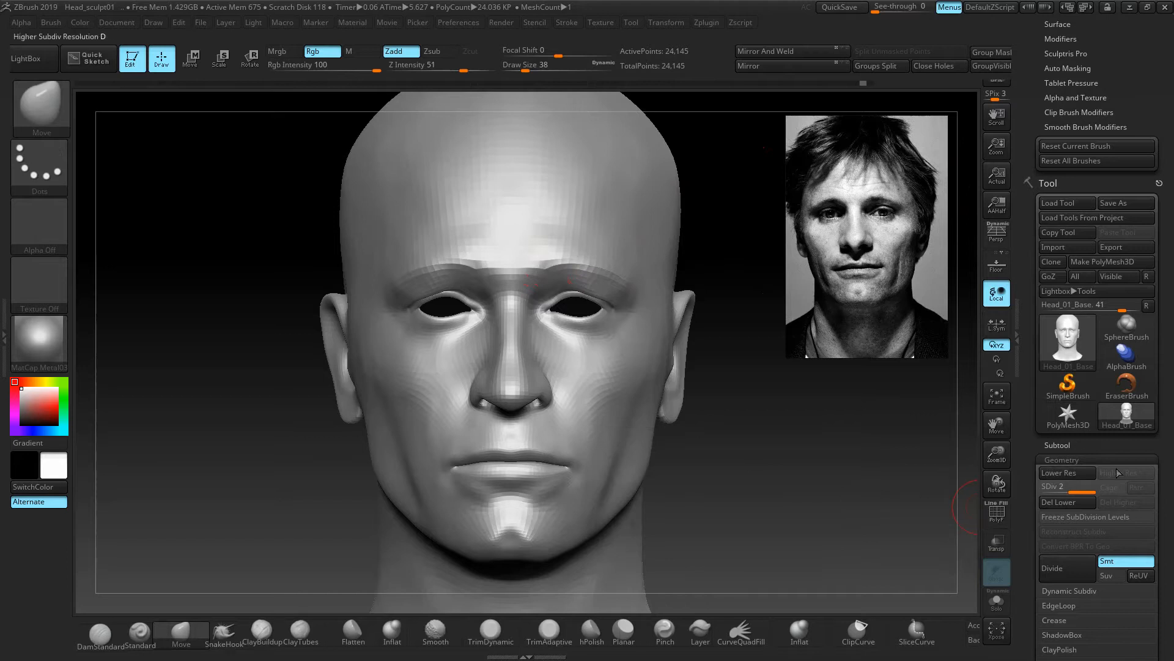
drag(1062, 492, 1053, 492)
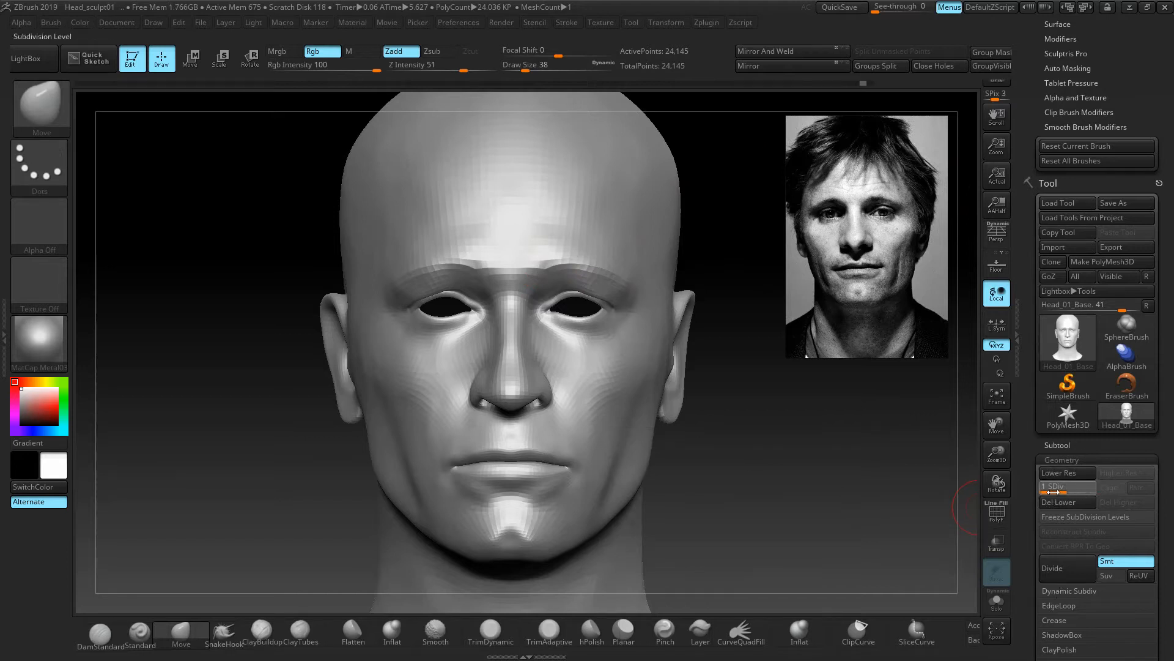
Save the project as Head_sculpt01.ZPR in the Headsculpt01 folder on the DATA (D:) drive.
click(200, 25)
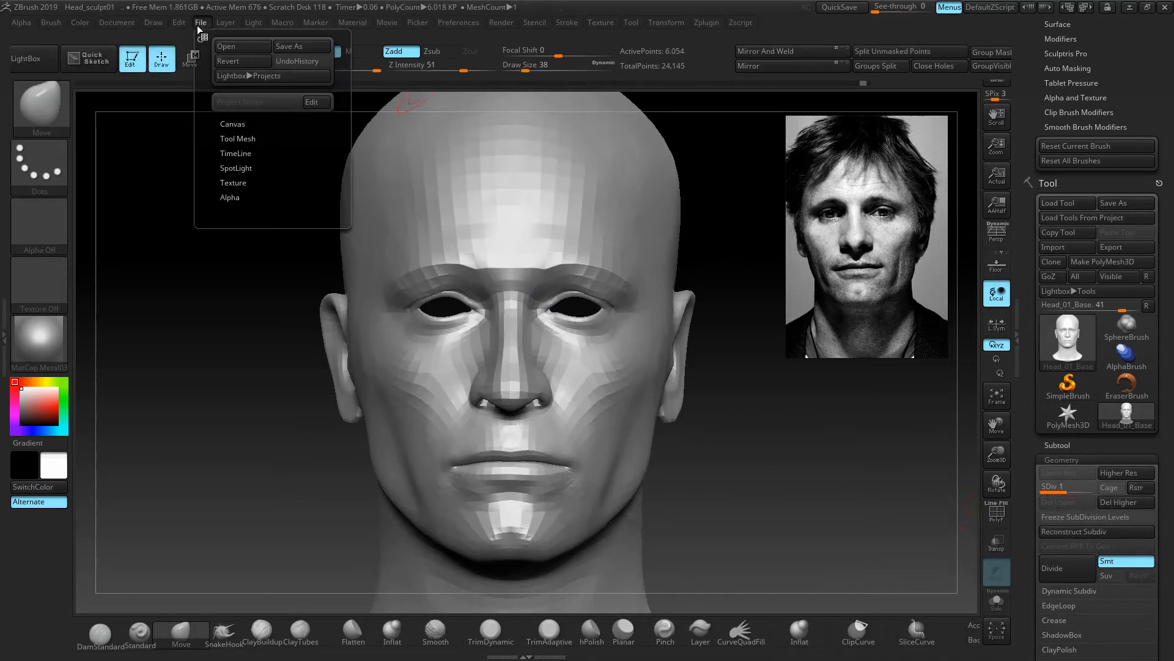
click(296, 47)
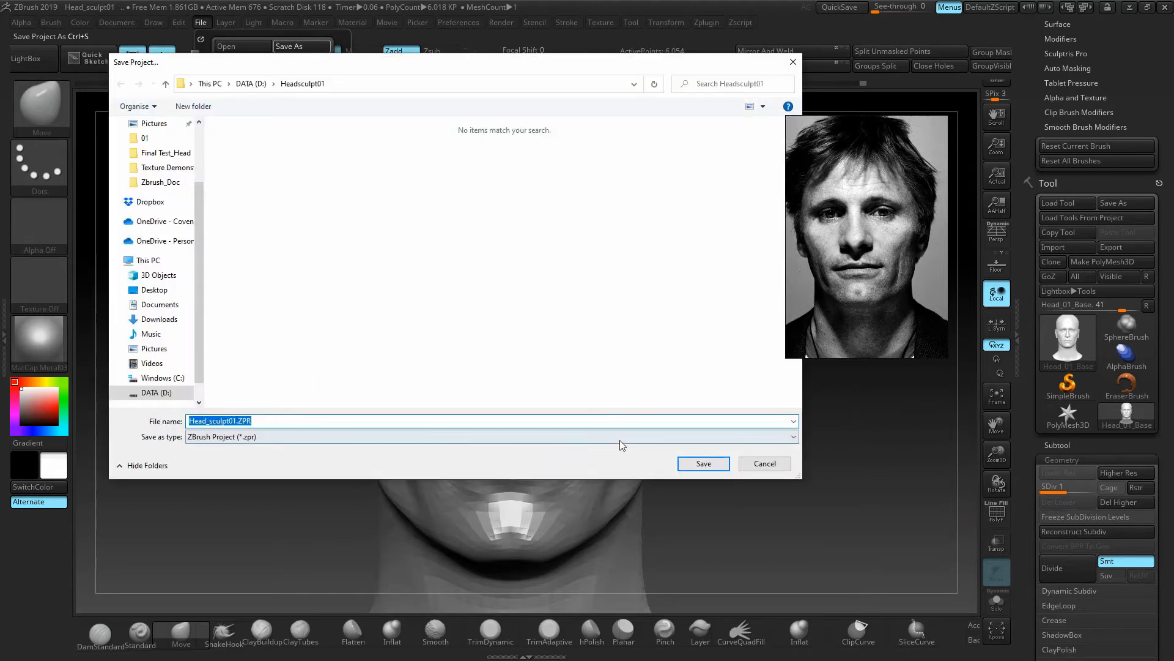
click(703, 463)
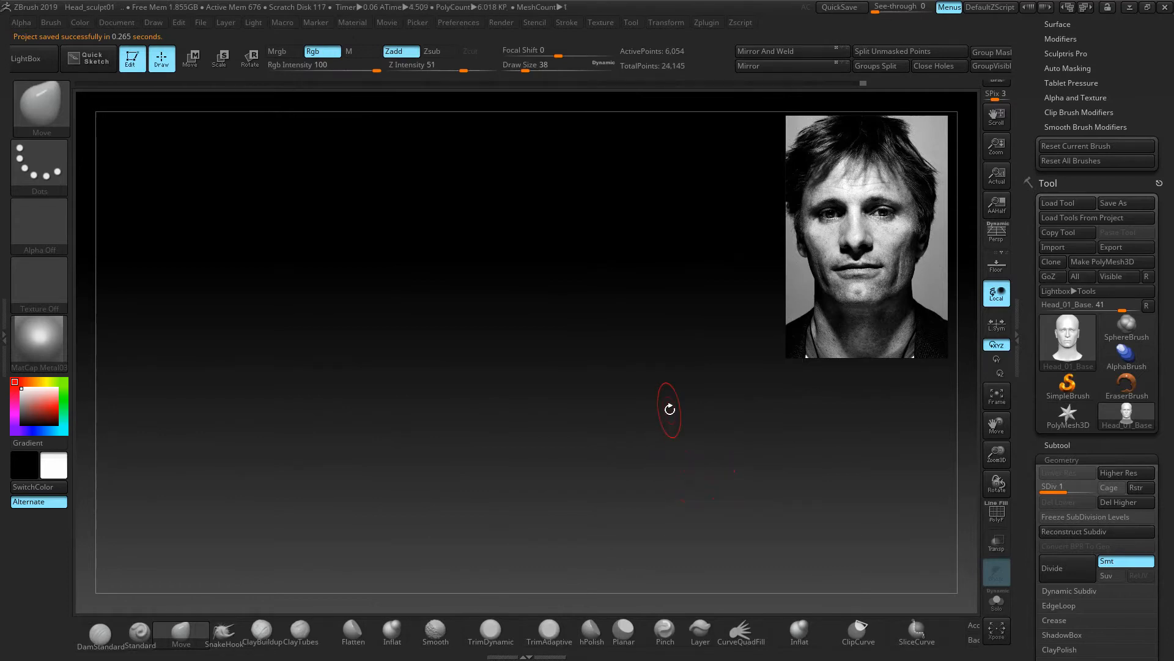
mouse_move(772, 425)
mouse_down()
mouse_move(760, 425)
mouse_move(779, 424)
mouse_up()
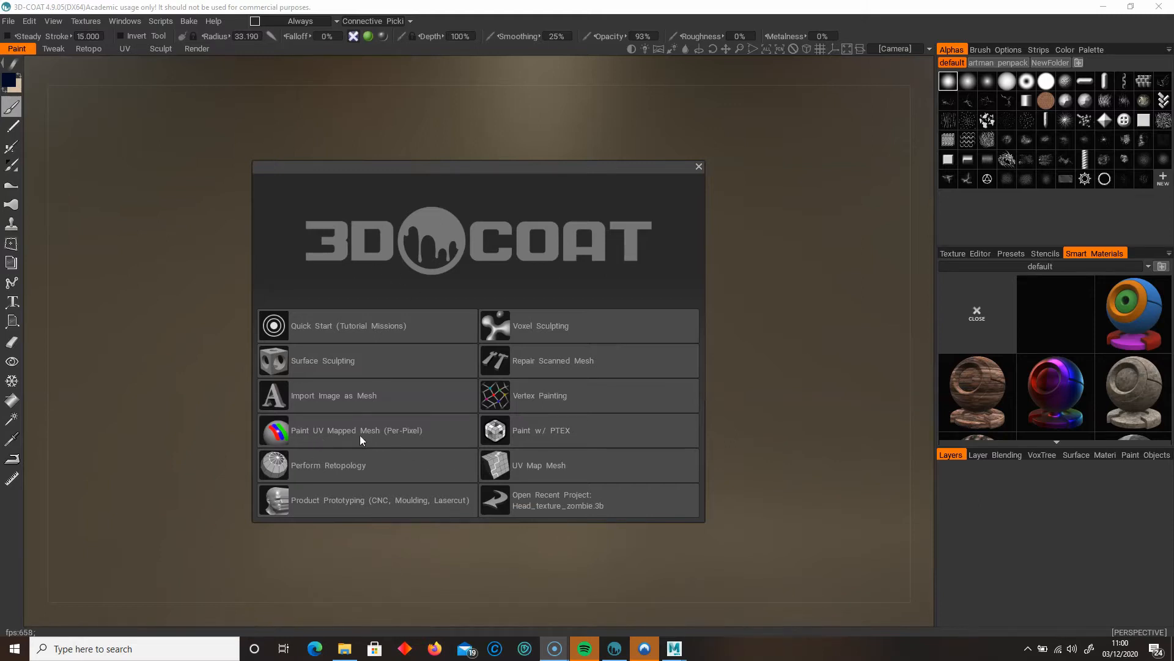
Switch to 3D-Coat and load Head_SUB2_Base.OBJ from the Headsculpt01 folder for per-pixel painting as a UV-mapped mesh.
click(408, 440)
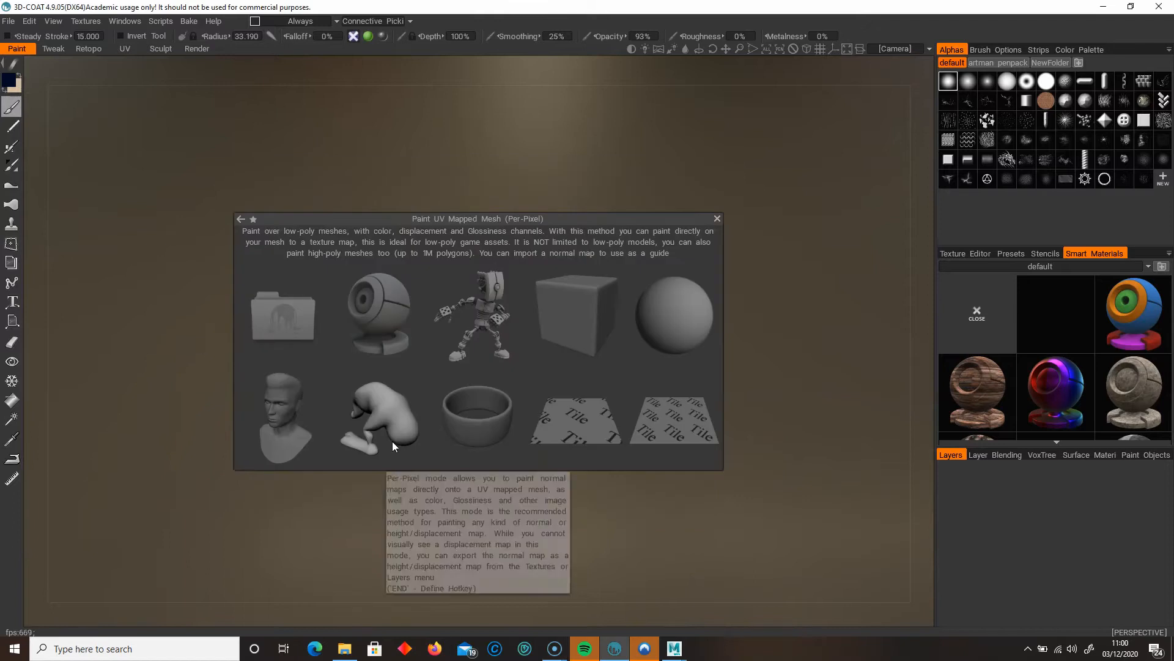
click(290, 328)
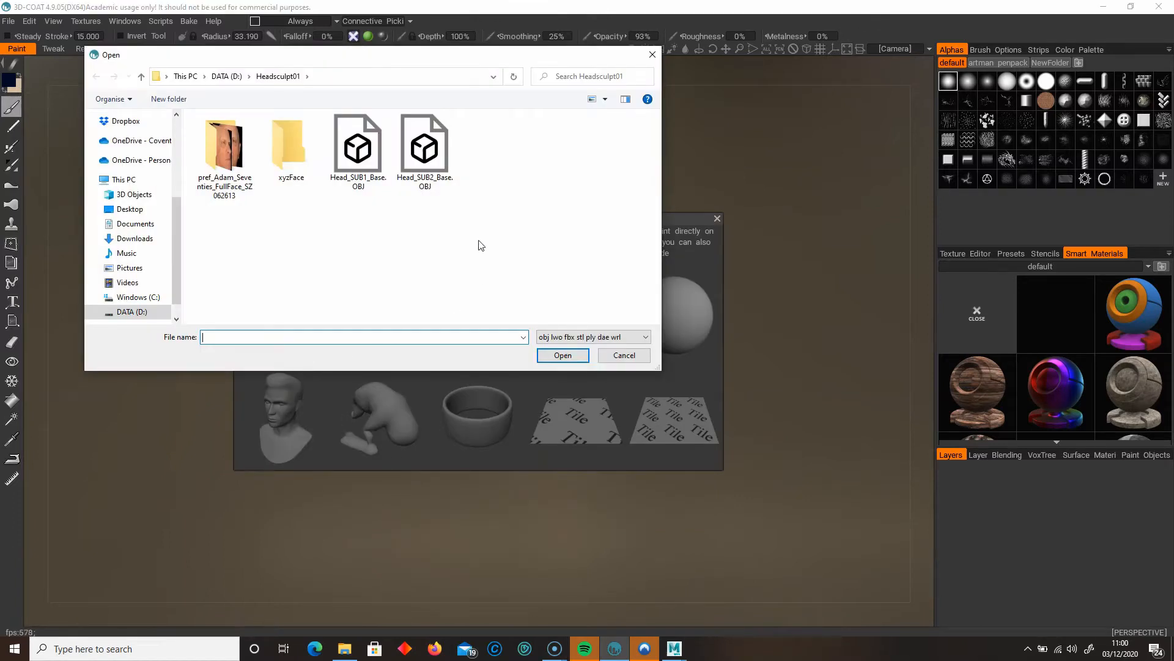
double_click(432, 148)
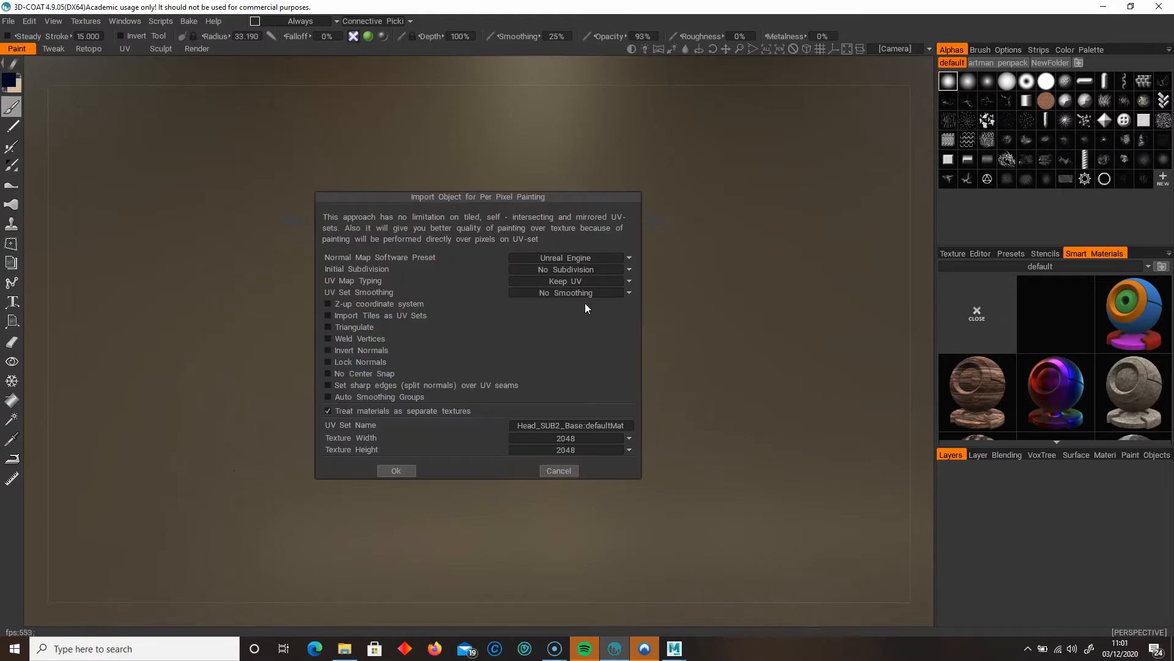
Import the head with the Maya 2015+ normal map preset, Keep UV mapping and a 4096 × 4096 texture size.
click(550, 259)
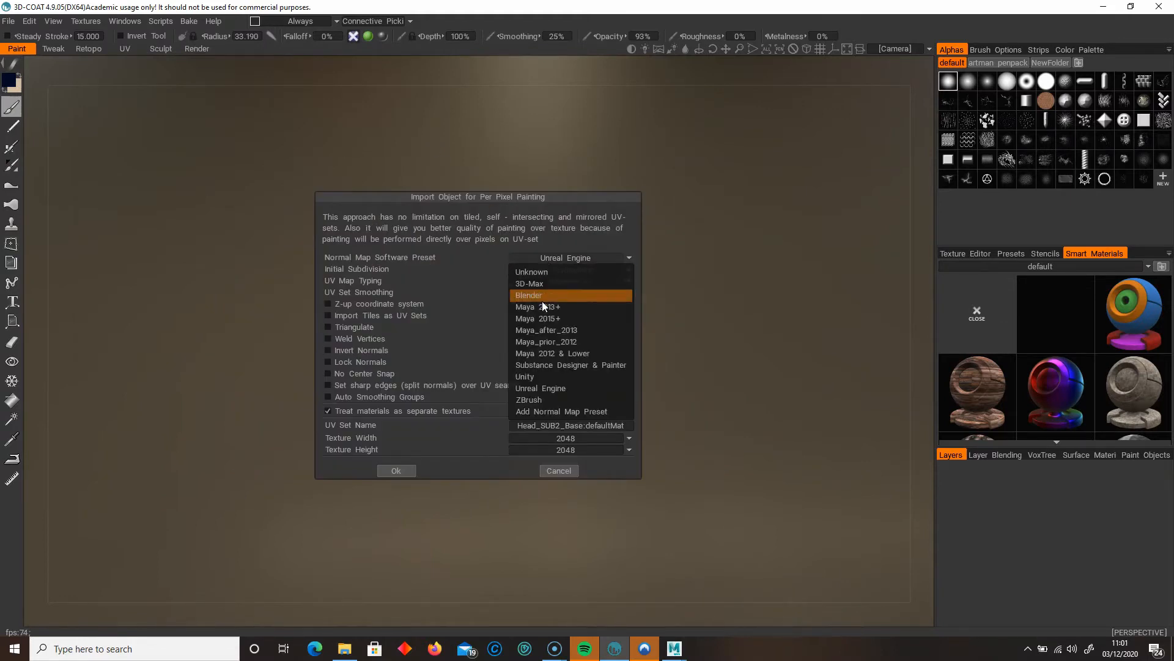
click(593, 318)
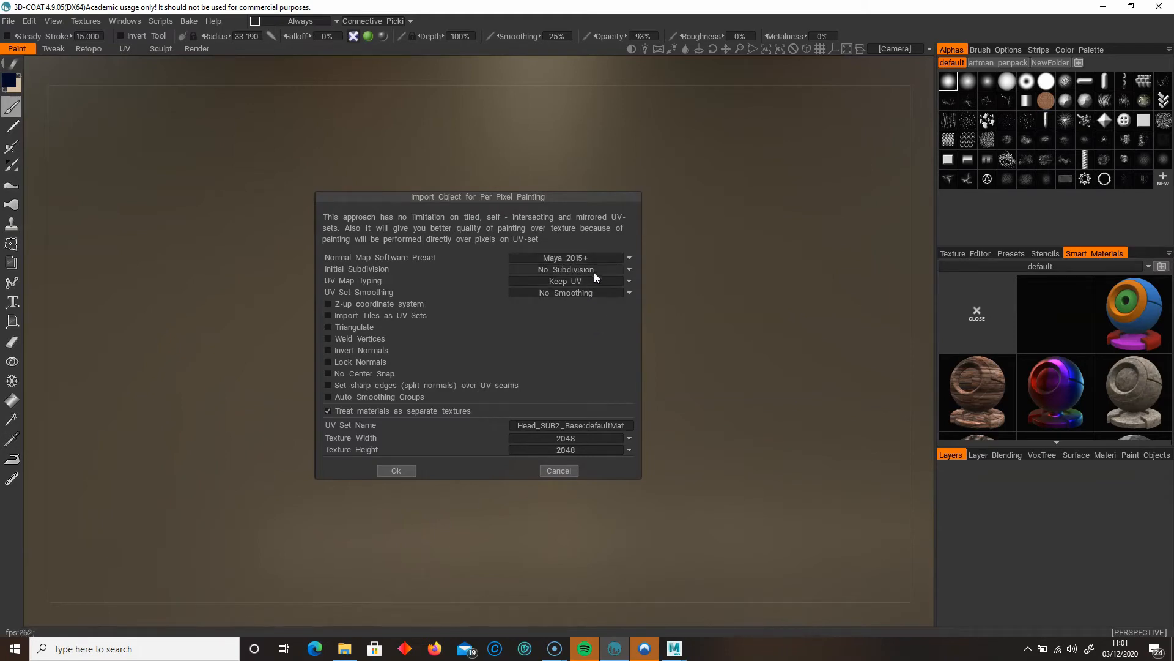
click(578, 279)
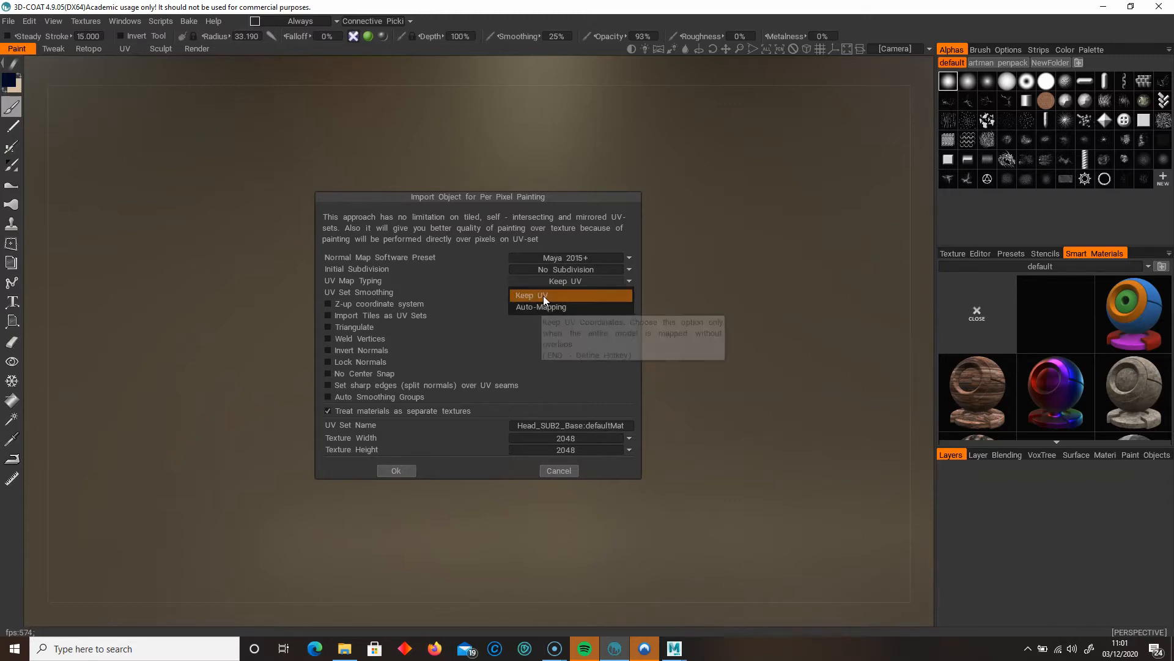
click(543, 296)
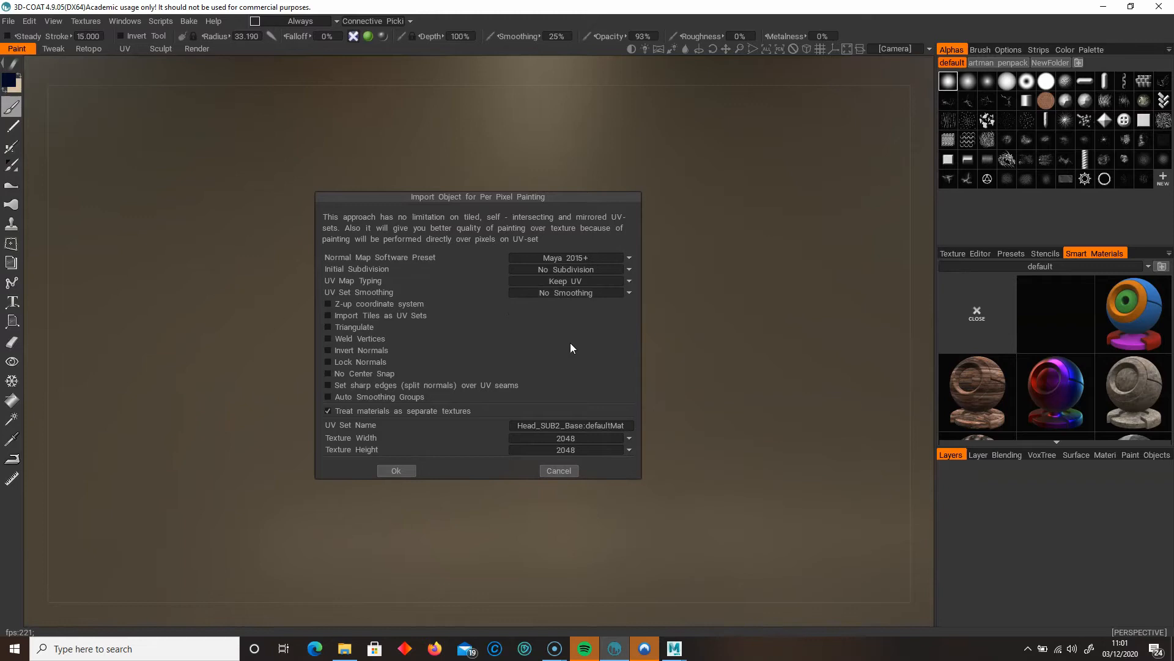
click(563, 439)
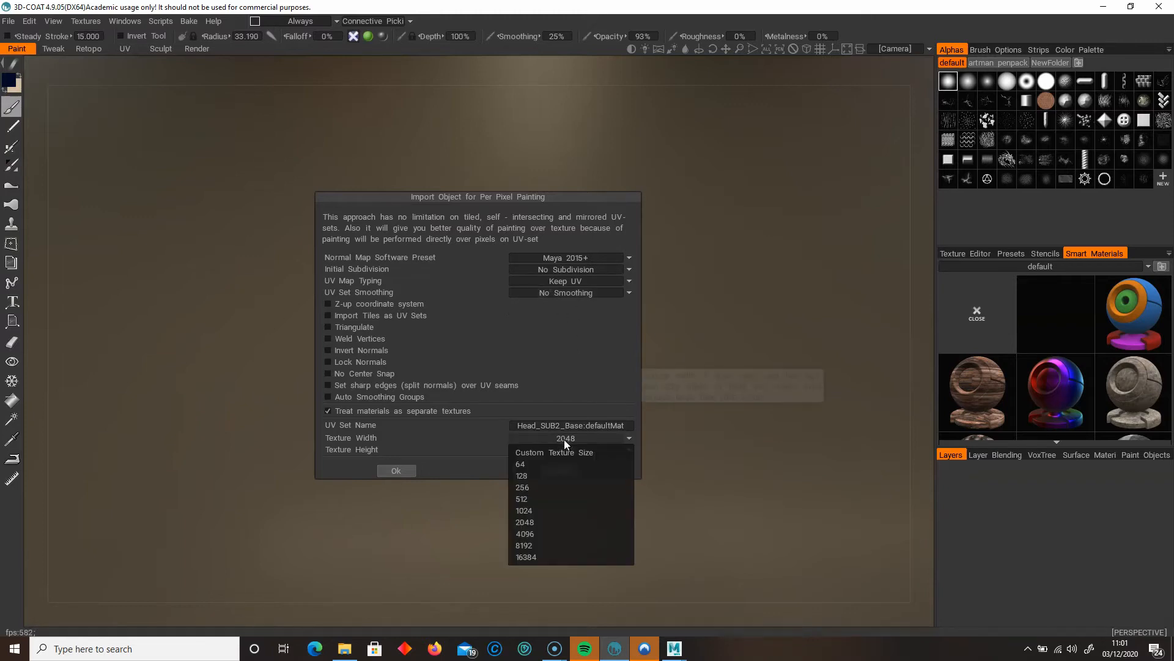
click(538, 532)
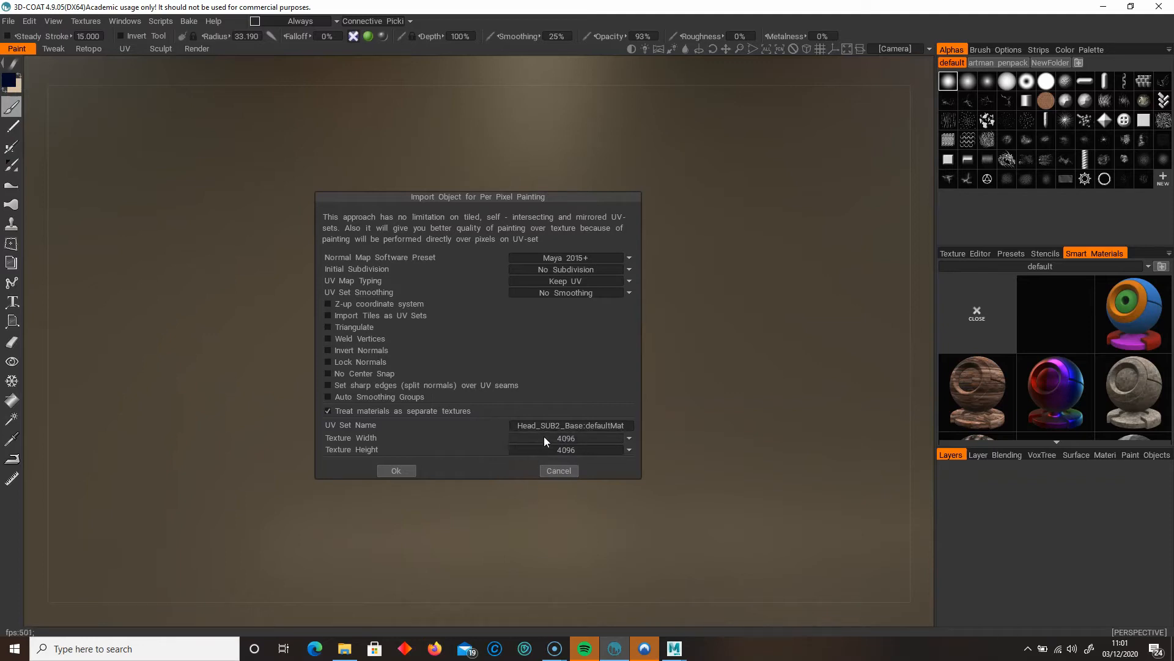
click(396, 471)
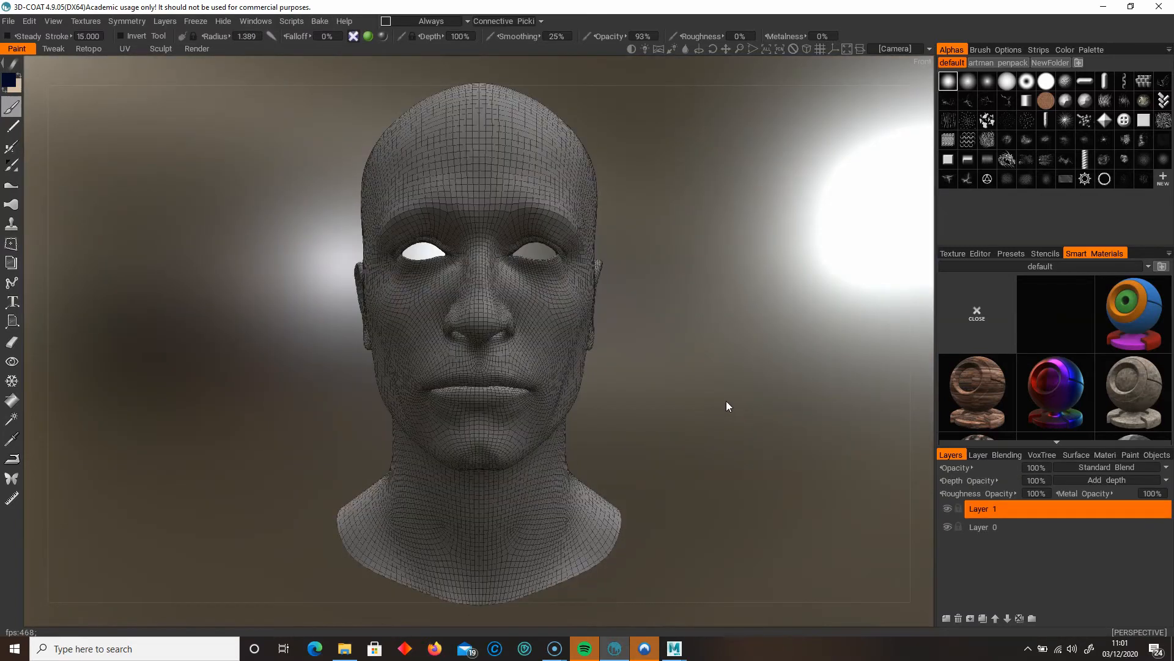
Hide the head's wireframe, switch the camera to orthographic projection and frame the face from the front.
mouse_move(703, 342)
right_down()
mouse_move(747, 350)
mouse_move(698, 339)
right_up()
key(w)
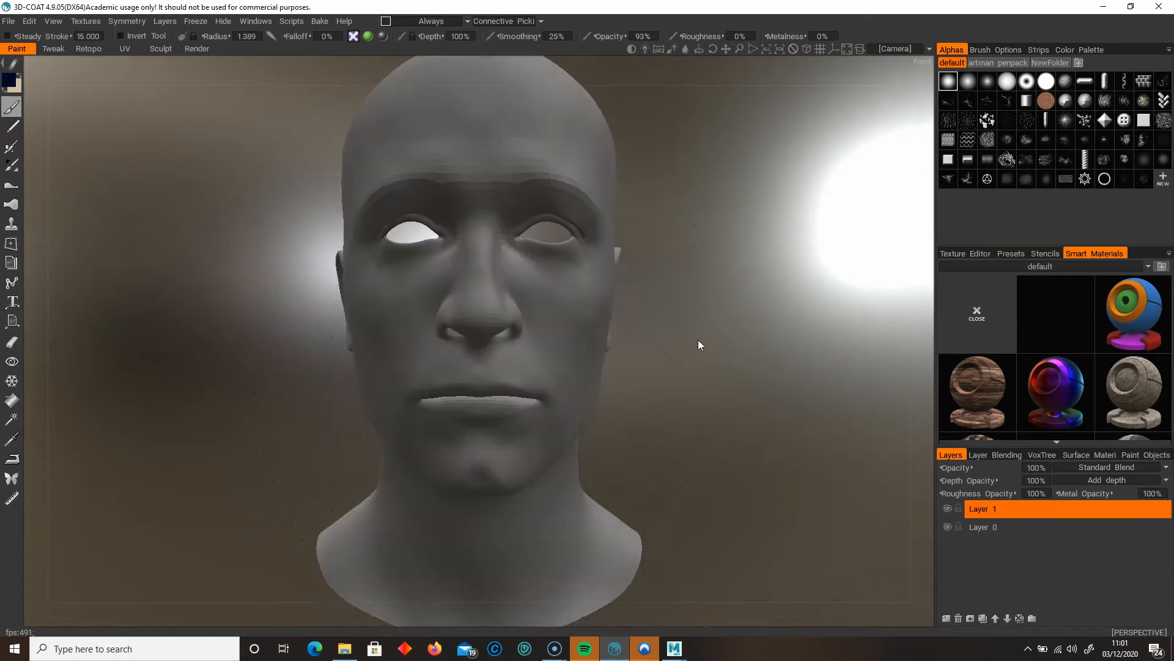
drag(698, 339, 707, 391)
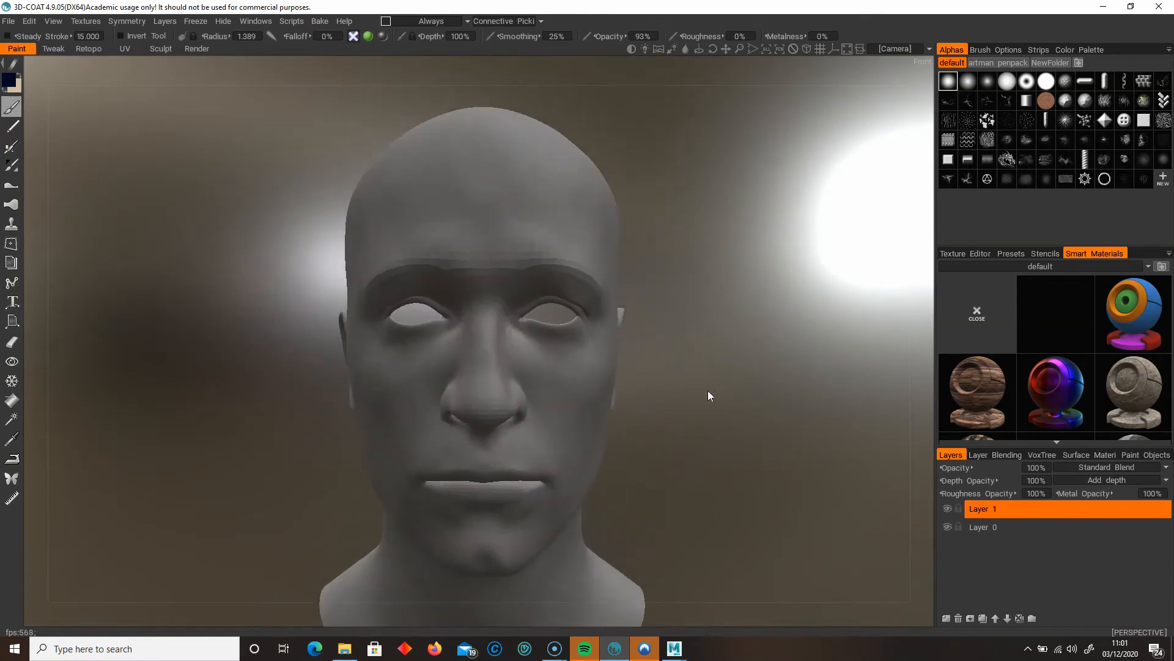
click(805, 50)
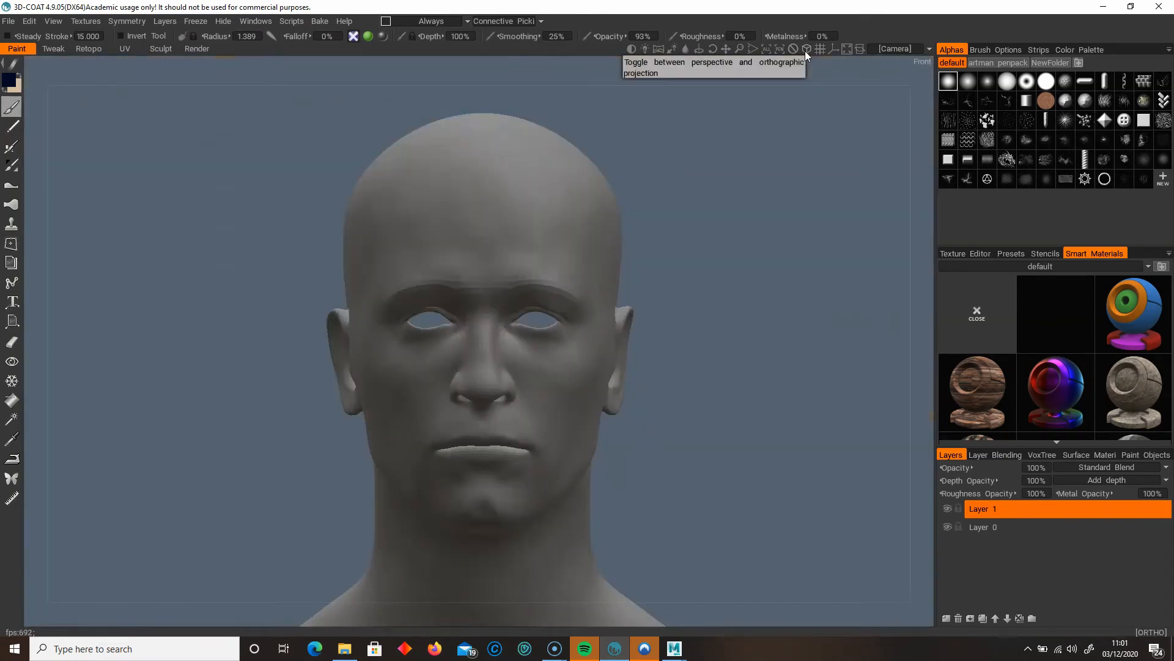
mouse_move(709, 257)
mouse_down()
mouse_move(821, 252)
mouse_move(710, 267)
mouse_up()
right_drag(710, 267, 741, 294)
middle_drag(740, 293, 732, 277)
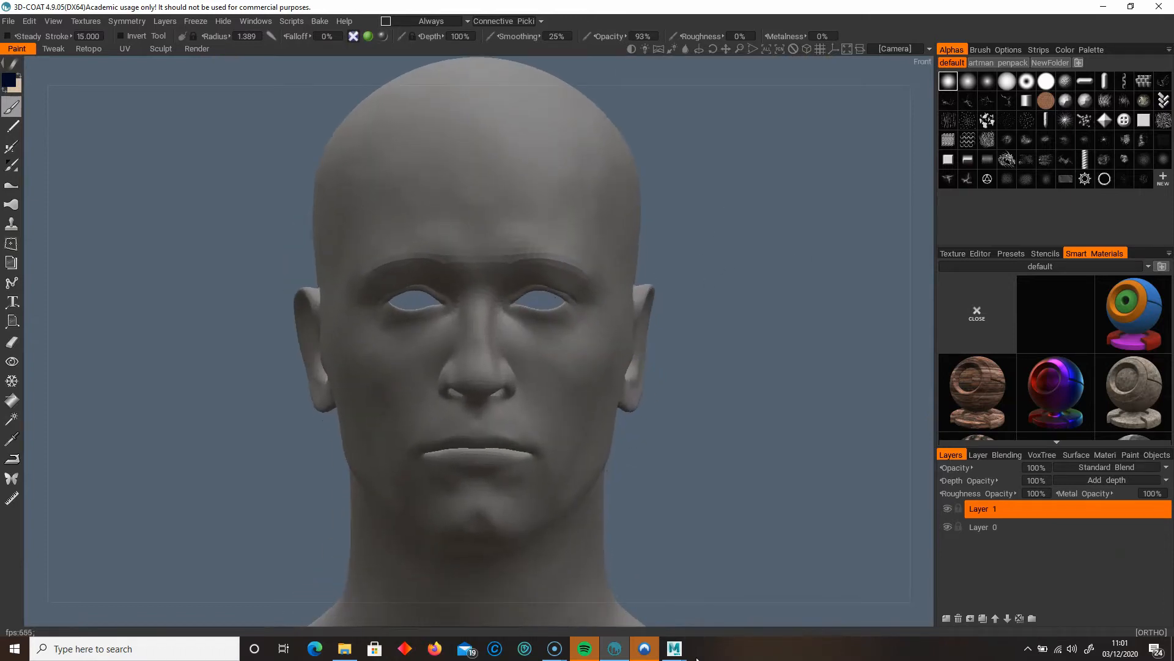
Switch to Maya and examine the Head_SUB2_Base mesh's UV shells in the UV Editor, closing the editor when done.
mouse_move(678, 650)
click(698, 631)
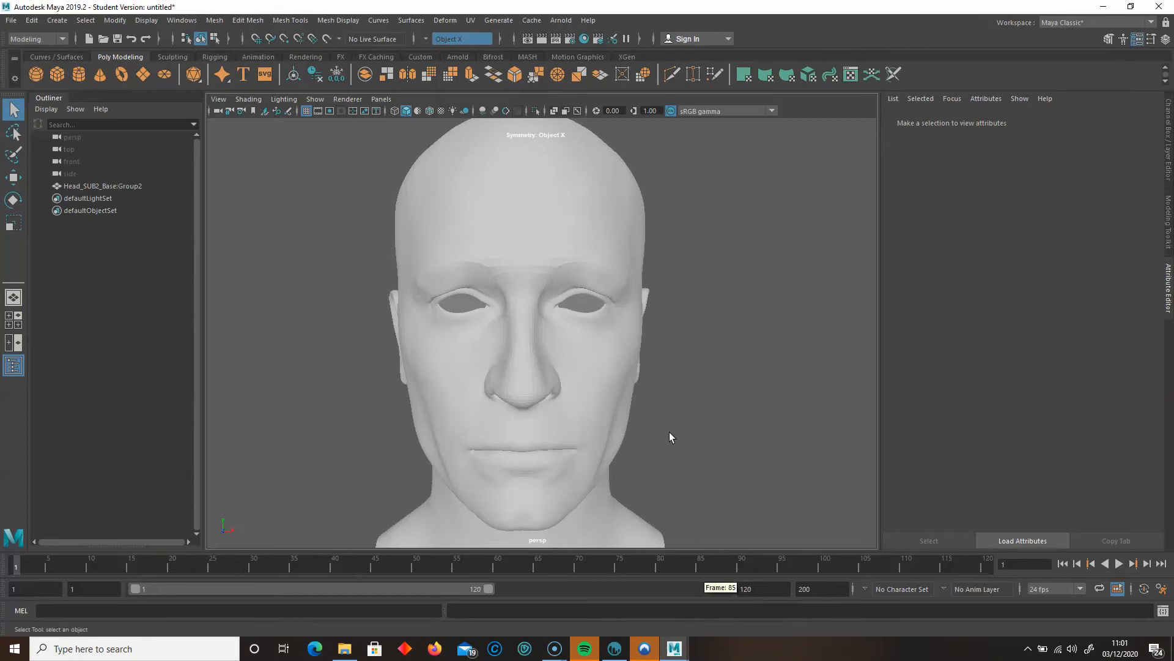
alt+right_drag(688, 372, 624, 381)
click(515, 160)
click(470, 20)
click(490, 30)
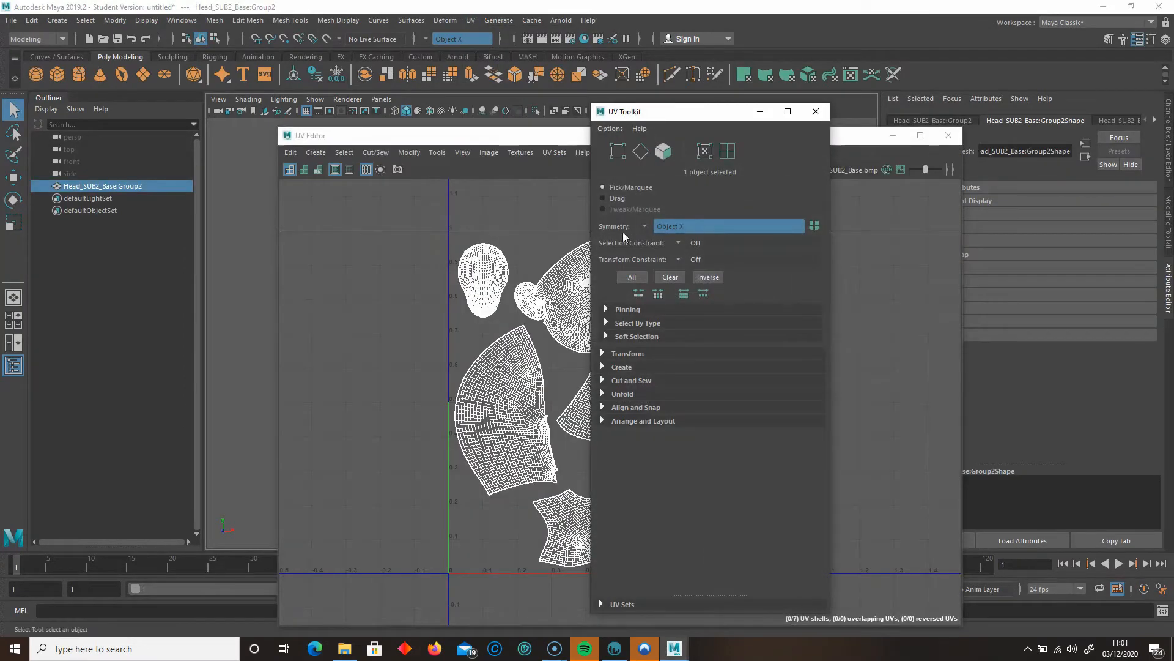
click(815, 111)
drag(617, 140, 572, 141)
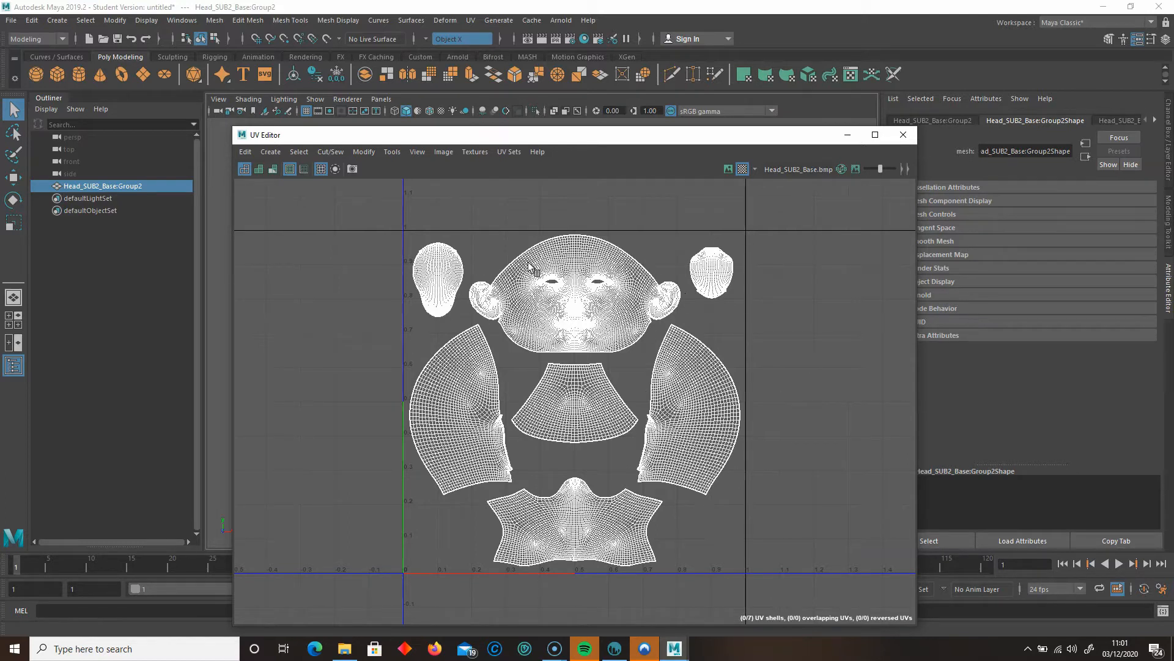
drag(615, 140, 602, 140)
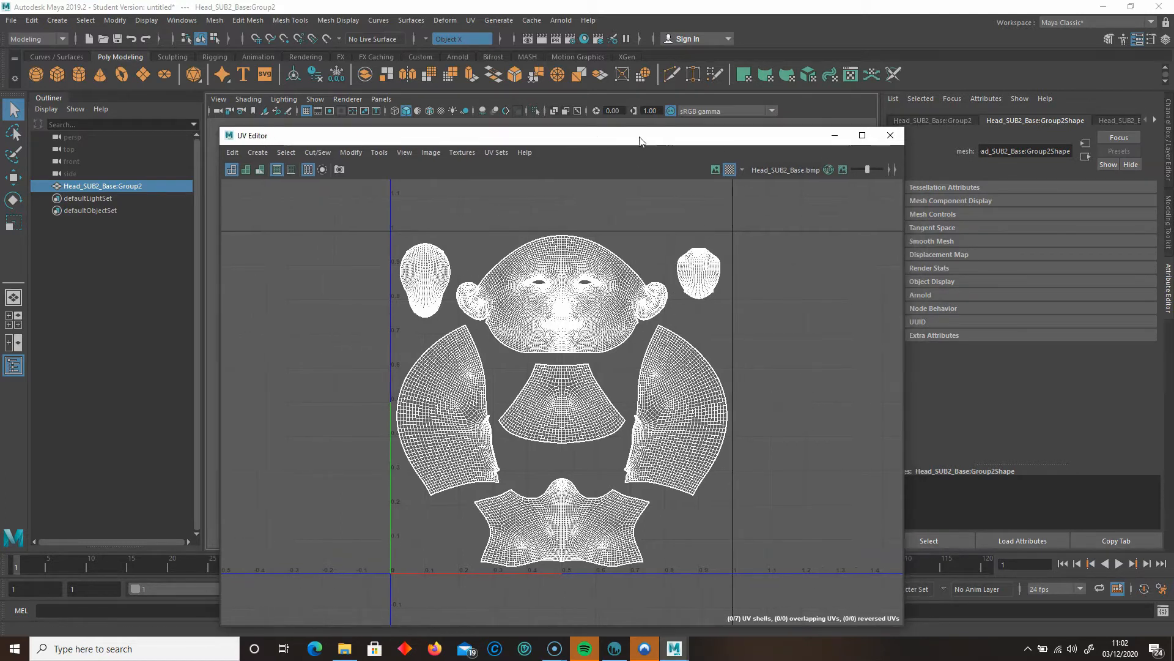
click(890, 136)
click(671, 294)
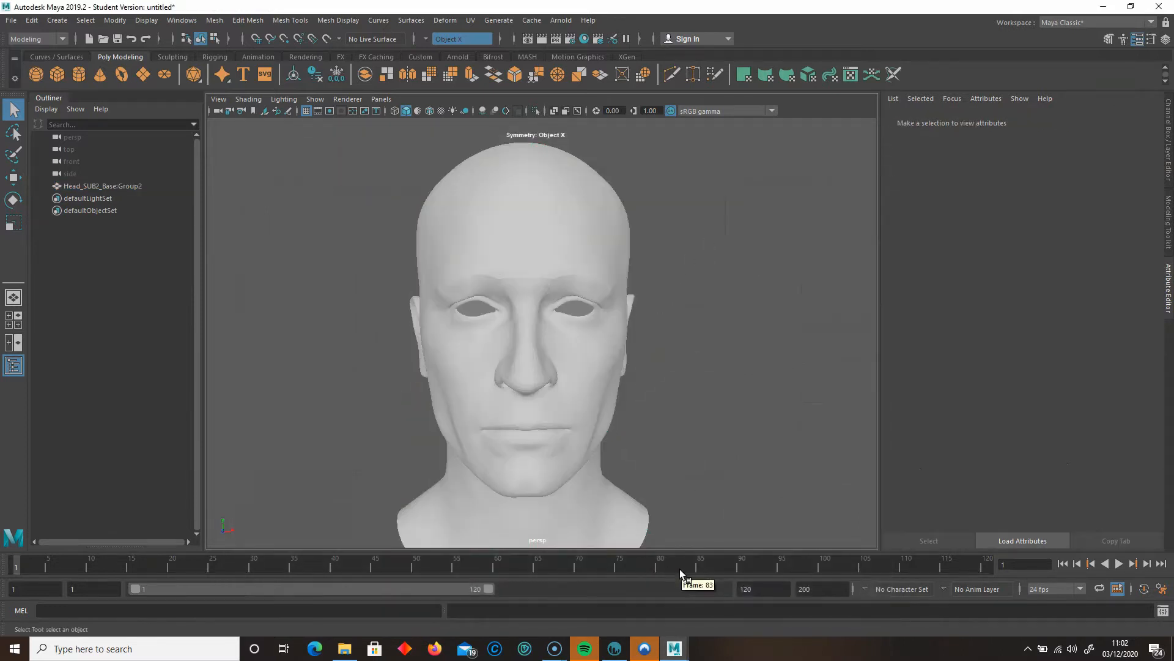
Select the head mesh and activate the Sculpt Tool on it.
alt+right_drag(703, 373, 725, 384)
click(564, 245)
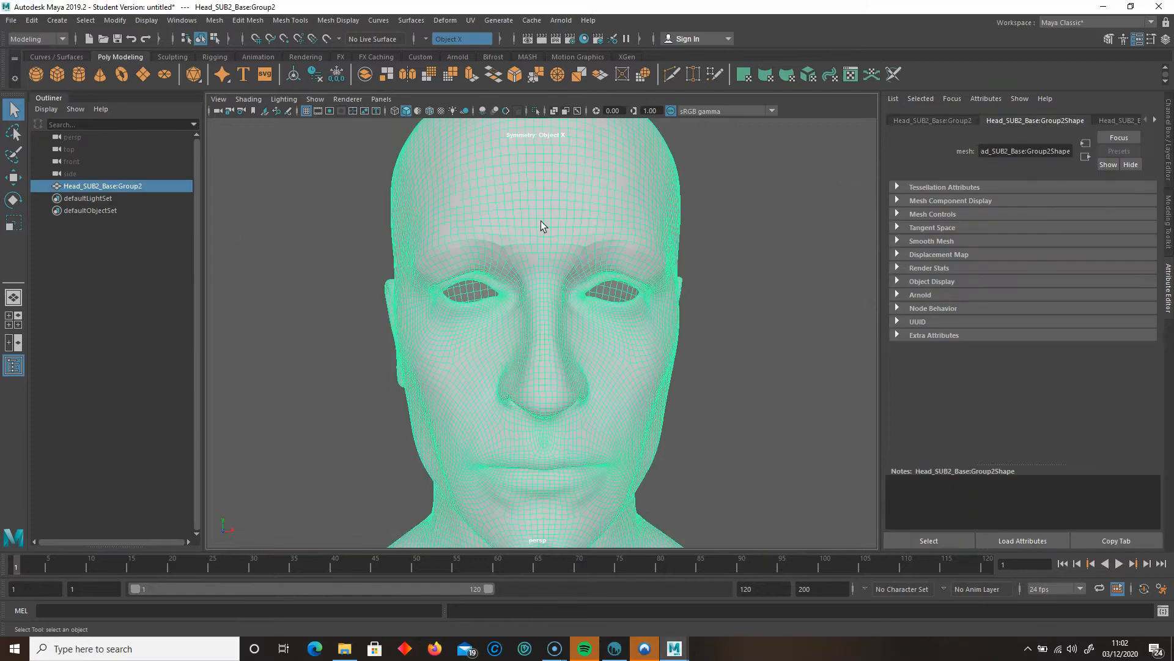
click(183, 56)
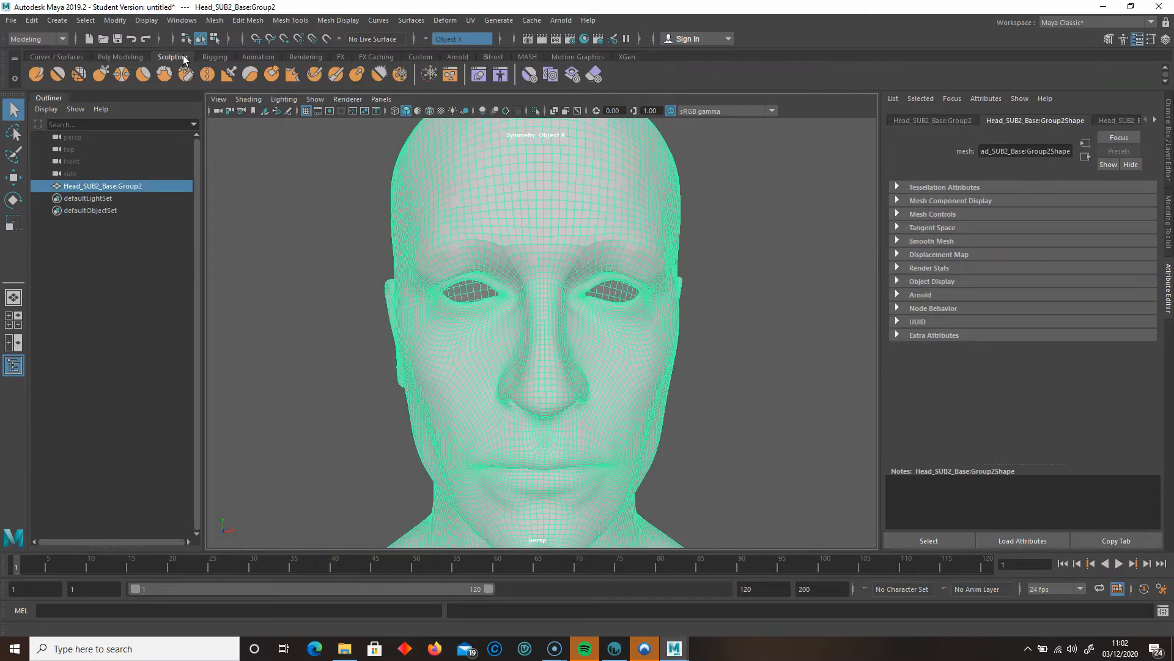
click(39, 75)
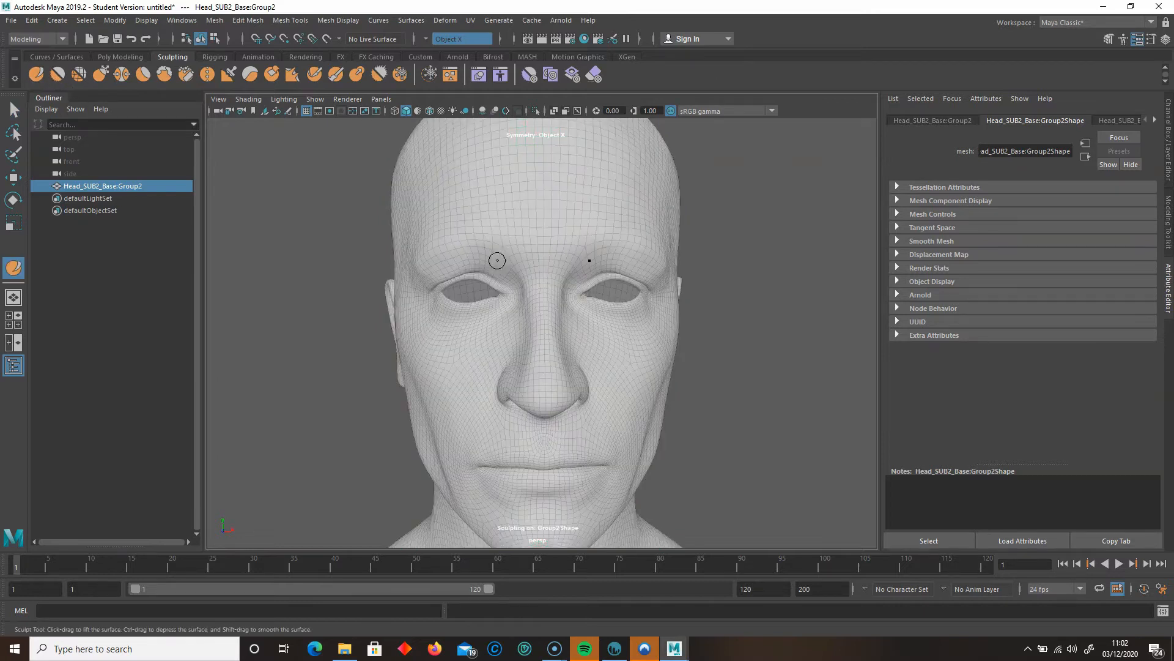
Examine the head's topology around the eyes, nose and mouth up close from several angles.
key([)
alt+right_drag(645, 306, 497, 307)
alt+middle_drag(511, 300, 515, 371)
alt+right_drag(581, 299, 523, 293)
alt+middle_drag(523, 293, 530, 346)
alt+drag(531, 345, 590, 364)
alt+right_drag(590, 364, 731, 373)
alt+middle_drag(732, 373, 410, 453)
alt+right_drag(410, 453, 468, 407)
alt+drag(468, 406, 526, 369)
alt+middle_drag(526, 370, 509, 371)
mouse_move(510, 371)
alt+mouse_down()
mouse_move(483, 356)
mouse_move(470, 298)
alt+mouse_up()
alt+middle_drag(470, 299, 490, 390)
key([)
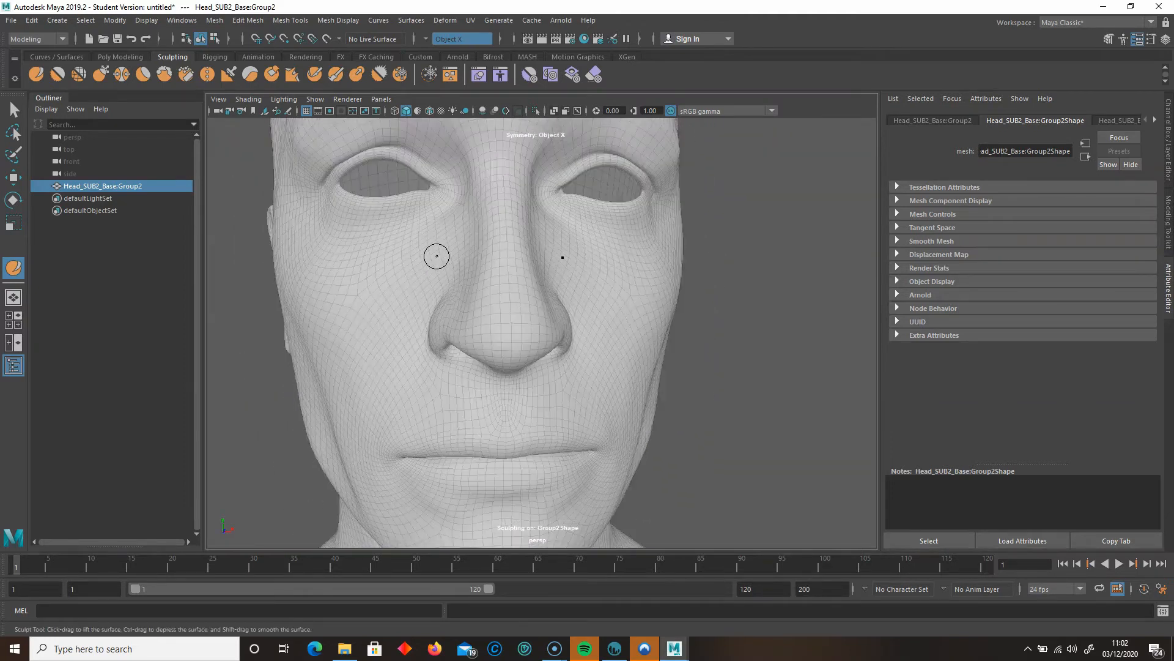
Set the Sculpt Tool's brush size to 1.030 and undo the test stroke made around the eyes.
double_click(14, 268)
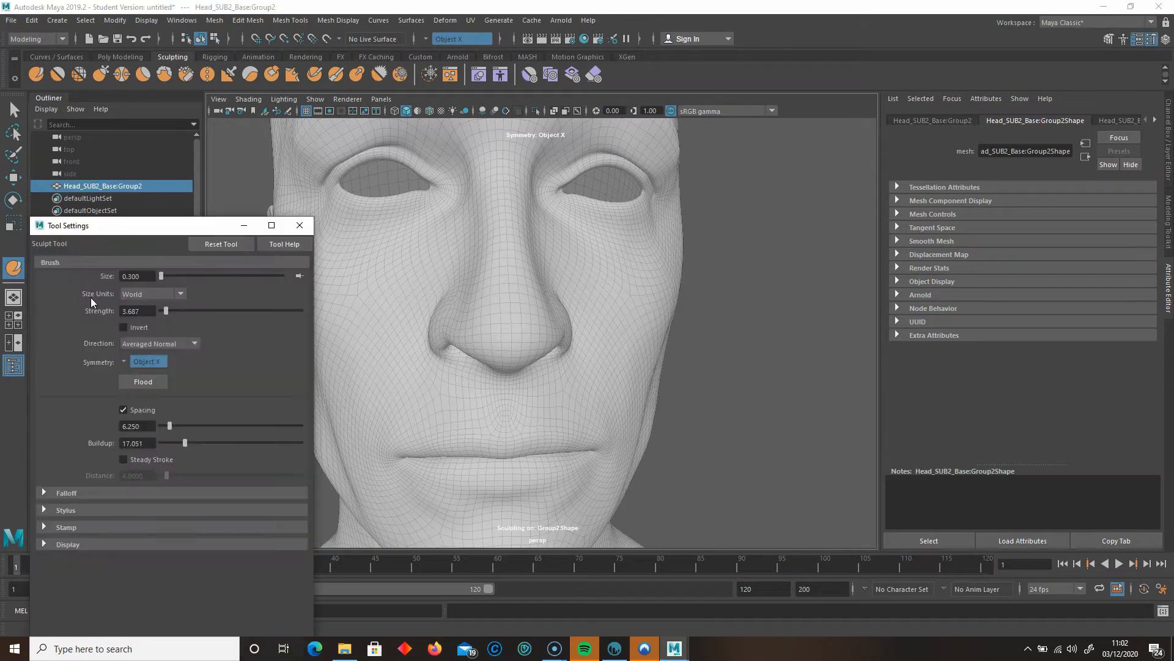
alt+drag(477, 265, 507, 284)
drag(167, 276, 164, 276)
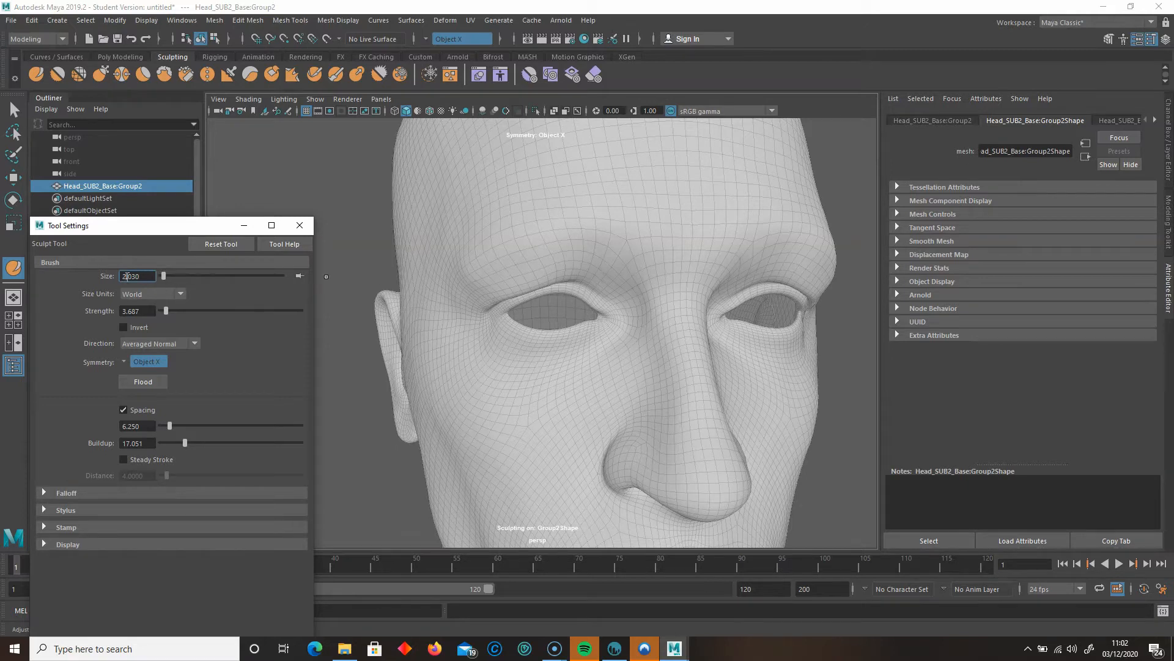
key(Return)
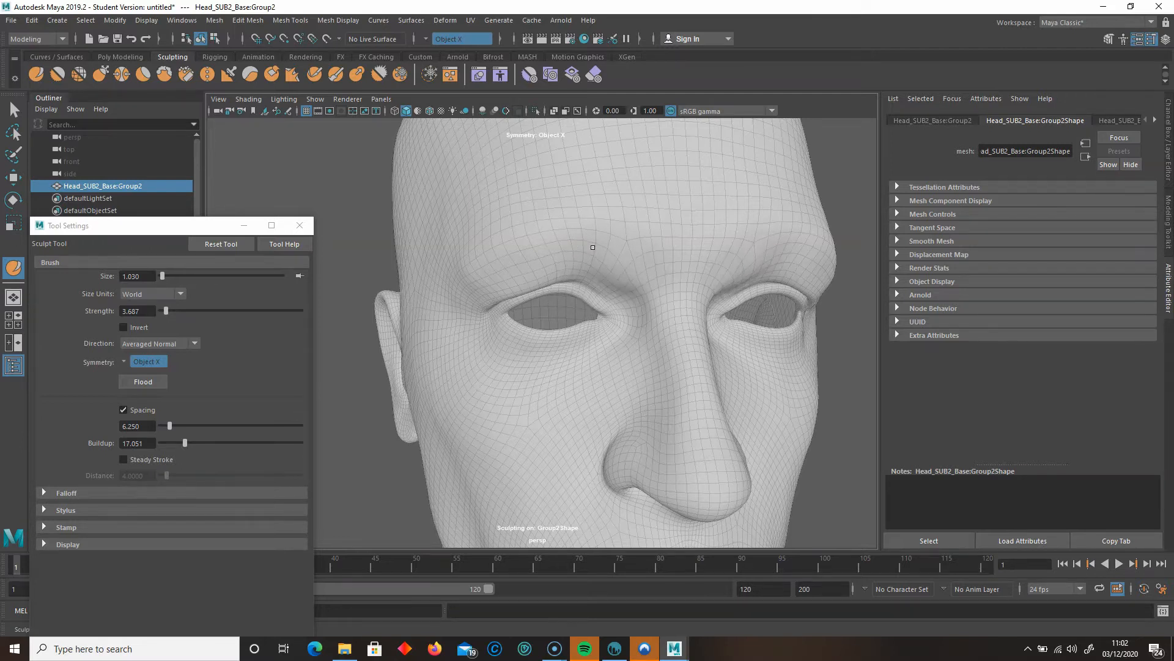
alt+drag(642, 270, 597, 224)
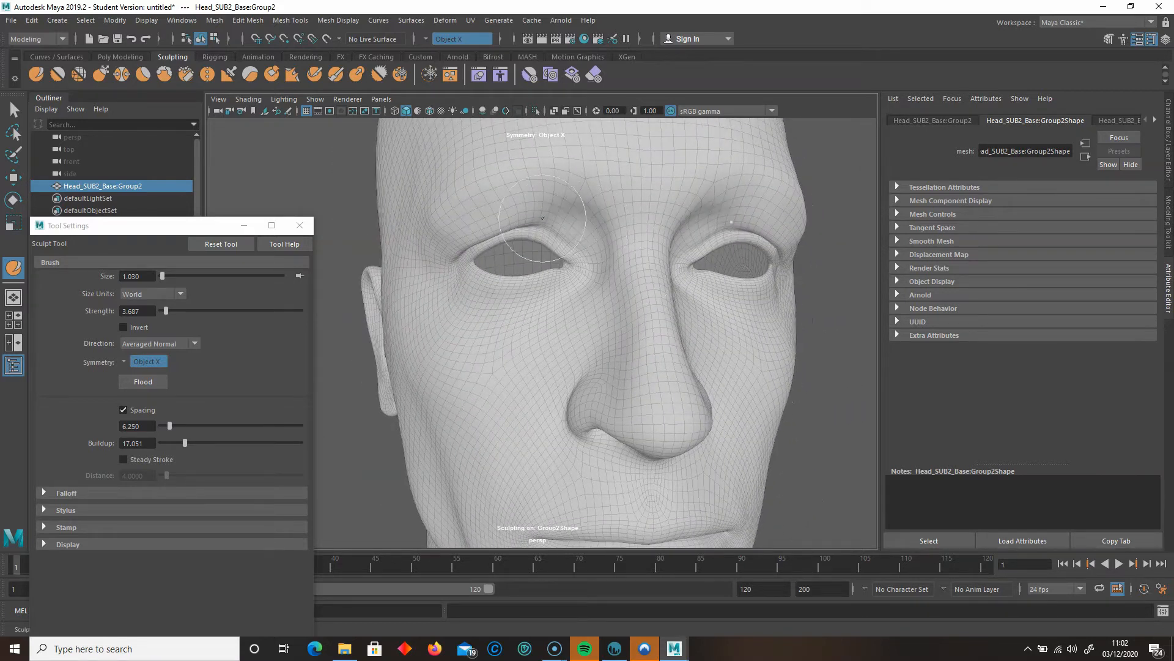
key(ctrl+z)
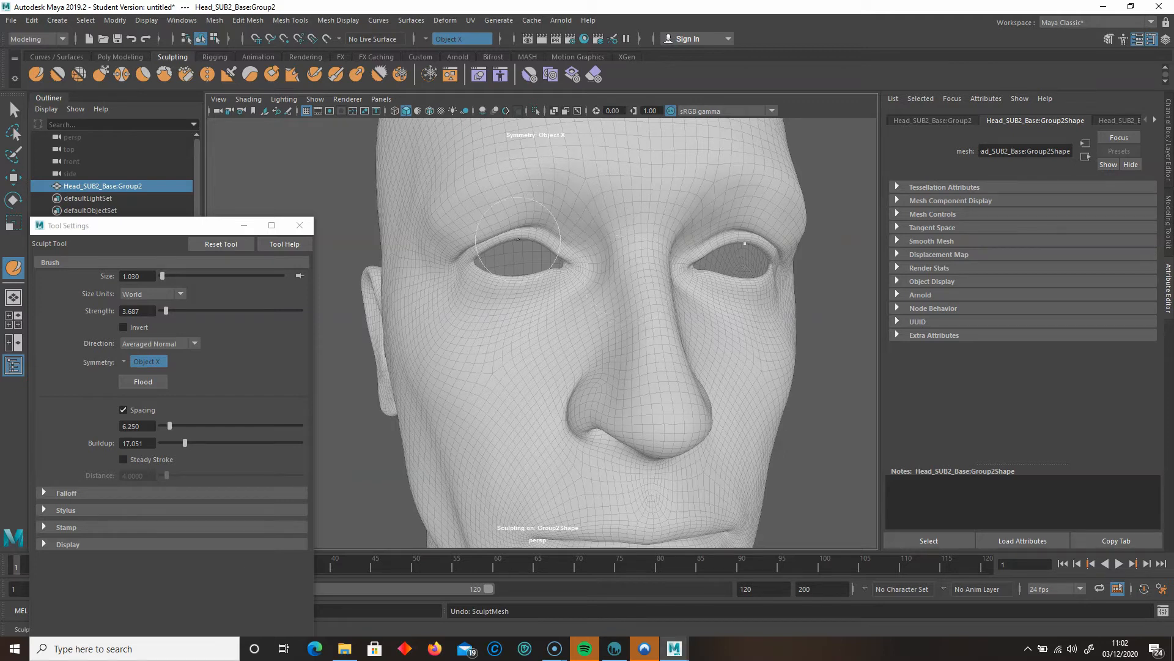
Try the Smooth and Relax brushes over the nose and brow, and activate the Grab Tool.
click(57, 75)
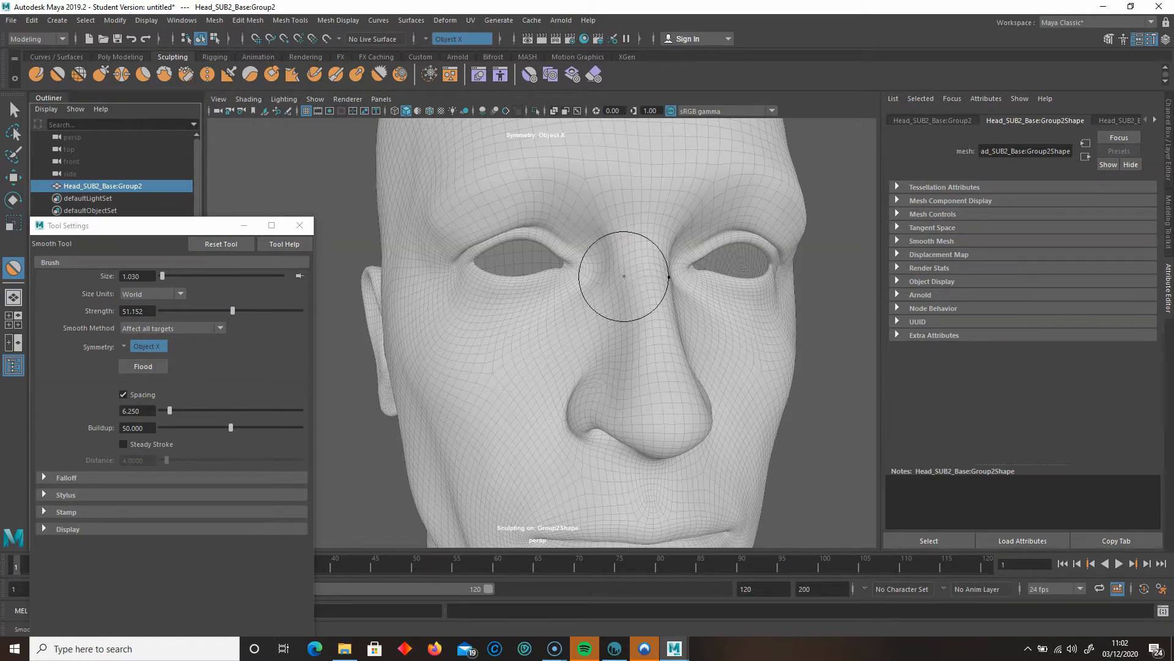
click(79, 75)
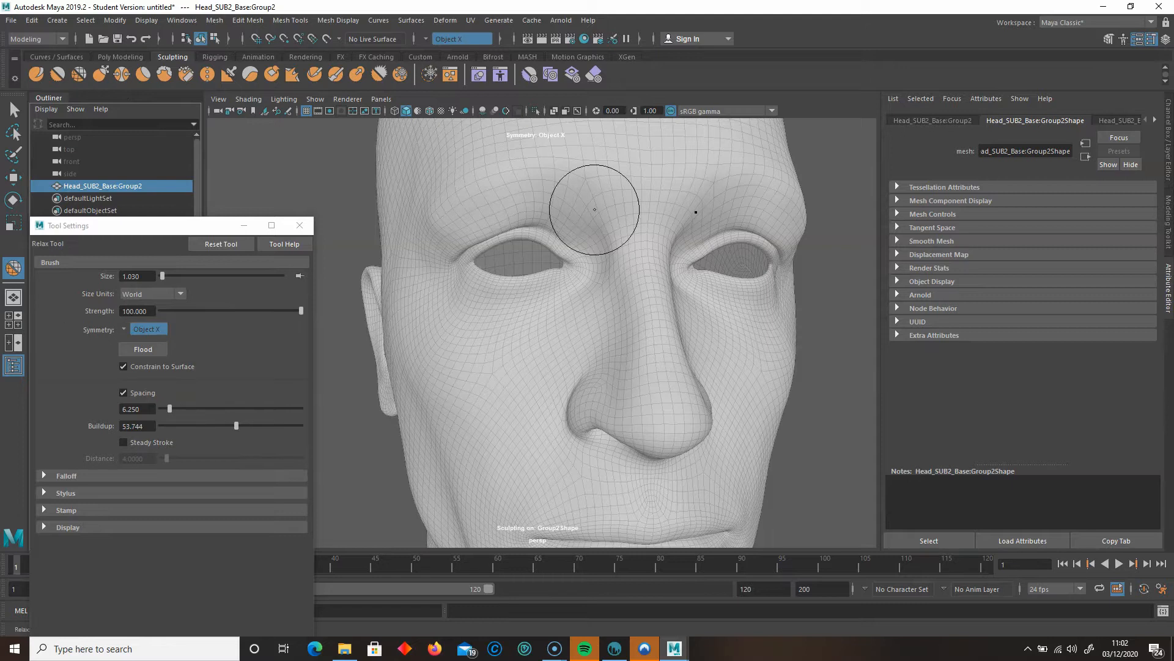
click(101, 75)
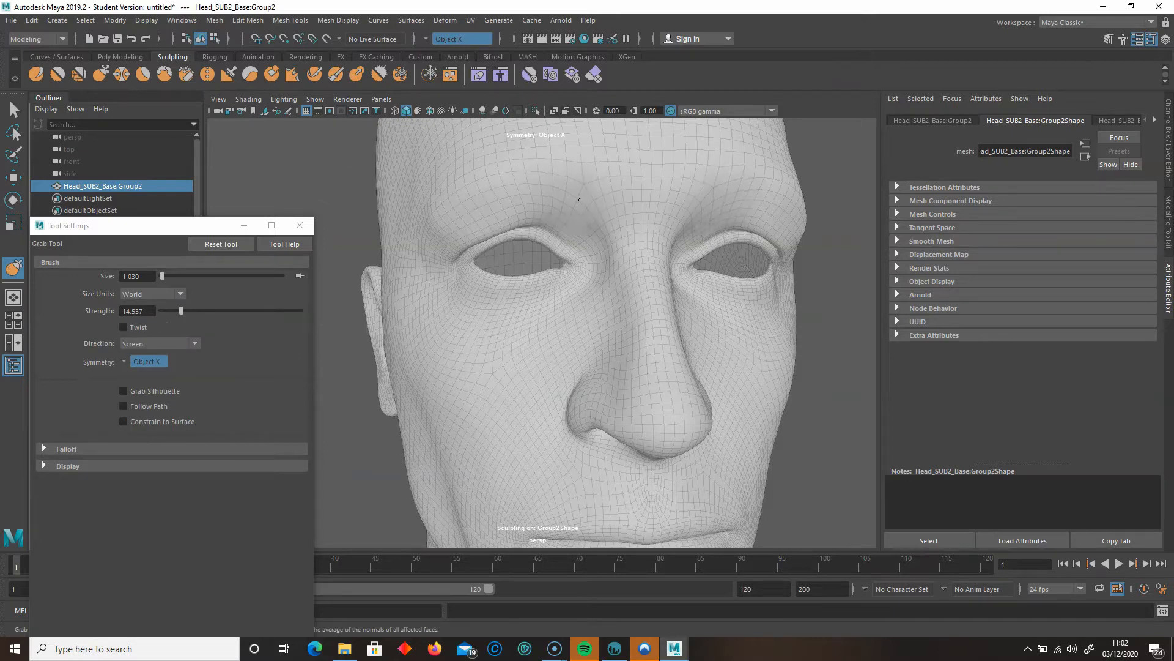
Try the Grab, Pinch and Flatten brushes around the brow, eye and nose bridge, and undo the test strokes.
drag(569, 206, 618, 245)
drag(549, 289, 556, 304)
click(121, 74)
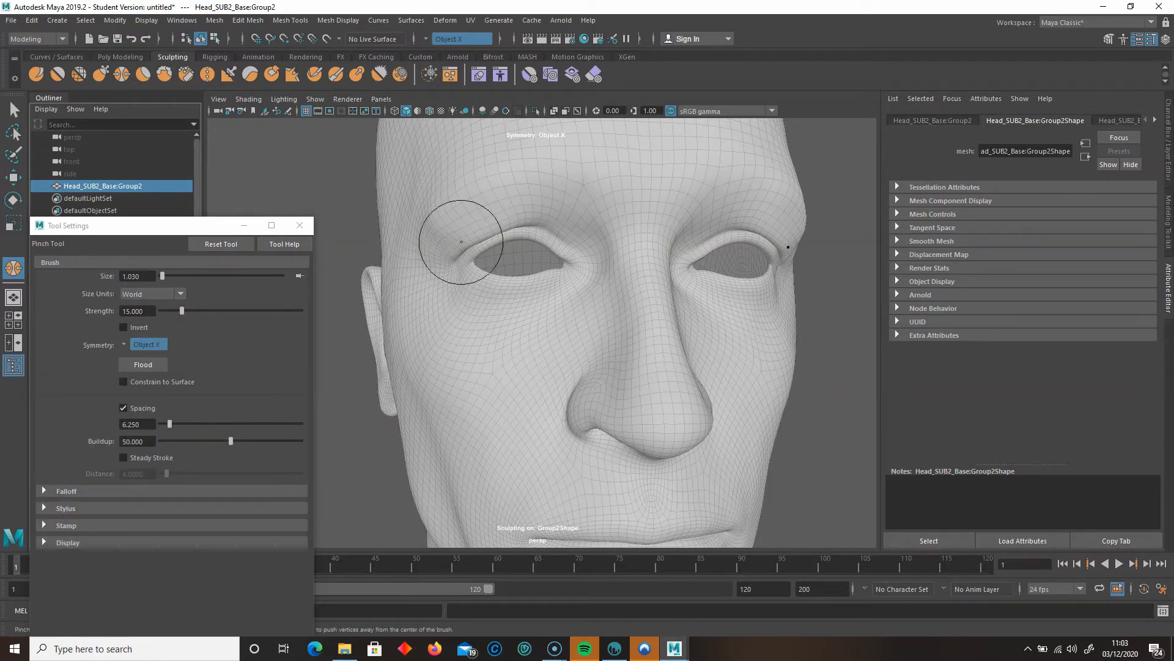
click(144, 76)
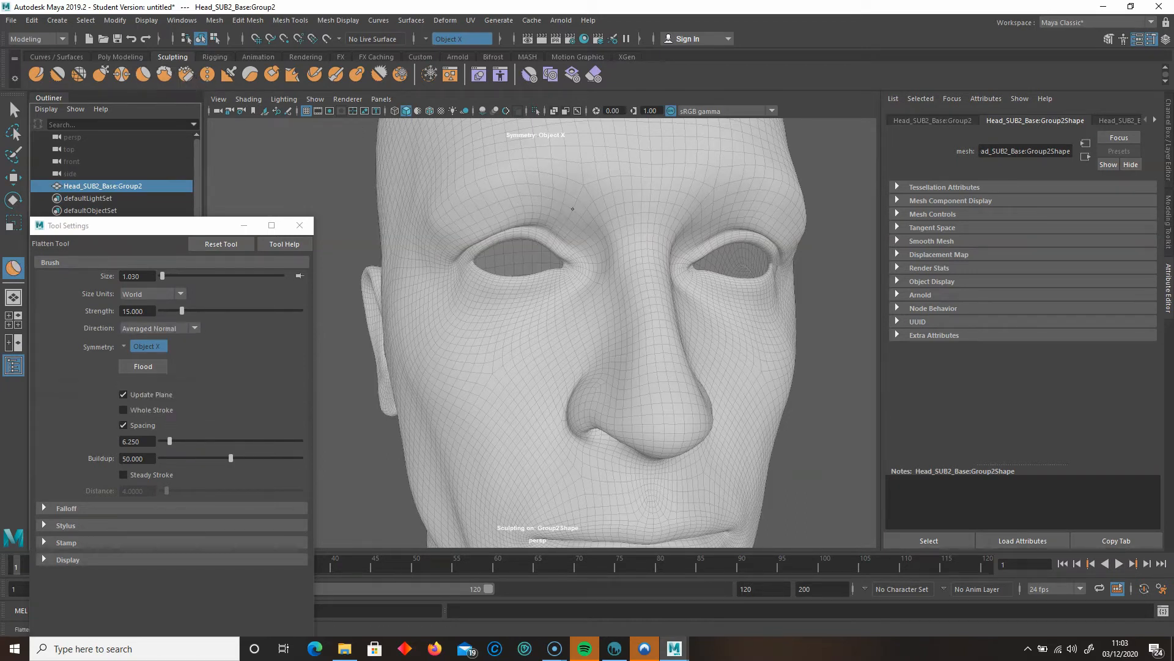
mouse_move(615, 244)
mouse_down()
mouse_move(602, 291)
mouse_move(631, 281)
mouse_move(634, 293)
mouse_up()
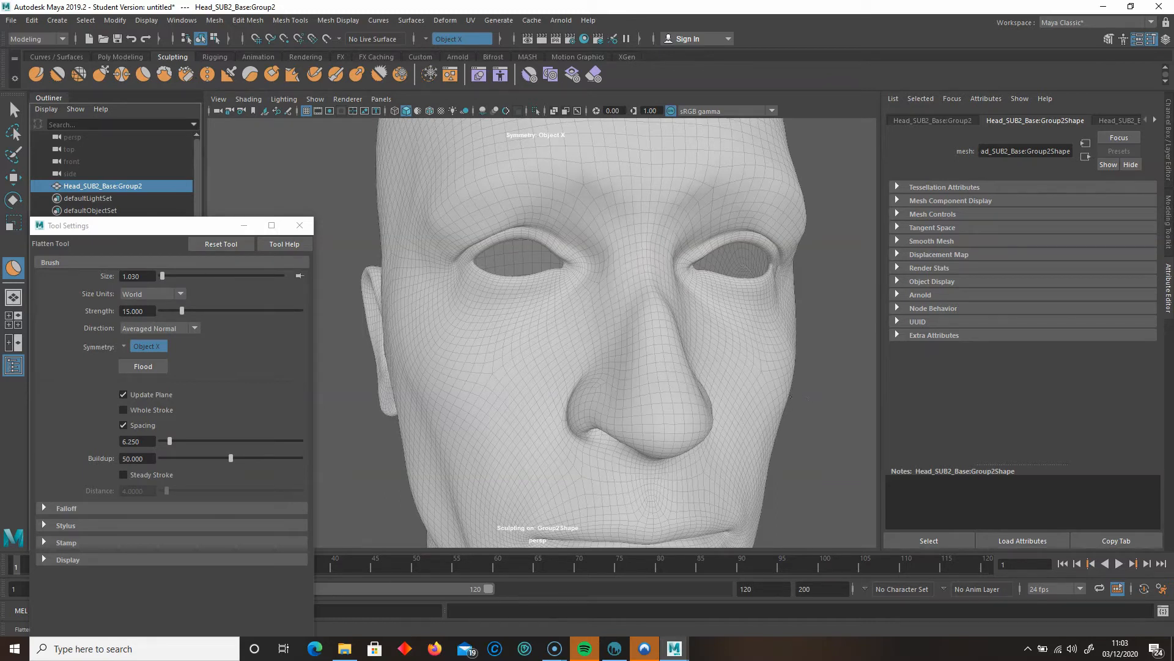
alt+drag(807, 404, 793, 402)
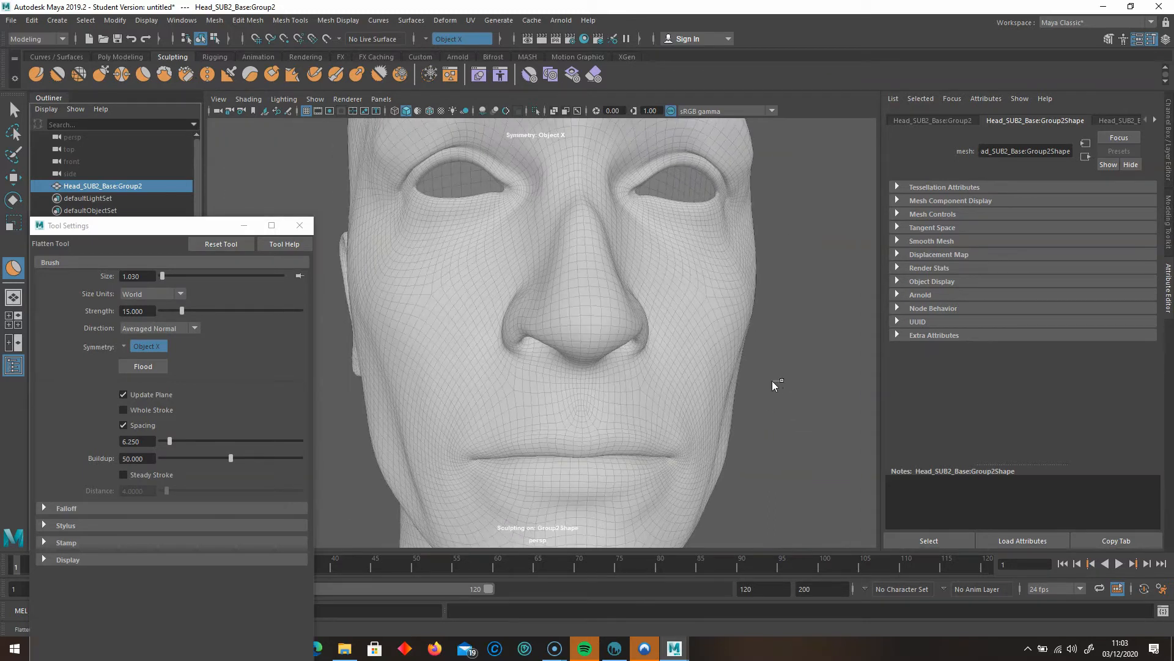
key(ctrl+z)
key(ctrl+z)
key(ctrl+z)
key(ctrl+z)
key(ctrl+z)
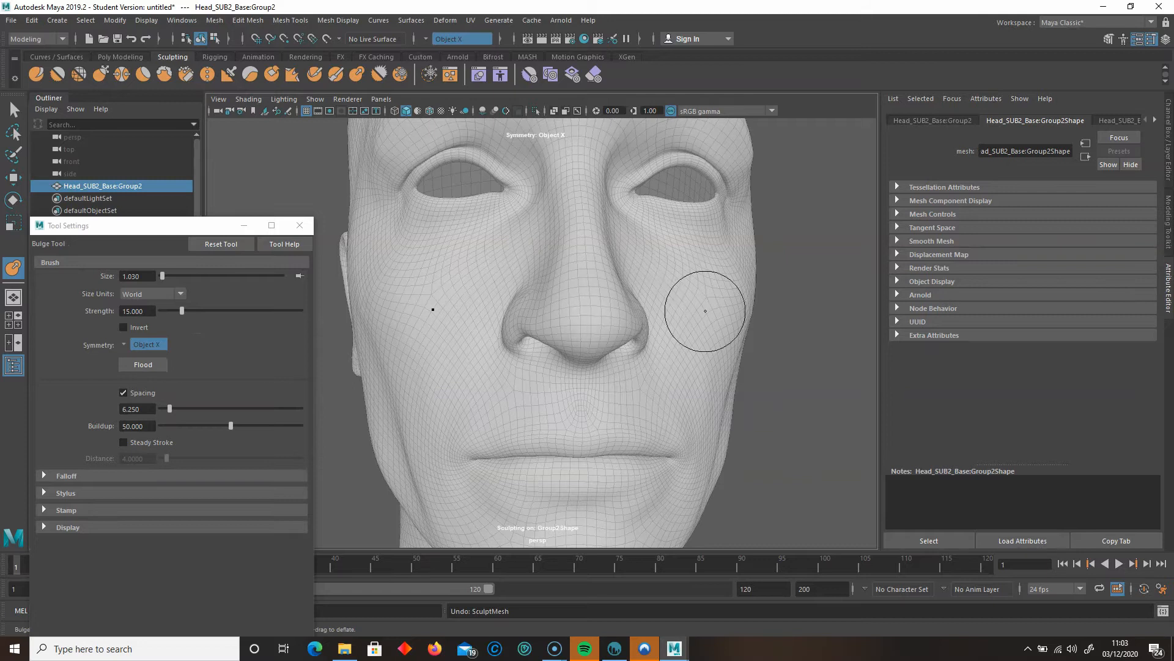
Try the Bulge Tool on the cheek beside the nose and undo the stroke.
alt+drag(800, 365, 765, 369)
click(686, 341)
key(ctrl+z)
Switch the head to edge selection with the Move Tool and try moving an edge near the inner eye corner.
alt+middle_drag(786, 264, 795, 346)
alt+right_drag(794, 346, 810, 334)
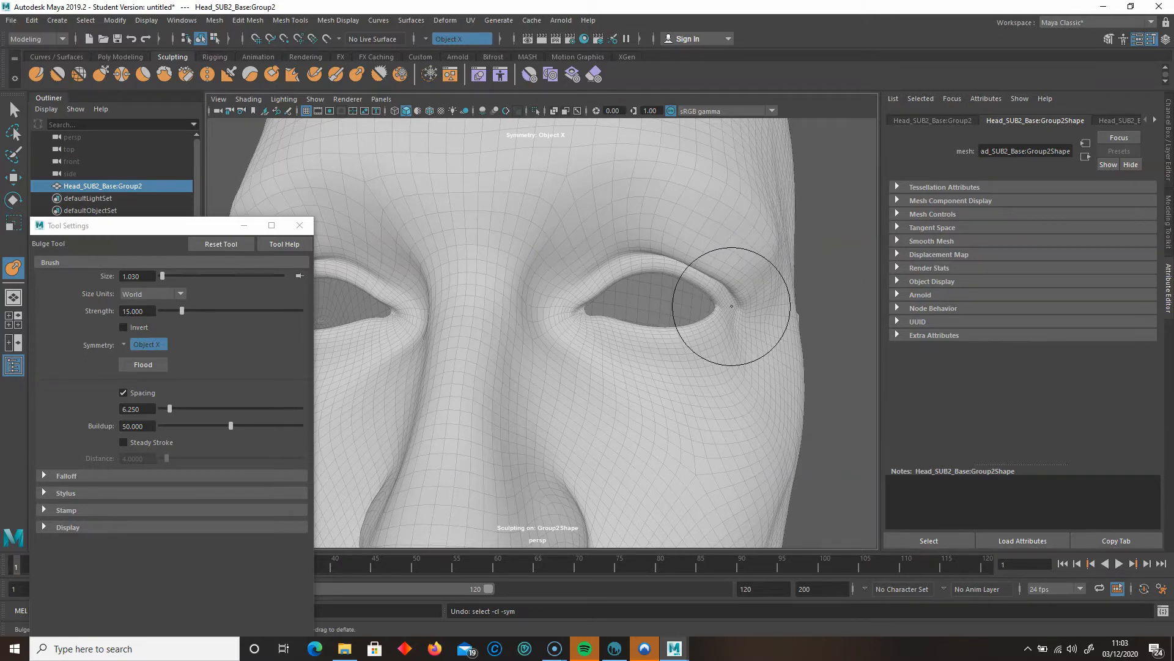
key(w)
right_drag(642, 300, 641, 270)
scroll(644, 318, up, 6)
alt+drag(705, 337, 608, 330)
scroll(722, 321, up, 3)
click(416, 268)
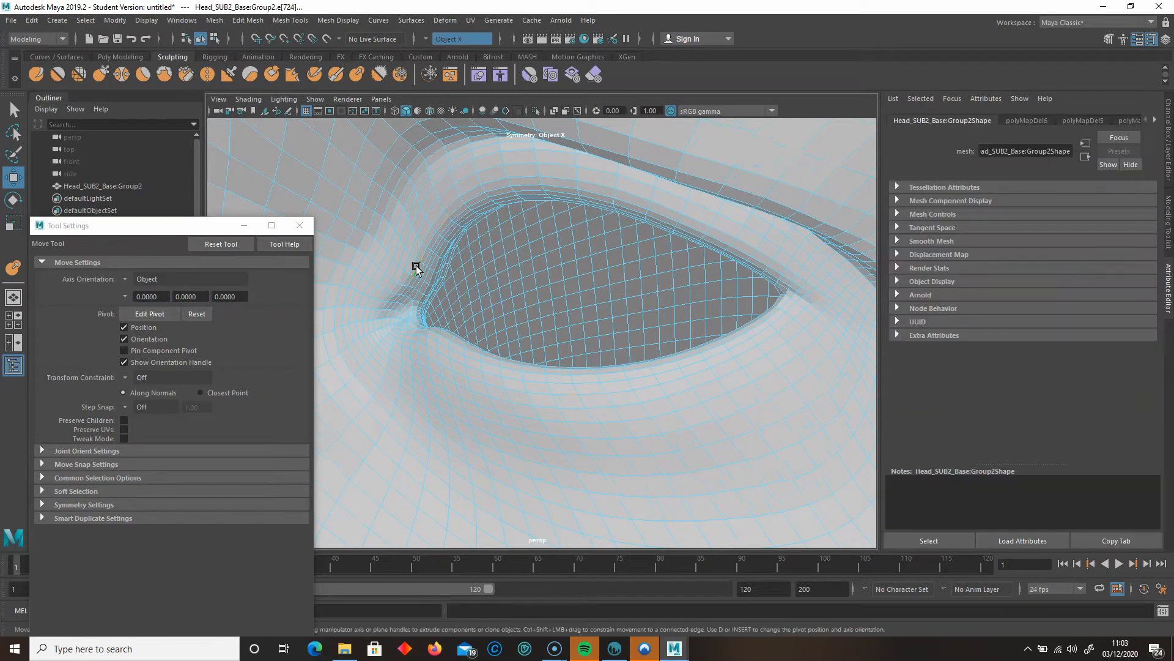
alt+drag(450, 326, 480, 335)
scroll(479, 335, down, 6)
alt+drag(406, 341, 575, 242)
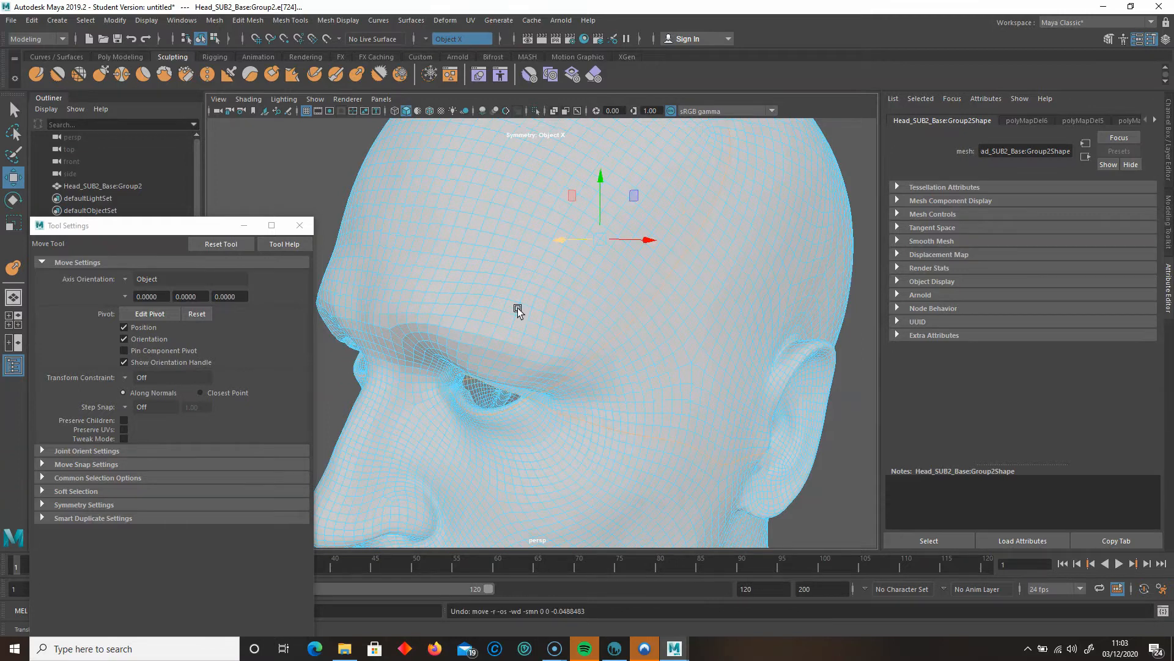
Switch to vertex selection, turn on Soft Select, and shift the lower eyelid vertices near the inner corner of the eye.
scroll(526, 324, up, 8)
right_drag(538, 300, 495, 289)
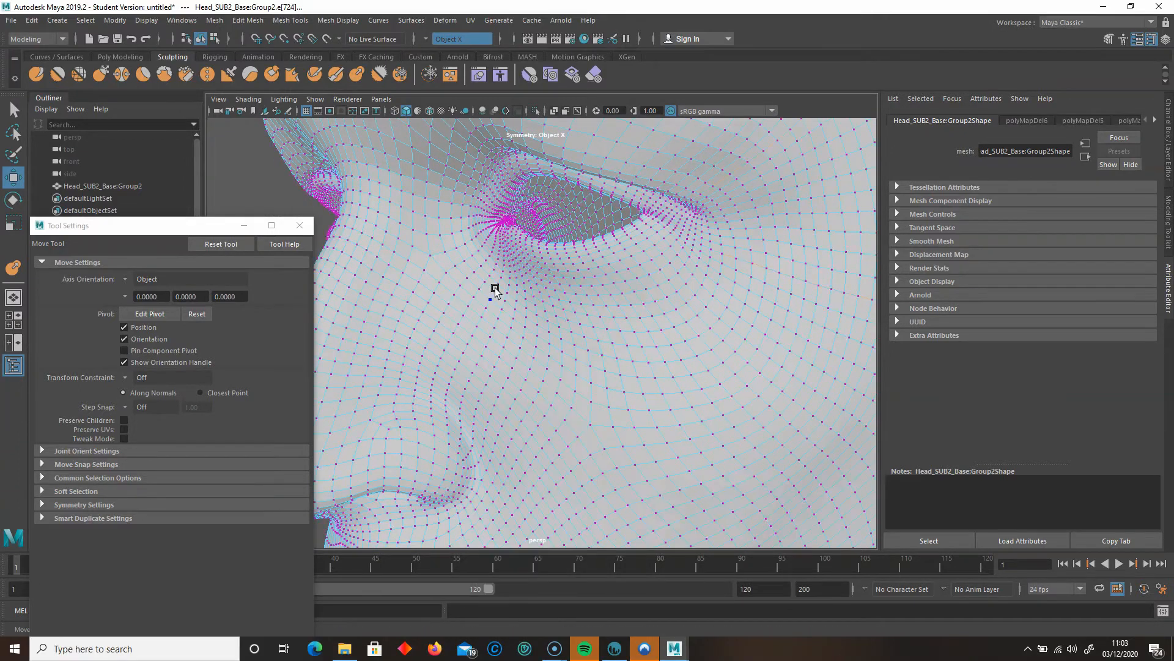
scroll(577, 283, up, 5)
scroll(561, 314, down, 3)
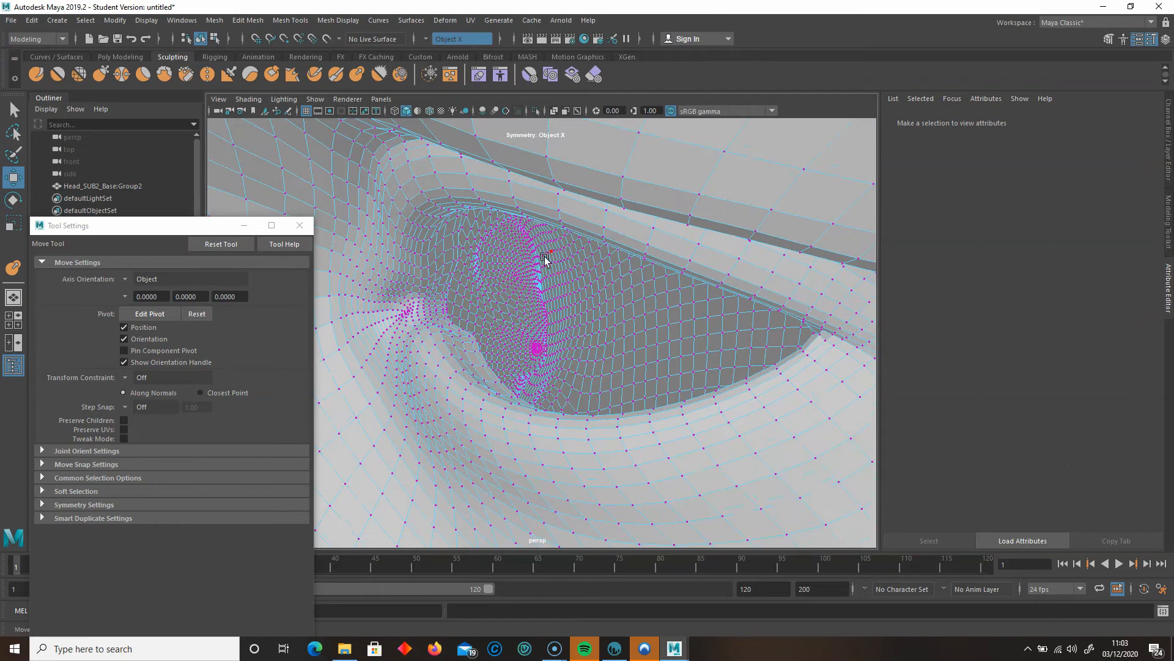
click(477, 403)
key(b)
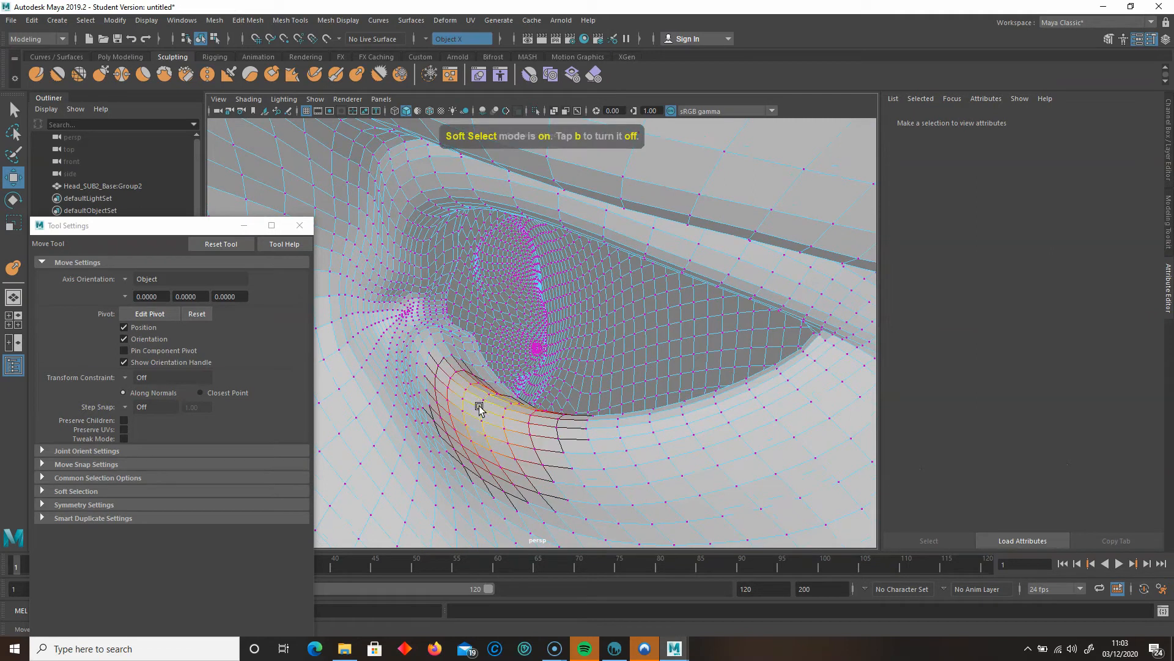
click(479, 408)
mouse_move(460, 416)
mouse_down()
mouse_move(428, 420)
mouse_move(482, 409)
mouse_move(450, 421)
mouse_up()
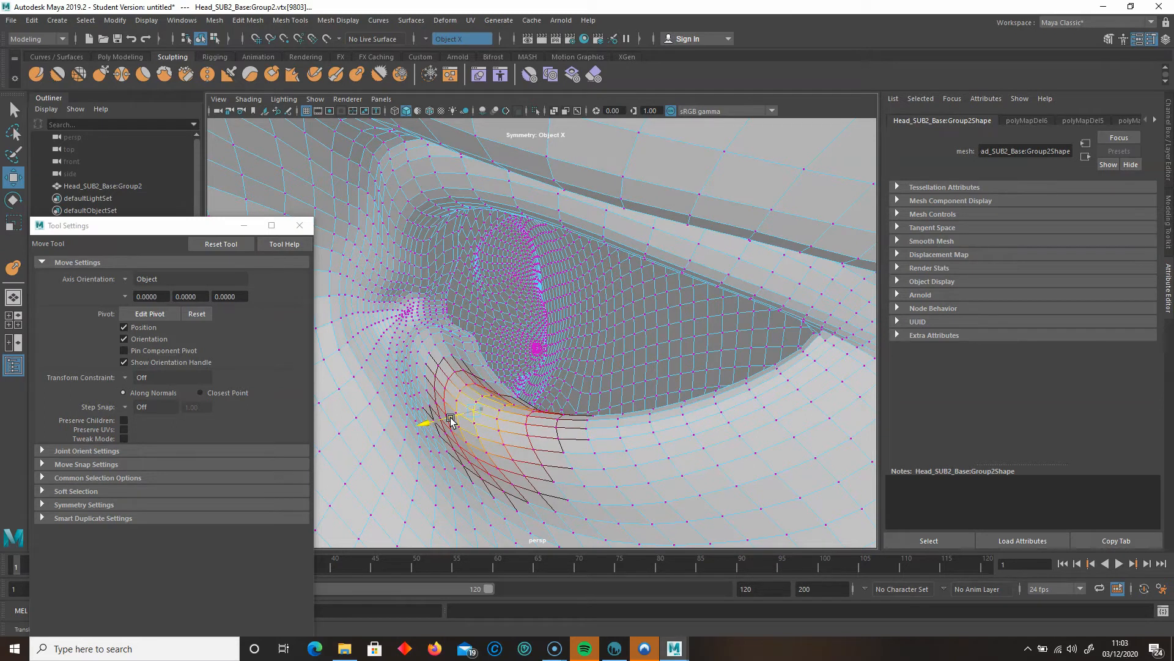
Try further soft-selected vertex moves around the inner eye corner and undo them.
click(390, 371)
drag(390, 372, 393, 374)
mouse_move(473, 387)
alt+mouse_down()
mouse_move(626, 377)
mouse_move(336, 372)
mouse_move(487, 368)
alt+mouse_up()
click(550, 306)
drag(570, 307, 516, 313)
key(ctrl+z)
key(ctrl+z)
key(ctrl+z)
Return the head to object mode with the whole mesh selected and face it from the front.
alt+right_drag(561, 327, 459, 309)
alt+middle_drag(459, 309, 583, 322)
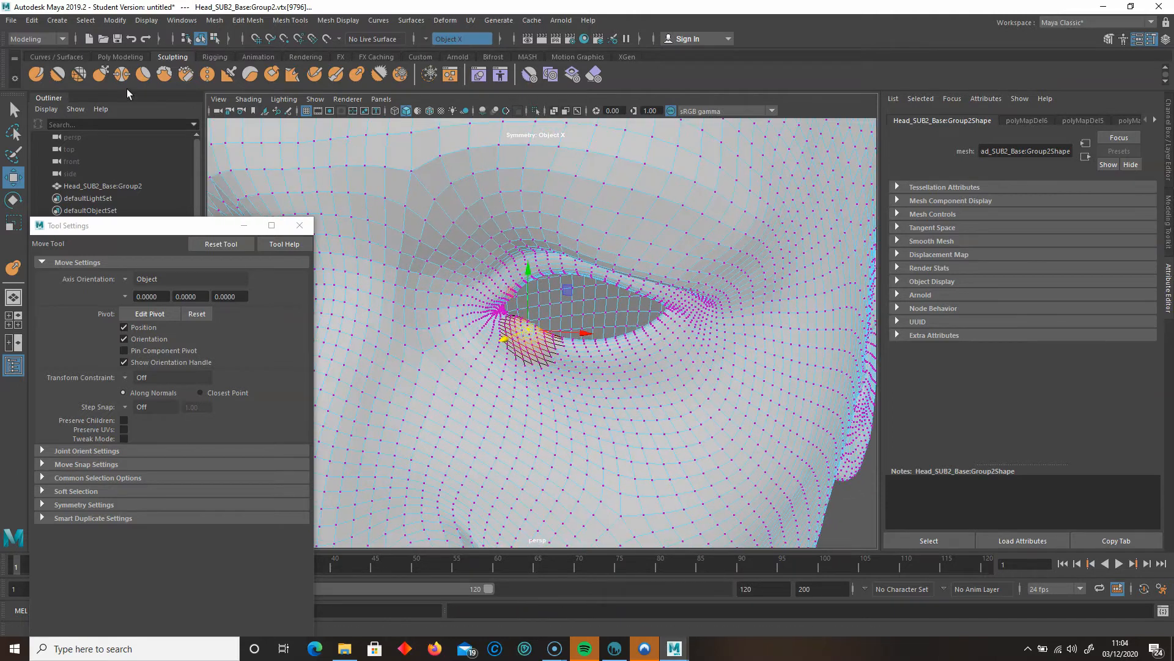
alt+right_drag(559, 306, 485, 283)
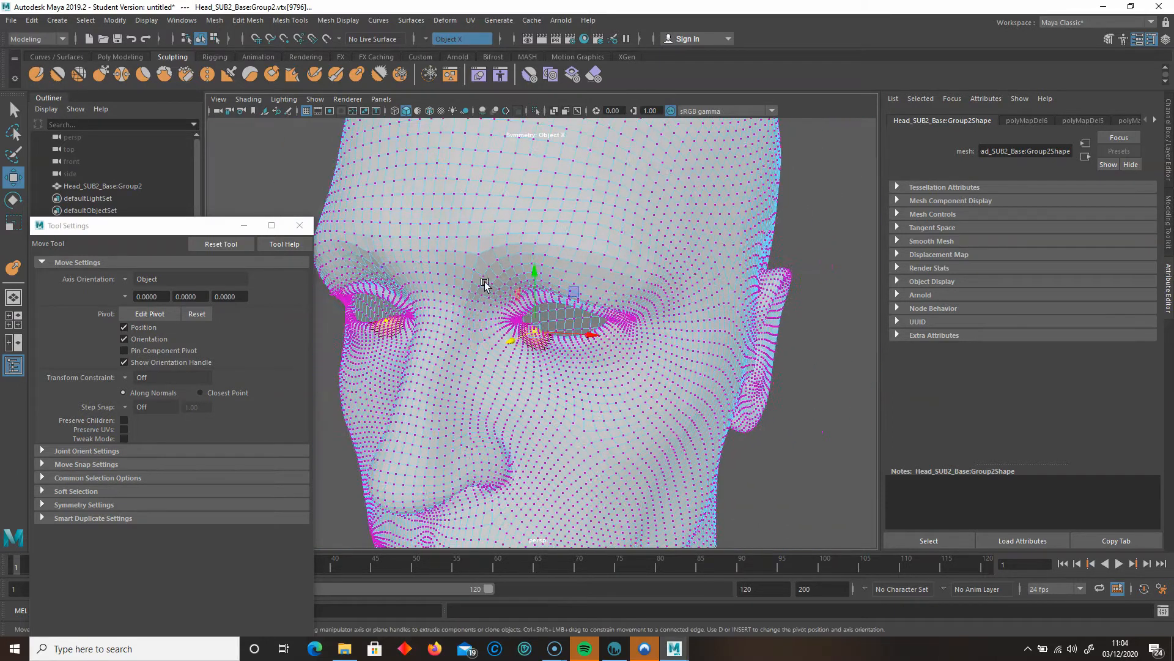
alt+middle_drag(485, 283, 514, 296)
right_click(598, 272)
click(649, 256)
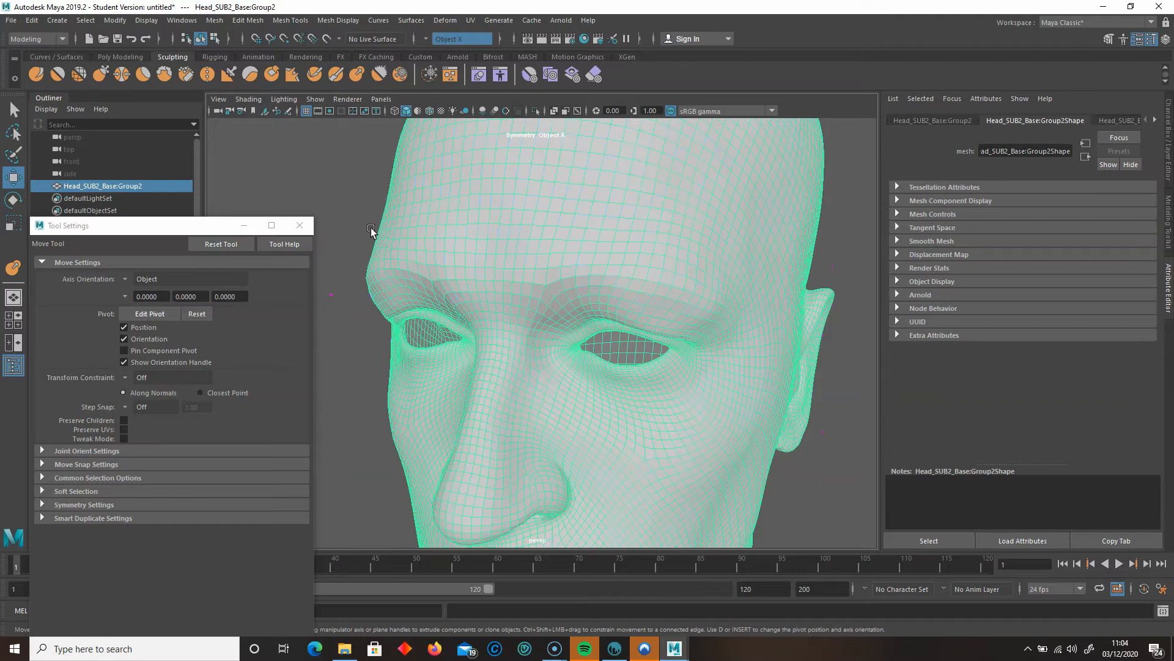
alt+drag(517, 249, 424, 294)
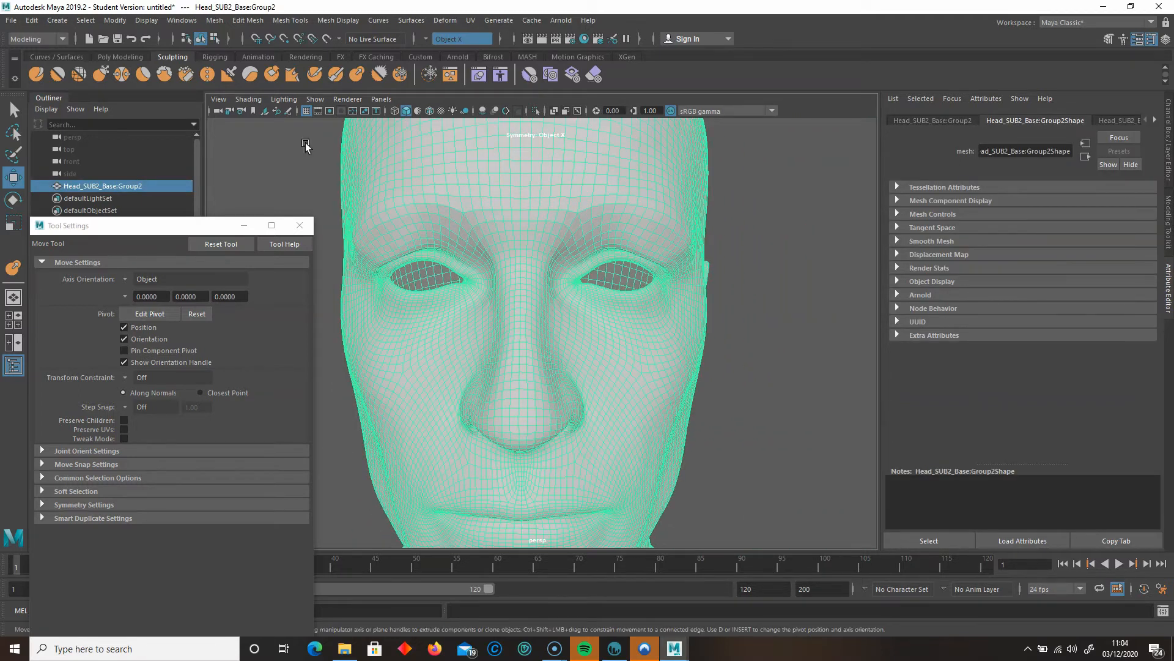
Open the mesh Cleanup options, review the tessellation and geometry-removal settings, and close them without applying.
click(216, 20)
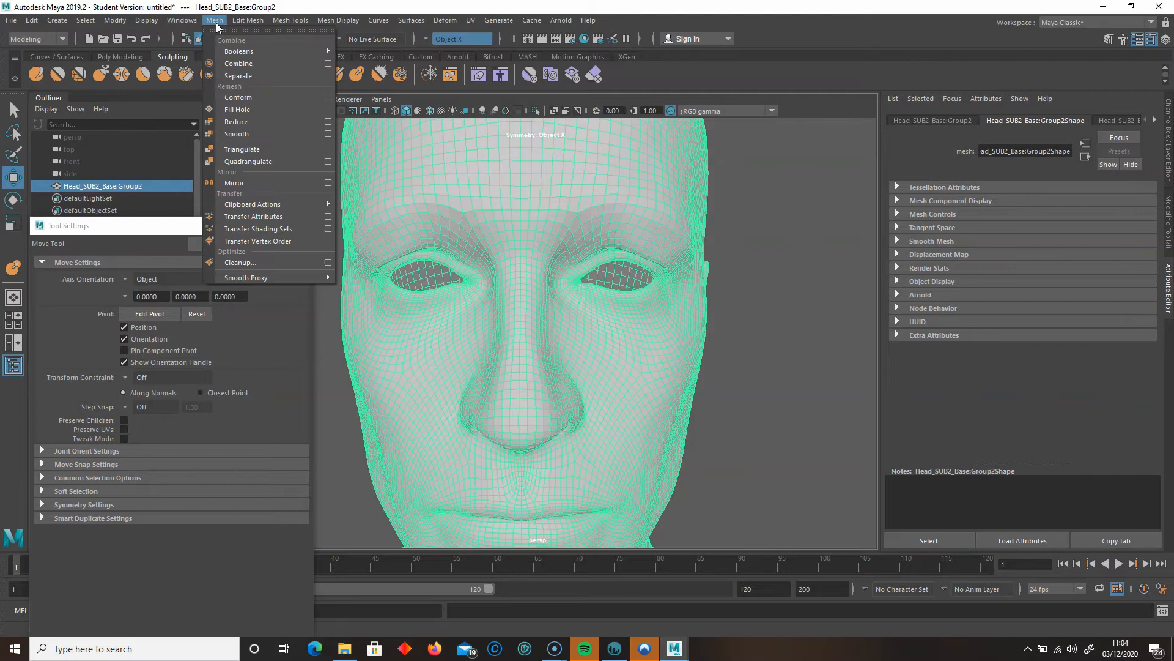
click(309, 265)
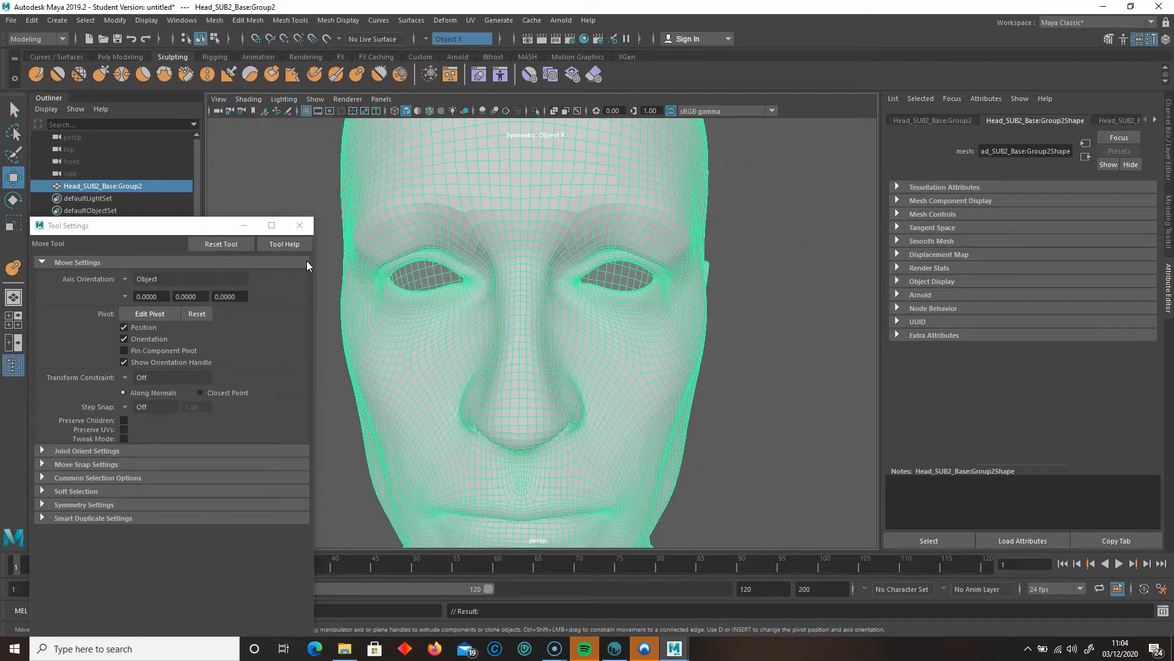
click(182, 19)
mouse_move(216, 20)
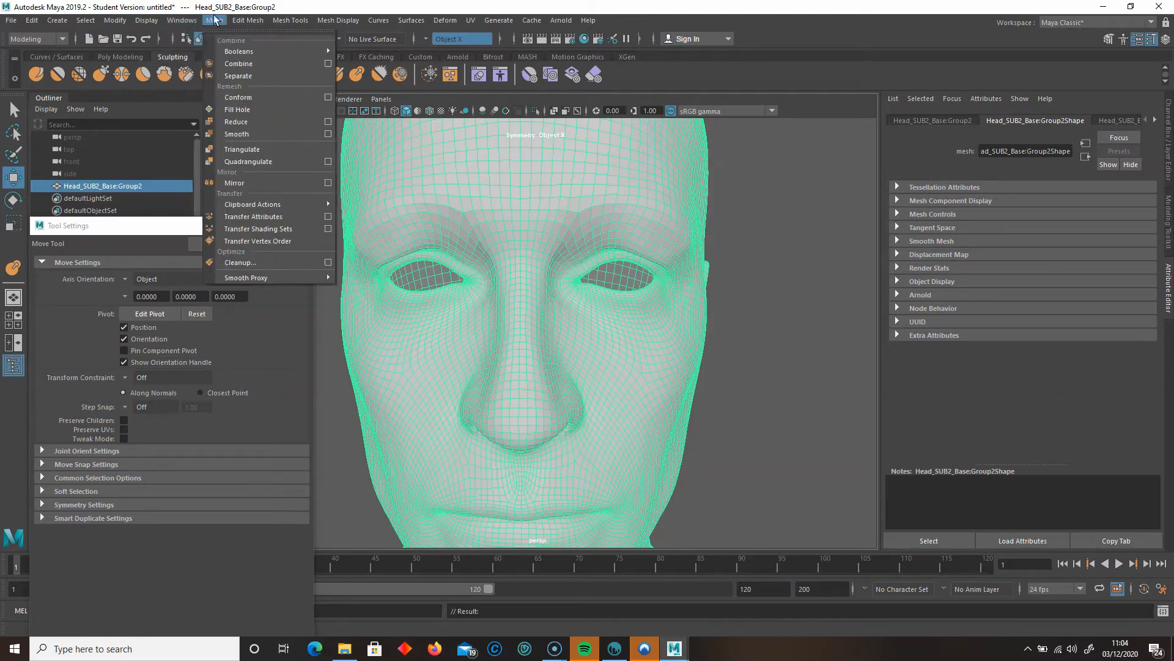
click(328, 262)
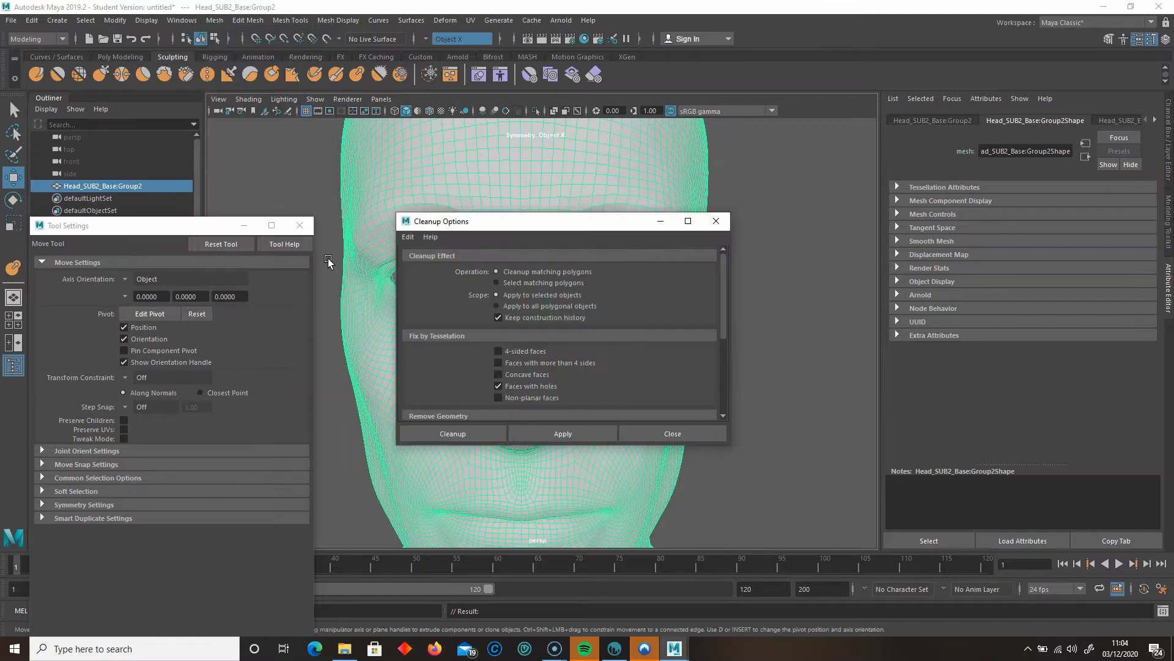
drag(721, 299, 728, 336)
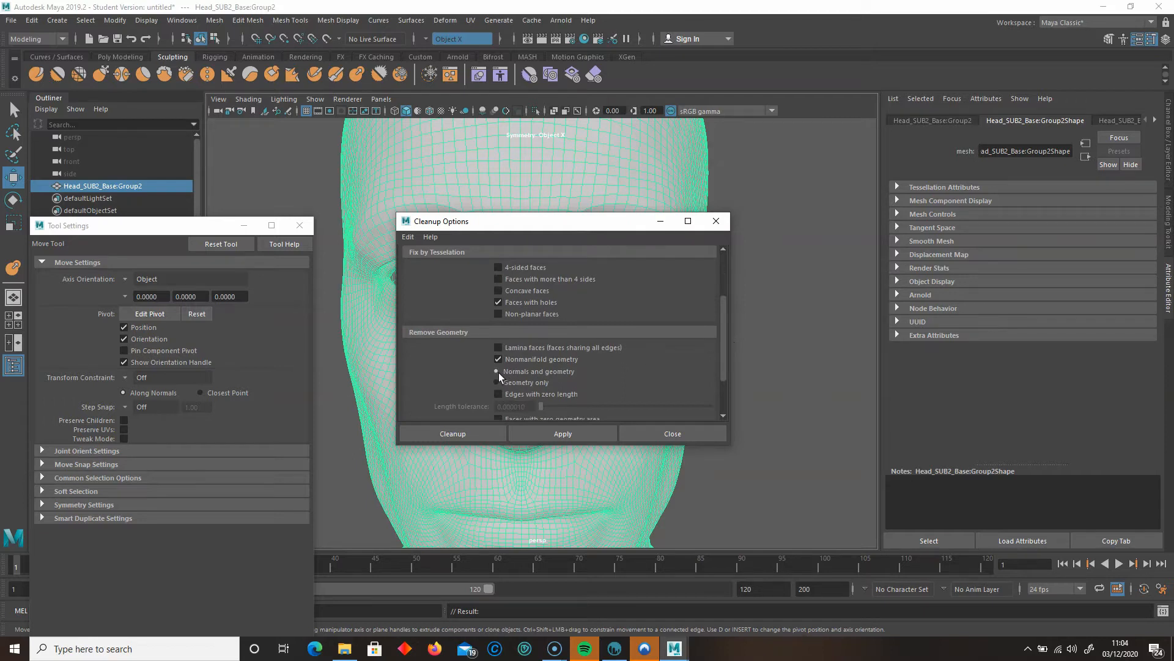
scroll(732, 315, up, 2)
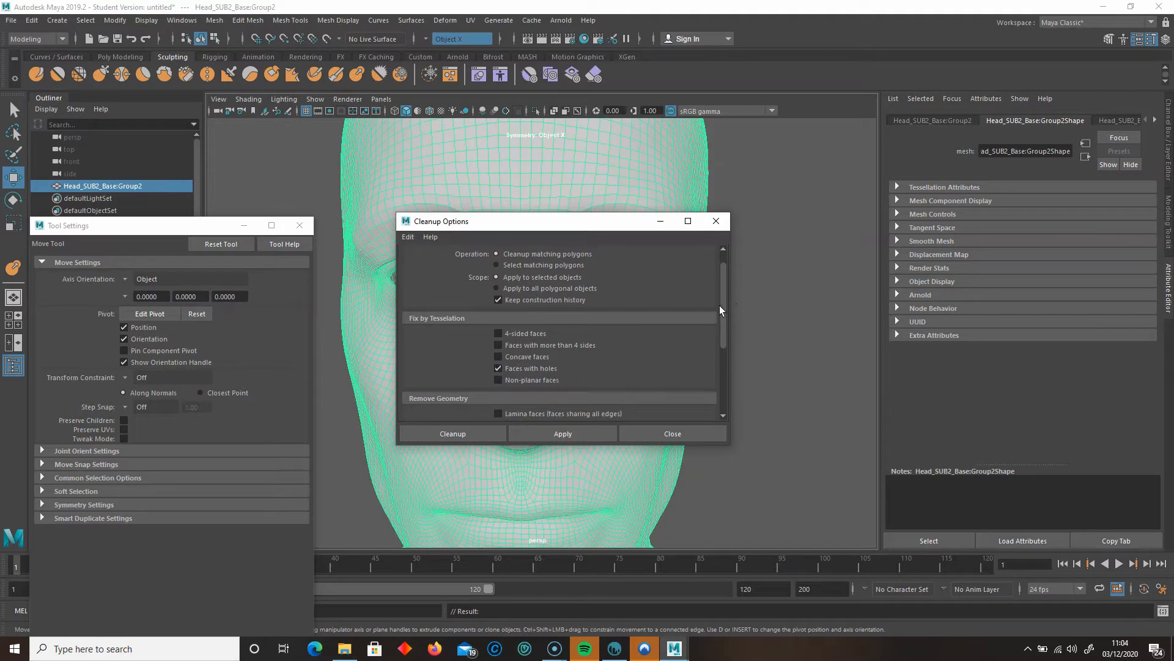
drag(724, 303, 724, 376)
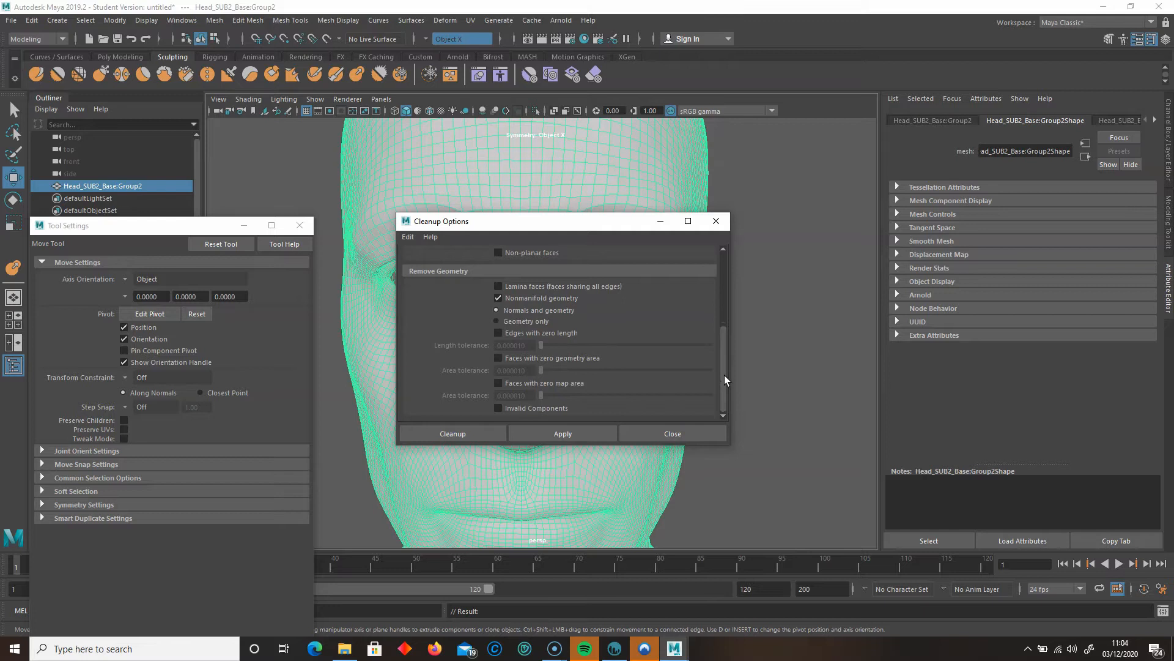
scroll(630, 340, up, 1)
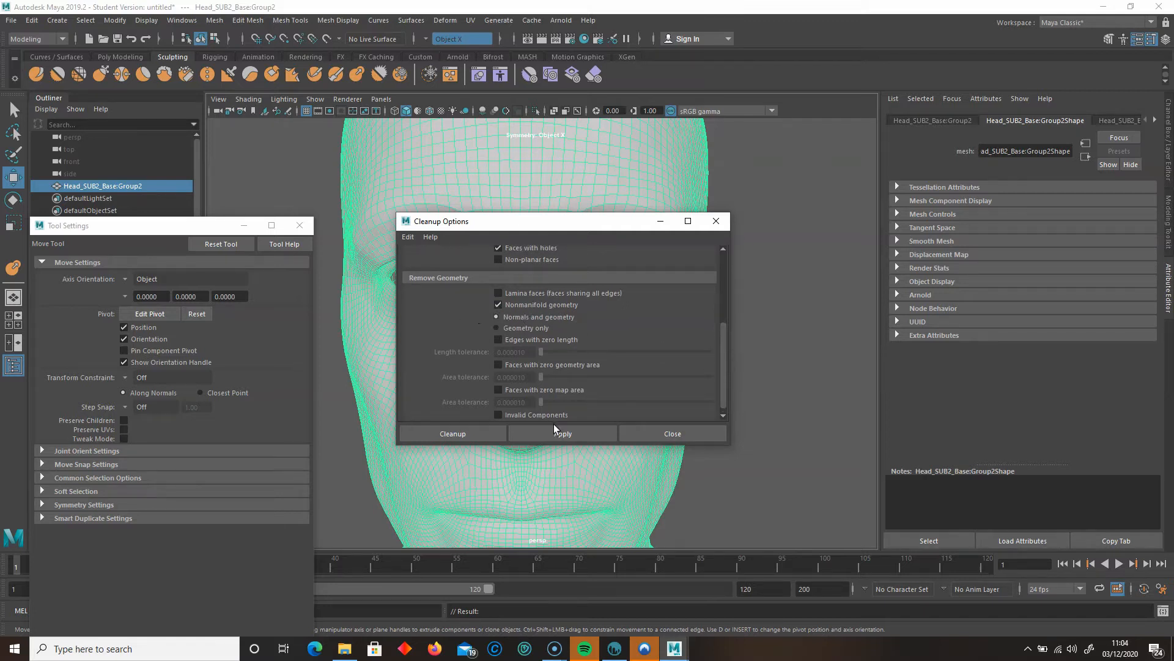
click(709, 433)
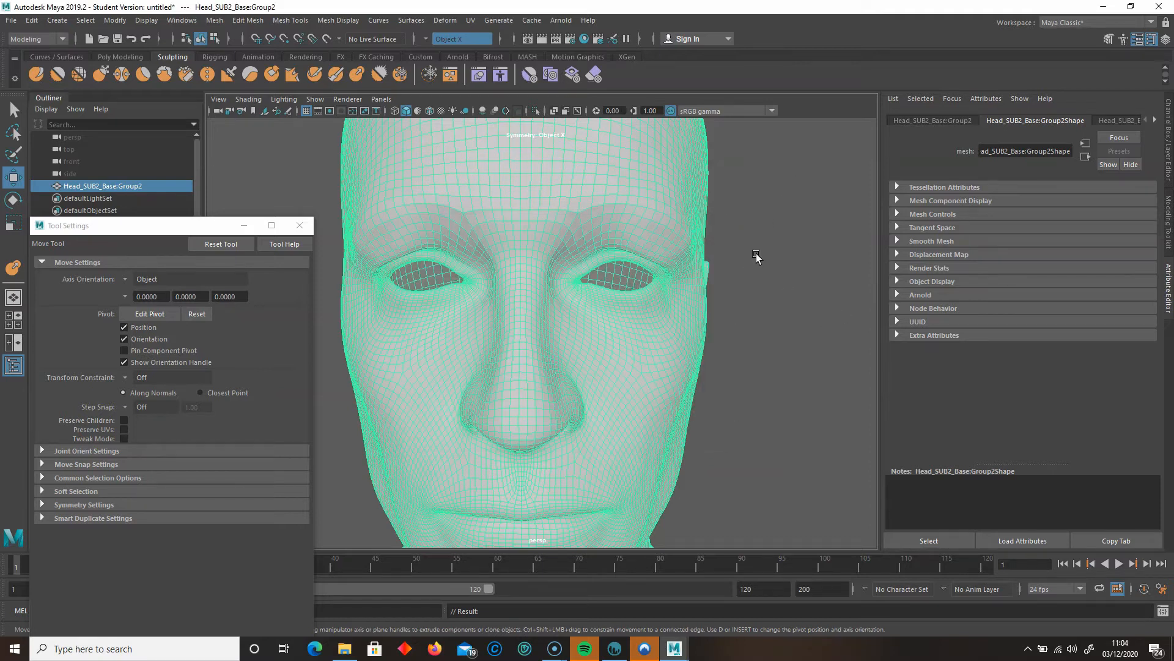
Switch to 3D-Coat, open the full-face reference photo folder in File Explorer, and examine the front-view photo (PF090) up close.
scroll(757, 281, down, 3)
scroll(757, 281, up, 3)
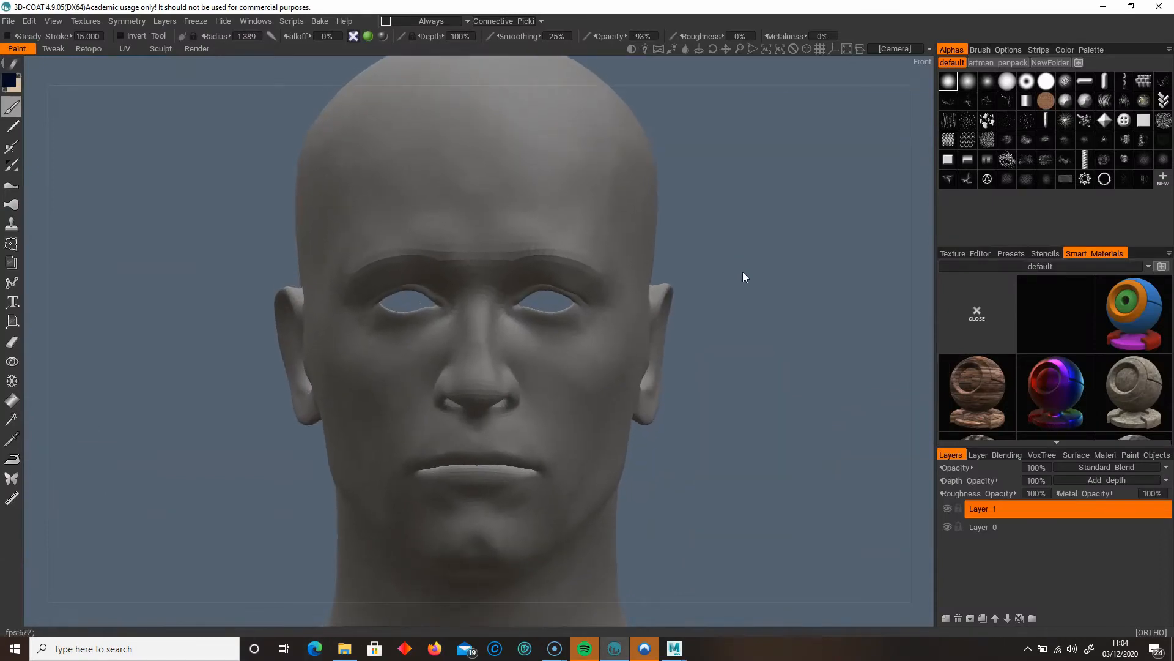
mouse_move(345, 649)
click(343, 596)
double_click(273, 292)
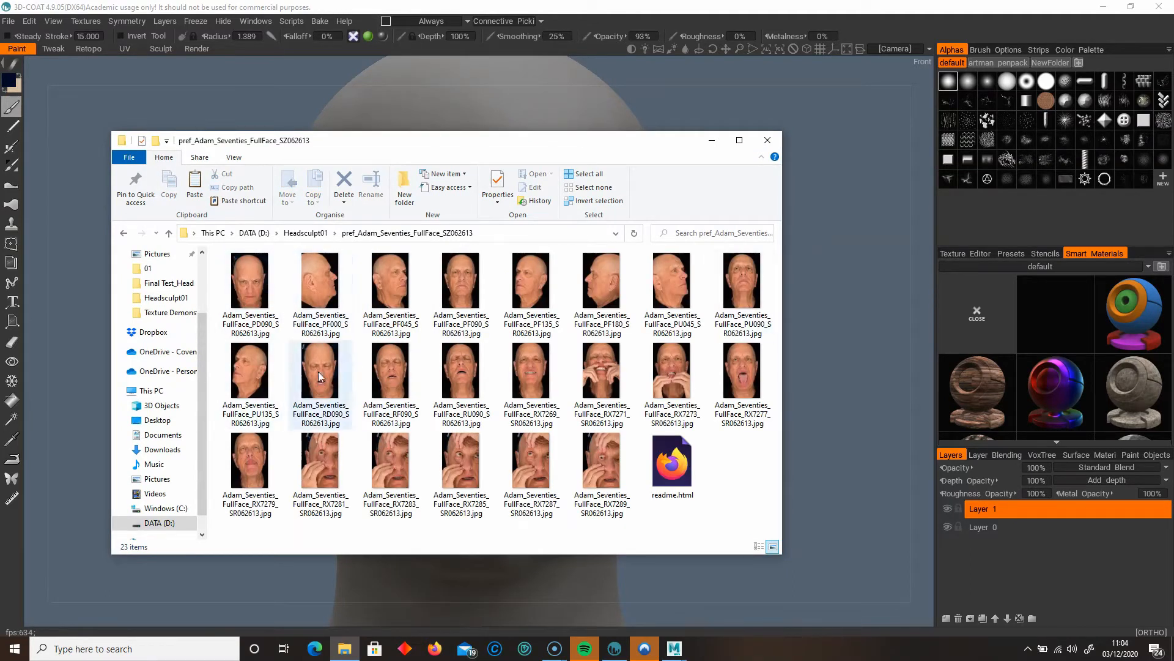
double_click(450, 278)
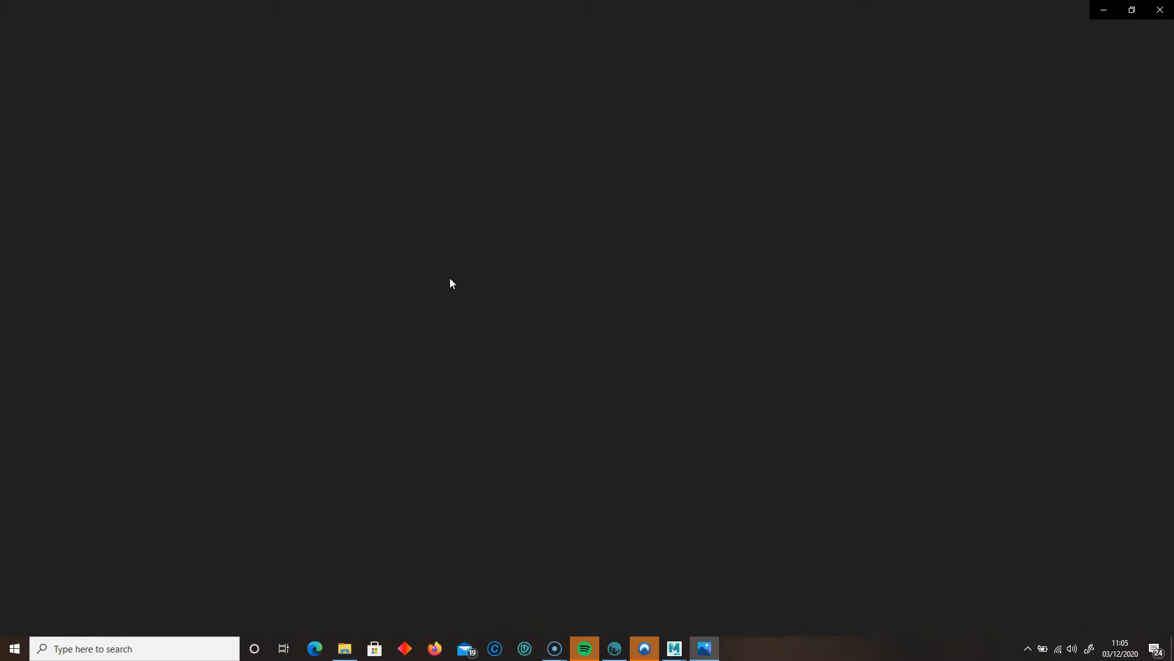
scroll(520, 291, up, 3)
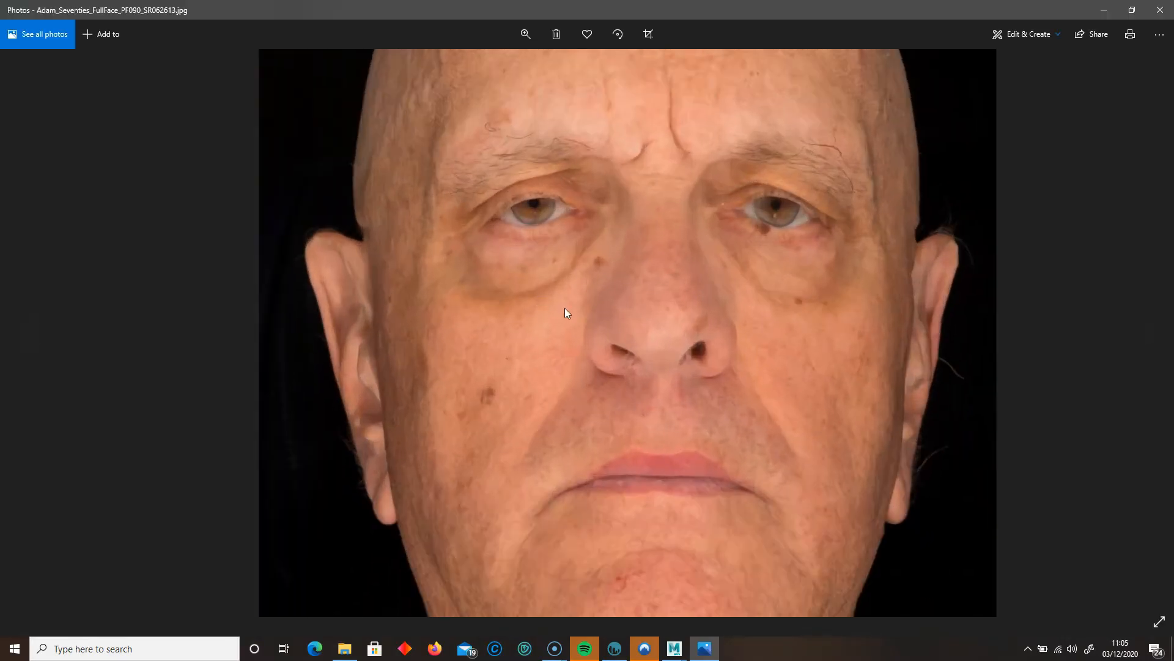
scroll(600, 312, down, 3)
click(1161, 10)
Open the side-profile reference photo (PF180), examine the skin and ear up close, and close it.
click(617, 277)
double_click(616, 277)
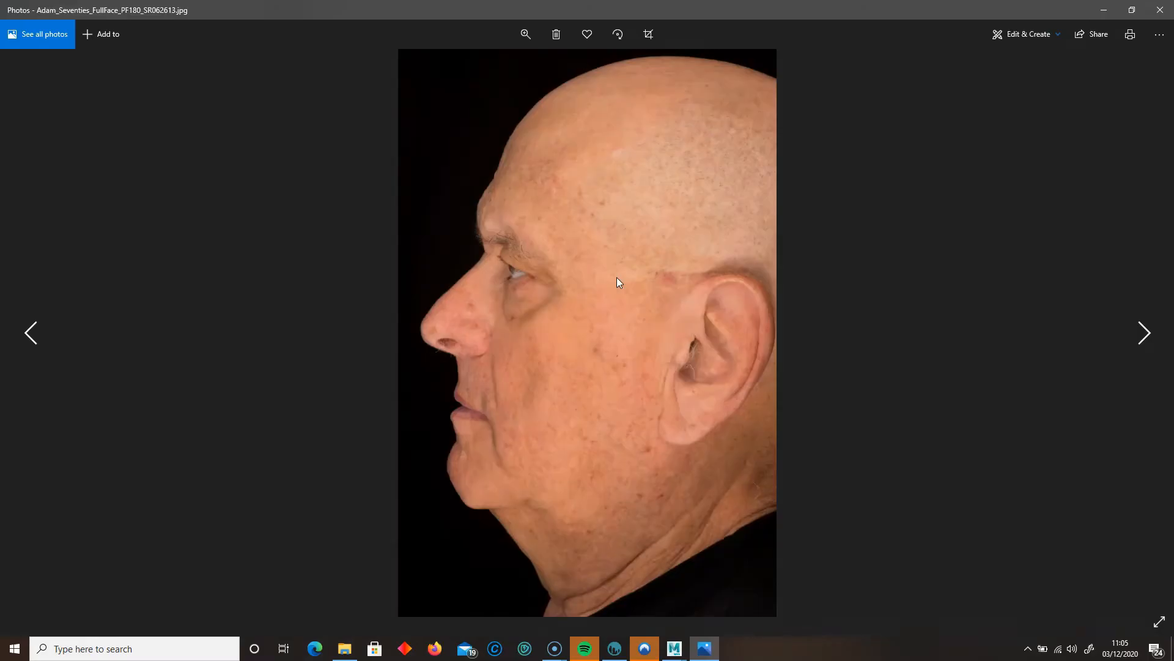
scroll(641, 374, up, 4)
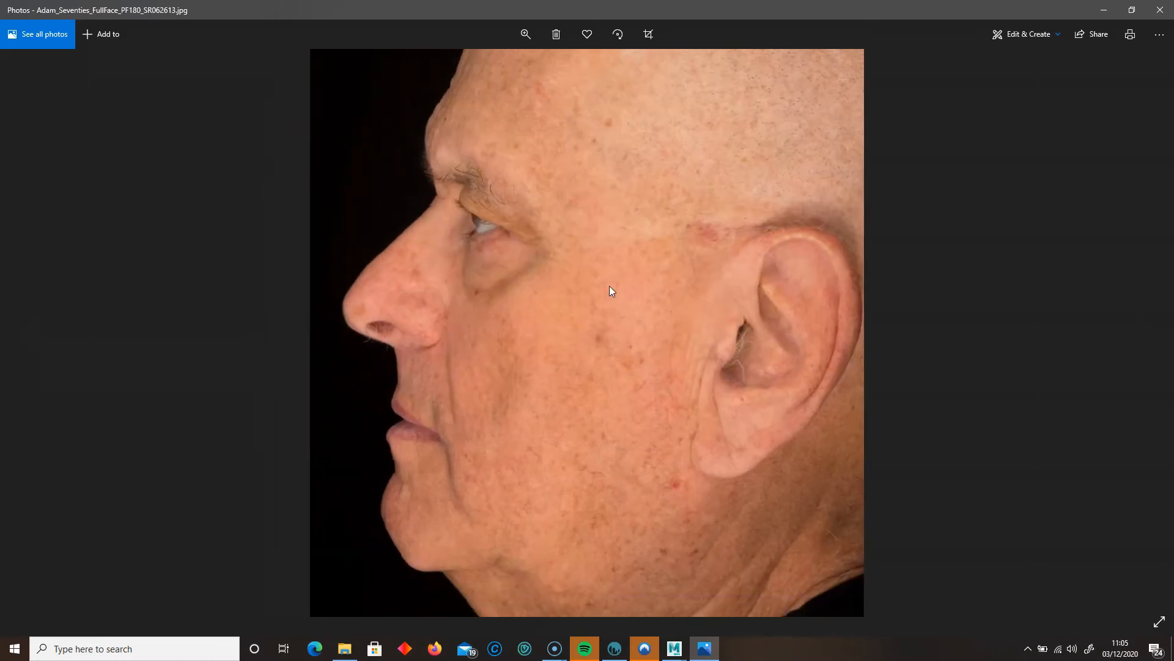
scroll(618, 309, up, 1)
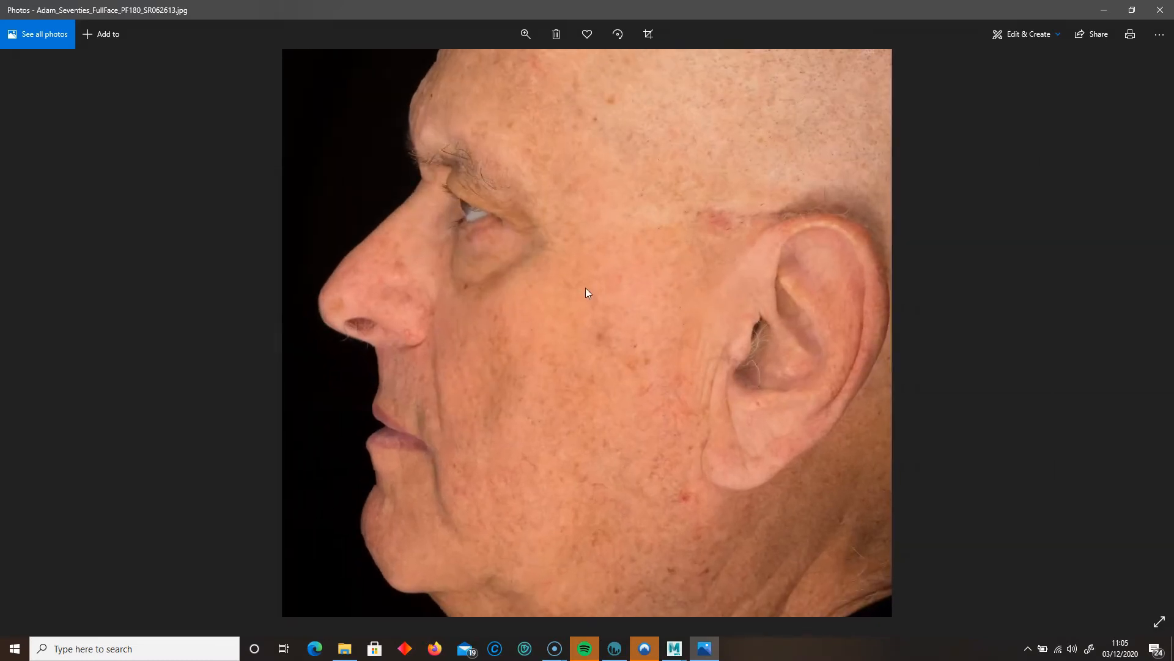
drag(586, 289, 595, 257)
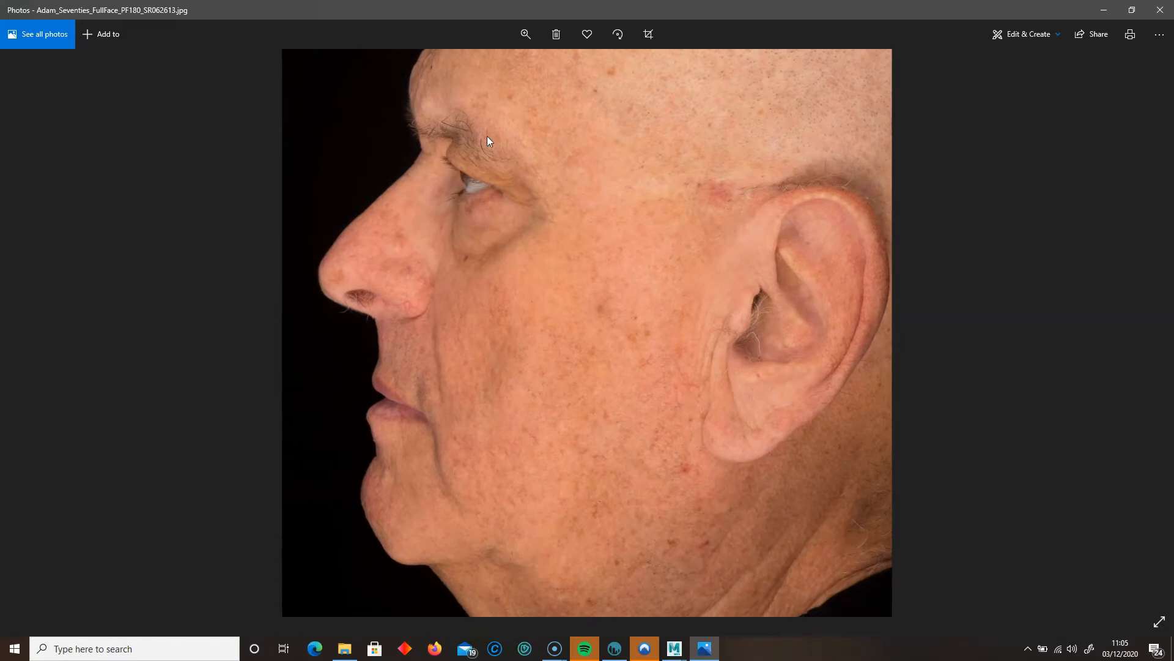
click(1162, 9)
Leave the reference photo and save a new smart material in 3D-Coat with the PF090 front-view photo from the Headsculpt01 folder as color texture.
click(862, 153)
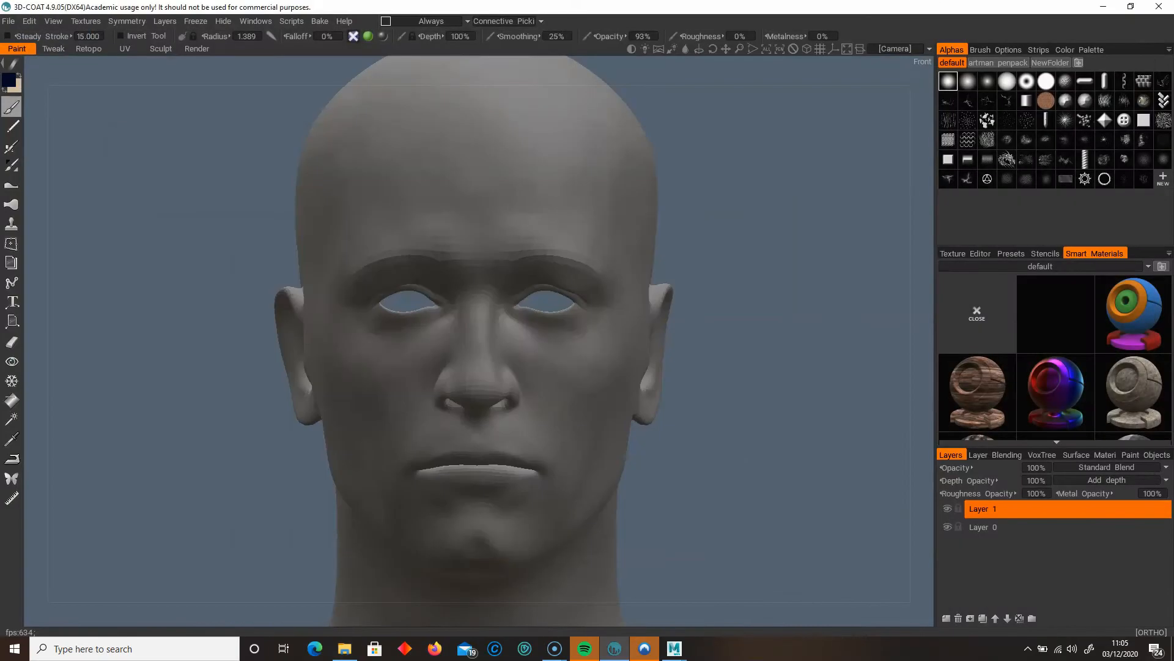
scroll(1063, 365, down, 5)
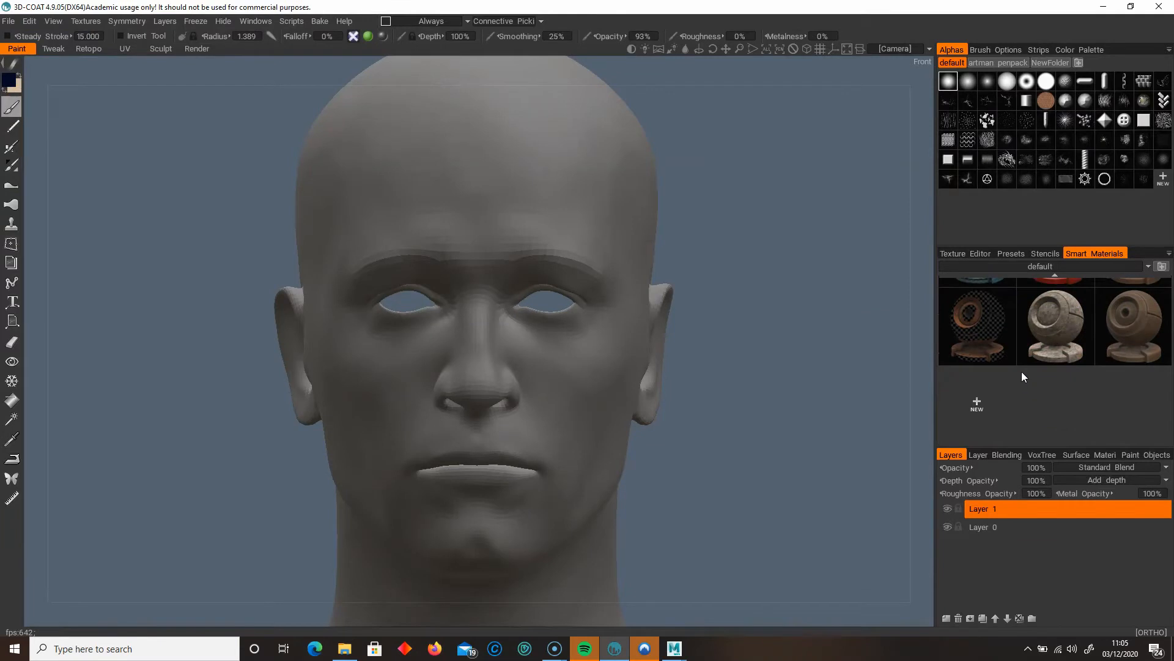
click(977, 402)
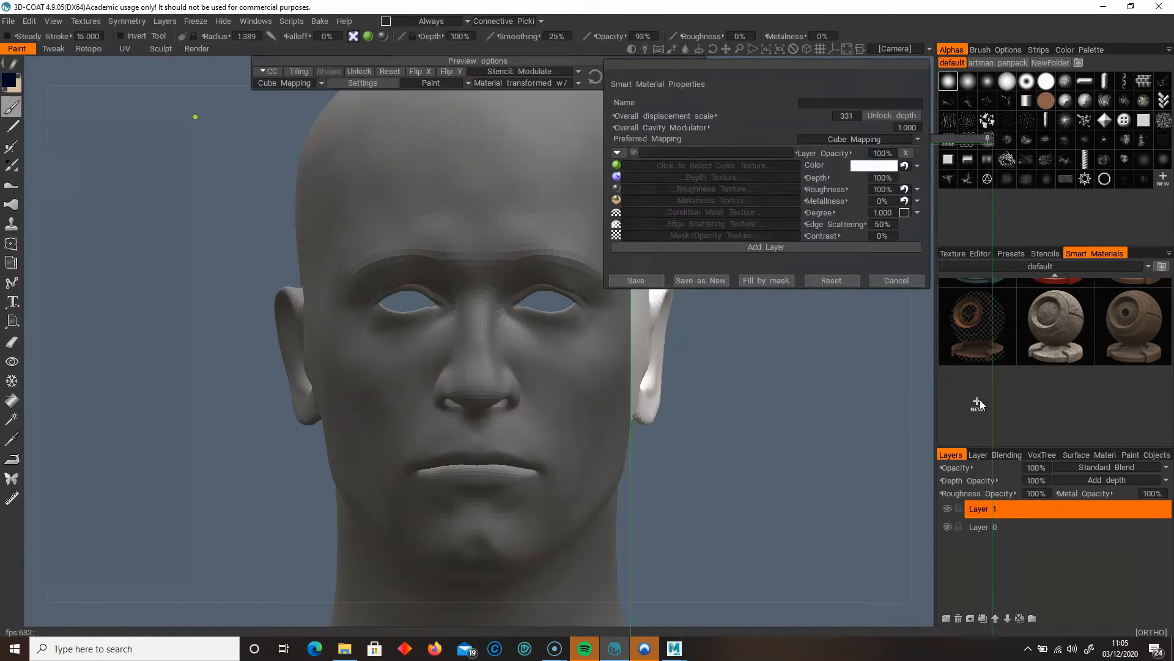
click(724, 165)
drag(326, 61, 305, 94)
click(158, 329)
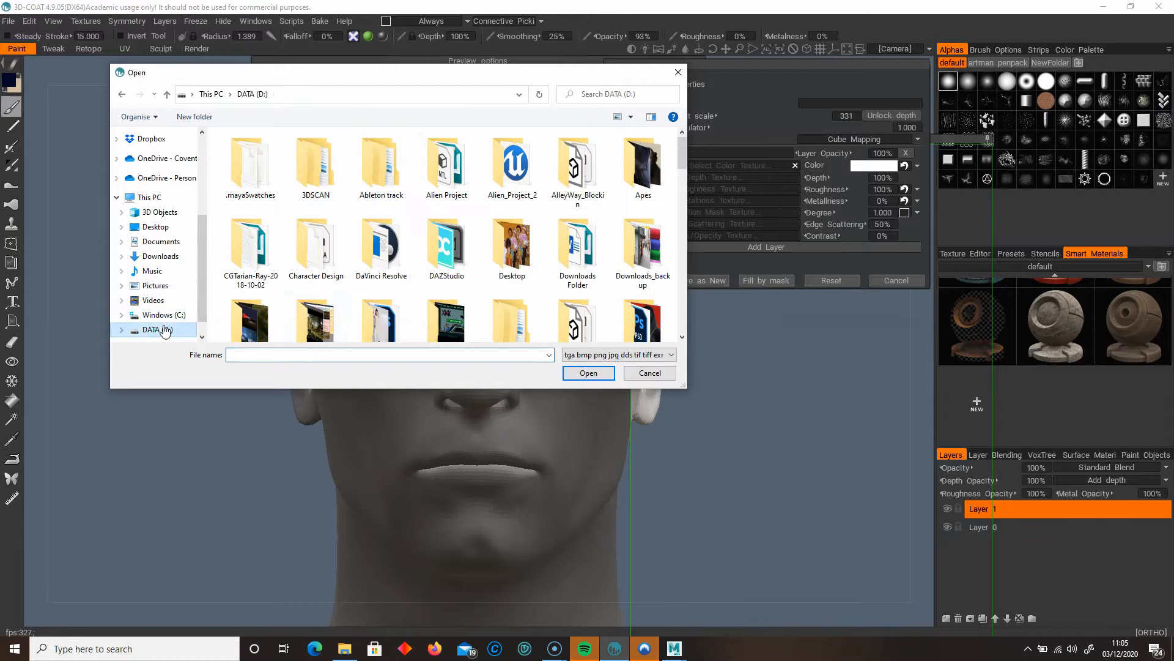
click(388, 262)
scroll(241, 159, down, 5)
double_click(240, 166)
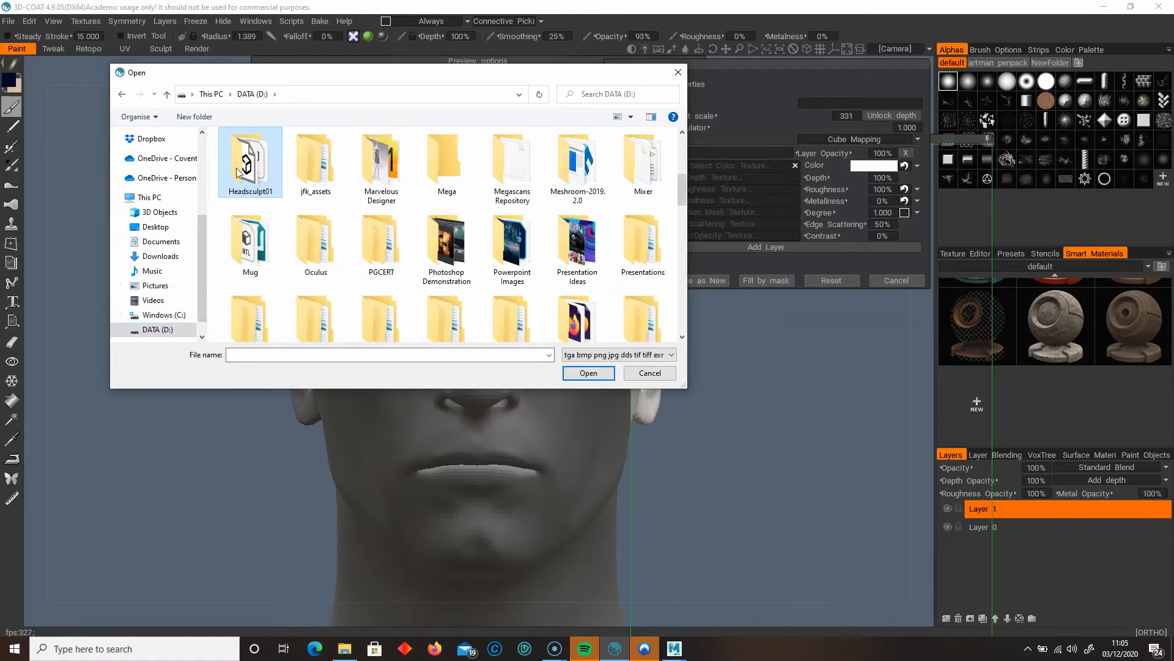
double_click(262, 164)
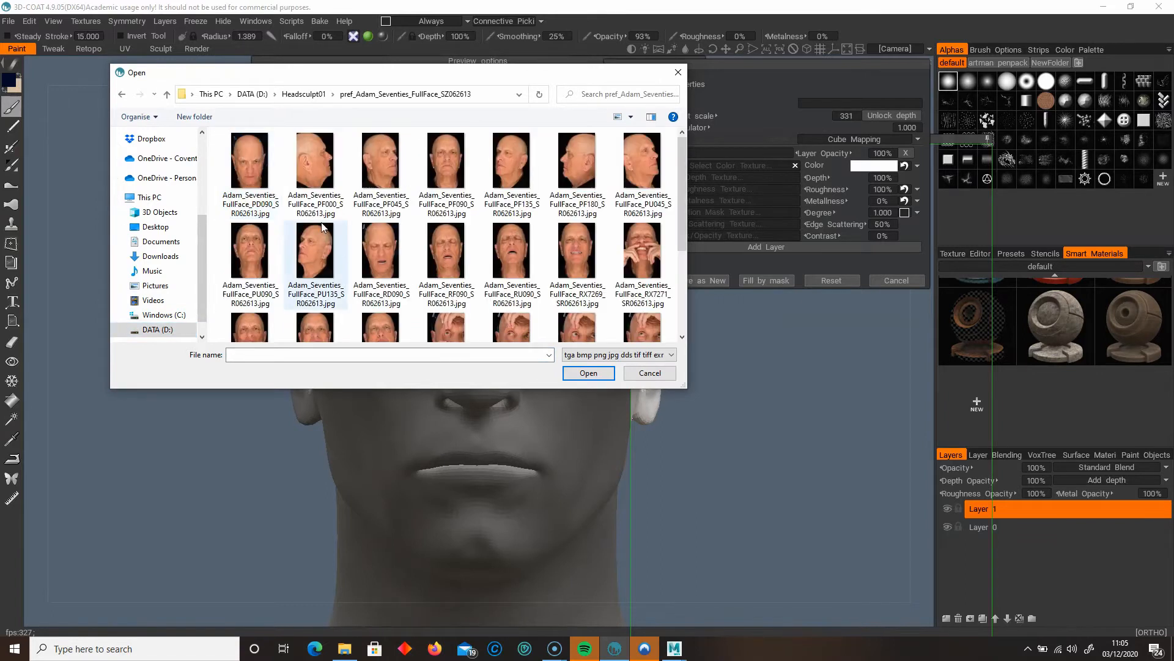
double_click(449, 161)
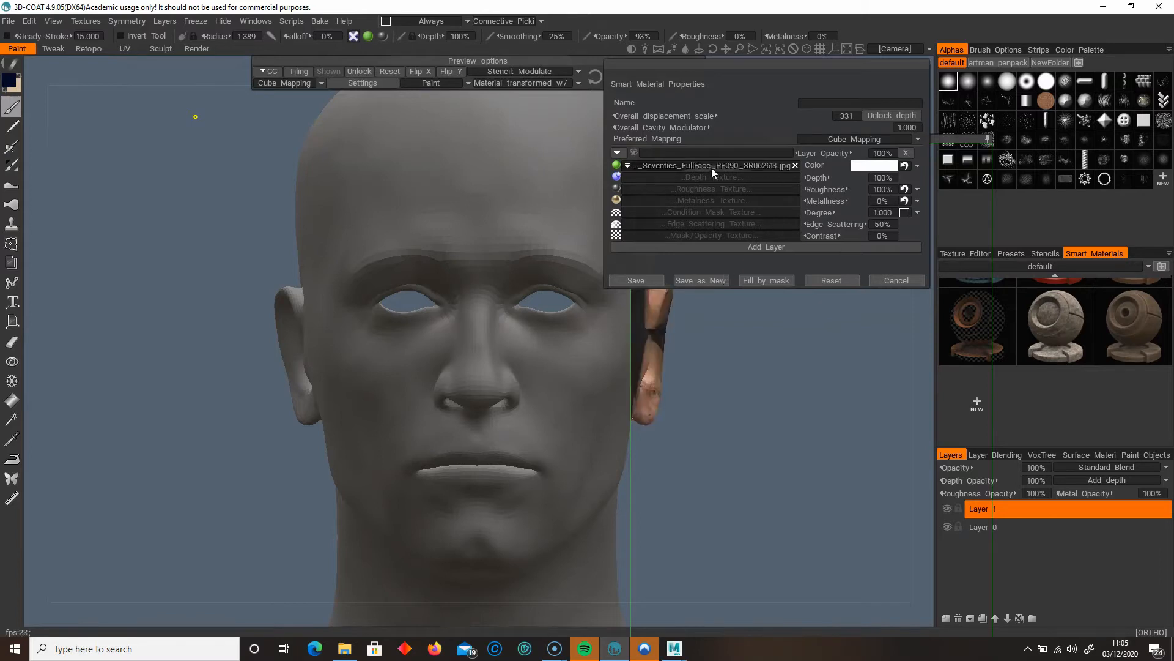
click(636, 280)
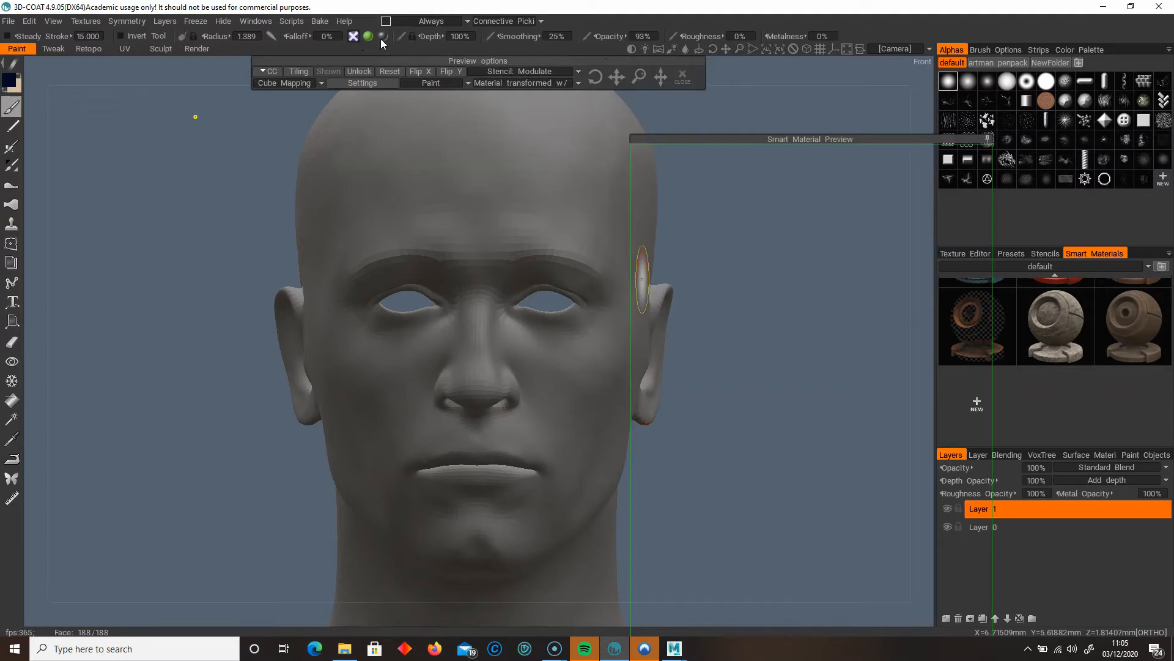
Turn off roughness painting and switch the smart material's projection from the front to From Camera mapping.
click(353, 38)
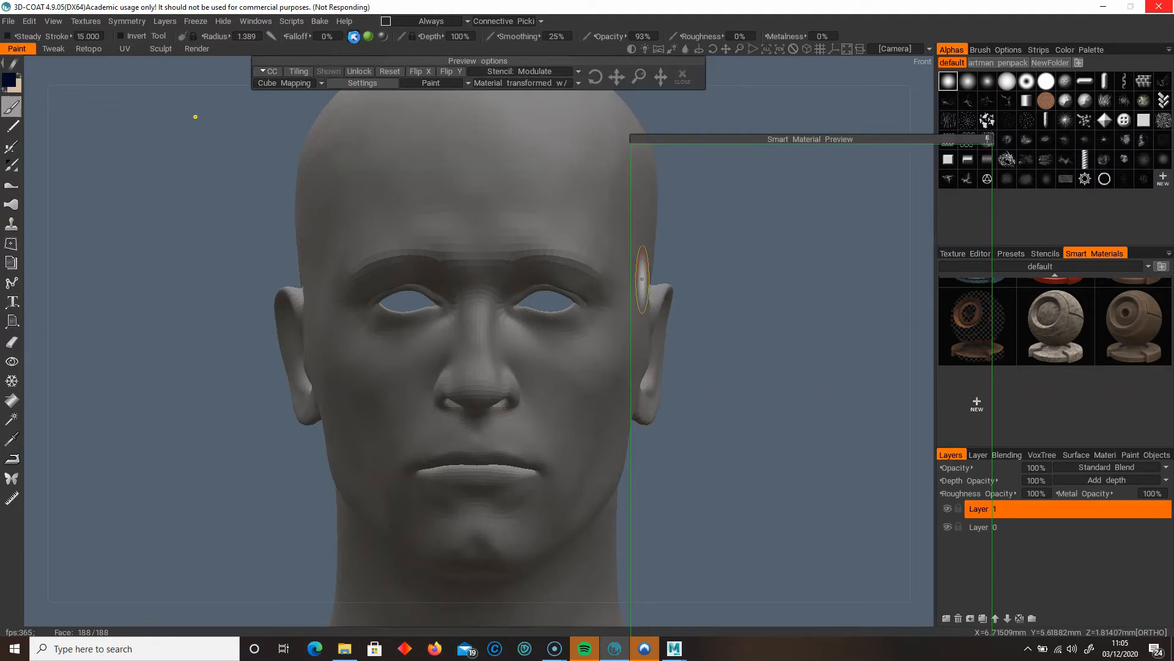
drag(713, 137, 408, 100)
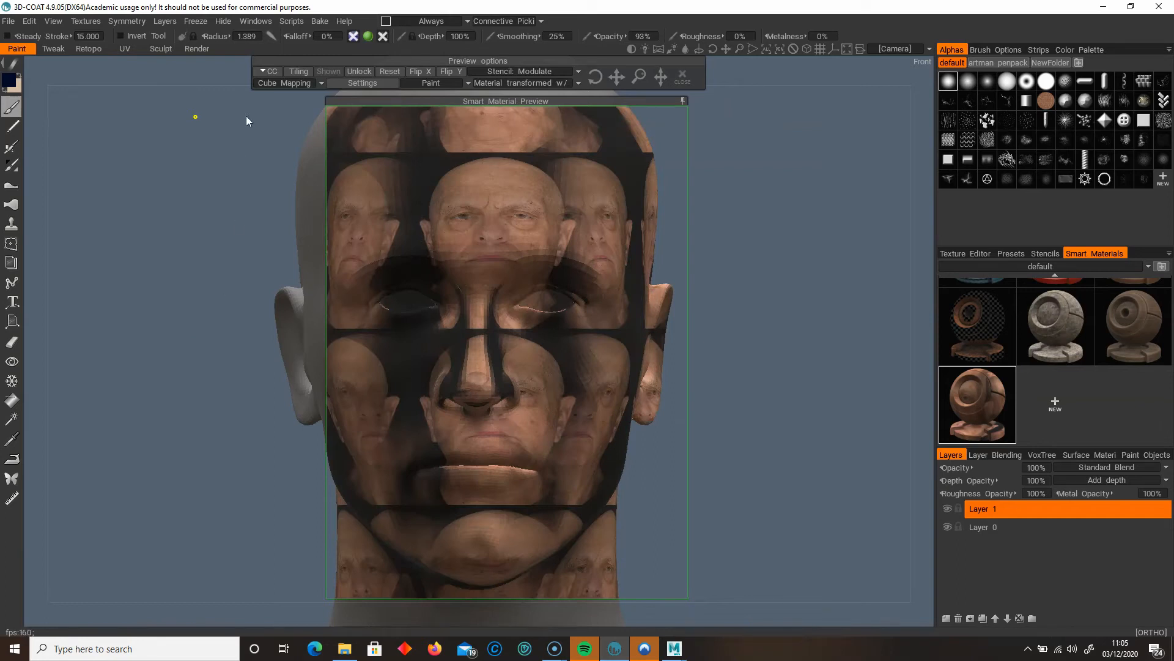
click(275, 84)
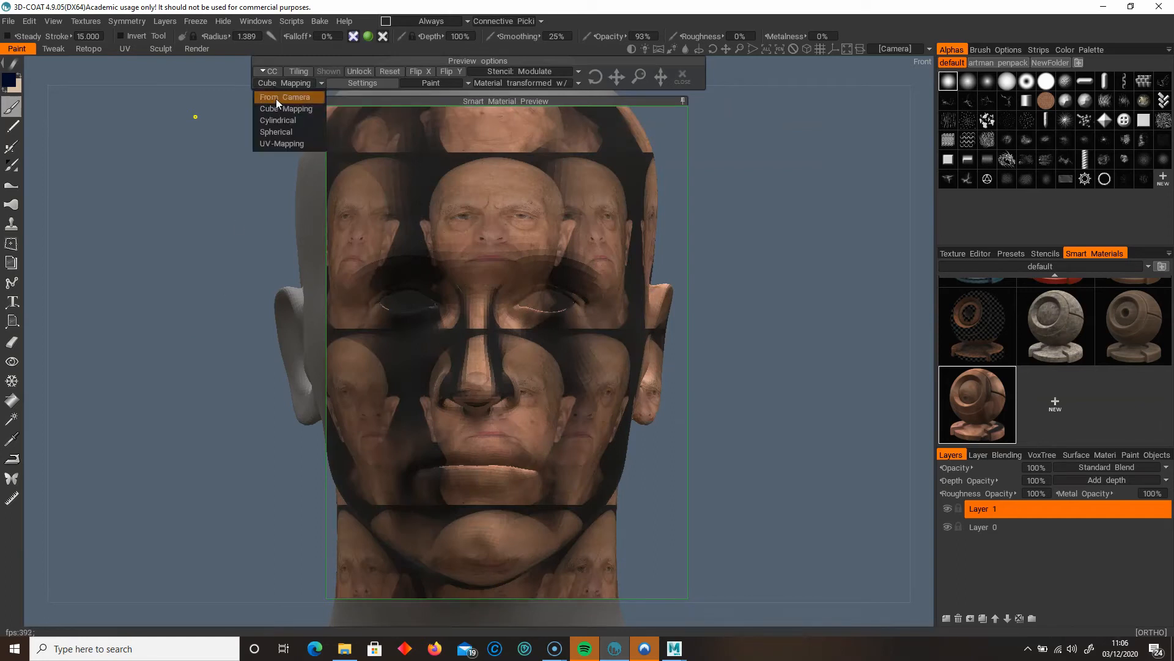
click(277, 98)
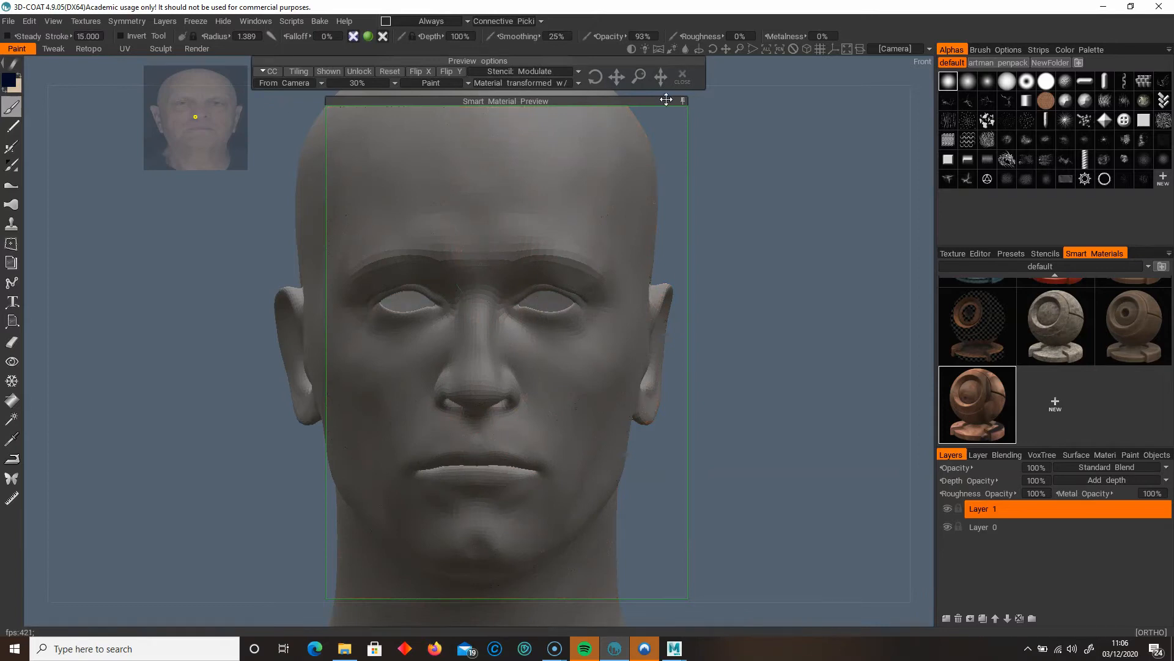
Scale and move the projected photo so its eyes, nose and mouth roughly line up with the head's front view.
drag(615, 76, 640, 76)
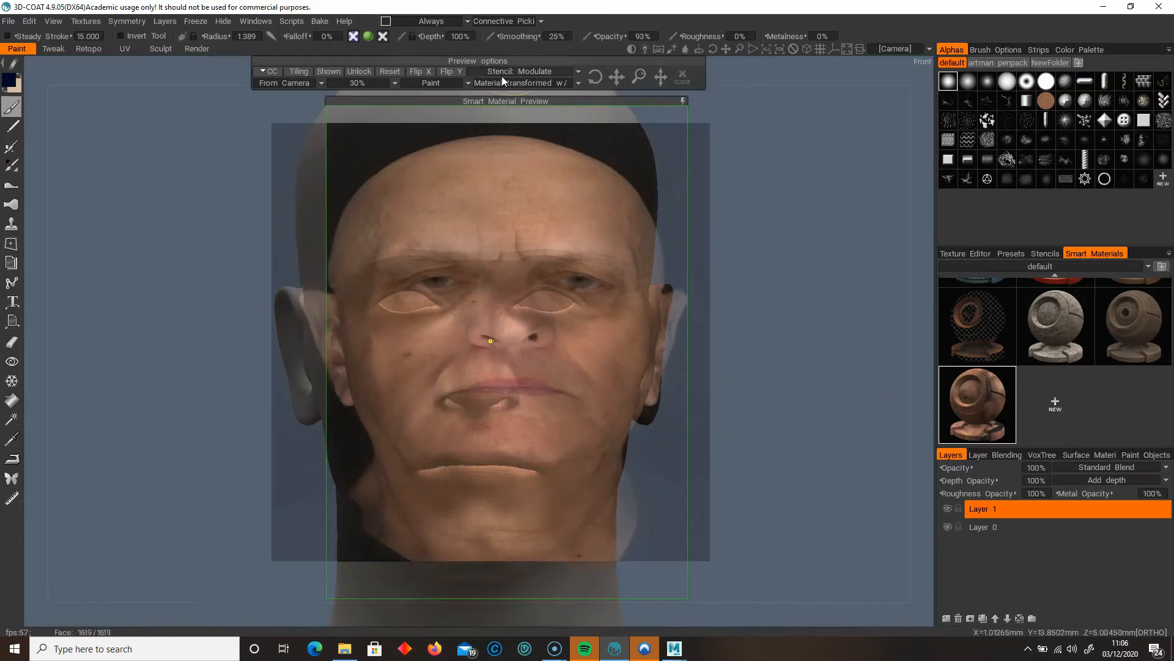
click(391, 72)
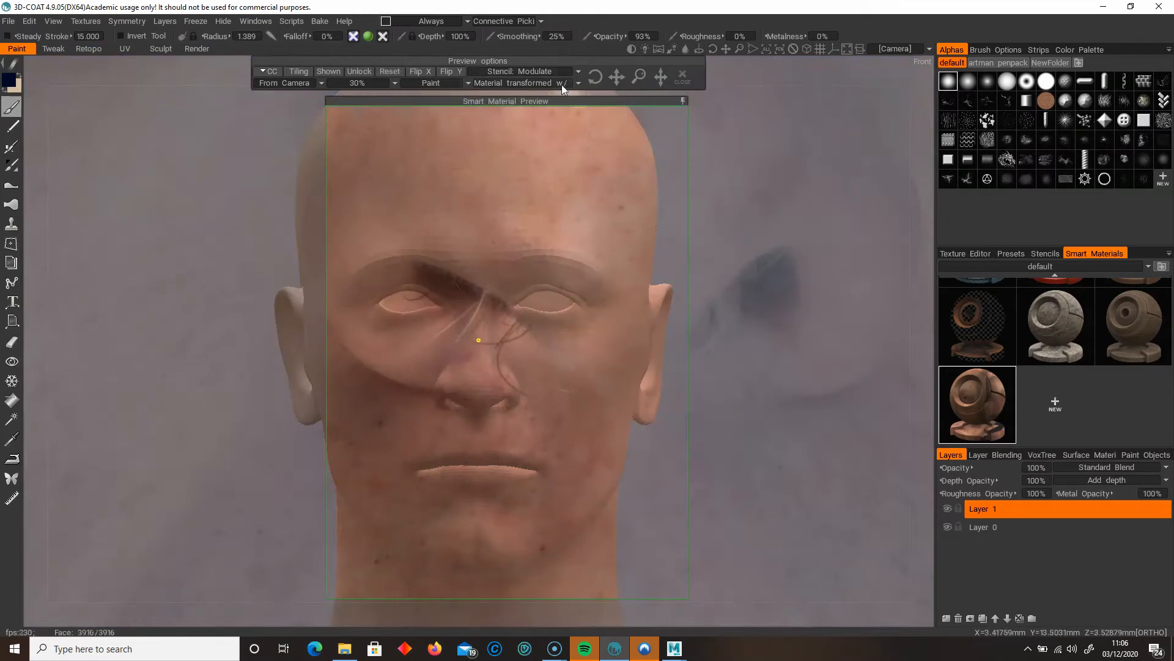
drag(641, 73, 621, 76)
alt+right_drag(525, 252, 643, 255)
alt+middle_drag(517, 254, 593, 252)
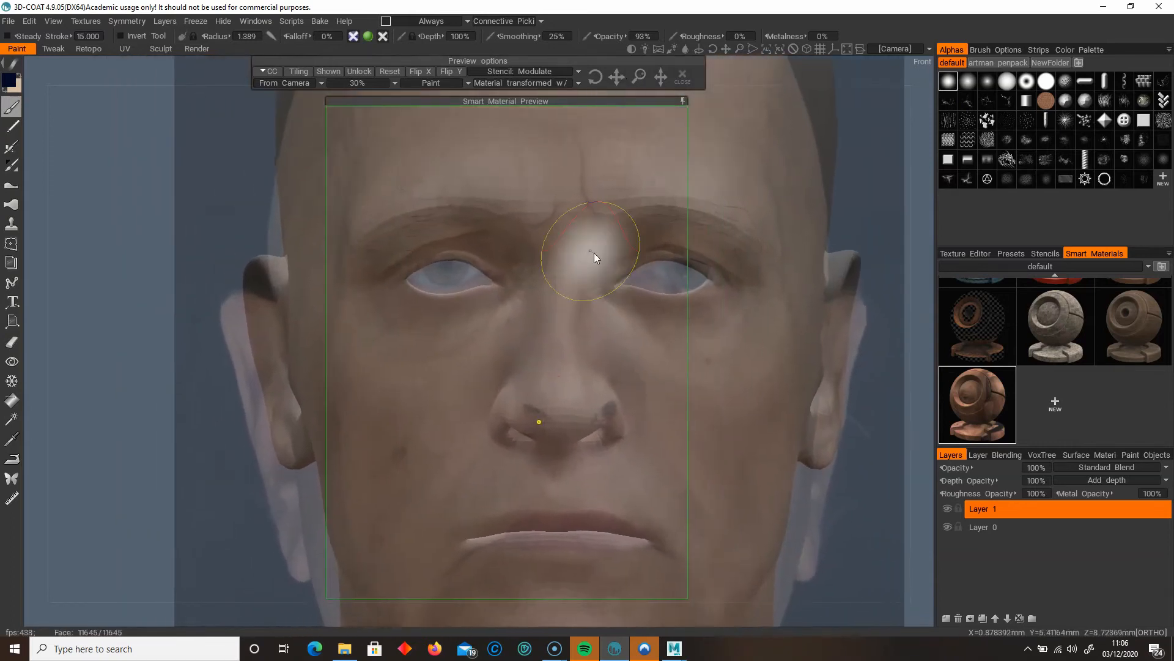
Use the movable material preview to refine the photo's scale and position around the head's right eye, and collapse the preview.
drag(544, 102, 273, 116)
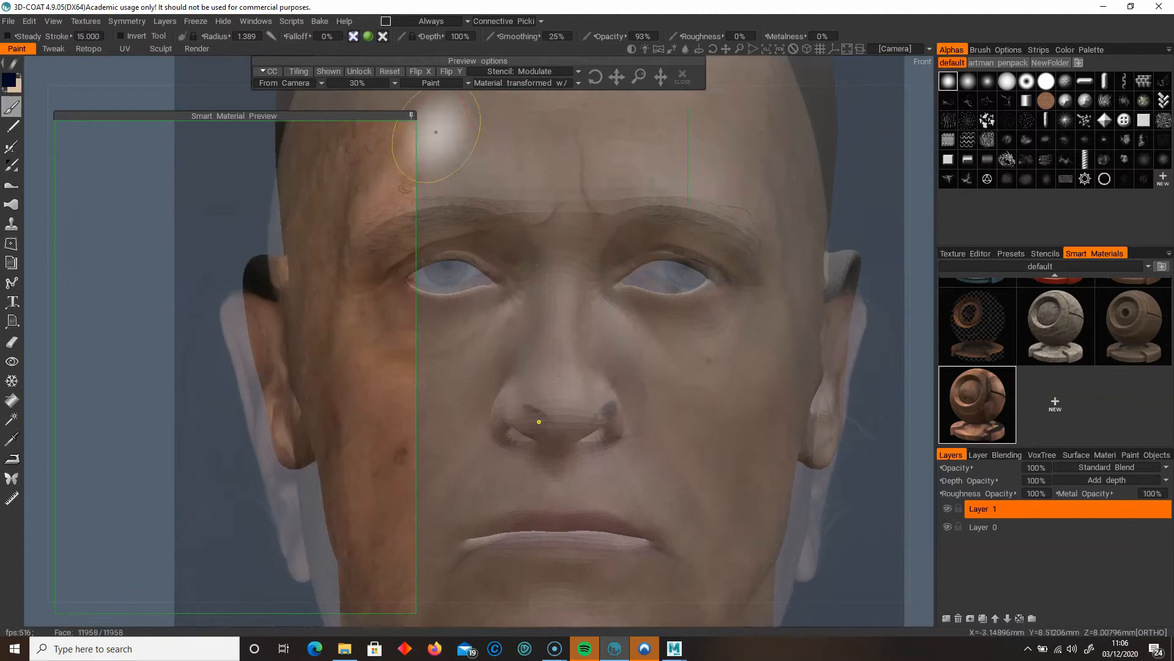
drag(391, 116, 451, 111)
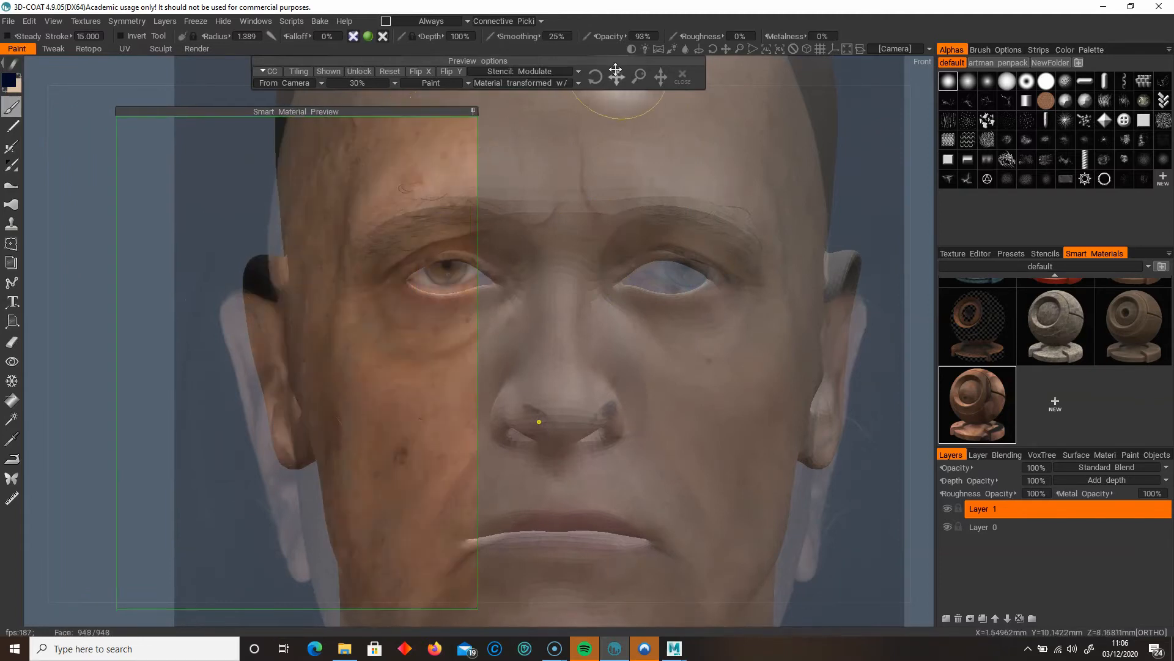
drag(621, 78, 638, 80)
drag(637, 81, 619, 77)
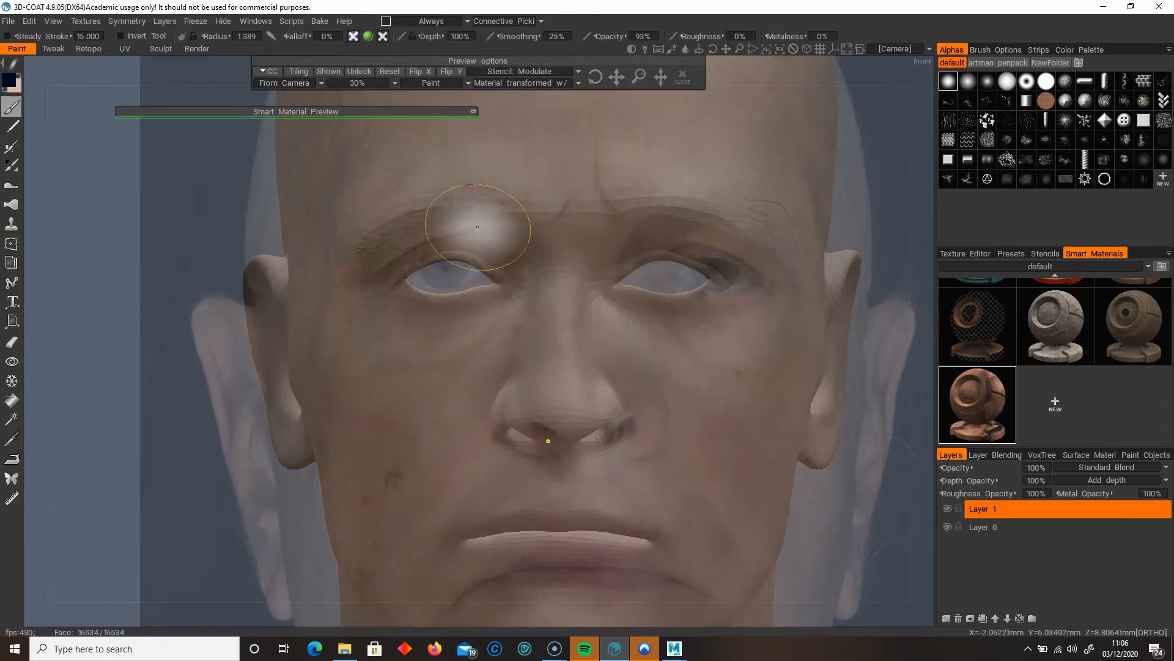
Paint the projected skin around the head's right eye, covering the brow, lids, inner corner and under-eye area while adjusting the brush radius.
key(space)
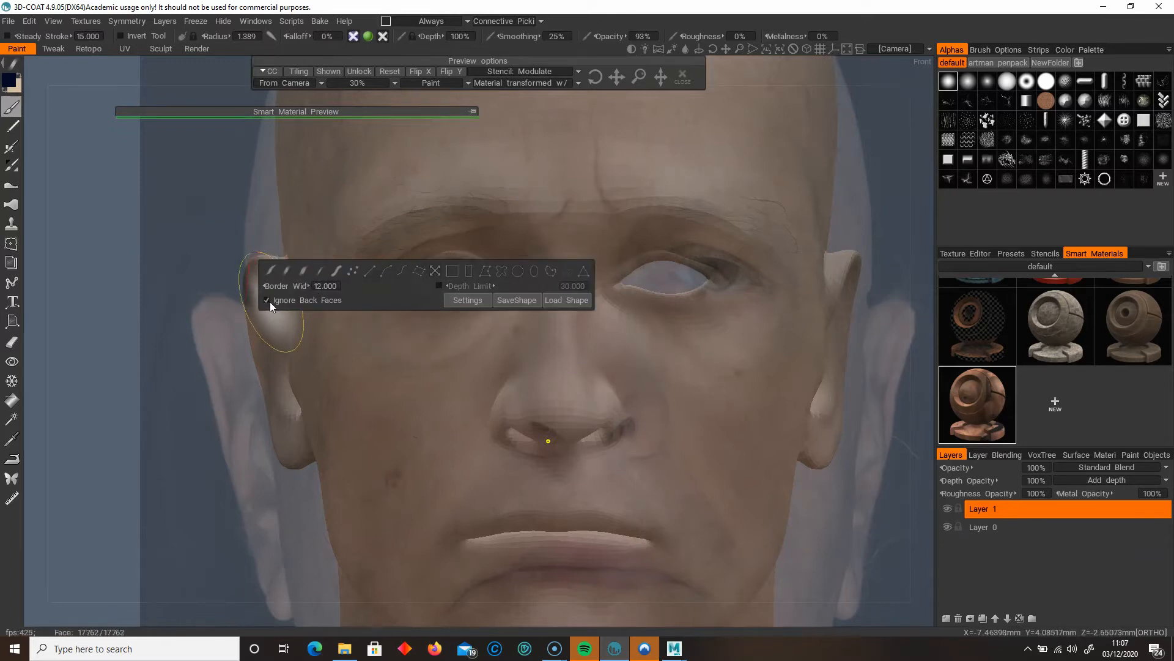
click(269, 271)
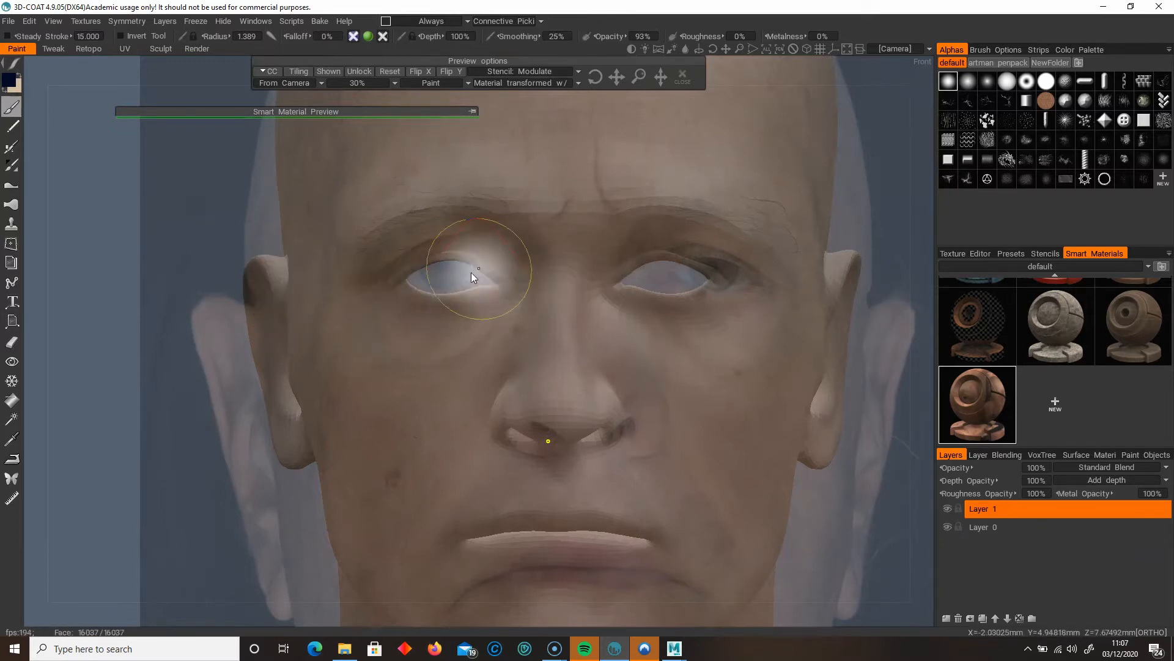
mouse_move(472, 273)
mouse_down()
mouse_move(453, 257)
mouse_move(411, 265)
mouse_up()
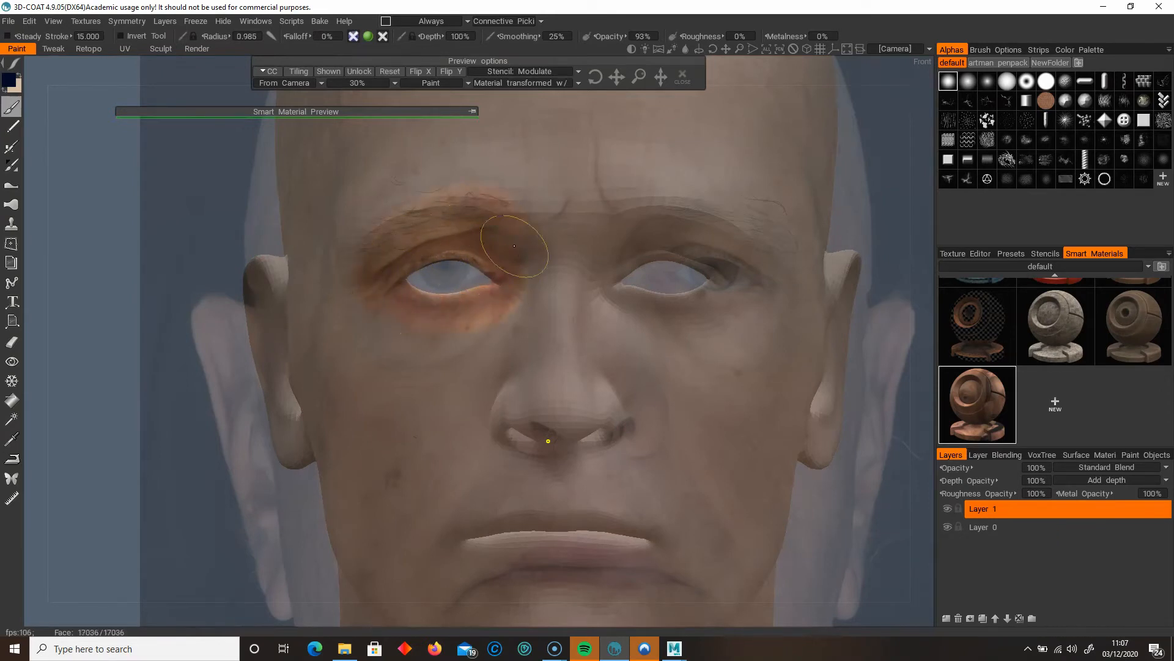
drag(424, 207, 474, 212)
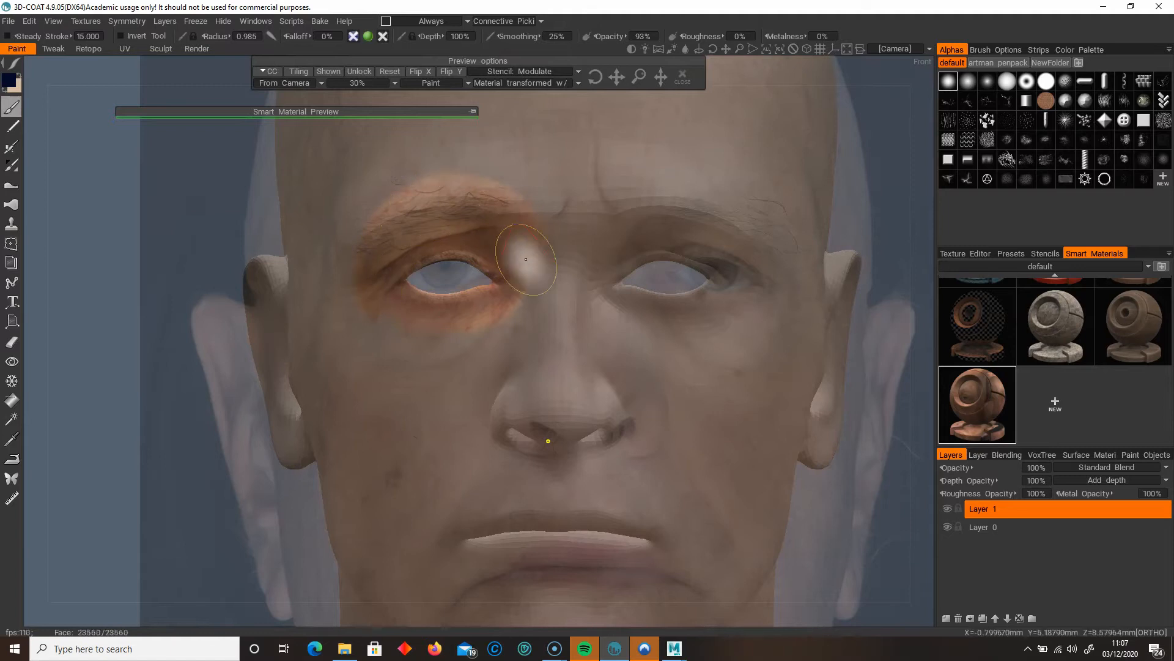
drag(504, 249, 529, 233)
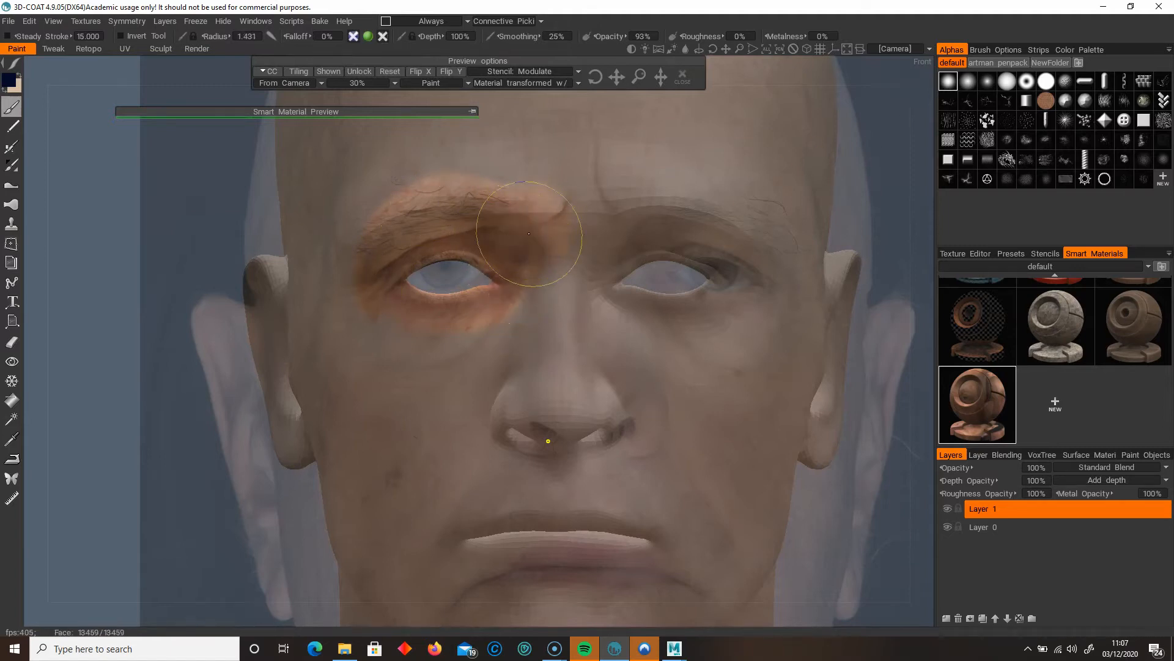
drag(504, 328, 404, 318)
drag(375, 233, 381, 282)
key(bracketright)
key(bracketright)
Fill the whole head layer with the projected photo, and realign the photo so its features fit around the head's left eye.
mouse_move(551, 312)
alt+right_down()
mouse_move(490, 320)
mouse_move(438, 306)
alt+right_up()
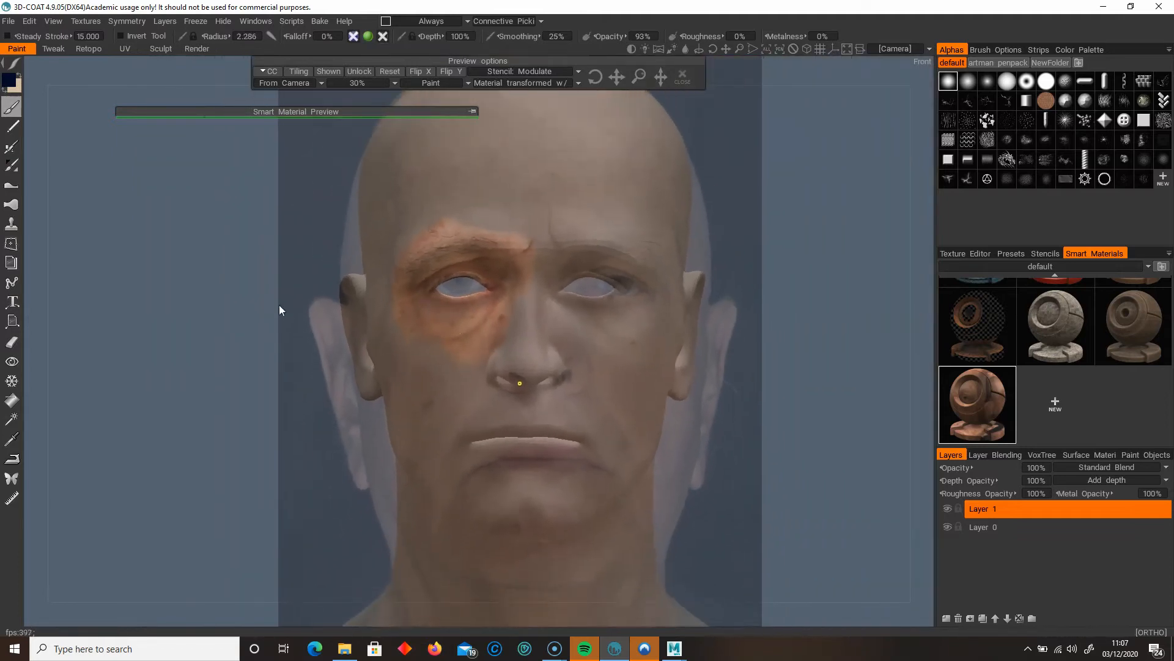
click(12, 401)
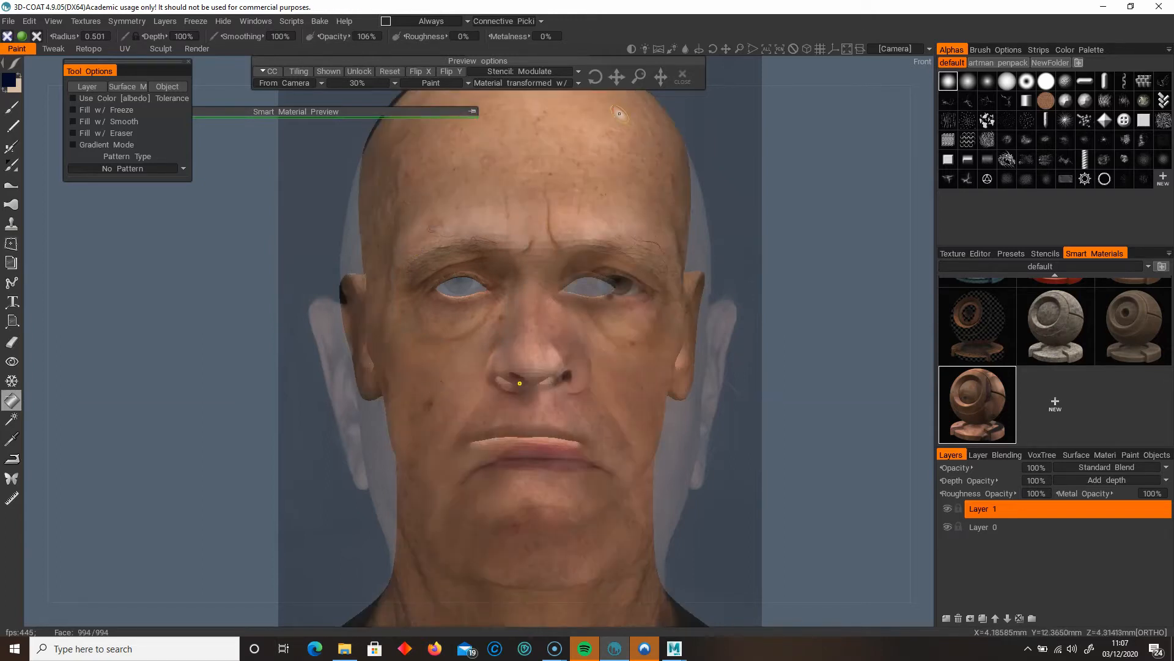
drag(617, 80, 620, 76)
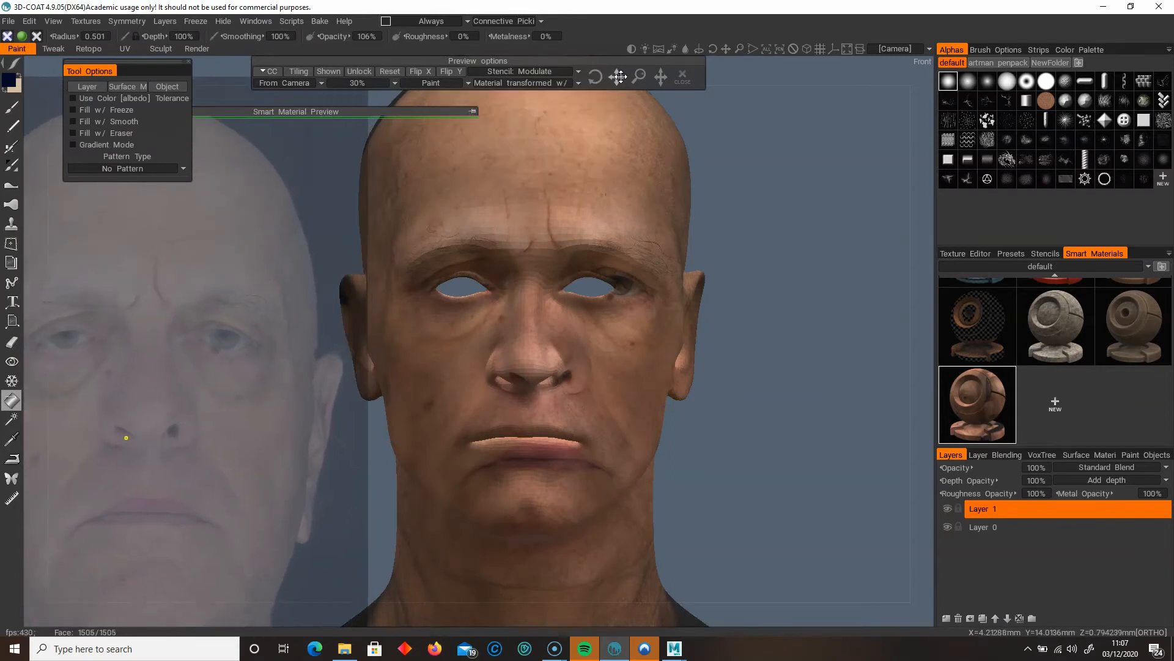
drag(754, 271, 713, 255)
drag(617, 84, 620, 80)
scroll(556, 317, up, 5)
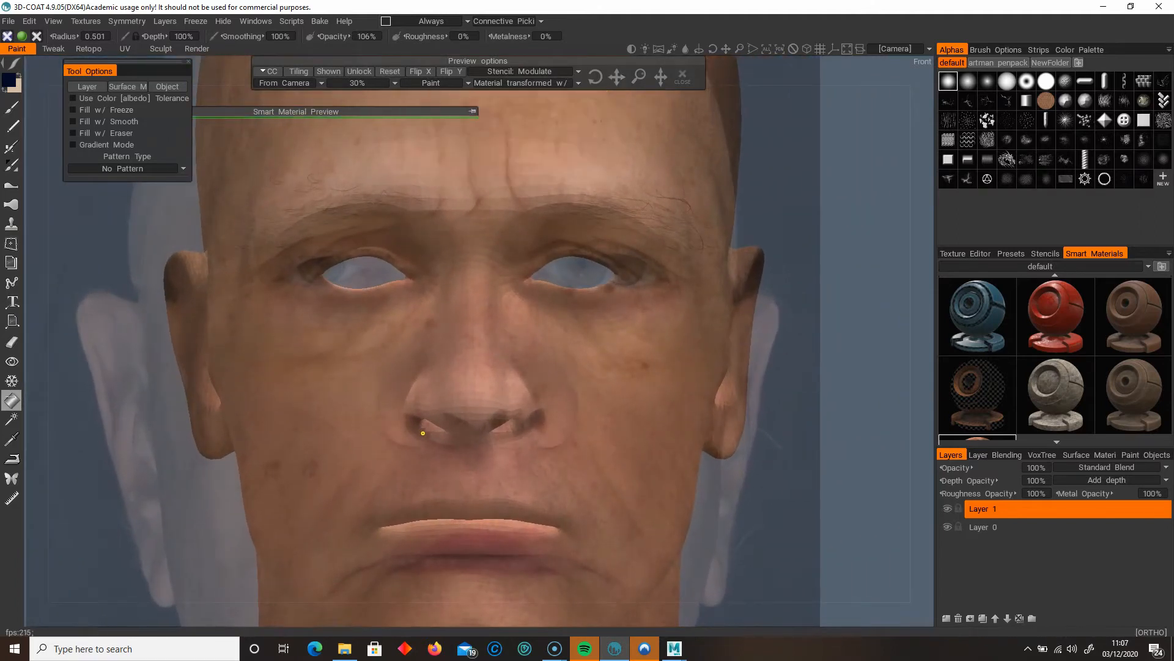
Return to the paint brush with a radius of 1.222 and lower the material preview opacity to 5%.
click(18, 108)
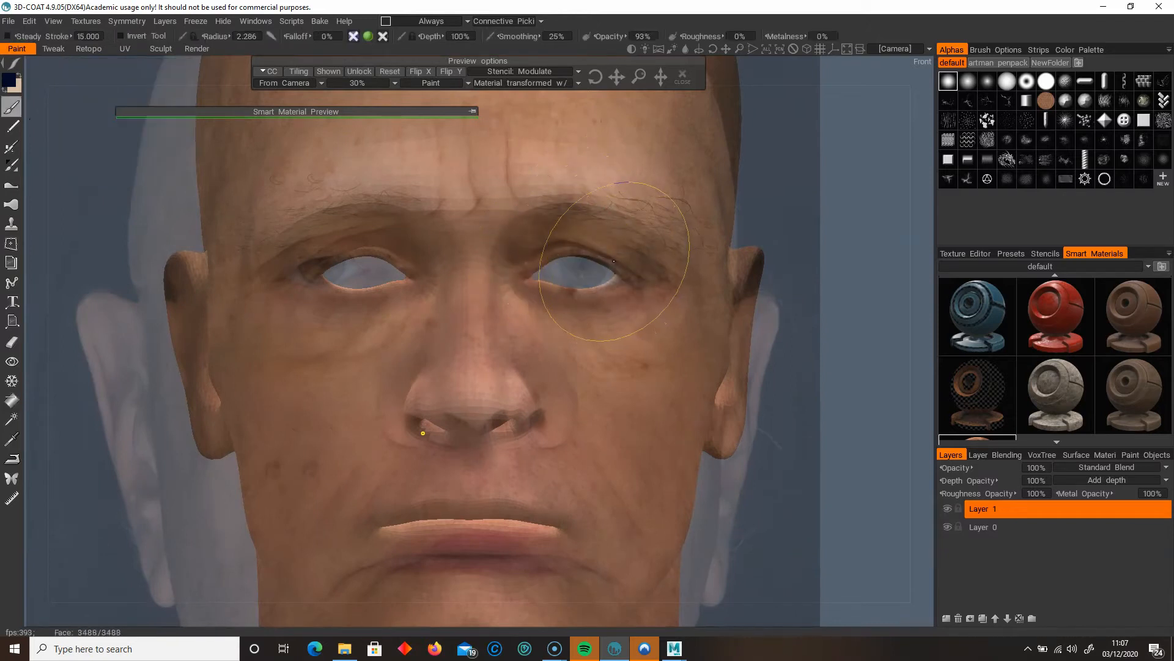
click(363, 84)
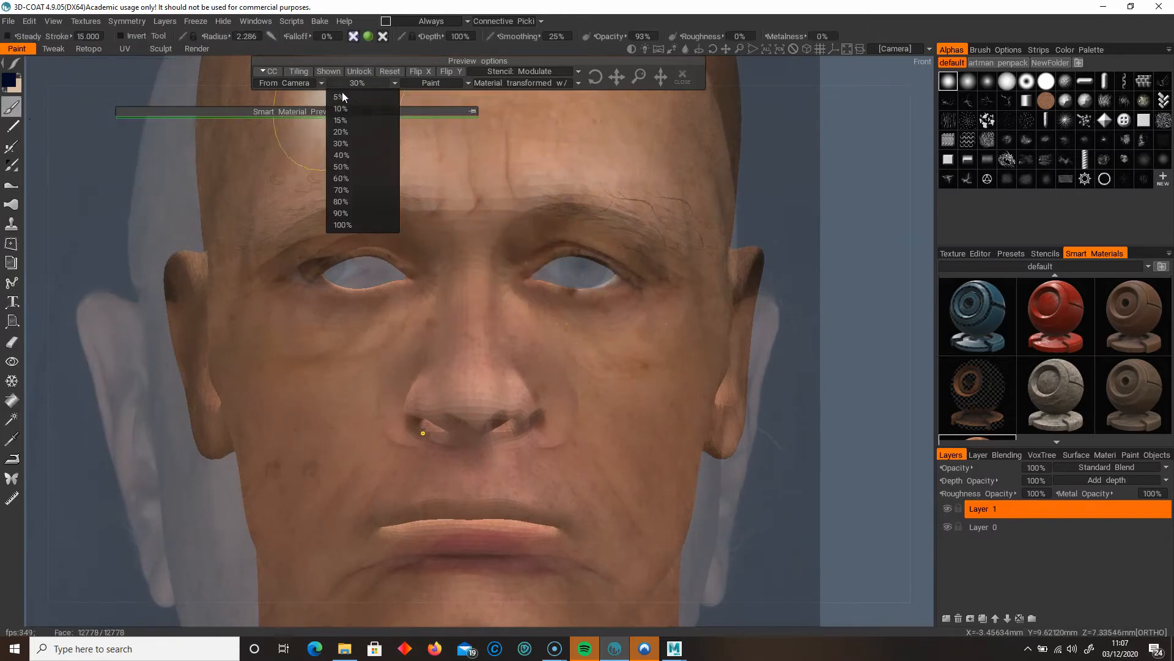
click(347, 97)
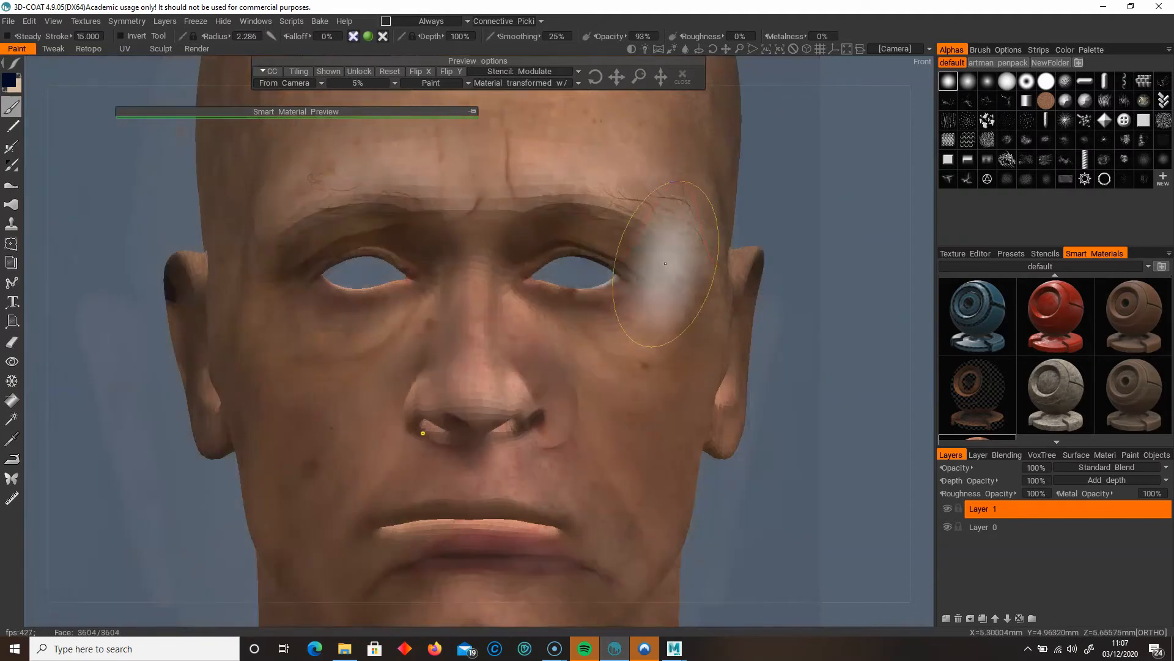
right_drag(622, 298, 617, 292)
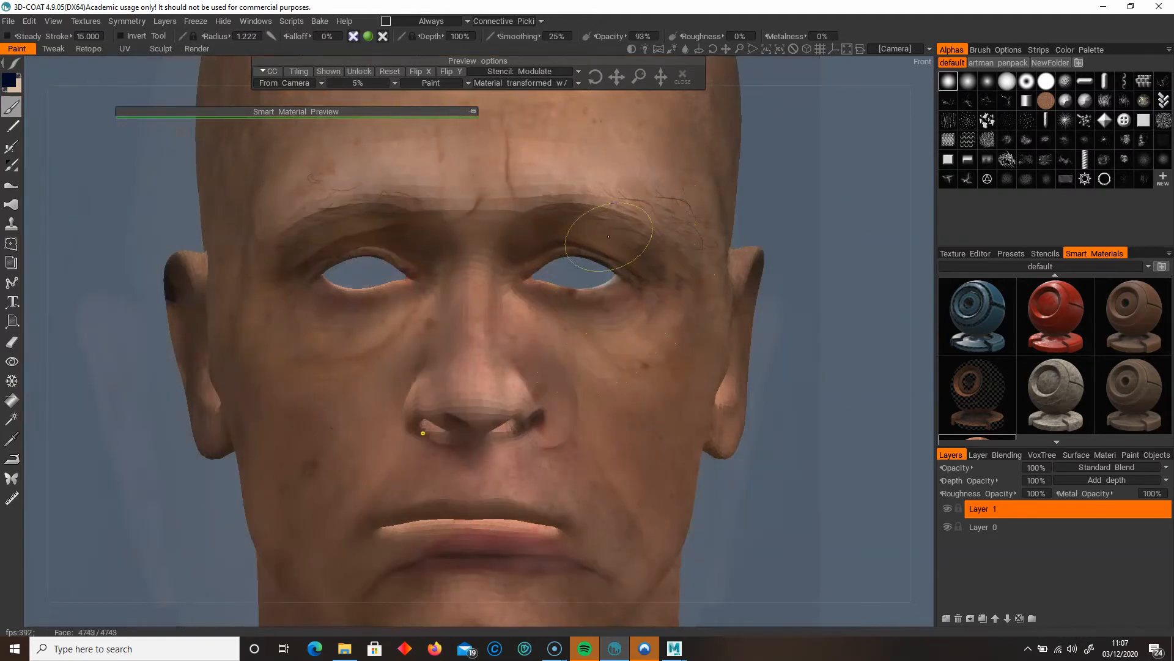
Check the photo's alignment over the face with the material preview, and paint the projected skin around the left eye's outer corner.
drag(367, 112, 475, 161)
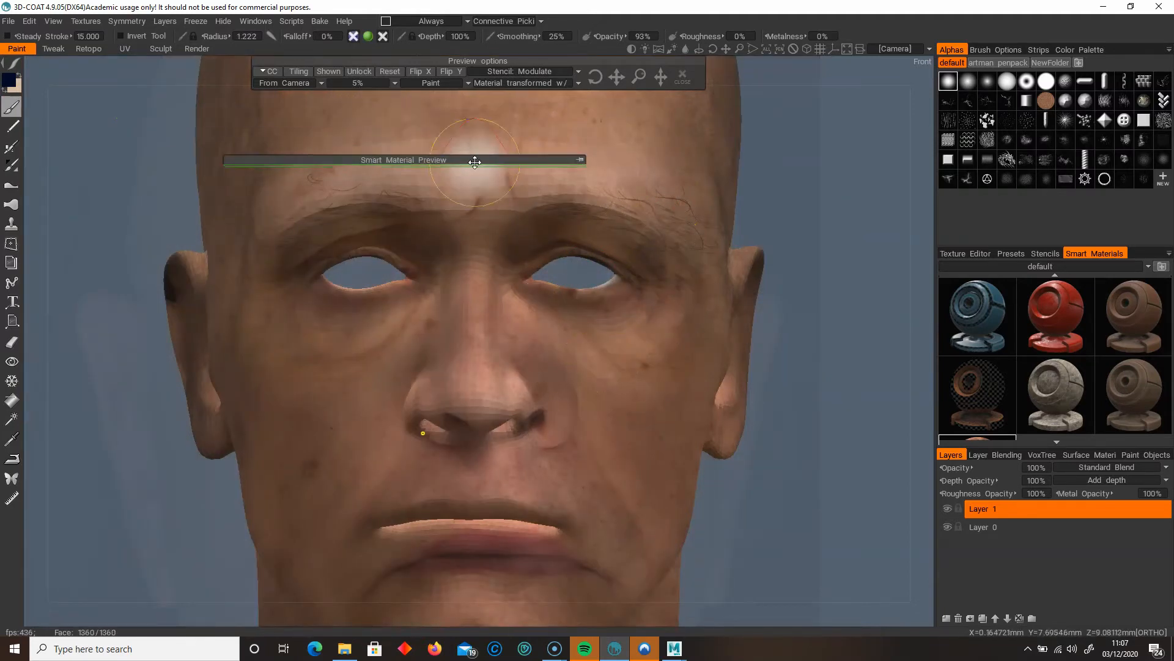
click(581, 160)
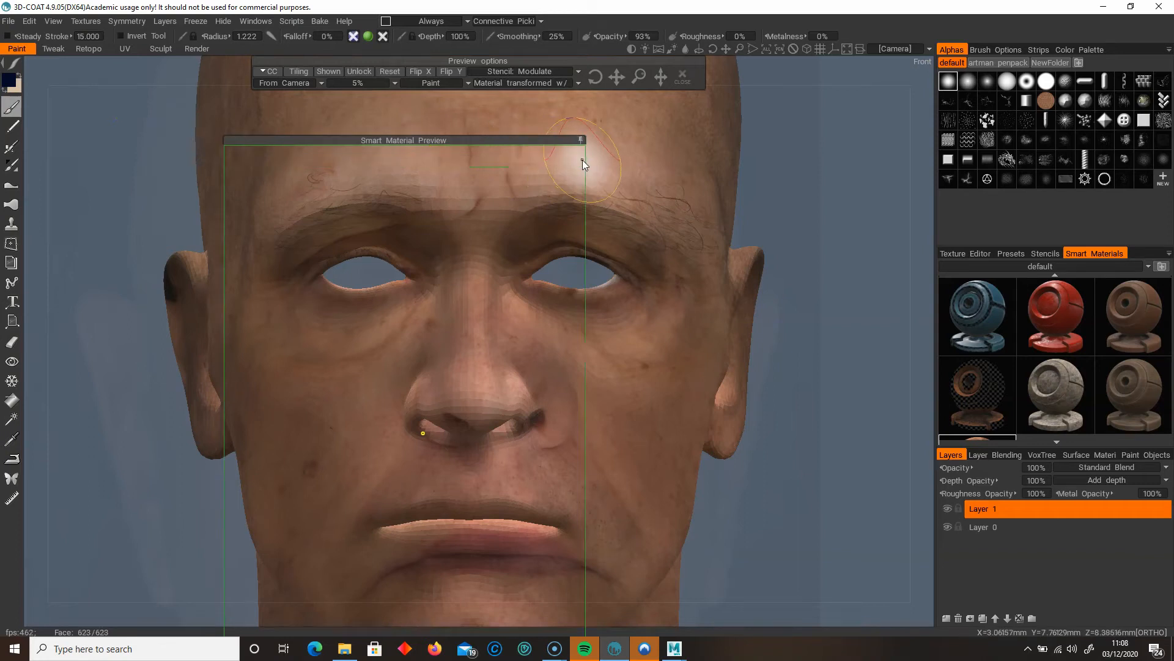
click(581, 139)
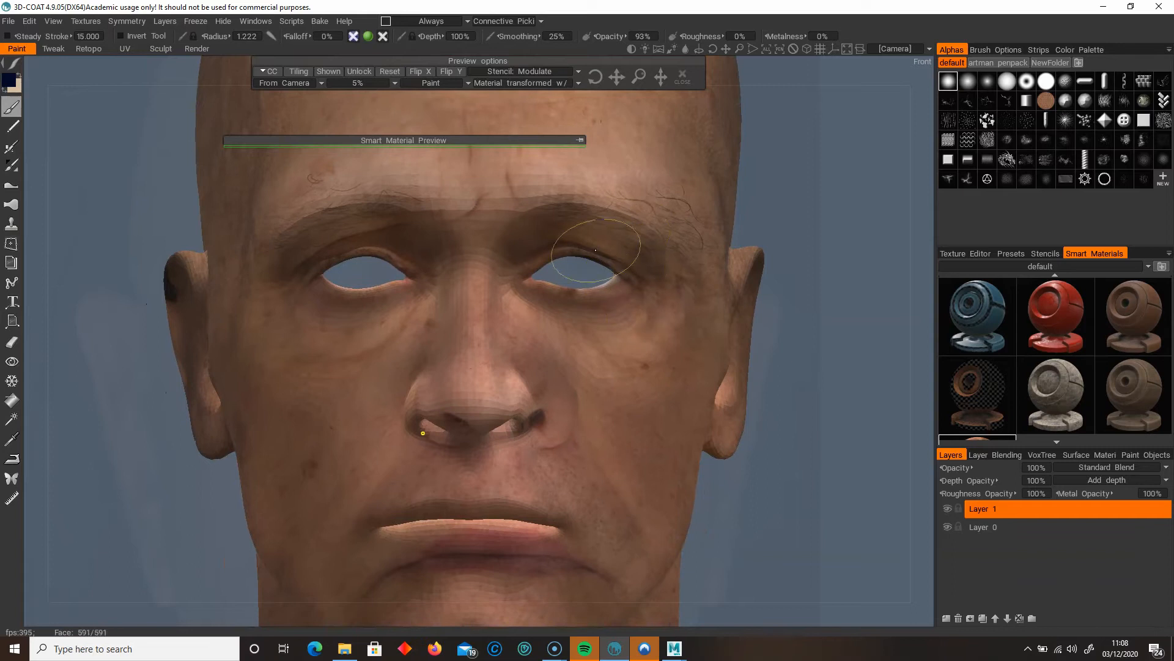
drag(681, 268, 704, 267)
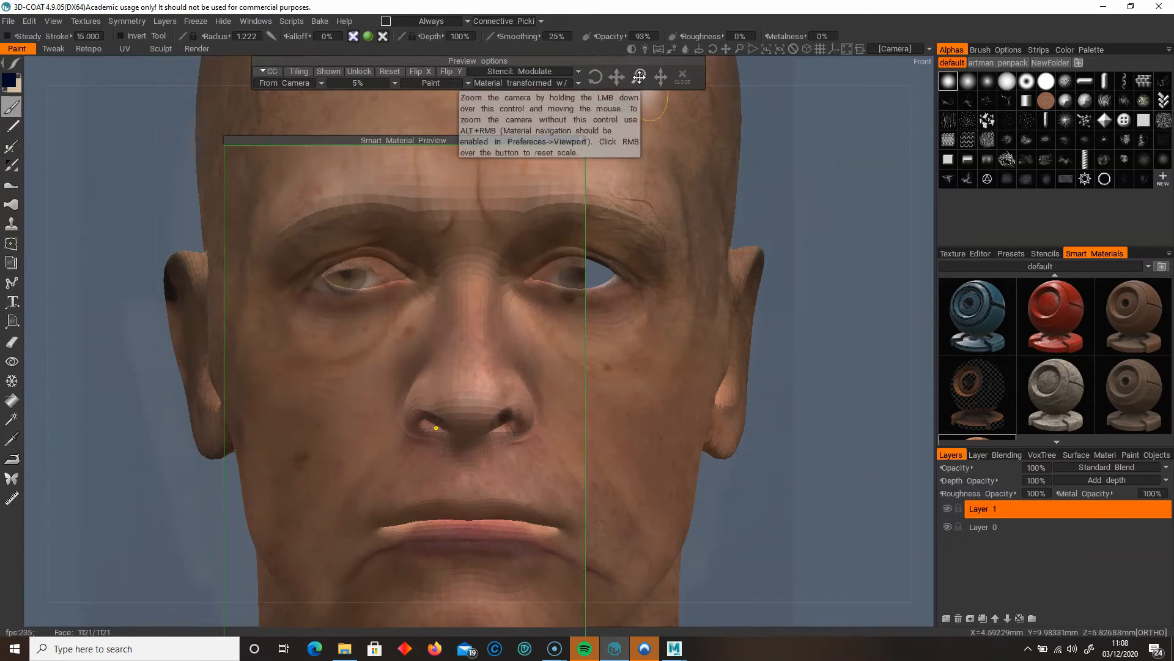
Realign the projected photo's nose over the head's nose and paint the projected skin around the head's right nostril.
drag(638, 77, 613, 82)
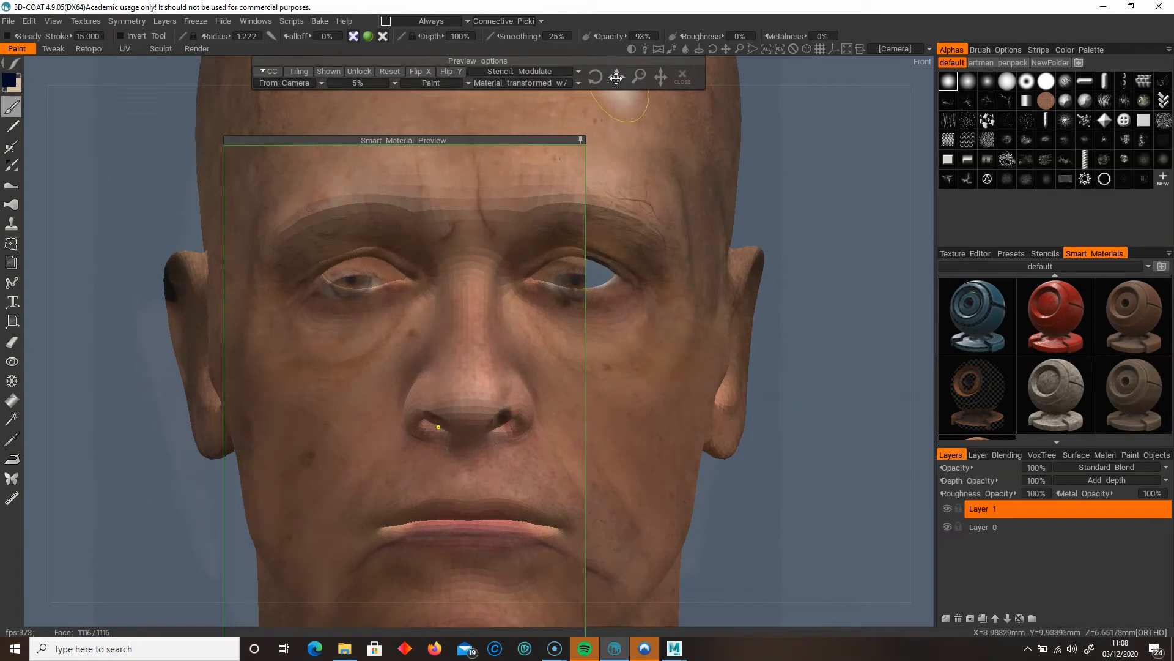
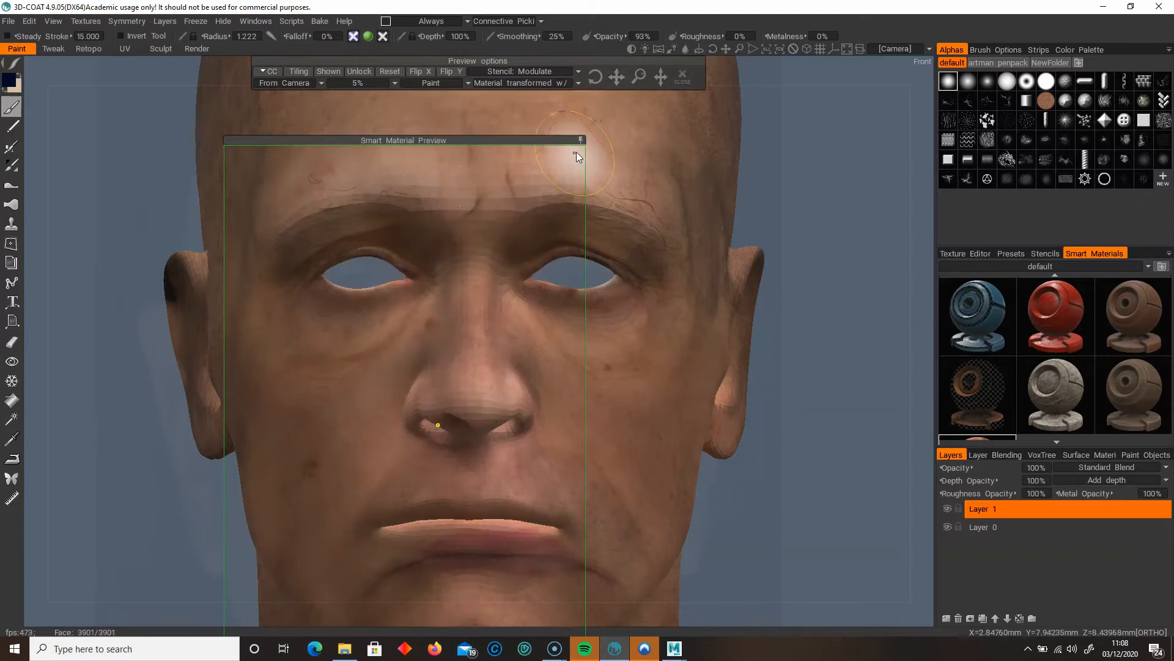
click(580, 141)
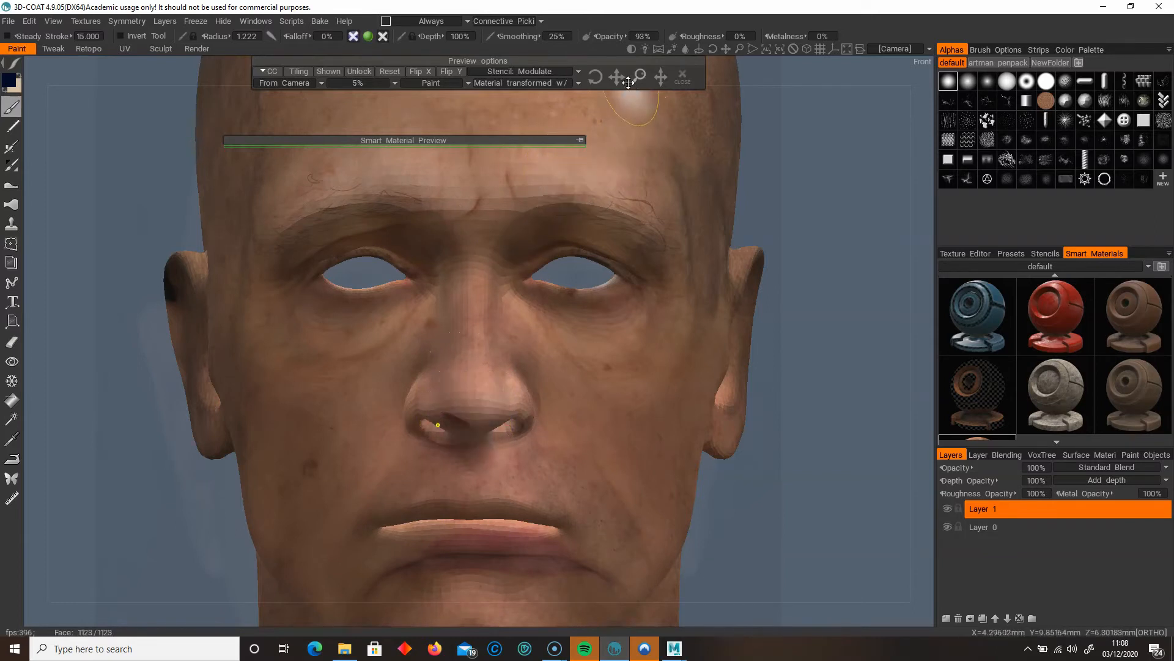
click(581, 140)
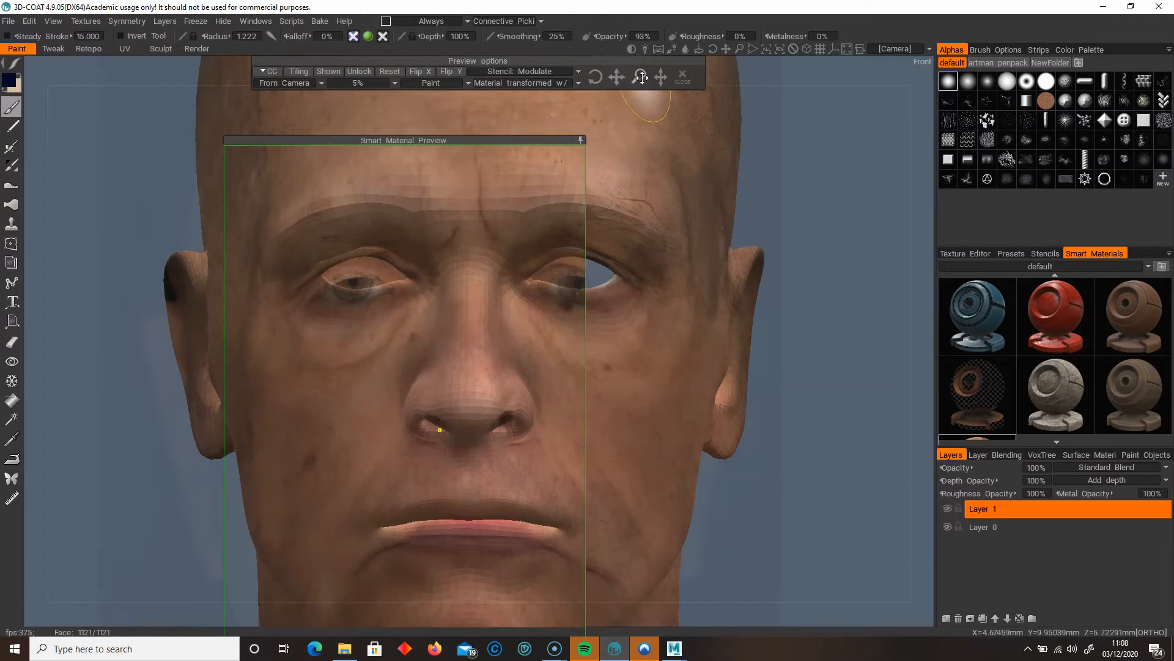
drag(661, 73, 664, 75)
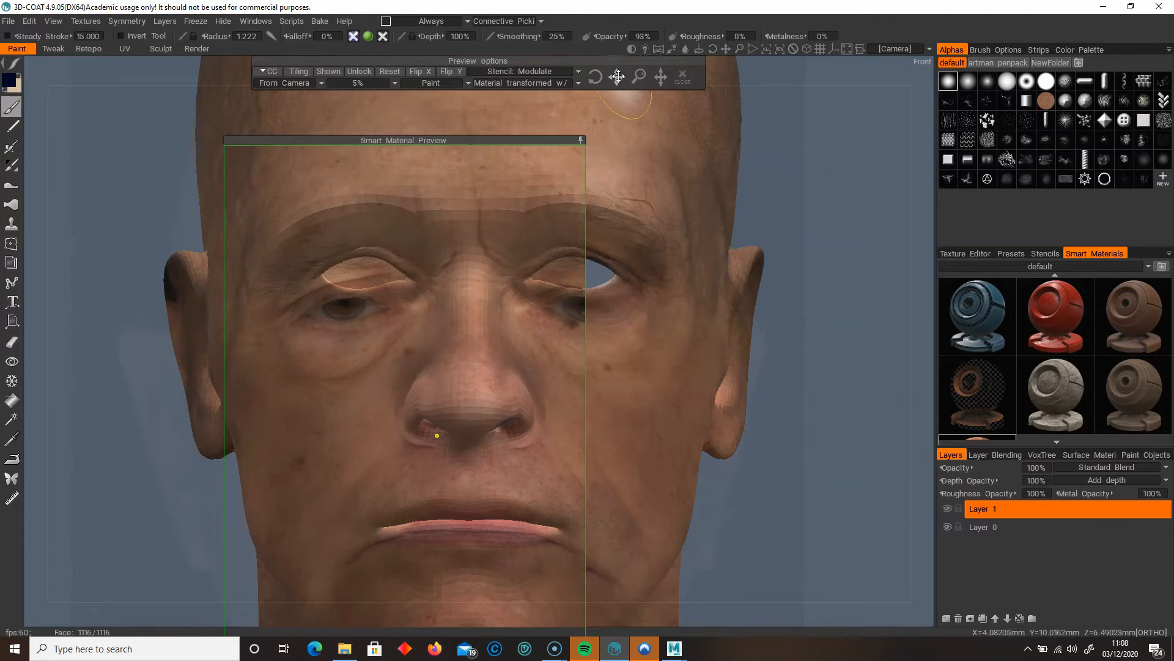
click(580, 139)
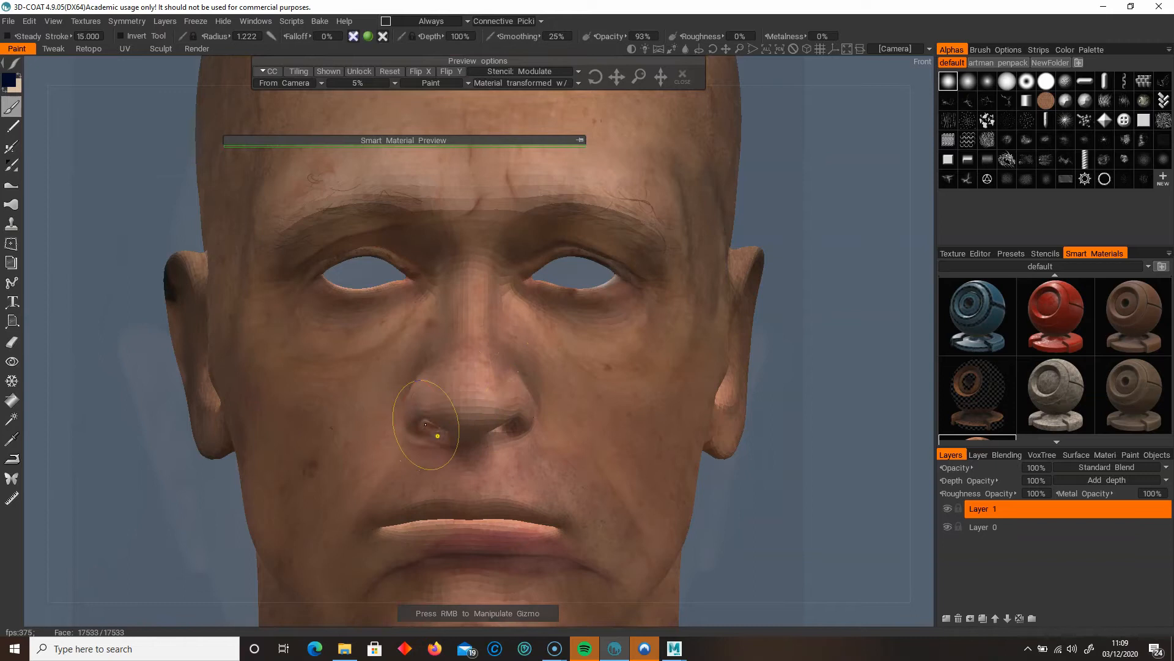
Refit the photo's nostrils under the nose, set the brush radius to 0.789 and paint the projected detail around both nostrils.
click(580, 141)
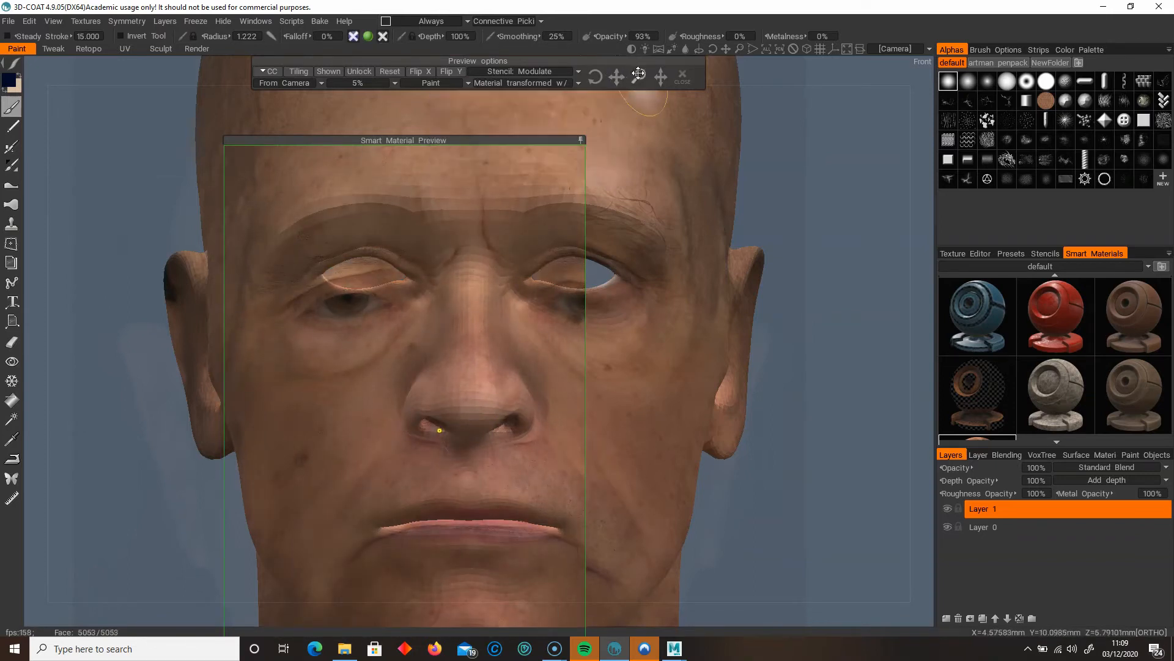
drag(662, 77, 628, 75)
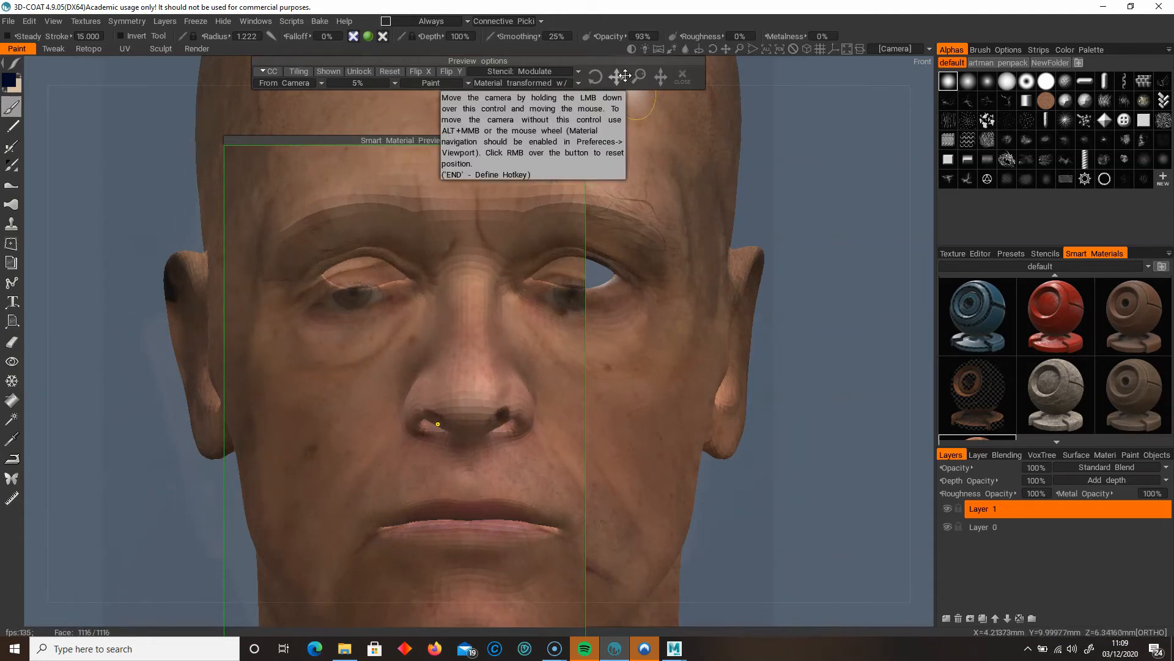
click(582, 140)
scroll(508, 446, down, 10)
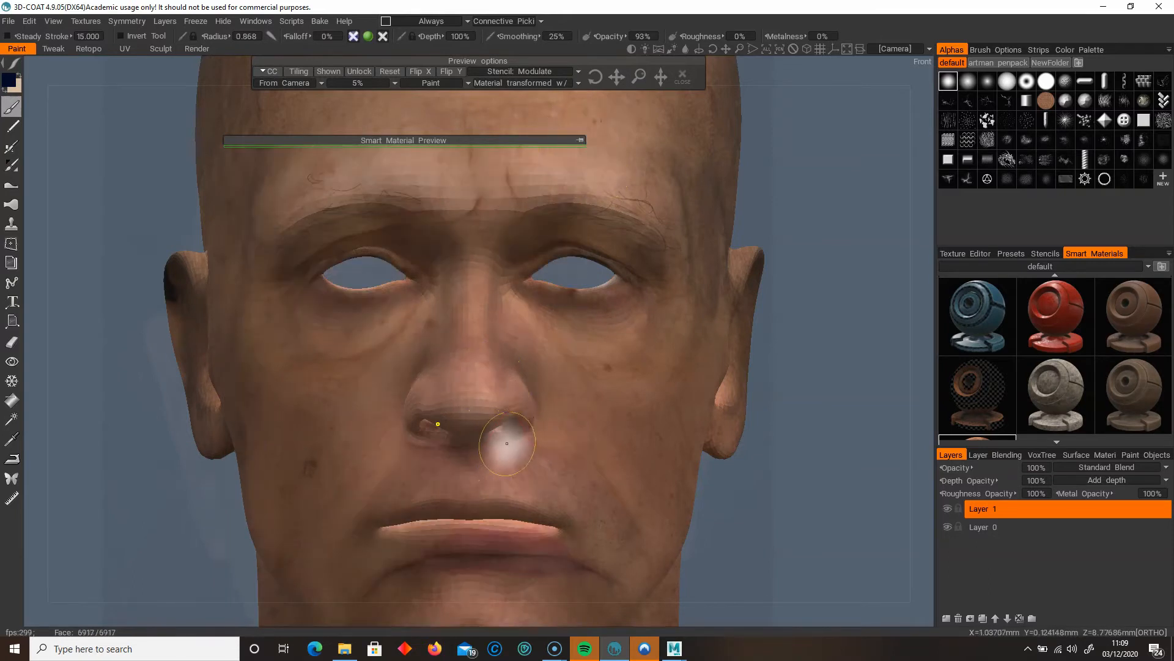
scroll(503, 464, up, 6)
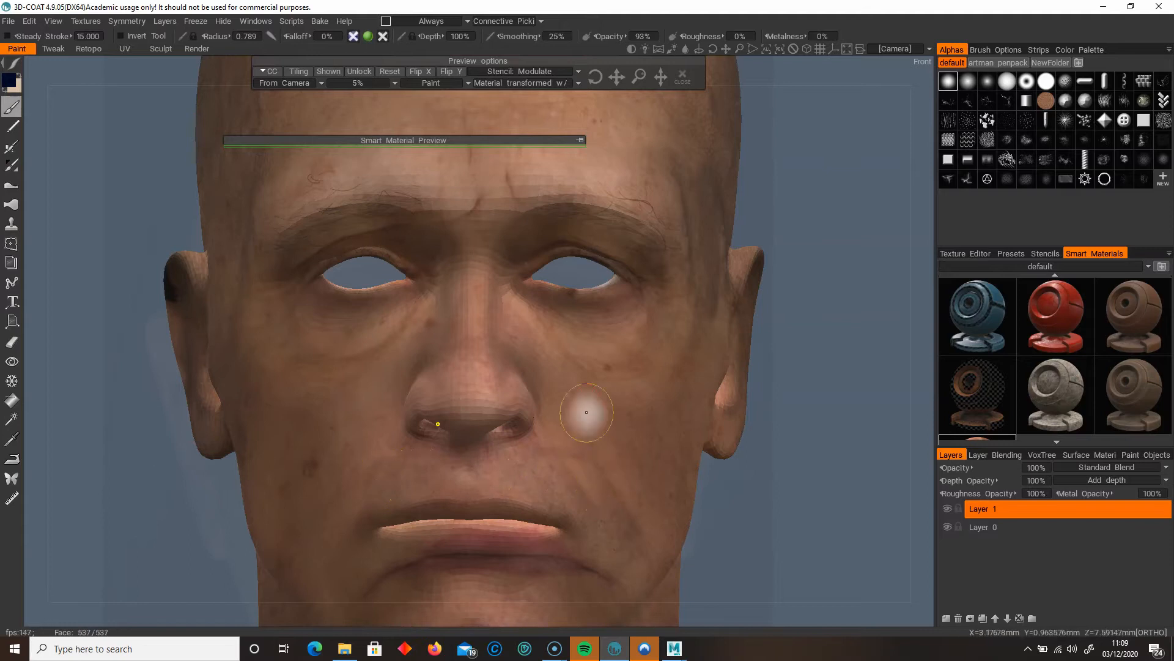
Shift the photo to fit its lips to the head's mouth, and paint the projected skin over the mouth area.
click(580, 140)
mouse_move(613, 77)
mouse_down()
mouse_move(609, 35)
mouse_move(610, 83)
mouse_up()
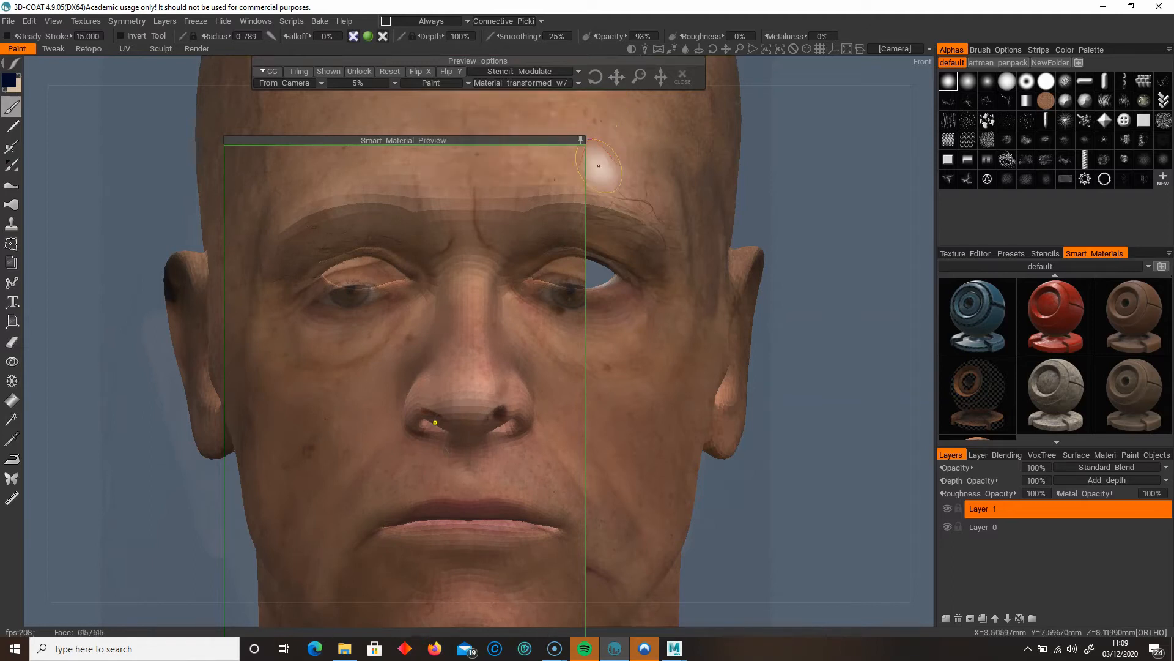
click(581, 140)
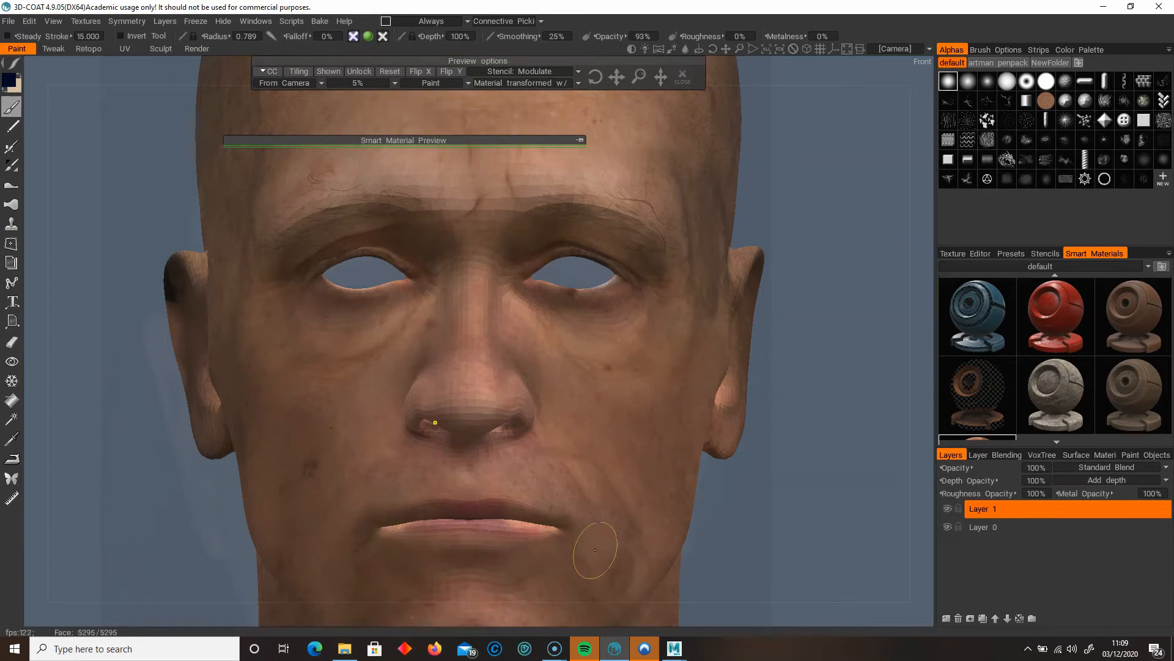
Center the material preview frame over the face, reset the photo's placement and refit the photo to the whole head.
scroll(759, 506, down, 1)
middle_drag(760, 507, 774, 450)
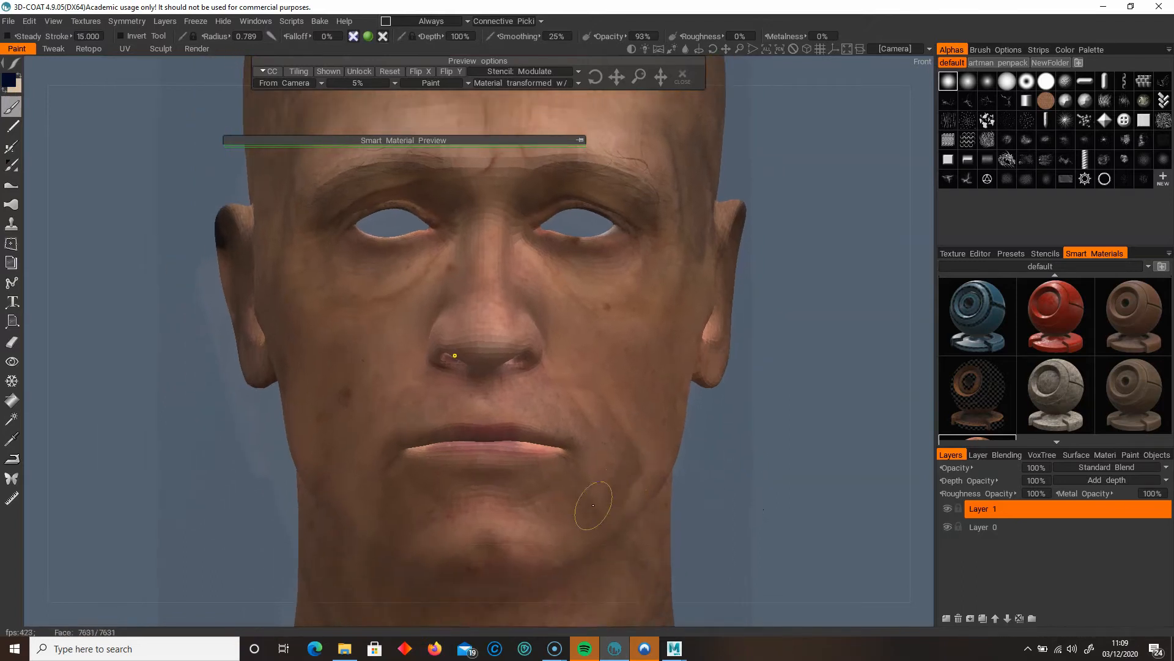
drag(544, 140, 618, 139)
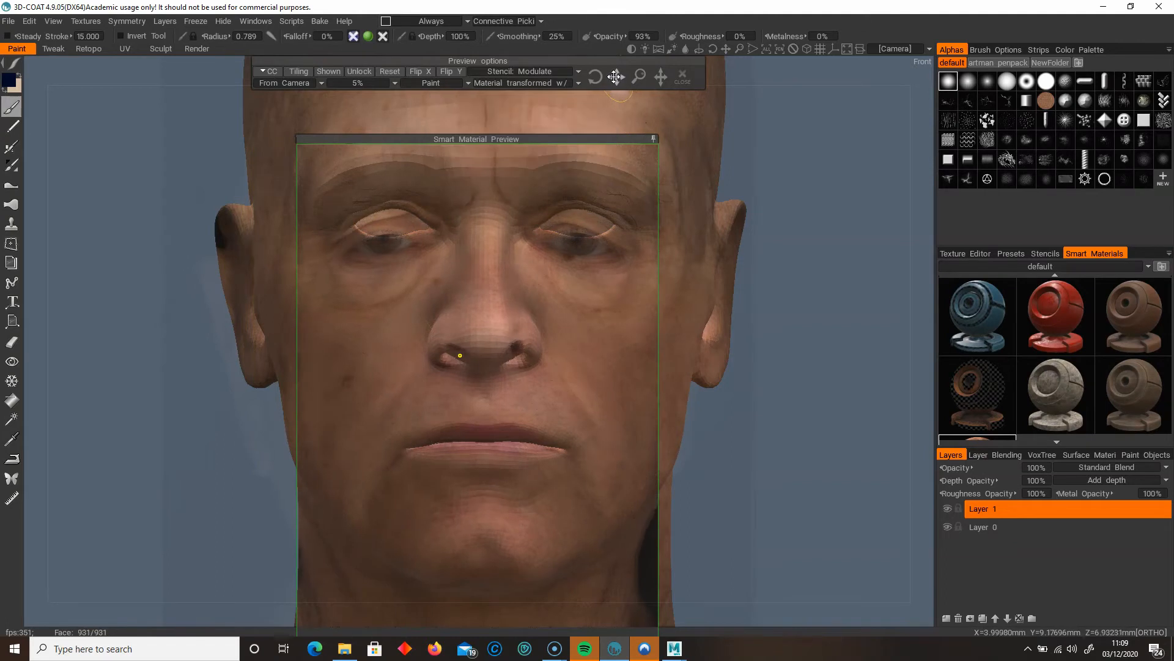
scroll(677, 222, down, 2)
scroll(636, 222, down, 2)
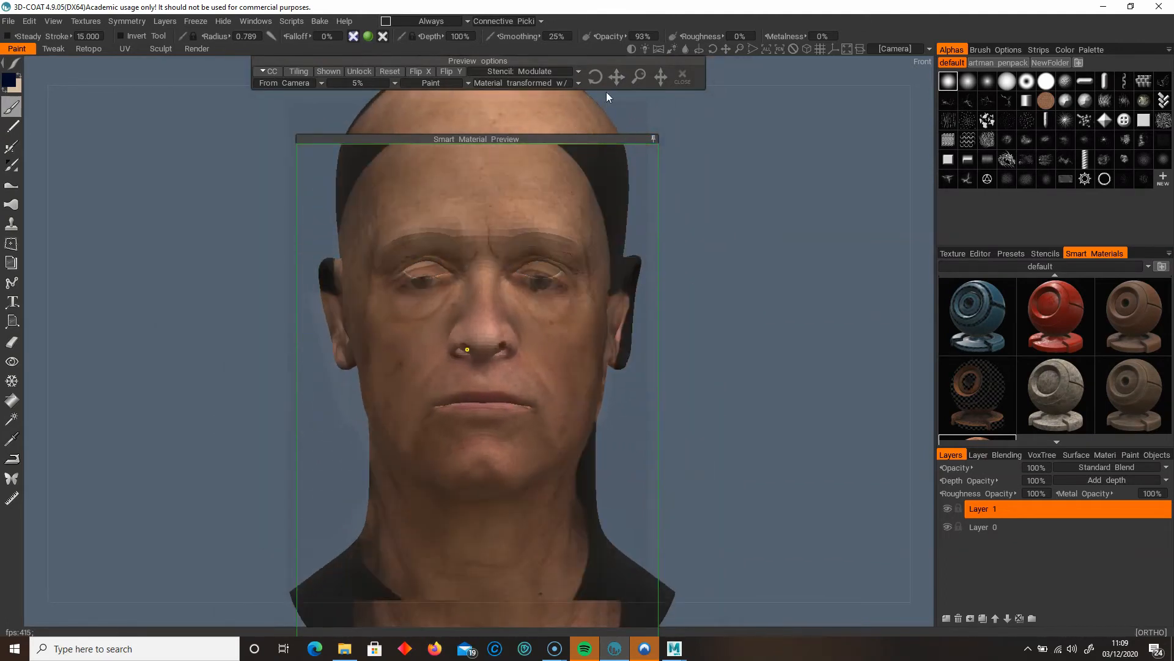
drag(618, 74, 617, 75)
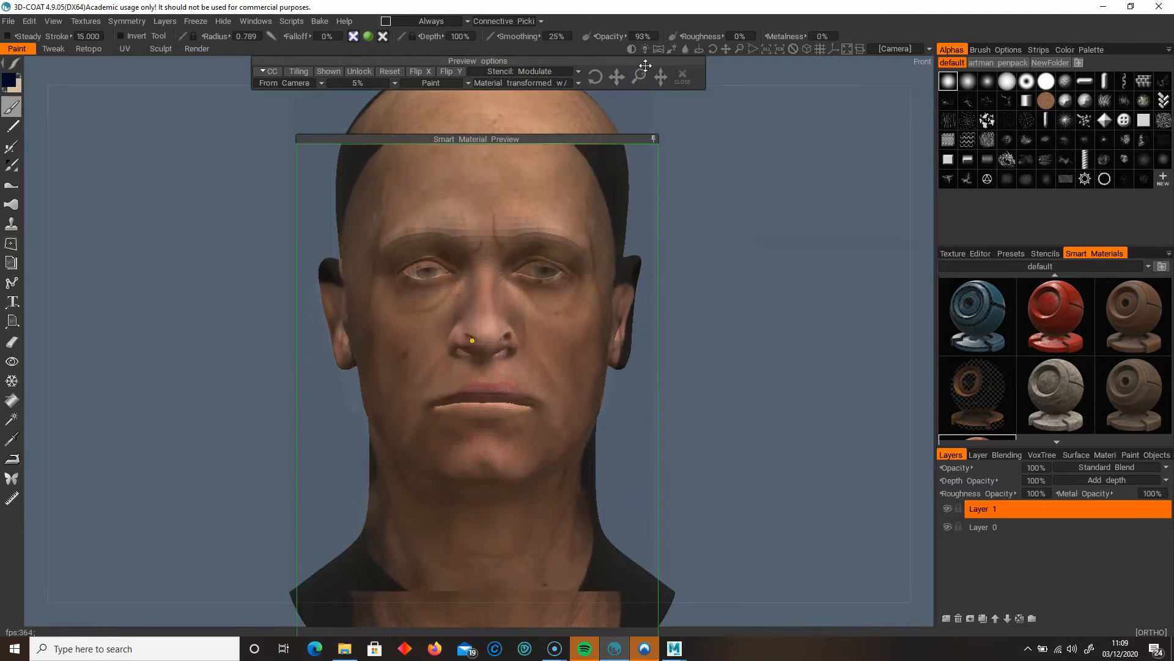
click(400, 72)
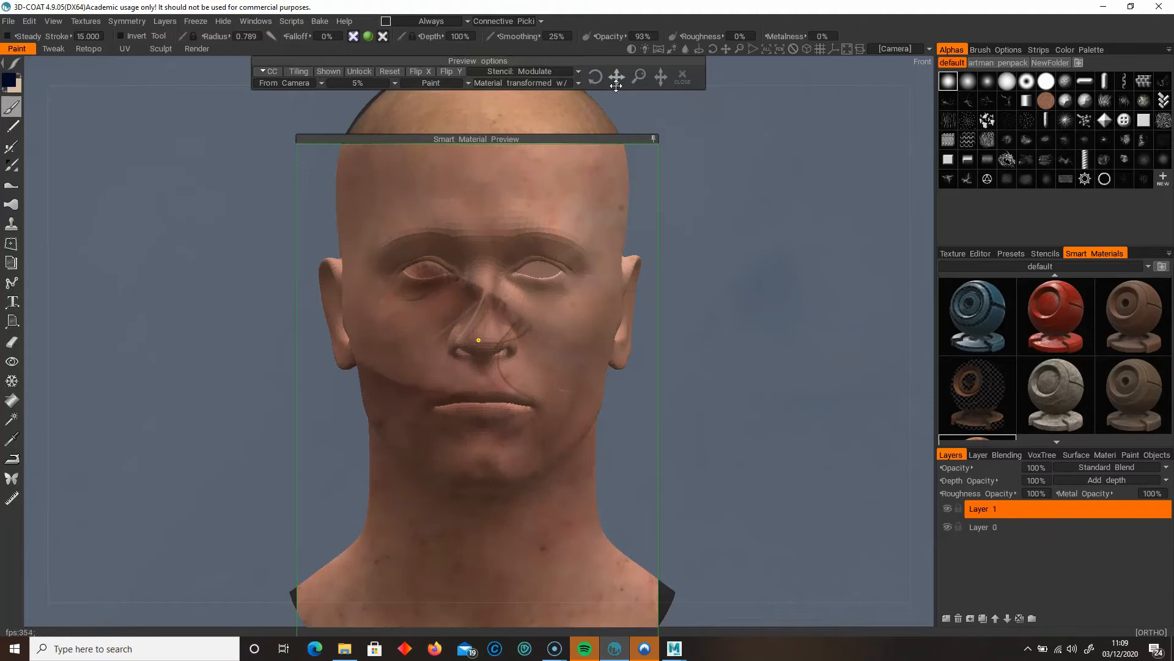
drag(639, 76, 641, 75)
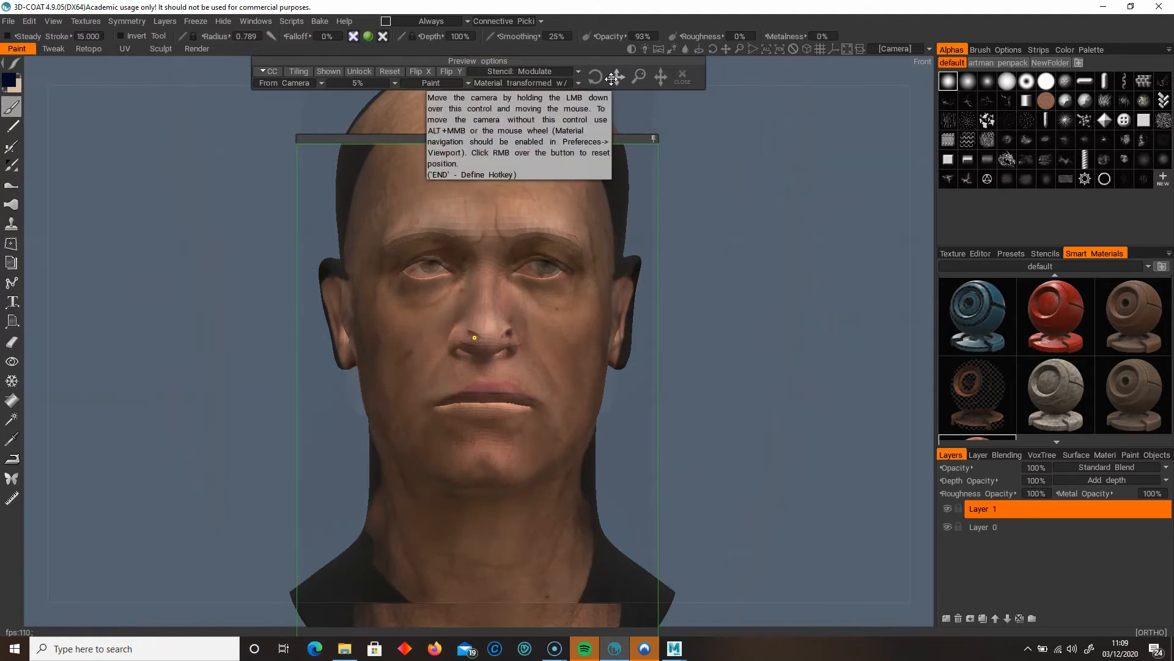
click(652, 140)
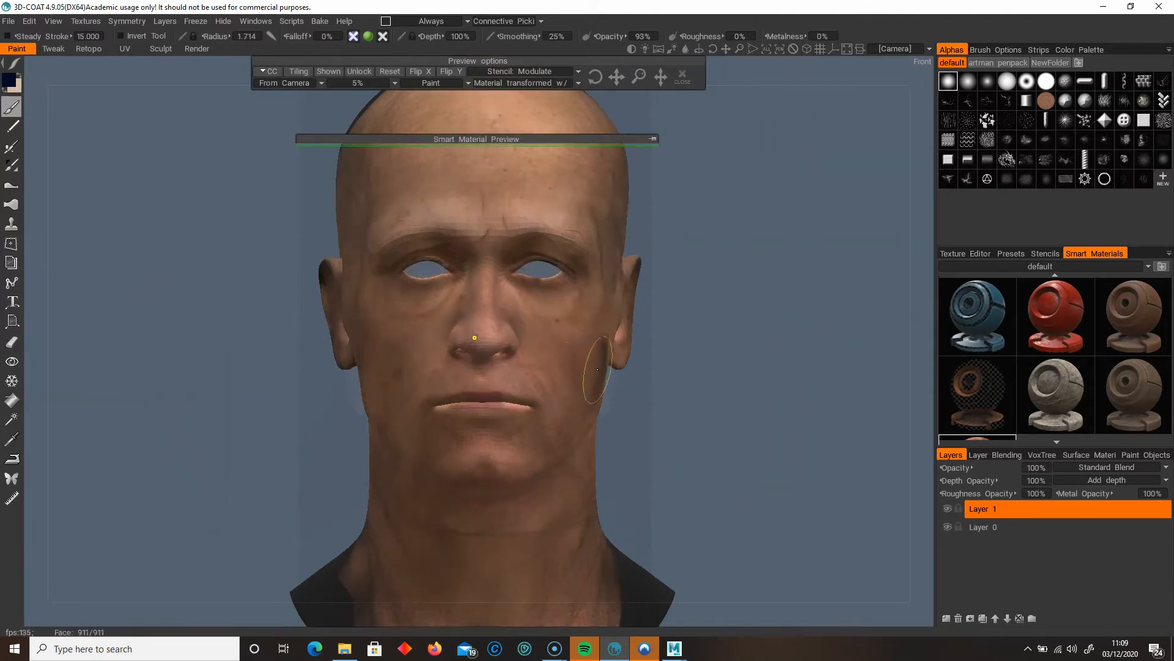
Paint the projected skin along the head's left jaw and neck with a brush radius of 1.714, refitting the photo between strokes.
drag(575, 442, 572, 379)
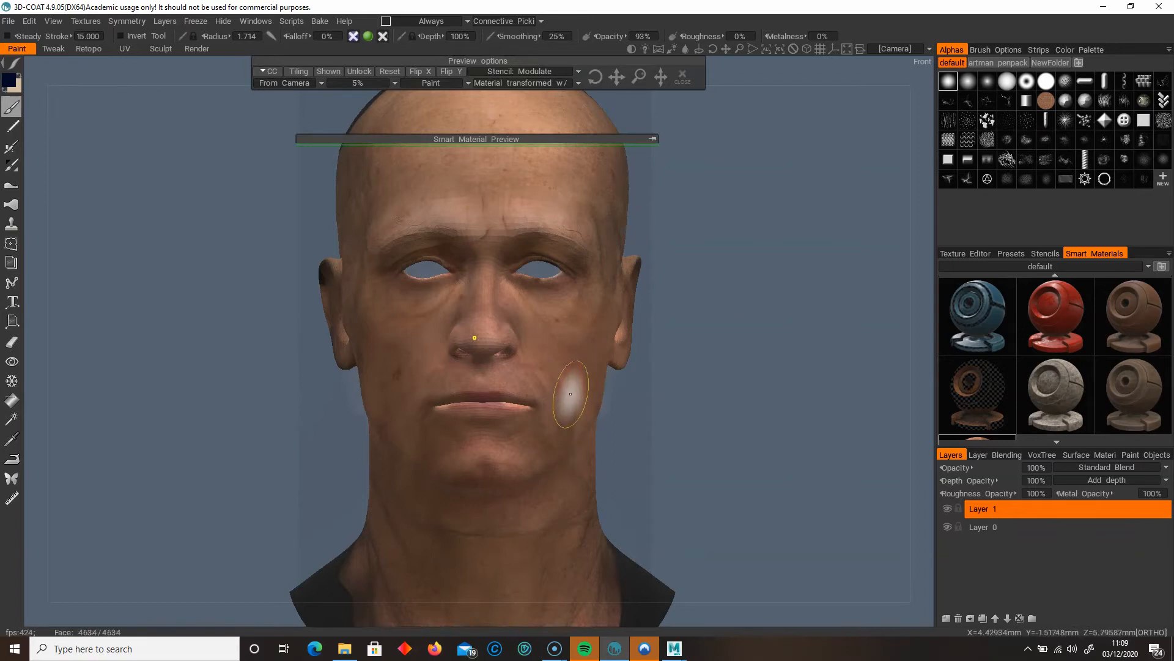
click(653, 139)
drag(639, 78, 641, 78)
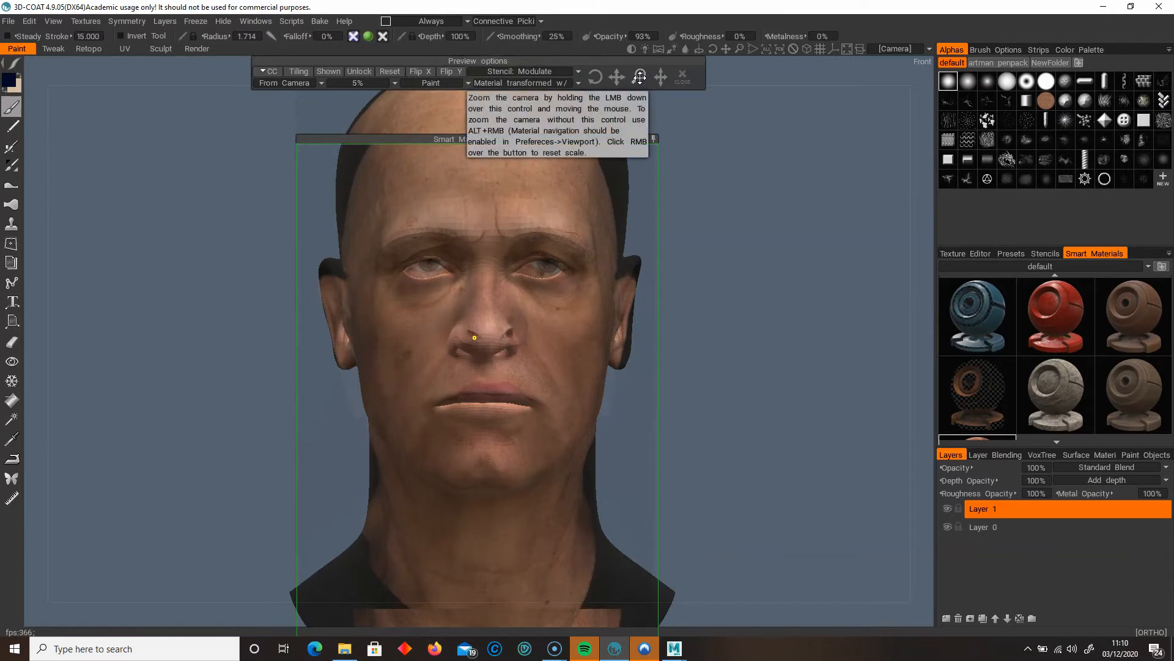
click(654, 139)
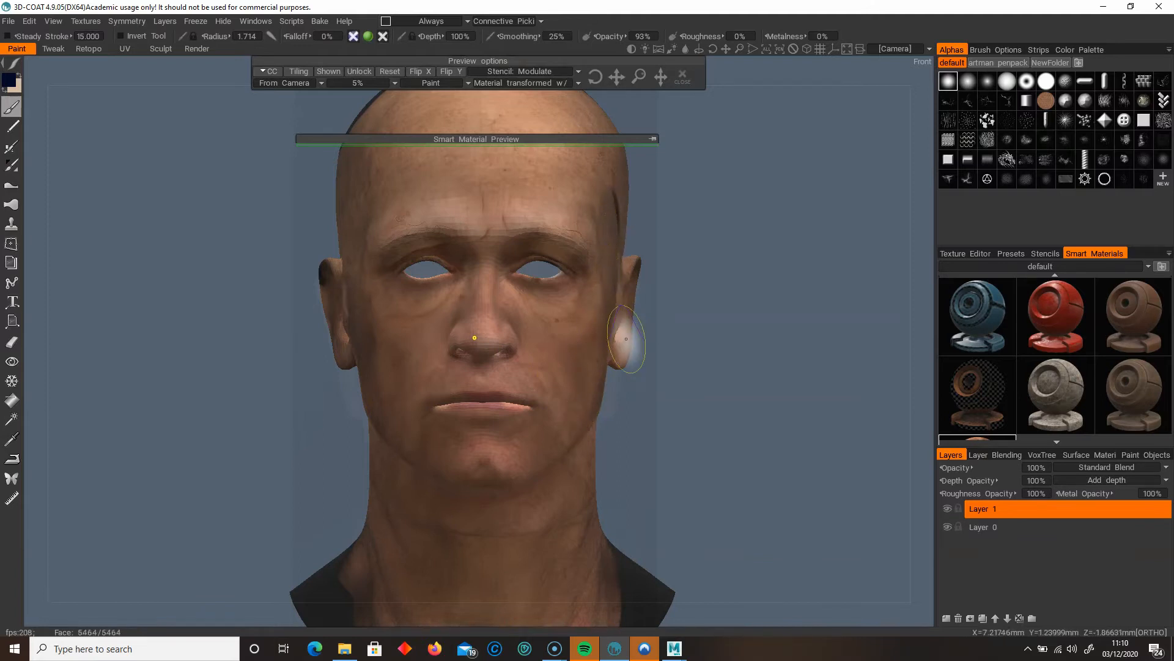
drag(605, 460, 702, 412)
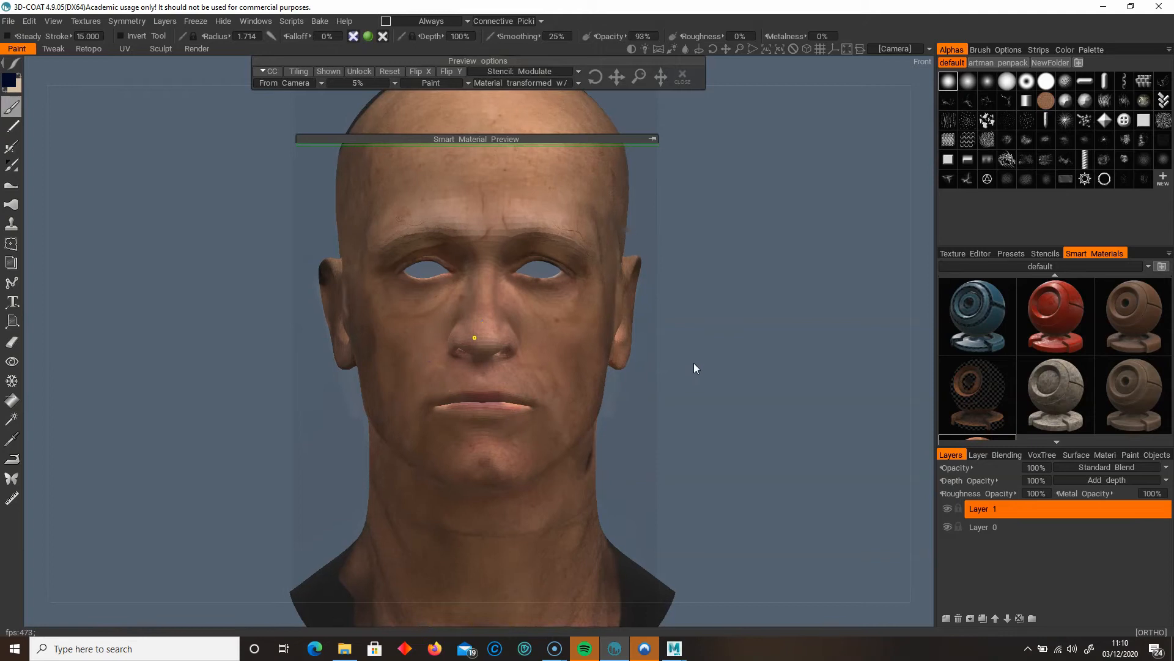
Adjust the photo's fit over the head once more and reduce the brush radius to 0.786.
click(655, 136)
drag(614, 77, 617, 78)
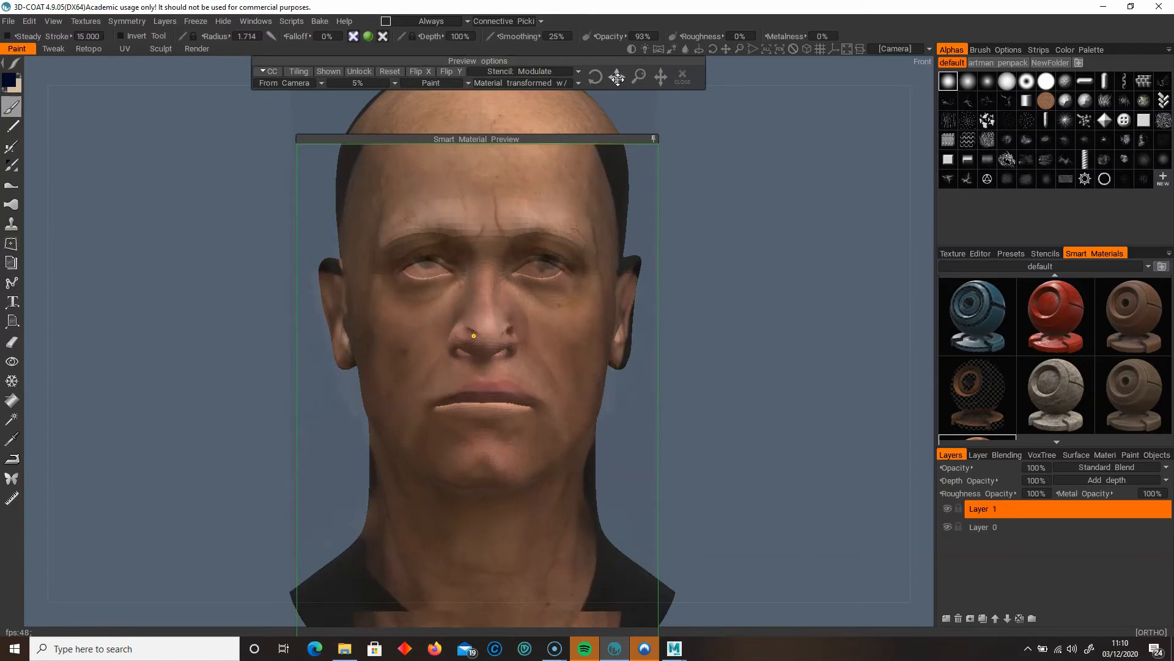
click(653, 139)
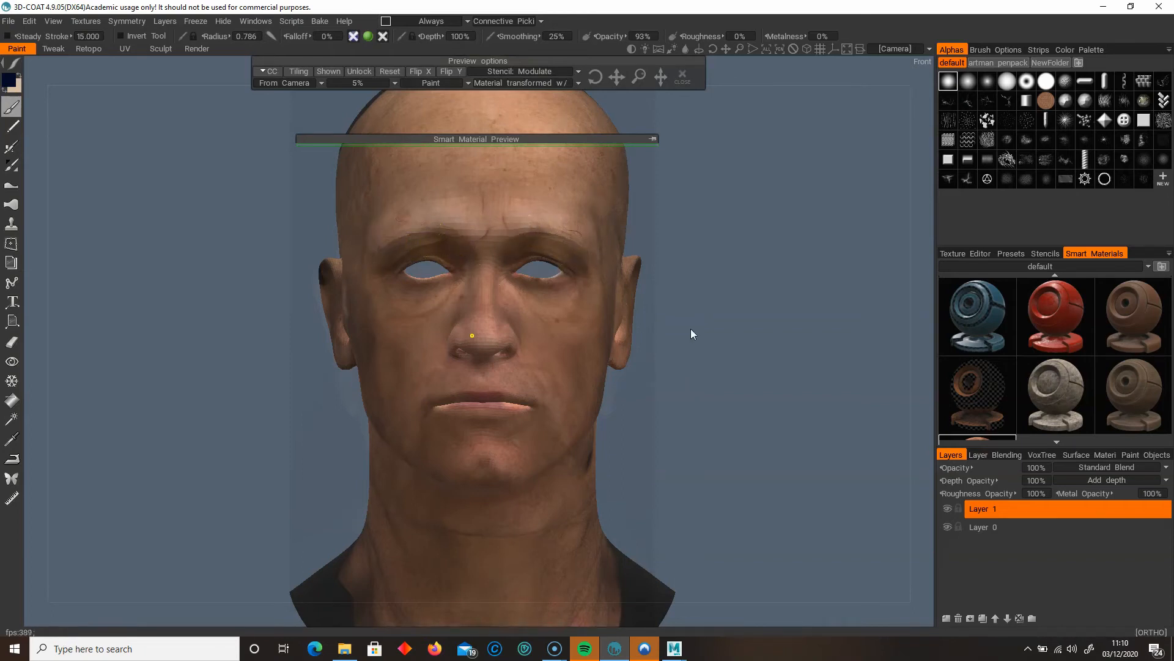
Align the photo with the head's right eye and paint the lid and inner corner using a brush radius of 0.508.
scroll(765, 327, up, 5)
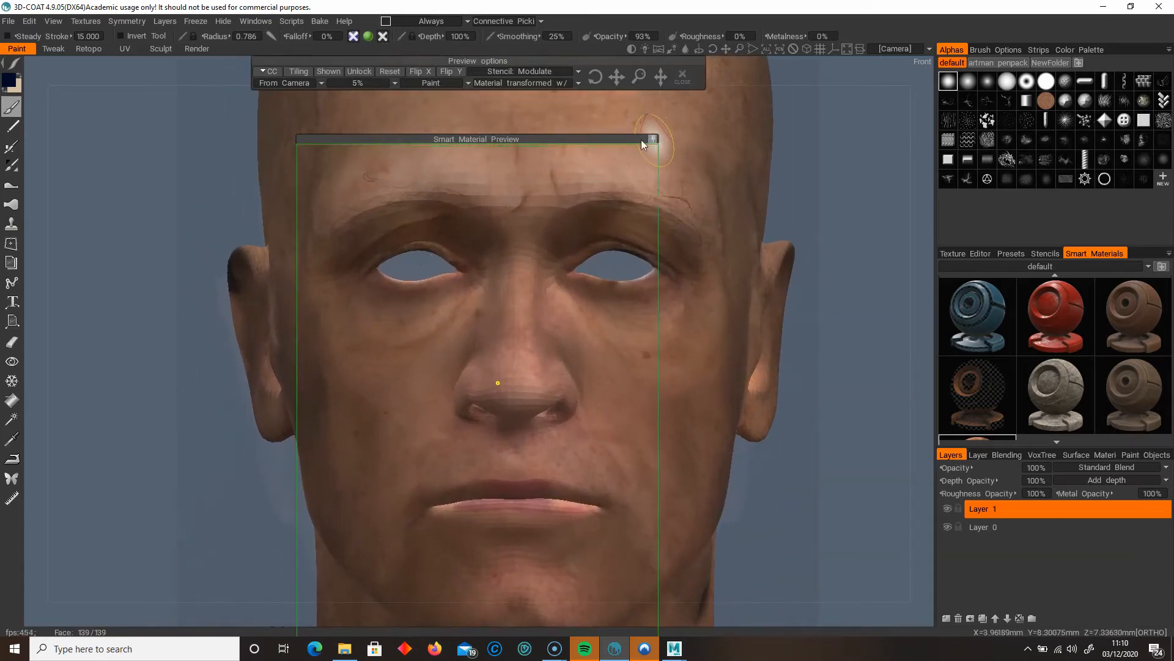
drag(618, 73, 619, 72)
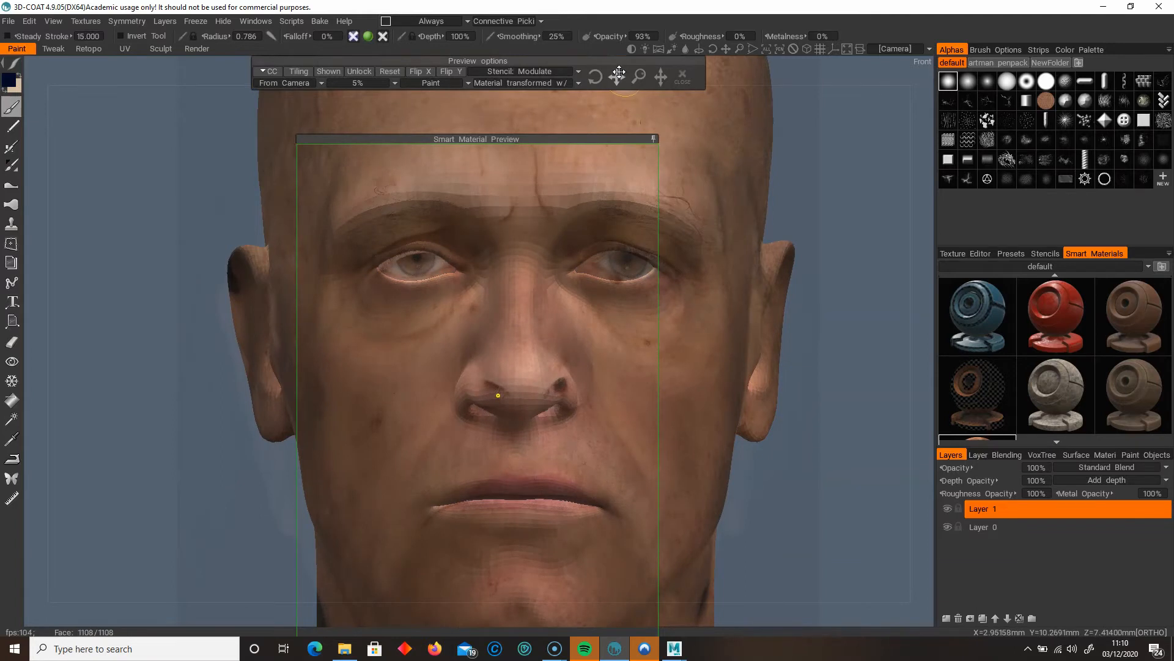
click(652, 138)
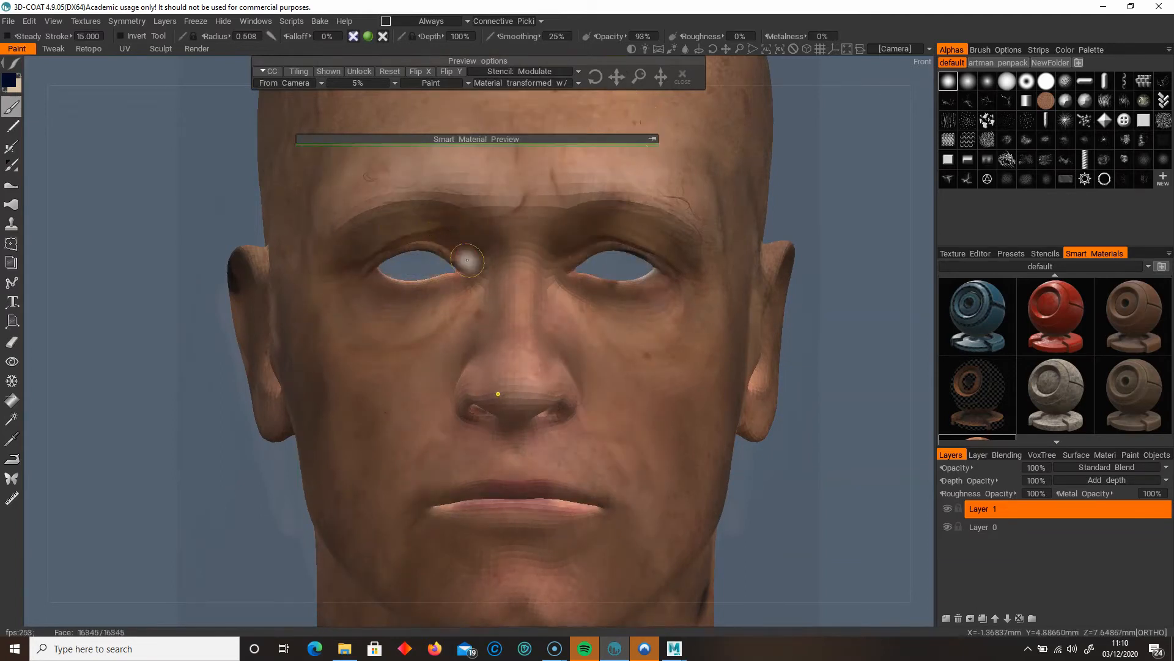
click(653, 139)
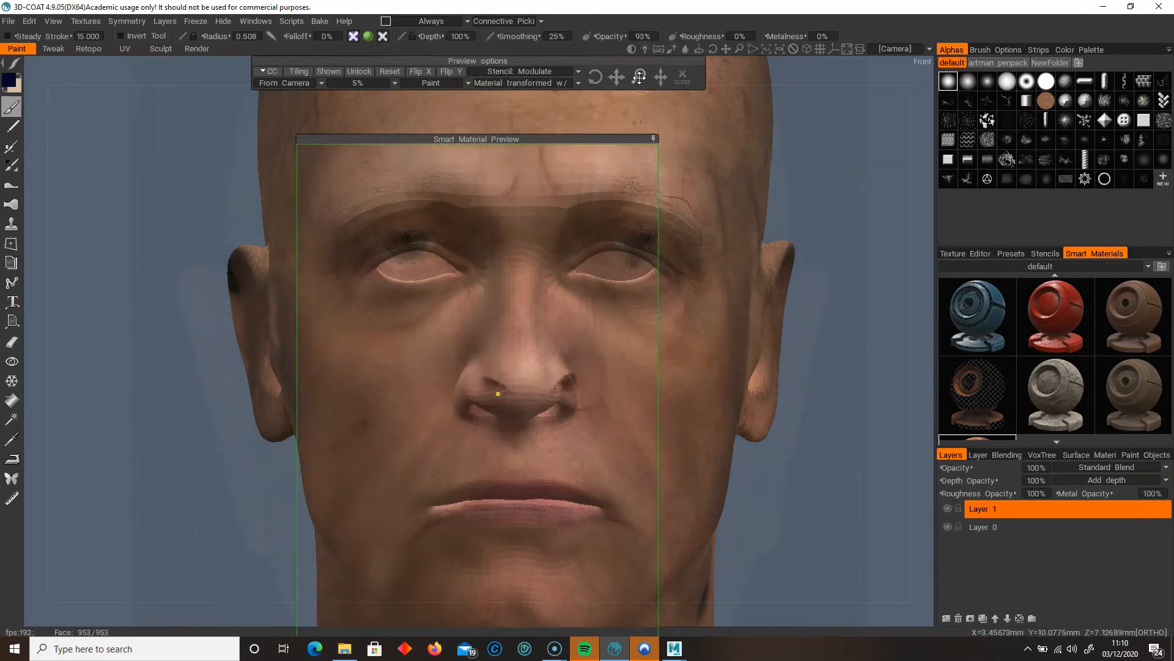
drag(617, 76, 618, 77)
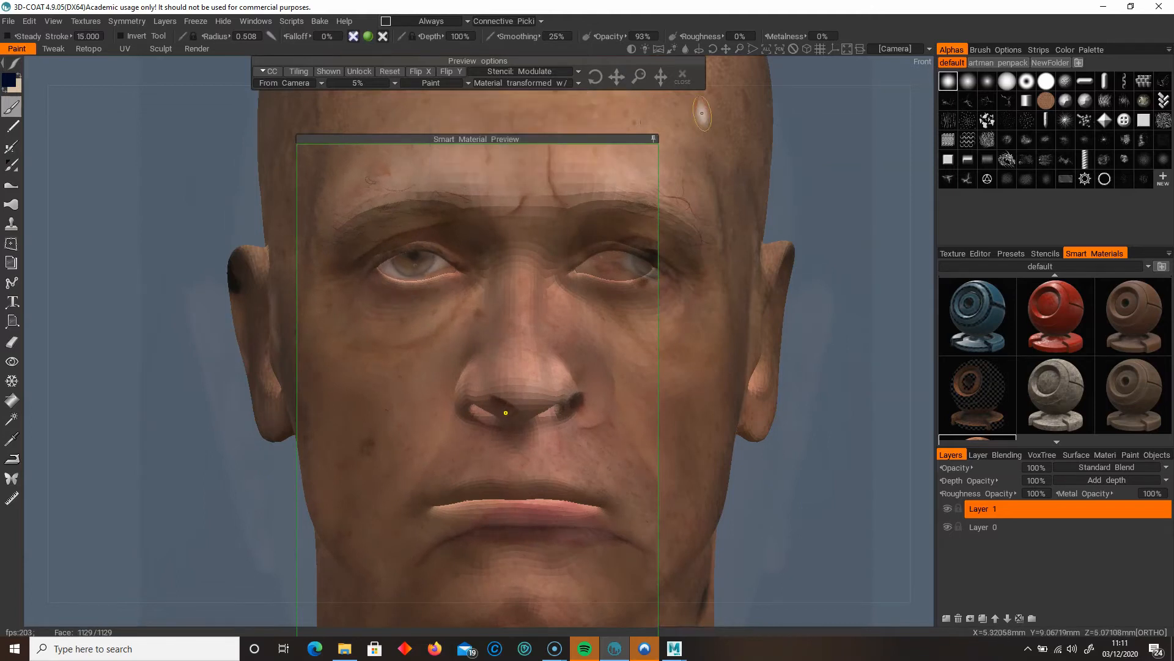
click(653, 140)
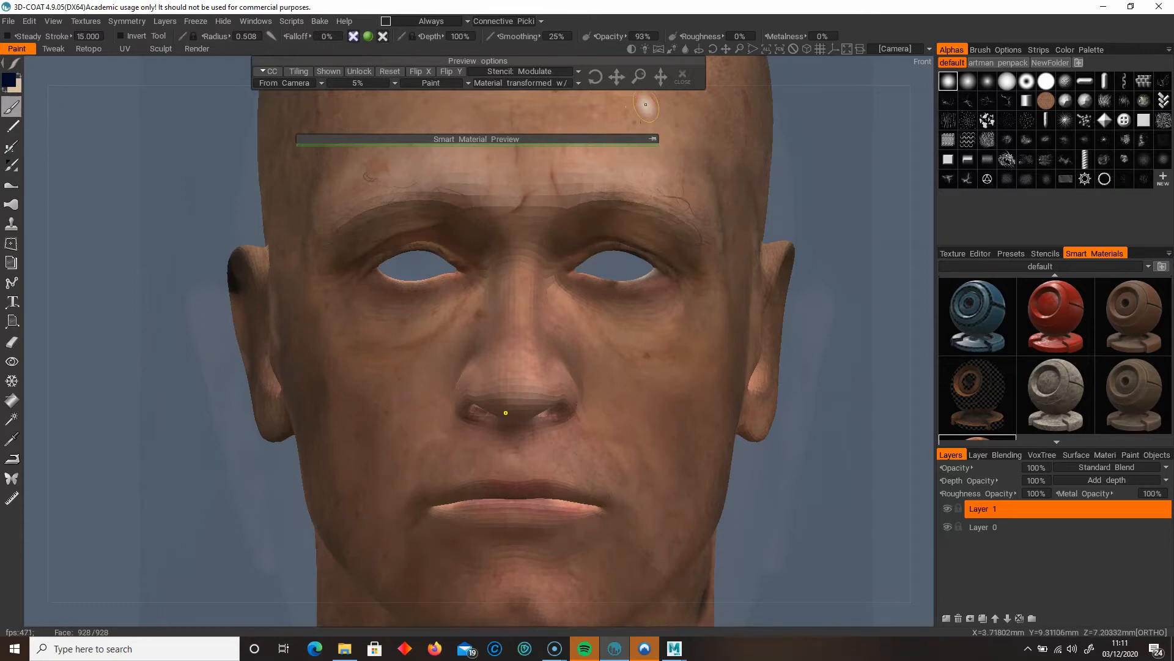
Shift the photo to match the head's left eye and paint the projected skin at its inner corner.
click(653, 139)
drag(613, 77, 612, 76)
click(653, 140)
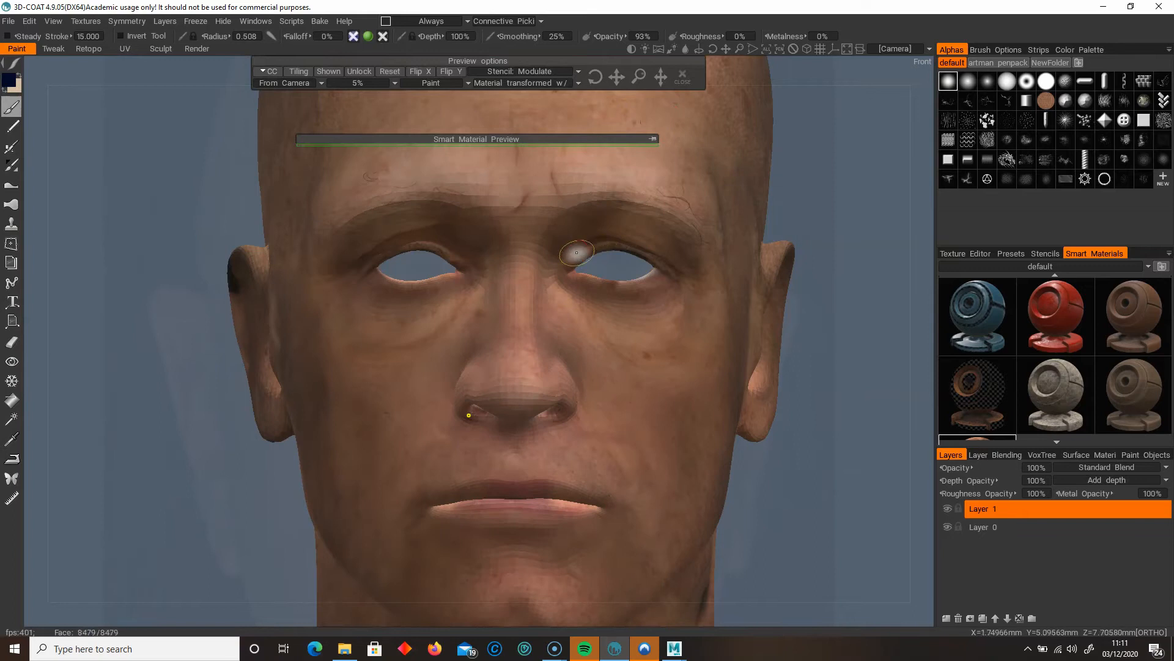
Return to a front view of the whole bust and shift the photo upward relative to the head for painting the neck.
right_drag(817, 305, 721, 274)
mouse_move(722, 274)
mouse_down()
mouse_move(702, 272)
mouse_move(777, 269)
mouse_move(804, 244)
mouse_move(747, 229)
mouse_move(714, 245)
mouse_move(724, 263)
mouse_up()
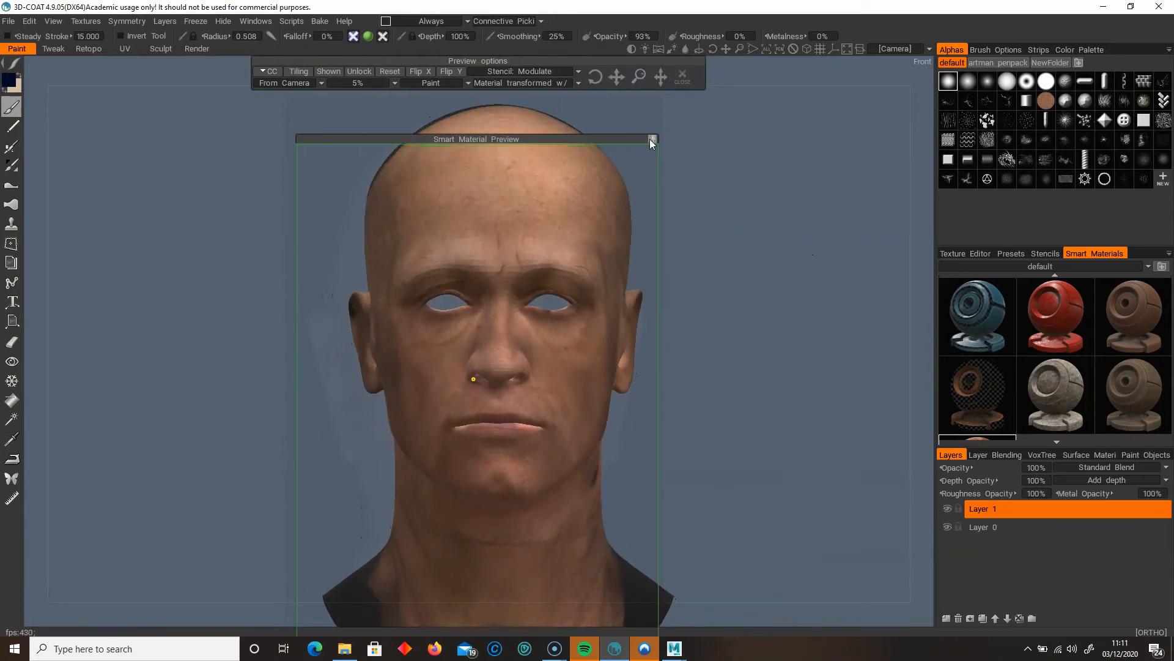
middle_drag(725, 301, 703, 207)
drag(616, 74, 616, 75)
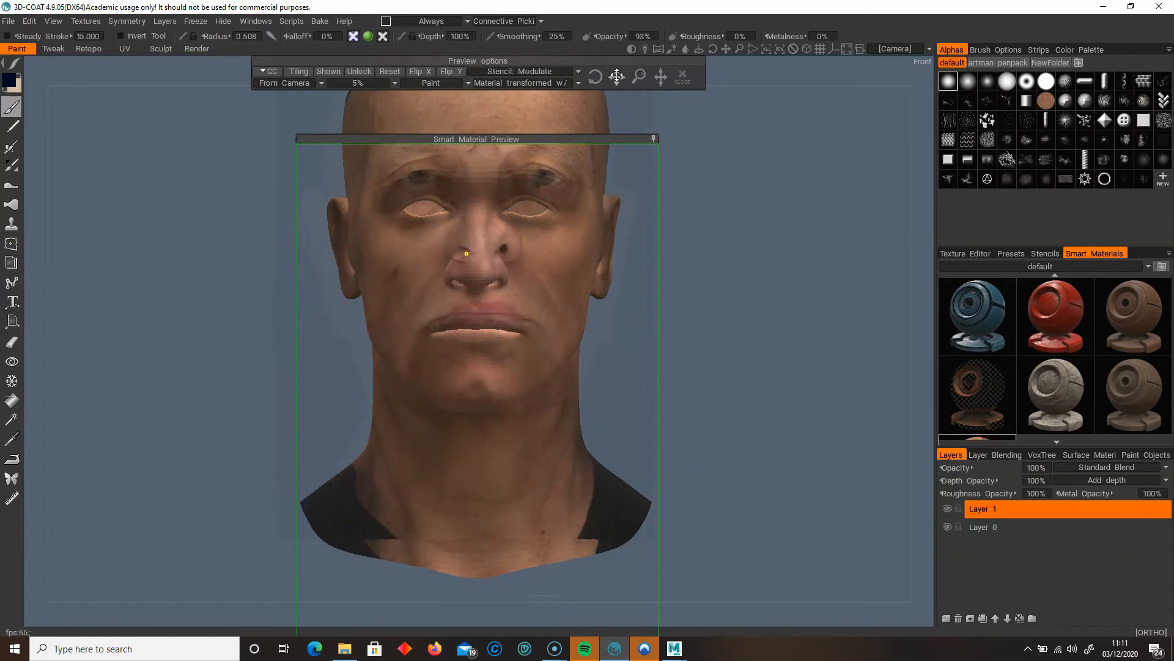
click(654, 139)
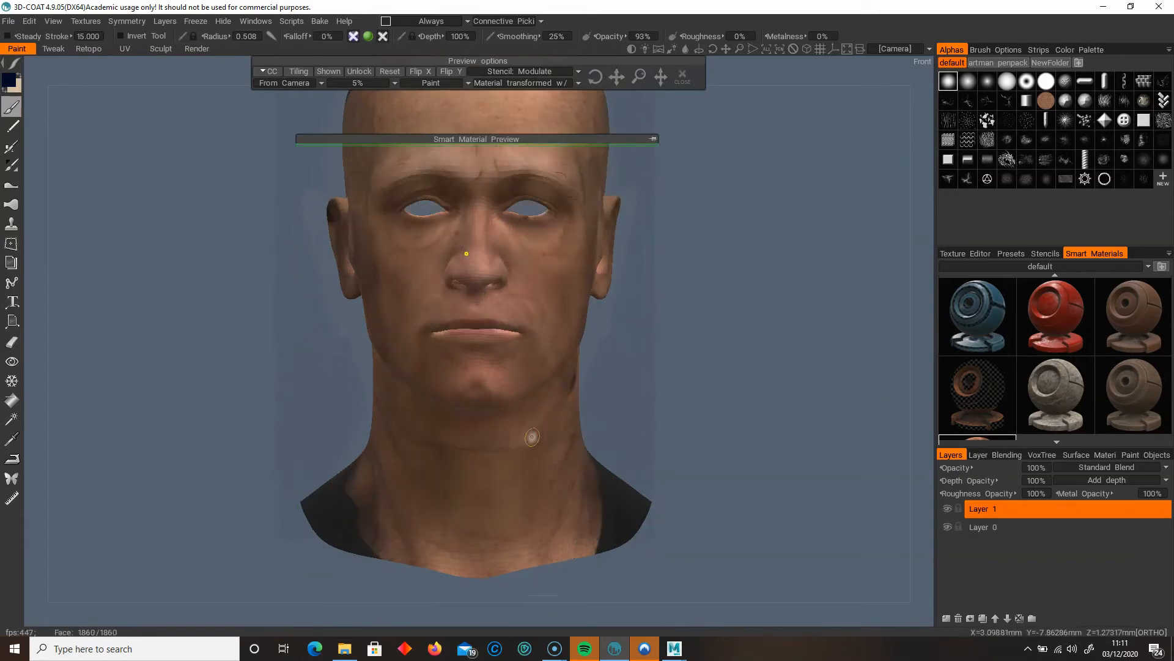
Paint the projected skin over the front of the neck with a brush radius of 2.276, undoing the stroke that runs past the photo.
right_drag(534, 437, 544, 427)
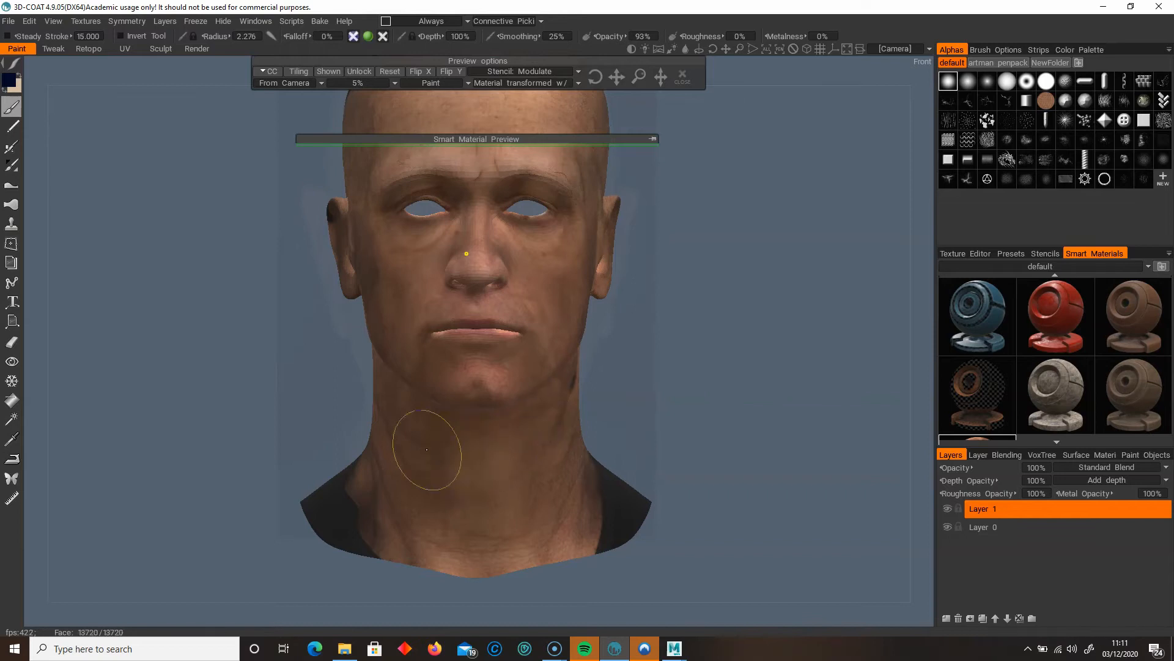
mouse_move(398, 420)
mouse_down()
mouse_move(432, 524)
mouse_move(513, 486)
mouse_up()
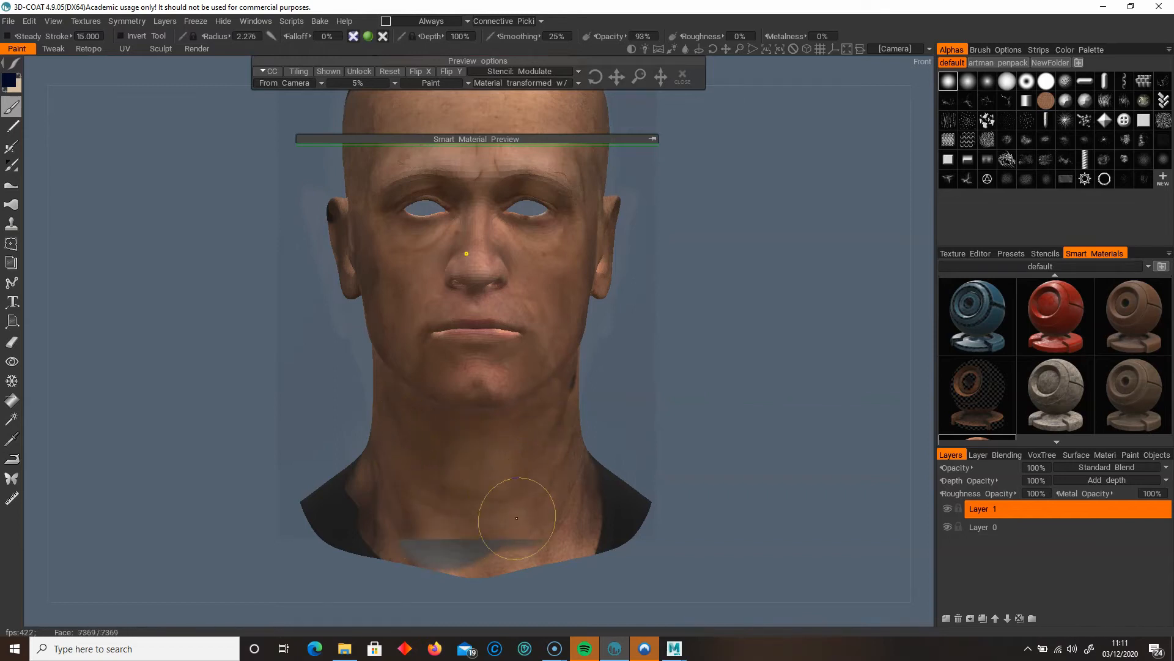
key(ctrl+z)
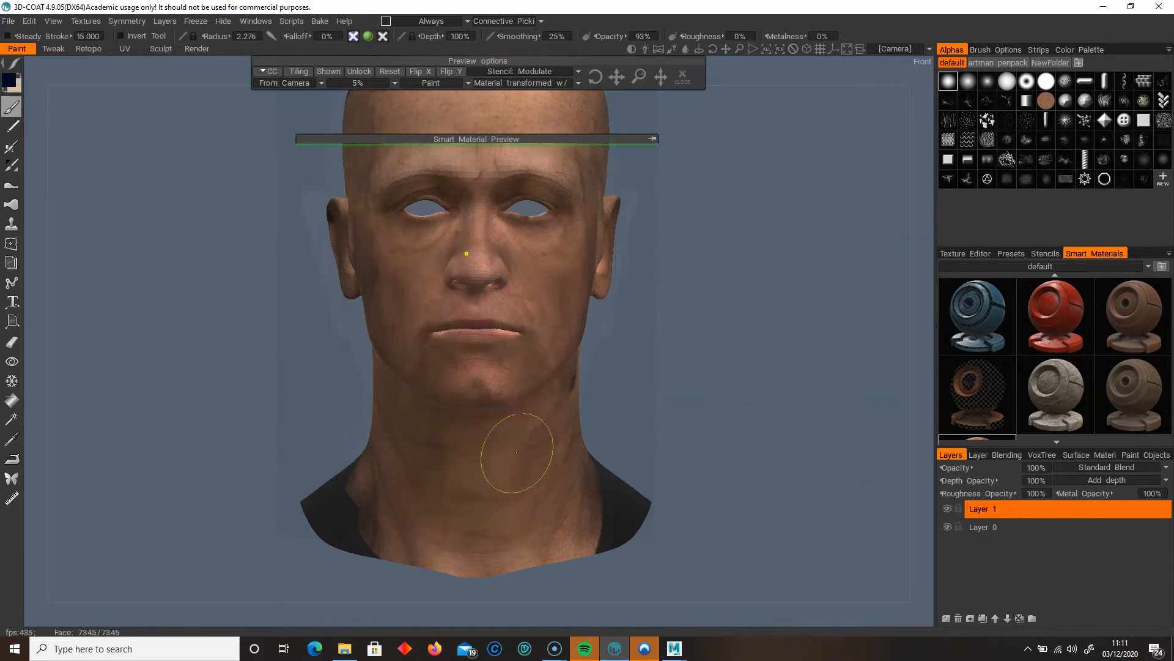
Turn the bust to its left profile and replace the smart material's color texture with the PF180 full-face side photo, saving the material.
drag(692, 439, 659, 435)
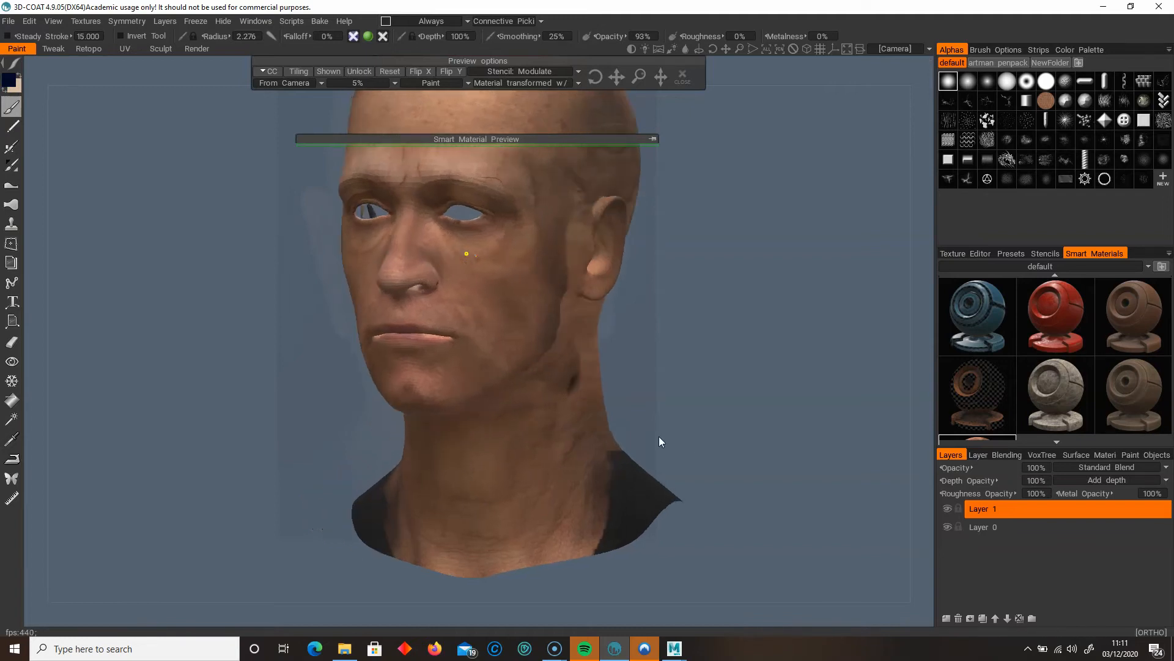
drag(692, 393, 787, 426)
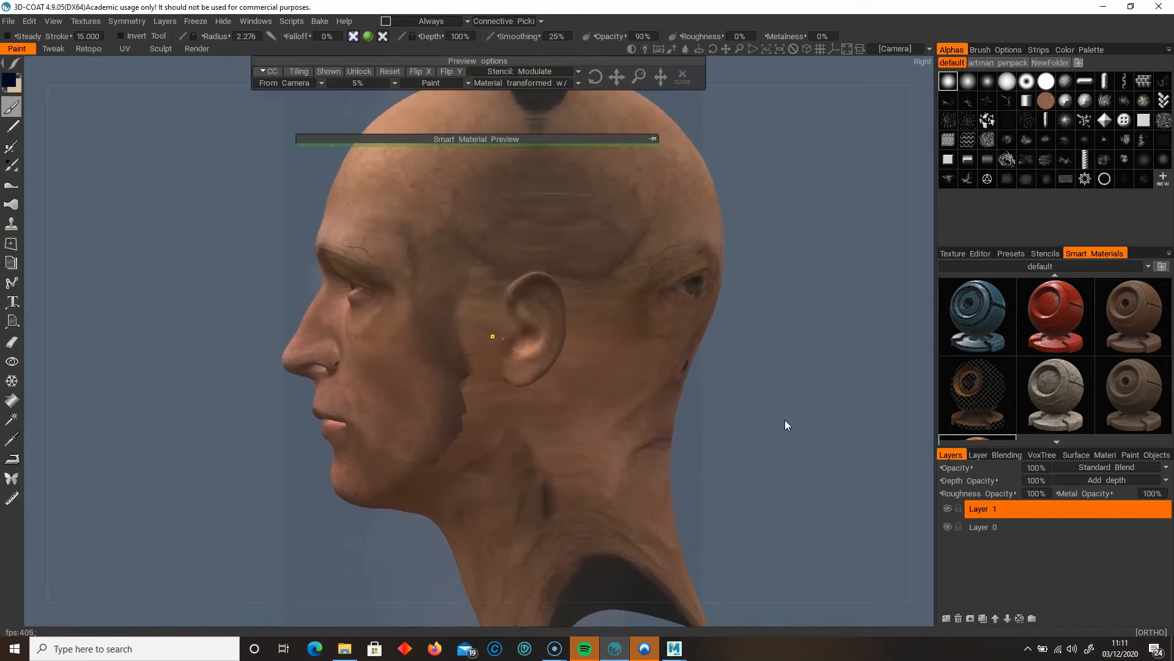
scroll(1004, 371, down, 2)
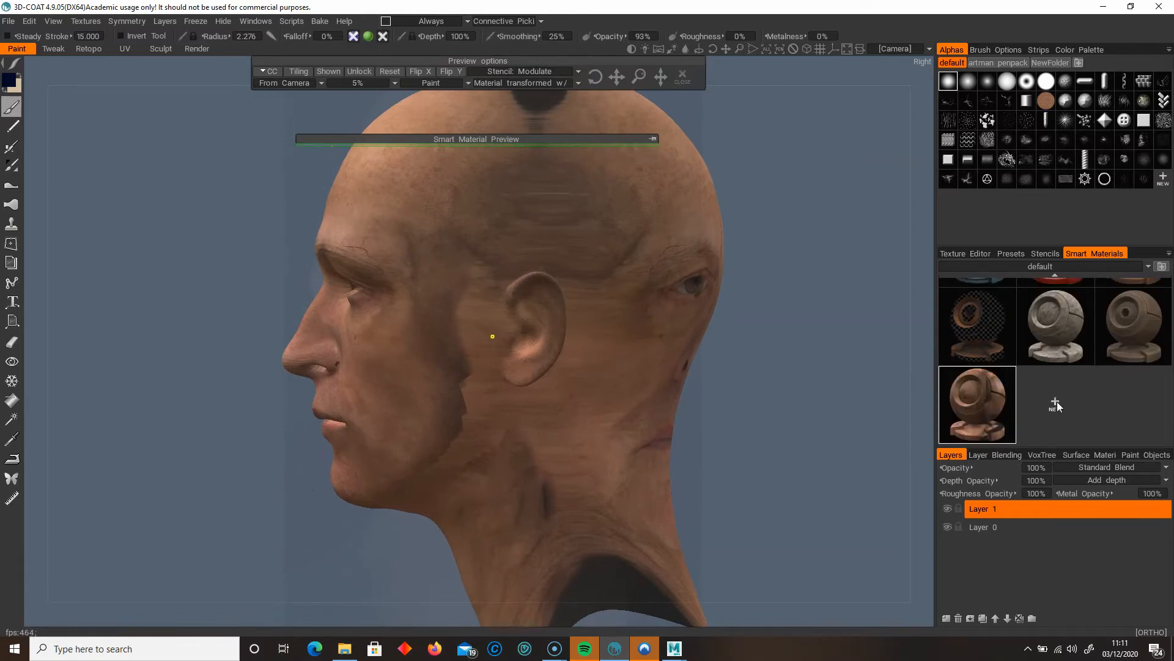
right_click(992, 396)
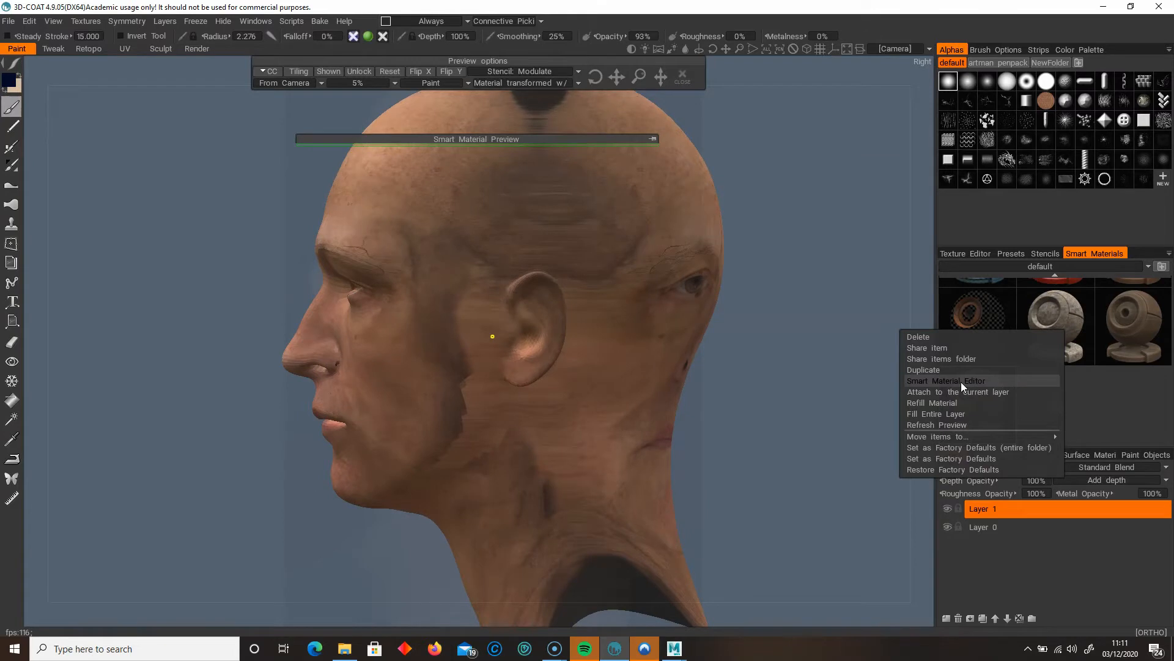
click(960, 381)
click(734, 163)
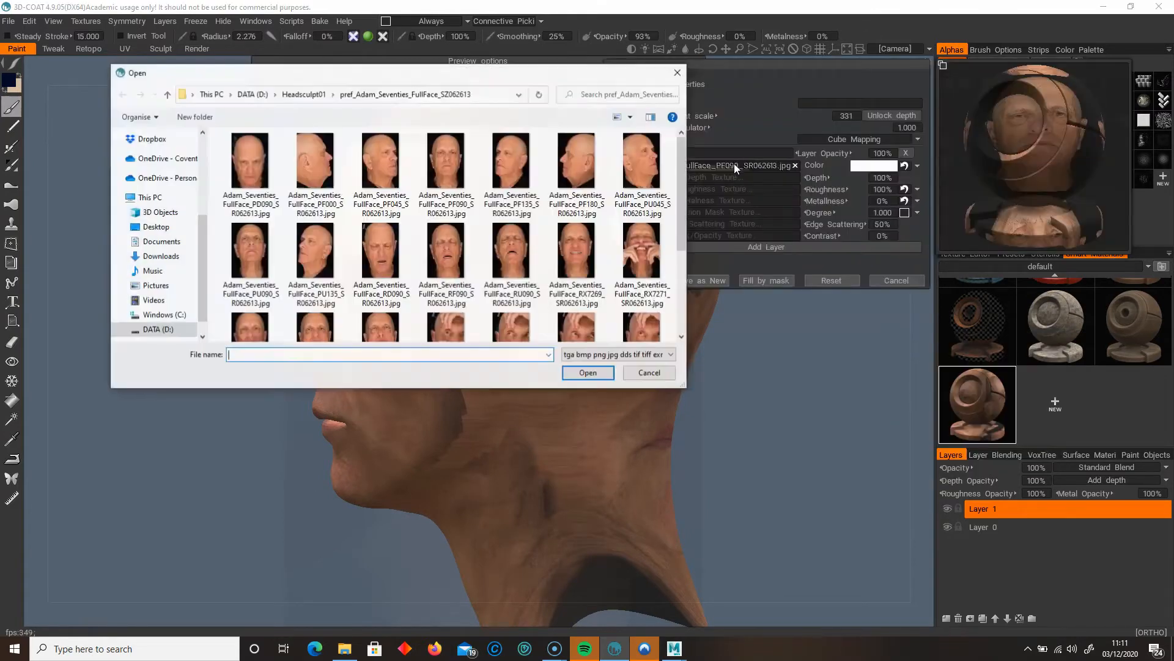
double_click(572, 167)
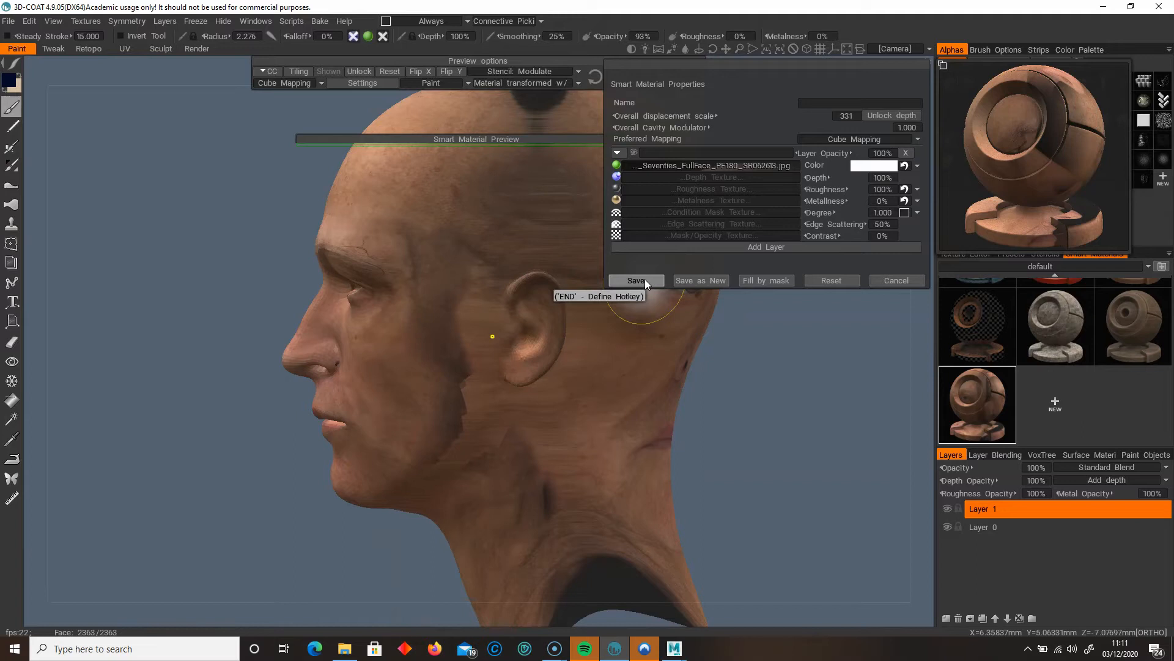
click(636, 280)
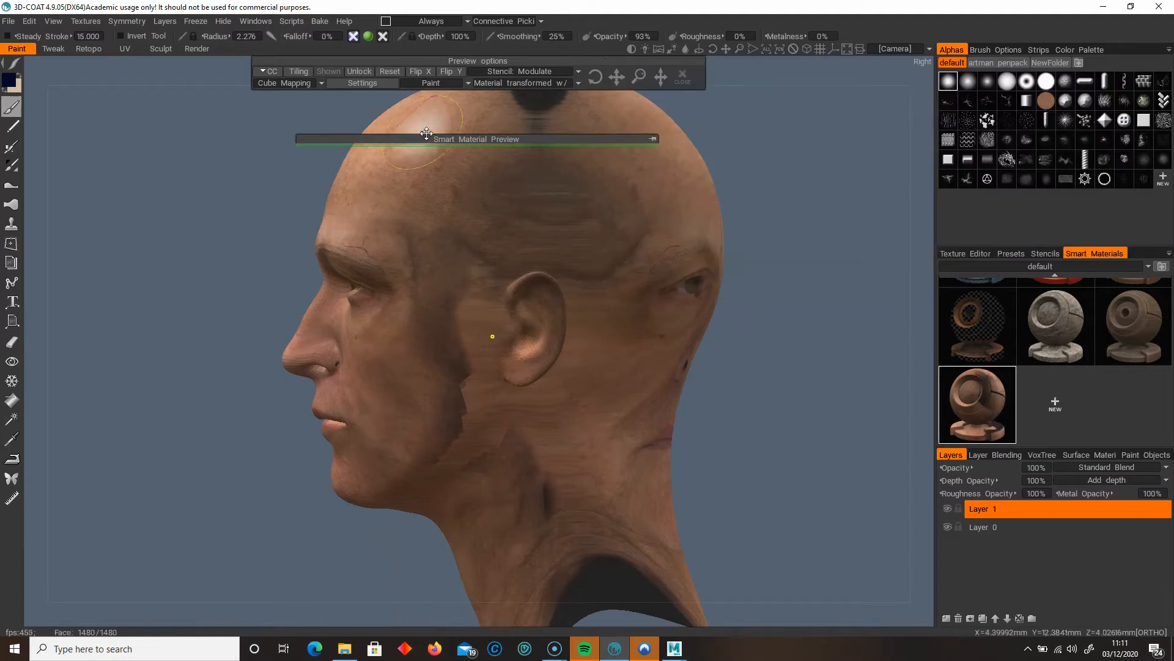
Set the material mapping to From Camera and align the side photo with the head's left profile.
click(285, 82)
click(297, 102)
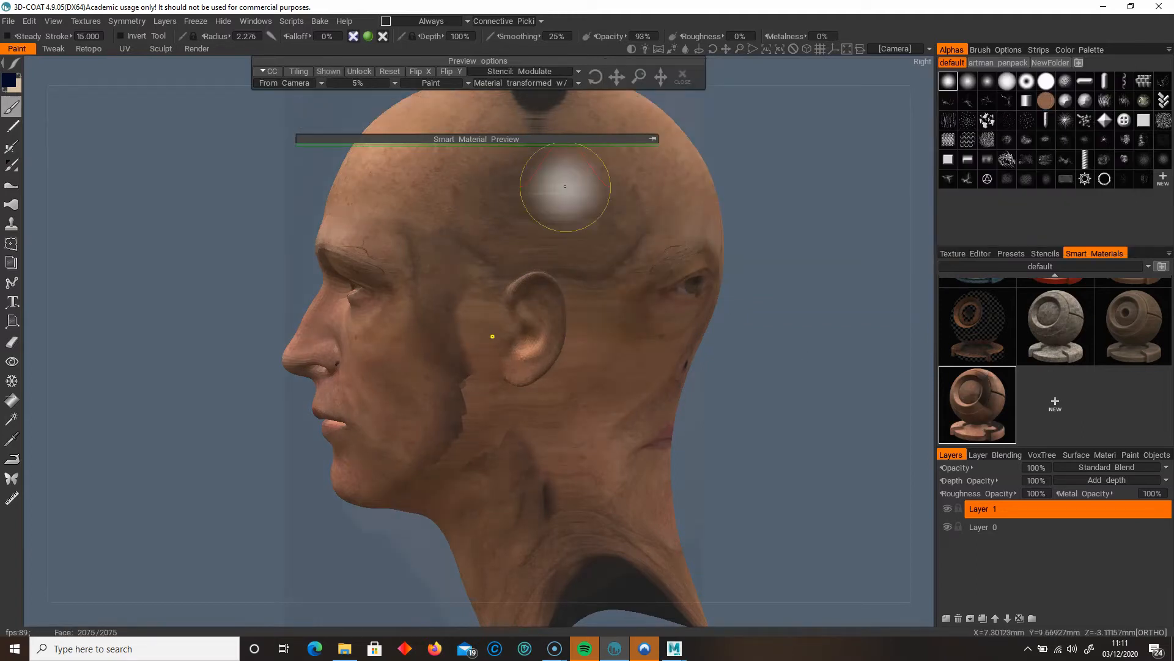
click(654, 140)
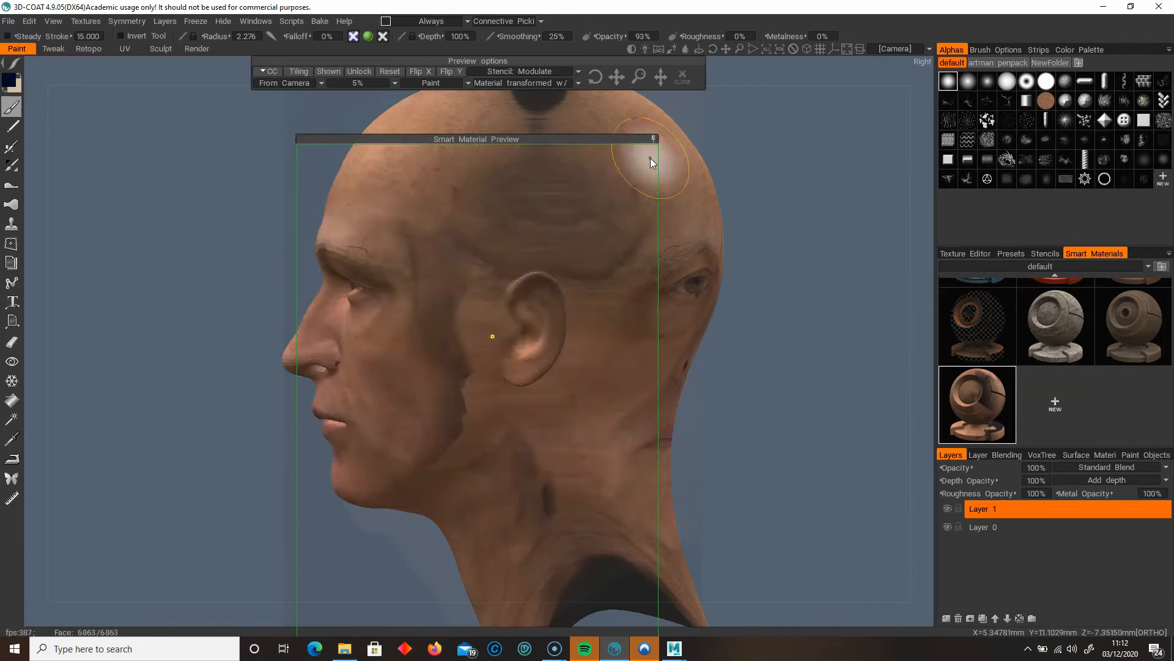
mouse_move(615, 76)
mouse_down()
mouse_move(593, 79)
mouse_move(644, 78)
mouse_move(594, 78)
mouse_move(612, 74)
mouse_up()
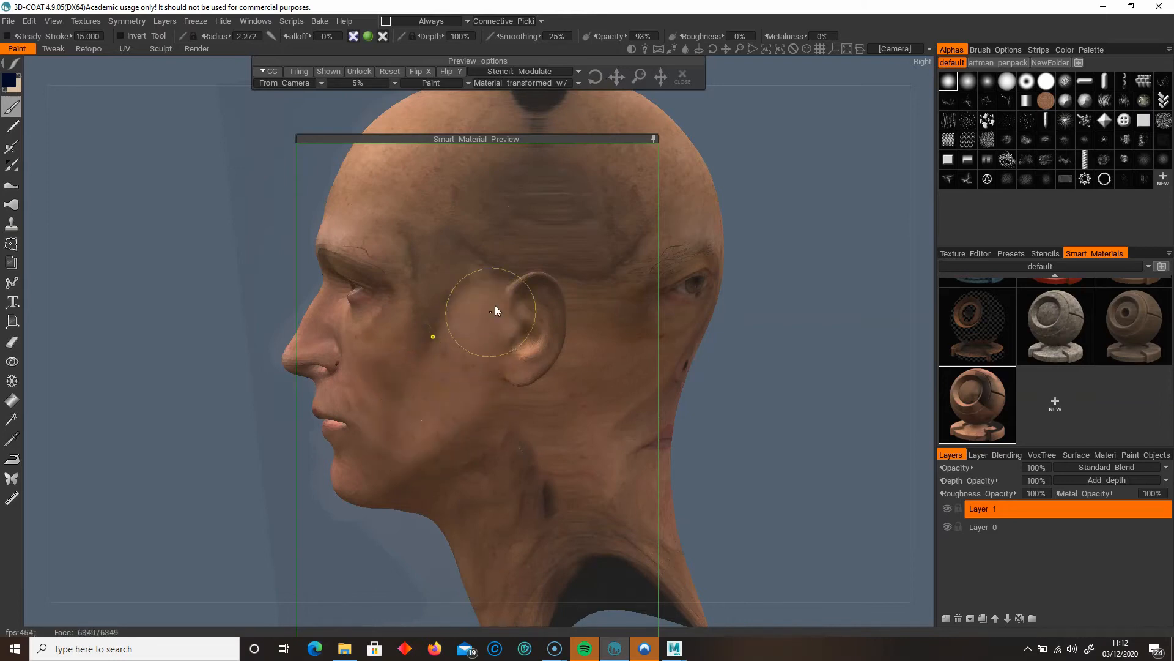
Paint the projected side photo over the cheek, temple, side of the scalp and jaw, enlarging the brush radius to 4.107.
right_drag(451, 314, 457, 313)
drag(457, 314, 462, 292)
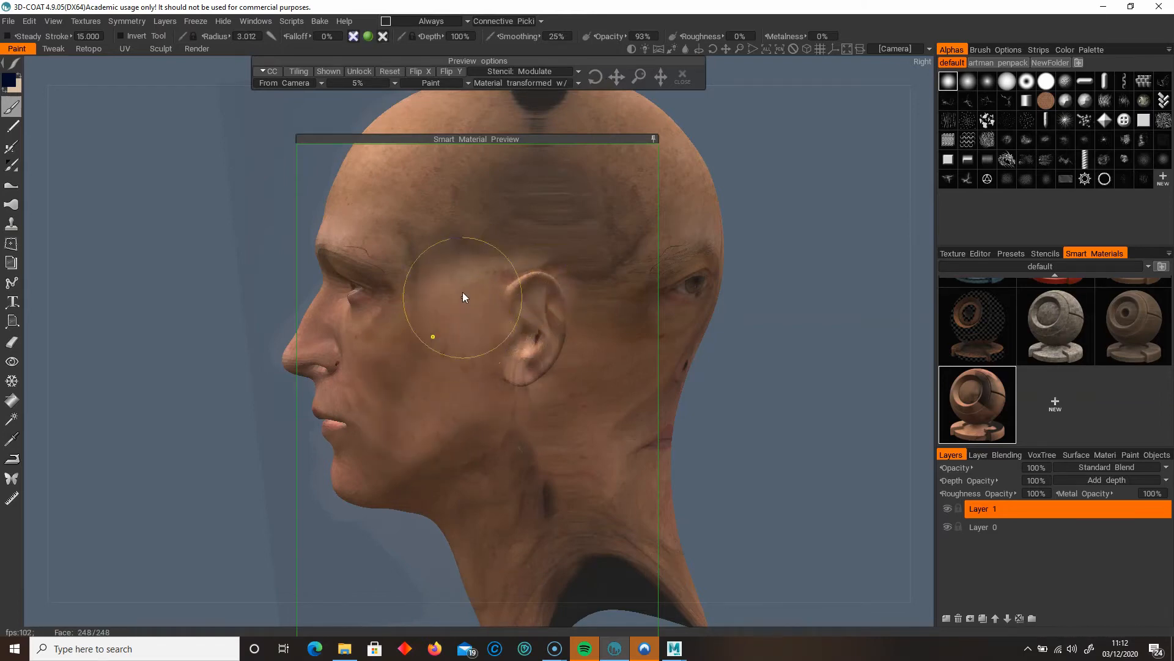
mouse_move(457, 233)
mouse_down()
mouse_move(459, 275)
mouse_move(507, 191)
mouse_up()
mouse_move(540, 228)
mouse_down()
mouse_move(568, 189)
mouse_move(569, 207)
mouse_up()
right_drag(563, 211, 571, 211)
mouse_move(564, 200)
mouse_down()
mouse_move(546, 155)
mouse_move(505, 214)
mouse_up()
drag(482, 318, 456, 377)
drag(455, 379, 442, 383)
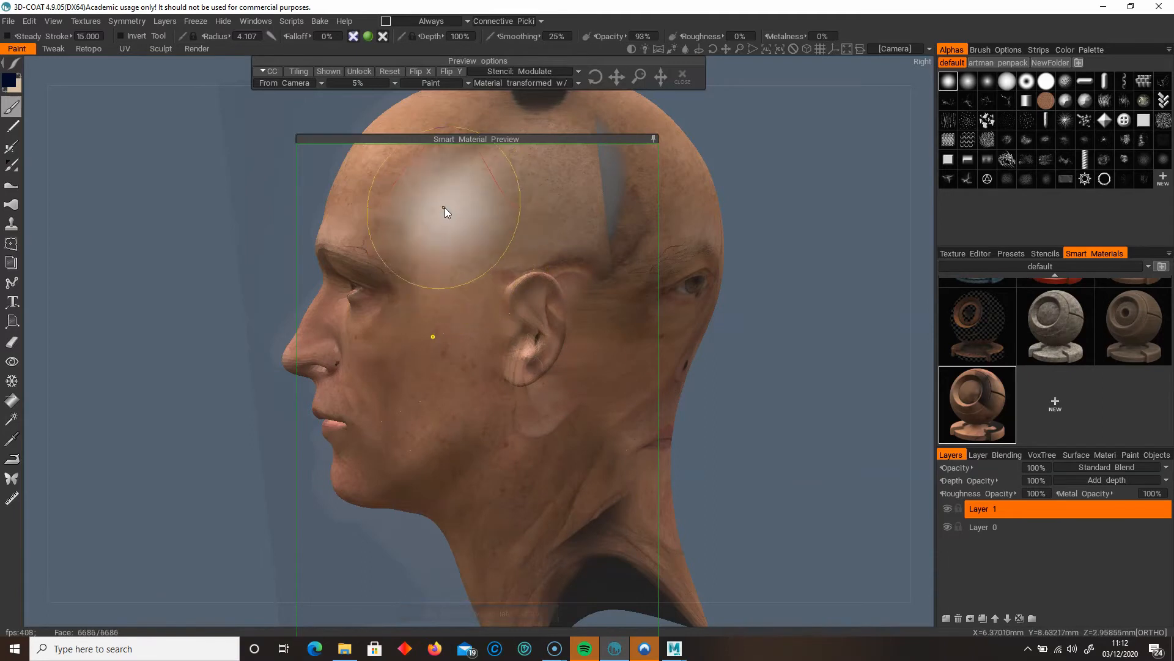
mouse_move(600, 320)
right_down()
mouse_move(768, 392)
mouse_move(863, 399)
mouse_move(913, 384)
mouse_move(889, 364)
mouse_move(809, 365)
mouse_move(754, 394)
right_up()
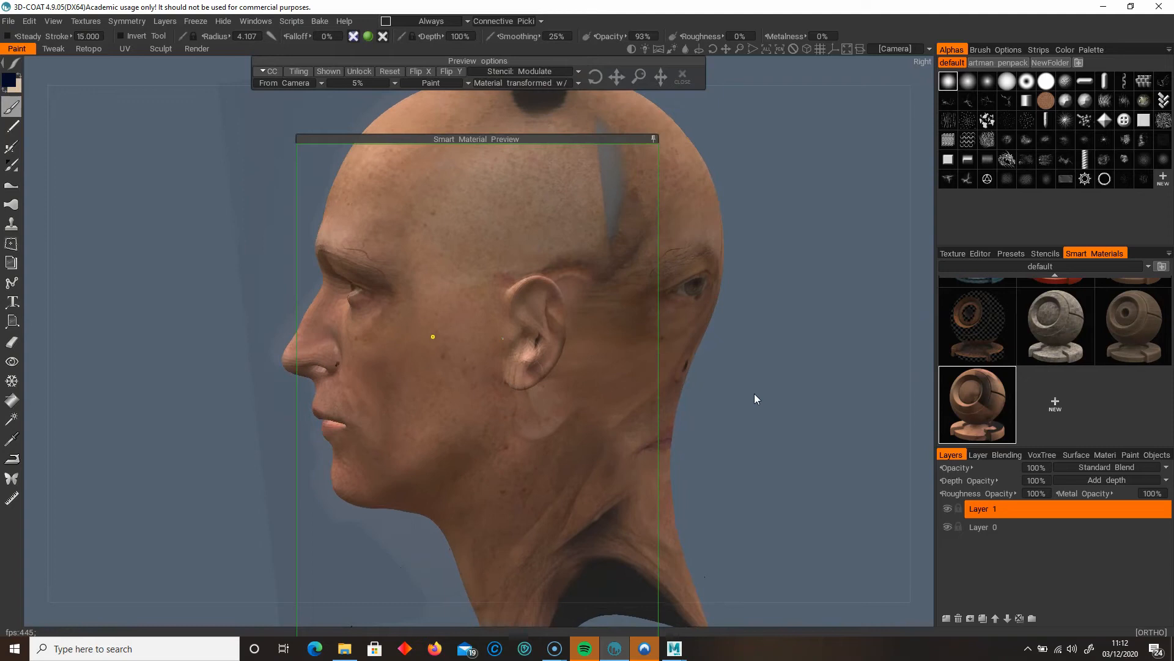
Refit the photo to the head's left ear and paint the ear from top to lobe.
mouse_move(643, 77)
mouse_down()
mouse_move(616, 74)
mouse_move(661, 77)
mouse_move(597, 76)
mouse_move(616, 76)
mouse_up()
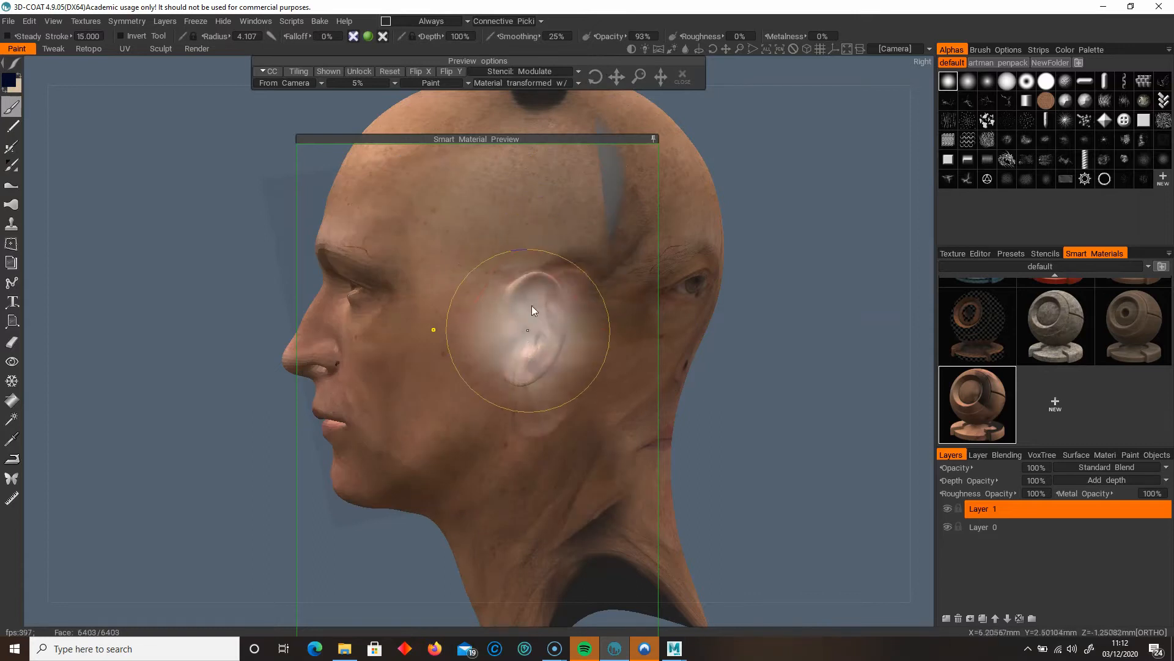
drag(530, 344, 541, 392)
drag(531, 269, 536, 261)
Enlarge the photo and paint skin behind the left ear and down the neck, using brush radius 3.198 and 106% opacity.
drag(642, 77, 643, 77)
click(654, 138)
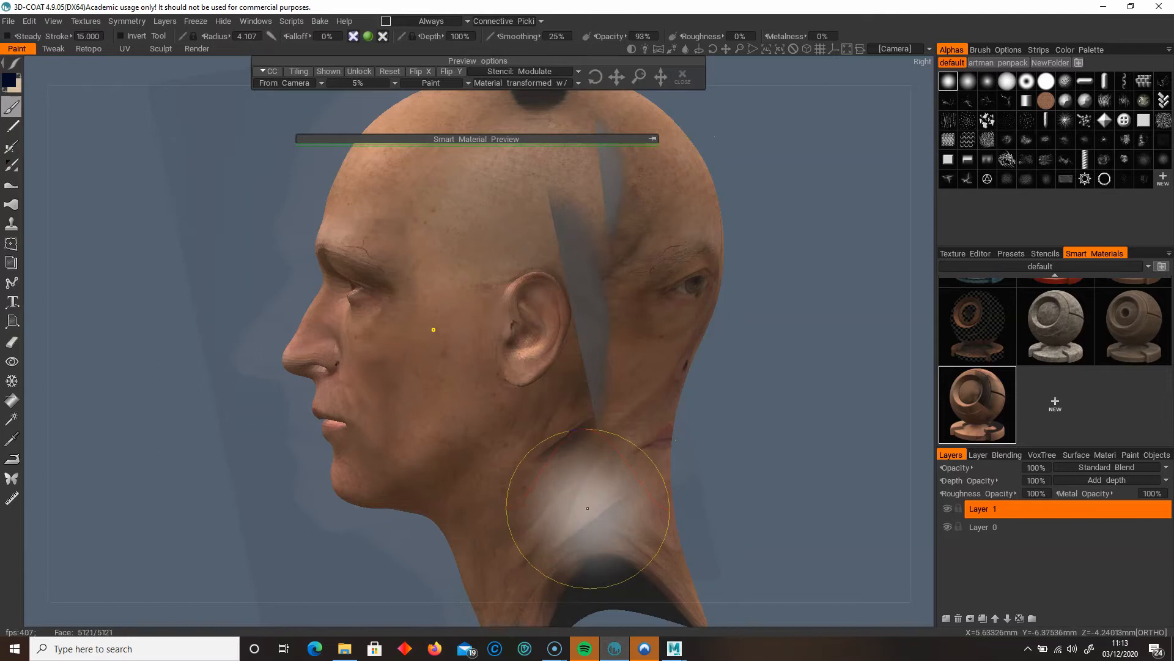
mouse_move(567, 435)
mouse_down()
mouse_move(561, 454)
mouse_move(565, 440)
mouse_up()
drag(577, 511, 574, 521)
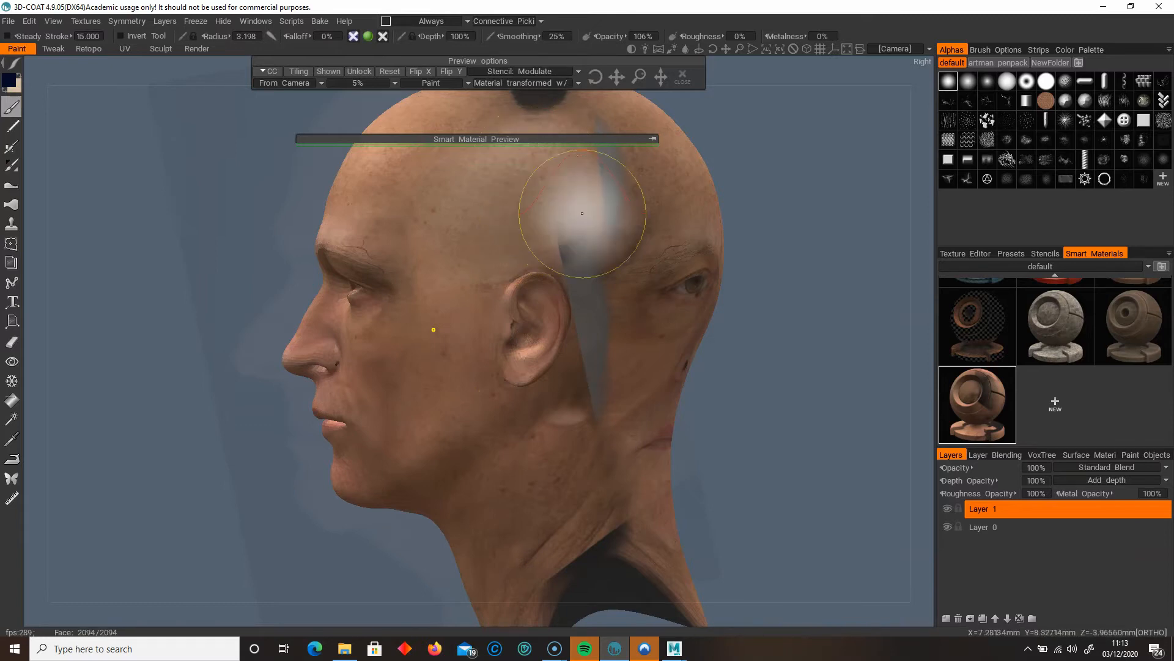
Turn the head to show its crown and paint projected skin over the dark strip on top of the scalp.
middle_drag(741, 257, 747, 367)
drag(747, 367, 679, 251)
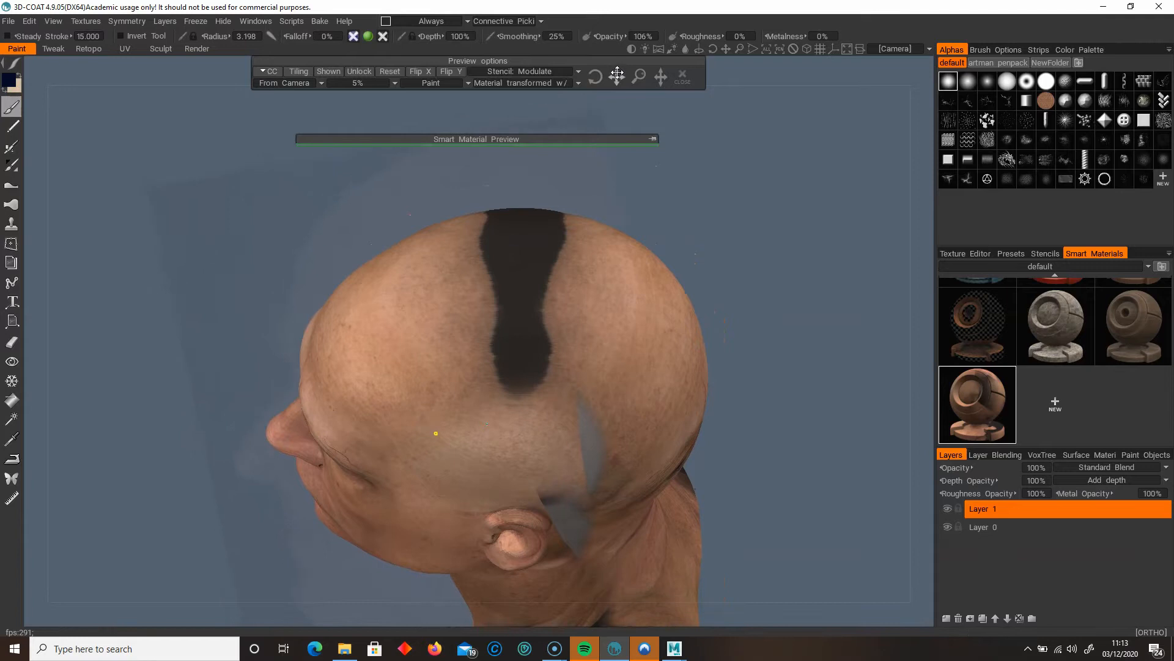
mouse_move(532, 312)
mouse_down()
mouse_move(542, 342)
mouse_move(544, 245)
mouse_move(522, 323)
mouse_up()
right_drag(522, 322, 524, 296)
mouse_move(525, 296)
mouse_down()
mouse_move(530, 319)
mouse_move(537, 278)
mouse_up()
Turn to the back of the head and cover the stray facial features with projected skin using a brush radius of 7.204.
drag(716, 272, 509, 161)
drag(535, 256, 493, 299)
mouse_move(753, 291)
mouse_down()
mouse_move(684, 289)
mouse_move(615, 247)
mouse_up()
mouse_move(640, 294)
middle_down()
mouse_move(640, 255)
mouse_move(651, 264)
middle_up()
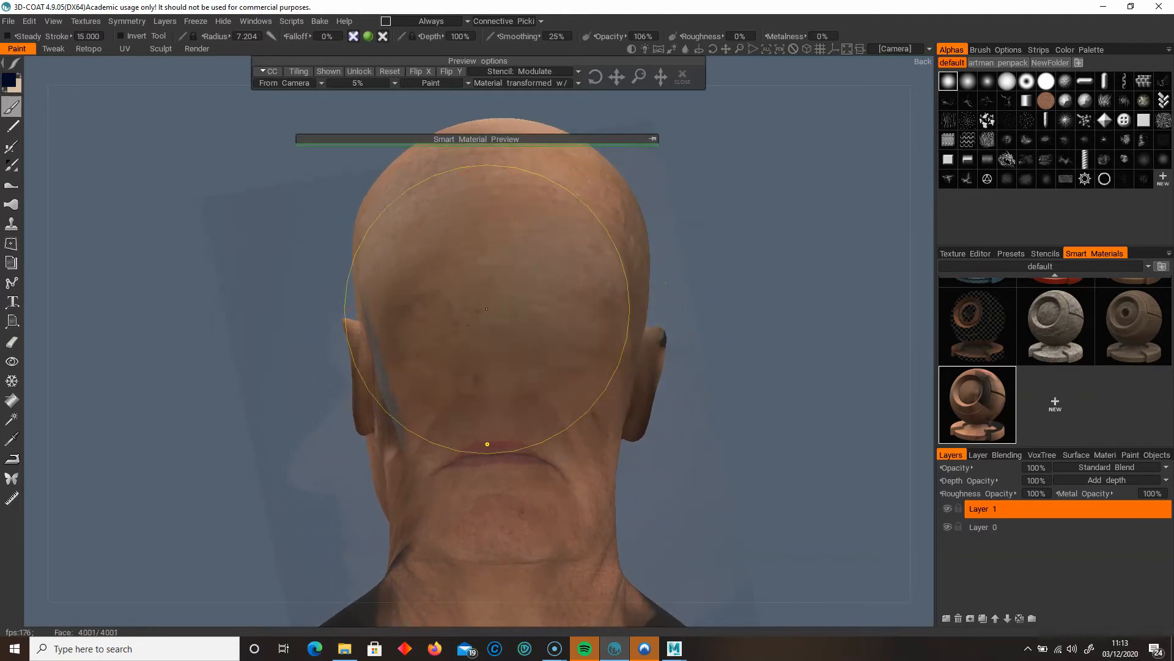
mouse_move(678, 308)
mouse_down()
mouse_move(723, 321)
mouse_move(641, 318)
mouse_up()
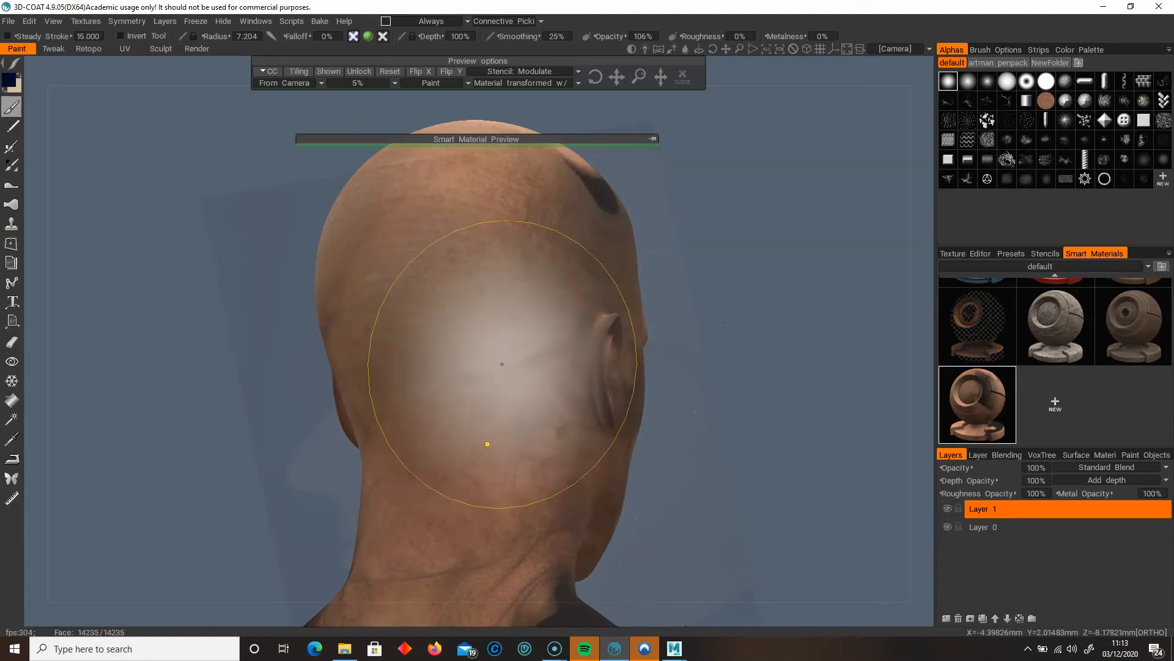
mouse_move(785, 317)
mouse_down()
mouse_move(838, 307)
mouse_move(784, 354)
mouse_move(616, 350)
mouse_up()
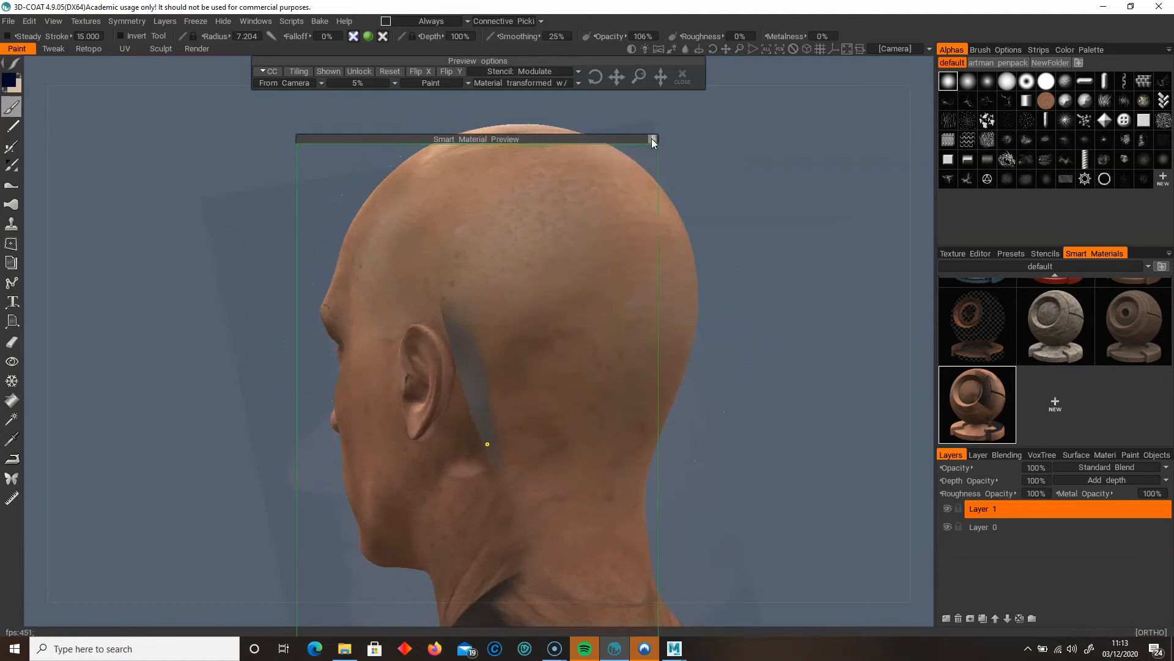
Reduce the brush radius to 1.879 and paint out the grey strip behind the left ear.
scroll(449, 340, down, 8)
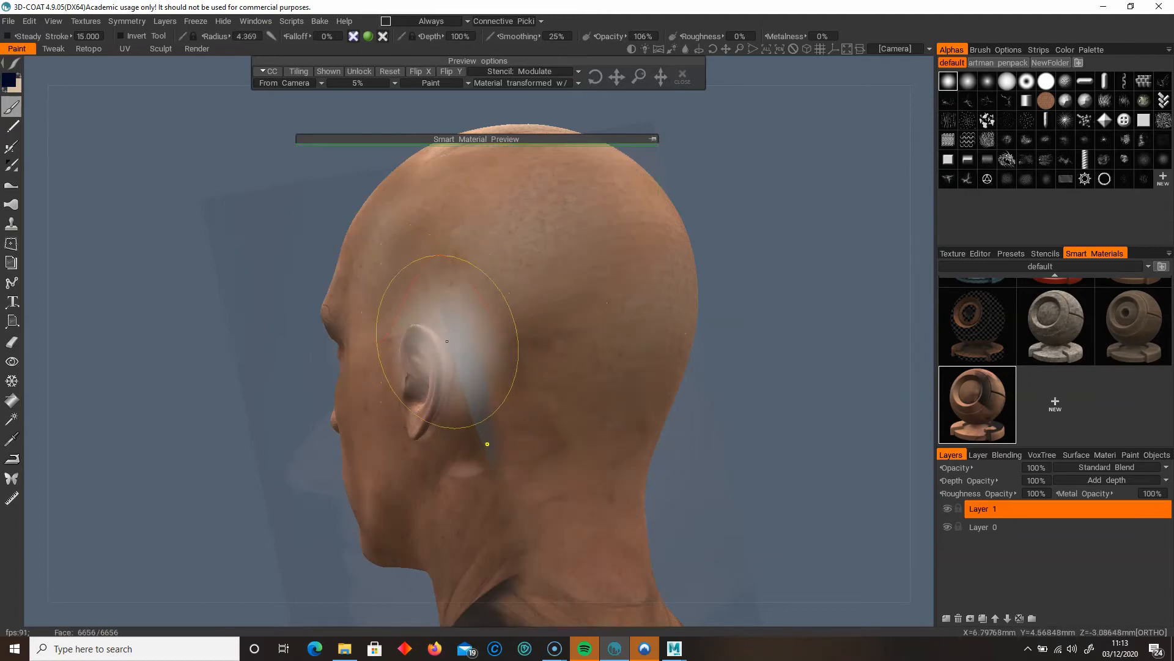
scroll(487, 444, up, 1)
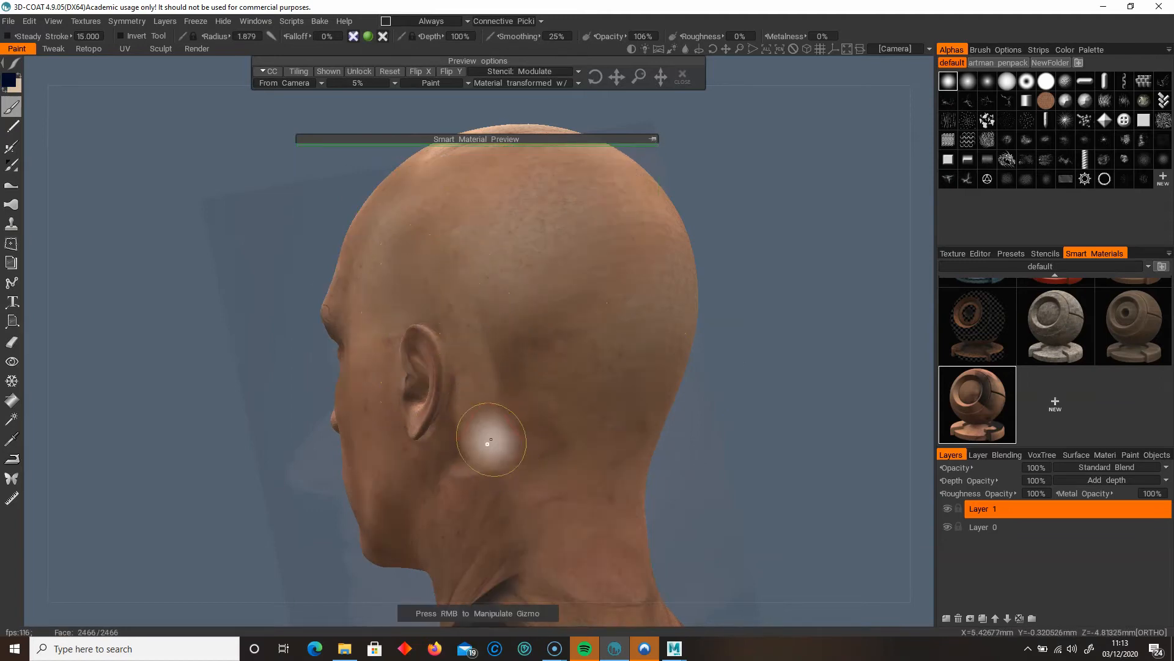
scroll(481, 450, up, 2)
Turn to the head's right profile, set the preview opacity to 30%, and mirror the photo horizontally to align it with the face and ear.
mouse_move(691, 396)
mouse_down()
mouse_move(860, 401)
mouse_move(799, 341)
mouse_move(875, 387)
mouse_move(839, 425)
mouse_move(792, 343)
mouse_up()
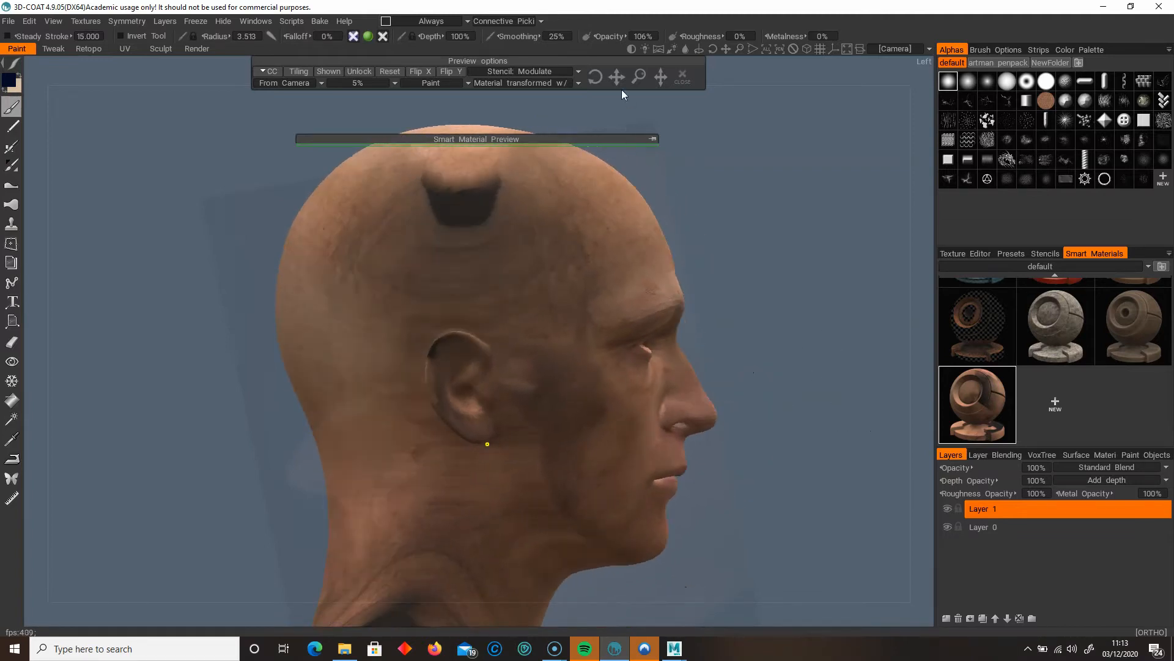
click(384, 83)
click(353, 144)
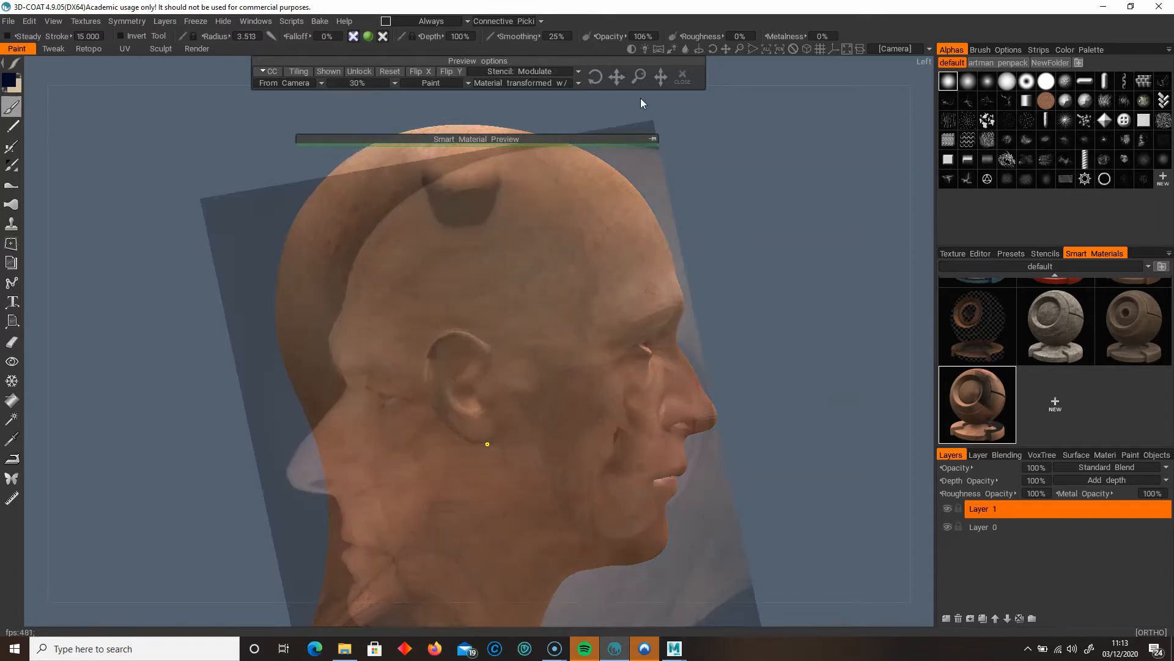
click(425, 69)
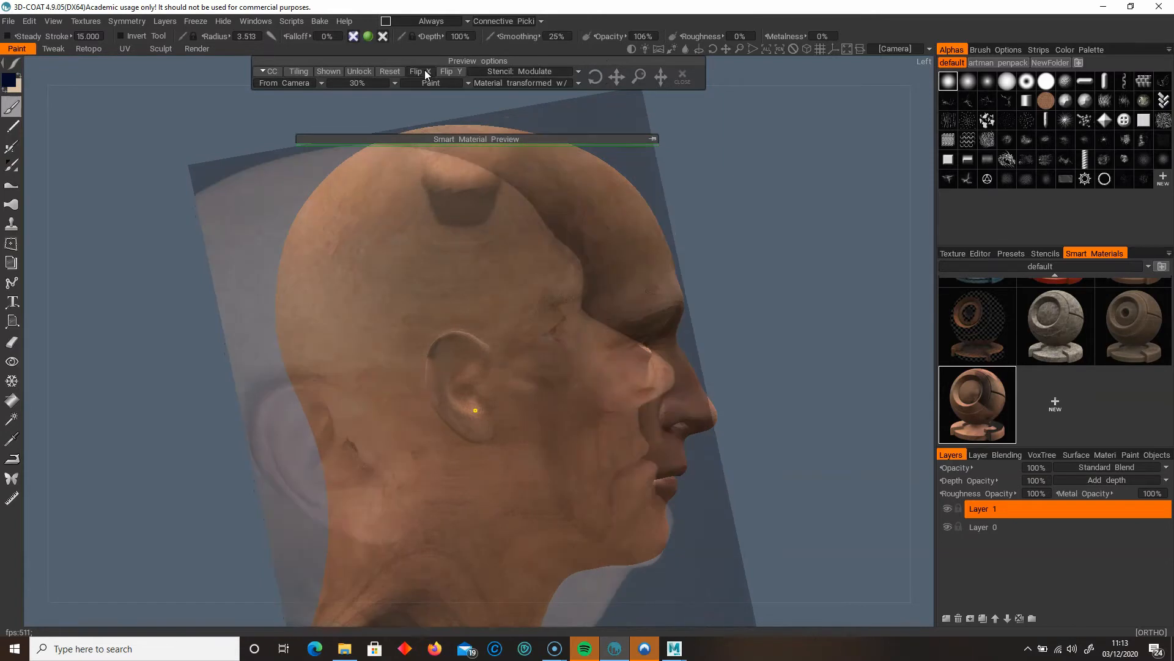
drag(596, 77, 618, 83)
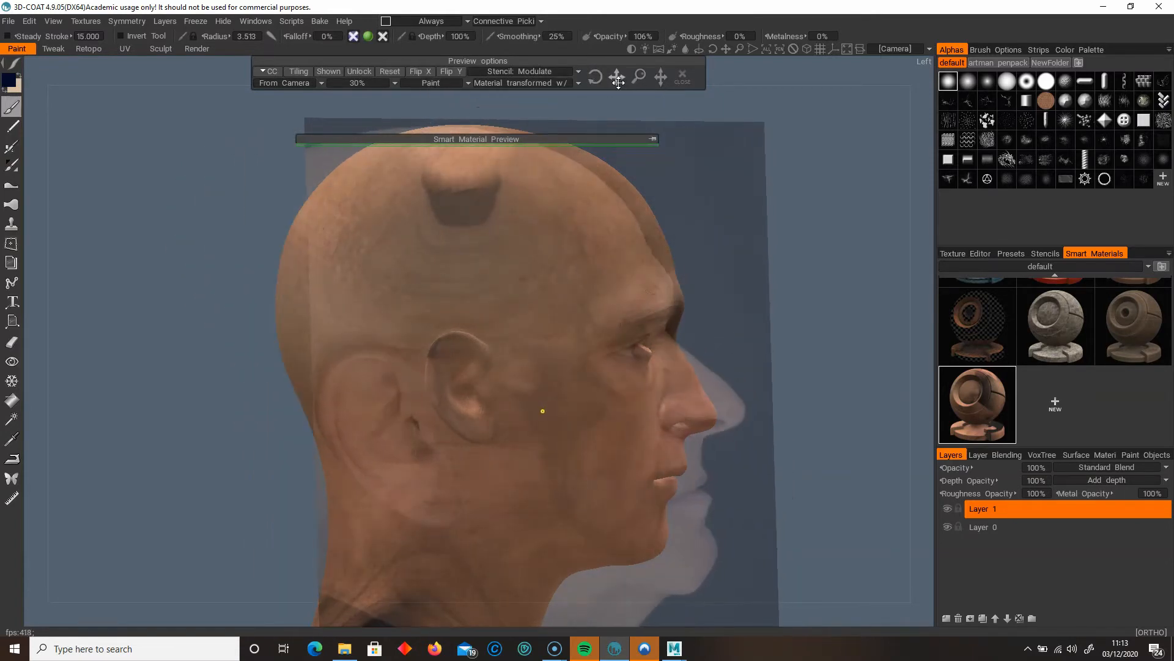
click(386, 72)
drag(641, 77, 597, 82)
click(416, 71)
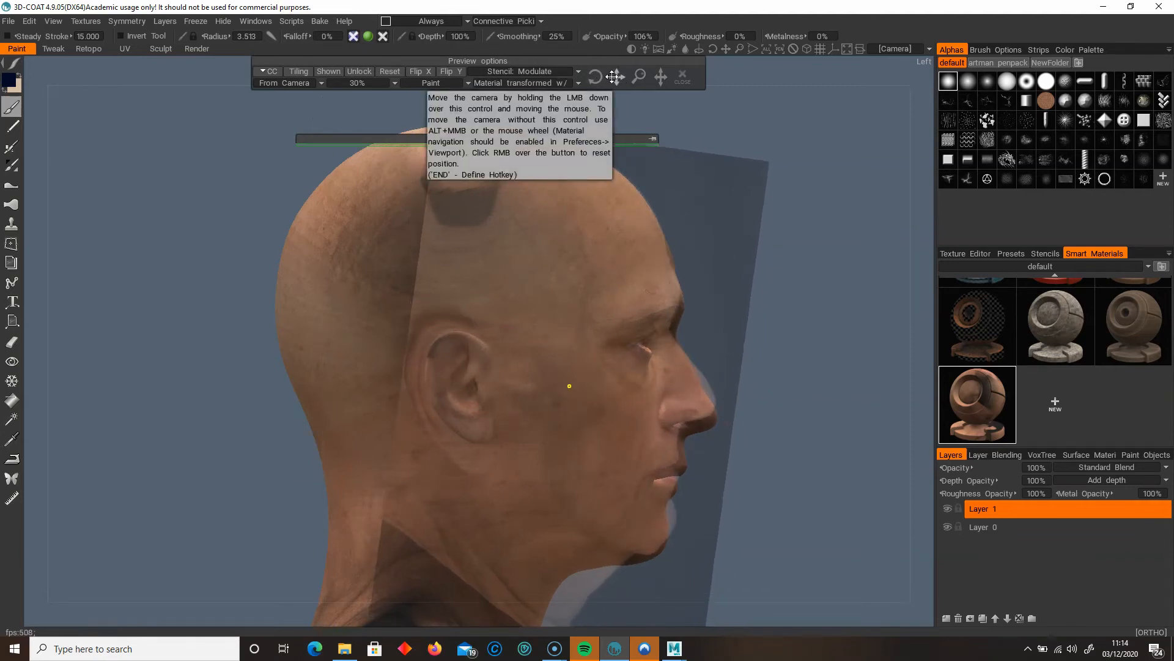
Lower the preview opacity to 5% and paint the mirrored photo over the right cheek, temple and neck.
click(356, 83)
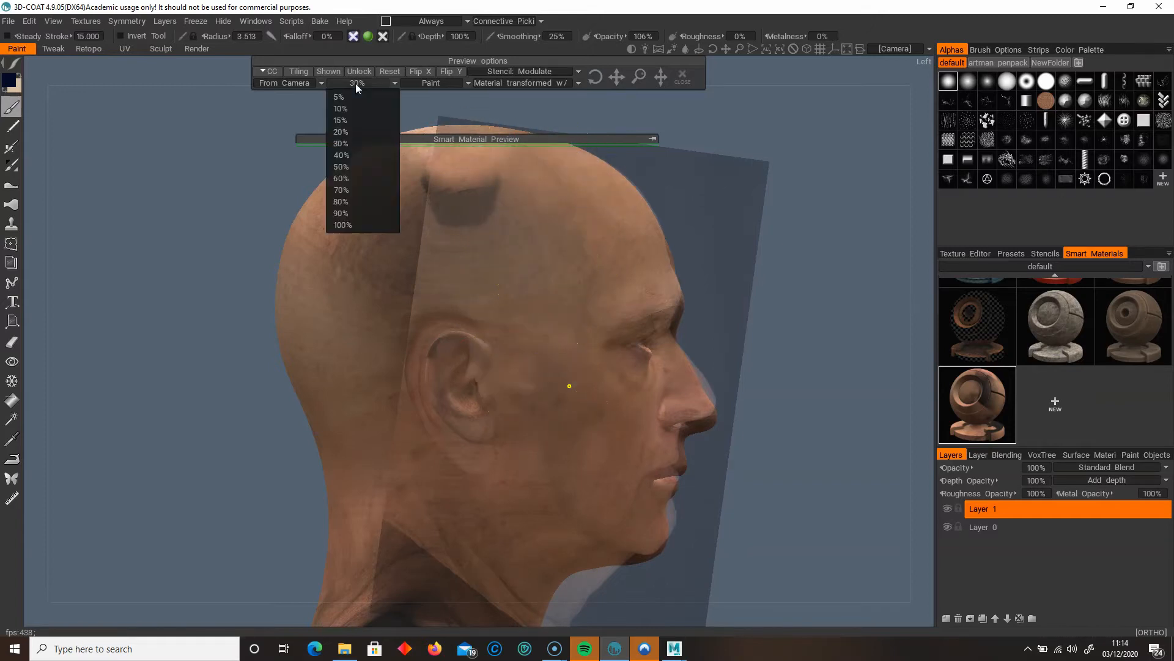
click(340, 97)
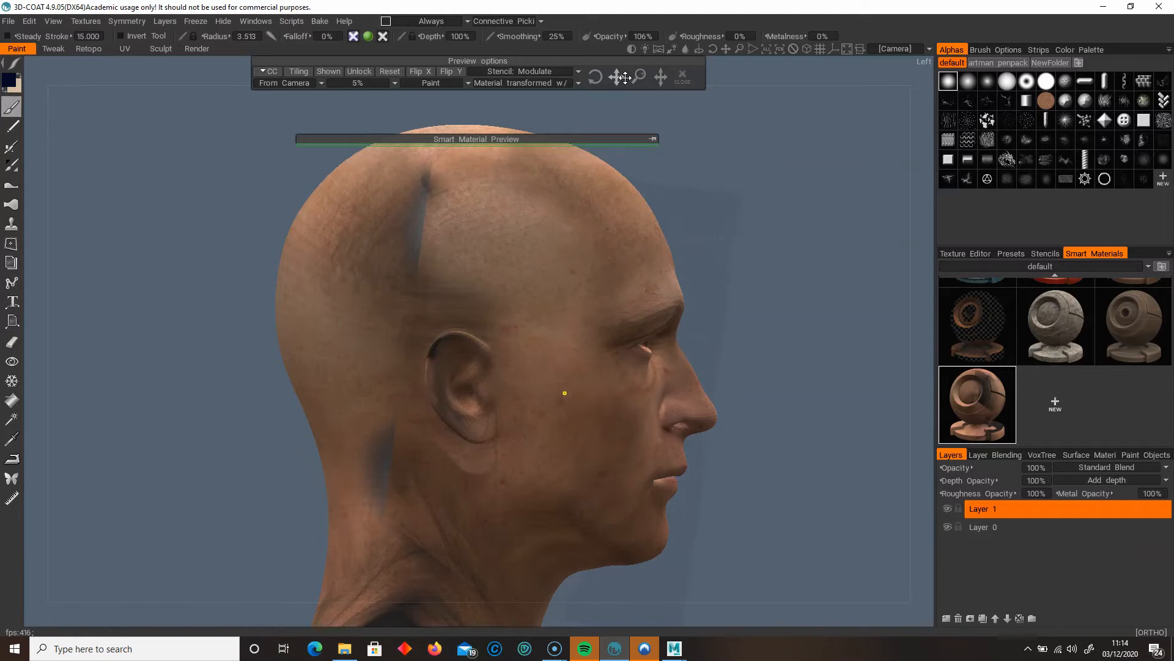
Align the mirrored side photo with the right ear and paint the ear using a brush radius of 1.106.
click(653, 139)
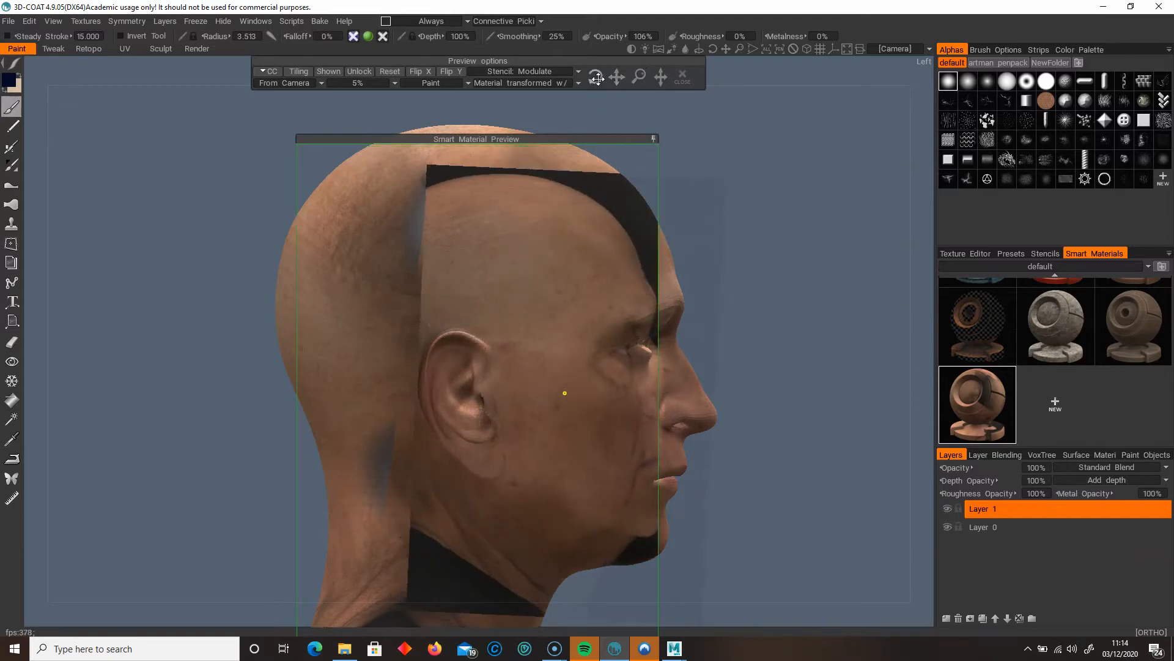
drag(664, 77, 636, 79)
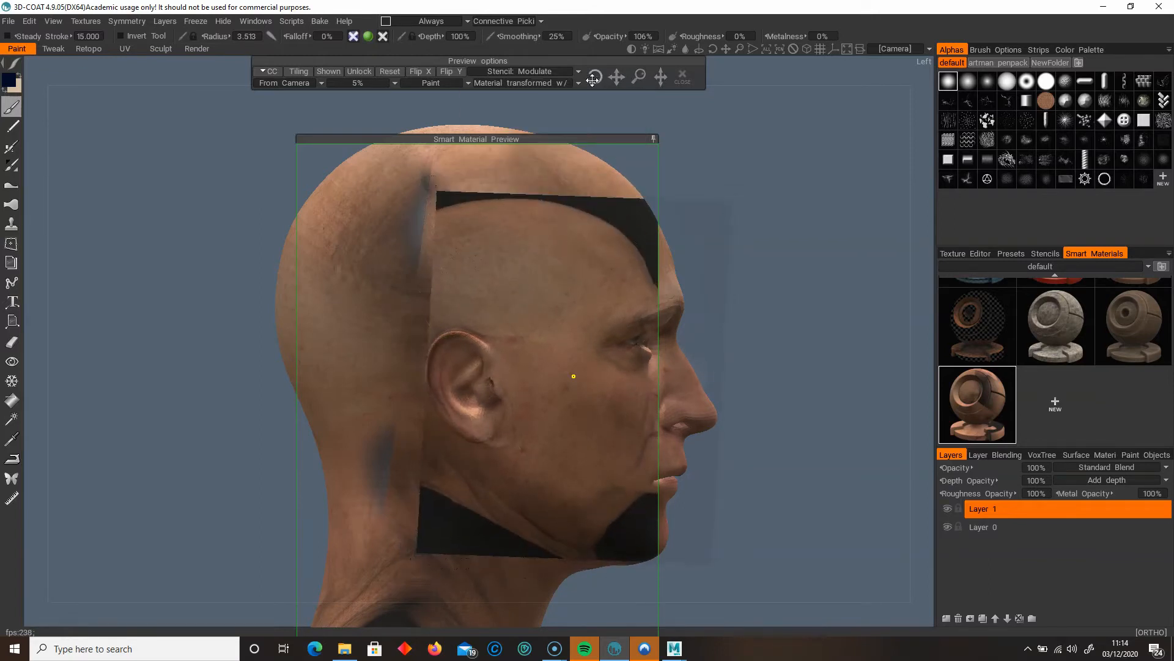
drag(618, 77, 616, 79)
right_drag(502, 361, 468, 356)
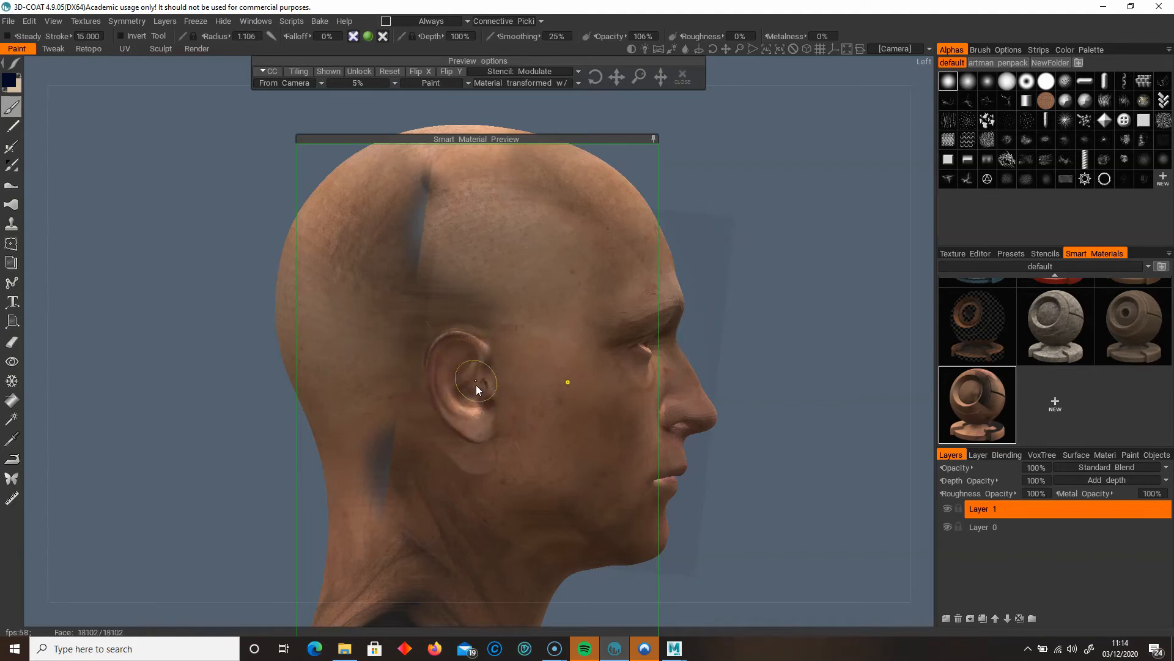
right_drag(454, 371, 477, 369)
Shift the photo across the scalp and paint the side of the head above the right ear using brush radii of 2.911 and 4.800.
drag(616, 79, 562, 161)
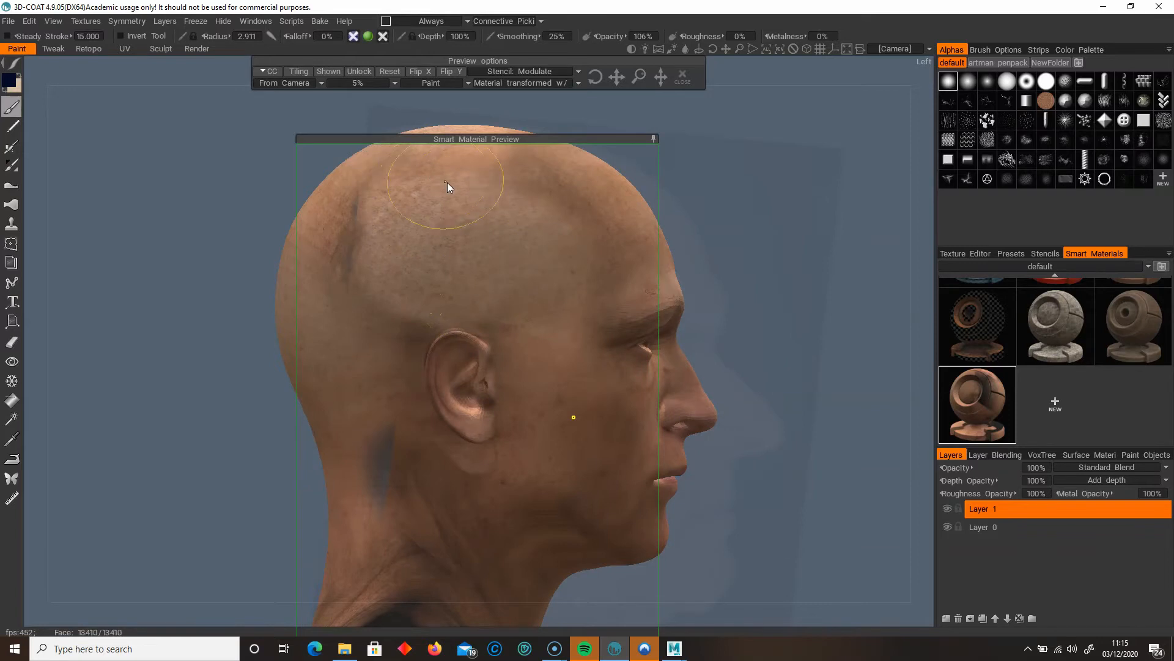
right_drag(486, 225, 642, 276)
drag(610, 82, 620, 77)
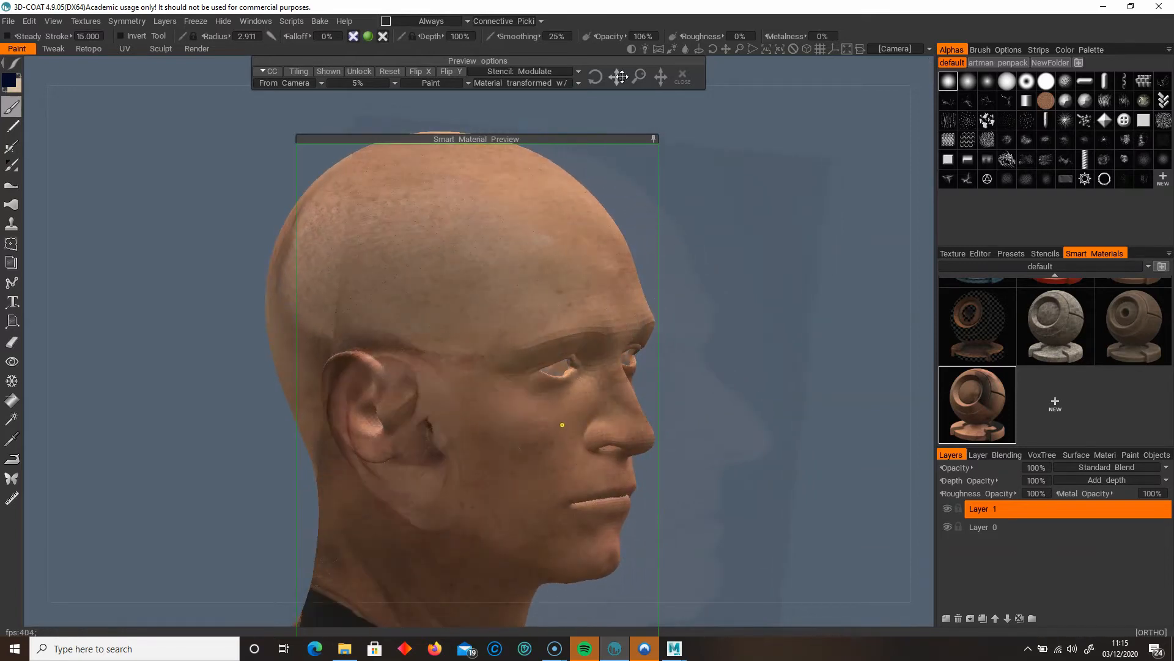
right_drag(479, 277, 480, 236)
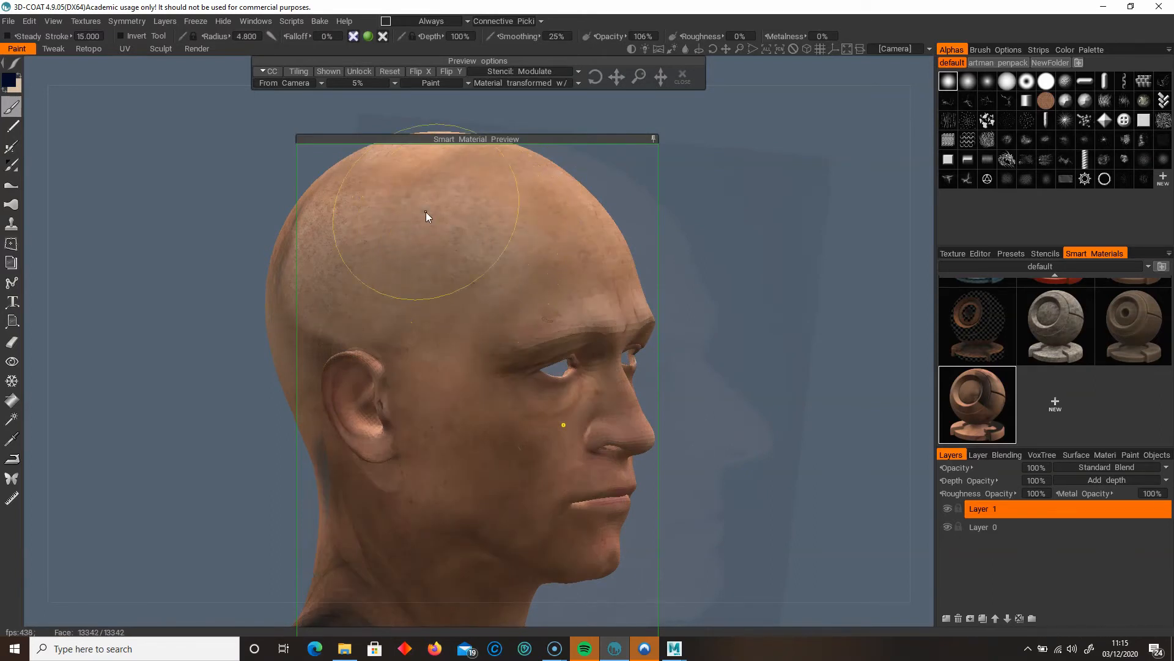
key(KP_2)
Return to the right profile, reposition the photo, and cover the grey patch behind the ear with a brush radius of 2.731.
drag(643, 315, 828, 298)
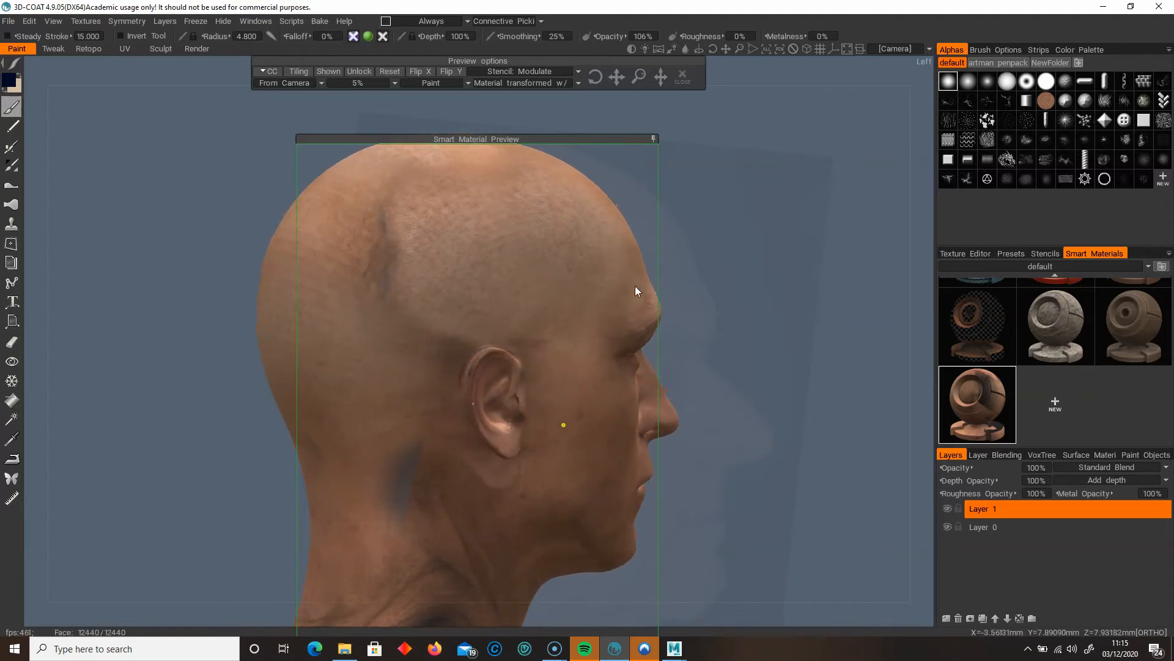
middle_drag(635, 285, 773, 296)
drag(463, 271, 477, 276)
mouse_move(789, 318)
mouse_down()
mouse_move(659, 302)
mouse_move(692, 353)
mouse_up()
middle_drag(599, 260, 607, 157)
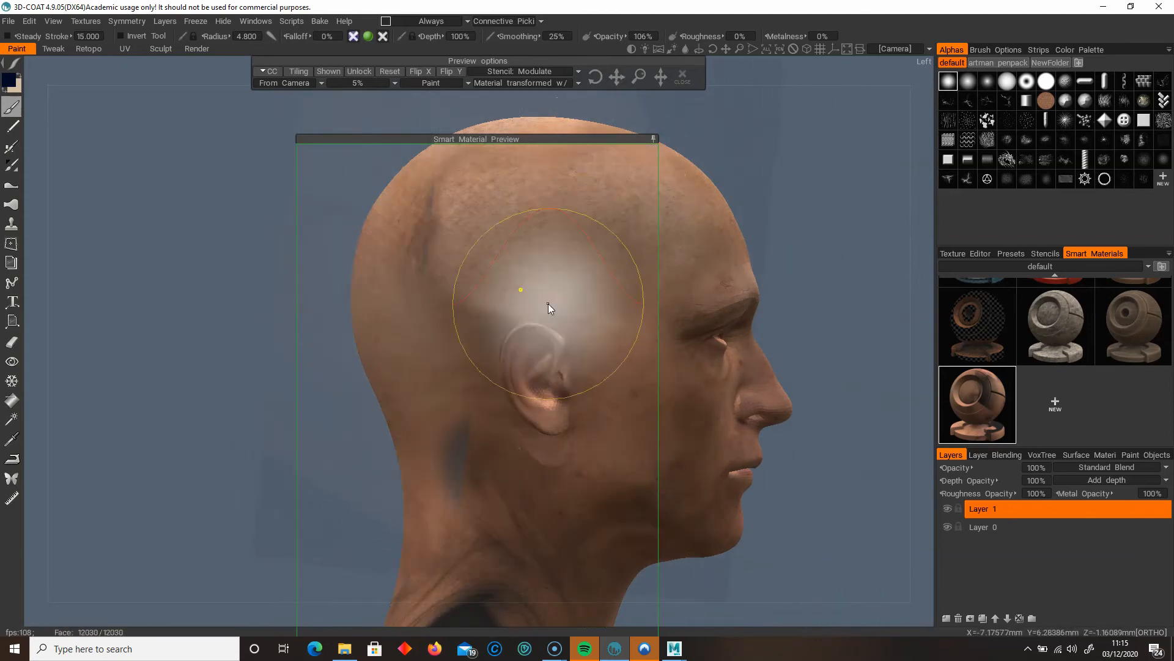
right_drag(503, 453, 468, 479)
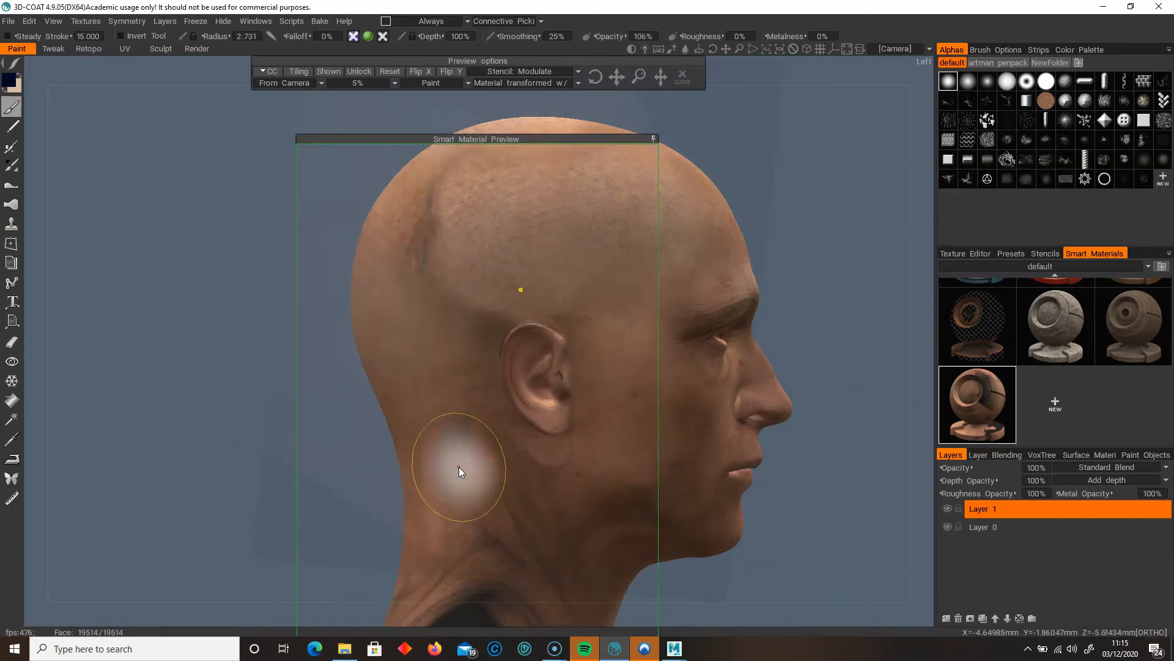
Increase the brush radius to 4.649 and paint projected skin over the back of the head and the dark scalp streak.
key(bracketright)
key(bracketright)
key(bracketright)
key(bracketright)
key(bracketright)
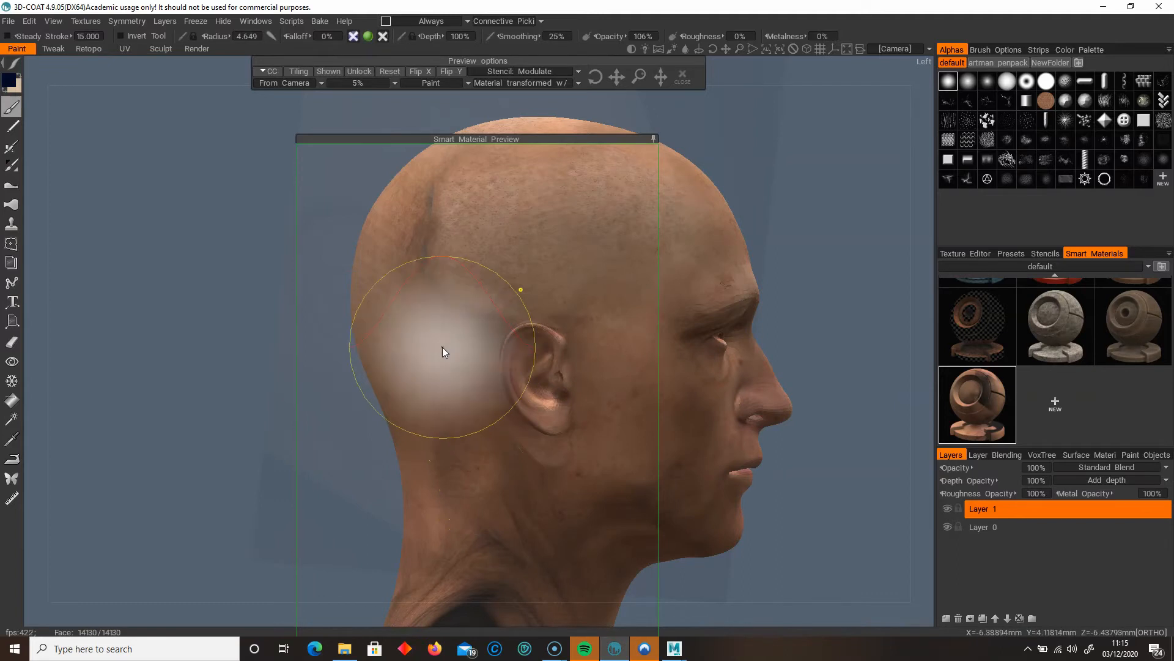
click(443, 347)
drag(502, 553, 625, 533)
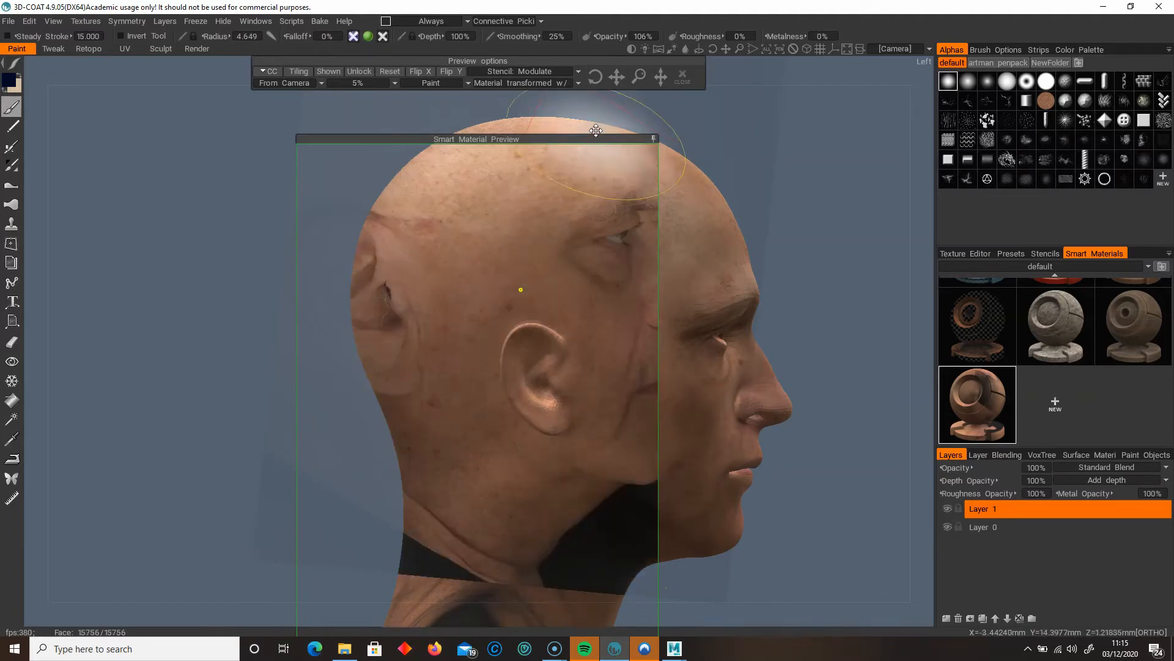
mouse_move(616, 77)
mouse_down()
mouse_move(632, 63)
mouse_move(612, 76)
mouse_move(640, 76)
mouse_move(616, 76)
mouse_up()
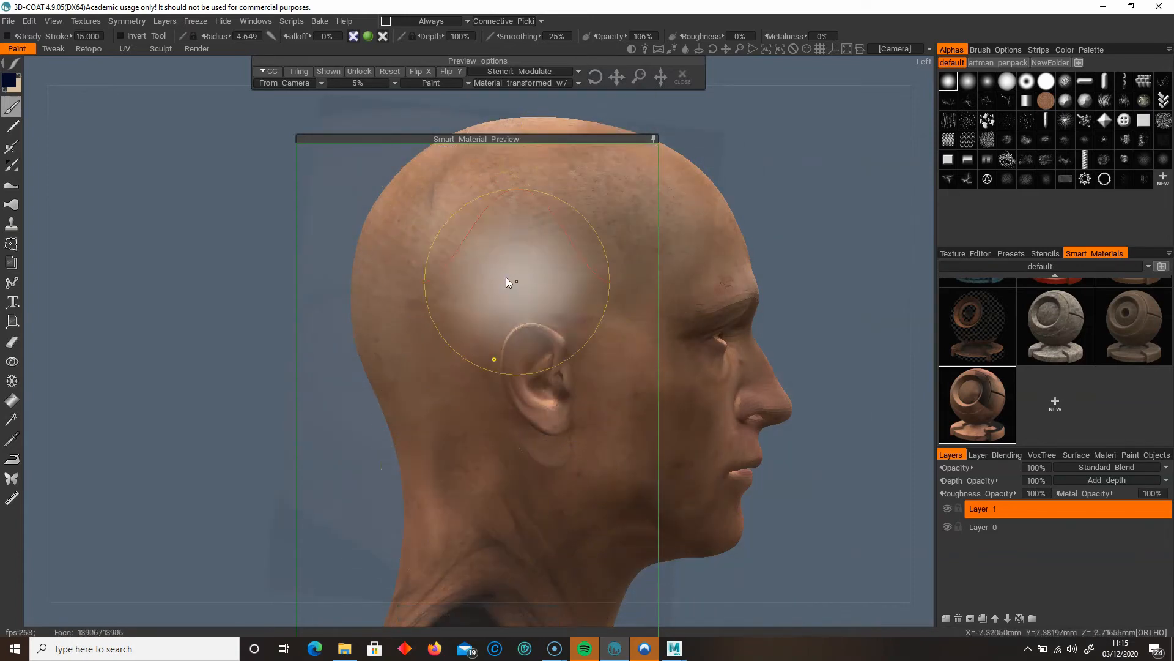
Rescale and reposition the photo around the right ear, and paint out the duplicate earlobe beneath it with a brush radius of 1.137.
mouse_move(532, 257)
alt+mouse_down()
mouse_move(568, 266)
mouse_move(563, 317)
mouse_move(561, 280)
mouse_move(406, 241)
mouse_move(330, 262)
mouse_move(564, 268)
mouse_move(635, 257)
alt+mouse_up()
alt+middle_drag(670, 362, 564, 305)
alt+drag(554, 314, 495, 322)
alt+right_drag(494, 323, 462, 366)
alt+middle_drag(462, 366, 554, 362)
drag(617, 77, 537, 82)
mouse_move(640, 79)
mouse_down()
mouse_move(675, 82)
mouse_move(543, 78)
mouse_move(620, 59)
mouse_up()
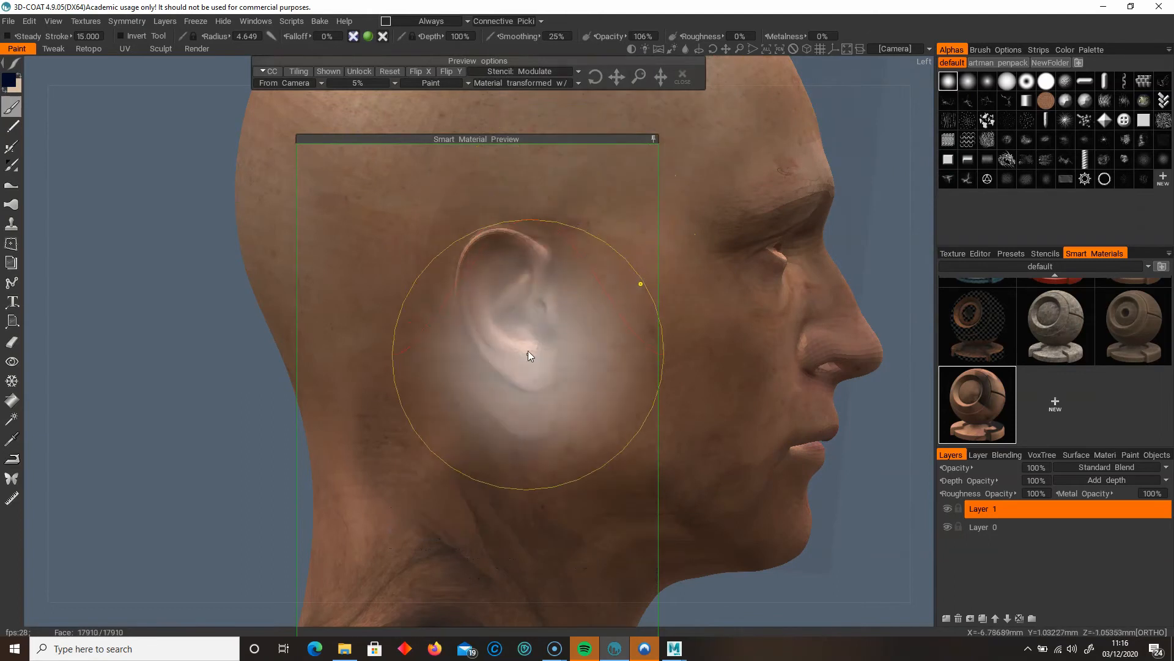
key([)
key([)
key([)
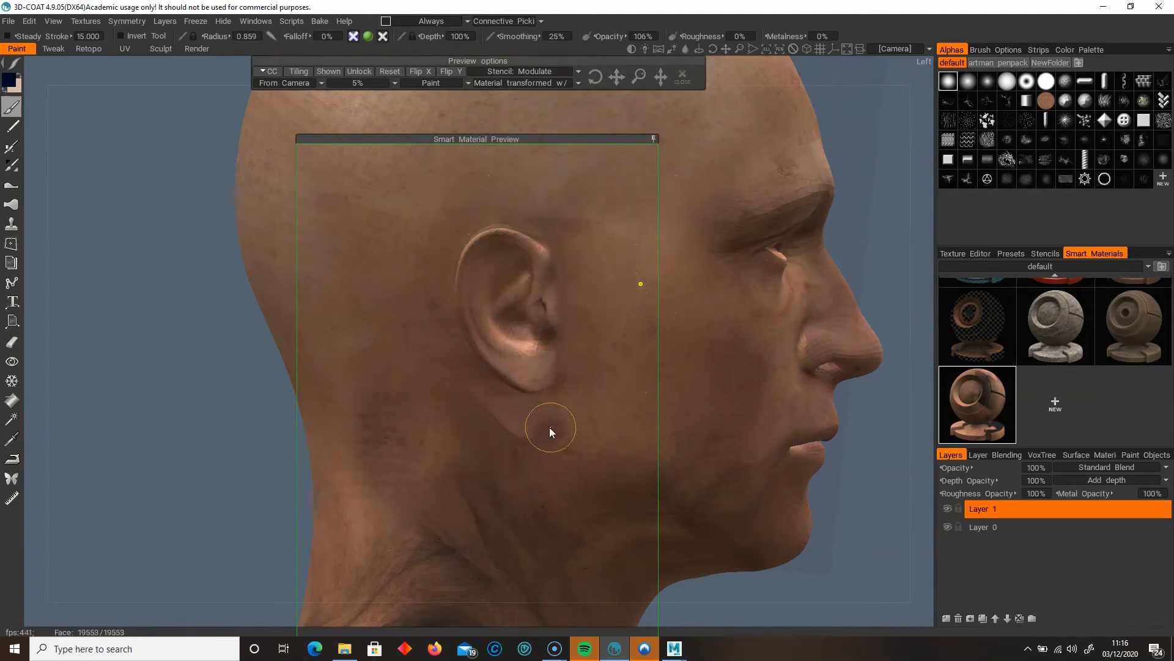
key(])
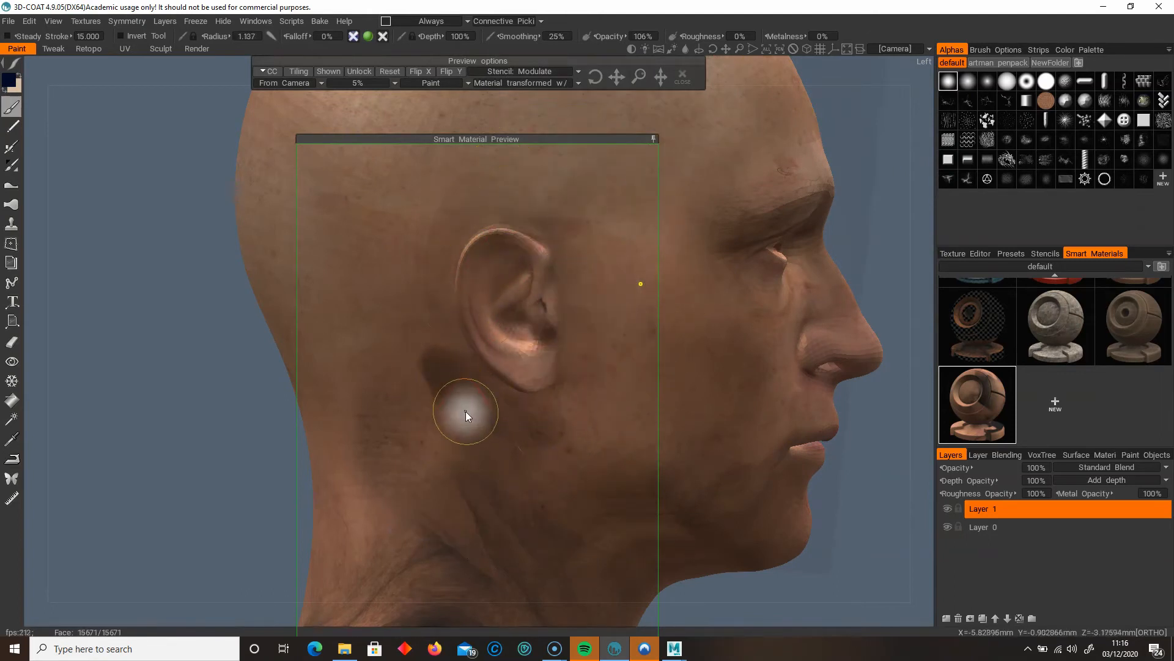
Move the photo to clean skin and paint over the dark patch below the right ear with a brush radius of 2.056.
drag(636, 76, 624, 76)
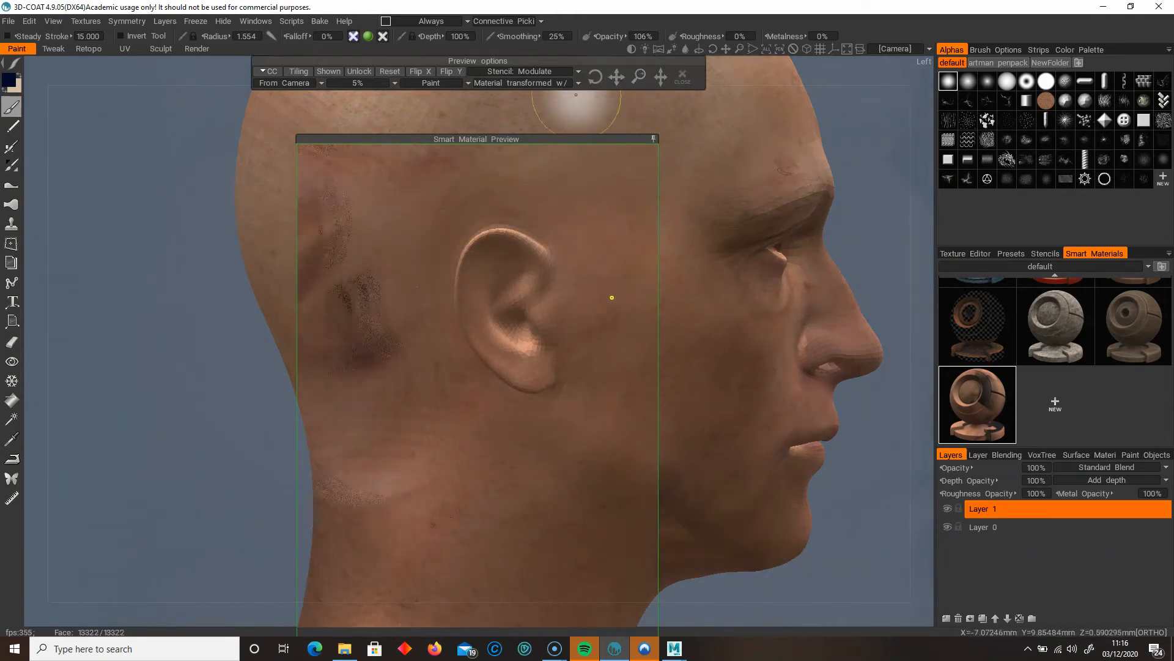
click(653, 139)
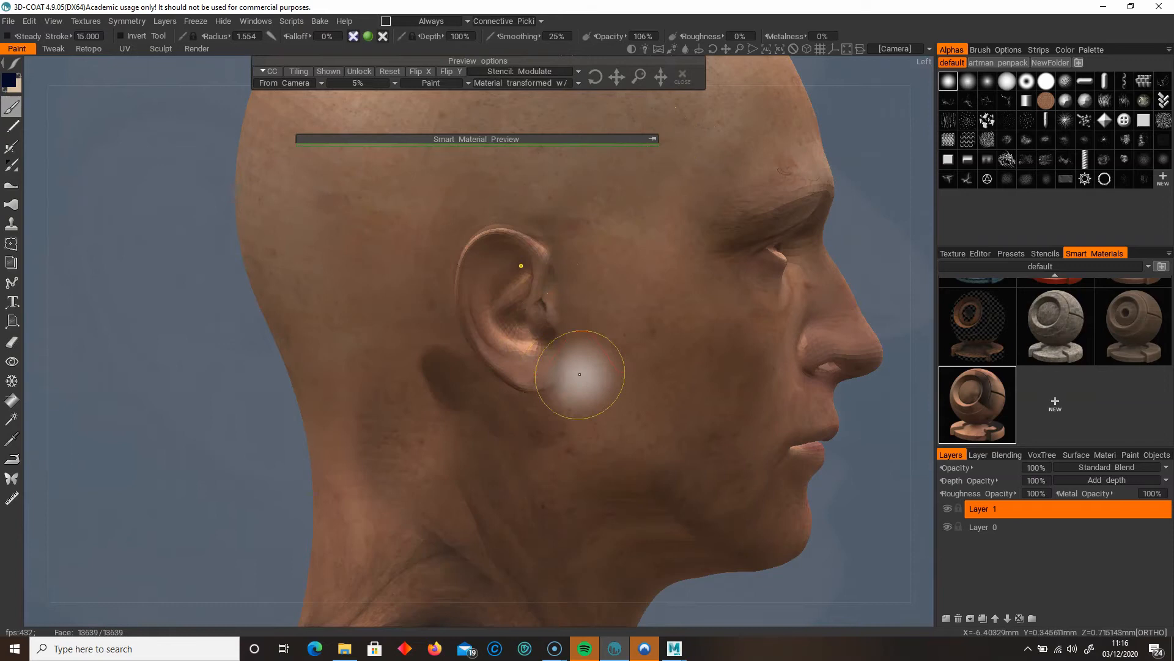
key(])
drag(464, 418, 501, 443)
Turn to the front of the head and replace the smart material's color texture with the Seventies_FullFace_PD090_SR062613.jpg photo.
mouse_move(695, 456)
alt+mouse_down()
mouse_move(300, 480)
mouse_move(454, 495)
alt+mouse_up()
mouse_move(459, 451)
alt+mouse_down()
mouse_move(567, 451)
mouse_move(445, 478)
alt+mouse_up()
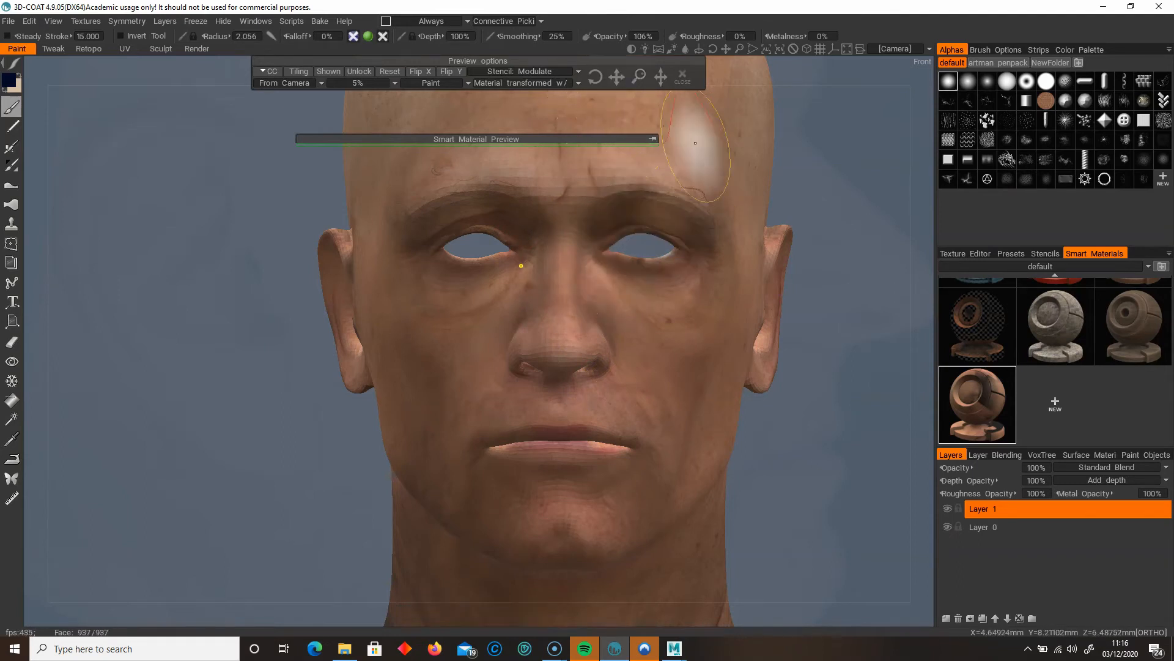
right_click(983, 408)
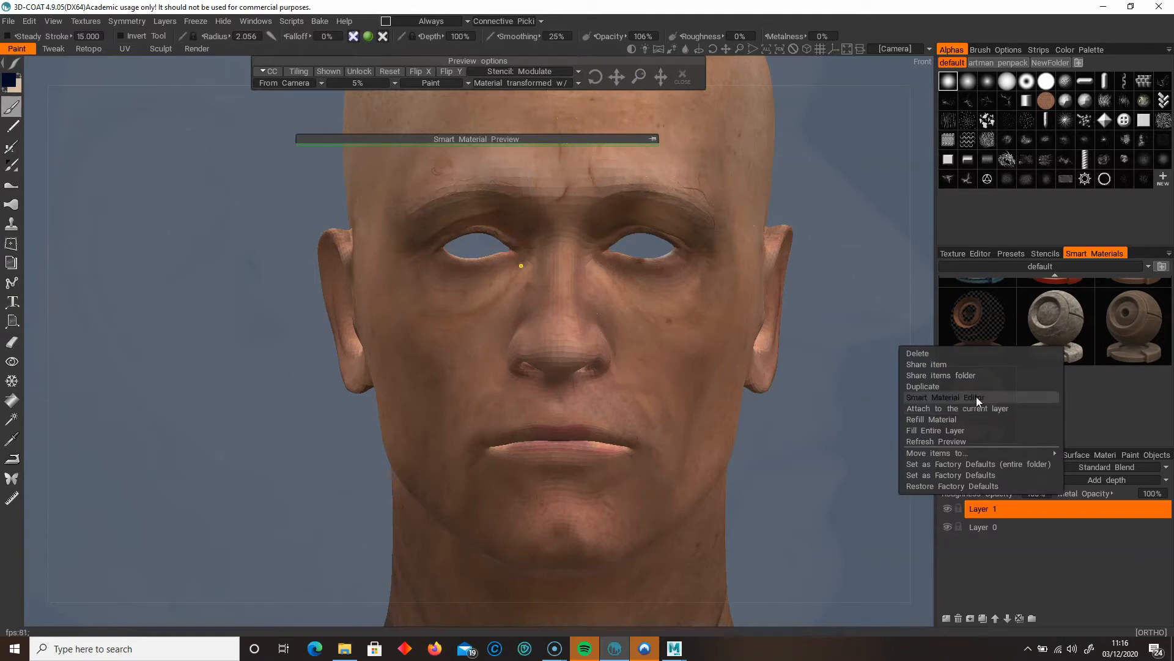
click(976, 396)
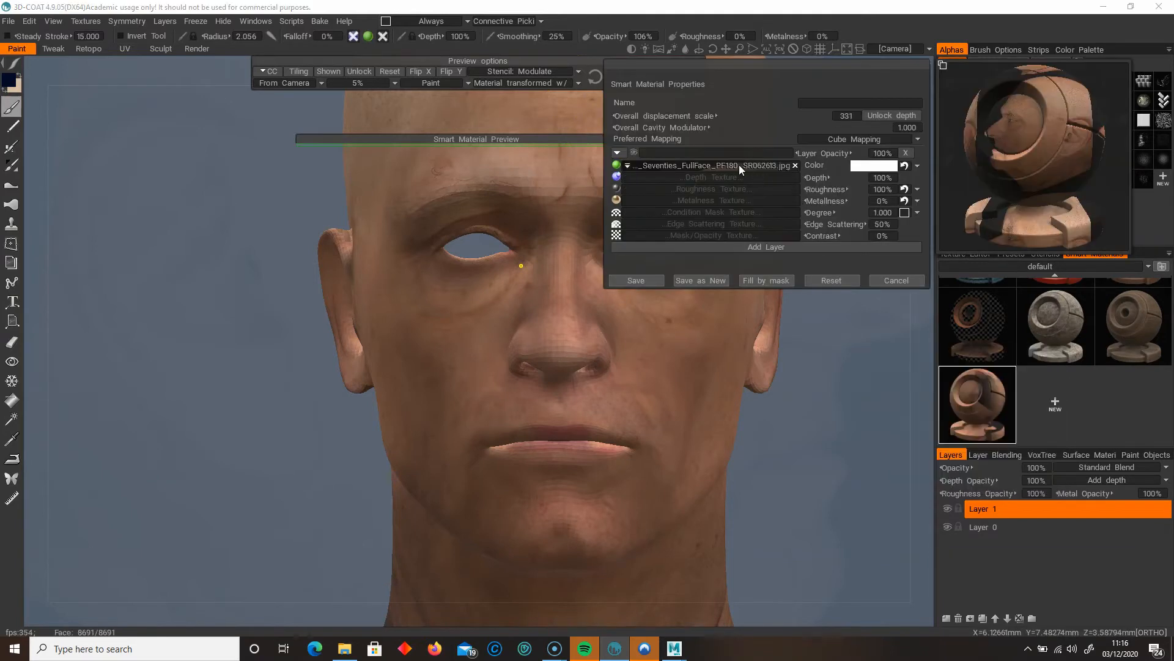
click(739, 164)
mouse_move(684, 192)
mouse_down()
mouse_move(681, 271)
mouse_move(673, 184)
mouse_up()
double_click(242, 161)
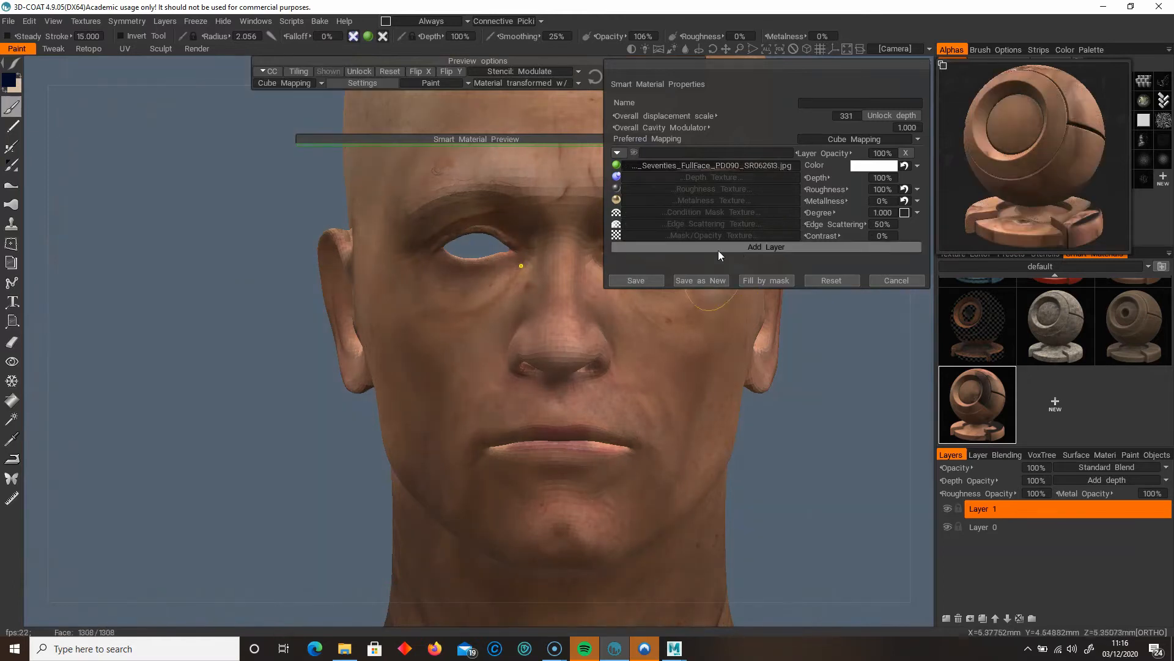
click(636, 280)
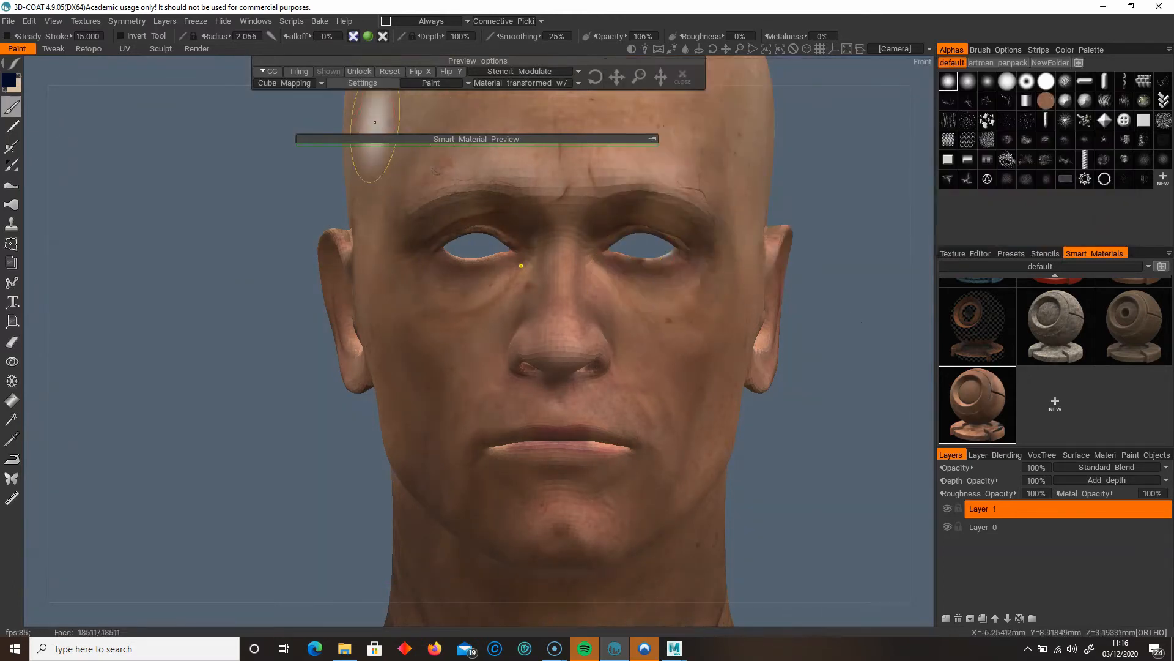
Set the material mapping to From Camera, fit the front photo to the face, and paint the chin and jaw.
click(295, 84)
click(296, 96)
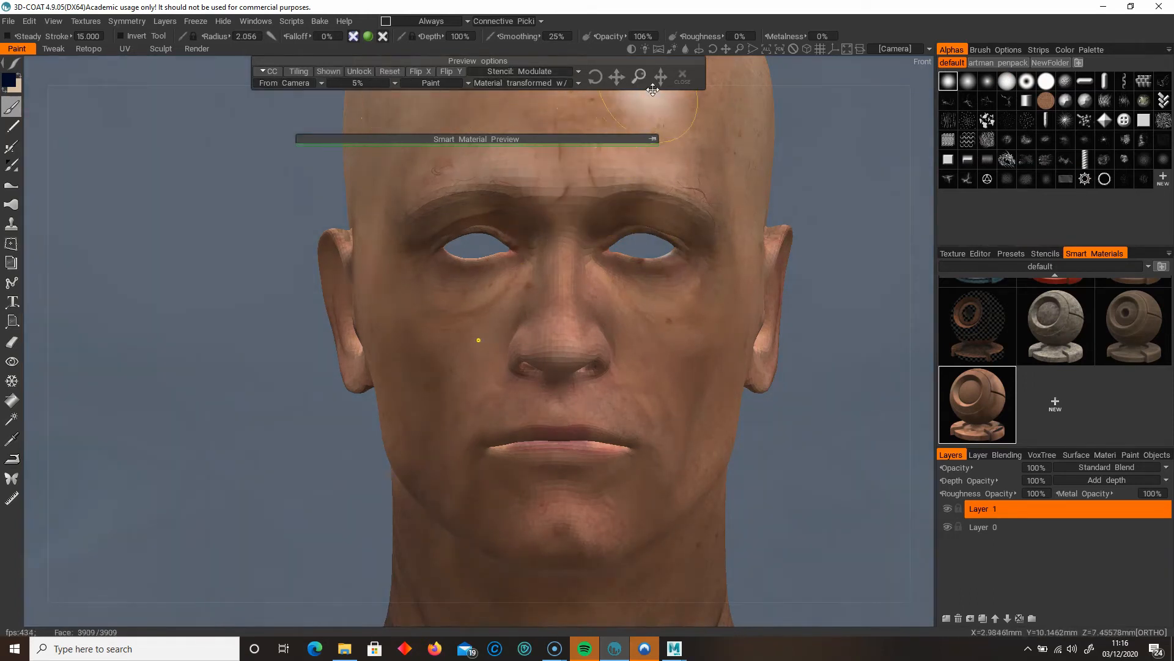
drag(644, 75, 619, 73)
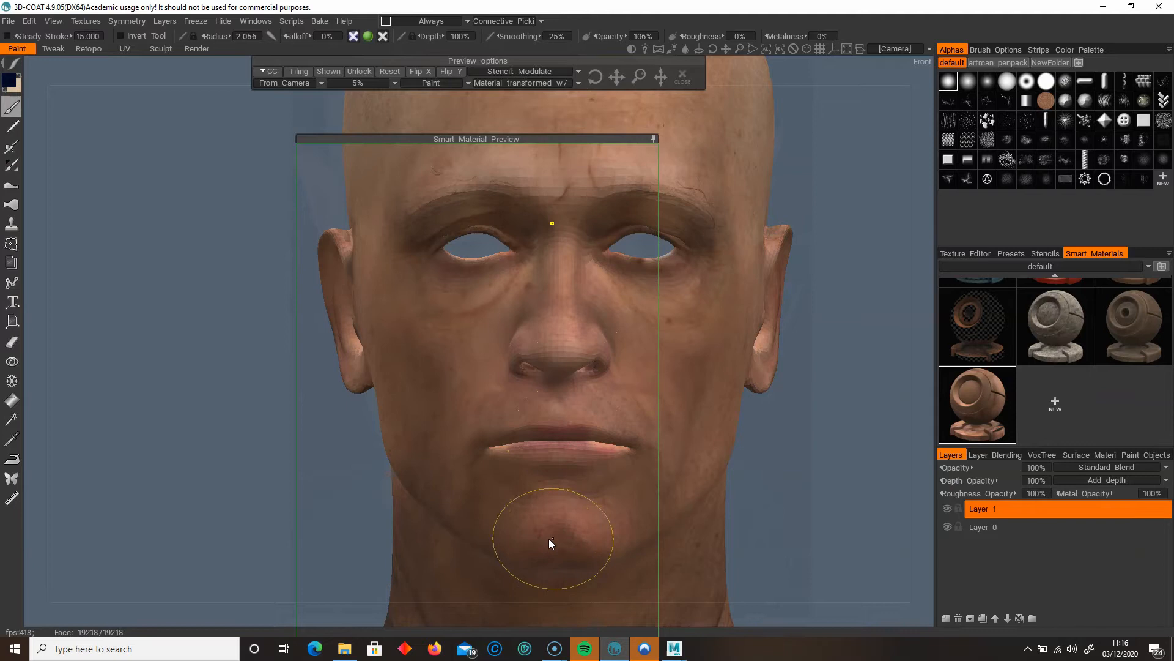
click(569, 567)
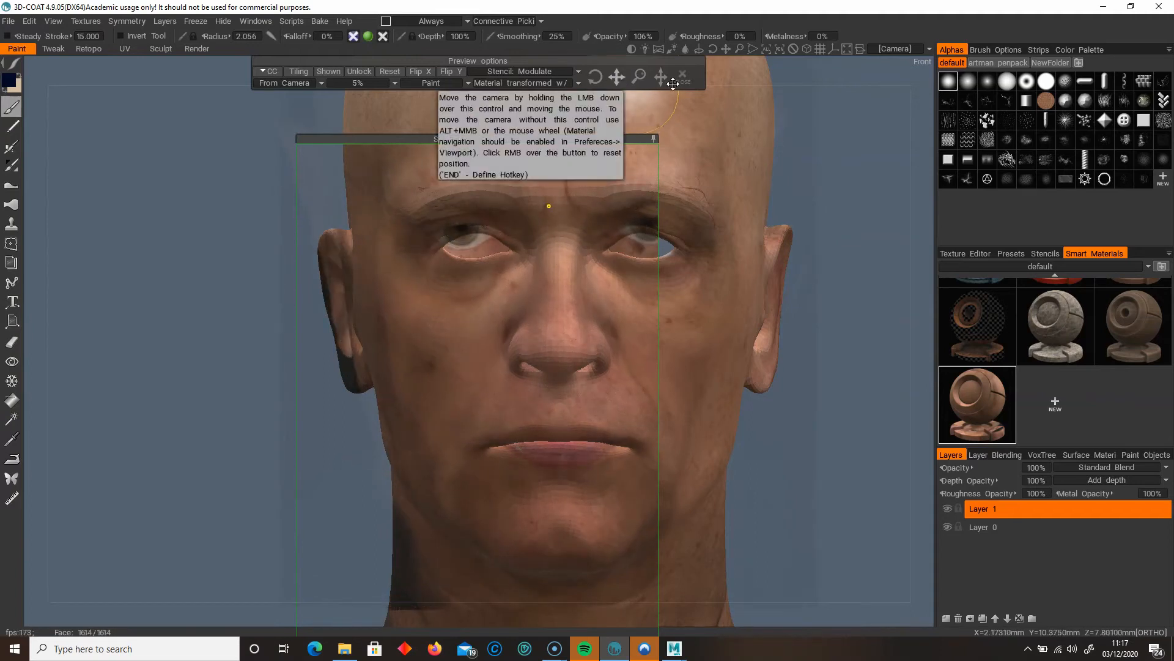
click(653, 140)
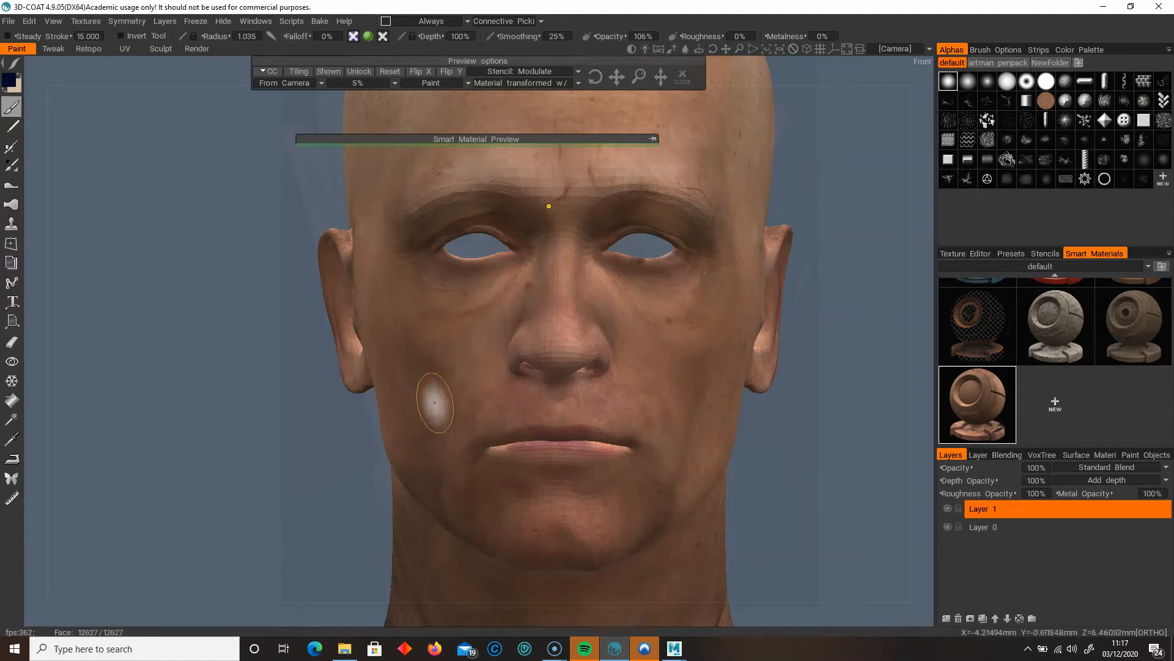
Replace the smart material's color texture with a face texture image from the Headsculpt01 folder and save the material.
right_click(1045, 399)
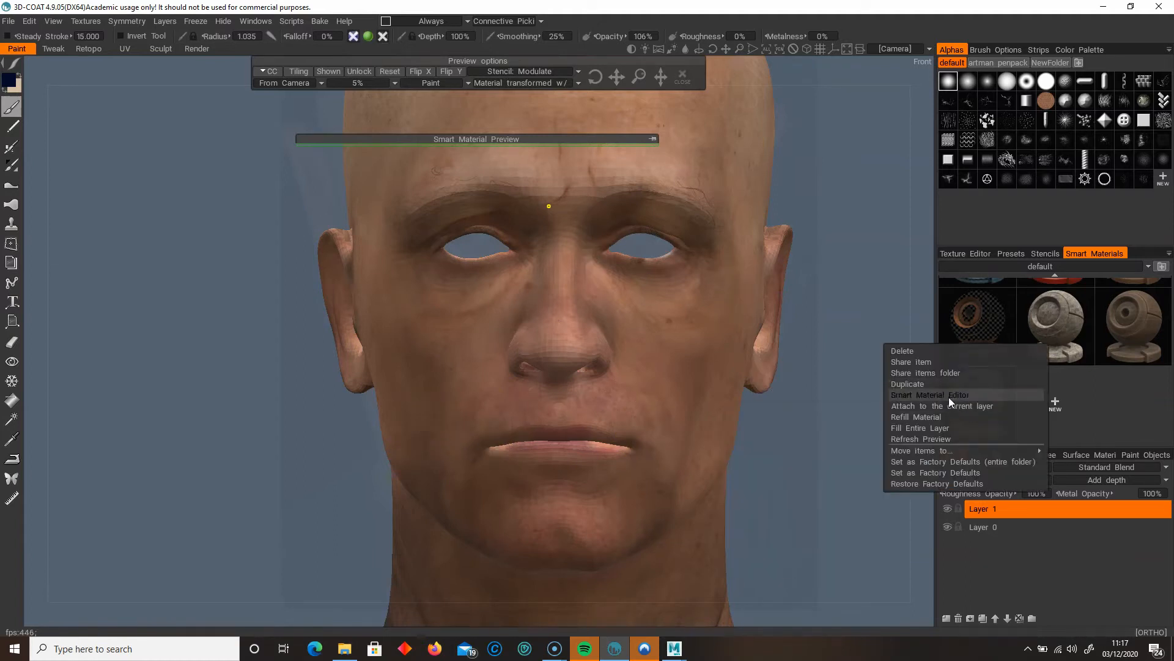
click(948, 396)
click(725, 165)
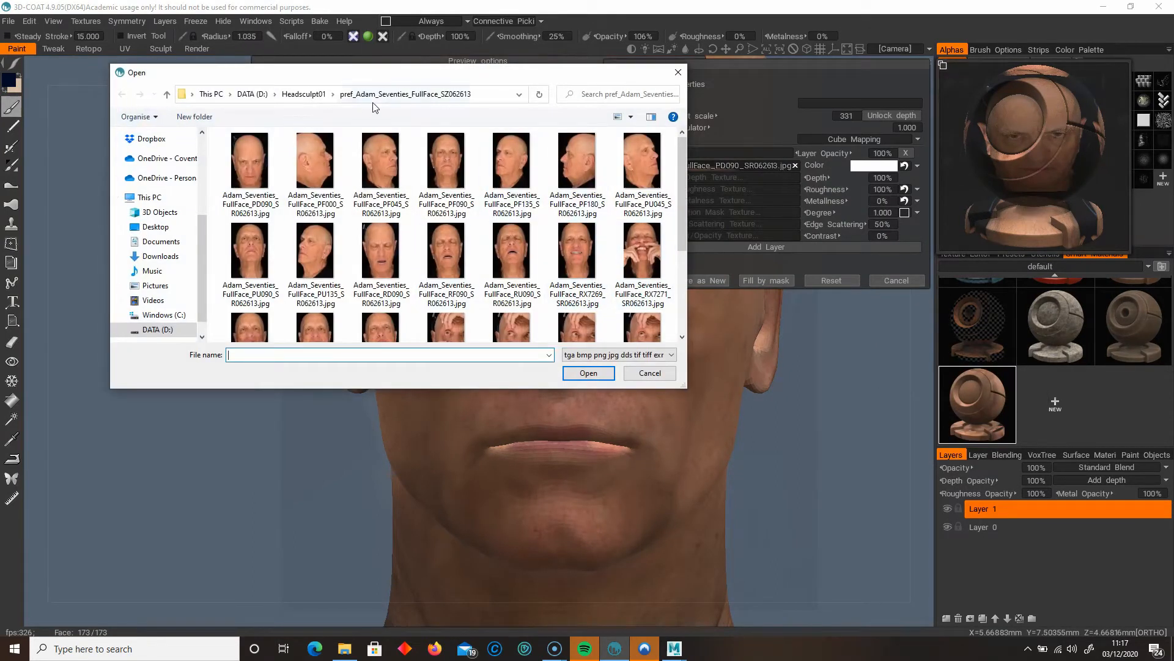
click(318, 96)
double_click(390, 178)
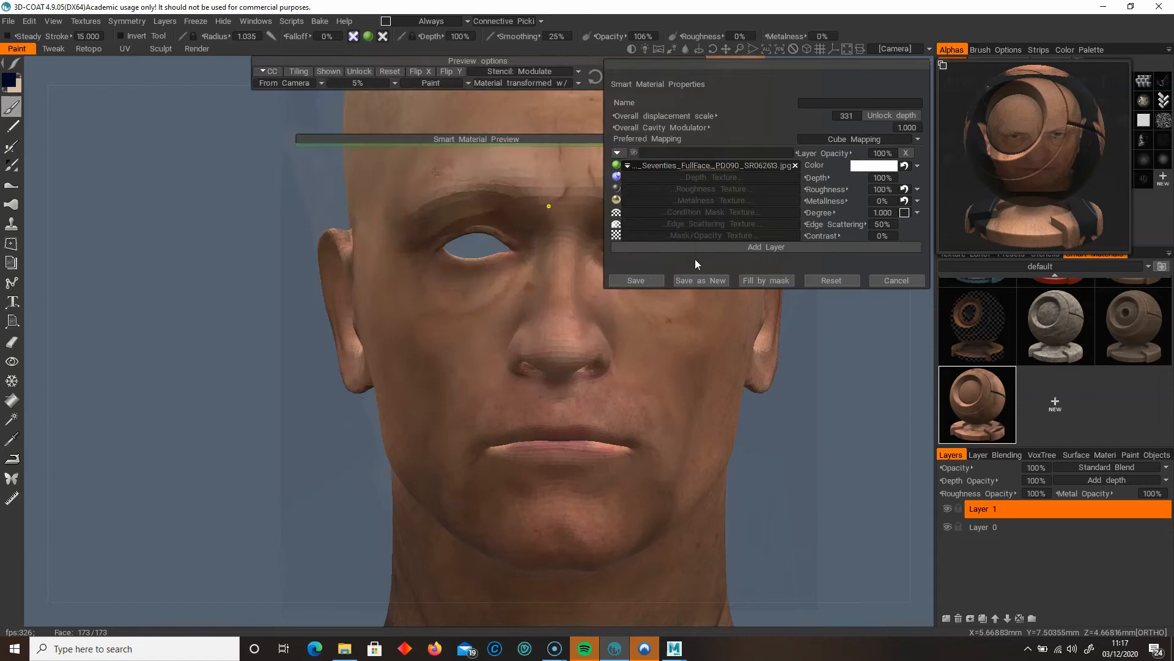
click(639, 281)
Set the mapping to From Camera and scale and position the new texture so its lips match the model's mouth.
click(287, 82)
click(293, 97)
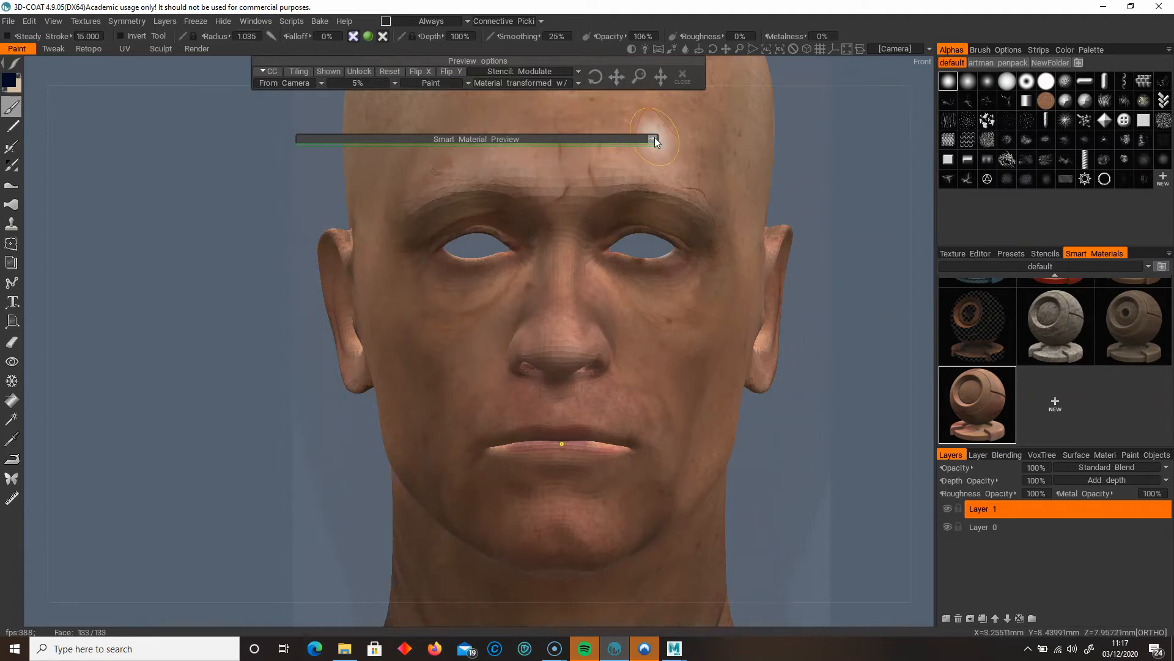
drag(589, 139, 641, 137)
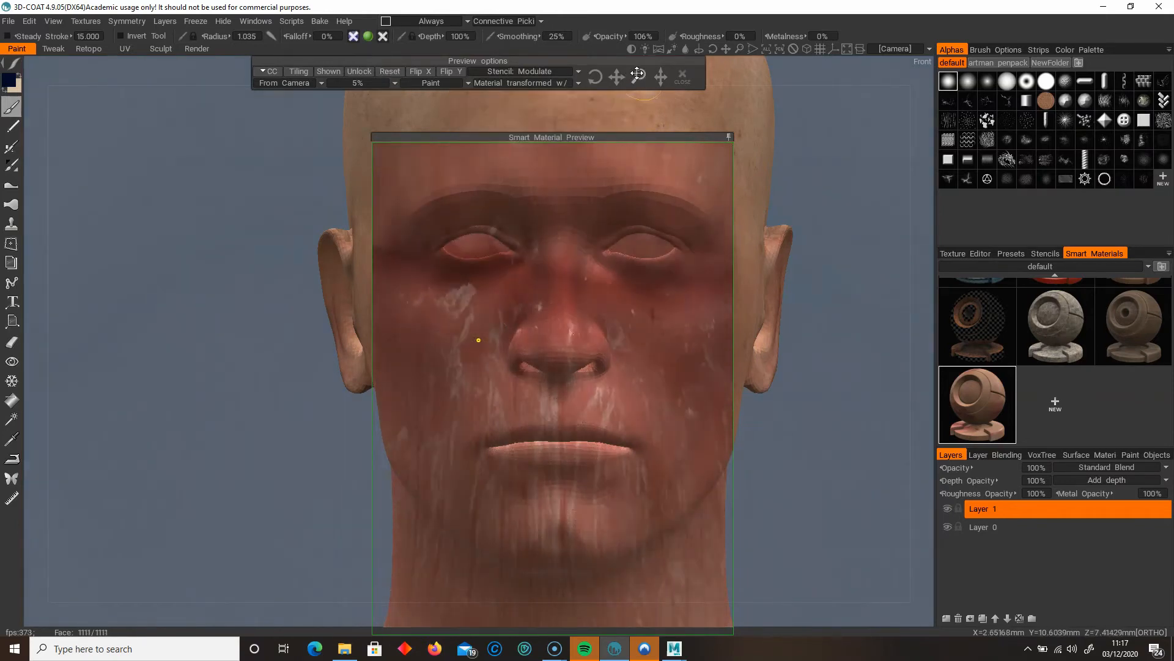
mouse_move(637, 73)
mouse_down()
mouse_move(661, 76)
mouse_move(616, 79)
mouse_up()
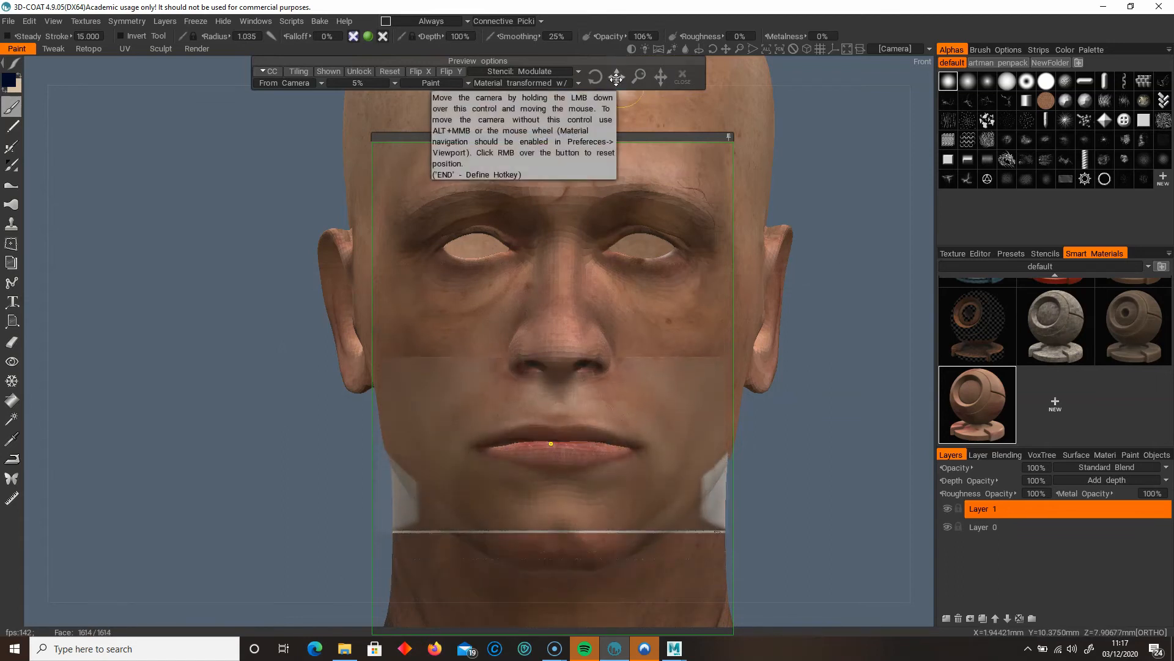
click(728, 137)
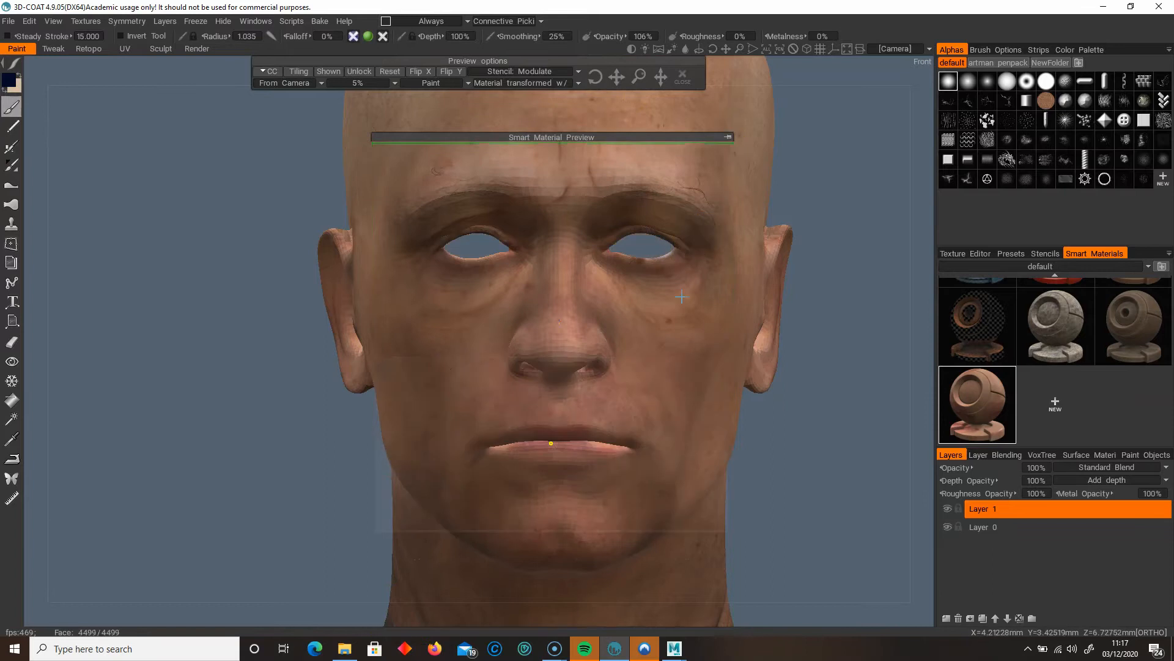
Paint the projected lip texture onto the mouth with a brush radius of 0.382.
scroll(810, 321, up, 3)
scroll(809, 322, up, 3)
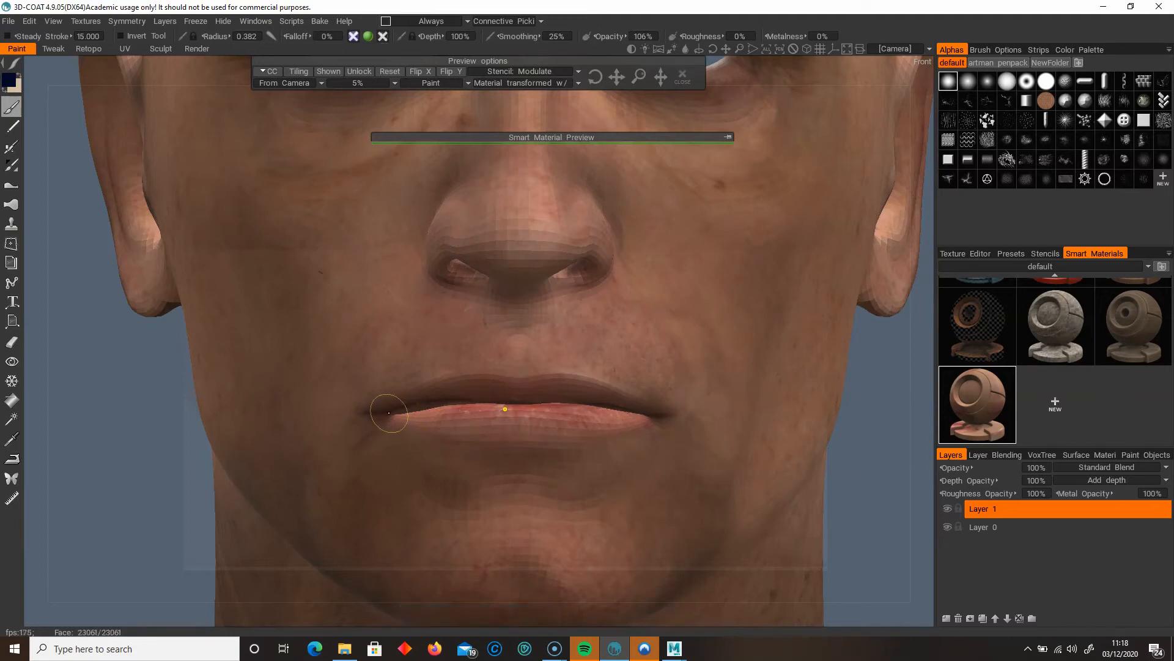
scroll(390, 412, down, 6)
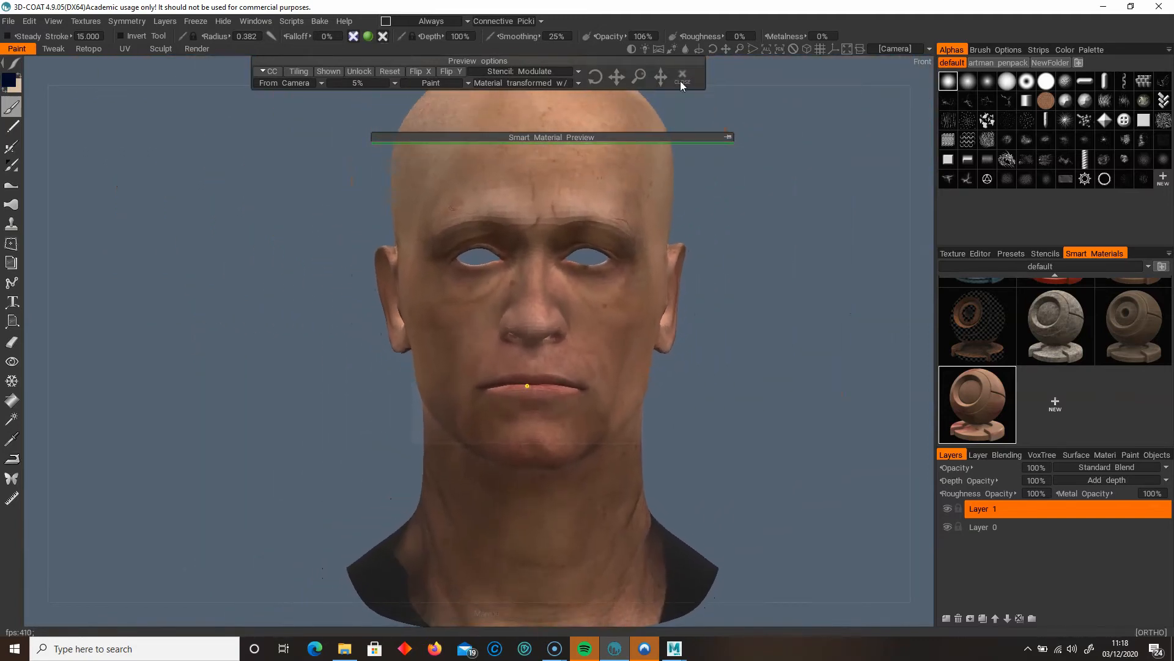
Close the lip texture preview, replace the smart material's color texture with the front full-face photo PF090, and save the material.
click(681, 79)
mouse_move(725, 286)
mouse_down()
mouse_move(834, 302)
mouse_move(889, 266)
mouse_move(767, 307)
mouse_up()
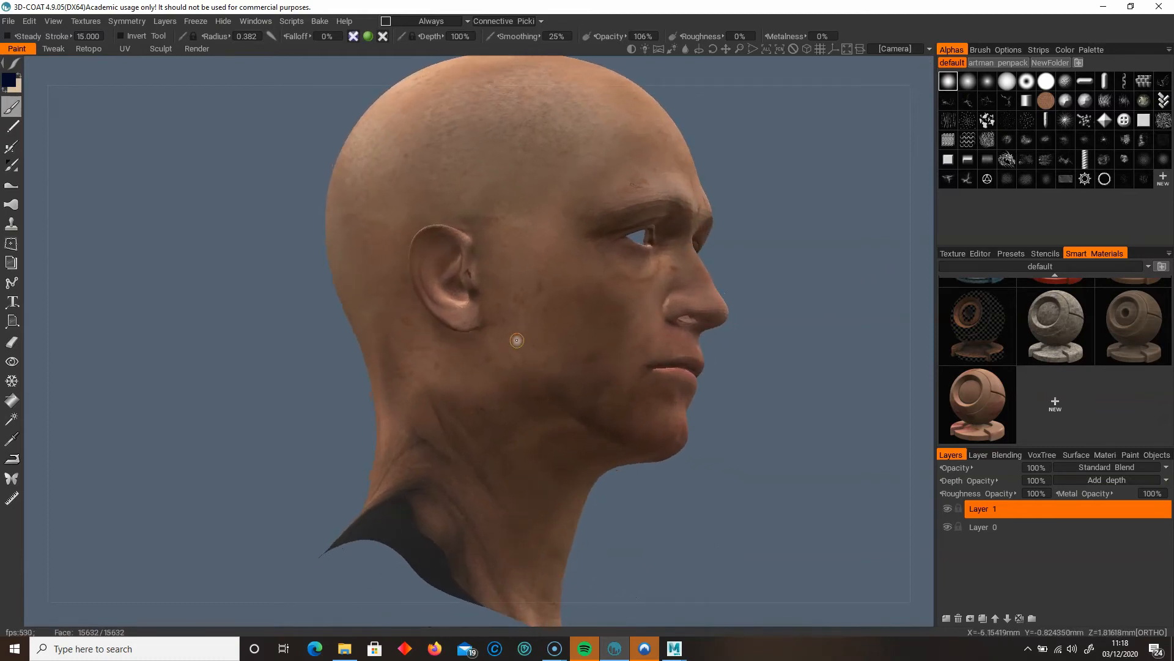
middle_drag(767, 307, 631, 293)
middle_drag(731, 361, 932, 384)
right_click(980, 392)
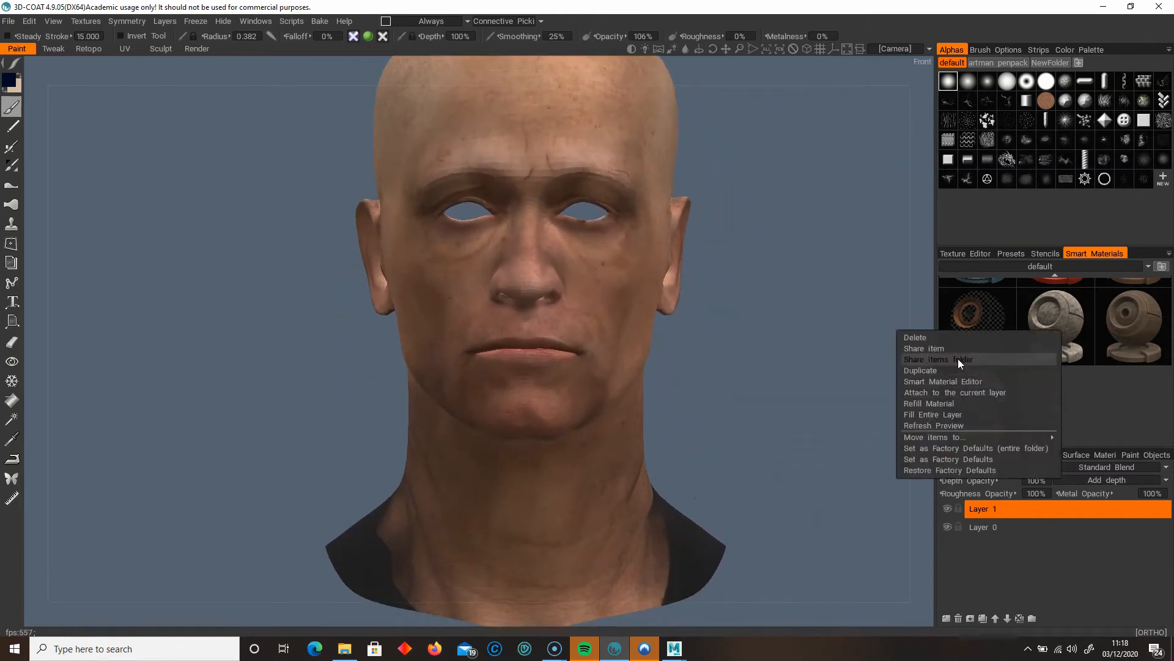
click(963, 381)
click(706, 169)
double_click(250, 172)
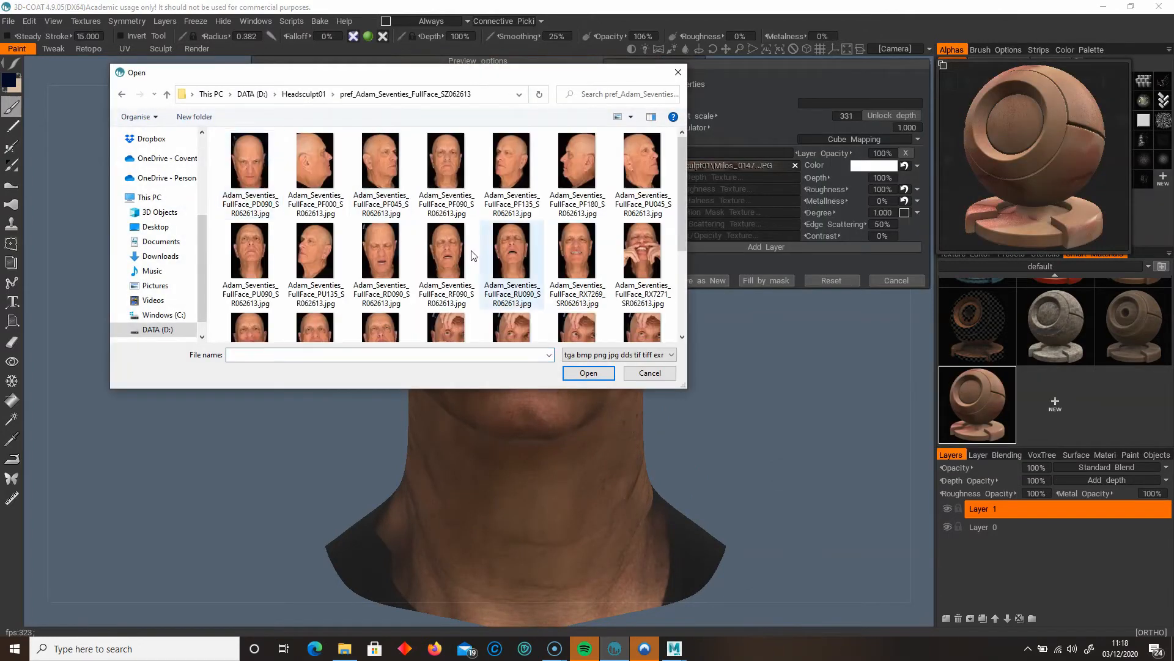
double_click(461, 175)
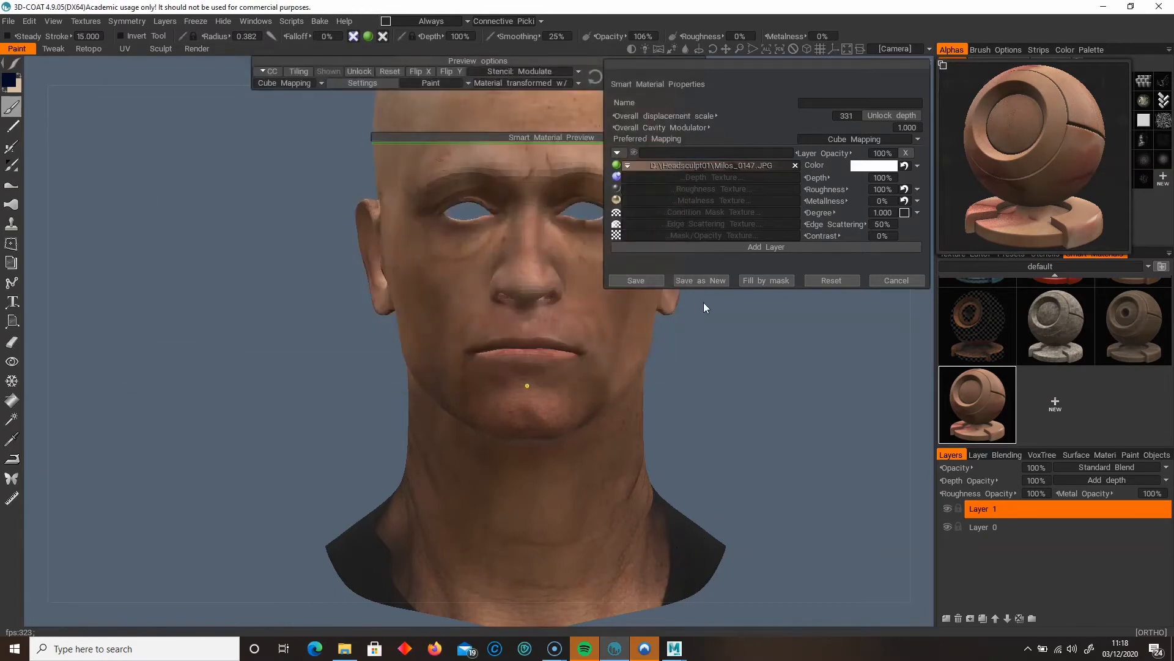
click(646, 282)
Set the mapping to From Camera, reset the texture placement, and position the enlarged photo so its skin covers the base of the neck.
click(284, 82)
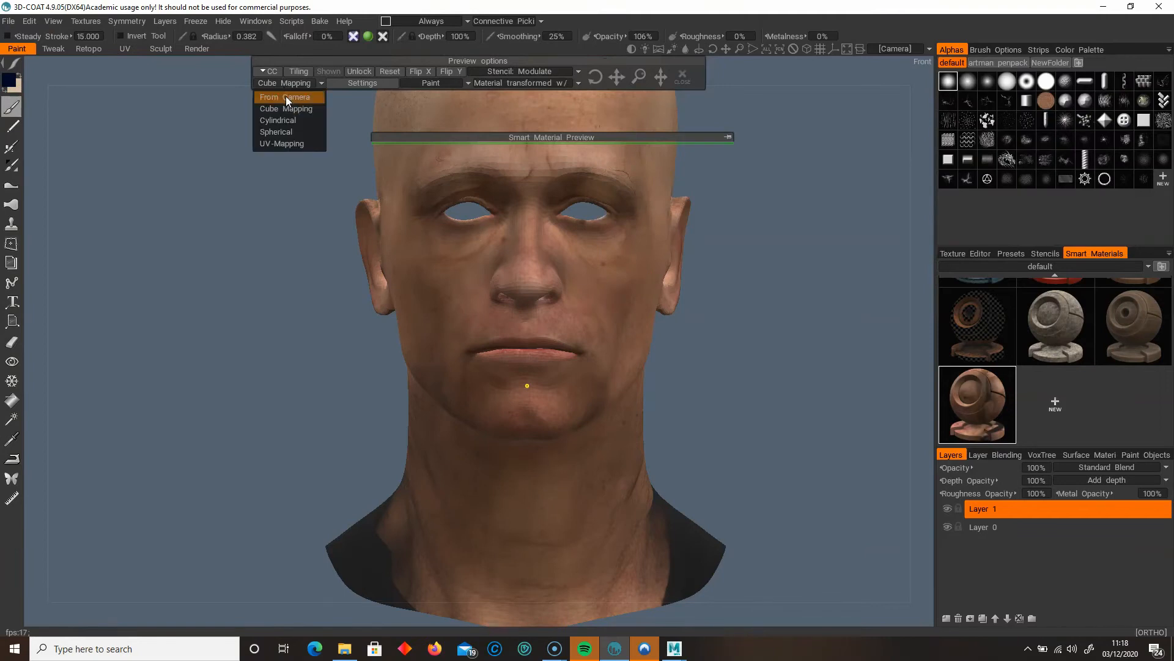
click(285, 97)
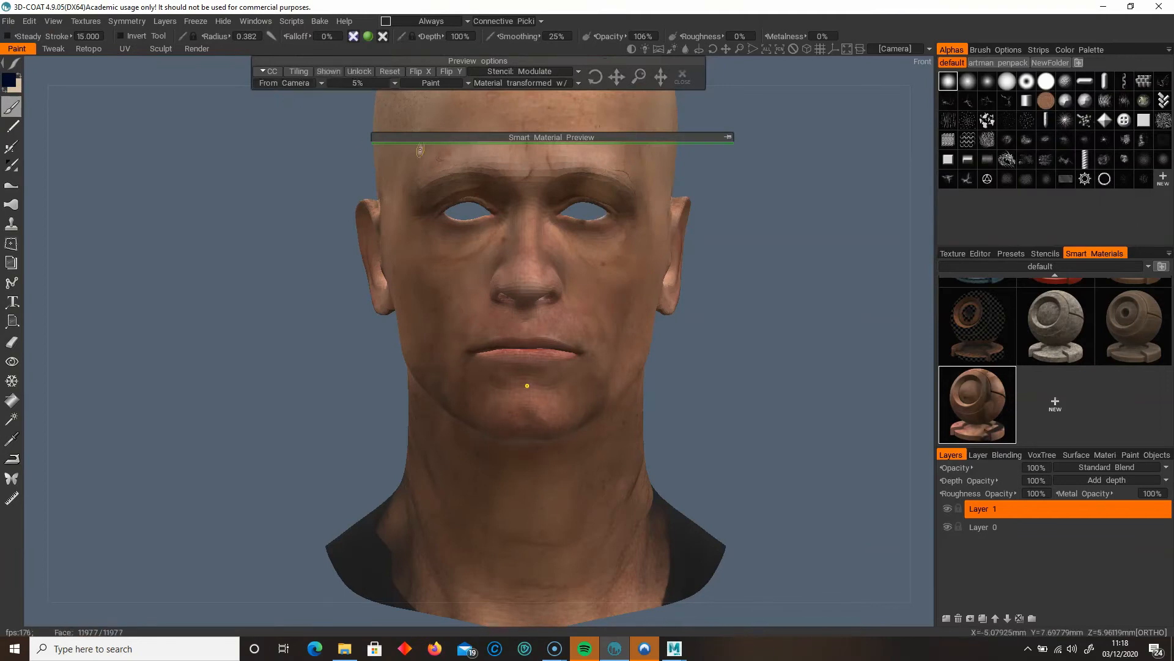
click(728, 138)
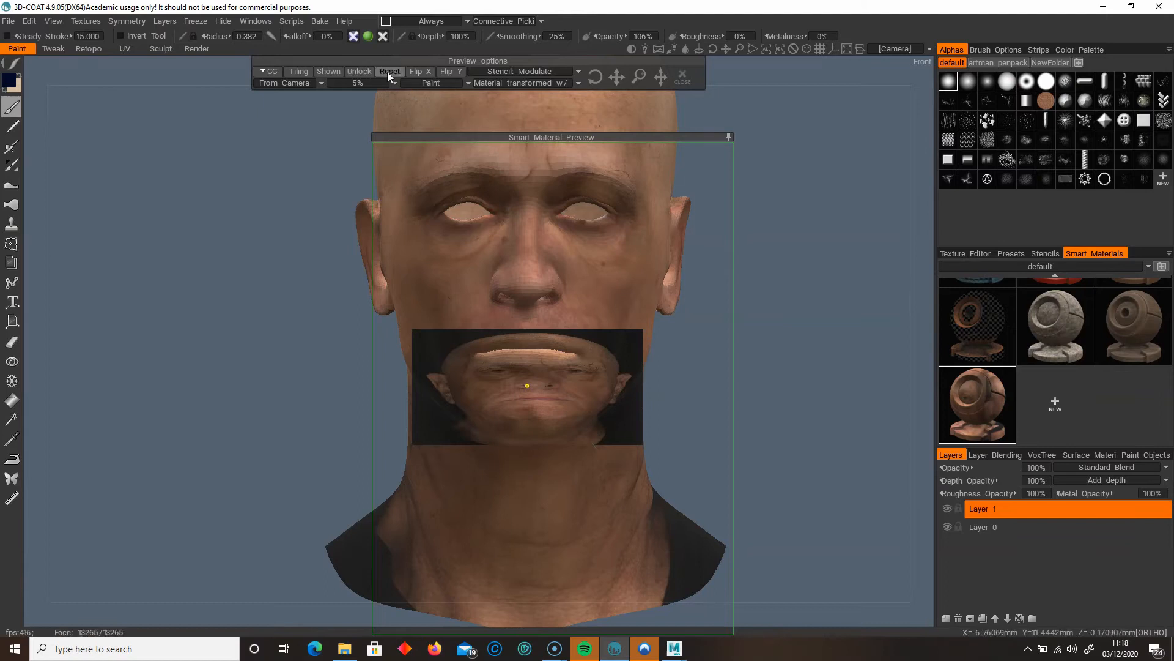
click(389, 72)
mouse_move(609, 84)
mouse_down()
mouse_move(680, 72)
mouse_move(600, 79)
mouse_move(617, 79)
mouse_up()
click(728, 134)
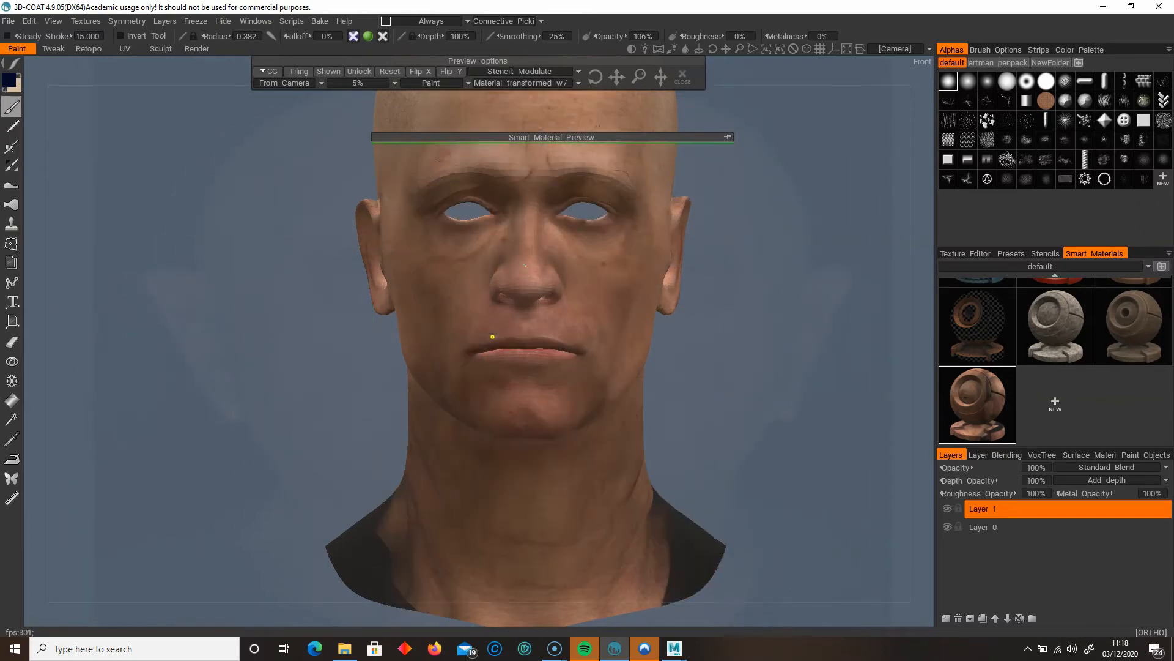
Set the brush radius to 1.174 and paint the projected skin over the black collar areas on both shoulders and the neck base.
key(bracketright)
key(bracketright)
key(bracketright)
key(bracketright)
key(bracketright)
key(bracketright)
key(bracketright)
key(bracketright)
key(bracketright)
key(bracketright)
key(bracketright)
key(bracketright)
key(bracketright)
key(bracketright)
key(bracketright)
key(bracketright)
key(bracketright)
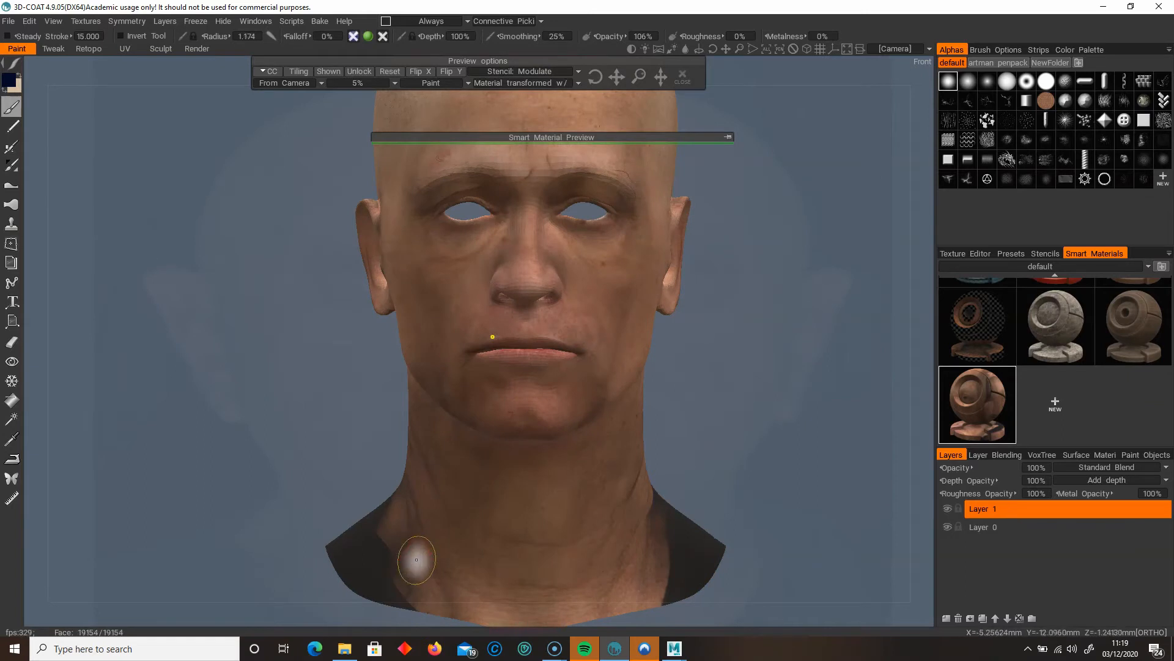
mouse_move(417, 565)
mouse_down()
mouse_move(374, 540)
mouse_move(379, 511)
mouse_move(330, 545)
mouse_move(343, 575)
mouse_move(428, 593)
mouse_move(660, 586)
mouse_move(698, 545)
mouse_move(663, 523)
mouse_move(356, 523)
mouse_up()
mouse_move(394, 476)
mouse_down()
mouse_move(469, 484)
mouse_move(410, 521)
mouse_move(497, 559)
mouse_up()
mouse_move(389, 577)
mouse_down()
mouse_move(329, 564)
mouse_move(348, 543)
mouse_up()
mouse_move(659, 561)
mouse_down()
mouse_move(707, 537)
mouse_move(561, 553)
mouse_up()
mouse_move(471, 575)
mouse_down()
mouse_move(520, 584)
mouse_move(509, 527)
mouse_move(336, 558)
mouse_move(379, 563)
mouse_up()
right_drag(382, 563, 412, 563)
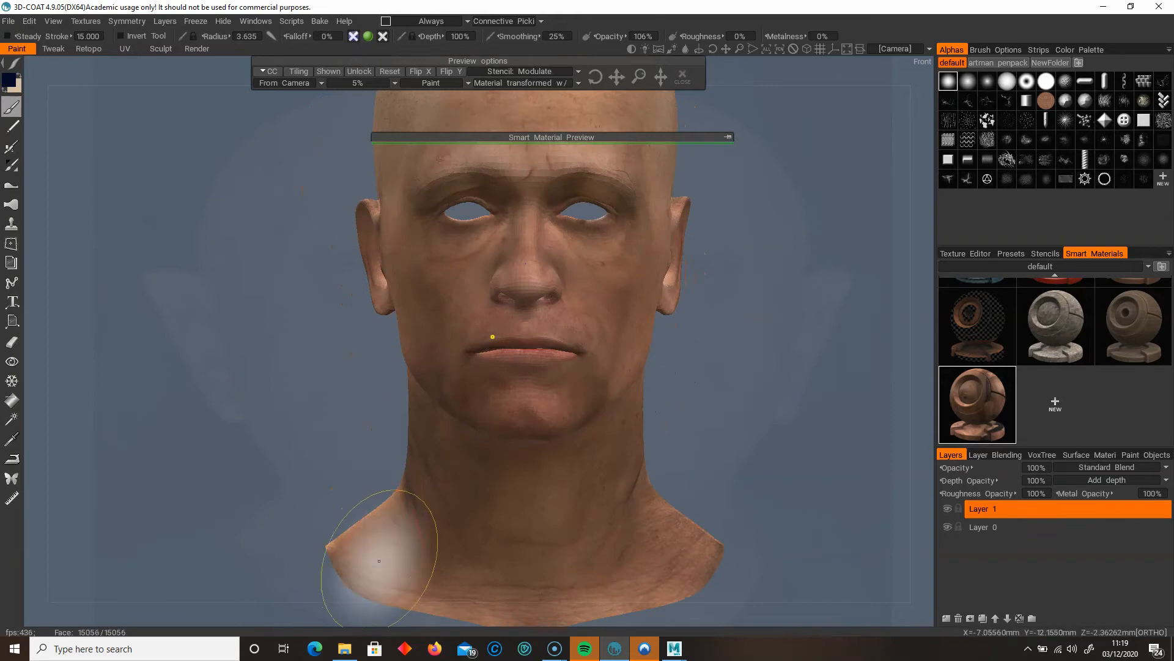
alt+middle_drag(538, 499, 536, 539)
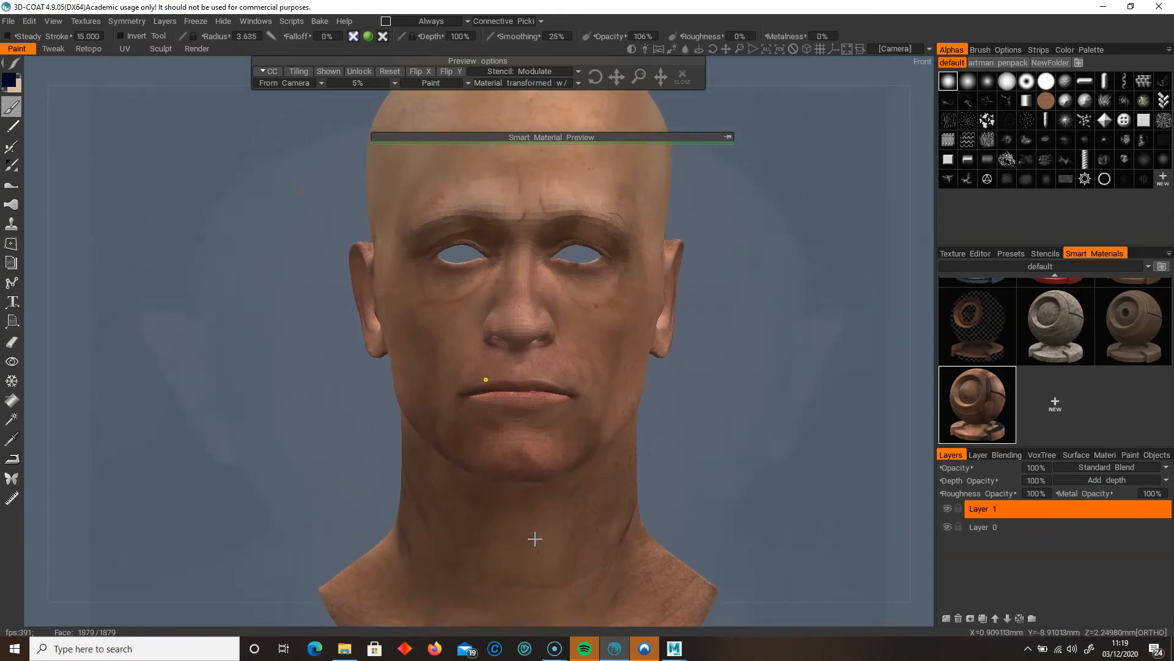
scroll(535, 539, down, 1)
click(683, 80)
scroll(657, 327, down, 1)
drag(655, 326, 669, 368)
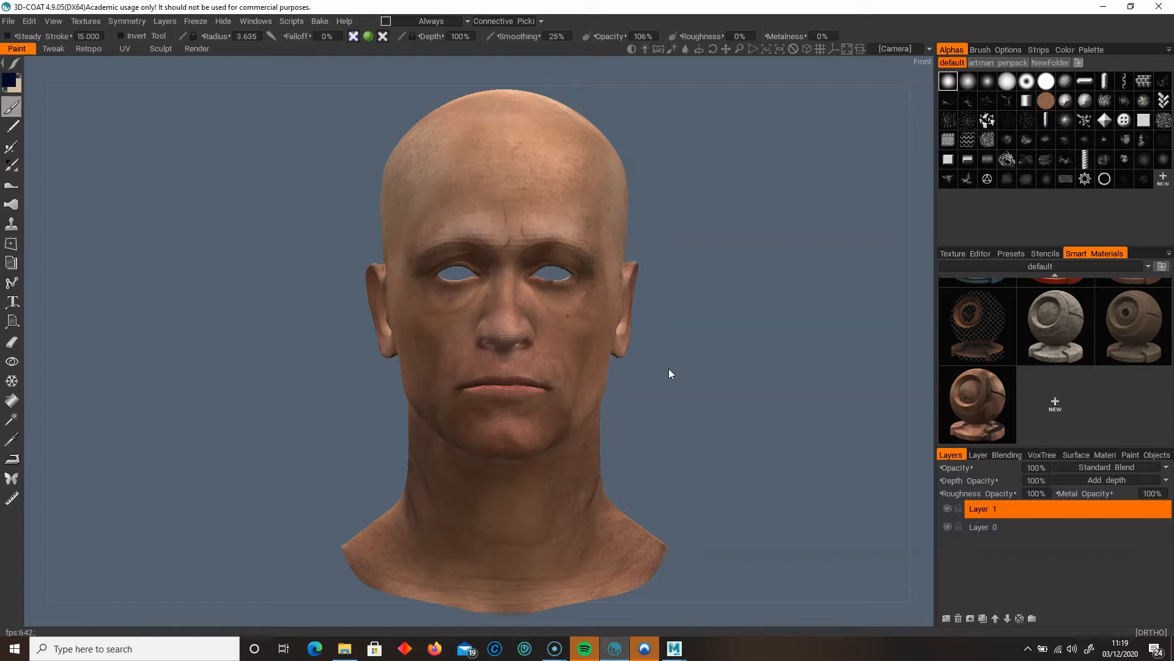
mouse_move(597, 321)
mouse_down()
mouse_move(599, 288)
mouse_move(566, 255)
mouse_up()
key(ctrl+z)
Select another brush alpha and the red smart material, and accept the locked CurvatureMap layer.
click(1008, 99)
scroll(1058, 355, up, 2)
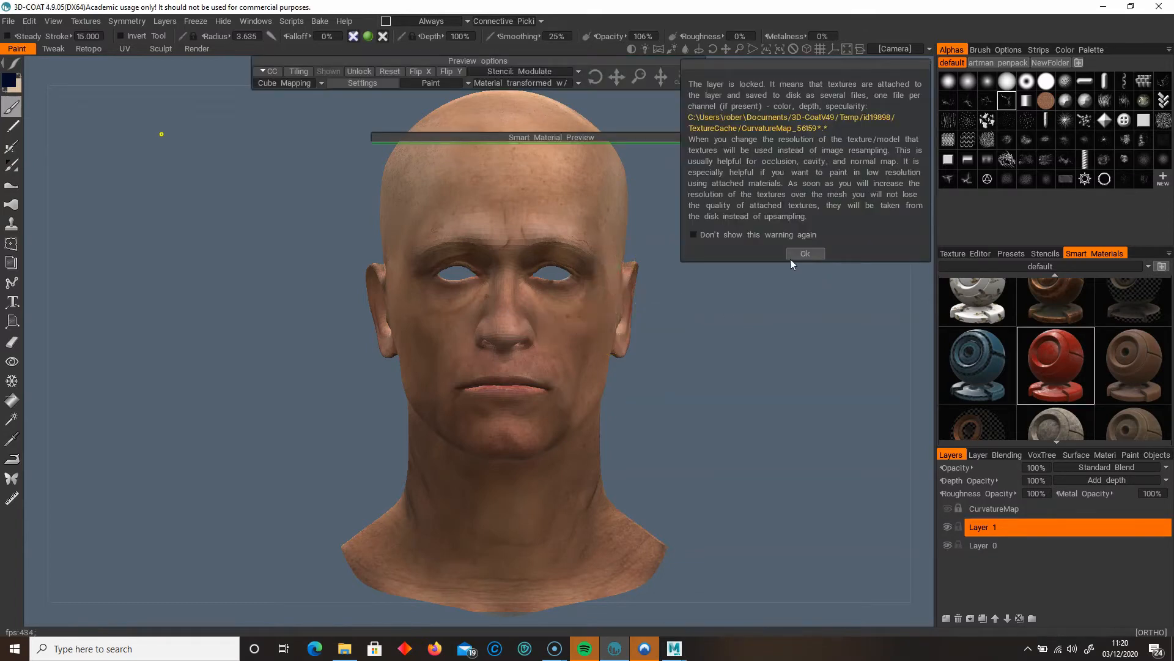
click(805, 253)
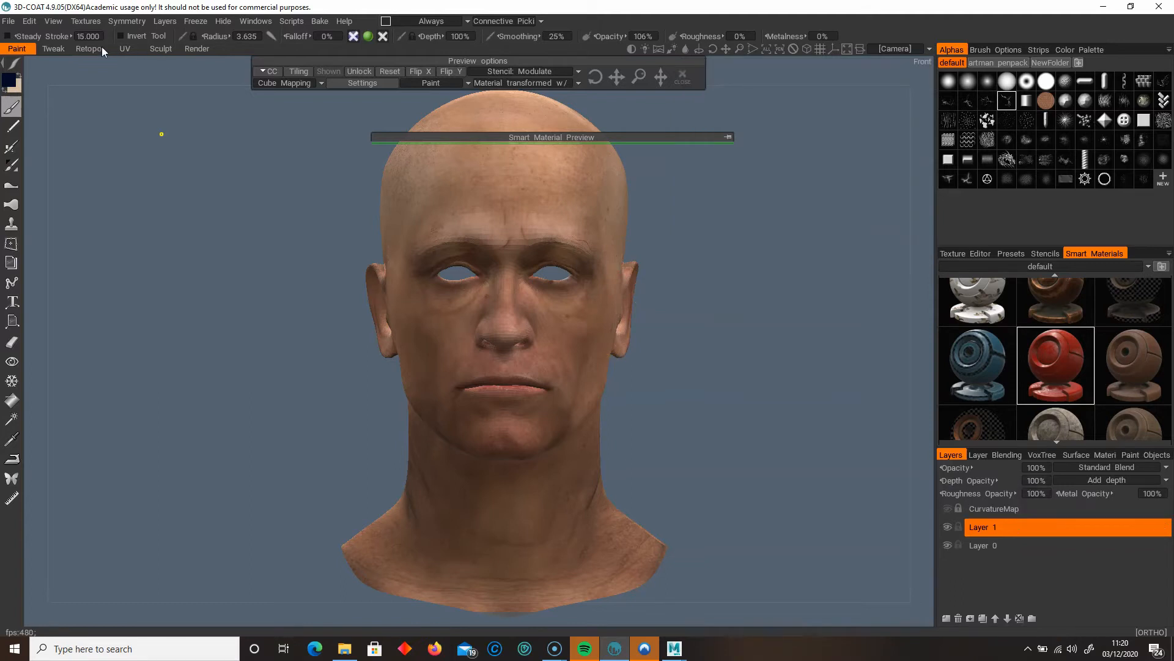
Start exporting the Color/albedo map and create a new folder named Textures inside Headsculpt01 for it.
click(87, 22)
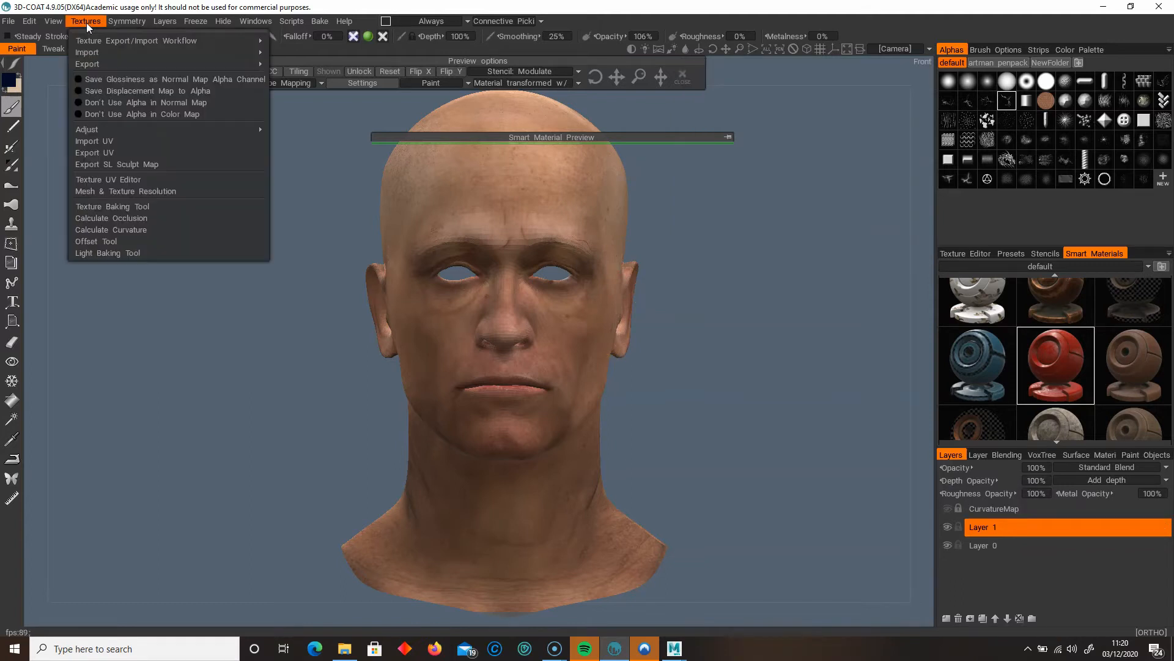
mouse_move(148, 65)
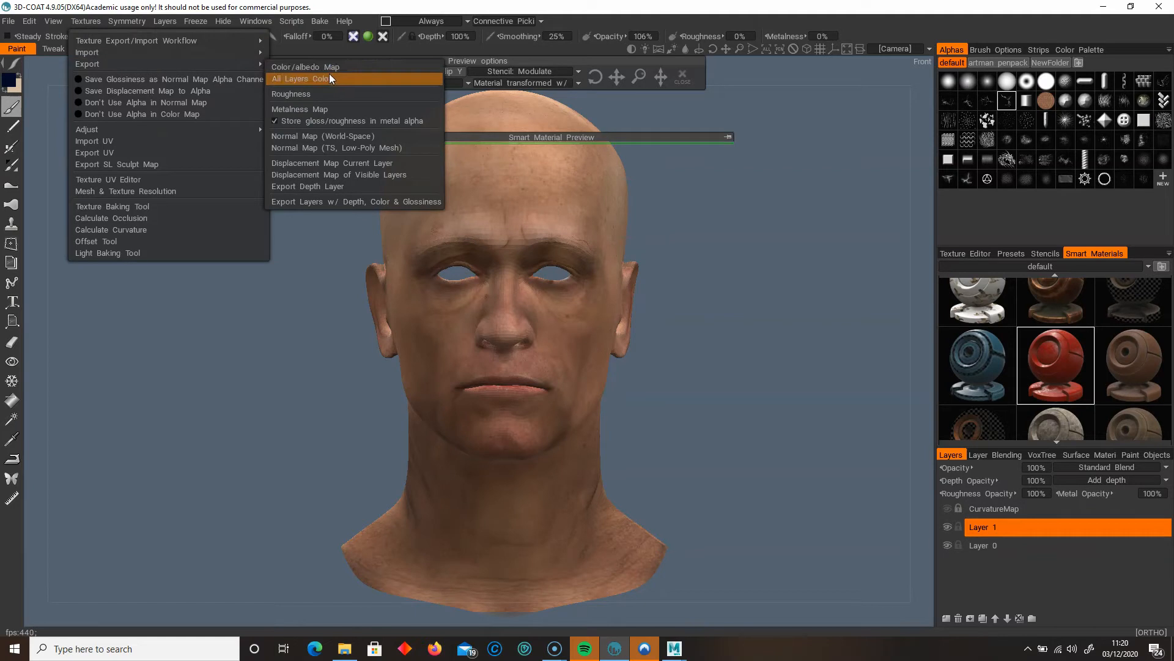
click(357, 67)
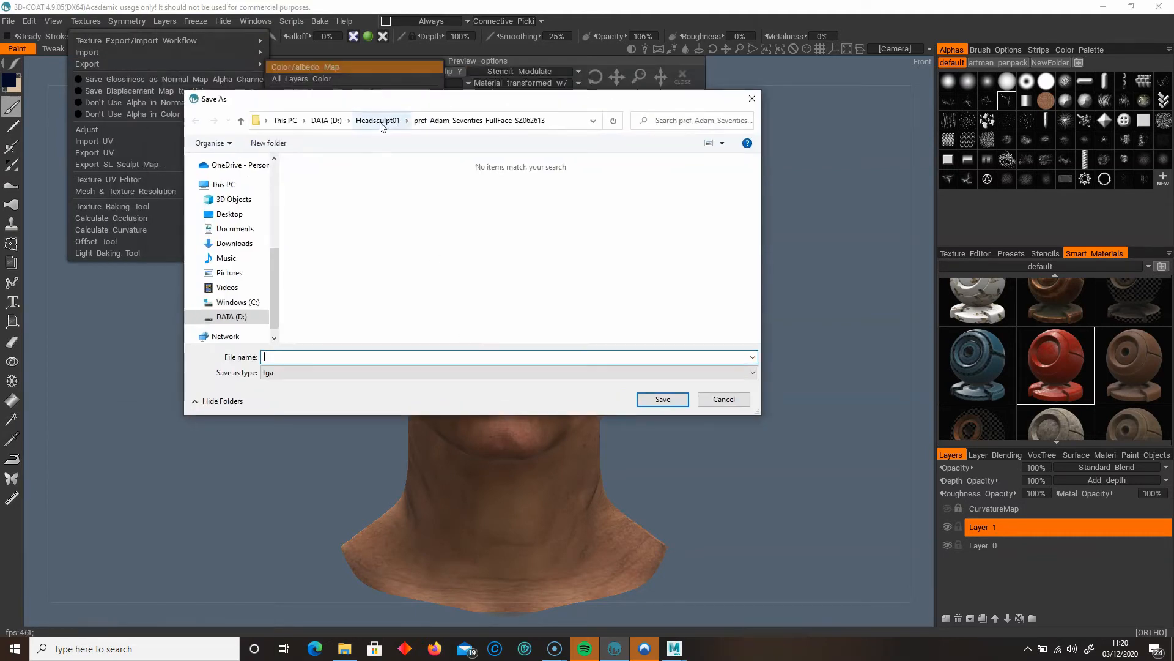
click(378, 120)
click(268, 142)
text(Textures)
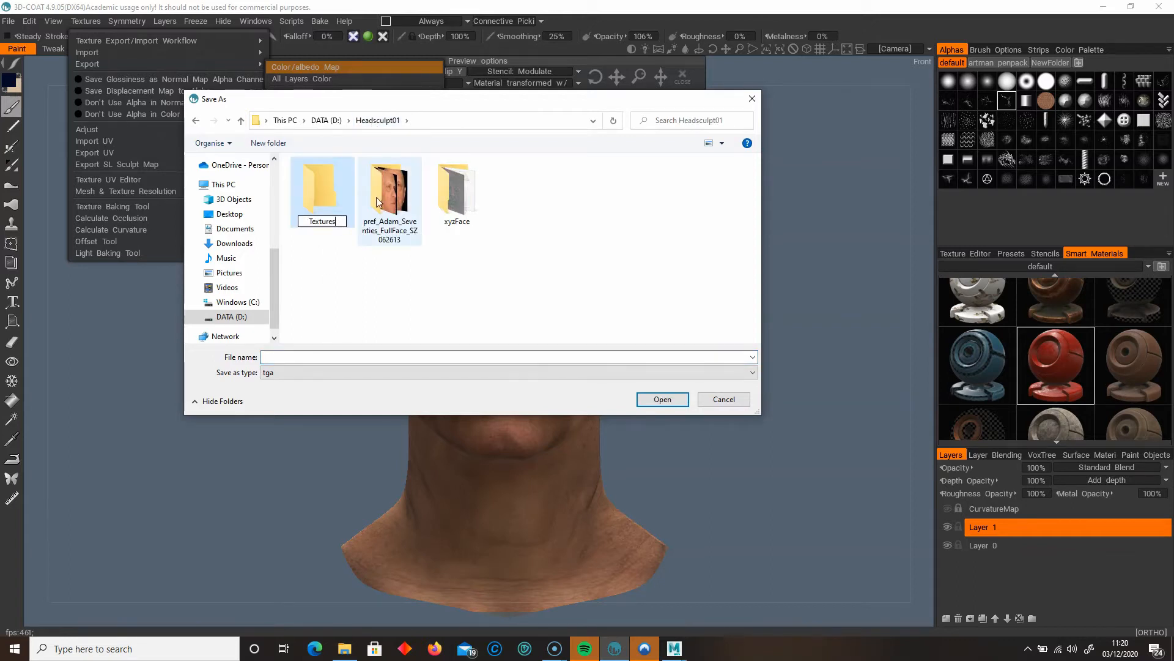
key(Return)
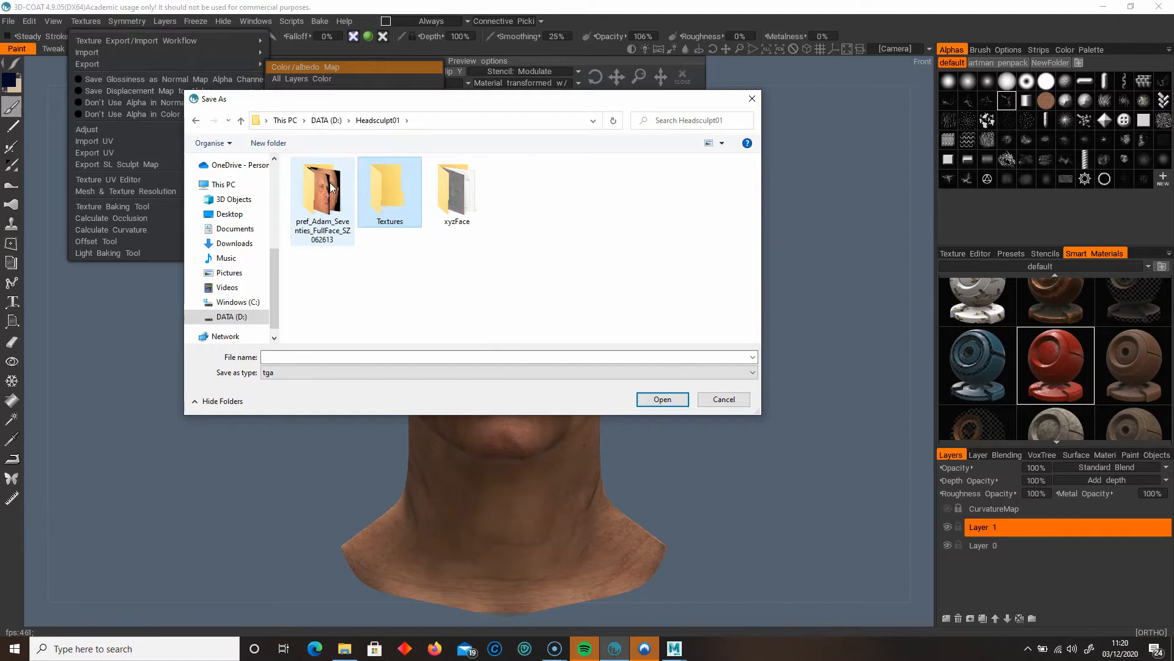
Save the exported color map in the Textures folder as Head_Sculpt_BaseTexture in tga format.
double_click(403, 202)
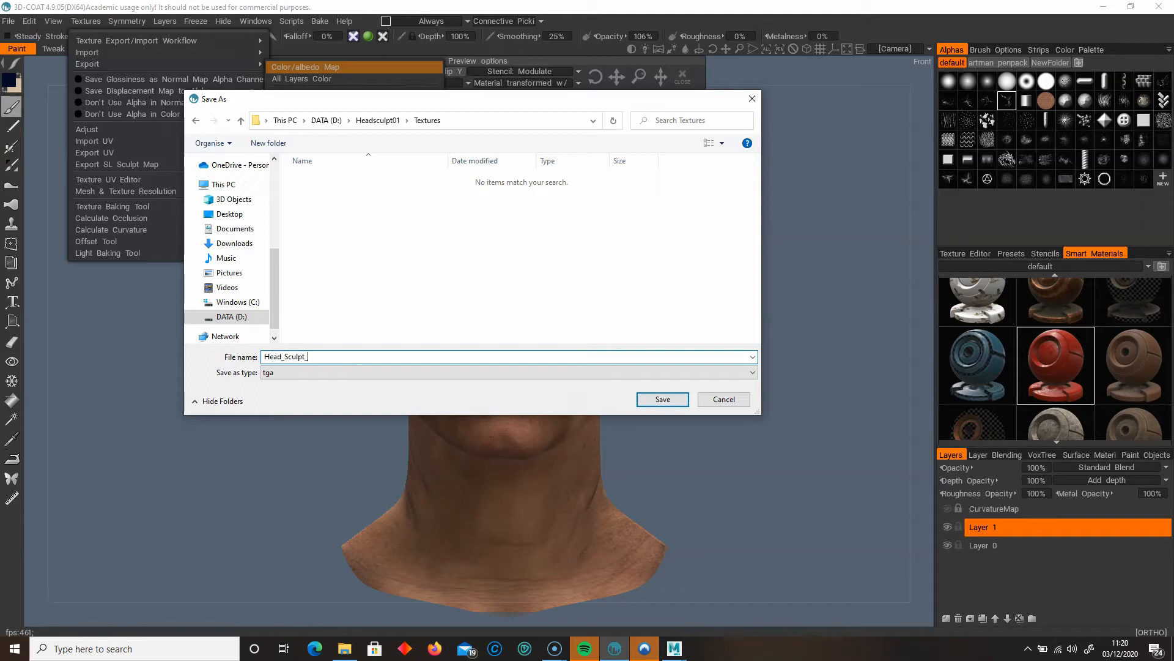
text(_BaseTexture)
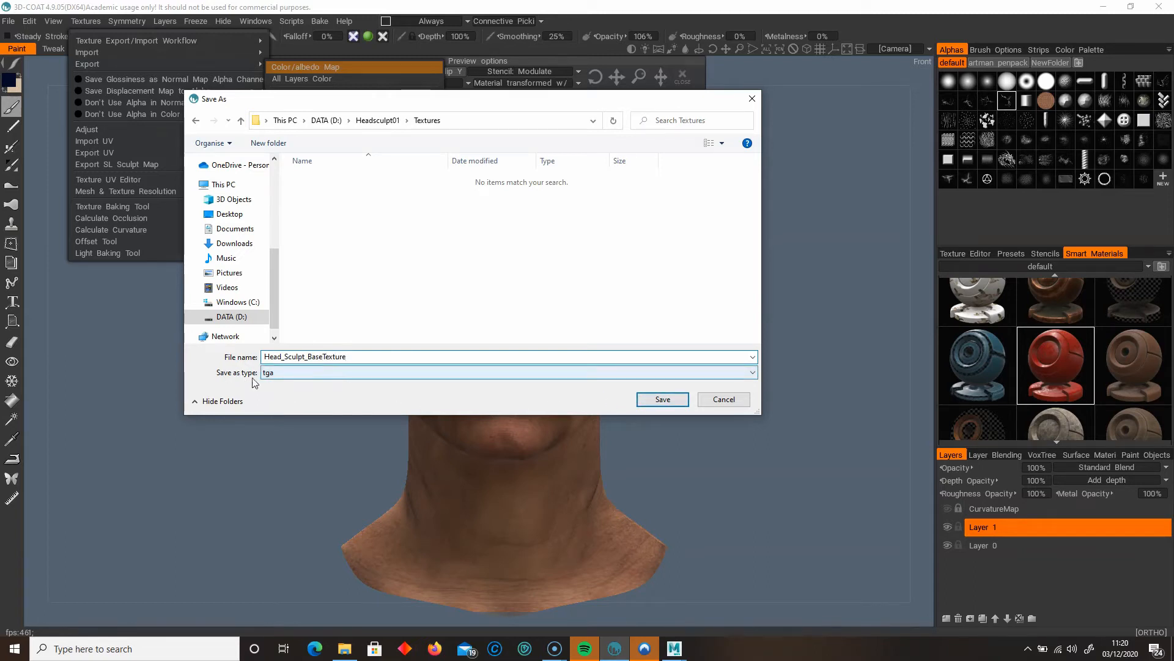
click(321, 379)
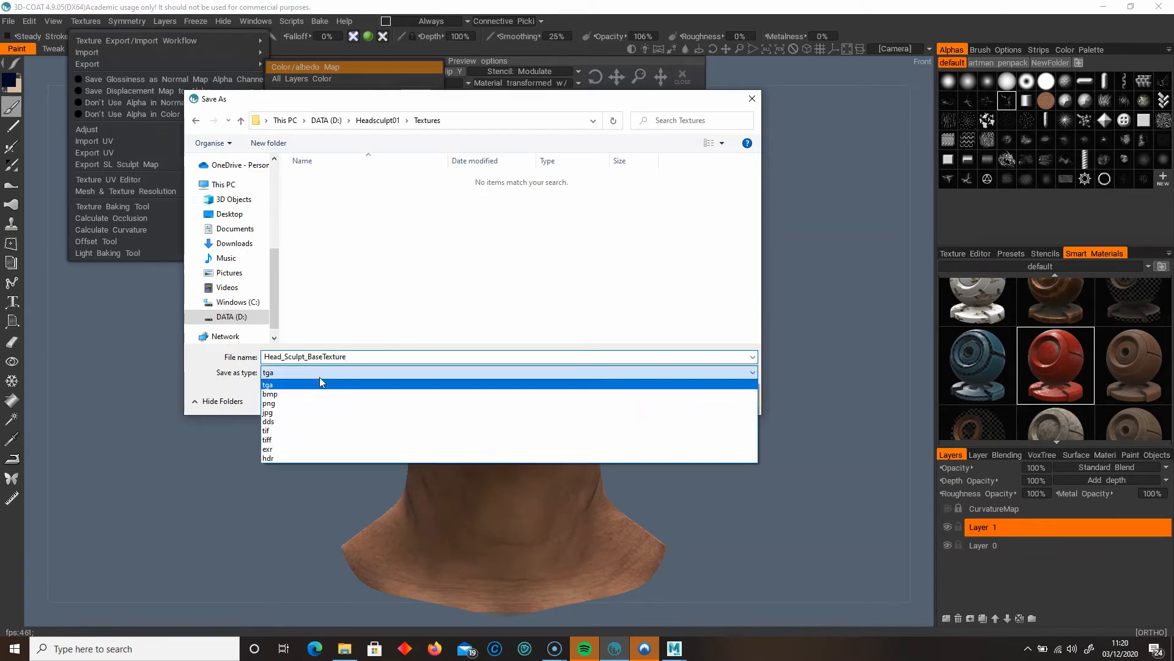
click(280, 386)
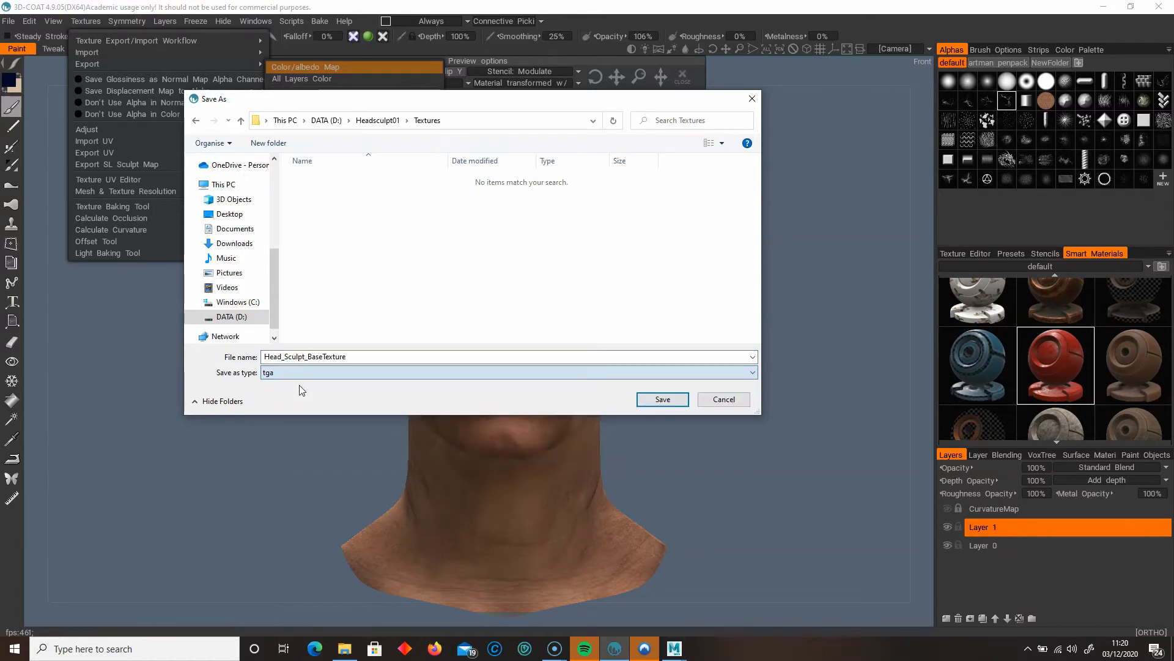
click(677, 399)
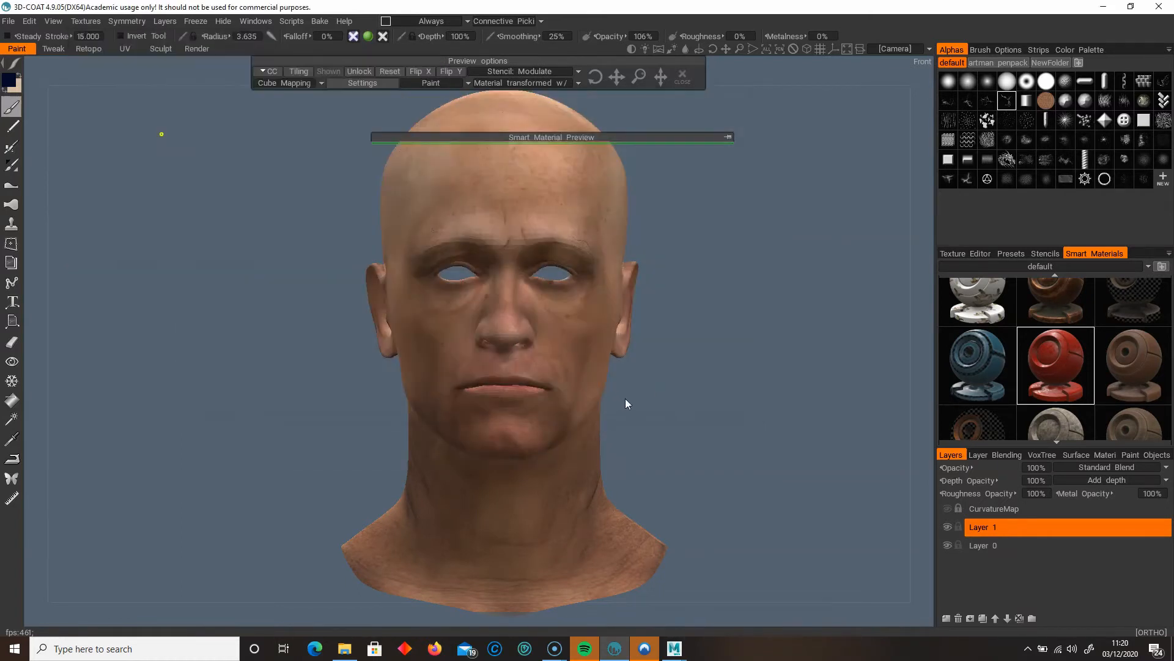
Switch to File Explorer, go to the Headsculpt01 Textures folder, and open Head_Sculpt_BaseTexture.tga in Photoshop.
click(345, 649)
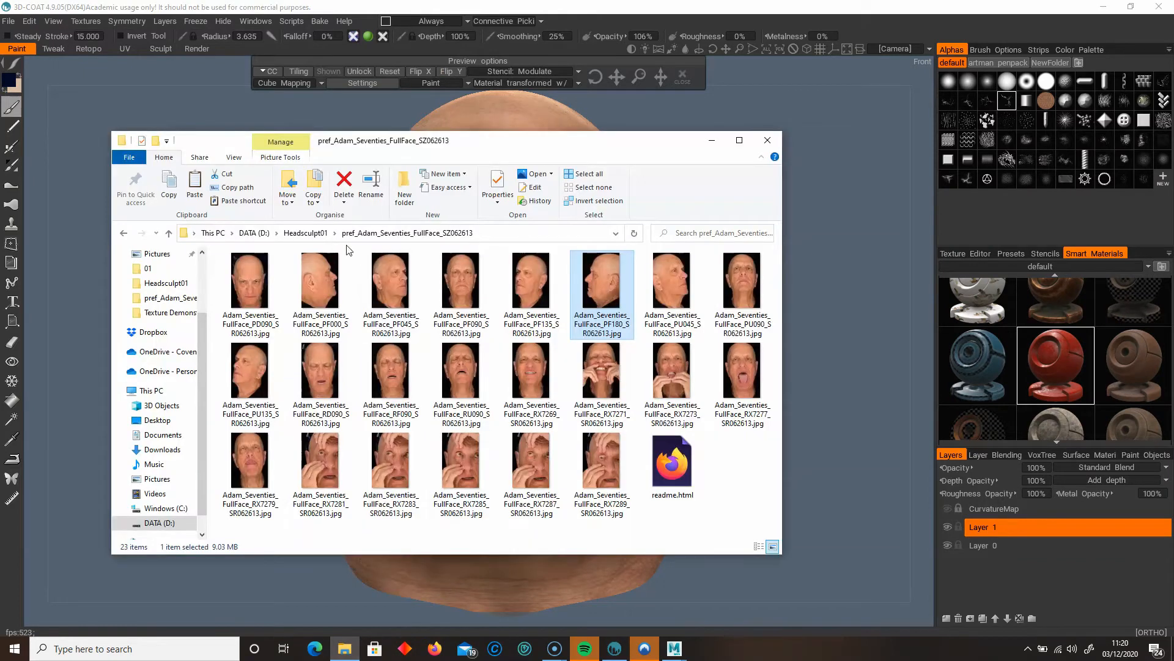
click(306, 233)
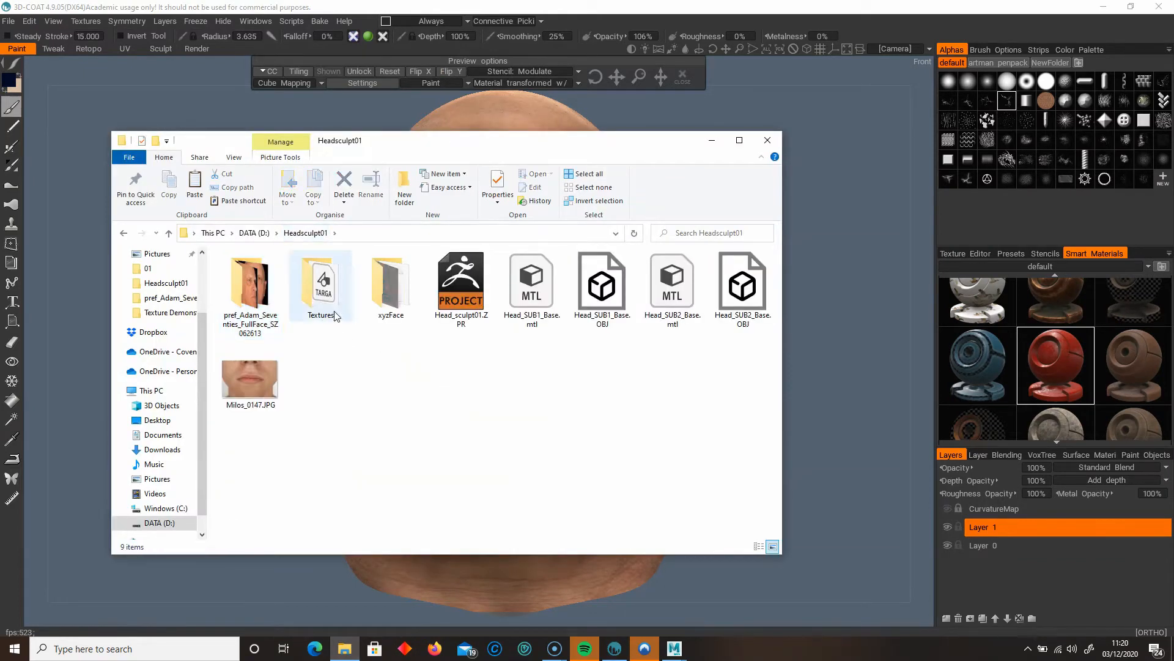
double_click(324, 293)
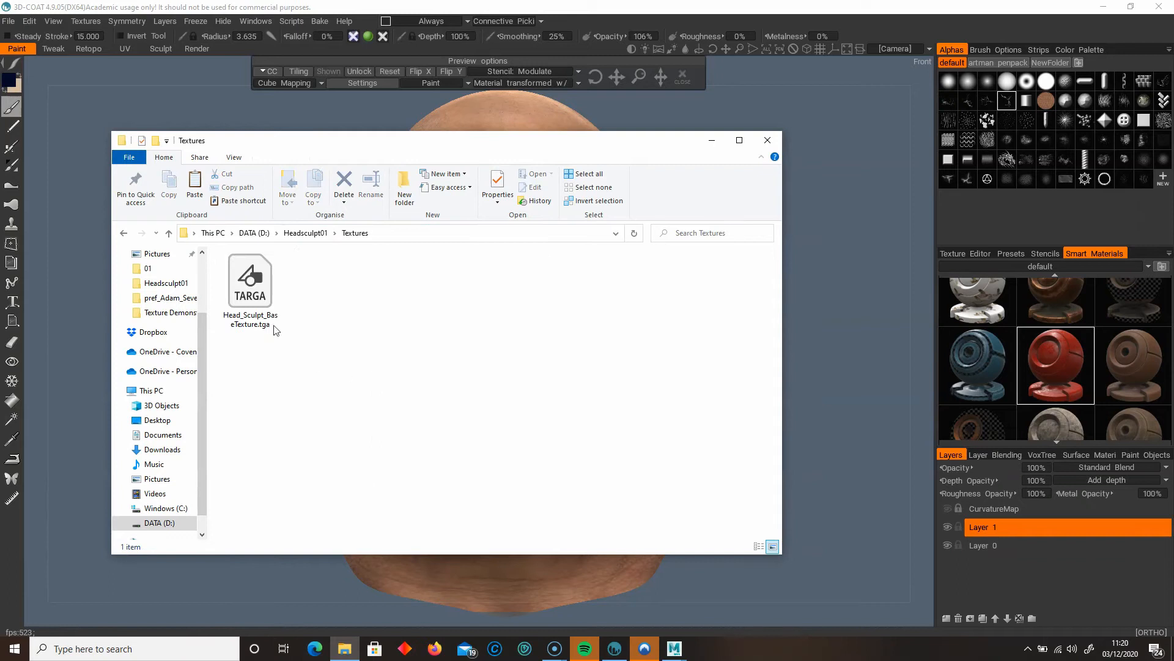
click(273, 327)
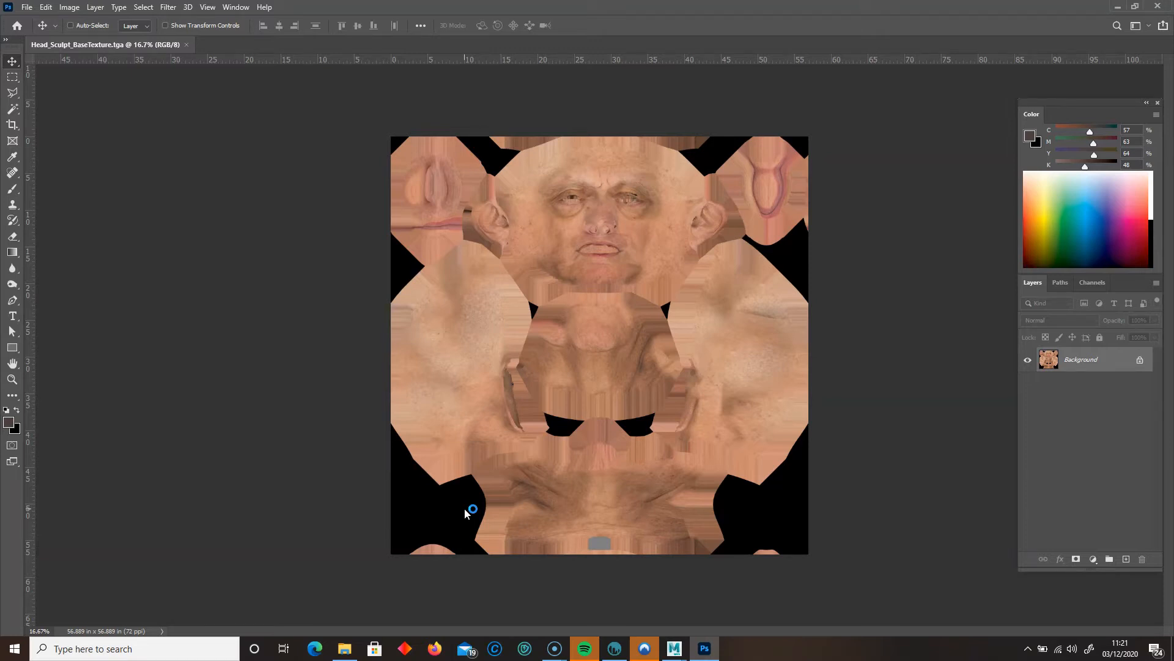
Remove the grey patch near the lower edge of the texture map with the Spot Healing Brush.
key(ctrl+plus)
key(ctrl+plus)
scroll(675, 515, down, 3)
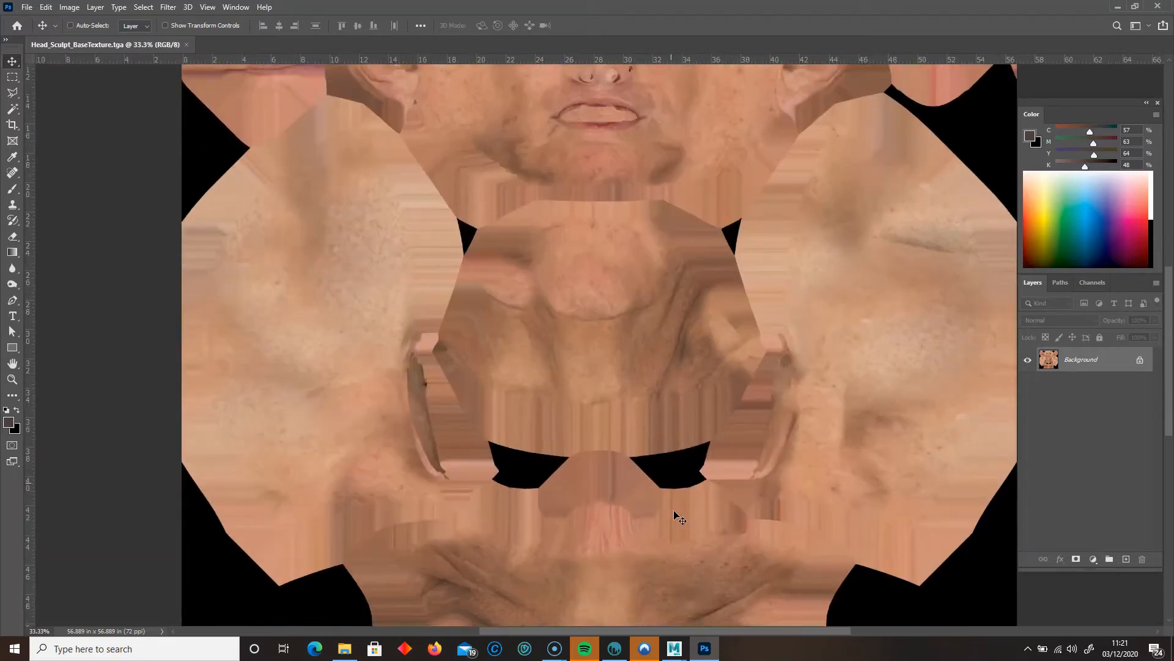
scroll(667, 503, down, 3)
click(13, 172)
click(37, 173)
mouse_move(593, 503)
mouse_down()
mouse_move(639, 517)
mouse_move(566, 525)
mouse_move(630, 527)
mouse_move(578, 526)
mouse_up()
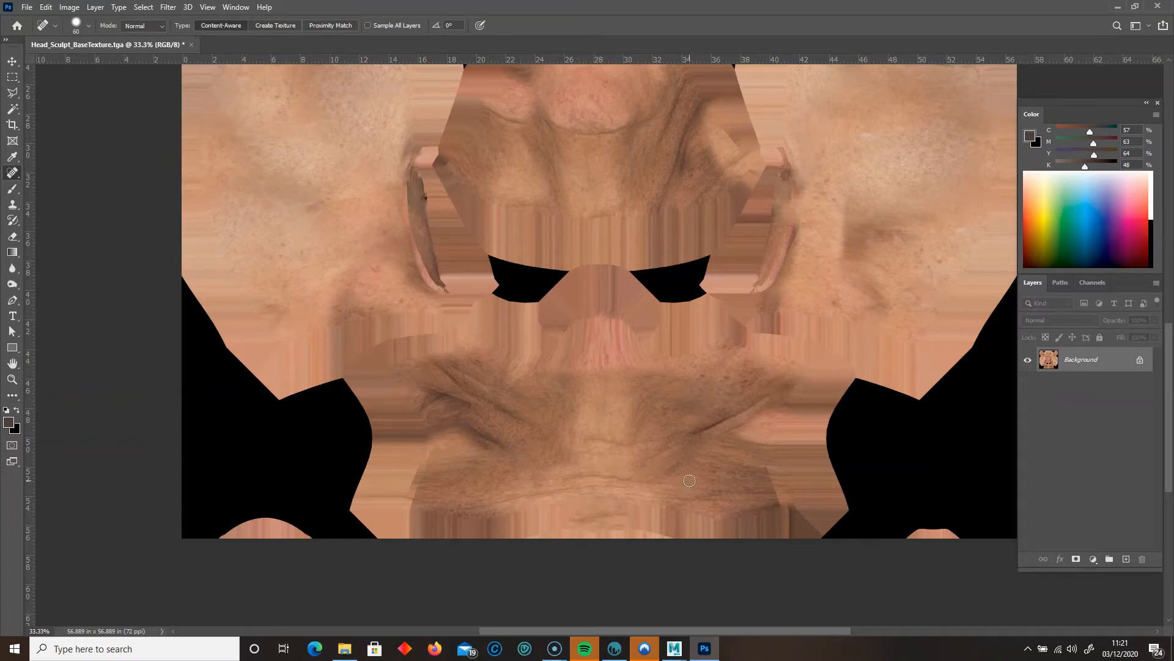
Add a new layer above the Background for painting on the face area of the texture map.
scroll(690, 480, up, 3)
scroll(690, 480, up, 10)
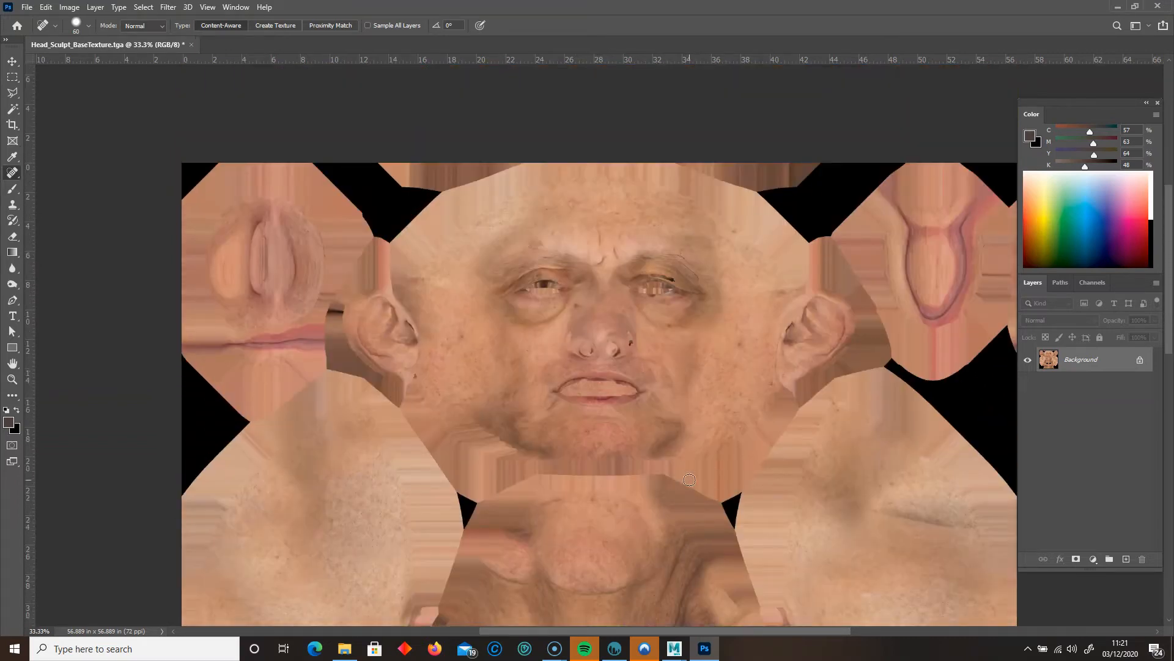
key(ctrl+plus)
key(ctrl+plus)
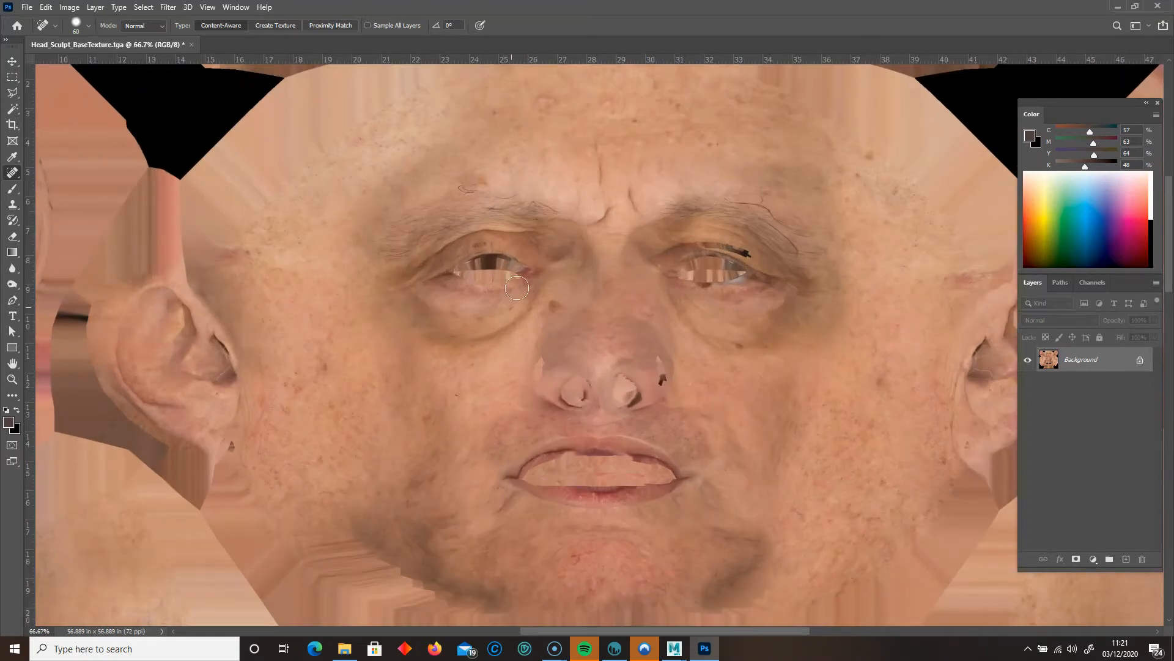
click(1127, 559)
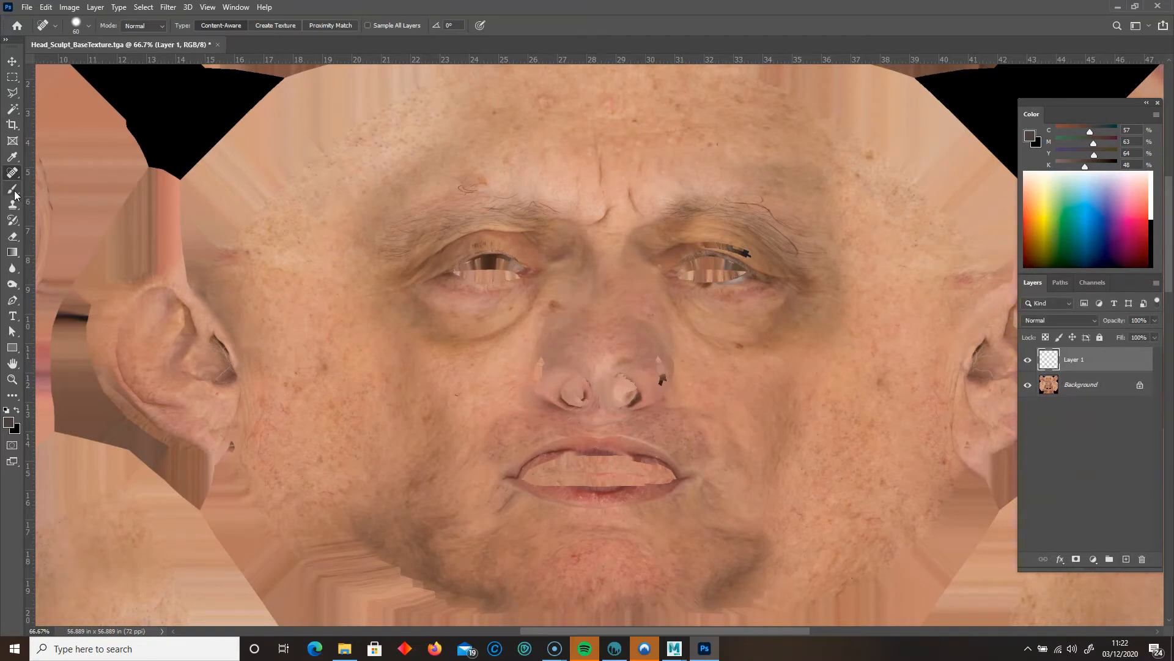
Switch to the Brush tool and choose the "stamp - scar8" brush.
drag(12, 188, 42, 196)
right_click(573, 302)
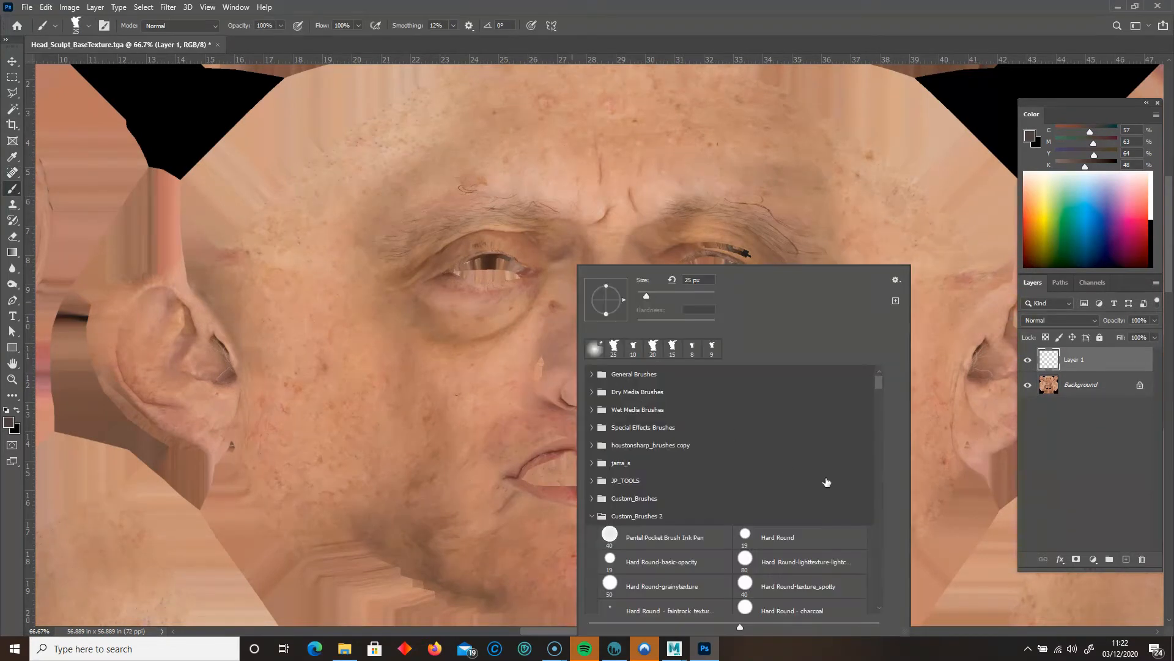
drag(882, 383, 889, 555)
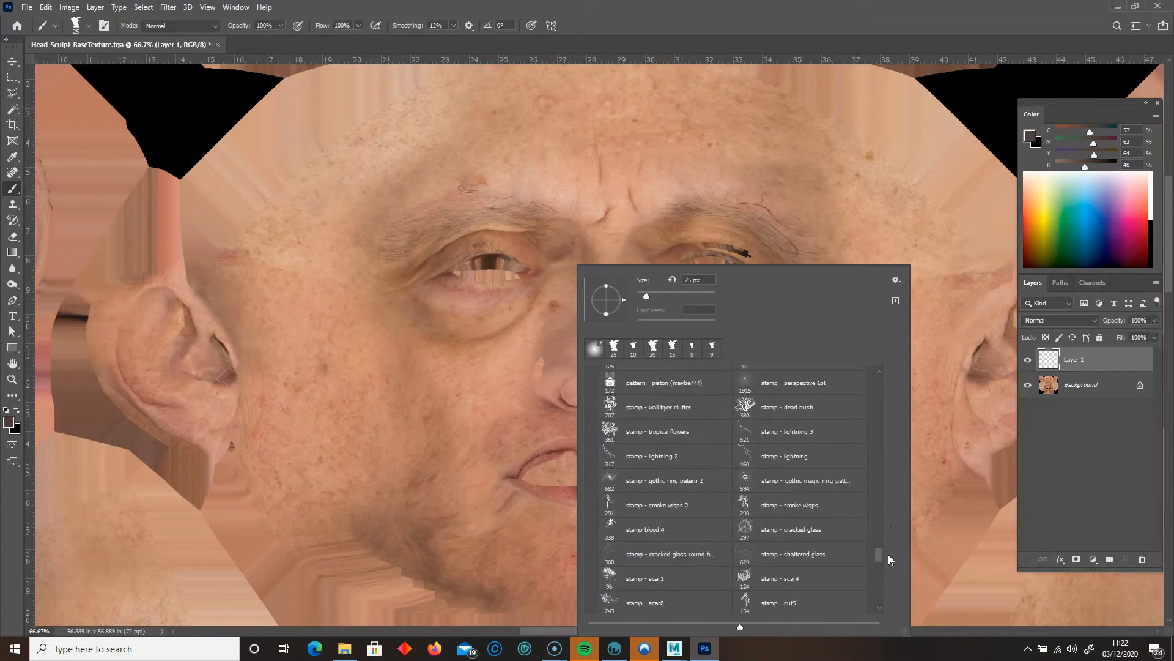
scroll(852, 566, down, 1)
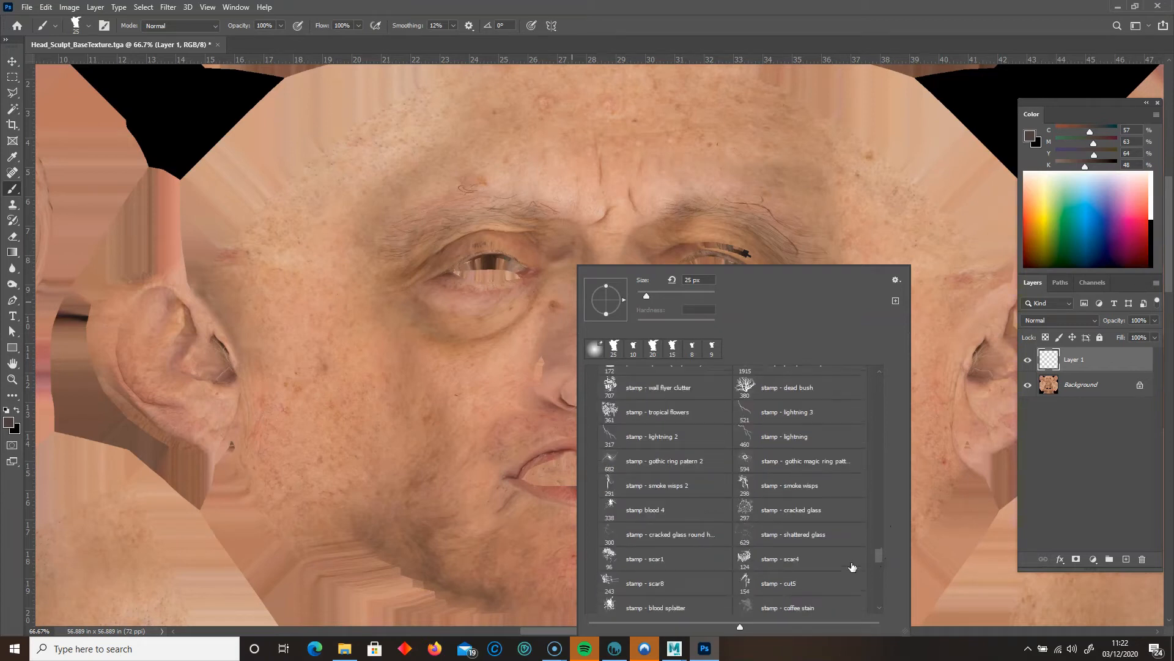
scroll(852, 566, down, 1)
click(652, 574)
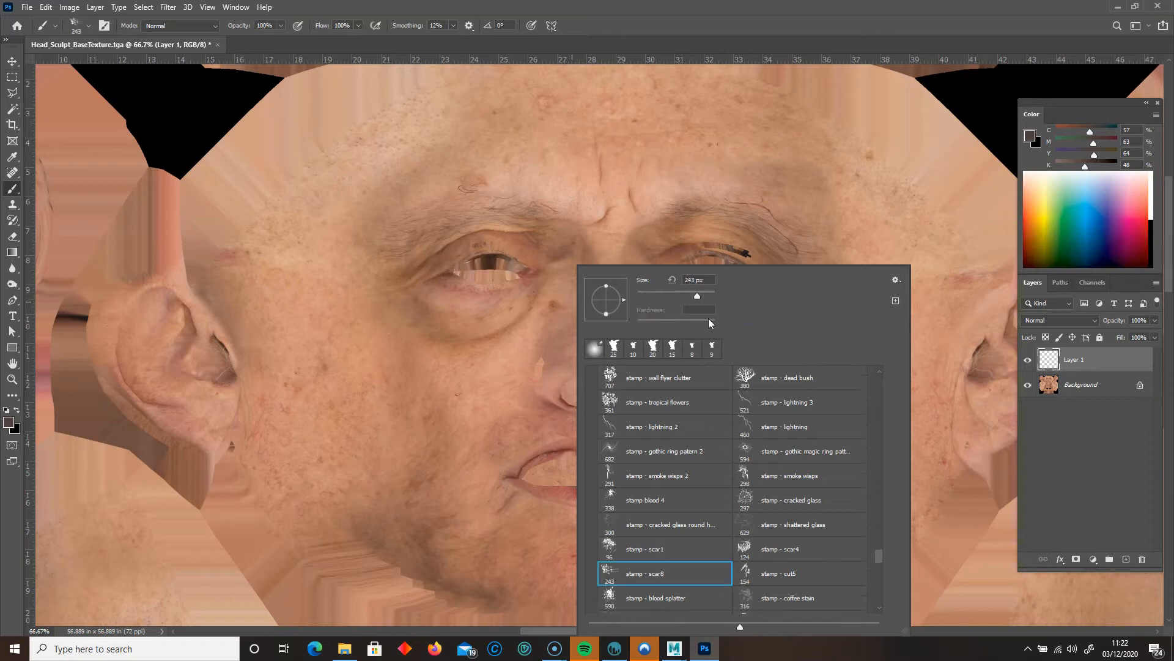
click(422, 367)
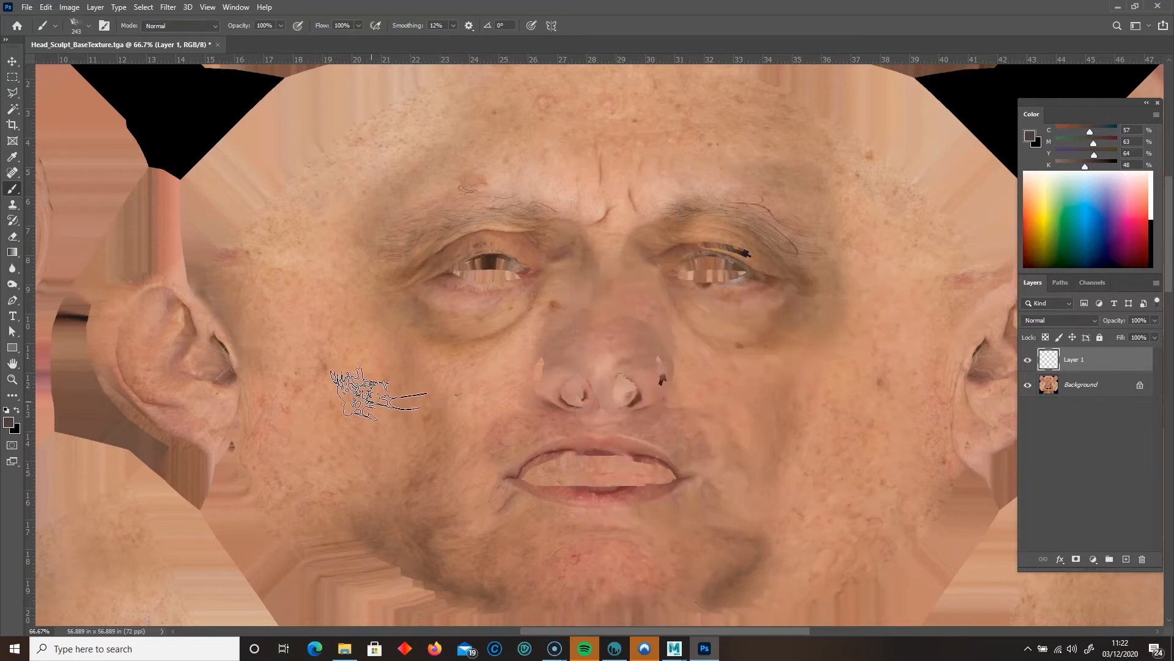
Sample a reddish skin tone from the inner eye corner and stamp the scar on the forehead, enlarging the brush to 500 px.
alt+click(530, 272)
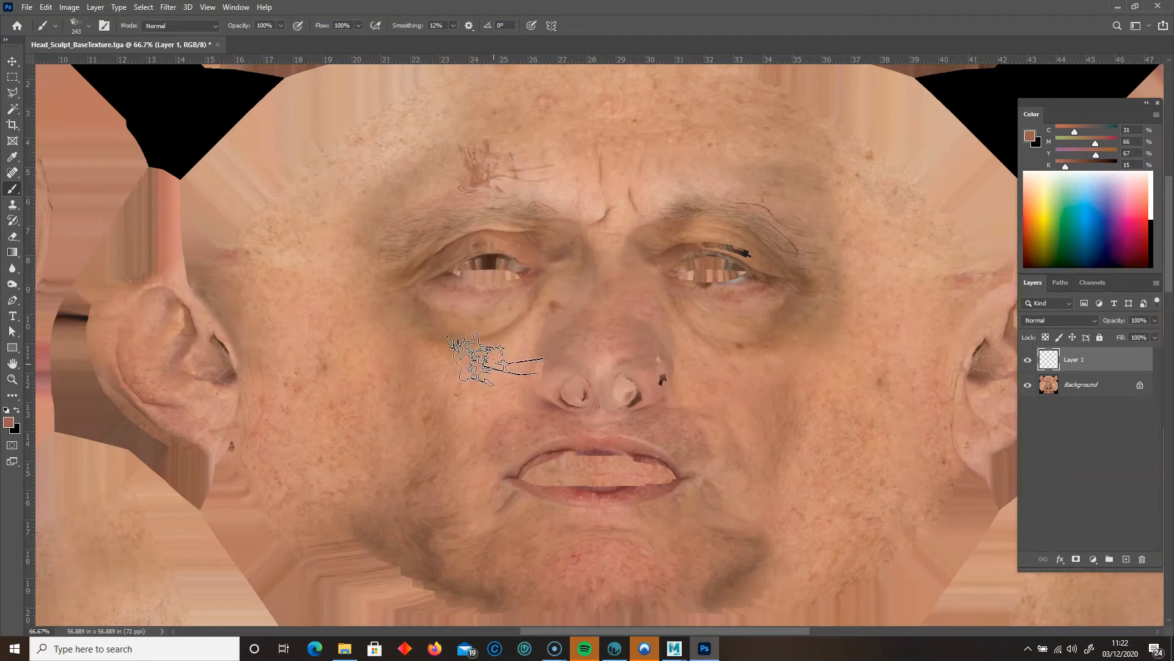
key(bracketright)
key(bracketright)
key(bracketright)
key(bracketright)
click(484, 153)
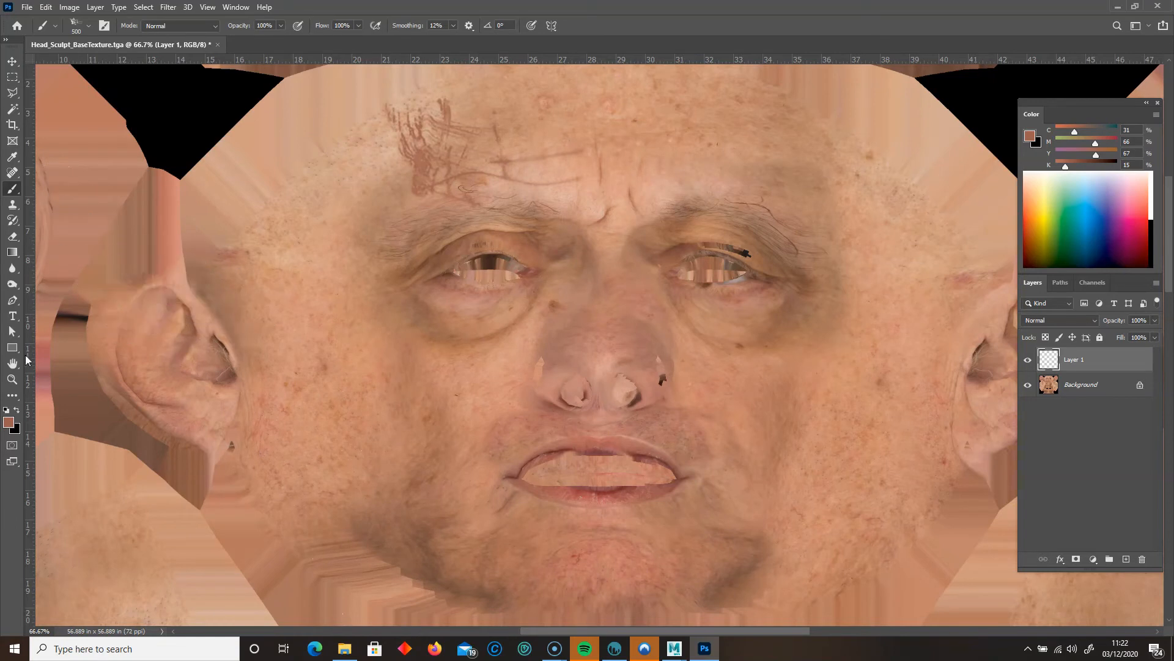
Set the foreground colour to b47463 and stamp the scar over the forehead mark with a 400 px brush.
click(9, 422)
click(468, 343)
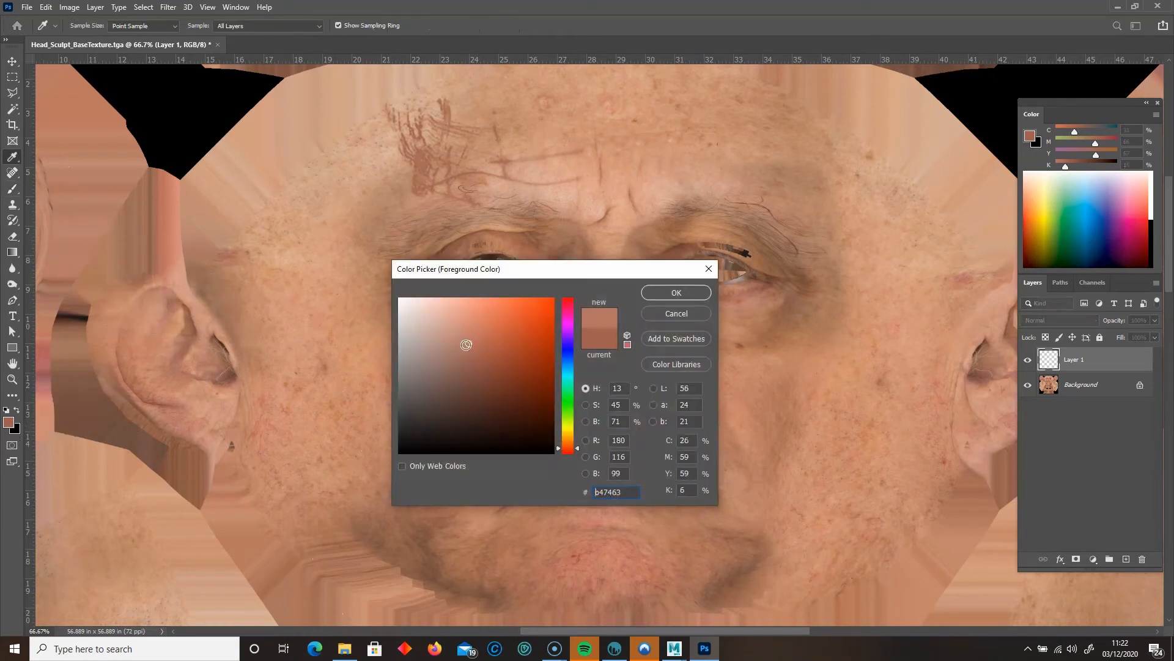
key(Return)
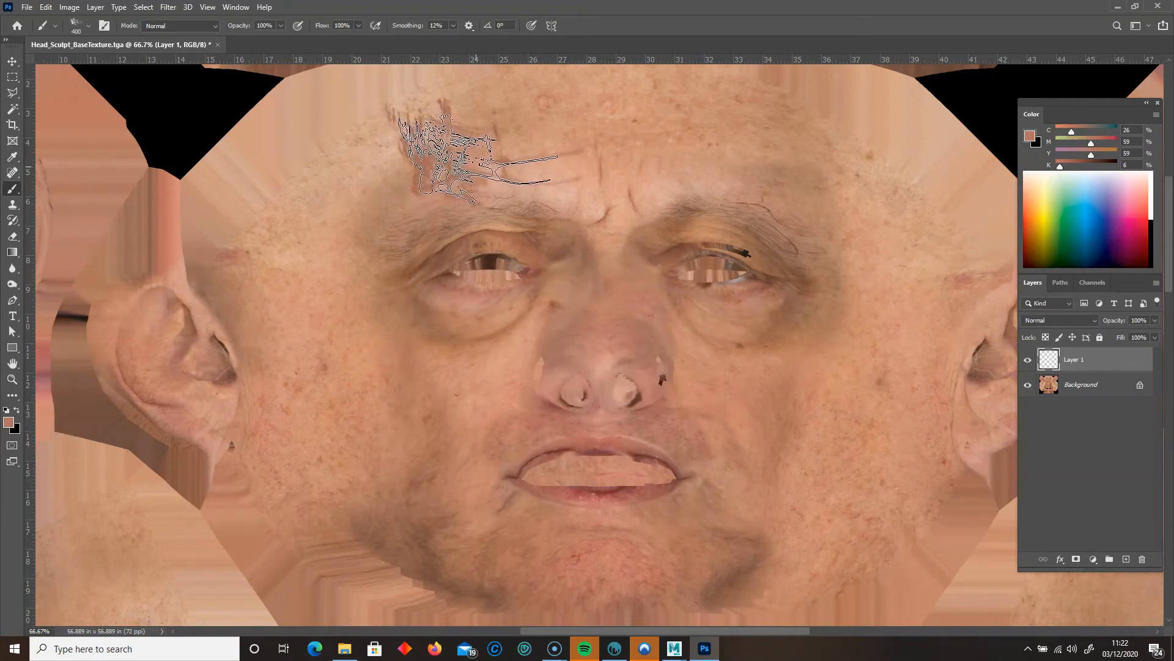
click(476, 149)
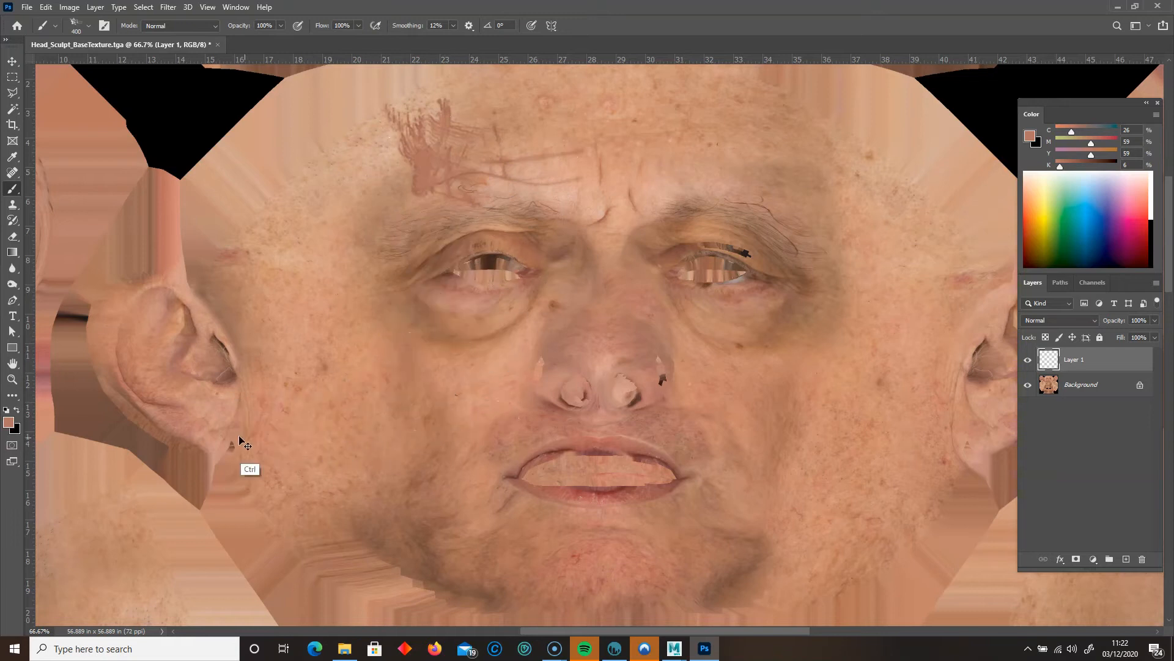
Set the foreground colour to dark brown 4d2c24 and stamp the scar over the forehead mark at 400 px, undoing a 500 px attempt.
click(9, 422)
click(469, 420)
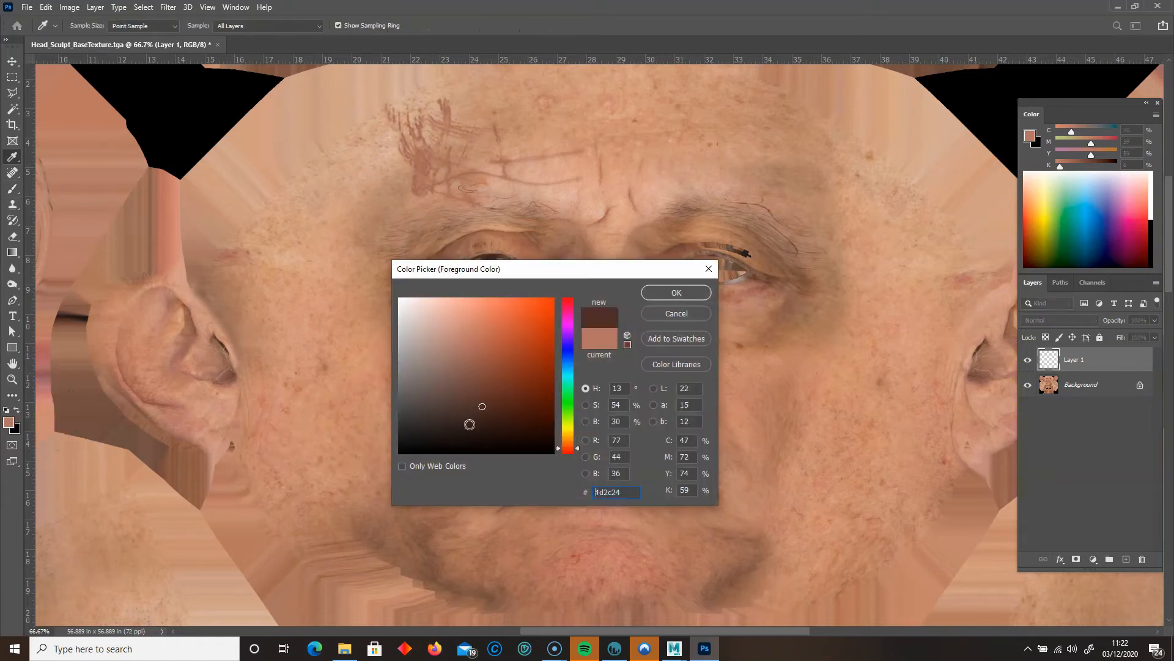
key(Return)
key(bracketright)
click(477, 154)
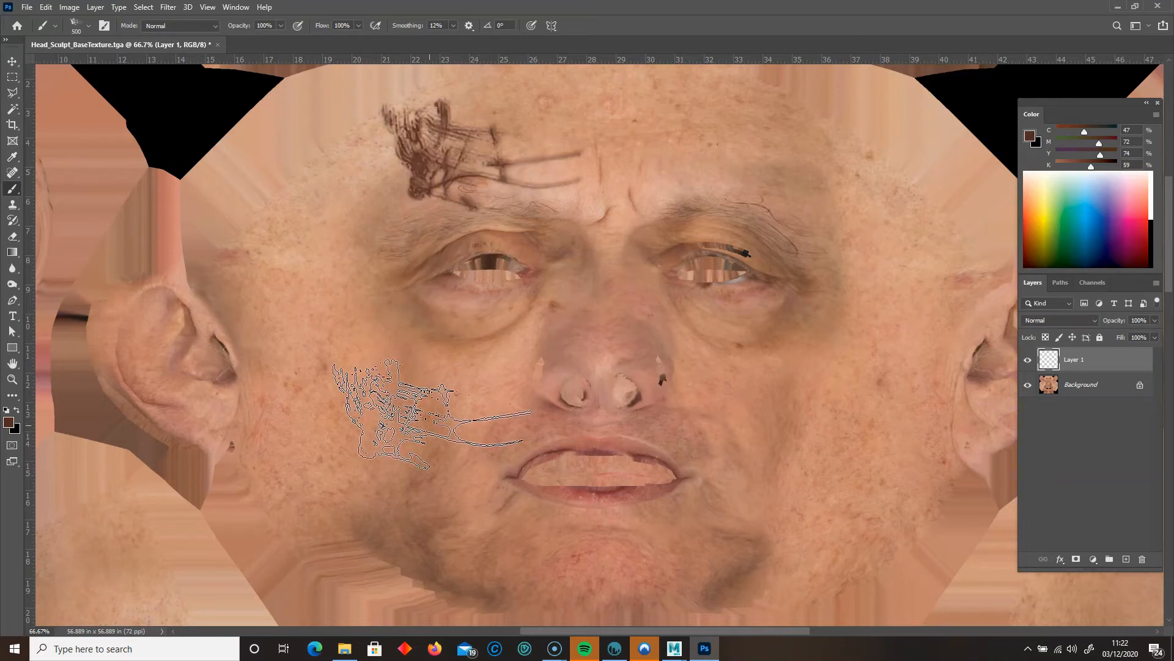
key(ctrl+z)
key(bracketleft)
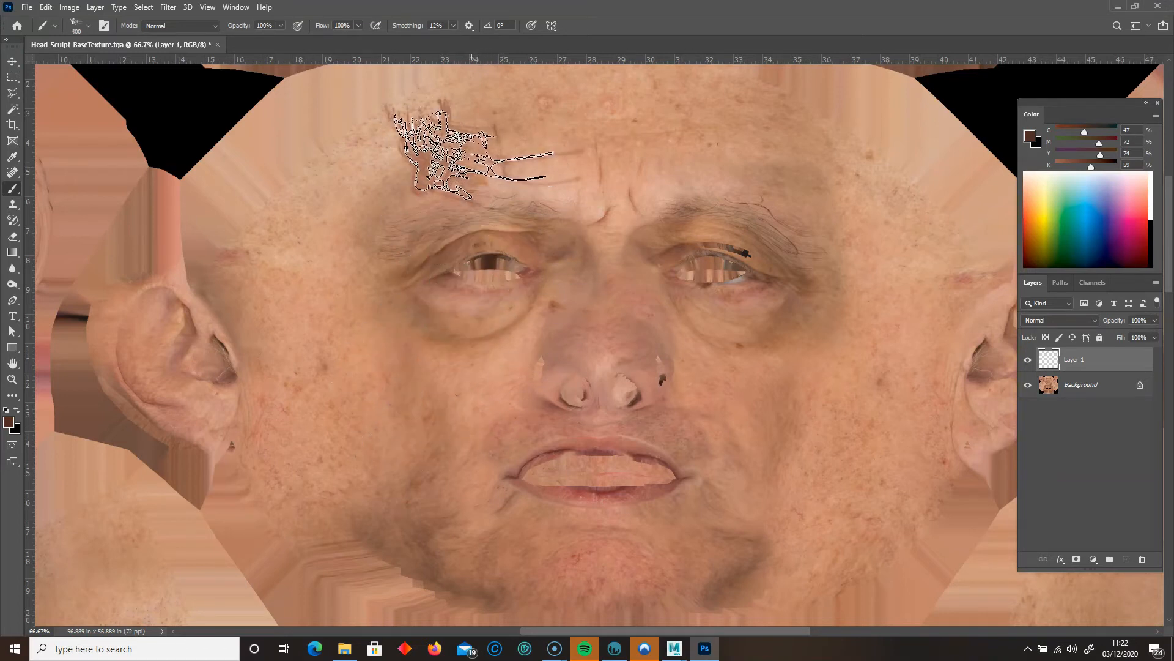
click(468, 150)
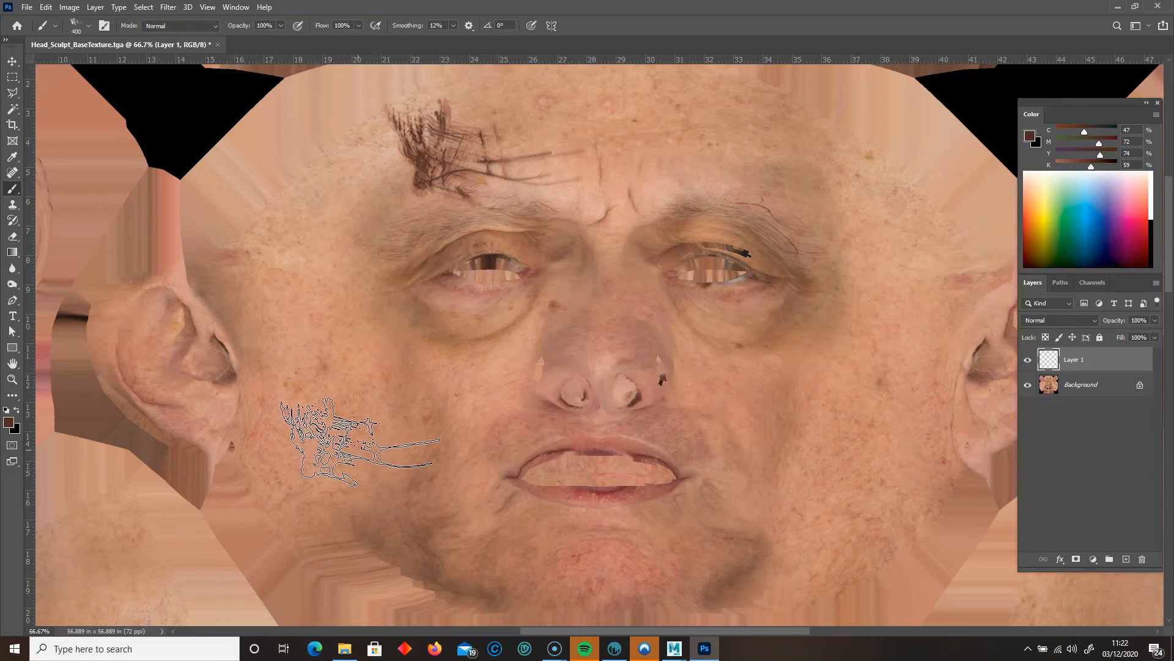
Delete the scar layer and close Head_Sculpt_BaseTexture.tga without saving the changes.
key(ctrl+minus)
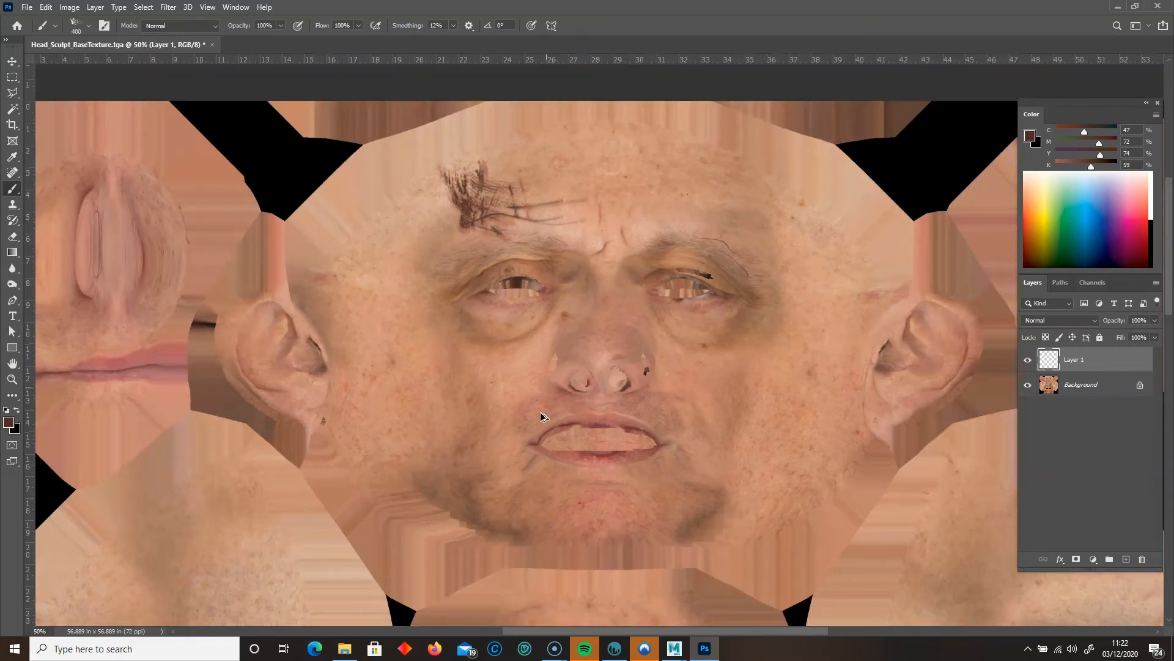
mouse_move(1098, 367)
mouse_down()
mouse_move(1110, 553)
mouse_move(1142, 558)
mouse_up()
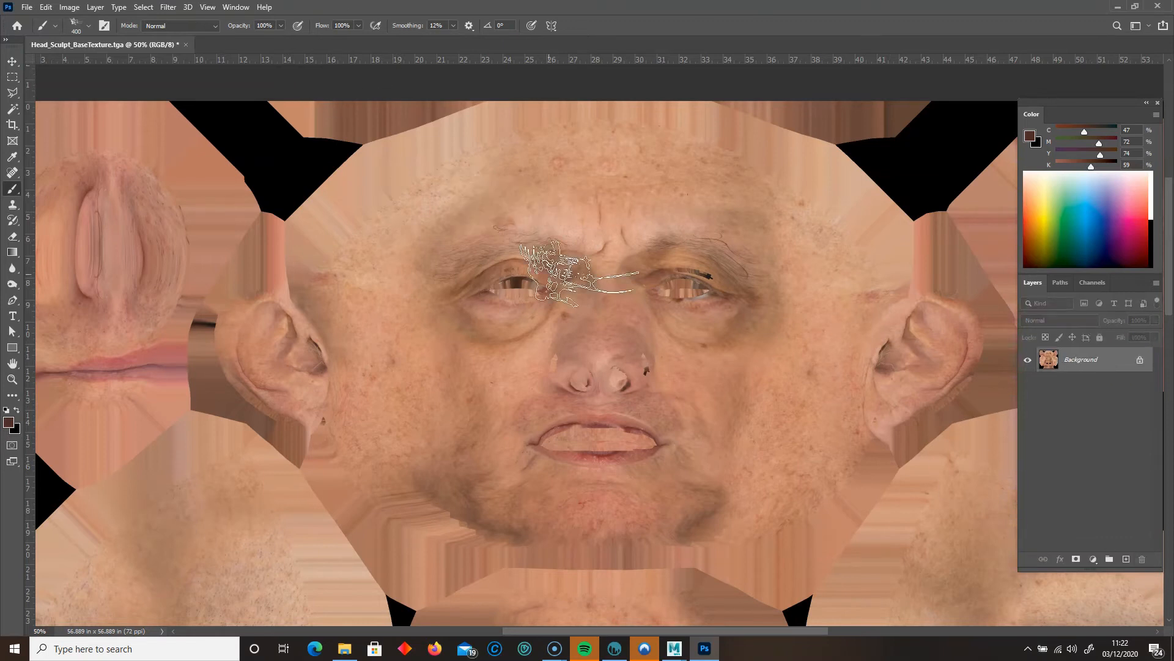
click(186, 45)
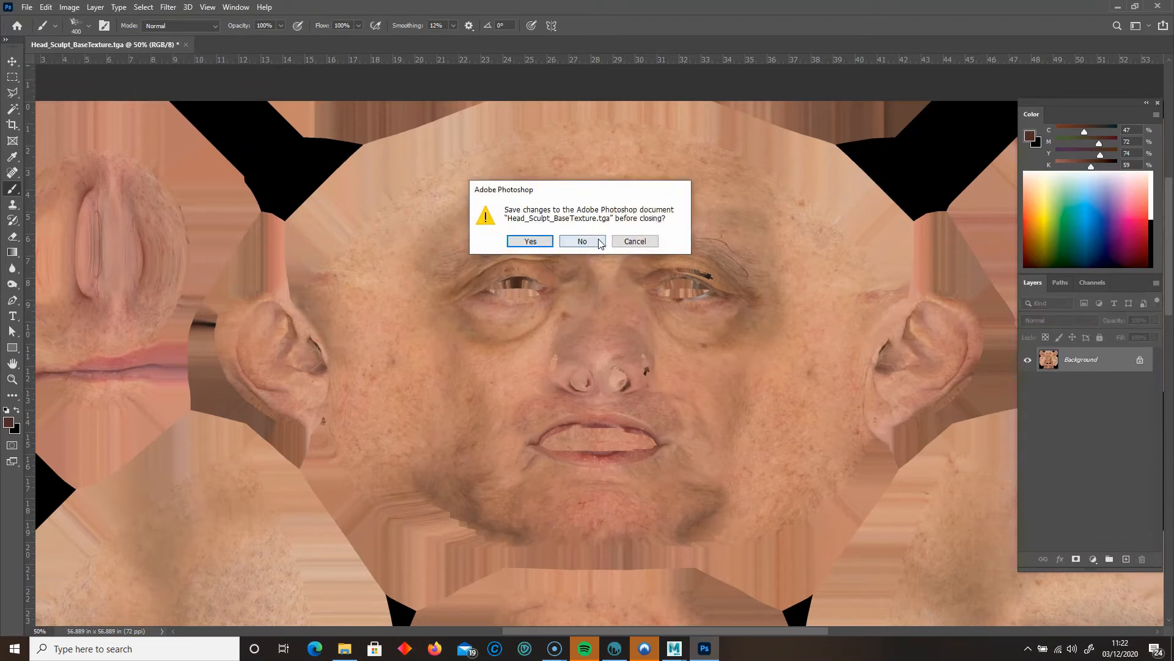
click(588, 240)
Minimize Photoshop and bring the Textures folder up in File Explorer over 3D-Coat.
click(1117, 8)
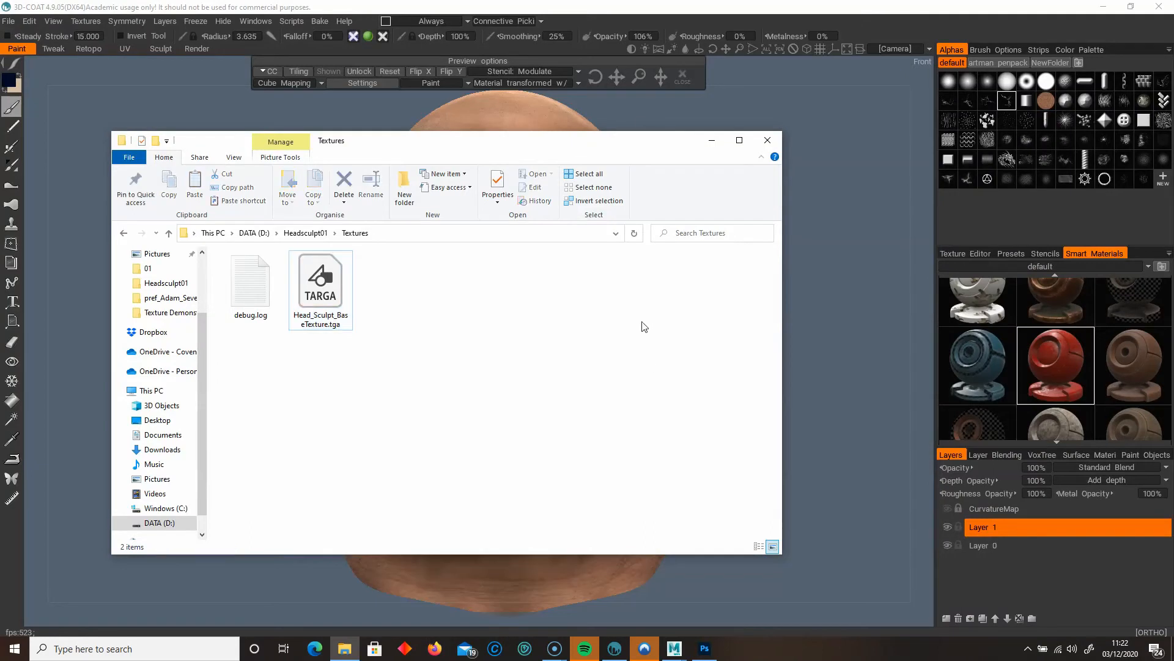
drag(609, 150, 647, 149)
click(751, 141)
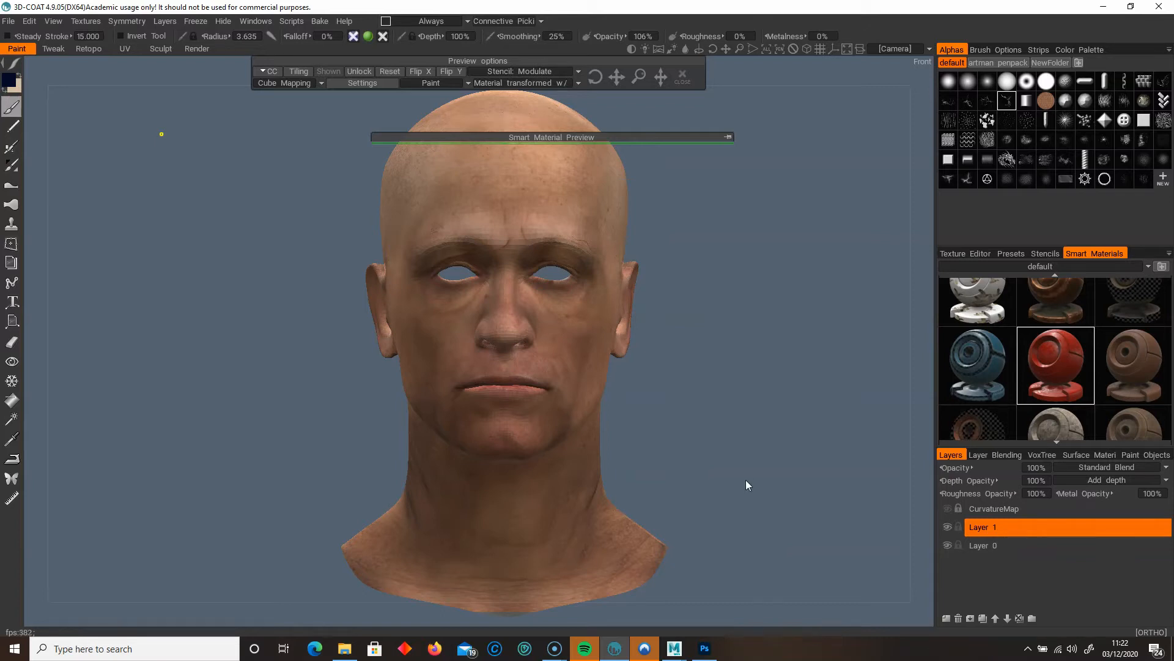
click(344, 649)
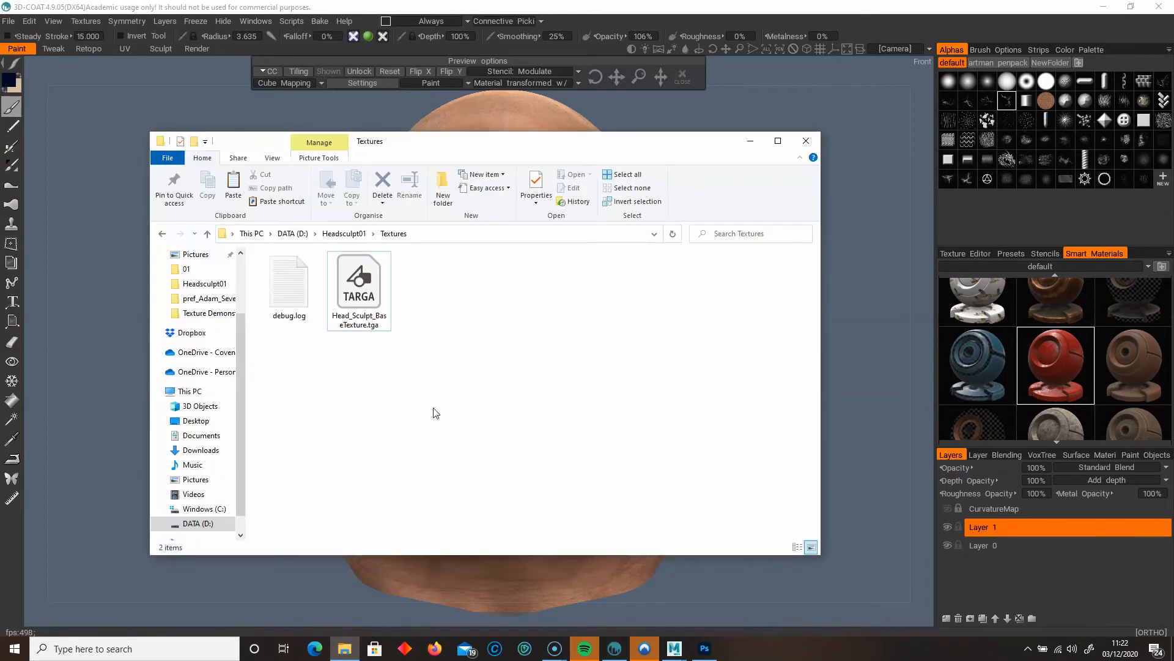
Open the image TesterRender2.jpg from the Character Design\Final Test_Head folder on drive D.
click(293, 233)
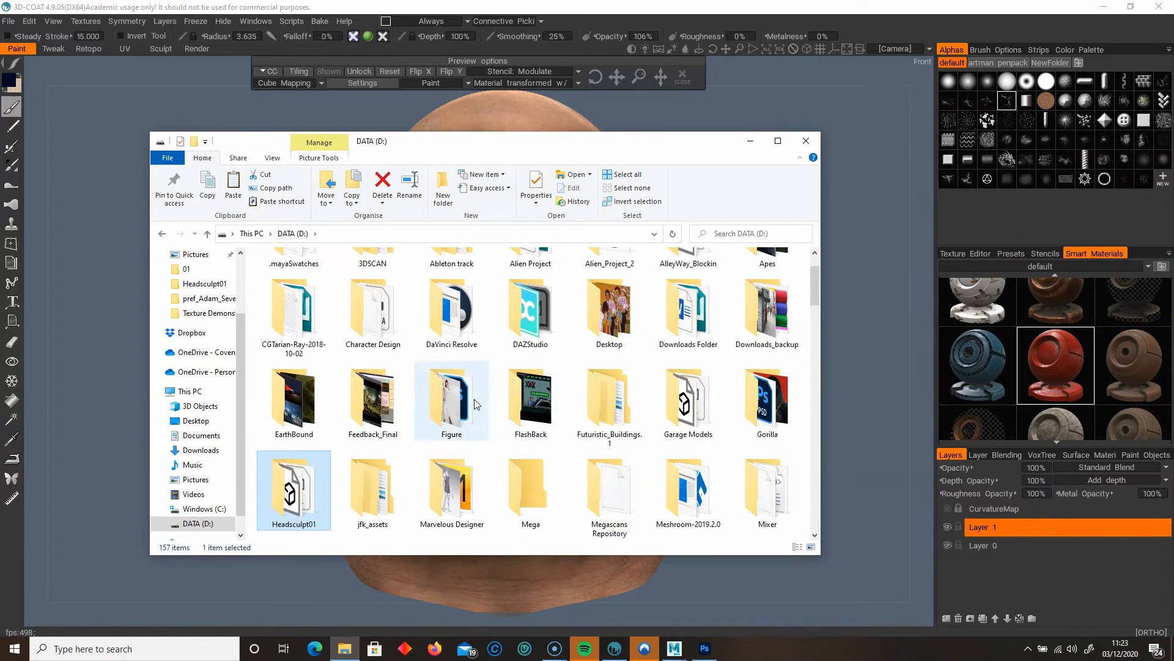
click(475, 399)
scroll(474, 399, down, 10)
scroll(584, 348, up, 9)
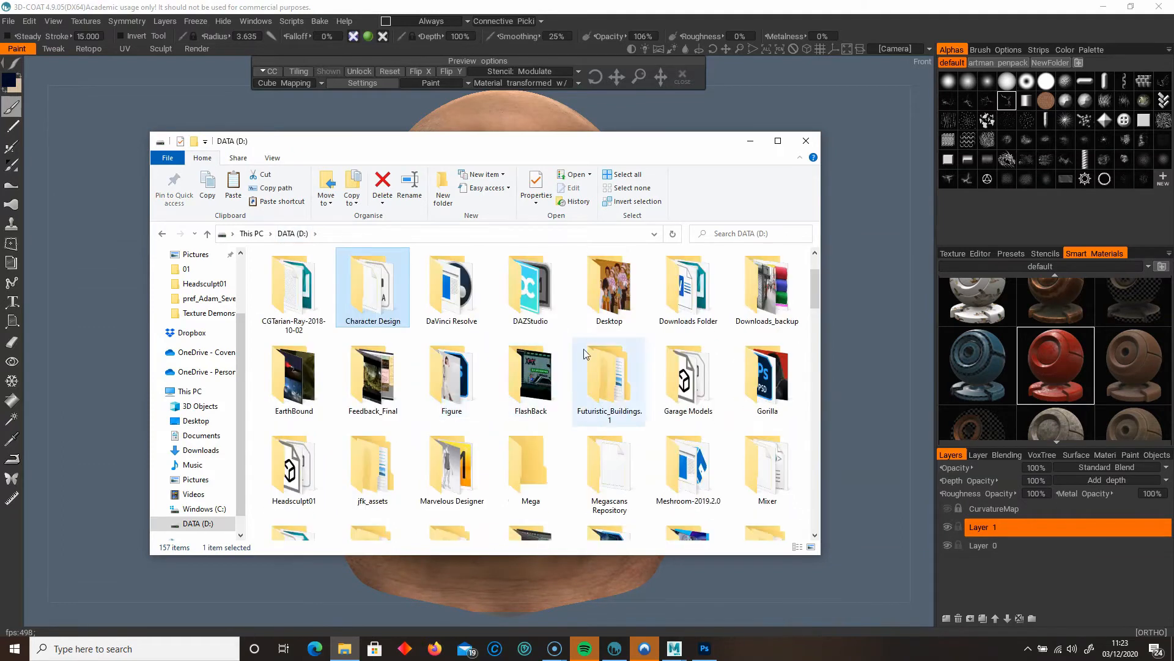
double_click(401, 287)
double_click(428, 309)
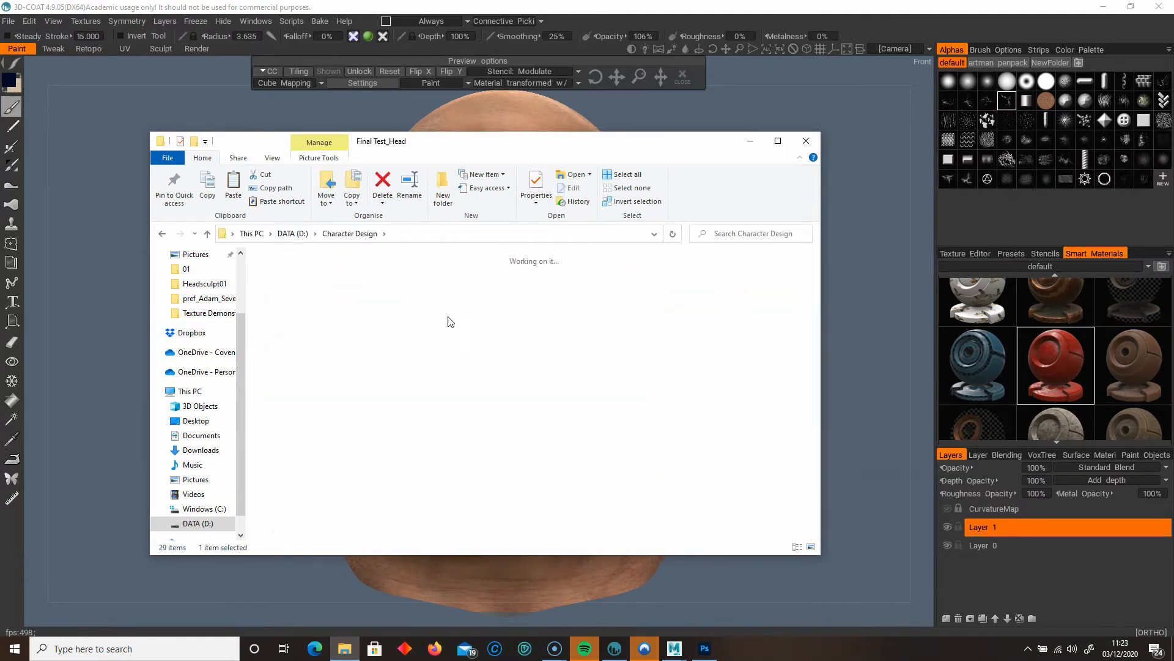
scroll(397, 452, down, 5)
scroll(396, 454, down, 2)
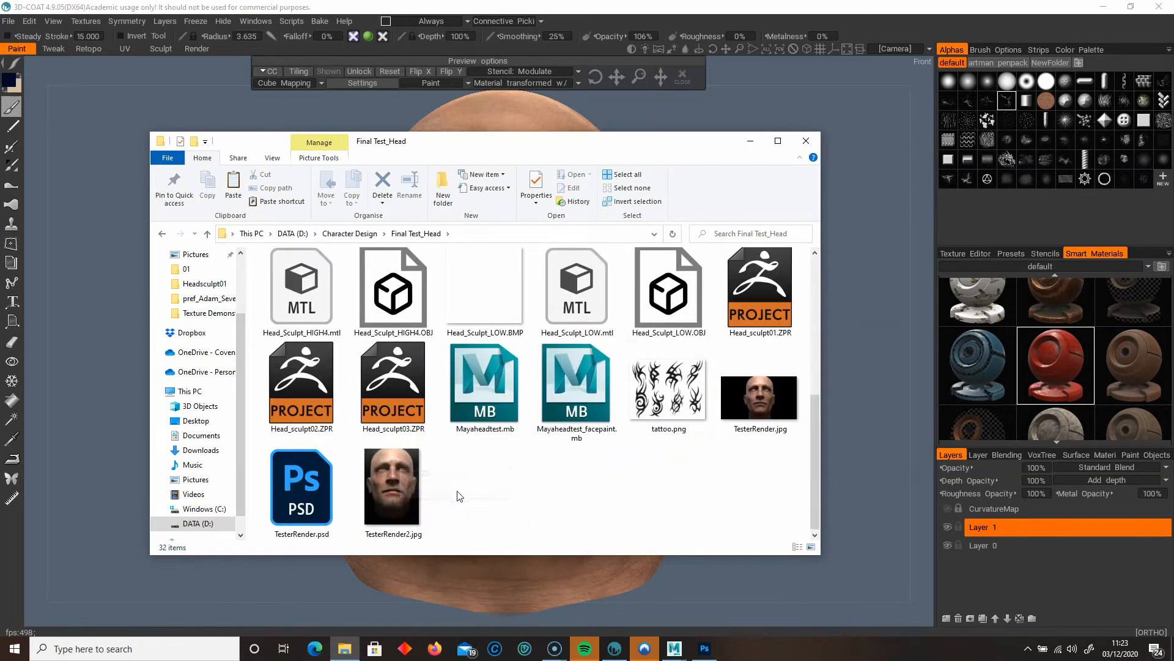
click(402, 487)
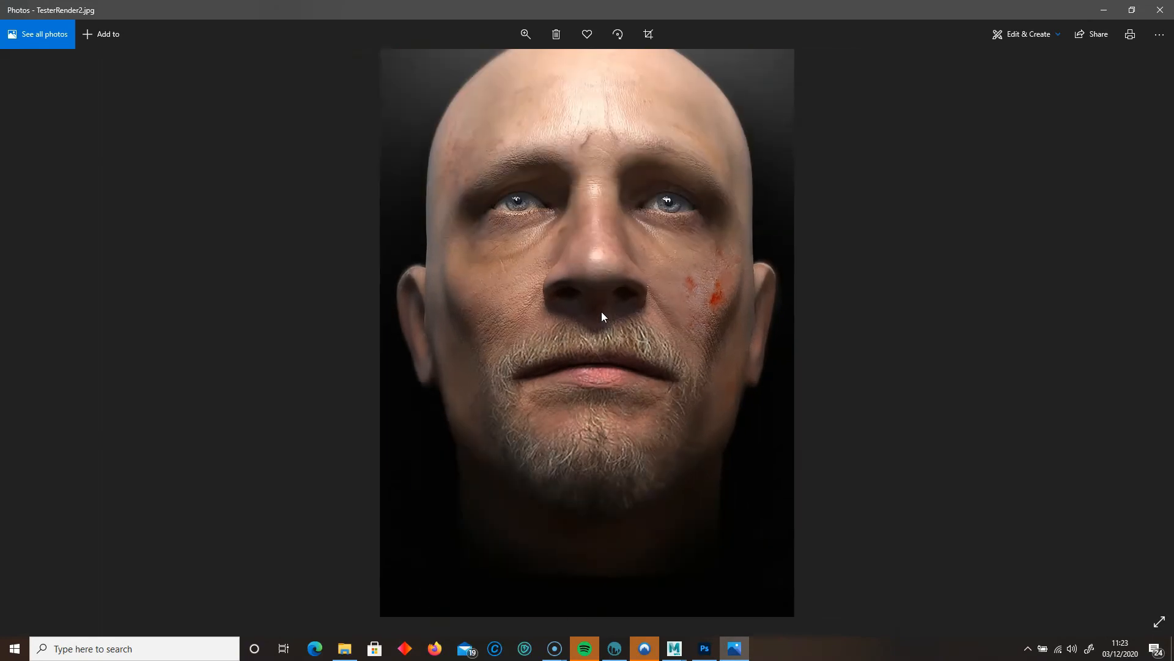
Examine the rendered face's skin detail from forehead to beard up close, then close the image and put the file browser away.
scroll(602, 317, up, 3)
scroll(601, 312, up, 2)
drag(509, 246, 542, 321)
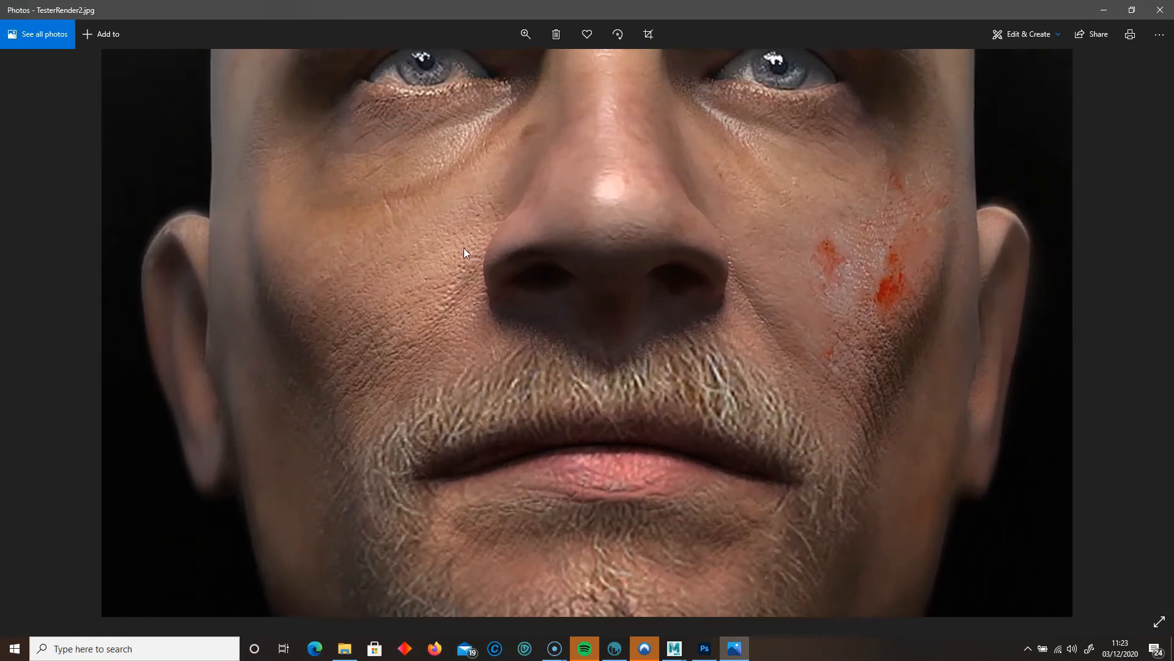
drag(459, 246, 474, 350)
drag(734, 285, 841, 487)
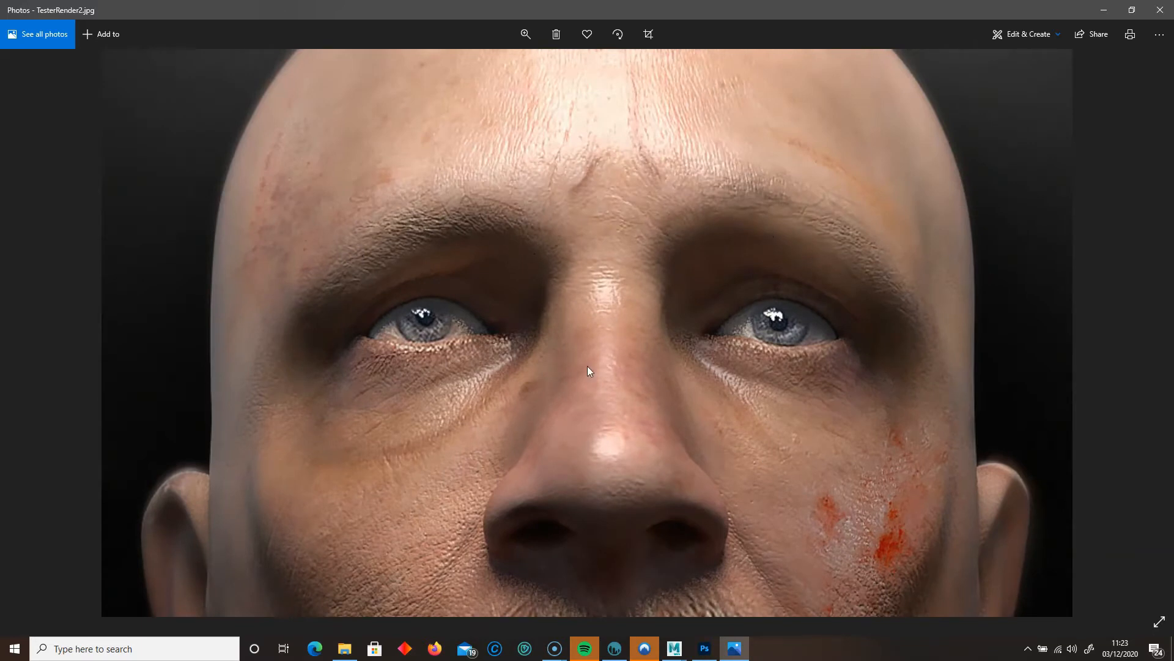
drag(588, 367, 566, 149)
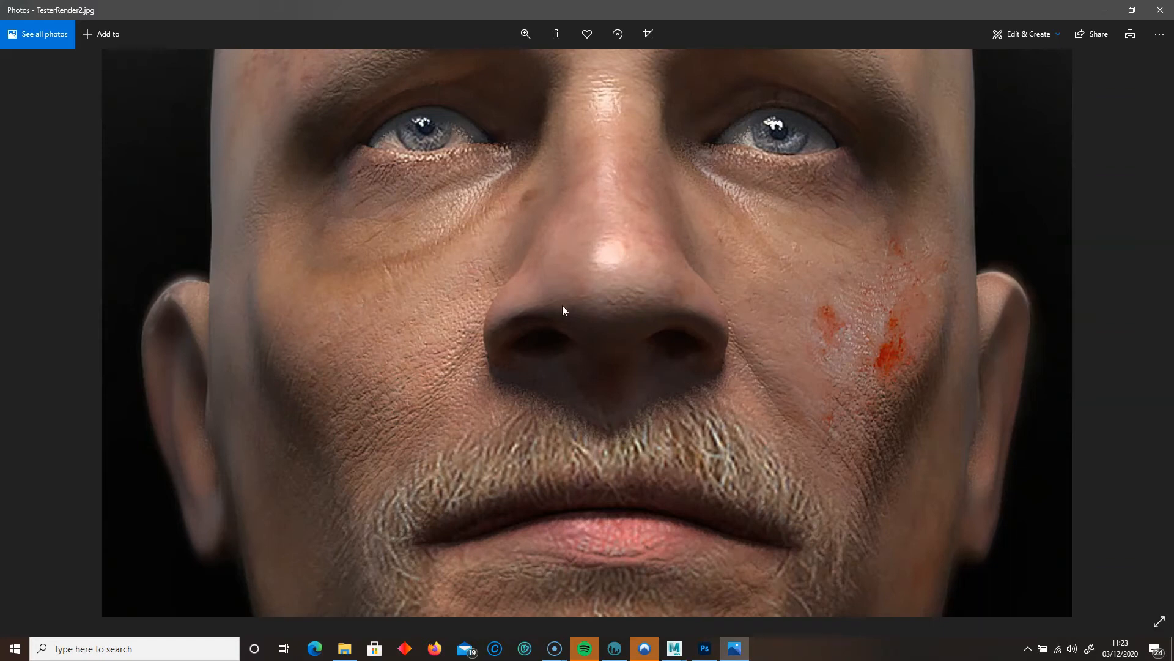
scroll(562, 306, down, 2)
drag(563, 306, 559, 241)
click(1160, 10)
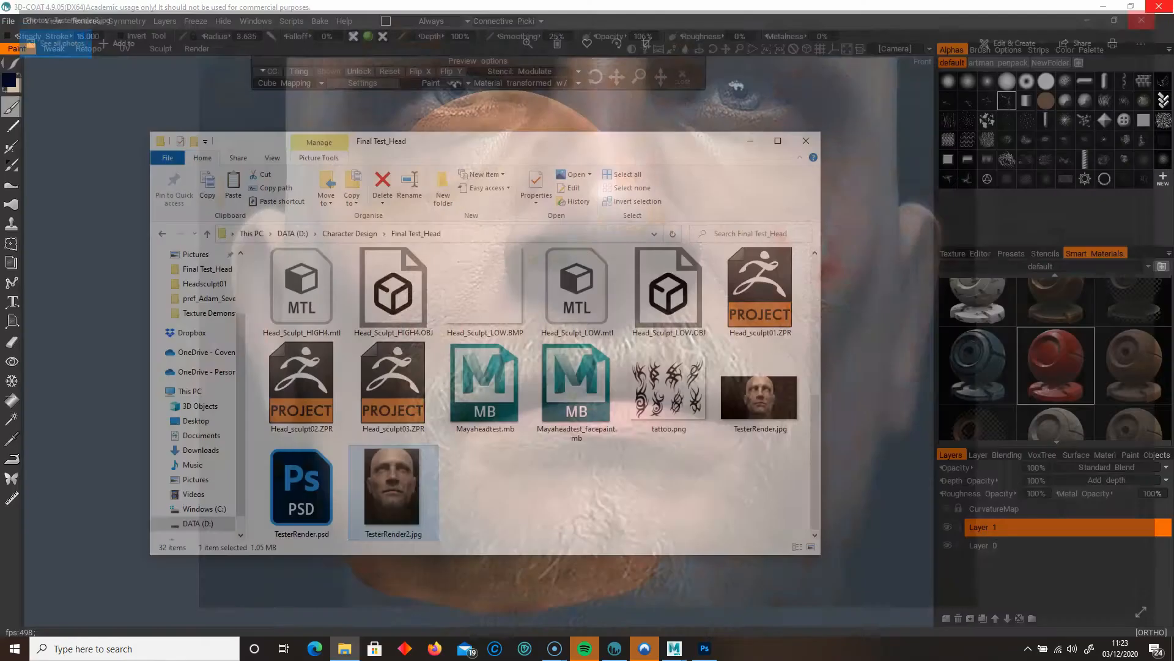
click(753, 141)
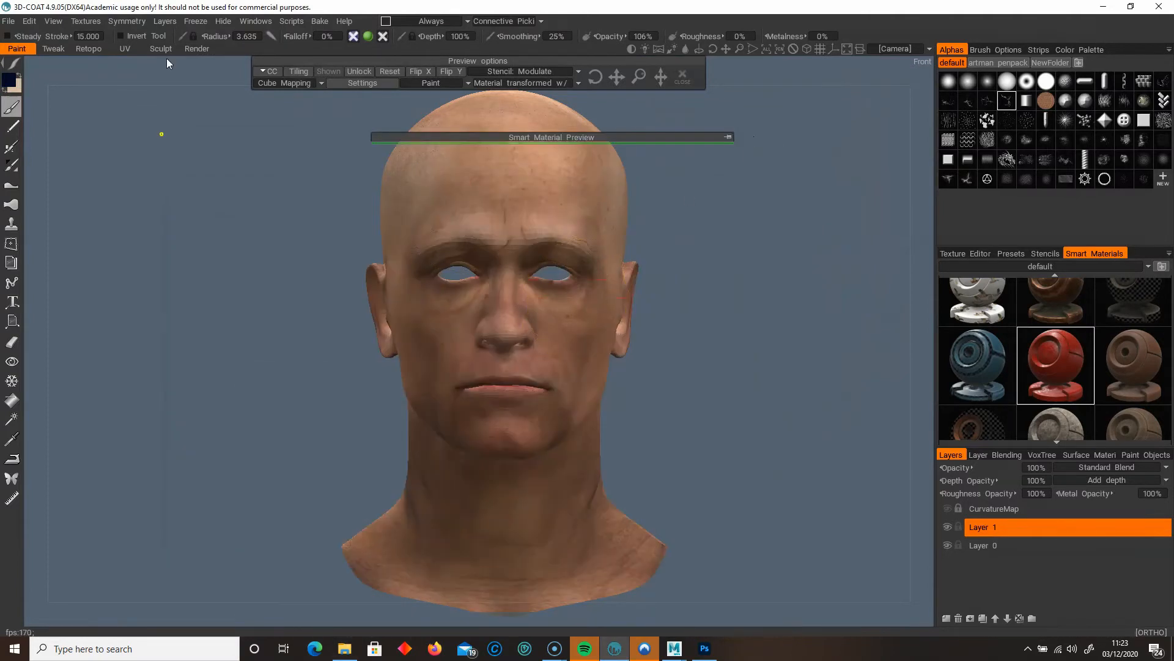
Save the project as headSculpt_Paint in 3b format in the Headsculpt01 folder on drive D.
click(8, 22)
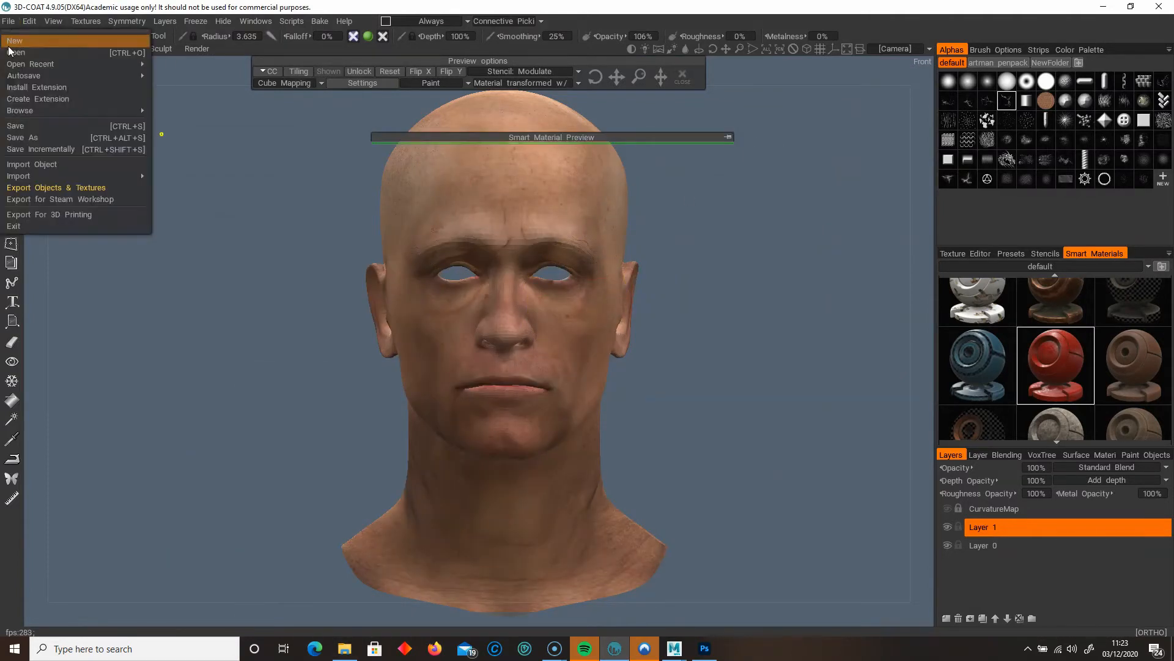
click(22, 139)
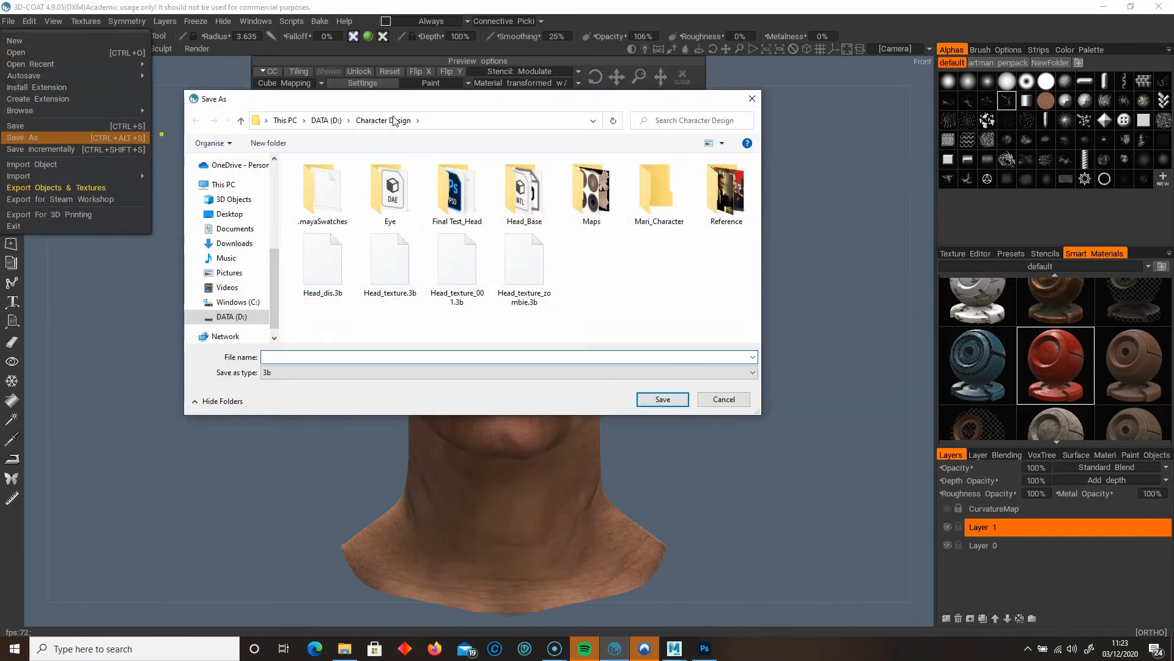
click(345, 133)
text(head)
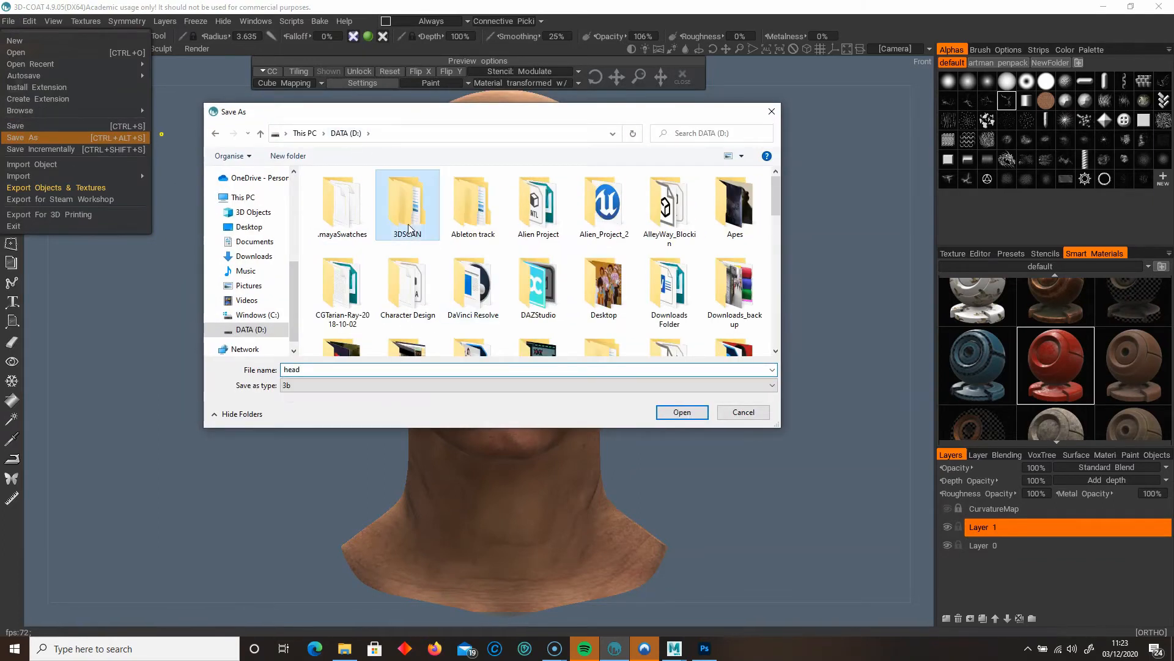
scroll(408, 230, down, 5)
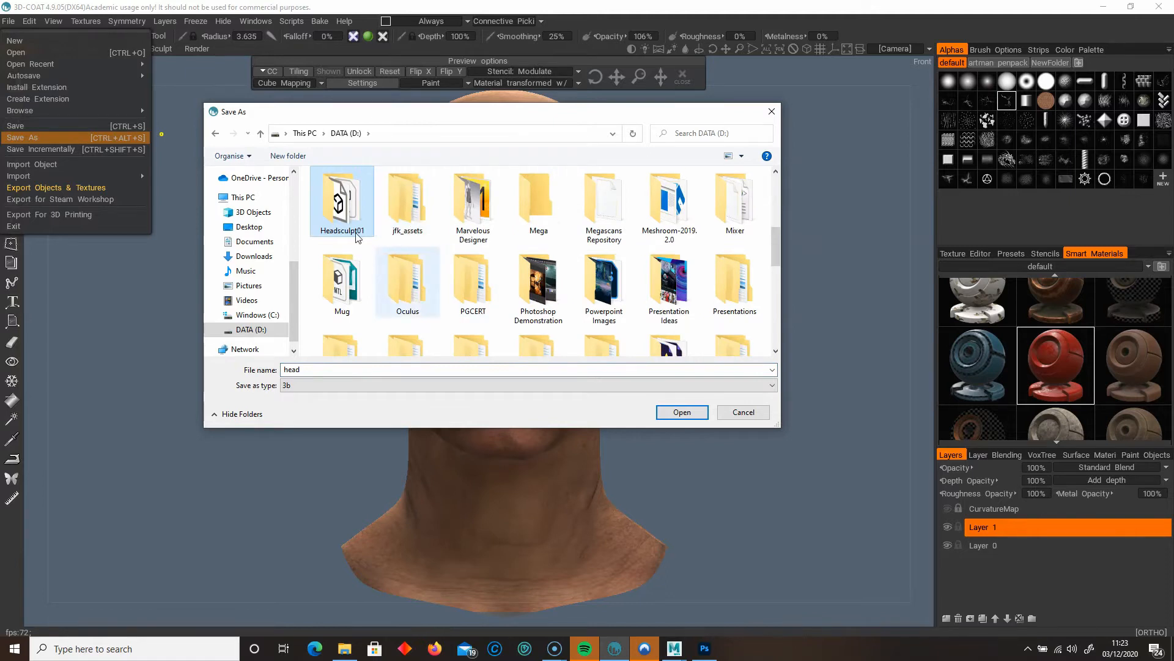
double_click(350, 210)
click(335, 373)
click(336, 372)
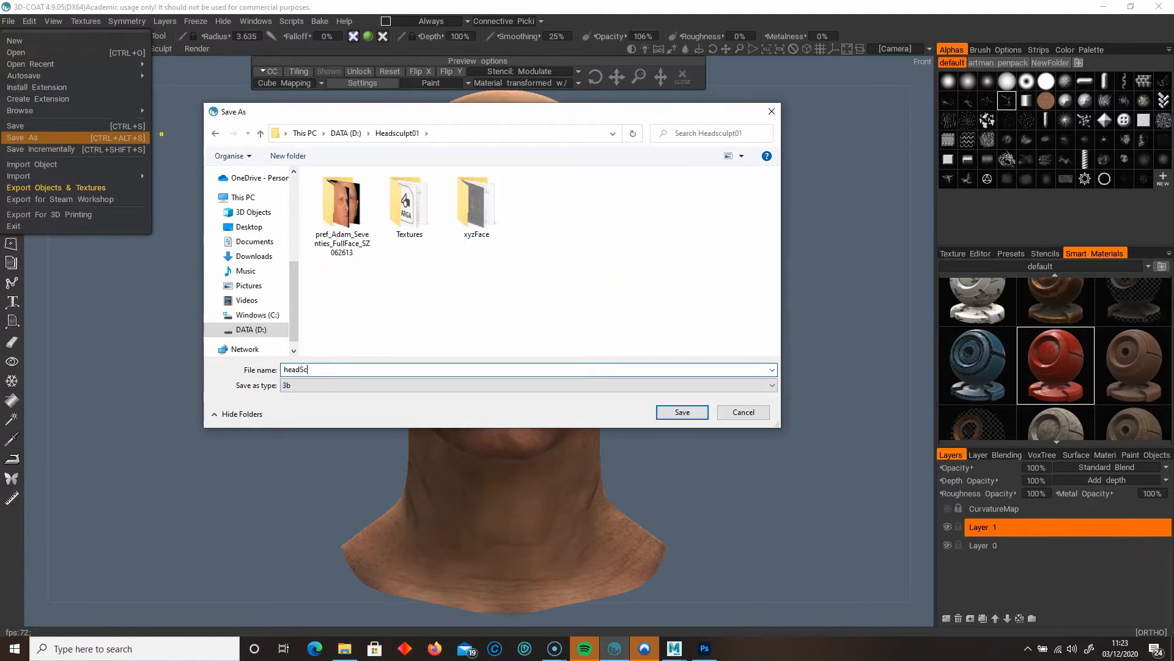
text(Sculpt_Paint)
click(682, 412)
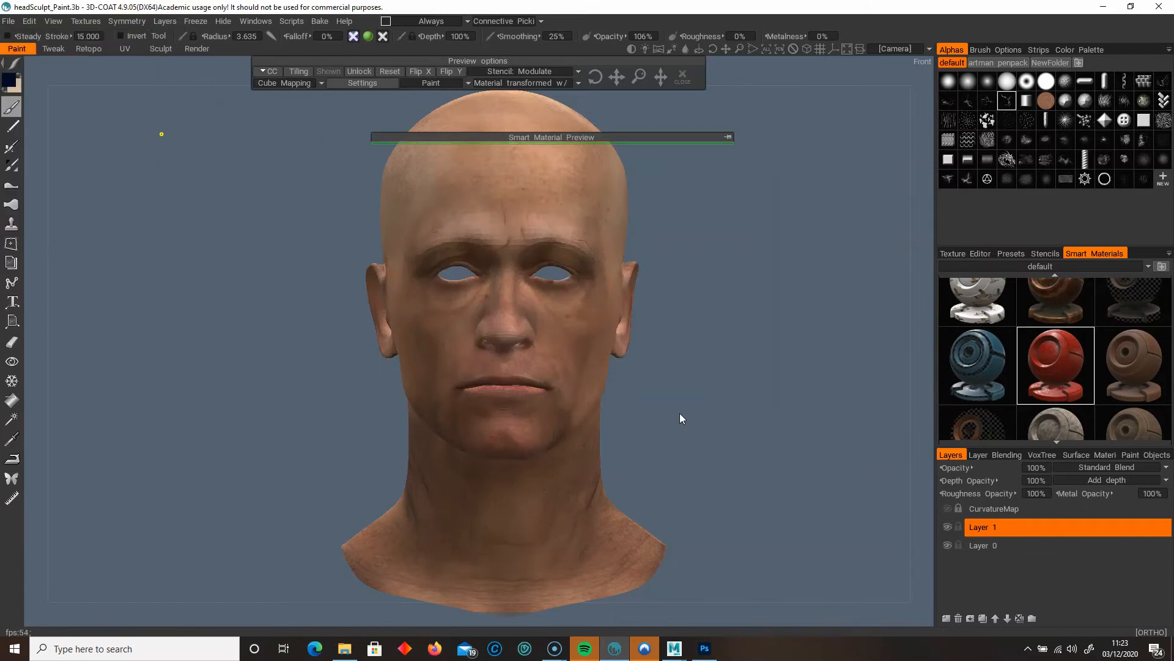
Delete Layer 1 with the skin paint from the head model.
click(29, 21)
click(956, 618)
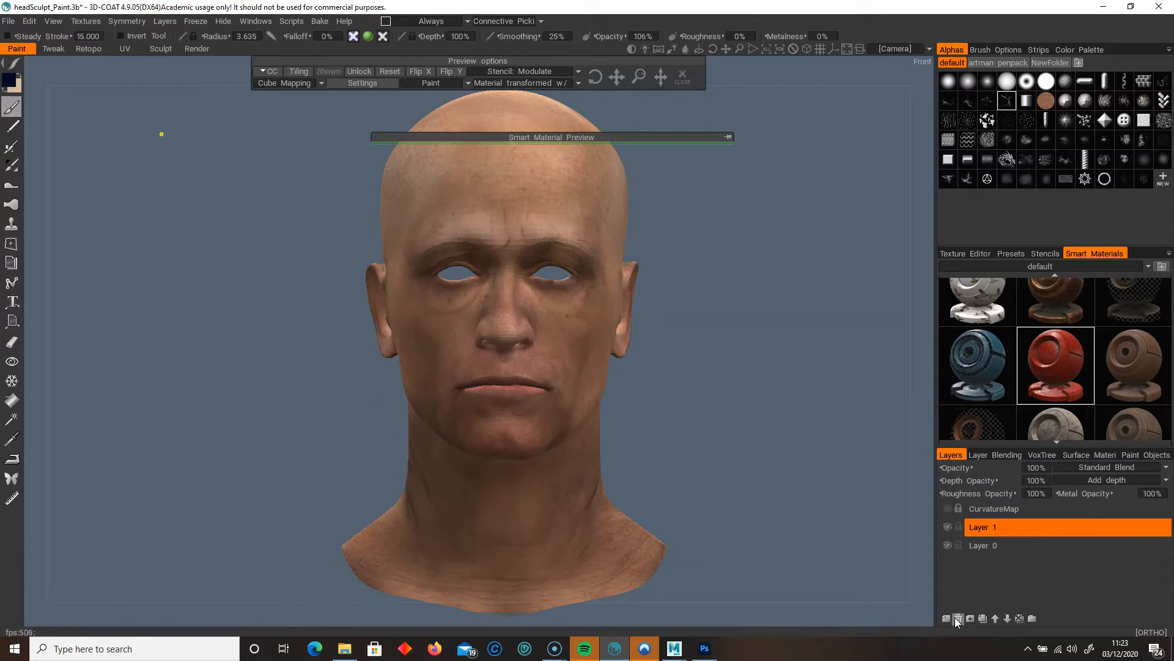
click(956, 616)
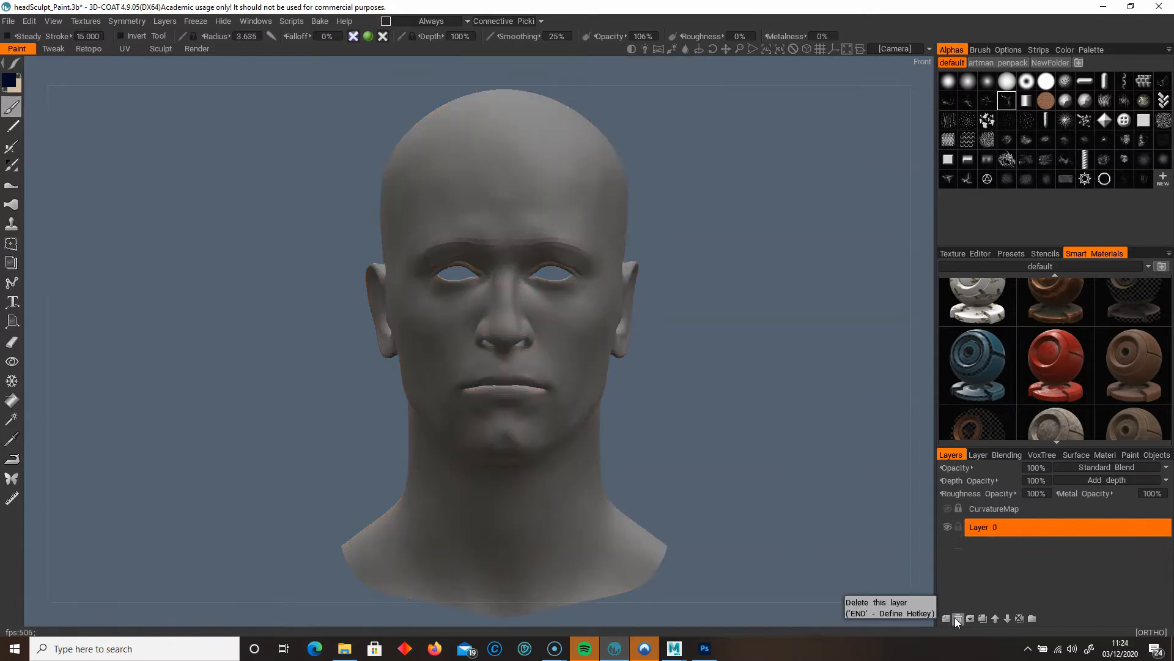
mouse_move(780, 435)
mouse_down()
mouse_move(826, 428)
mouse_move(782, 432)
mouse_up()
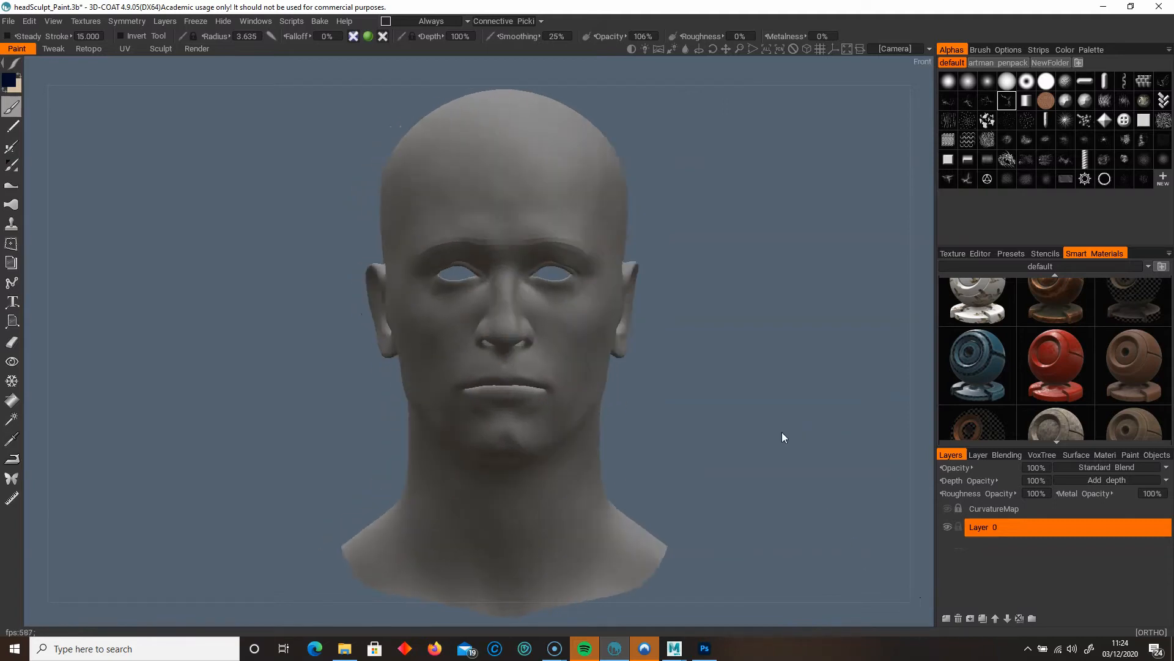
scroll(1044, 413, down, 3)
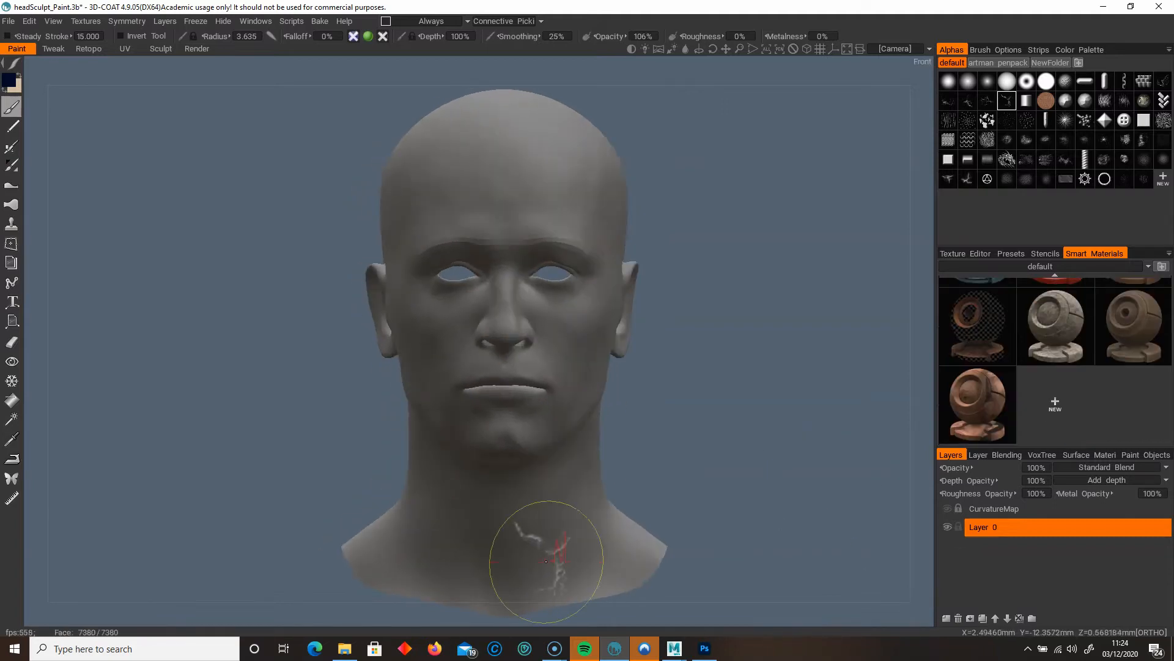
Switch to File Explorer and open fullface_CP_displacement.tif from the Headsculpt01\xyzFace folder on drive D.
click(344, 648)
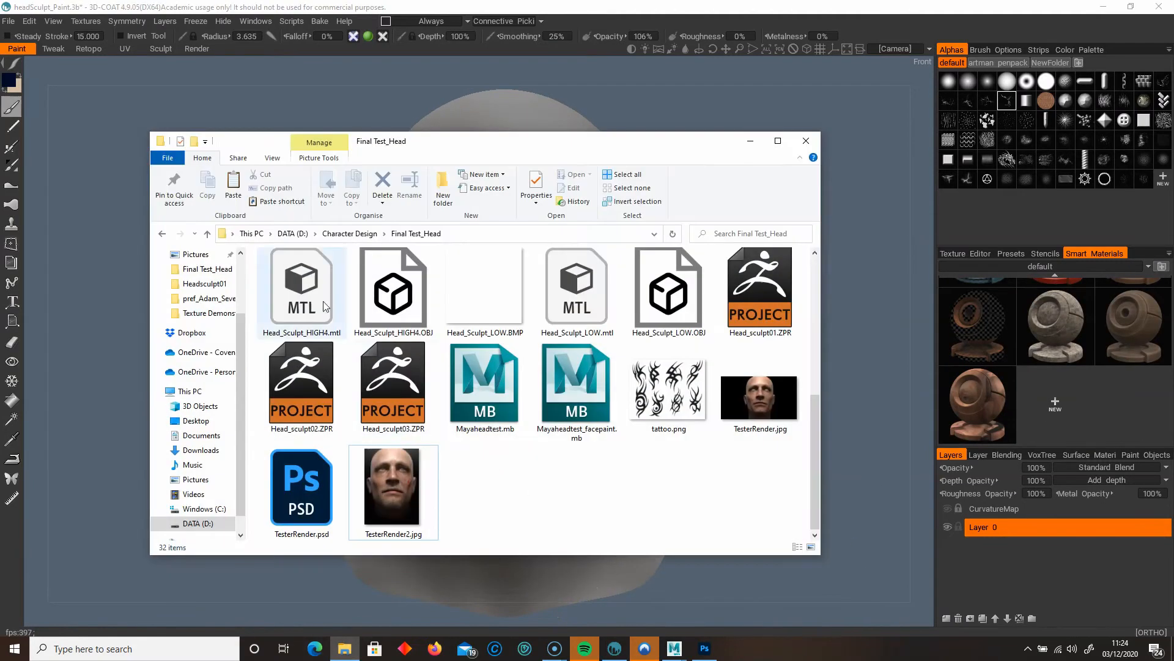
click(293, 233)
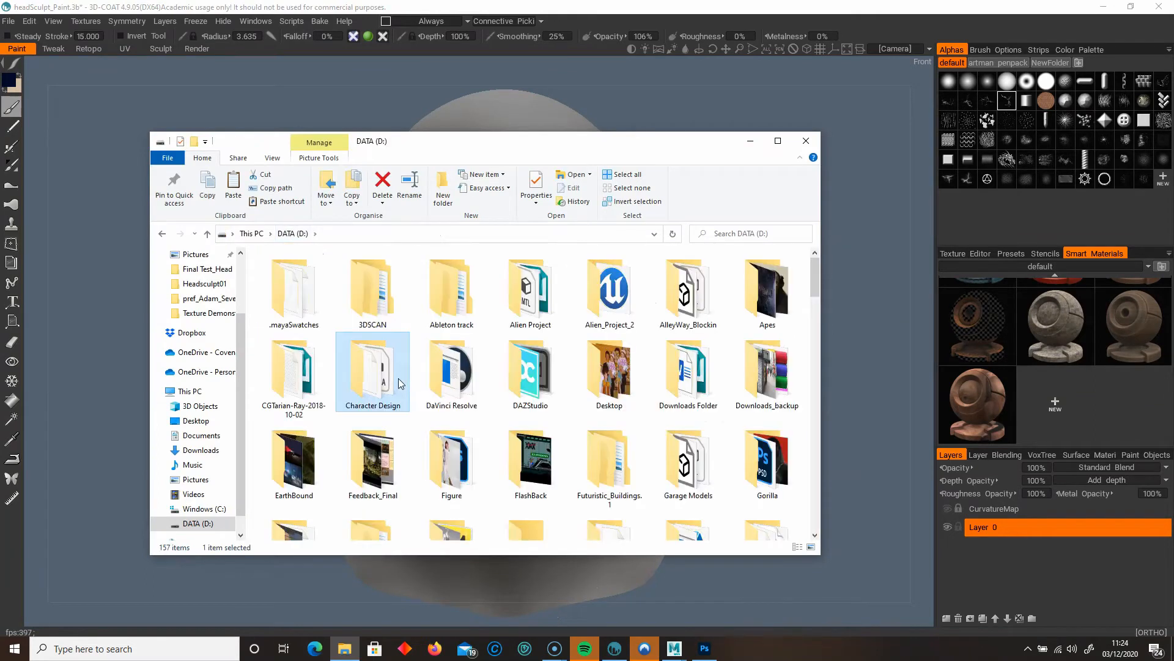
key(h)
double_click(290, 267)
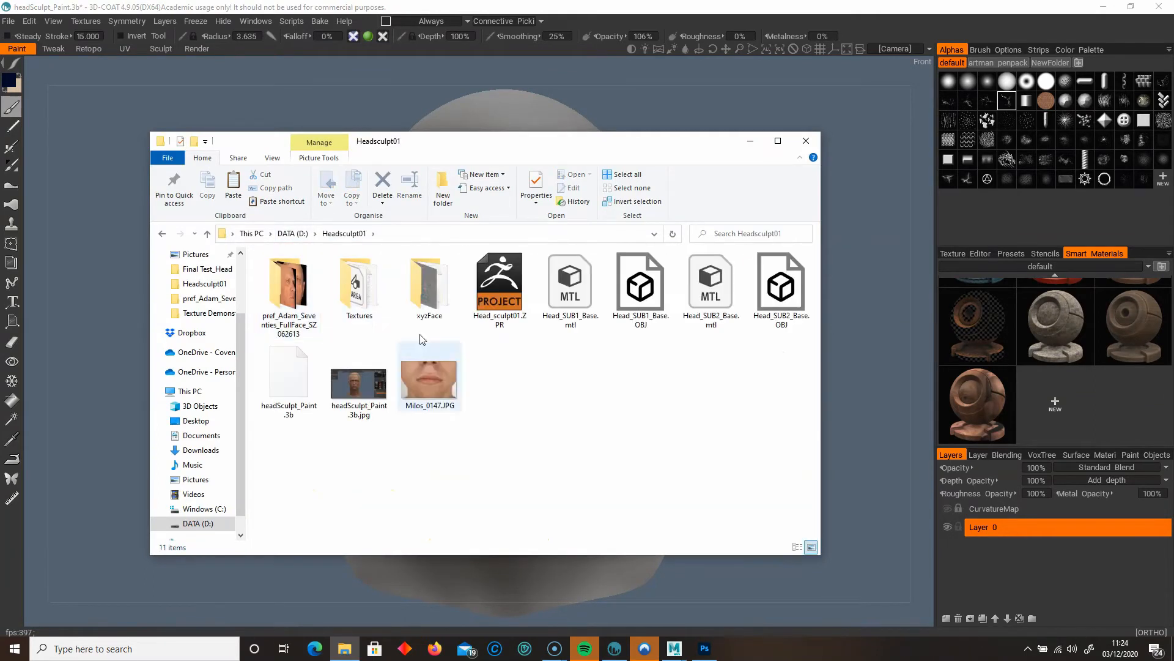
double_click(430, 287)
ctrl+scroll(422, 429, up, 4)
ctrl+scroll(422, 429, up, 1)
click(525, 316)
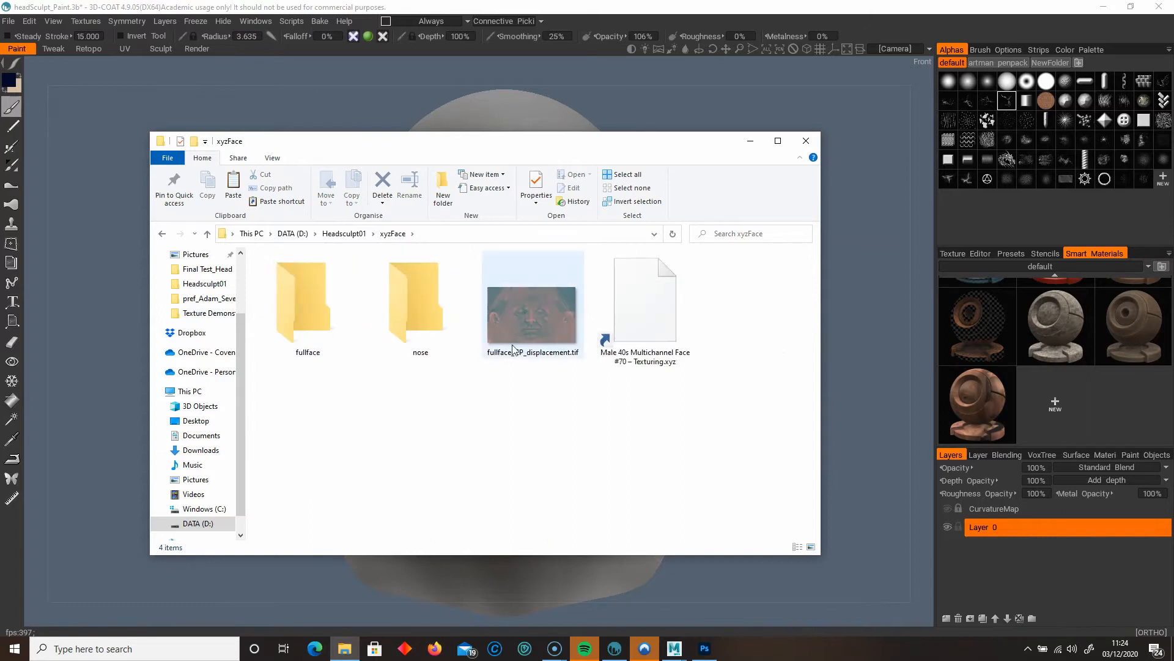
double_click(524, 316)
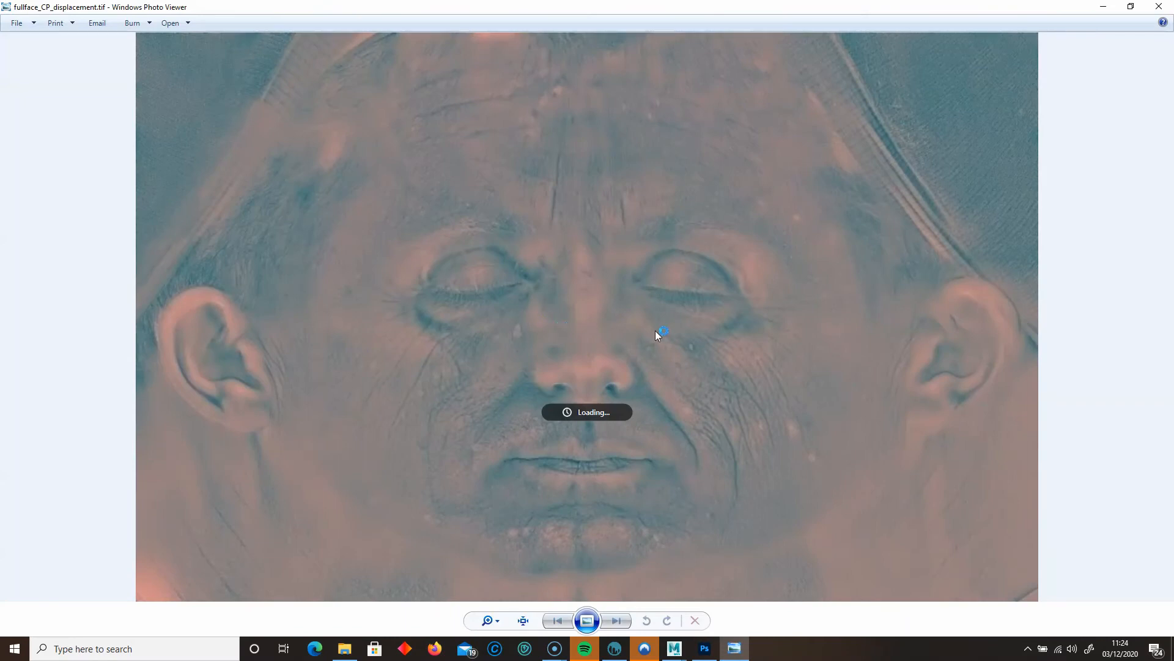
Inspect the wrinkle and pore detail around the nose and eyes in the displacement map, then close the image.
scroll(683, 366, up, 3)
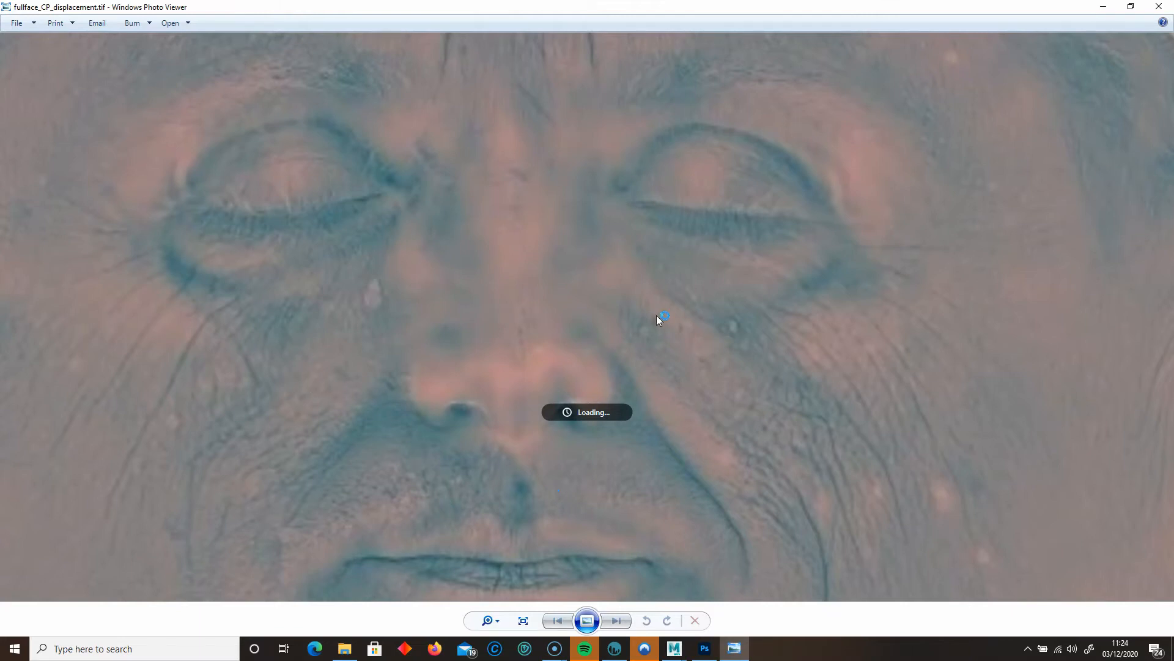
scroll(656, 288, down, 3)
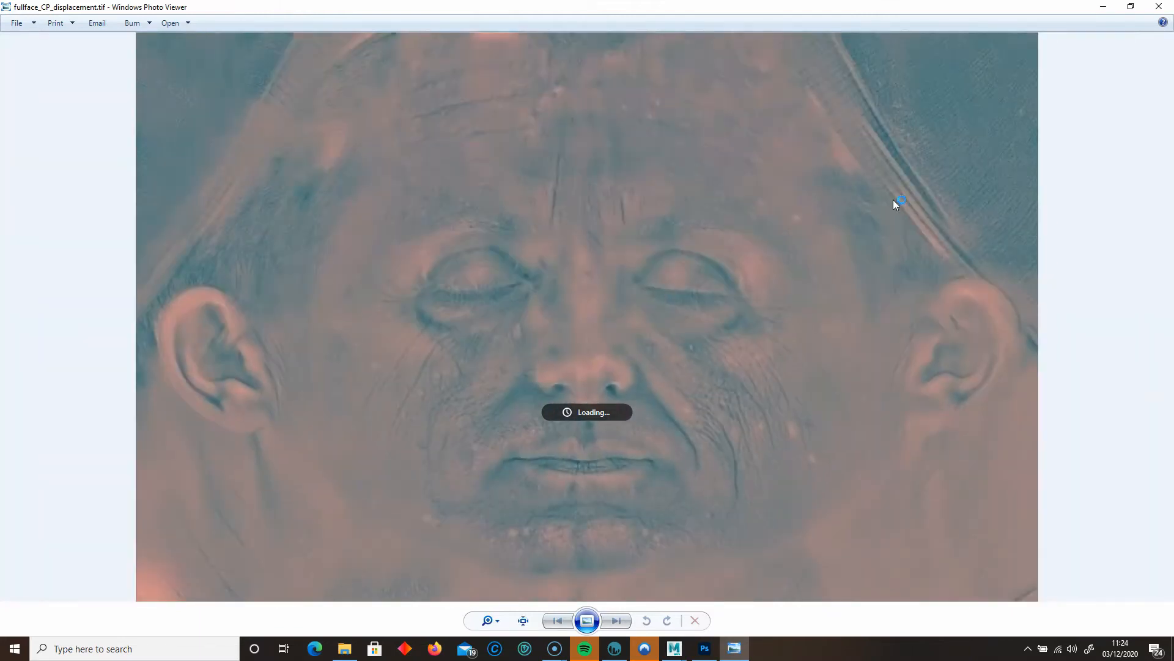
click(1159, 6)
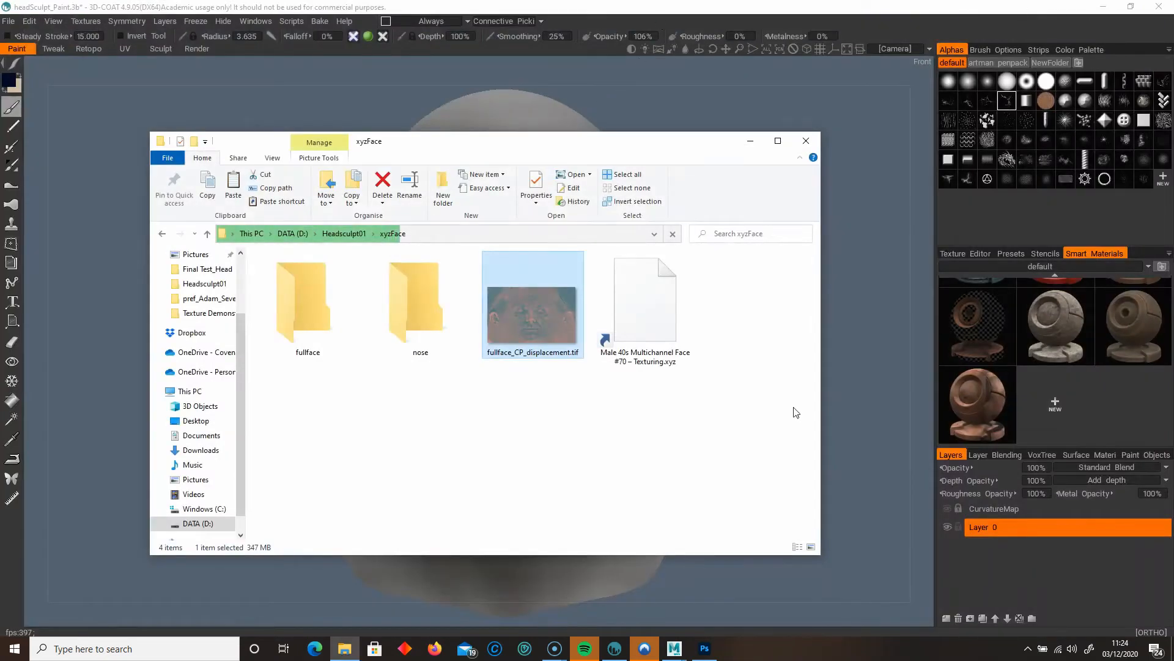
Create and save a new smart material using fullface_CP_displacement.tif from Headsculpt01\xyzFace as its color texture.
click(1031, 401)
double_click(979, 402)
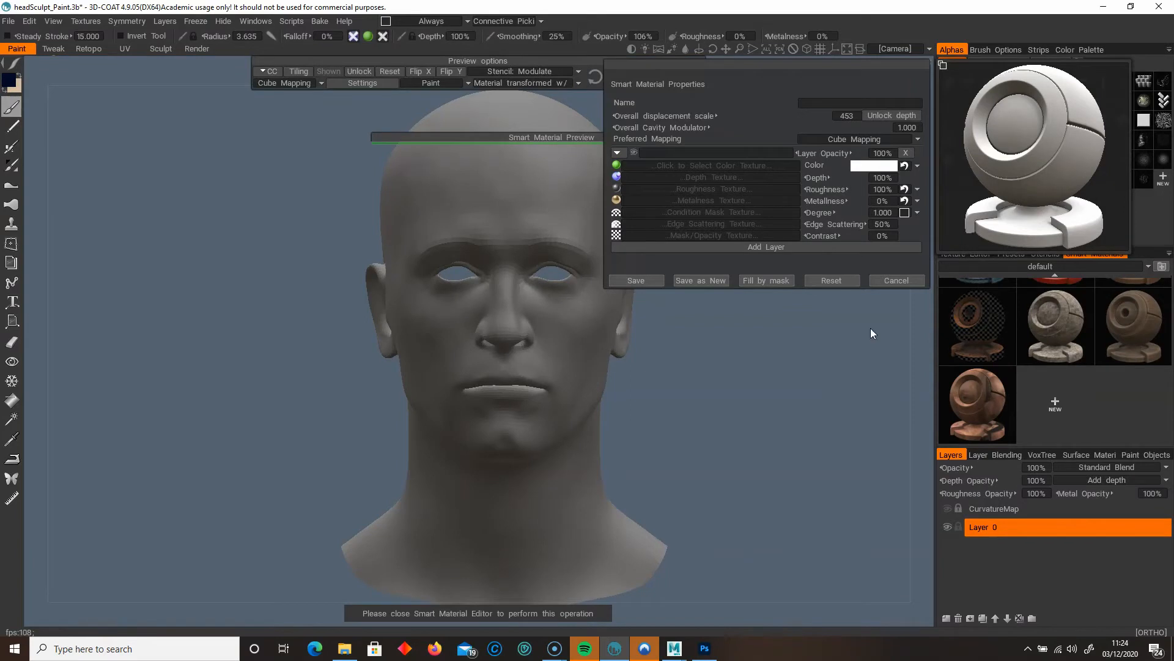
click(721, 165)
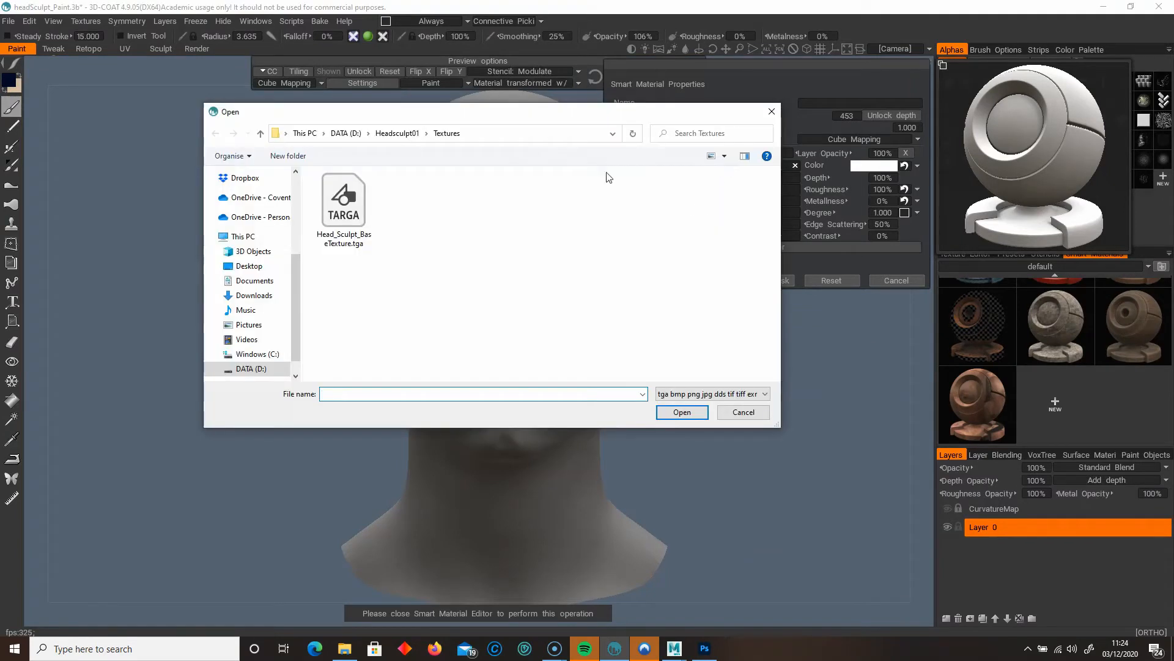
click(391, 133)
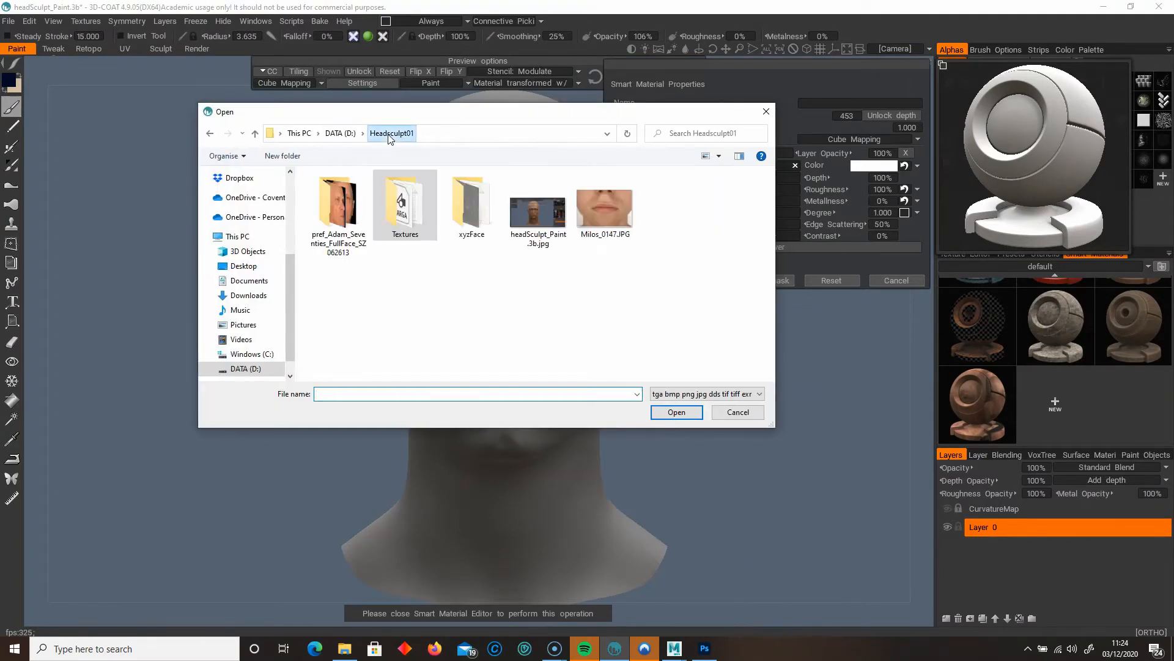
double_click(454, 229)
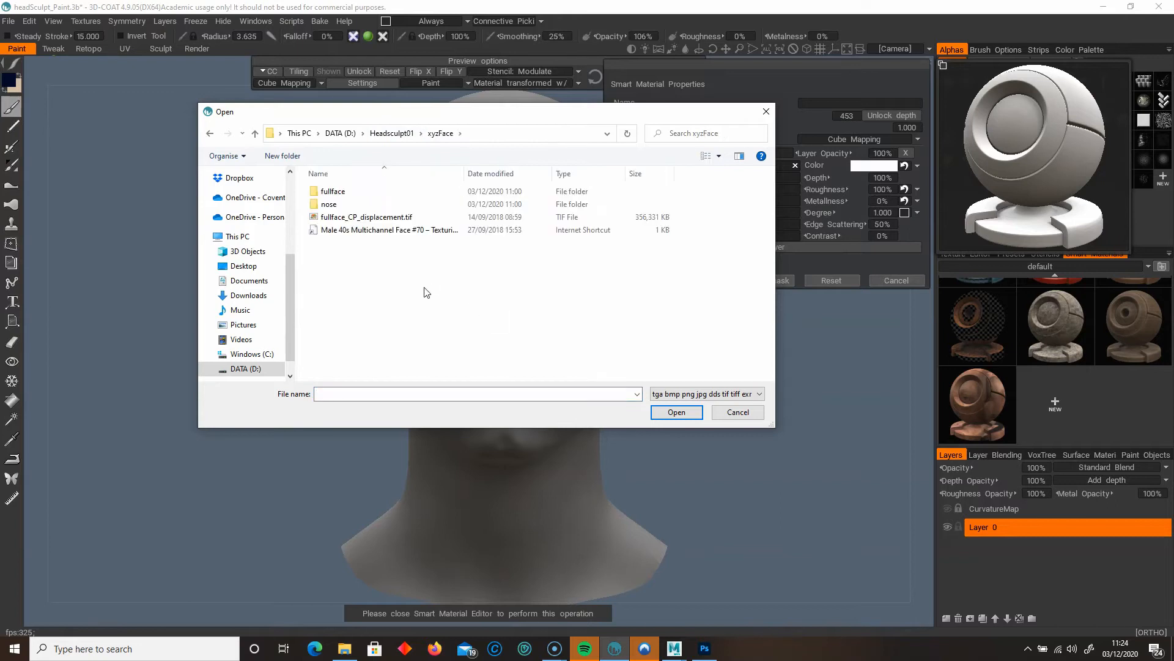
click(346, 218)
double_click(346, 218)
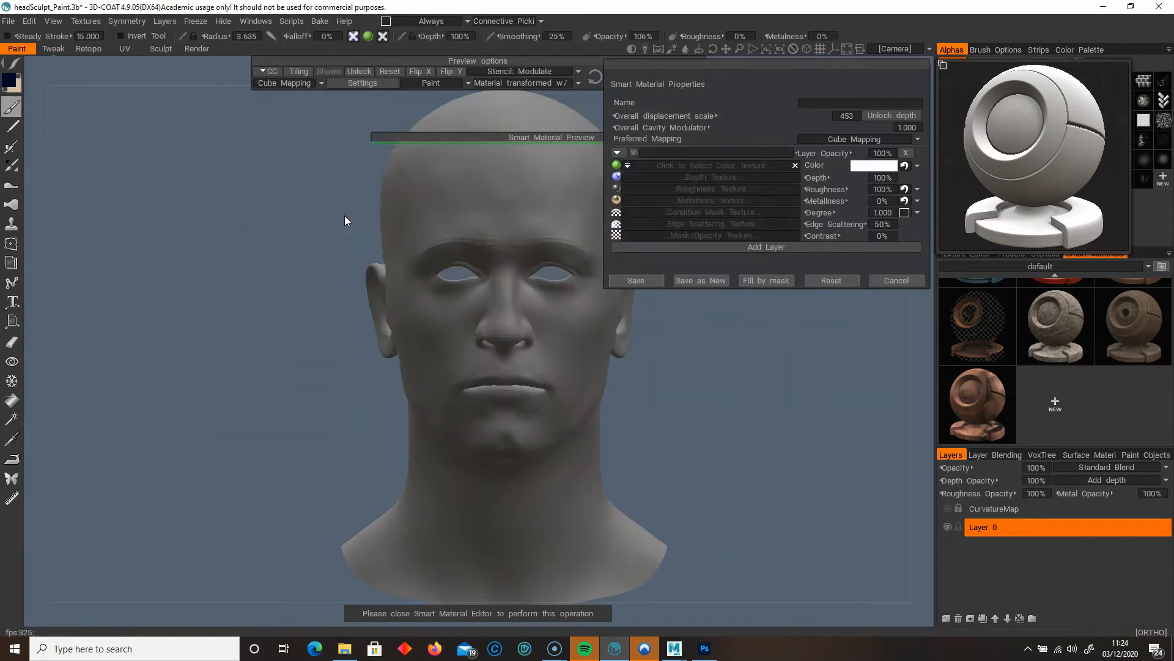
click(648, 279)
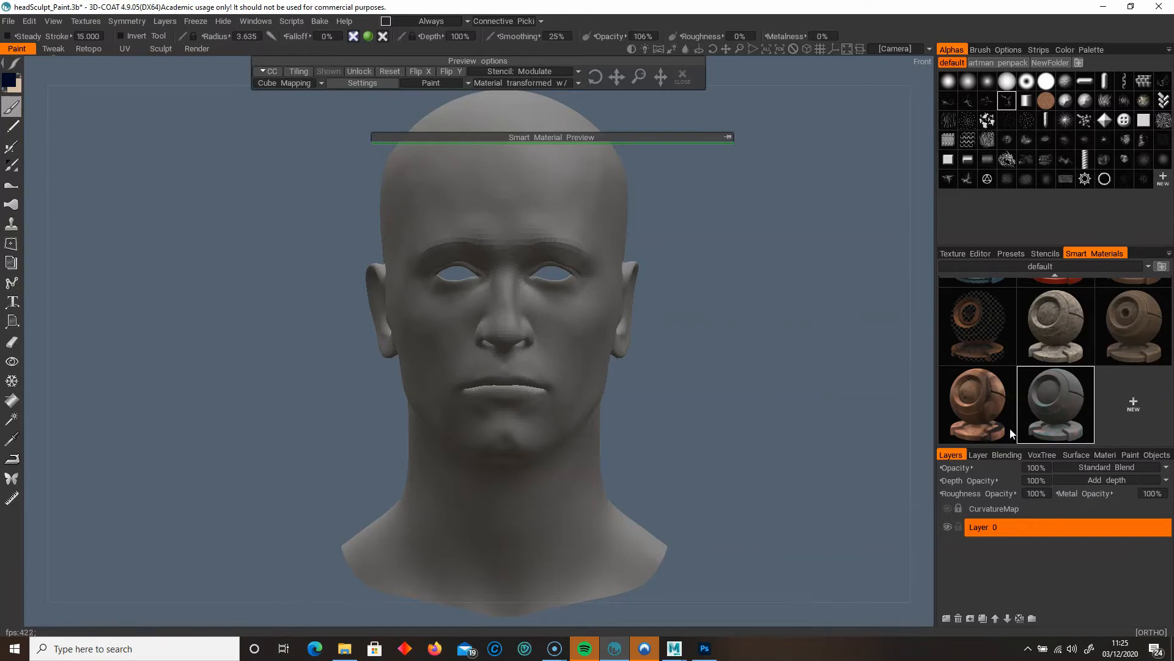
Set the smart material to project From Camera and raise its preview opacity to 40%.
click(294, 84)
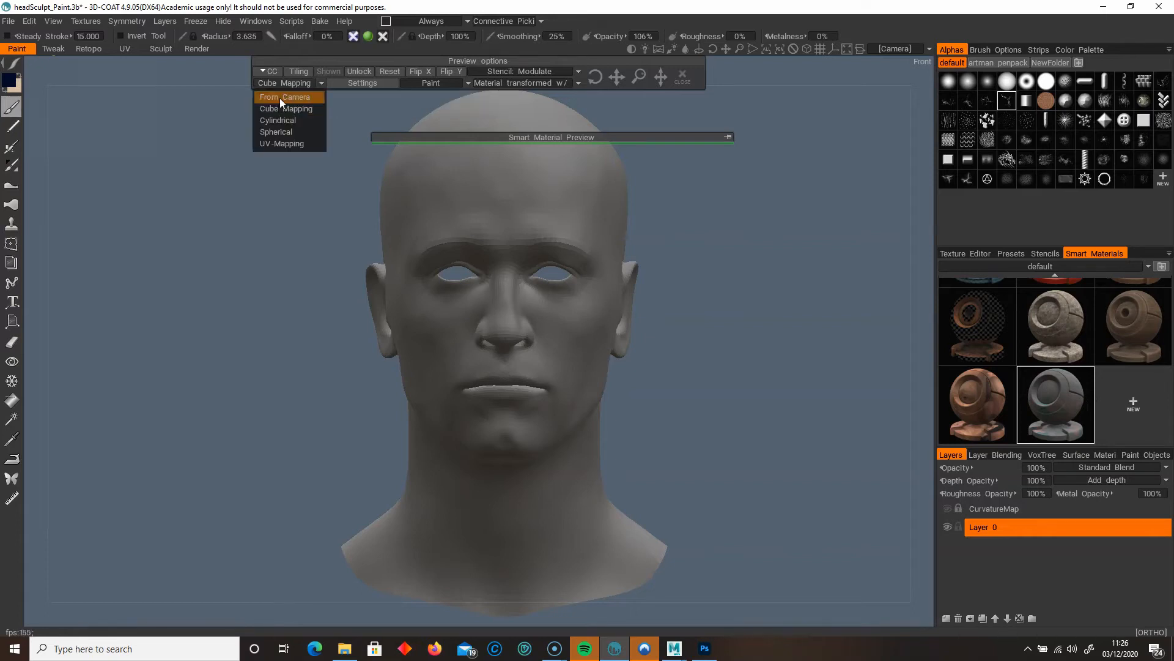
click(280, 98)
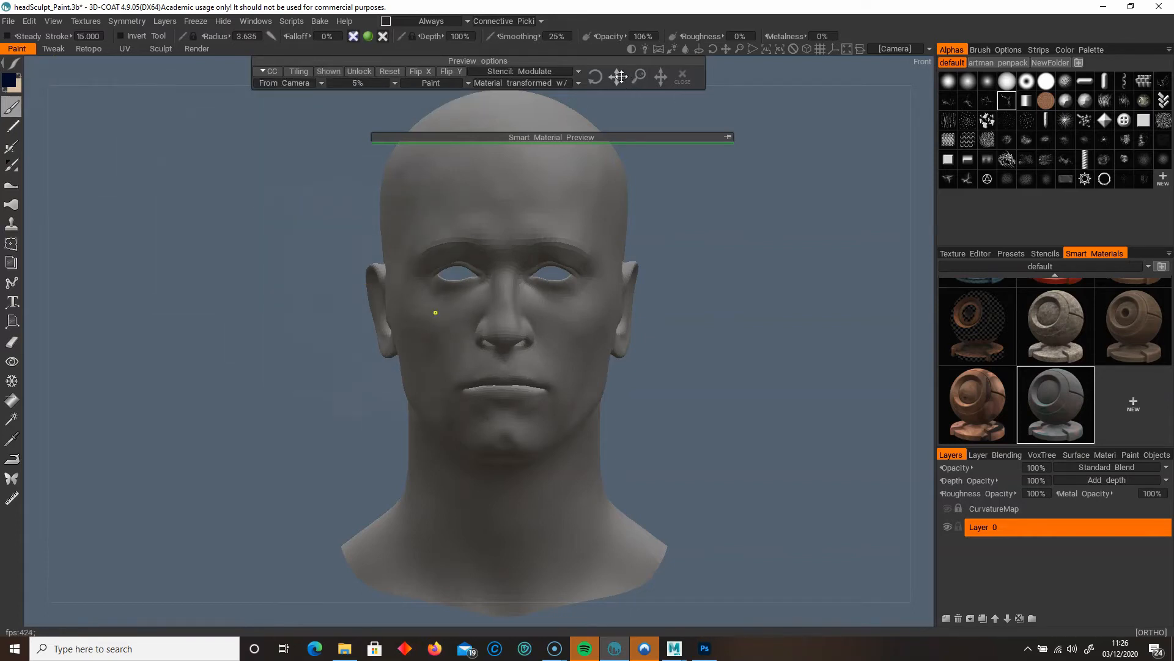
click(339, 84)
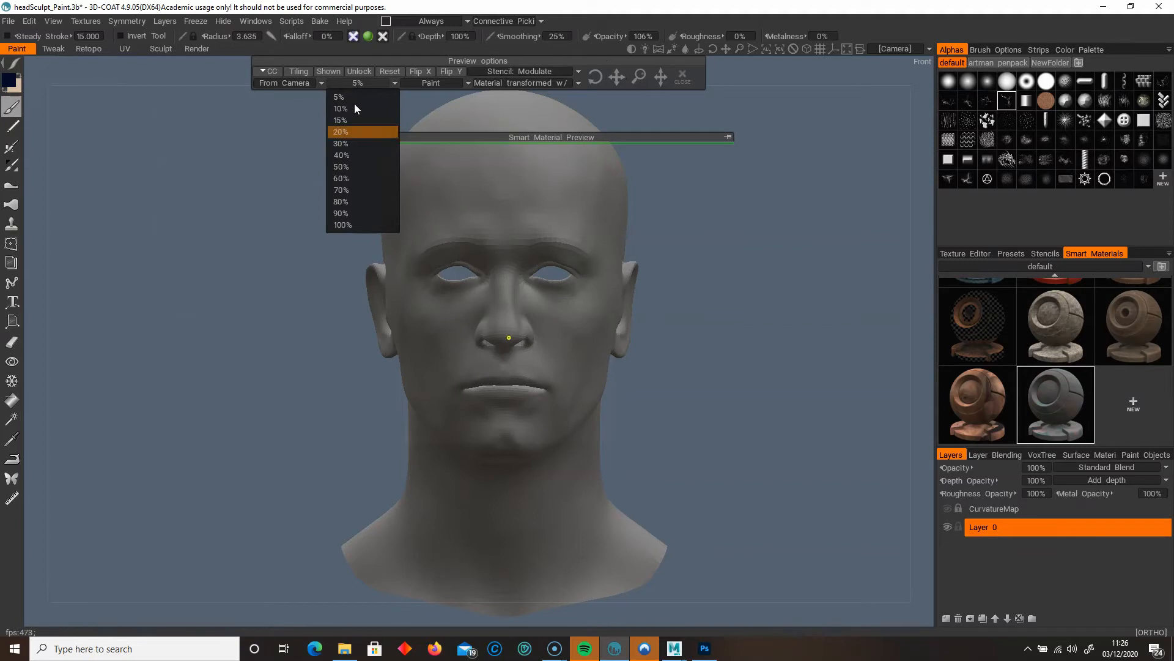
click(355, 155)
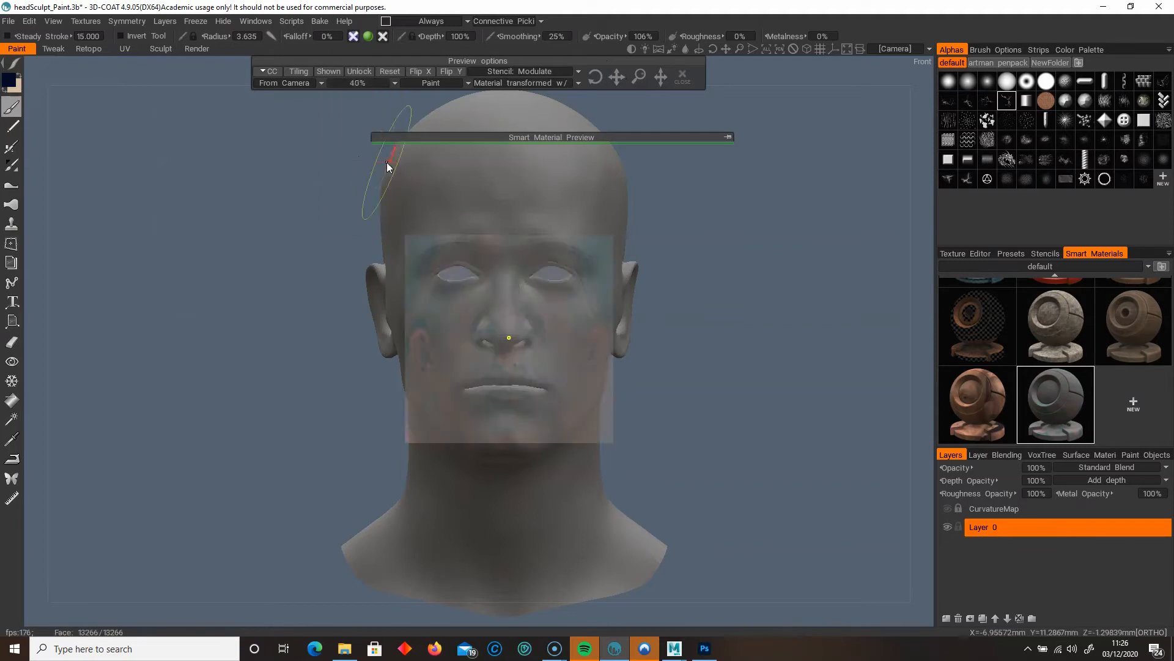
Reset the projected displacement map, then scale and move it to line up with the front of the head.
click(382, 72)
mouse_move(641, 76)
mouse_down()
mouse_move(616, 77)
mouse_move(641, 77)
mouse_up()
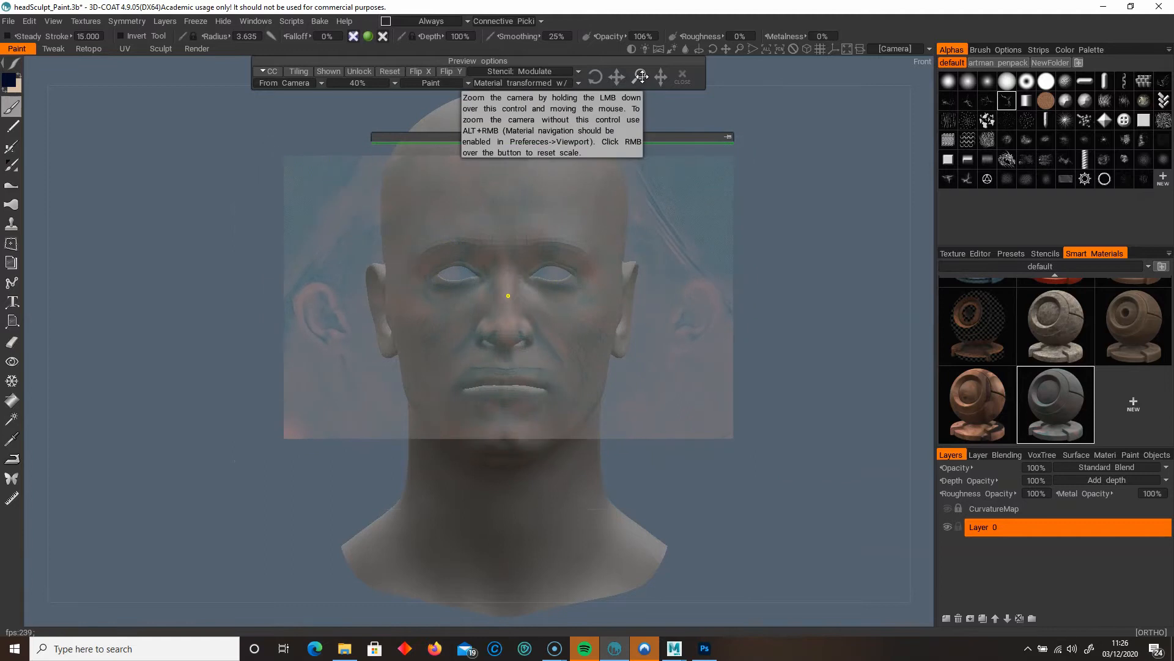
scroll(685, 232, up, 5)
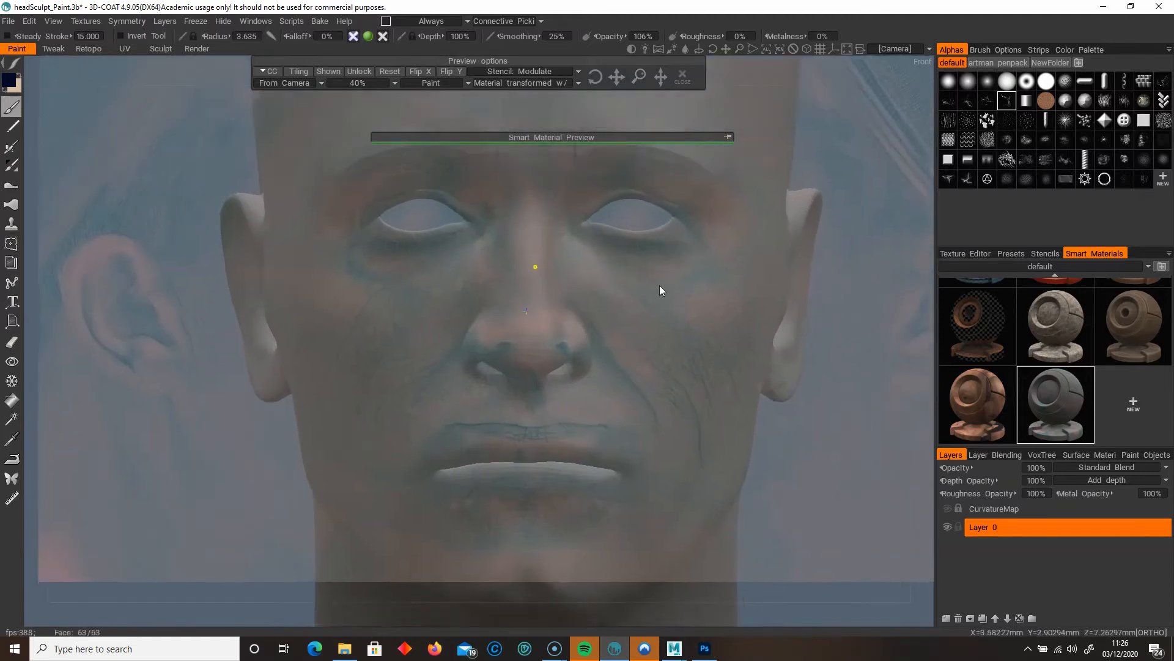
alt+middle_drag(660, 291, 667, 360)
mouse_move(618, 77)
mouse_down()
mouse_move(657, 75)
mouse_move(624, 77)
mouse_up()
Choose the soft round brush alpha with a radius of 1.077 and lower the material preview opacity to 5%.
click(948, 81)
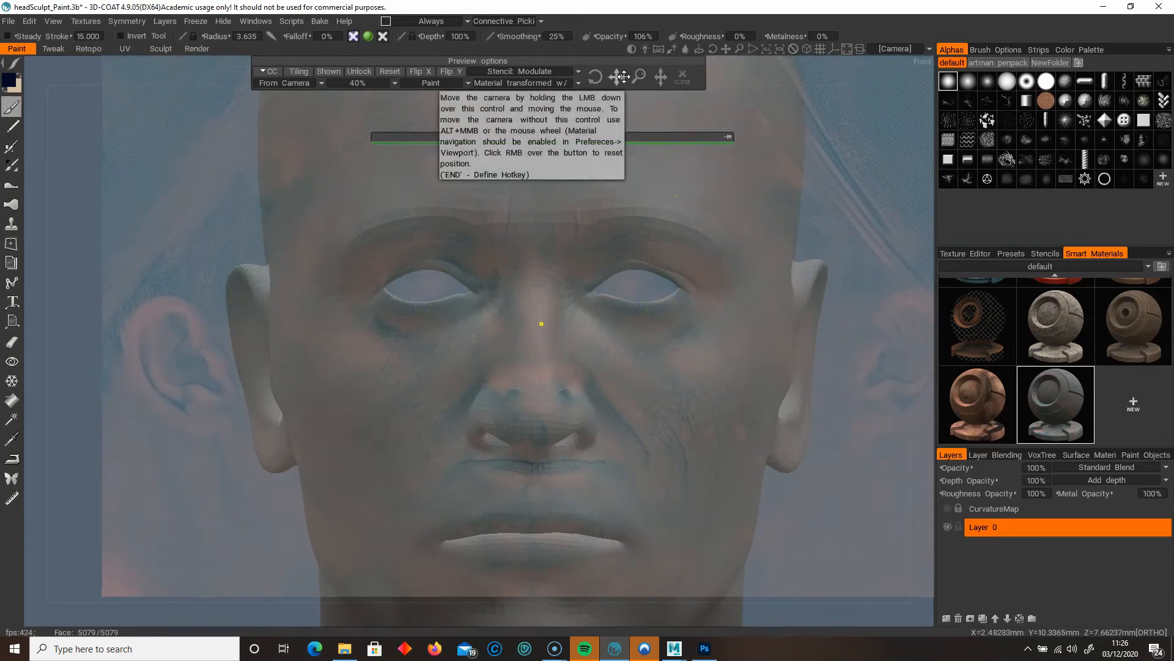
mouse_move(479, 281)
right_down()
mouse_move(466, 296)
mouse_move(468, 278)
right_up()
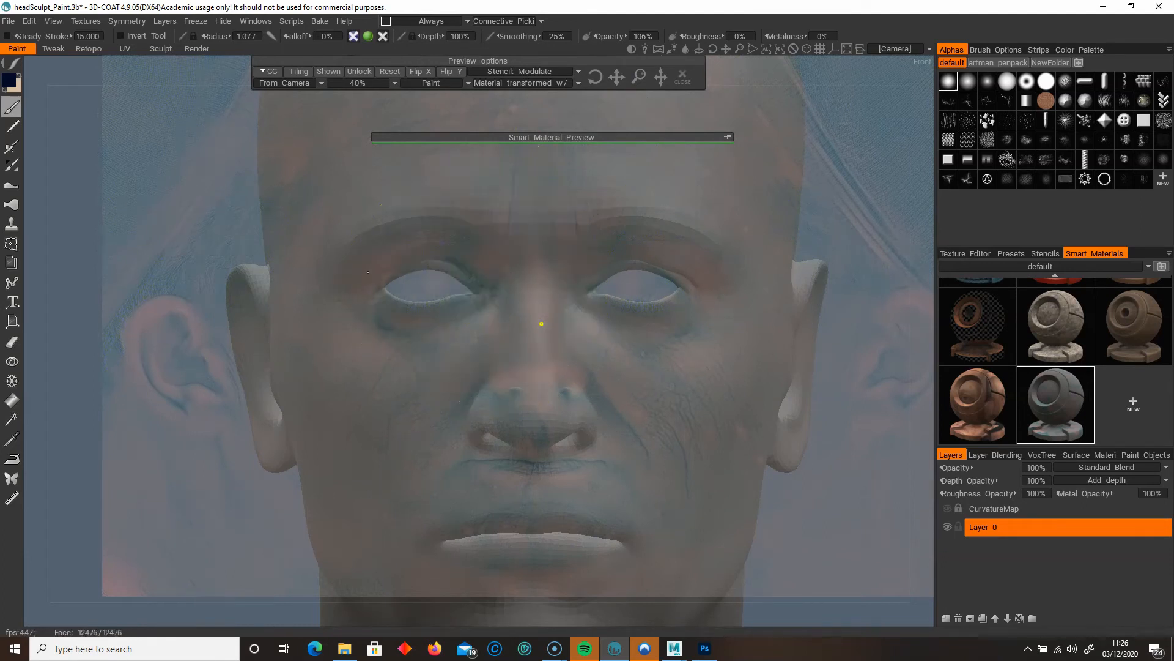
click(361, 83)
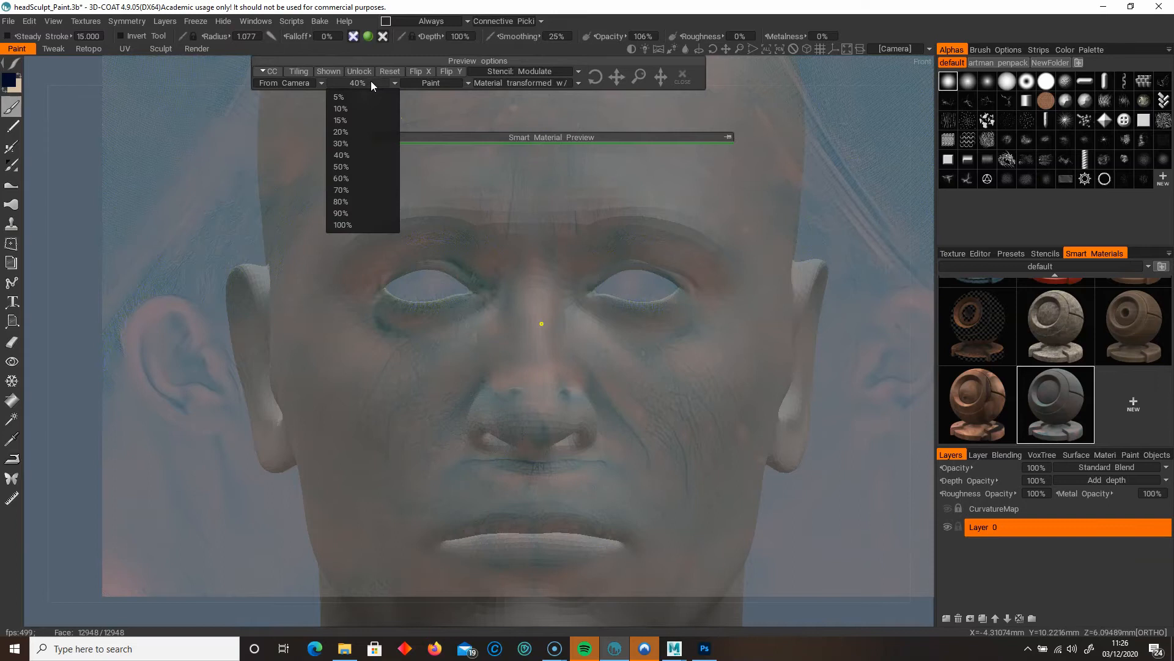
click(362, 99)
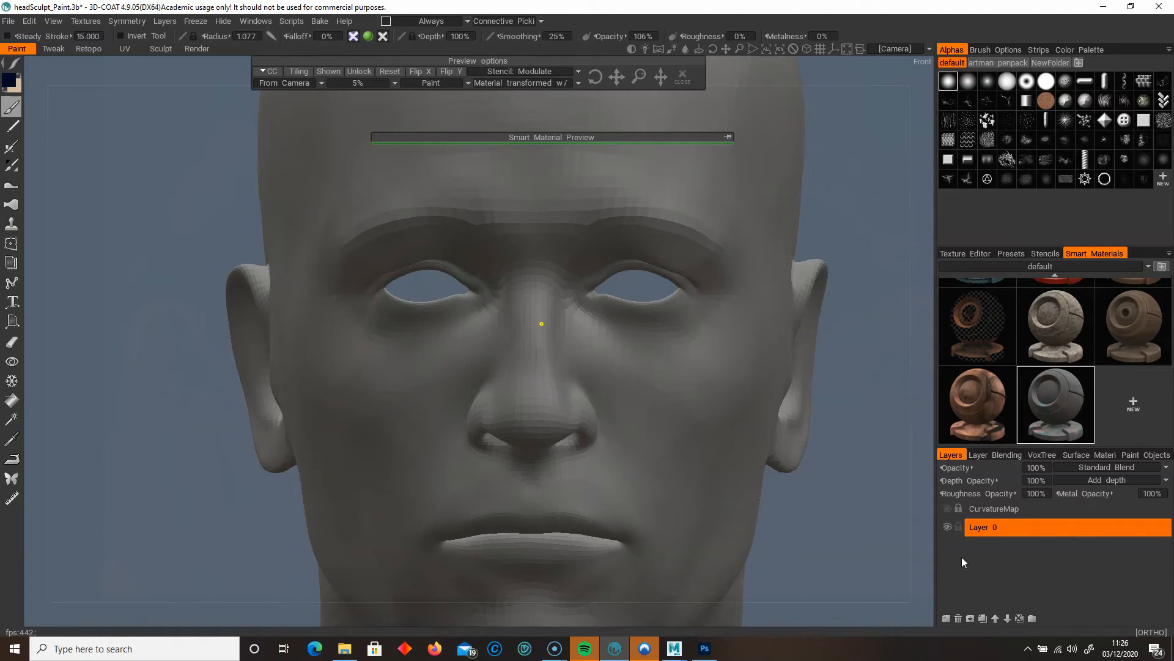
Add a new layer, project the map's skin detail onto the face, and switch to the Fill tool with radius 0.827.
click(947, 618)
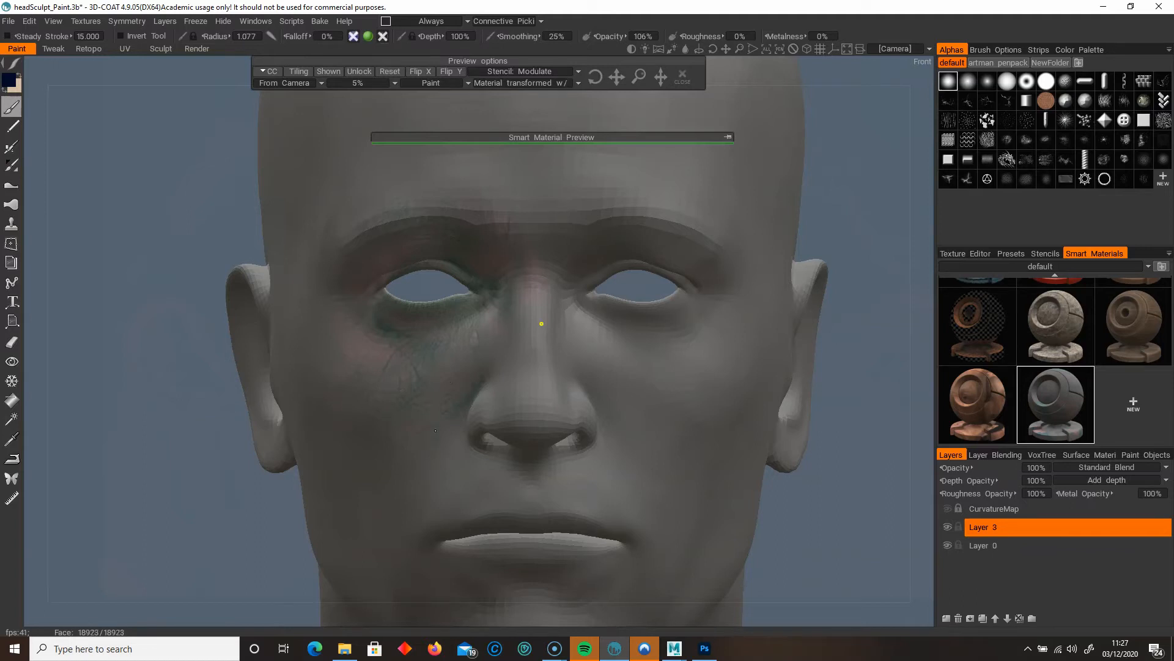
click(11, 400)
right_drag(409, 381, 414, 382)
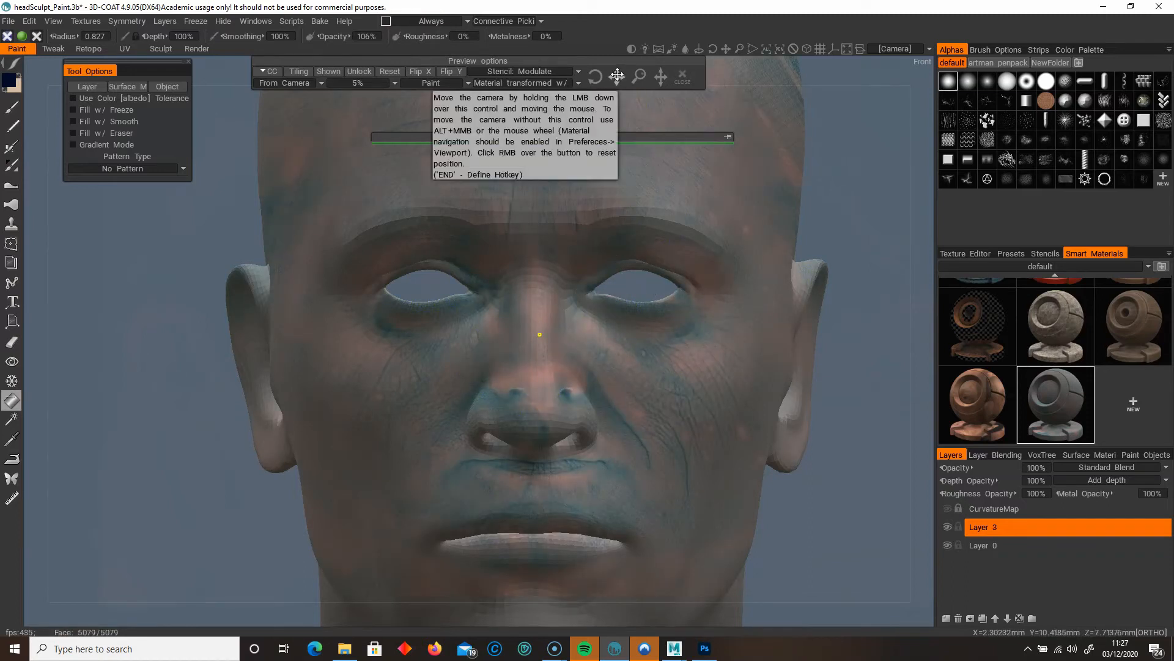
Shift the smart material preview frame over the face and nudge the projected map to match the head.
click(728, 138)
drag(596, 137, 555, 134)
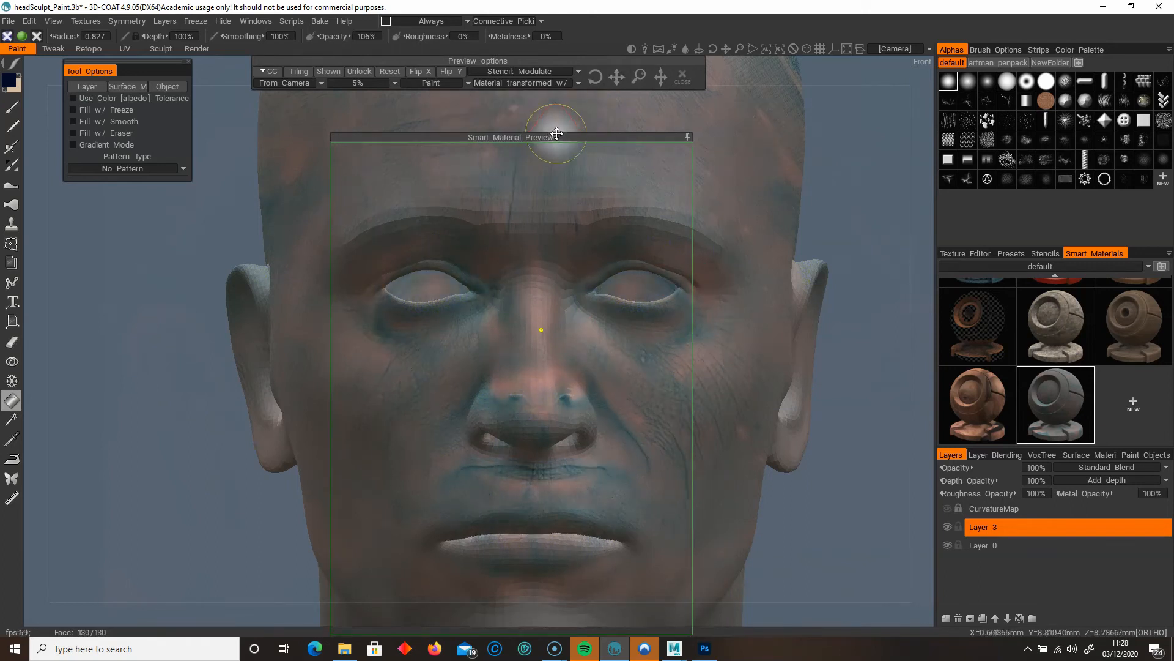
mouse_move(618, 76)
mouse_down()
mouse_move(619, 65)
mouse_move(620, 76)
mouse_up()
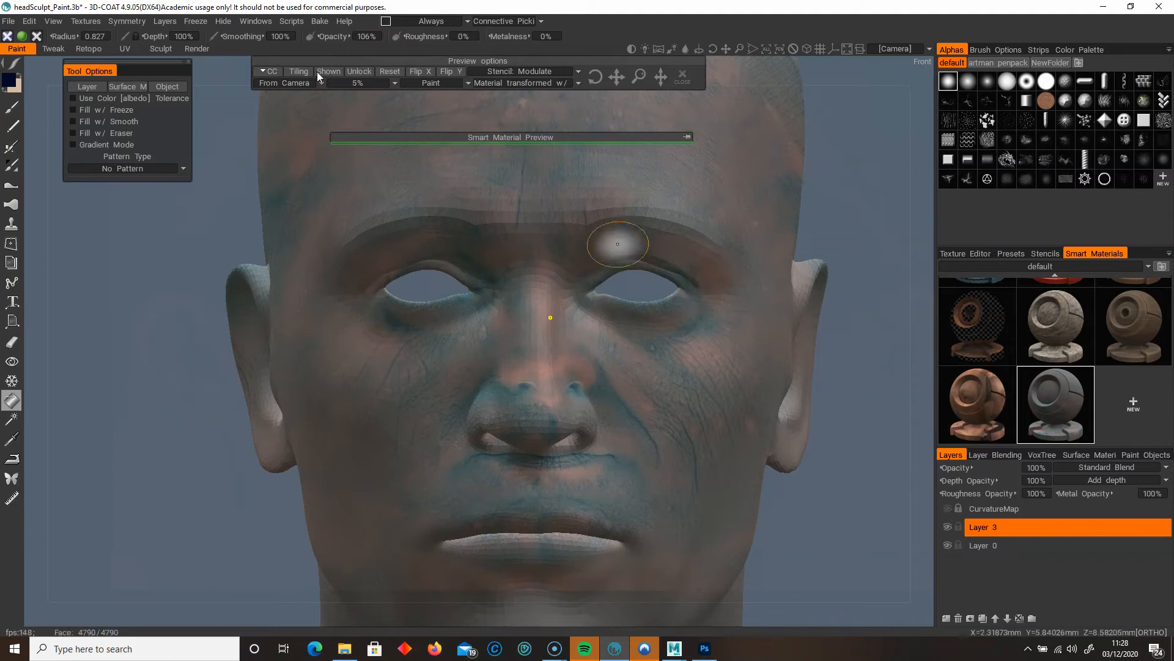
Return to the Paint brush, realign the projected map with the eyes, and paint skin detail around the eye area.
click(12, 108)
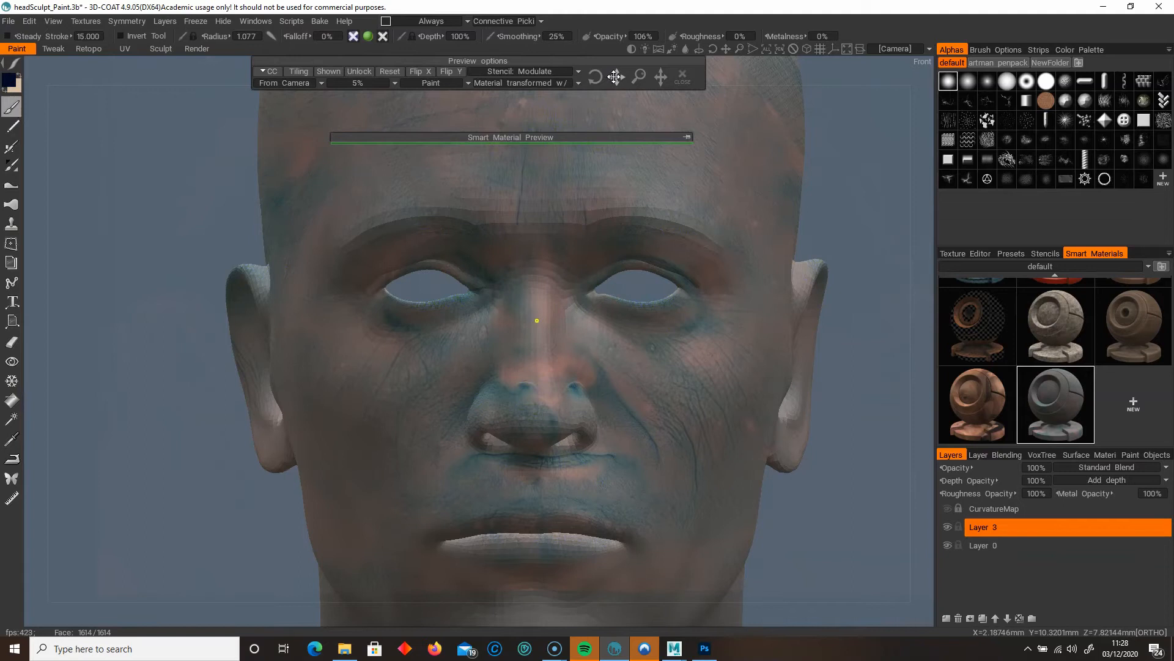
click(688, 137)
drag(623, 88, 624, 90)
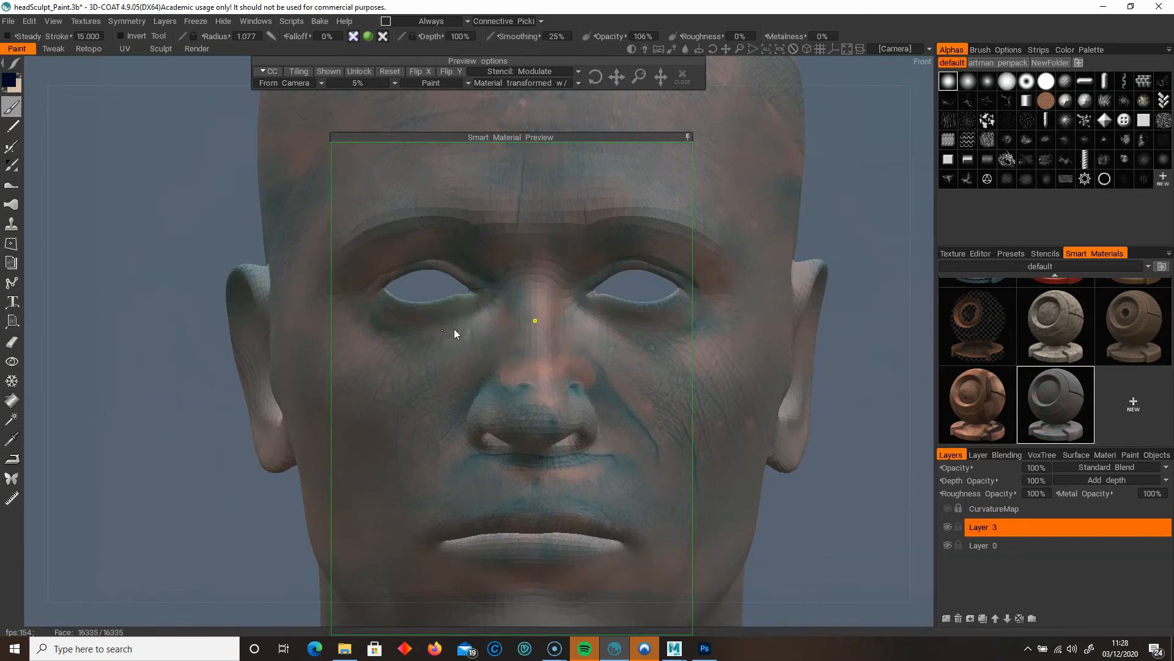
drag(624, 68, 610, 65)
drag(611, 79, 616, 76)
Enlarge the brush radius to 2.214, realign the map with the nose, and paint its detail around the nose.
scroll(619, 250, up, 5)
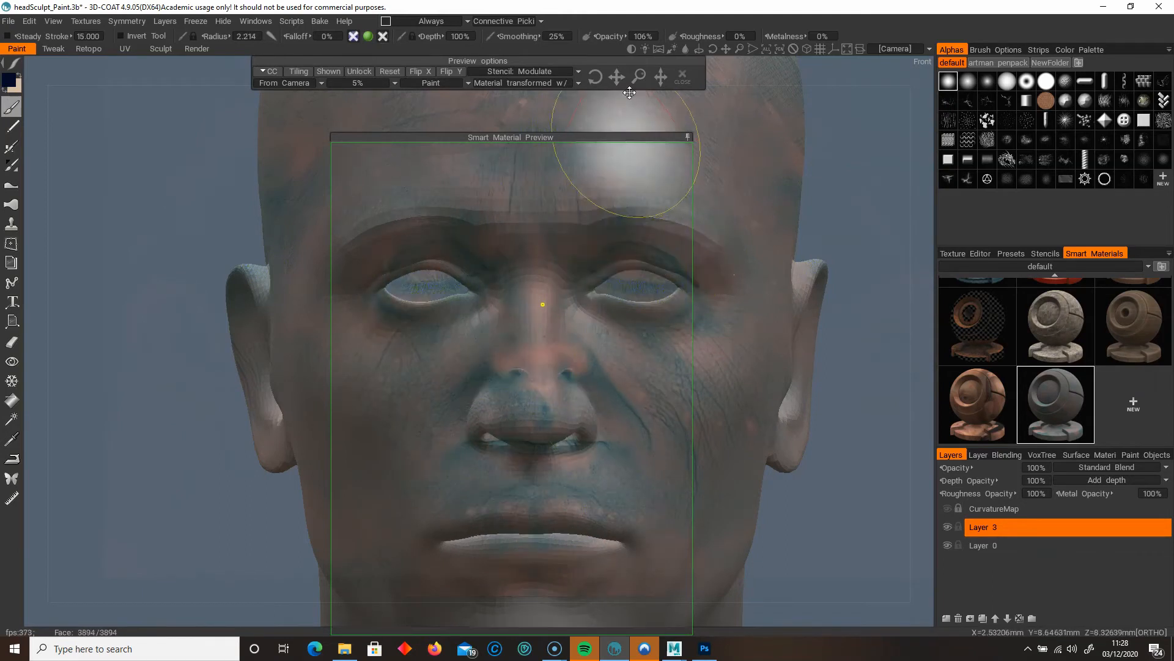
mouse_move(619, 76)
mouse_down()
mouse_move(616, 106)
mouse_move(648, 75)
mouse_move(600, 77)
mouse_up()
drag(538, 425, 526, 437)
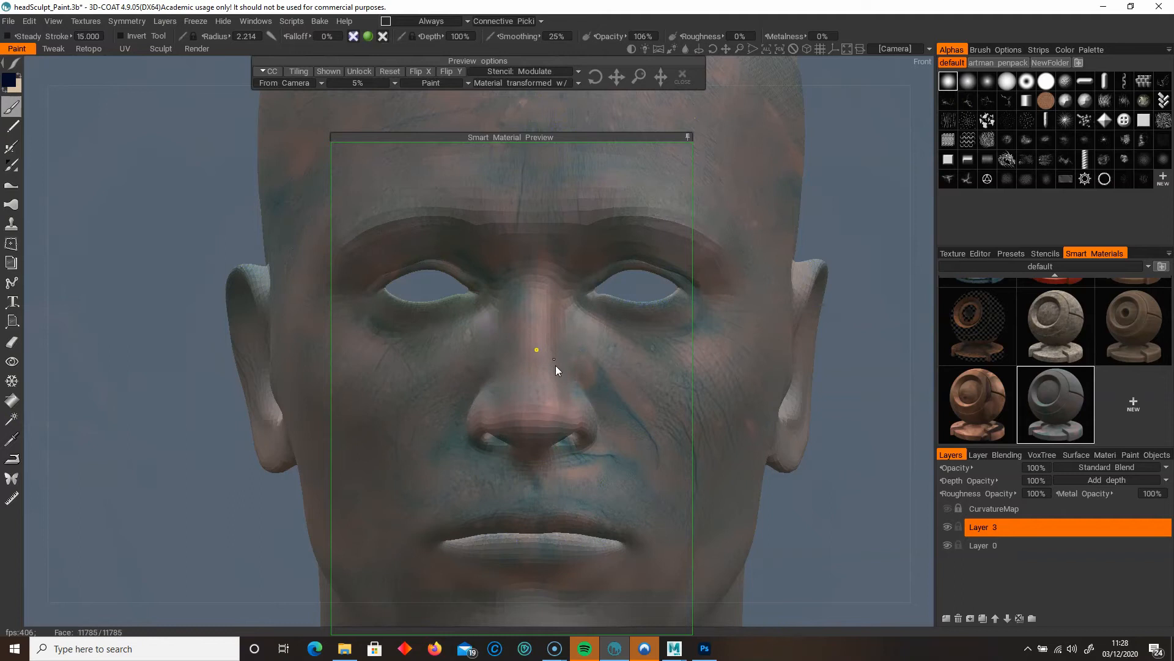
Paint the map's wrinkle and pore detail over both cheeks, varying the brush size.
drag(434, 453, 406, 459)
key(])
key(])
key(])
click(659, 441)
key([)
key([)
key([)
click(723, 477)
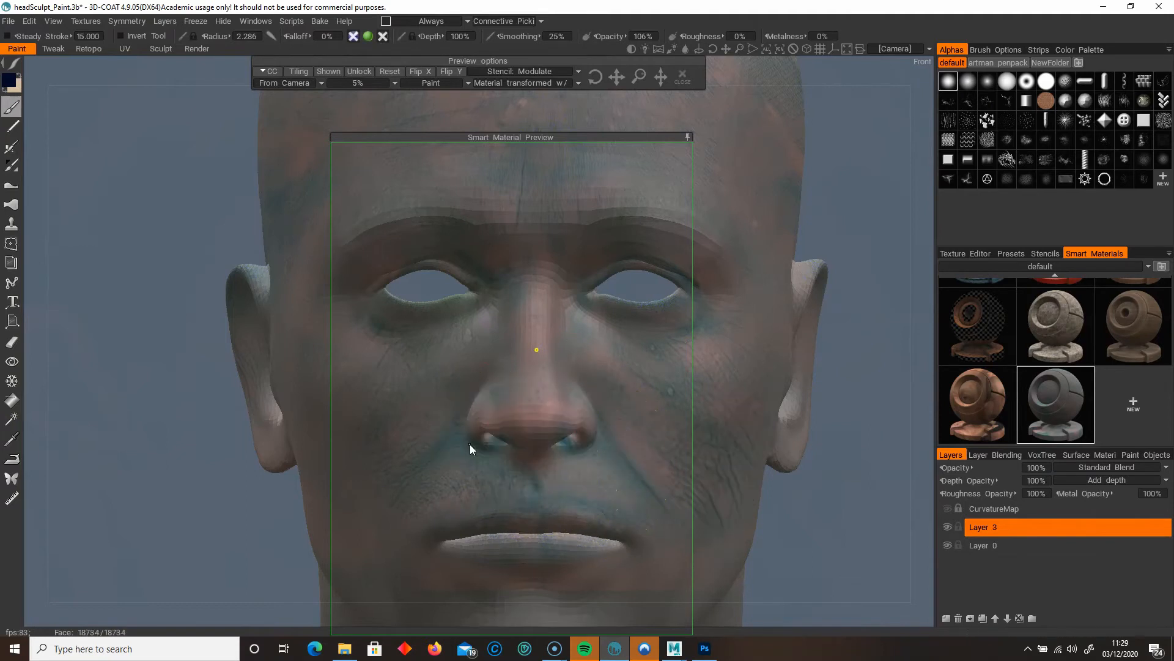
Realign the projected map with the mouth and chin, and paint its detail across the chin and jawline.
mouse_move(620, 80)
mouse_down()
mouse_move(625, 112)
mouse_move(641, 77)
mouse_move(617, 78)
mouse_move(625, 60)
mouse_move(619, 79)
mouse_move(639, 78)
mouse_move(616, 77)
mouse_up()
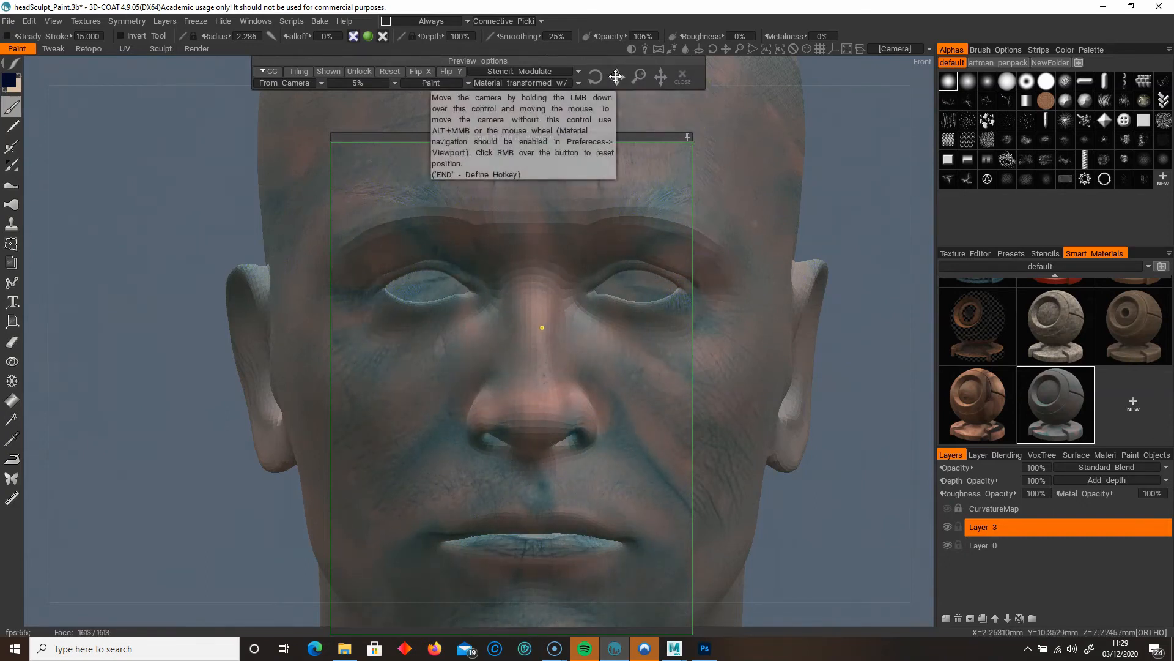
alt+right_drag(633, 361, 546, 356)
alt+middle_drag(545, 356, 555, 300)
alt+right_drag(666, 277, 648, 277)
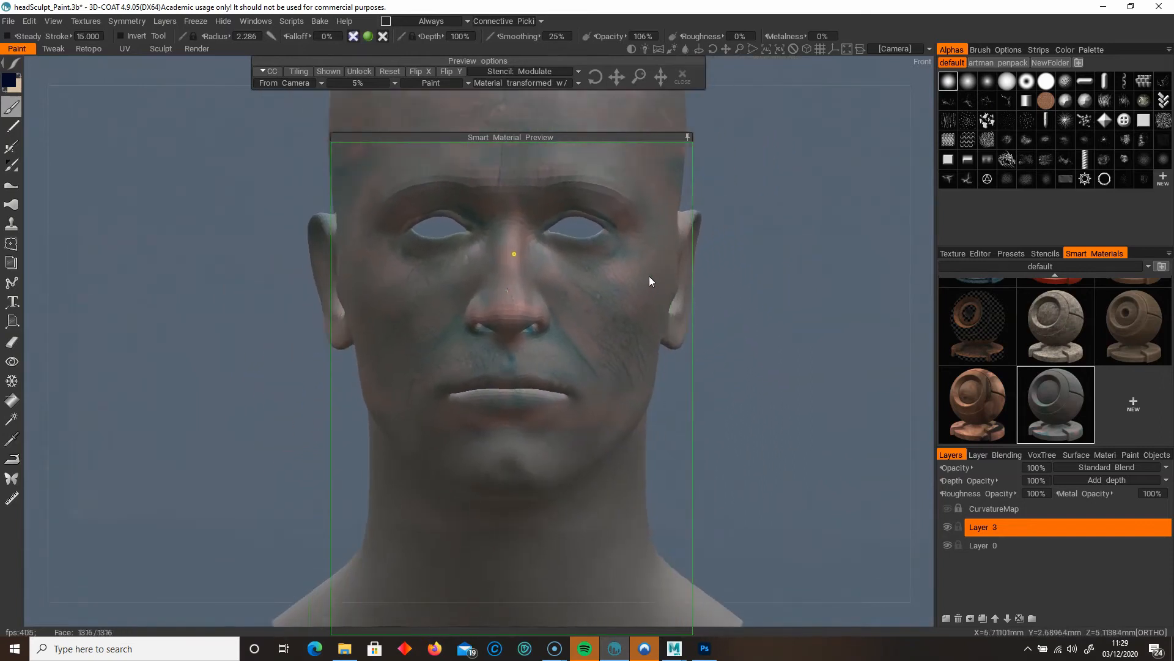
alt+middle_drag(648, 276, 656, 288)
drag(615, 77, 616, 78)
drag(480, 481, 502, 488)
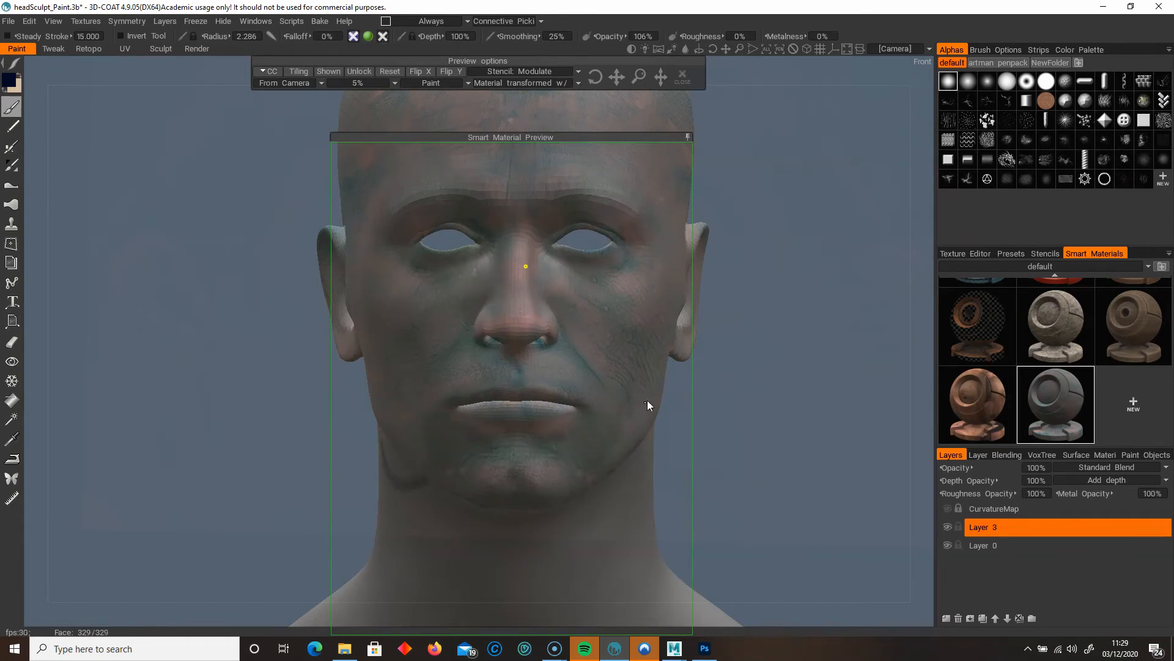
mouse_move(656, 422)
mouse_down()
mouse_move(666, 384)
mouse_move(648, 352)
mouse_move(607, 446)
mouse_move(388, 364)
mouse_move(395, 417)
mouse_move(563, 471)
mouse_move(420, 489)
mouse_up()
Enlarge the brush to 3.122, realign the map with the front of the face, and reduce the brush radius to 1.080.
key(bracketright)
key(bracketright)
key(bracketright)
key(bracketright)
middle_drag(740, 390, 741, 463)
mouse_move(616, 75)
mouse_down()
mouse_move(638, 75)
mouse_move(617, 77)
mouse_up()
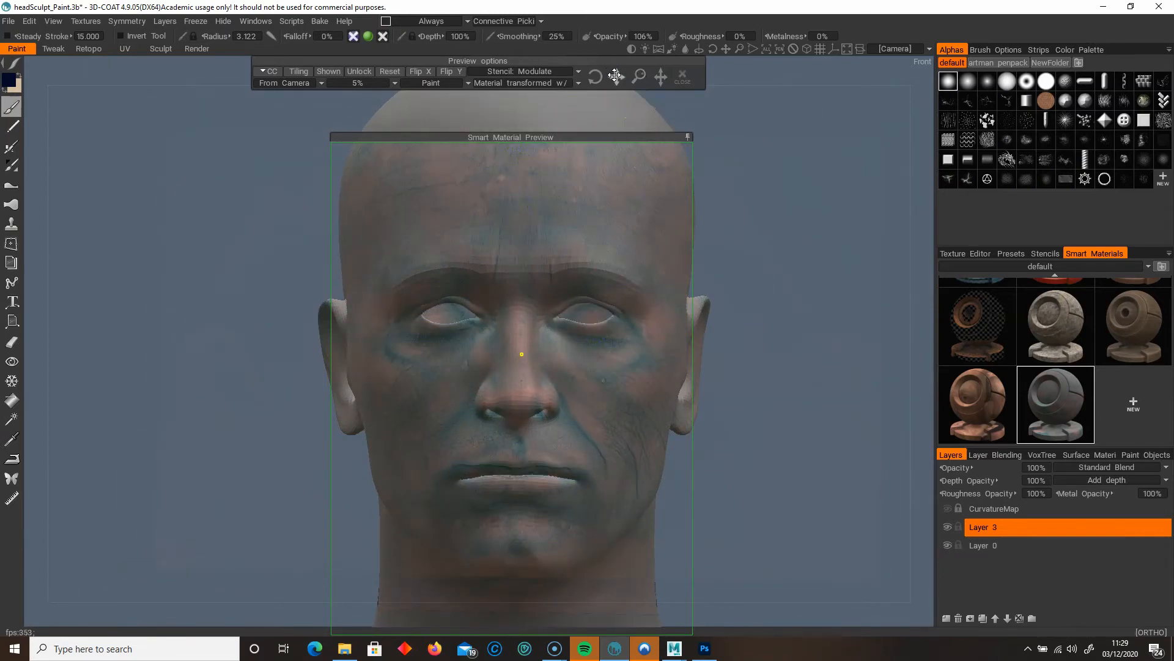
right_drag(596, 399, 590, 408)
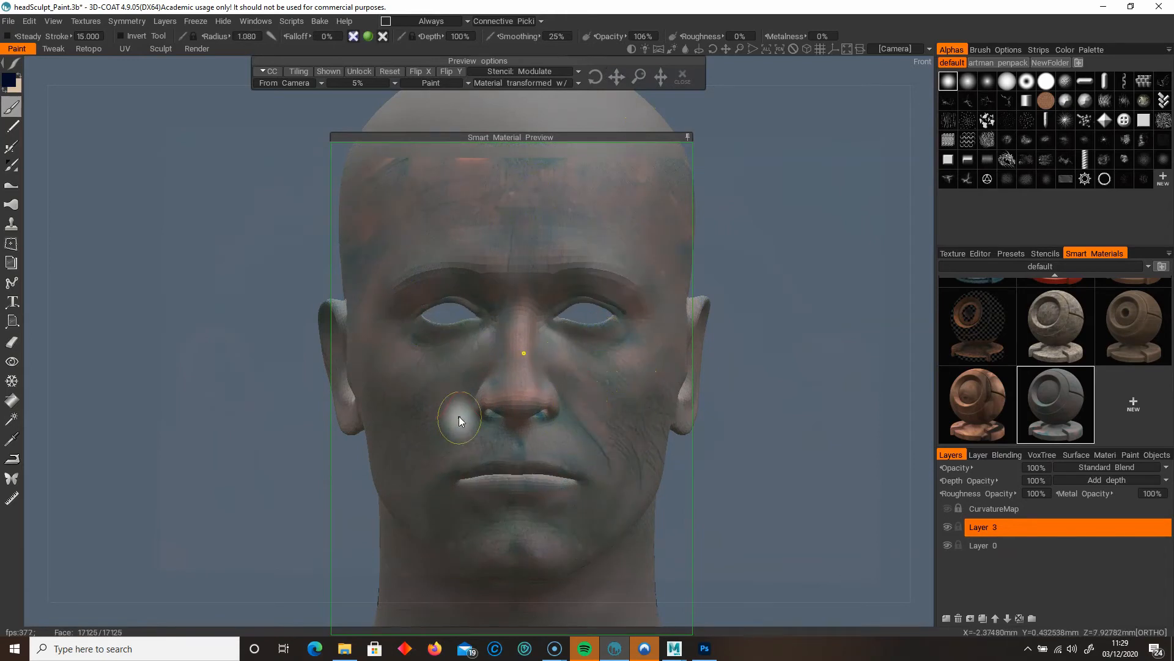
Adjust the map over the upper head and paint its detail past the forehead seam with a 1.898 radius brush.
drag(708, 291, 718, 391)
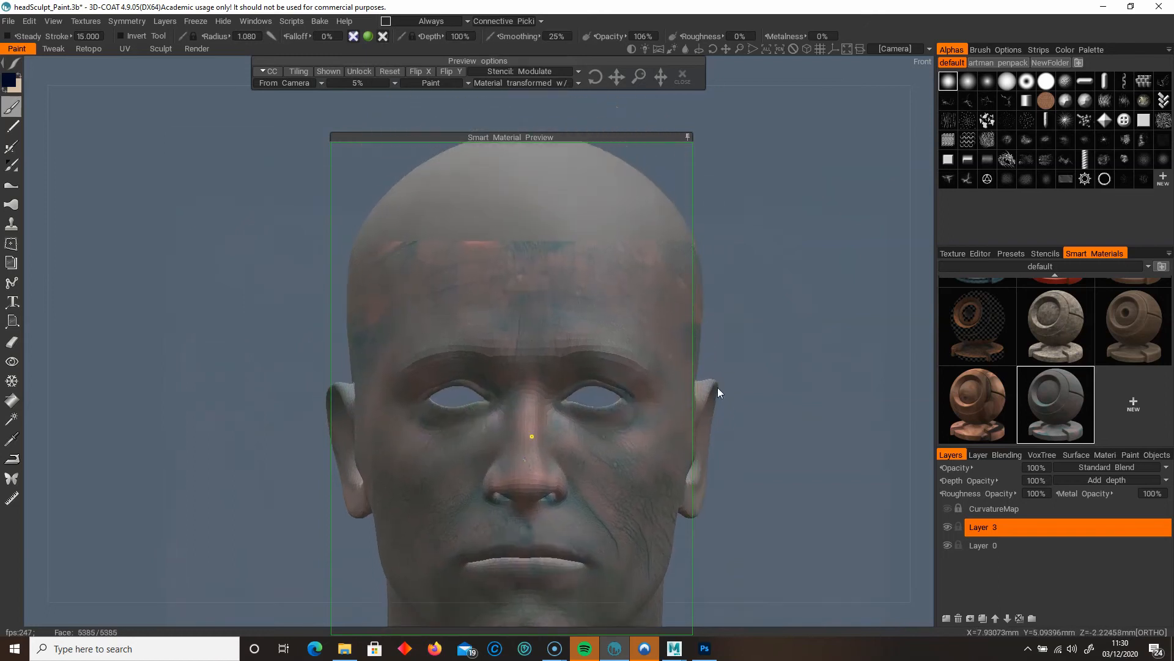
drag(618, 85, 616, 85)
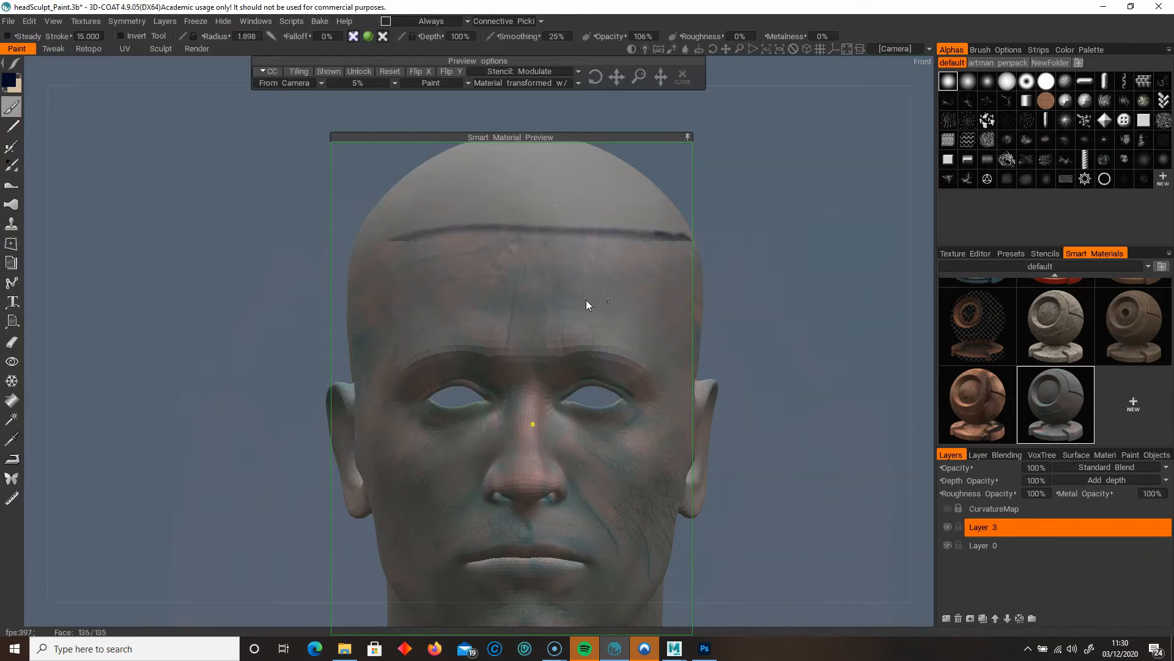
mouse_move(518, 254)
mouse_down()
mouse_move(394, 259)
mouse_move(611, 211)
mouse_up()
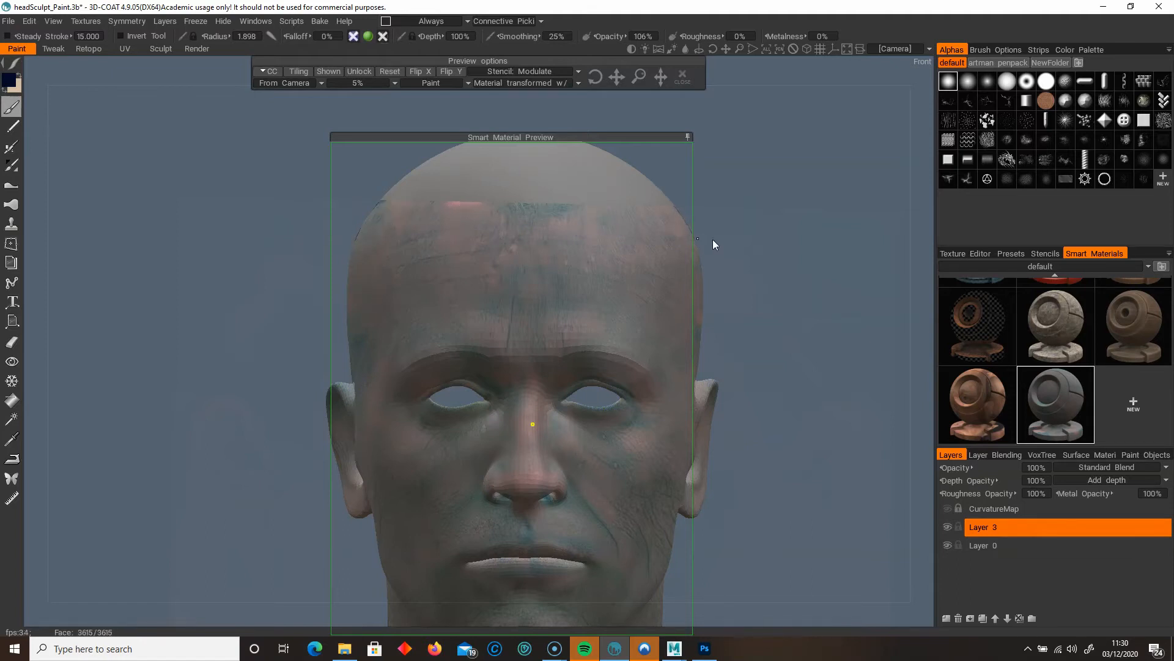
Turn to the side view of the head and move and scale the map to match the ear, cheek and mouth.
drag(795, 324, 602, 329)
middle_drag(754, 247, 773, 183)
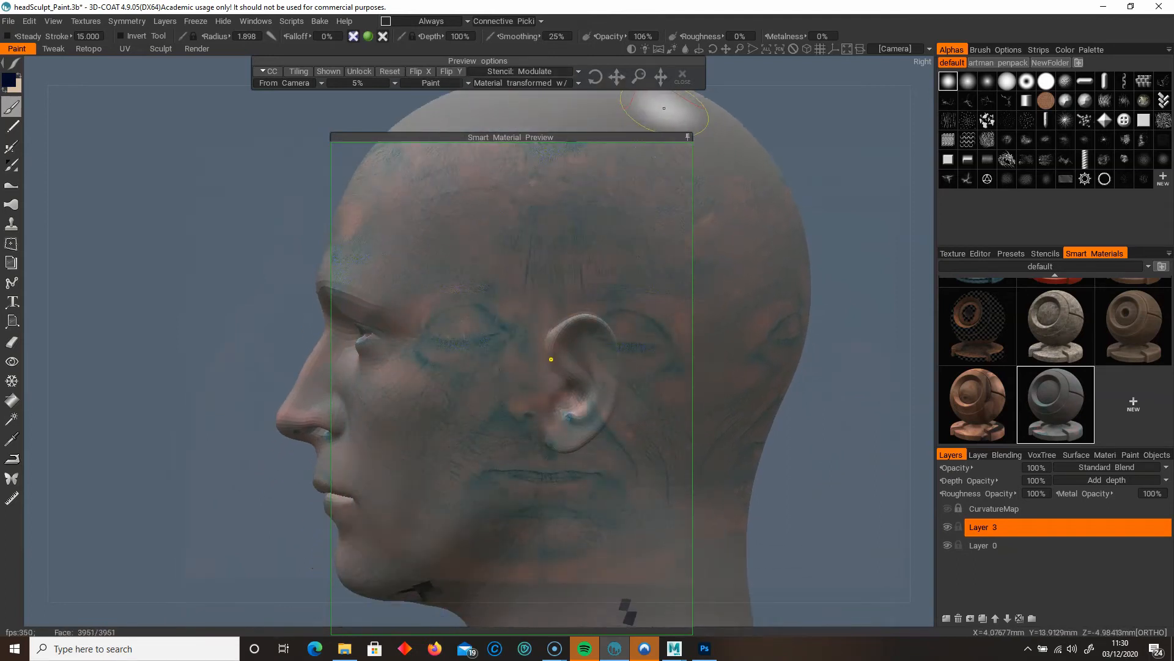
mouse_move(570, 74)
mouse_down()
mouse_move(620, 74)
mouse_move(599, 79)
mouse_move(623, 88)
mouse_move(619, 77)
mouse_up()
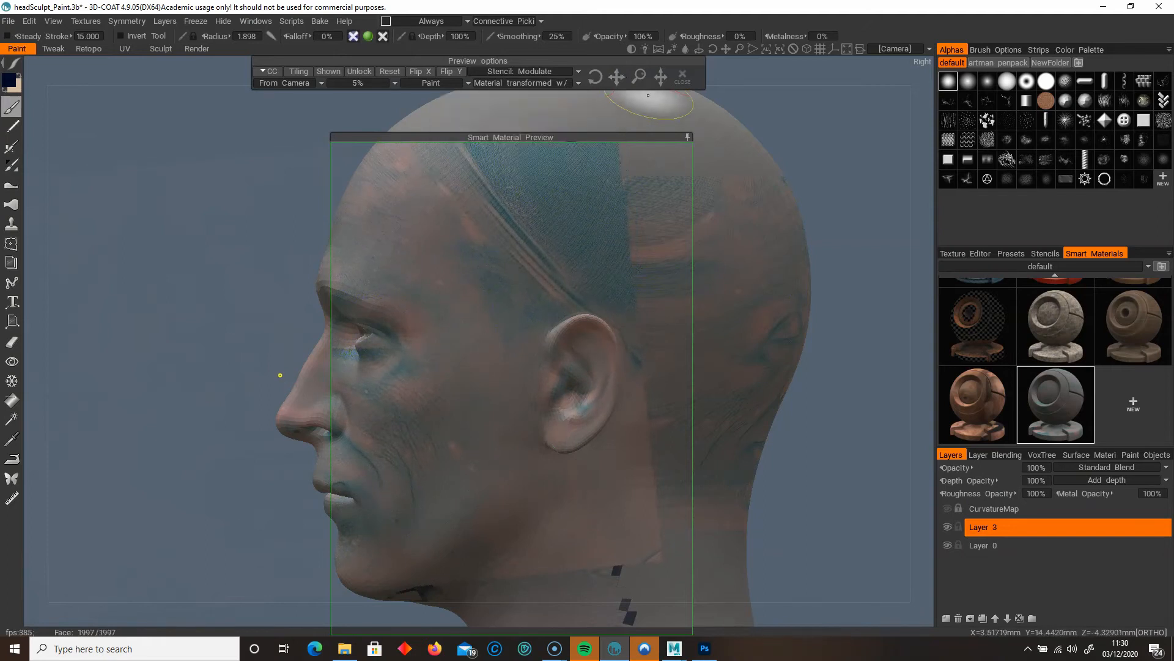
mouse_move(640, 77)
mouse_down()
mouse_move(596, 80)
mouse_move(617, 76)
mouse_up()
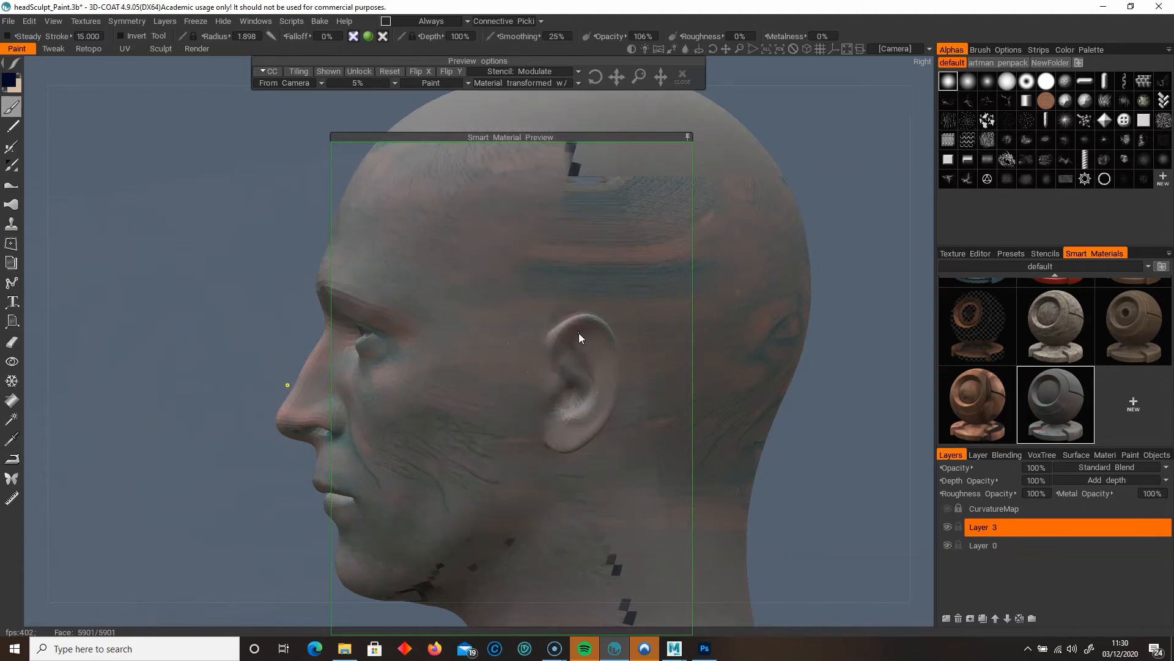
mouse_move(571, 395)
mouse_down()
mouse_move(608, 378)
mouse_move(536, 371)
mouse_up()
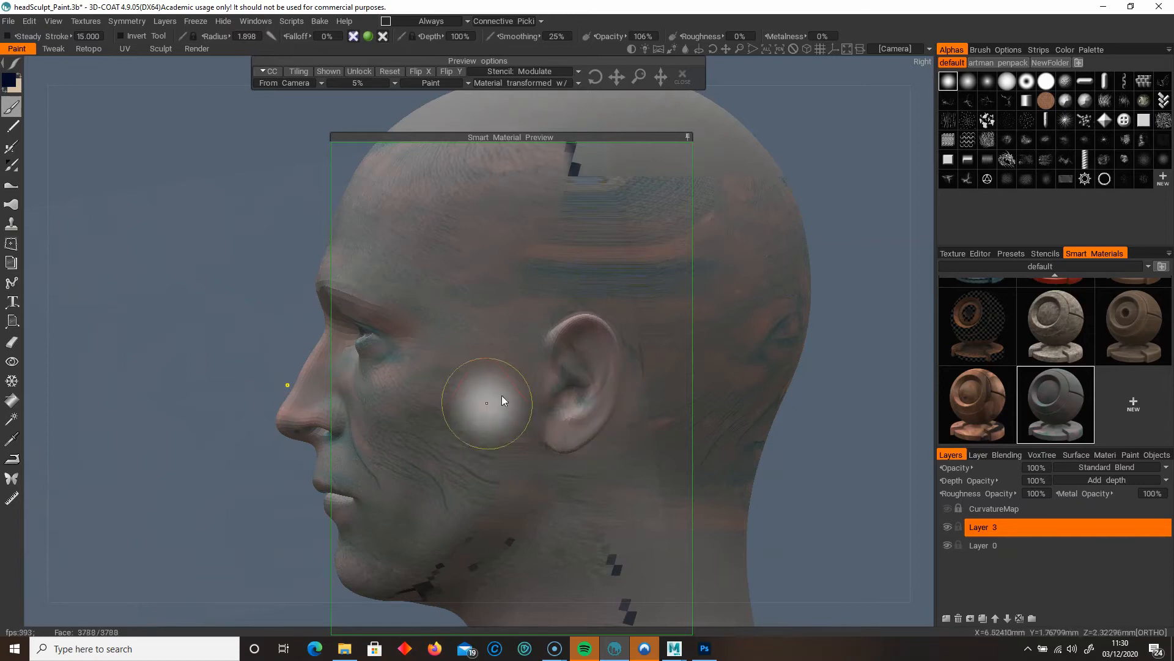
key(ctrl+z)
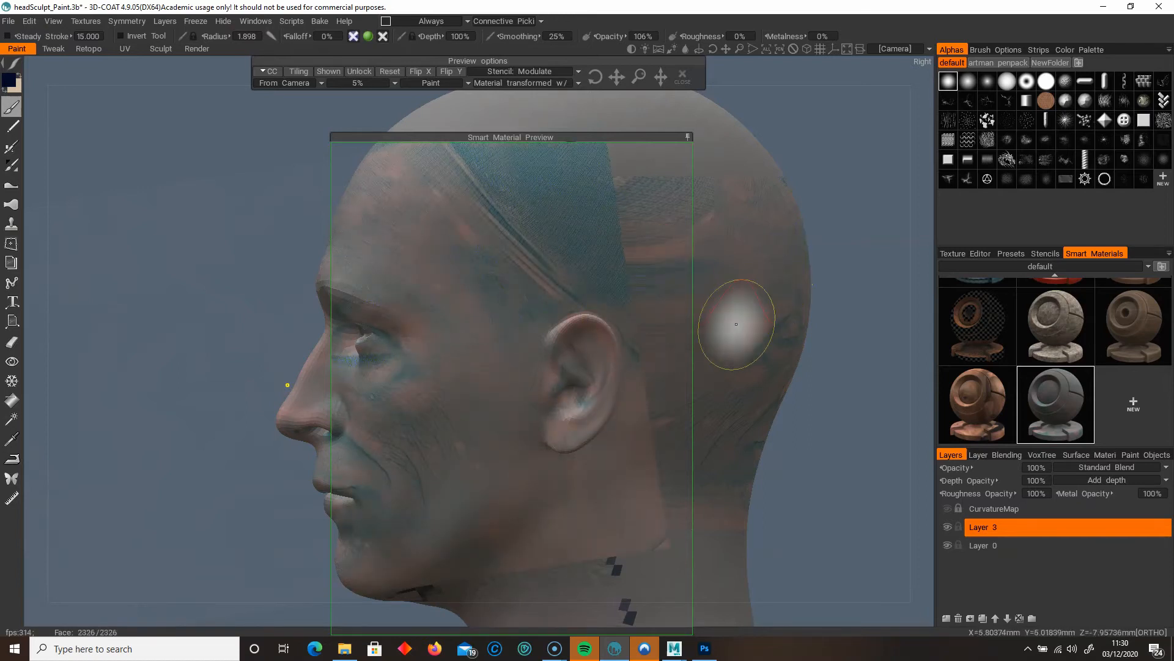
key(ctrl+z)
Enlarge the brush to 3.657 and paint the map's detail over the side cheek, temple and jaw, undoing the unwanted stroke.
key(bracketright)
key(bracketright)
key(bracketright)
key(bracketright)
key(bracketright)
key(bracketright)
key(bracketright)
mouse_move(483, 466)
mouse_down()
mouse_move(458, 439)
mouse_move(501, 549)
mouse_up()
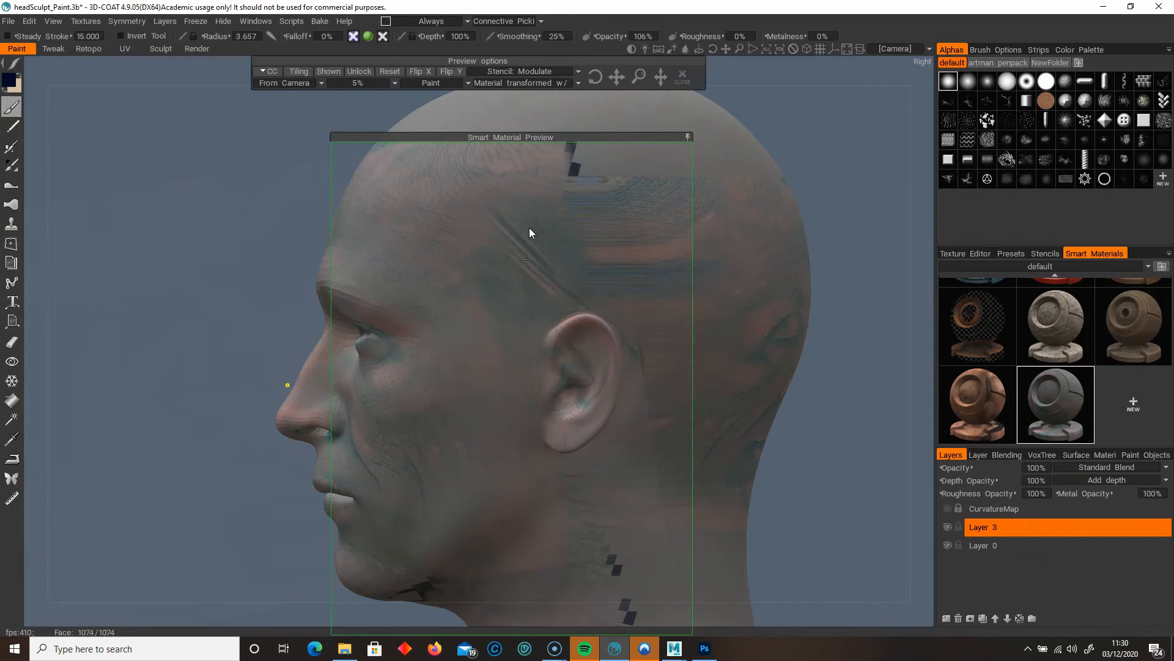
key(ctrl+z)
drag(515, 328, 514, 357)
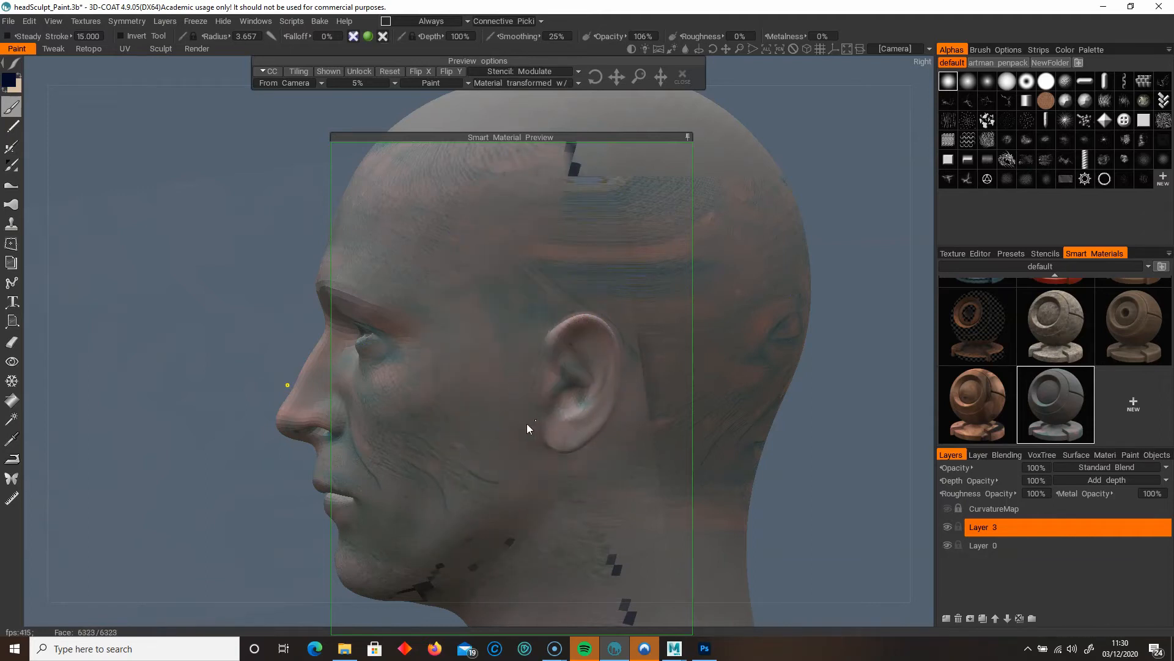
drag(507, 521, 473, 571)
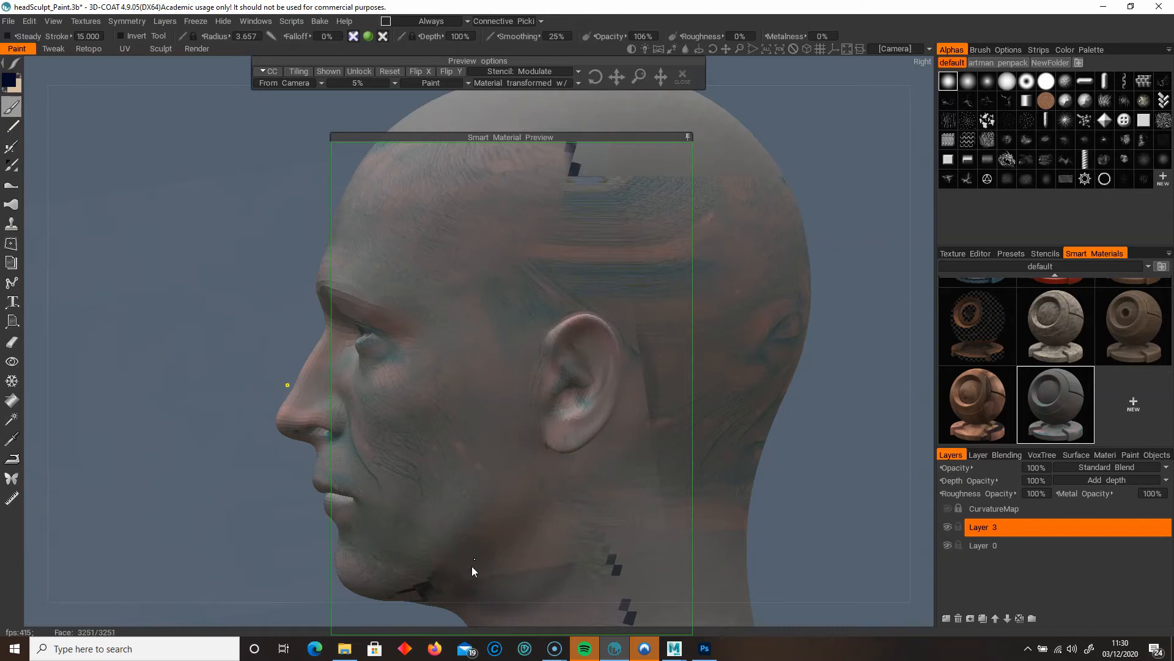
Turn to the opposite side of the head, align the map with the face, and paint its detail around the ear and cheek.
right_drag(524, 425, 670, 383)
right_drag(564, 375, 530, 367)
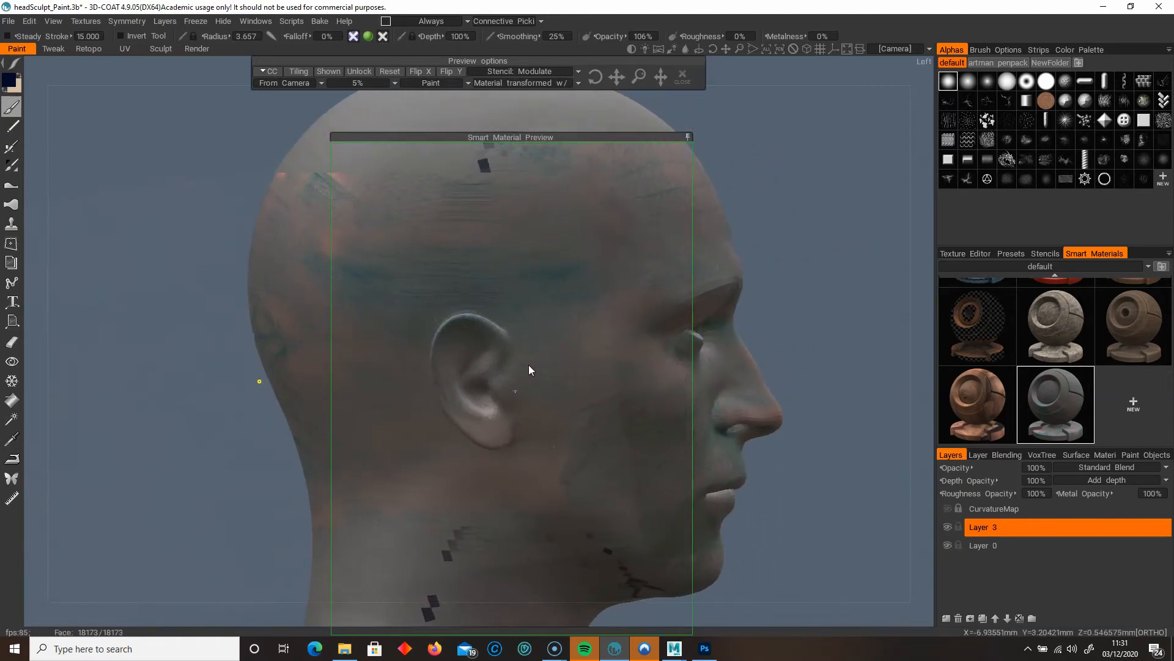
mouse_move(616, 79)
mouse_down()
mouse_move(674, 81)
mouse_move(596, 77)
mouse_move(623, 77)
mouse_up()
drag(484, 375, 463, 387)
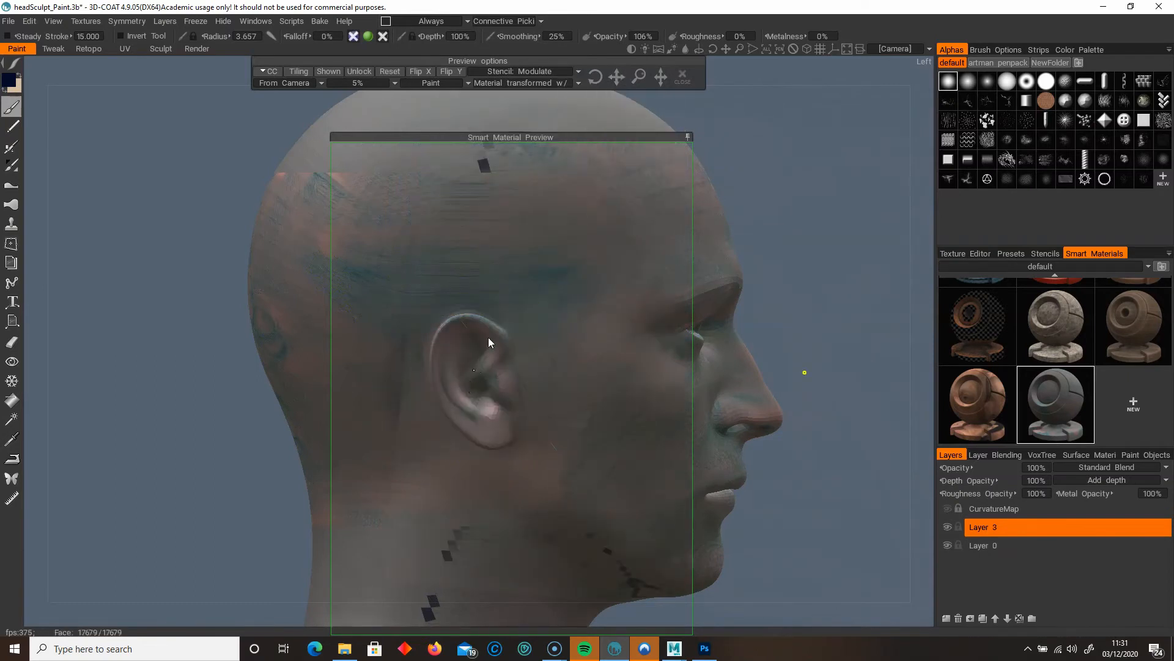
mouse_move(540, 442)
mouse_down()
mouse_move(583, 442)
mouse_move(588, 425)
mouse_up()
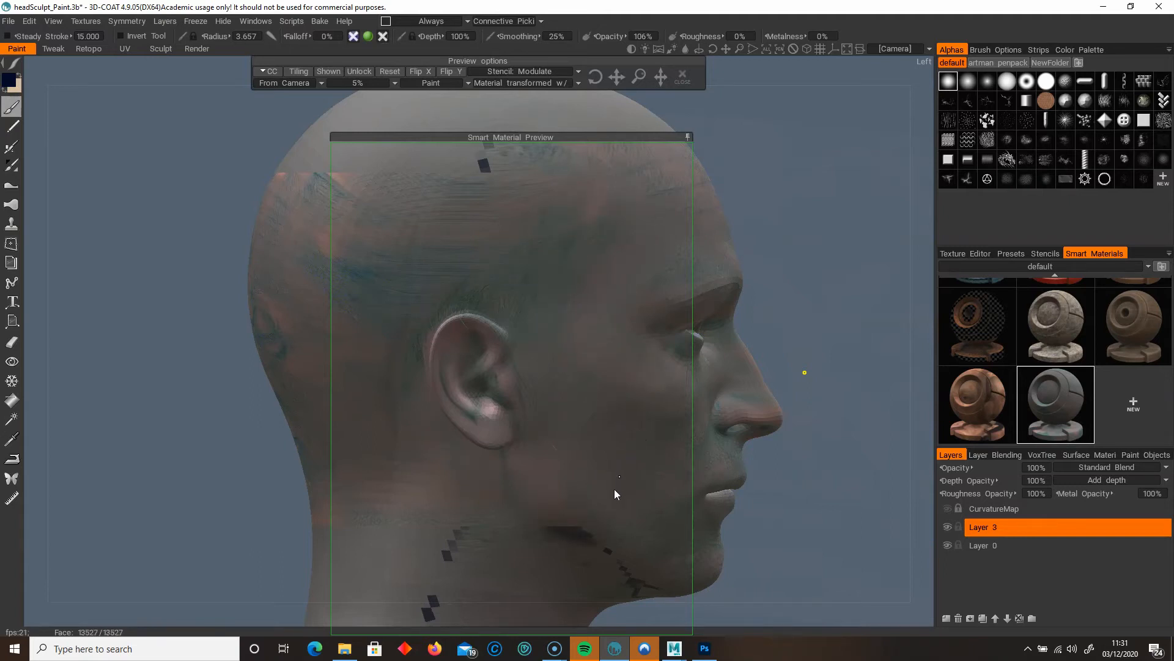
View the head from below, reposition the map, and paint its detail under the chin with a 1.572 radius brush.
mouse_move(613, 590)
mouse_down()
mouse_move(451, 564)
mouse_move(460, 551)
mouse_move(438, 581)
mouse_up()
mouse_move(749, 347)
mouse_down()
mouse_move(702, 303)
mouse_move(585, 264)
mouse_move(552, 280)
mouse_move(556, 326)
mouse_up()
drag(744, 267, 741, 214)
mouse_move(618, 75)
mouse_down()
mouse_move(569, 66)
mouse_move(619, 74)
mouse_up()
mouse_move(511, 410)
mouse_down()
mouse_move(478, 414)
mouse_move(527, 425)
mouse_move(531, 390)
mouse_up()
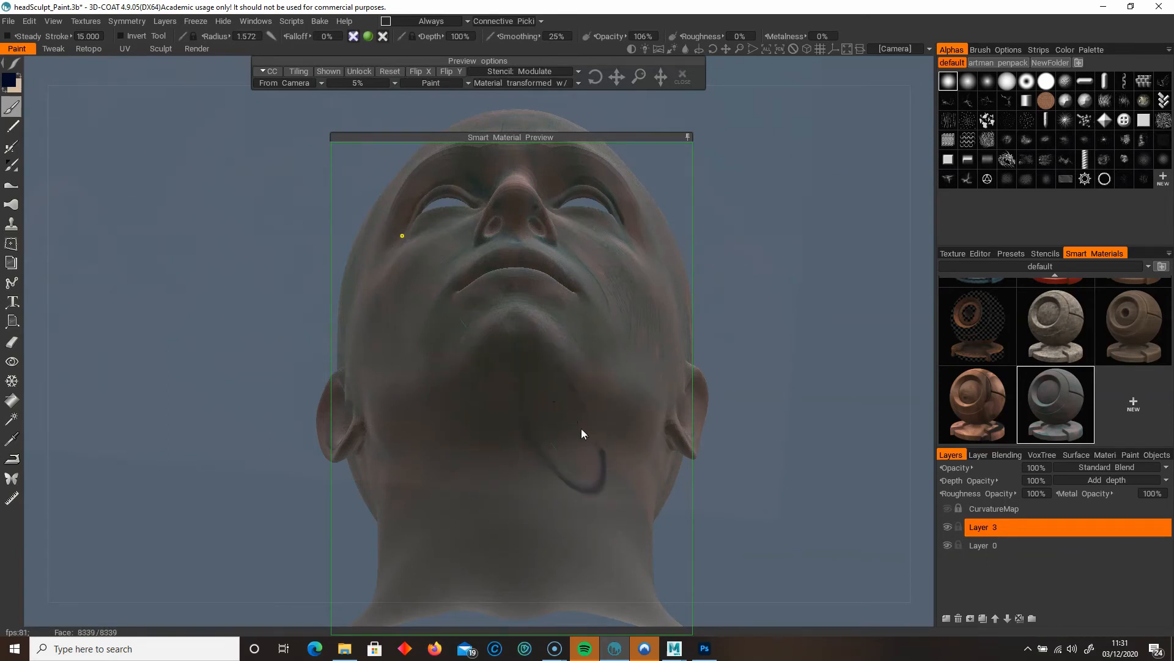
mouse_move(622, 468)
mouse_down()
mouse_move(507, 430)
mouse_move(534, 468)
mouse_move(490, 479)
mouse_up()
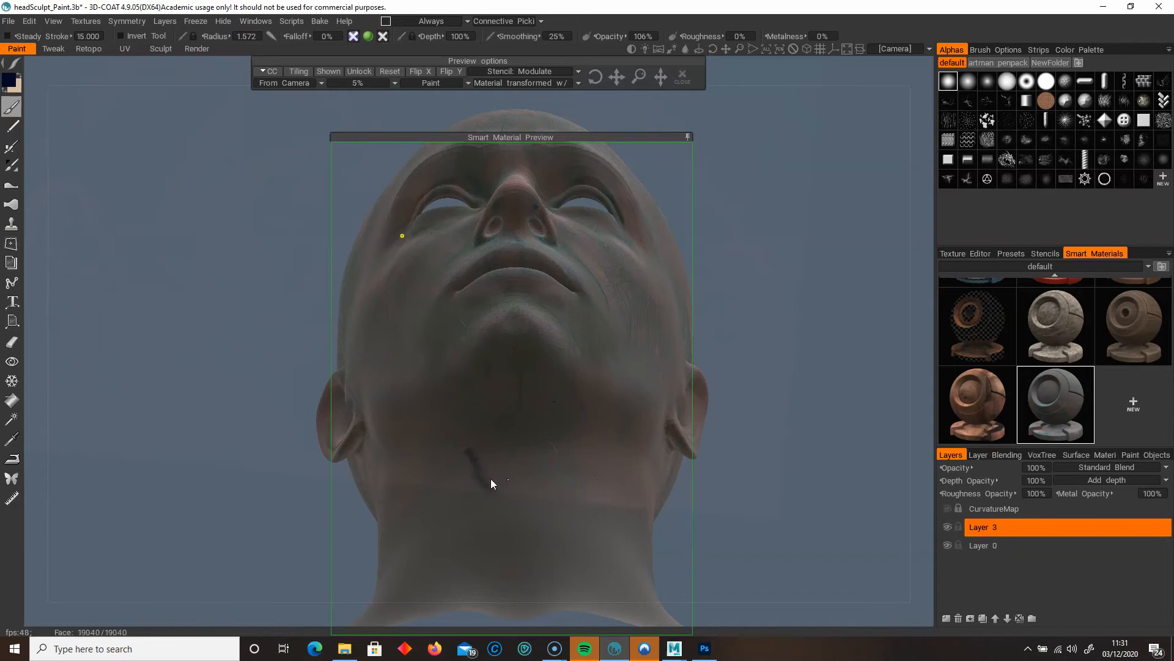
Turn to the top of the head, move the map's forehead area over the scalp, and paint past the hairline seam.
alt+drag(681, 410, 662, 482)
alt+right_drag(666, 412, 440, 391)
alt+middle_drag(677, 344, 681, 373)
alt+drag(742, 292, 747, 388)
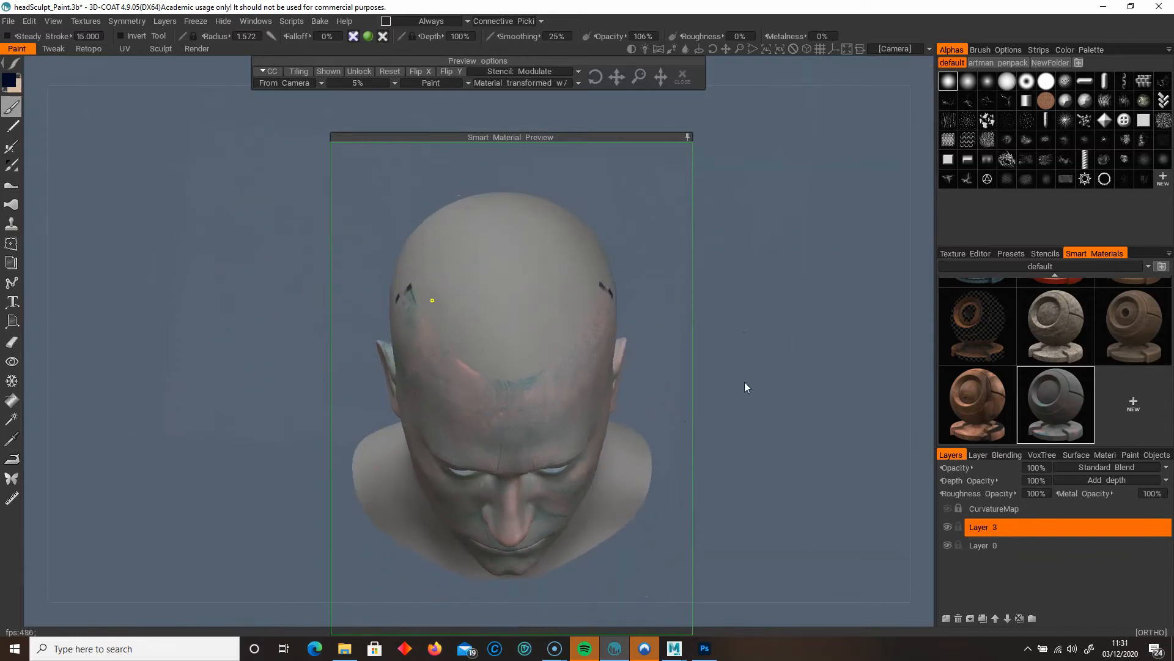
alt+right_drag(706, 356, 764, 370)
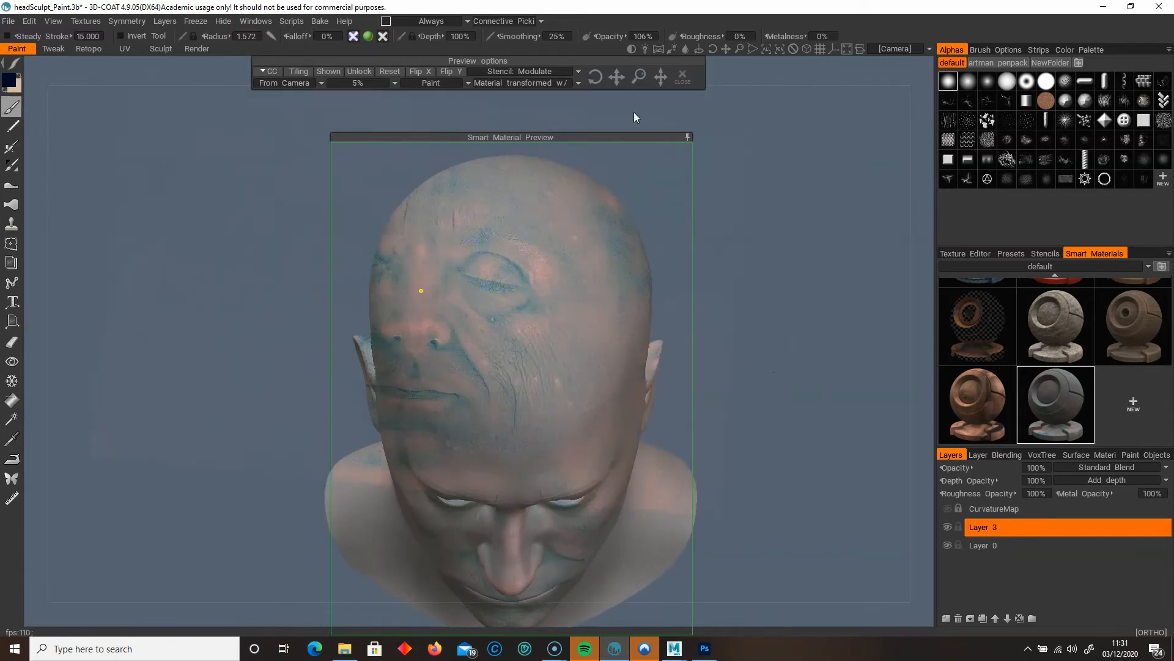
mouse_move(615, 75)
mouse_down()
mouse_move(643, 71)
mouse_move(605, 81)
mouse_move(634, 104)
mouse_move(619, 83)
mouse_up()
drag(550, 361, 478, 368)
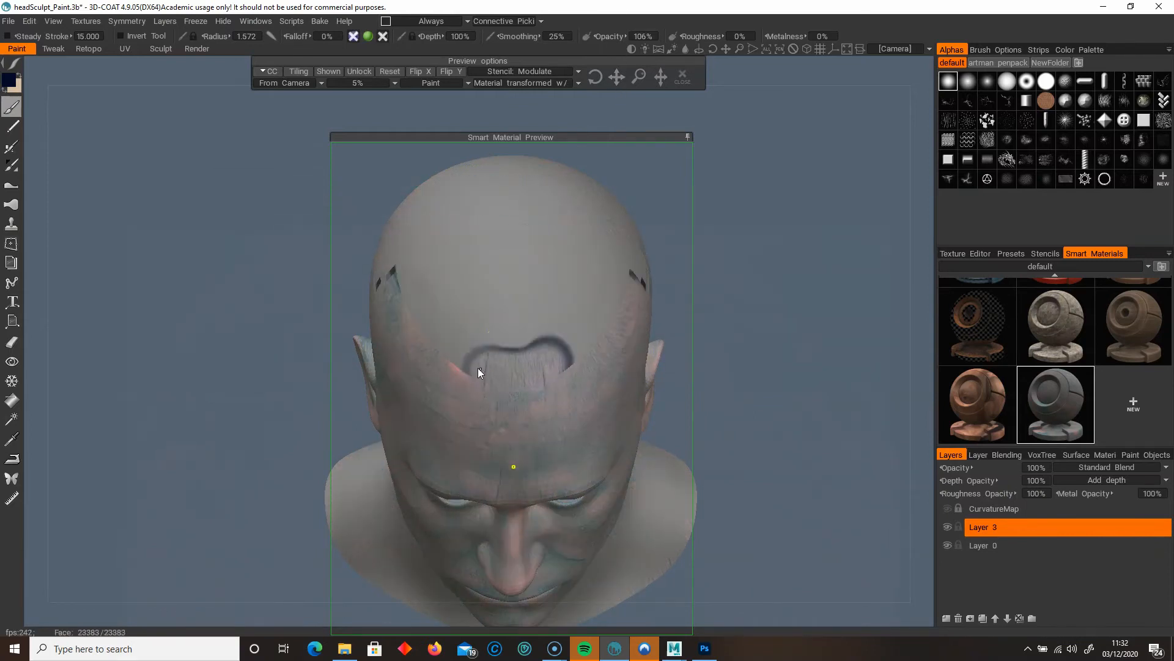
Enlarge the brush to 2.437 and extend the painted skin detail across the scalp towards the crown.
mouse_move(436, 332)
right_down()
mouse_move(465, 339)
mouse_move(457, 322)
right_up()
mouse_move(458, 321)
mouse_down()
mouse_move(422, 285)
mouse_move(523, 343)
mouse_move(486, 271)
mouse_move(560, 340)
mouse_up()
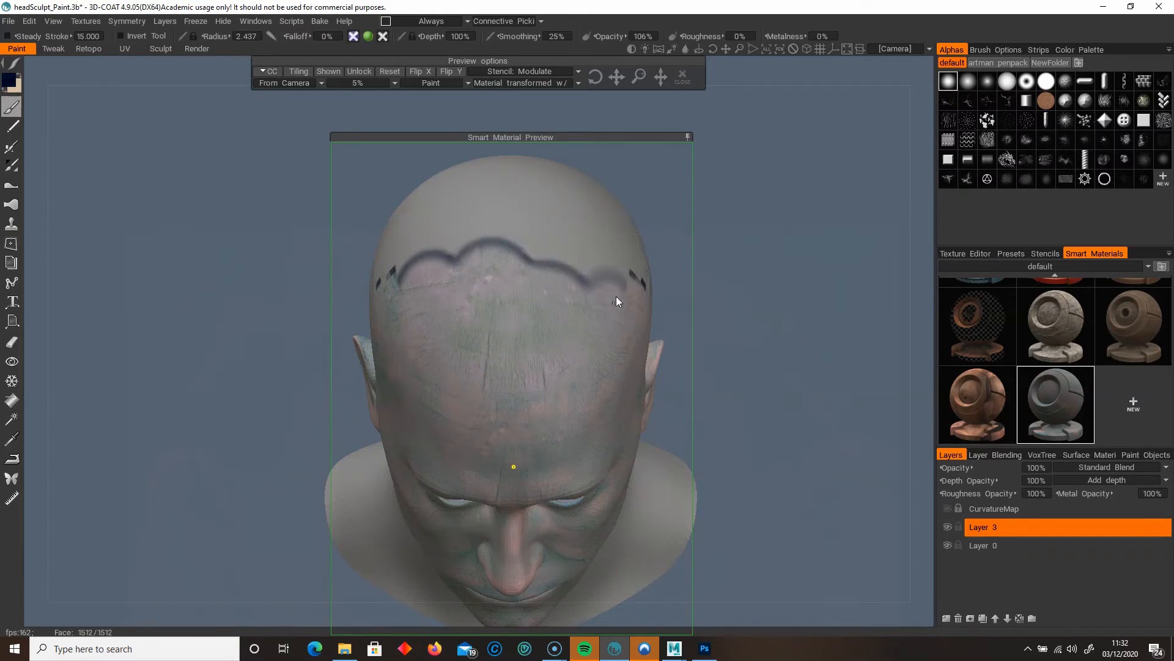
drag(615, 301, 503, 280)
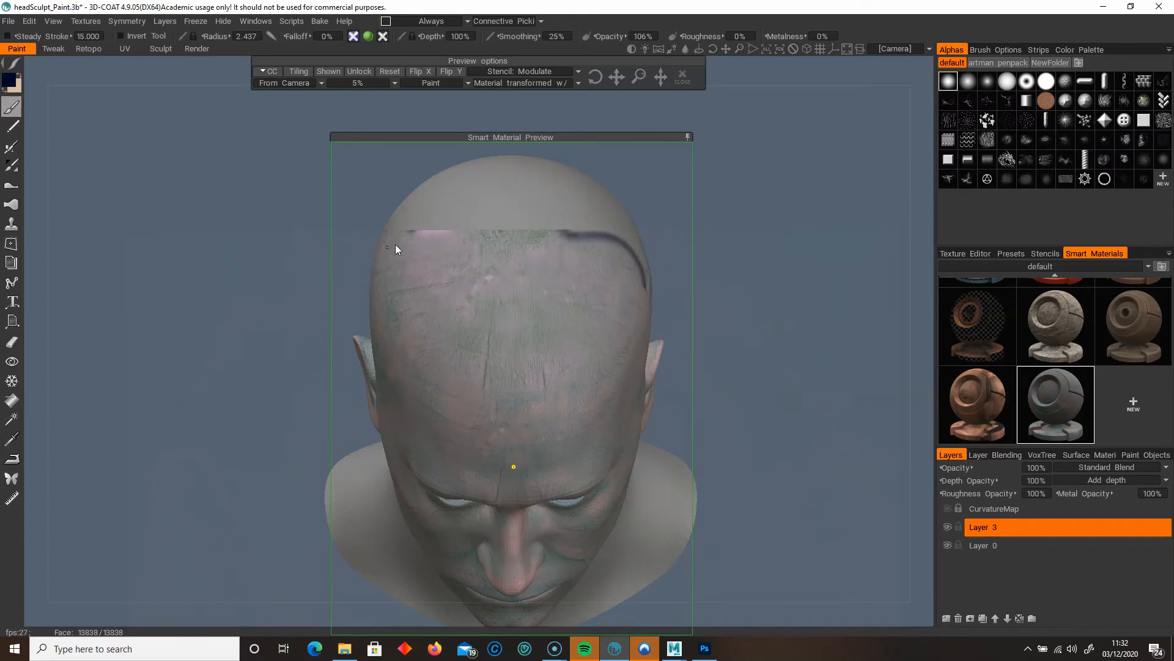
In side view, reposition the map and paint the rear scalp and side of the neck, enlarging the brush to 3.783.
middle_drag(464, 237, 564, 197)
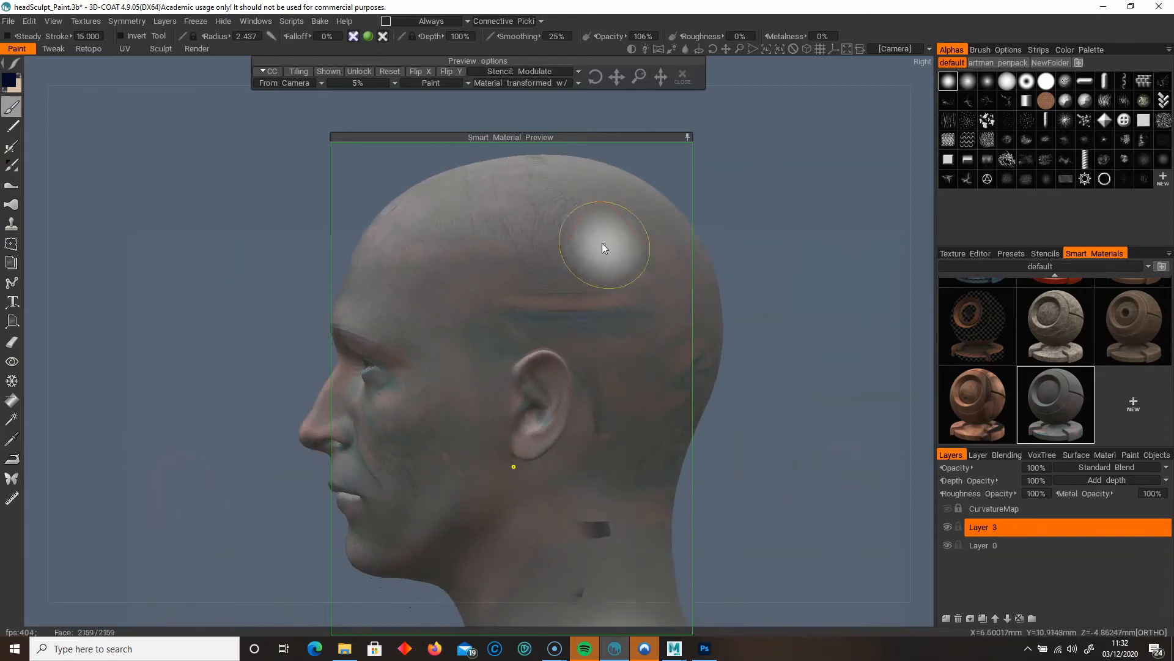
mouse_move(618, 75)
mouse_down()
mouse_move(616, 101)
mouse_move(617, 76)
mouse_up()
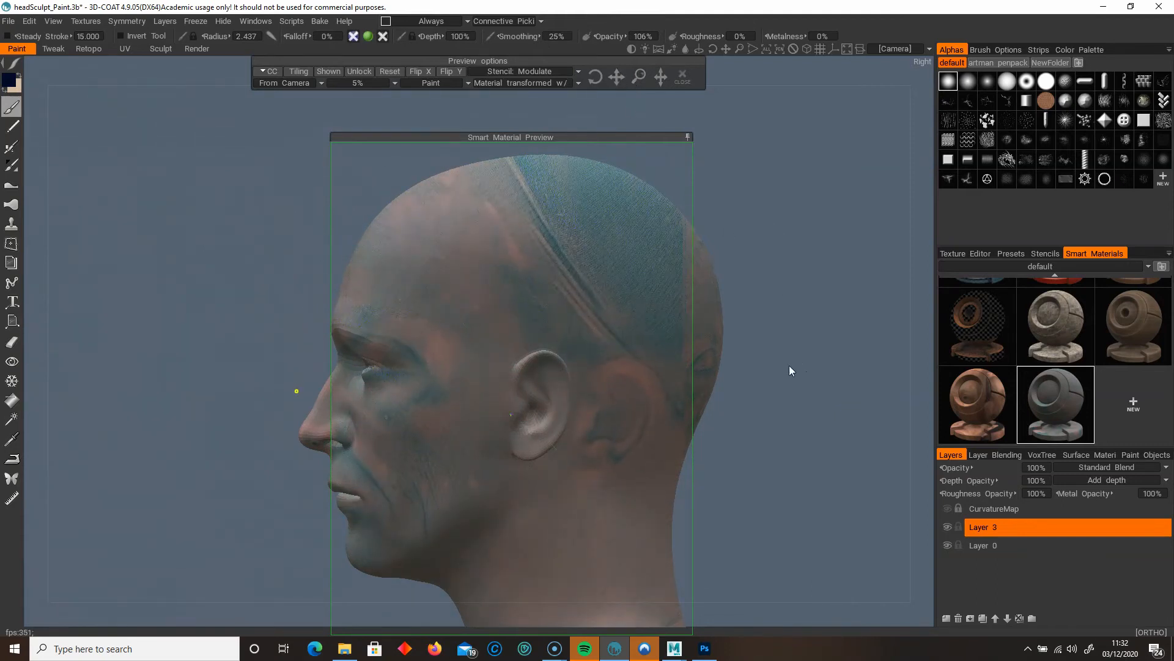
drag(790, 367, 737, 366)
middle_drag(728, 257, 725, 180)
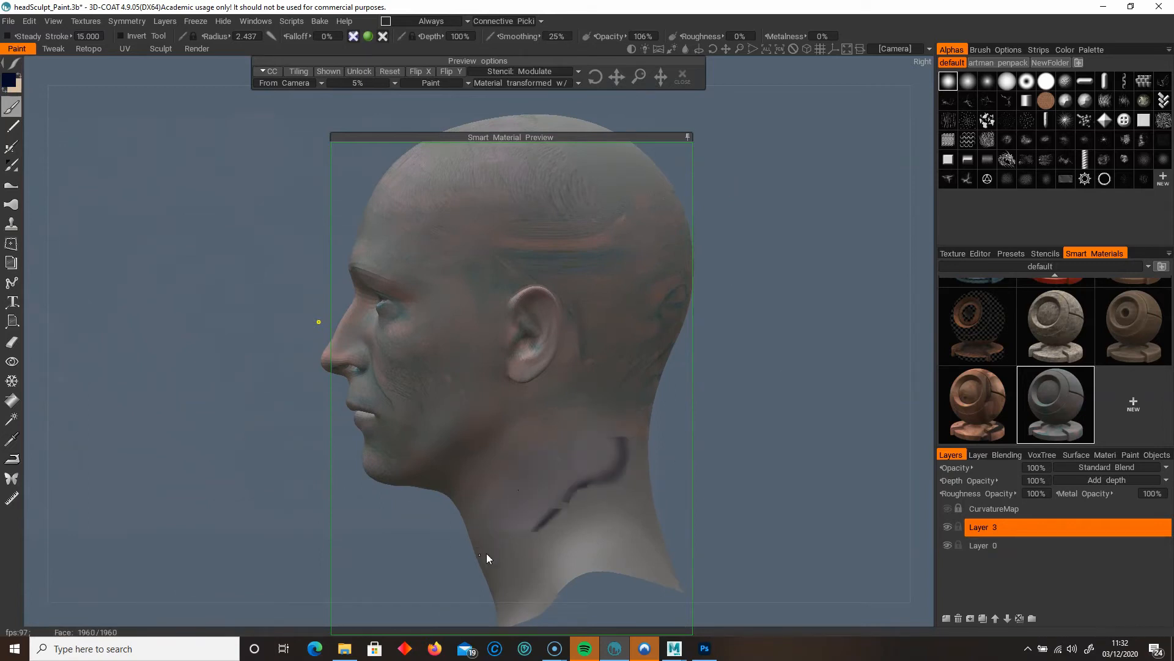
right_drag(644, 464, 643, 438)
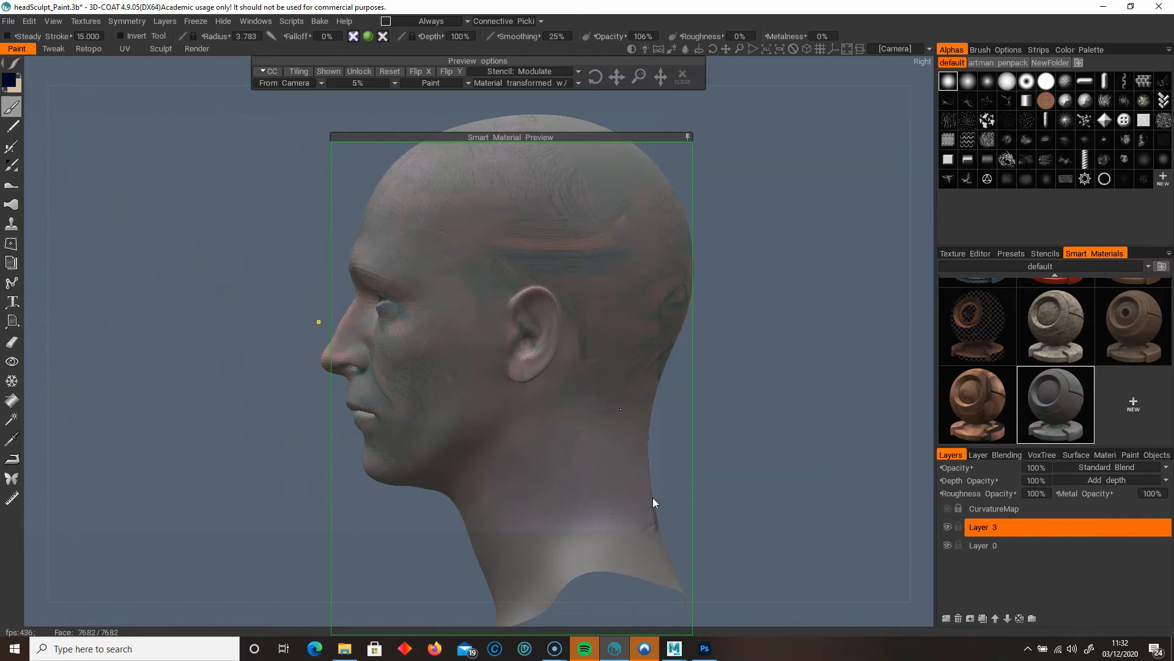
Turn to the back of the head, reposition the map, and paint its detail over the back of the skull.
drag(796, 416, 621, 415)
mouse_move(618, 78)
mouse_down()
mouse_move(629, 100)
mouse_move(618, 70)
mouse_up()
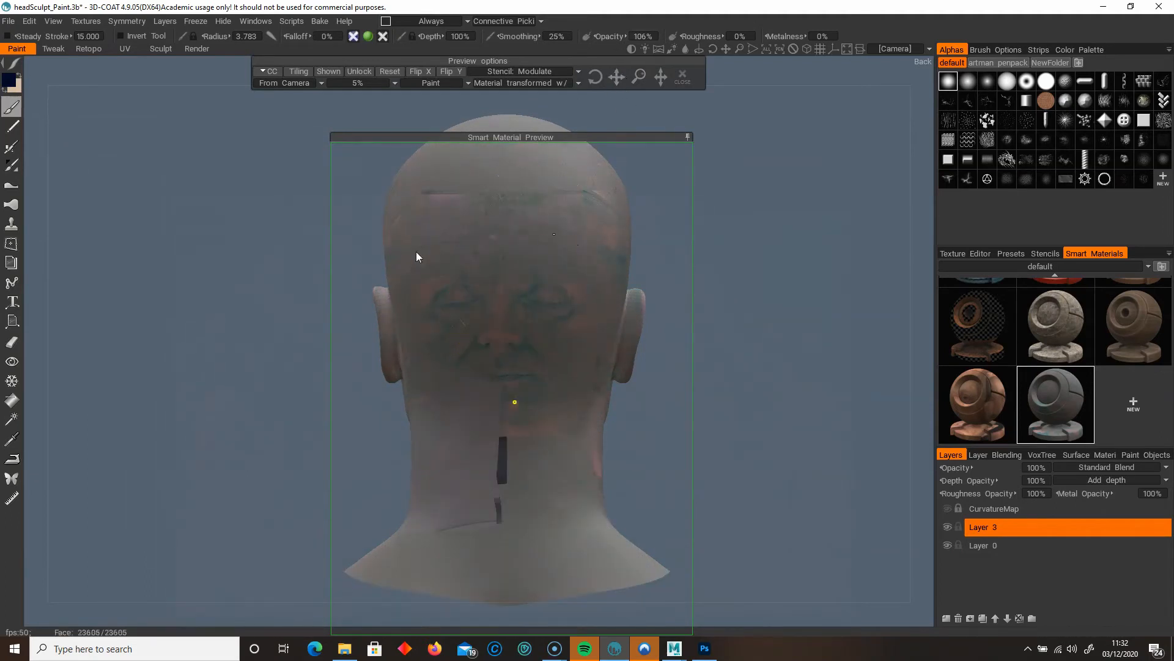
mouse_move(643, 179)
mouse_down()
mouse_move(767, 274)
mouse_move(765, 288)
mouse_up()
drag(619, 77, 617, 64)
mouse_move(548, 299)
mouse_down()
mouse_move(506, 320)
mouse_move(425, 304)
mouse_move(450, 234)
mouse_up()
drag(554, 243, 568, 250)
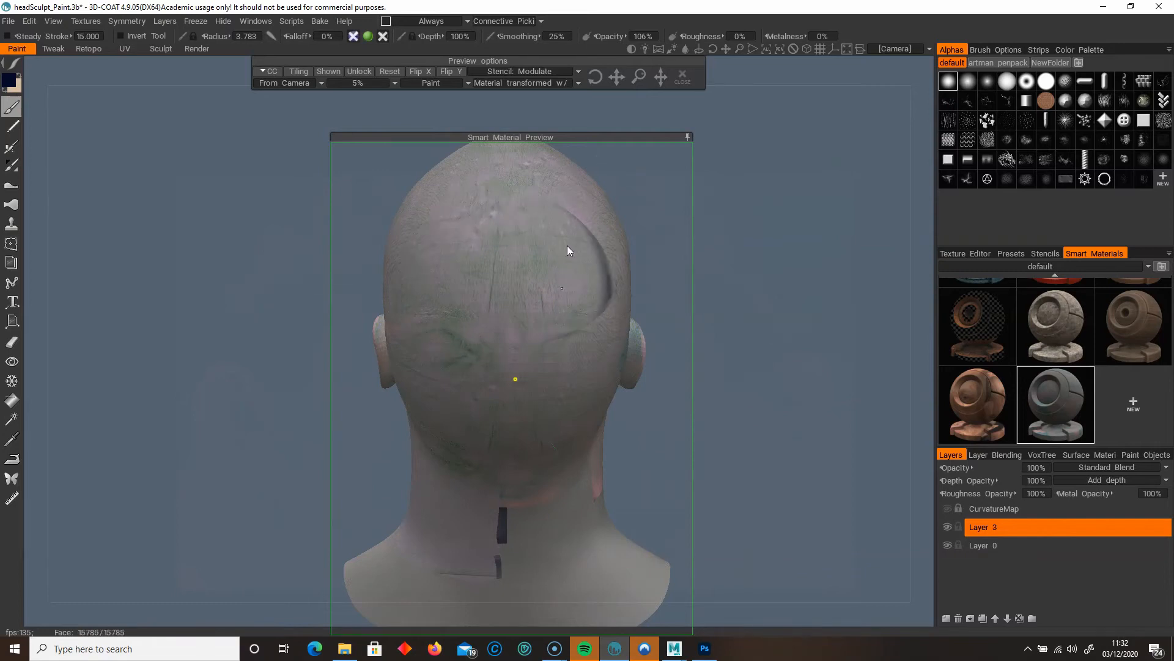
Move the map lower on the back of the head and paint its detail down to the nape.
drag(616, 77, 616, 134)
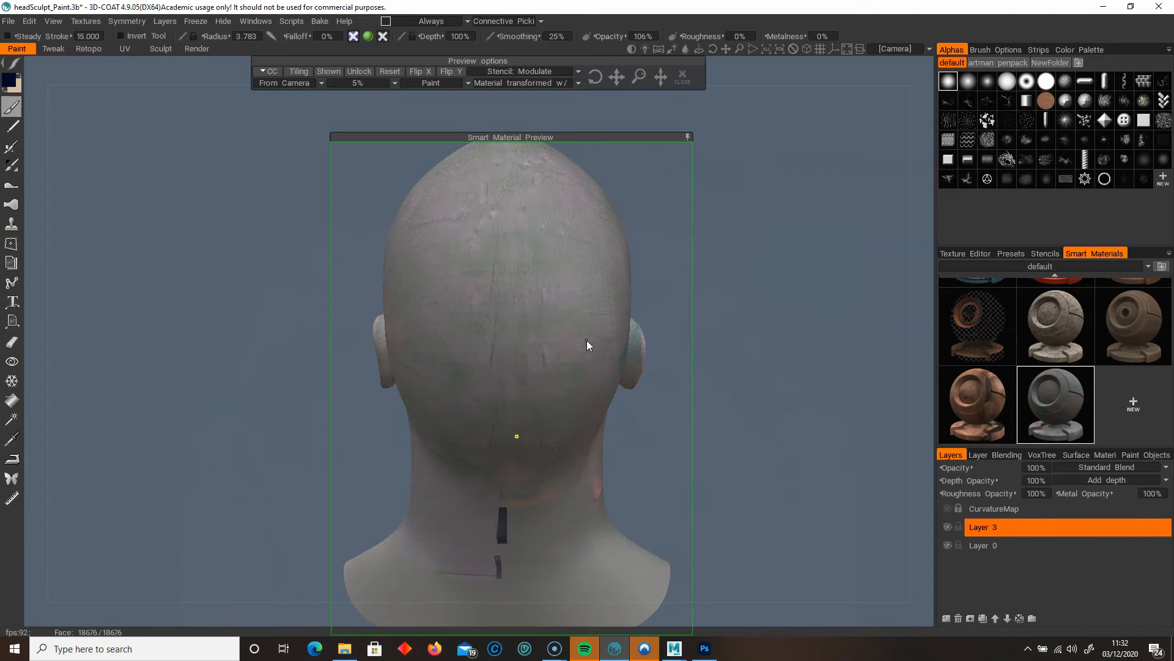
drag(652, 340, 705, 229)
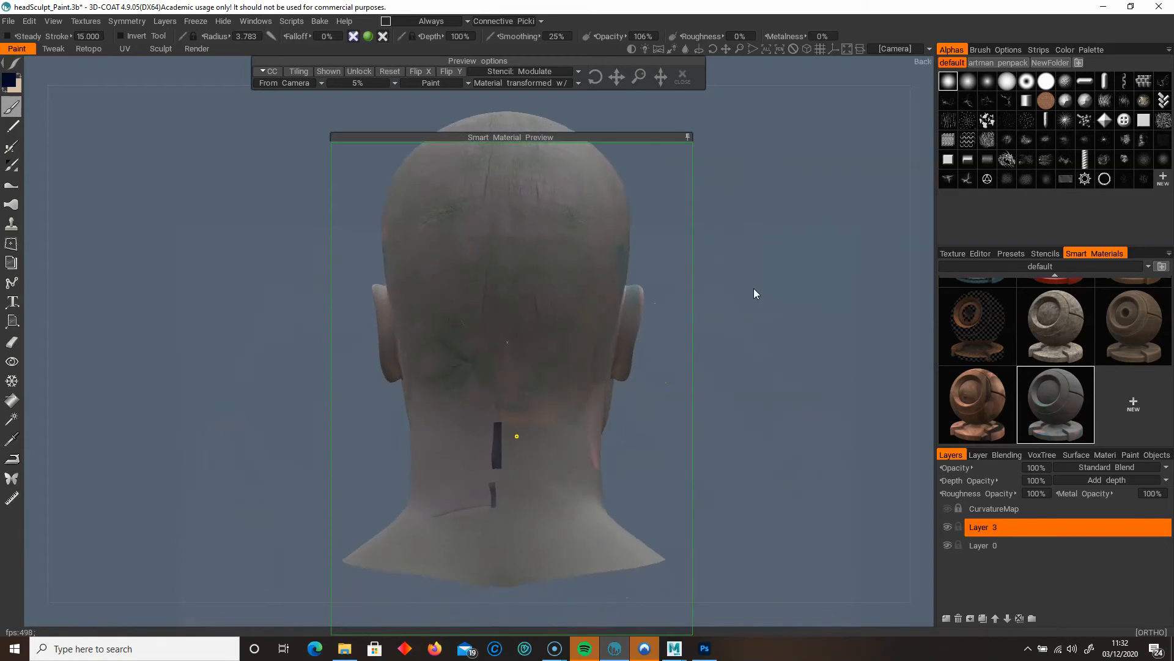
middle_drag(754, 288, 766, 264)
drag(613, 78, 616, 164)
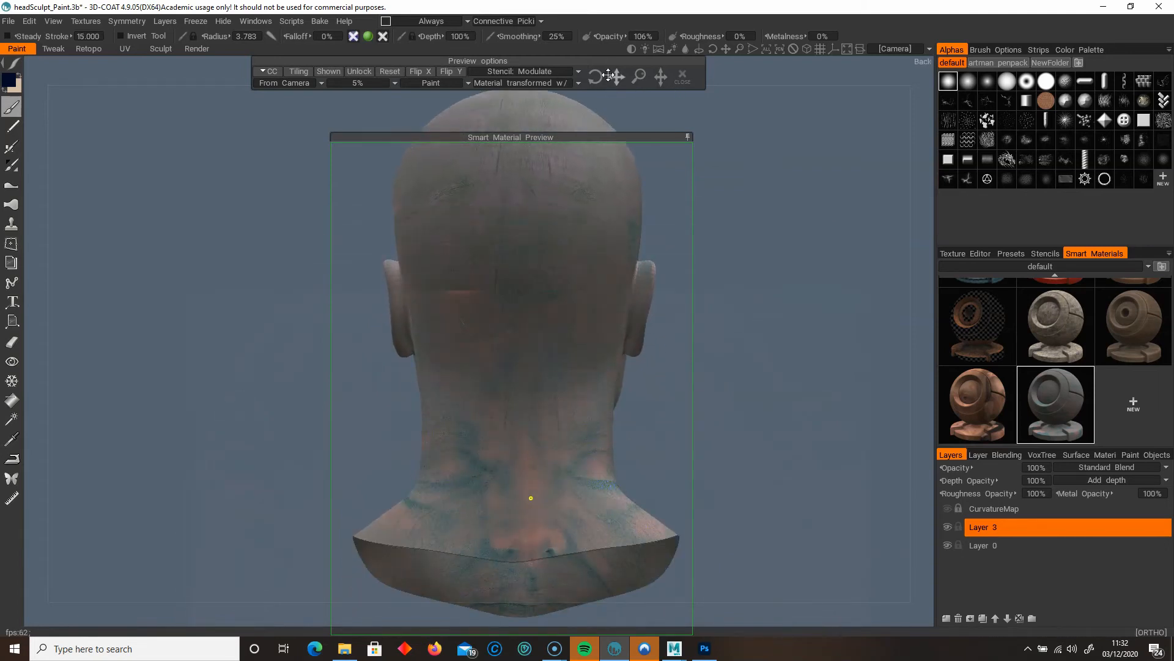
drag(534, 311, 541, 325)
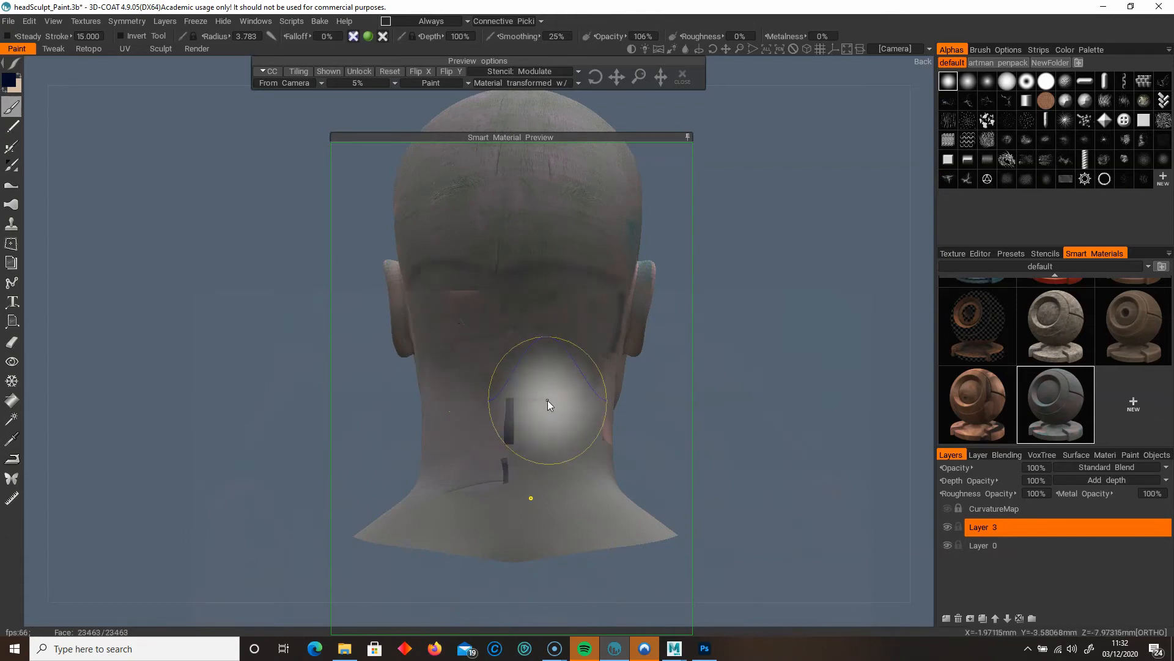
drag(532, 387, 470, 370)
mouse_move(571, 422)
mouse_down()
mouse_move(538, 458)
mouse_move(526, 502)
mouse_up()
Shift the map over the back of the neck and repaint its detail there, undoing the unwanted strokes.
mouse_move(616, 79)
mouse_down()
mouse_move(616, 131)
mouse_move(685, 76)
mouse_move(529, 86)
mouse_move(616, 81)
mouse_up()
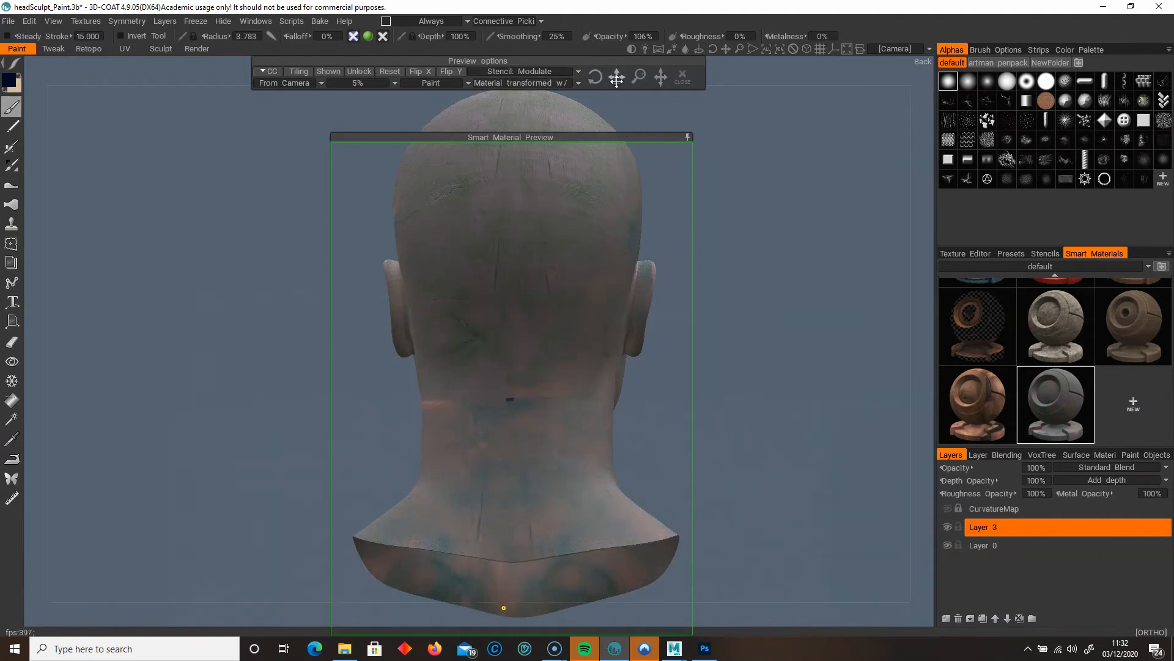
key(ctrl+z)
mouse_move(511, 479)
mouse_down()
mouse_move(595, 534)
mouse_move(385, 531)
mouse_up()
drag(673, 528, 380, 530)
key(ctrl+z)
key(ctrl+z)
key(ctrl+z)
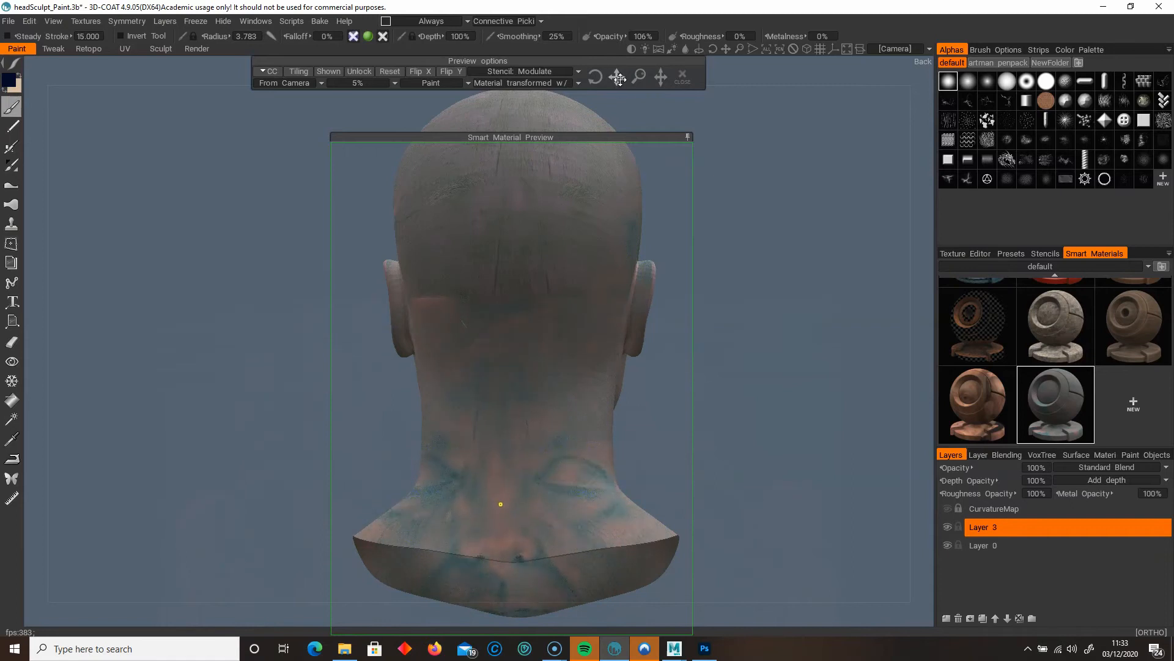
mouse_move(559, 340)
mouse_down()
mouse_move(568, 427)
mouse_move(504, 365)
mouse_move(453, 366)
mouse_up()
Return to the front view, reposition the map, and paint its detail over the lower neck and shoulders.
drag(727, 423, 783, 433)
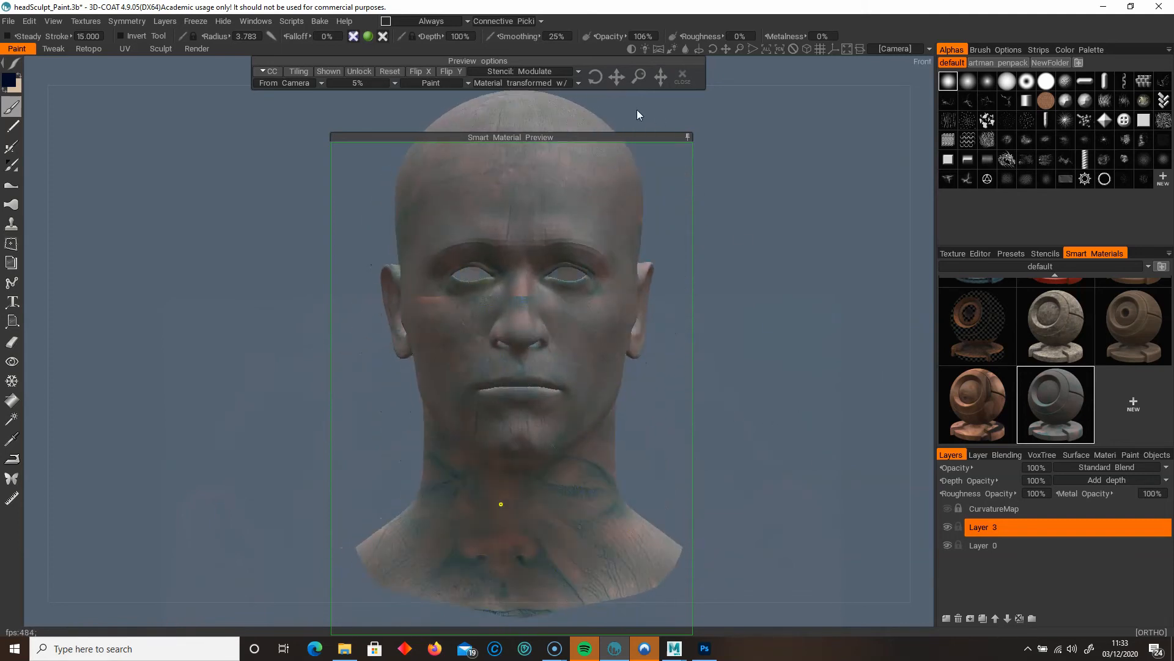
drag(552, 65, 500, 61)
drag(616, 77, 701, 26)
drag(616, 78, 429, 589)
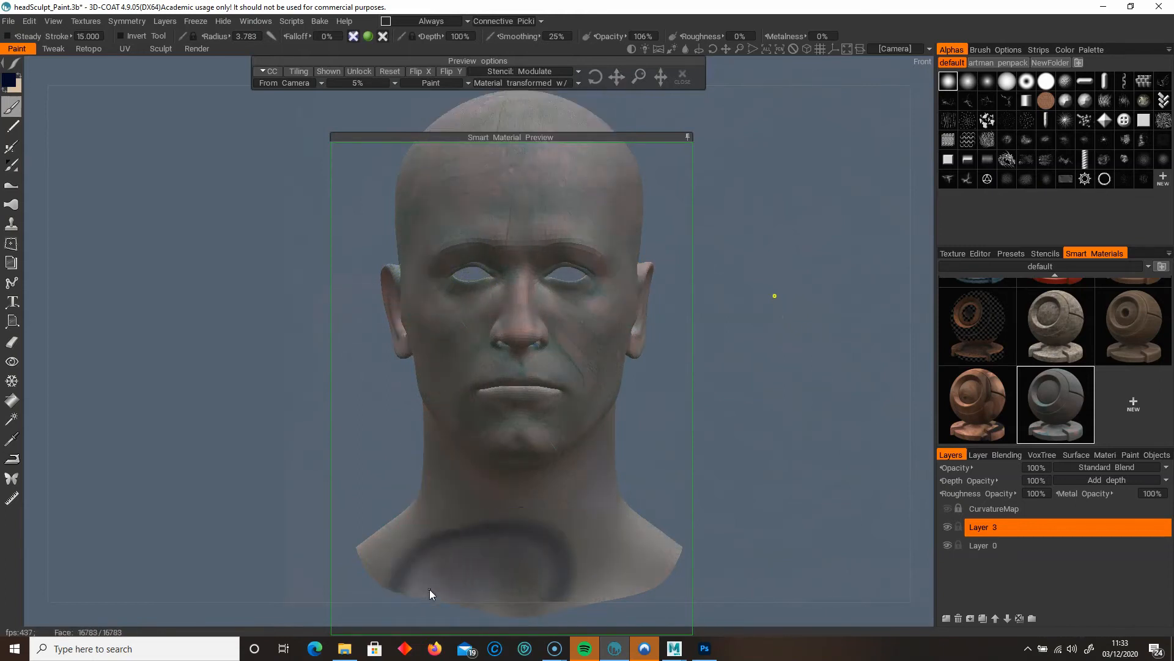
mouse_move(527, 519)
mouse_down()
mouse_move(602, 520)
mouse_move(671, 540)
mouse_move(538, 599)
mouse_move(429, 546)
mouse_up()
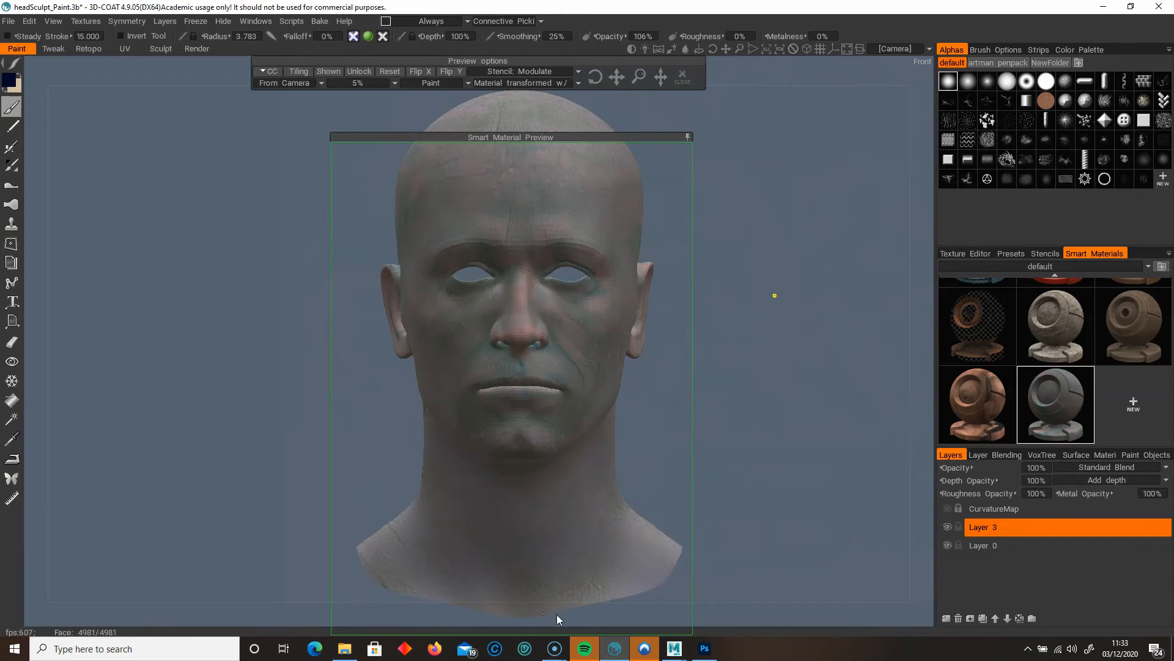
Paint over the remaining seams and gaps on the side of the neck and behind the ear.
alt+drag(391, 523, 580, 525)
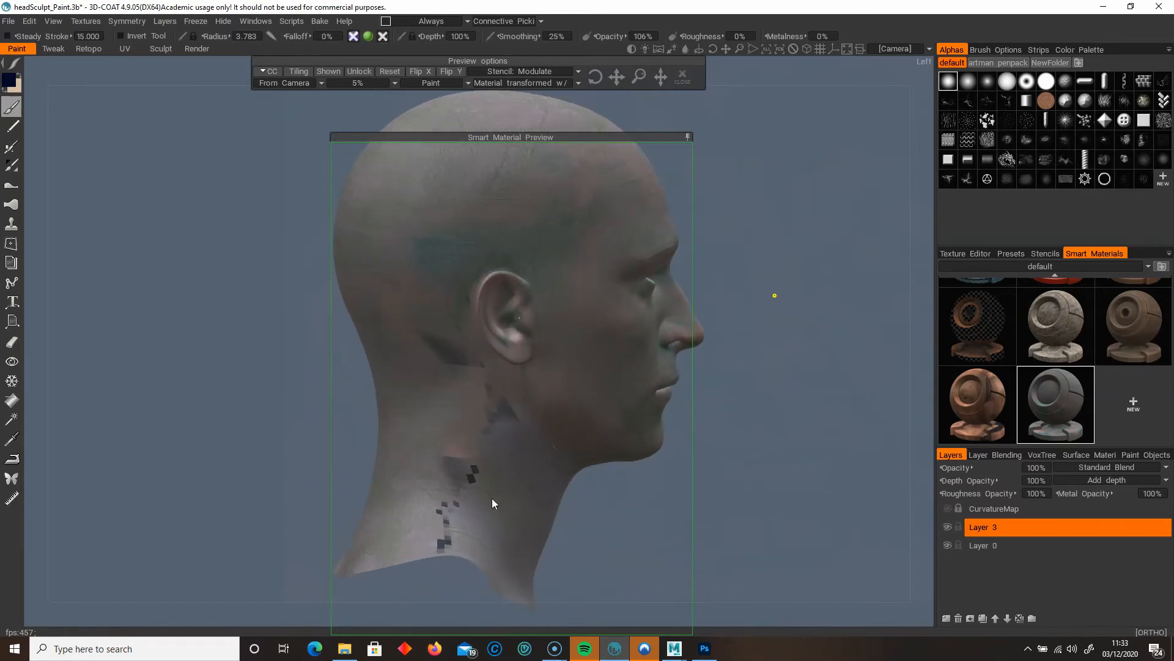
alt+drag(450, 477, 453, 476)
mouse_move(454, 476)
mouse_down()
mouse_move(451, 454)
mouse_move(428, 449)
mouse_up()
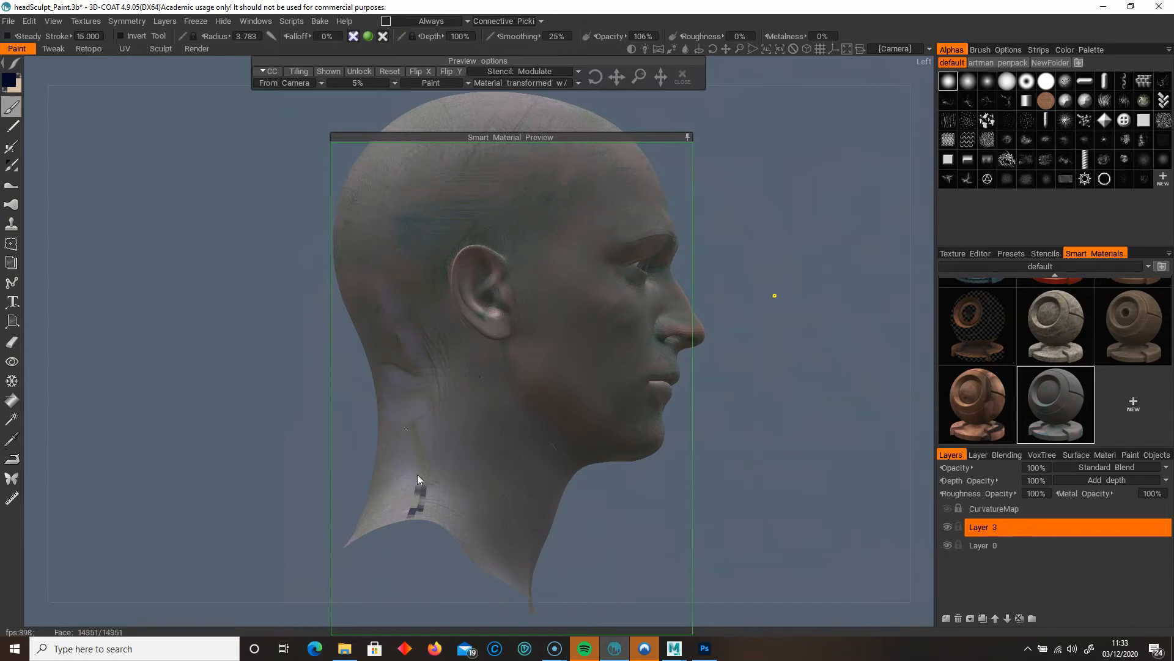
alt+drag(480, 439, 588, 465)
mouse_move(488, 383)
alt+mouse_down()
mouse_move(494, 375)
mouse_move(548, 429)
alt+mouse_up()
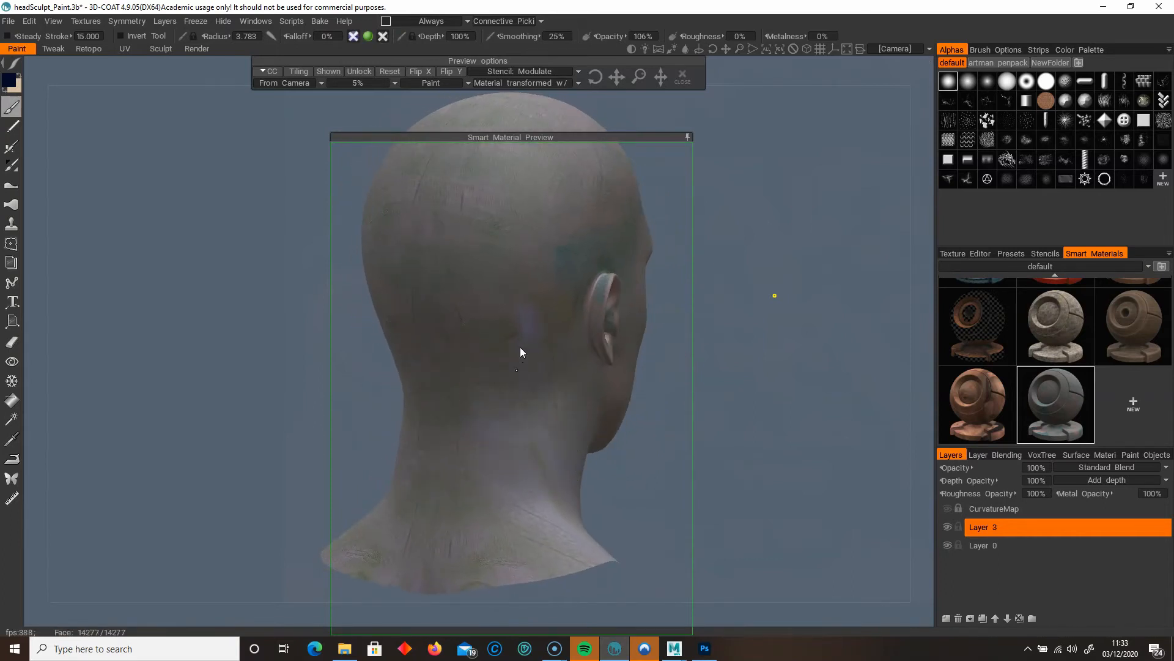
Collapse the smart material preview, check the painted face from the front, and close the preview options.
alt+drag(597, 539, 299, 538)
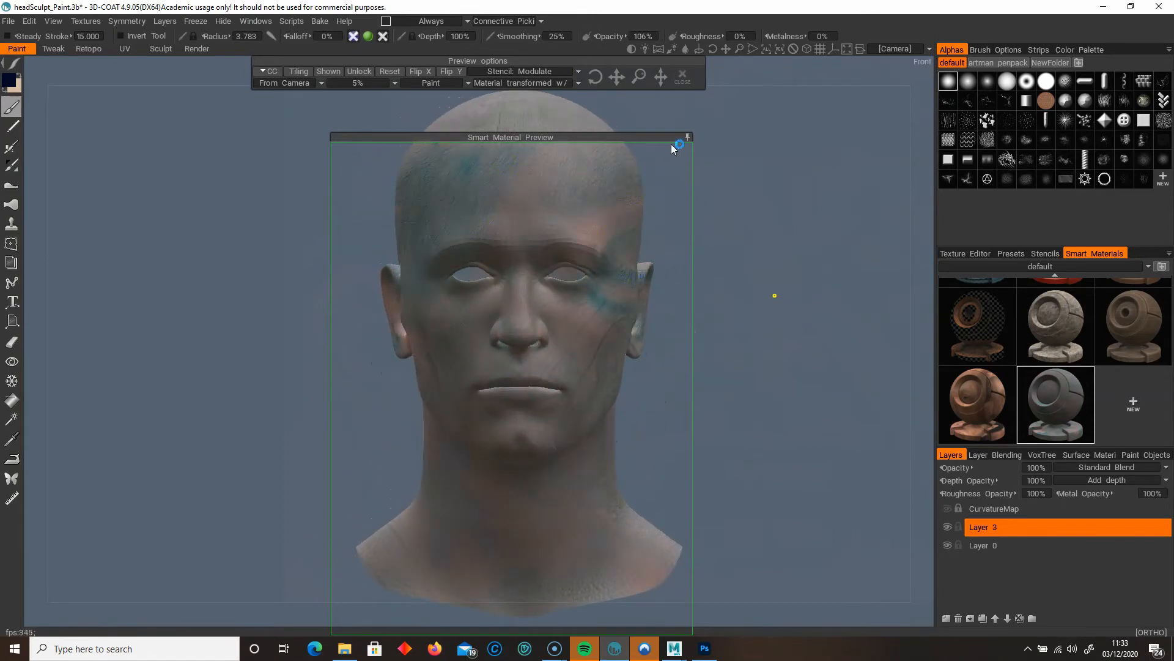
click(689, 139)
alt+right_drag(719, 344, 811, 377)
alt+middle_drag(789, 369, 757, 472)
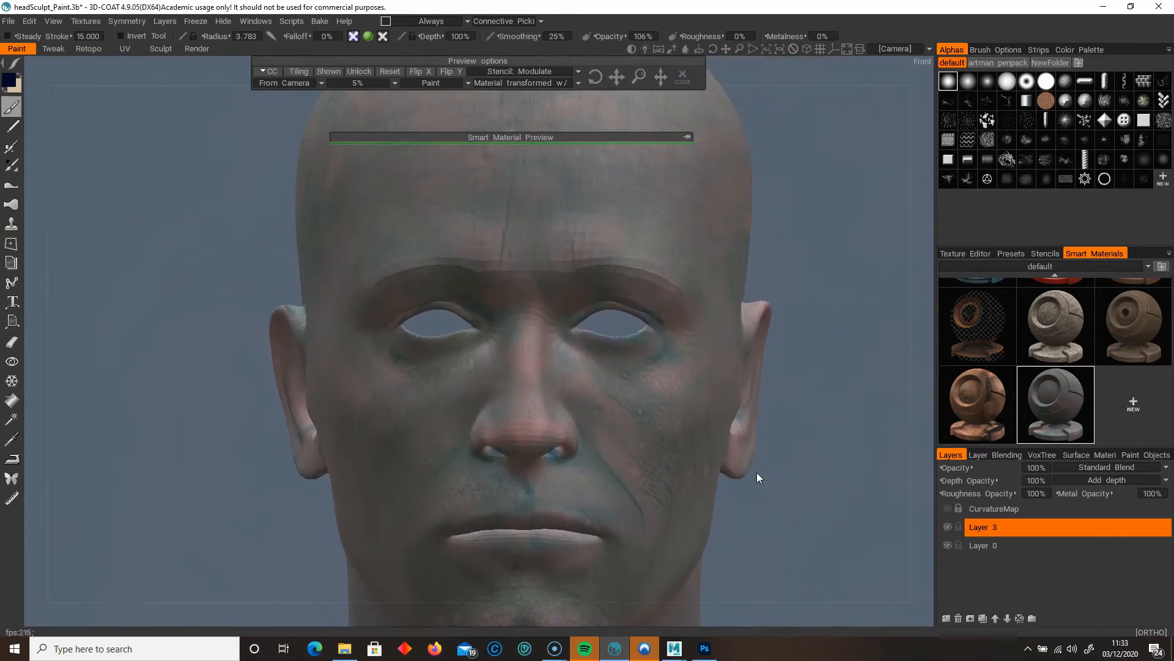
right_click(757, 518)
alt+drag(726, 379, 753, 396)
alt+right_drag(753, 396, 606, 401)
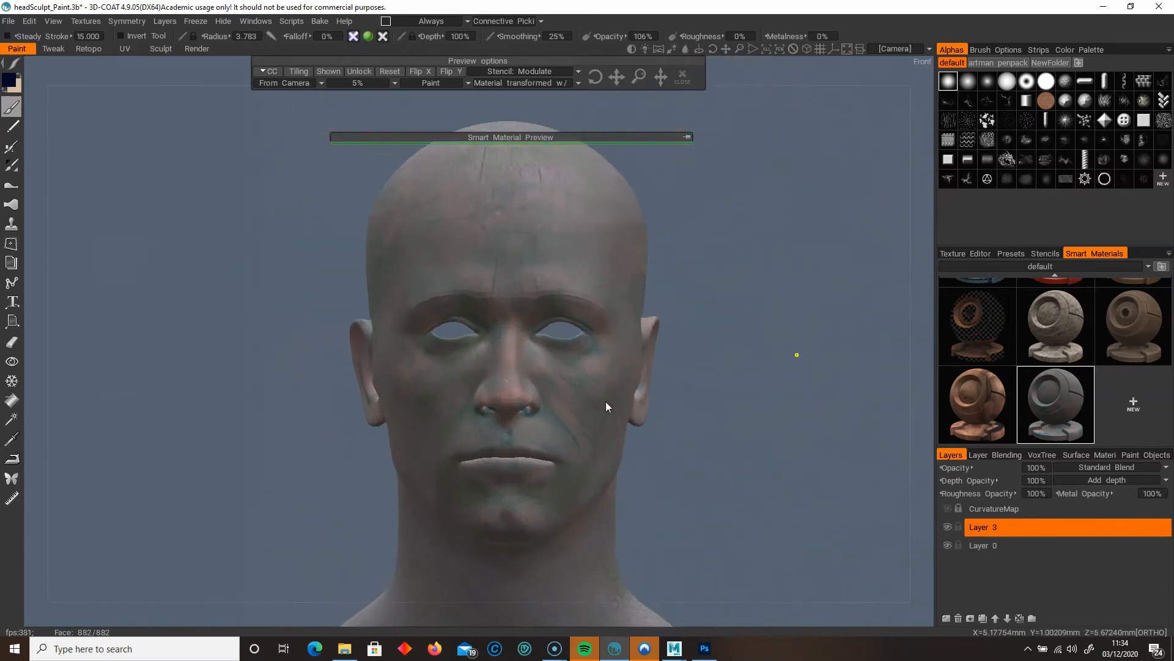
click(683, 74)
scroll(762, 361, up, 3)
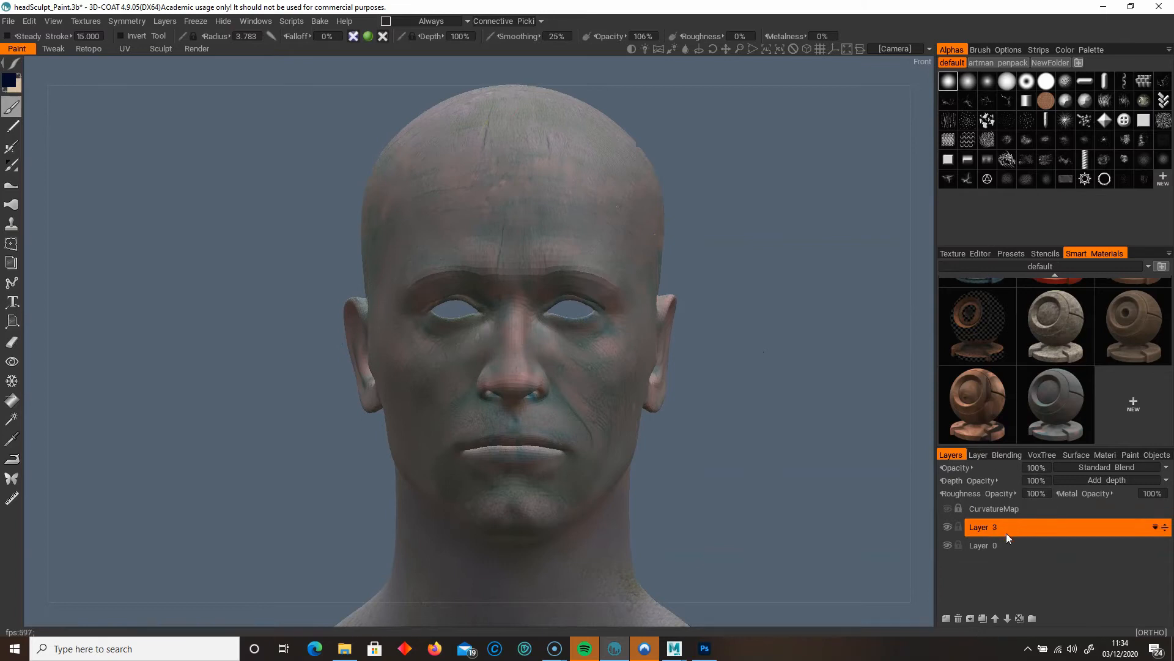
Export the color/albedo map as Head_Sculpt_Dis.tga into the Textures folder of Headsculpt01.
click(83, 21)
mouse_move(119, 68)
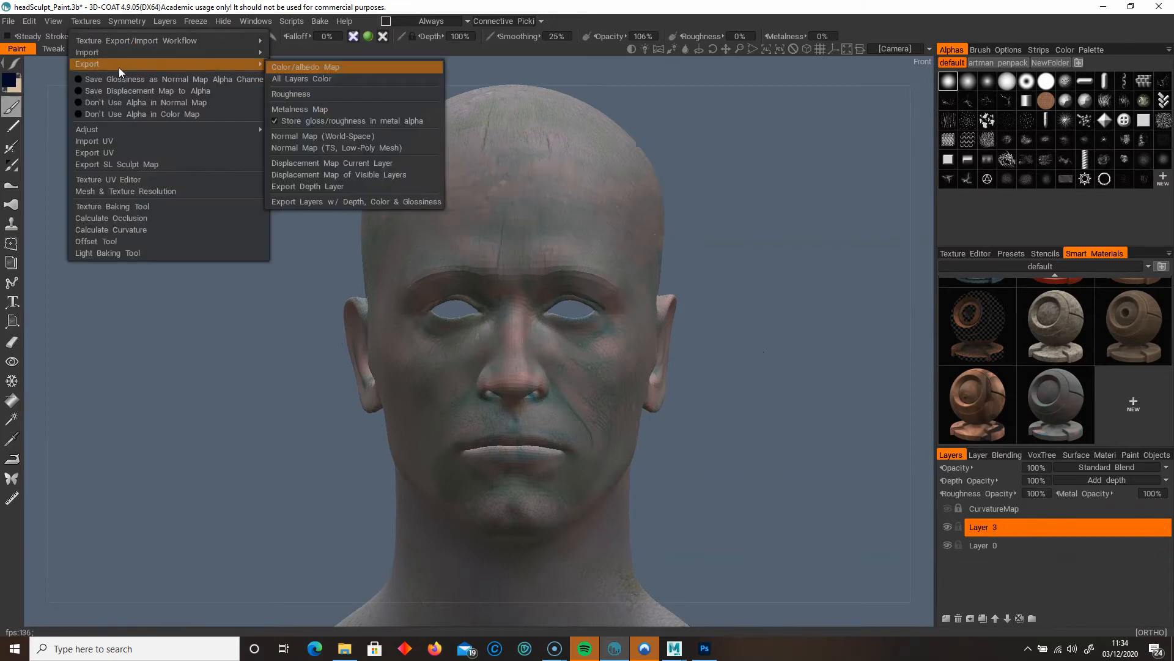
click(300, 69)
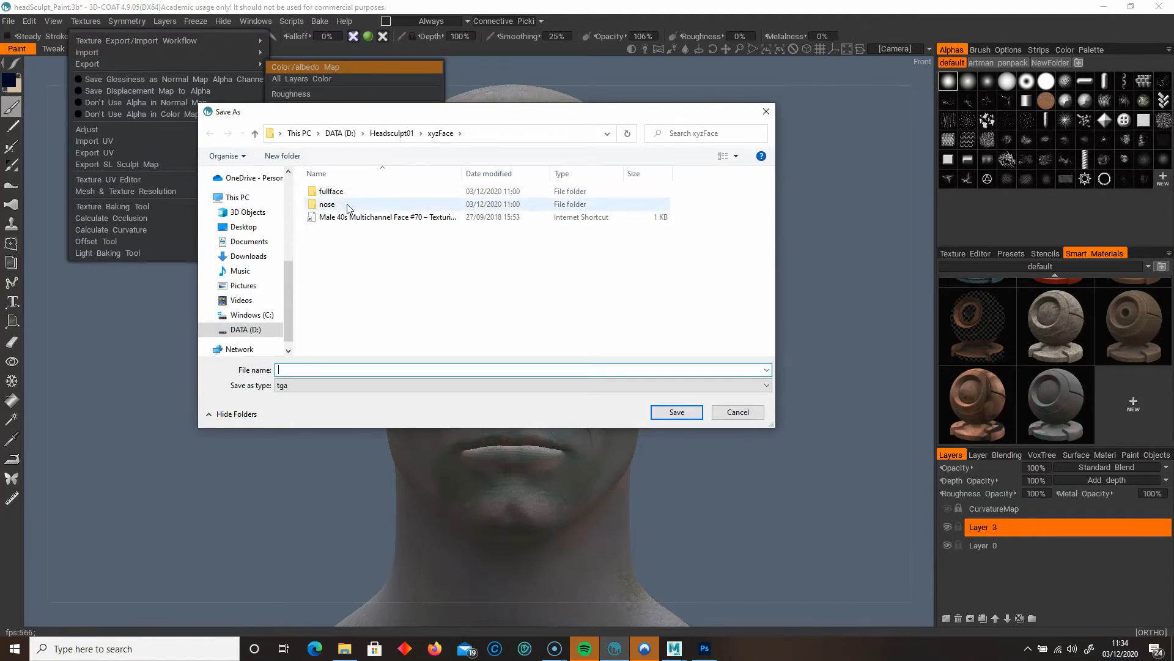
click(380, 134)
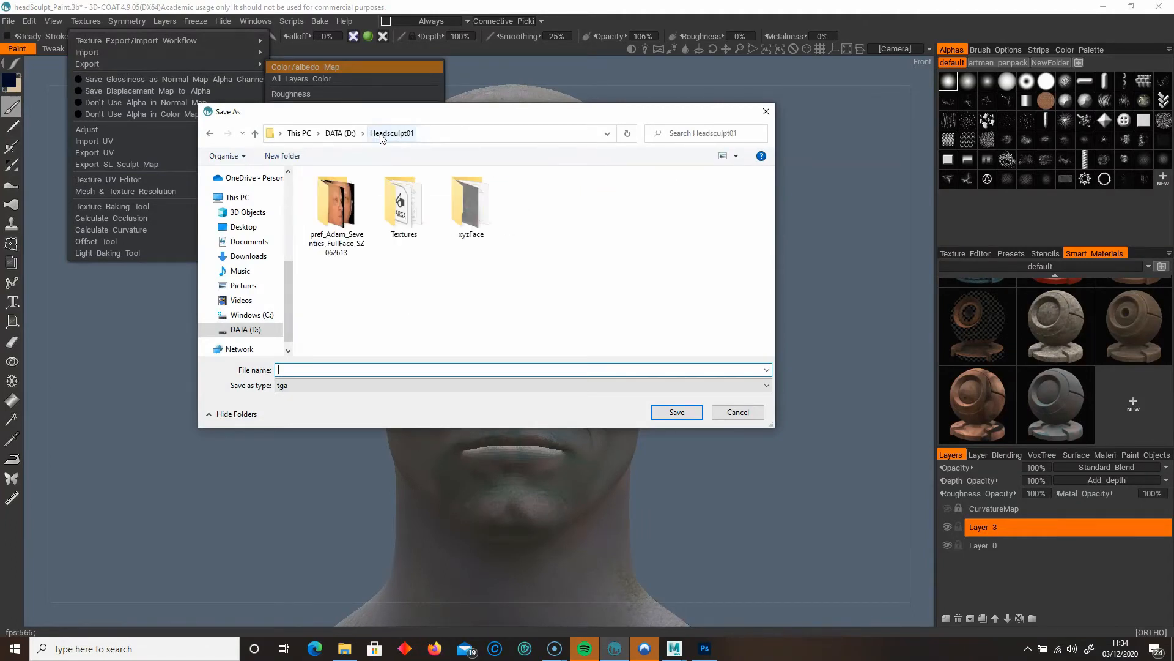
double_click(402, 206)
click(329, 370)
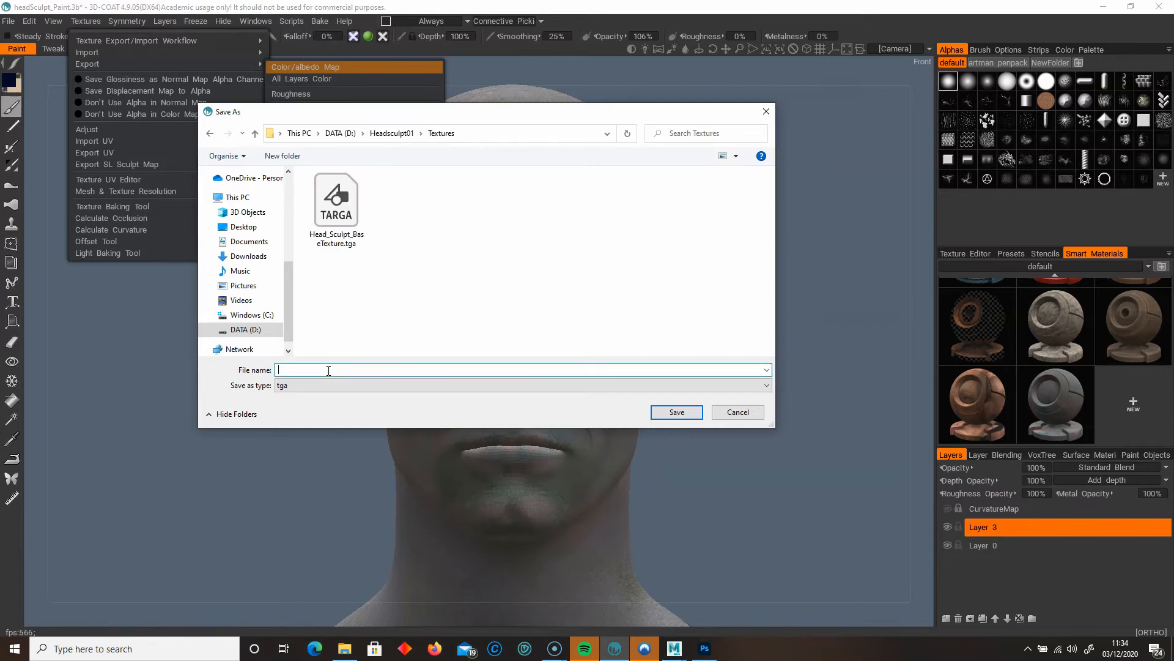
click(336, 208)
triple_click(331, 372)
click(326, 370)
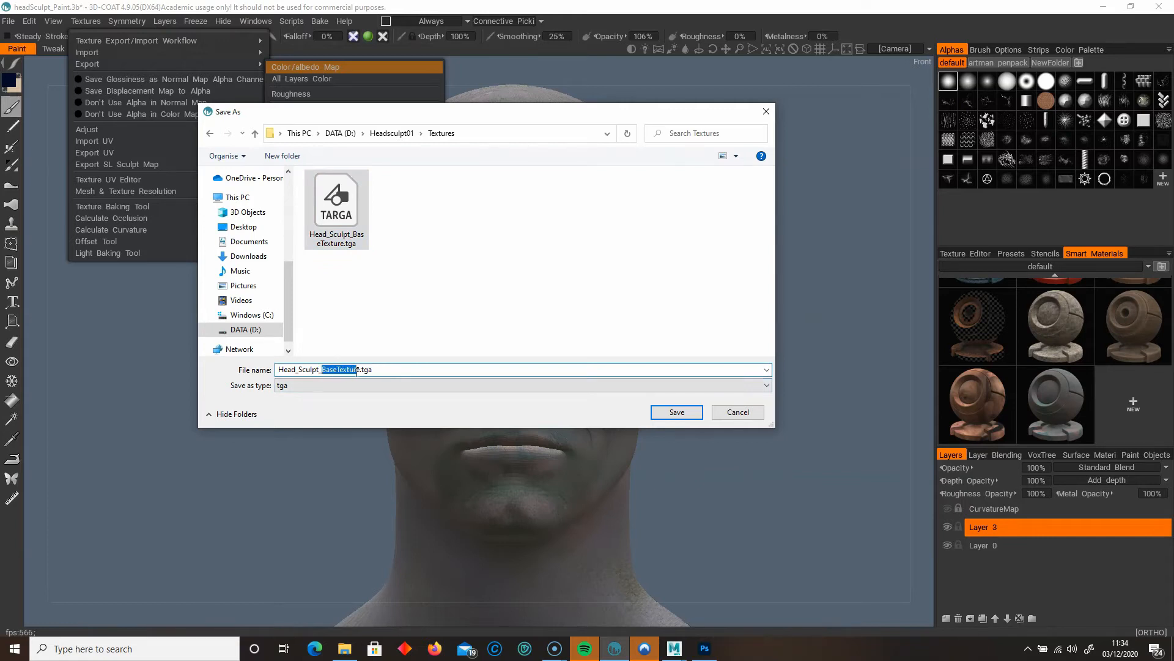
text(d)
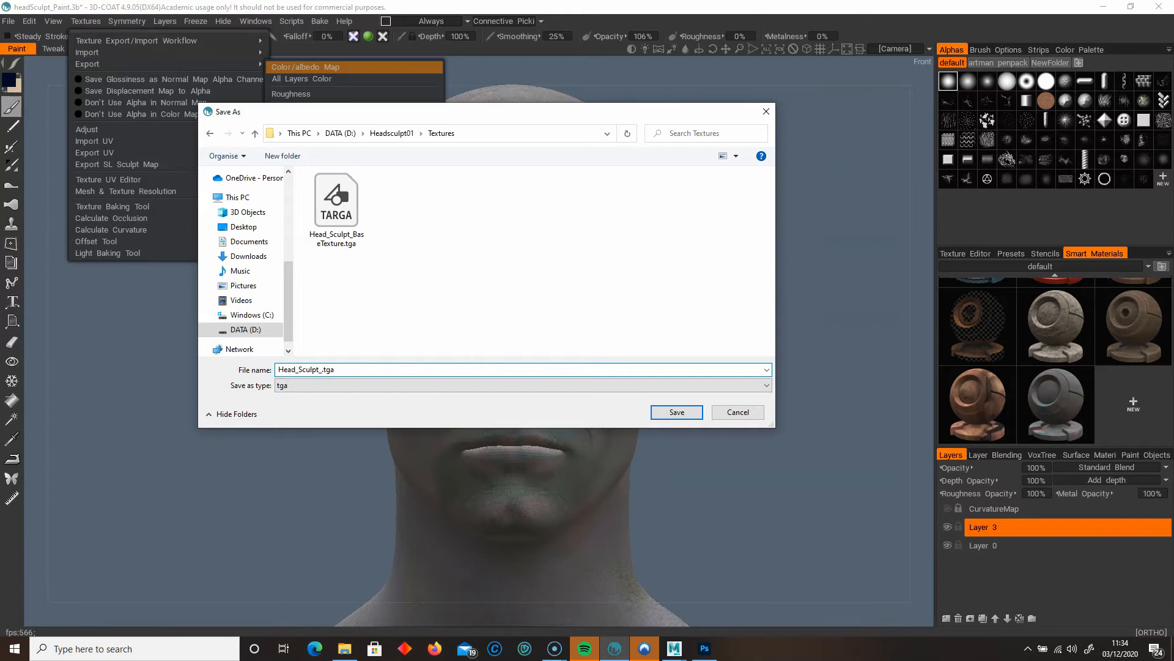
click(672, 417)
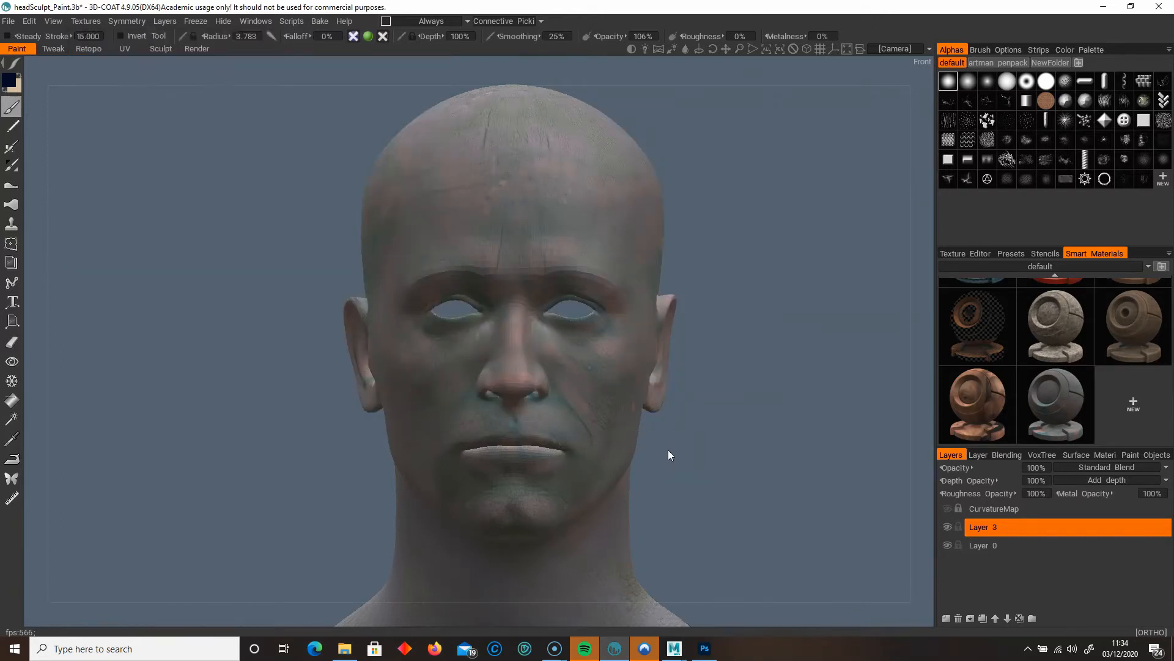
Save the project under the new name headSculpt_Paint_dis.3b in the Headsculpt01 folder and close 3D-Coat.
click(6, 22)
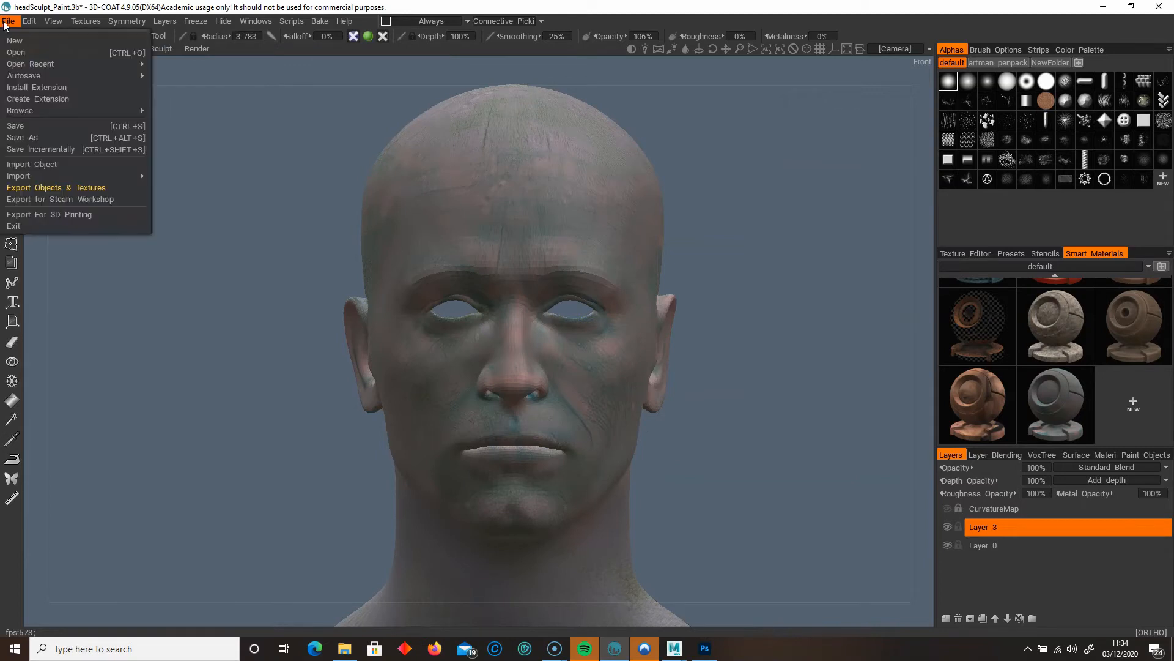
click(40, 136)
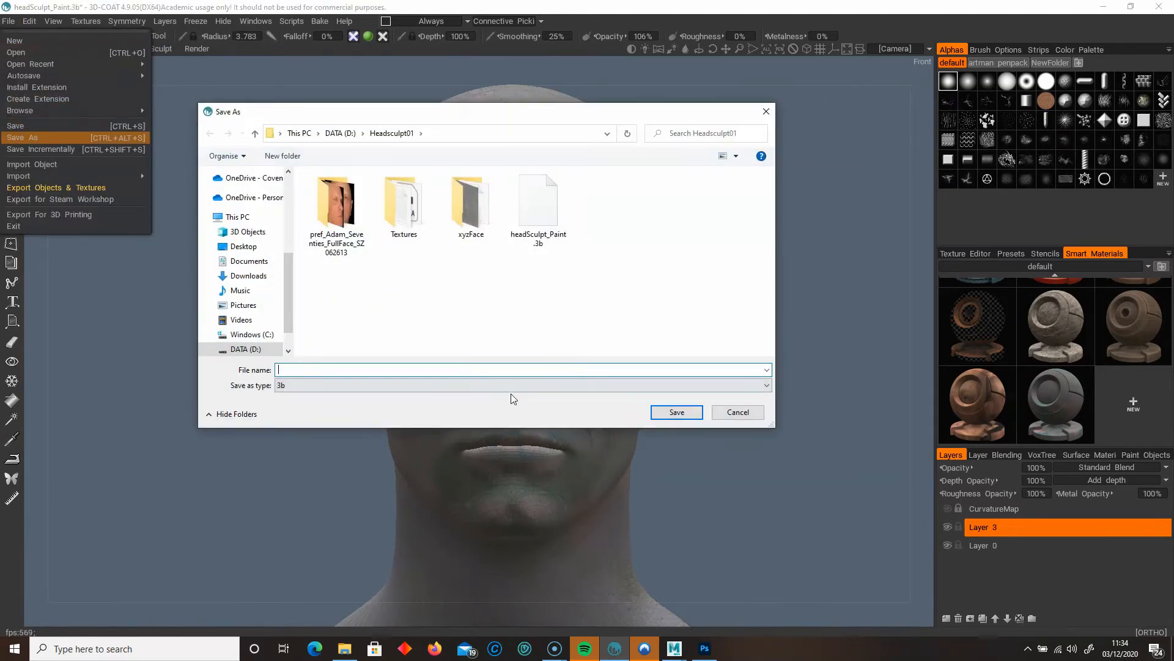
drag(451, 122, 475, 127)
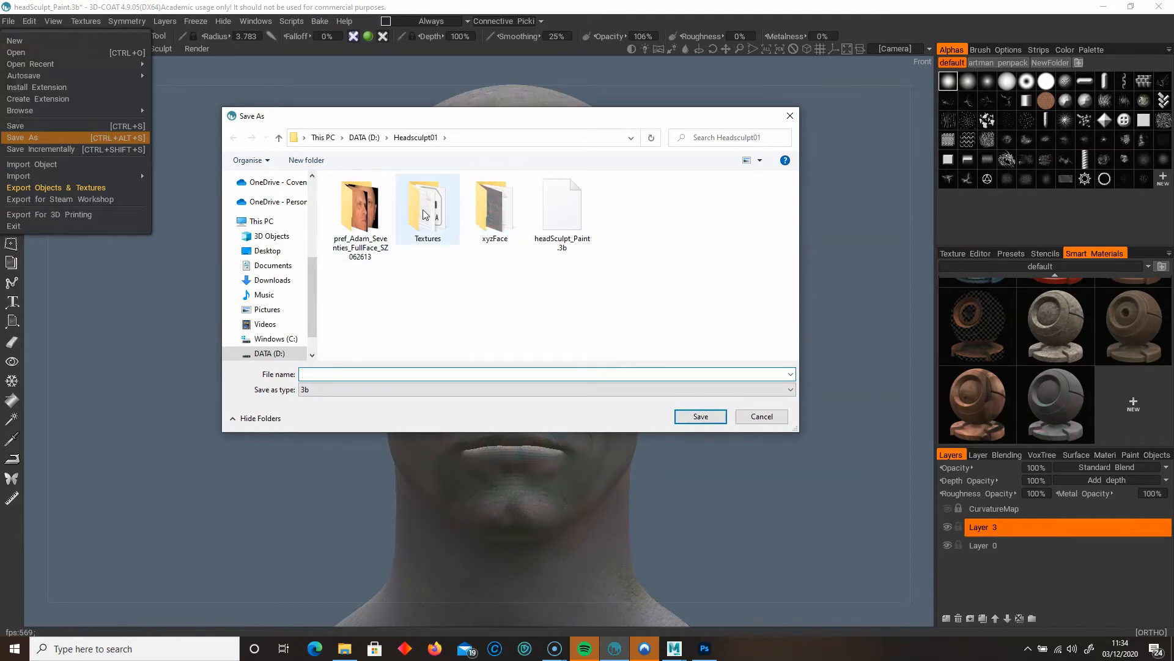
click(592, 243)
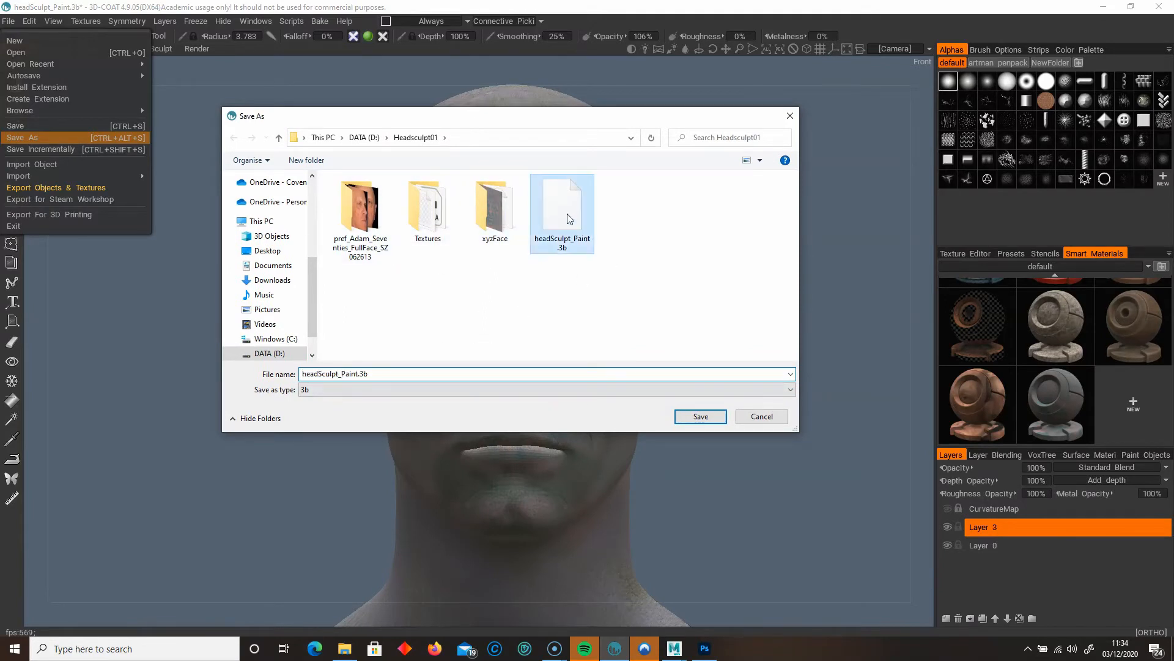
click(359, 375)
click(360, 374)
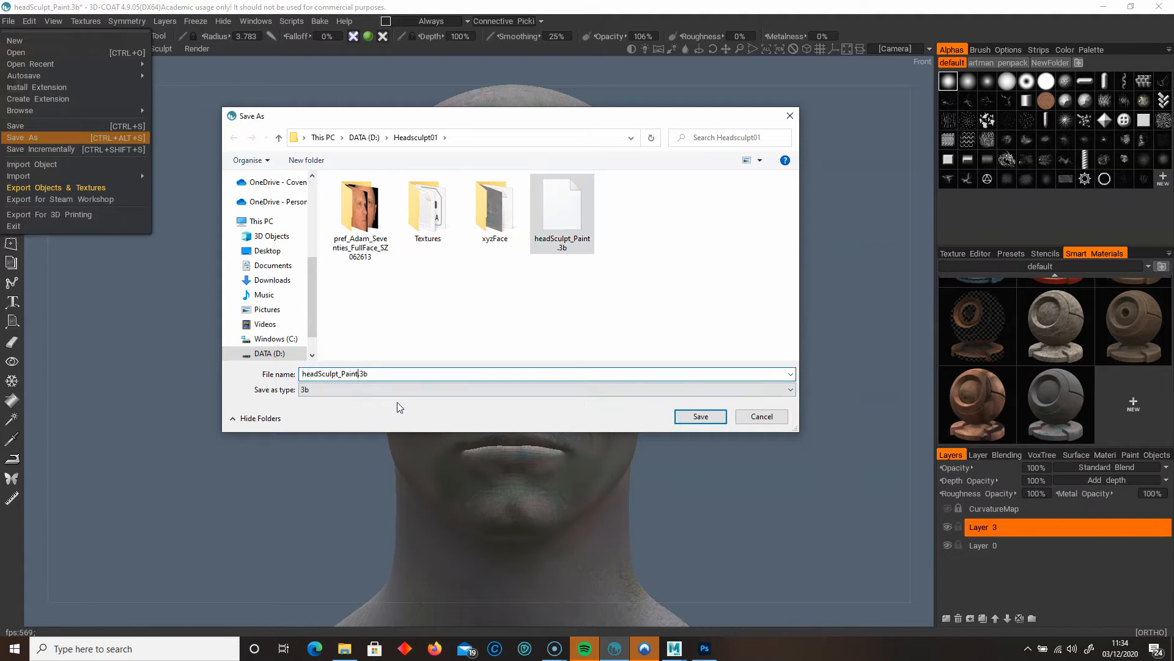
text(_dis)
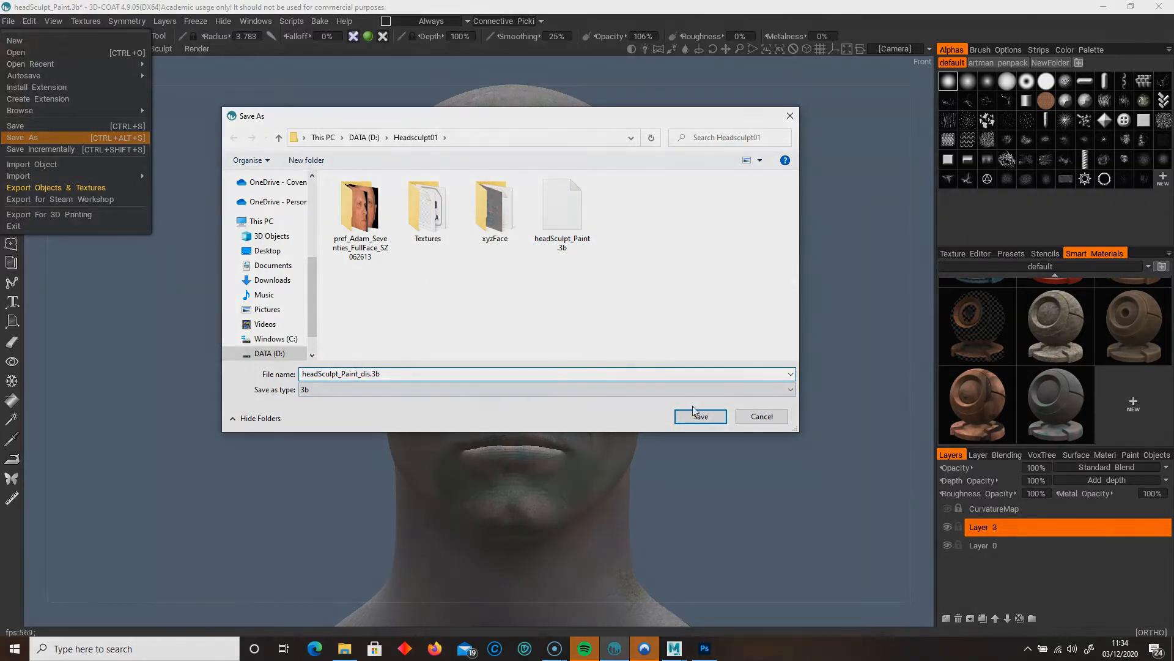
click(700, 417)
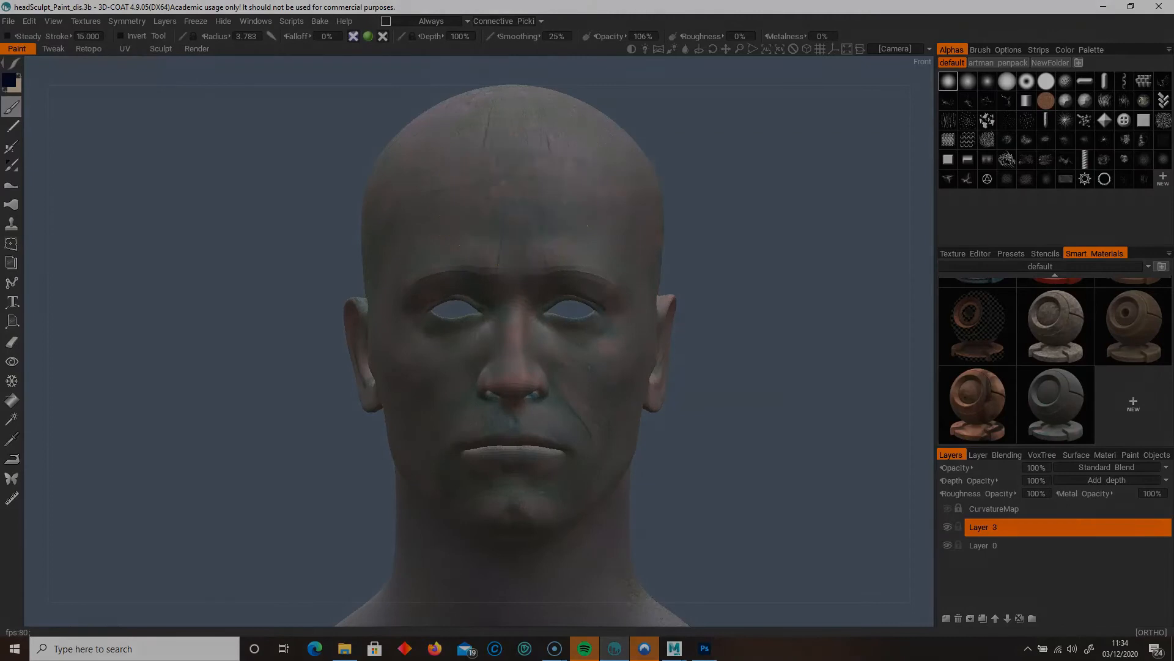
click(1158, 11)
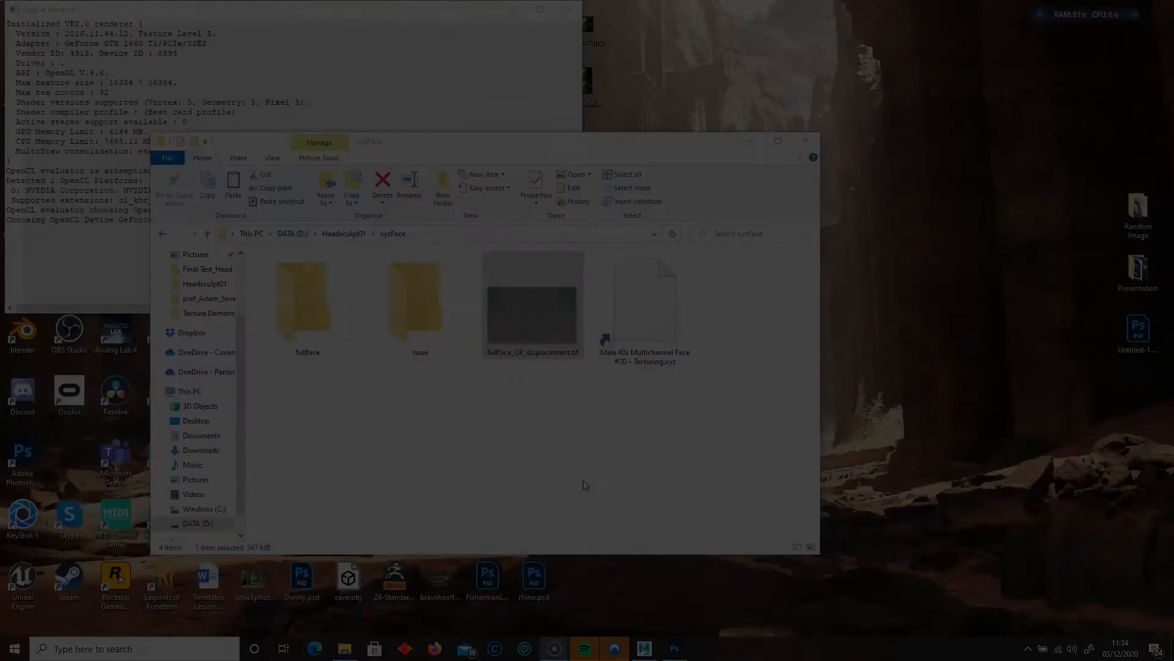
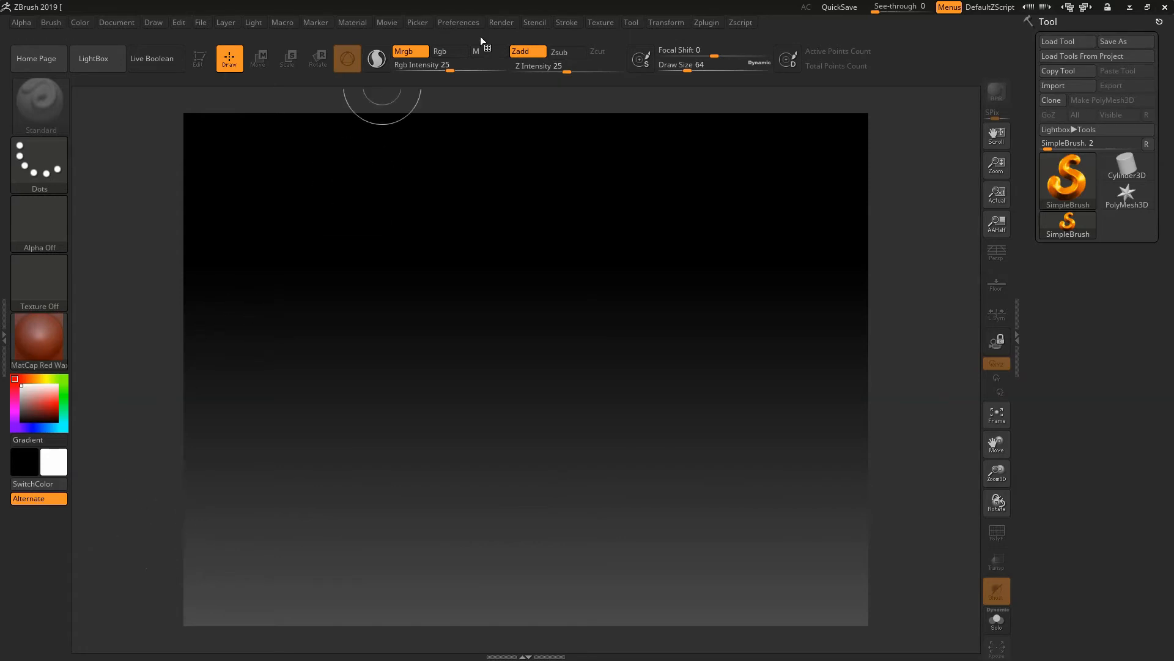
In ZBrush, import the Head_SUB2_Base mesh from the Headsculpt01 folder and draw it on the canvas.
click(1052, 86)
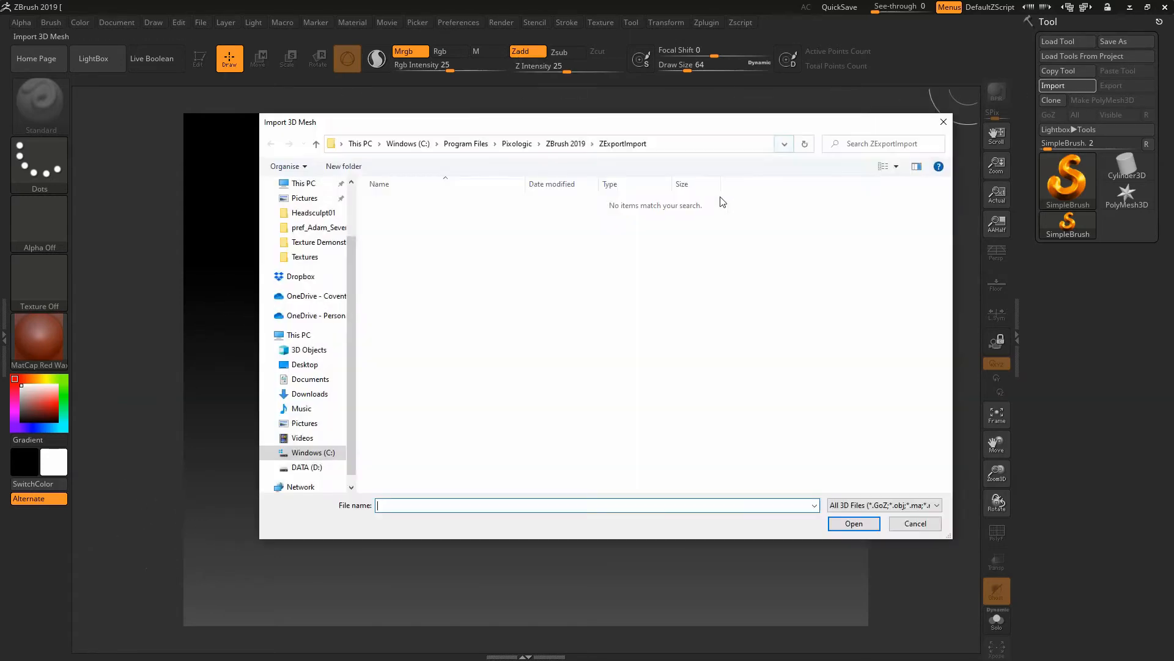
click(313, 467)
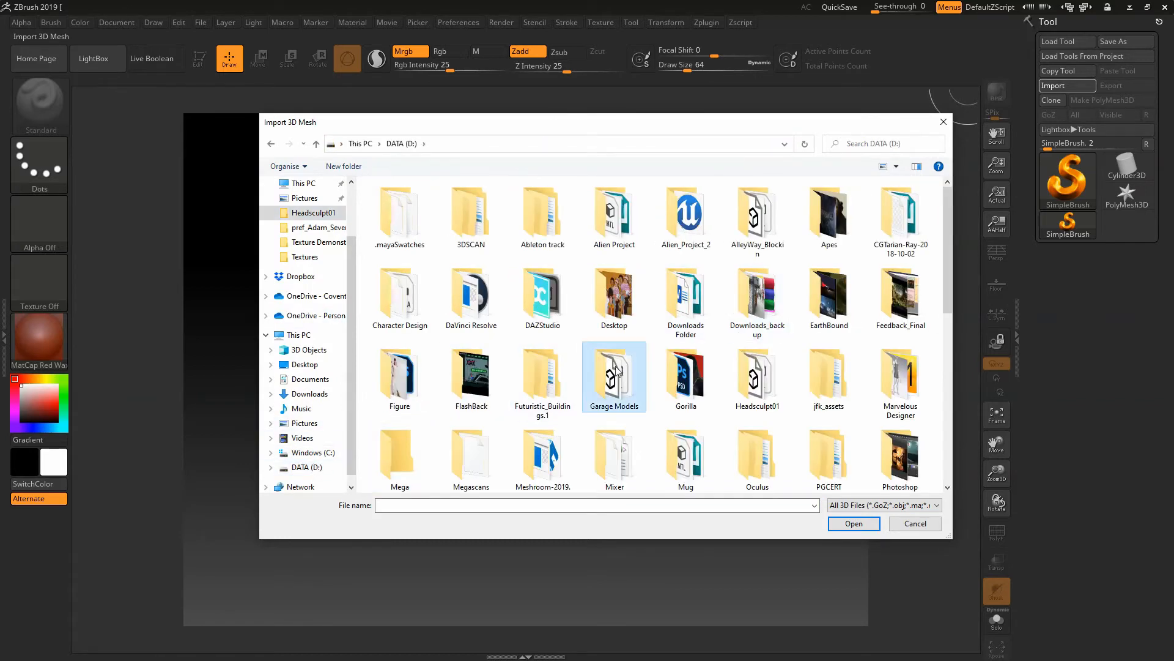
double_click(780, 390)
double_click(664, 227)
drag(548, 283, 538, 597)
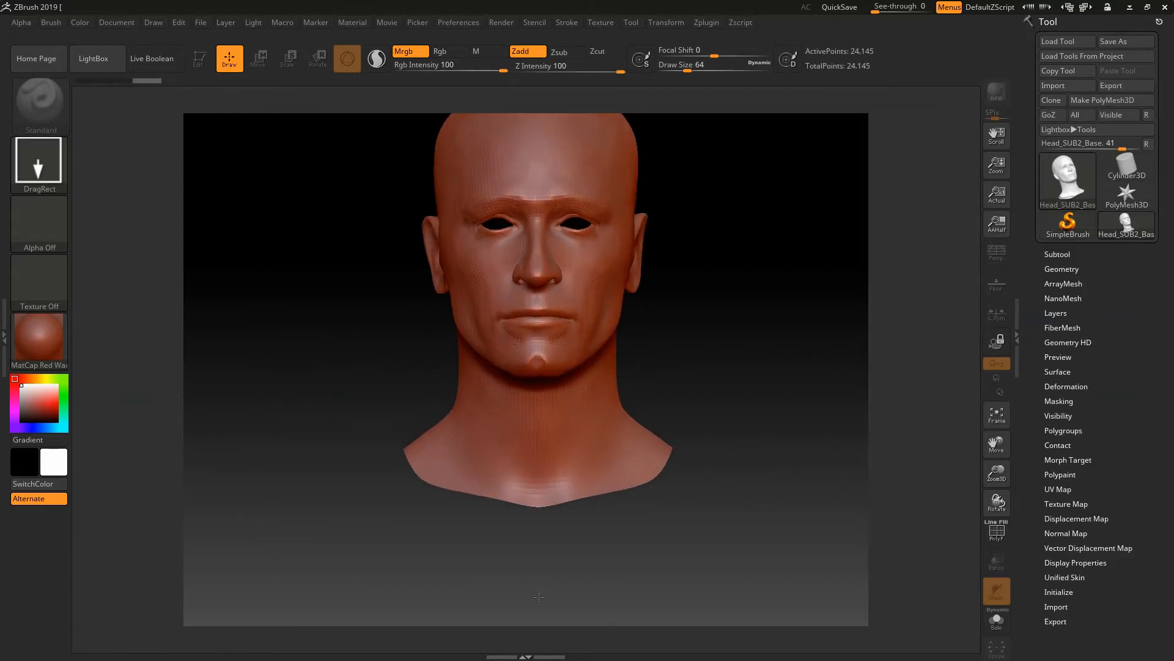
Make the head editable, assign it the MatCap Metal03 material, and fit the whole head in view.
click(199, 61)
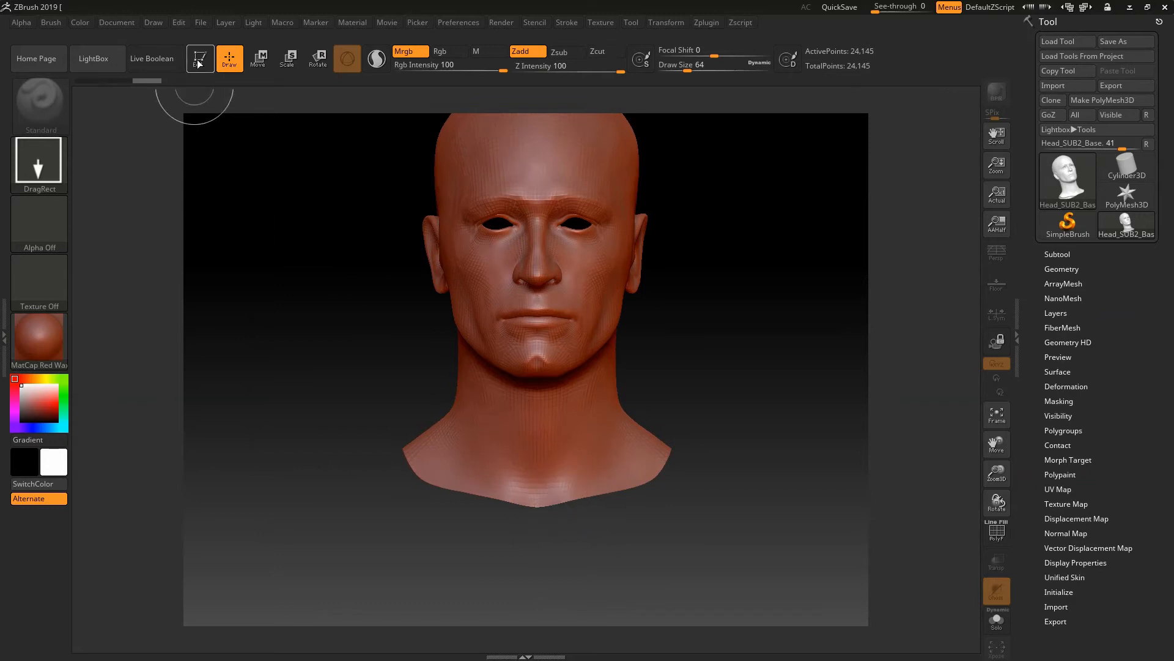
click(49, 353)
click(585, 313)
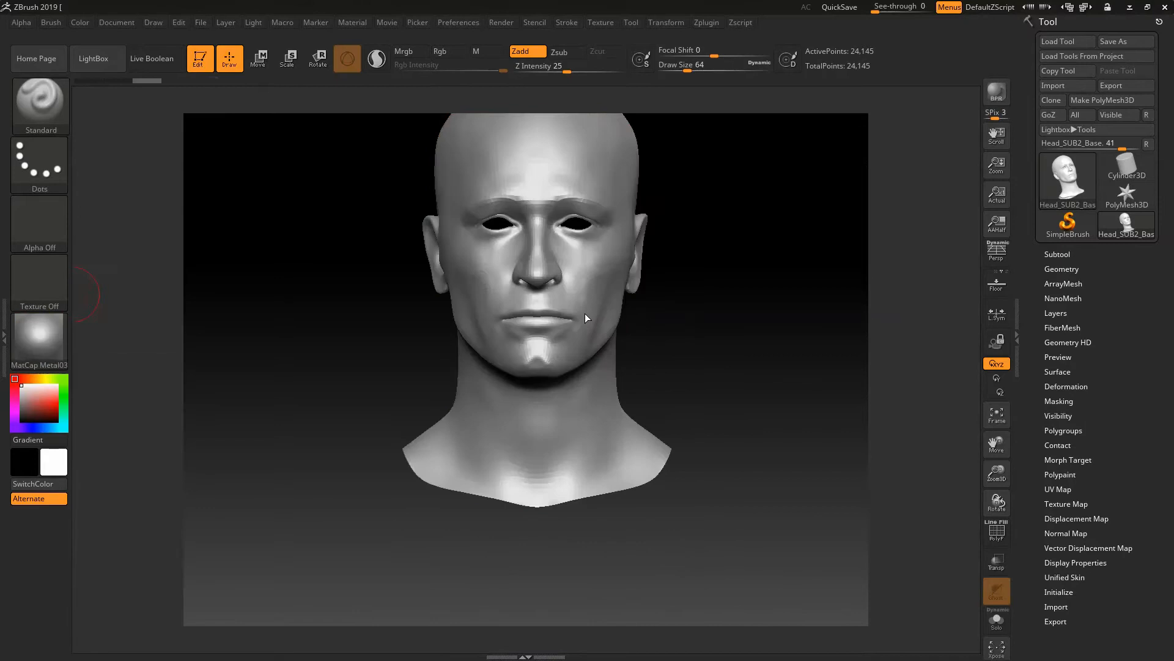
mouse_move(710, 318)
alt+right_down()
mouse_move(713, 396)
mouse_move(705, 367)
mouse_move(734, 341)
mouse_move(712, 336)
mouse_move(725, 326)
alt+right_up()
right_click(728, 331)
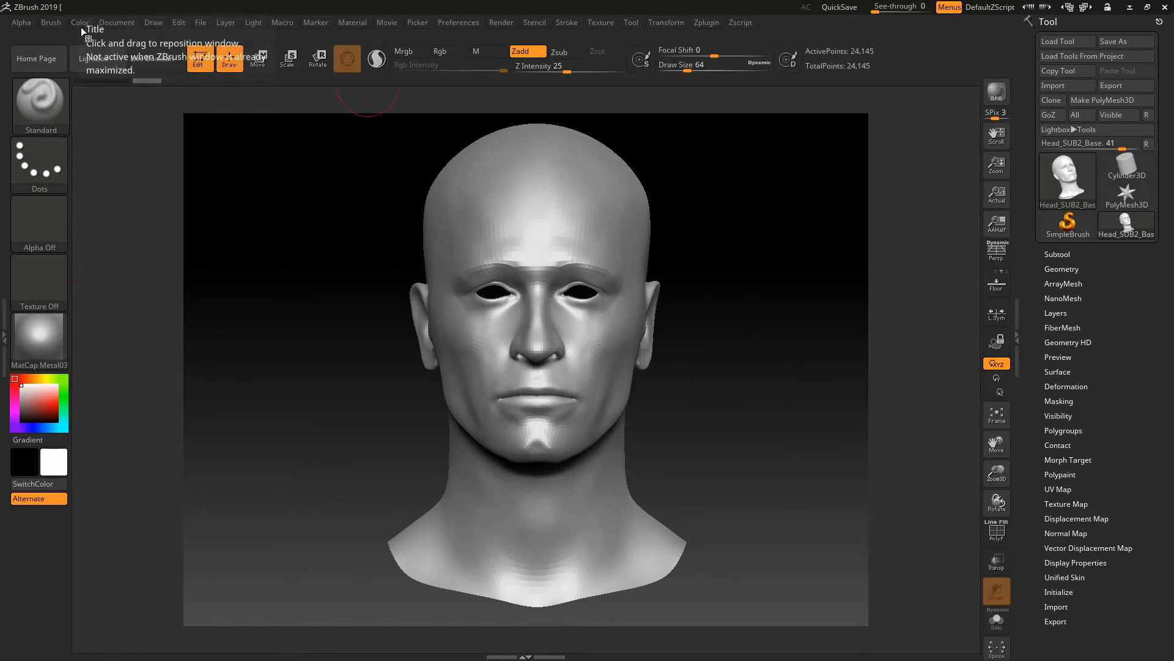
Start importing an alpha and browse to the Textures folder in Headsculpt01.
click(17, 23)
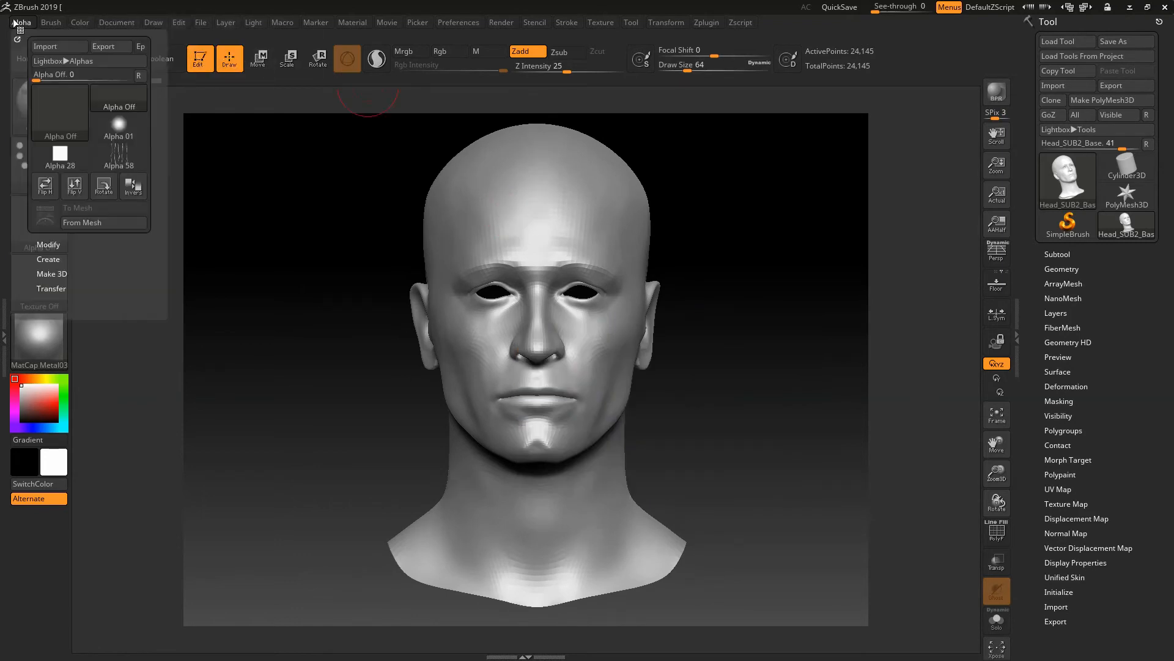
click(45, 46)
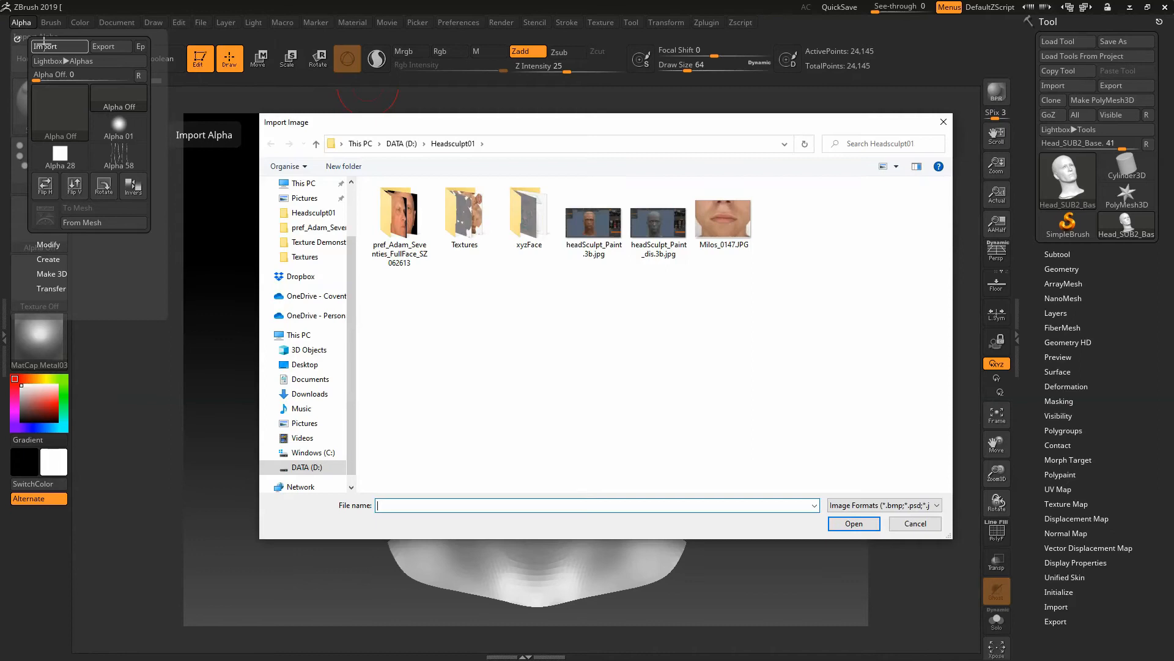
double_click(472, 230)
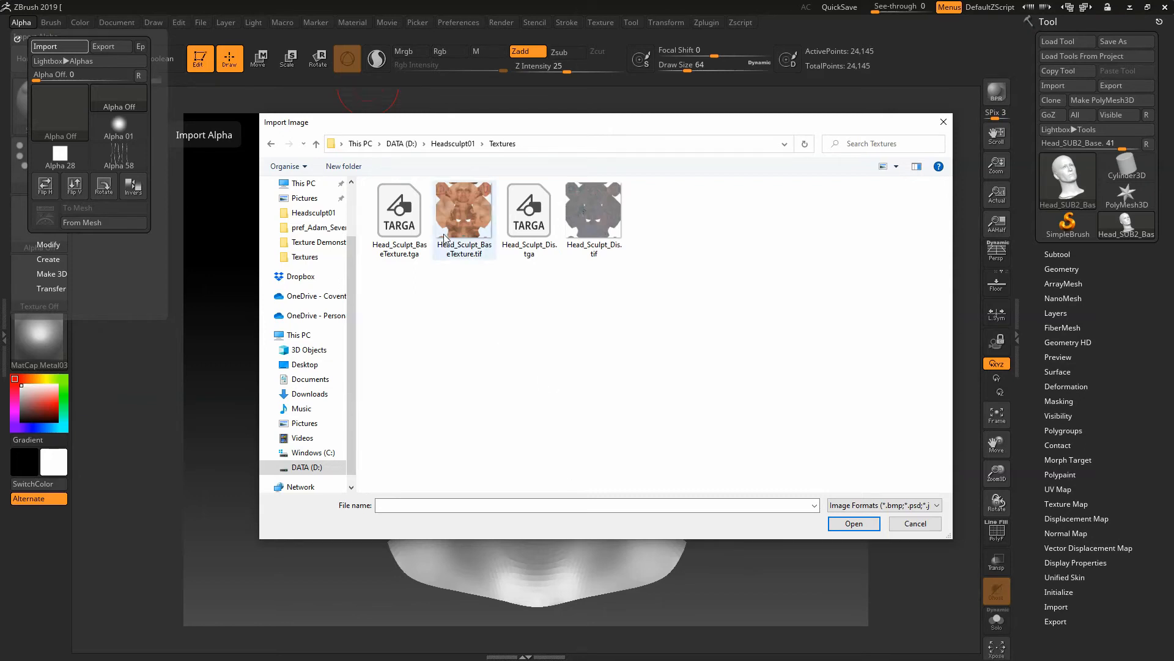
Switch to Photoshop, inspect the TIFF save options for Head_Sculpt_BaseTexture.tif, cancel the save, and return to ZBrush.
key(super)
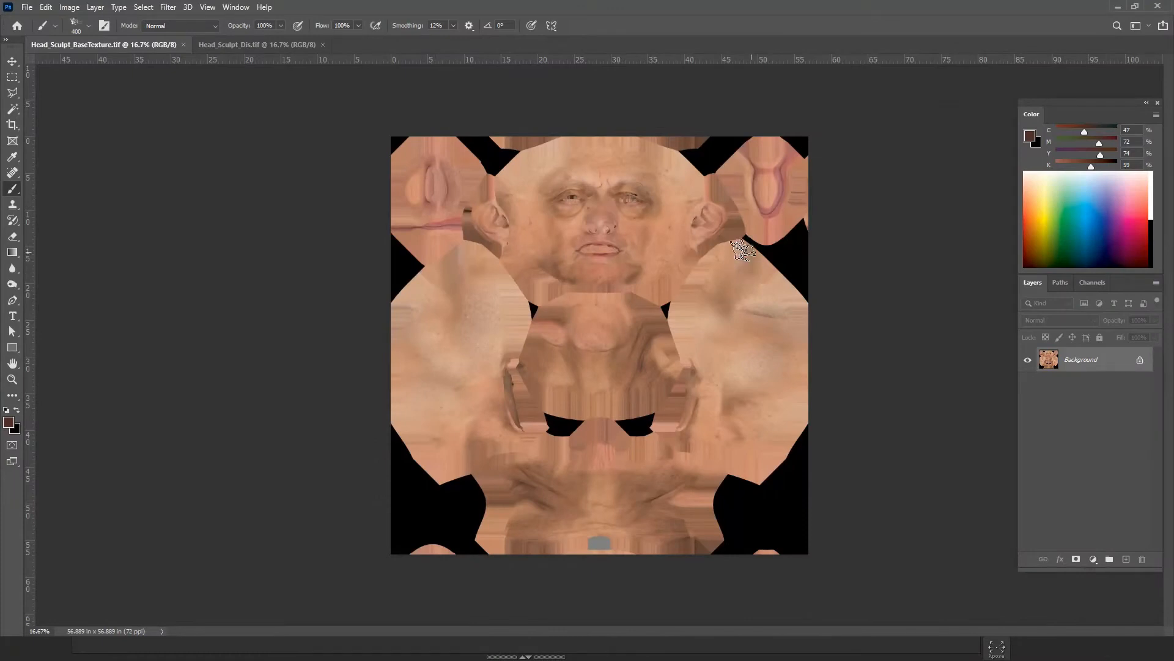
click(27, 8)
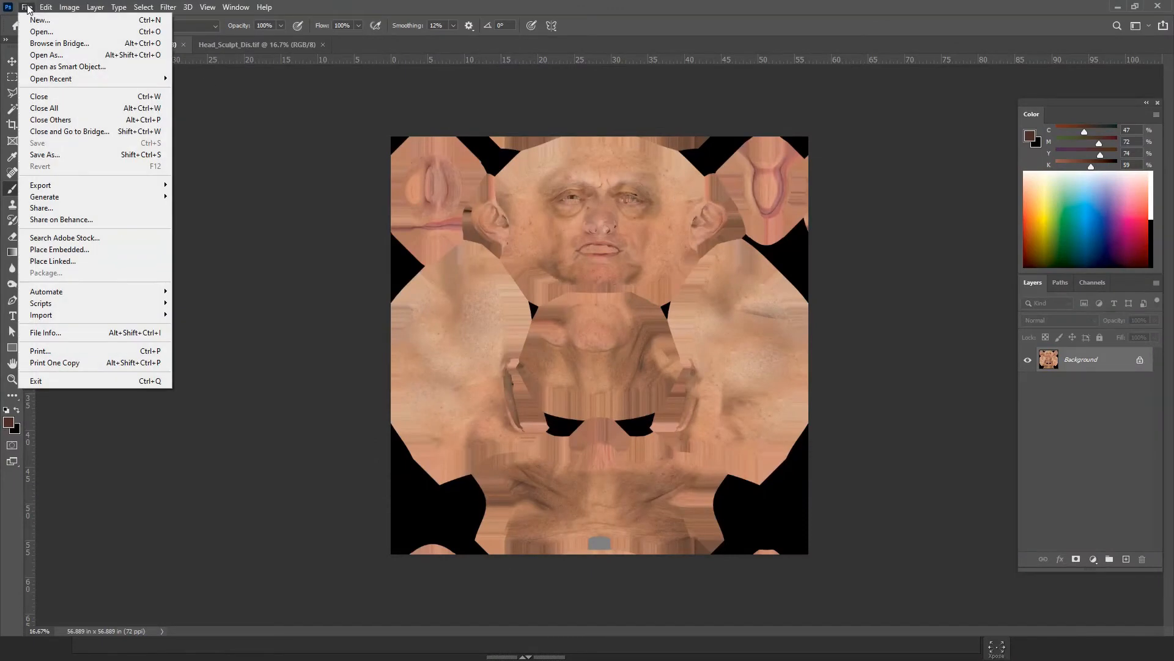
click(52, 155)
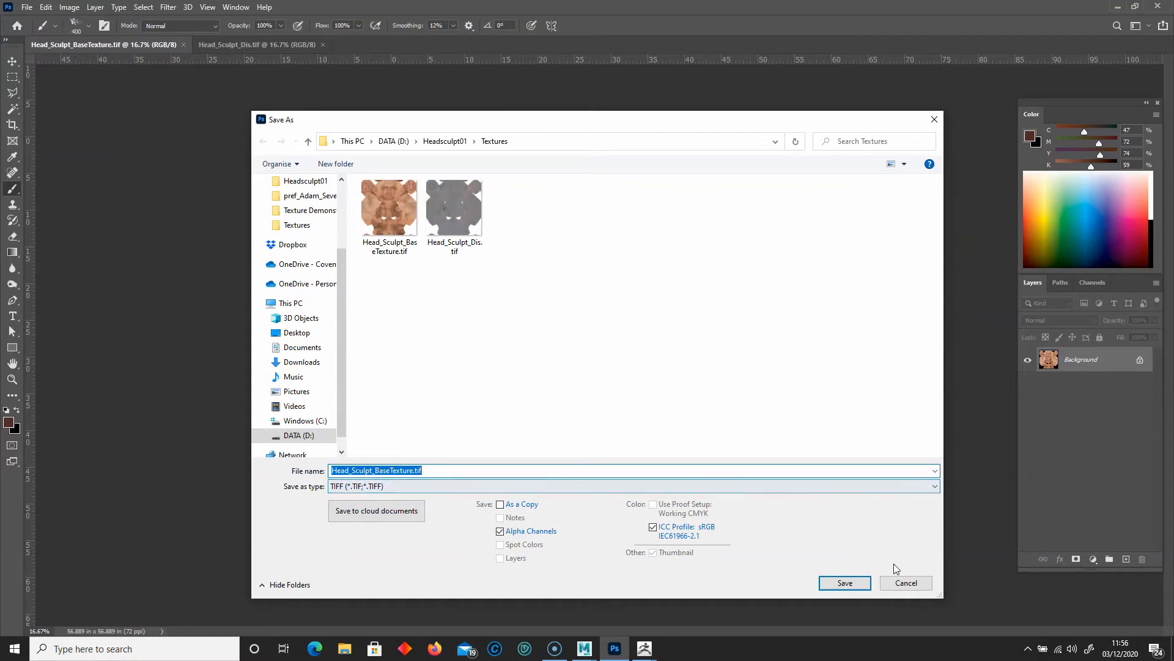
click(903, 583)
click(1118, 7)
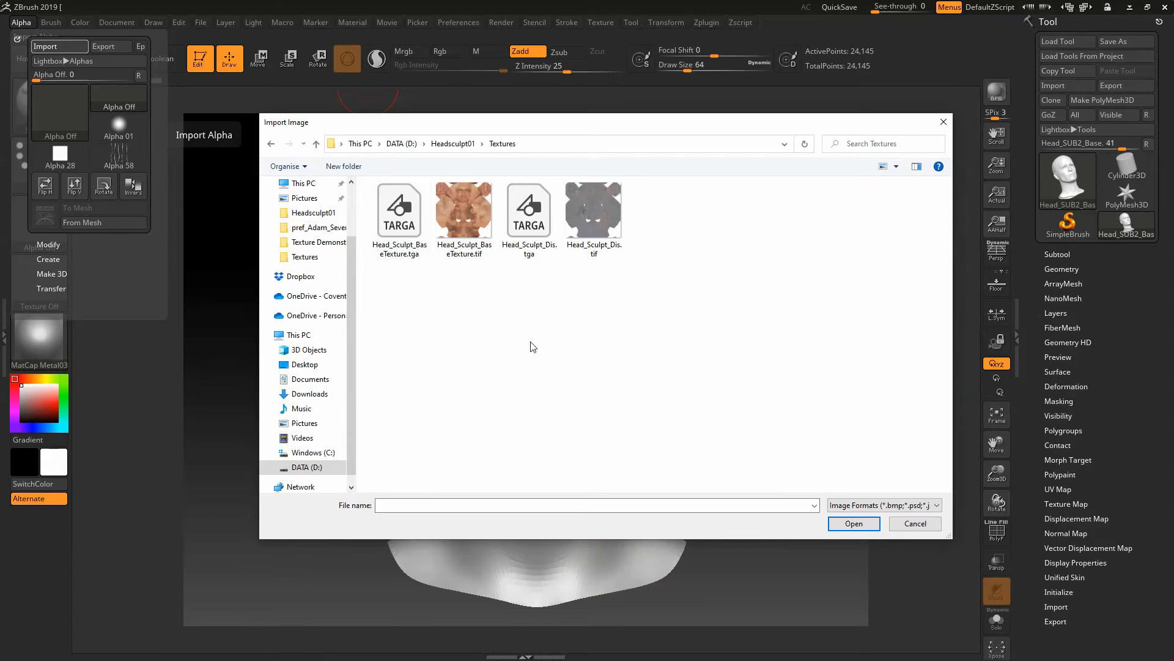
Import Head_Sculpt_Dis.tif as the active alpha.
double_click(607, 220)
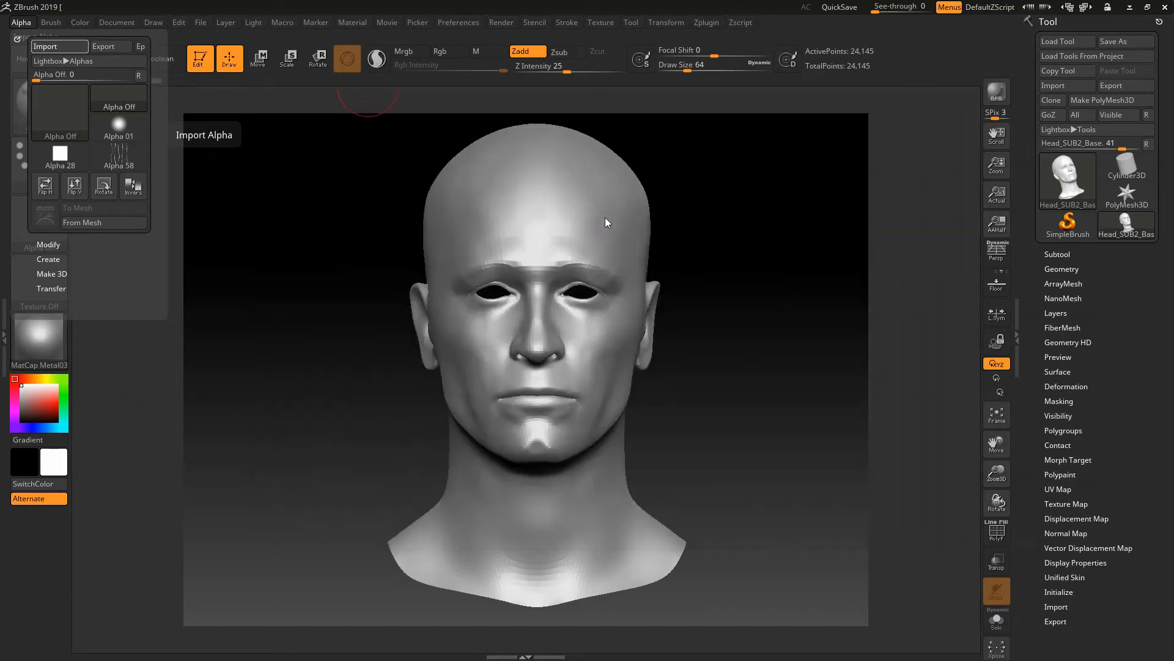
mouse_move(29, 222)
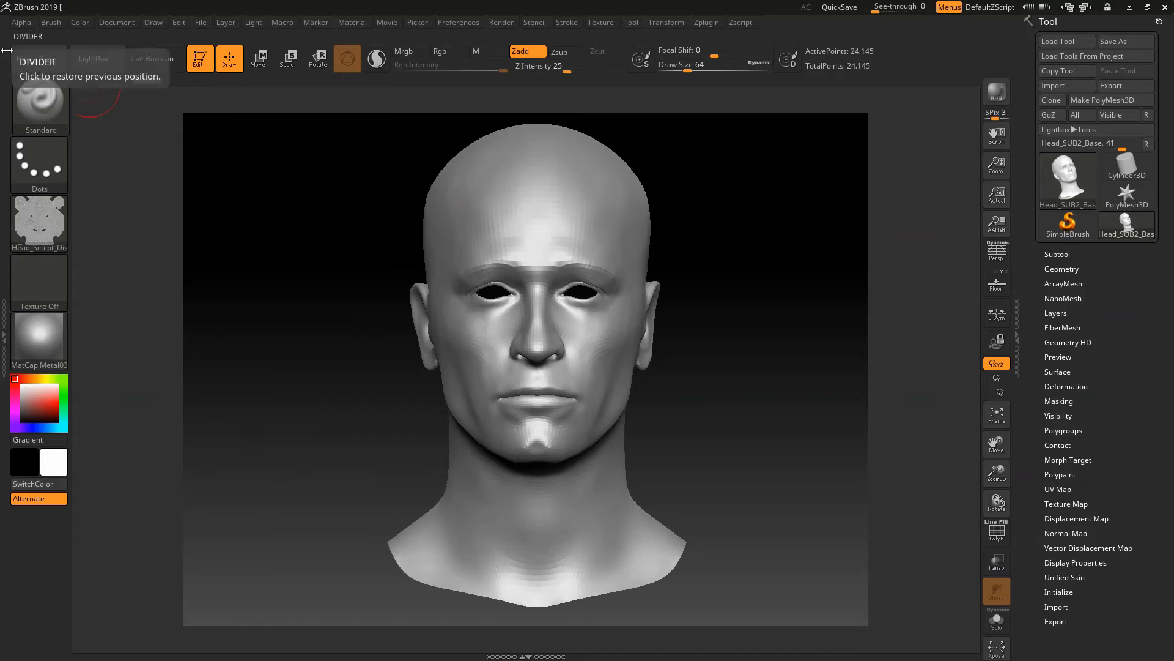
Morph the head to its flattened UV layout to check the orientation, and morph it back.
click(1066, 489)
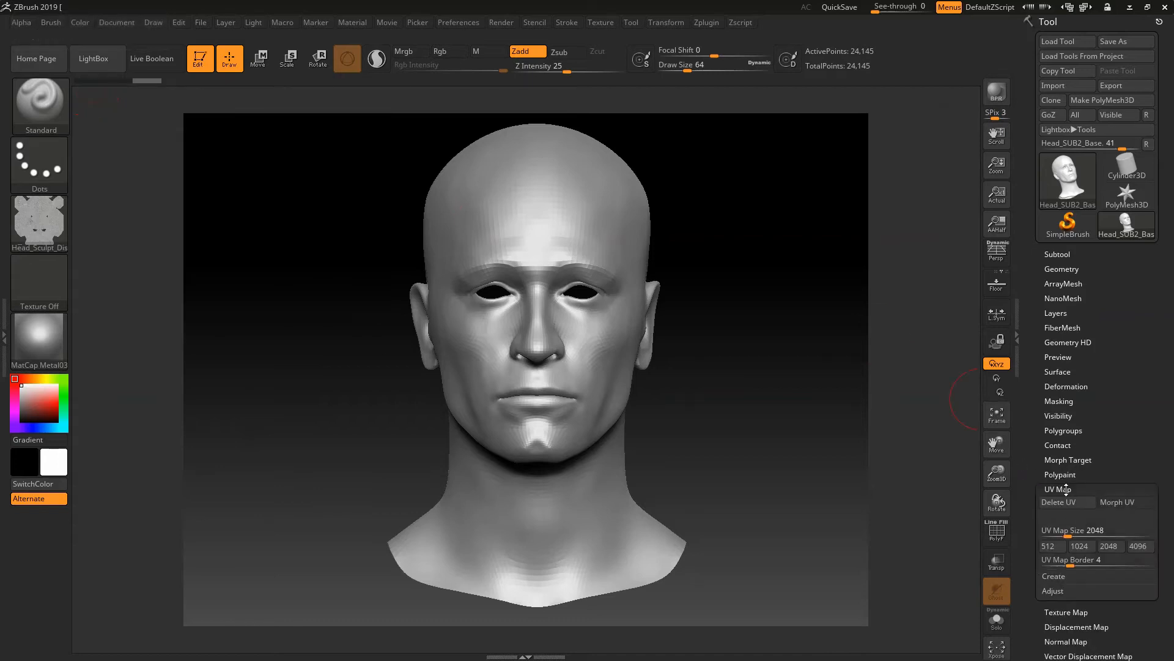
click(1110, 503)
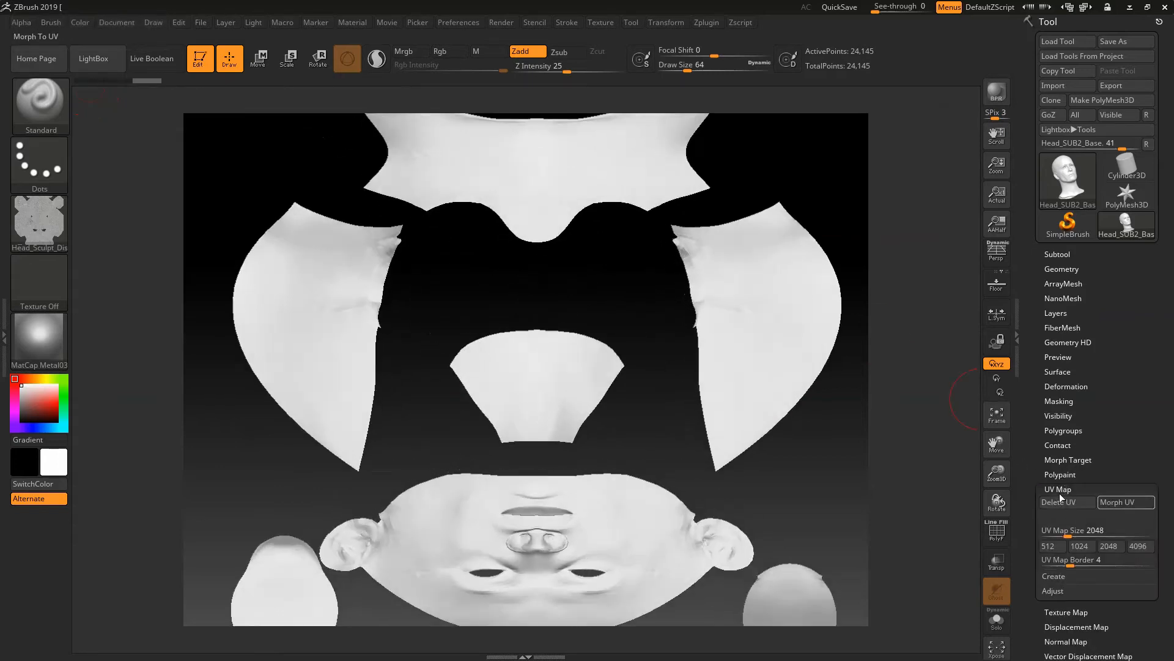
click(1128, 503)
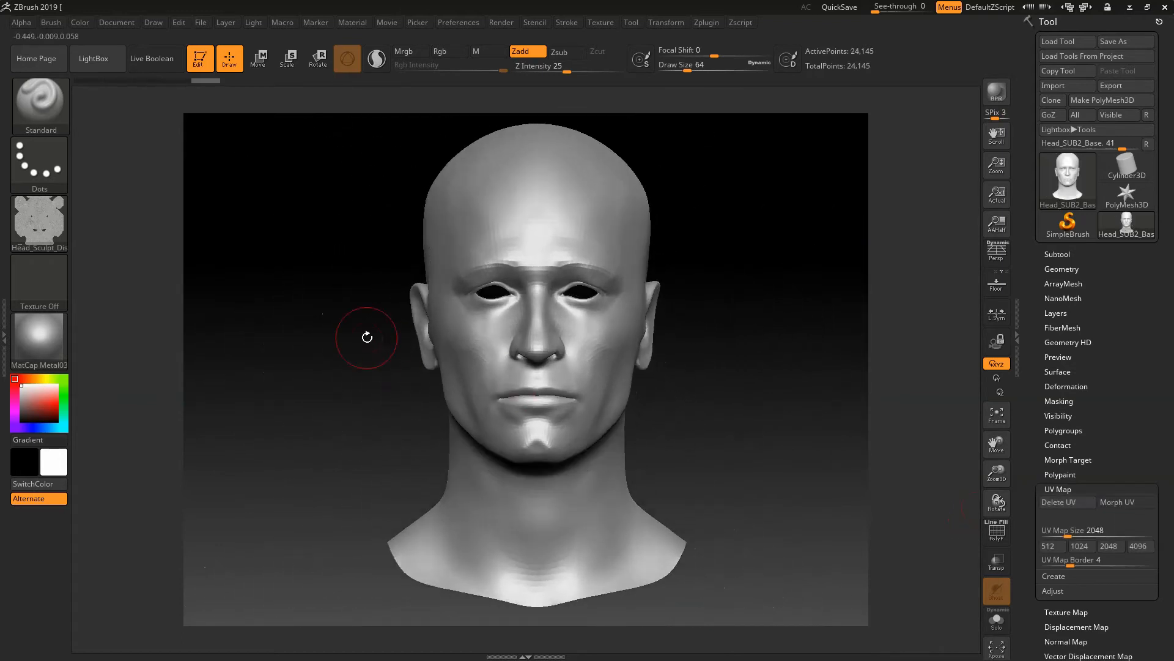
Flip the Head_Sculpt_Dis alpha vertically to match the head's UV orientation.
click(20, 23)
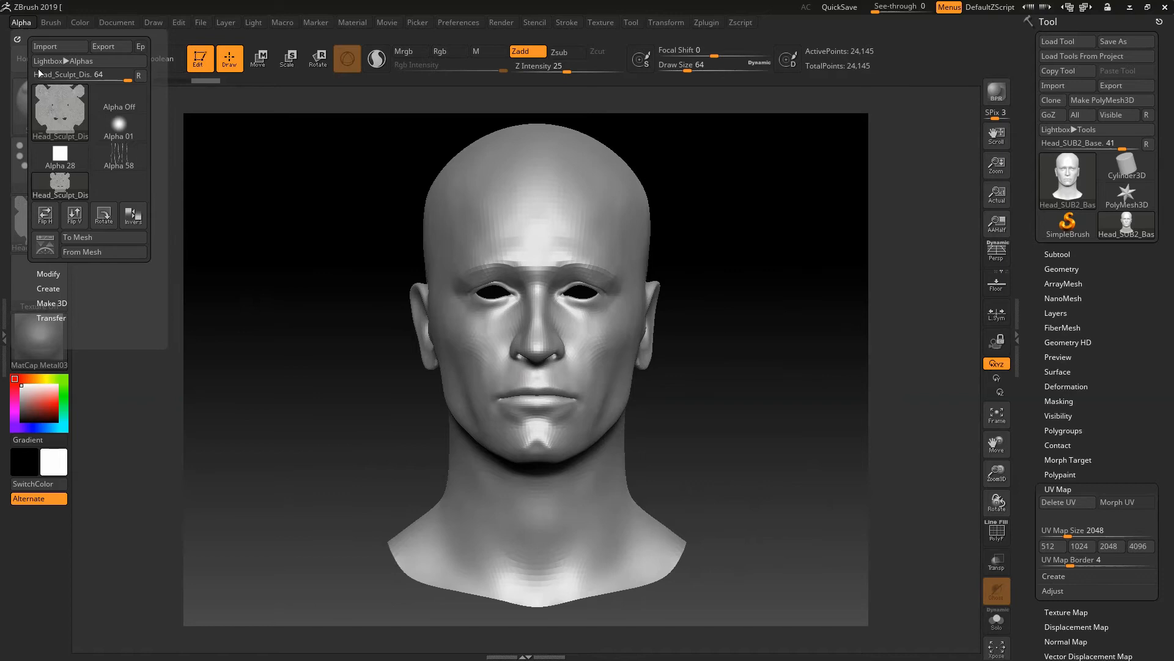
mouse_move(60, 115)
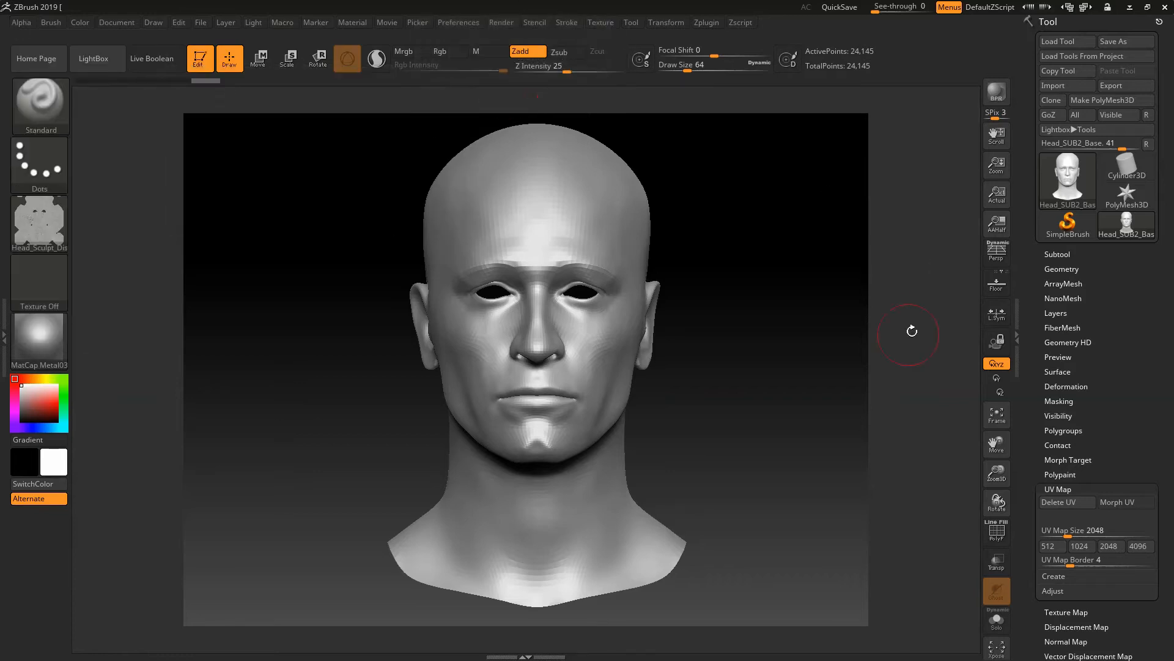
Create a new texture map for the head mesh and close its settings.
click(1085, 486)
drag(1029, 489, 1030, 393)
click(1067, 408)
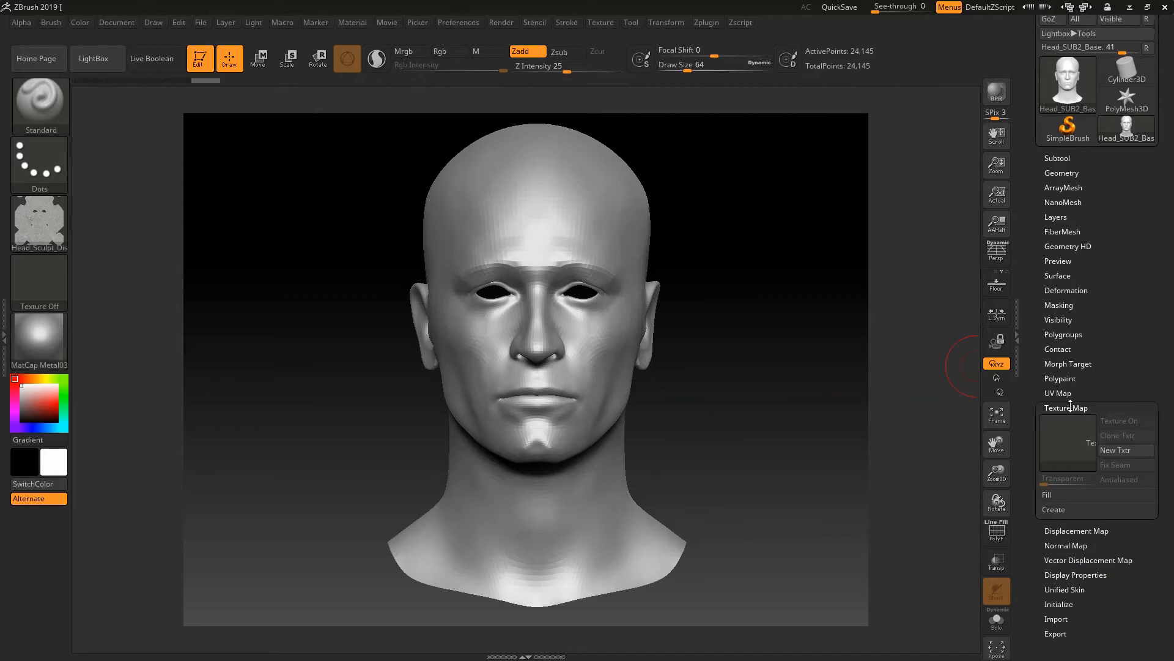
click(1131, 452)
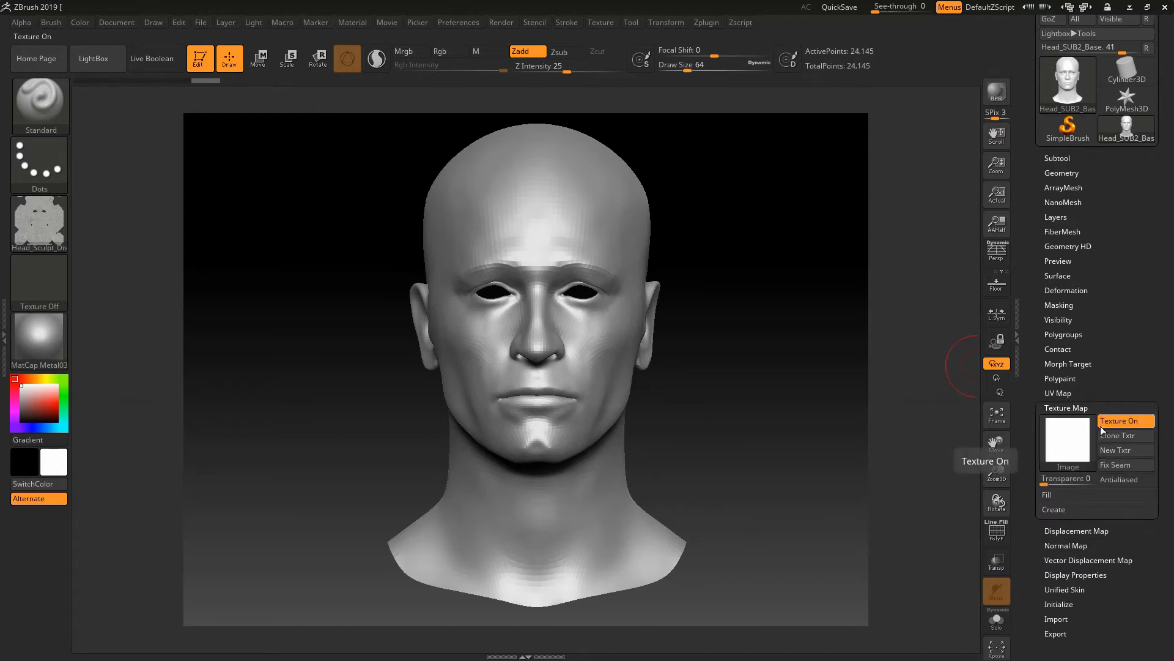
click(1072, 407)
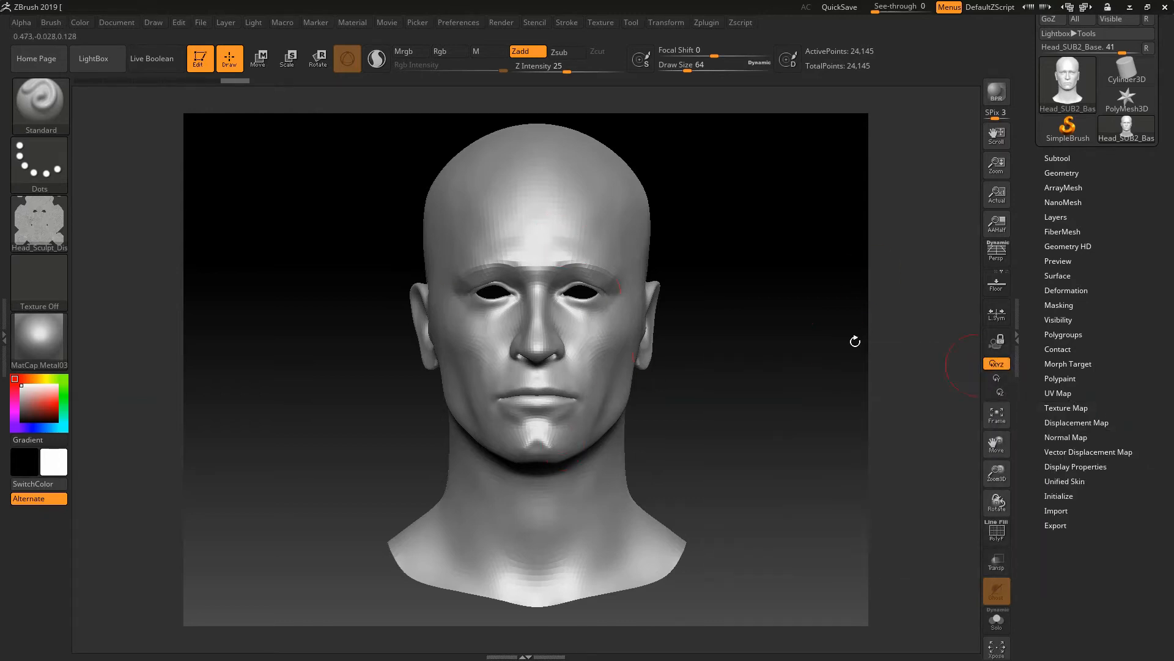
Try to create a displacement map, and reconstruct a lower subdivision level of the head mesh.
click(1060, 424)
click(1094, 522)
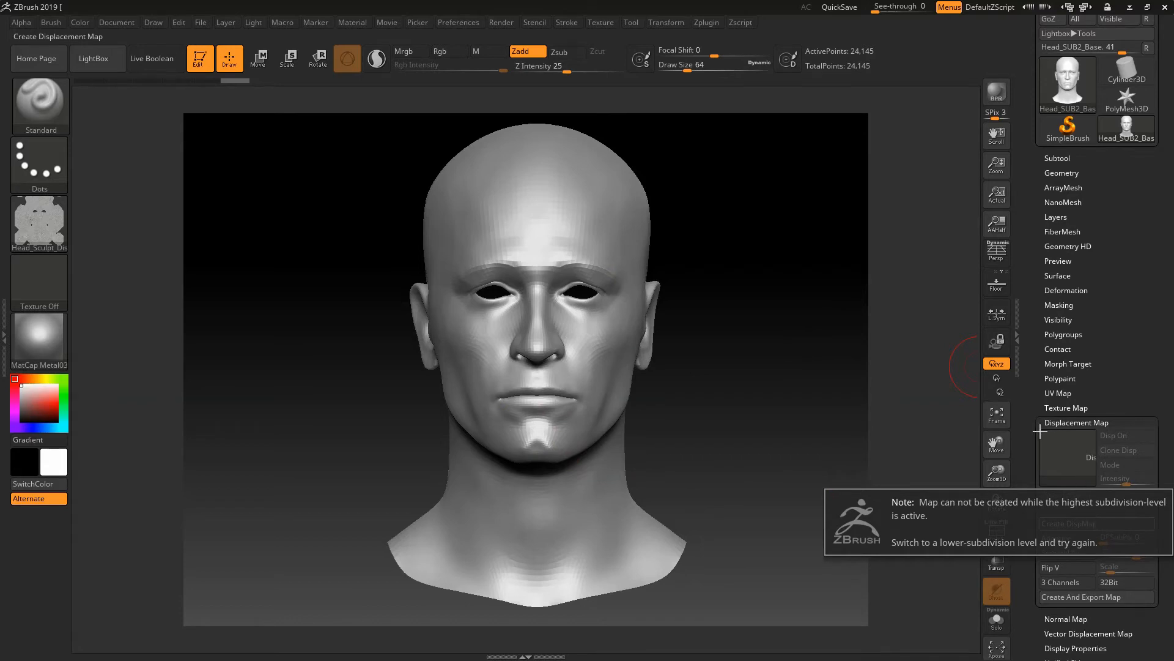
drag(1032, 416, 1034, 439)
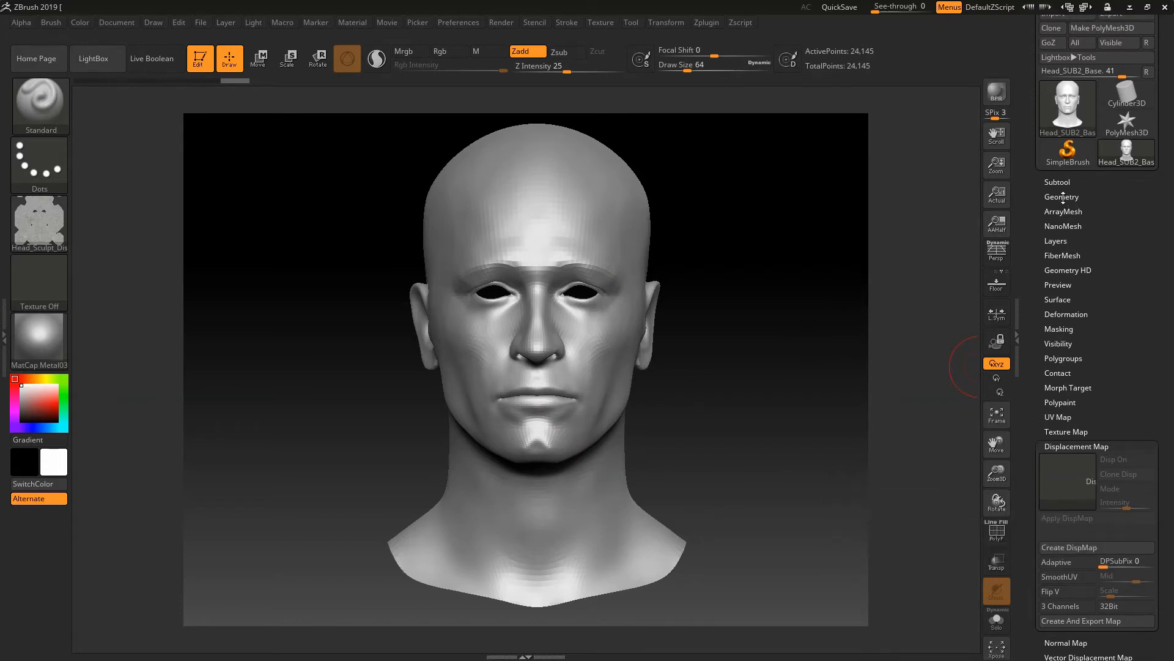
click(1063, 197)
click(1107, 270)
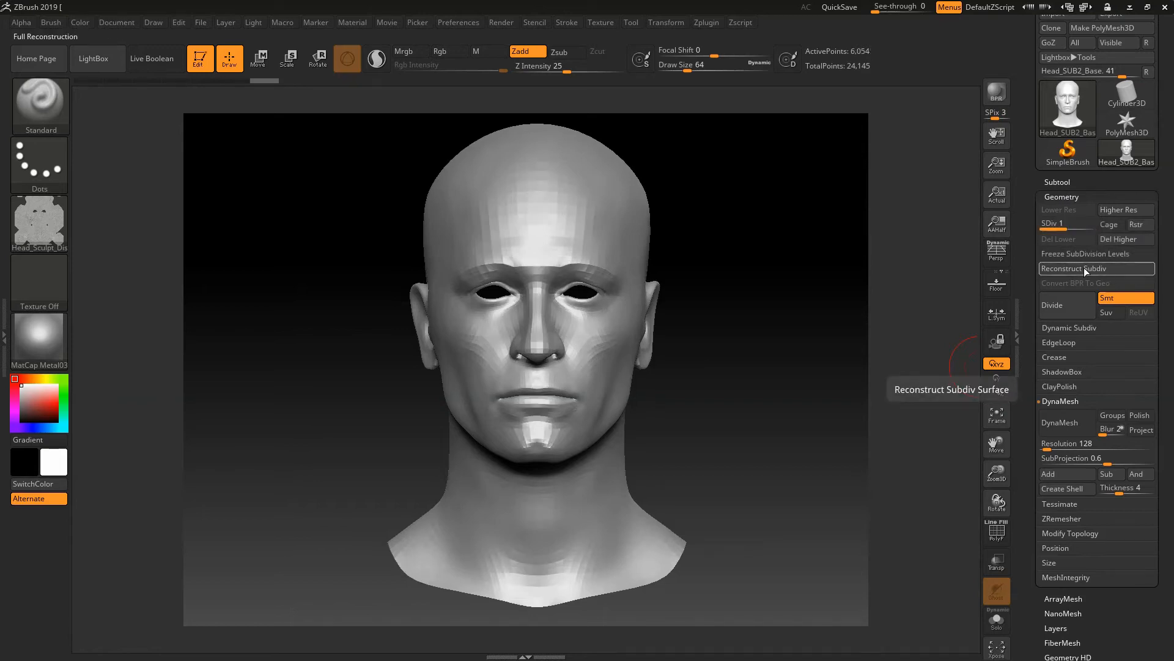
Create a displacement map for the head at its lower subdivision level and set its intensity to 0.05478.
scroll(1026, 288, down, 5)
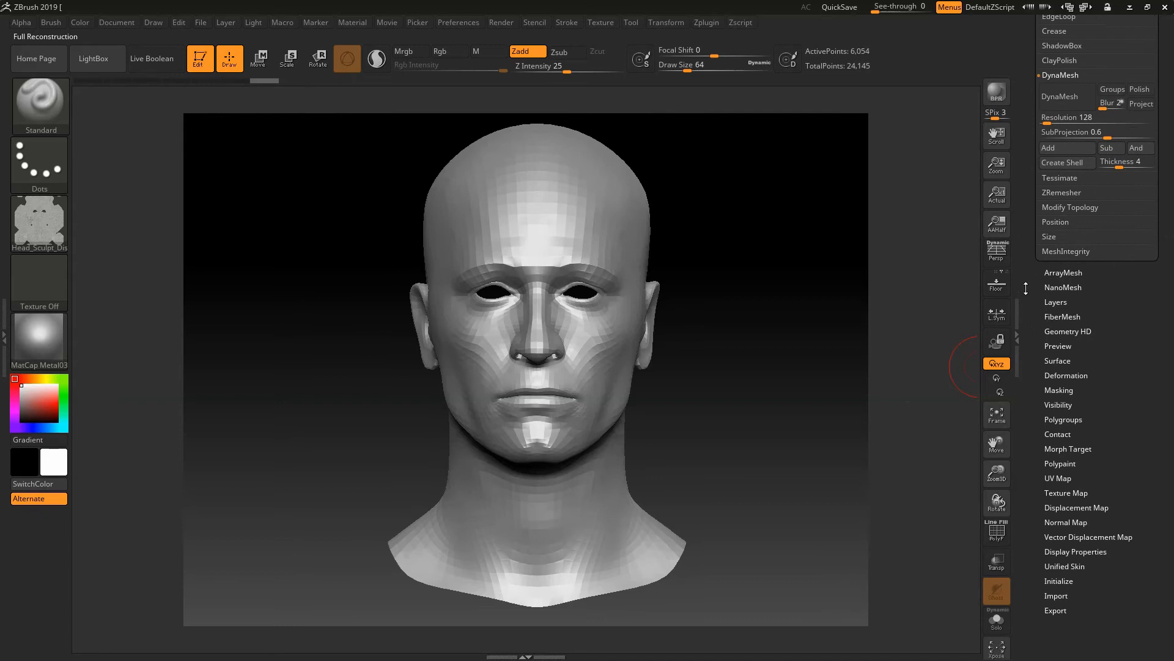
click(1071, 507)
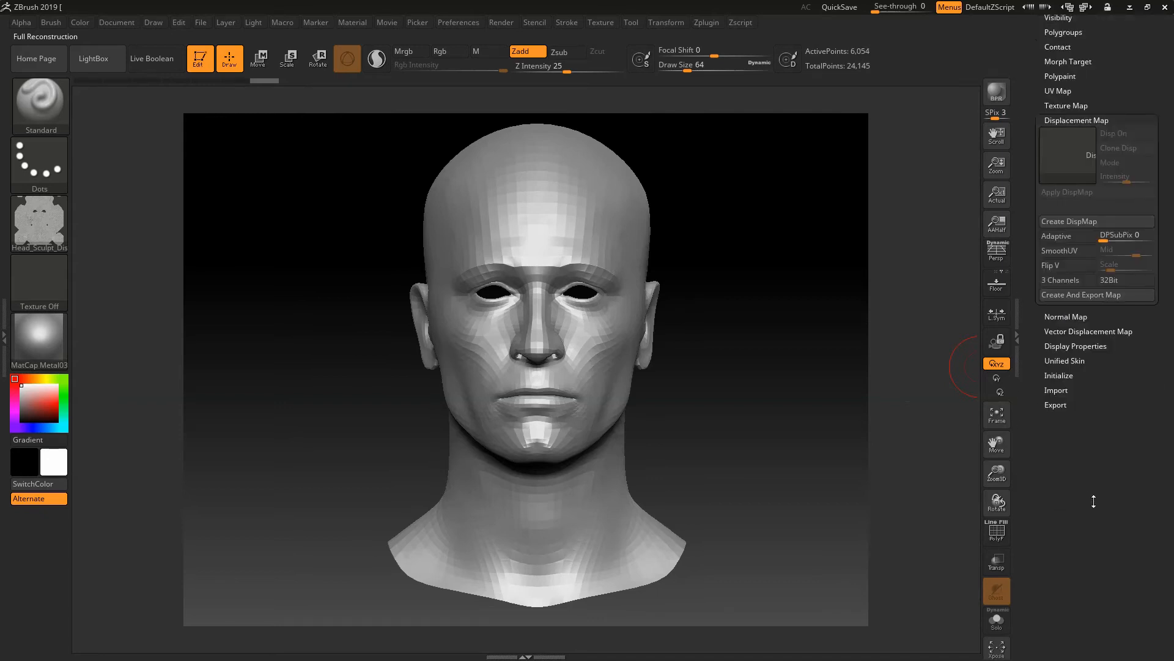
click(1085, 222)
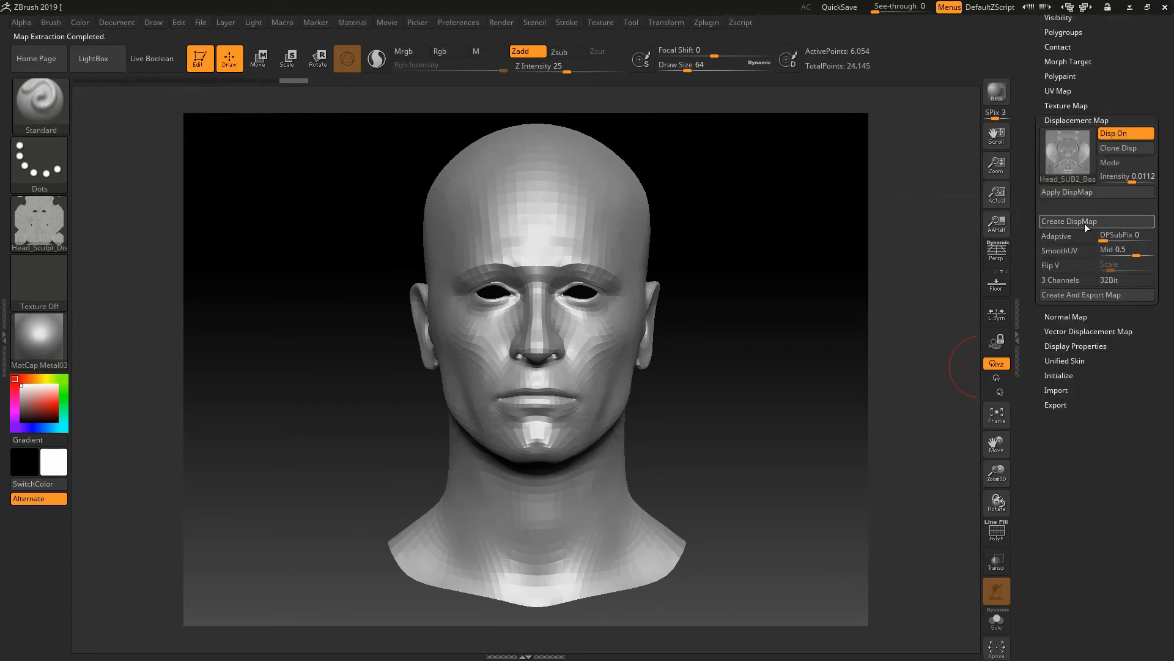
click(1133, 182)
click(1135, 182)
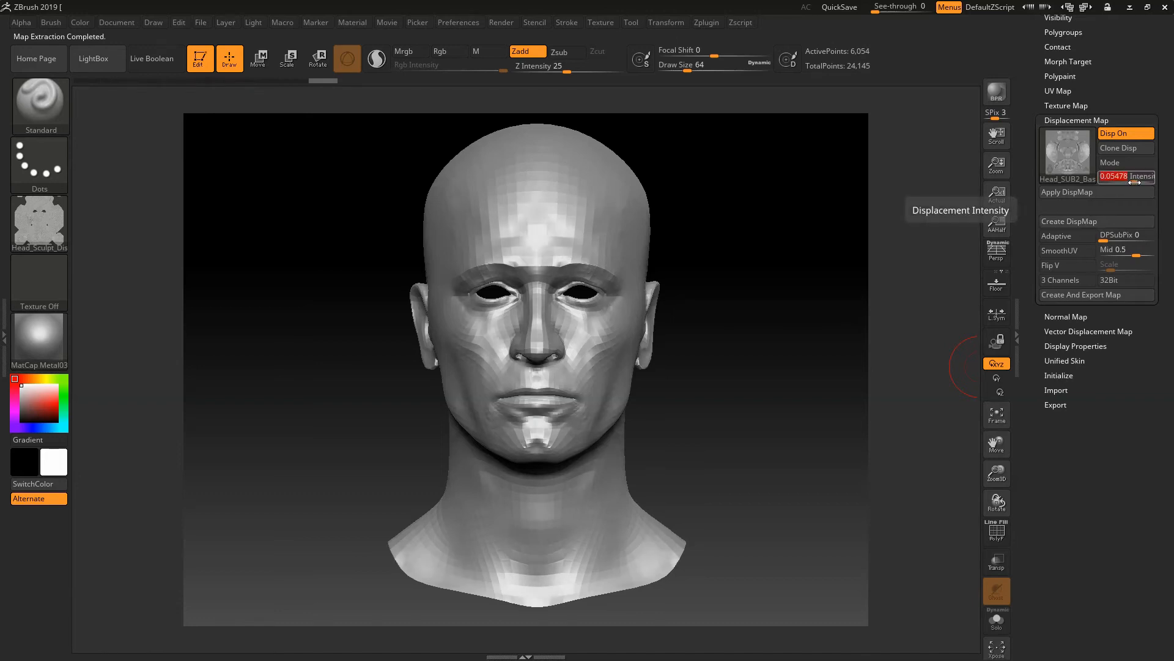
Return the head to its higher subdivision level and divide it once more to level 3.
drag(1035, 137, 1035, 262)
click(1066, 270)
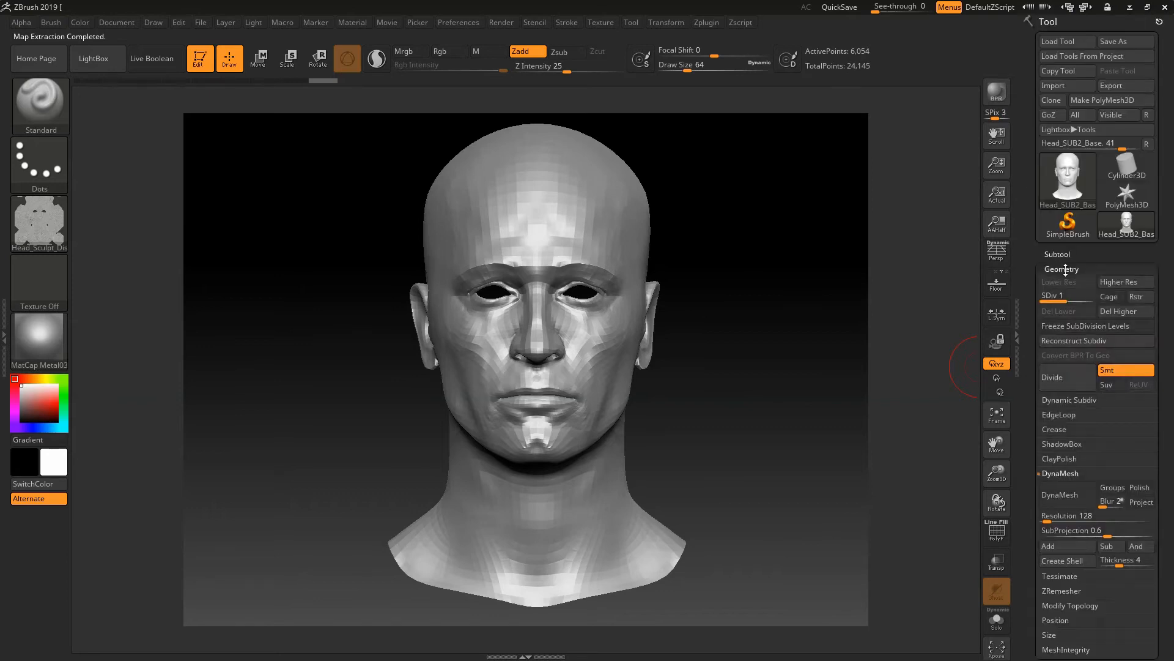
click(1119, 282)
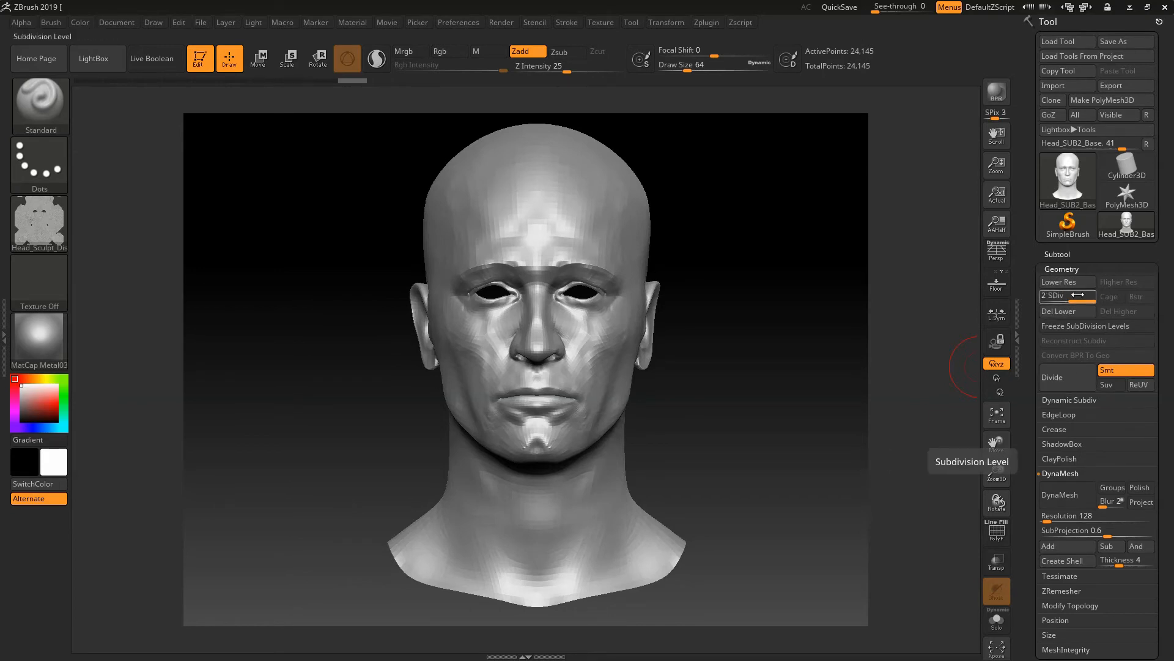
click(1077, 383)
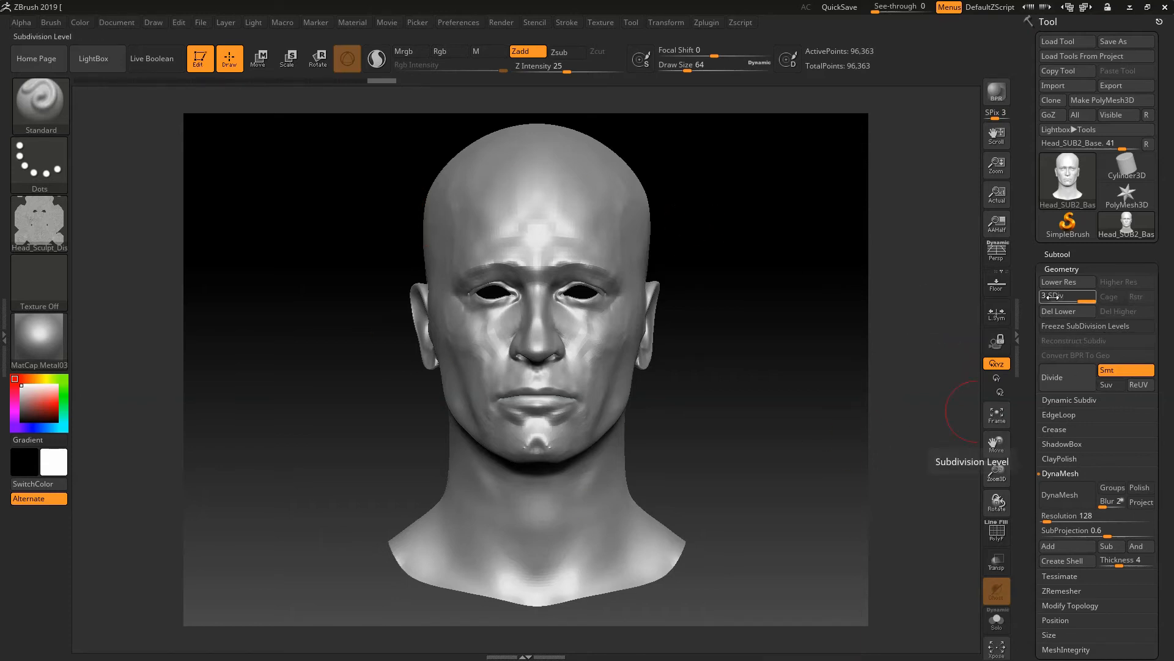
Replace the head's generated displacement map with the Head_Sculpt_Dis alpha.
drag(1030, 423, 1023, 281)
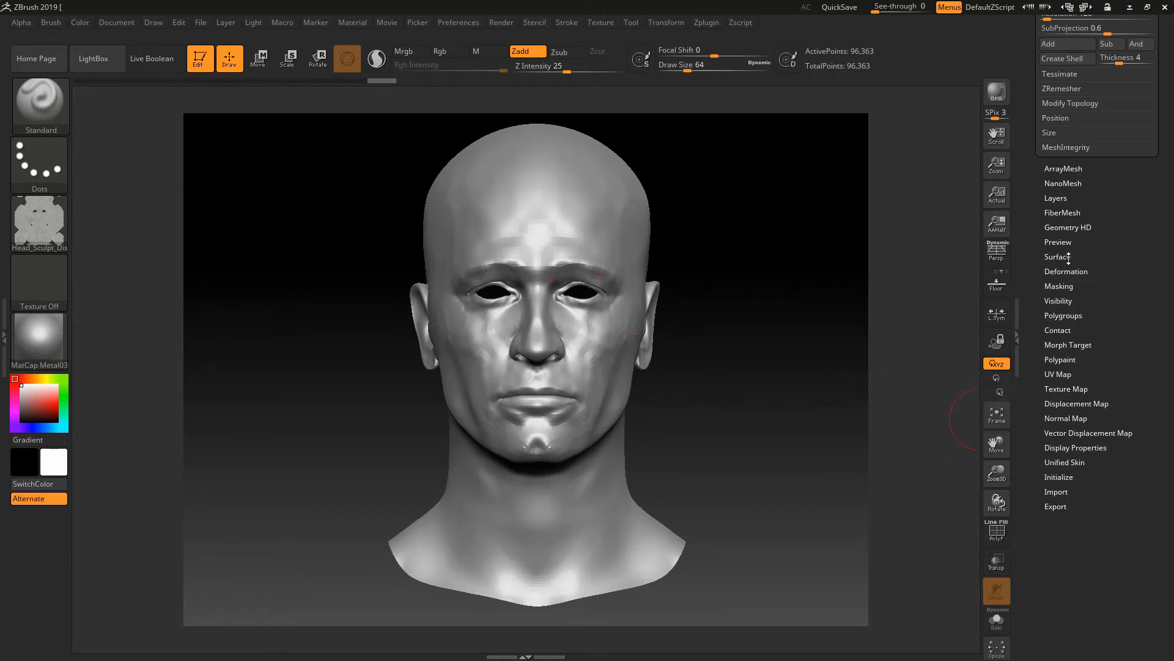
click(1071, 401)
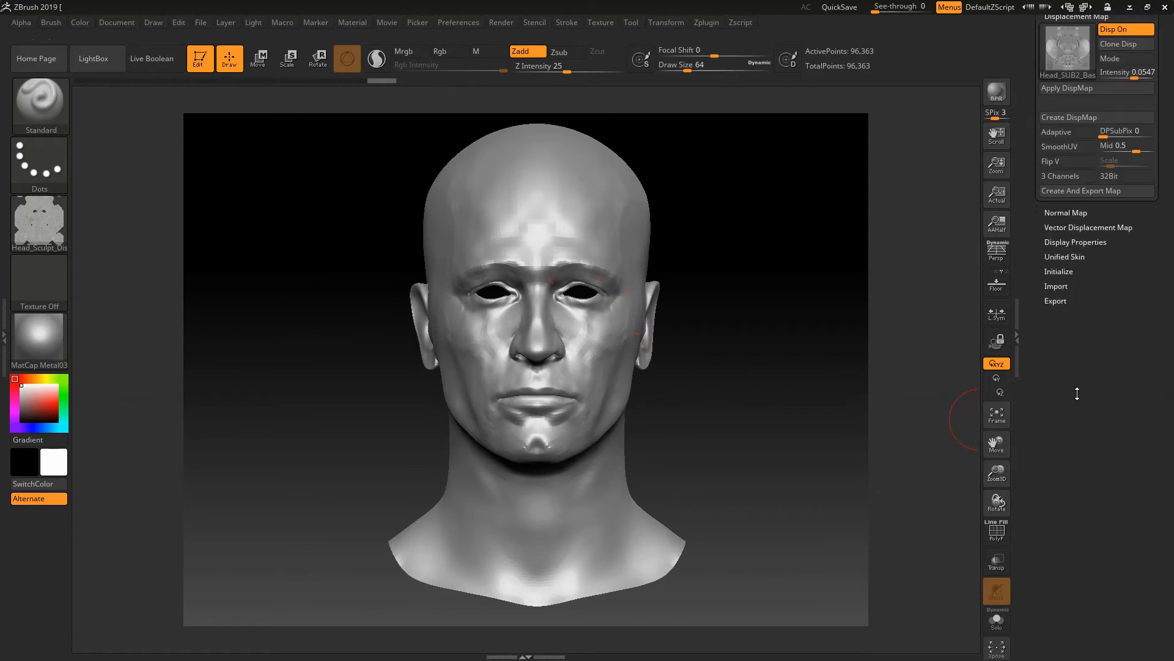
click(1068, 205)
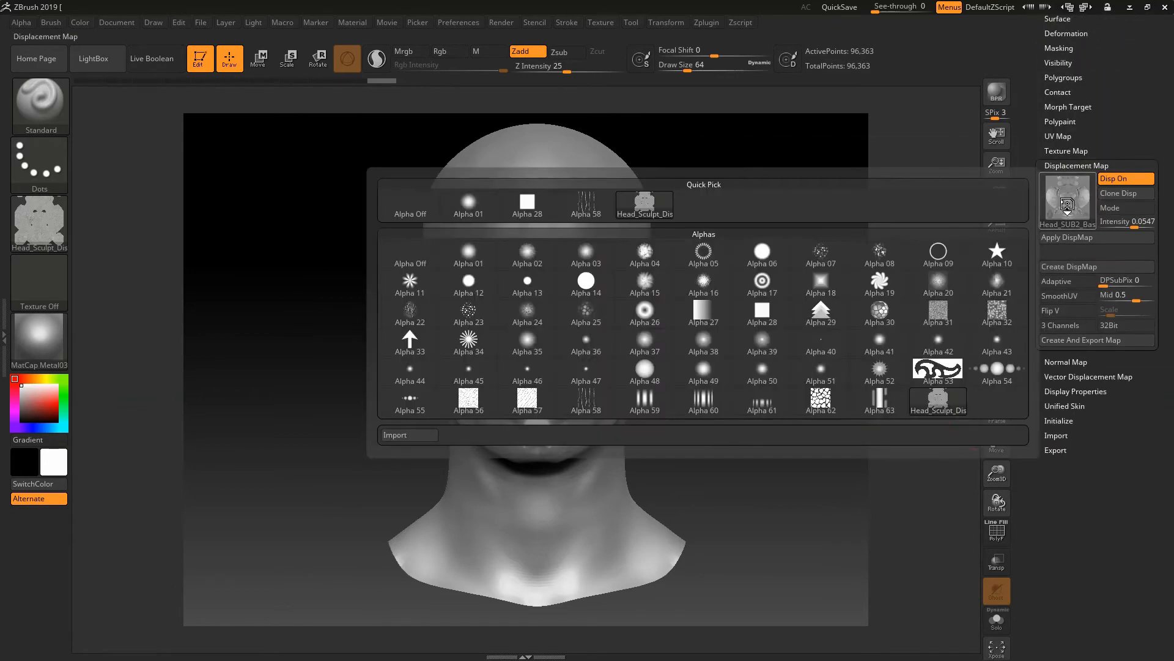
click(942, 401)
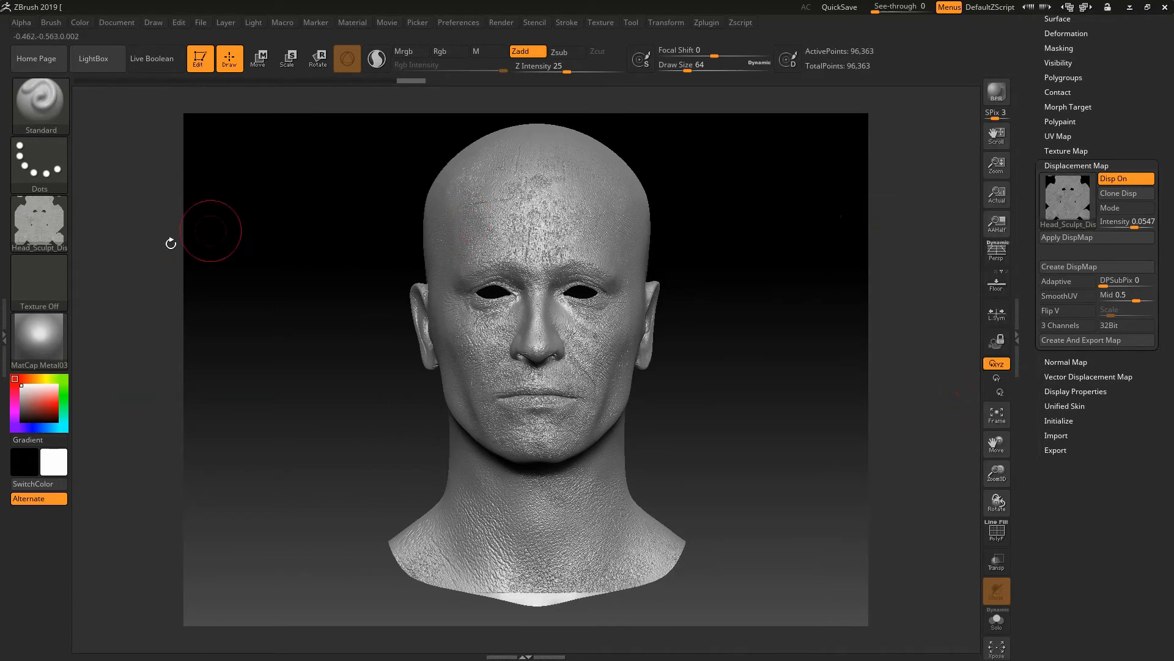
Toggle SmoothUV on and off again, and lower the head's displacement intensity to 0.00804.
mouse_move(728, 325)
ctrl+right_down()
mouse_move(839, 354)
mouse_move(830, 378)
ctrl+right_up()
mouse_move(879, 330)
alt+right_down()
mouse_move(842, 228)
mouse_move(853, 211)
alt+right_up()
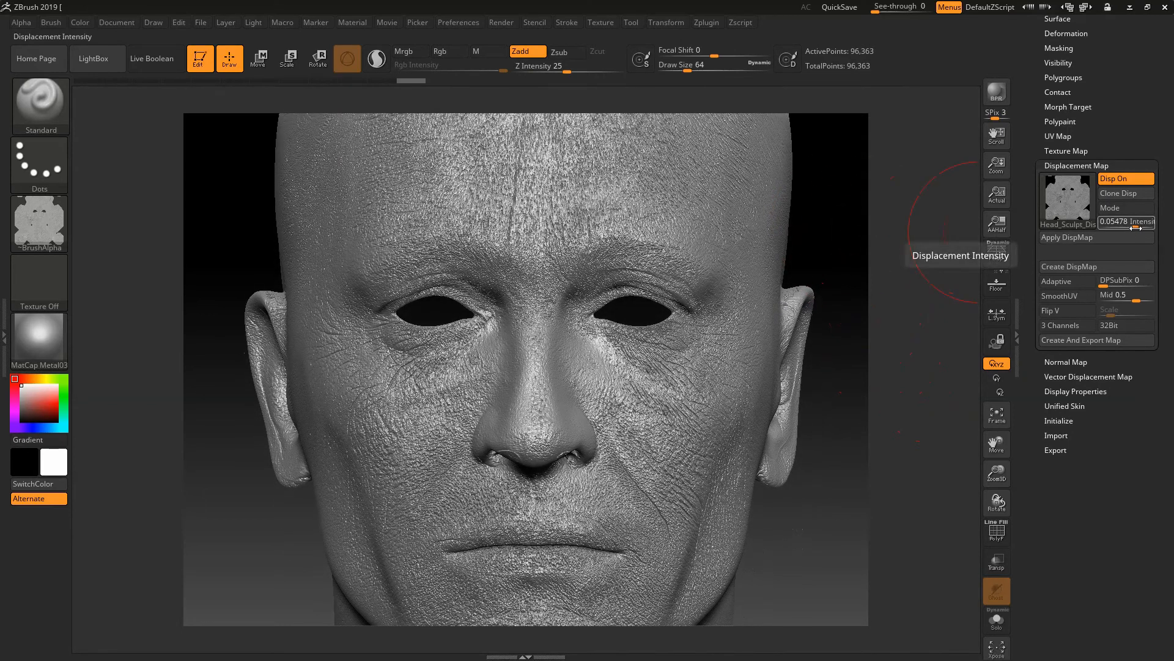
click(1076, 296)
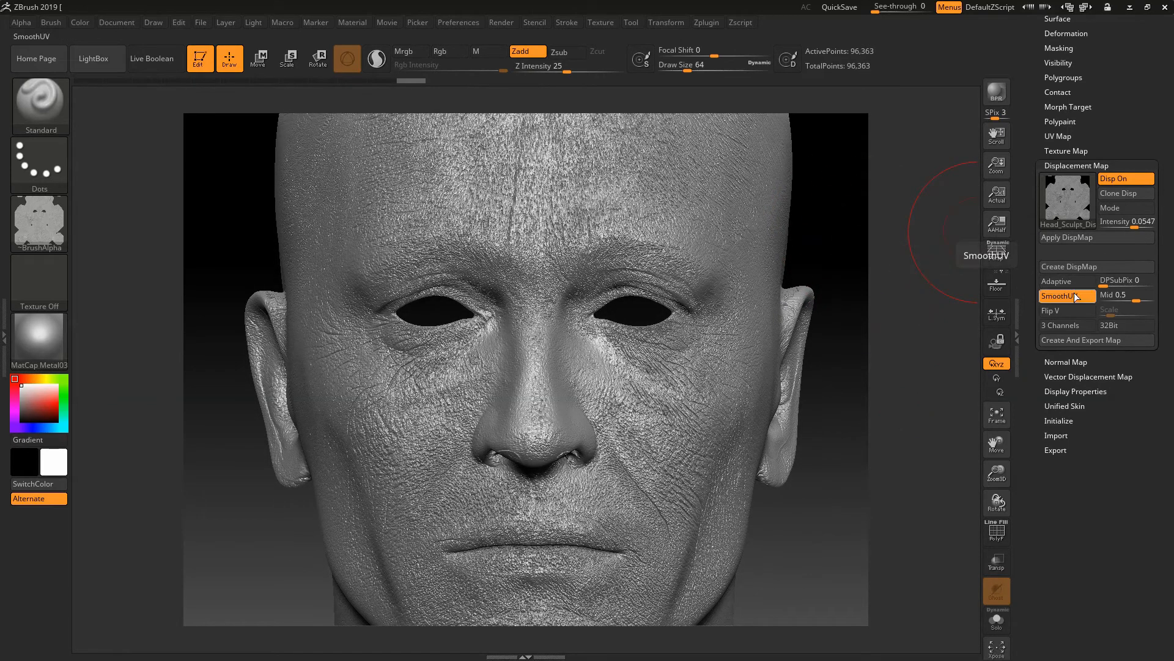
click(1077, 299)
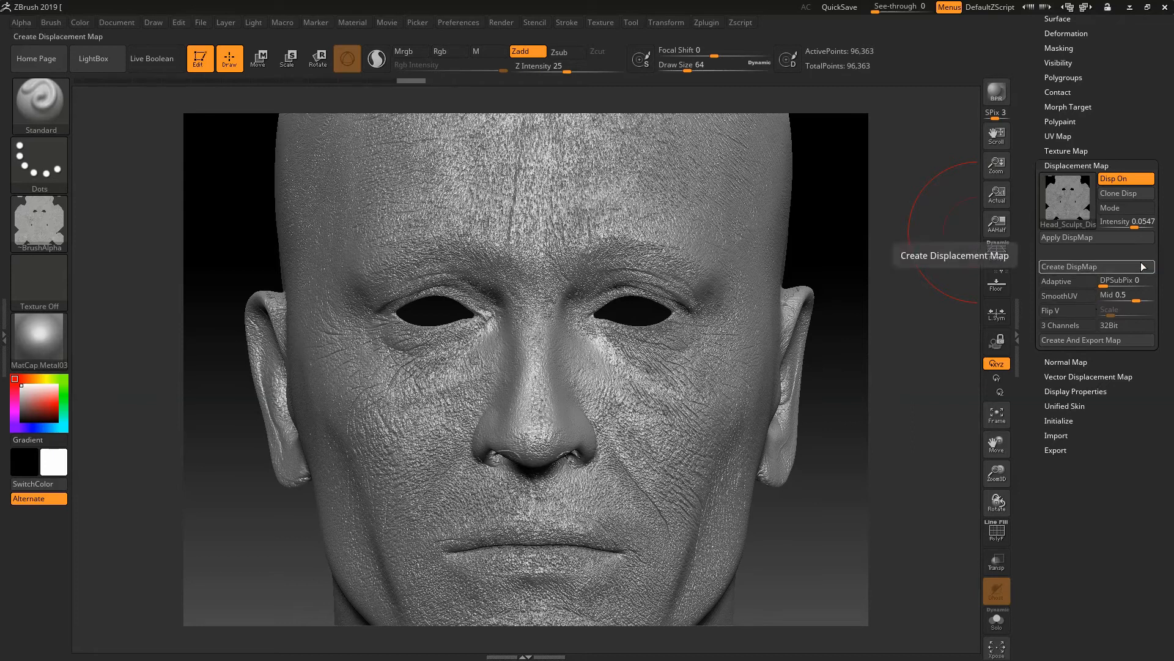
drag(1136, 227, 1132, 228)
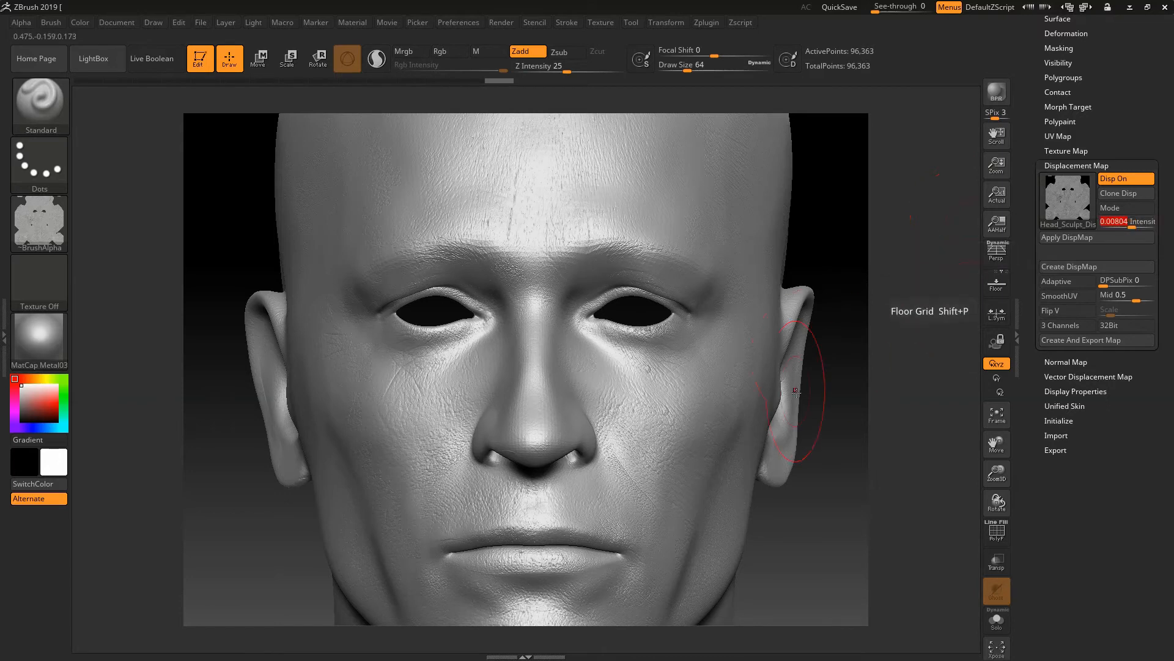
Examine the displaced skin detail across the face from several angles and distances.
drag(806, 386, 783, 178)
alt+drag(811, 430, 754, 431)
shift+right_drag(754, 431, 790, 432)
ctrl+right_drag(789, 483, 772, 403)
mouse_move(760, 365)
alt+right_down()
mouse_move(789, 429)
mouse_move(813, 406)
mouse_move(804, 367)
alt+right_up()
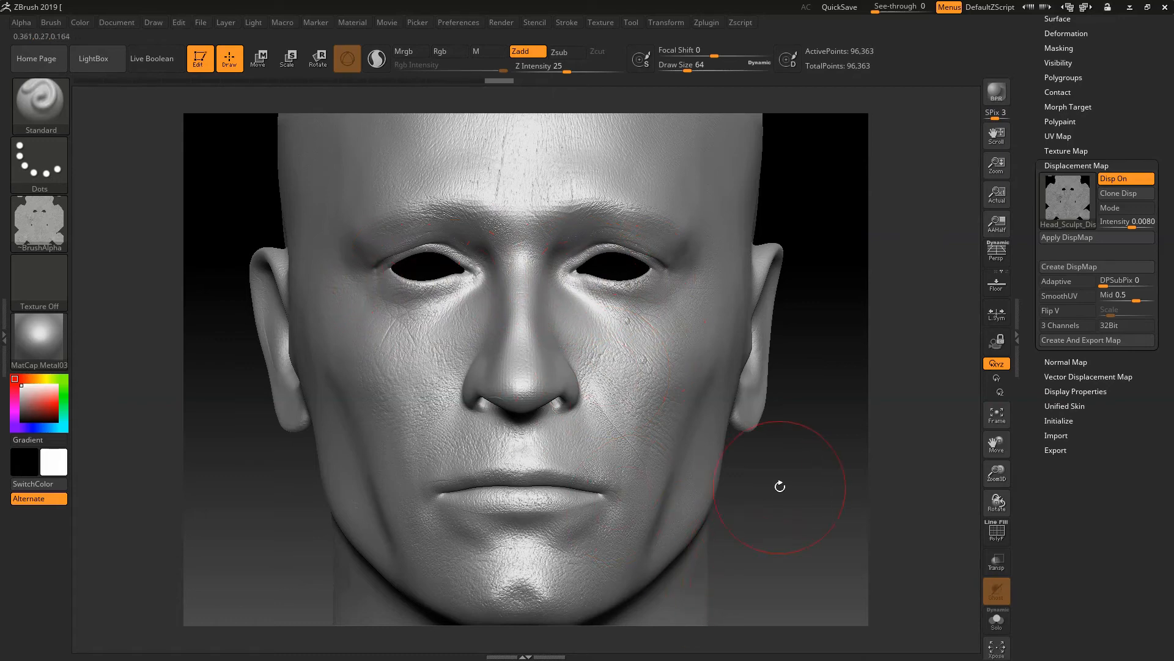
mouse_move(798, 465)
mouse_down()
mouse_move(735, 455)
mouse_move(813, 431)
mouse_move(783, 402)
mouse_move(727, 442)
mouse_move(786, 438)
mouse_up()
ctrl+right_drag(786, 439, 755, 405)
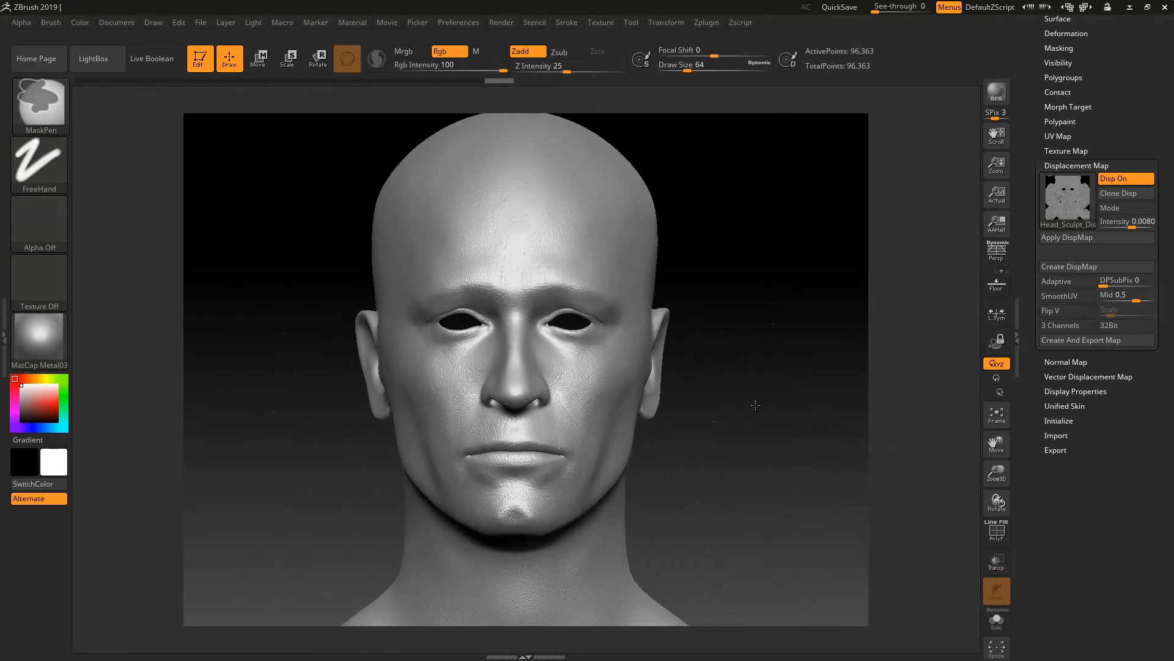
alt+right_drag(783, 357, 802, 368)
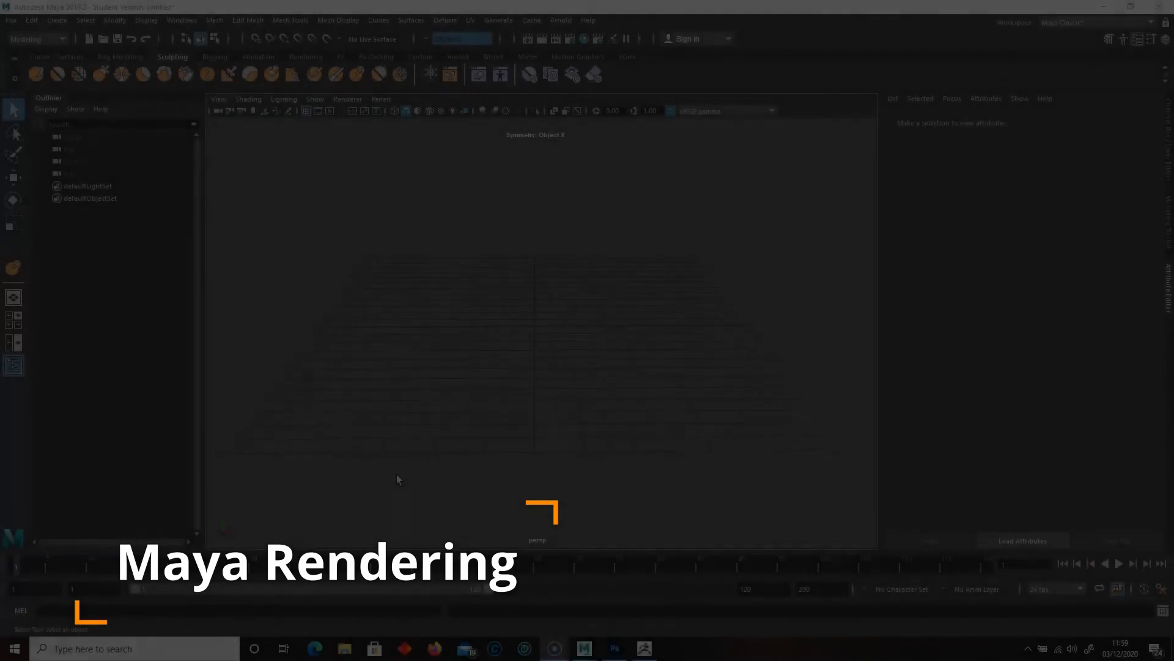
Switch to Maya and start a file import from the Headsculpt01 folder.
click(11, 20)
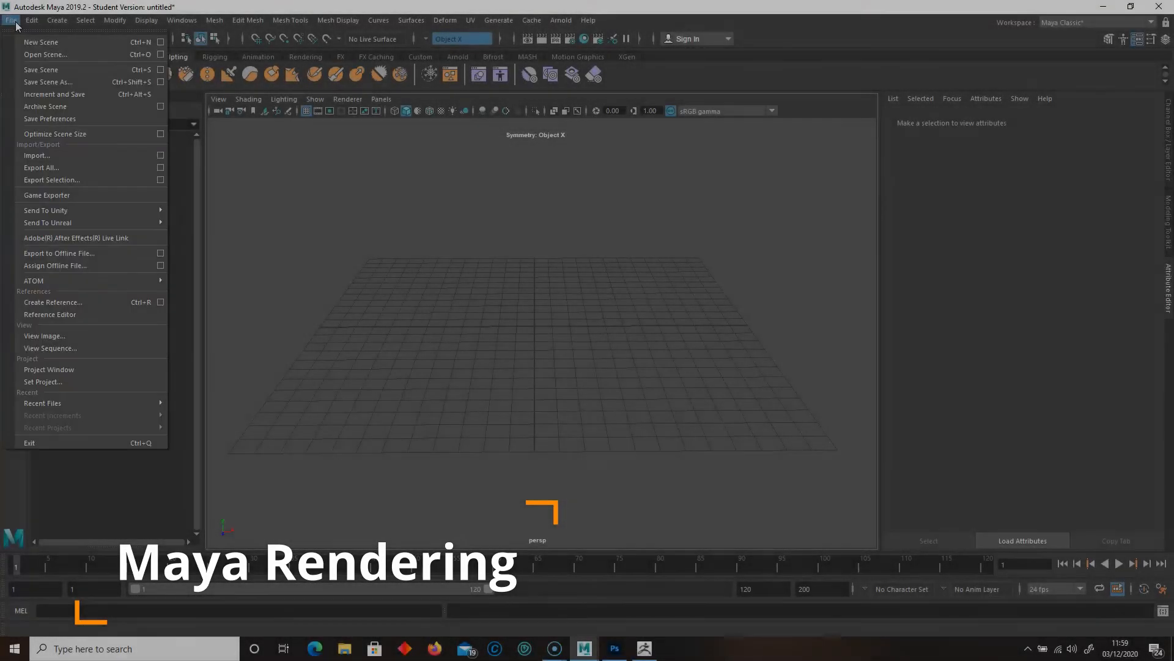
click(65, 166)
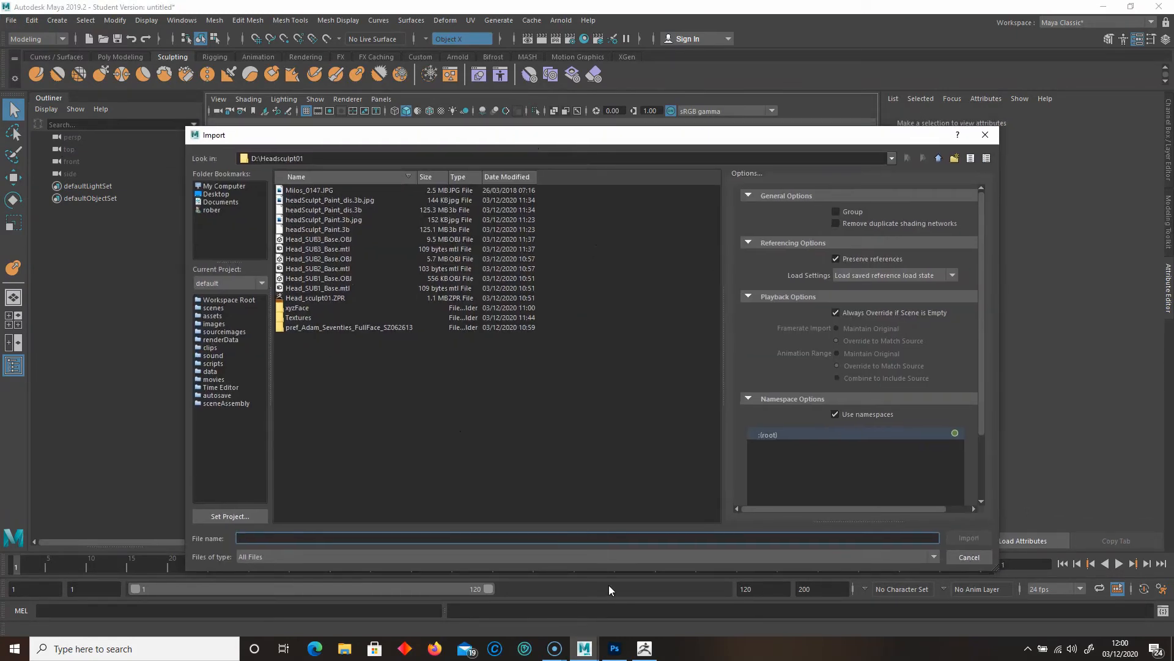
click(644, 649)
drag(1028, 146, 1030, 244)
click(1050, 186)
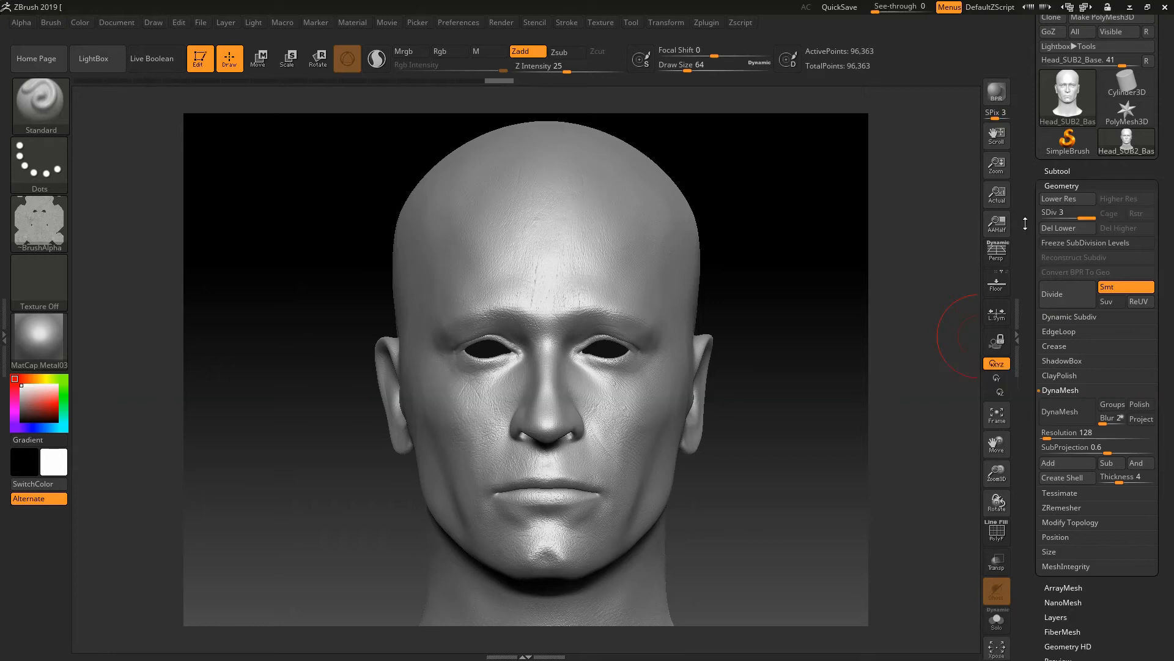
scroll(1095, 85, up, 2)
click(1112, 55)
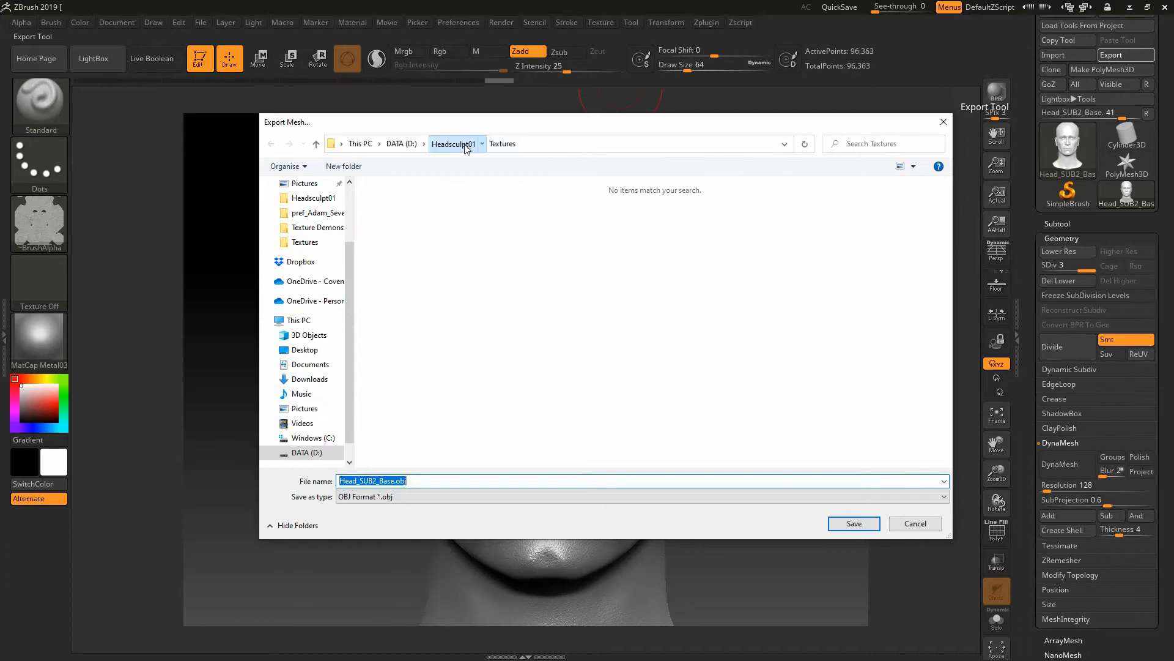
click(460, 145)
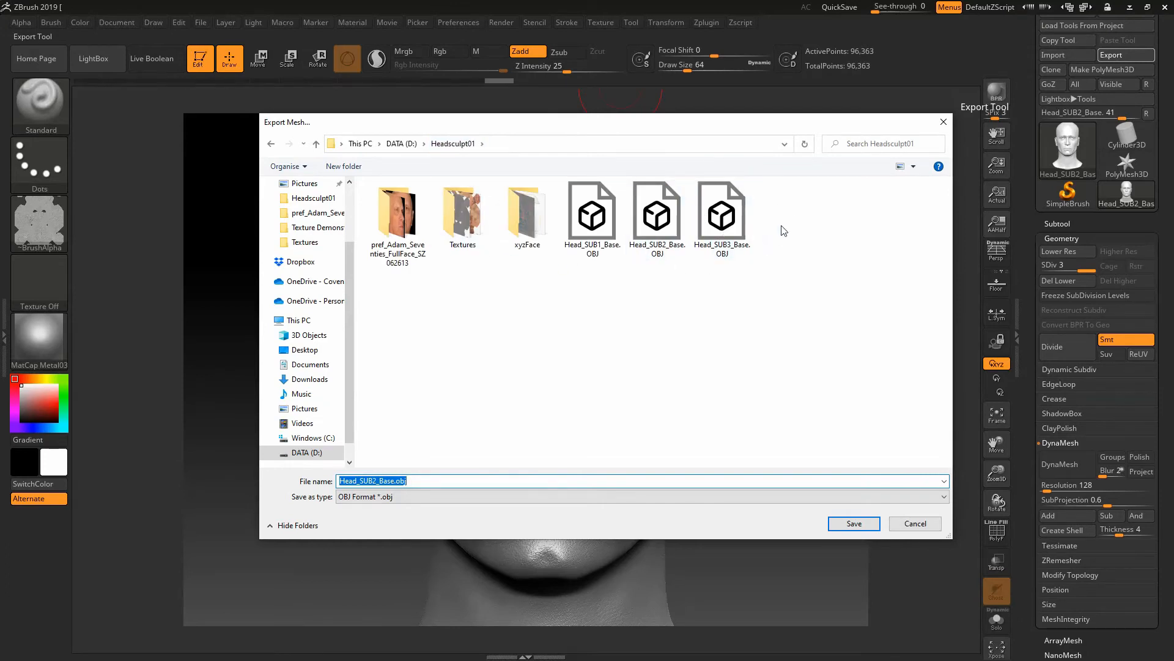
click(904, 524)
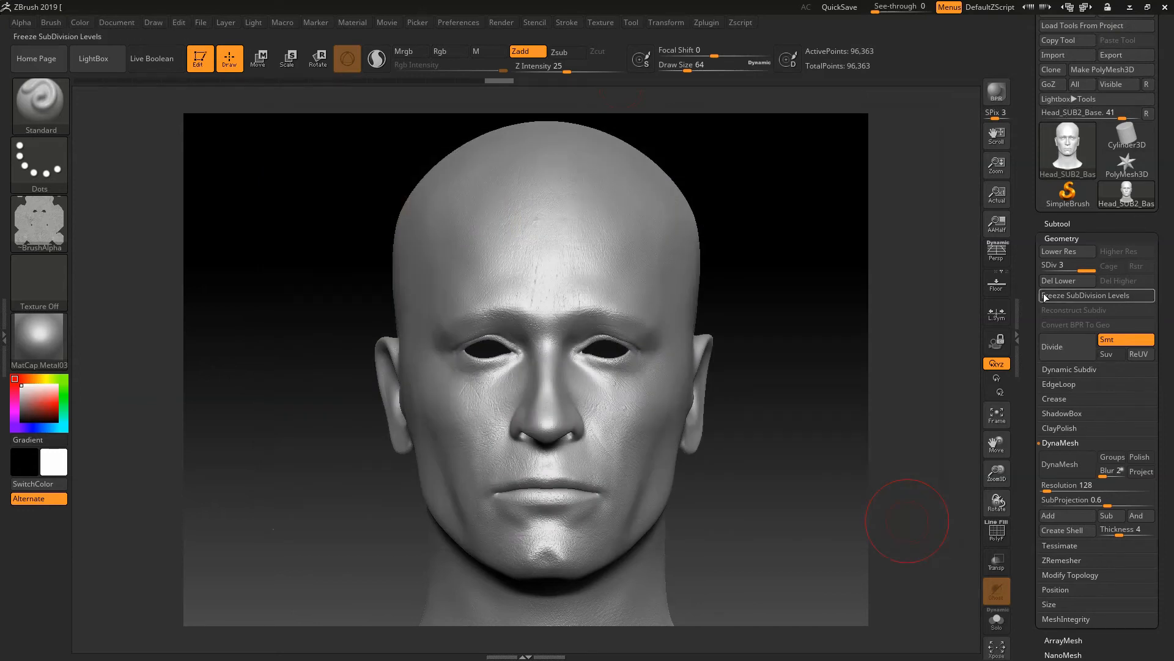
click(1129, 9)
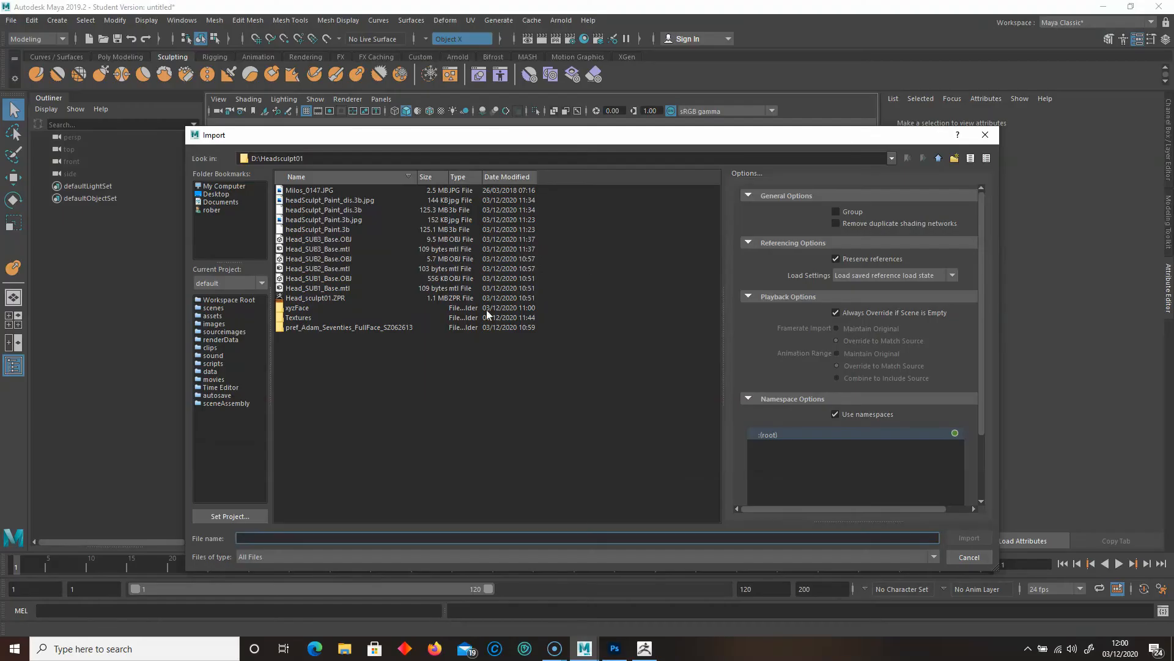
Import Head_SUB3_Base.OBJ into the empty Maya scene.
drag(308, 145, 317, 144)
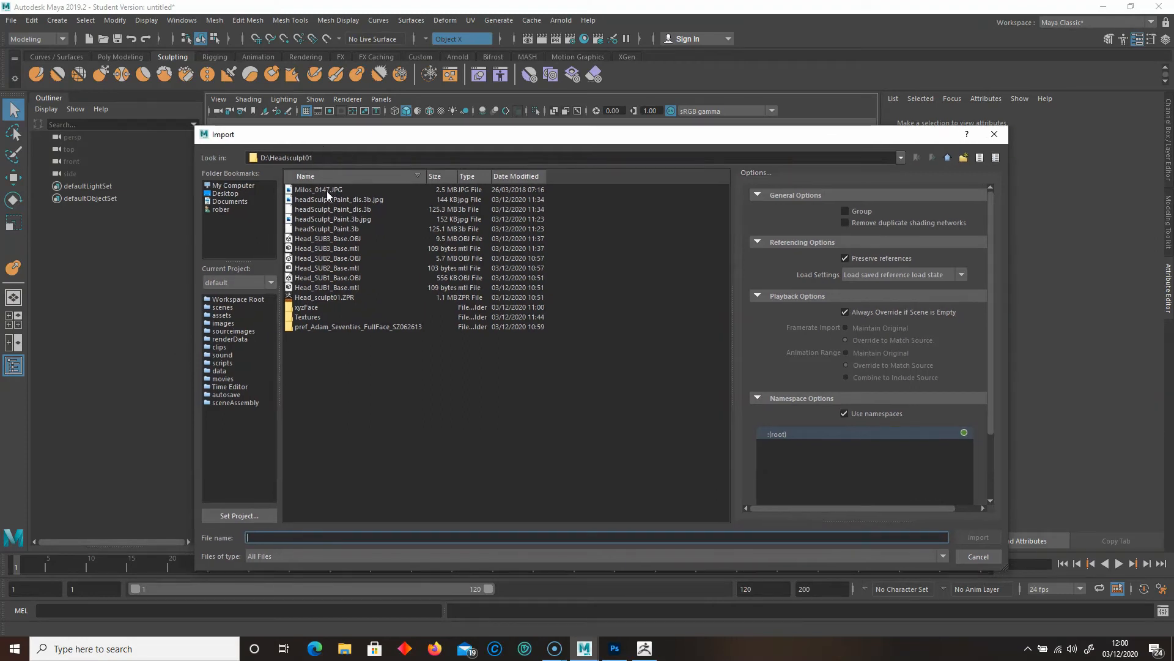
double_click(317, 240)
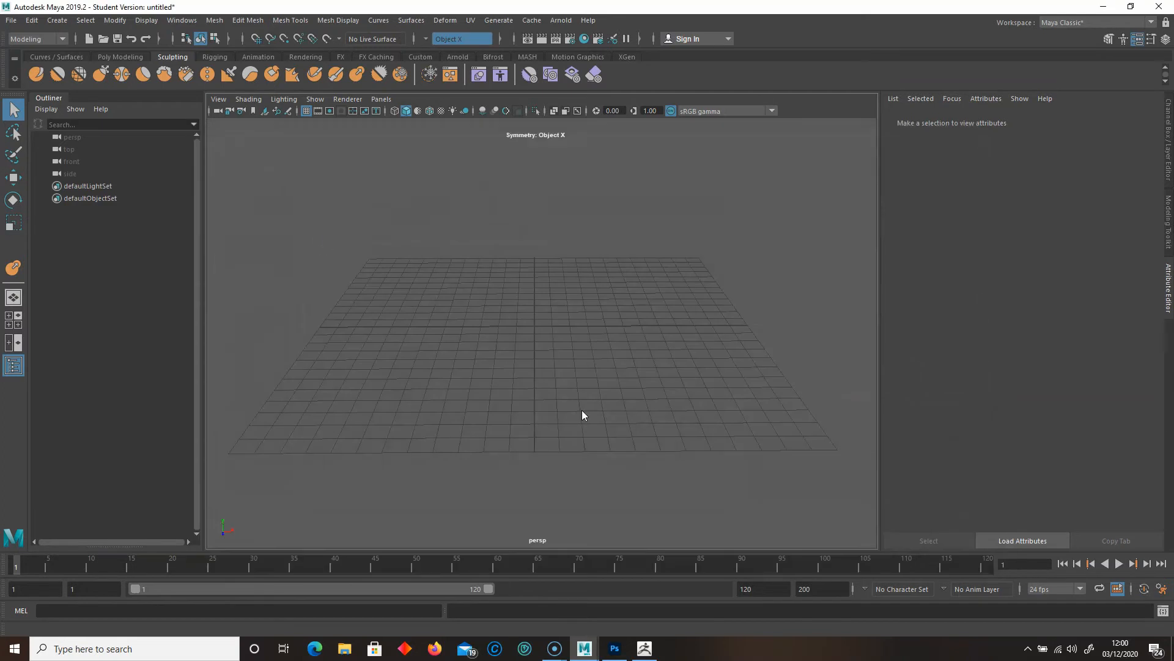
Examine the imported head and its wireframe from the front at a distance that shows the whole bust.
scroll(554, 303, down, 5)
click(505, 229)
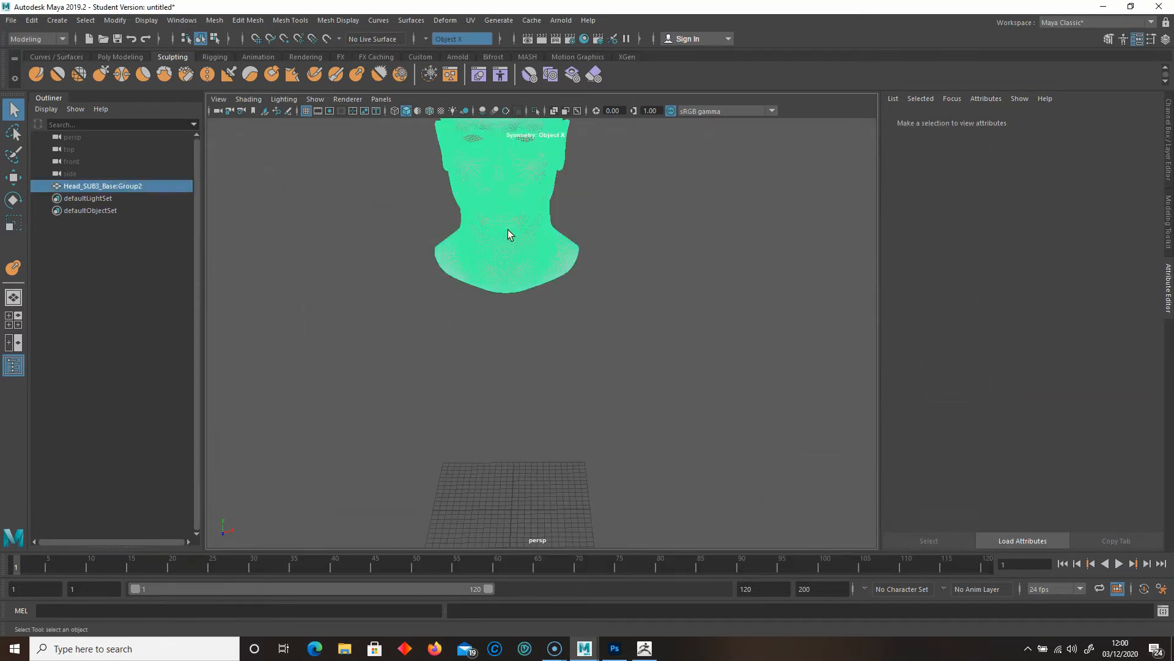
alt+middle_drag(610, 208, 609, 333)
alt+drag(609, 334, 595, 334)
alt+right_drag(602, 333, 731, 309)
alt+drag(636, 300, 666, 285)
alt+middle_drag(666, 286, 689, 364)
alt+drag(689, 364, 668, 365)
alt+right_drag(677, 356, 623, 352)
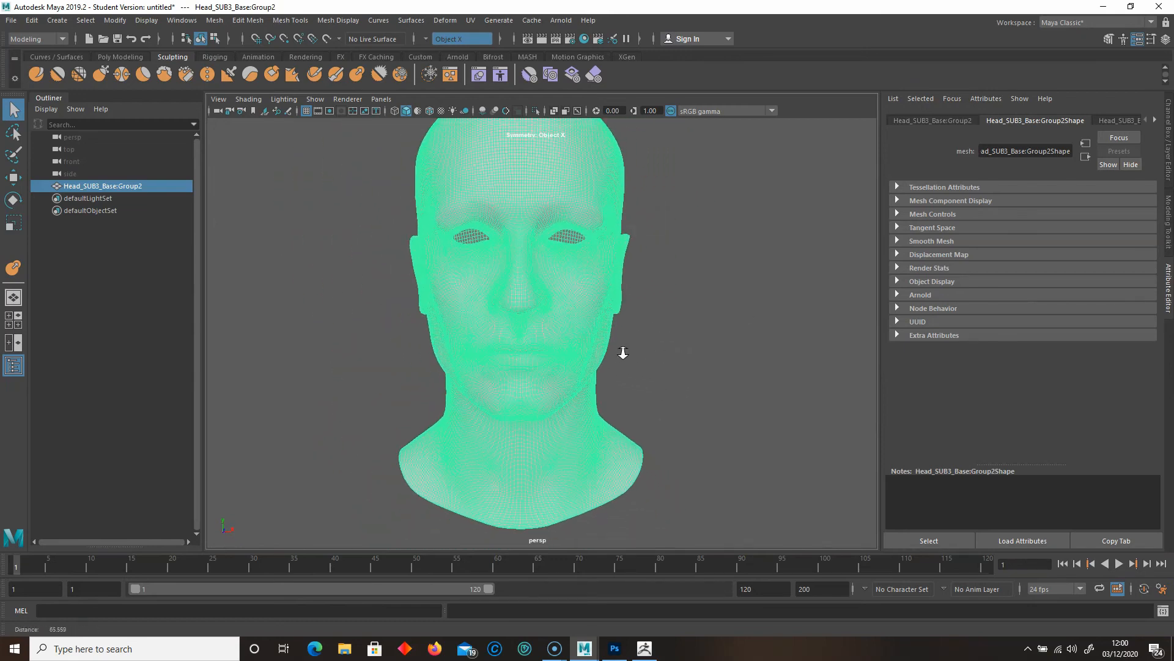
alt+middle_drag(623, 353, 630, 363)
click(674, 362)
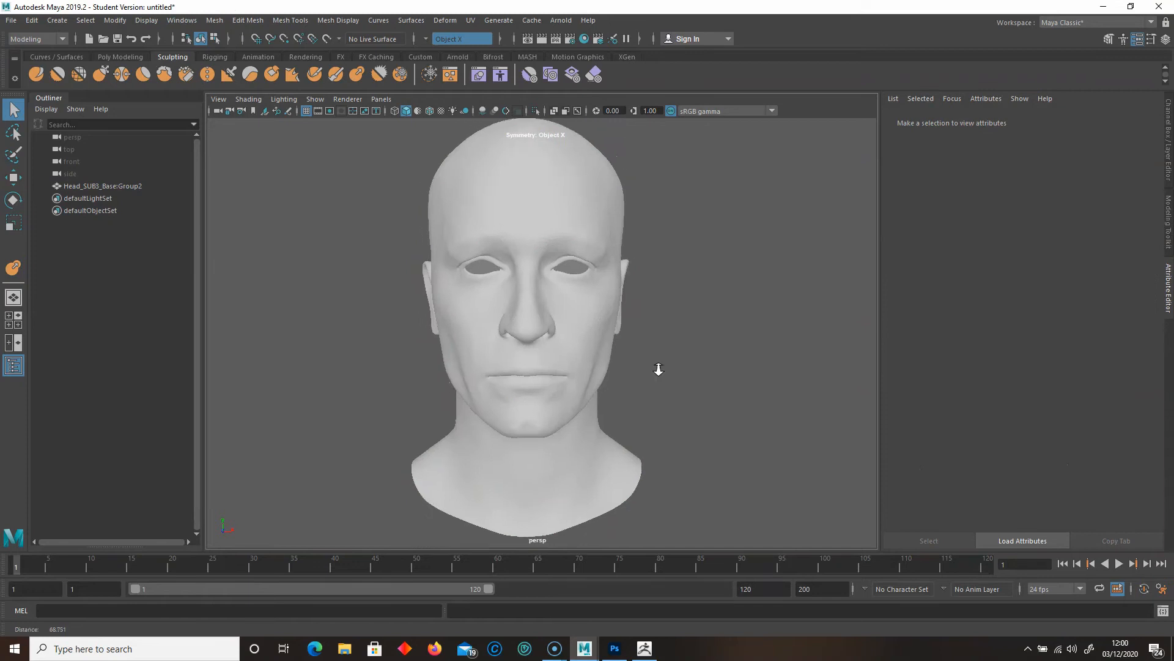
alt+right_drag(655, 367, 679, 363)
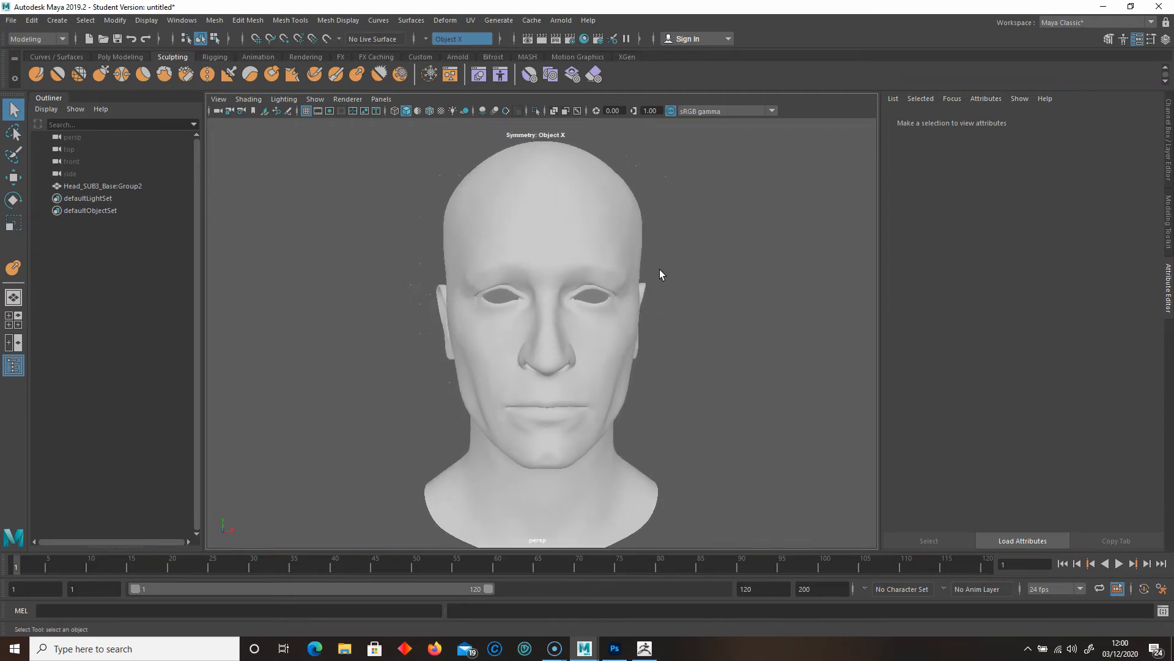
alt+middle_drag(659, 269, 644, 267)
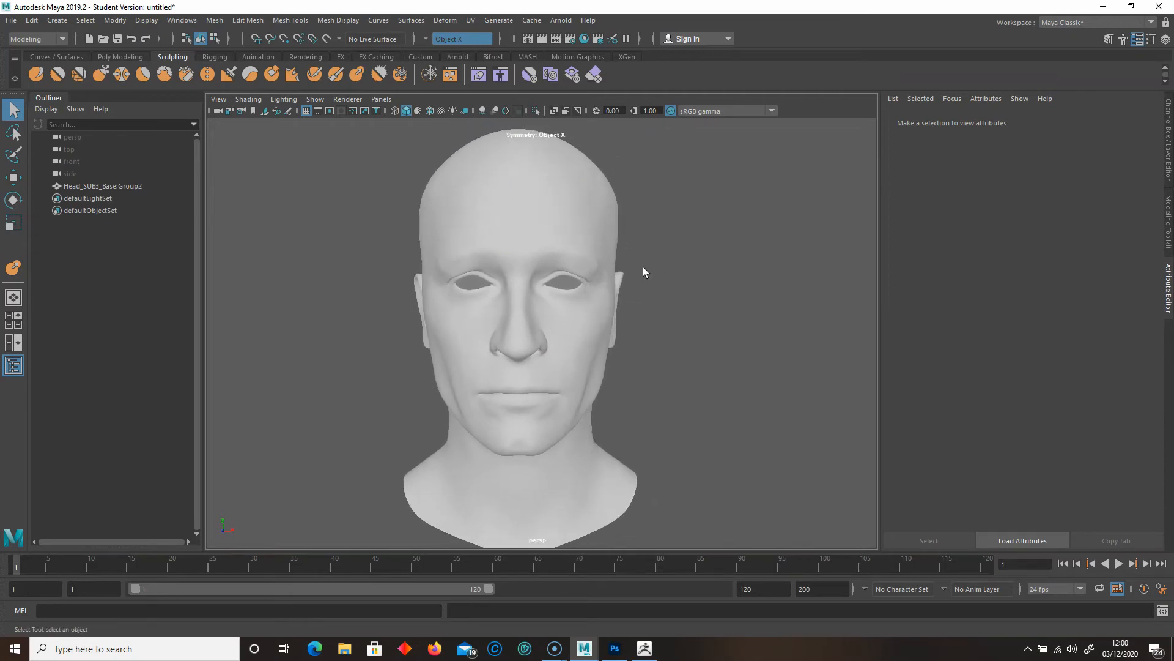
click(485, 222)
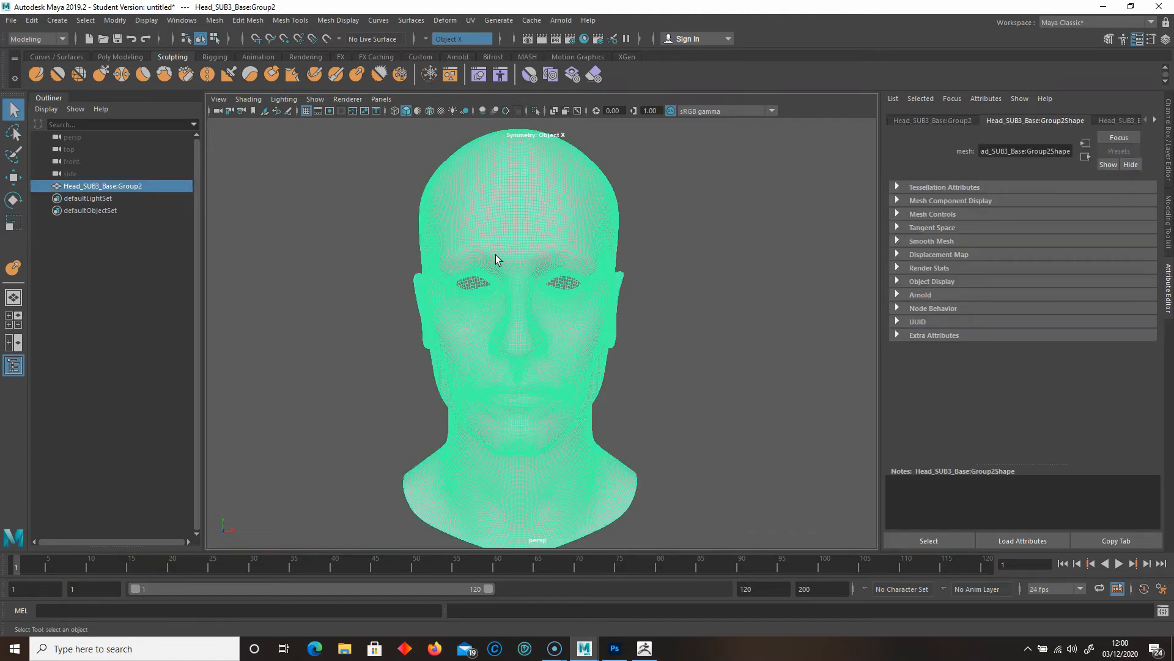
Switch to Firefox, search the web for "hdri haven" in a new tab, and open the HDRI Haven site.
click(435, 649)
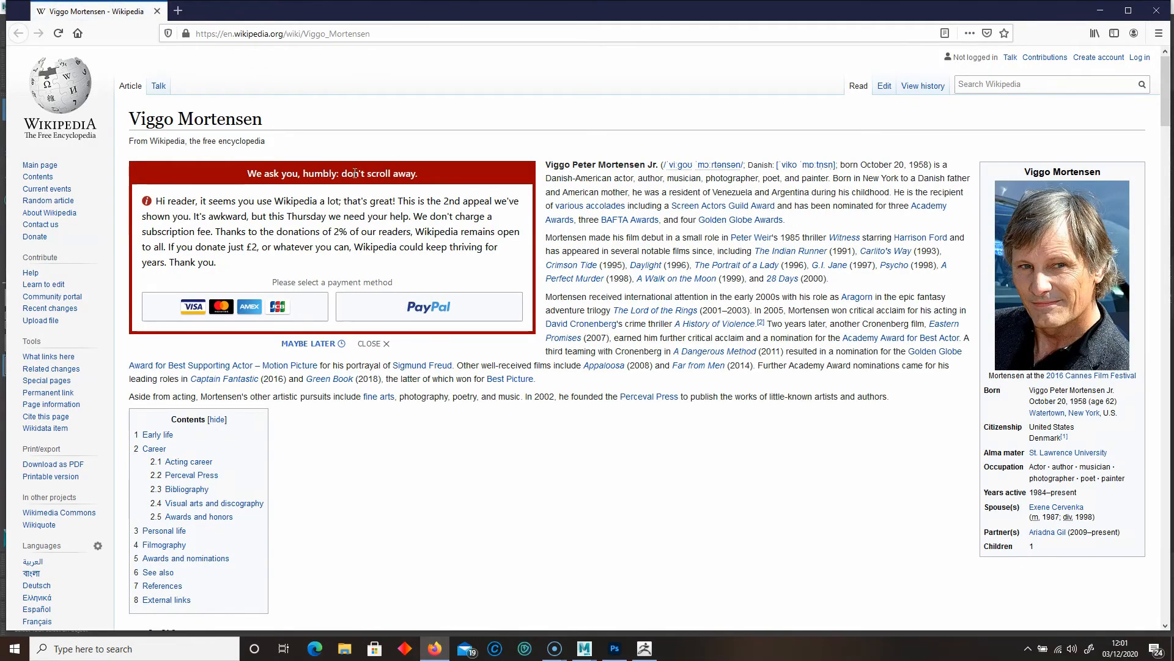
click(178, 11)
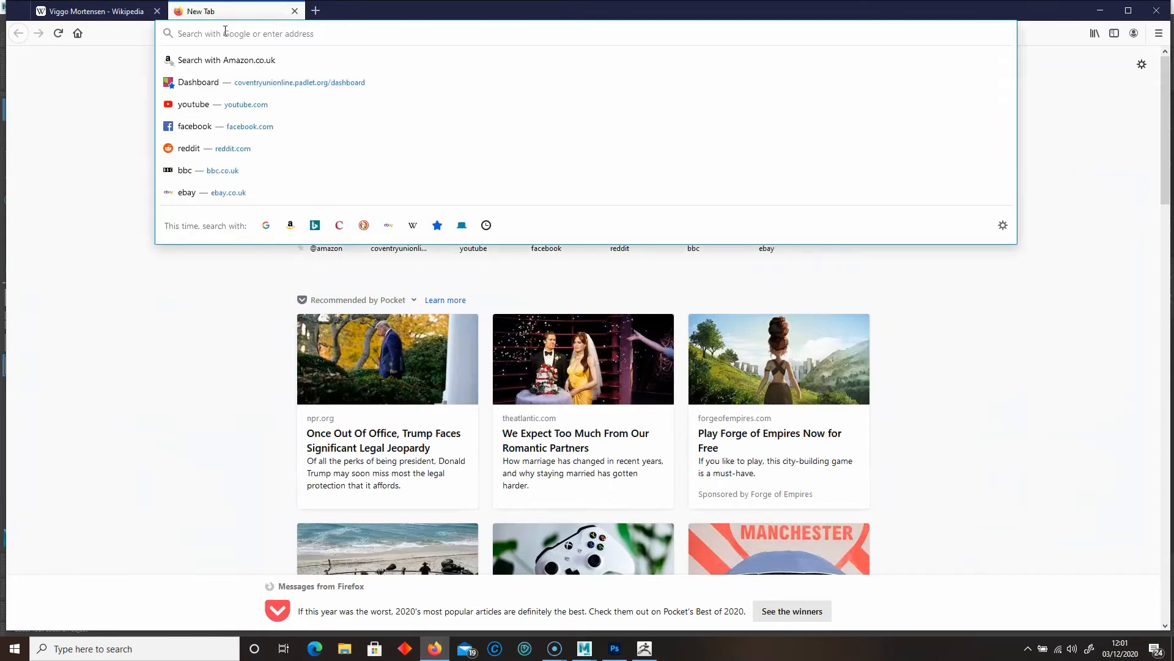
text(hdri haven)
key(Return)
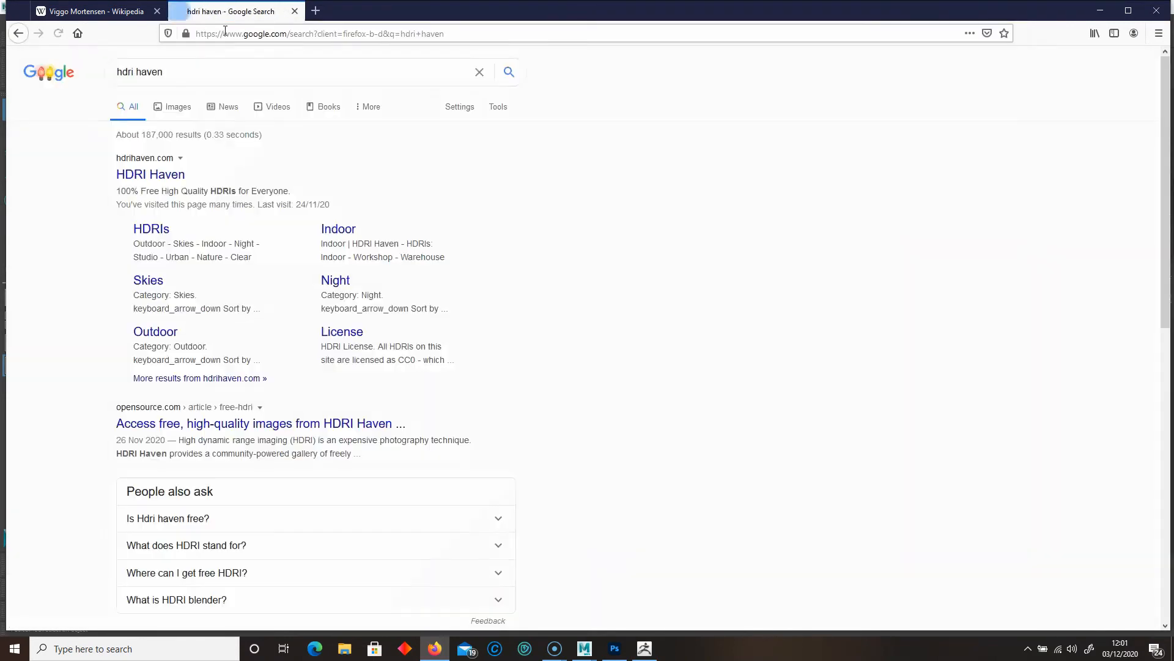
click(170, 176)
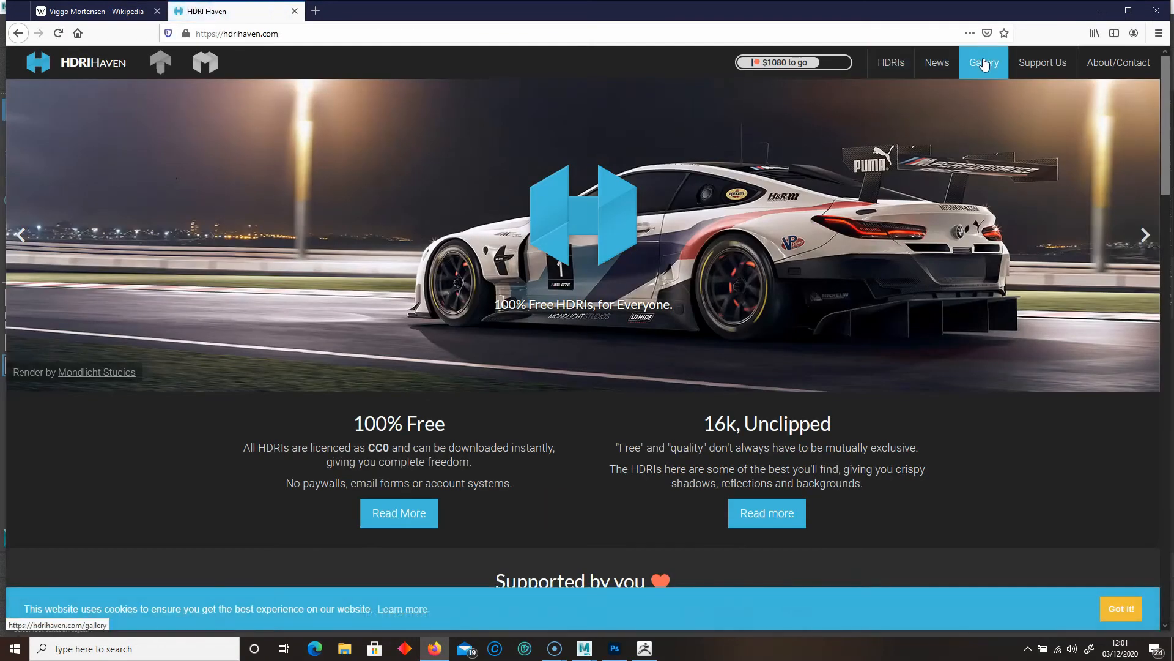
Browse the full HDRI collection and open the Herkulessäulen rock-formation HDRI page.
click(895, 66)
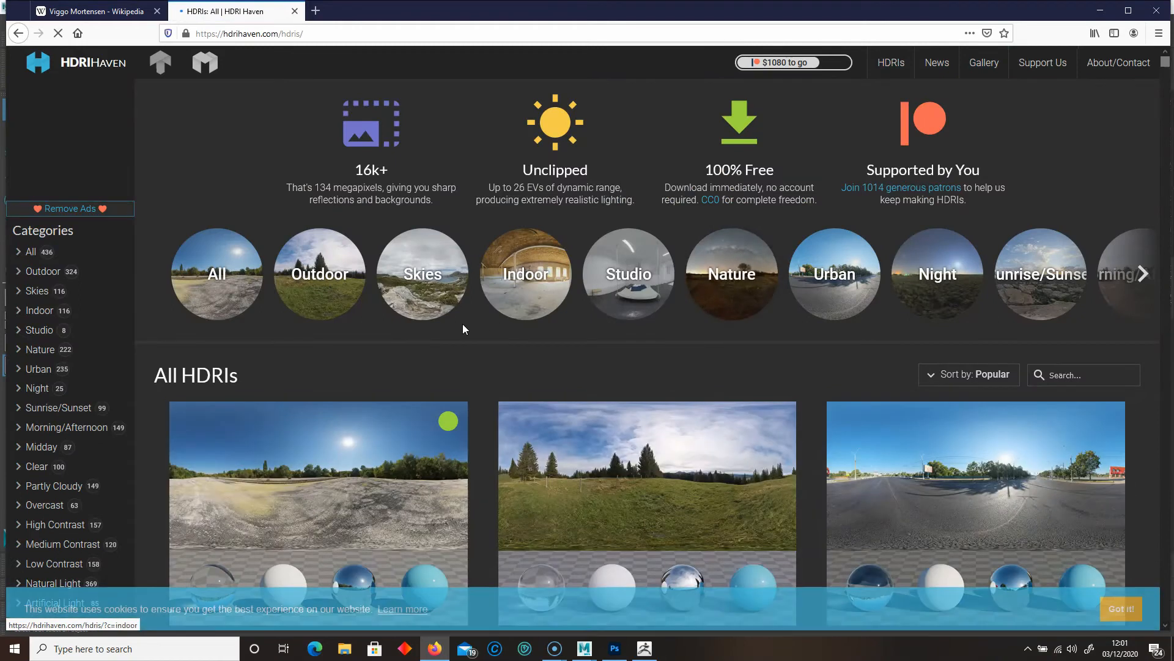
scroll(463, 325, down, 3)
scroll(612, 367, down, 4)
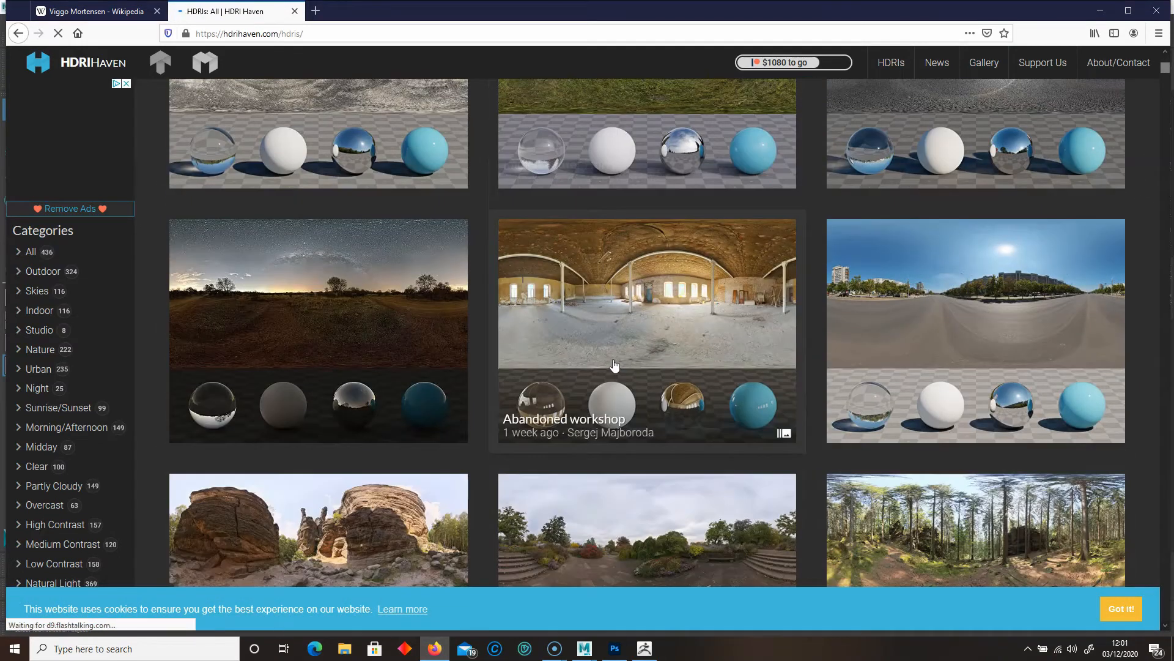
scroll(614, 372, down, 2)
scroll(615, 369, down, 2)
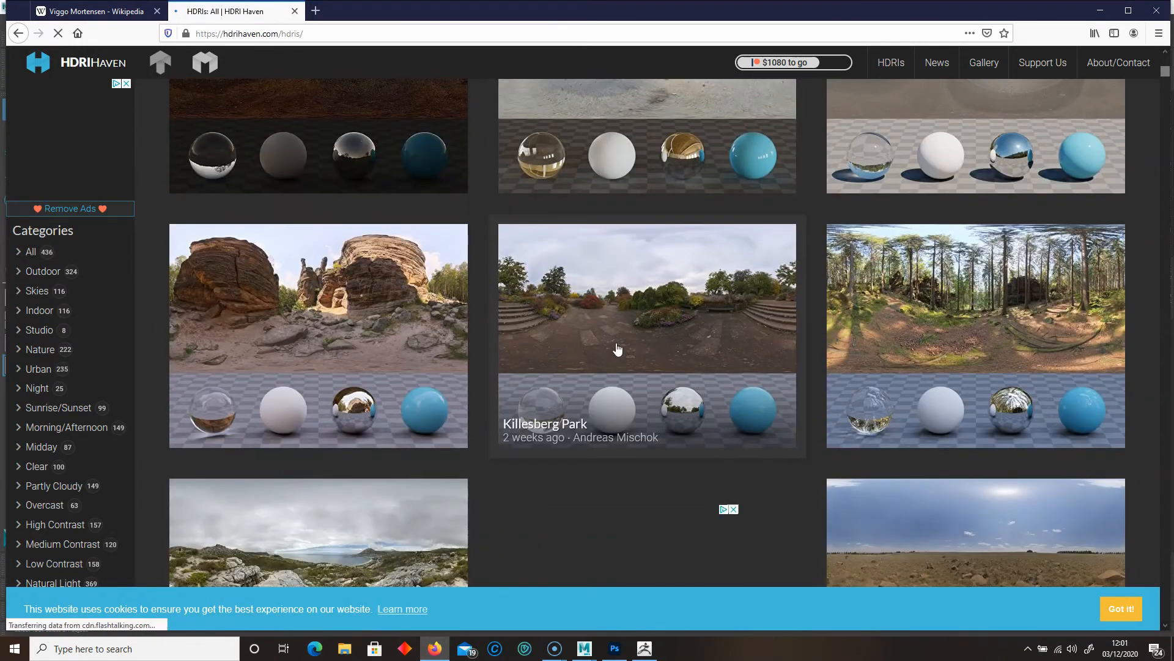
scroll(363, 233, down, 1)
click(364, 233)
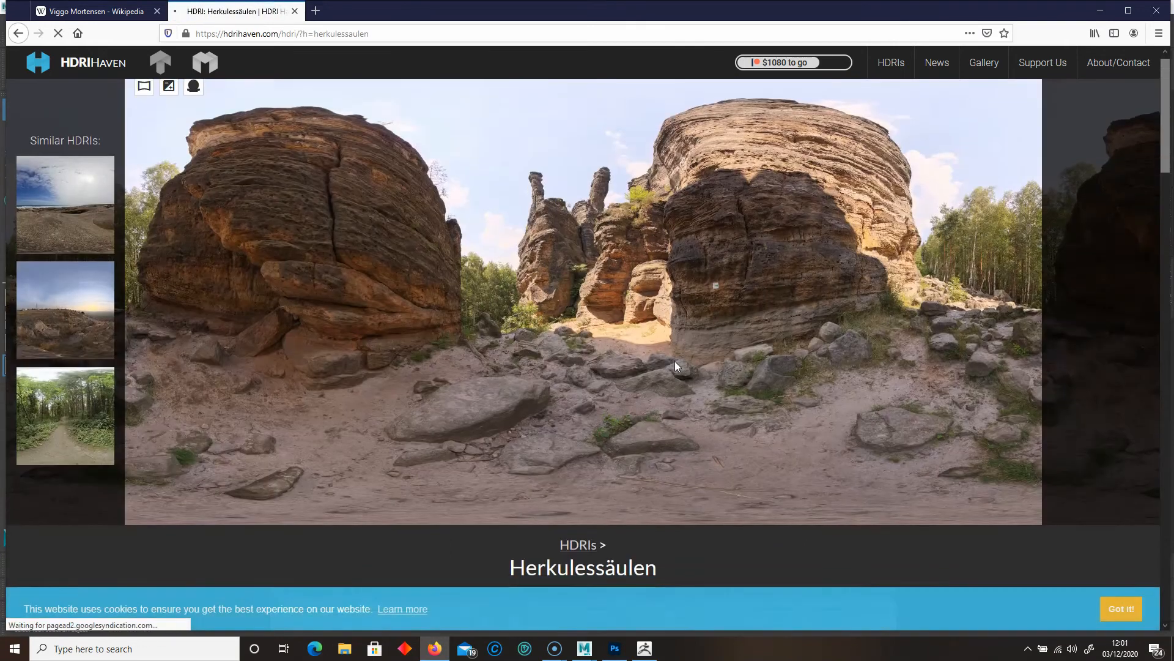
Download the 2k HDR version of Herkulessäulen, saving herkulessaulen_2k.hdr to disk.
scroll(795, 416, down, 4)
scroll(943, 471, down, 3)
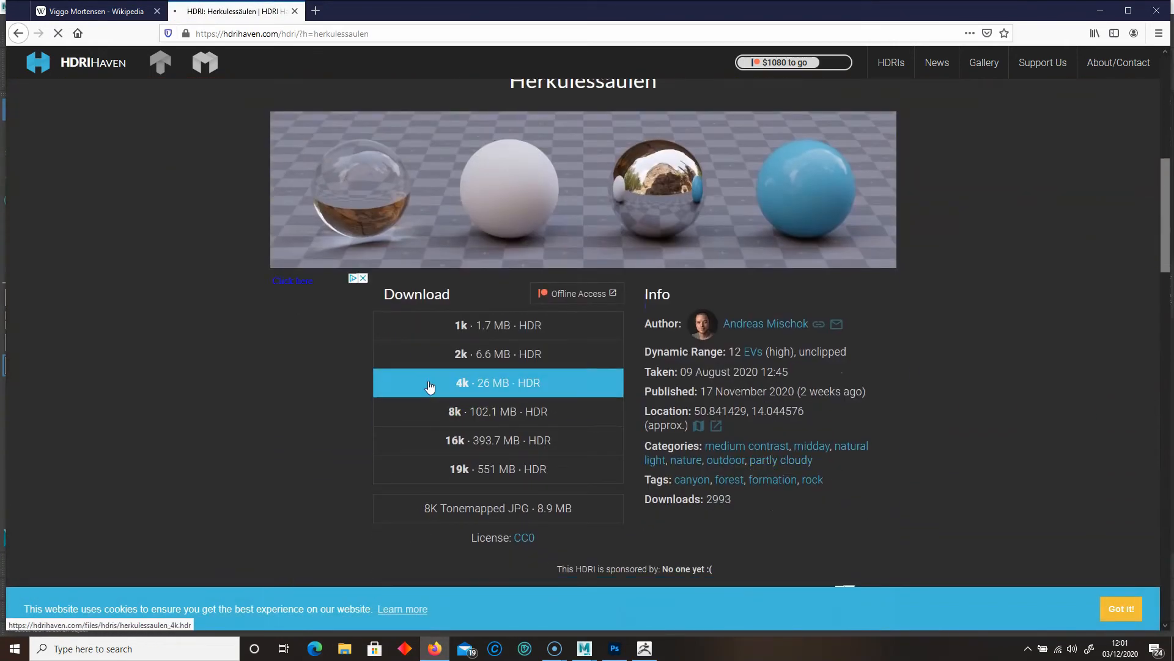
click(495, 359)
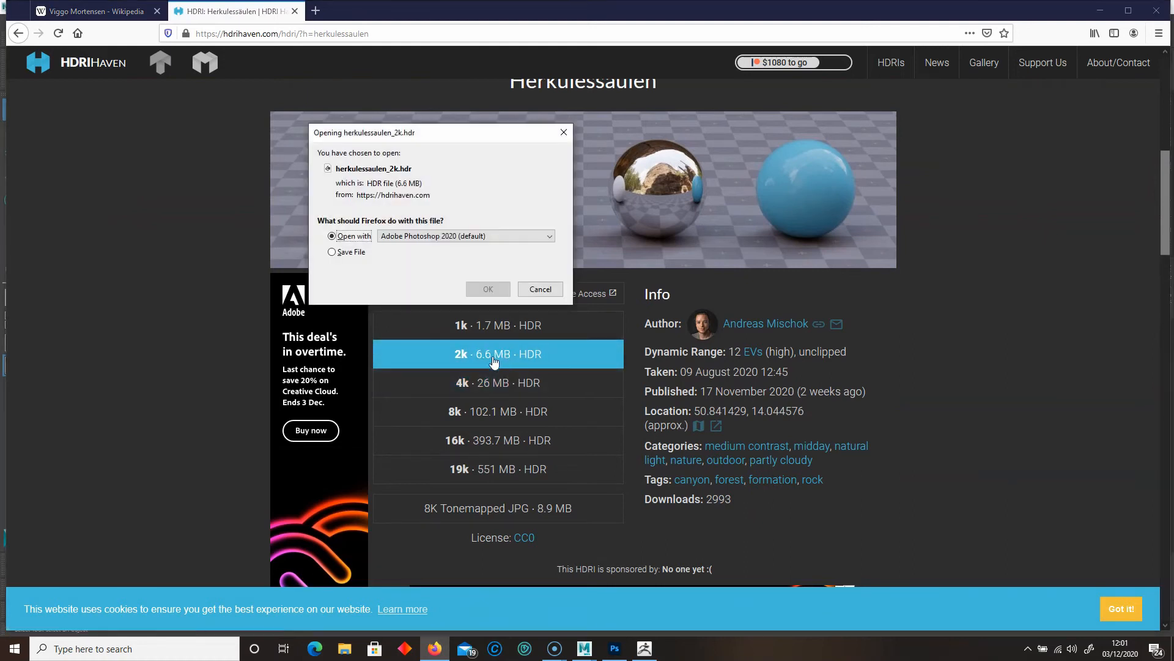
click(347, 254)
drag(455, 138, 496, 150)
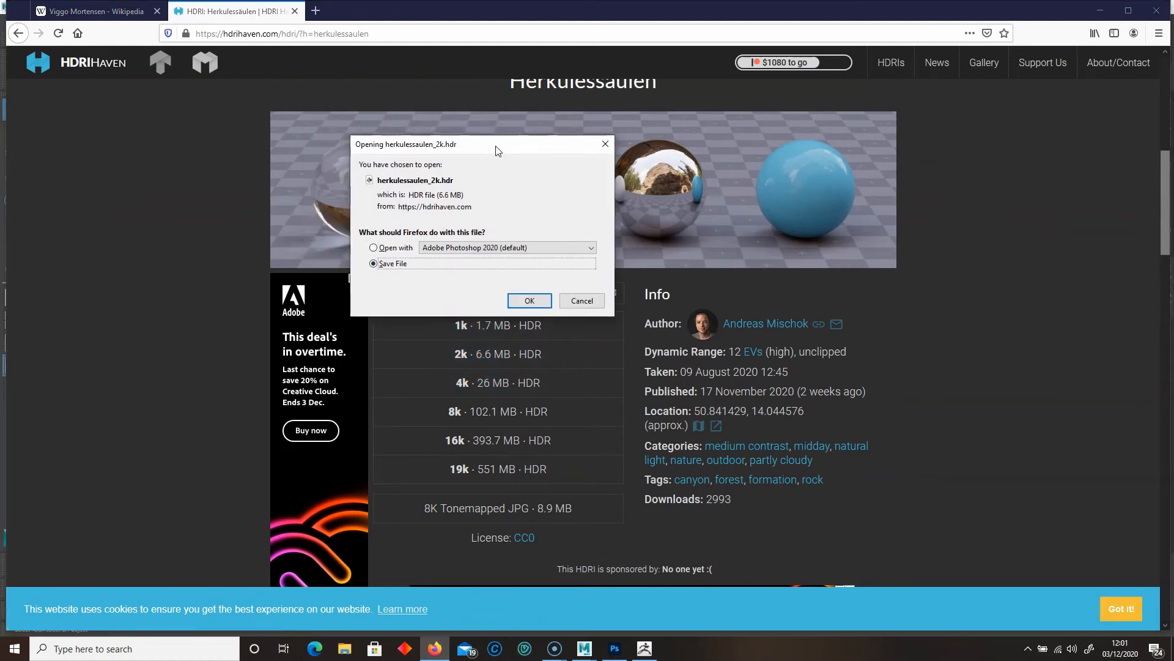
click(527, 301)
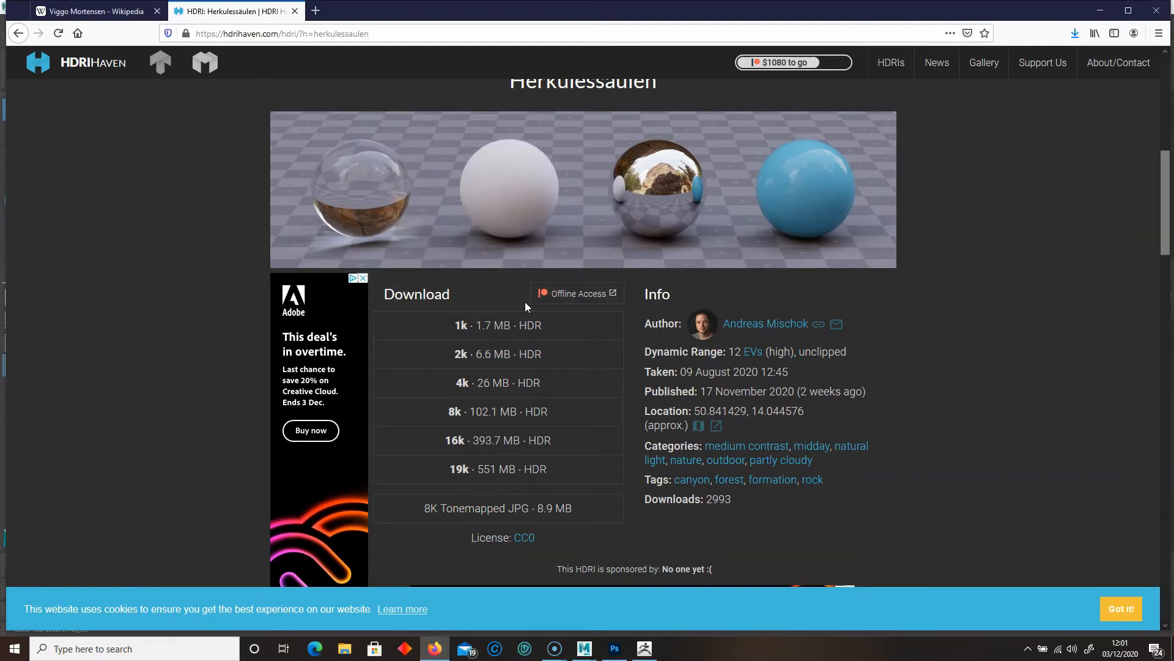
Switch back to Maya and add an Arnold skydome light around the head.
click(1100, 10)
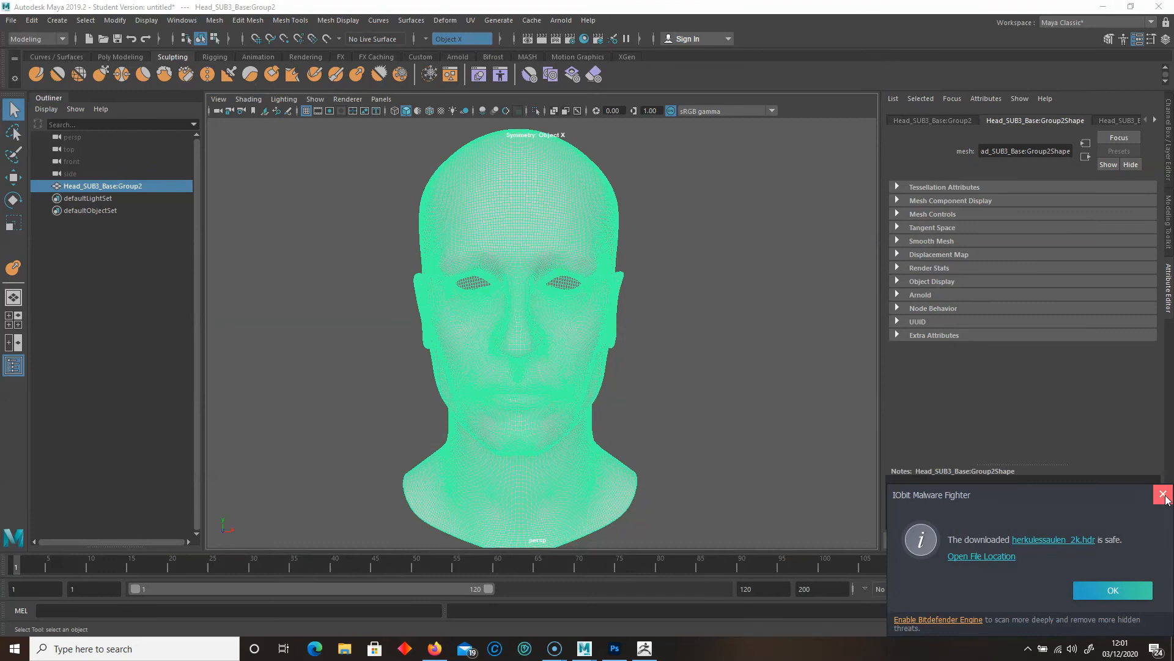
click(1164, 495)
click(1148, 565)
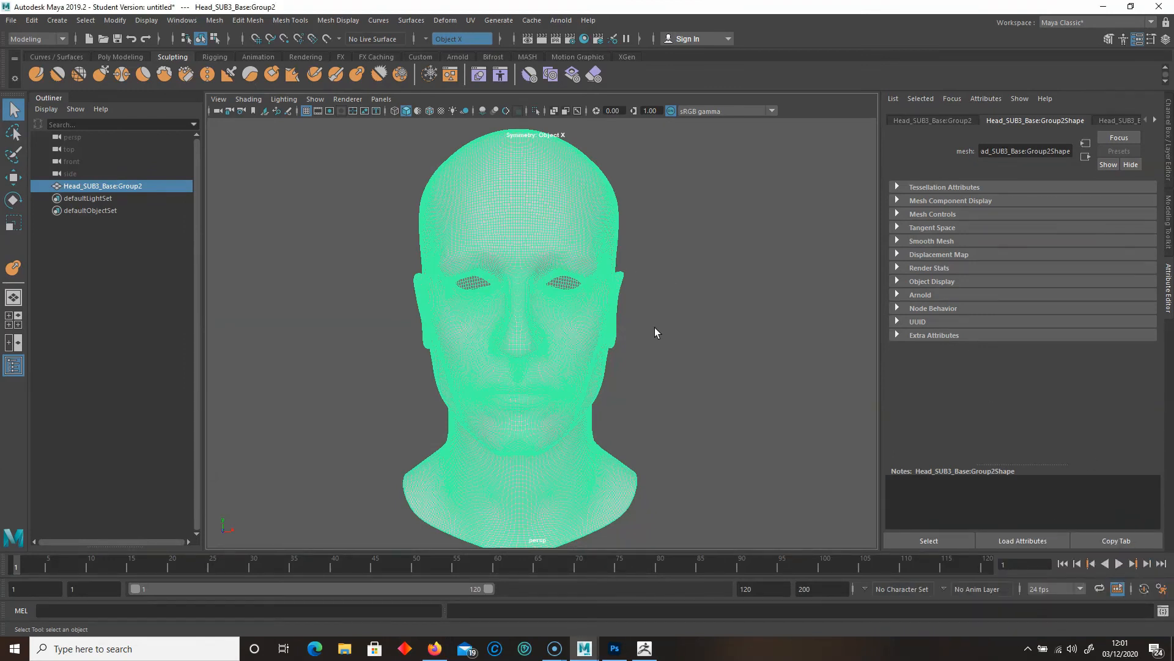
click(558, 20)
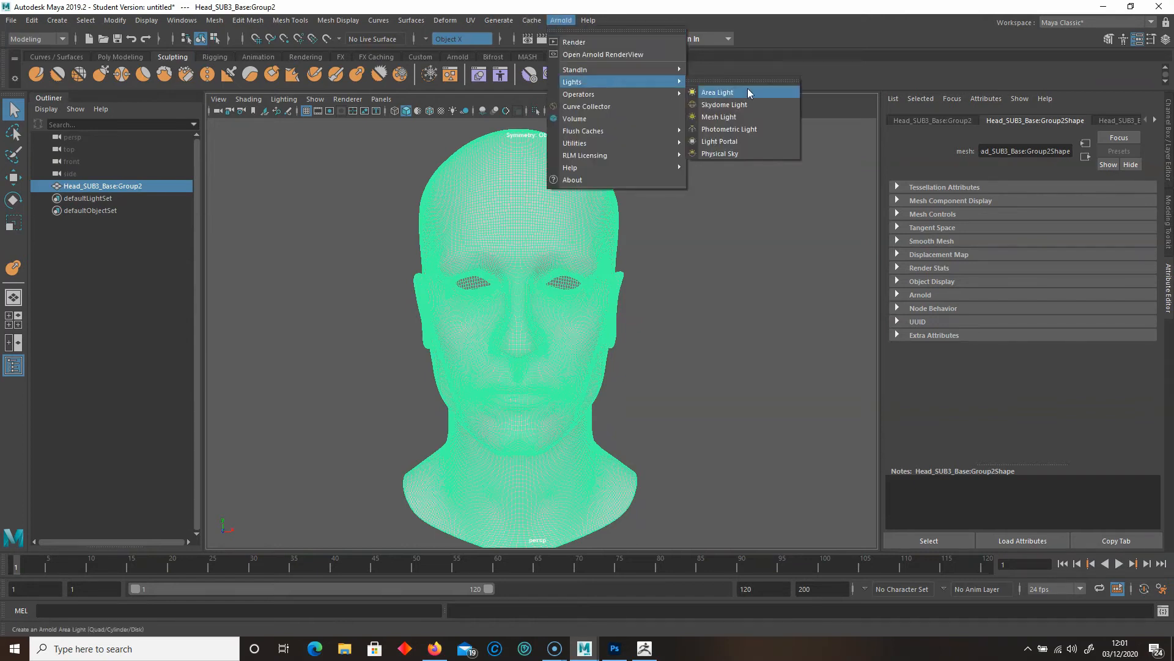
click(746, 105)
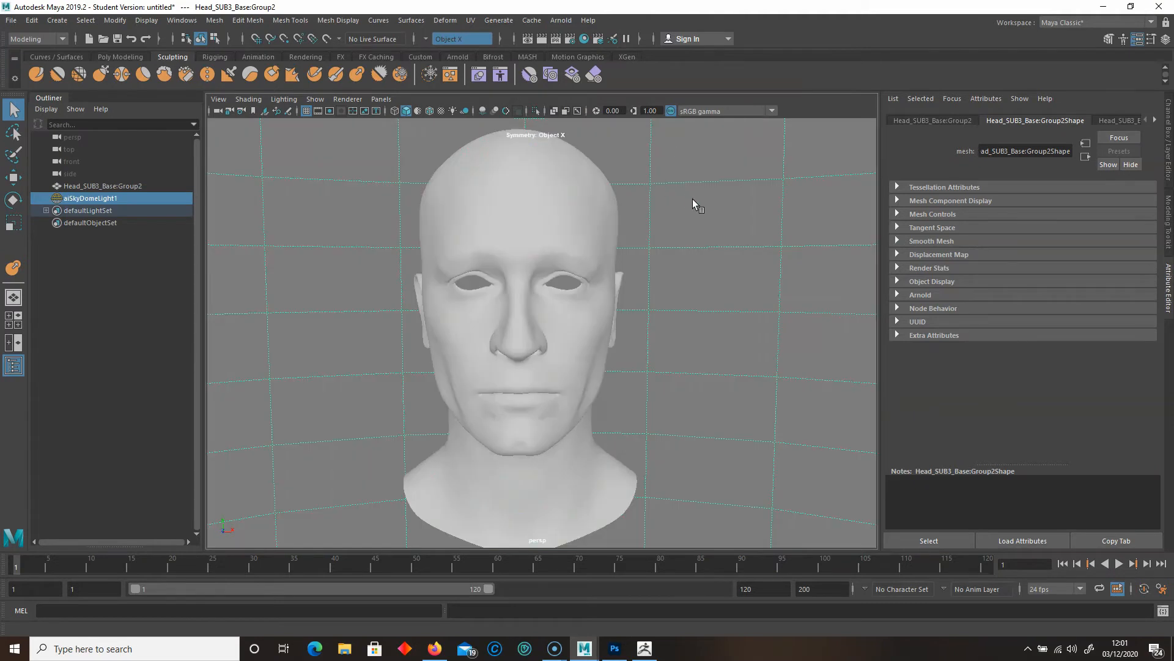
Set the skydome light's intensity to 0.5.
alt+drag(691, 200, 745, 227)
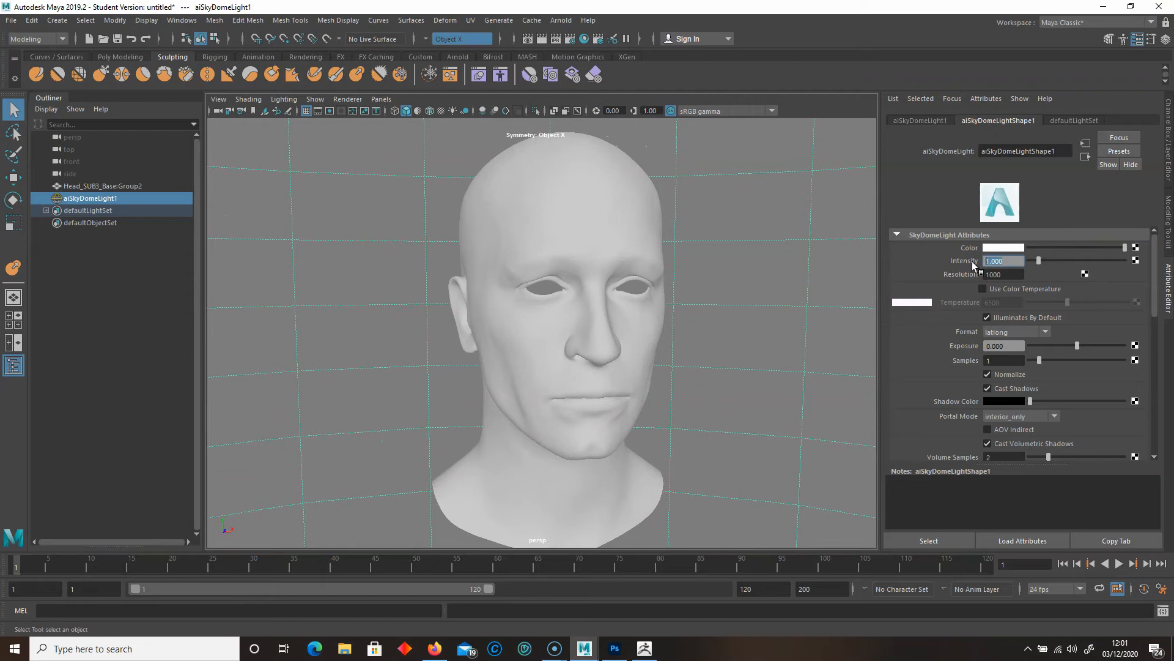
text(0.5)
key(Return)
Map the skydome light's color to a file texture using herkulessaulen_2k.hdr from the Downloads folder.
click(1135, 247)
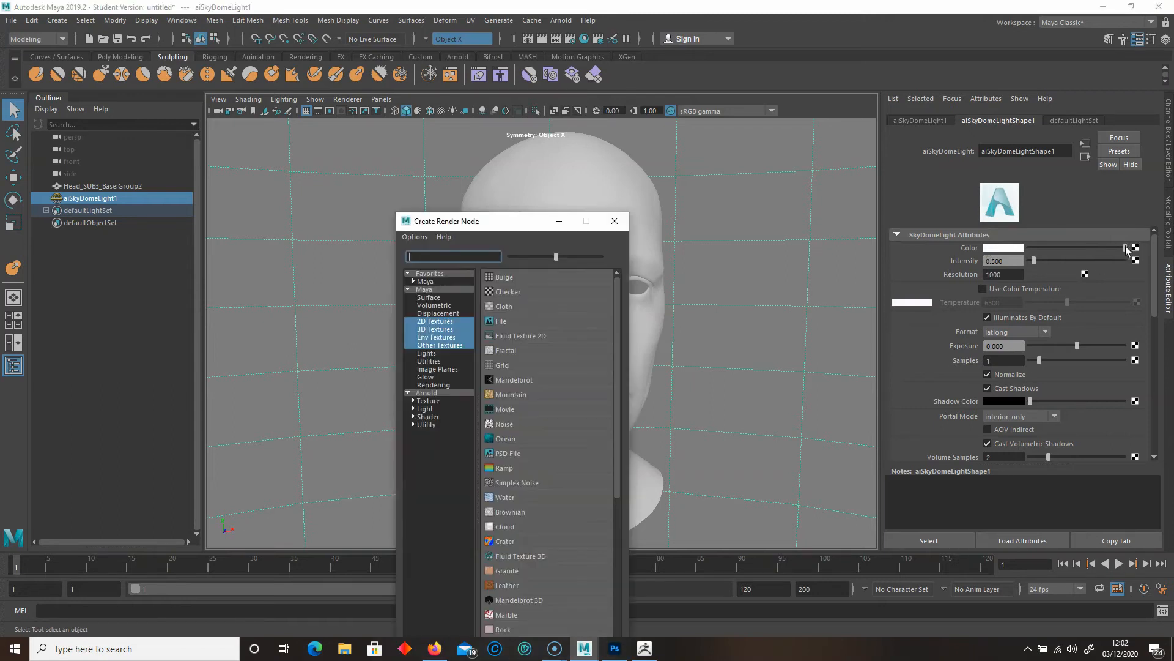
click(500, 321)
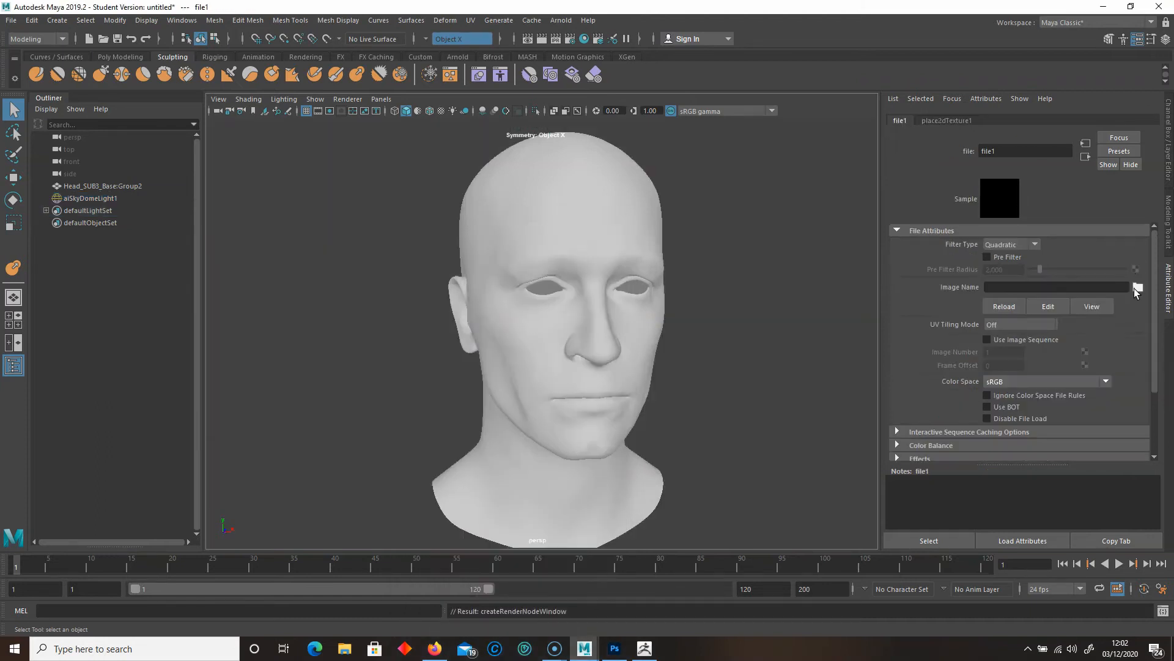
click(1137, 288)
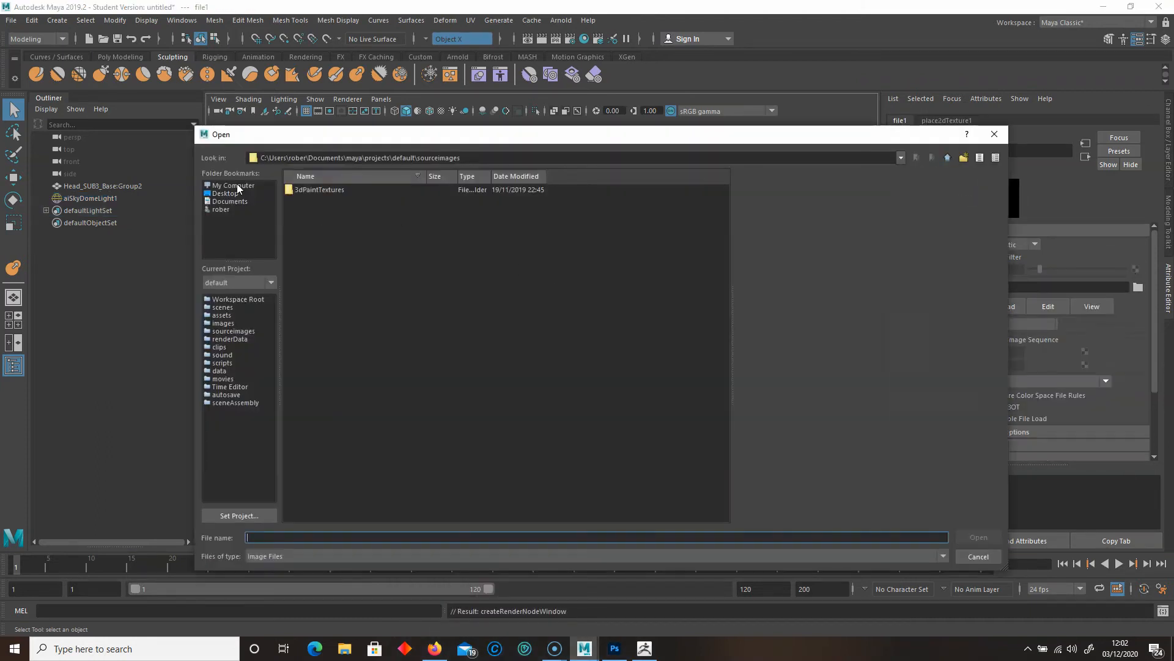
click(218, 210)
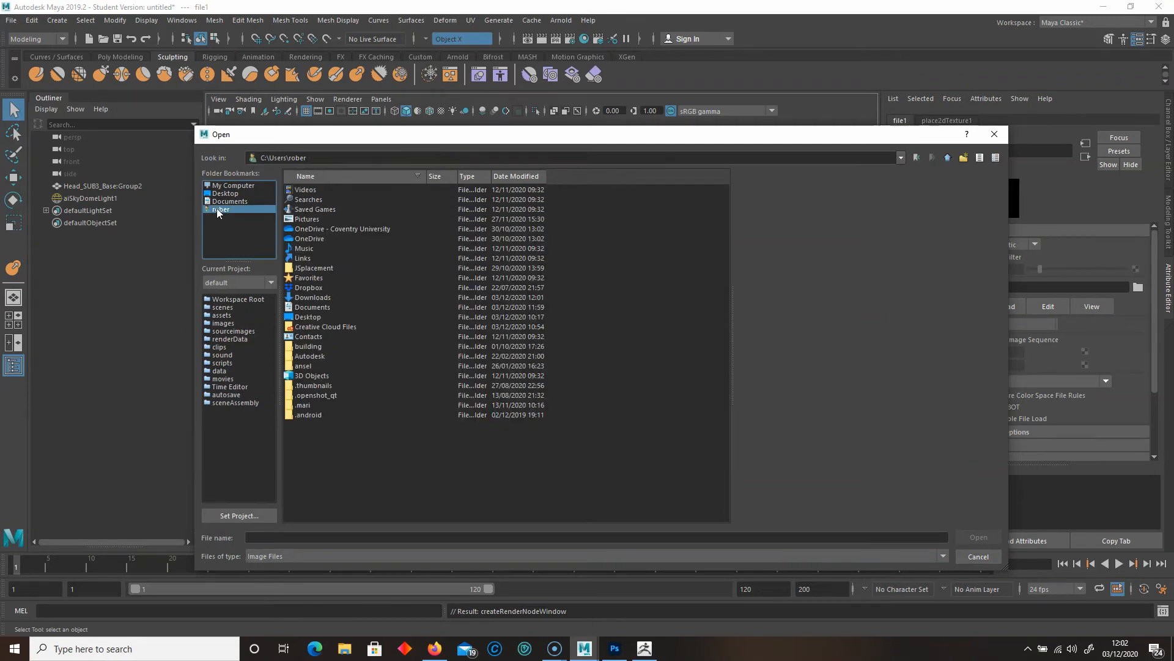
double_click(313, 297)
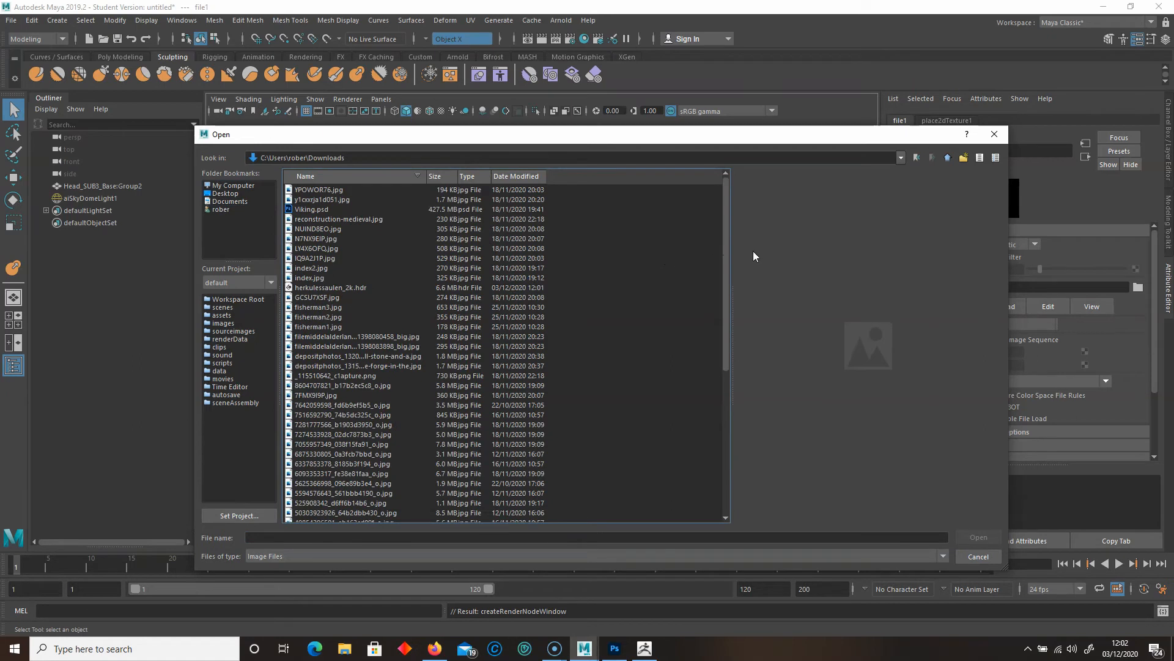
click(342, 288)
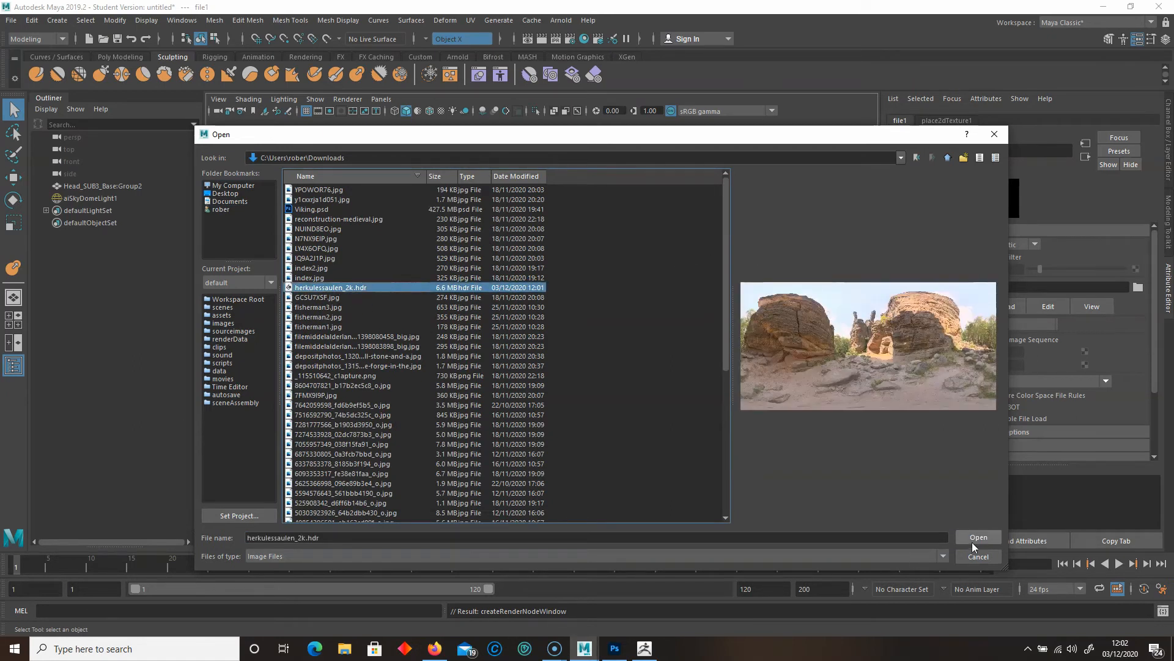
click(976, 537)
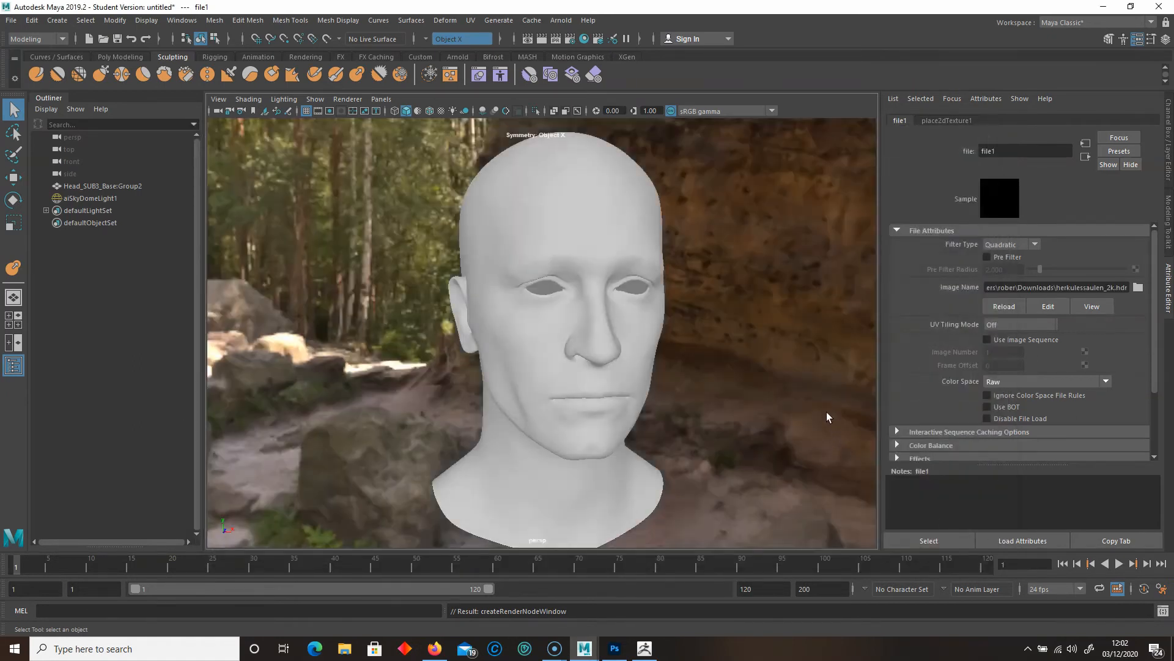
Select the head mesh and frame it smaller against the rock and forest background.
alt+drag(744, 348, 711, 343)
click(587, 279)
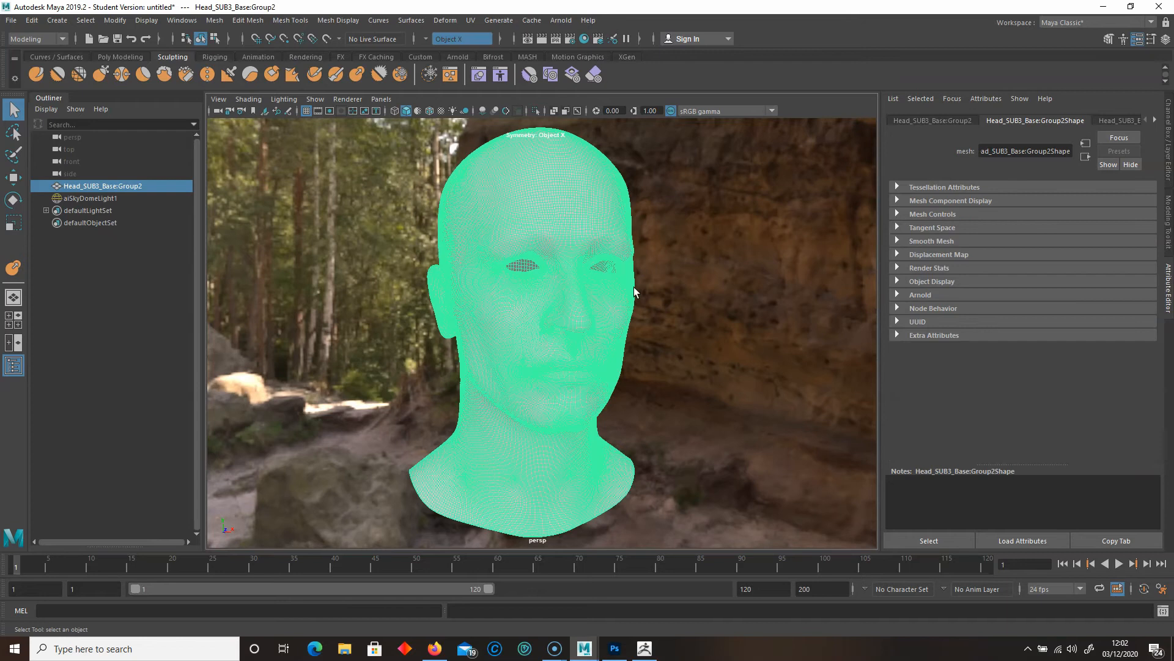
alt+right_drag(680, 293, 666, 293)
alt+middle_drag(666, 293, 617, 277)
alt+right_drag(697, 299, 624, 293)
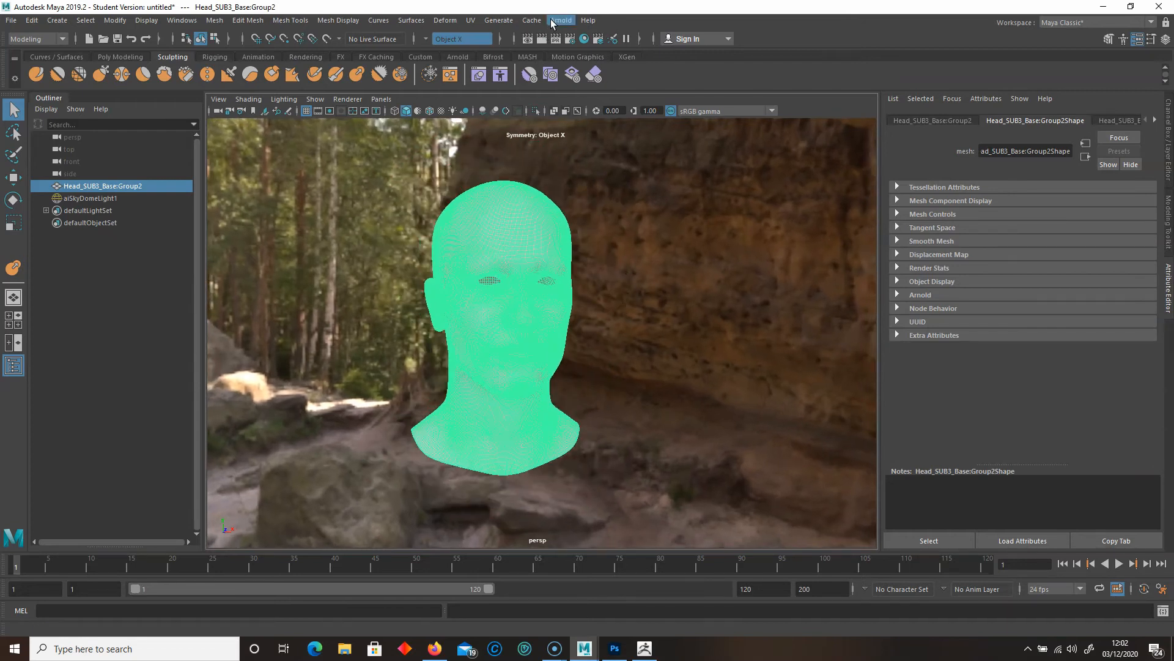
Open the Hypershade and assign a new aiStandardSurface material to the head mesh.
right_click(500, 267)
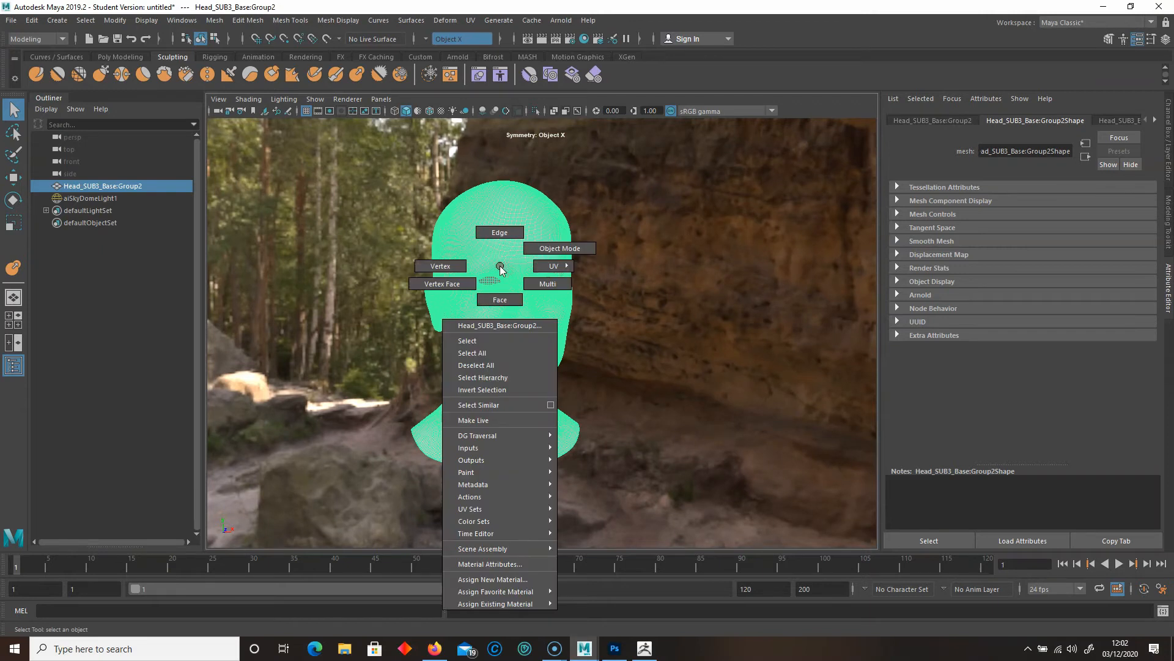
click(584, 39)
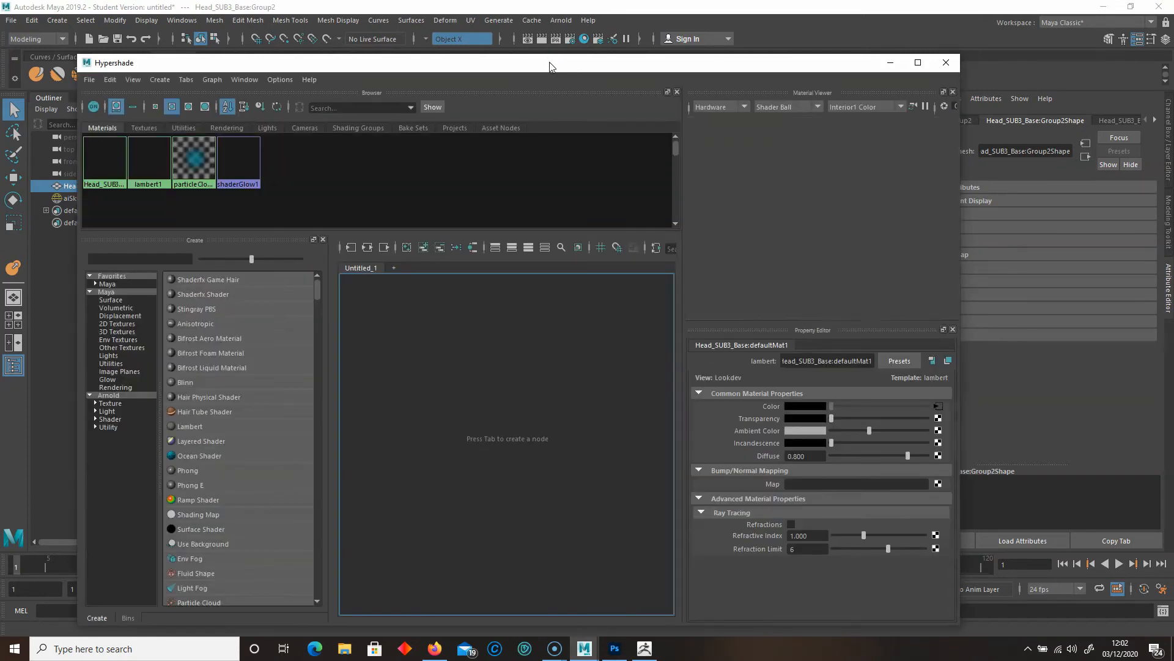
drag(549, 66, 569, 133)
drag(99, 123, 138, 192)
drag(499, 198, 400, 257)
right_click(511, 221)
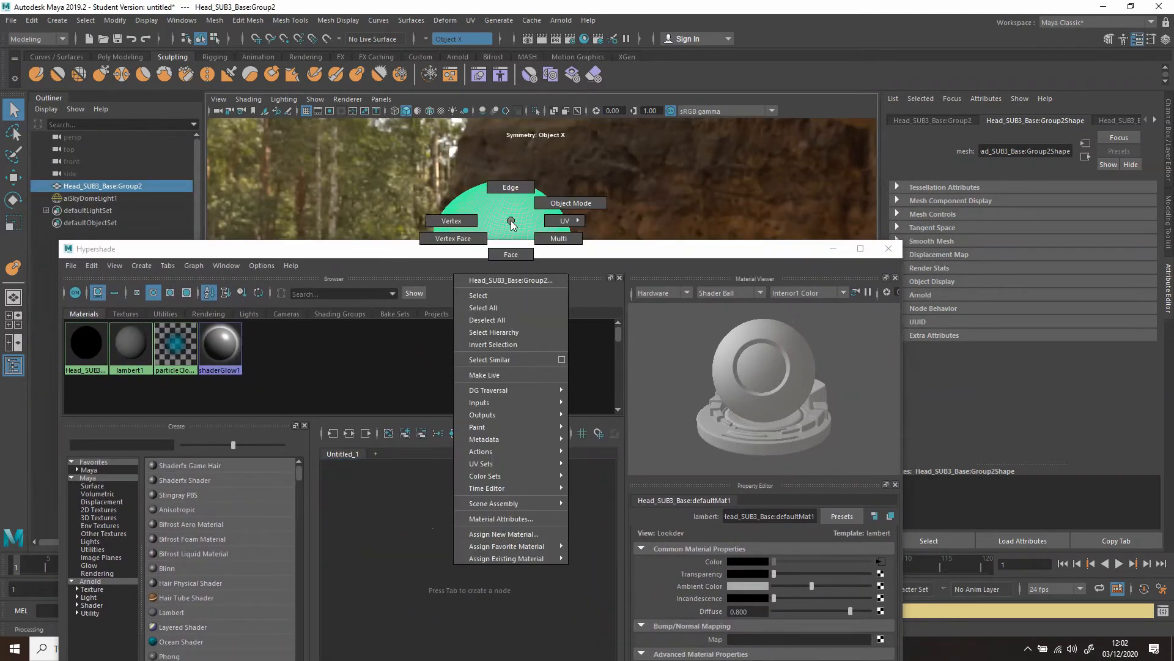
click(506, 535)
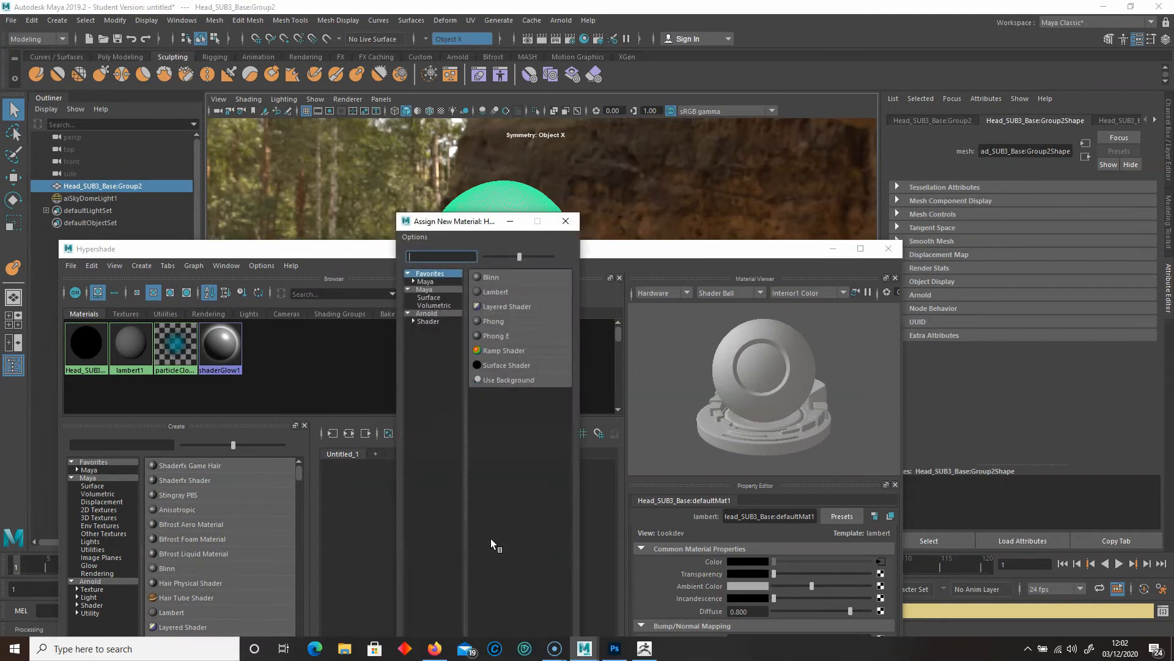
click(427, 321)
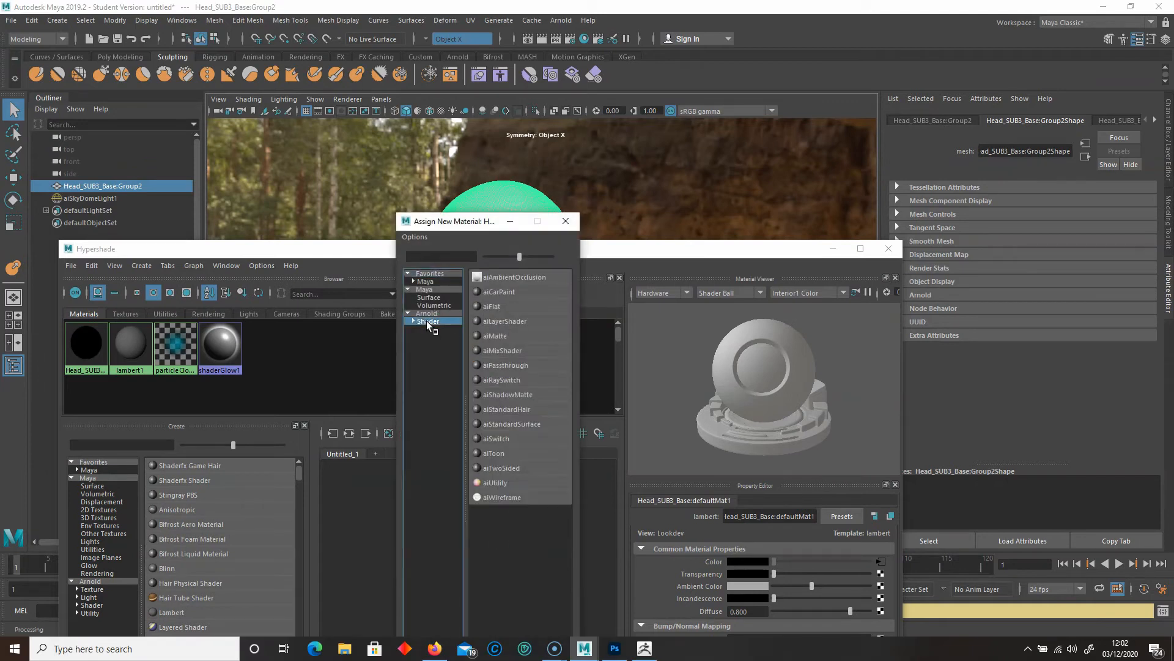
click(509, 425)
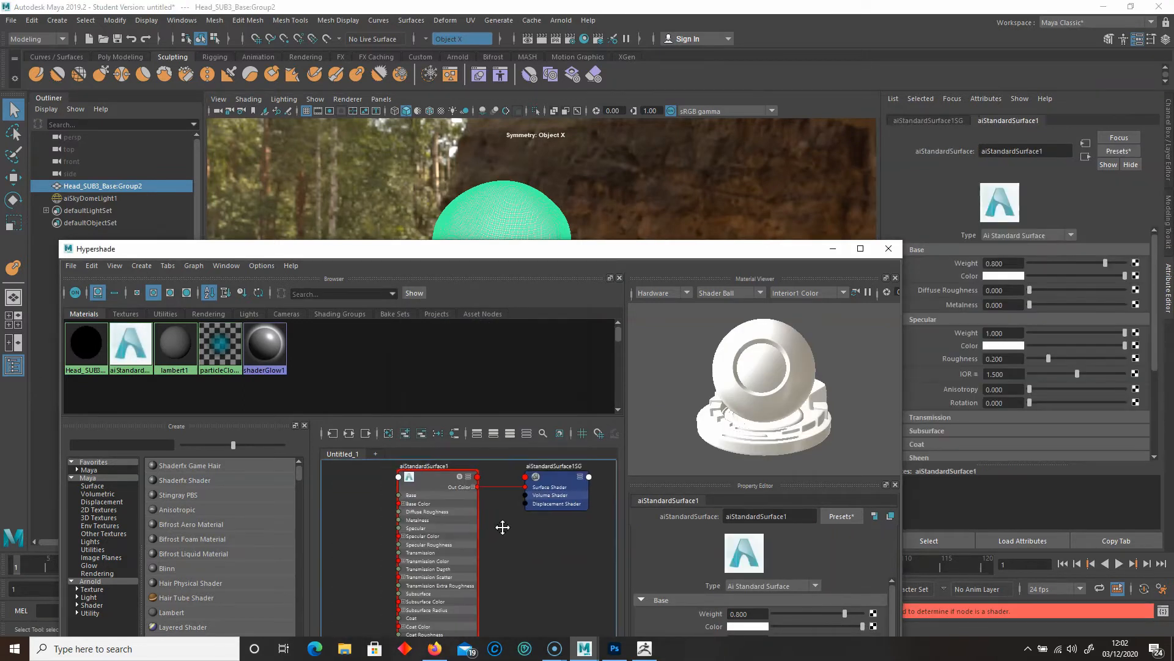
Select the head's aiStandardSurface node and set its base weight to 0.5.
right_click(568, 487)
click(446, 486)
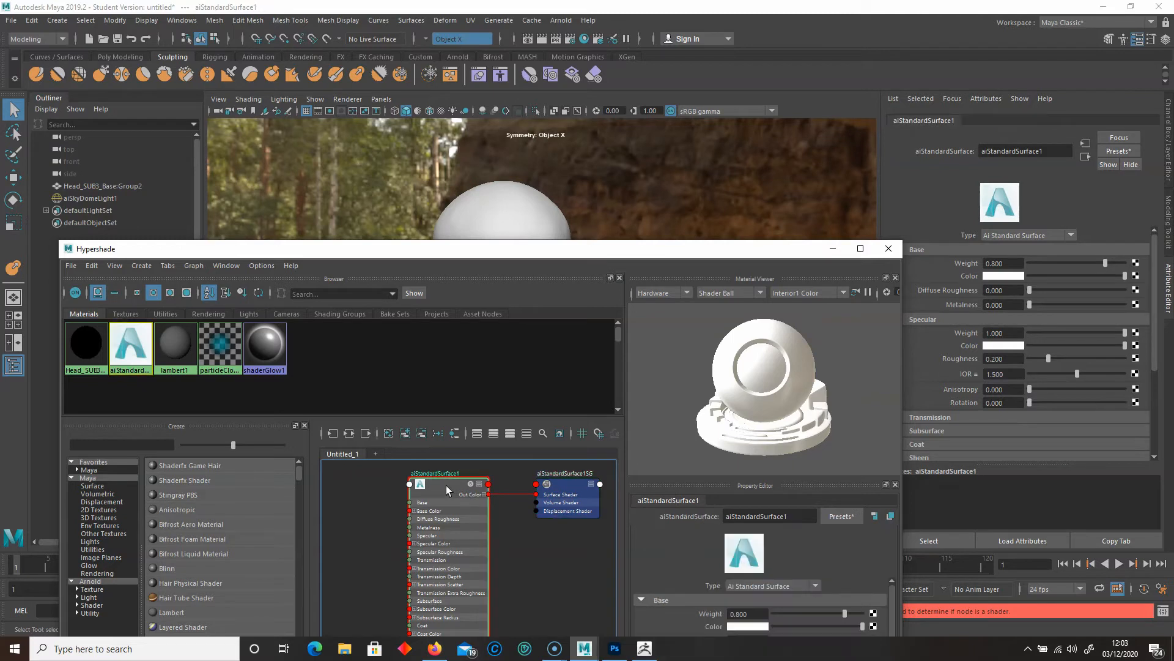
drag(523, 255, 532, 80)
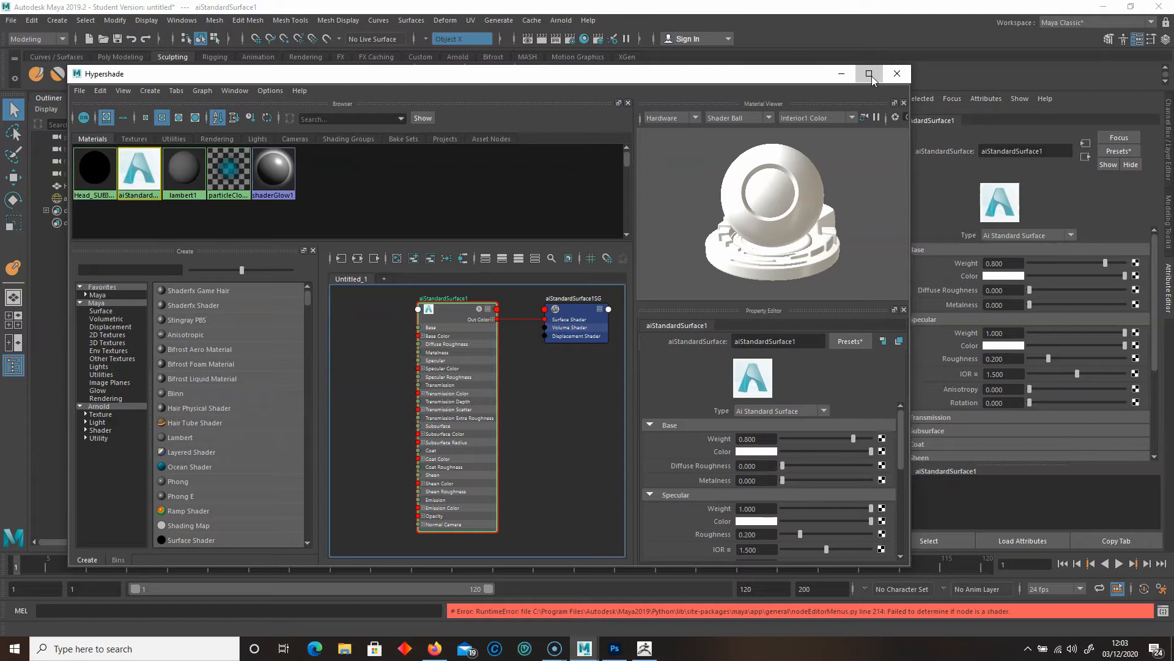
mouse_move(654, 82)
mouse_down()
mouse_move(562, 72)
mouse_move(647, 74)
mouse_up()
click(753, 427)
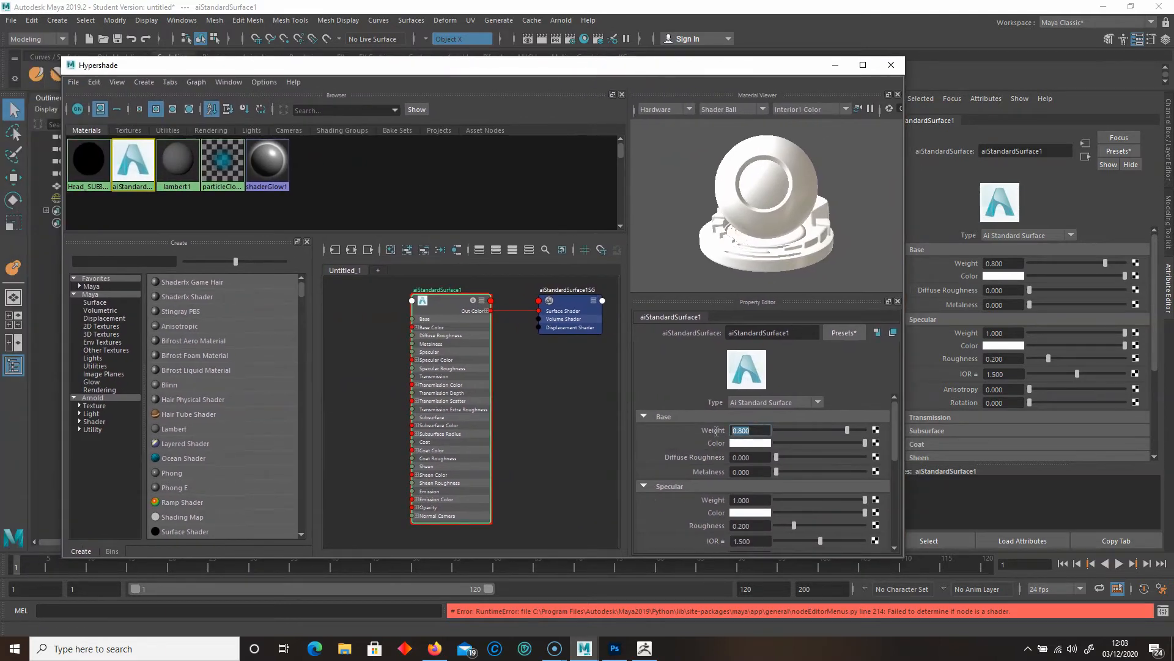
text(0.5)
key(Return)
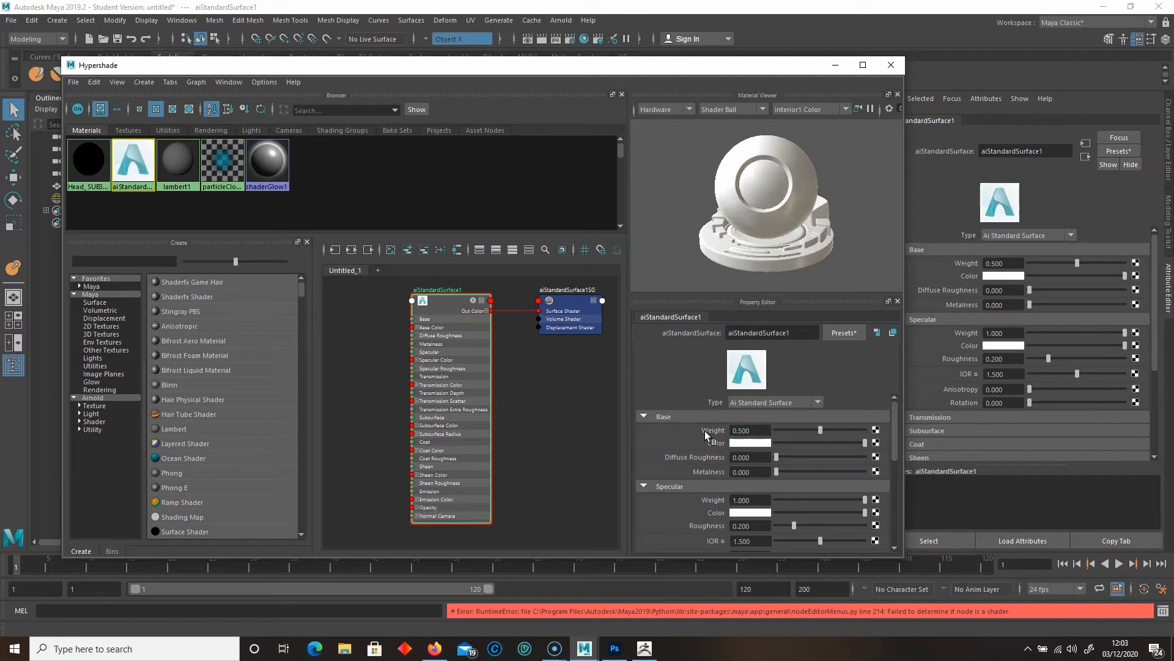
Set the head material's specular weight to 0.5 and its specular roughness to 0.5.
scroll(674, 474, down, 3)
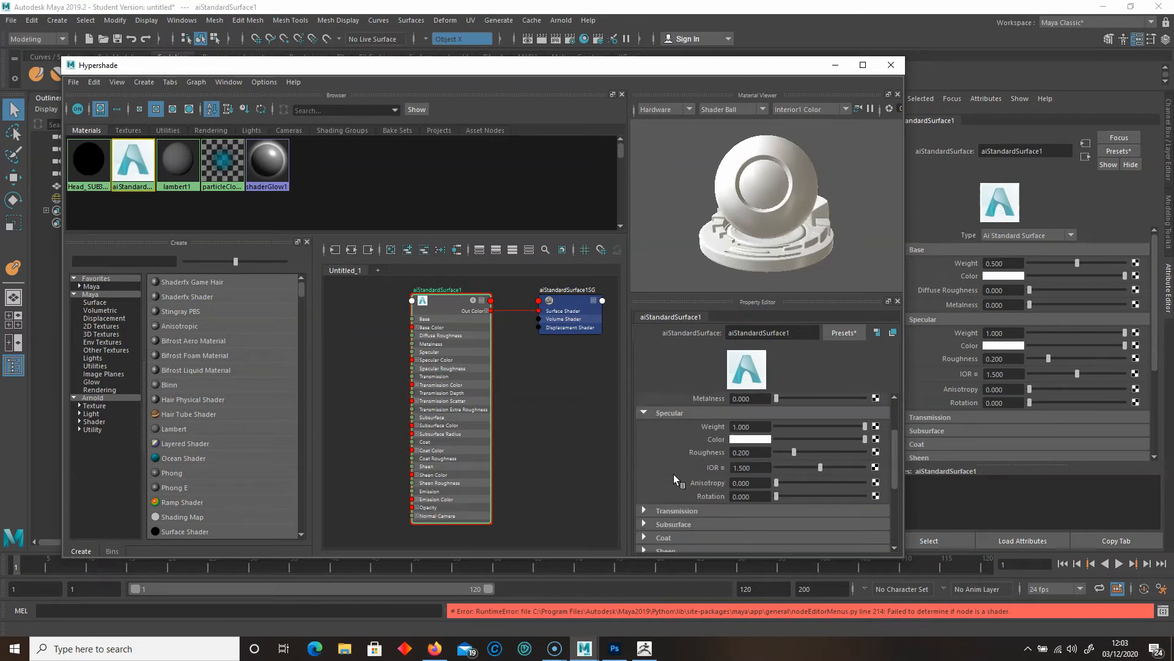
click(744, 427)
text(0.5)
key(Return)
drag(758, 452, 703, 451)
text(0.5)
key(Return)
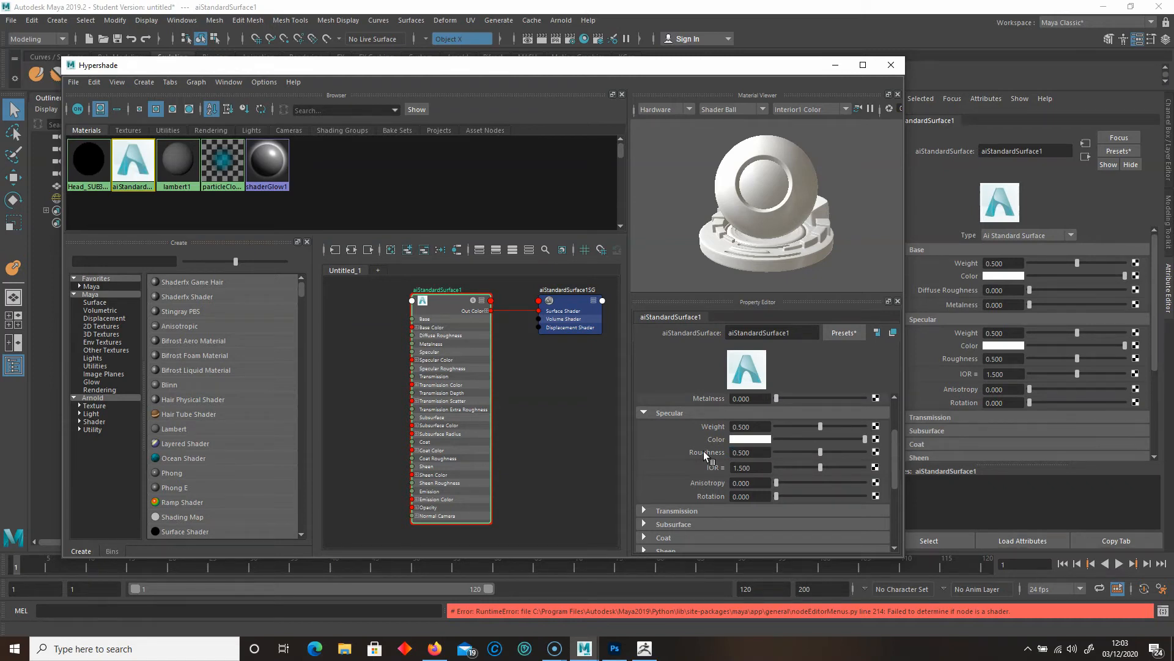
scroll(722, 464, up, 2)
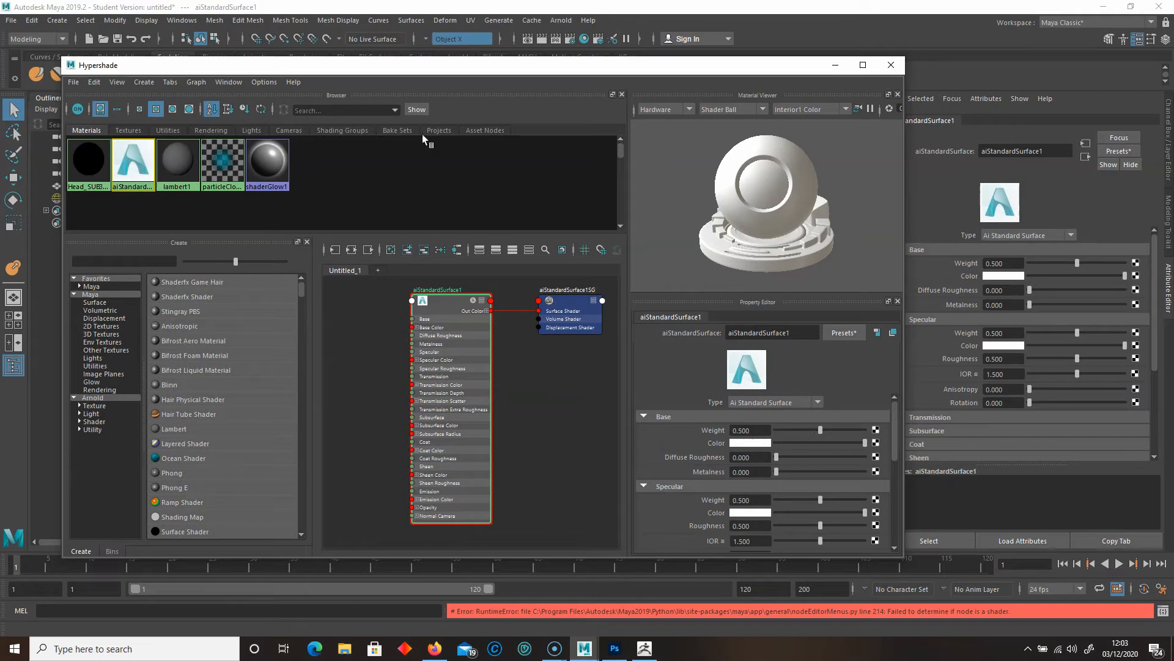
Map the head material's base color to a file texture node.
drag(444, 70, 504, 84)
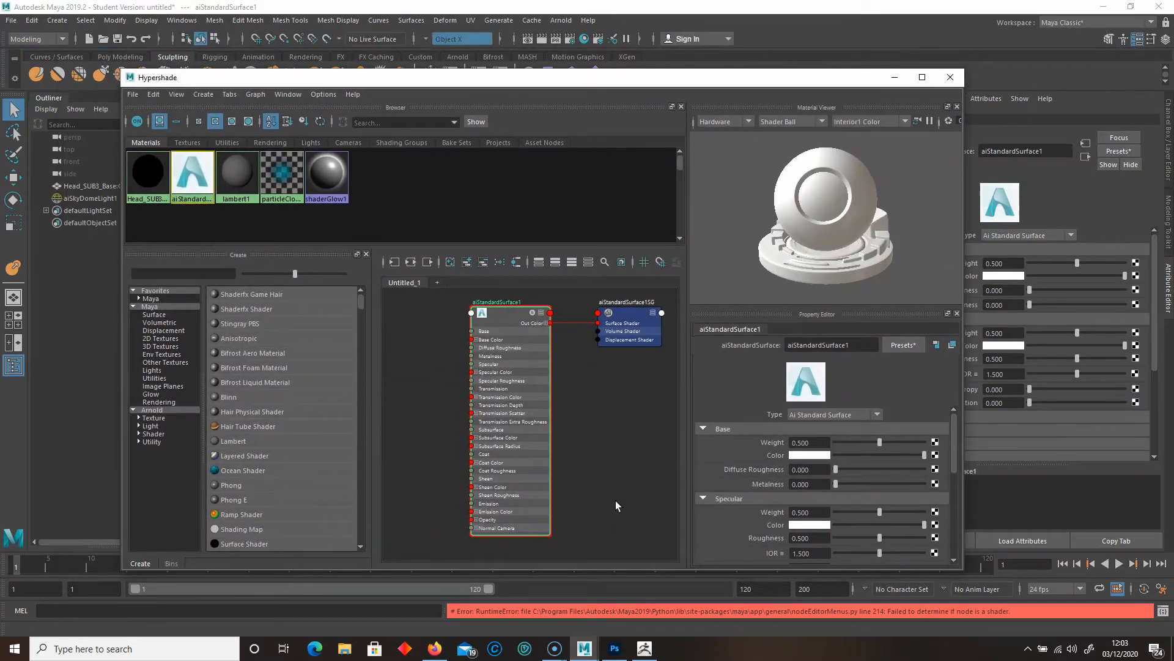
scroll(604, 473, down, 2)
scroll(611, 446, up, 2)
alt+middle_drag(606, 450, 597, 430)
right_drag(597, 430, 587, 444)
alt+middle_drag(587, 445, 591, 300)
alt+middle_drag(591, 427, 597, 420)
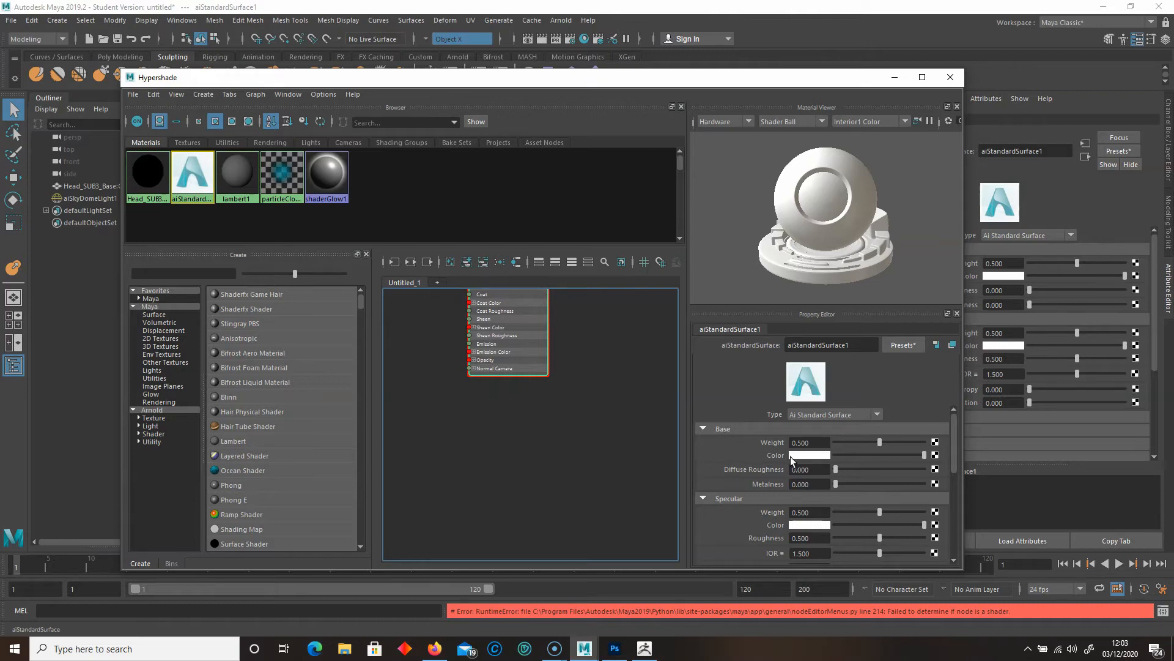
click(935, 455)
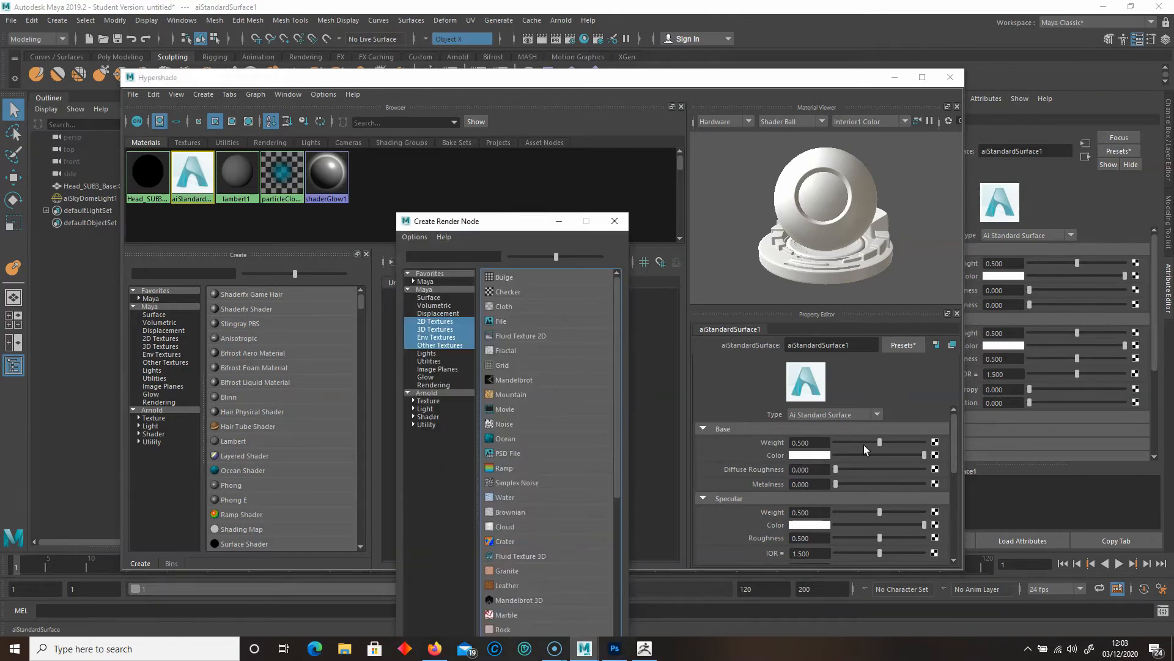
click(517, 322)
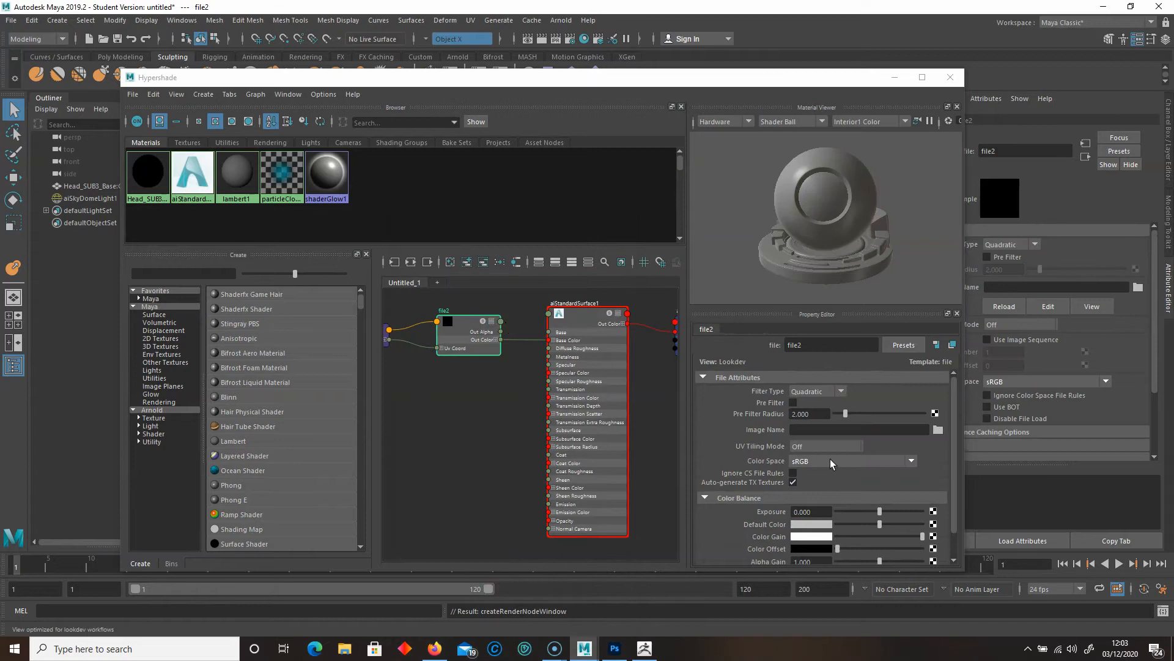
Load Head_Sculpt_BaseTexture.tif from D:\Headsculpt01\Textures as the image of the base color's file node.
click(937, 430)
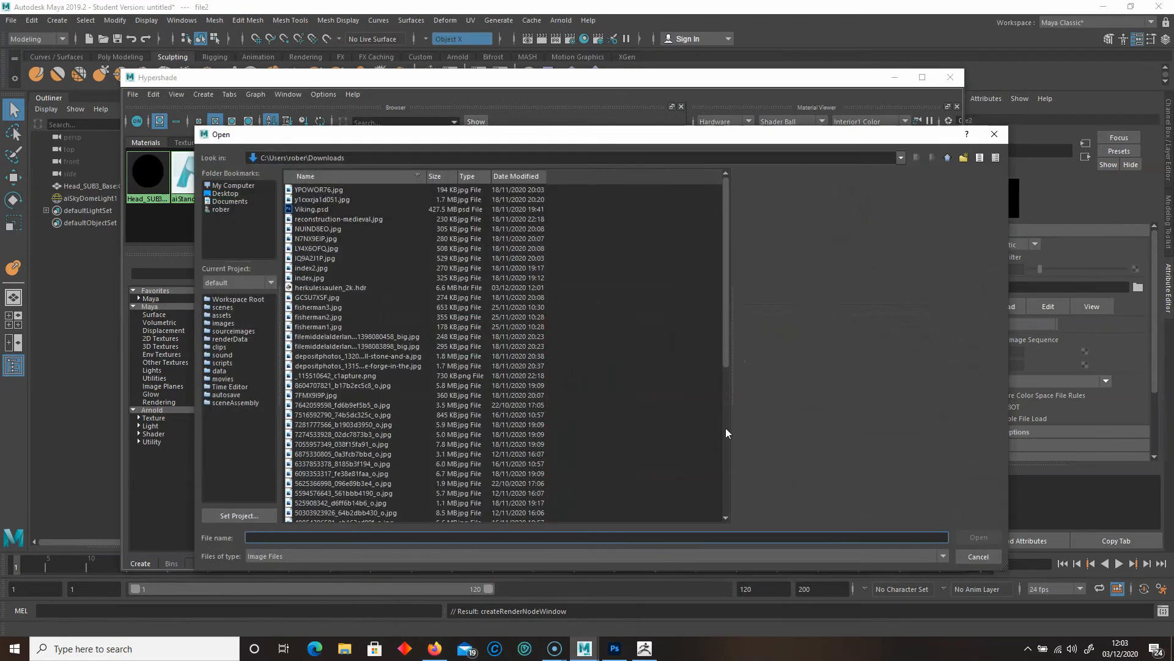
drag(309, 139, 298, 138)
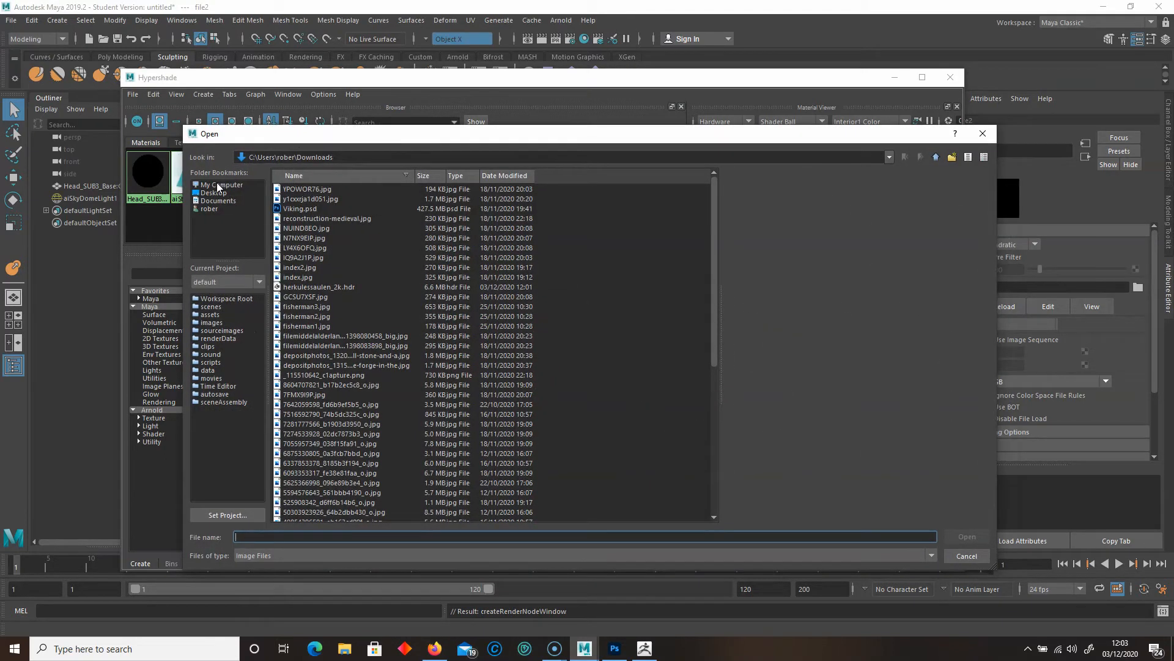
click(217, 186)
double_click(303, 200)
drag(370, 140, 350, 135)
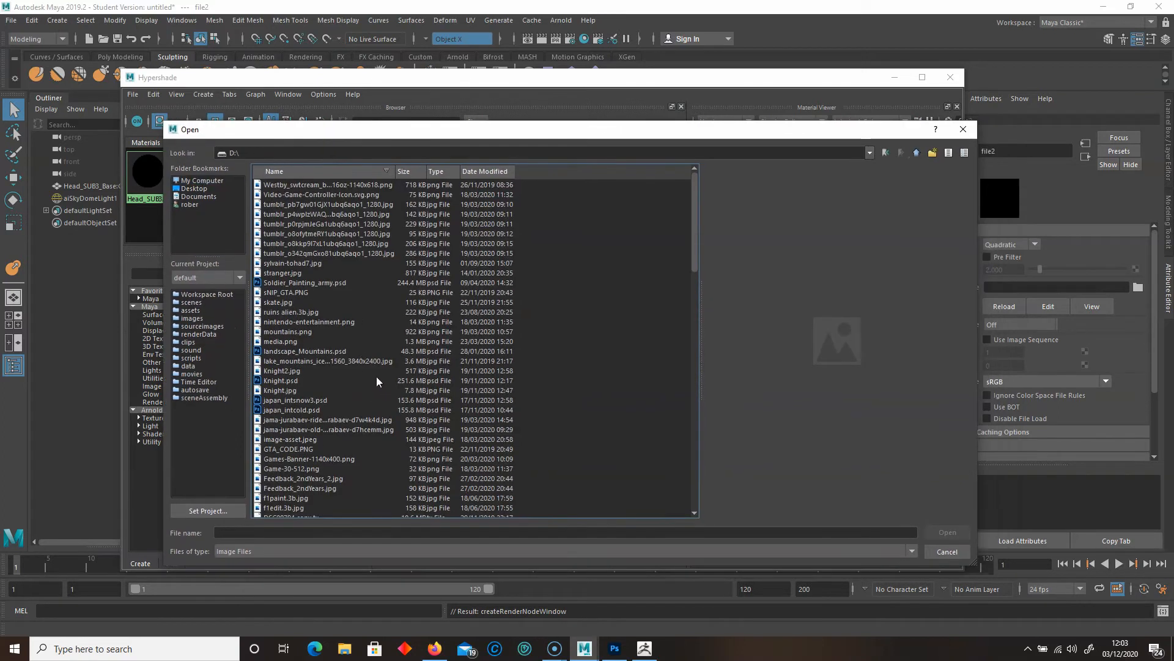
key(b)
key(b)
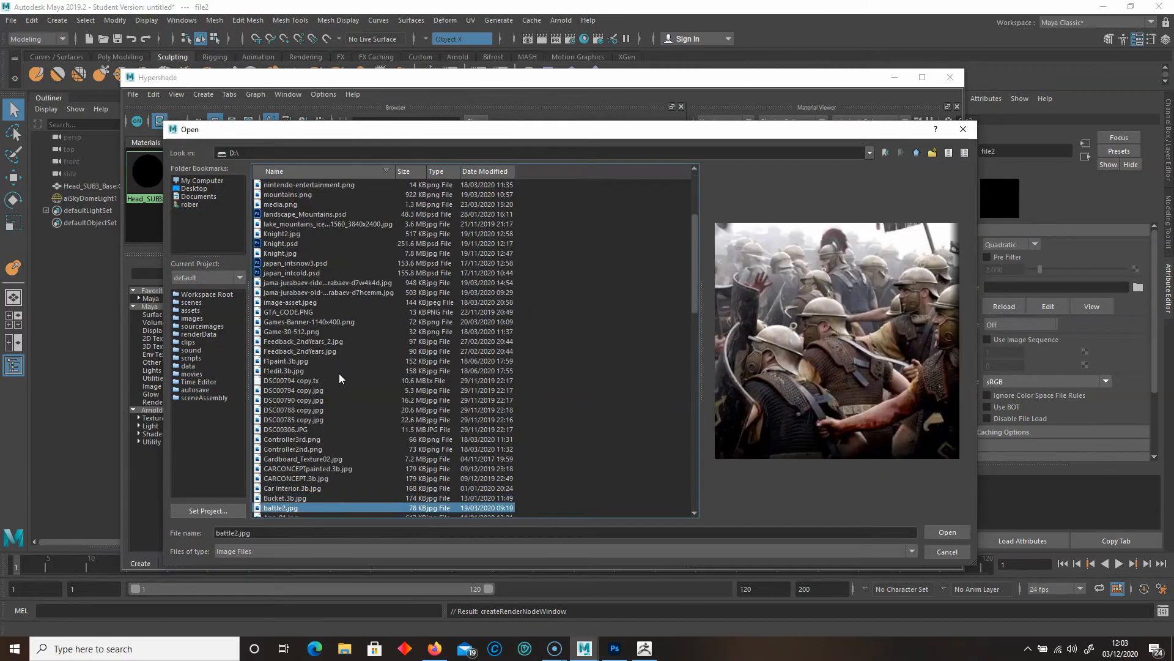
scroll(339, 378, down, 5)
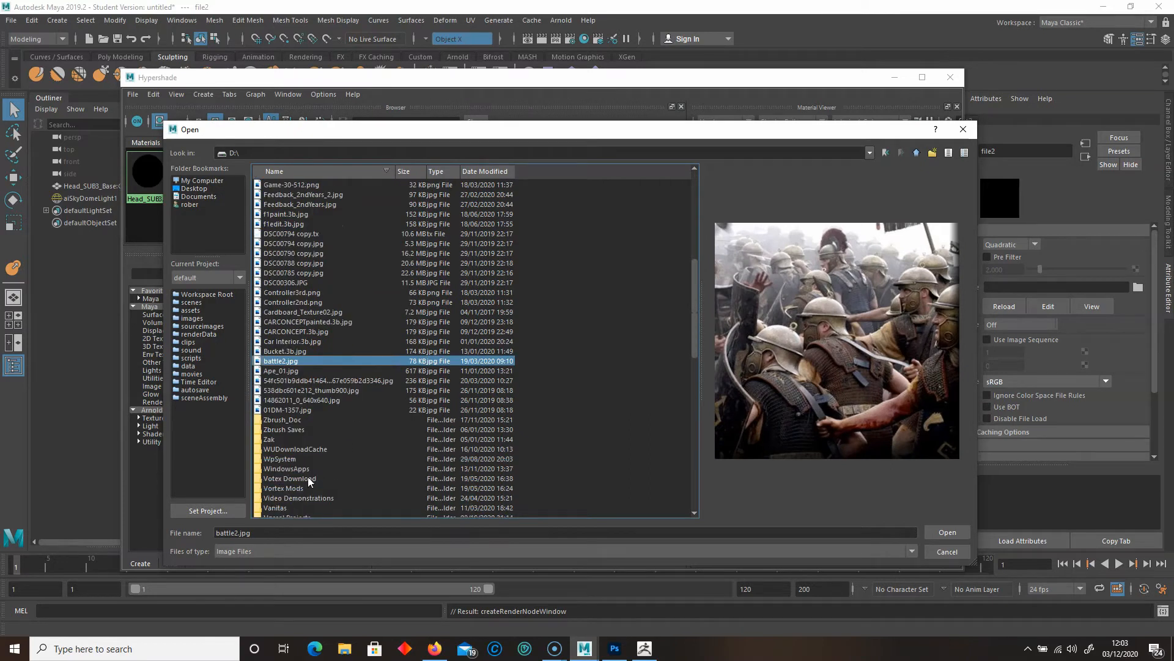
key(h)
double_click(289, 508)
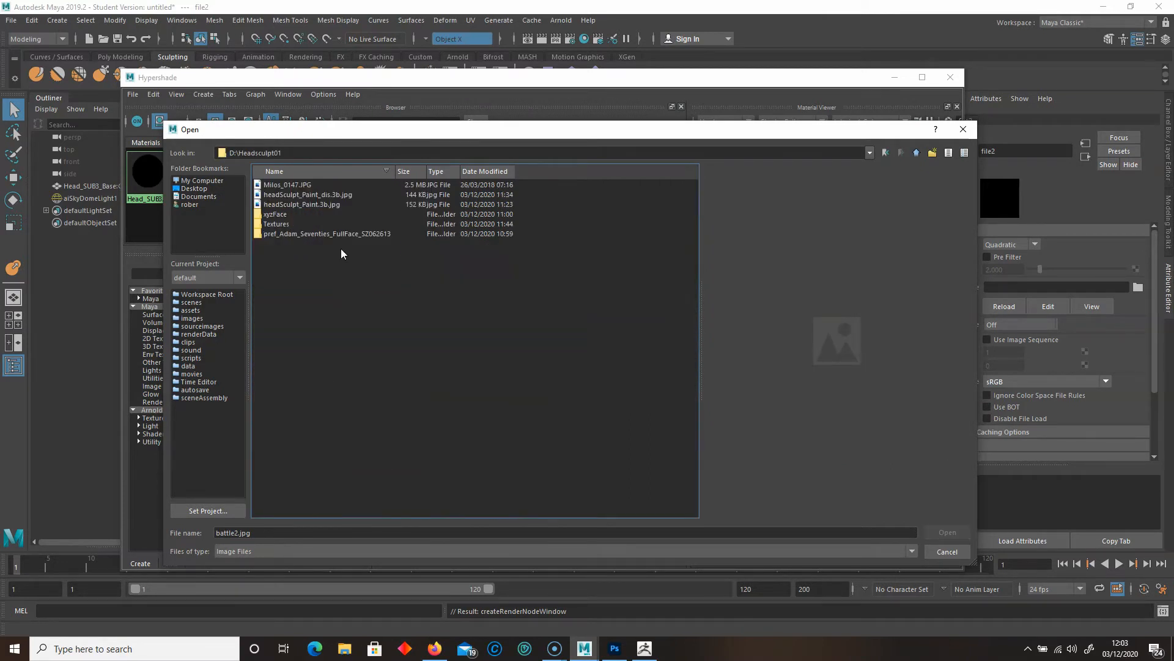
double_click(277, 224)
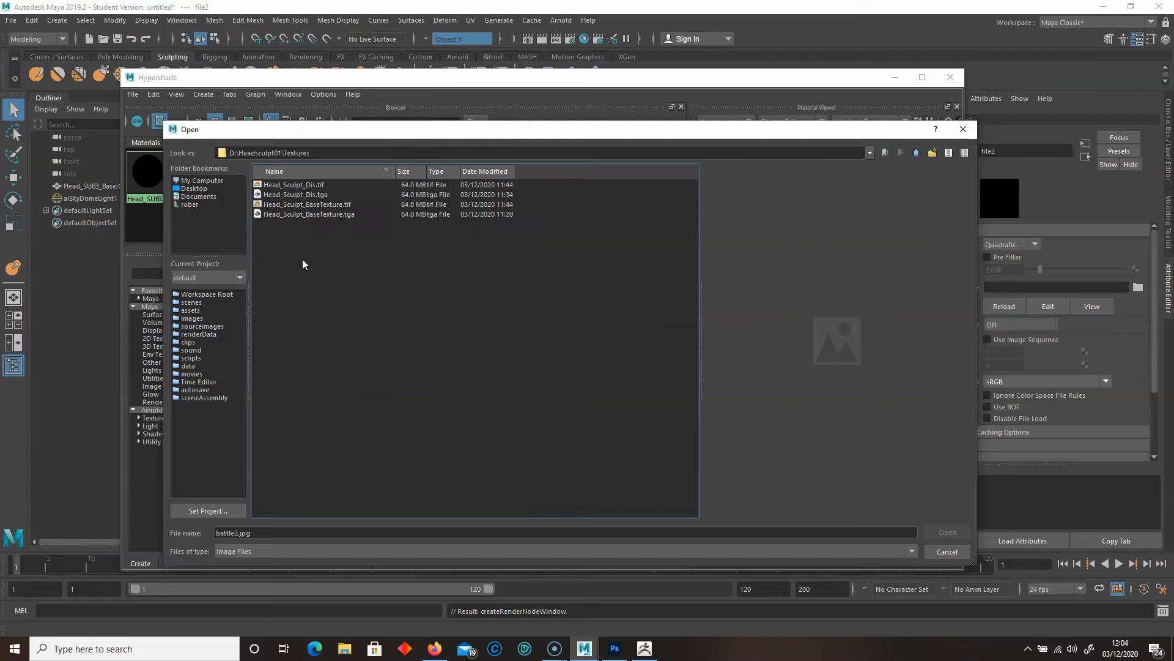
click(307, 206)
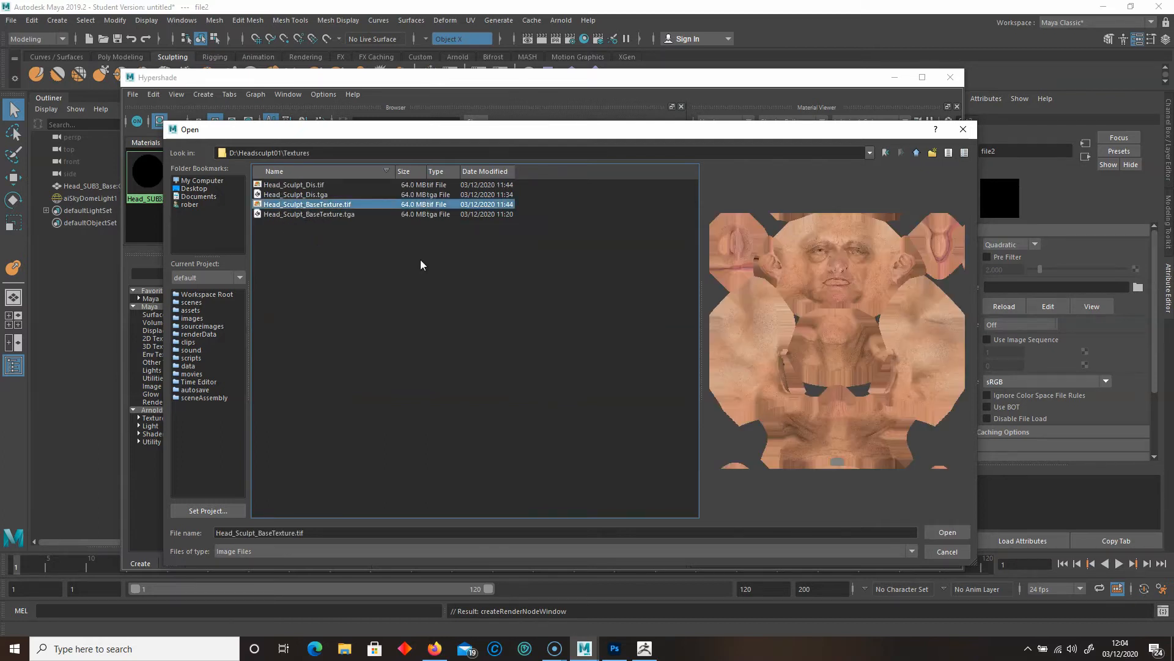
click(943, 533)
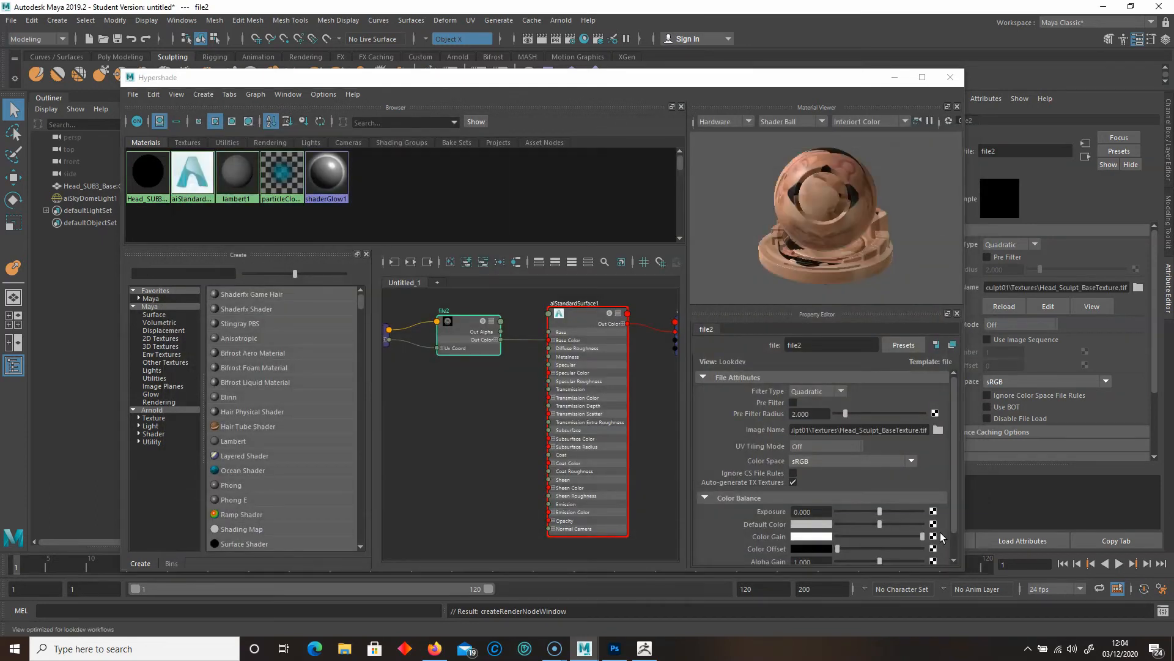
Turn on textured display in the viewport and bring the head's face into view clear of the Hypershade window.
drag(495, 82, 510, 249)
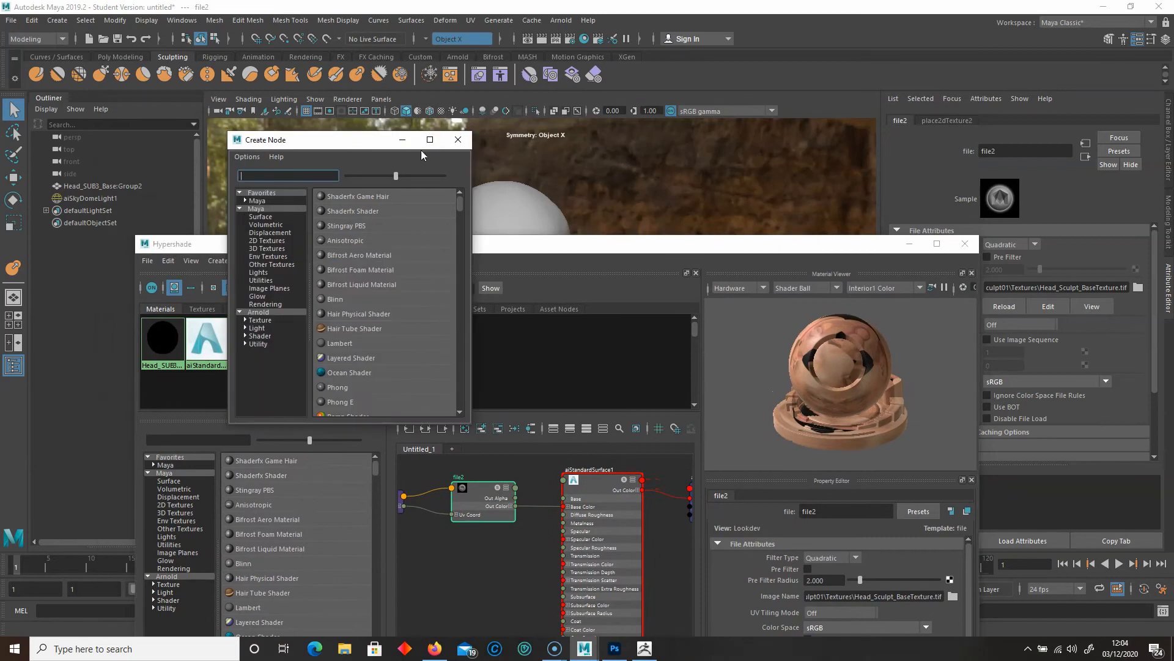
click(467, 141)
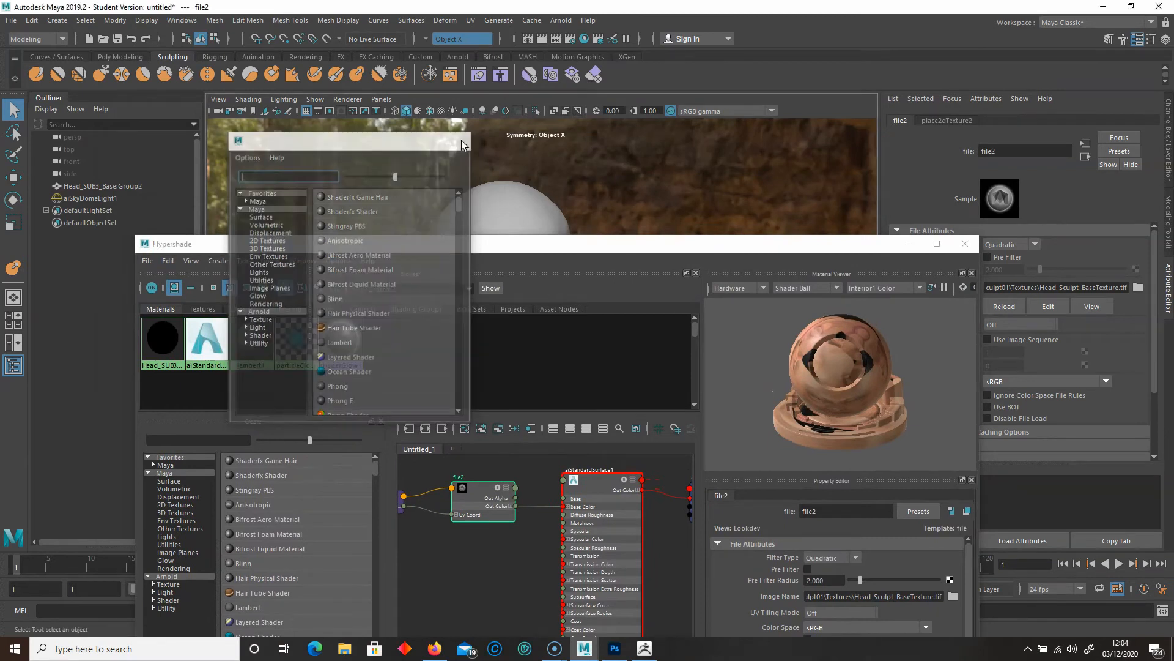
click(441, 111)
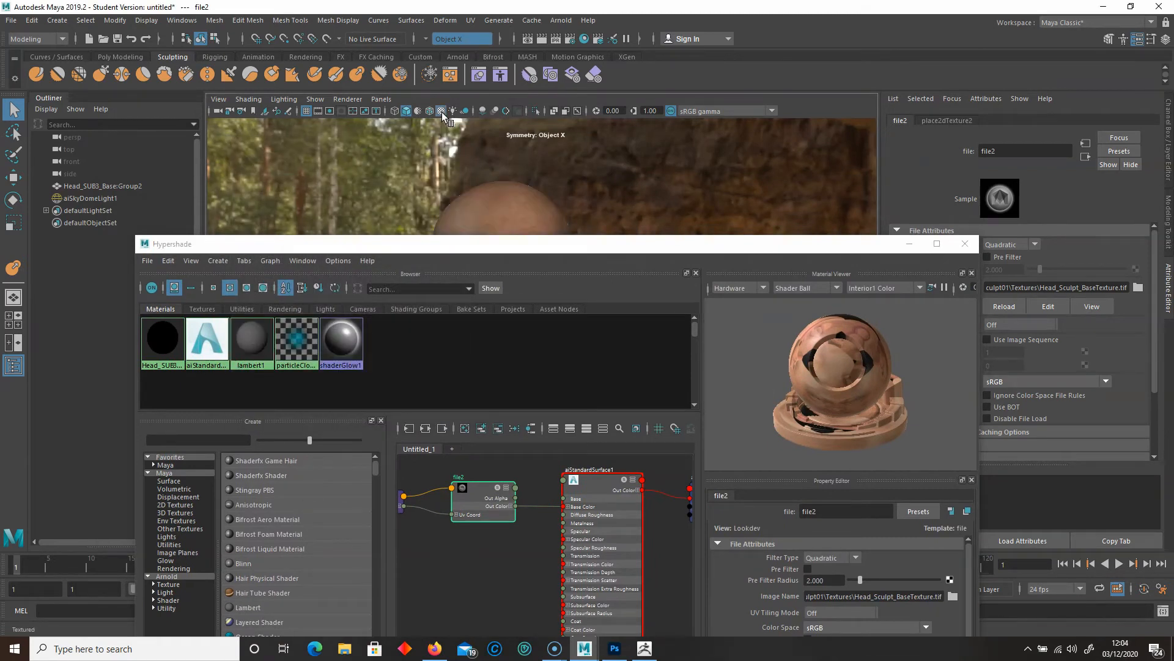
drag(493, 246, 522, 398)
mouse_move(588, 278)
alt+mouse_down()
mouse_move(524, 265)
mouse_move(619, 270)
mouse_move(597, 275)
alt+mouse_up()
mouse_move(598, 275)
alt+right_down()
mouse_move(631, 286)
mouse_move(608, 272)
alt+right_up()
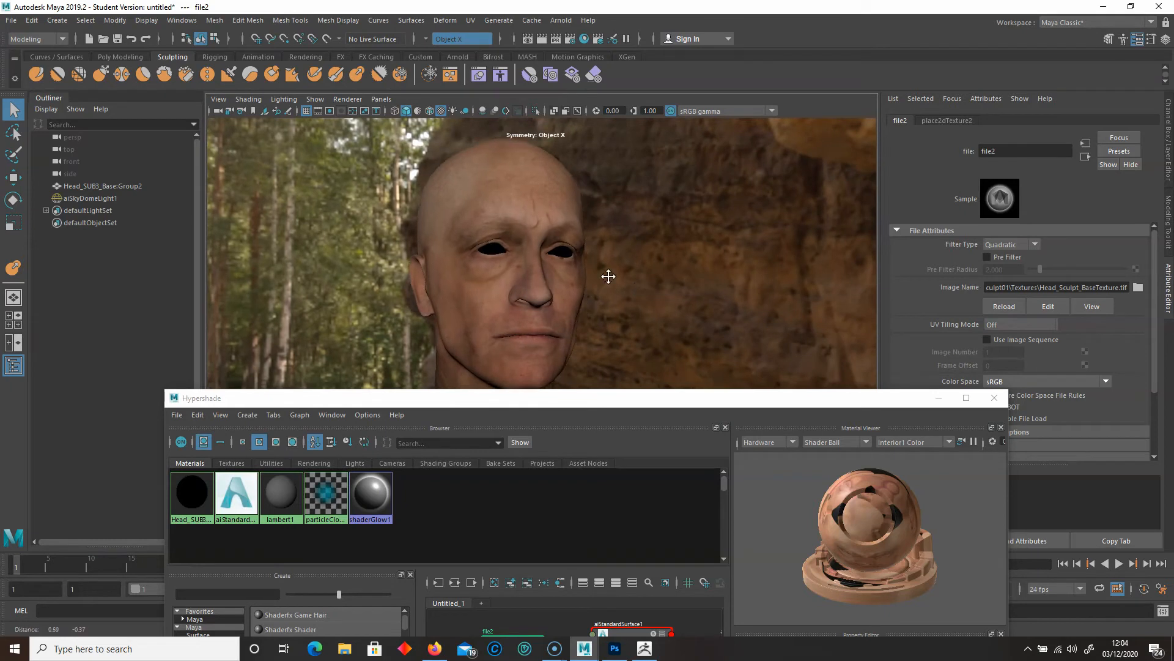
Move the shading group node below the aiStandardSurface node in the Hypershade graph, leaving free space beside its displacement input.
drag(573, 398, 561, 136)
scroll(520, 500, down, 2)
scroll(522, 498, up, 1)
alt+middle_drag(515, 498, 510, 394)
scroll(528, 464, up, 2)
alt+middle_drag(528, 465, 461, 451)
scroll(540, 468, down, 2)
scroll(636, 443, down, 1)
alt+middle_drag(633, 407, 600, 417)
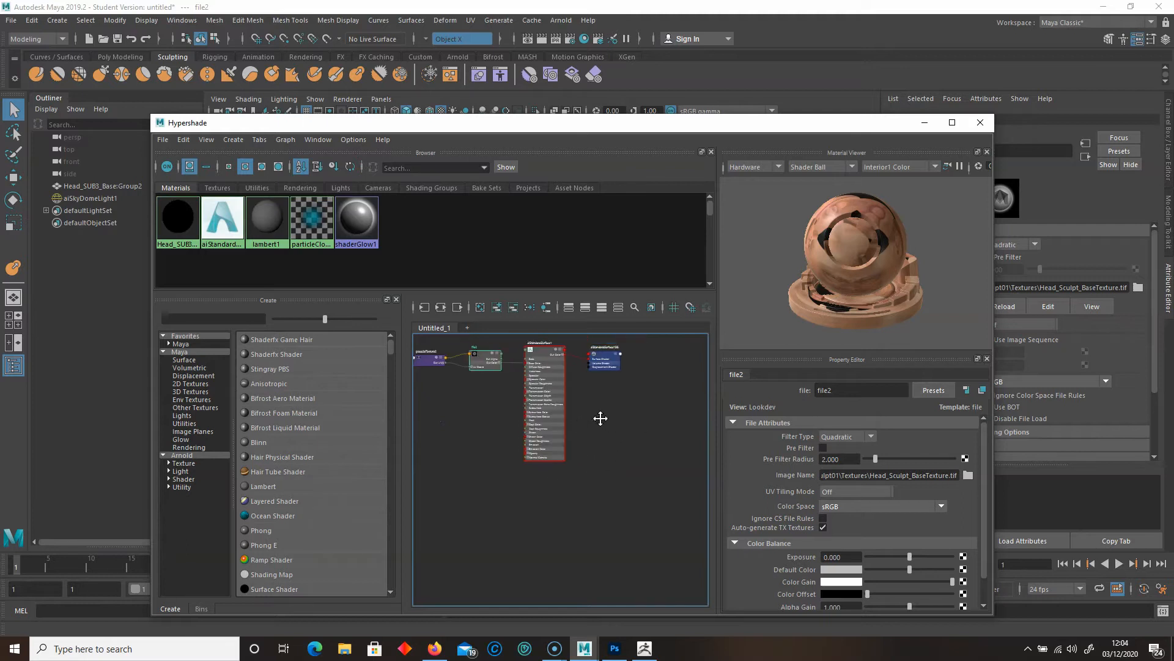
scroll(603, 417, up, 2)
drag(608, 350, 595, 536)
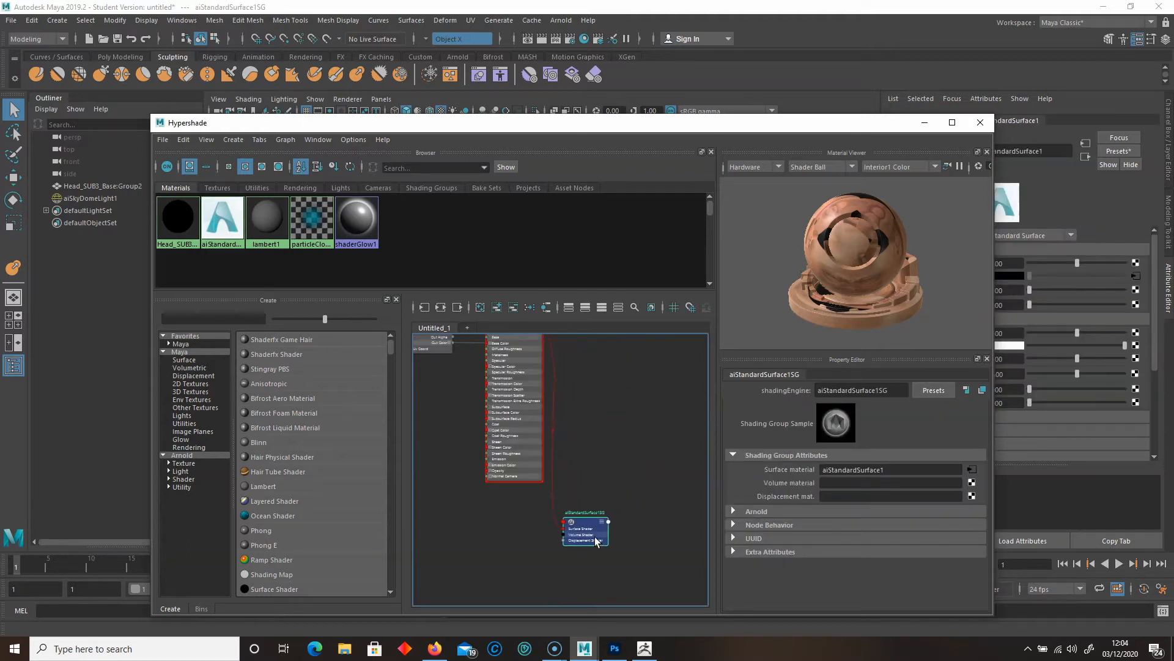
scroll(594, 496, up, 4)
alt+middle_drag(593, 503, 651, 315)
scroll(630, 395, down, 3)
scroll(610, 408, up, 2)
alt+middle_drag(591, 387, 634, 380)
scroll(629, 381, down, 2)
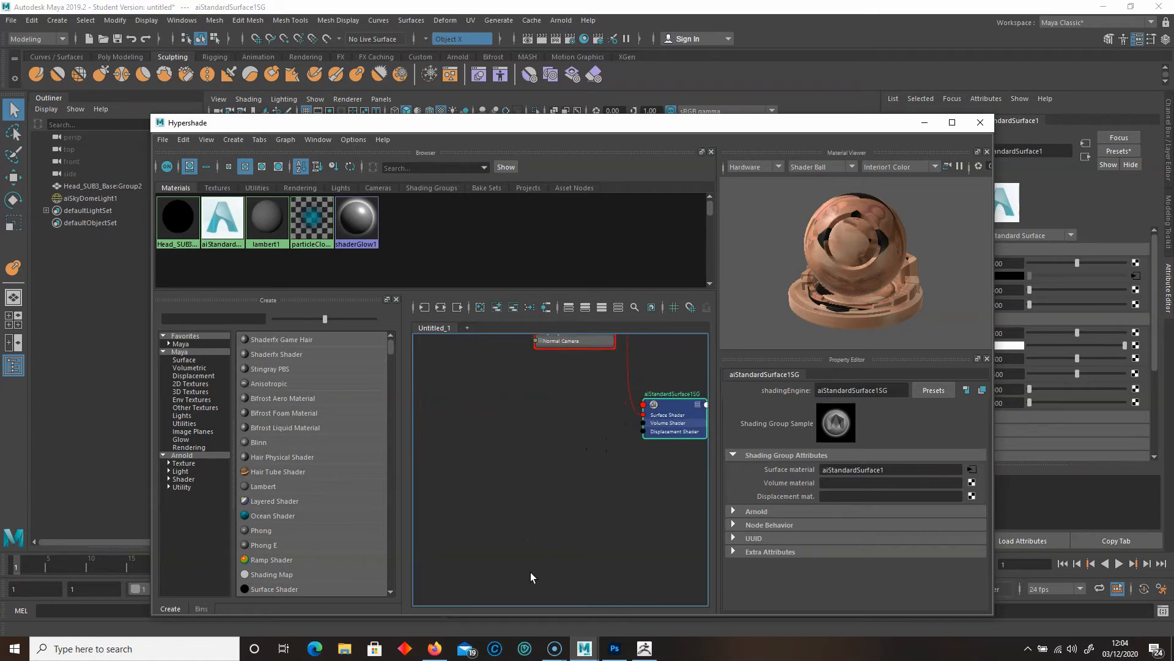
Switch to File Explorer and open the Textures folder inside Headsculpt01.
click(354, 654)
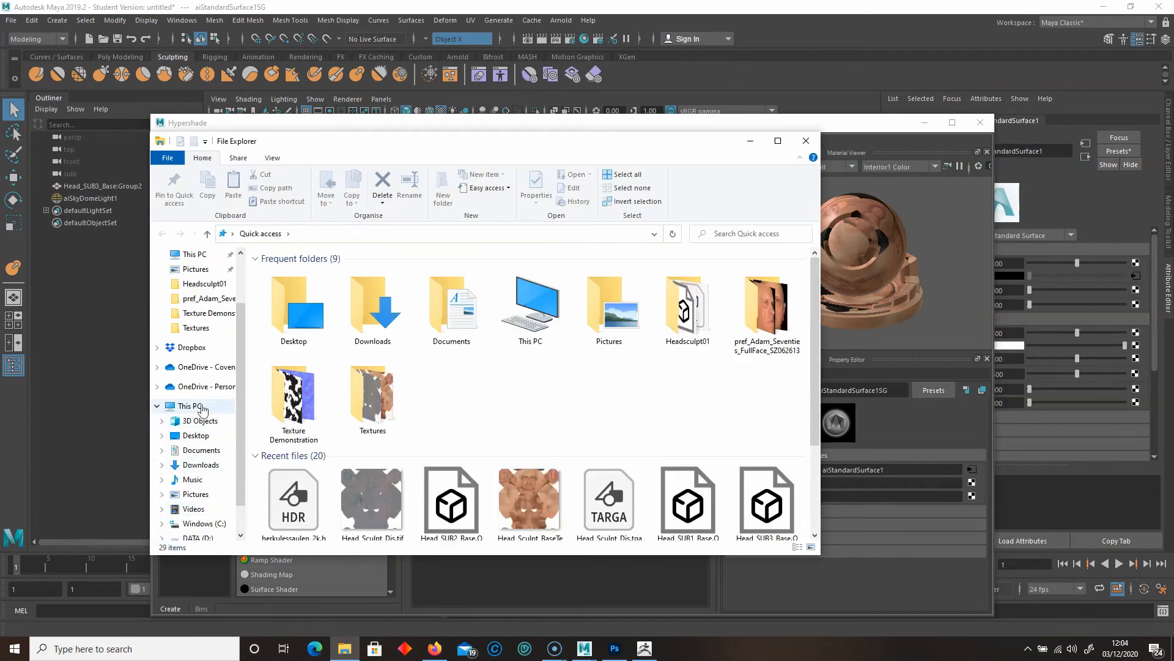
click(204, 283)
double_click(355, 288)
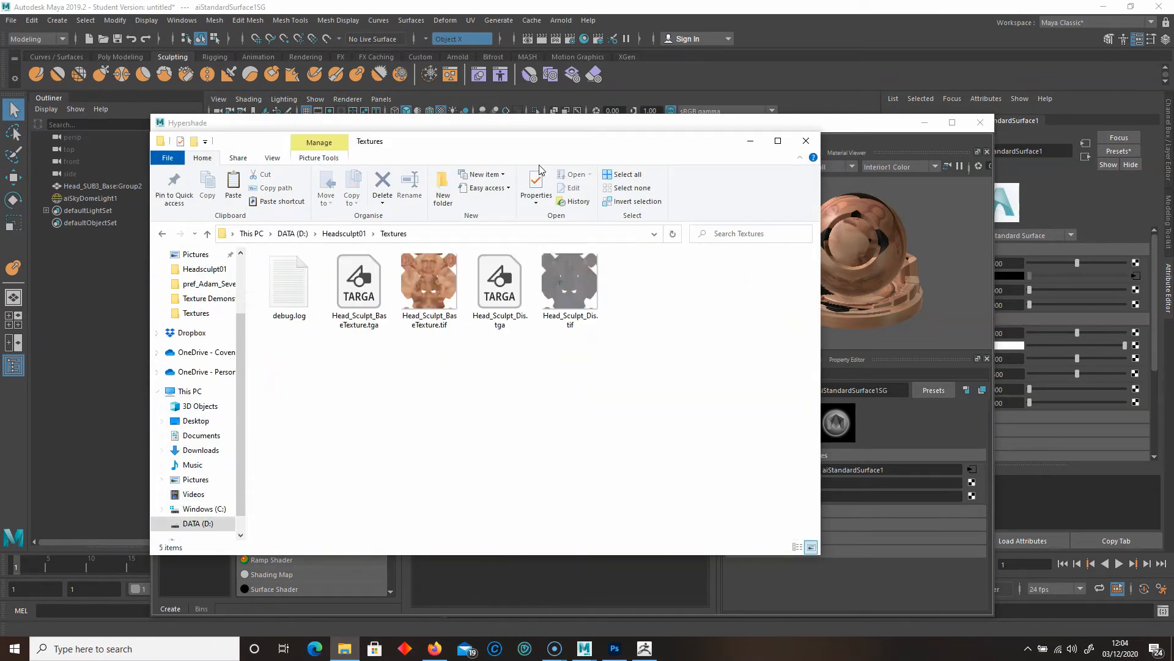
Bring Head_Sculpt_Dis.tif from the Textures folder into the Hypershade graph as a file texture node.
drag(436, 149, 114, 257)
drag(249, 391, 435, 443)
click(567, 515)
scroll(567, 515, up, 5)
scroll(567, 515, down, 3)
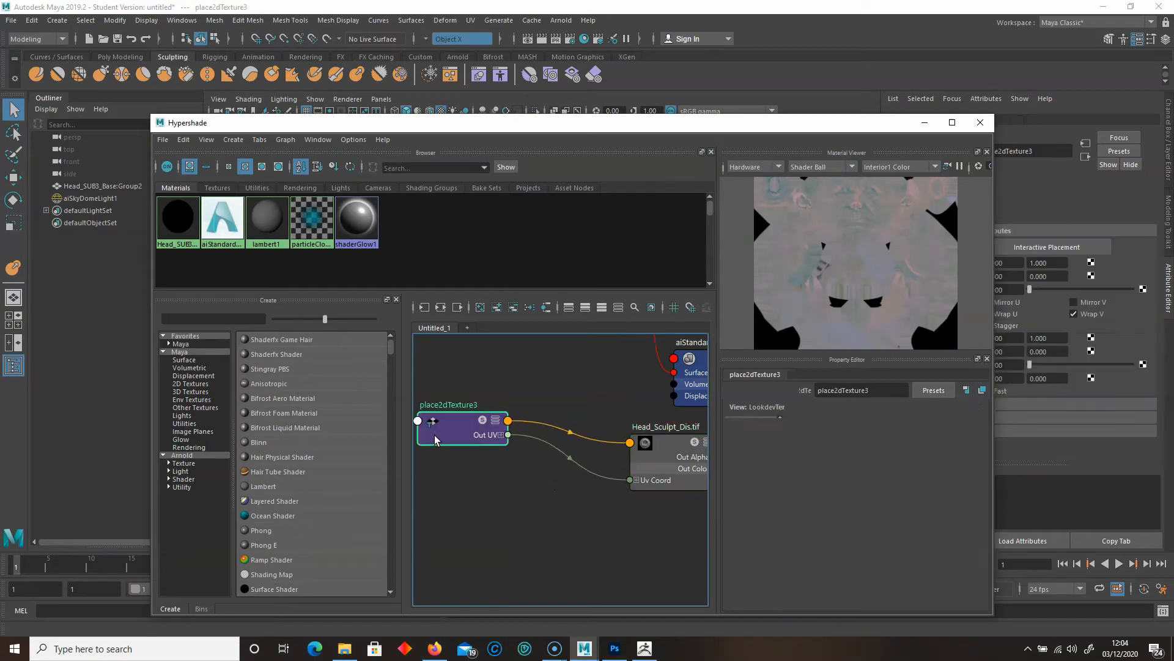
Arrange the graph so the Head_Sculpt_Dis.tif node sits beside its placement node, with free space before aiStandardSurface1SG.
drag(673, 462, 564, 415)
click(460, 438)
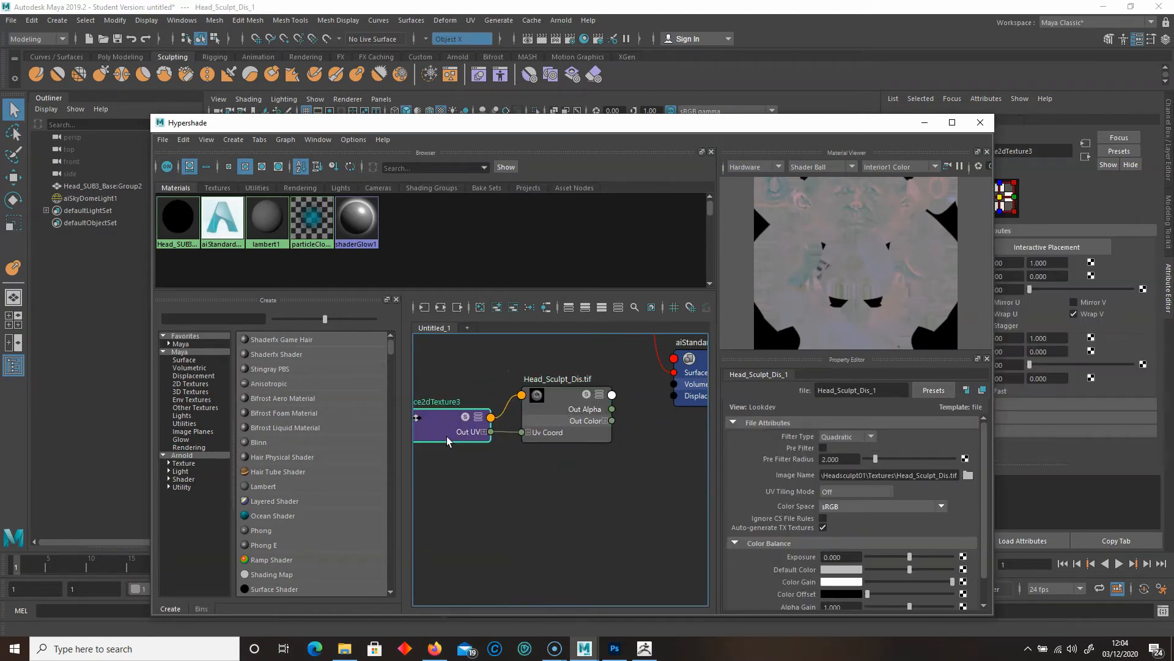
middle_drag(628, 462, 555, 460)
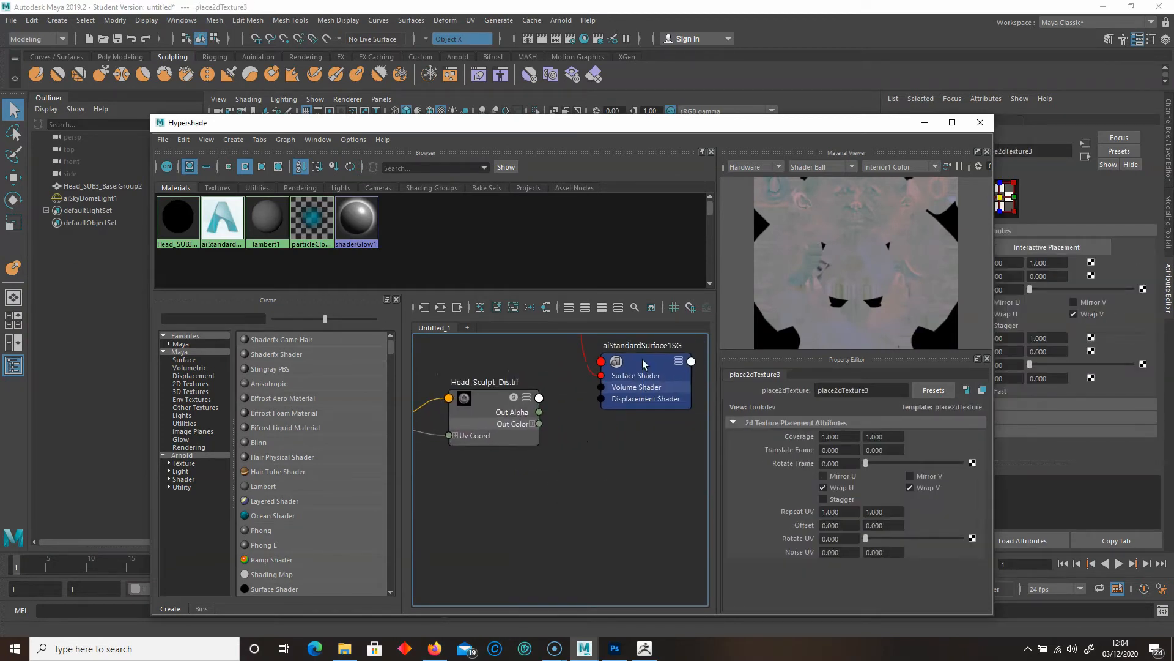
drag(642, 359, 688, 365)
scroll(603, 450, down, 1)
alt+middle_drag(620, 471, 573, 466)
drag(623, 384, 656, 372)
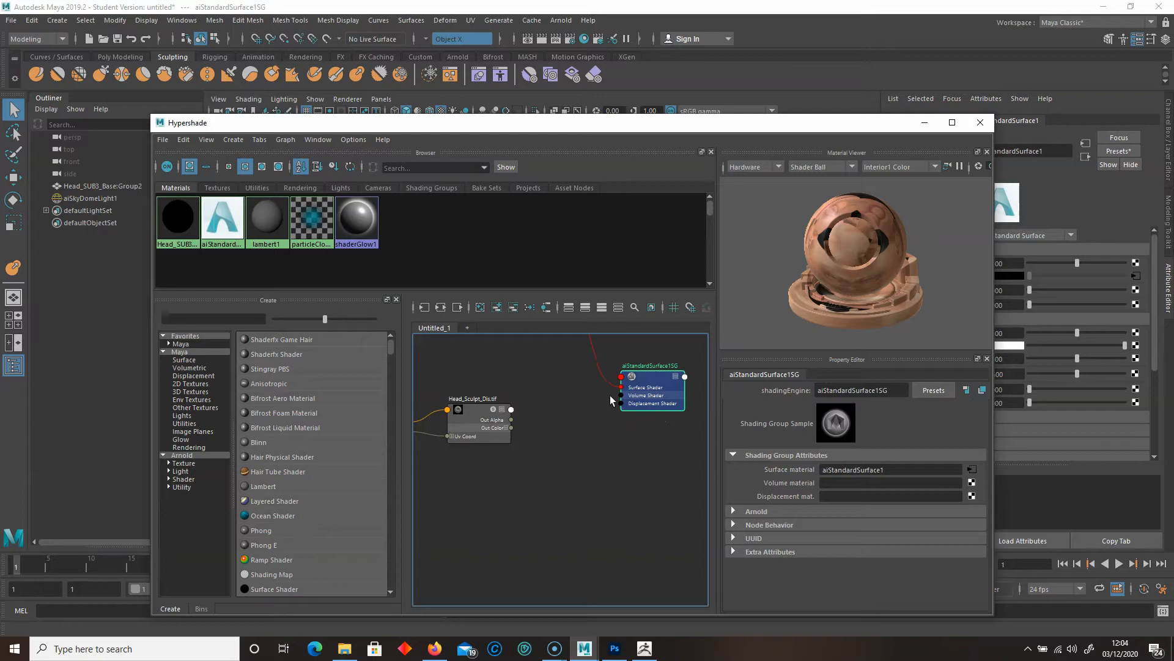
drag(651, 385, 655, 383)
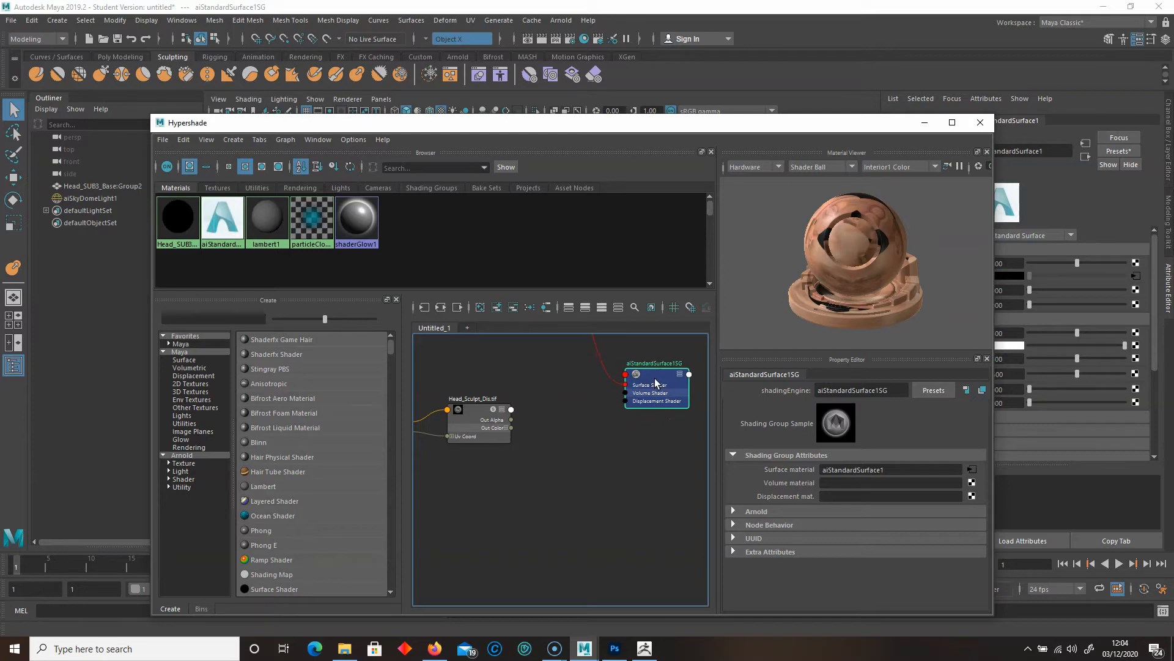
Create a Displacement shader node in the Hypershade graph and delete the extra shading group attached to it.
right_click(561, 456)
click(559, 421)
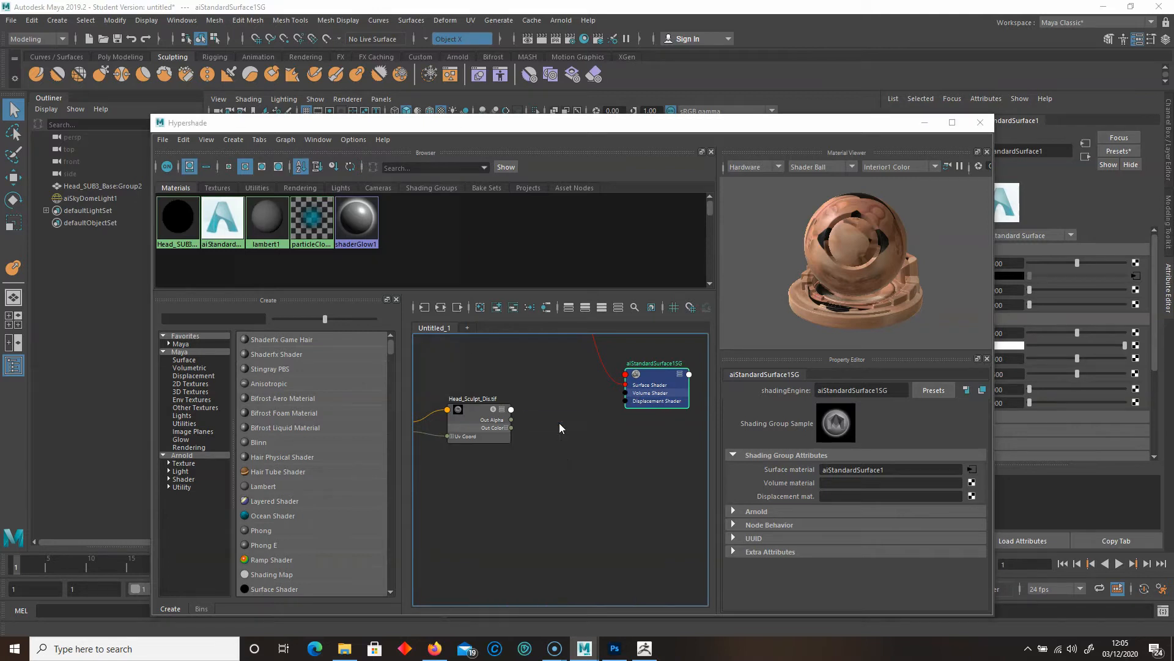
click(283, 175)
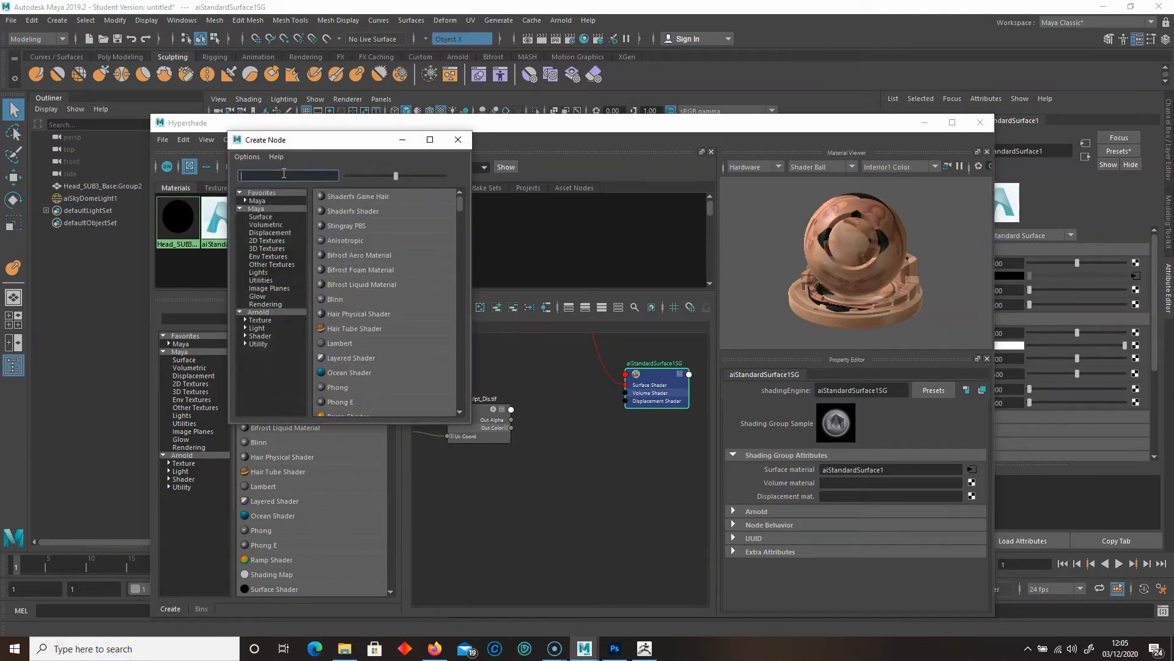
text(dis)
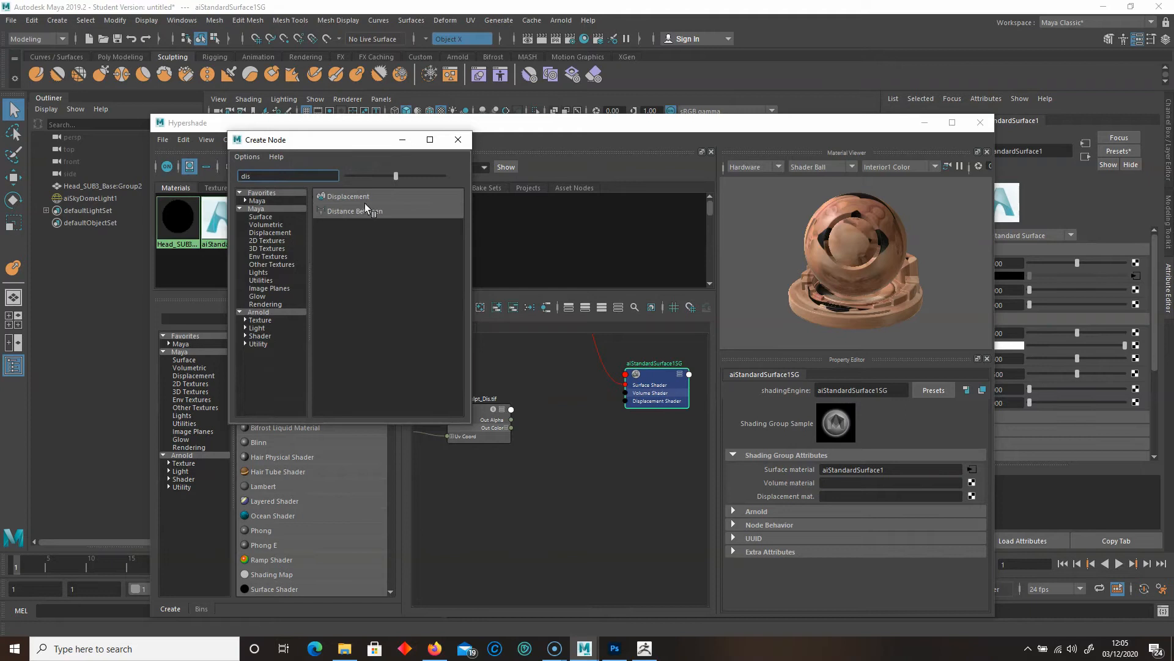
click(350, 197)
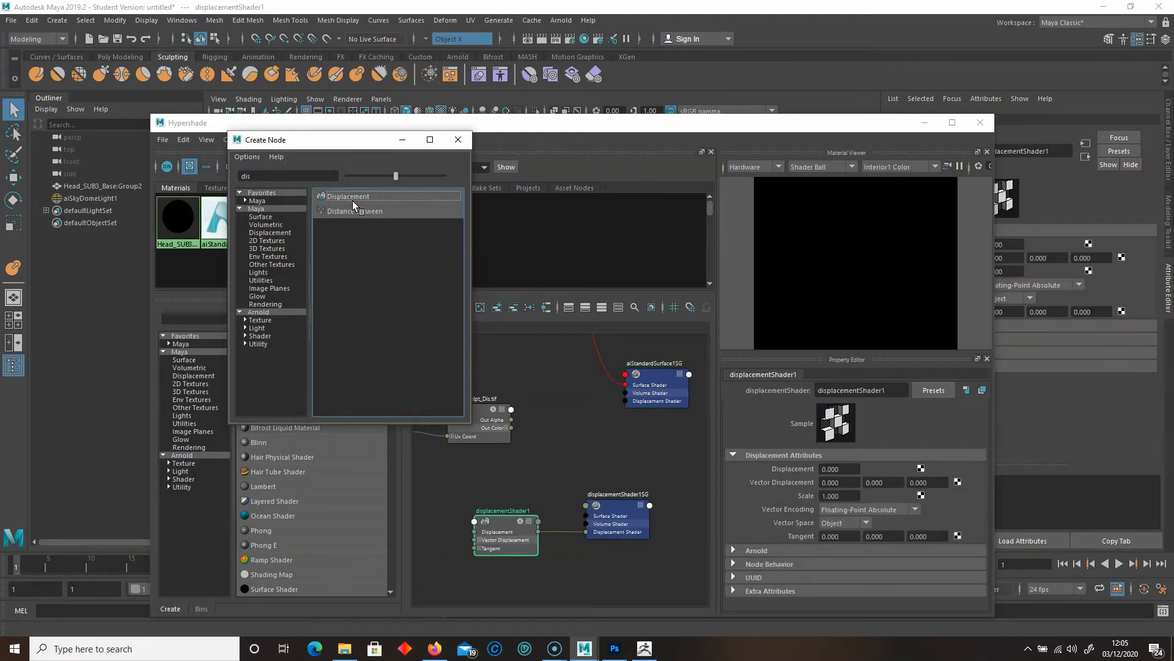
drag(628, 519, 624, 494)
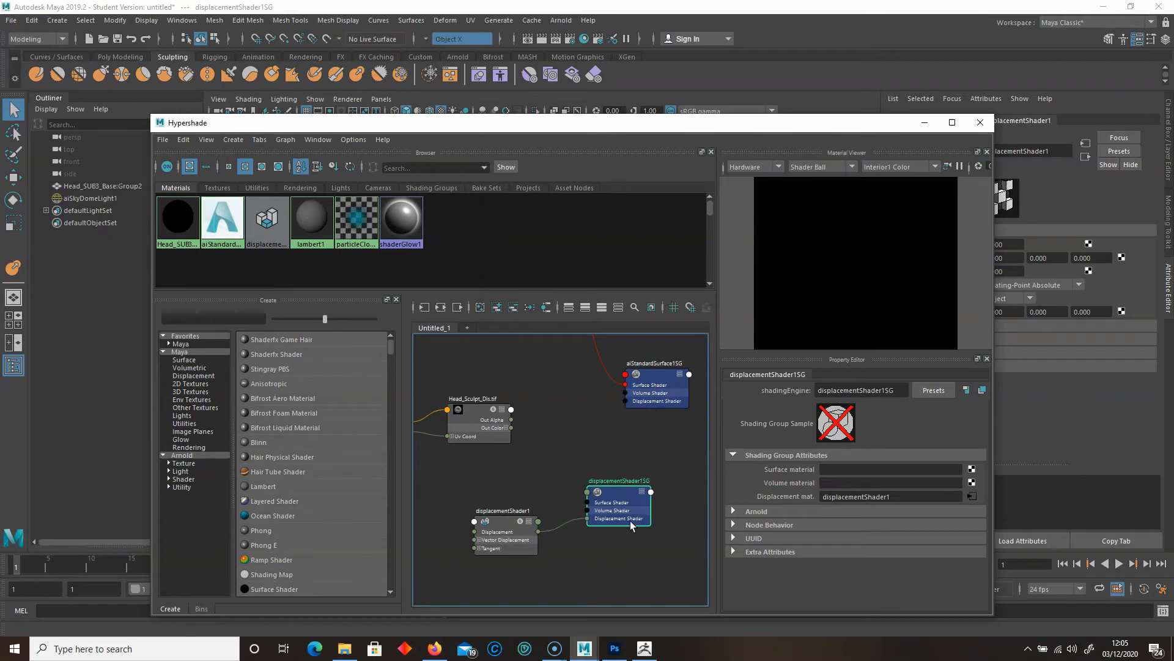
key(Delete)
Connect Head_Sculpt_Dis.tif's Out Alpha to the displacement shader's Displacement, and the shader's output to aiStandardSurface1SG's Displacement Shader input.
drag(517, 514, 579, 417)
scroll(531, 498, up, 2)
scroll(526, 499, down, 1)
alt+middle_drag(515, 484, 524, 500)
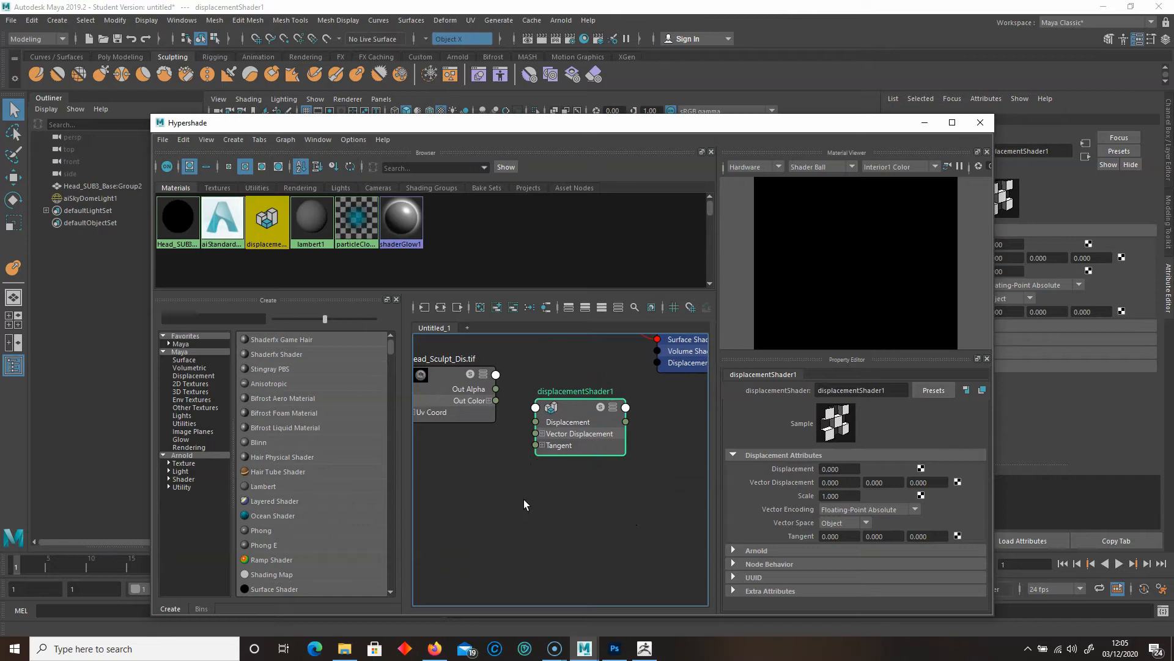
drag(497, 388, 536, 422)
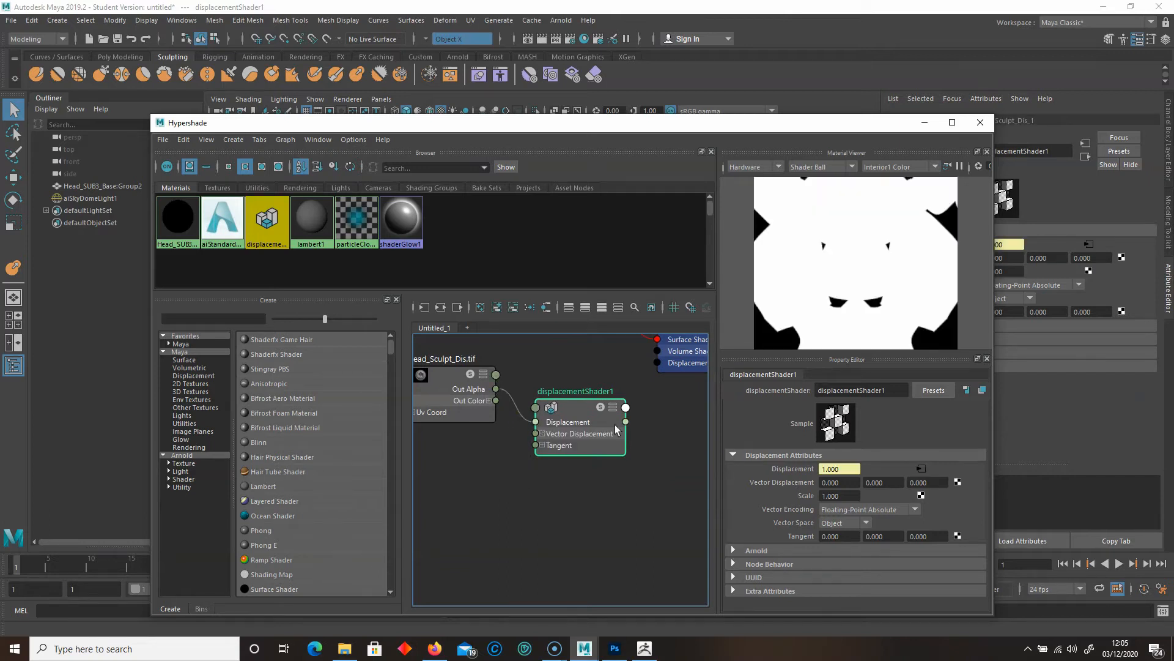
alt+middle_drag(685, 399, 609, 459)
drag(557, 468, 590, 410)
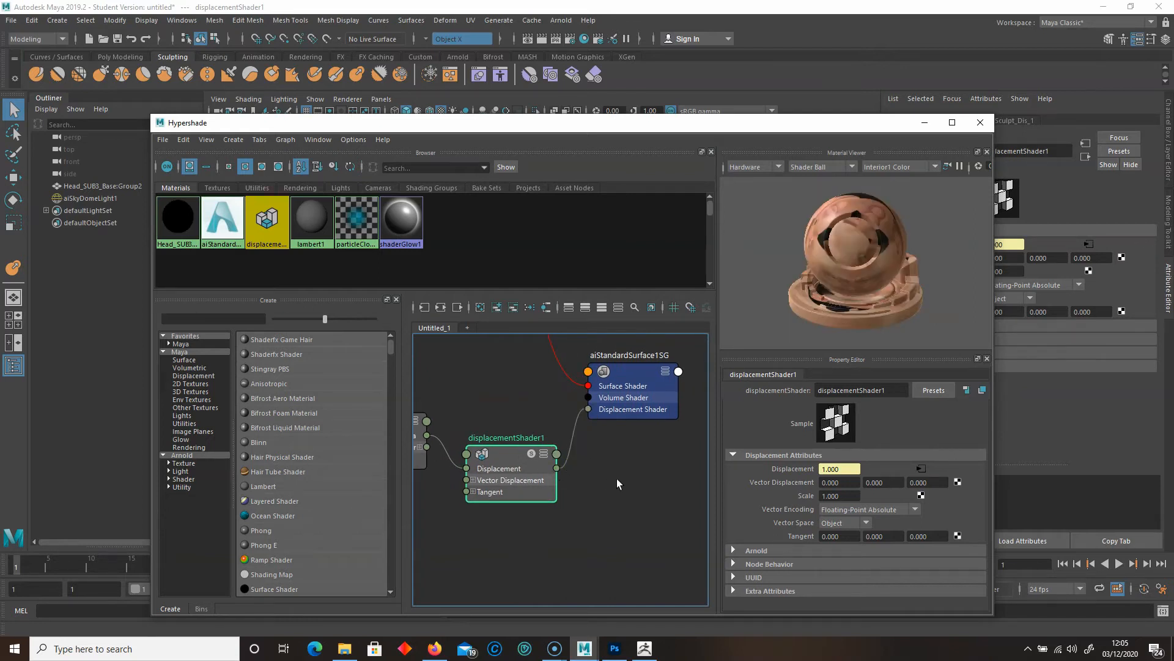
Set the head mesh's Arnold subdivision type to catclark with 3 iterations.
drag(641, 131, 587, 229)
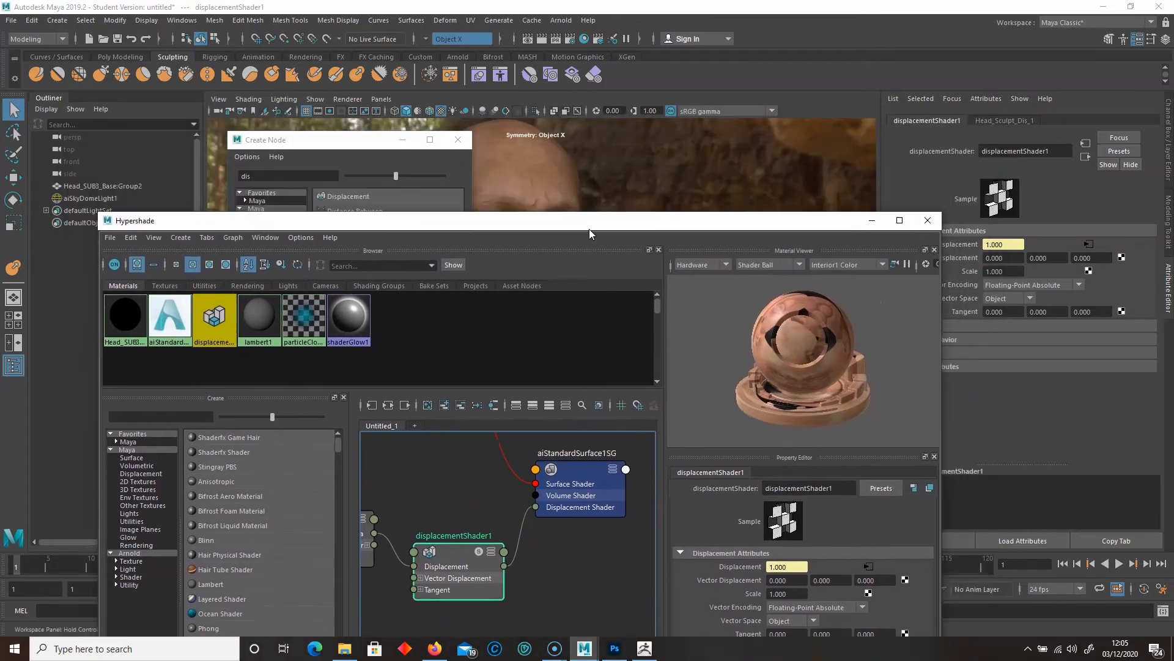
click(528, 181)
drag(799, 222, 672, 219)
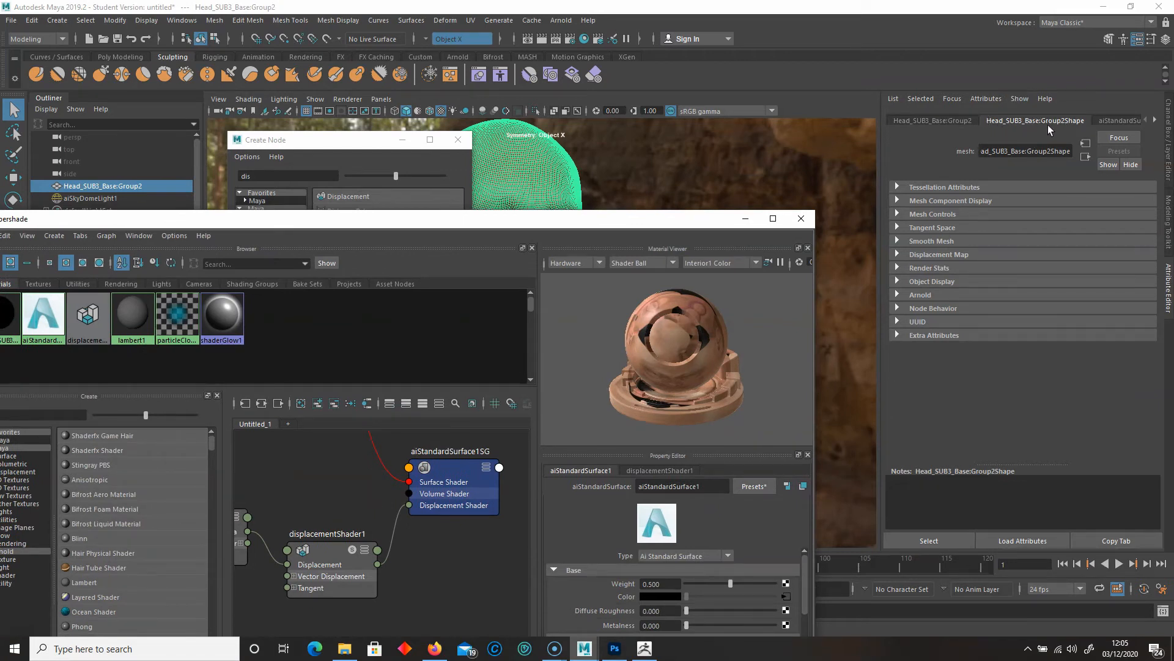
click(897, 295)
click(897, 295)
click(897, 295)
scroll(929, 339, down, 5)
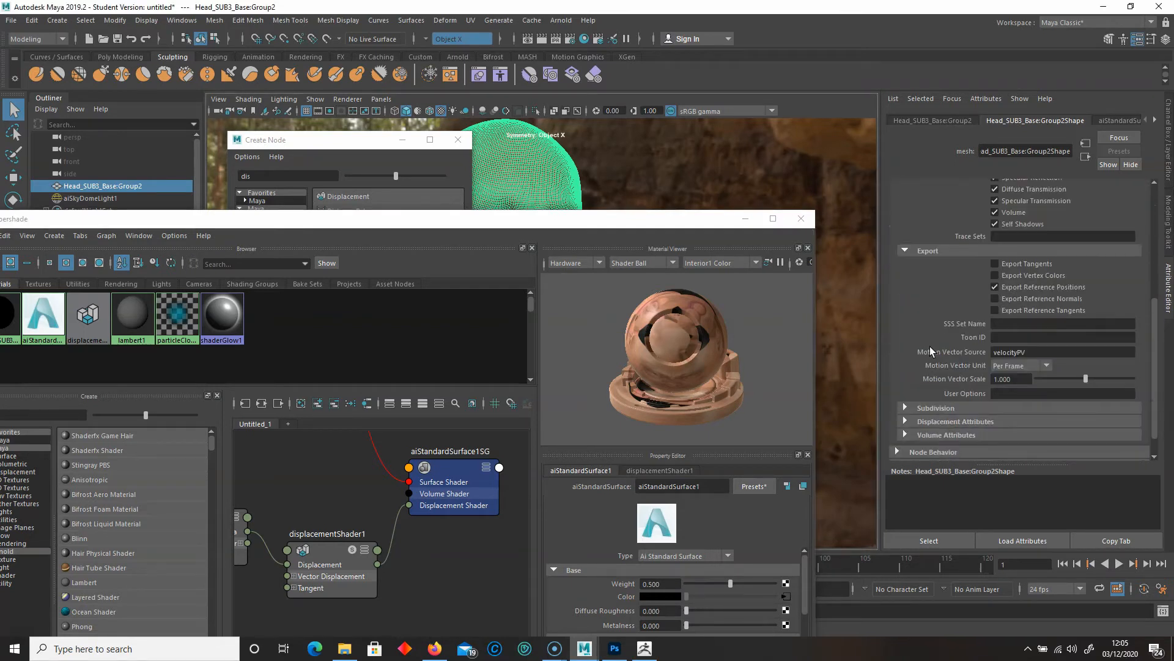
click(906, 378)
scroll(907, 379, down, 2)
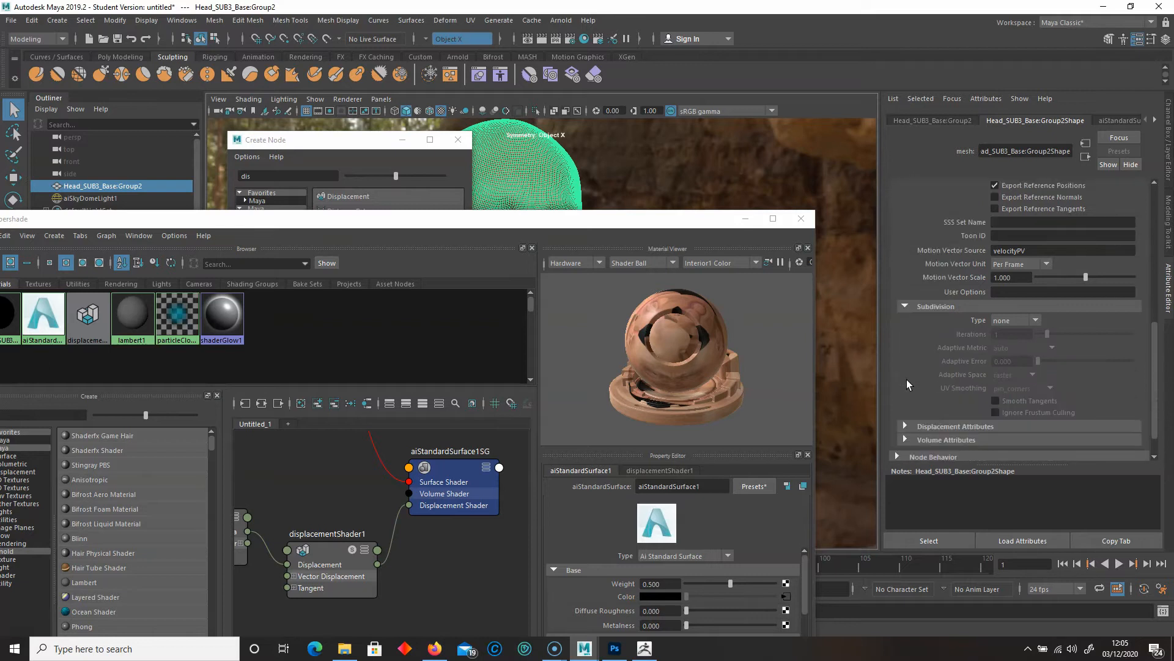
click(1035, 320)
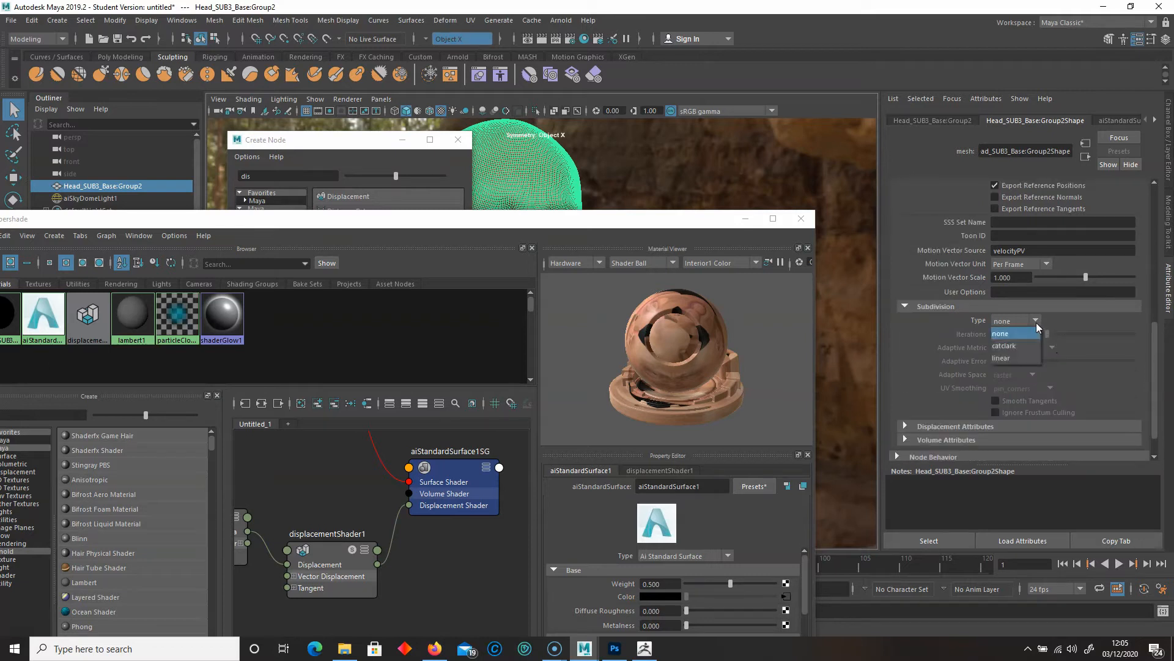
click(1019, 346)
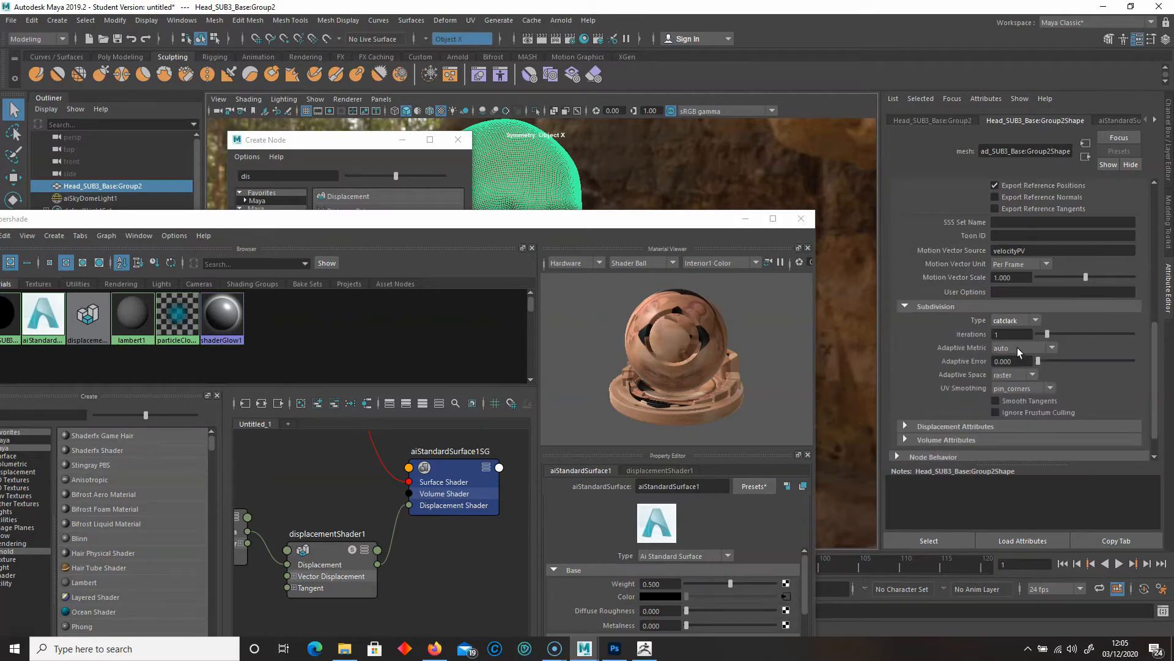
drag(1047, 338, 1067, 340)
scroll(934, 355, down, 2)
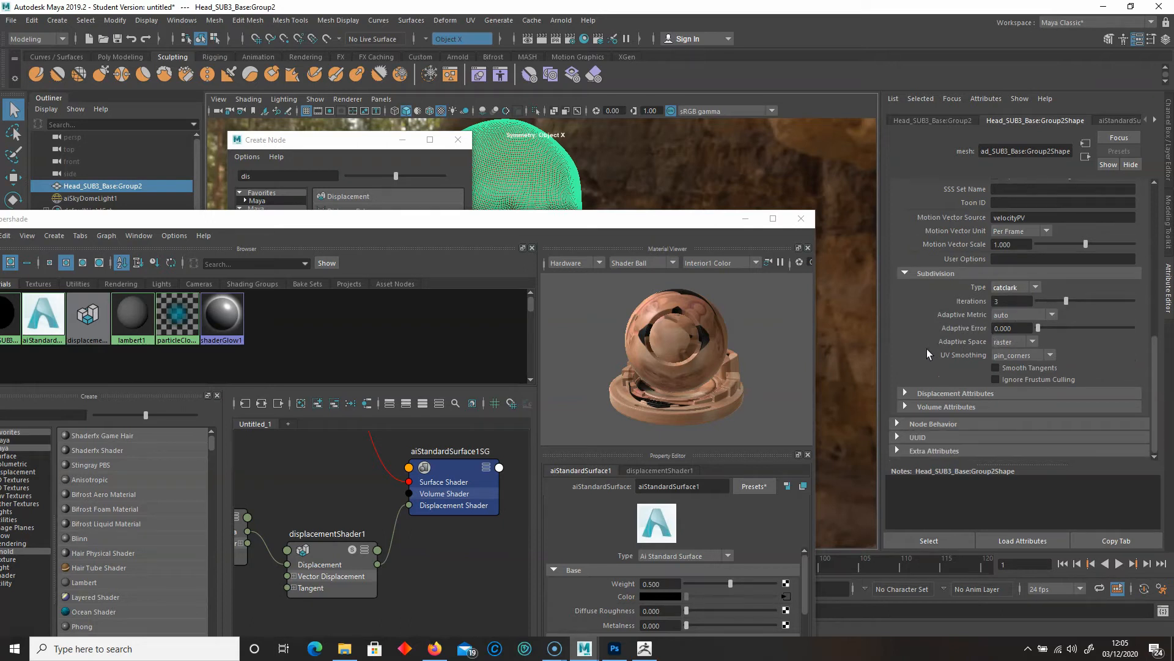
Expand the head's Arnold Displacement Attributes, and close the Hypershade and Create Node windows.
click(913, 394)
scroll(917, 390, down, 3)
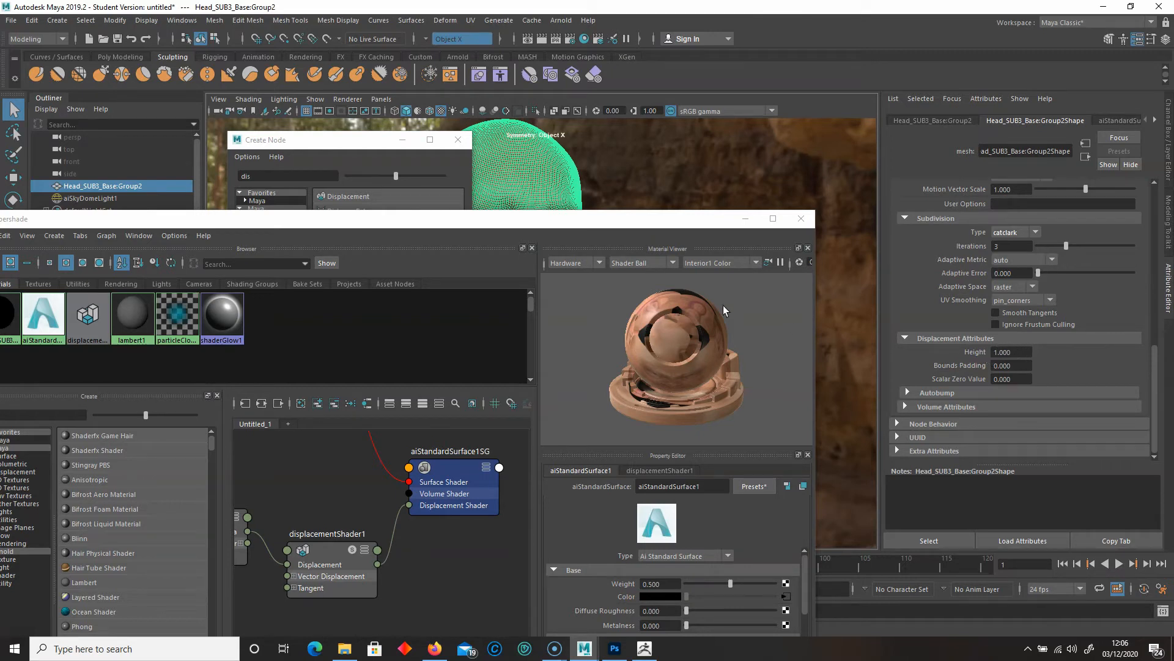
drag(535, 226, 585, 257)
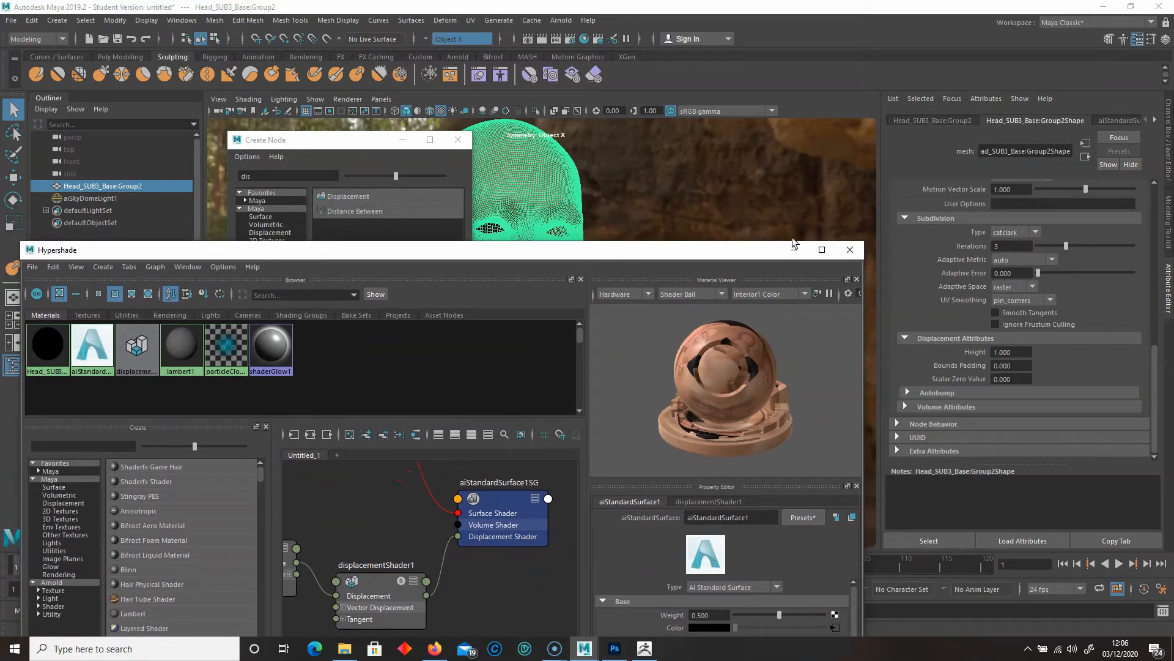
click(849, 253)
click(463, 143)
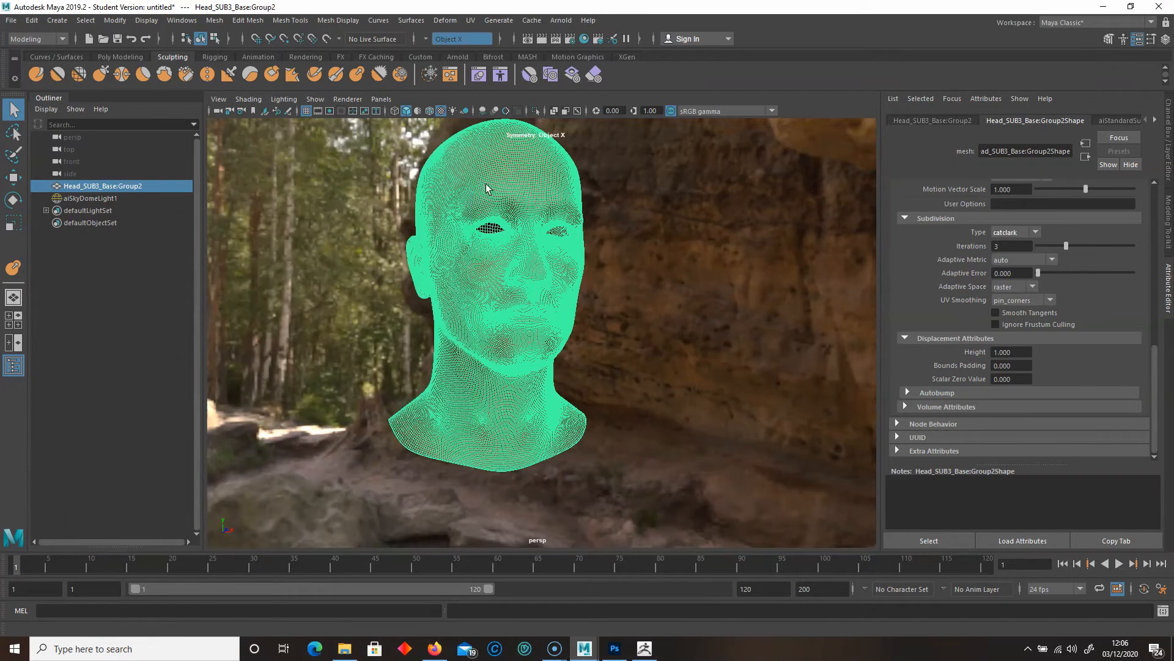
Create an Arnold area light and raise it about 41 units from the grid towards the head.
click(561, 21)
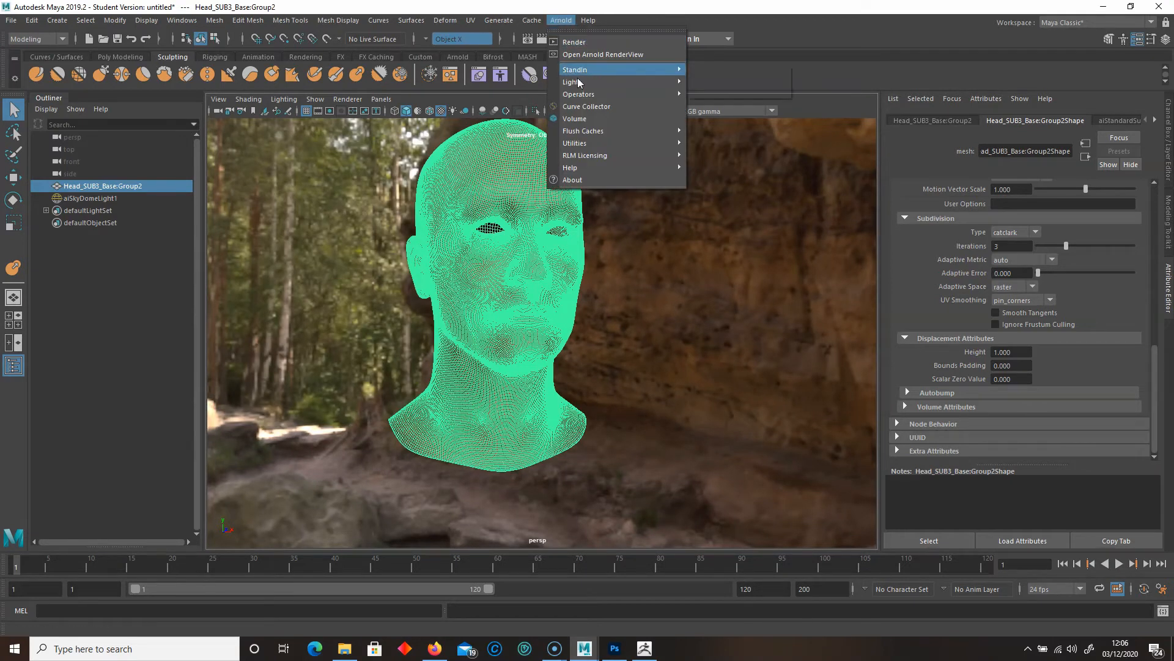
mouse_move(579, 84)
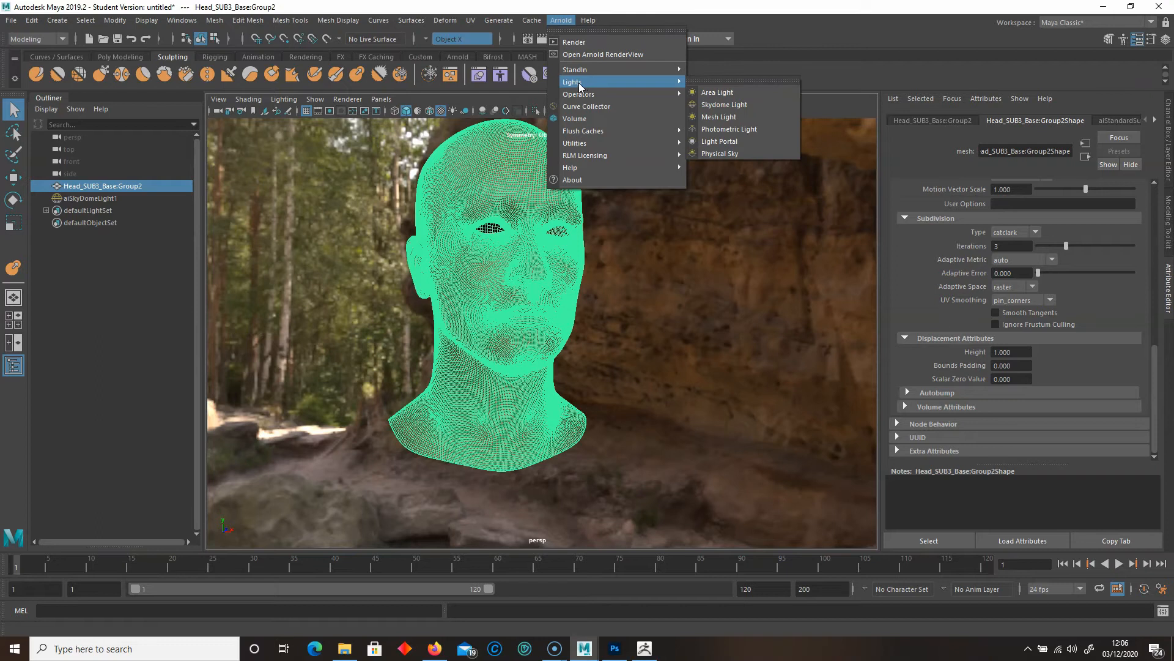
click(734, 93)
alt+right_drag(616, 344, 480, 336)
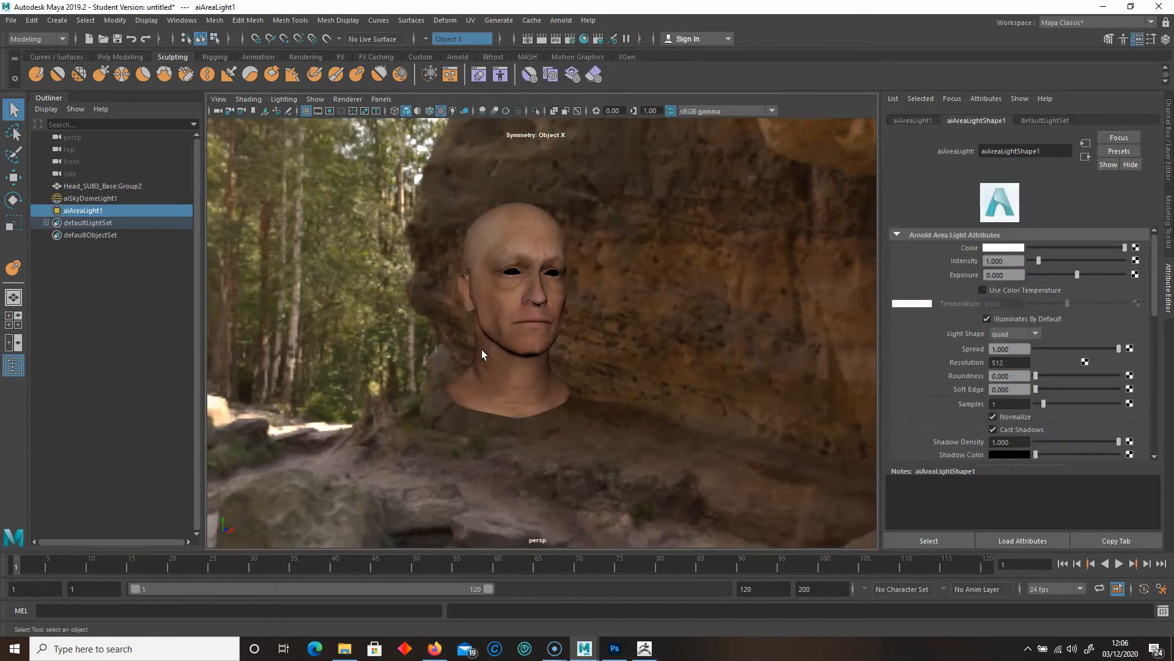
alt+middle_drag(554, 397, 524, 209)
alt+drag(525, 209, 537, 342)
key(w)
drag(499, 443, 476, 167)
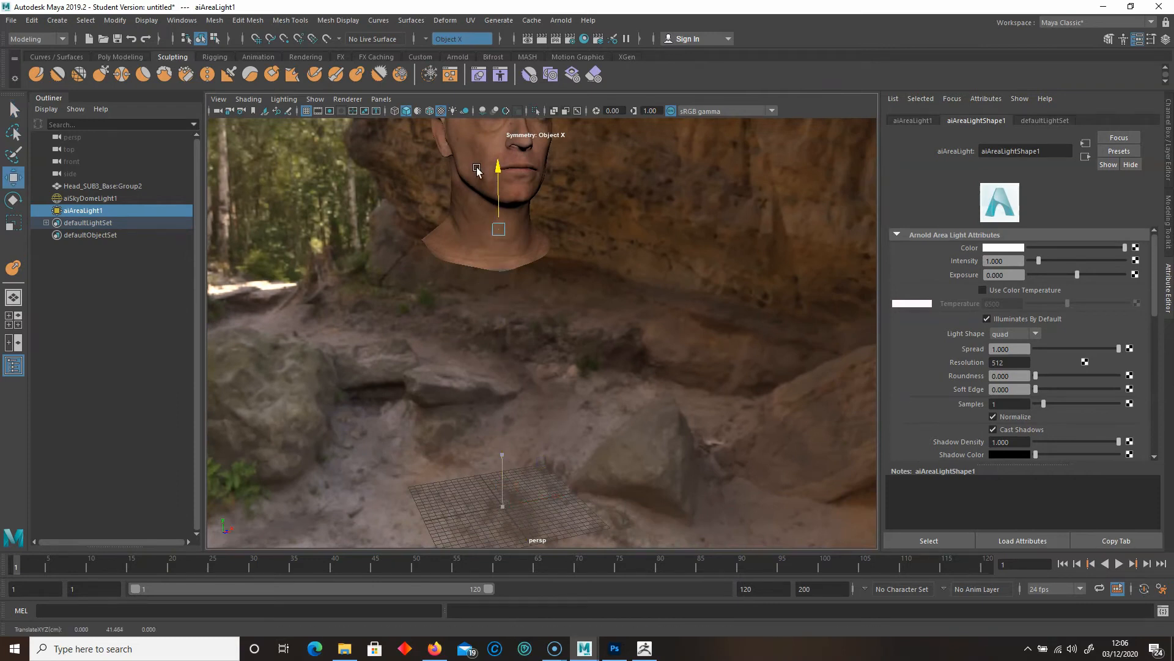
Enlarge the area light and position it above and in front of the head.
alt+drag(489, 239, 499, 331)
click(621, 324)
drag(621, 325, 575, 392)
key(r)
key(w)
drag(620, 273, 620, 103)
drag(680, 146, 688, 228)
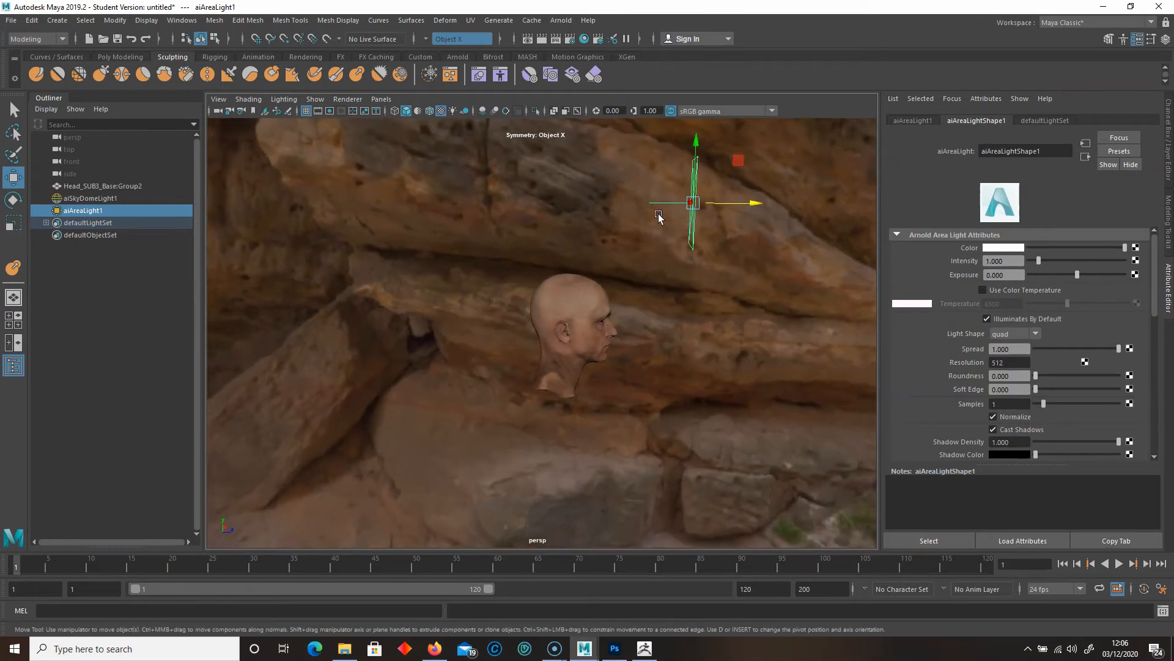
Tilt the area light down towards the face and frame the head front-on in the viewport.
key(e)
drag(656, 162, 564, 302)
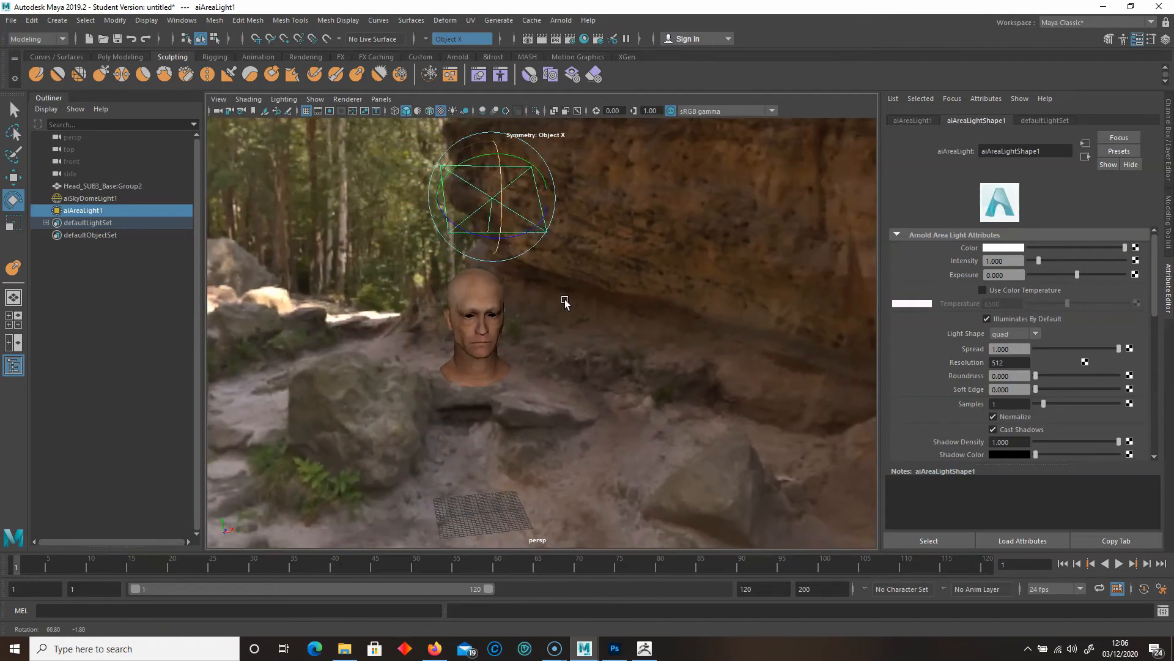
alt+right_drag(565, 301, 715, 343)
alt+right_drag(577, 302, 689, 346)
alt+drag(689, 347, 629, 340)
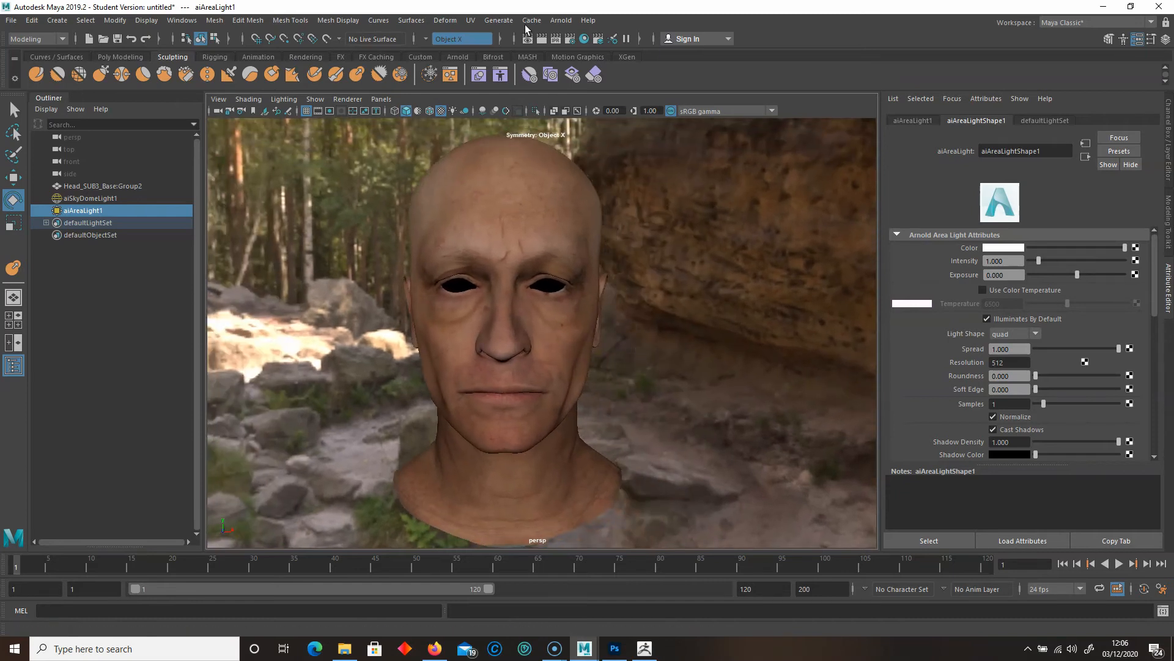
Open the render settings and set the output image format to jpeg.
click(561, 22)
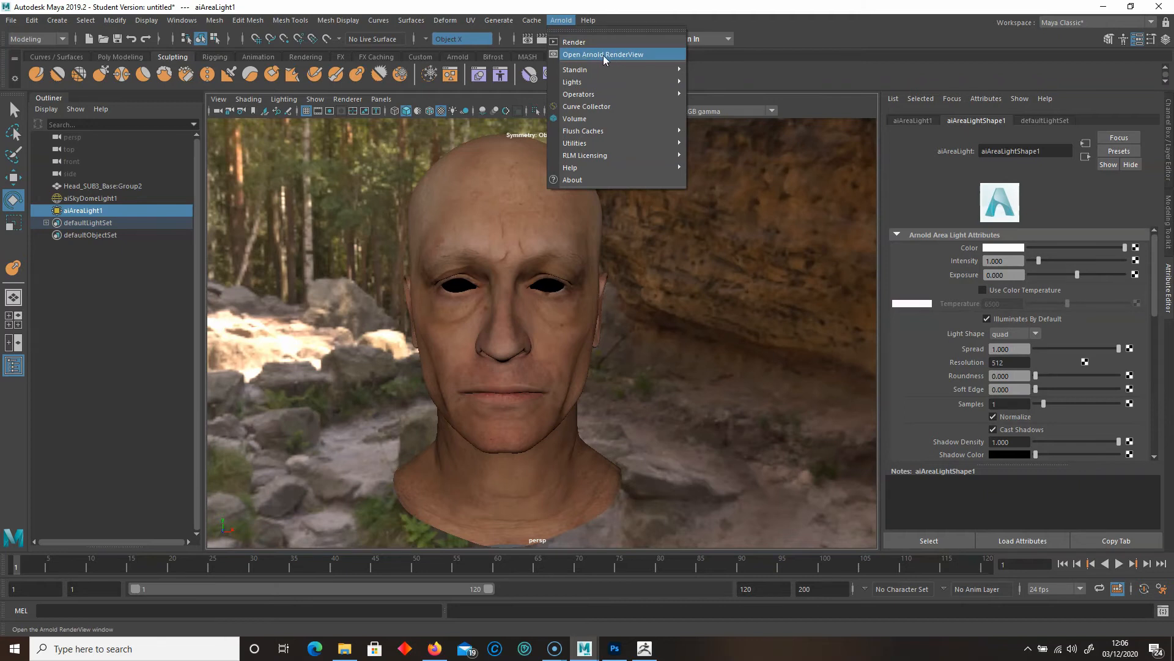
click(612, 13)
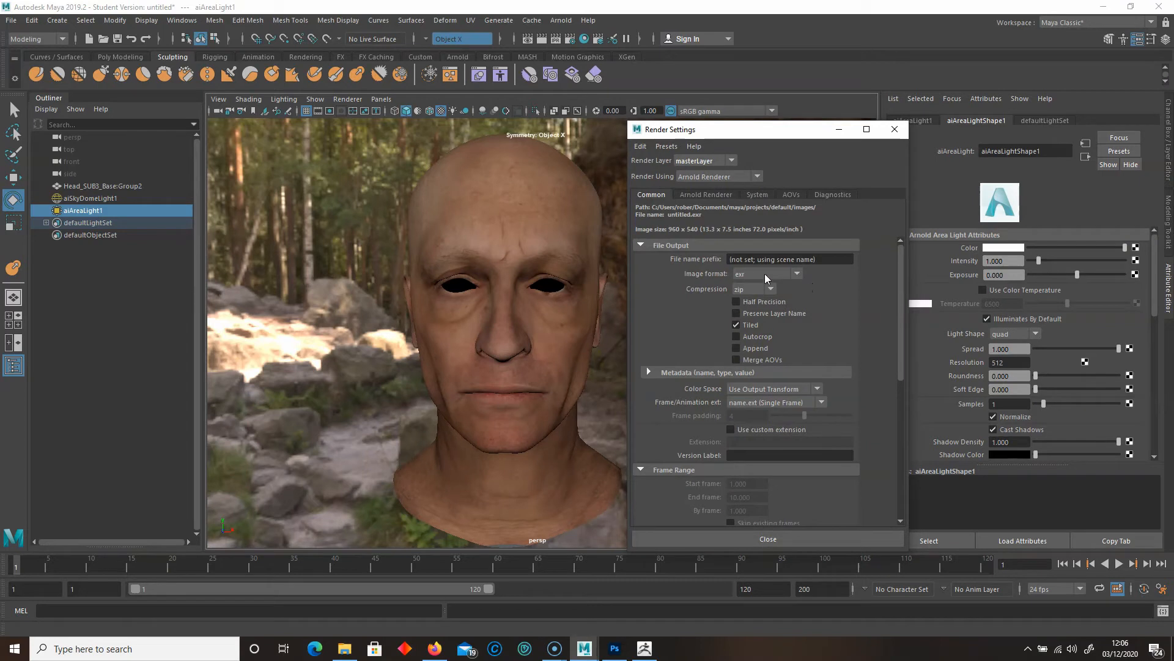
click(796, 274)
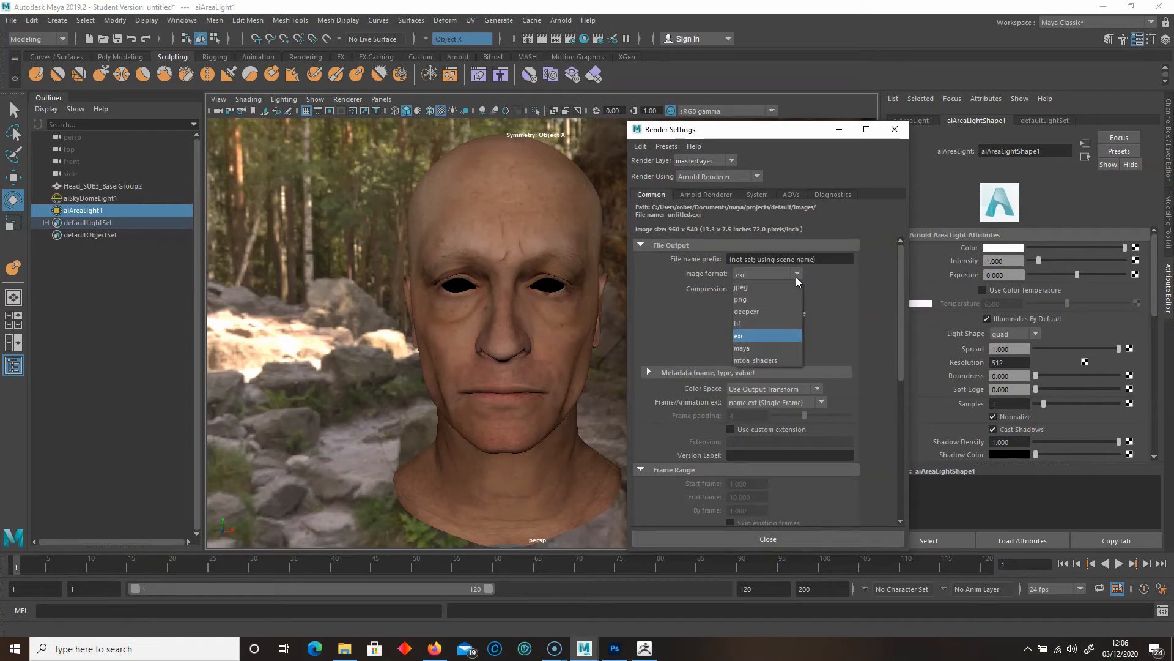
click(760, 290)
Set the render image size to the HD_1080 preset and close the render settings.
drag(901, 267, 891, 384)
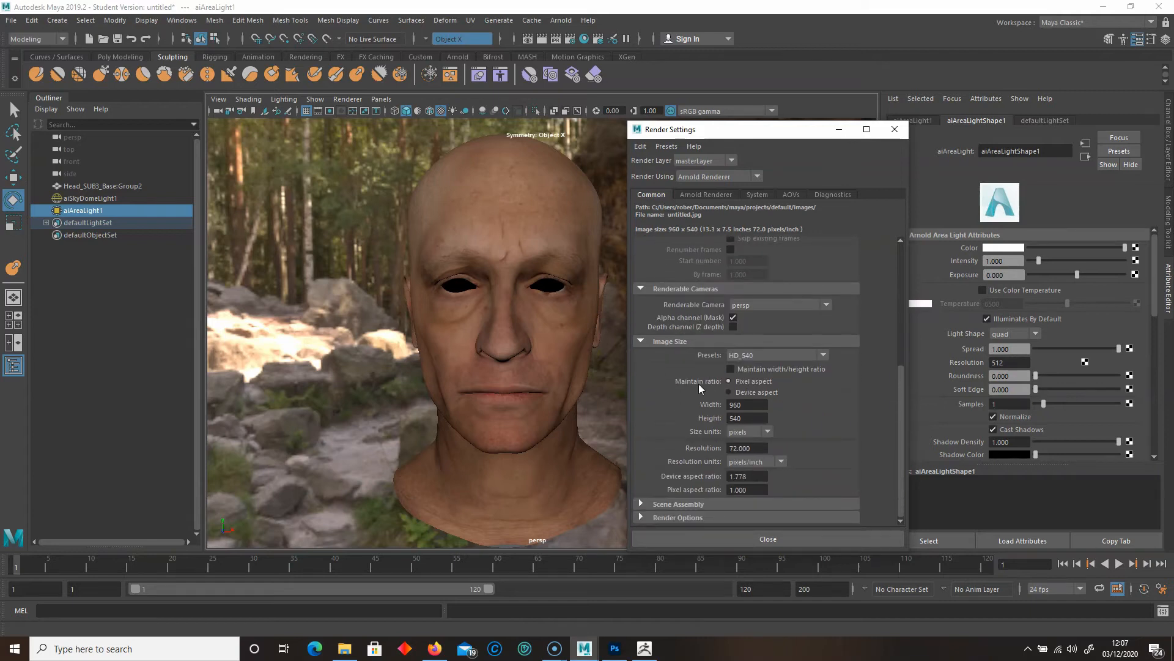
click(796, 355)
scroll(799, 417, down, 2)
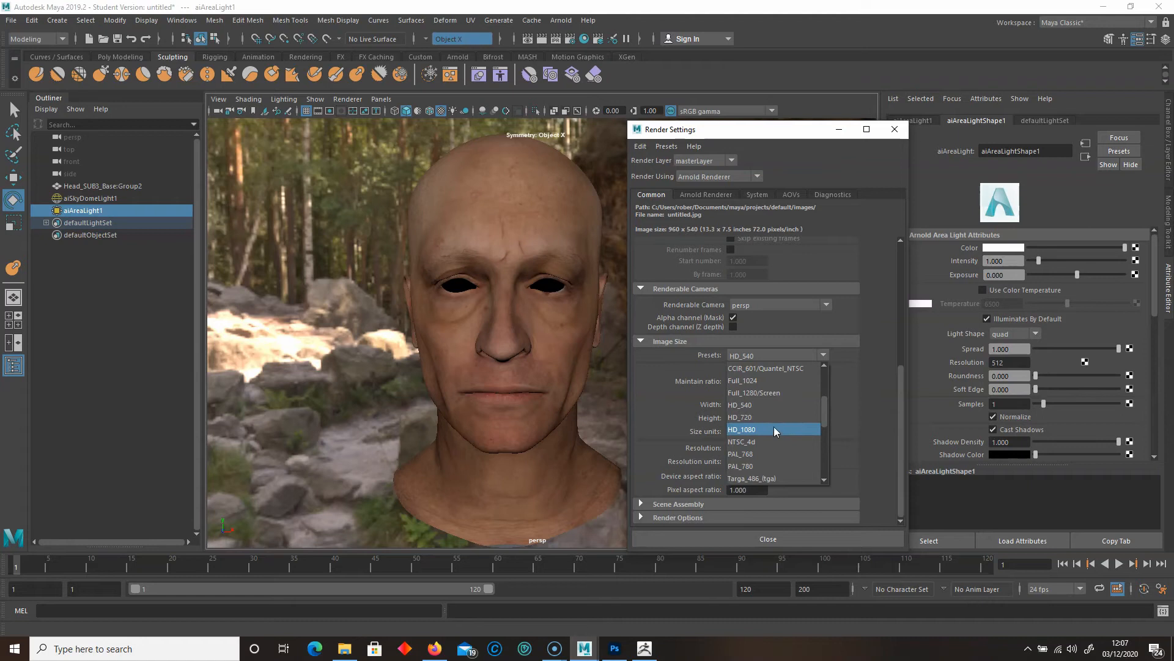
click(749, 429)
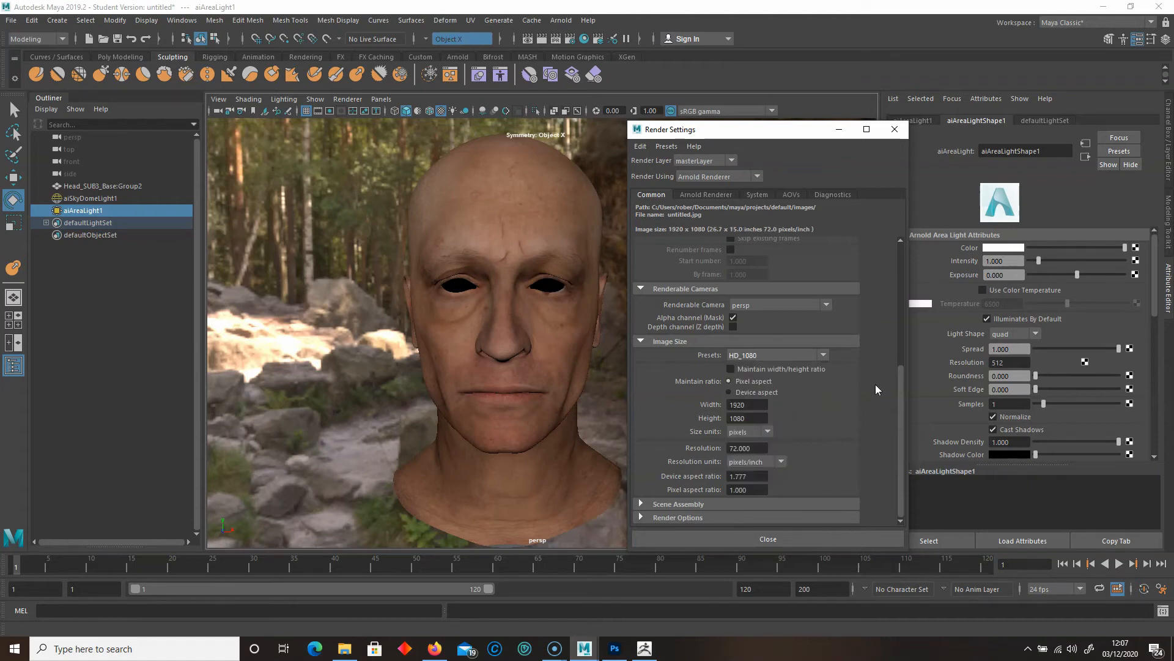
click(895, 129)
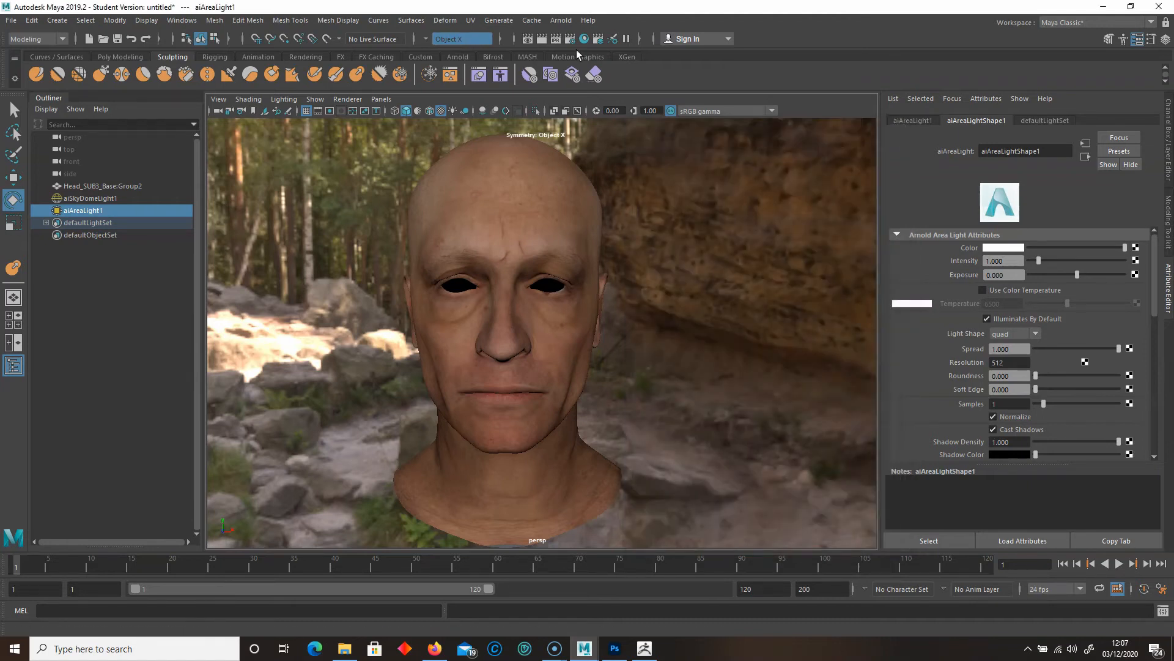
Start a live render in the Arnold RenderView and shrink its window, fitting the full rendered head inside.
click(561, 20)
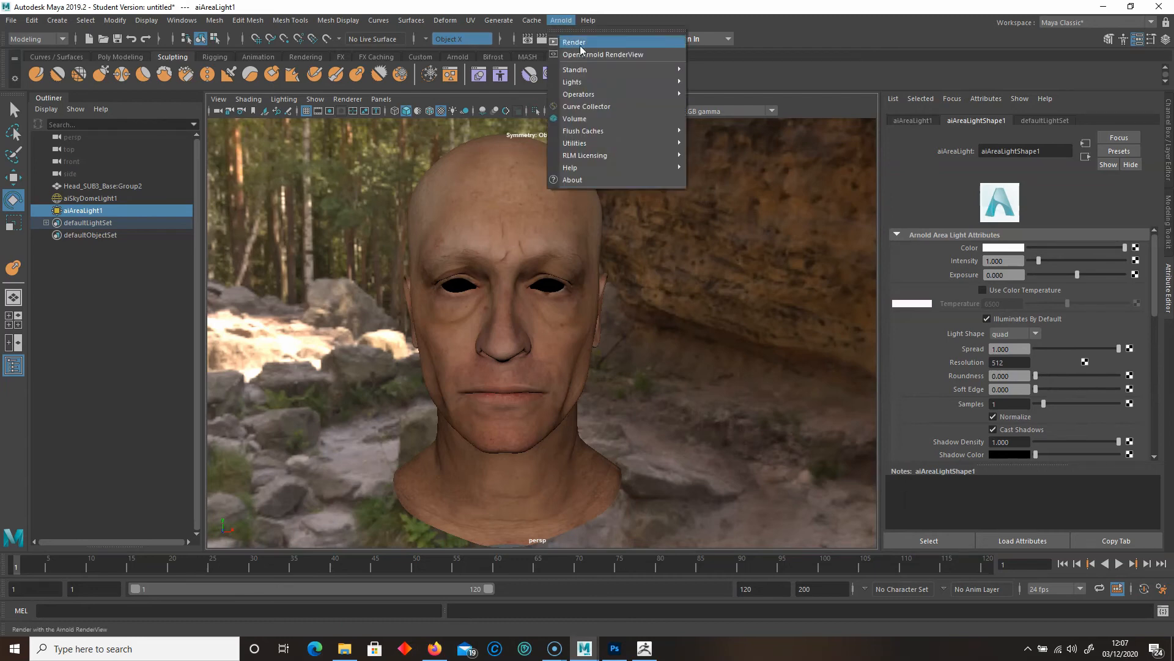
click(611, 55)
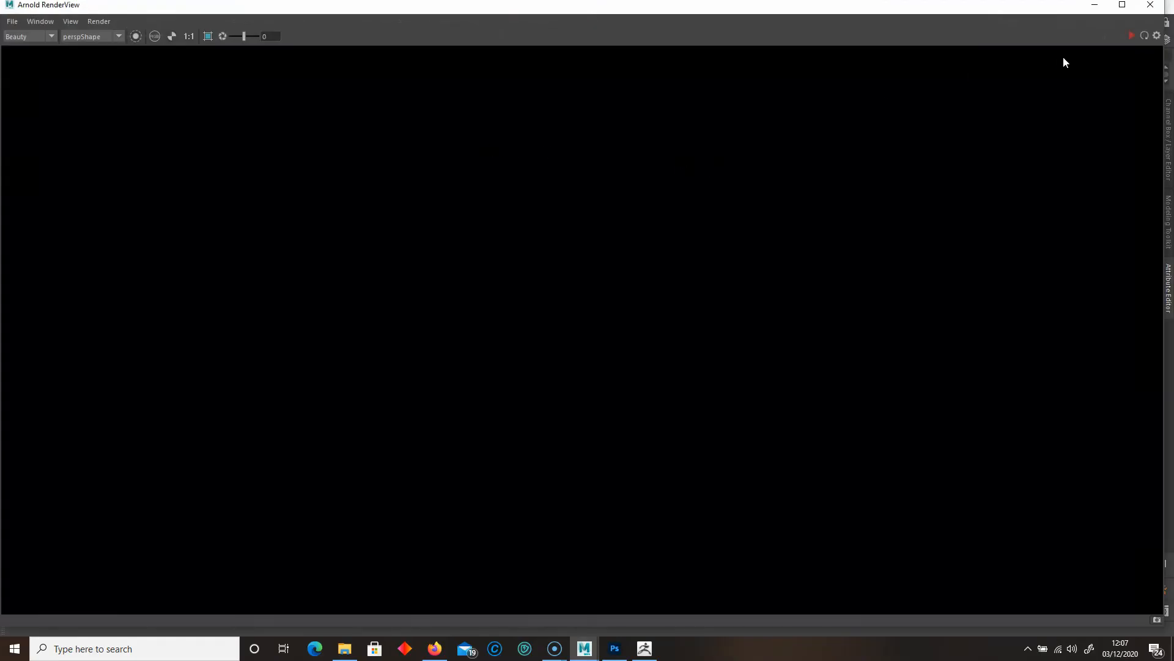
click(1131, 36)
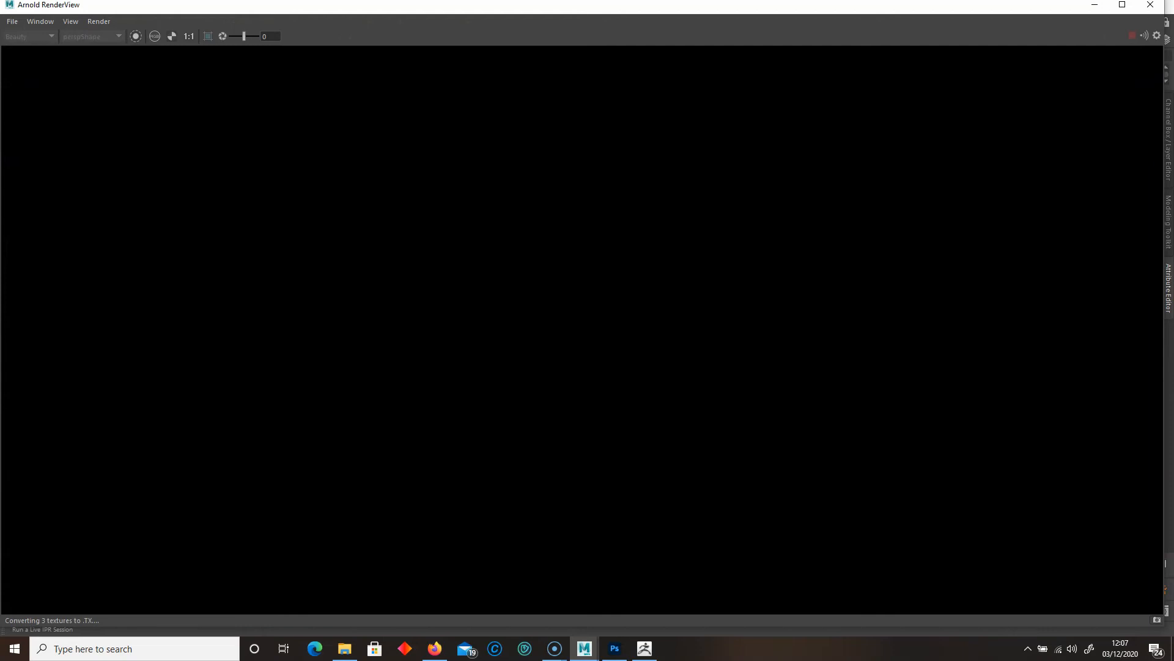
drag(109, 4, 173, 21)
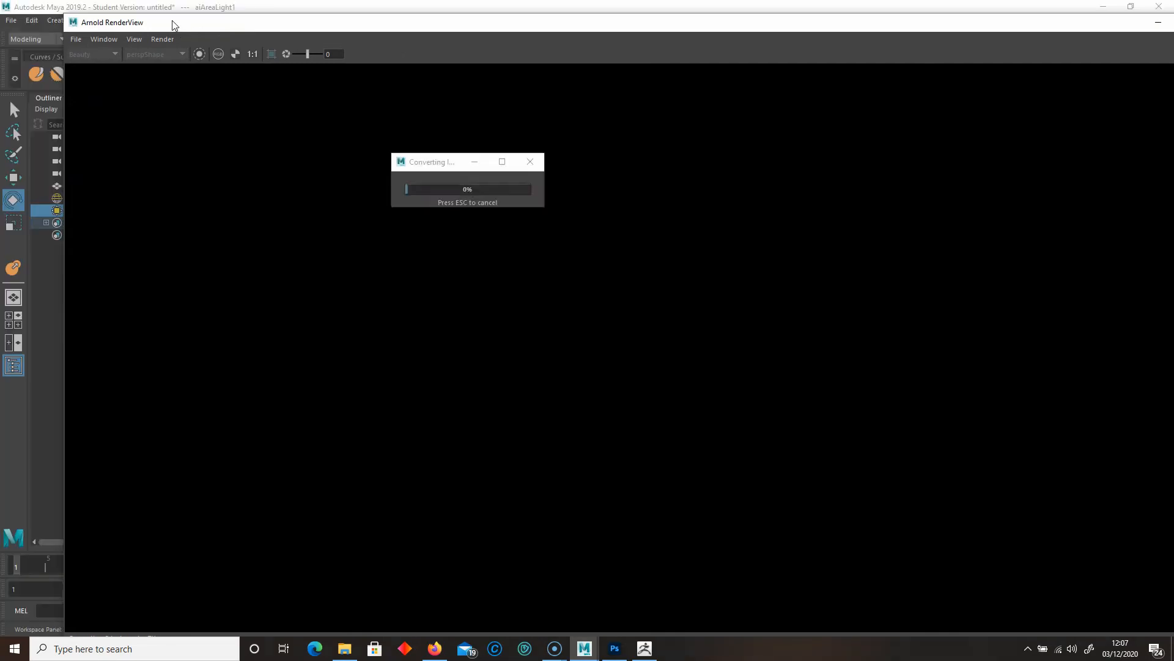
drag(64, 14, 610, 251)
drag(764, 262, 510, 130)
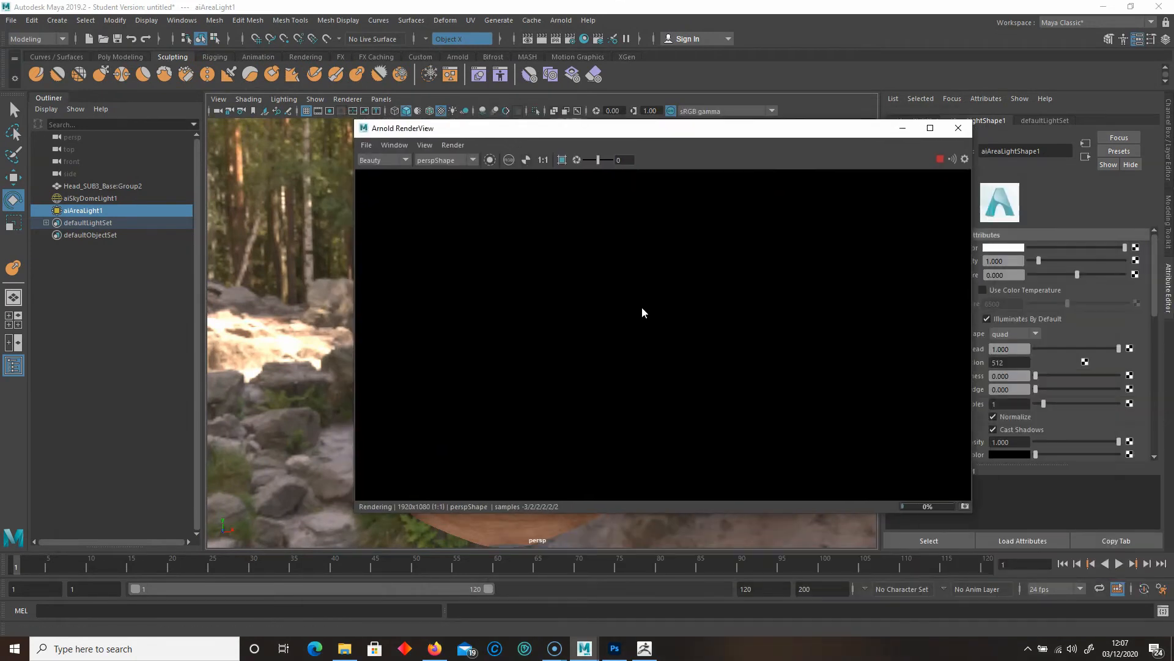
scroll(641, 306, down, 4)
mouse_move(606, 312)
middle_down()
mouse_move(632, 324)
mouse_move(597, 306)
mouse_move(606, 319)
middle_up()
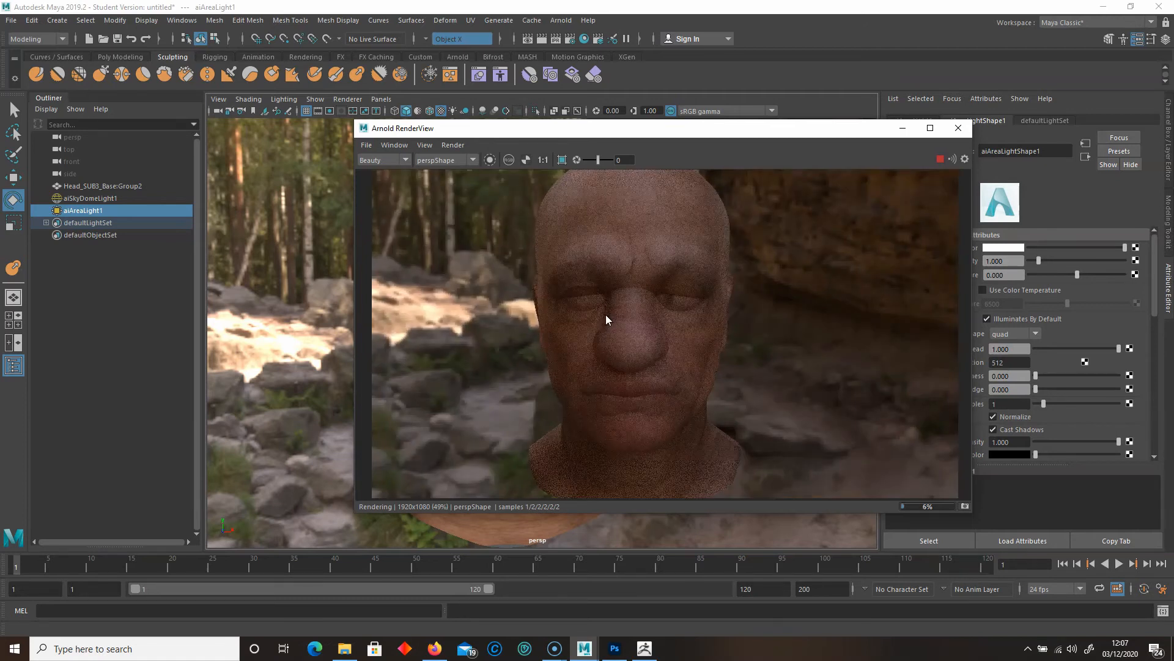
Move the render window aside and reframe the perspective camera closer to the head at a slight angle.
drag(617, 134, 273, 152)
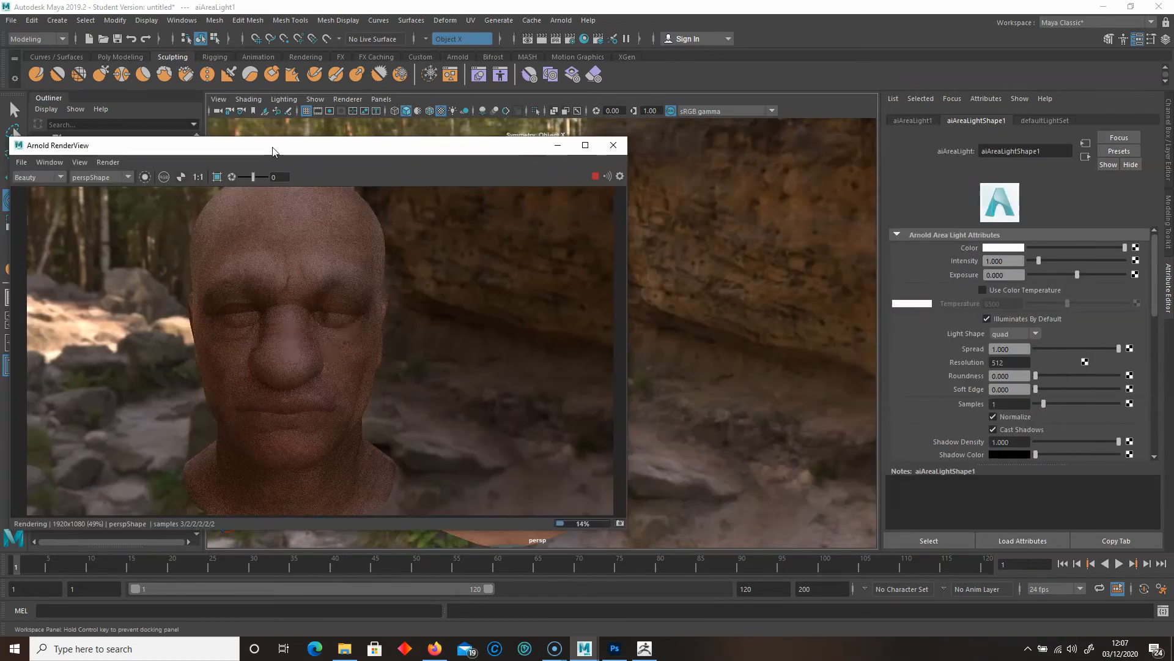
alt+middle_drag(662, 295, 748, 284)
alt+middle_drag(661, 284, 685, 283)
scroll(705, 275, up, 2)
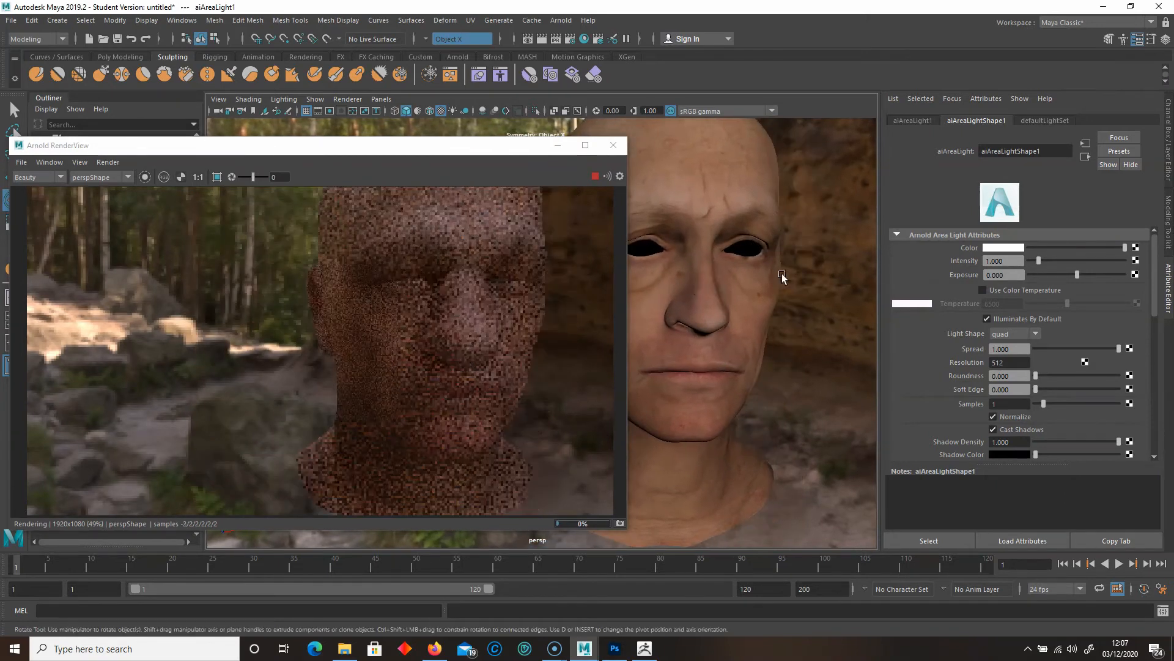
Select the head and look through the attributes of its aiStandardSurface1 material.
click(699, 205)
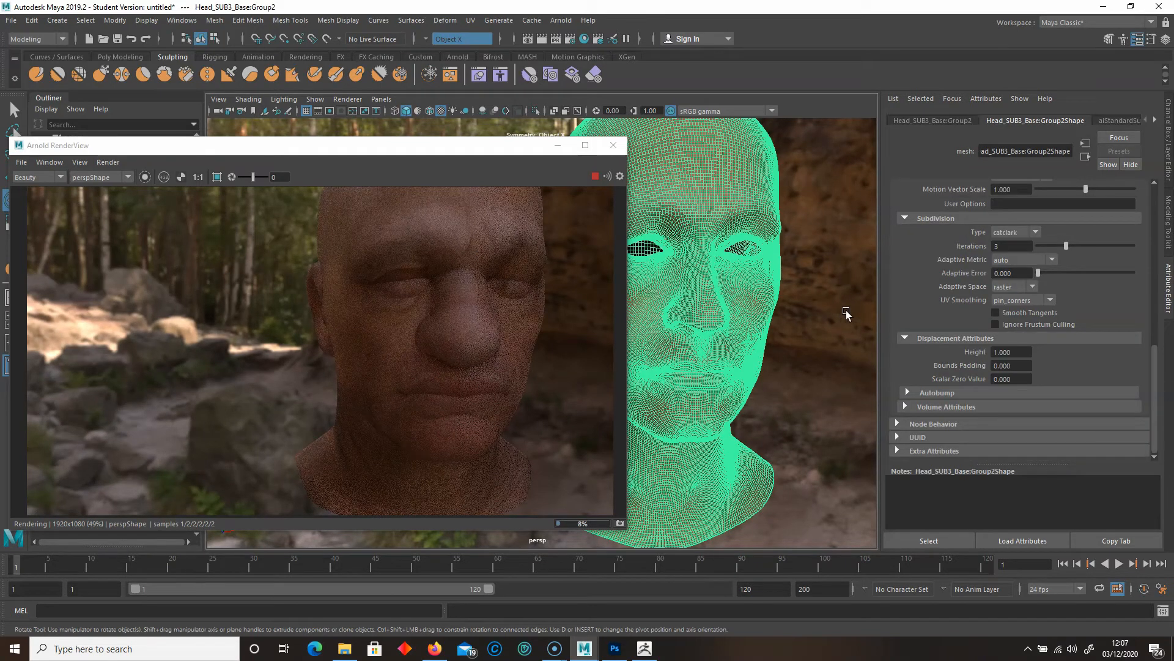
click(1118, 121)
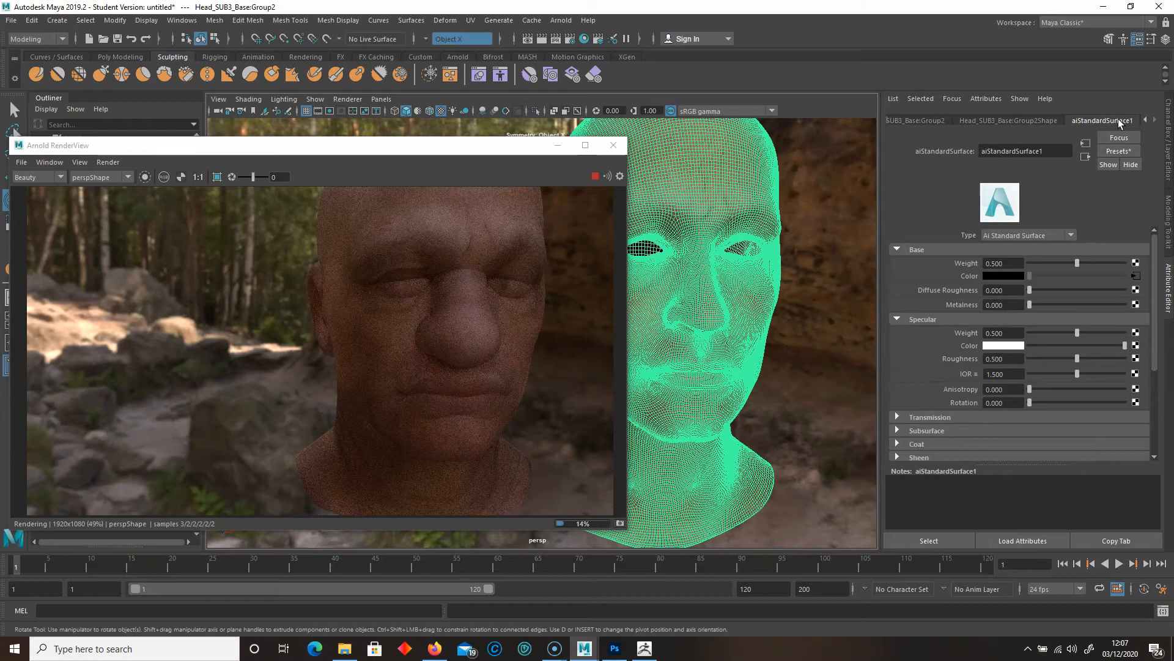
scroll(971, 333, down, 5)
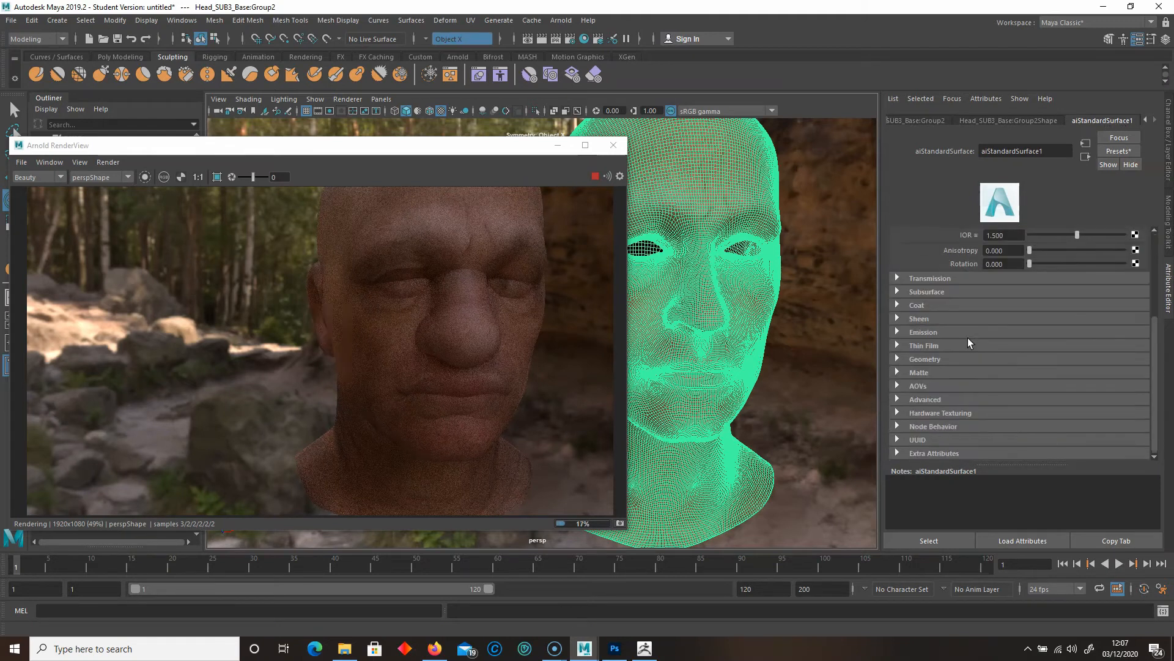
scroll(1010, 402, up, 3)
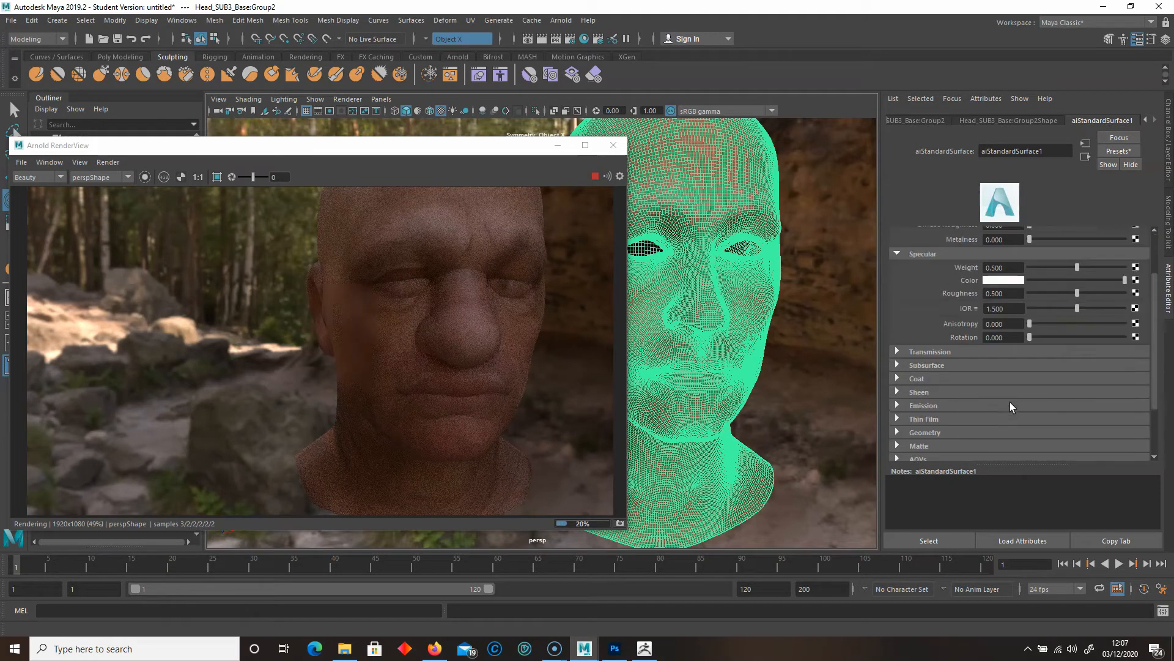
scroll(934, 398, down, 3)
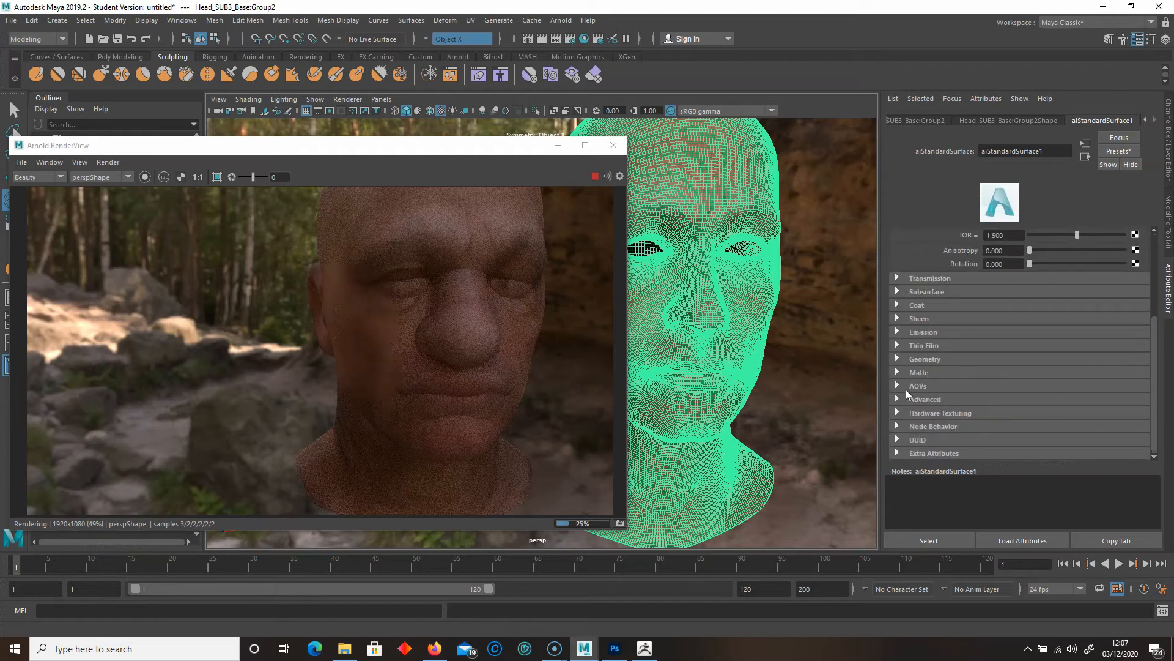
In the Hypershade, set the Head_Sculpt_Dis_1 displacement texture's UV tiling mode to 0-based (ZBrush) and its color space to Raw.
click(585, 39)
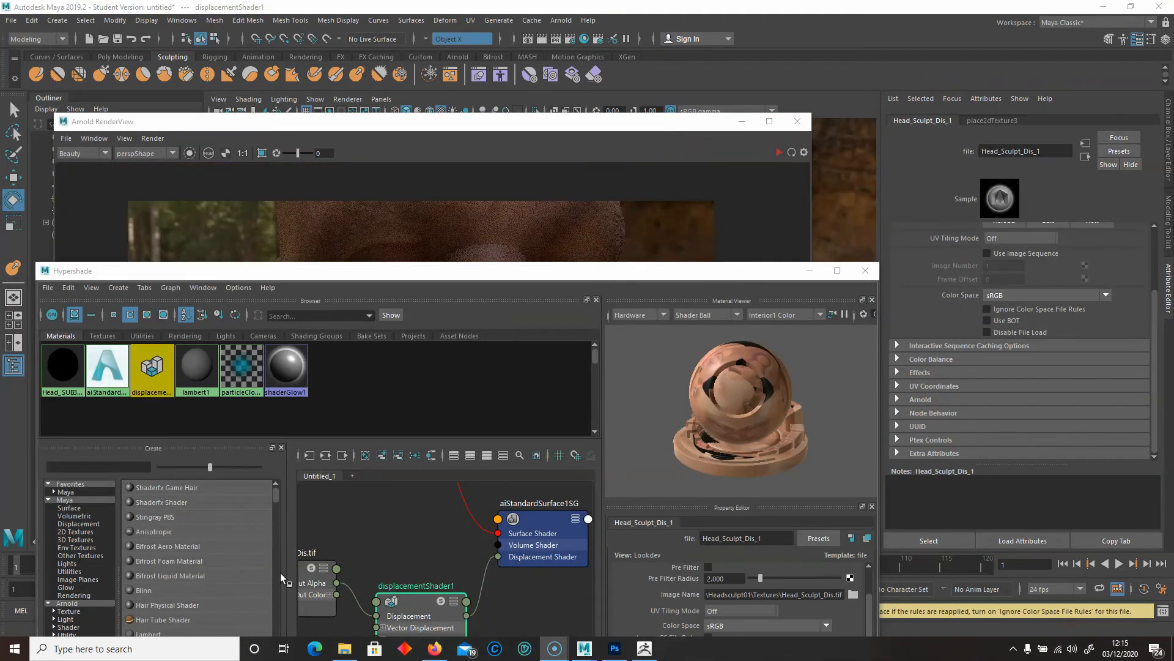
drag(477, 276, 490, 146)
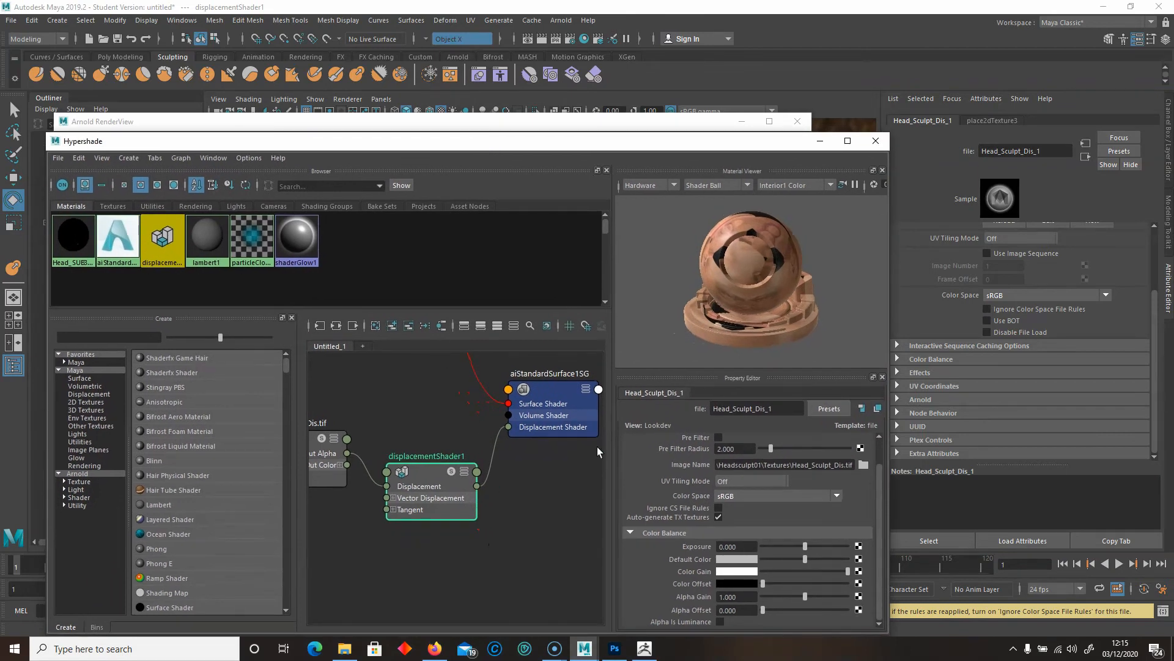
click(431, 466)
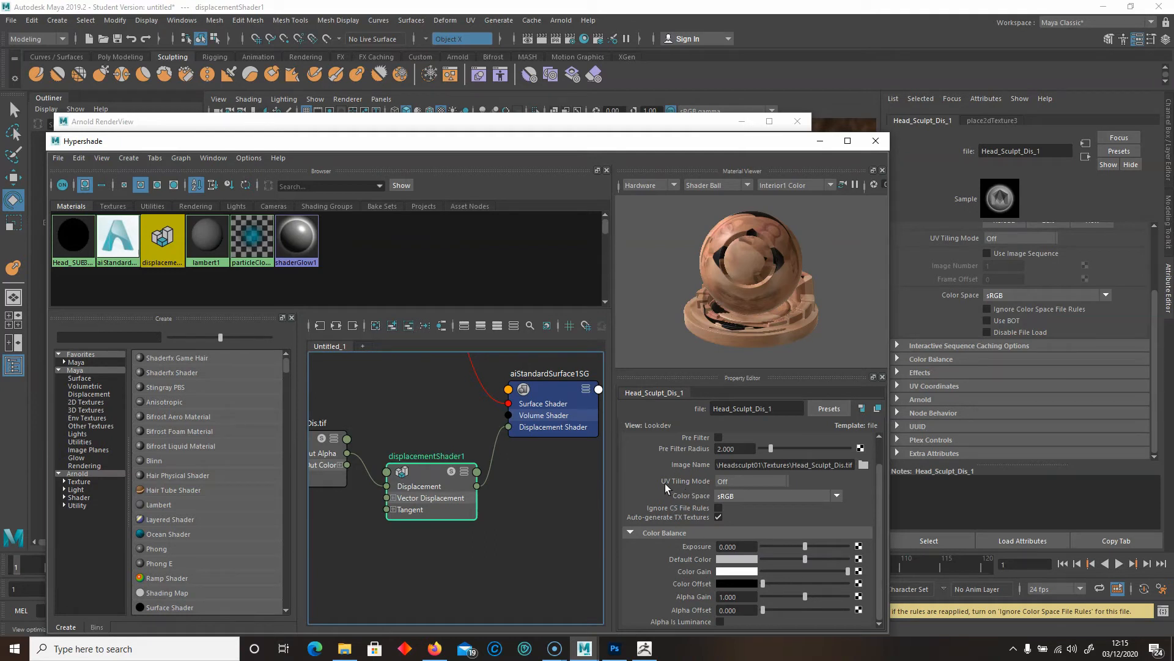
click(740, 482)
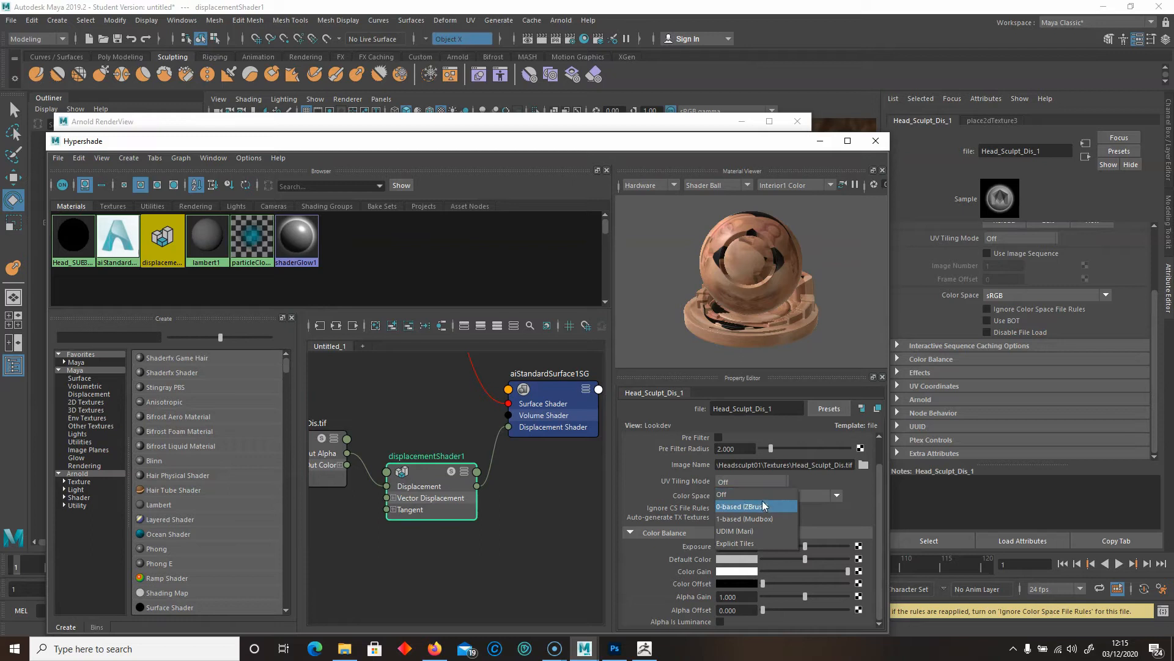
click(758, 507)
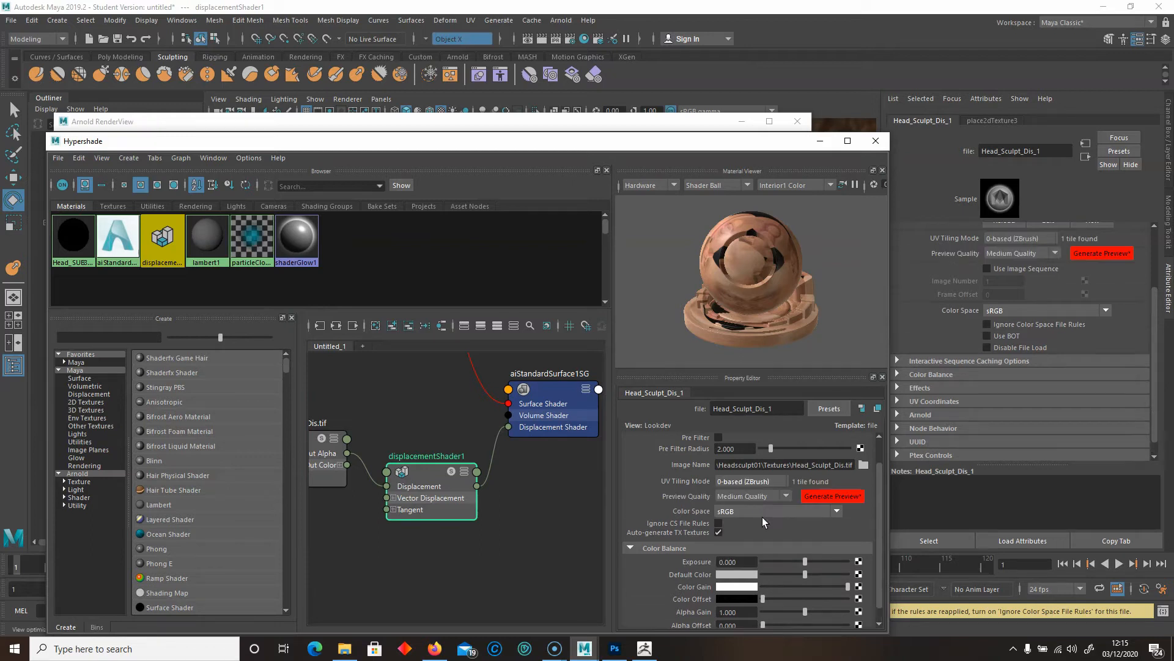
click(829, 496)
click(836, 511)
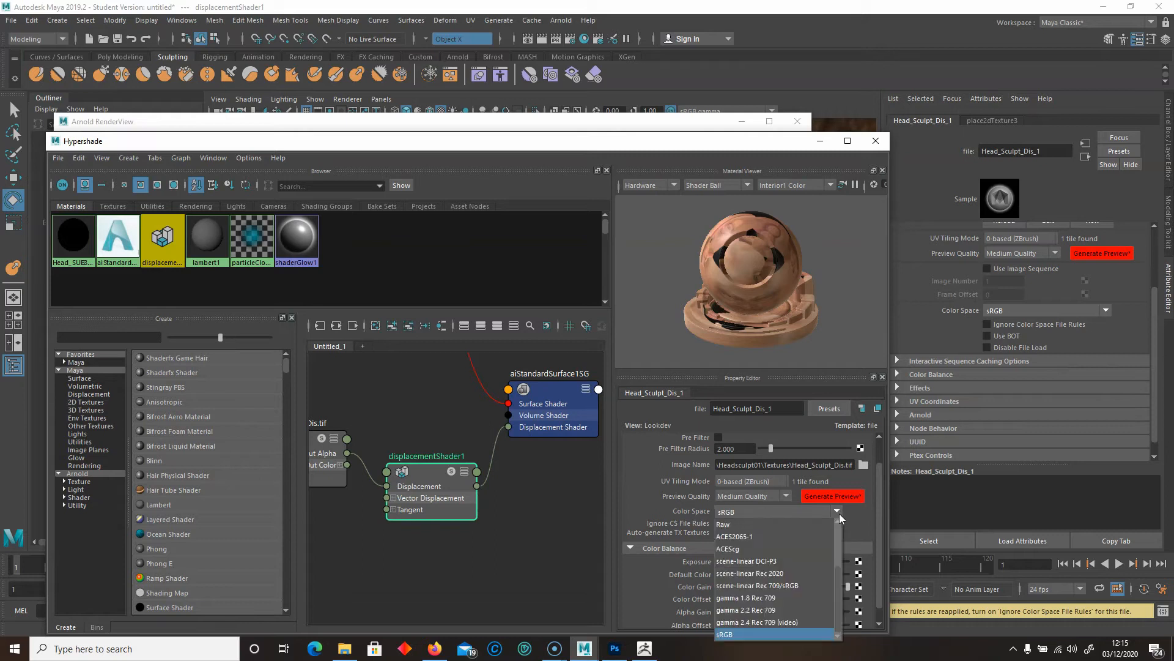
click(734, 523)
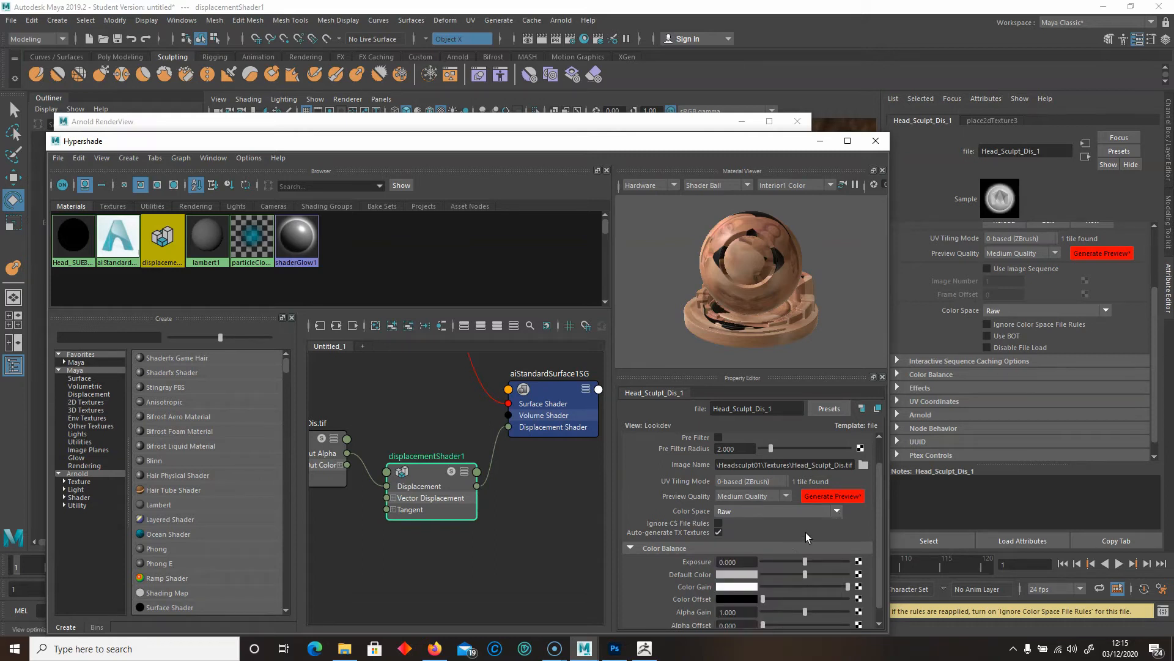
Enable Alpha Is Luminance for the displacement texture and close the Hypershade.
drag(877, 480, 882, 492)
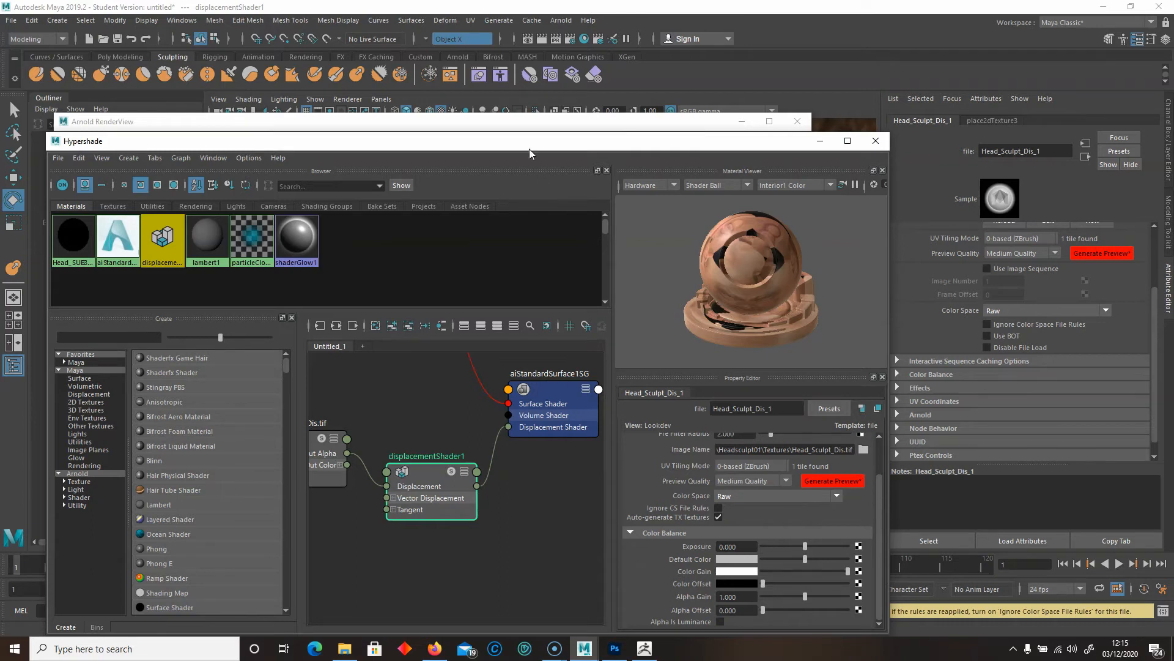
drag(530, 149, 529, 135)
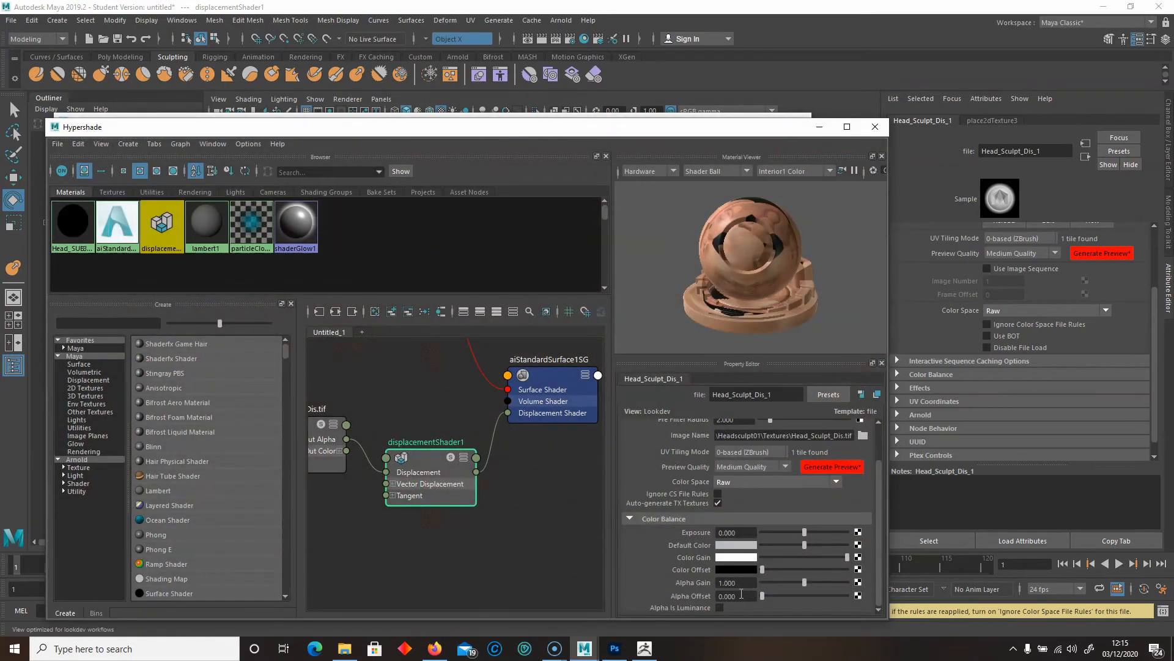
mouse_move(452, 134)
mouse_down()
mouse_move(486, 336)
mouse_move(466, 525)
mouse_move(476, 563)
mouse_move(468, 248)
mouse_move(450, 116)
mouse_move(454, 130)
mouse_up()
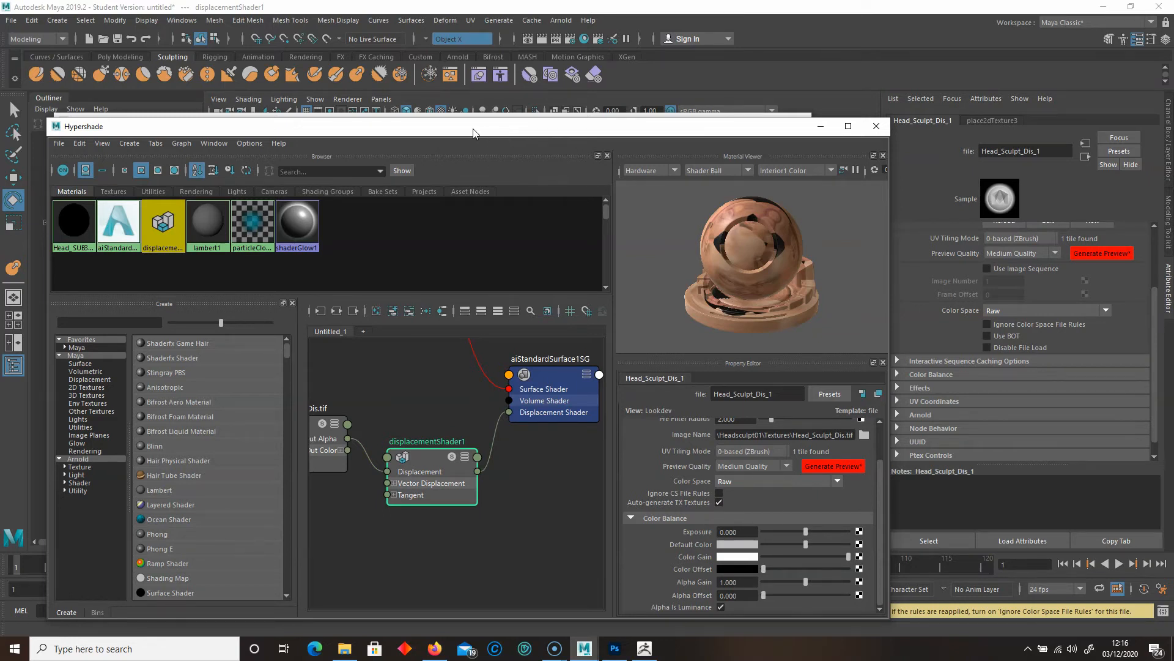
drag(476, 130, 487, 129)
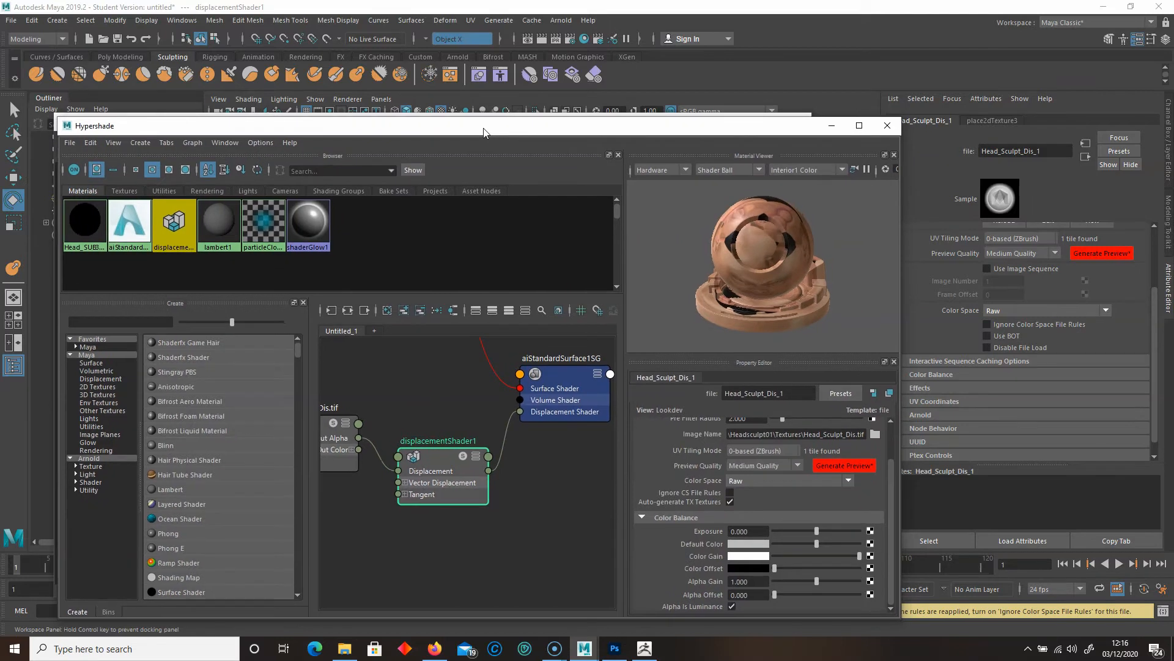
click(883, 129)
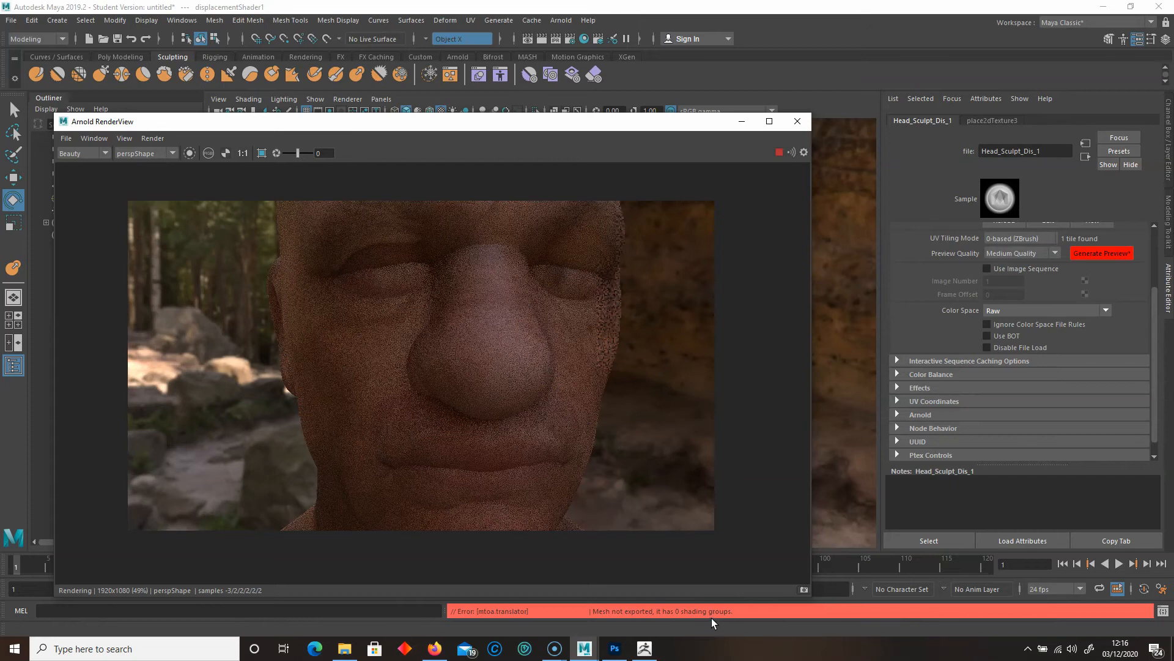
Restart the Arnold render with the updated displacement texture settings.
drag(597, 127, 635, 131)
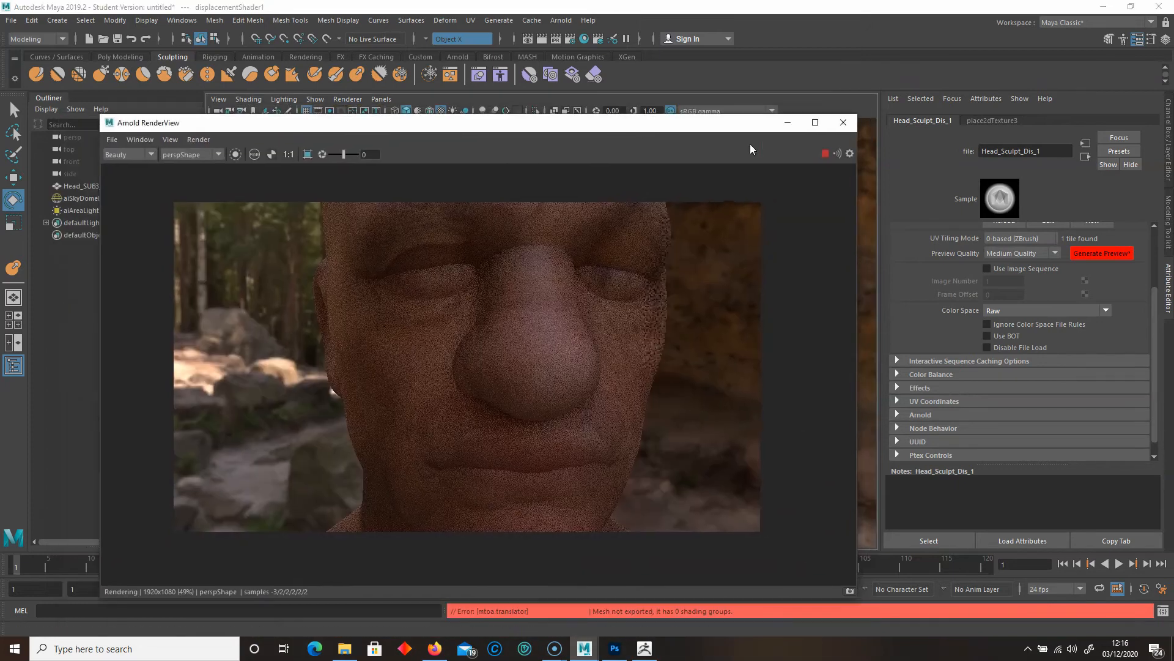
click(823, 155)
click(824, 154)
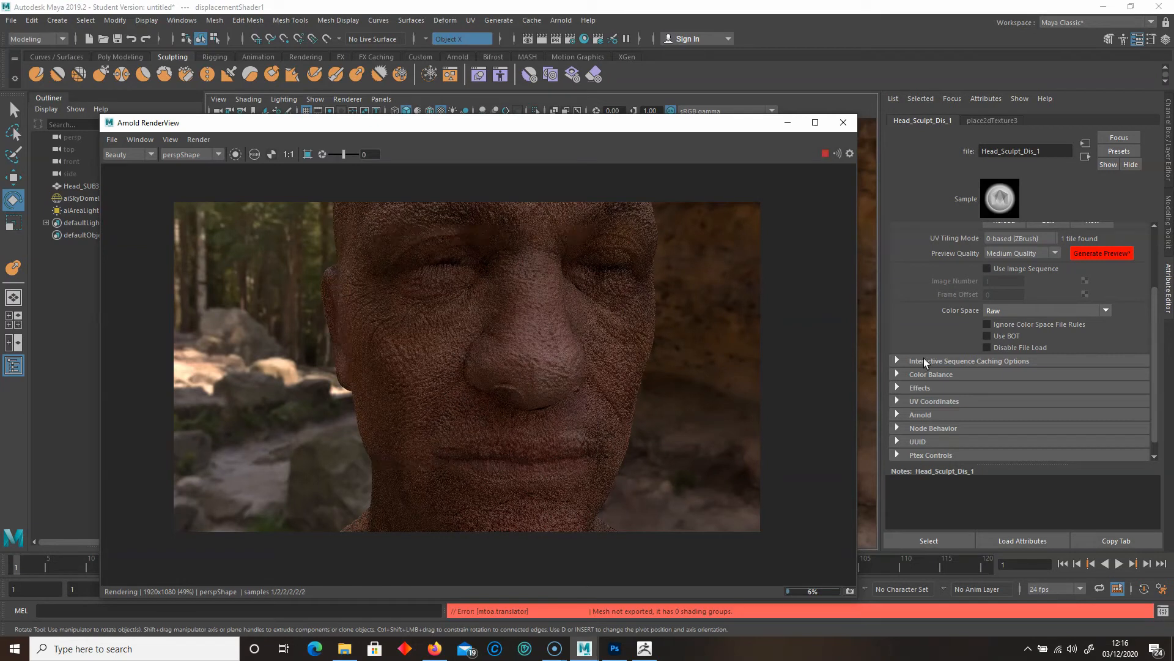
Select the head mesh, stop the running Arnold render, and bring the mesh's displacement attributes into reach.
drag(529, 122, 524, 215)
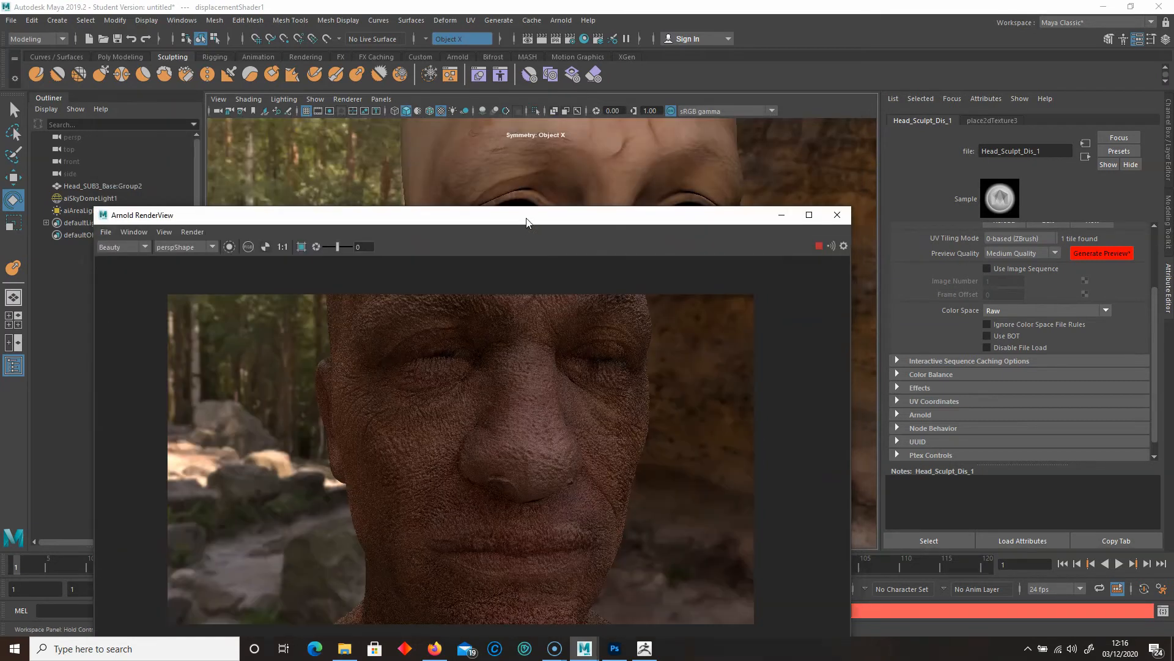
click(597, 148)
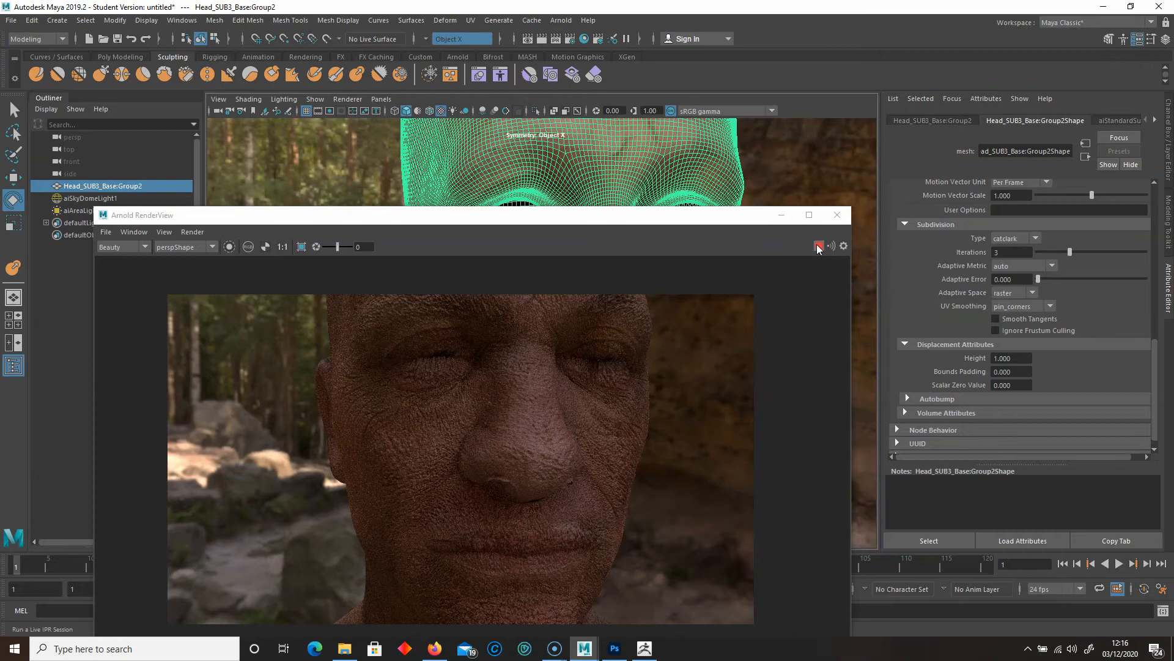
drag(619, 219, 484, 201)
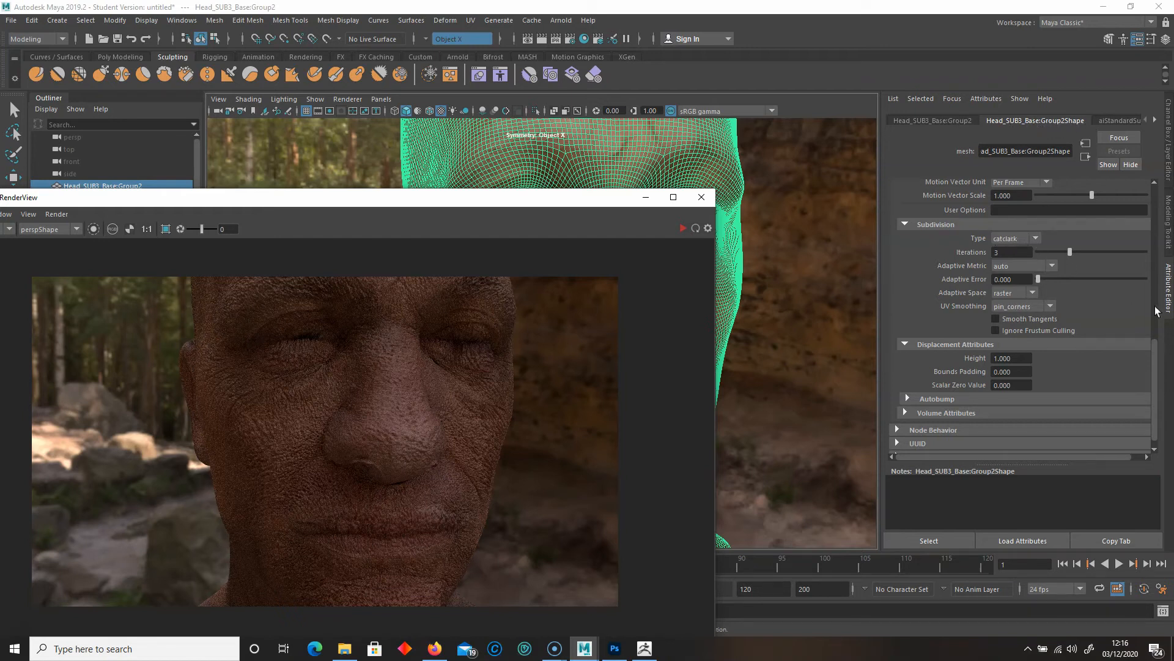
scroll(1155, 359, down, 1)
mouse_move(1156, 360)
mouse_down()
mouse_move(1155, 241)
mouse_move(1159, 375)
mouse_up()
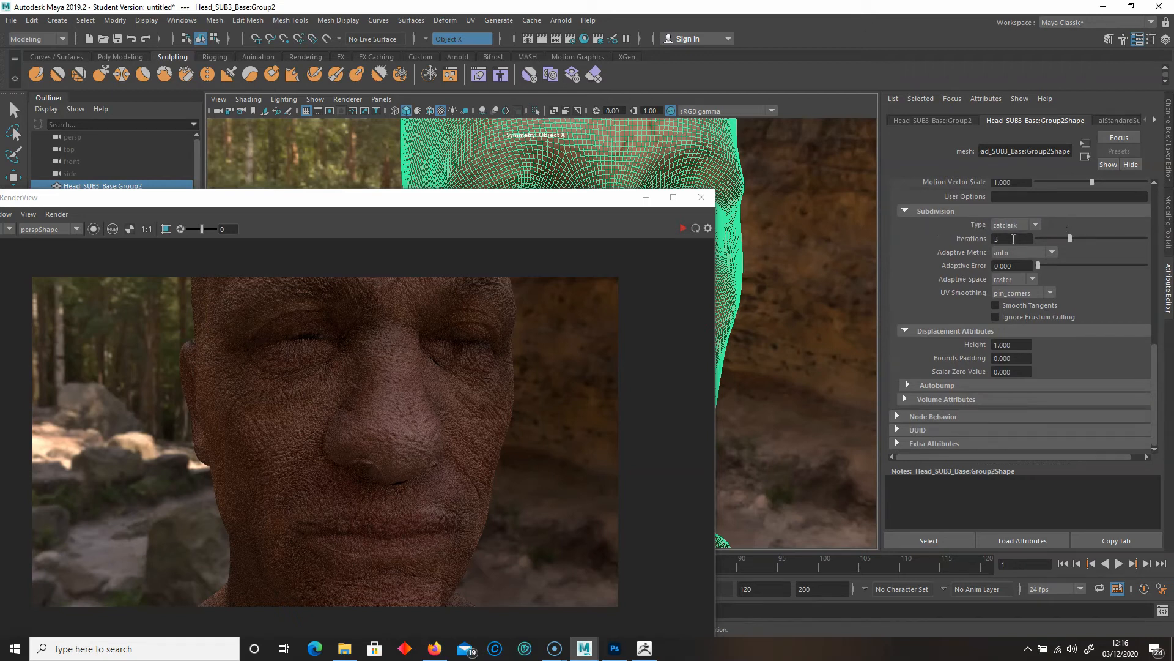
Set the head's displacement height to 0.4 and rerun the render to check the skin around the nose.
click(1006, 345)
text(0.4)
key(Return)
click(682, 228)
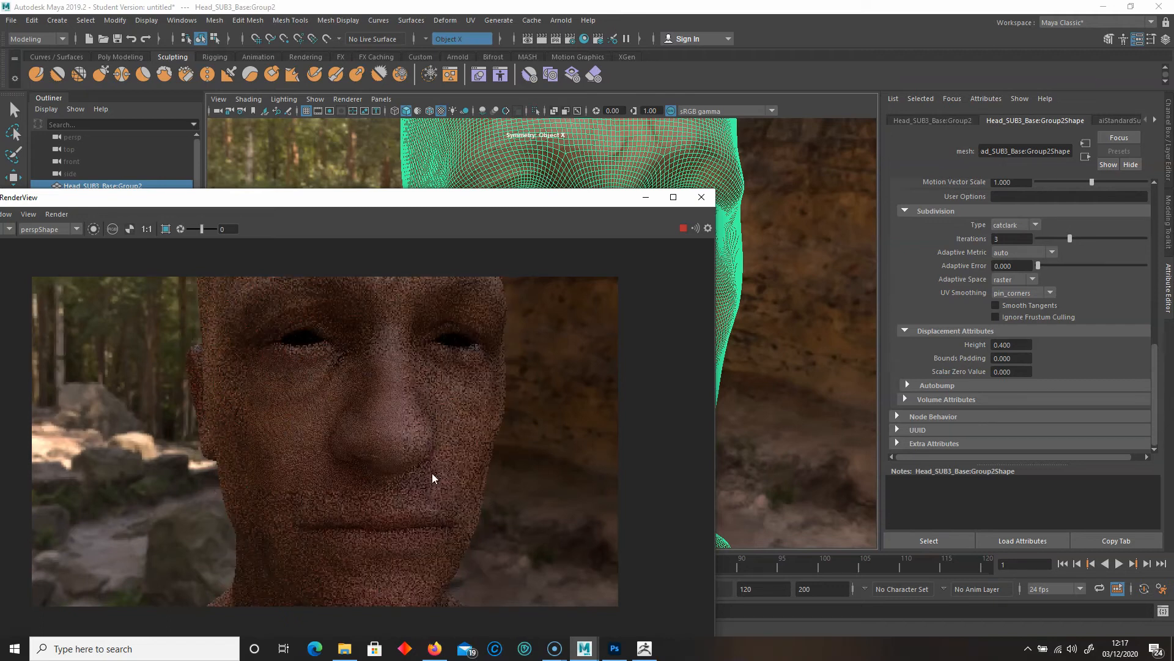
scroll(398, 466, up, 2)
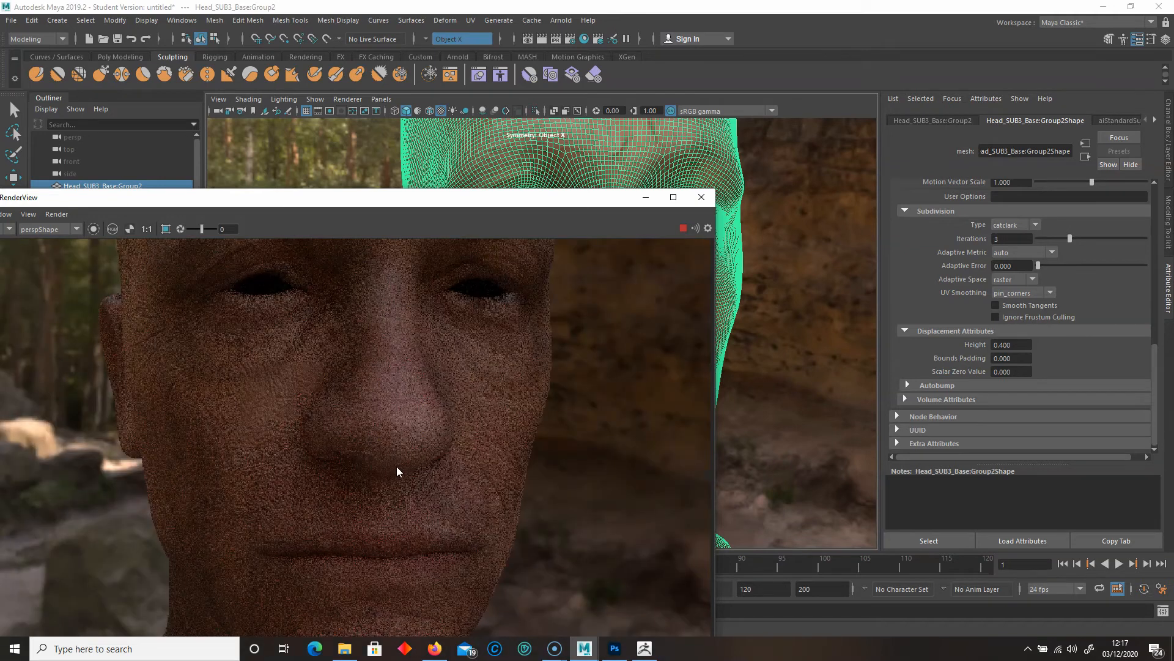
scroll(396, 466, up, 2)
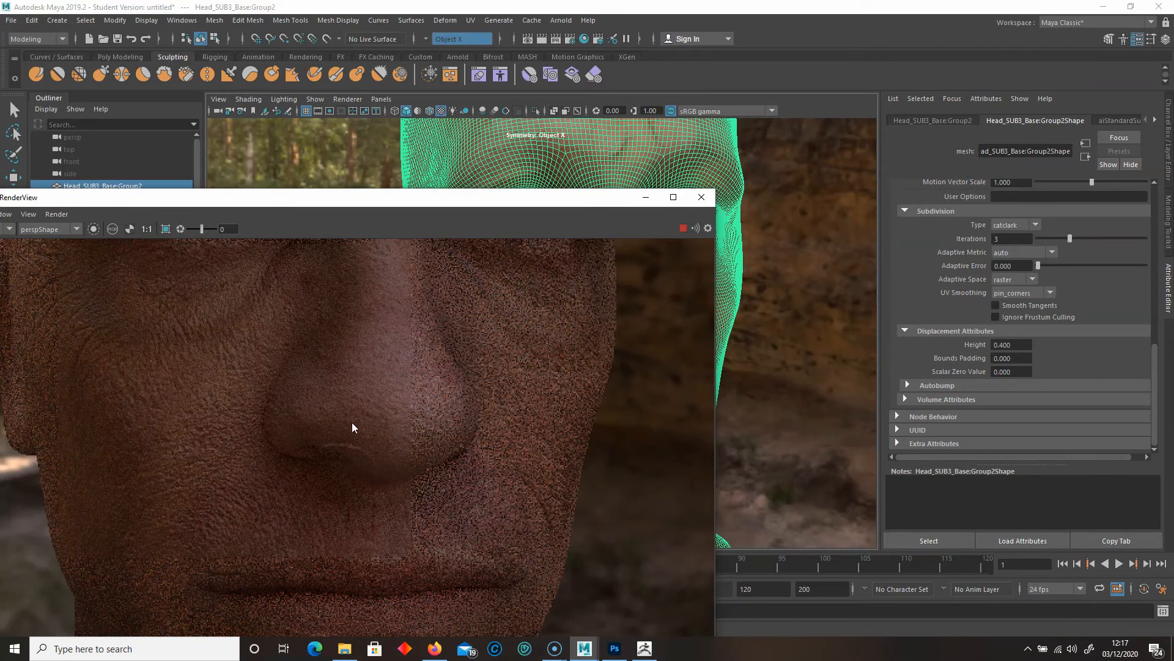
alt+middle_drag(352, 427, 402, 405)
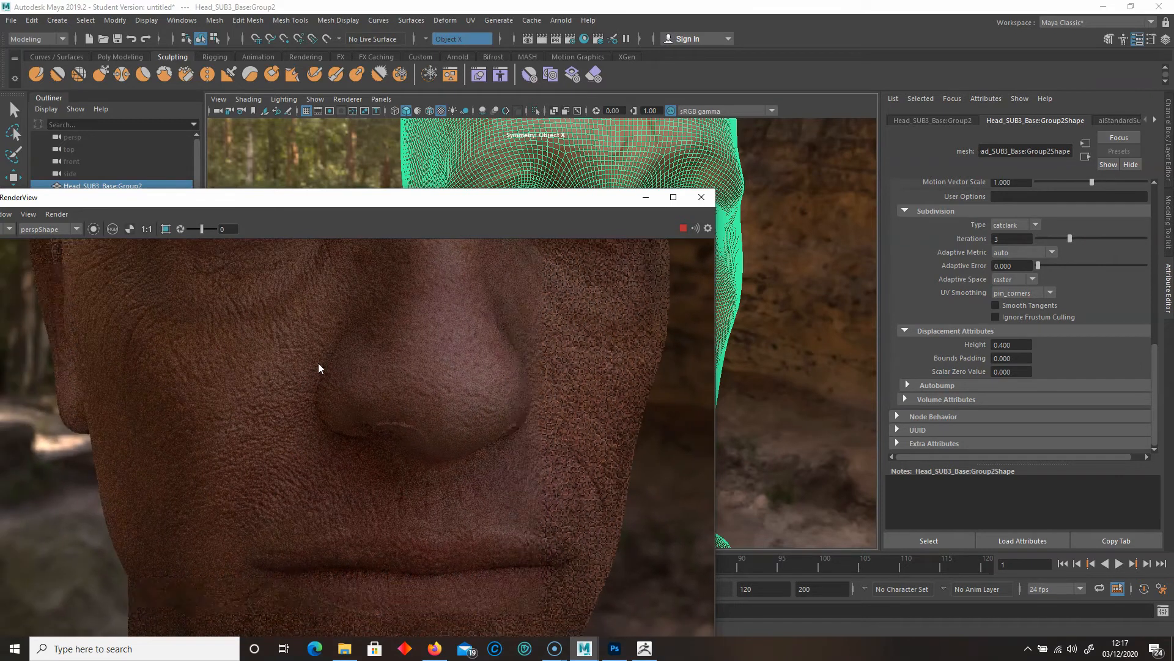
Set the head's displacement height to 0.2 and stop the render.
click(1003, 345)
click(1003, 344)
key(Delete)
text(2)
key(Return)
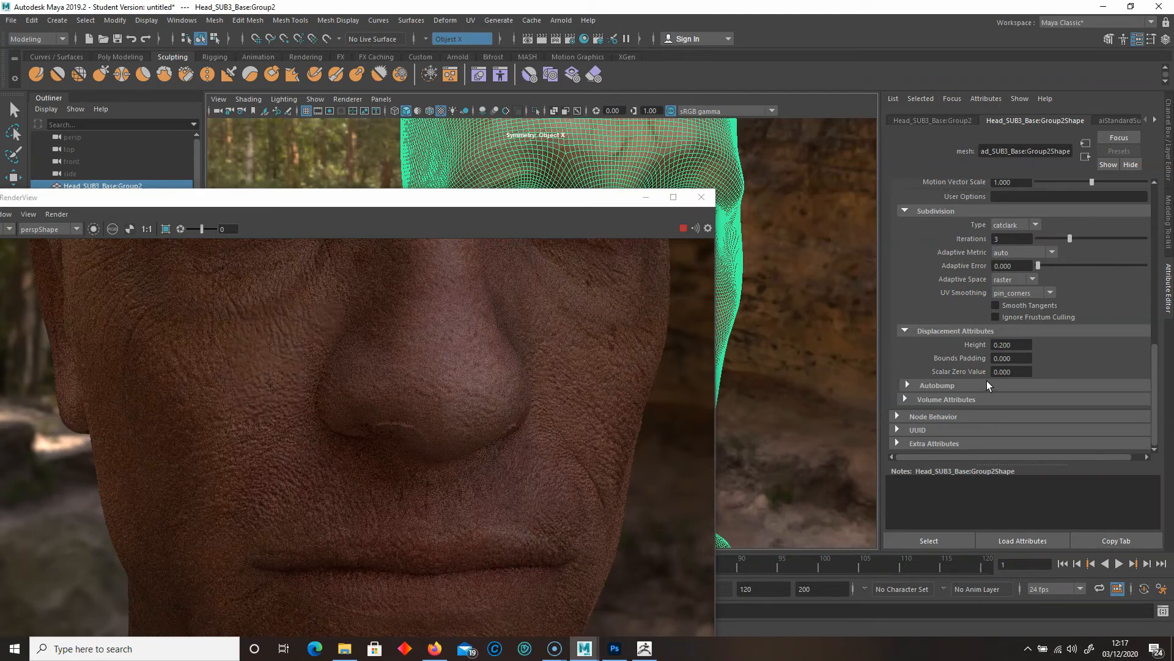
click(683, 229)
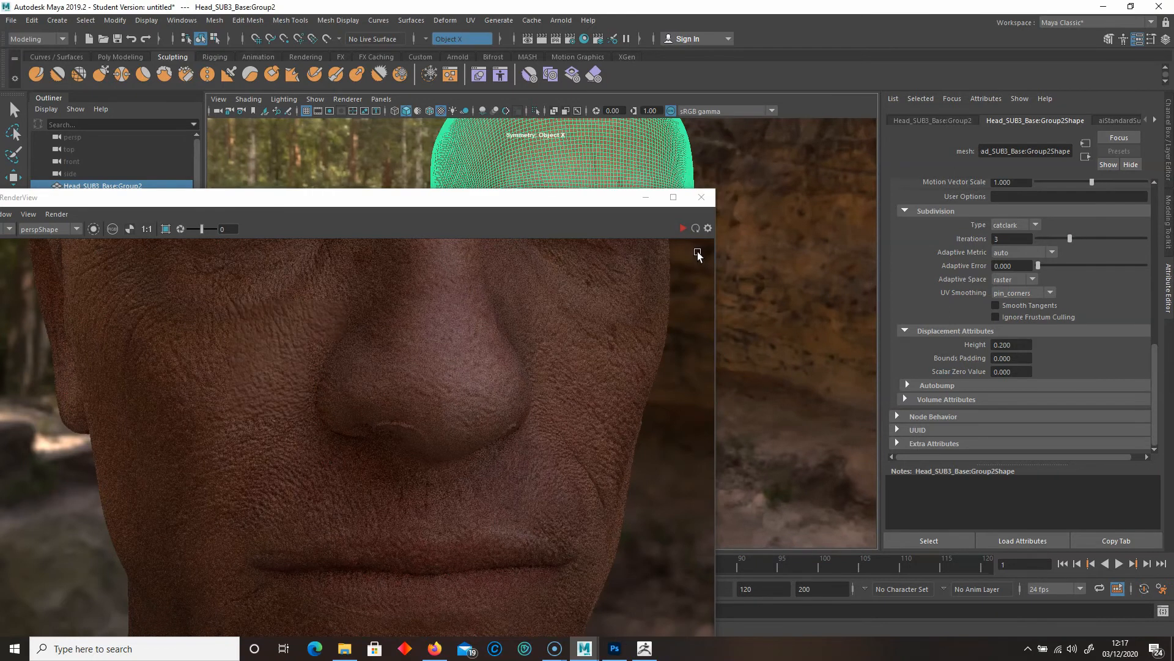
Uncover the viewport from the render window and select the area light above the head.
drag(575, 205, 660, 285)
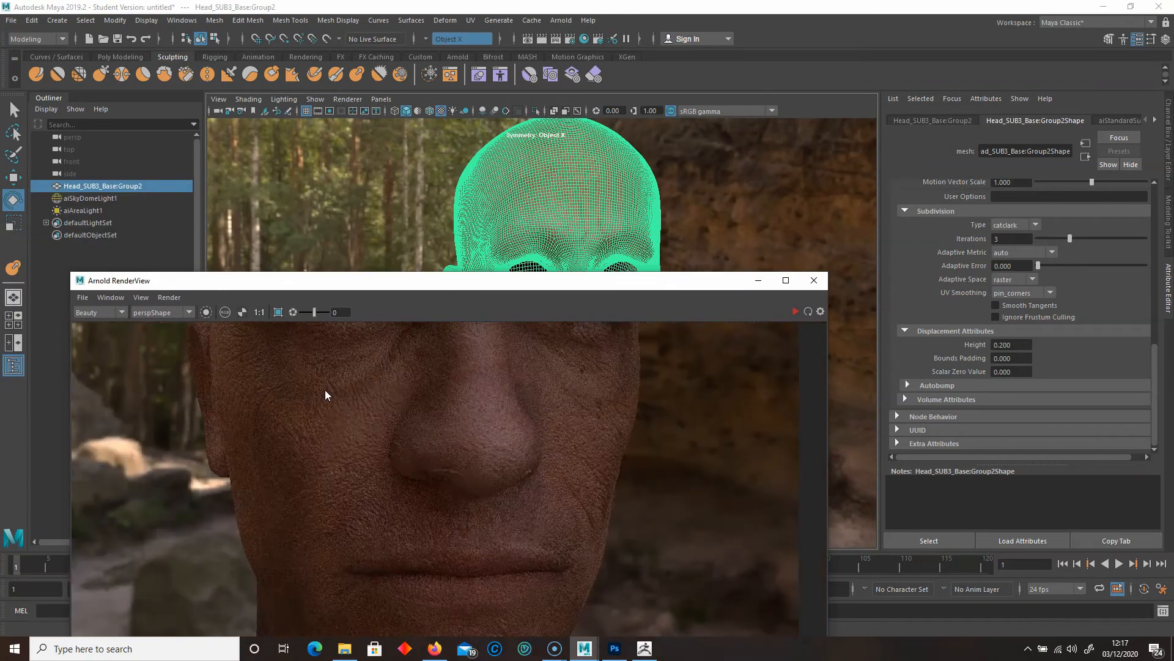
scroll(325, 390, down, 3)
scroll(401, 325, up, 3)
middle_drag(350, 342, 438, 341)
drag(66, 273, 174, 320)
alt+drag(356, 252, 544, 236)
scroll(546, 238, down, 4)
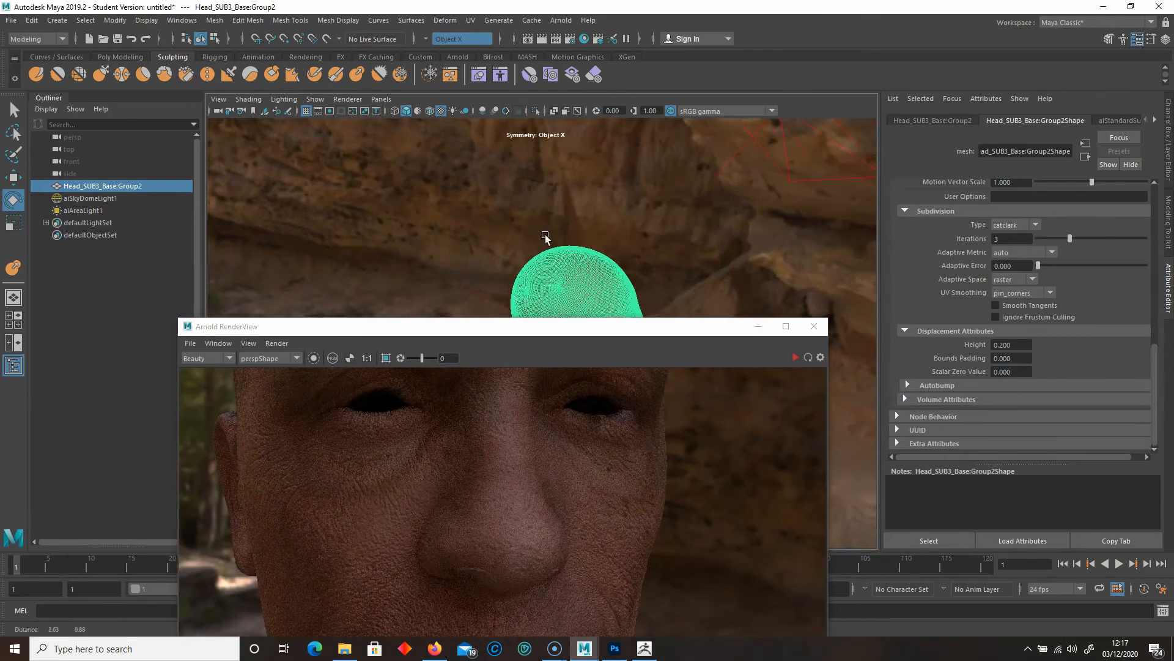
click(660, 168)
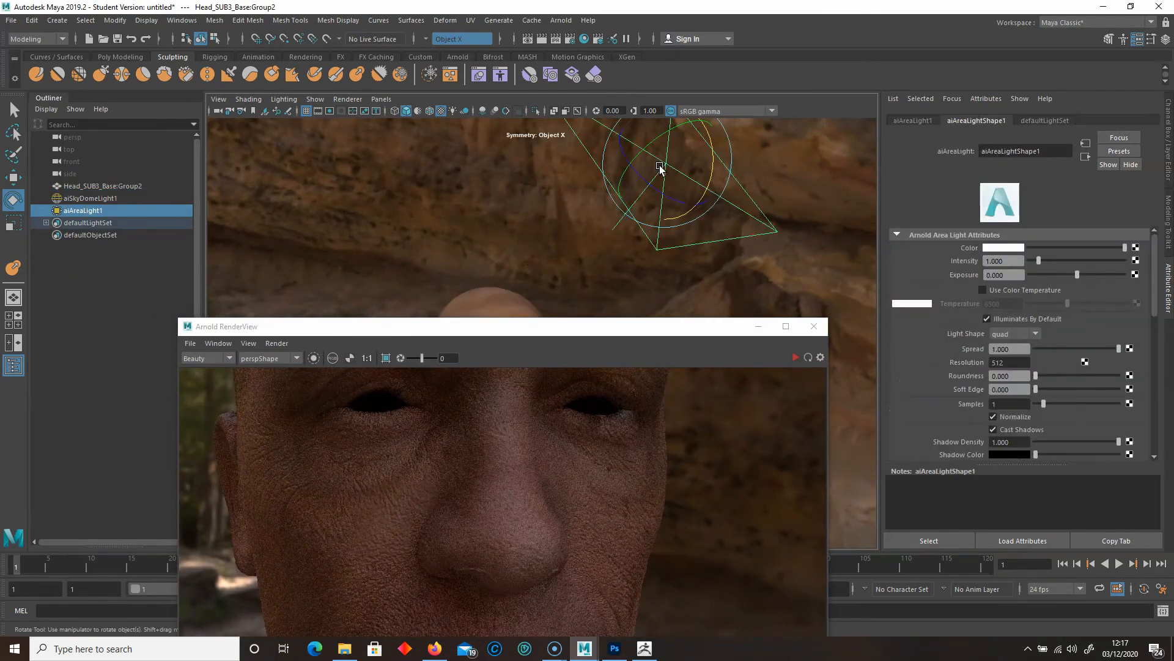
Set the area light's exposure to 5 and restart the Arnold render.
click(1016, 274)
drag(1015, 275, 950, 275)
text(5)
key(Return)
click(797, 358)
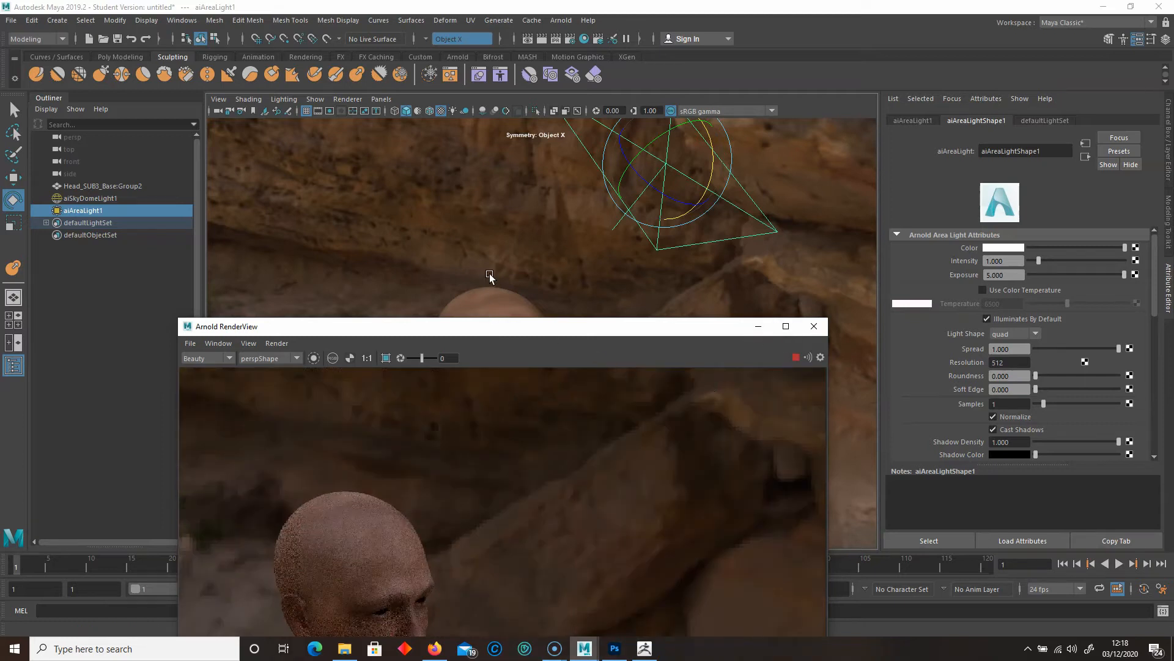
Frame the face in the live render and raise the area light's exposure to 13.
alt+drag(426, 266, 707, 236)
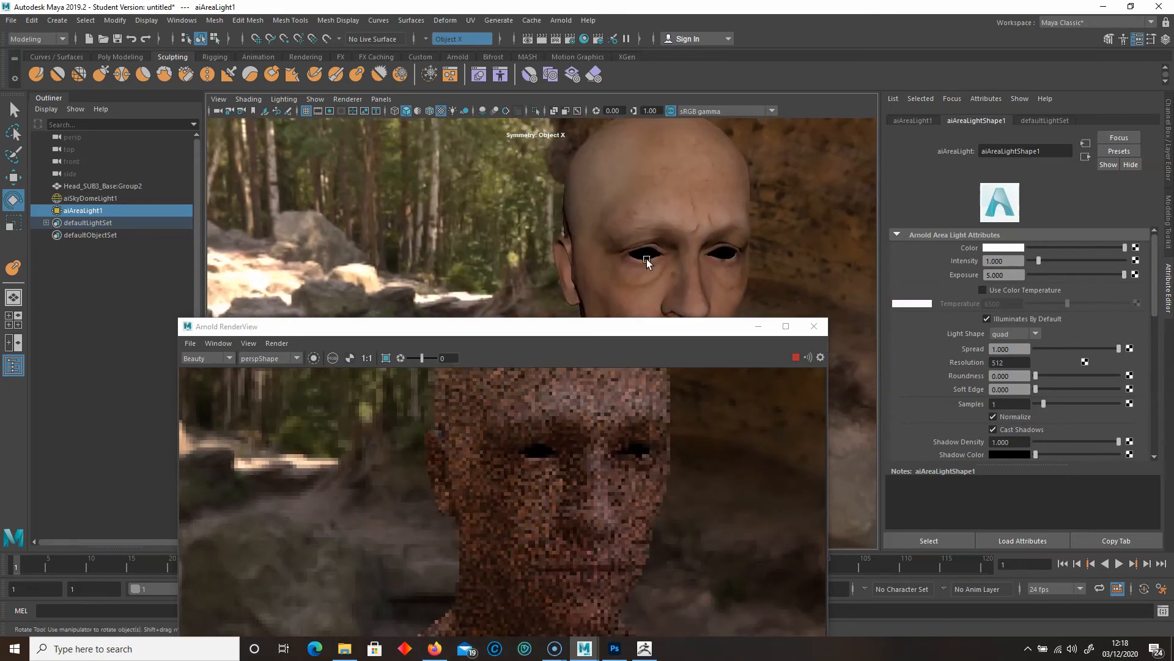
drag(538, 333, 364, 172)
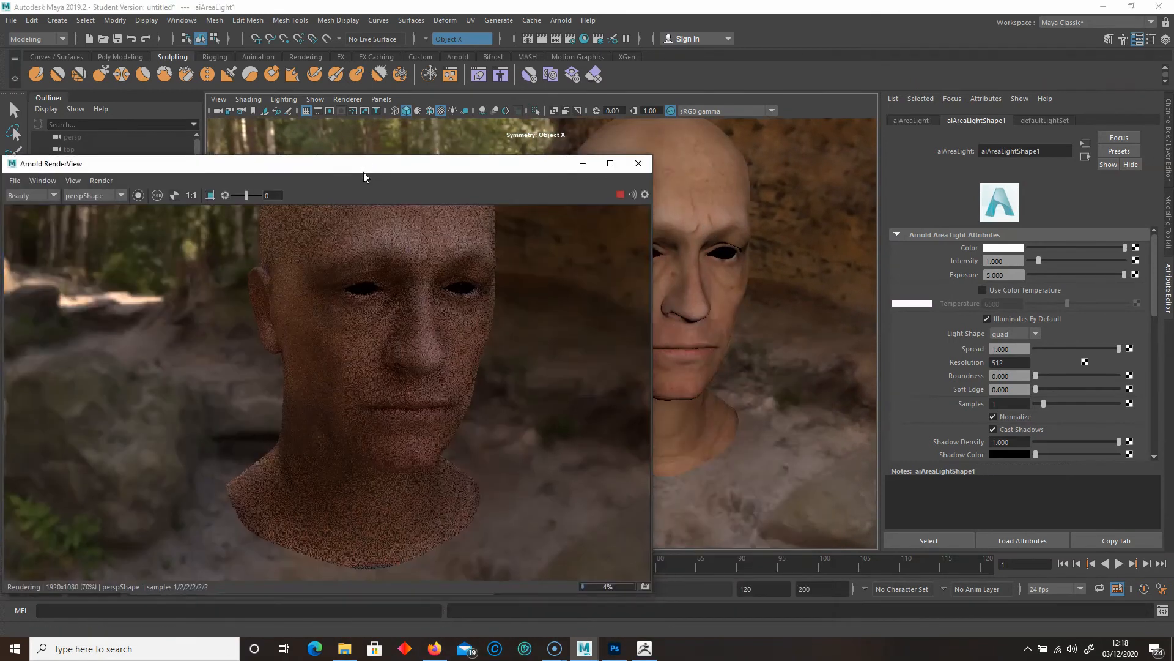
scroll(413, 368, up, 5)
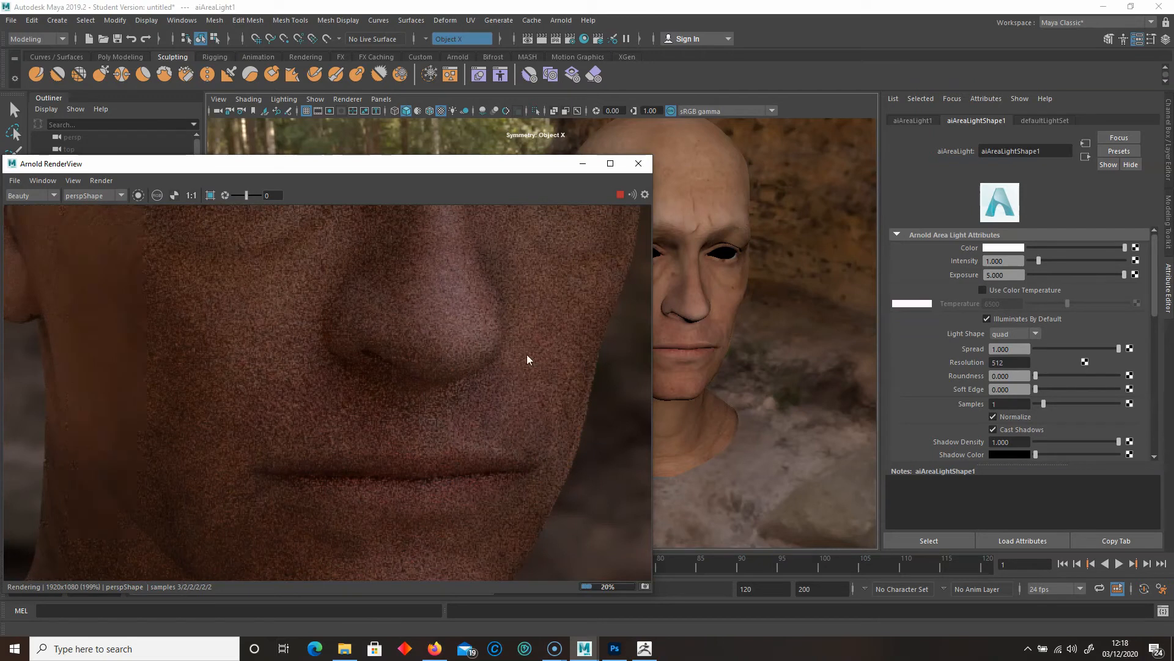
middle_drag(262, 307, 309, 378)
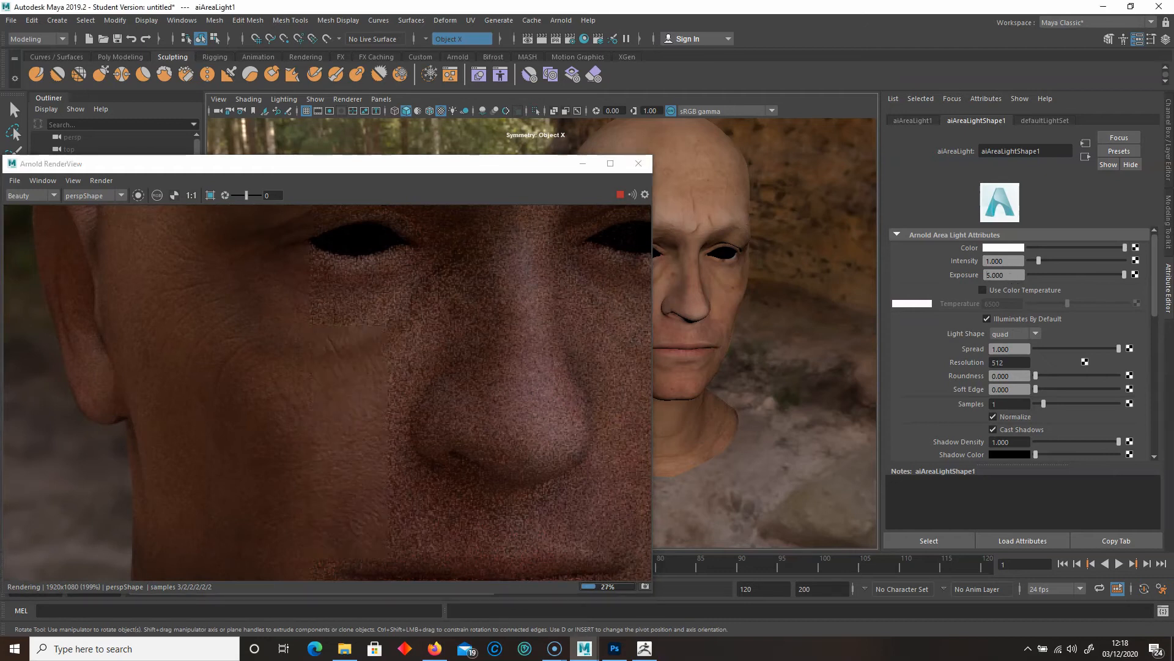
click(987, 274)
text(13)
key(Return)
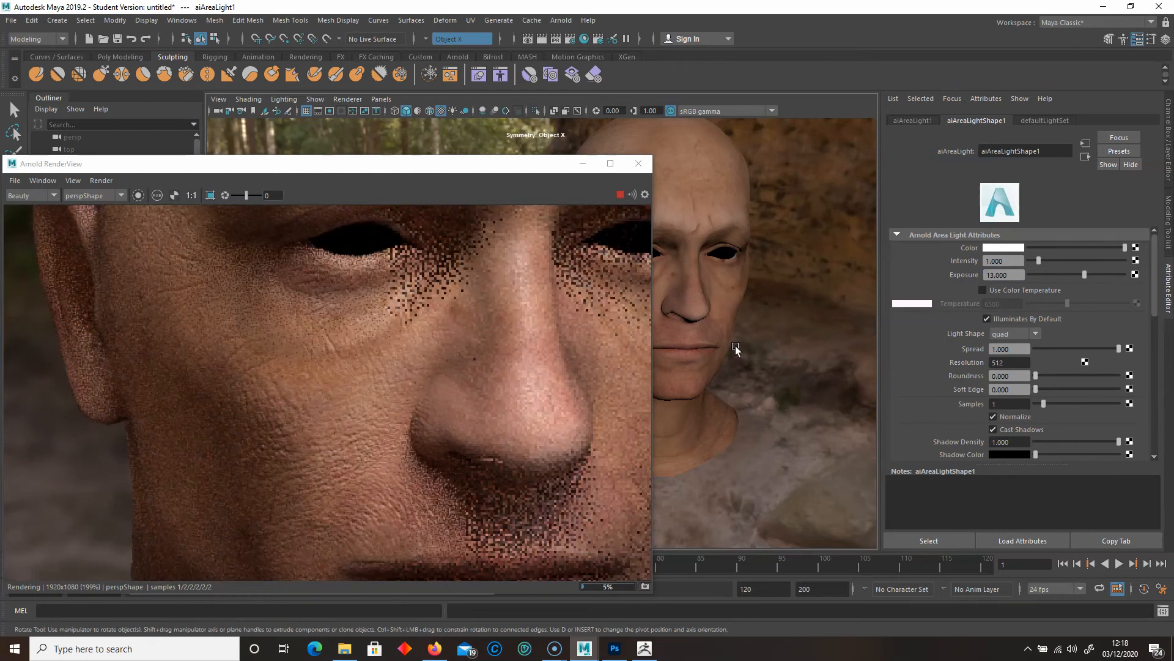
Examine the rendered skin detail and lighting on the face from the front, both close up and at full-face distance.
mouse_move(735, 323)
alt+mouse_down()
mouse_move(723, 318)
mouse_move(757, 343)
mouse_move(733, 333)
alt+mouse_up()
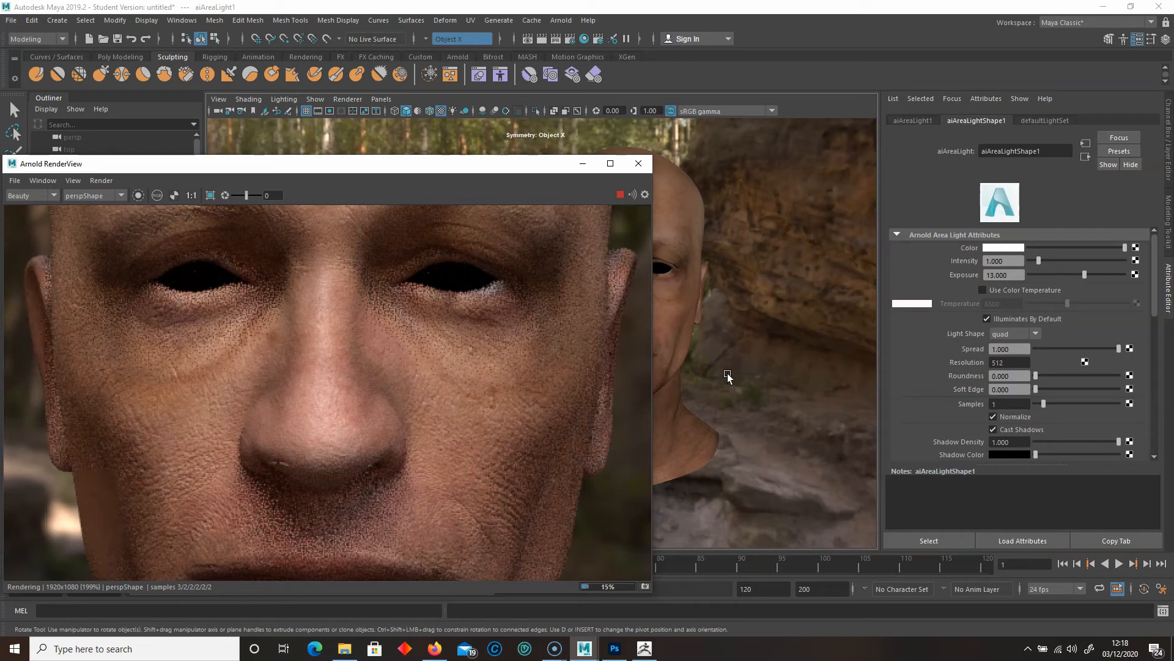
click(750, 292)
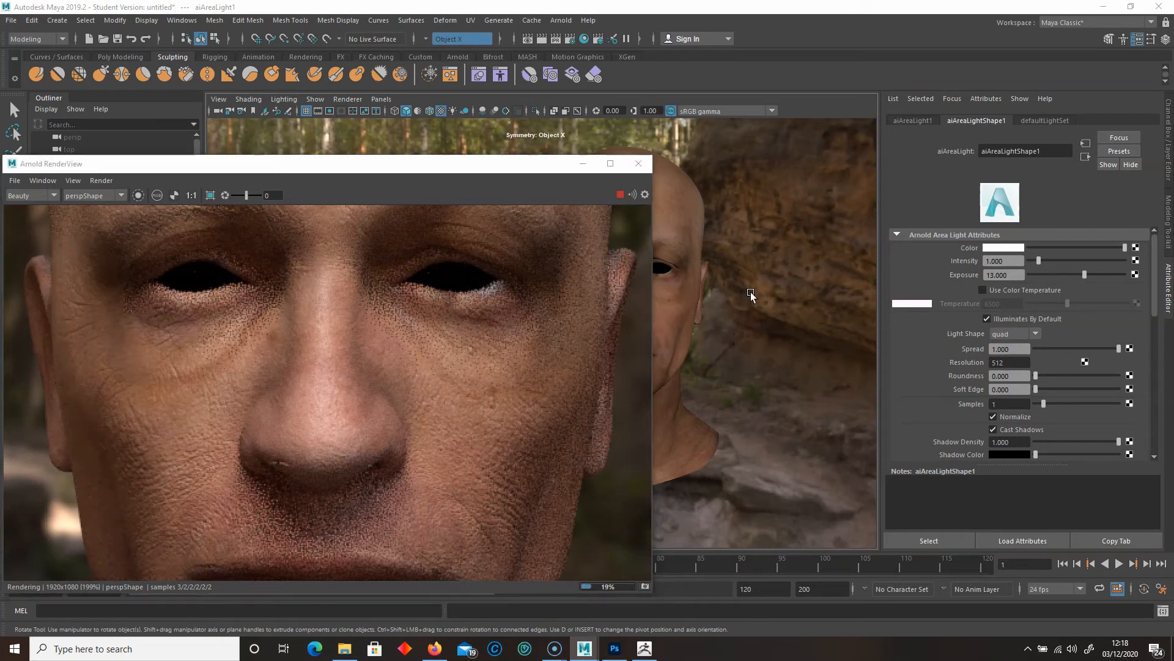
alt+drag(750, 288, 752, 292)
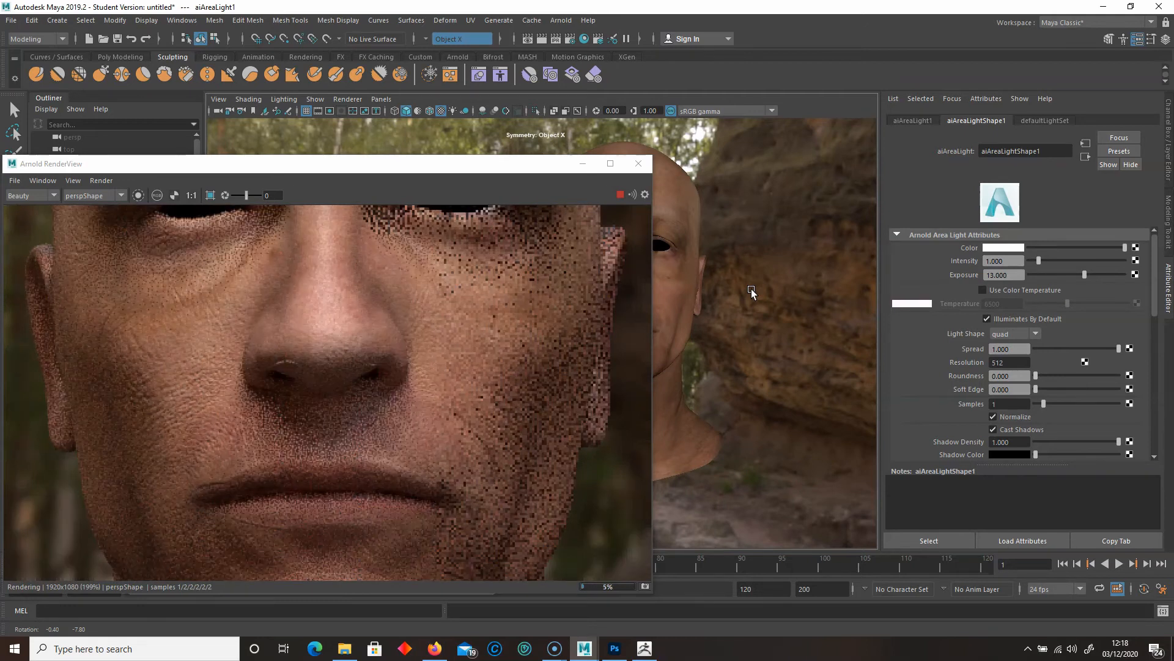
alt+drag(752, 292, 769, 324)
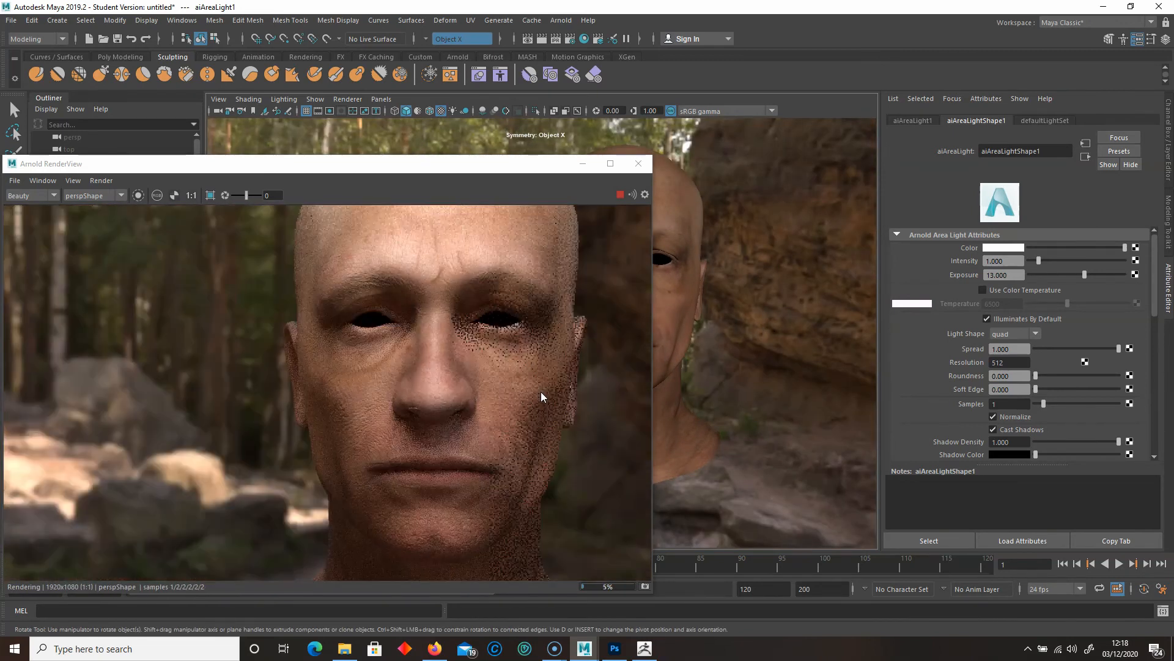
middle_drag(440, 363, 393, 361)
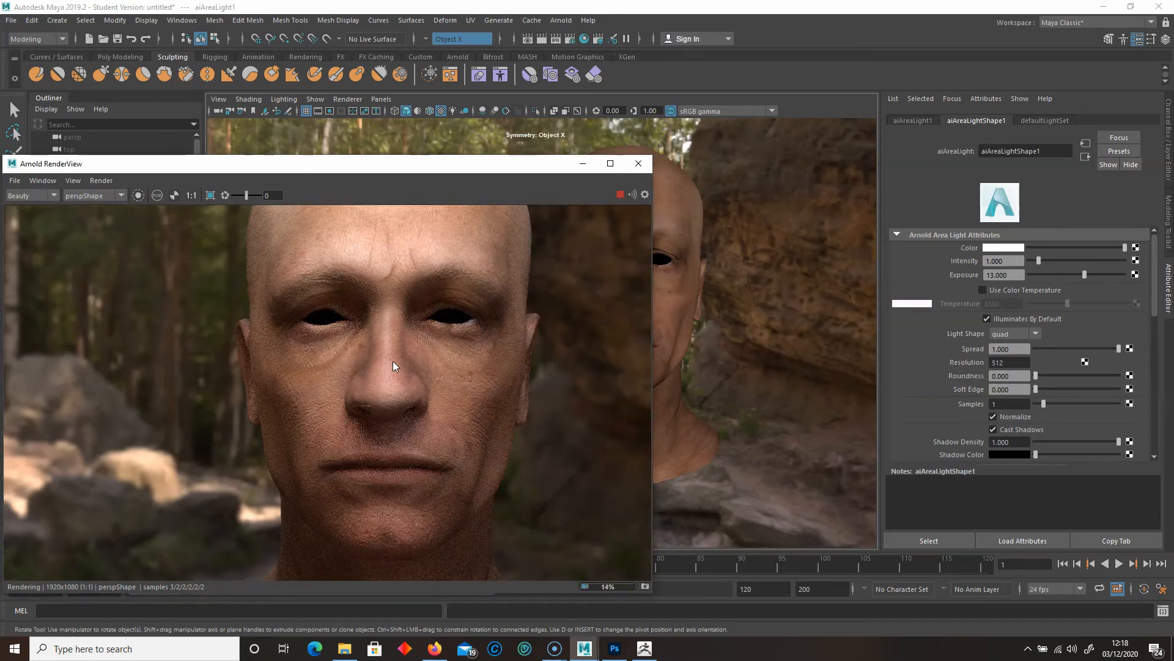
scroll(398, 368, up, 2)
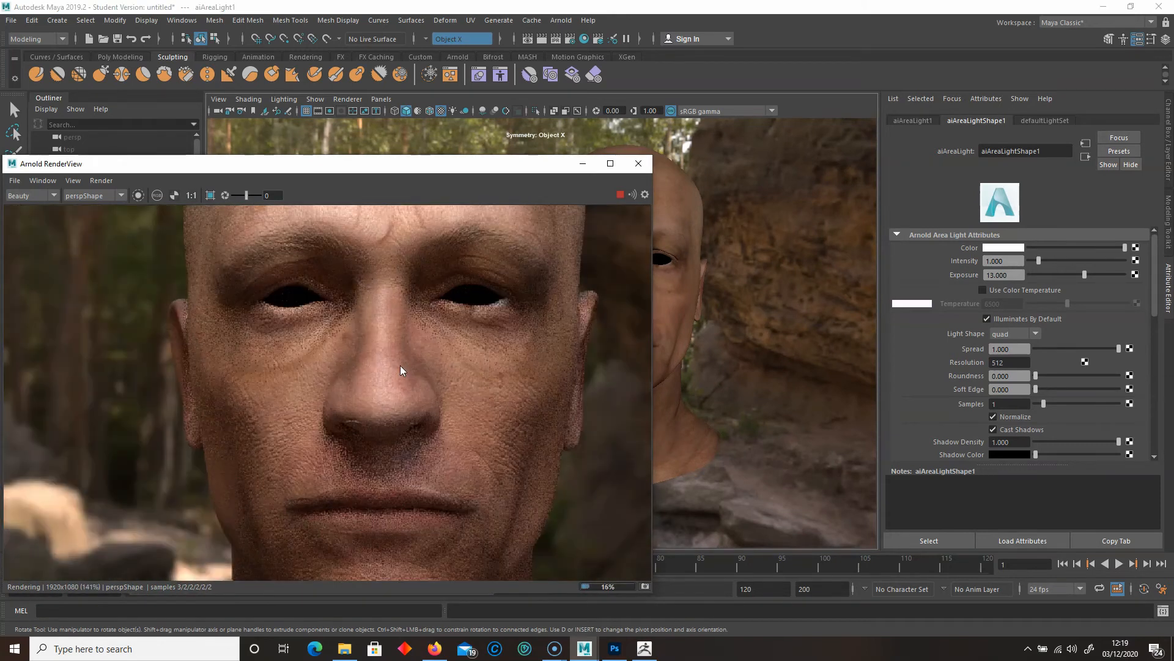
scroll(400, 370, up, 2)
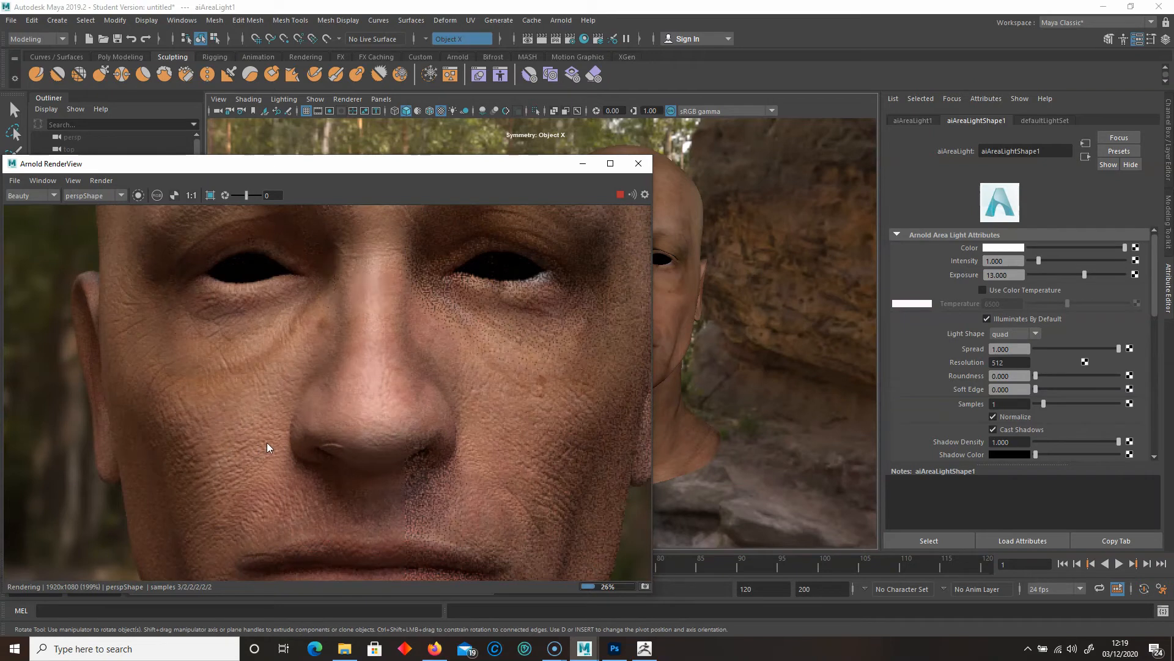
middle_drag(267, 442, 216, 471)
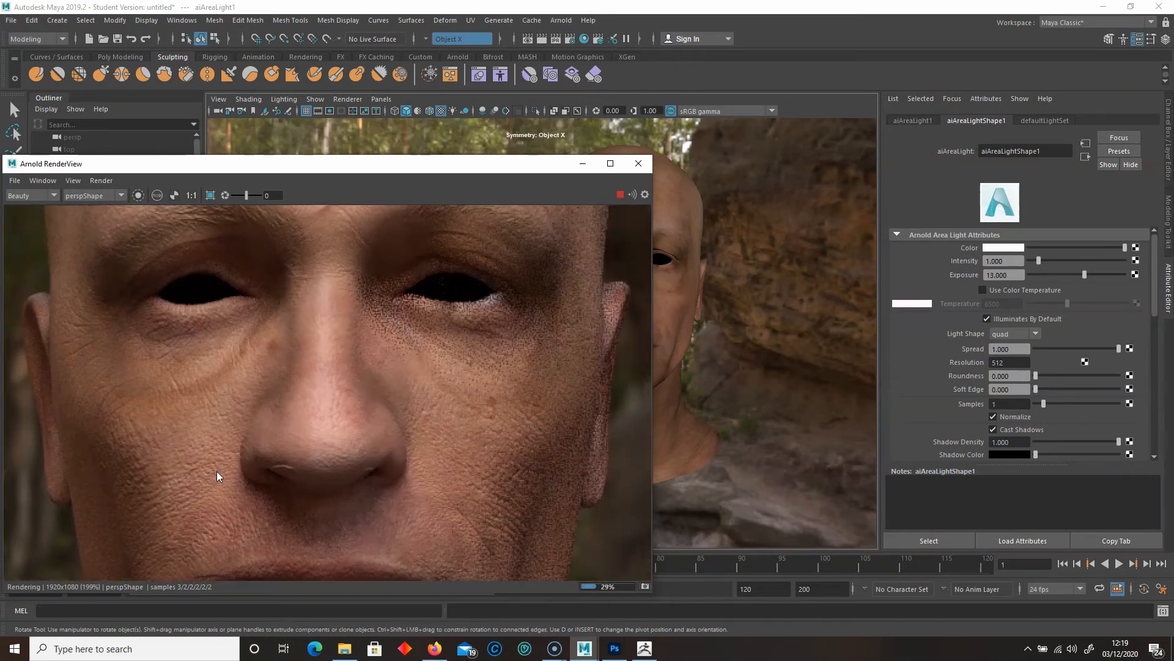
scroll(216, 466, down, 2)
scroll(252, 445, down, 1)
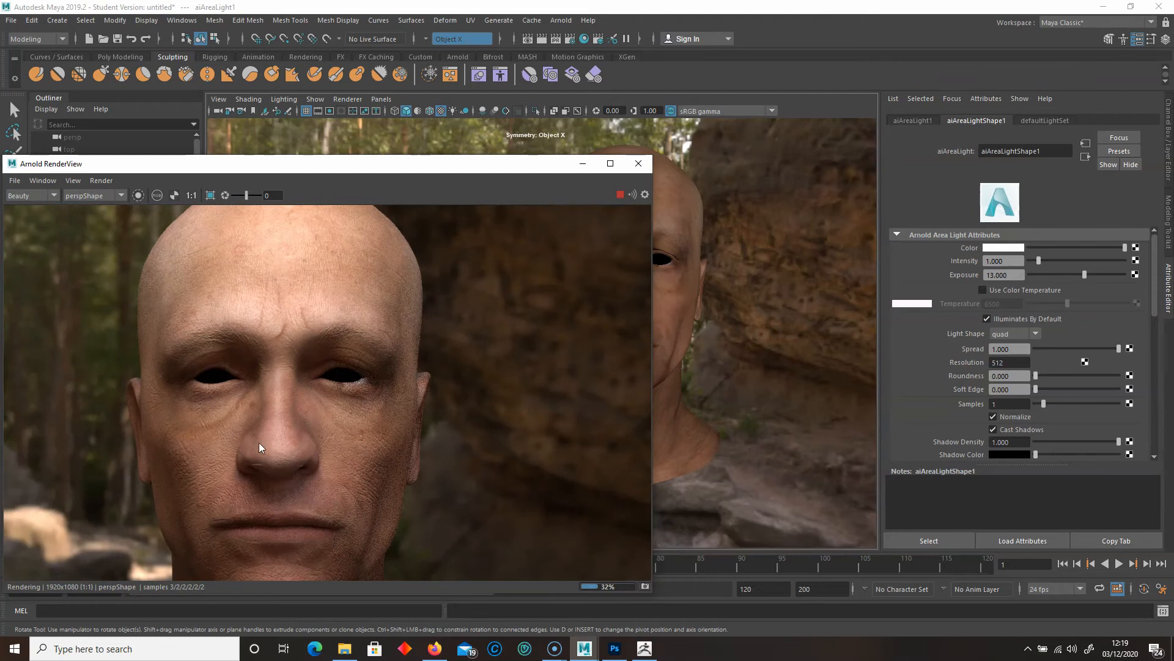
middle_drag(255, 428, 248, 416)
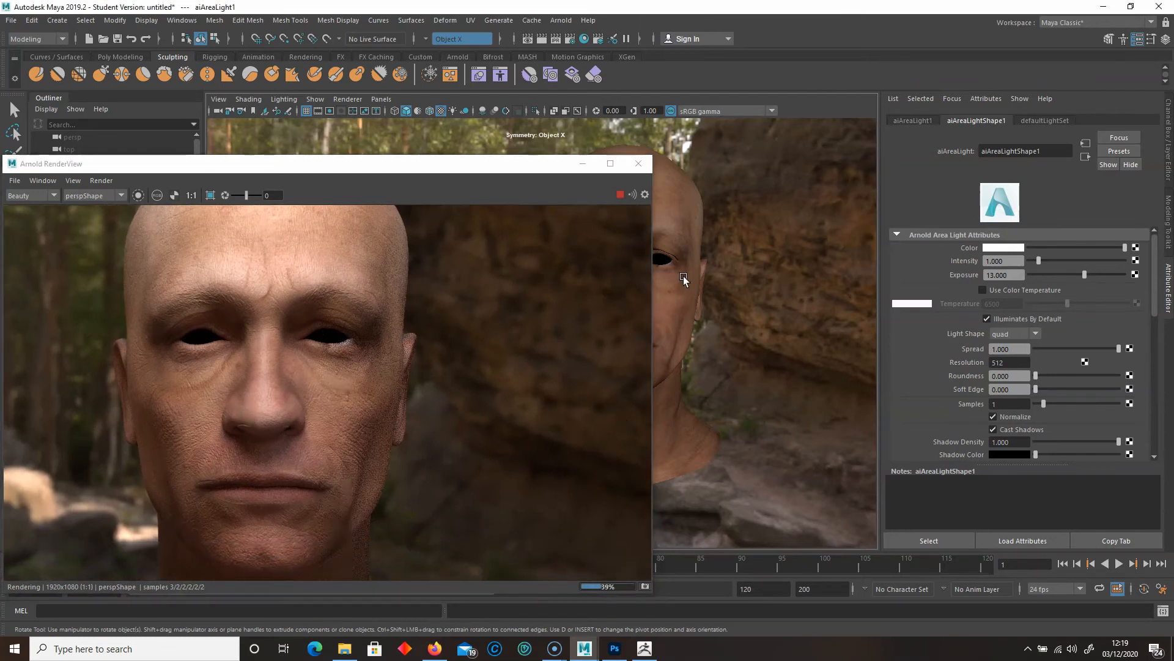
Switch the head to object mode, select it, and stop the Arnold render.
right_click(673, 228)
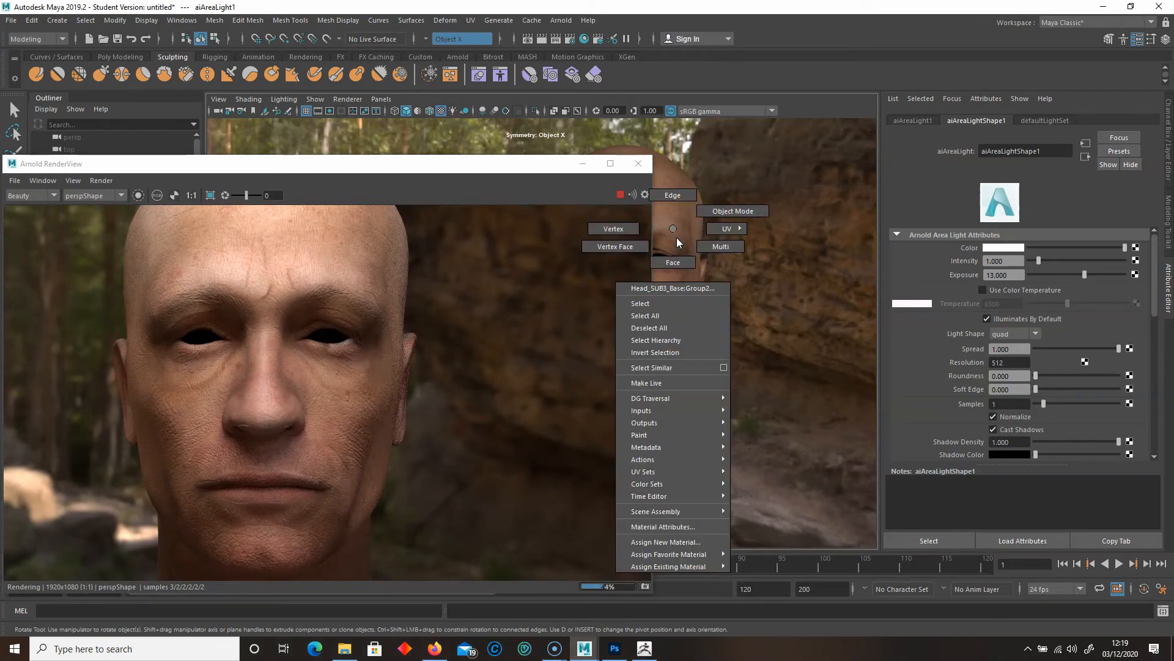
click(703, 211)
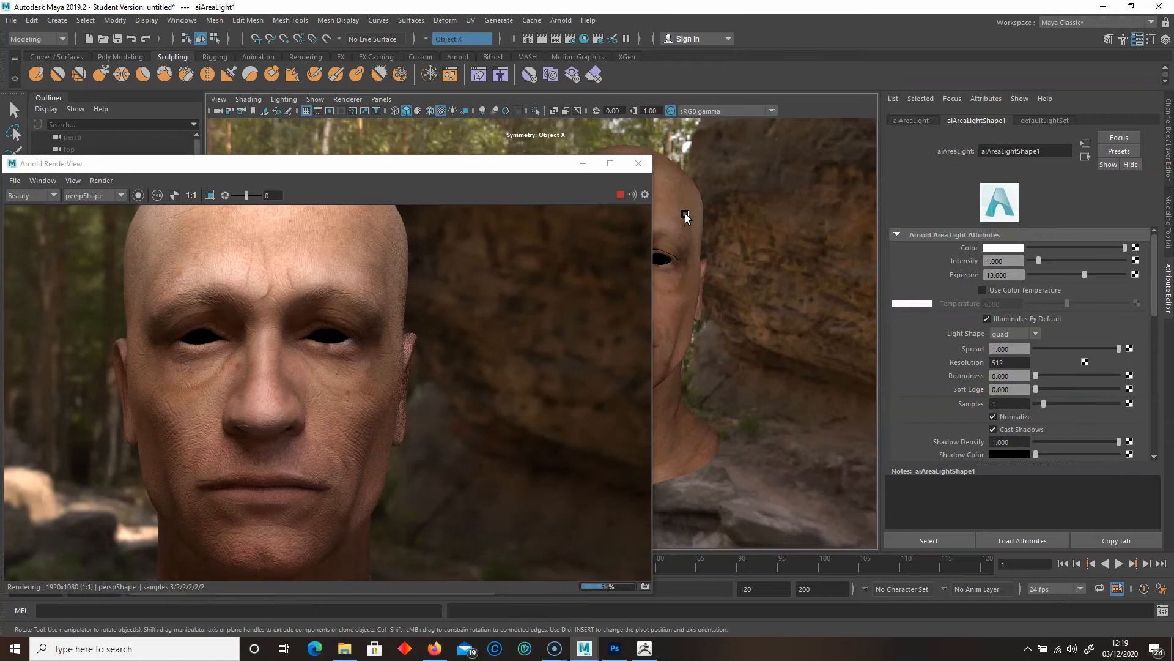
click(661, 251)
click(619, 195)
Narrow the render window around the face and place it beside the head in the viewport.
drag(438, 171, 463, 148)
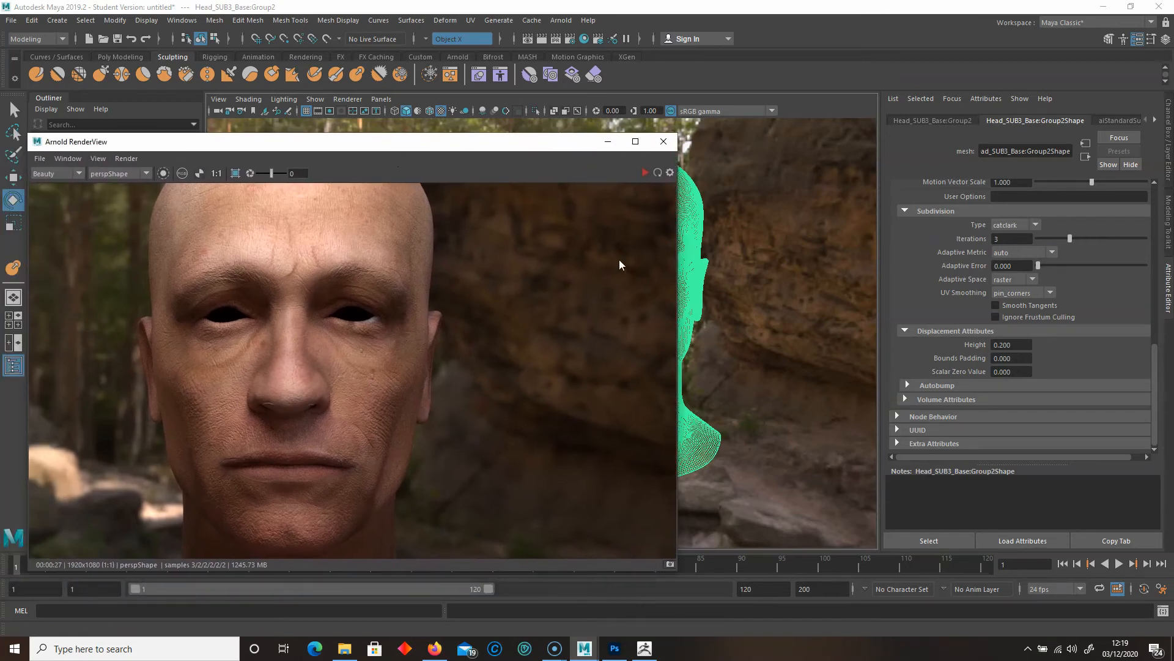
drag(677, 267, 353, 263)
drag(216, 147, 363, 138)
middle_drag(318, 337, 361, 336)
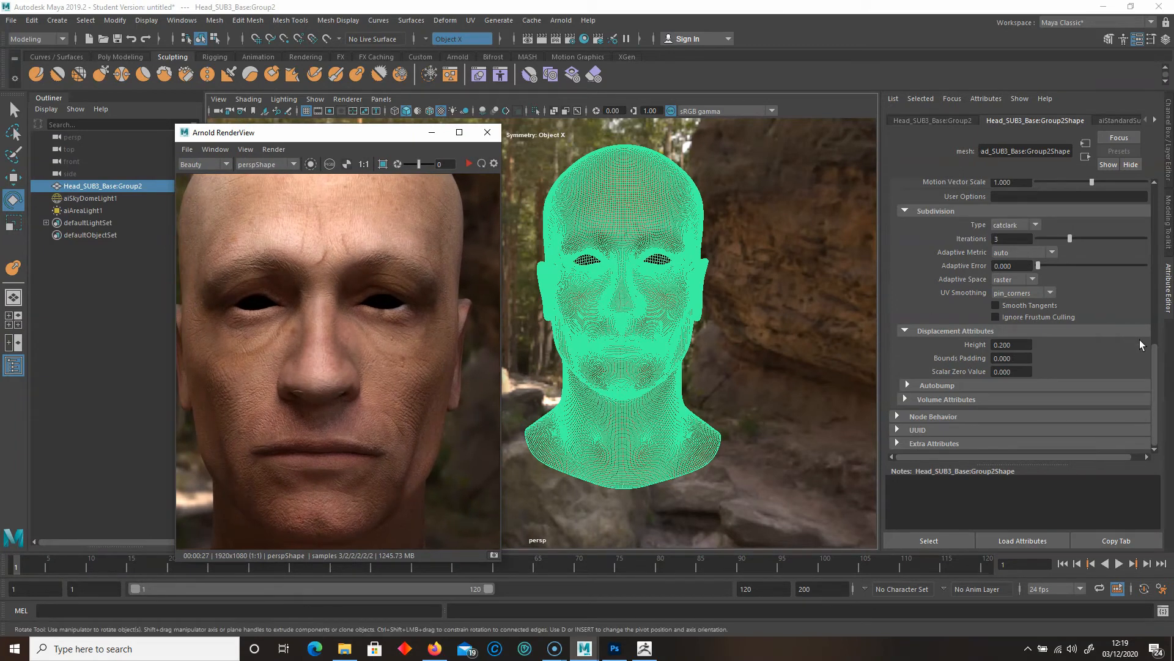
Show the attributes of the head's aiStandardSurface1 material alongside the finished render.
scroll(1150, 371, up, 10)
click(1129, 120)
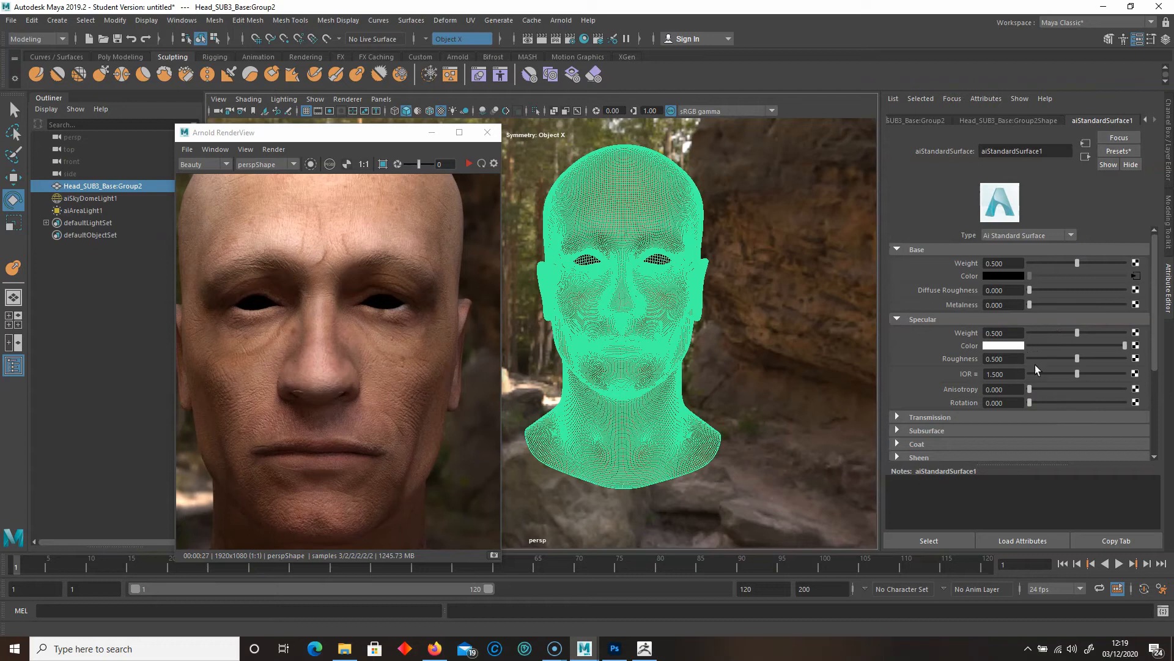
drag(343, 135, 345, 141)
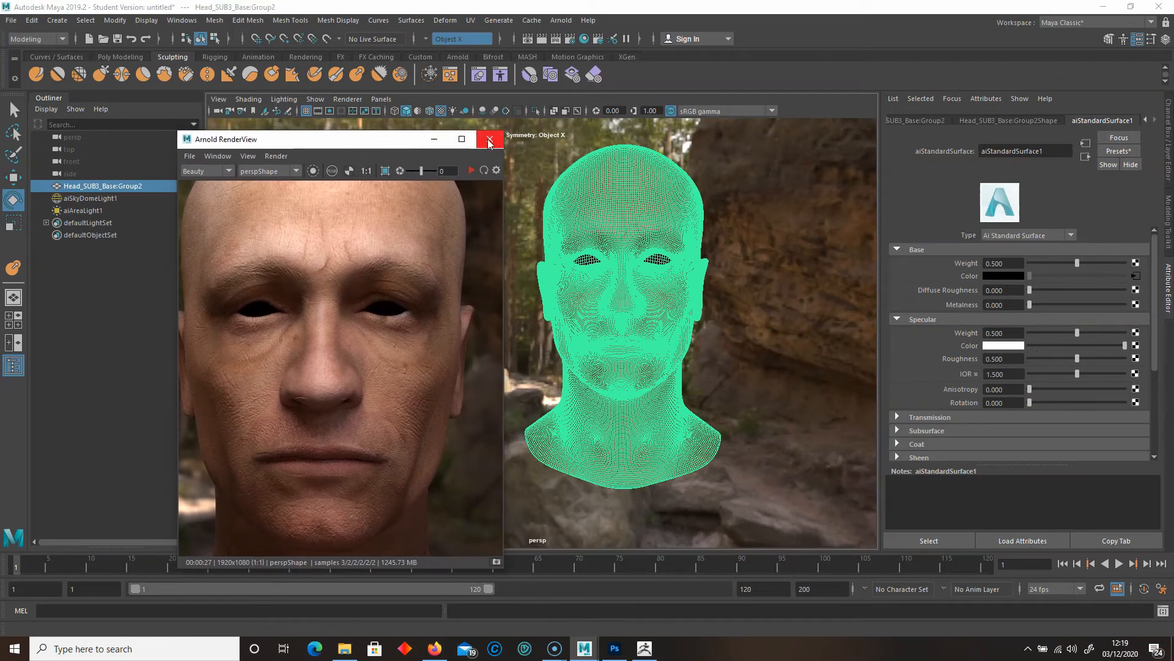
Close the Arnold RenderView and render the head directly in the viewport with the Arnold renderer, framed close on the face.
click(489, 139)
alt+right_drag(673, 266, 675, 364)
click(347, 100)
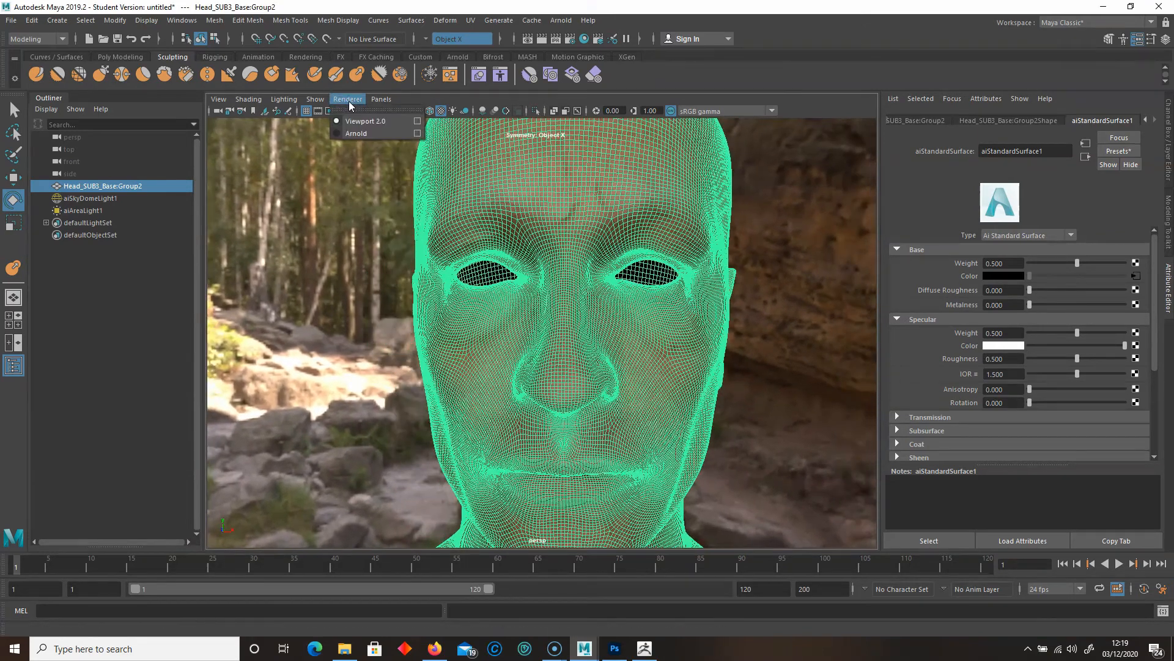
click(361, 132)
click(275, 144)
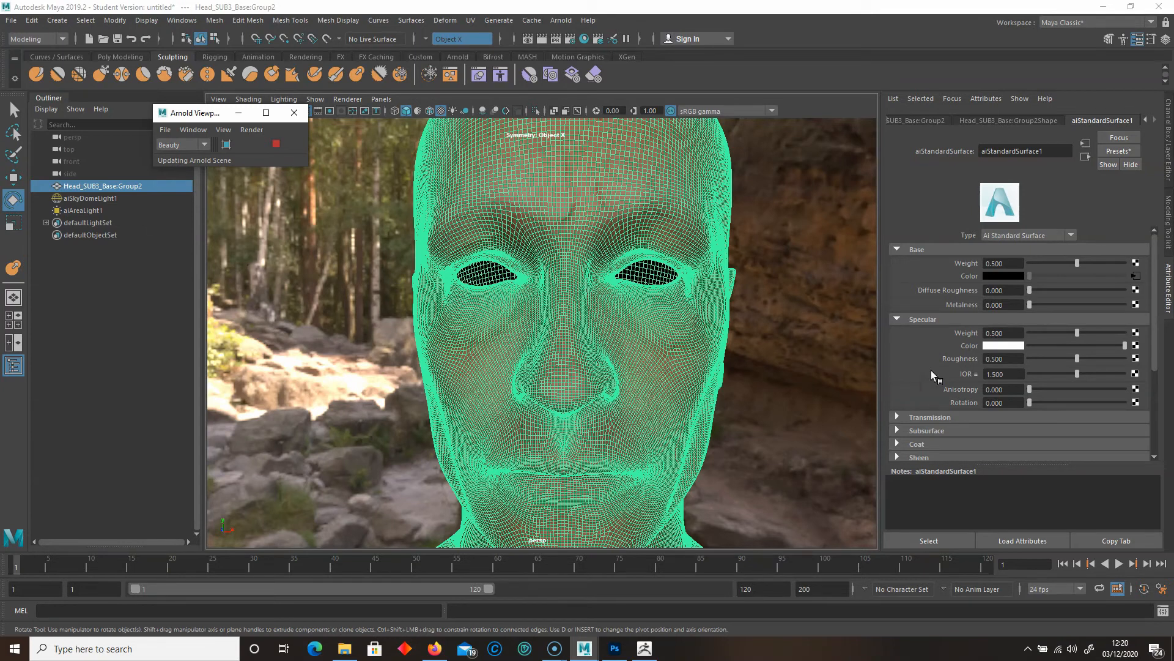
Set the specular roughness of the head's aiStandardSurface1 material to 0.383.
drag(1080, 358, 1084, 358)
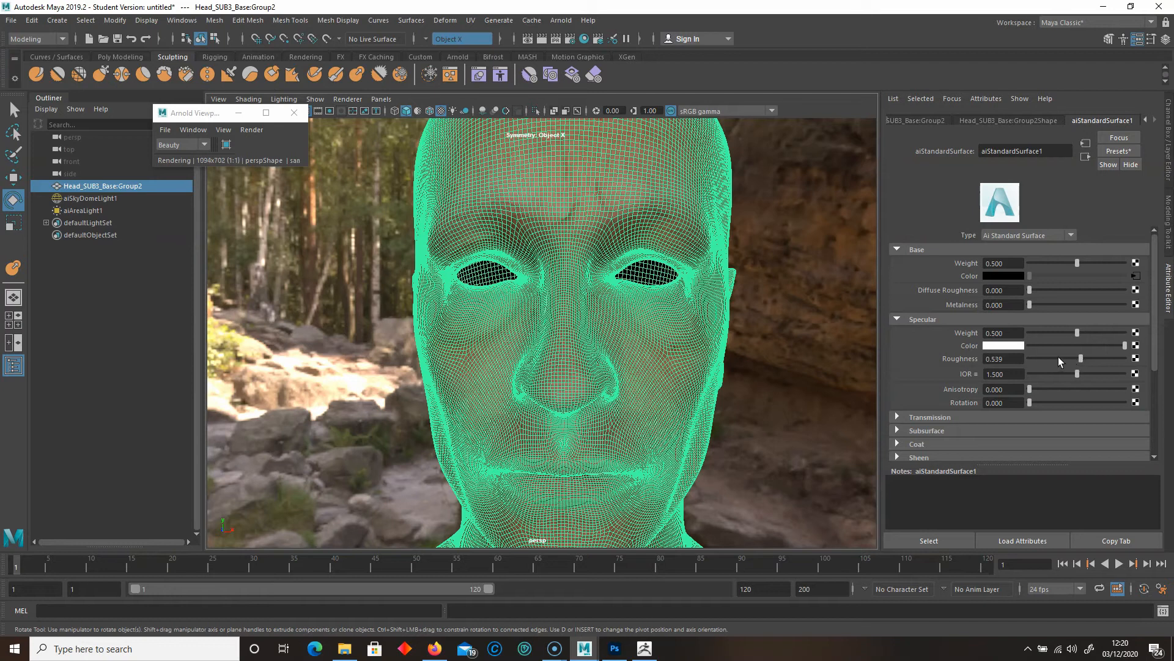
click(1058, 358)
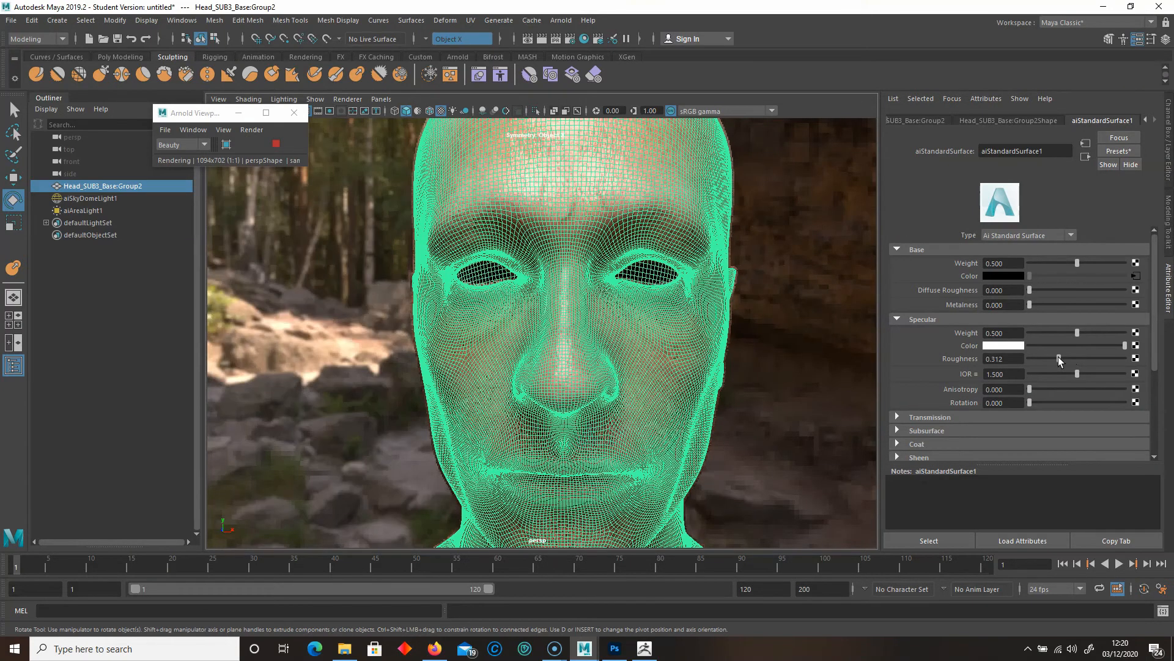
click(1066, 358)
Select the sky dome light to clear the head's wireframe, and examine the skin highlights from a low three-quarter angle.
click(709, 217)
right_drag(710, 217, 750, 199)
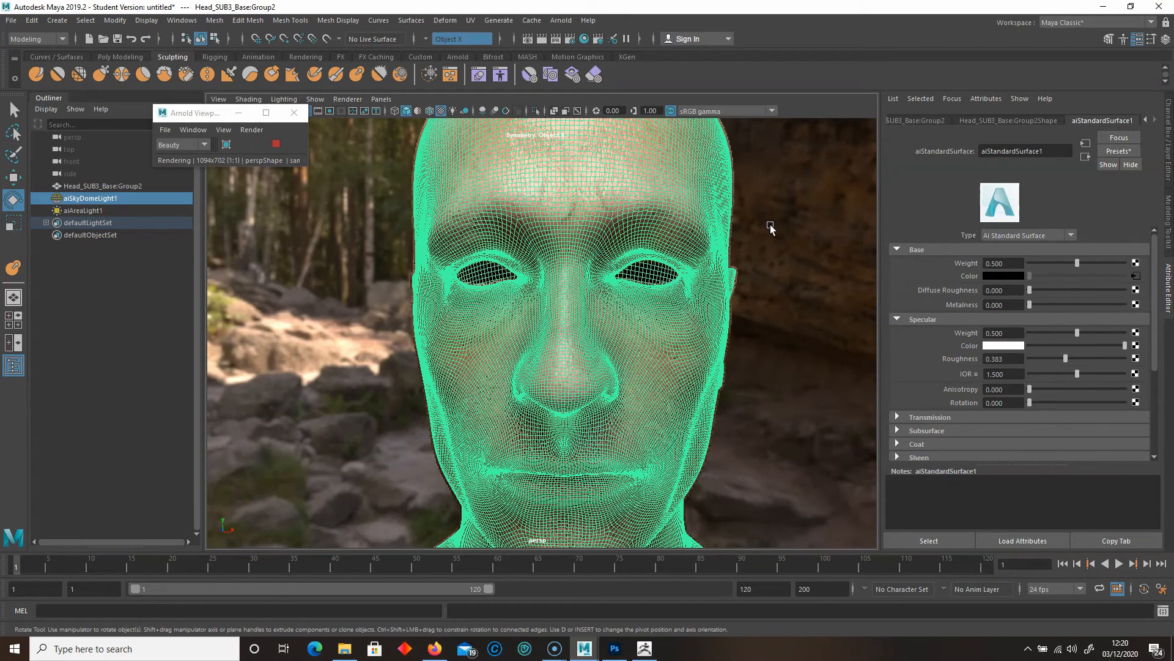
alt+drag(778, 256, 710, 255)
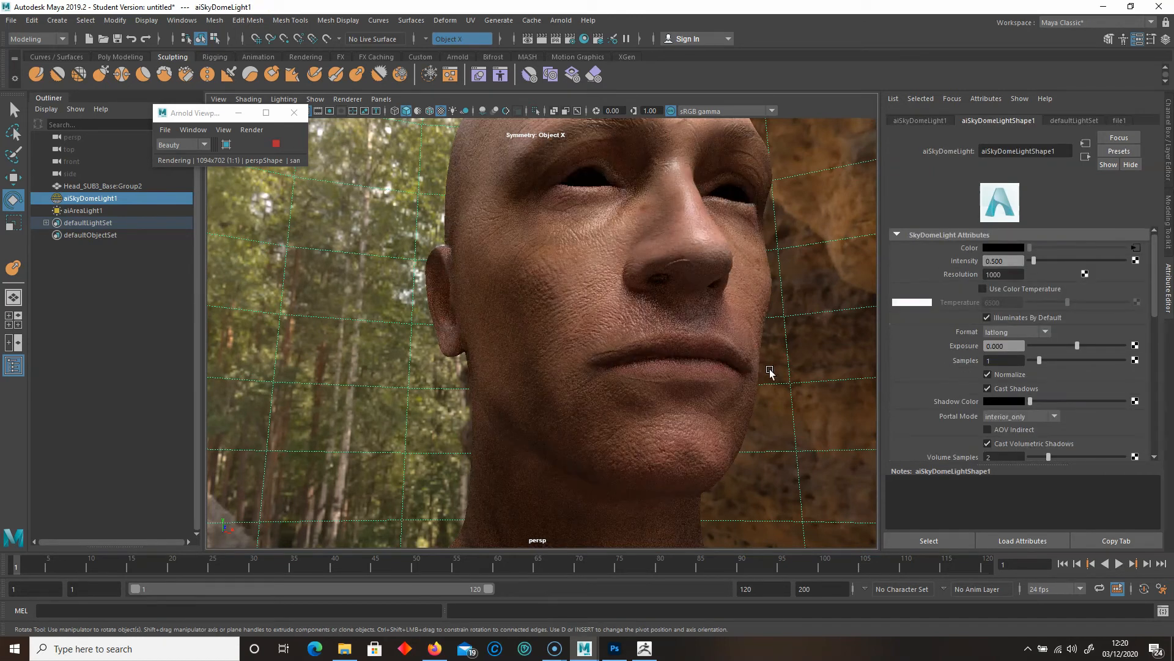
alt+drag(775, 355, 757, 368)
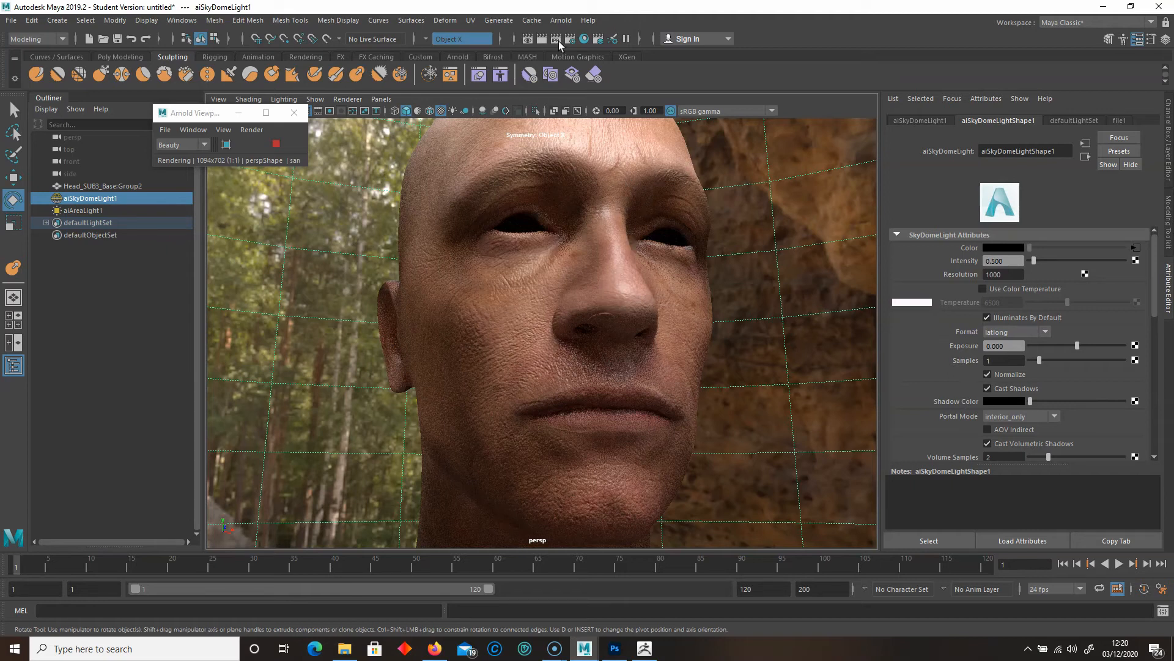
Try to open the Hypershade, and stop the Arnold viewport render.
click(585, 41)
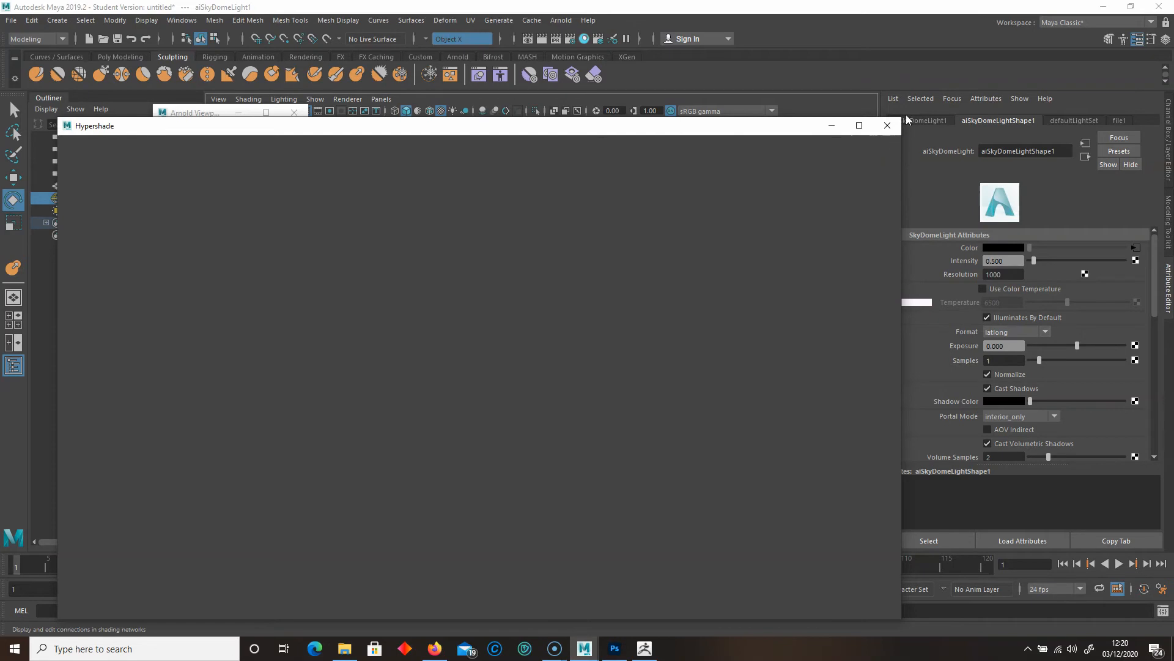
click(887, 126)
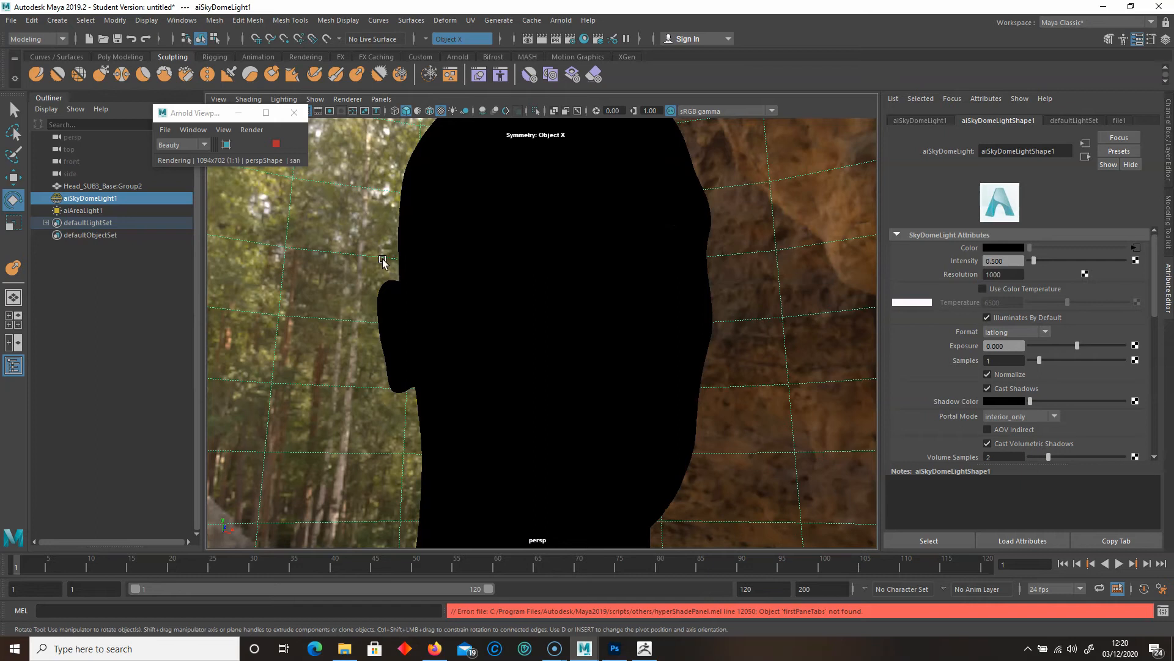
click(276, 145)
click(276, 145)
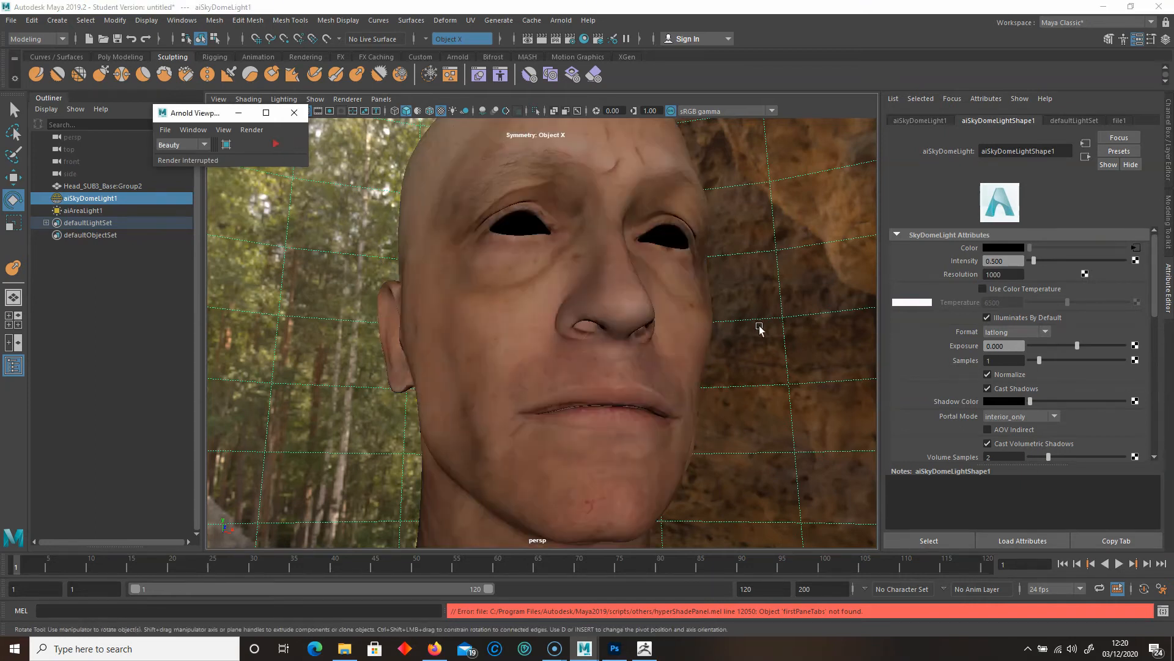
Set the head mesh's displacement height to 0.150 and restart the Arnold viewport render.
click(571, 238)
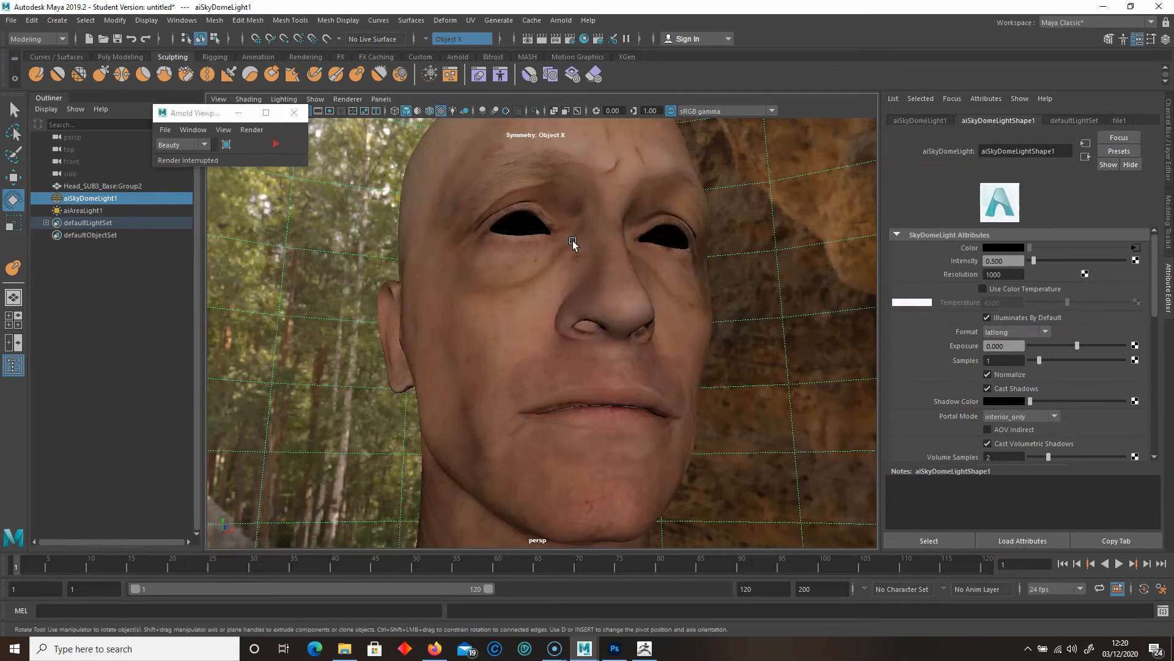
scroll(971, 376, down, 10)
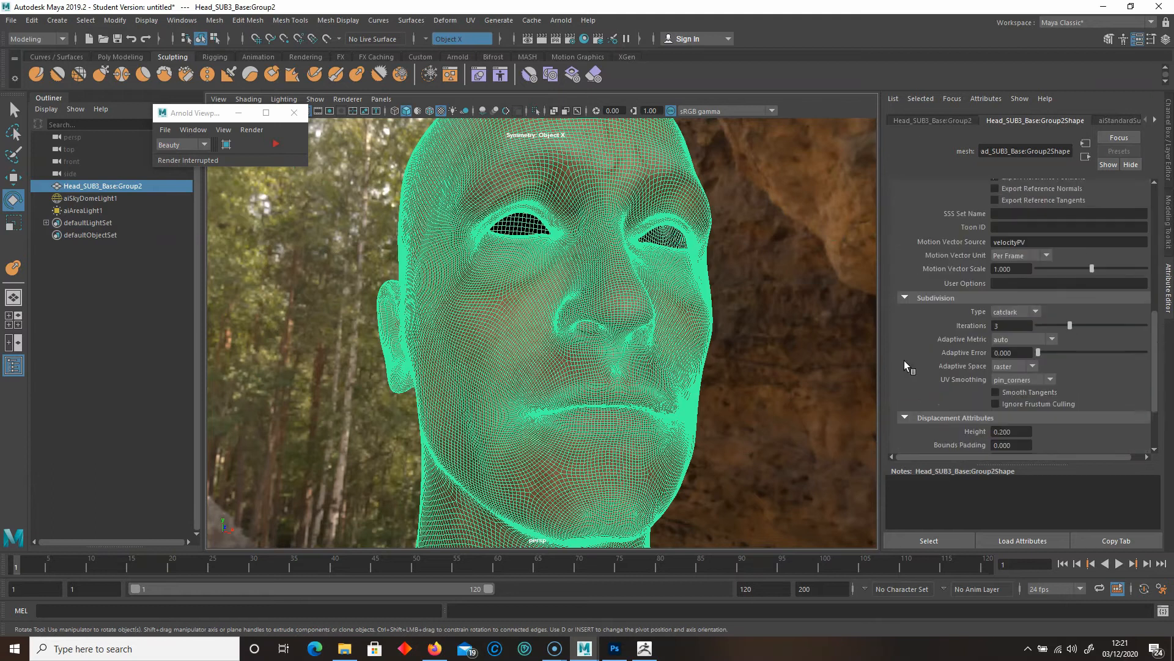
click(1005, 358)
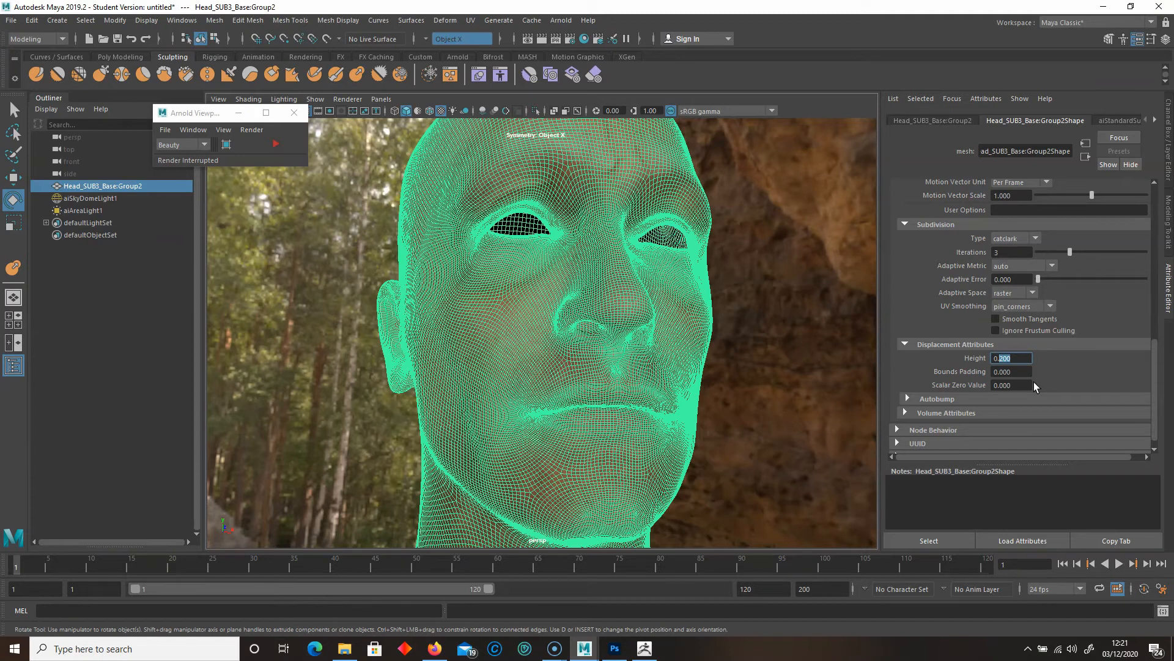
key(Return)
click(280, 143)
Close ZBrush without saving the changes to its project.
click(644, 650)
right_click(644, 651)
click(617, 627)
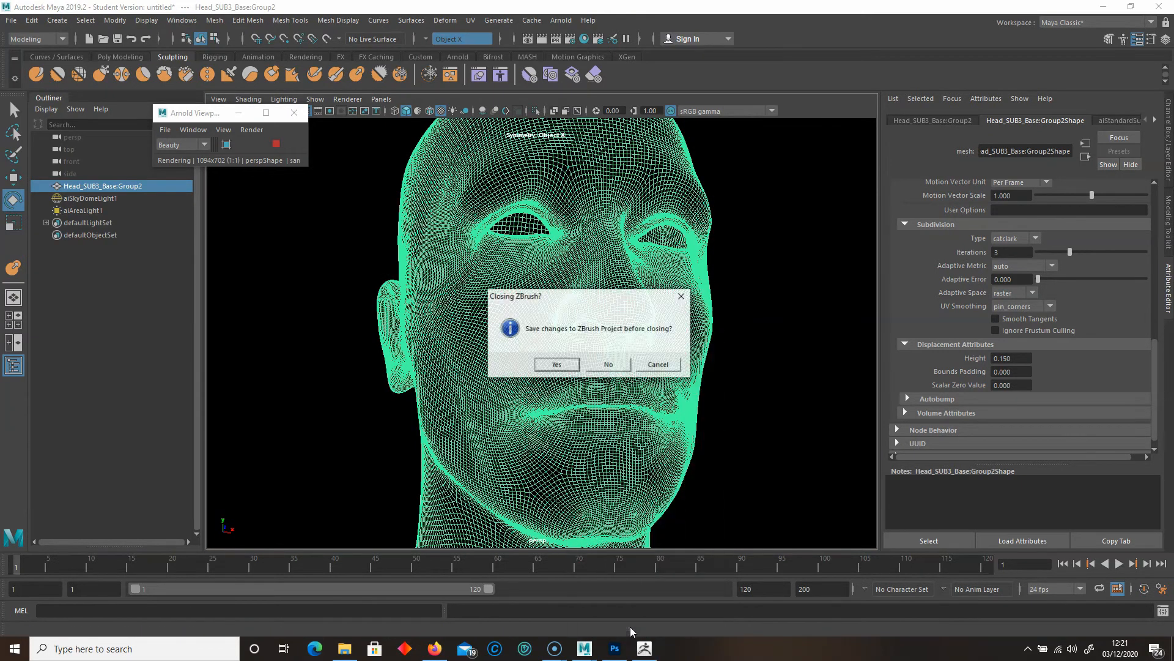
click(608, 365)
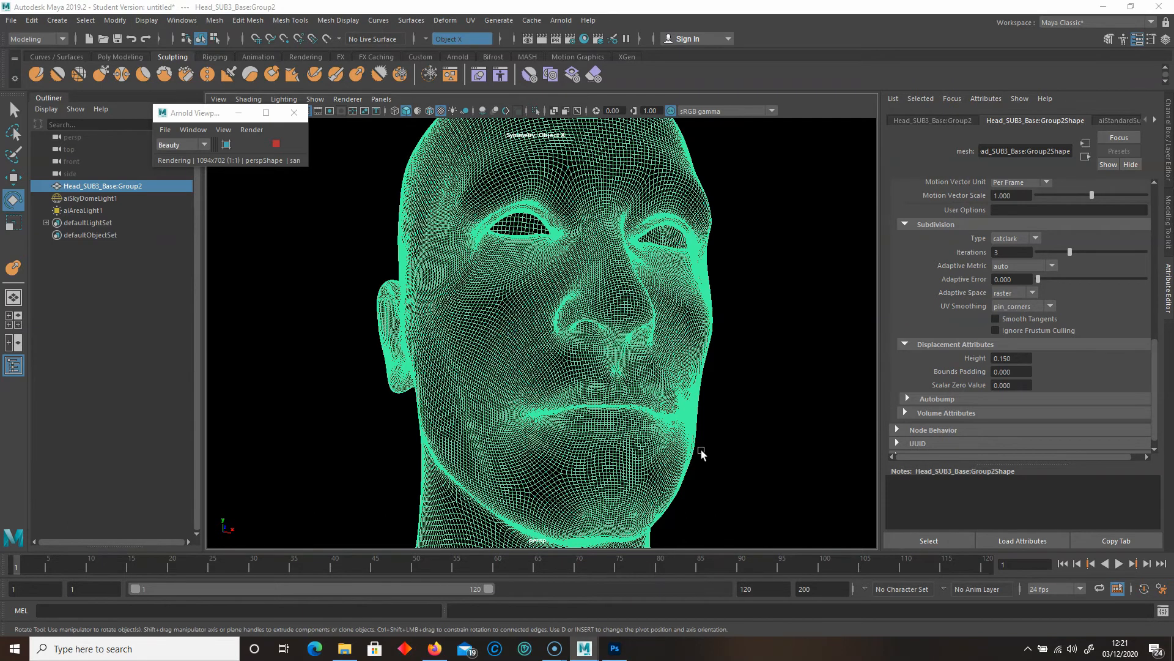
Deselect the head by selecting the sky dome light, and examine the rendered skin from the front, side and below.
click(744, 367)
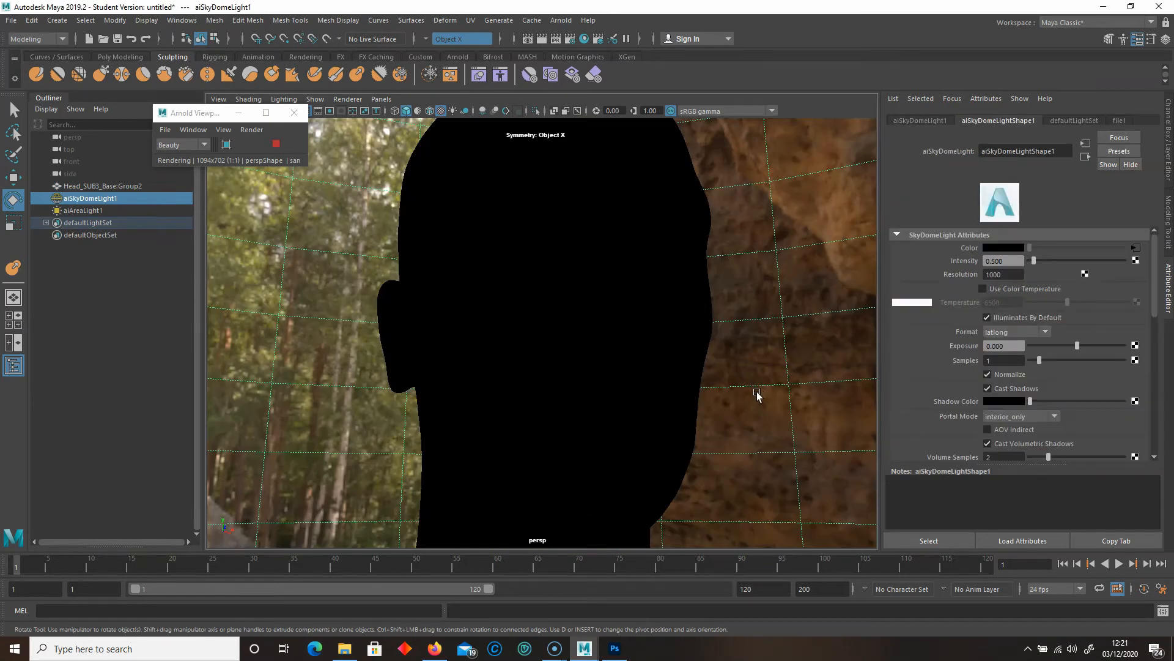
right_drag(672, 200, 696, 184)
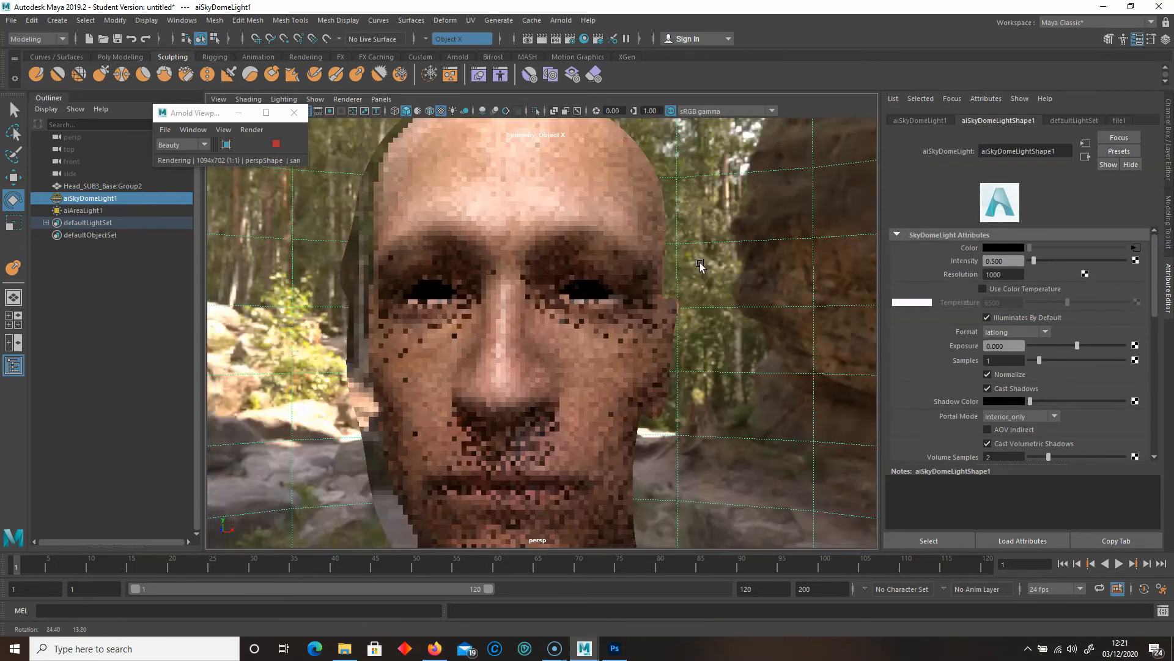
alt+drag(760, 249, 710, 293)
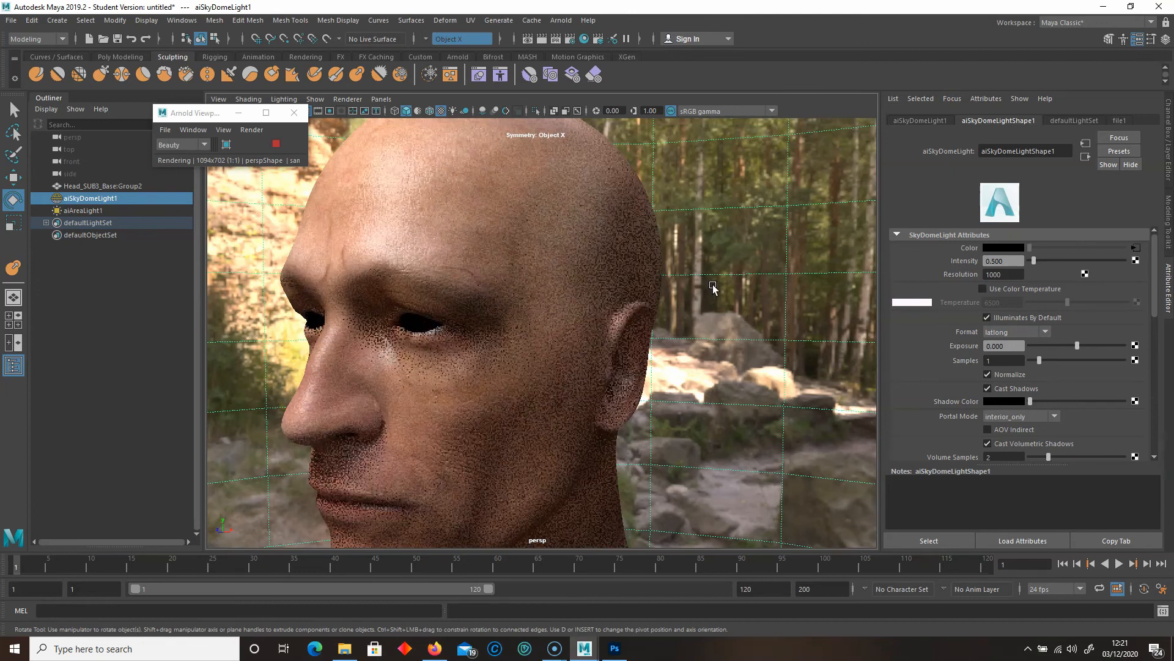
alt+drag(729, 277, 770, 310)
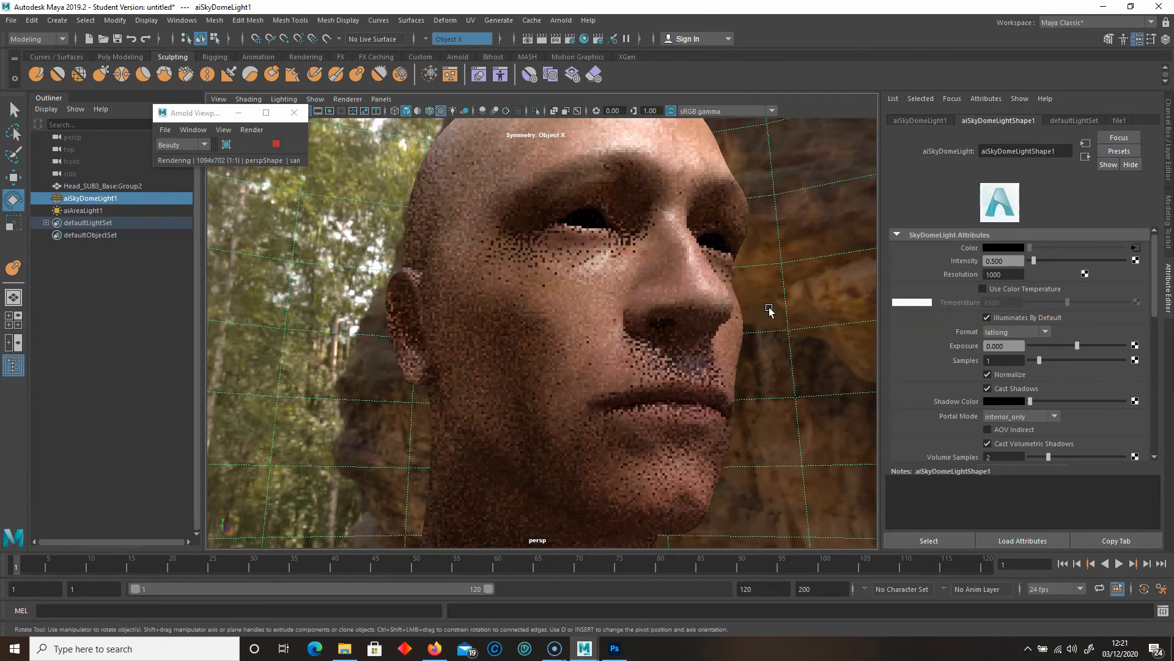
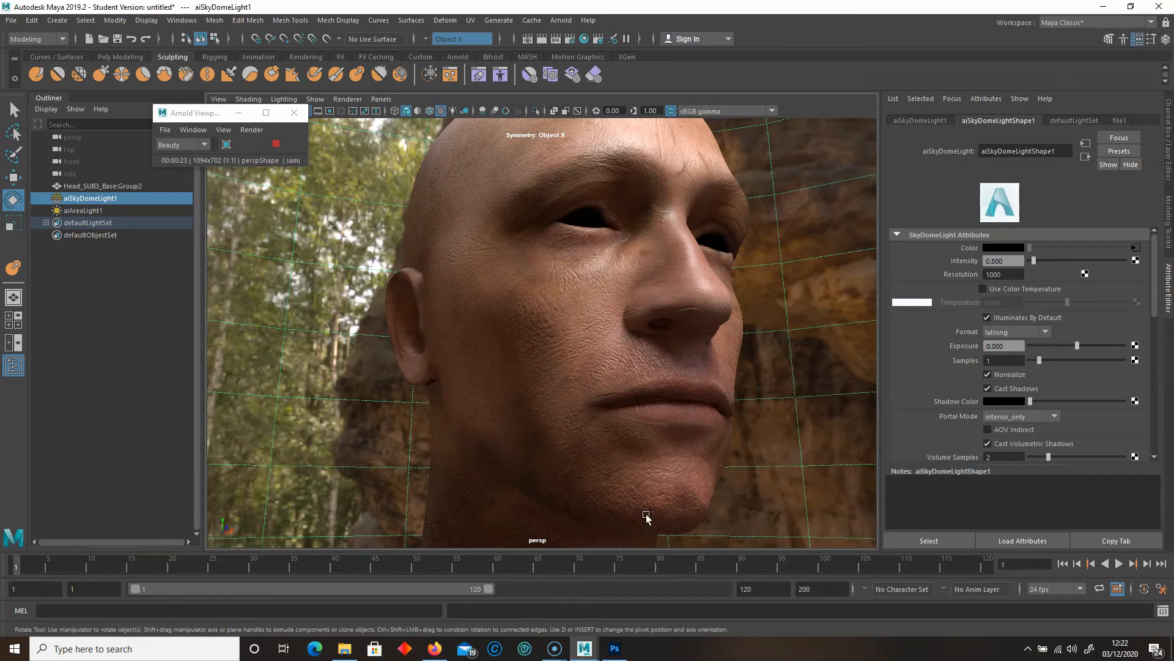
Look at Head_Sculpt_BaseTexture.tif in Photoshop, and return to Maya to examine the other side of the rendered face.
click(615, 647)
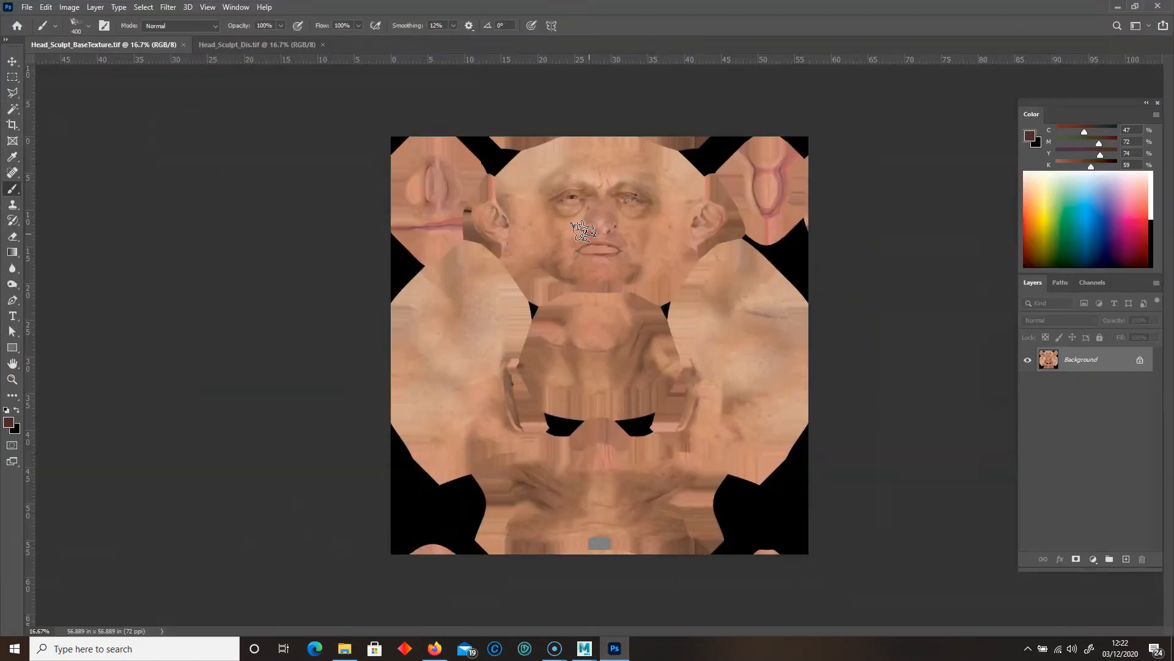
click(1117, 7)
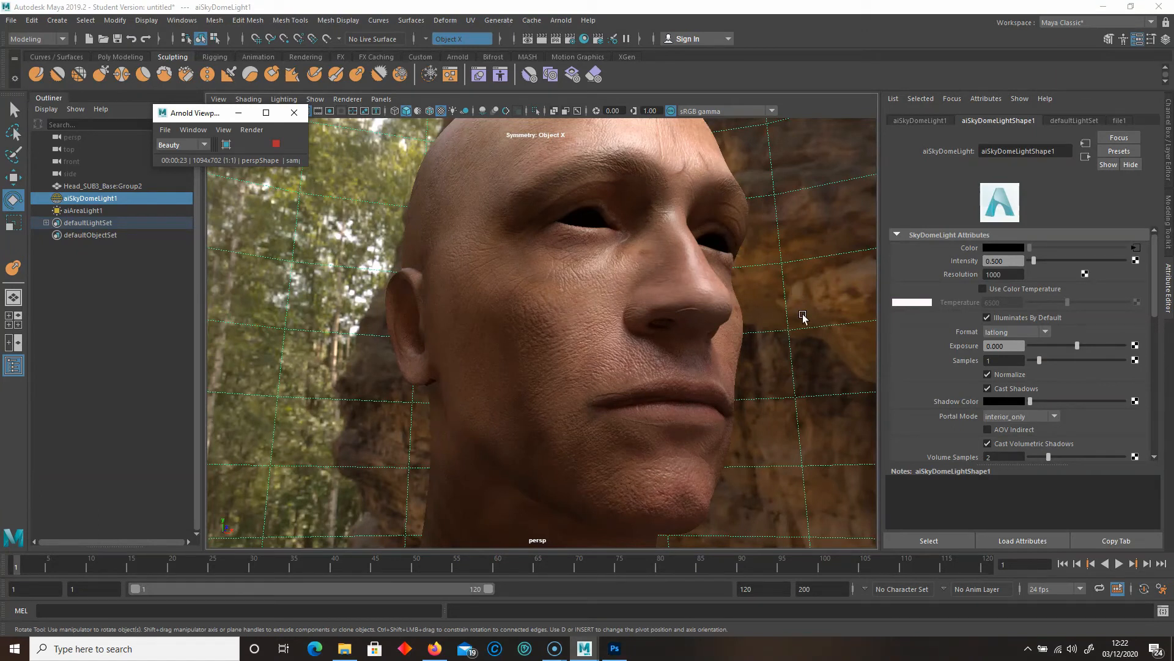
alt+drag(802, 321, 737, 324)
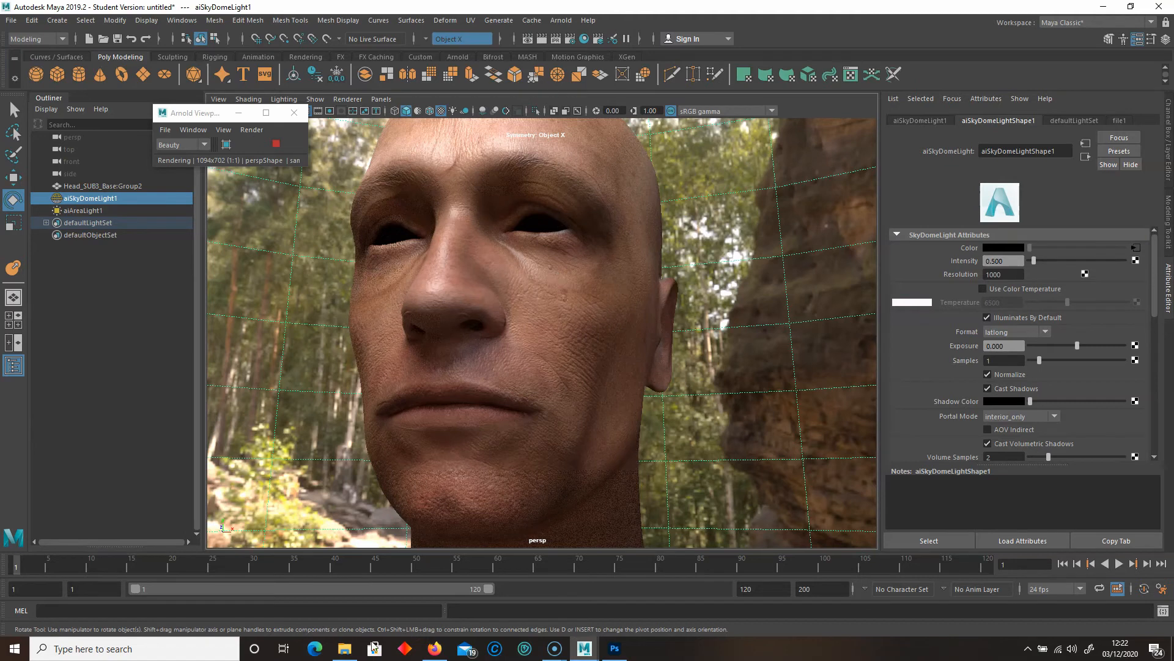
Review the project files in the Headsculpt01 folder in File Explorer, and return to Maya.
click(344, 648)
drag(130, 254, 360, 234)
click(72, 318)
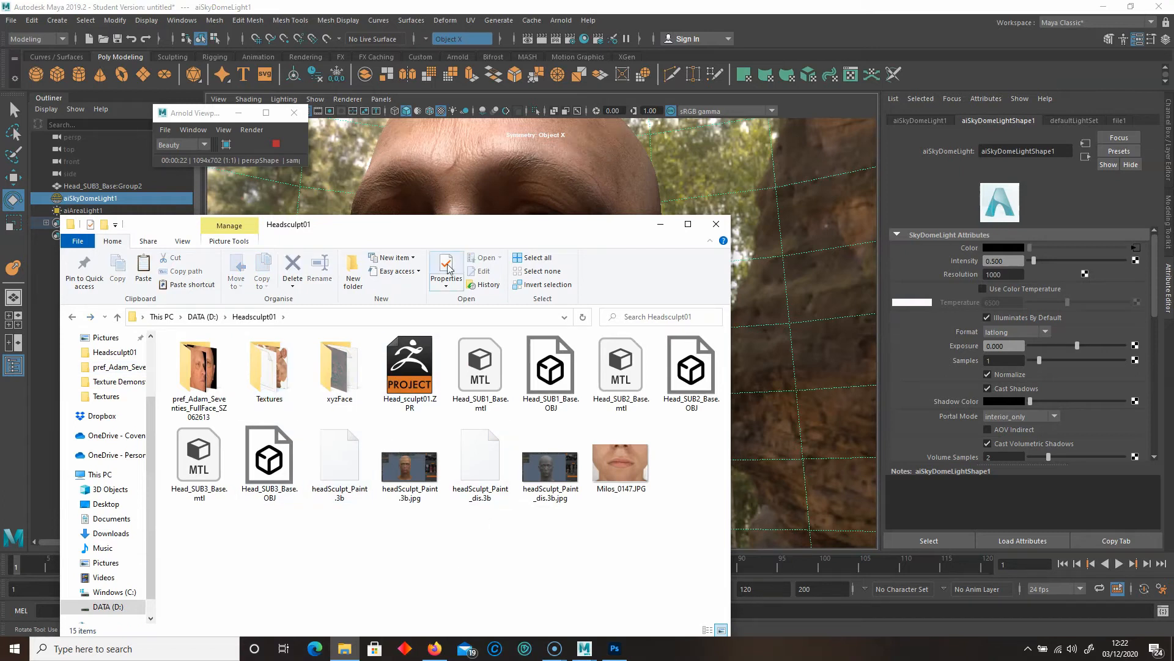
drag(421, 230, 447, 220)
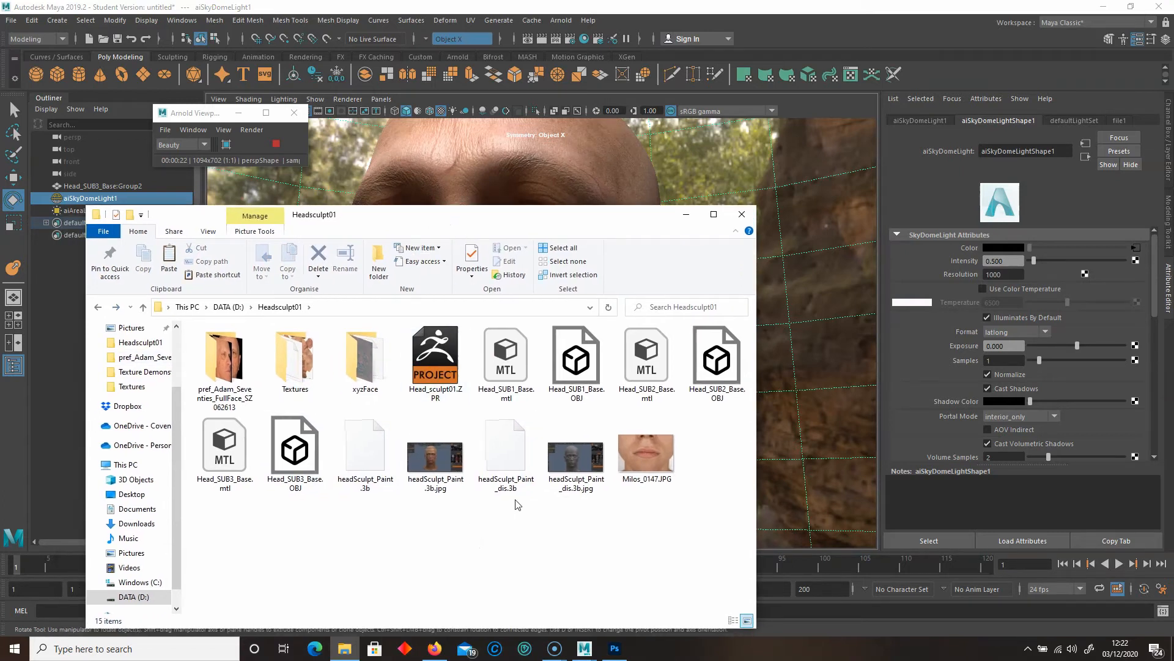
click(686, 214)
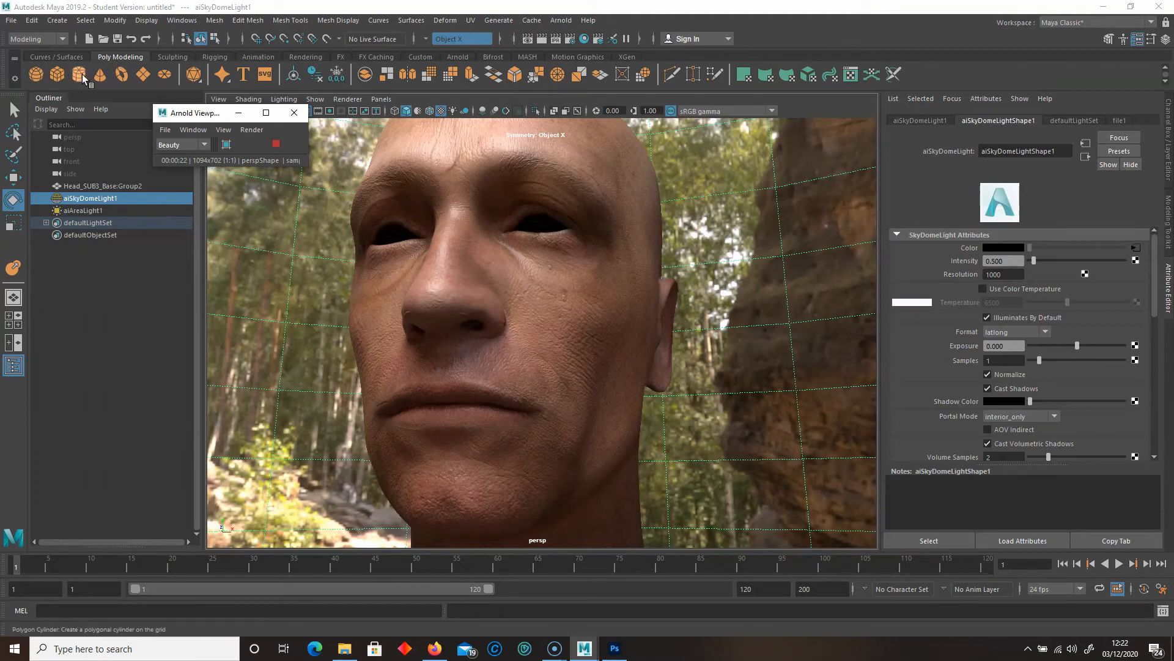
Create a polygon sphere for an eyeball and stop the Arnold viewport render.
click(37, 74)
alt+drag(528, 311, 616, 328)
alt+right_drag(616, 328, 330, 292)
alt+middle_drag(517, 383, 488, 340)
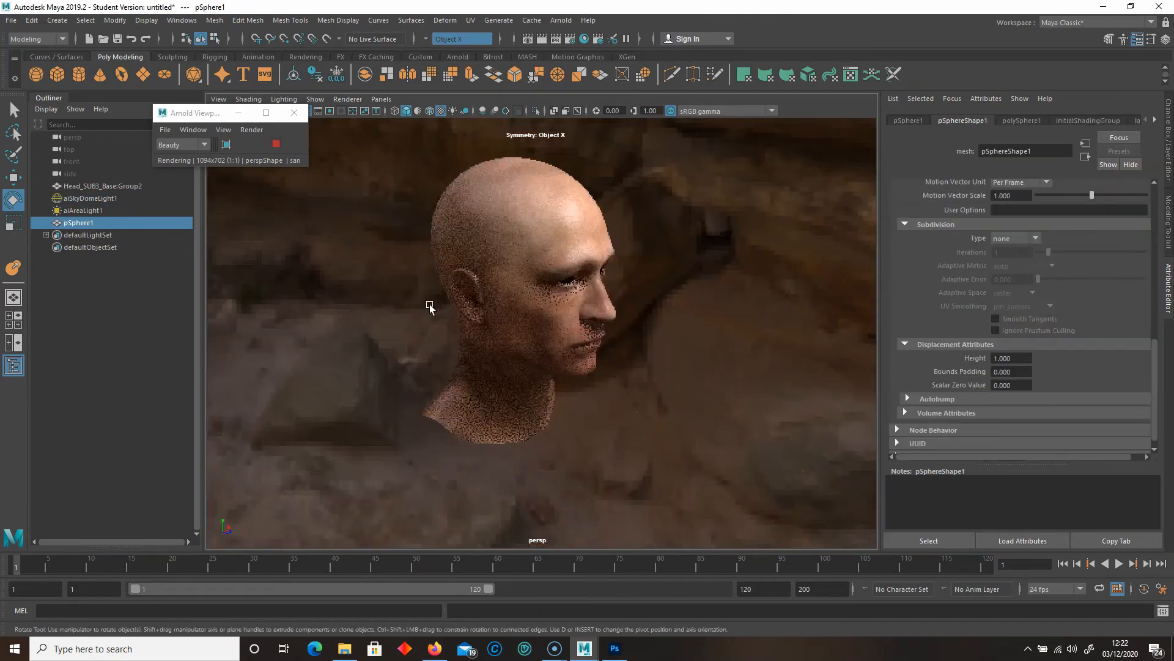
click(276, 144)
Move the sphere up to the head's eye level and forward towards the face.
key(w)
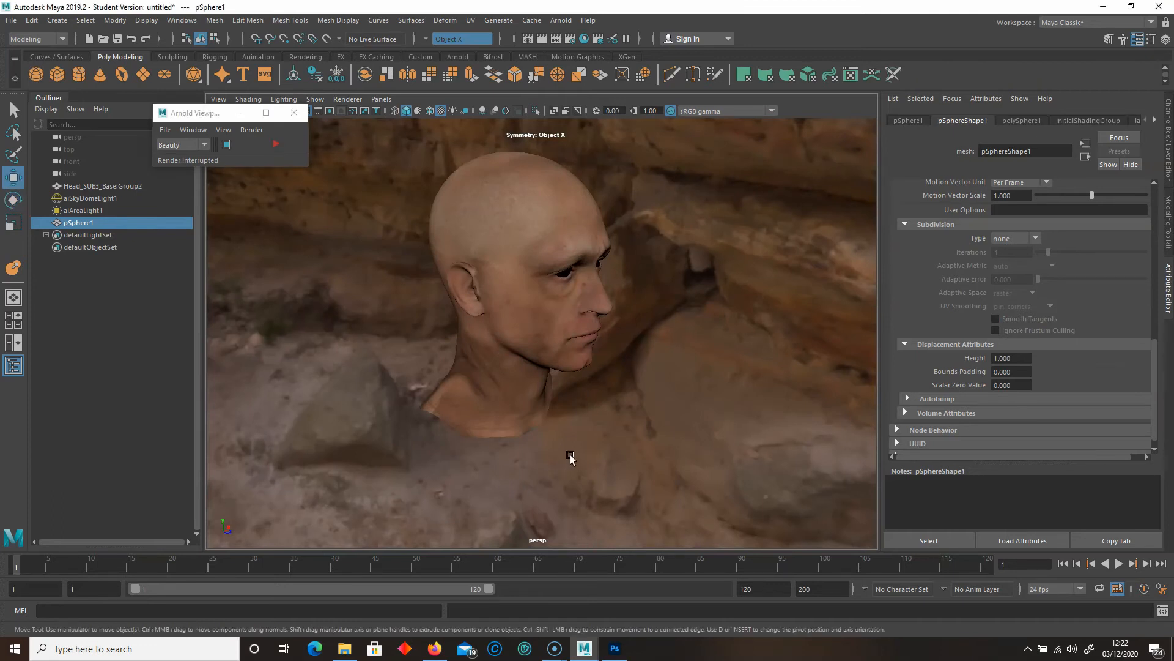
alt+right_drag(570, 454, 290, 433)
drag(536, 434, 536, 261)
alt+right_drag(569, 300, 691, 392)
drag(553, 224, 633, 234)
Move the sphere sideways into the head's right eye socket and adjust its depth behind the eyelids.
alt+drag(633, 234, 498, 263)
alt+right_drag(498, 263, 553, 318)
alt+middle_drag(553, 318, 578, 454)
drag(585, 269, 515, 231)
alt+drag(485, 283, 493, 290)
alt+right_drag(493, 290, 530, 328)
alt+middle_drag(530, 328, 560, 372)
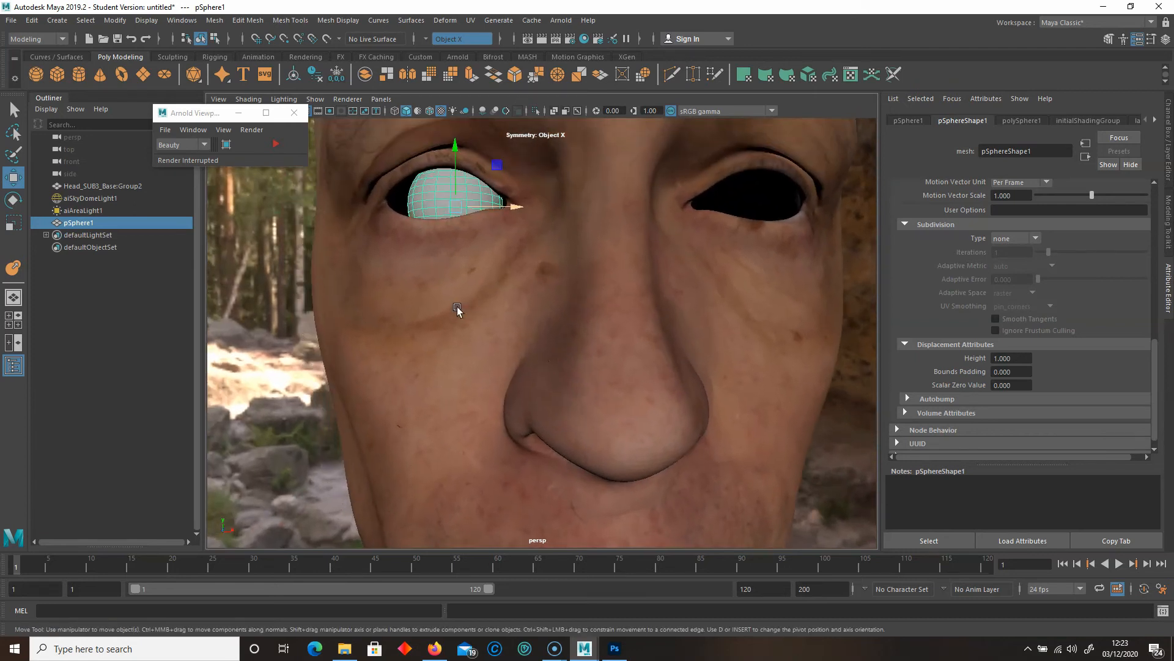
alt+drag(457, 307, 713, 290)
drag(761, 257, 831, 262)
alt+drag(784, 310, 601, 325)
Scale the eyeball sphere up slightly to fill the right eye opening, and readjust its depth from the side.
key(r)
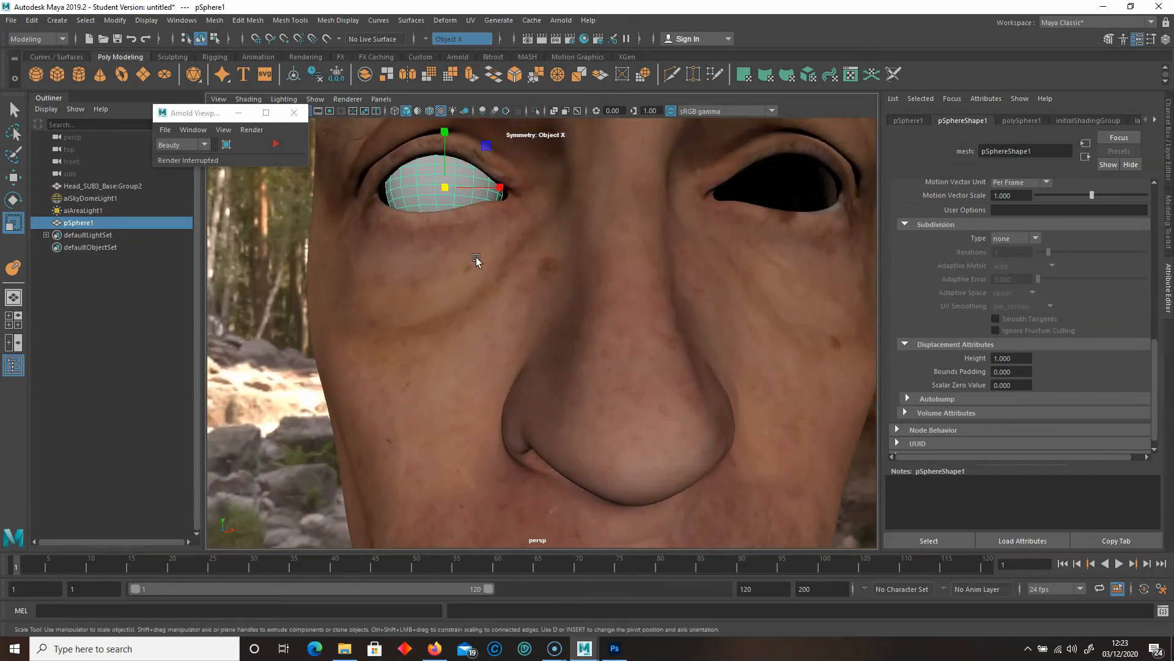
drag(446, 187, 453, 184)
drag(483, 184, 487, 186)
alt+drag(489, 243, 614, 245)
drag(741, 184, 748, 183)
alt+drag(683, 226, 552, 252)
key(w)
drag(723, 203, 736, 205)
alt+drag(693, 252, 553, 312)
Refine the eyeball's position and stretch its scale to about 1.23, 1.08 and 1.29 so it fills the eyelid opening.
scroll(537, 278, up, 4)
key(e)
key(r)
drag(501, 221, 541, 257)
key(w)
drag(725, 238, 663, 282)
drag(532, 206, 530, 208)
key(r)
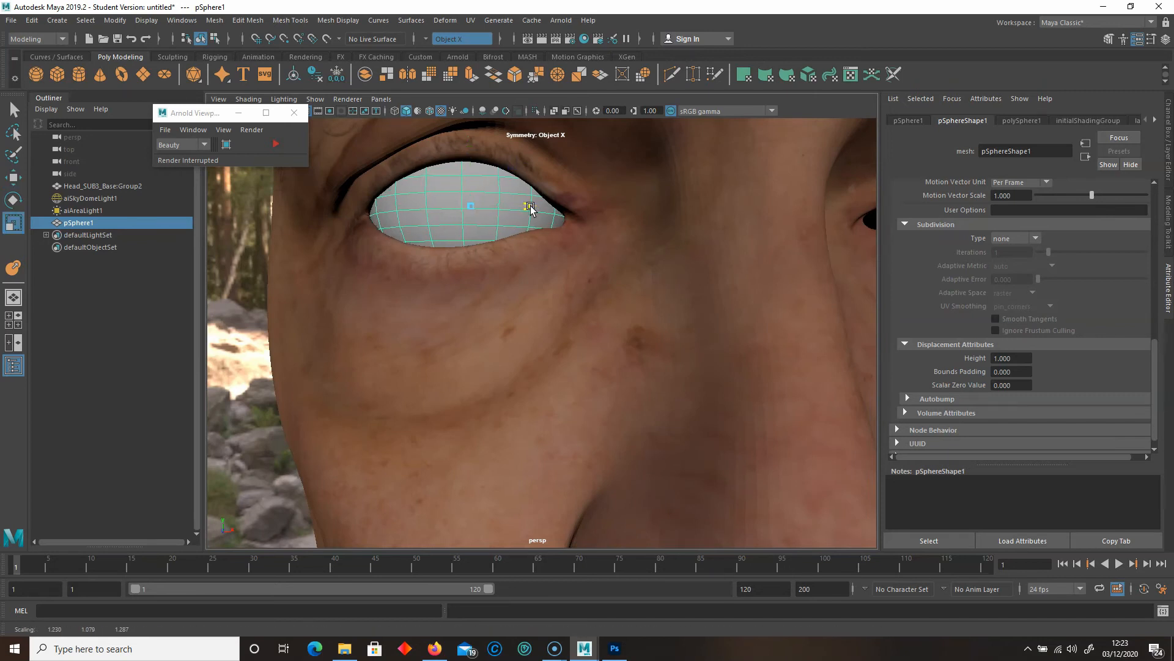
alt+right_drag(536, 203, 476, 311)
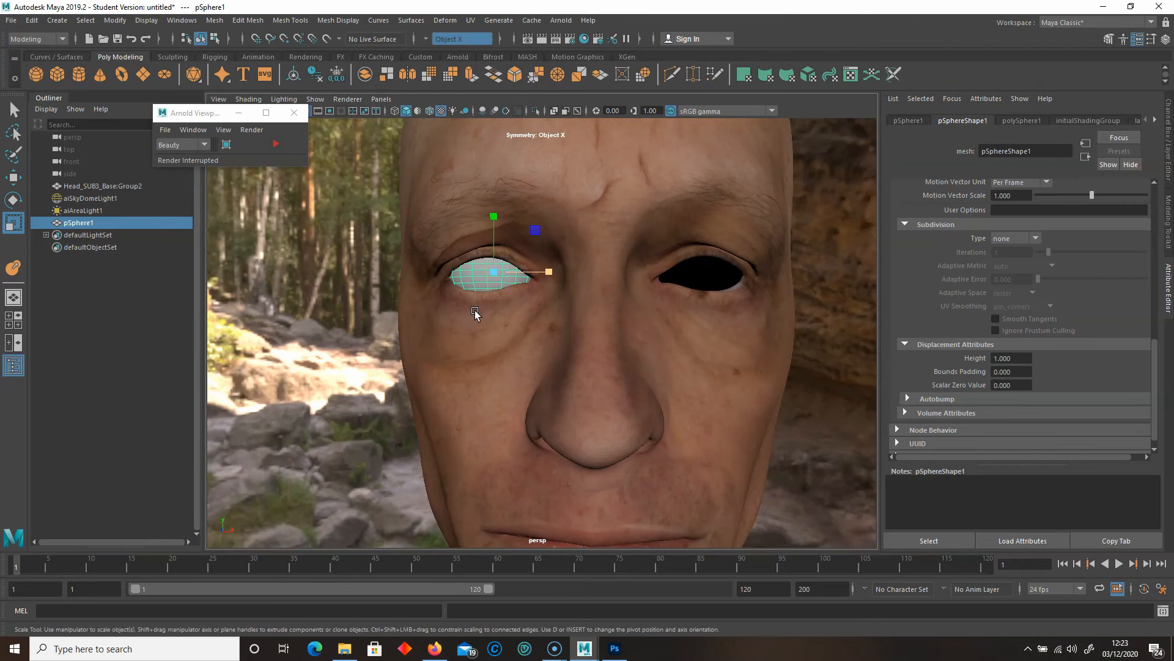
Duplicate the eyeball sphere and move the copy across into the head's left eye socket.
key(ctrl+d)
click(12, 175)
drag(521, 272, 732, 276)
Assign a new Arnold aiStandardSurface material to the eyeball sphere in the head's right eye socket.
click(481, 278)
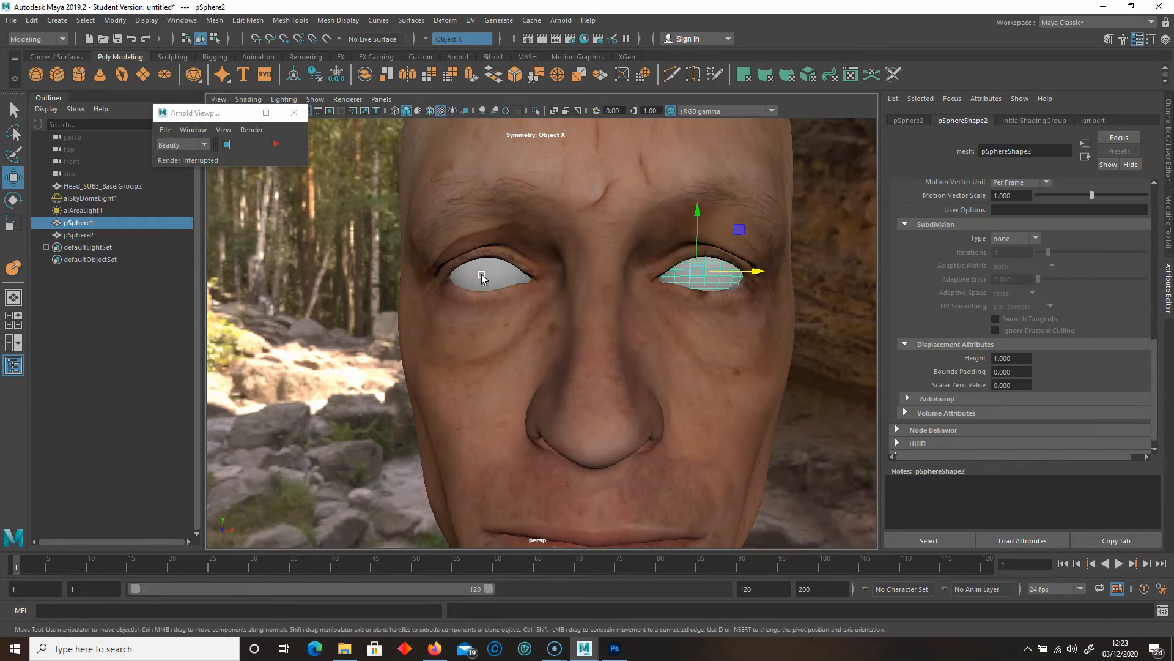
right_click(483, 278)
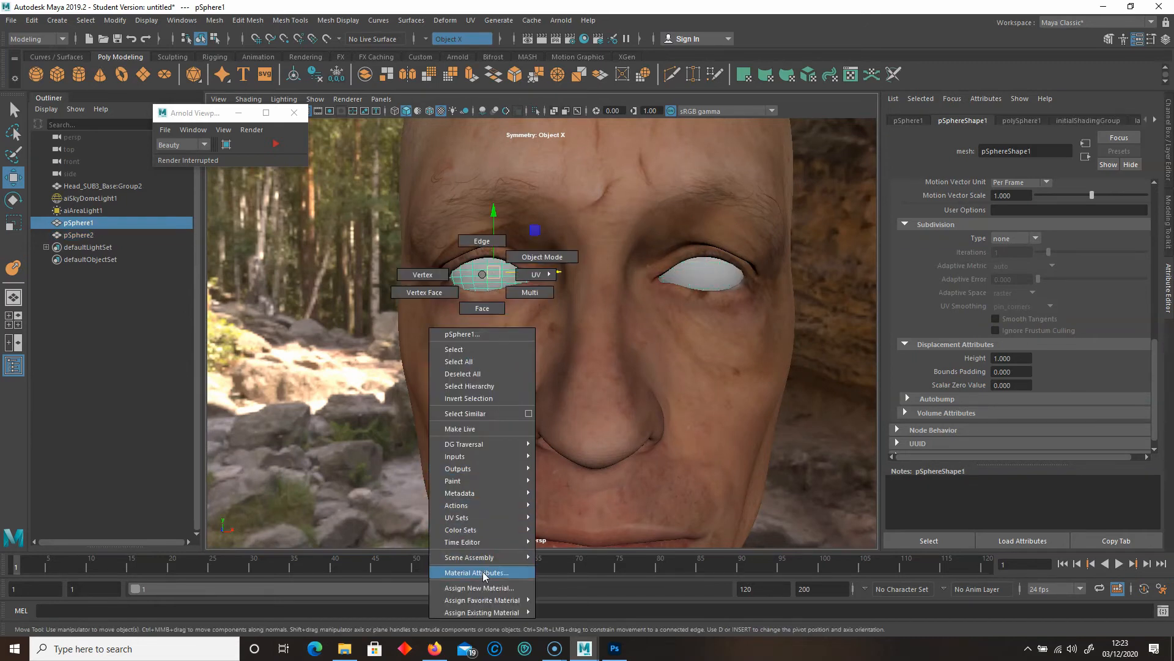
mouse_move(495, 613)
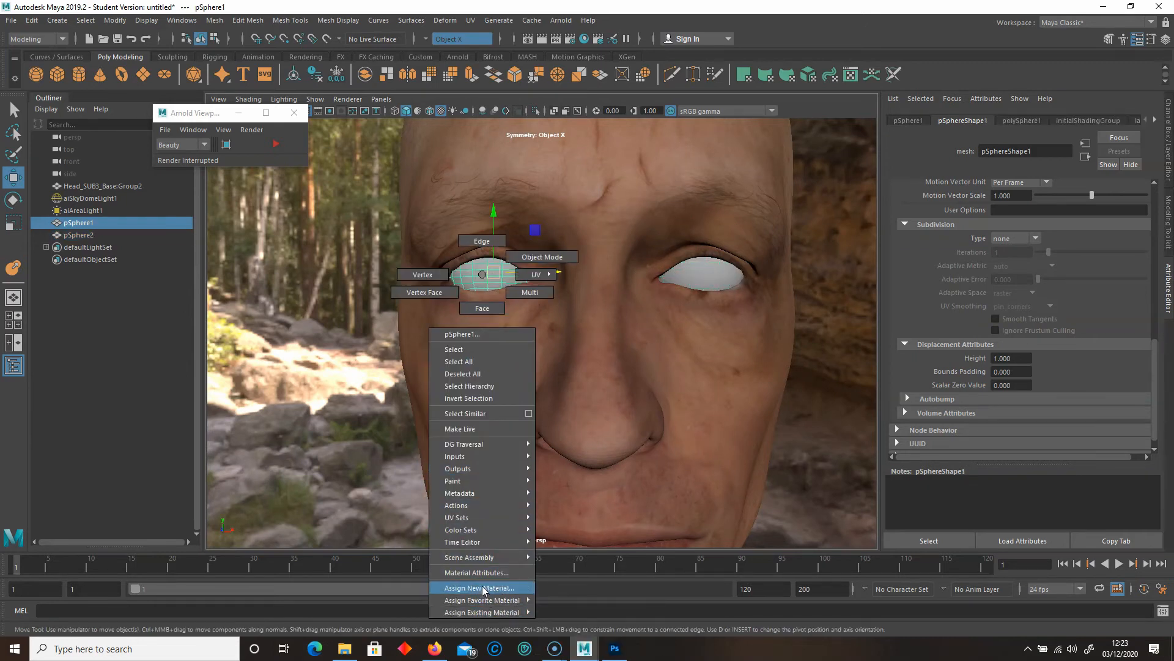
click(480, 588)
drag(465, 221, 386, 169)
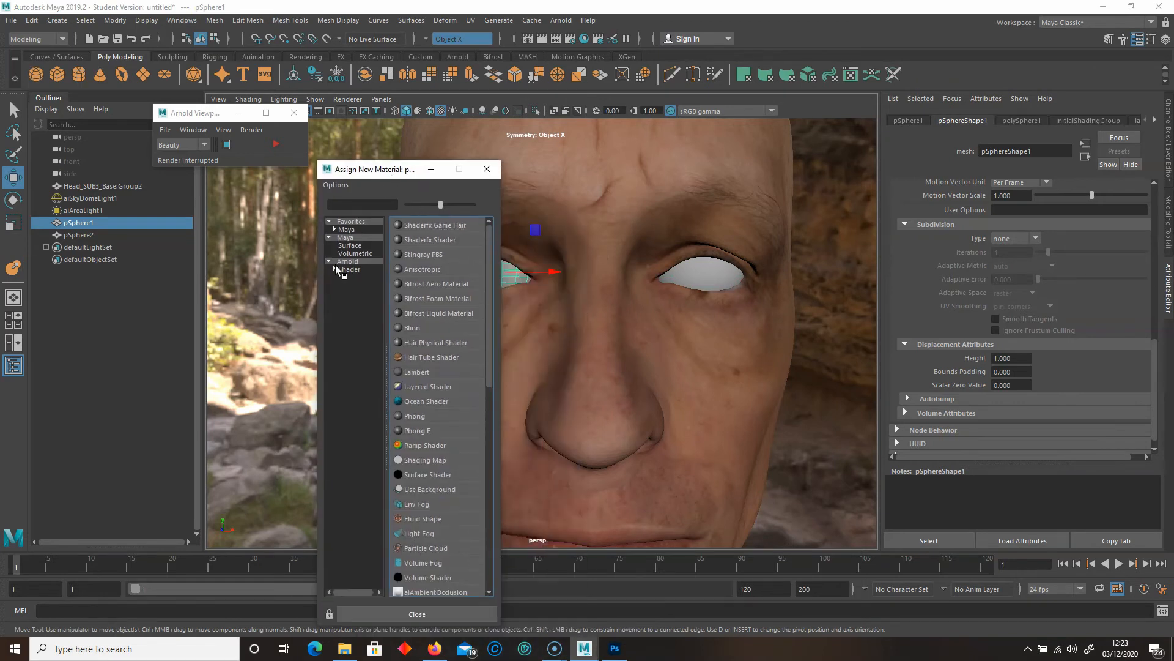
click(348, 262)
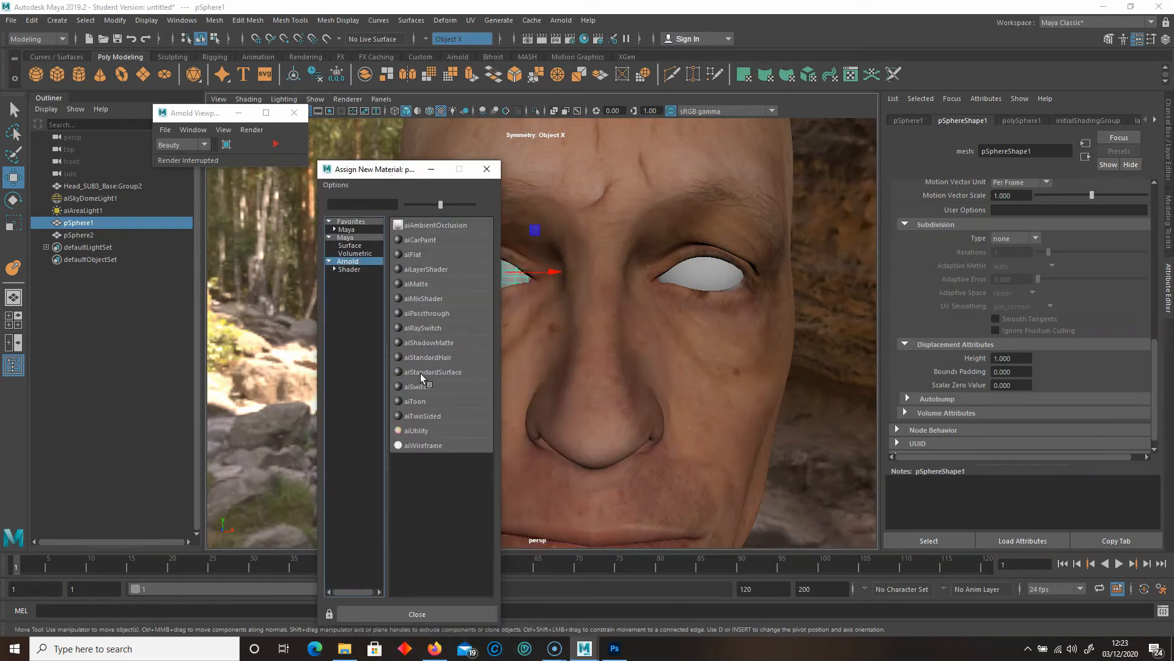
click(445, 374)
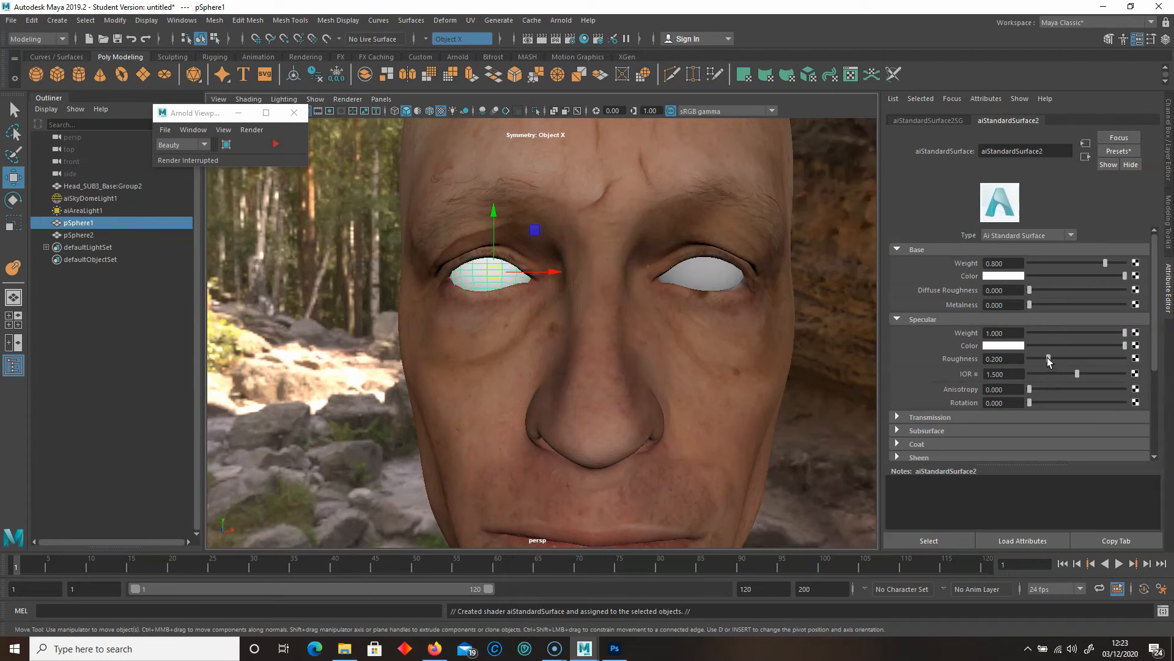
Lower the new eyeball material's specular roughness to 0.117 and rename the material Eye.
drag(1040, 357, 1040, 357)
click(1052, 150)
drag(1051, 150, 924, 153)
text(Eye)
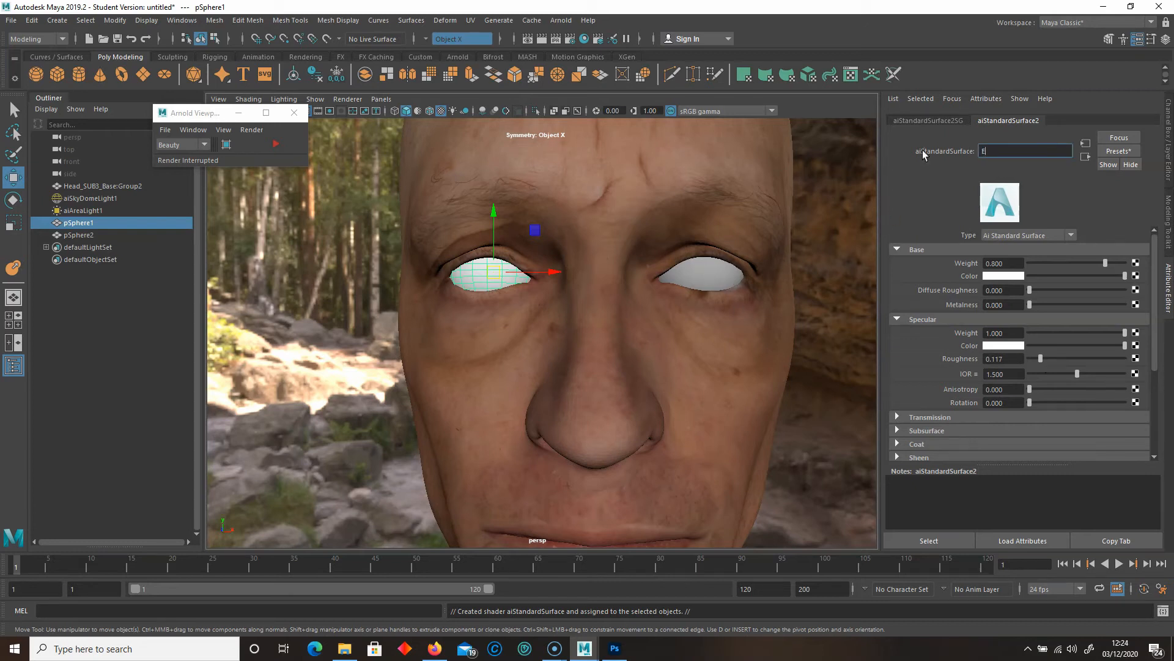
Assign the existing Eye material to the head's left eyeball and restart the Arnold viewport render.
click(704, 272)
right_click(707, 276)
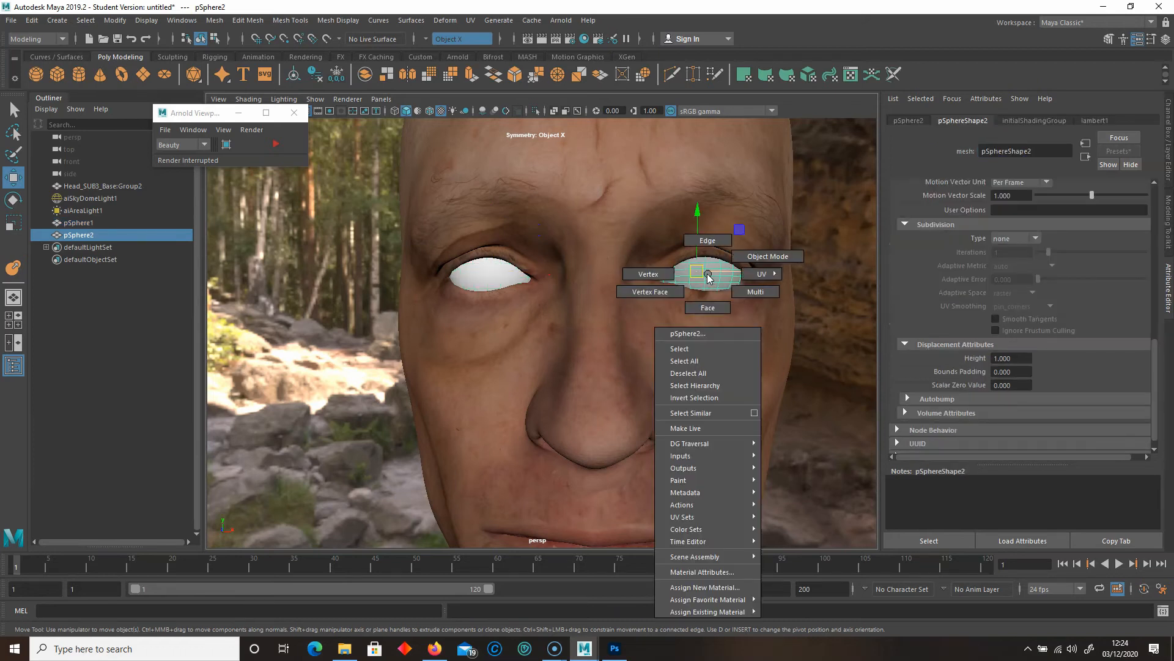
mouse_move(710, 611)
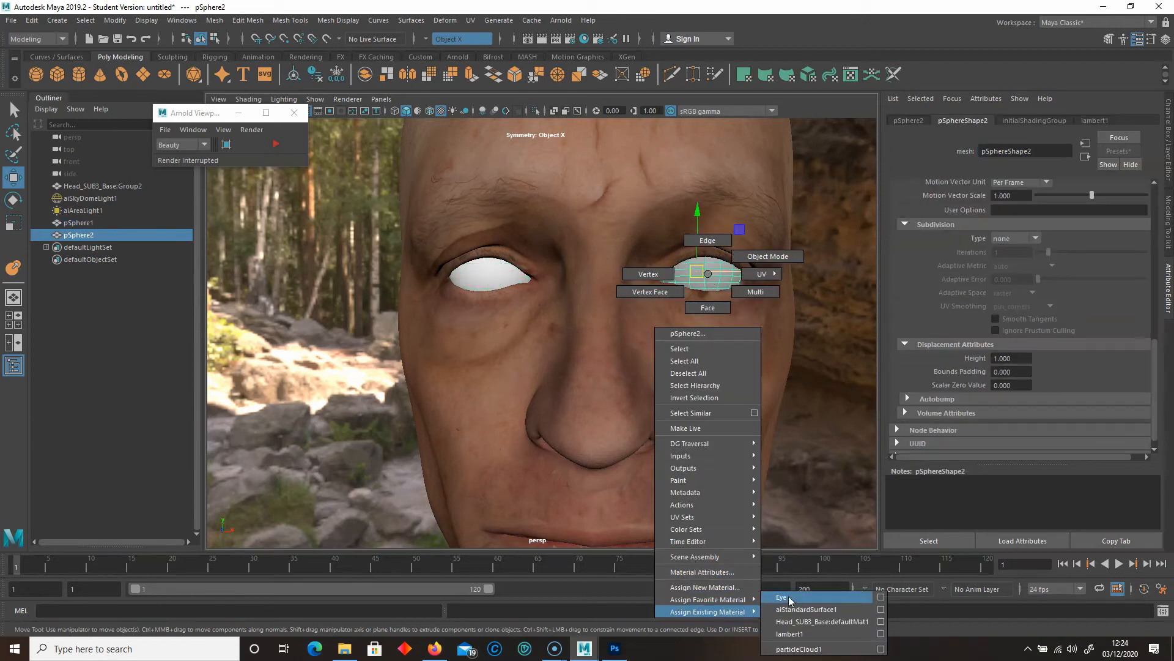
click(789, 597)
click(275, 145)
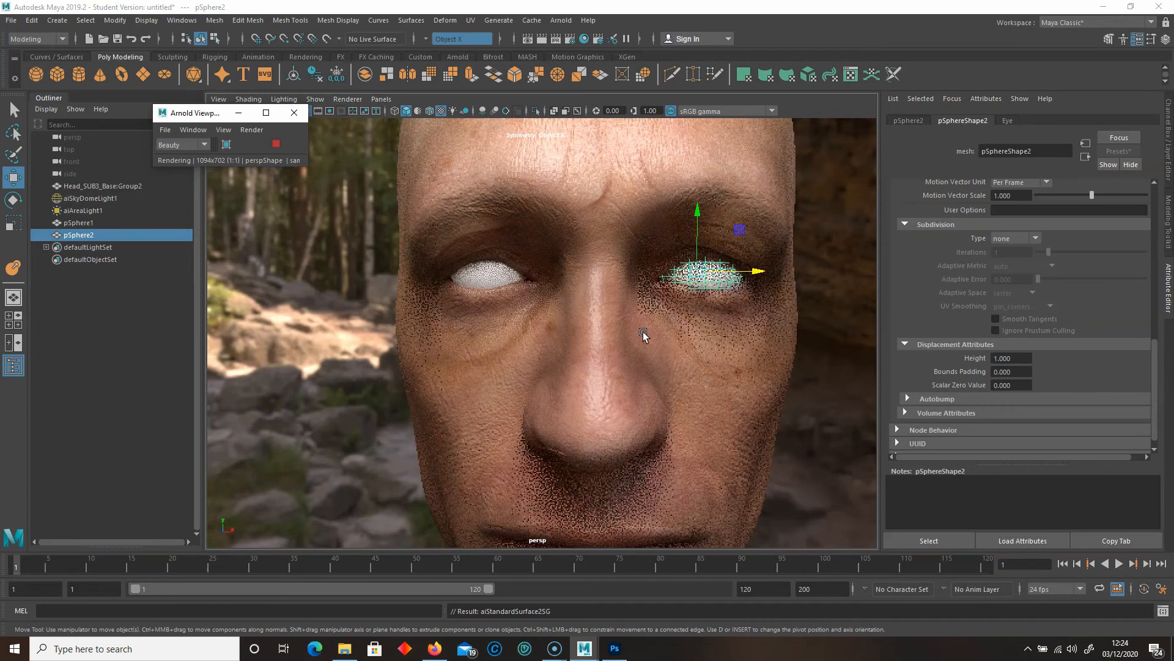
Try a saturated orange and a red base color on the Eye material, and return it to white.
click(1006, 122)
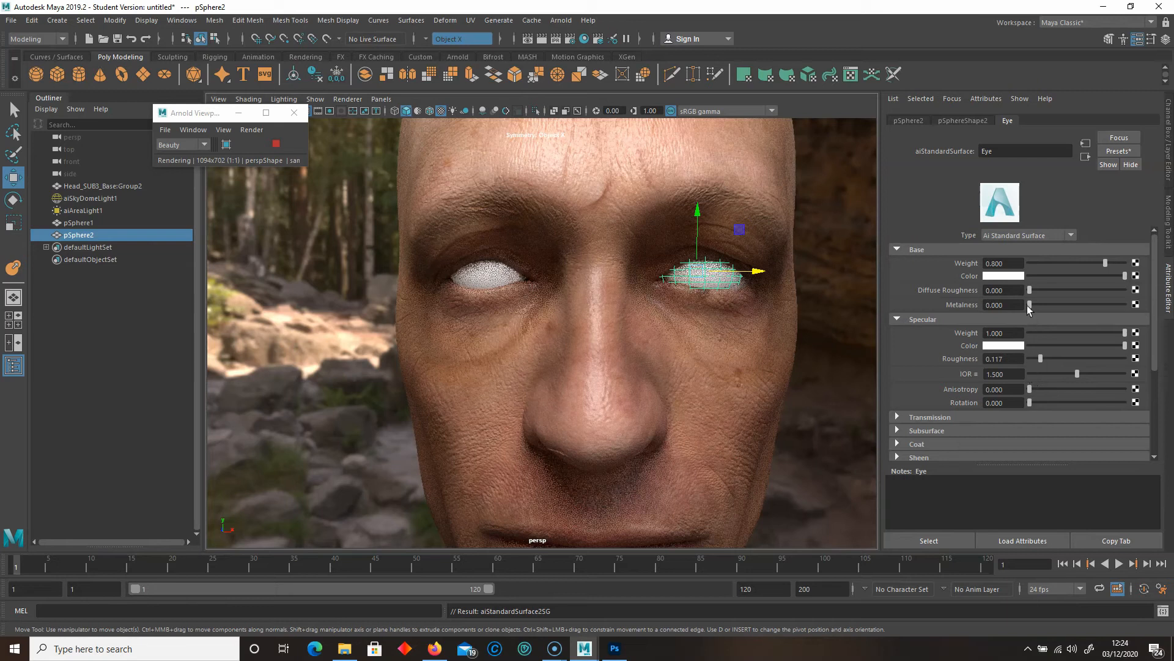
click(1012, 276)
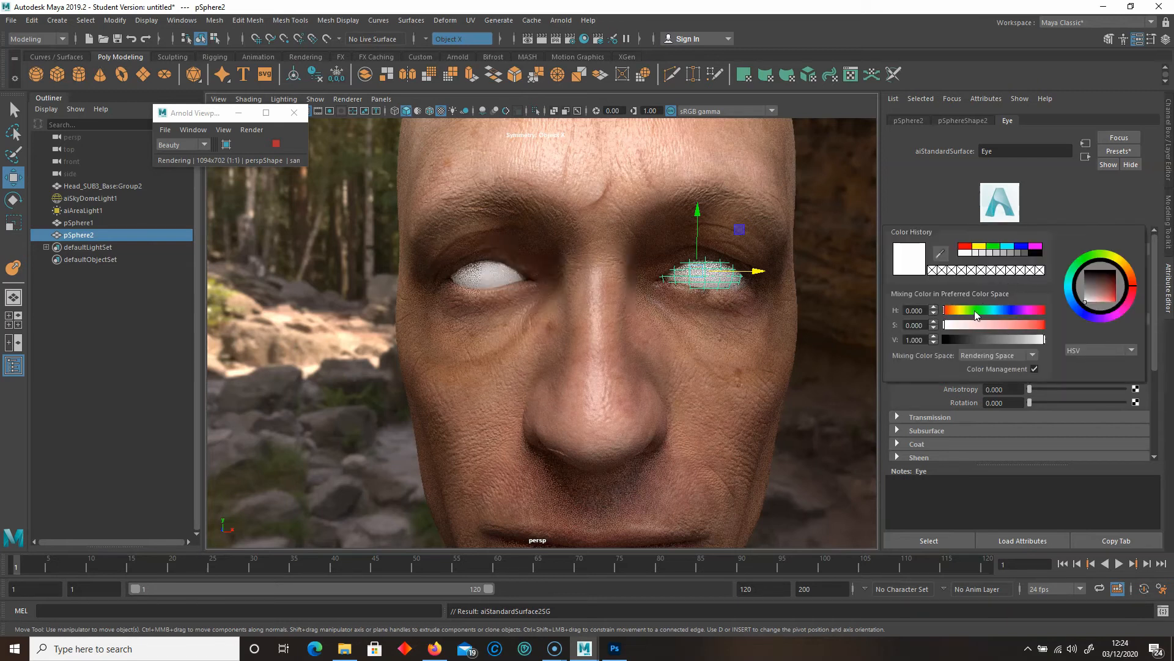
click(1040, 325)
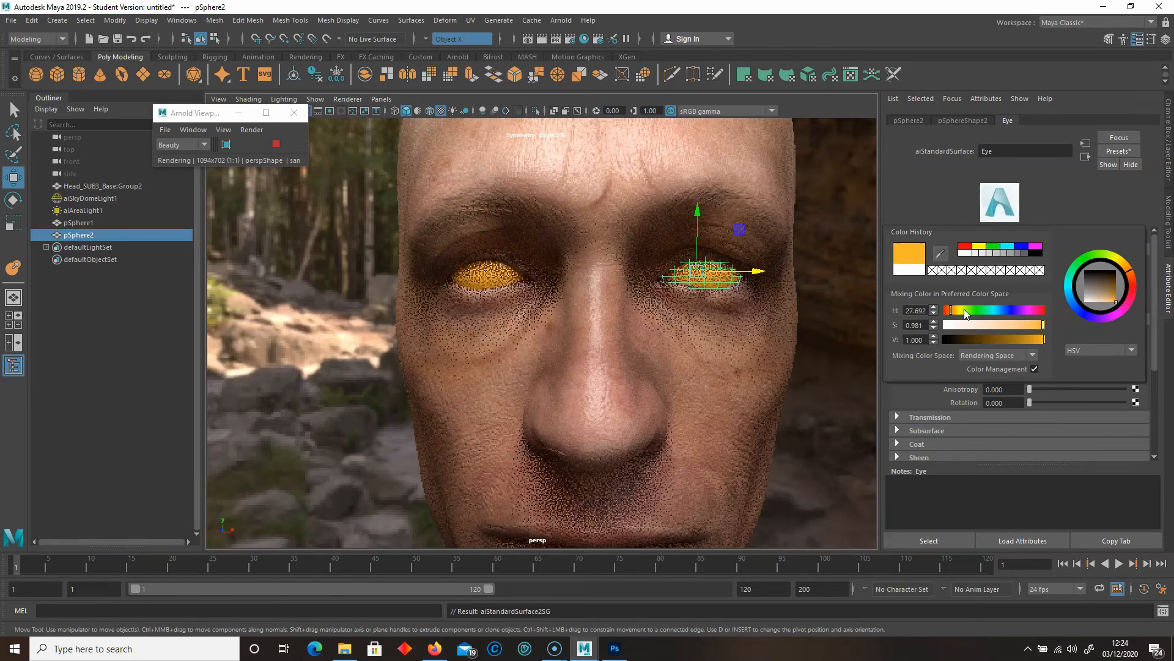
drag(965, 314, 1046, 311)
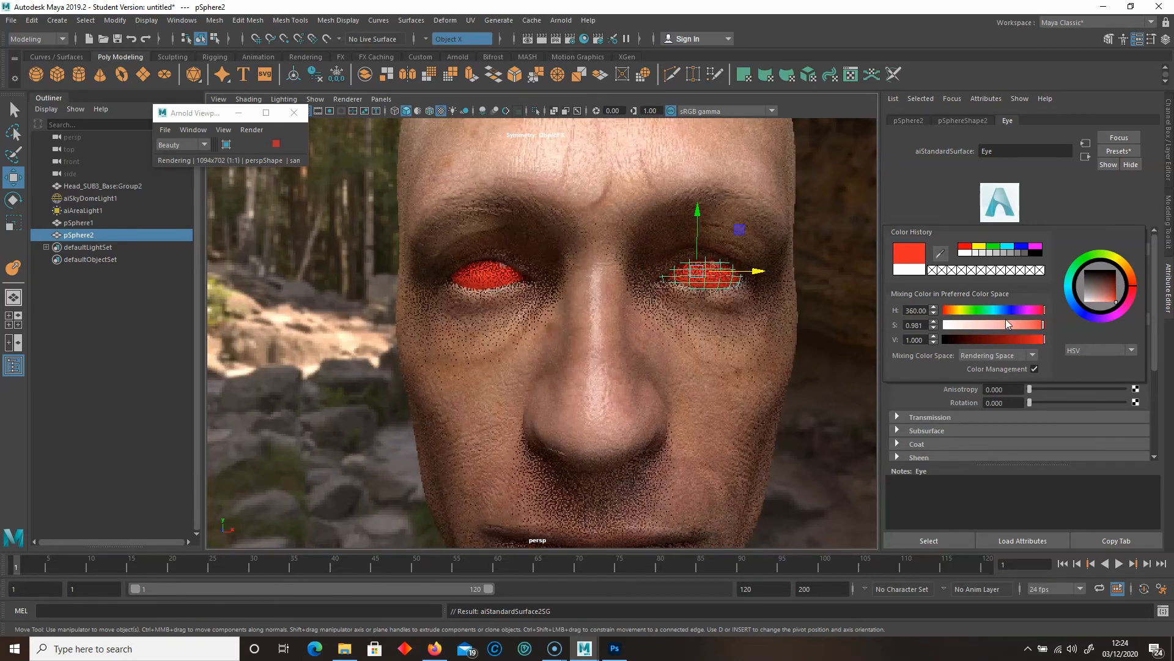
drag(962, 324, 930, 323)
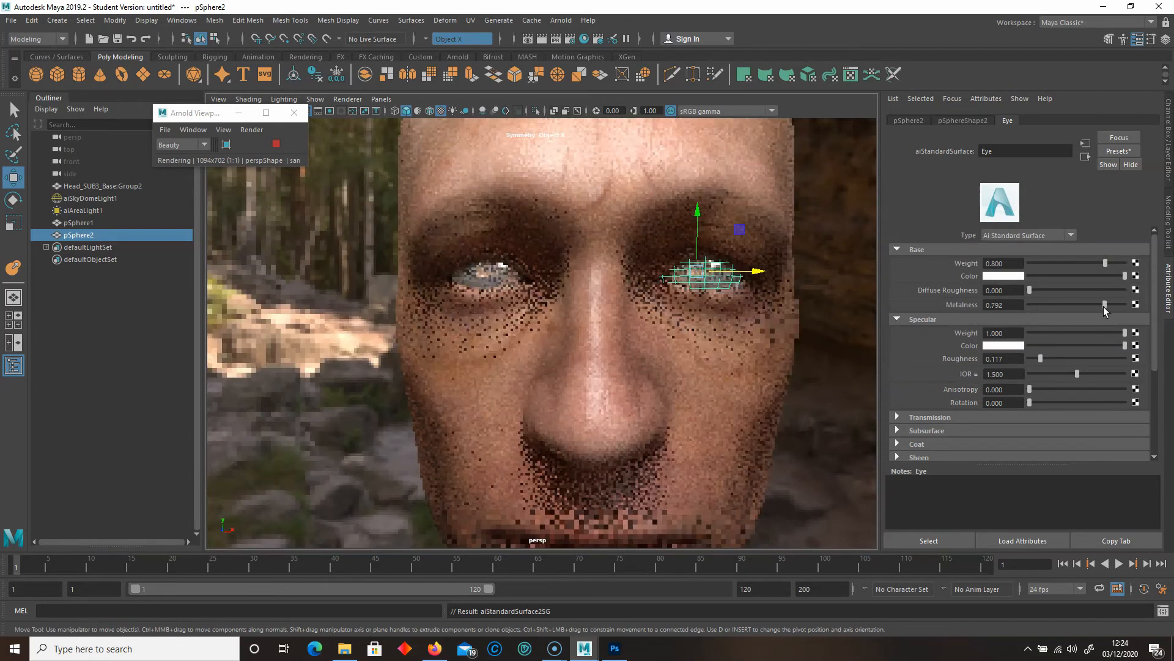
Raise the Eye material's metalness to 0.786 and check the rendered eyes from a lower, more distant angle.
drag(1030, 304, 1105, 309)
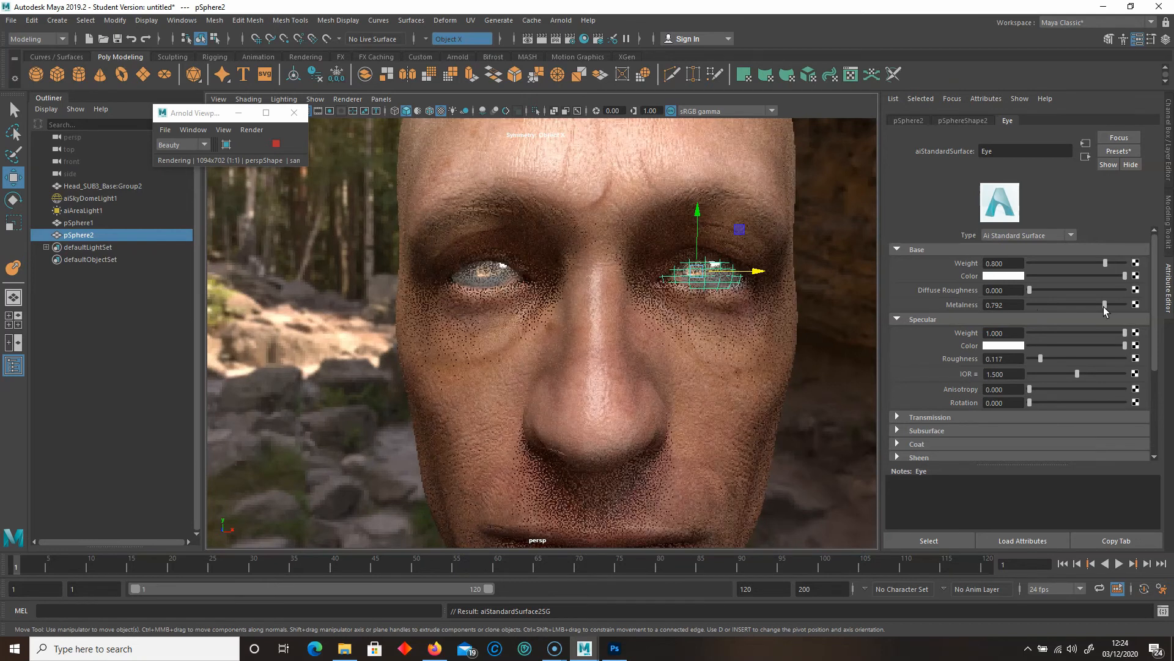
click(1103, 307)
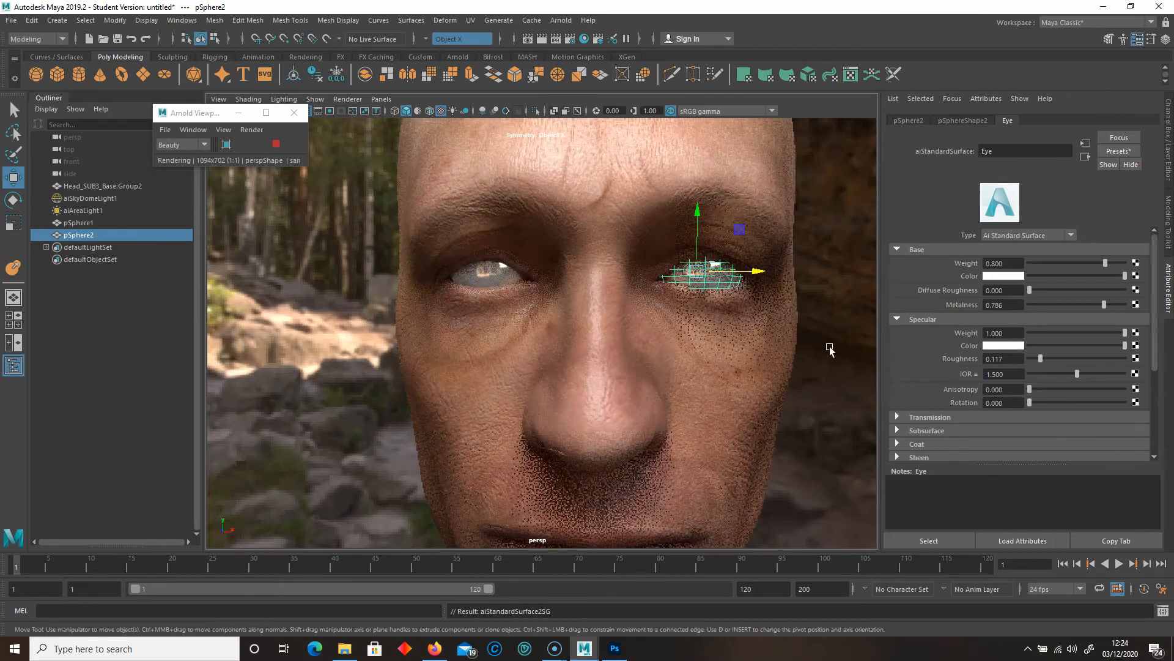
click(770, 325)
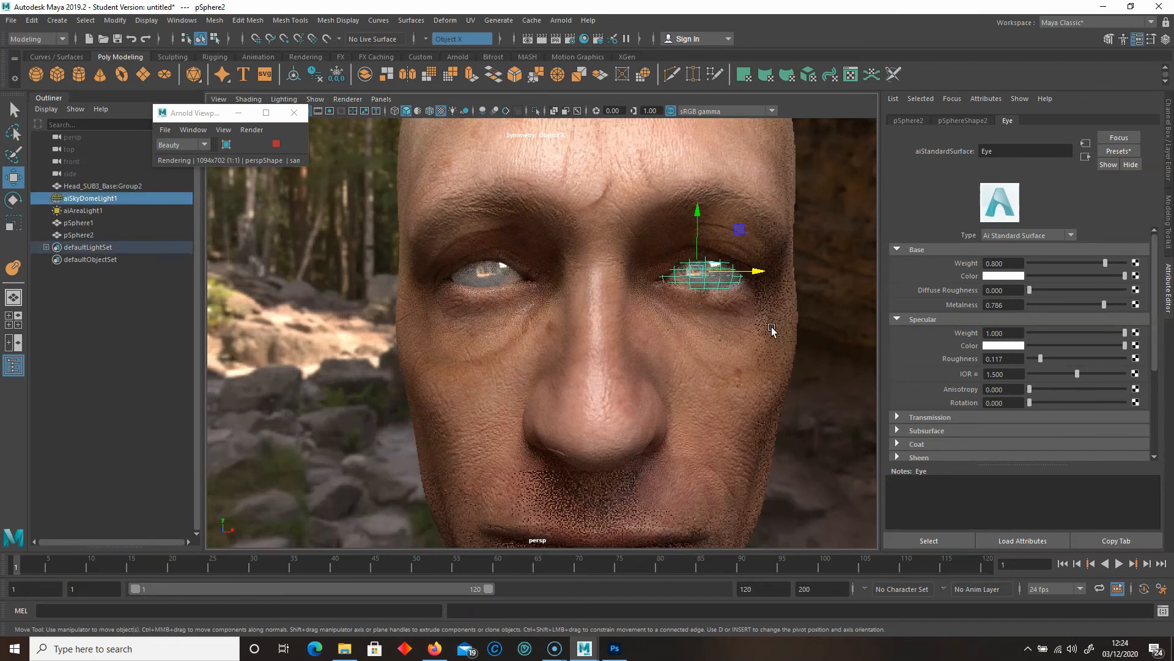
right_drag(771, 311, 826, 324)
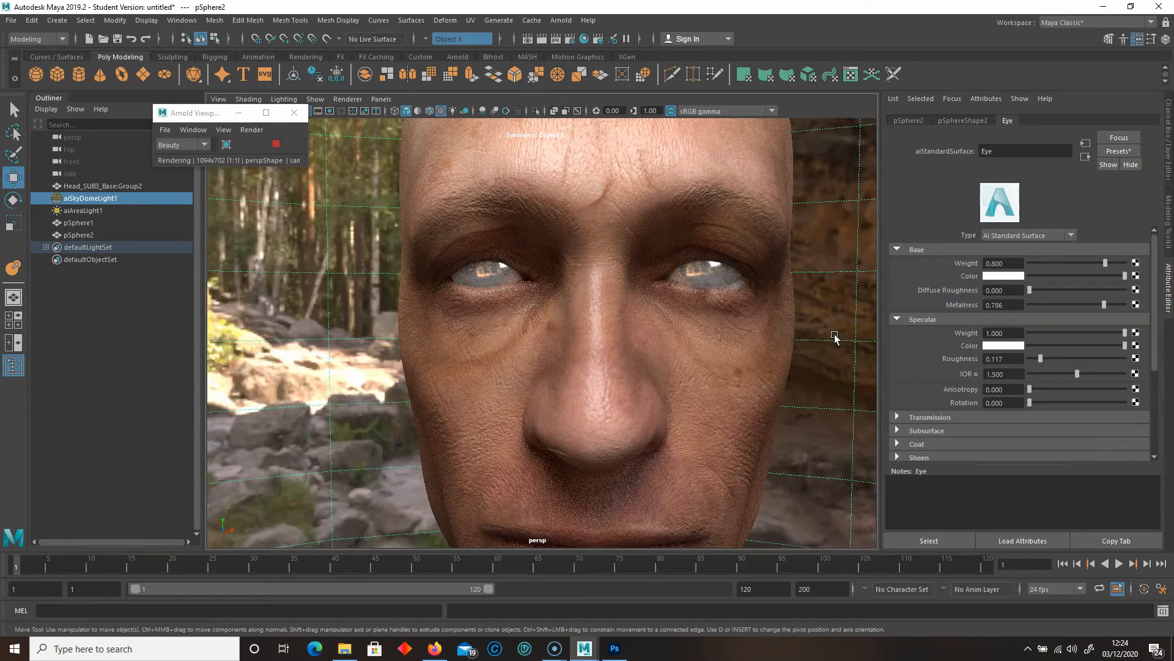
alt+drag(825, 340, 721, 332)
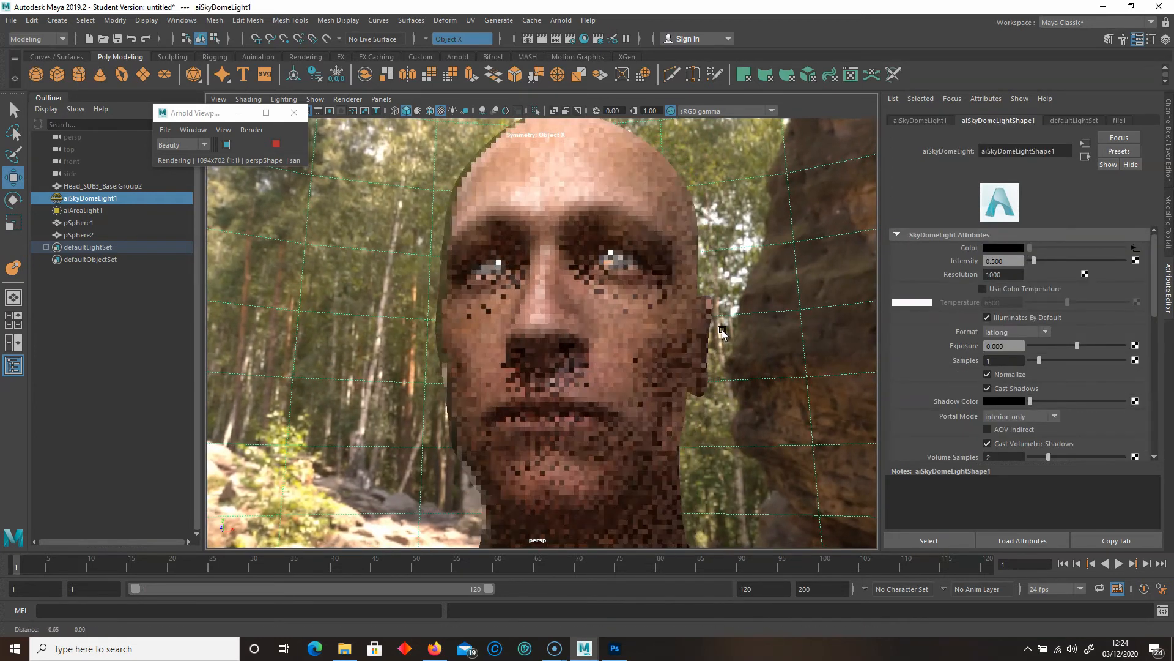
Stop the Arnold viewport render and close its floating options window.
click(276, 145)
click(294, 113)
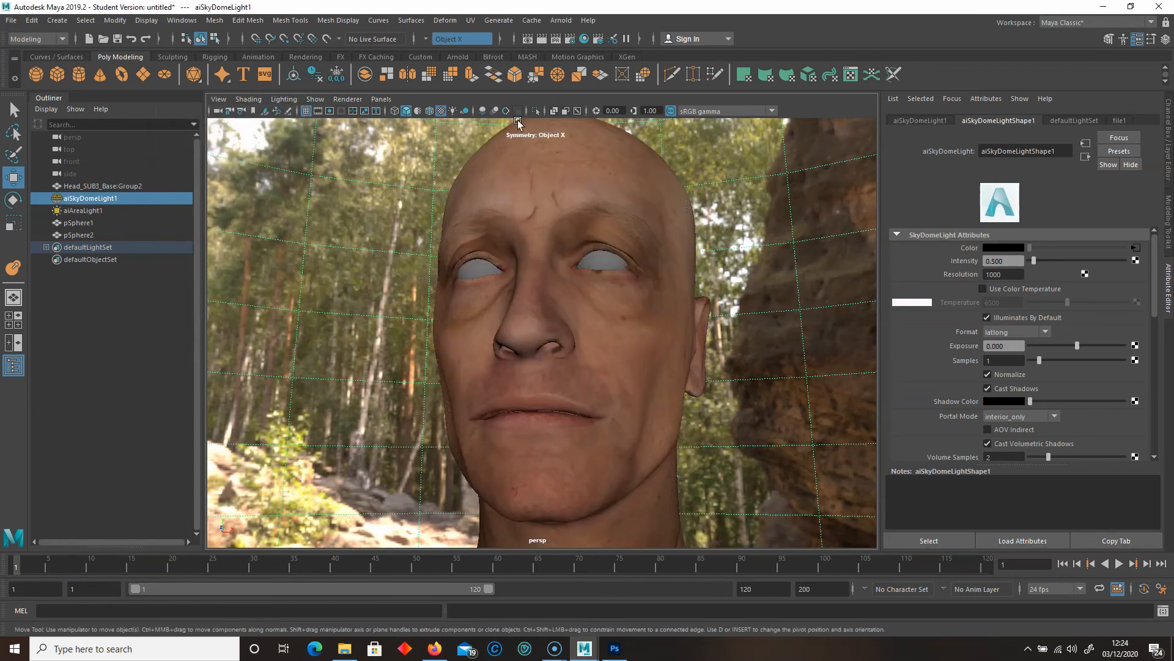
click(562, 20)
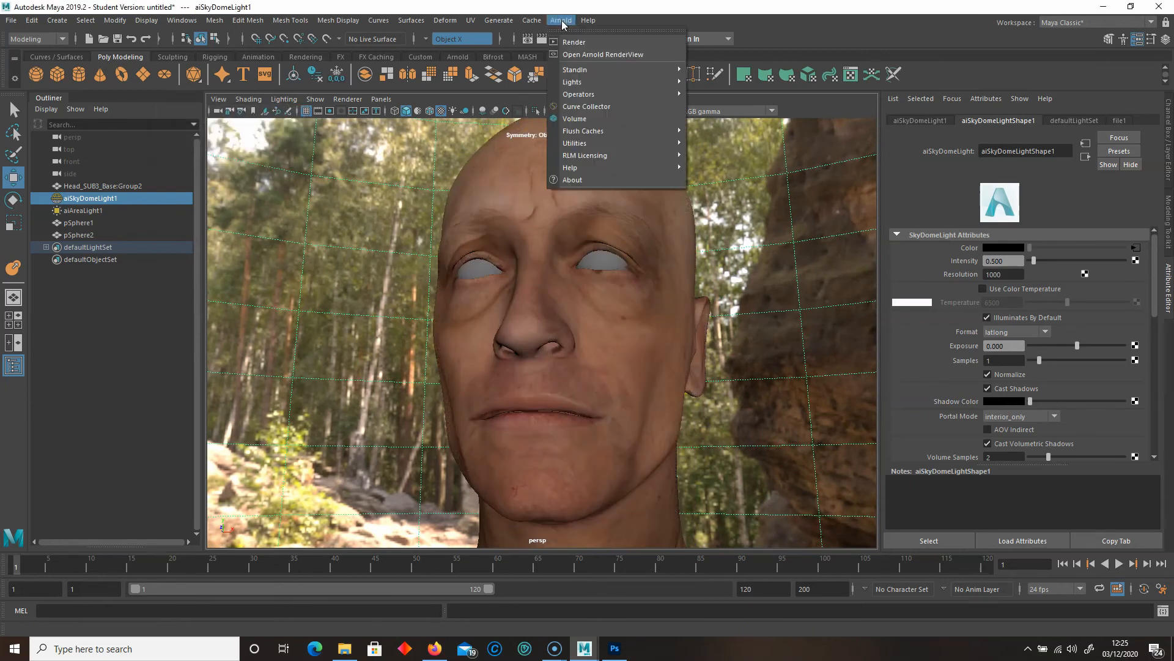
click(596, 55)
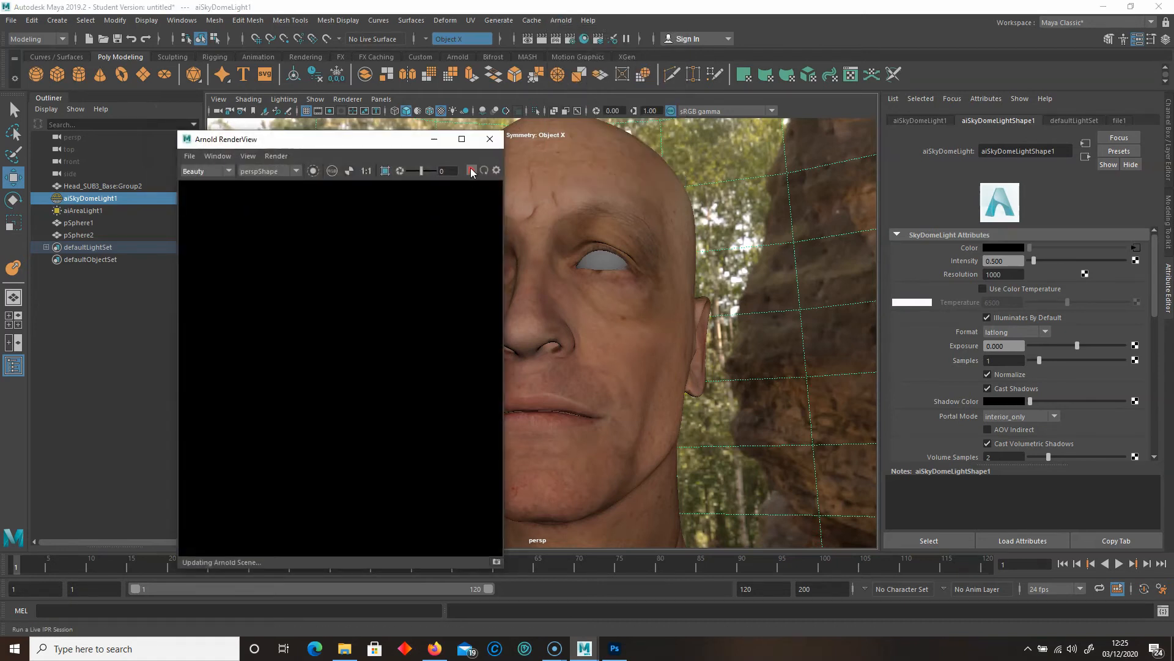
click(490, 140)
Open the render settings and bring up the Arnold Renderer sampling options.
click(572, 41)
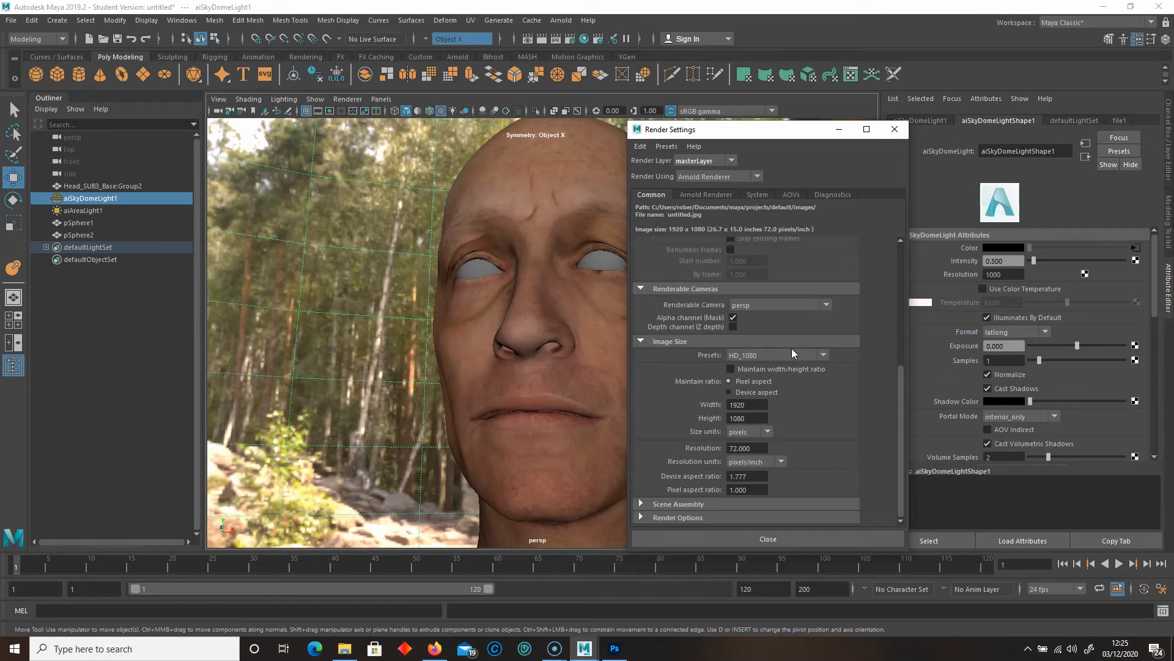
click(699, 196)
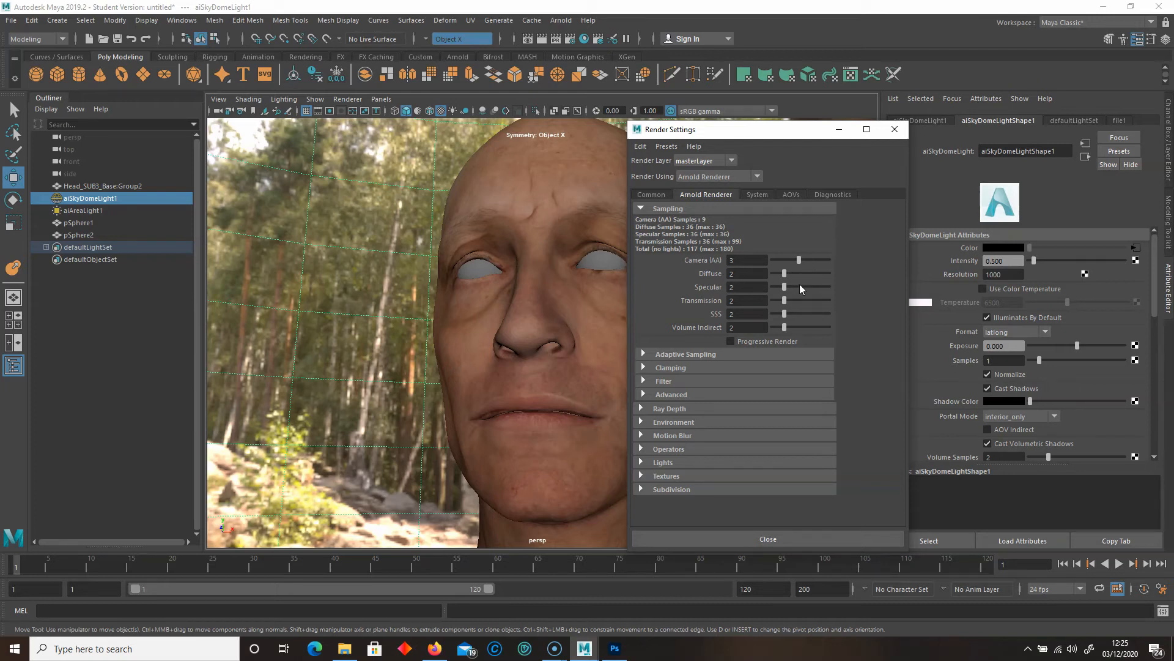
Close the render settings and open a live Arnold RenderView in a smaller window beside the head in the viewport.
drag(745, 130, 731, 128)
click(882, 128)
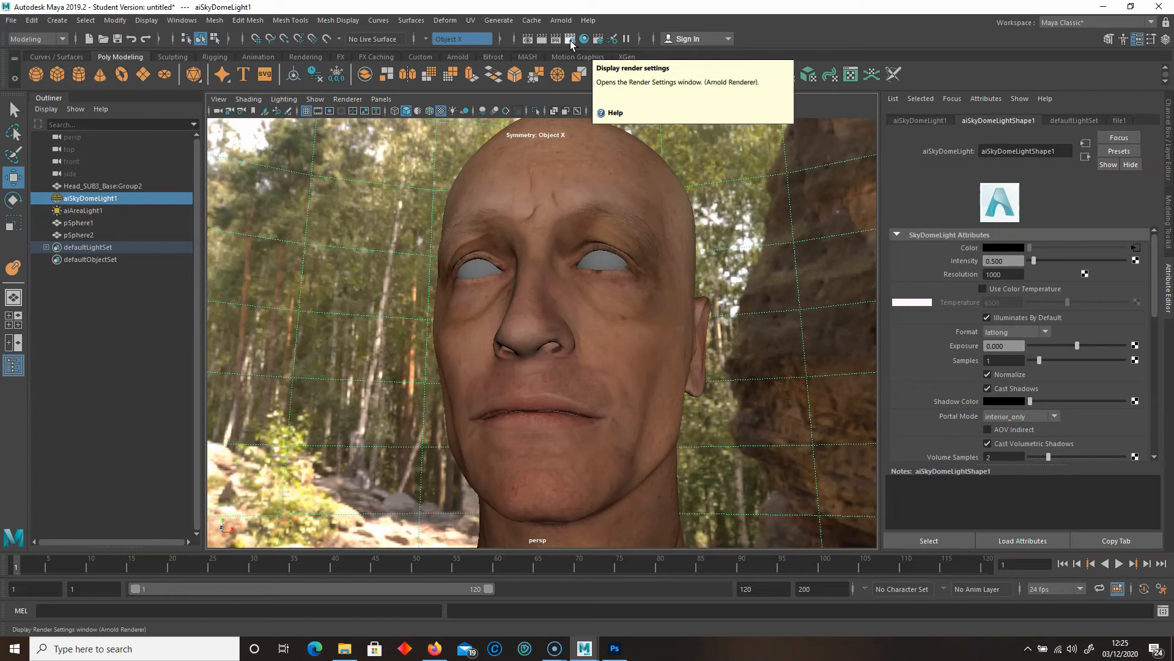
click(561, 21)
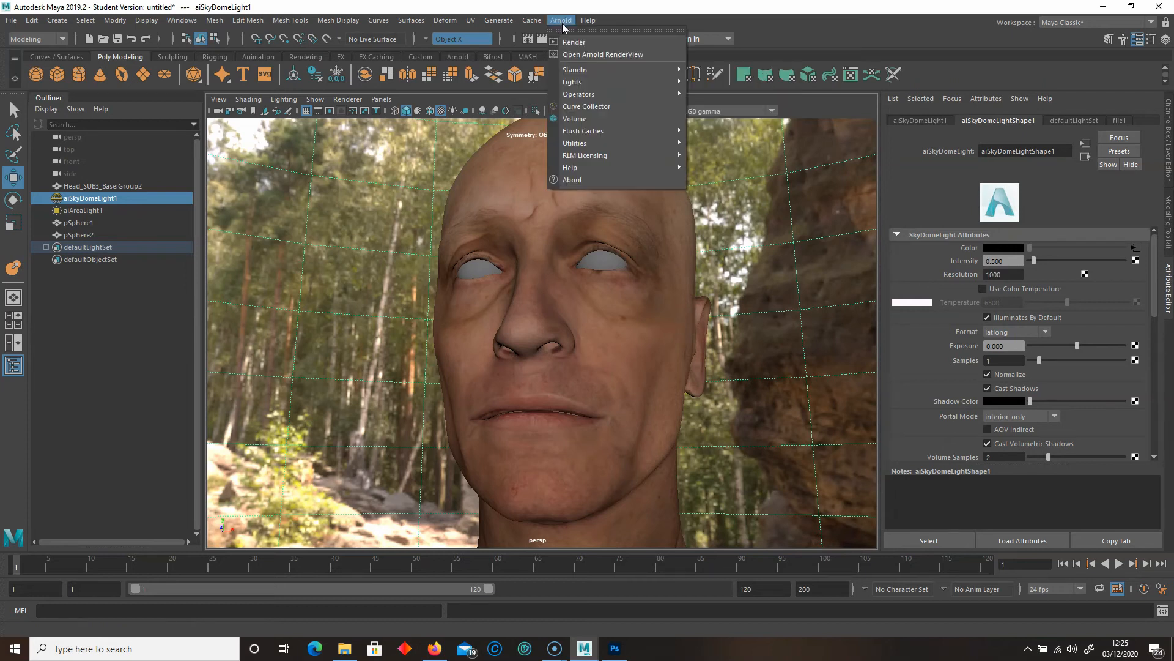
click(596, 48)
drag(350, 142, 342, 98)
drag(494, 525, 971, 583)
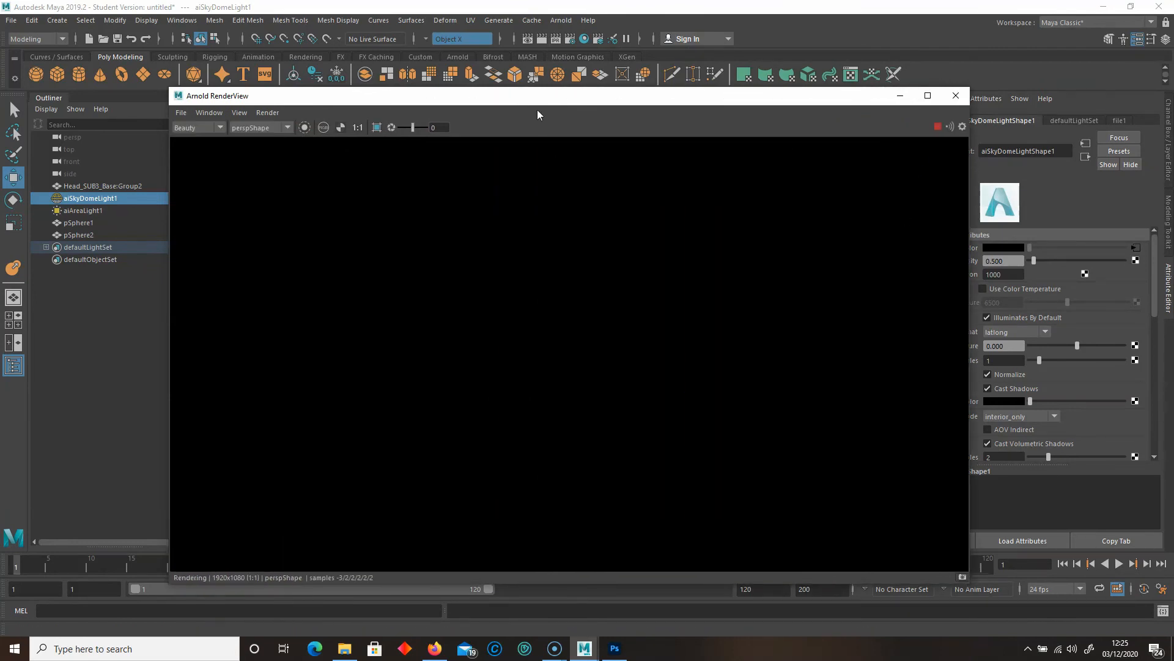
drag(515, 111, 490, 126)
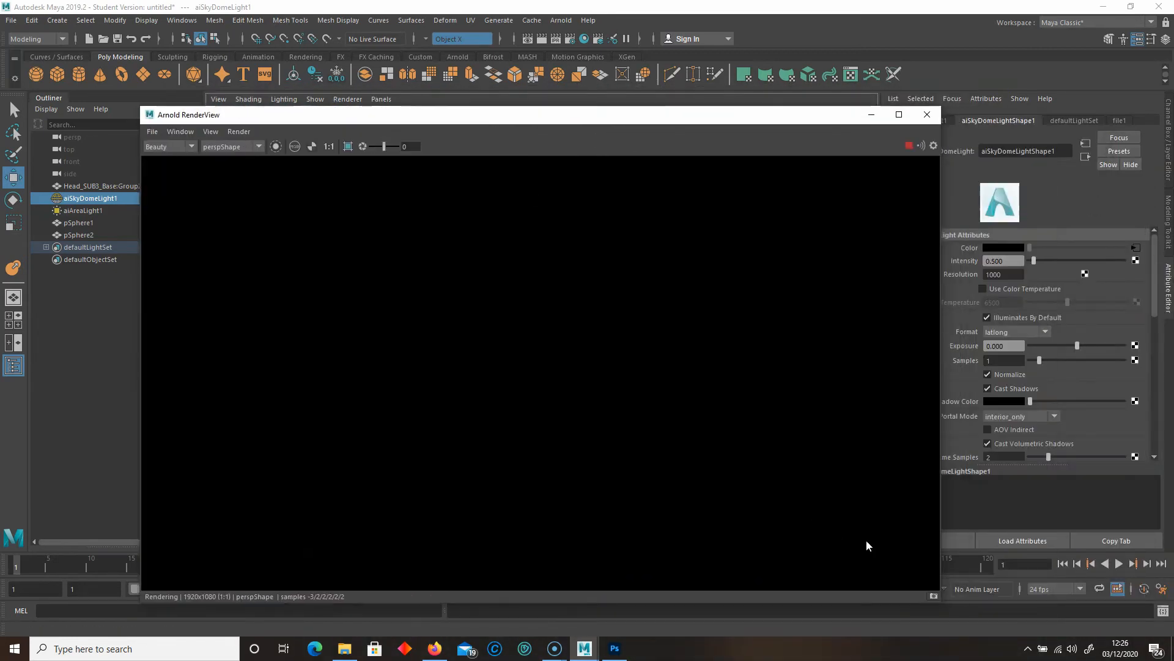
drag(937, 608, 541, 509)
alt+drag(755, 360, 760, 360)
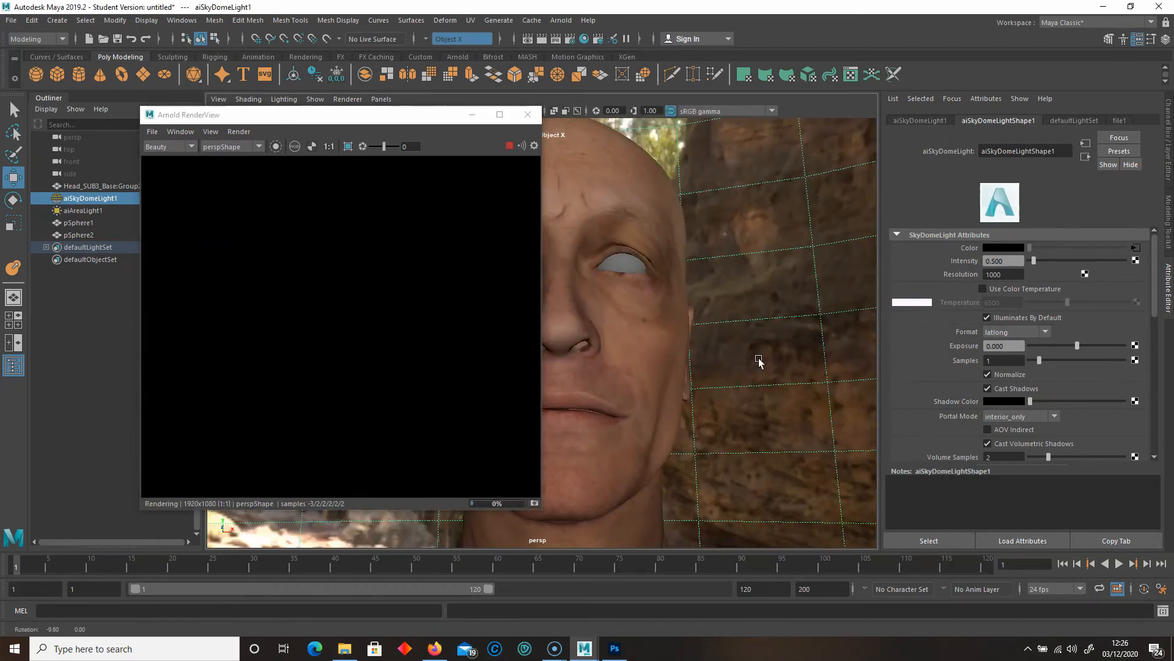
alt+drag(674, 366, 719, 364)
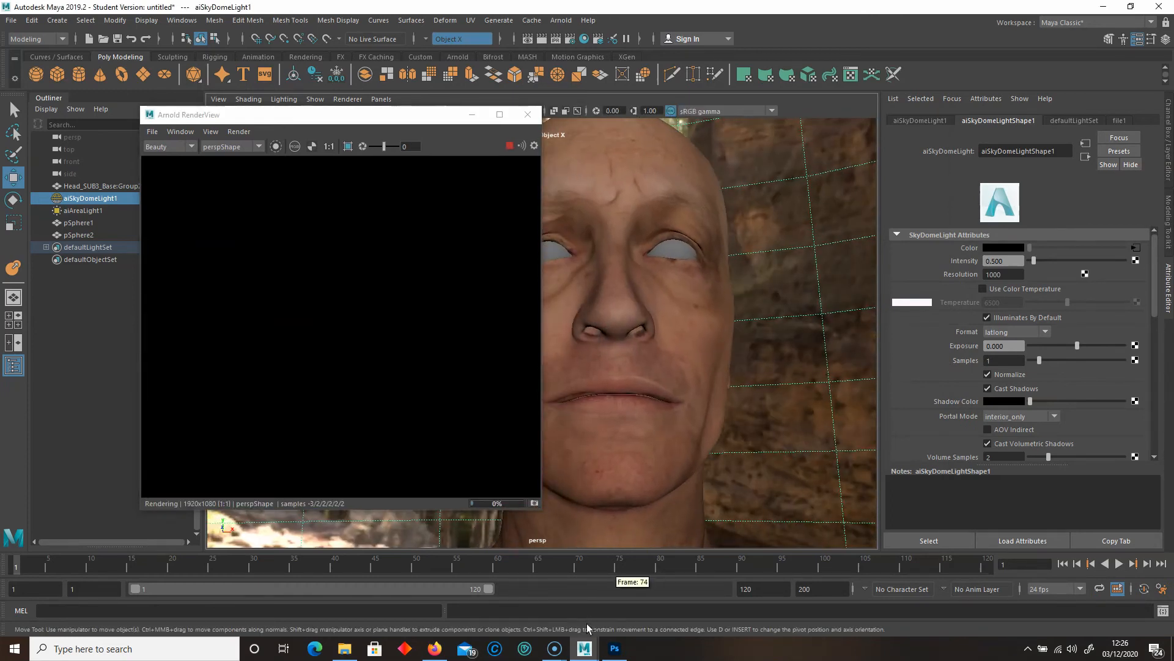
Switch to File Explorer, browse to the Character Design > Final Test_Head folder on drive D: and view AKHENATON.jpg.
click(344, 648)
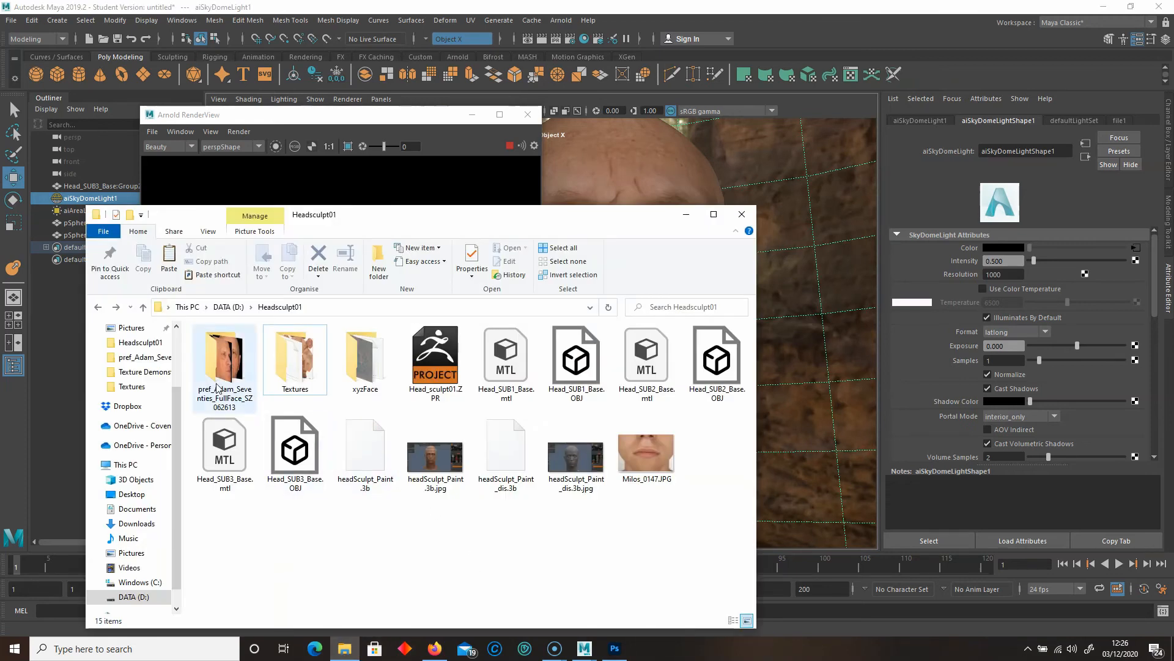
click(228, 306)
click(381, 395)
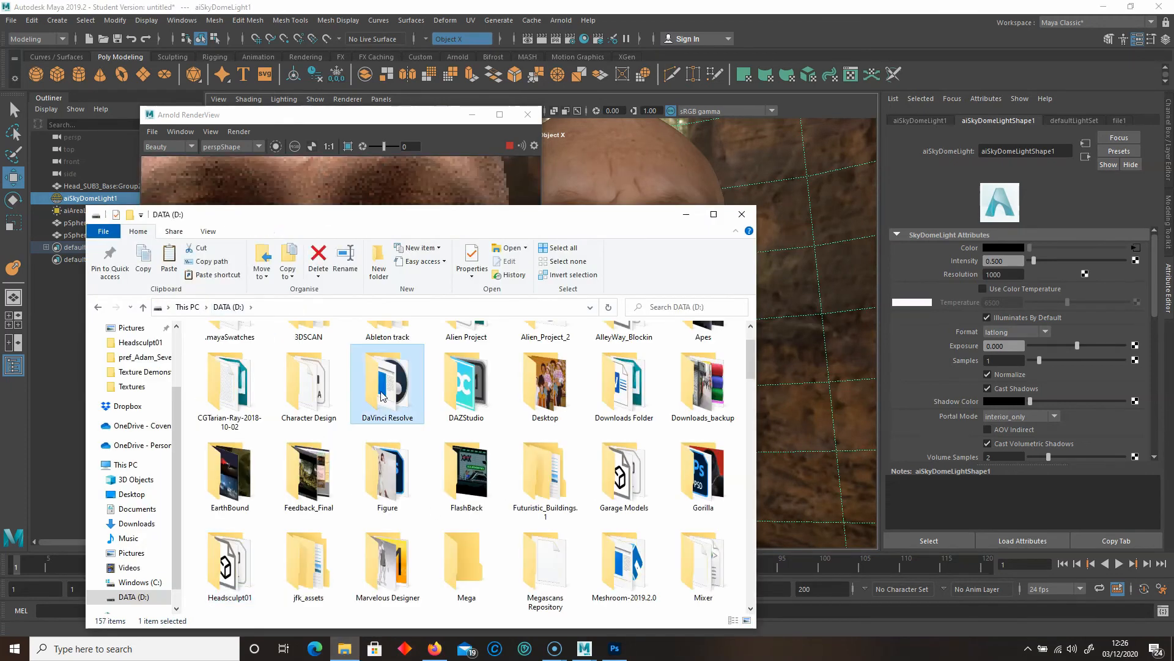
scroll(381, 395, down, 1)
click(328, 368)
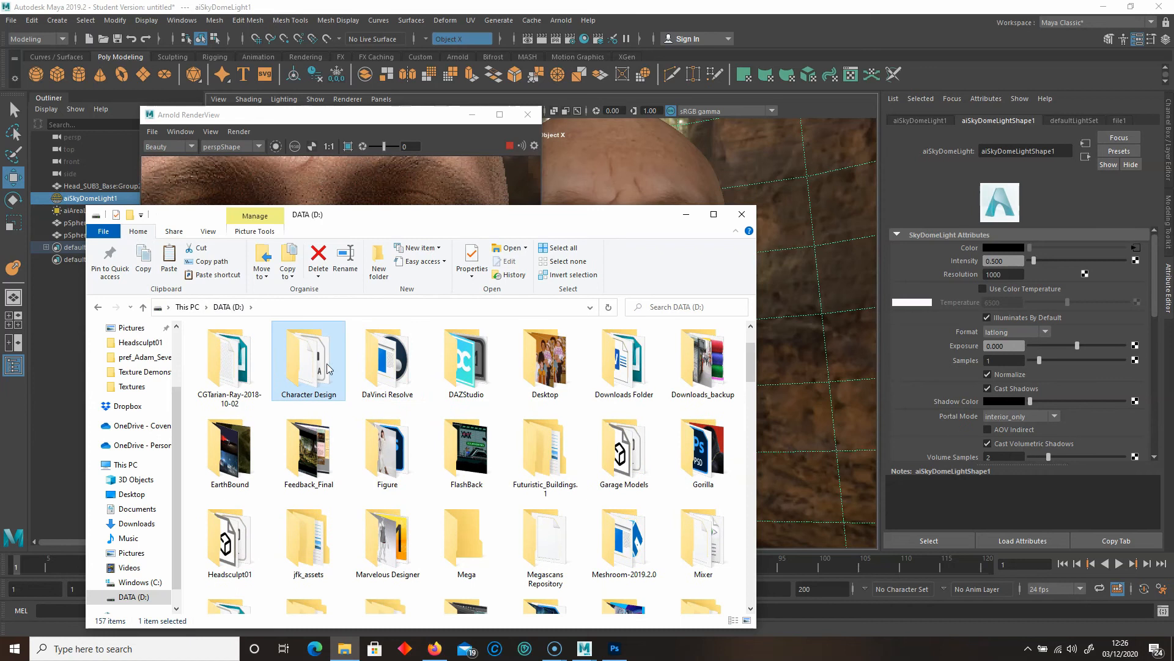
double_click(328, 368)
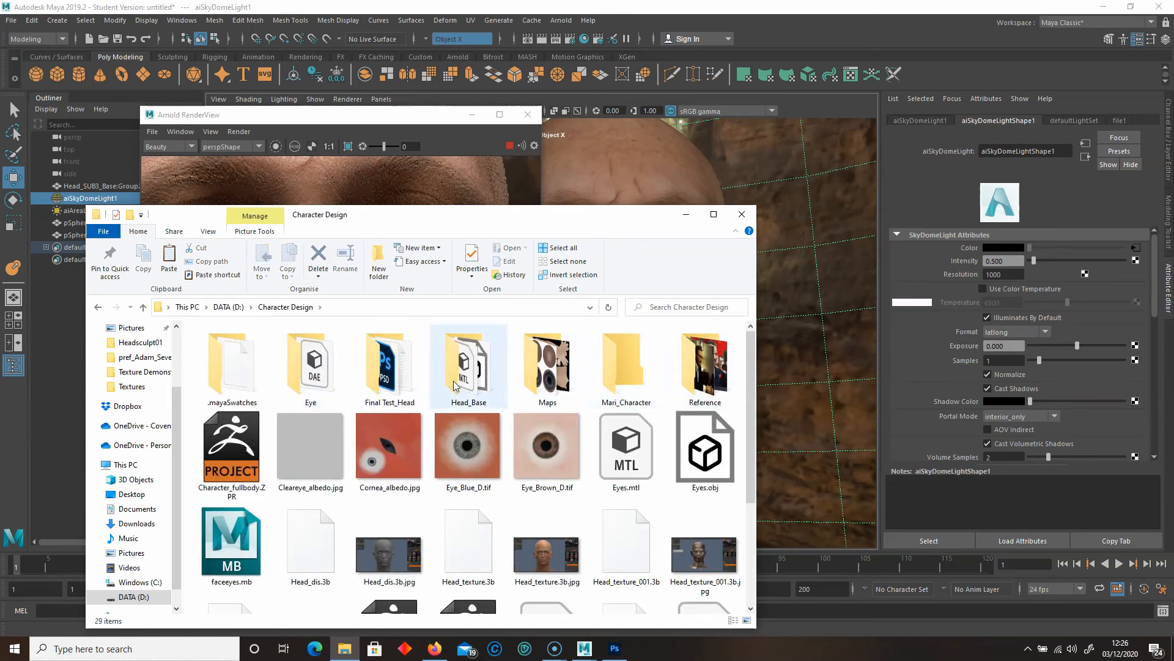
double_click(395, 387)
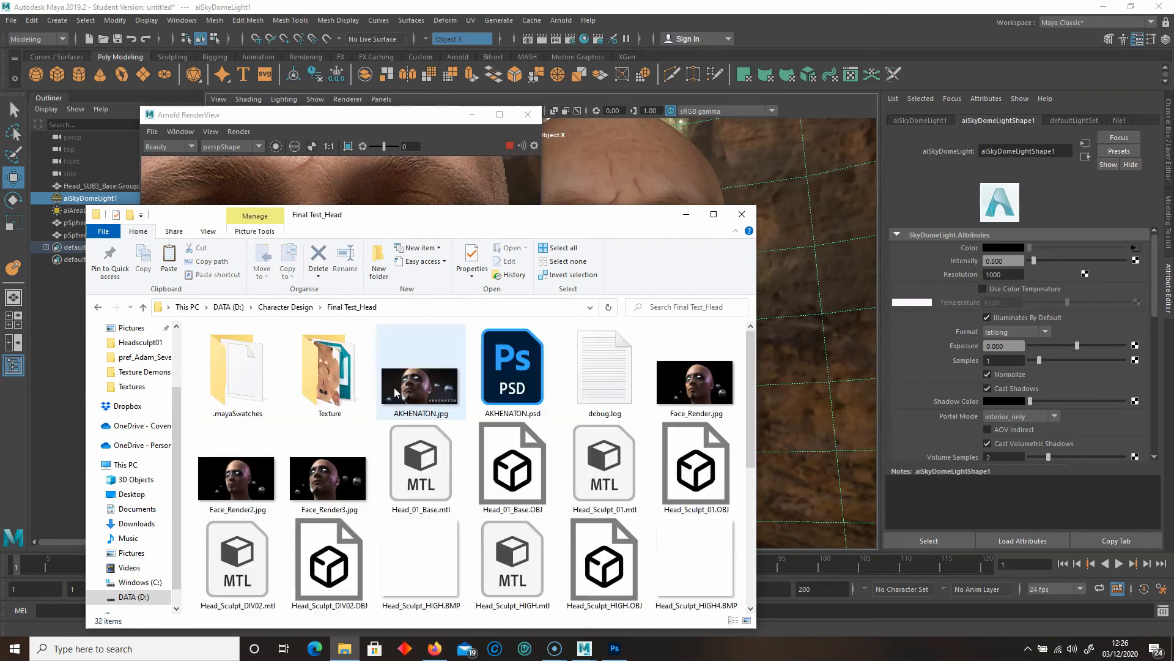
mouse_move(749, 384)
mouse_down()
mouse_move(749, 423)
mouse_move(750, 382)
mouse_up()
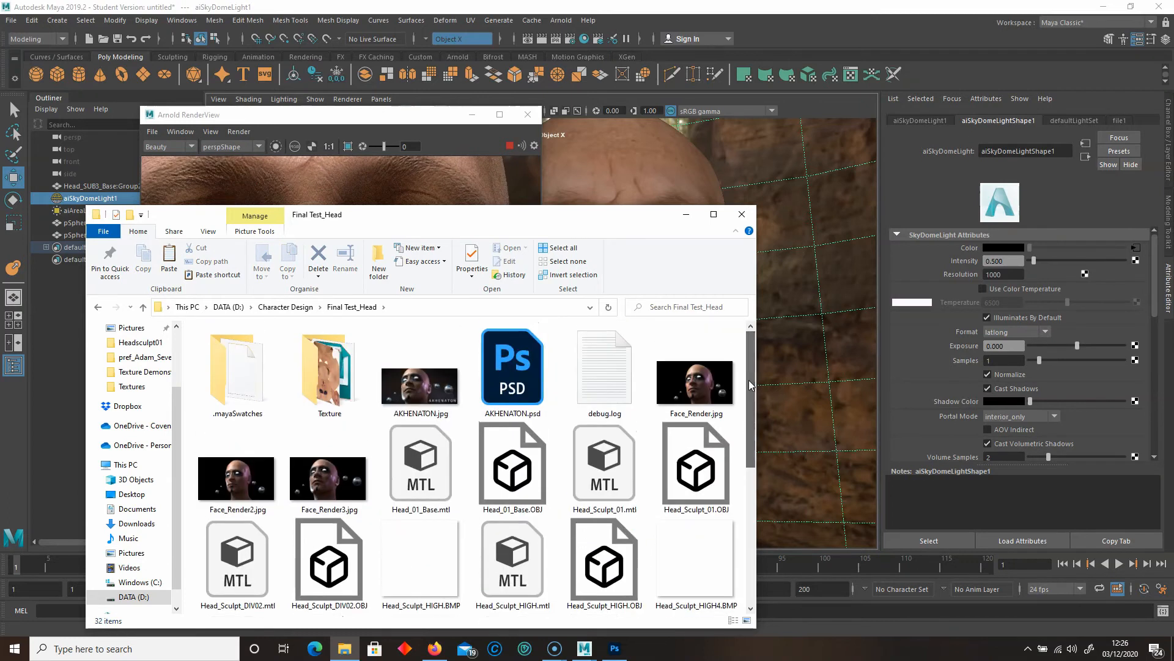
click(428, 383)
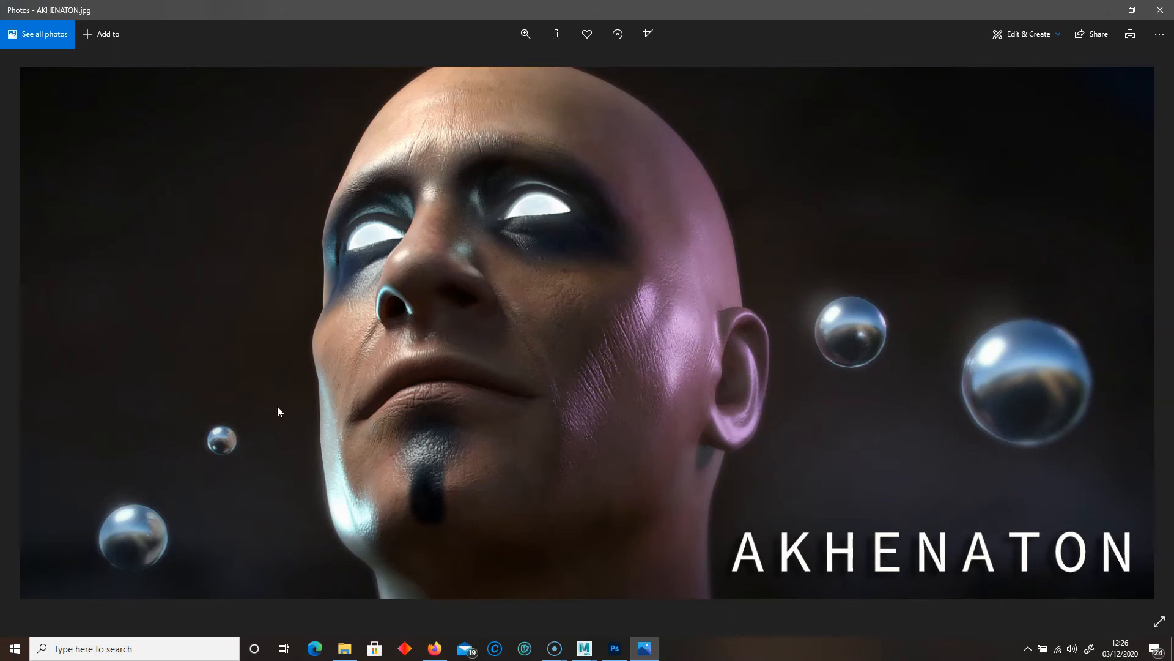
Close the reference image, look through the remaining files in Final Test_Head, and close the folder window.
click(1164, 10)
drag(585, 125, 1038, 238)
scroll(410, 307, down, 5)
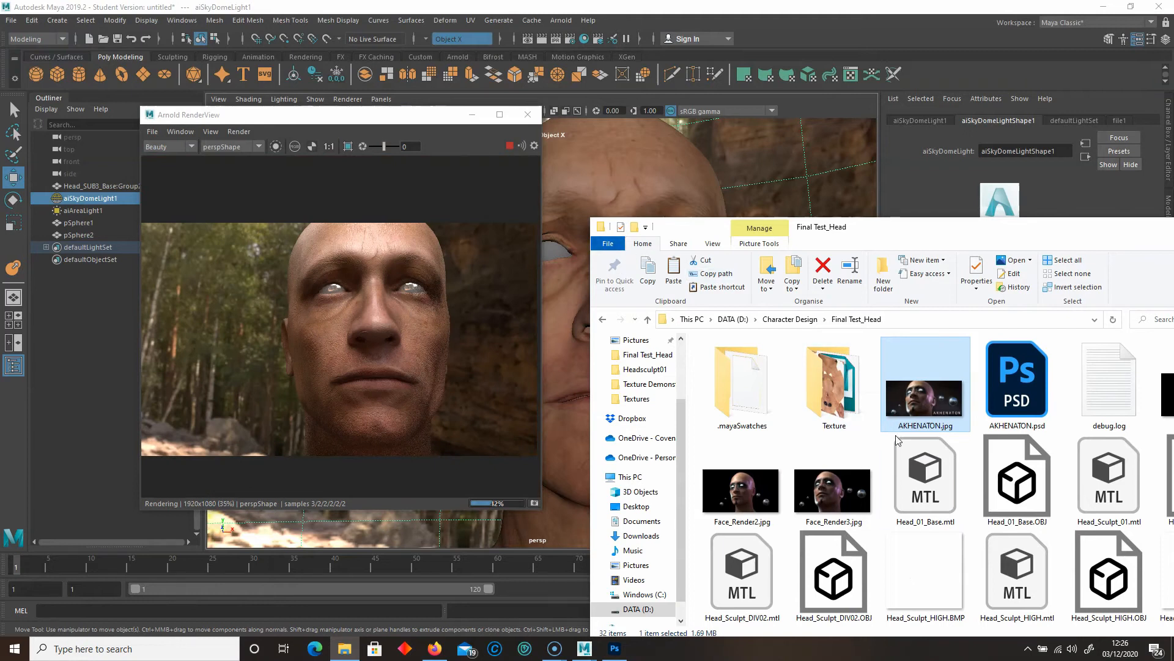
scroll(895, 435, down, 3)
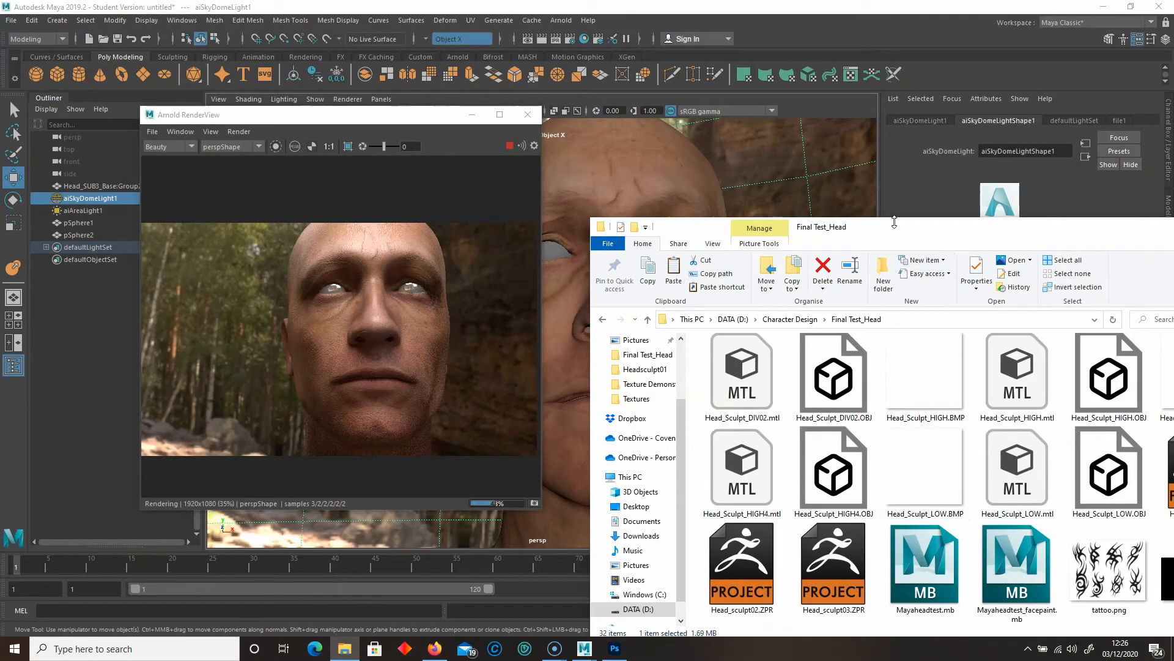
drag(907, 233, 670, 218)
scroll(667, 361, down, 4)
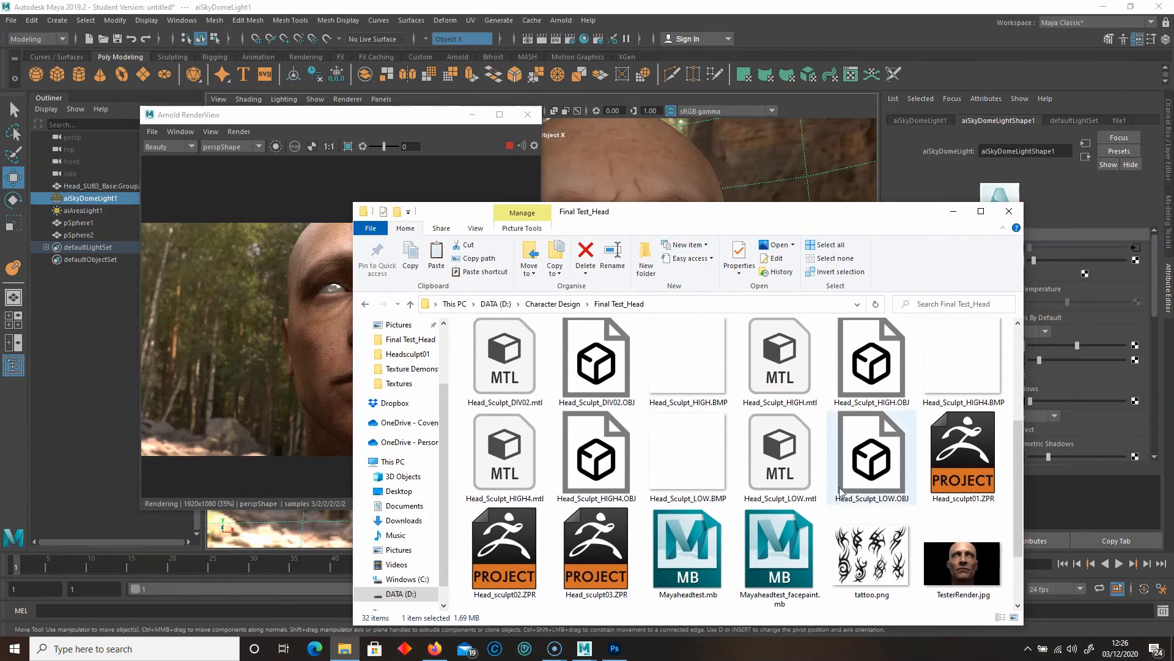
click(1008, 212)
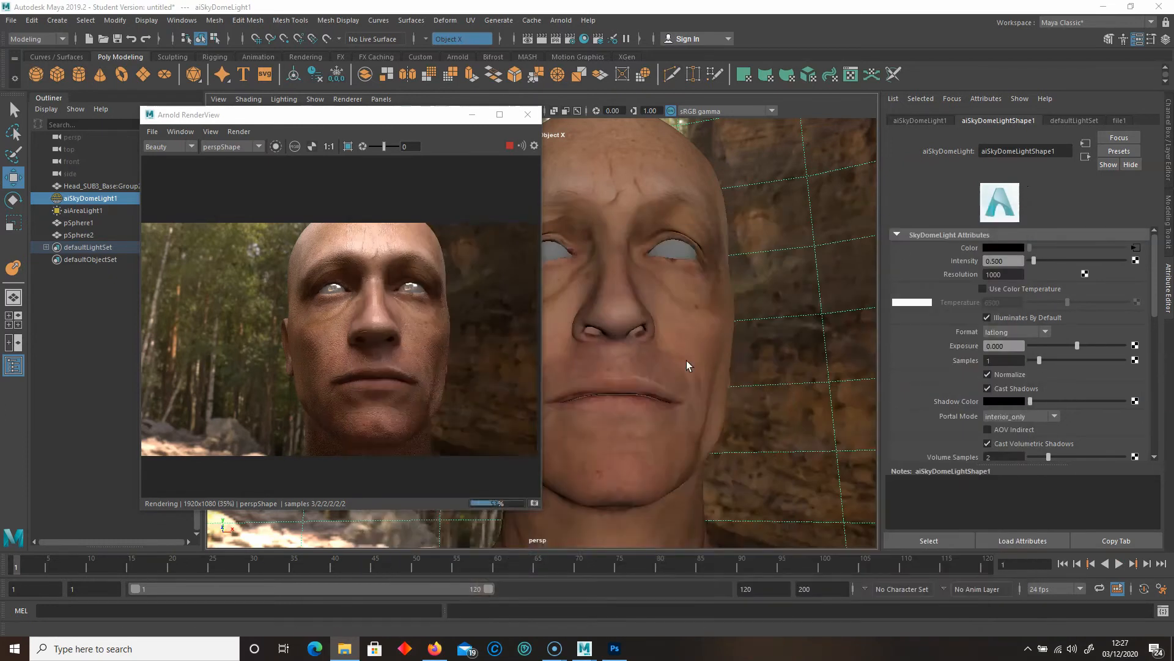
Hide the forest background from the render by setting the sky dome light's Camera visibility to 0.
alt+drag(766, 329, 750, 367)
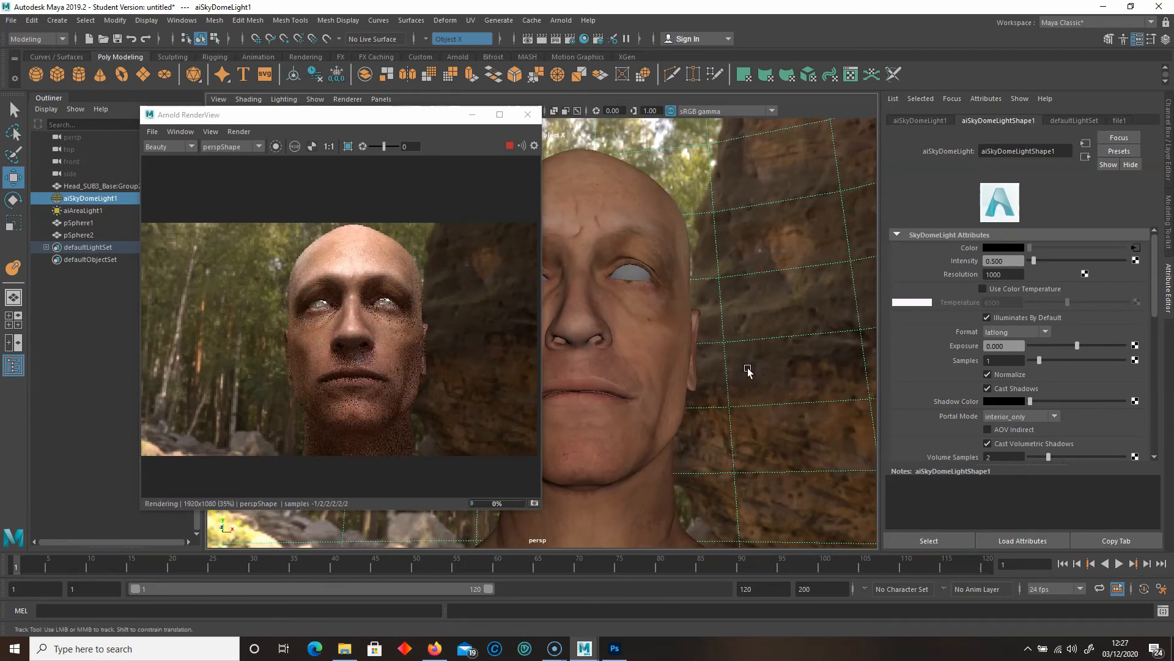
alt+drag(740, 364, 743, 367)
mouse_move(369, 123)
mouse_down()
mouse_move(399, 123)
mouse_move(373, 128)
mouse_up()
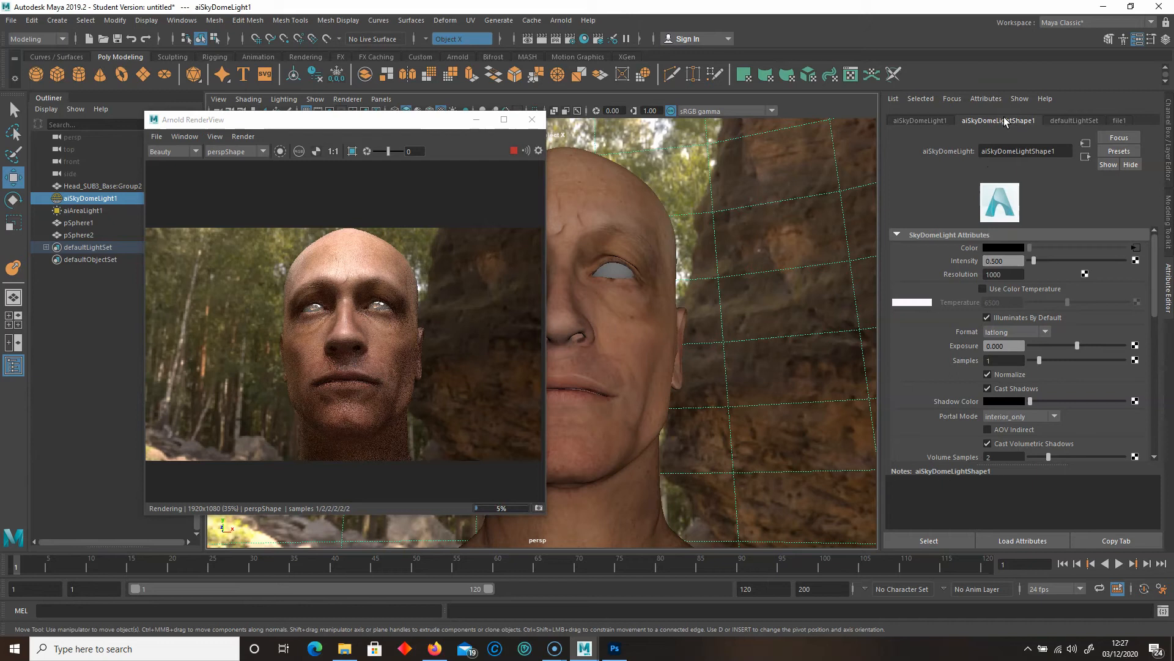
scroll(968, 398, down, 3)
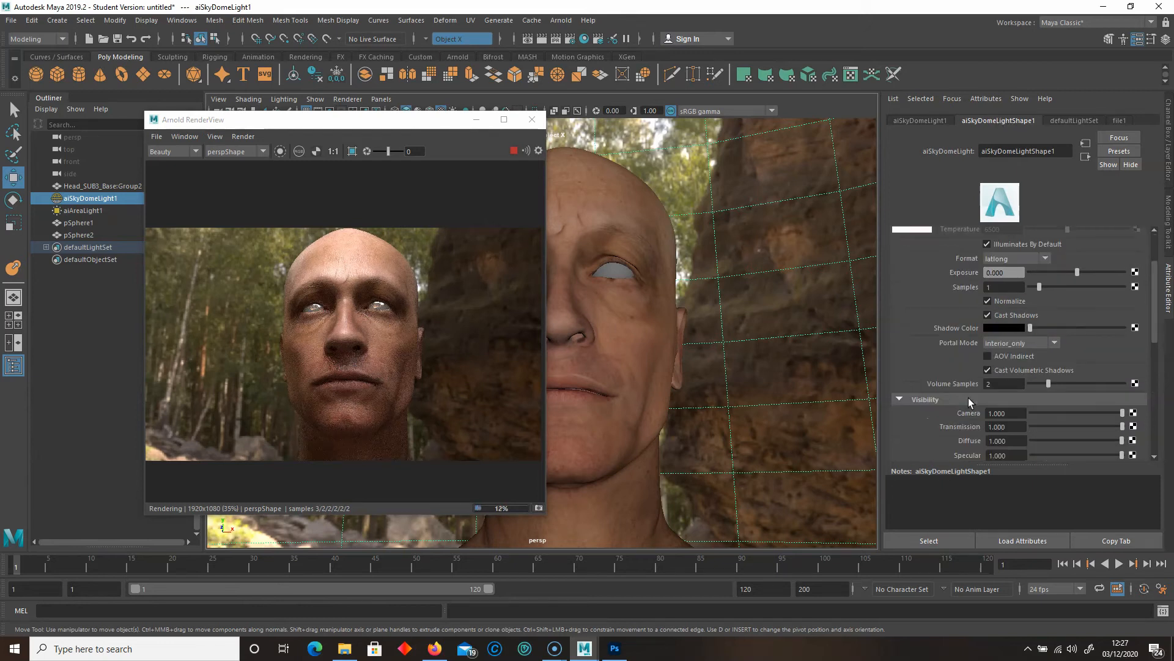
drag(1092, 382, 1031, 376)
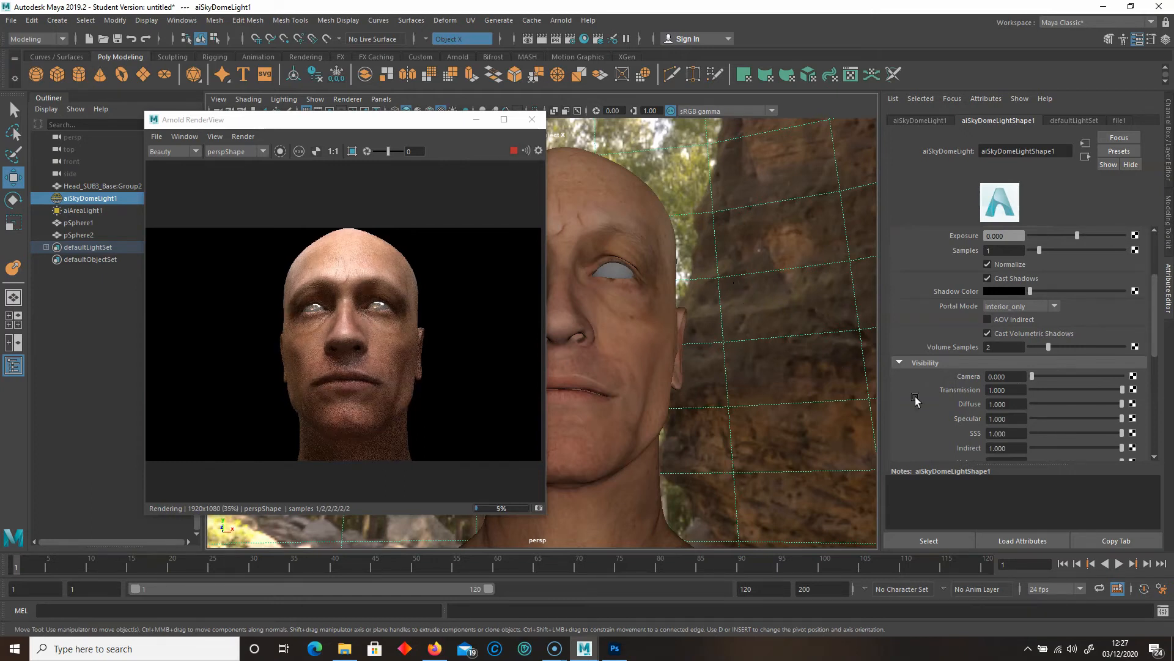
scroll(908, 348, up, 3)
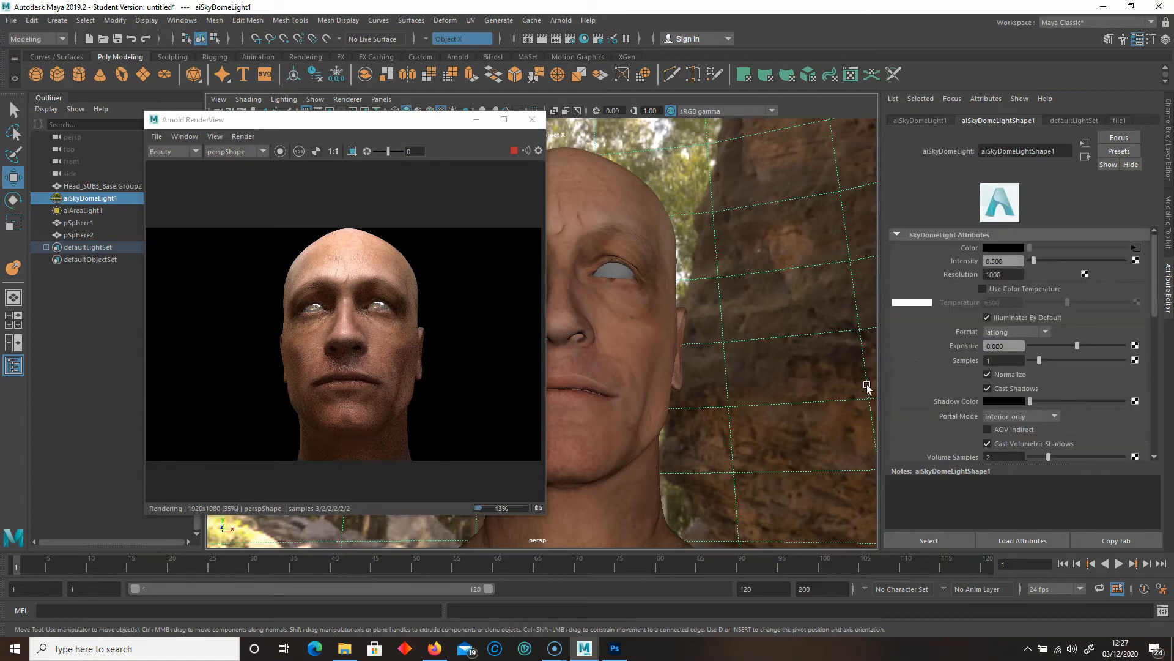
Reframe the head, inspect its render in a maximized RenderView, stop the rendering and close the RenderView.
alt+drag(742, 329, 749, 330)
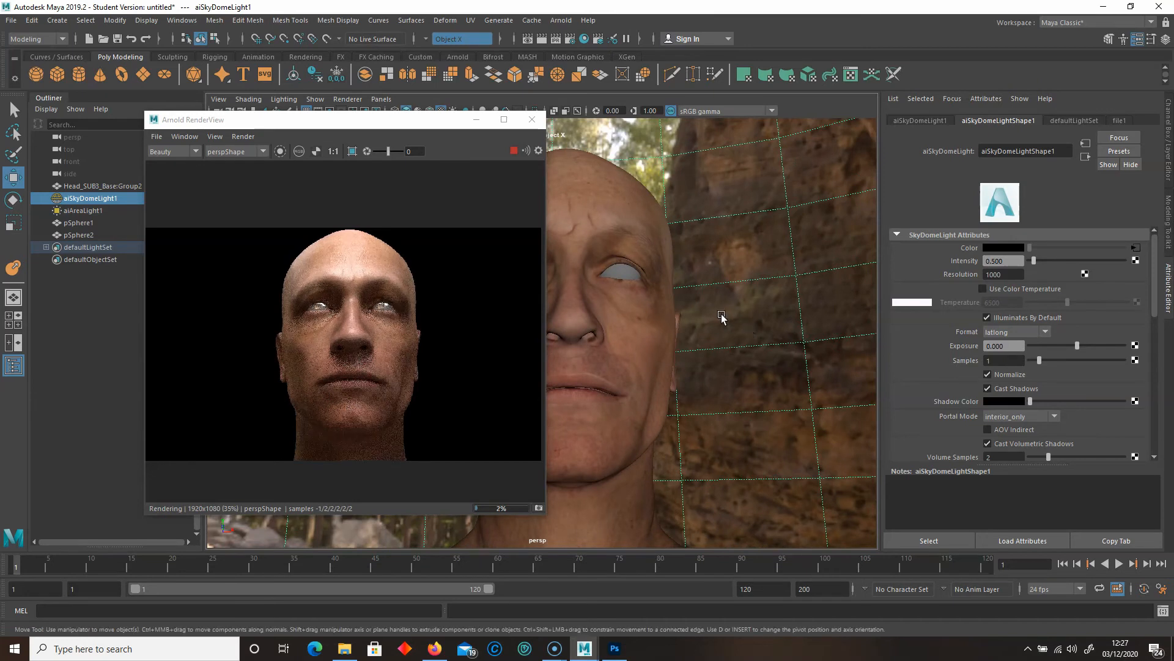
alt+drag(724, 321, 725, 320)
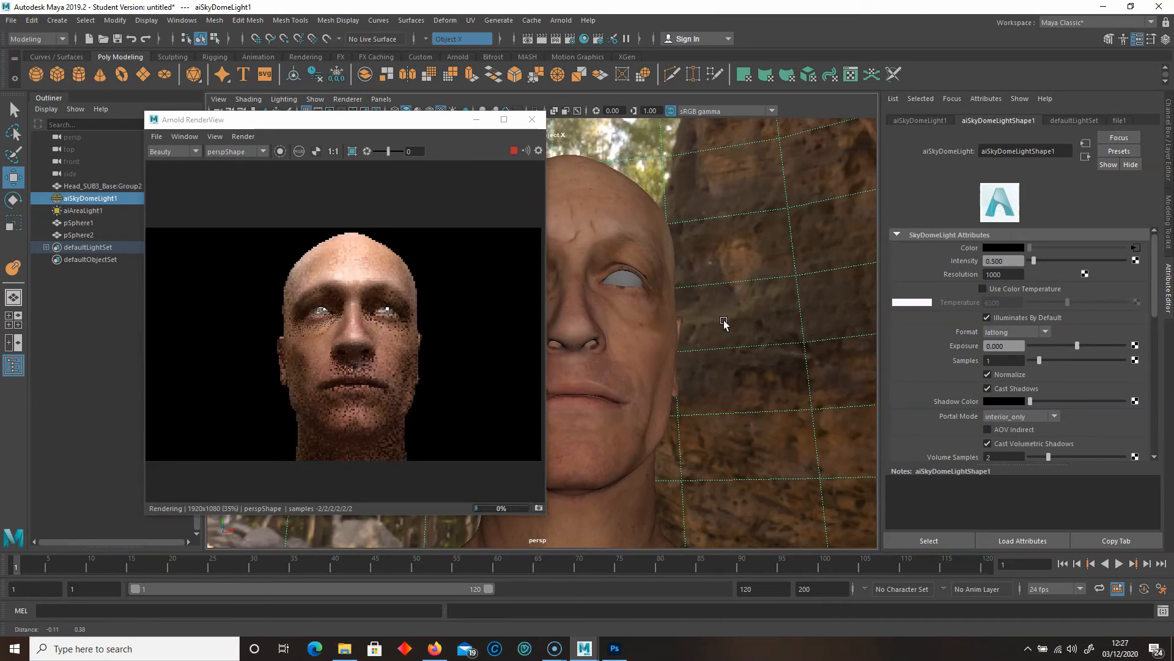
click(504, 120)
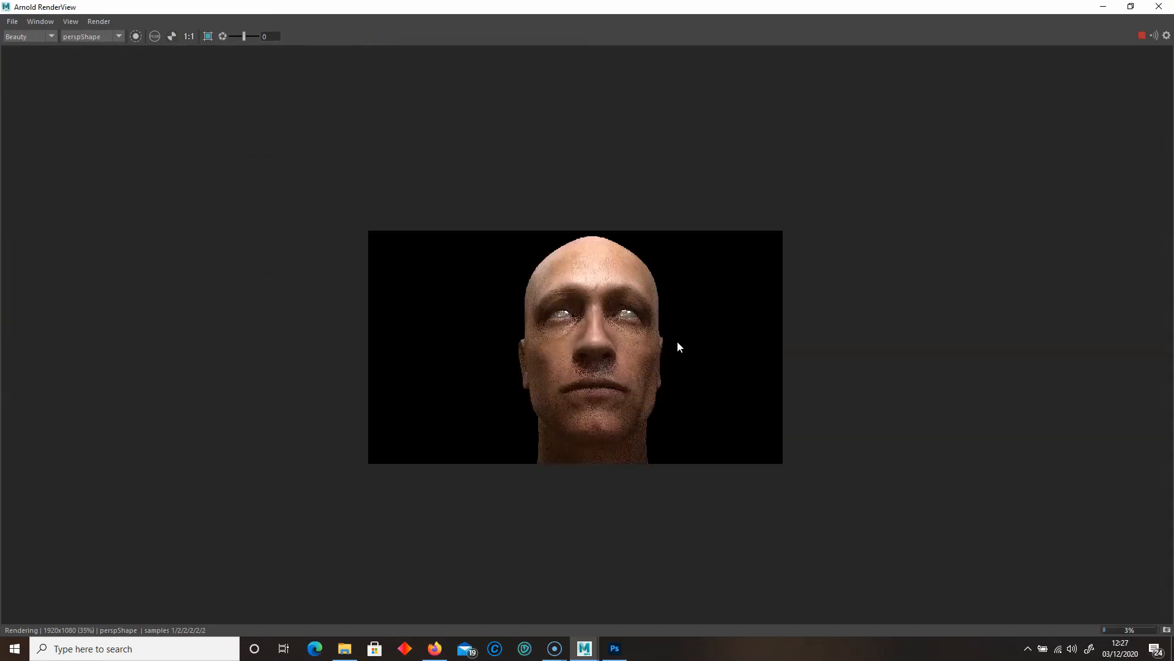
scroll(677, 340, up, 2)
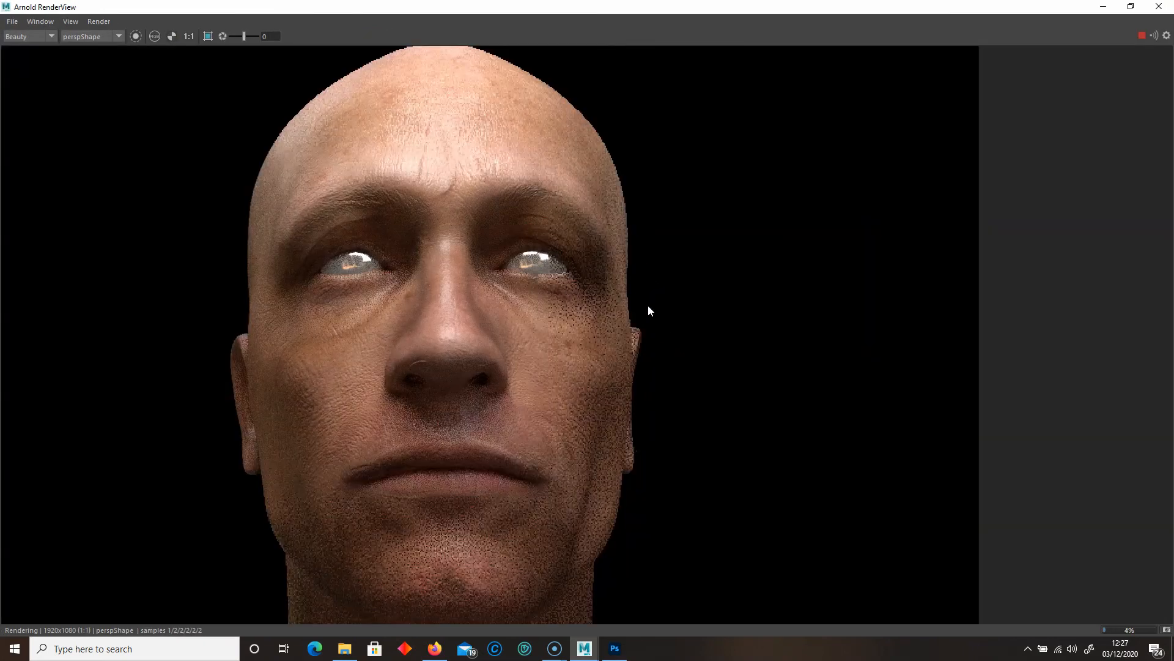
middle_drag(720, 268, 797, 261)
key(f)
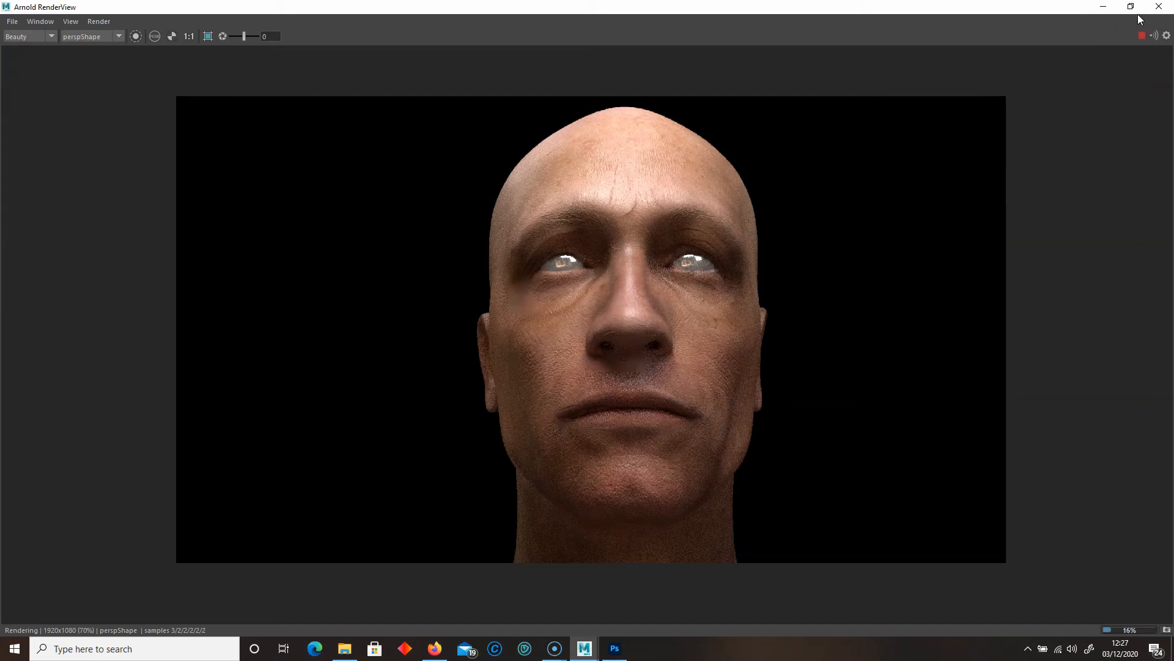
click(1142, 35)
click(1160, 7)
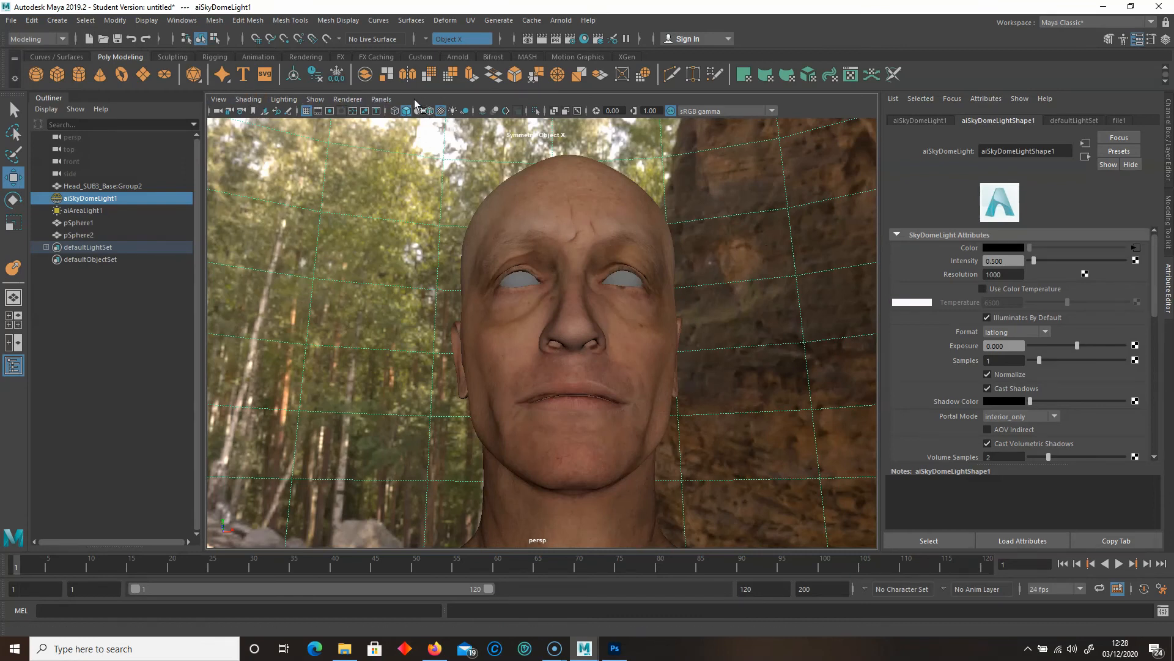
Create a new perspective camera for the viewport and frame the whole head and neck from the front.
click(381, 99)
mouse_move(396, 115)
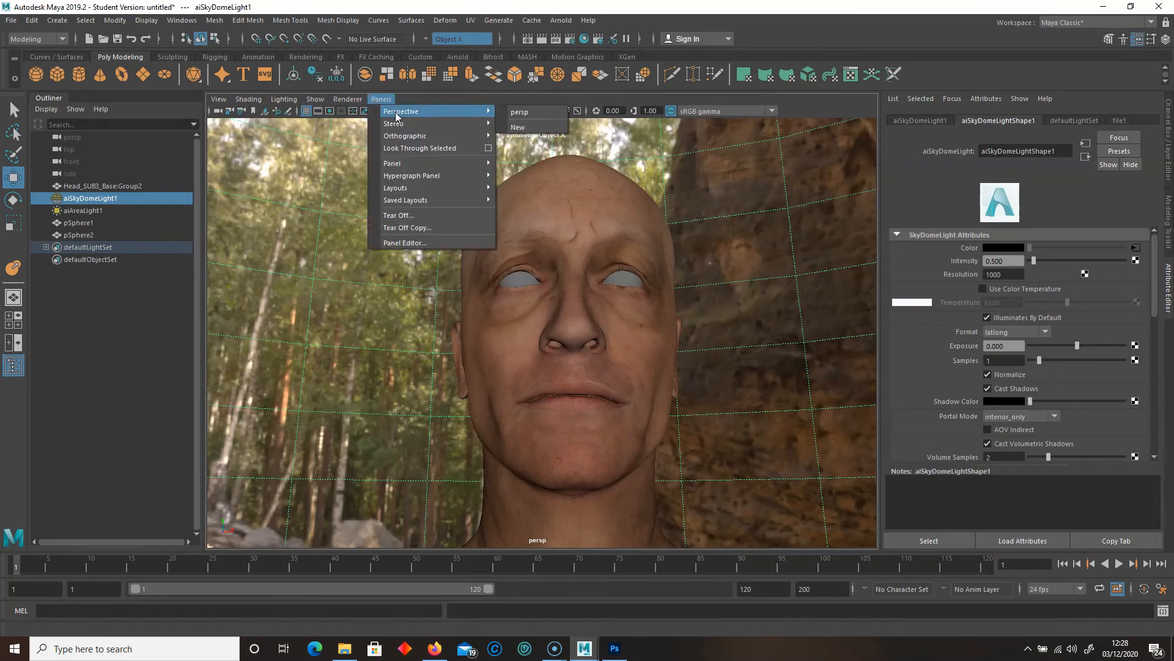
click(517, 127)
alt+drag(629, 287, 512, 311)
alt+middle_drag(513, 311, 548, 424)
alt+right_drag(548, 424, 524, 301)
alt+drag(525, 301, 624, 293)
alt+middle_drag(624, 293, 540, 368)
alt+right_drag(540, 368, 731, 340)
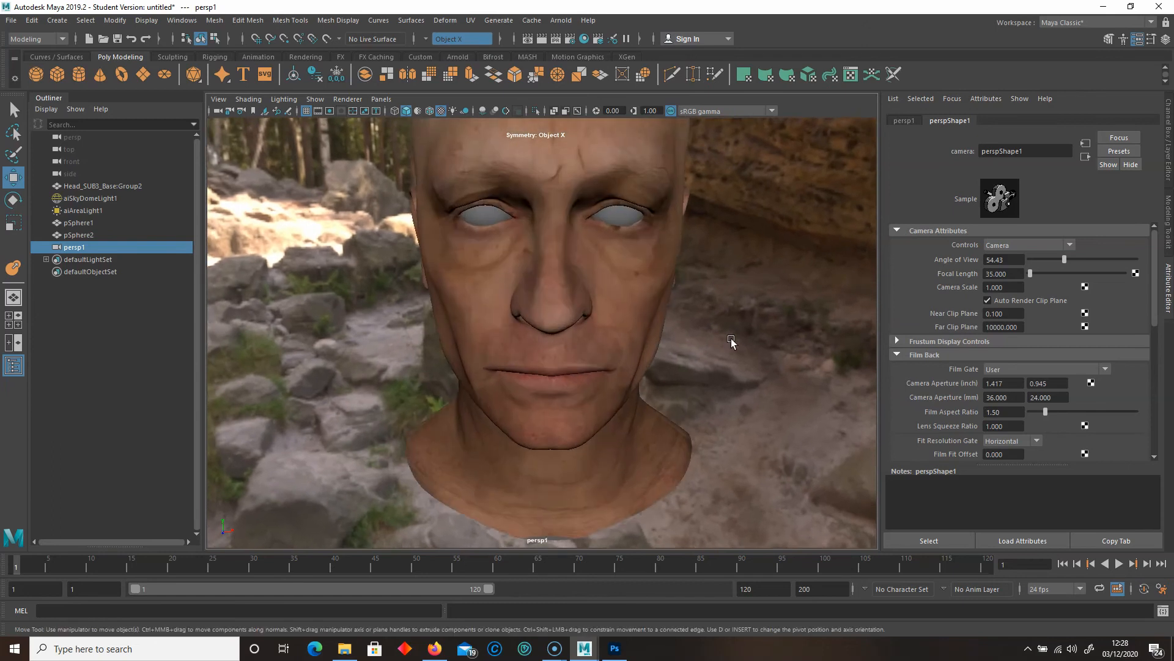
alt+drag(732, 341, 713, 301)
alt+right_drag(713, 302, 650, 292)
alt+middle_drag(650, 292, 661, 363)
alt+drag(662, 362, 695, 337)
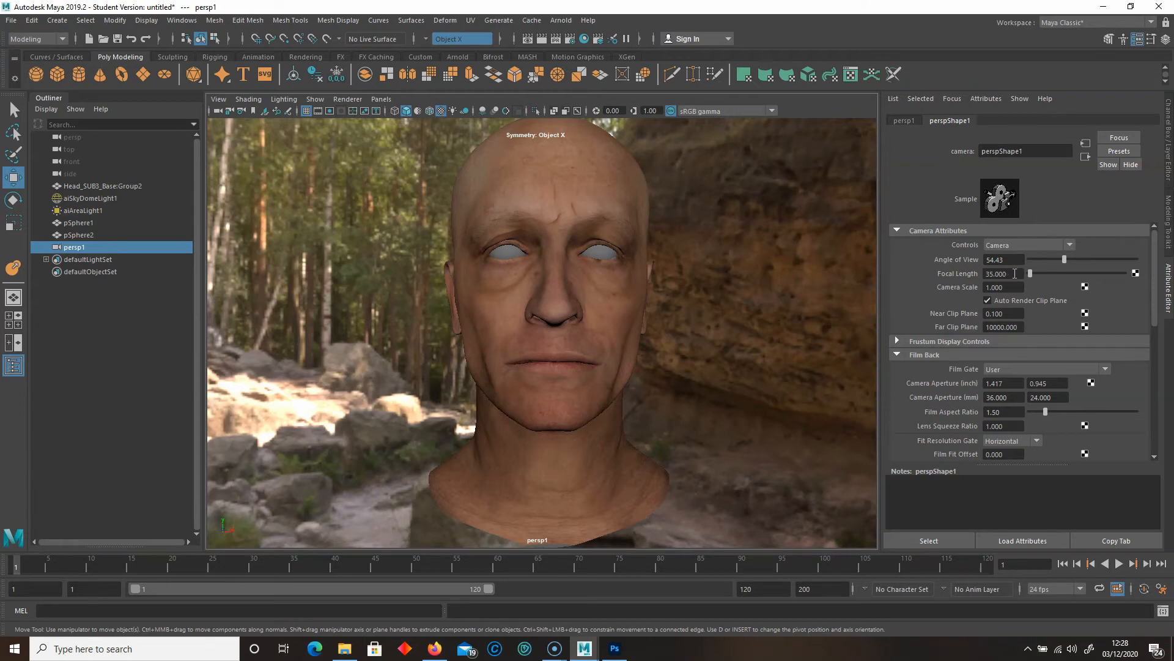
Set the new camera's focal length to 50, fine-tune its angle of view to 37.23, and frame the face more closely.
click(990, 279)
text(50)
key(Return)
alt+drag(727, 285, 736, 309)
drag(1054, 259, 1052, 256)
alt+right_drag(753, 319, 740, 315)
mouse_move(740, 315)
alt+middle_down()
mouse_move(737, 328)
mouse_move(721, 312)
alt+middle_up()
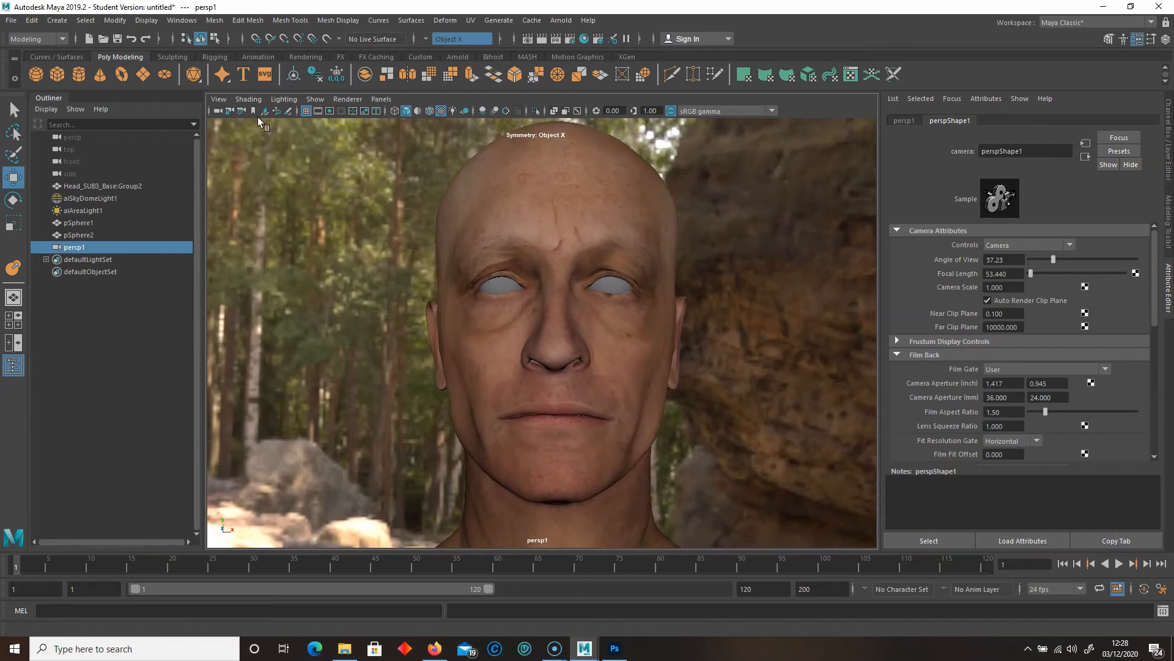
Reopen the Arnold RenderView and restart the Beauty render.
click(561, 20)
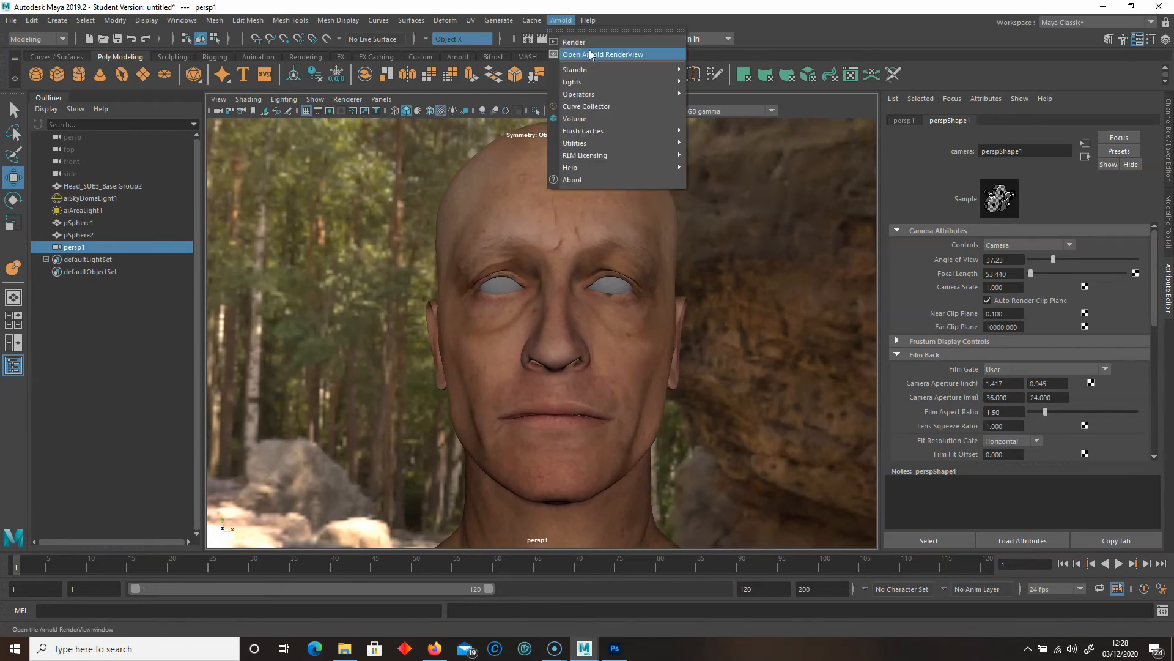
click(586, 55)
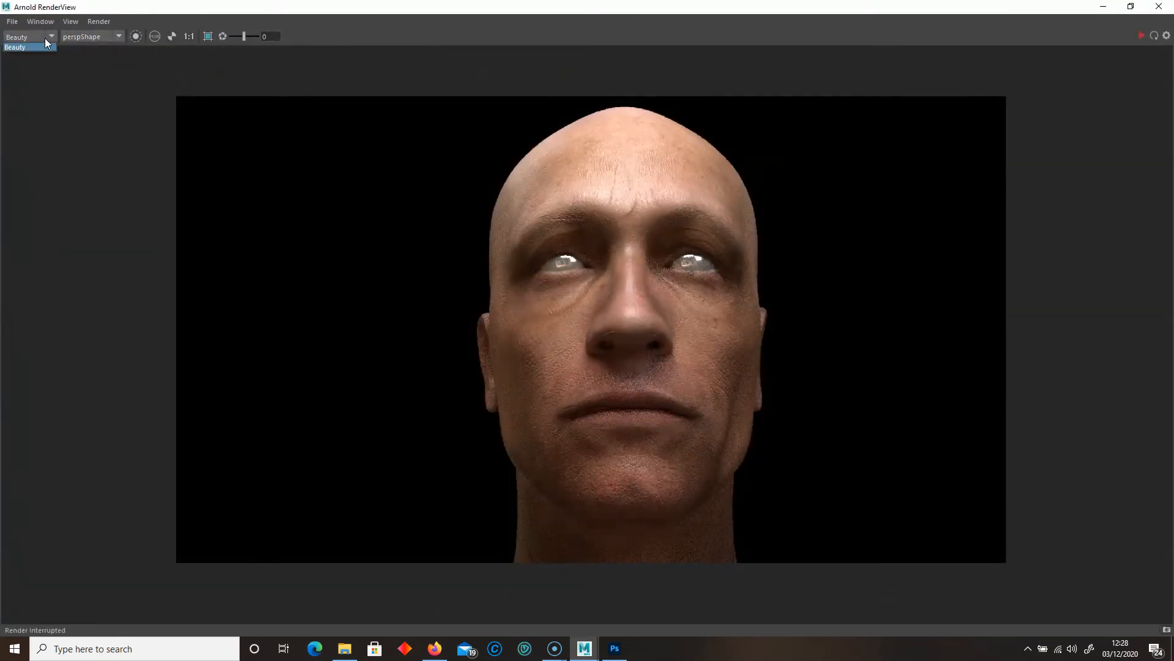
click(52, 90)
click(1139, 37)
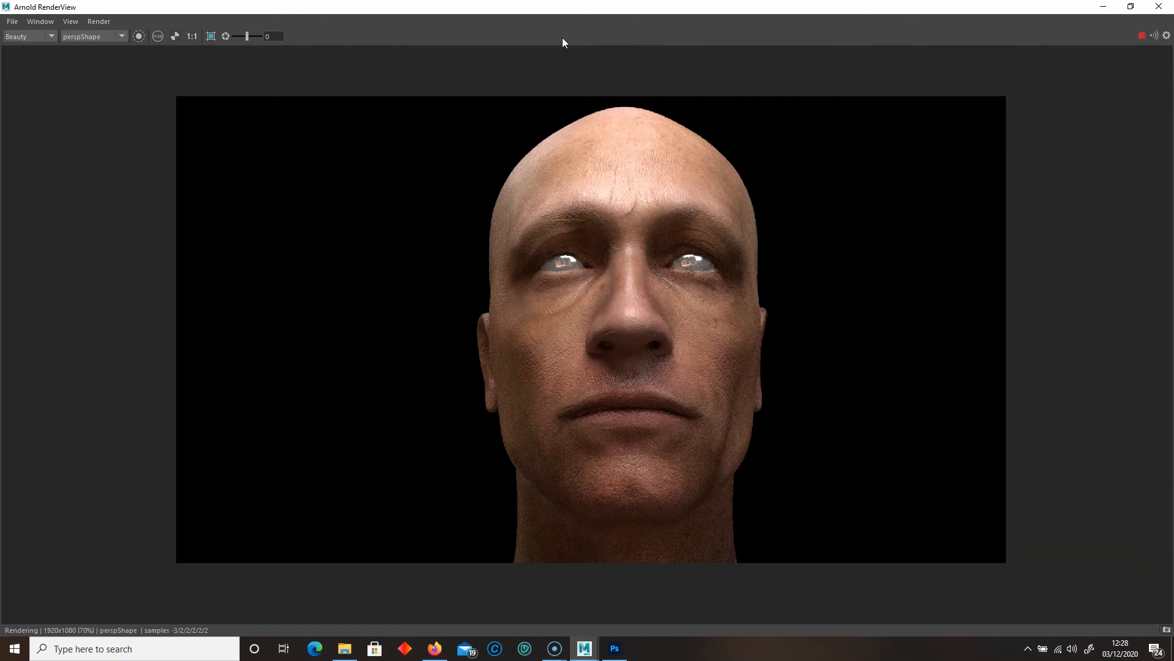
Set the render camera to perspShape1, clear the RenderView away from the viewport and slightly adjust the camera's view of the head.
click(122, 37)
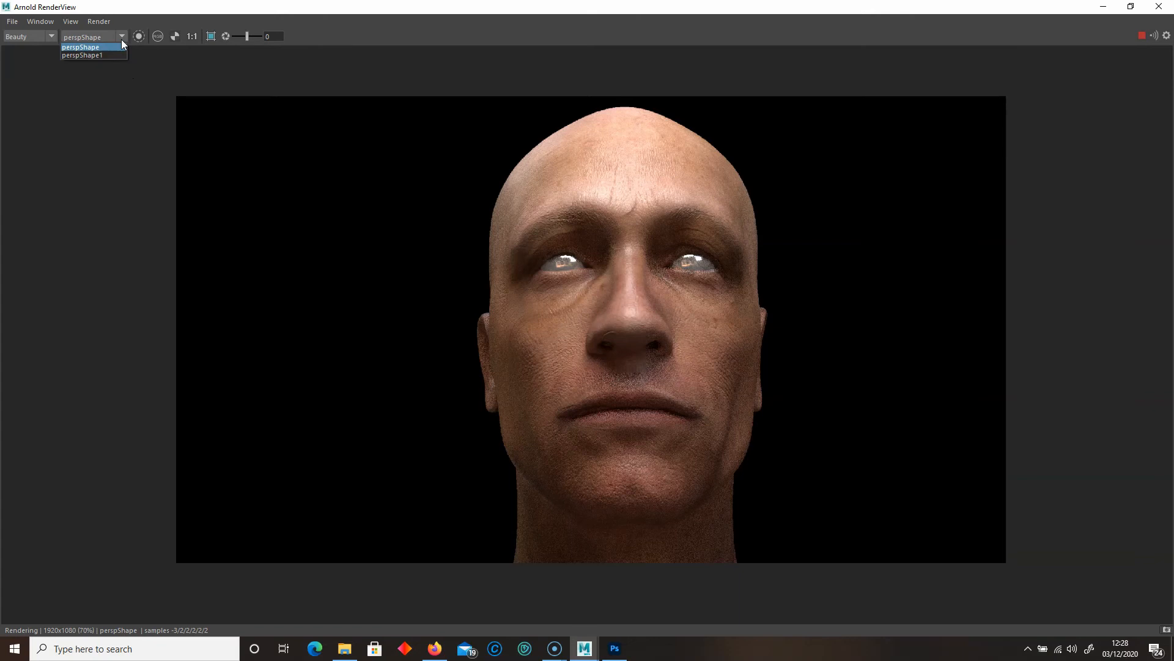
click(95, 58)
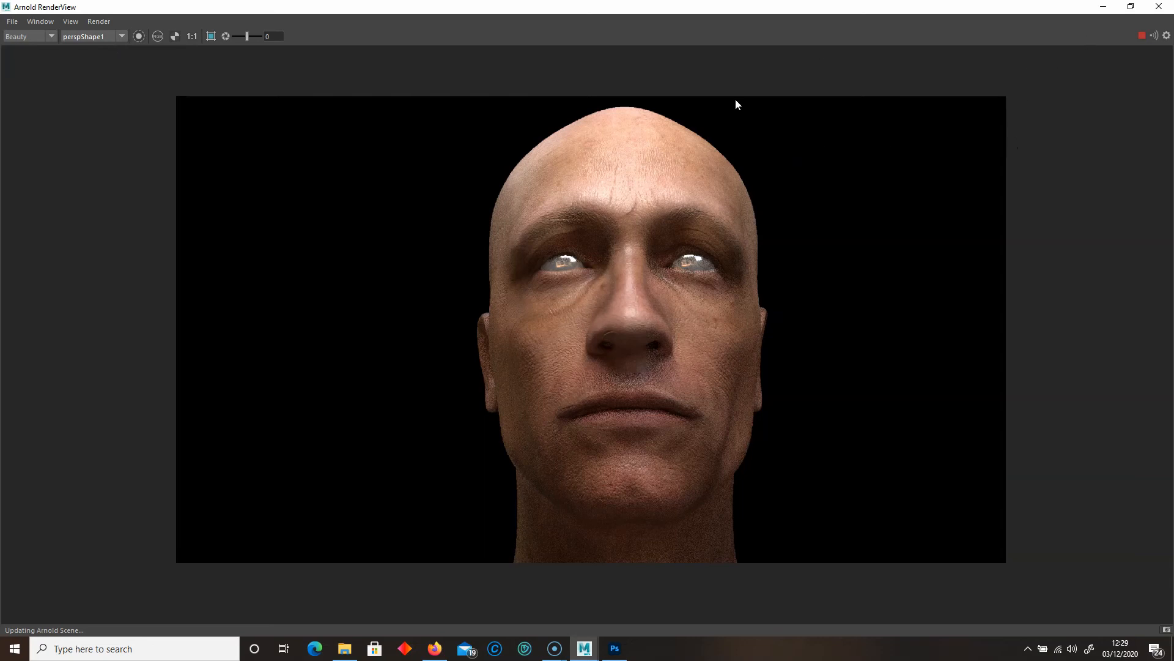
drag(662, 6, 430, 91)
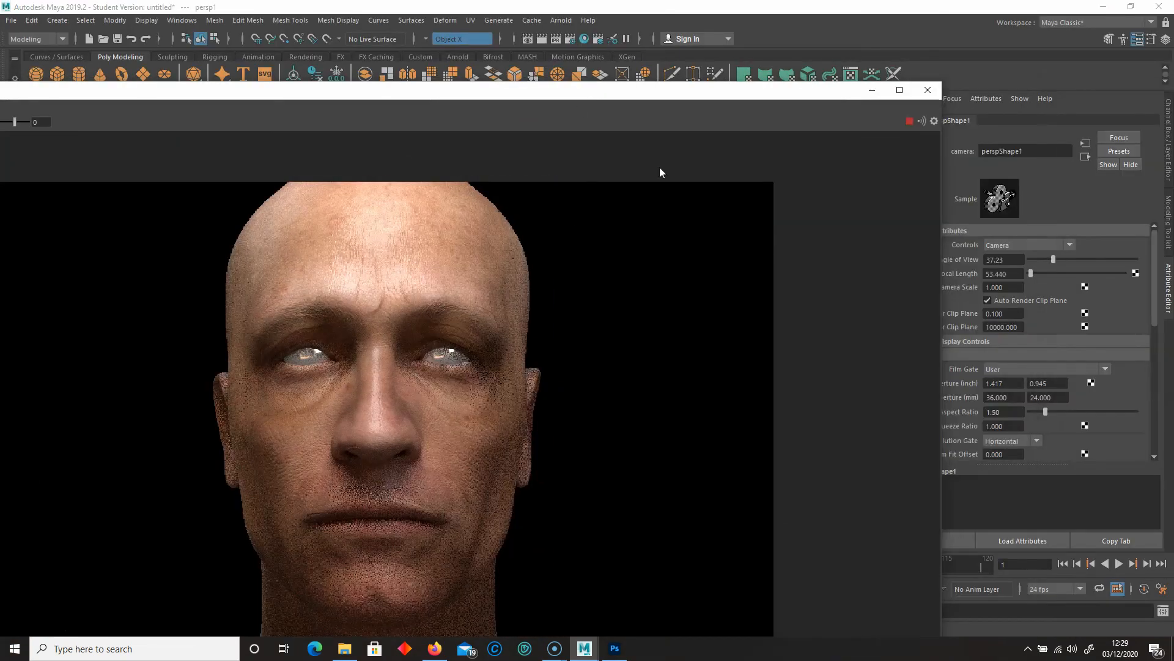
drag(619, 92, 385, 76)
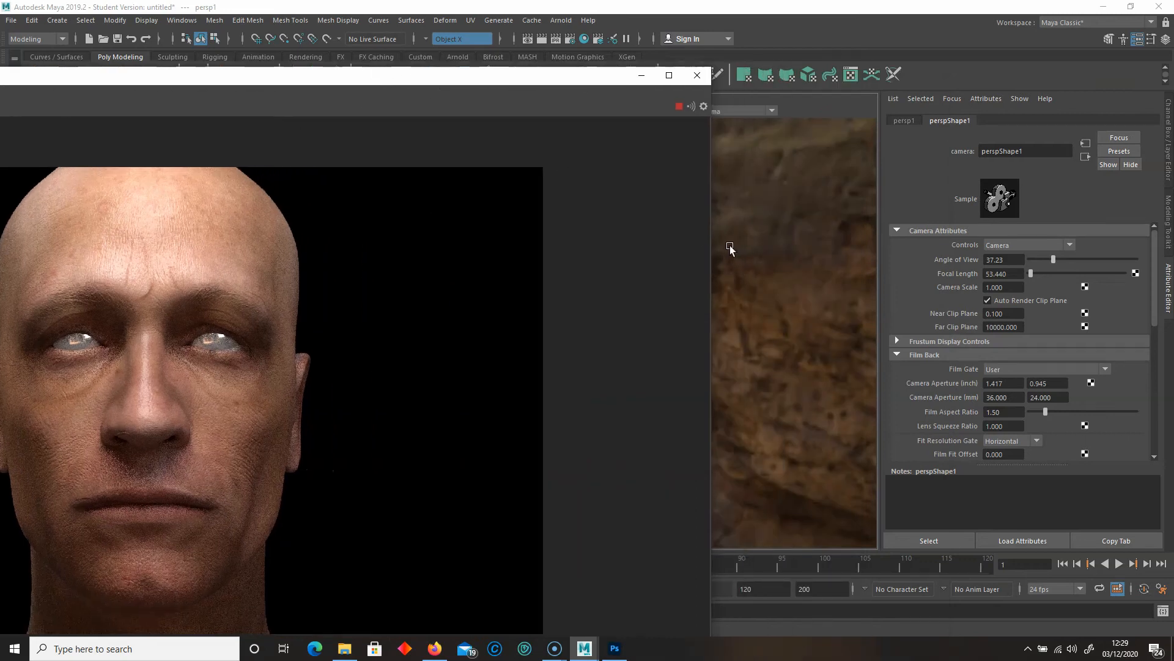
alt+drag(745, 242, 745, 240)
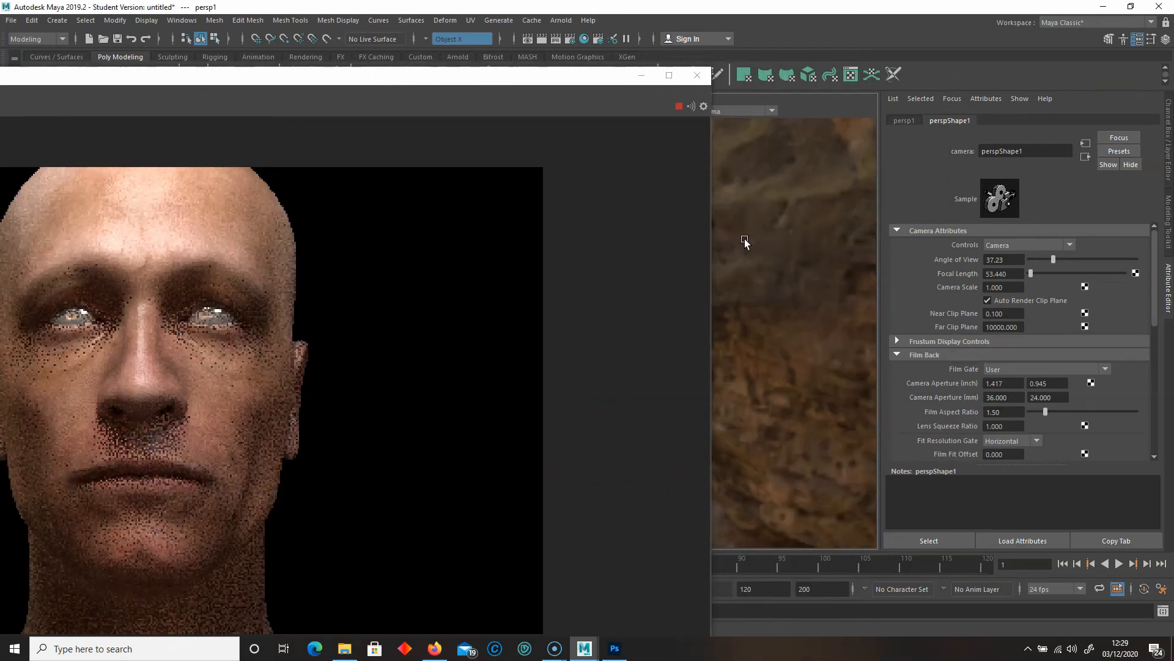
drag(403, 81, 847, 93)
scroll(765, 315, down, 2)
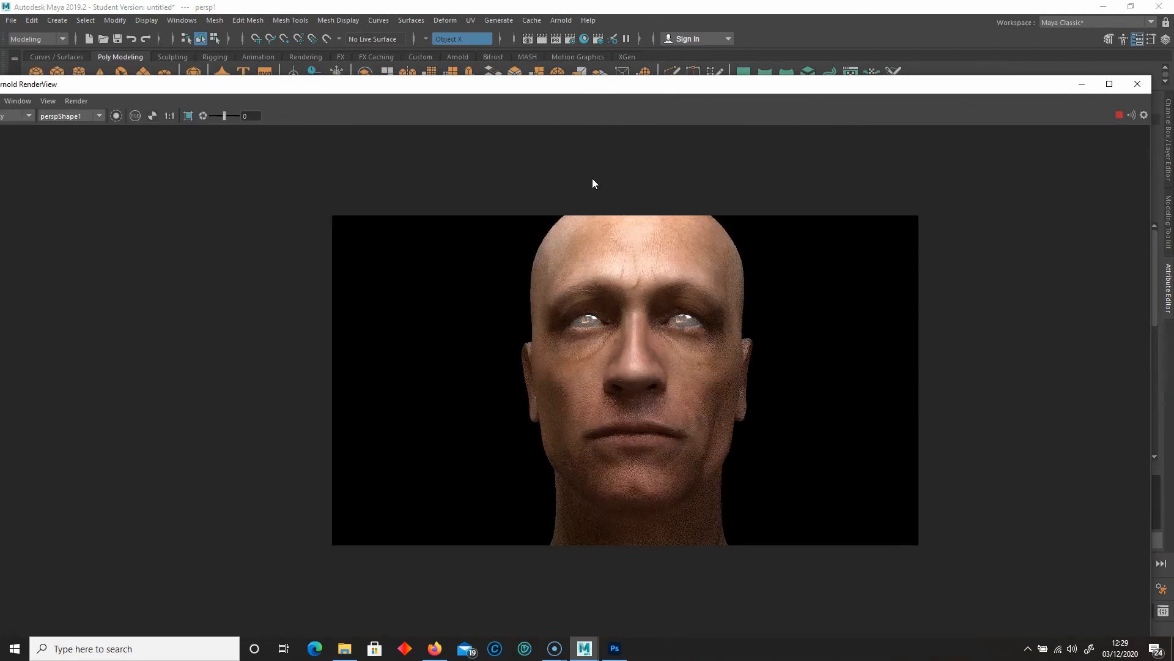
Reframe the perspShape1 camera so the whole top of the head fits within the live render.
drag(598, 84, 581, 256)
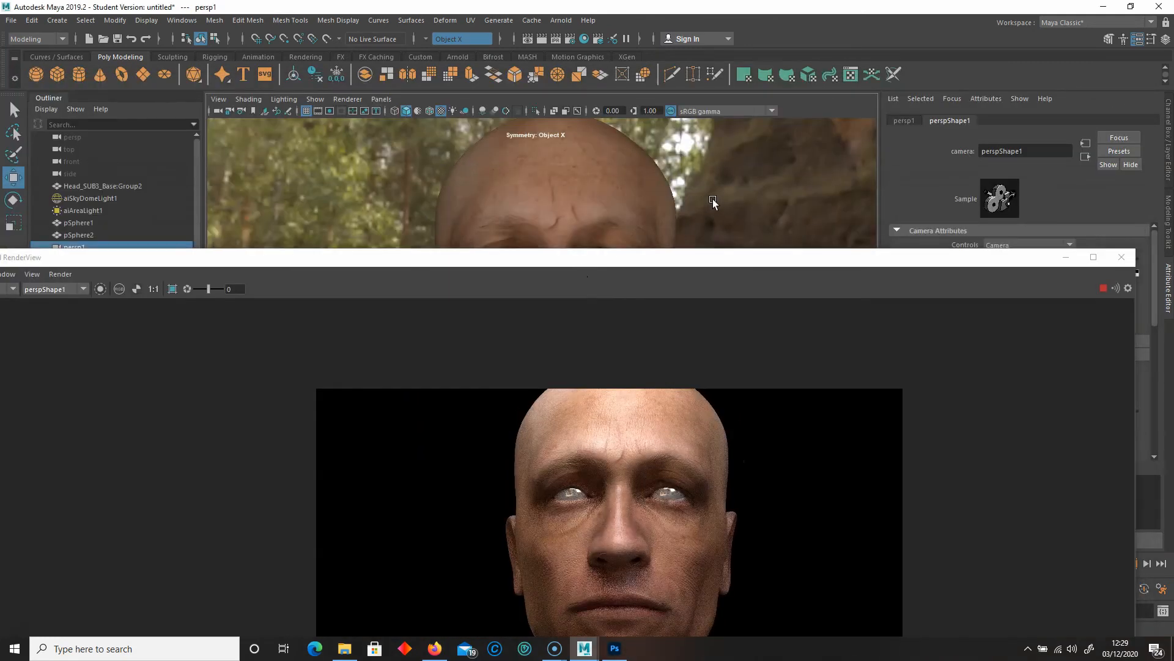
scroll(714, 199, down, 1)
scroll(715, 215, down, 1)
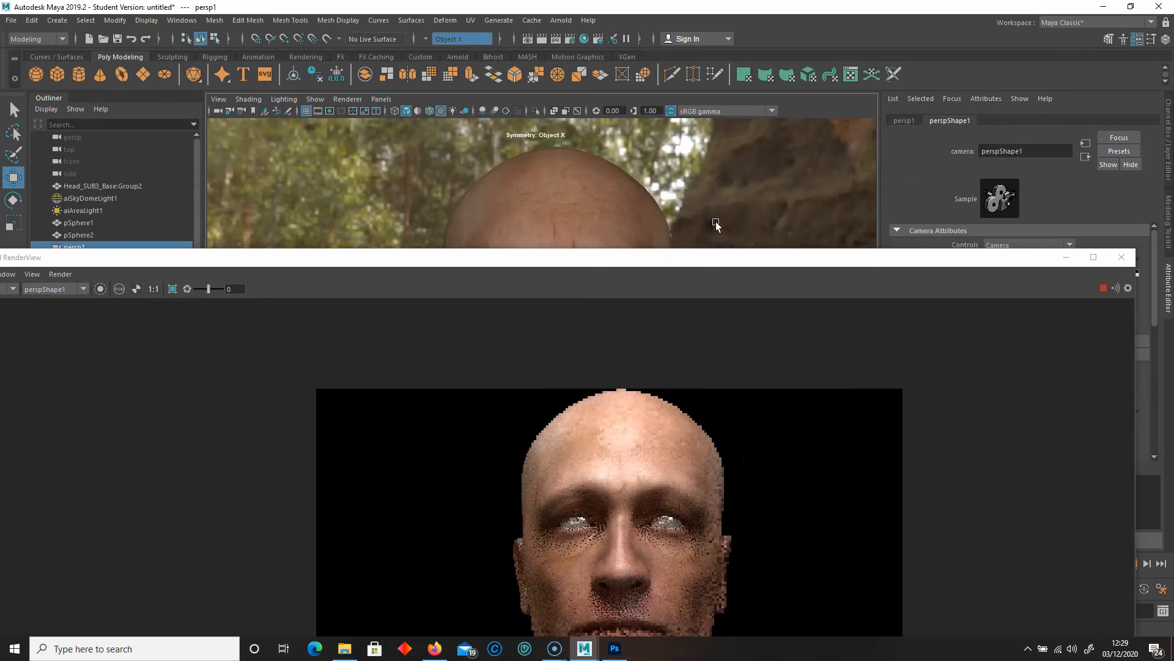
scroll(716, 219, down, 1)
scroll(717, 222, down, 1)
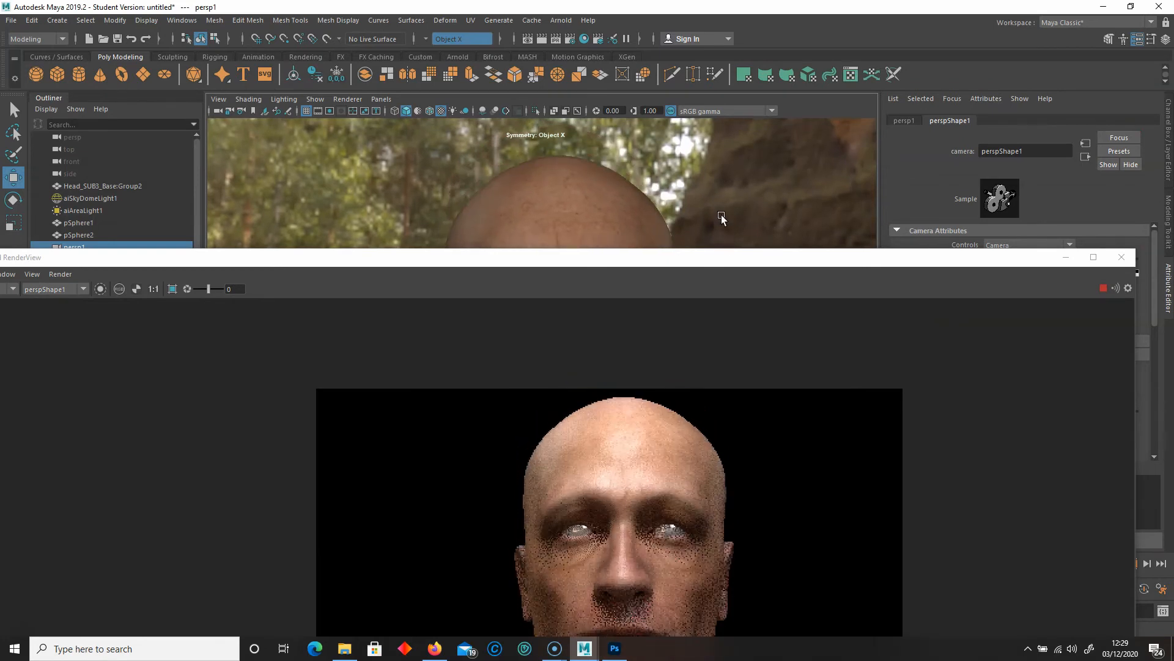
scroll(721, 239, down, 1)
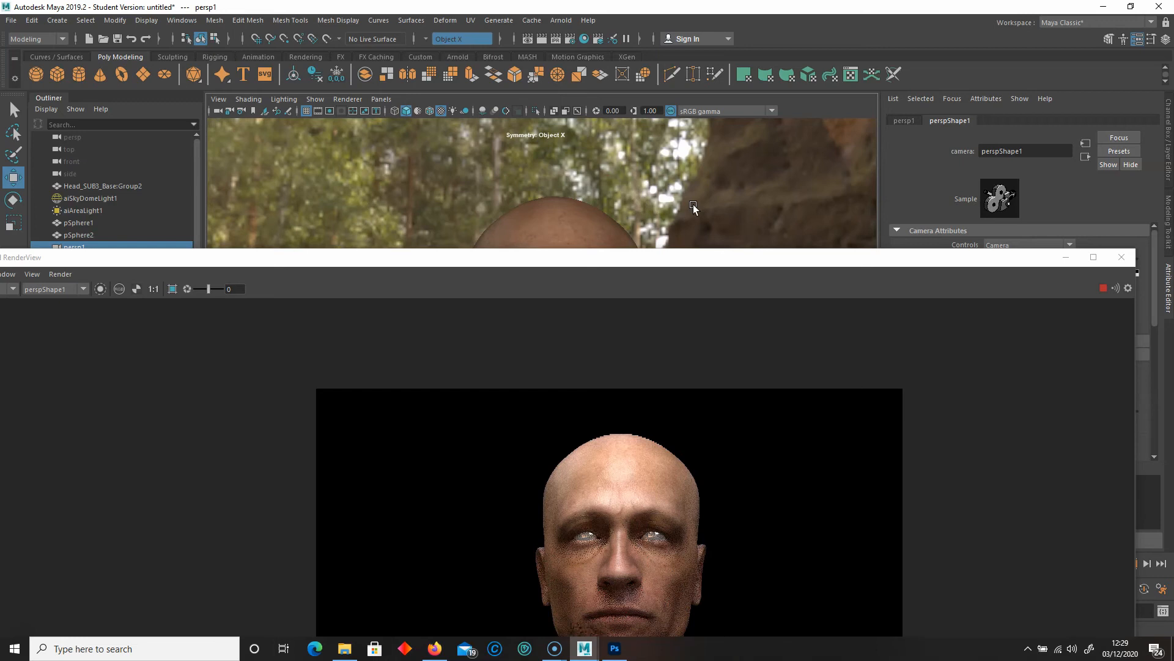
scroll(695, 200, up, 1)
drag(677, 260, 663, 296)
scroll(710, 212, down, 1)
scroll(710, 213, down, 1)
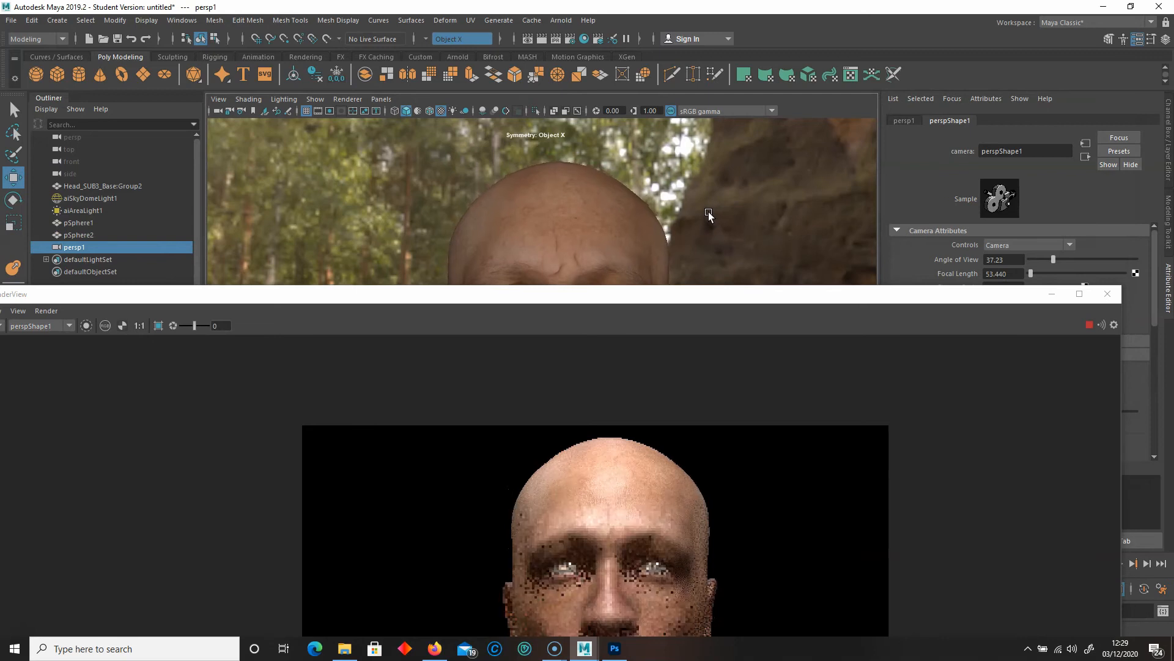
scroll(717, 200, up, 1)
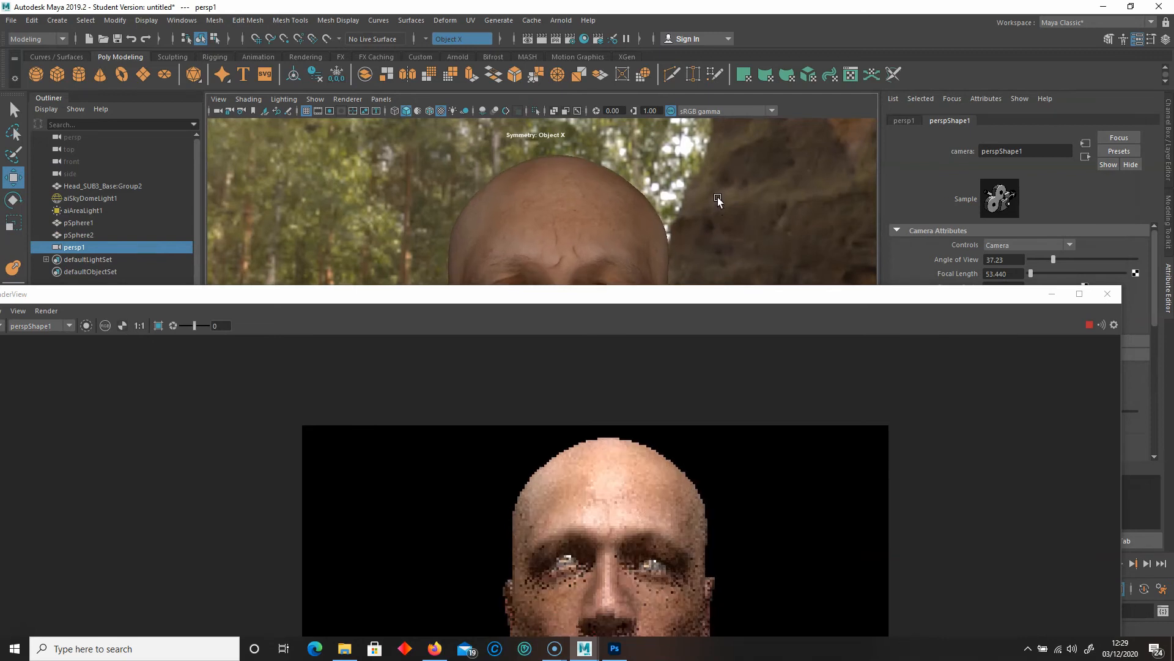
Examine the rendered face as a whole and up close around the eyes, nose, mouth and chin.
drag(711, 301, 719, 134)
scroll(712, 387, up, 1)
scroll(710, 382, up, 1)
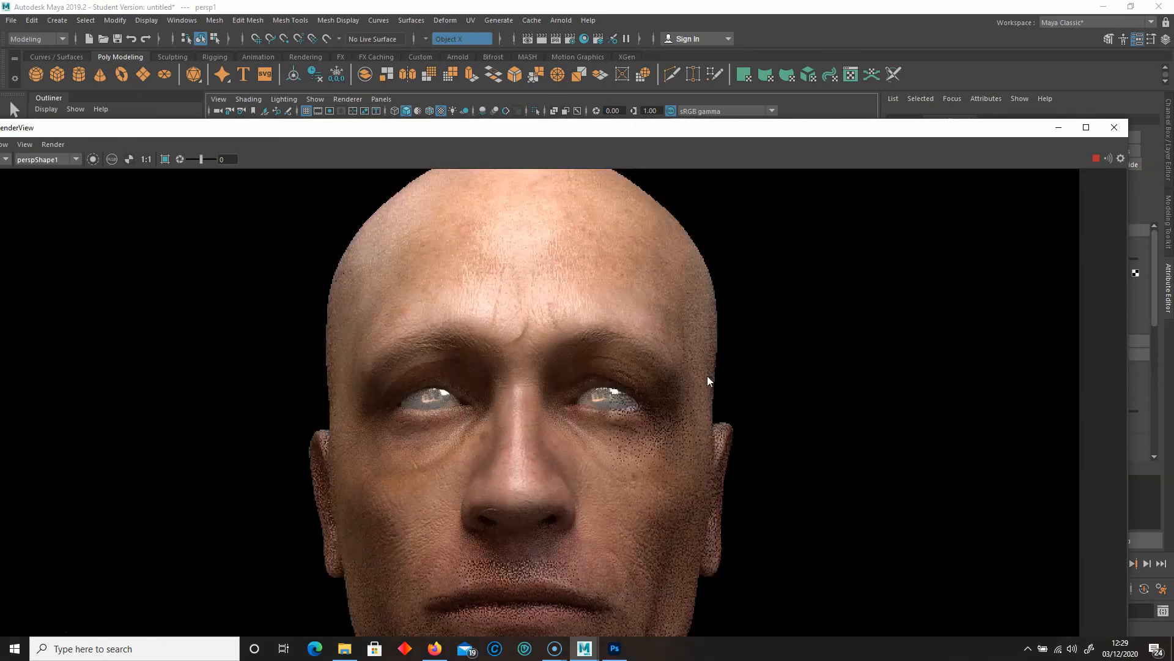
middle_drag(645, 292, 663, 237)
drag(634, 135, 688, 64)
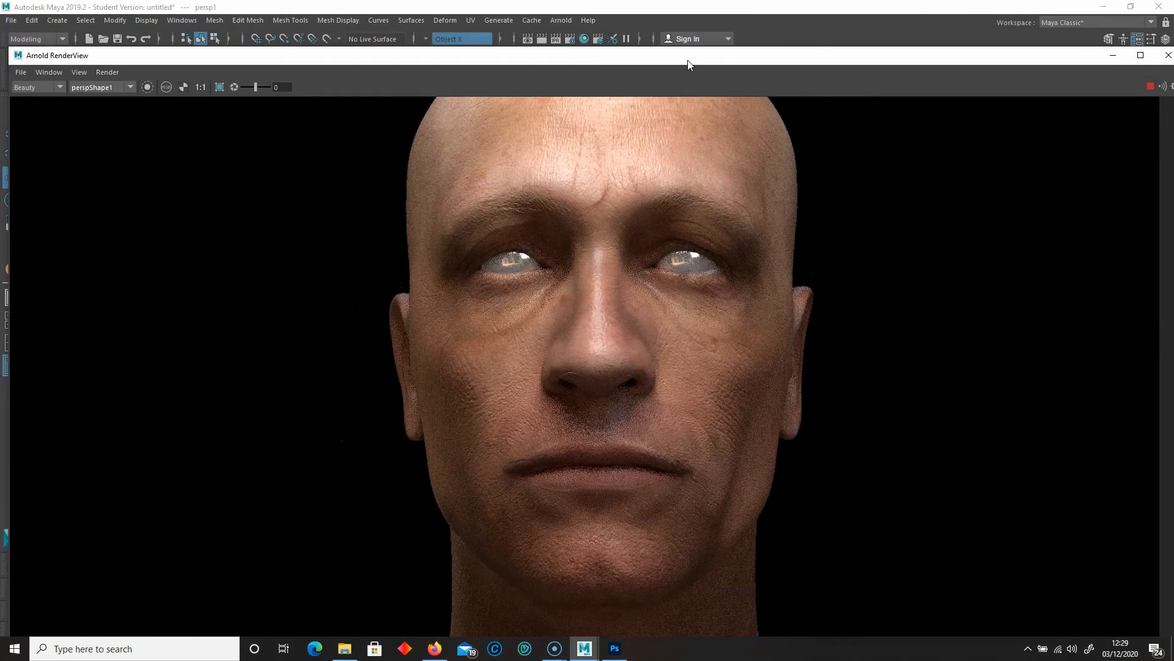
scroll(799, 422, down, 1)
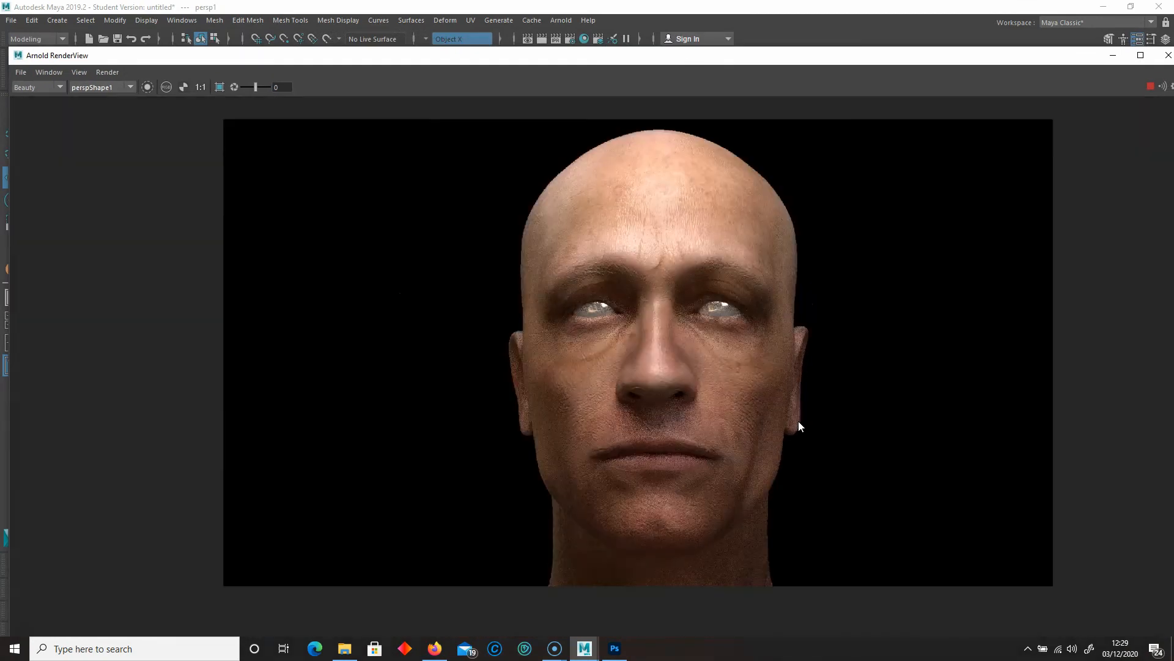
scroll(816, 435, up, 1)
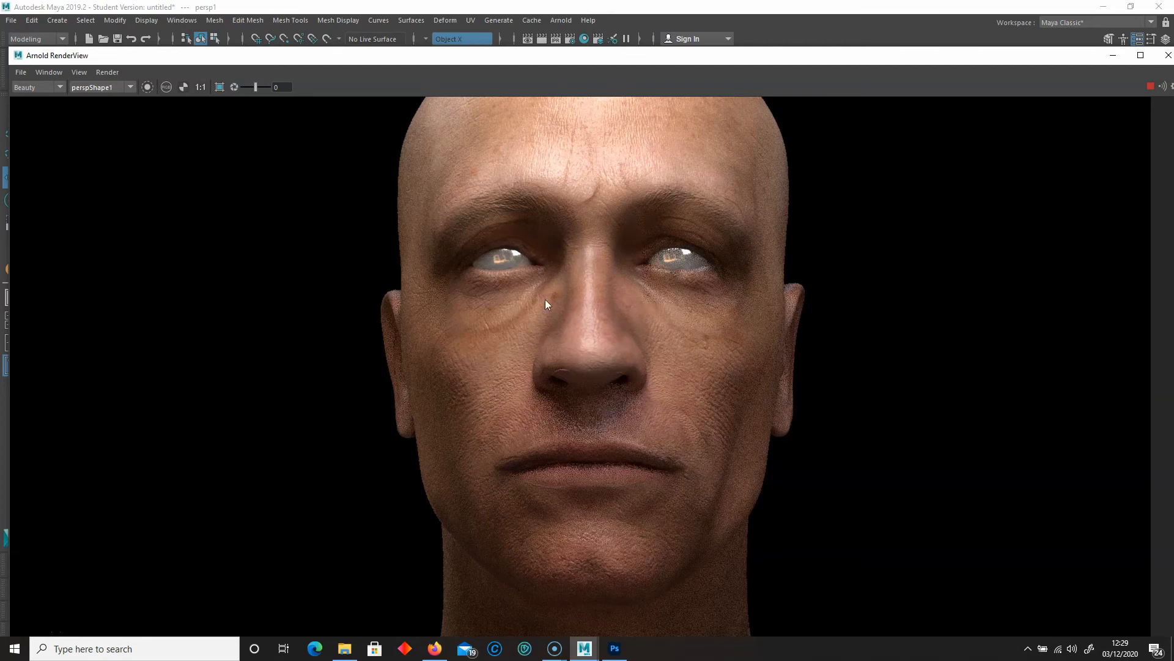
scroll(635, 443, up, 1)
middle_drag(593, 422, 570, 251)
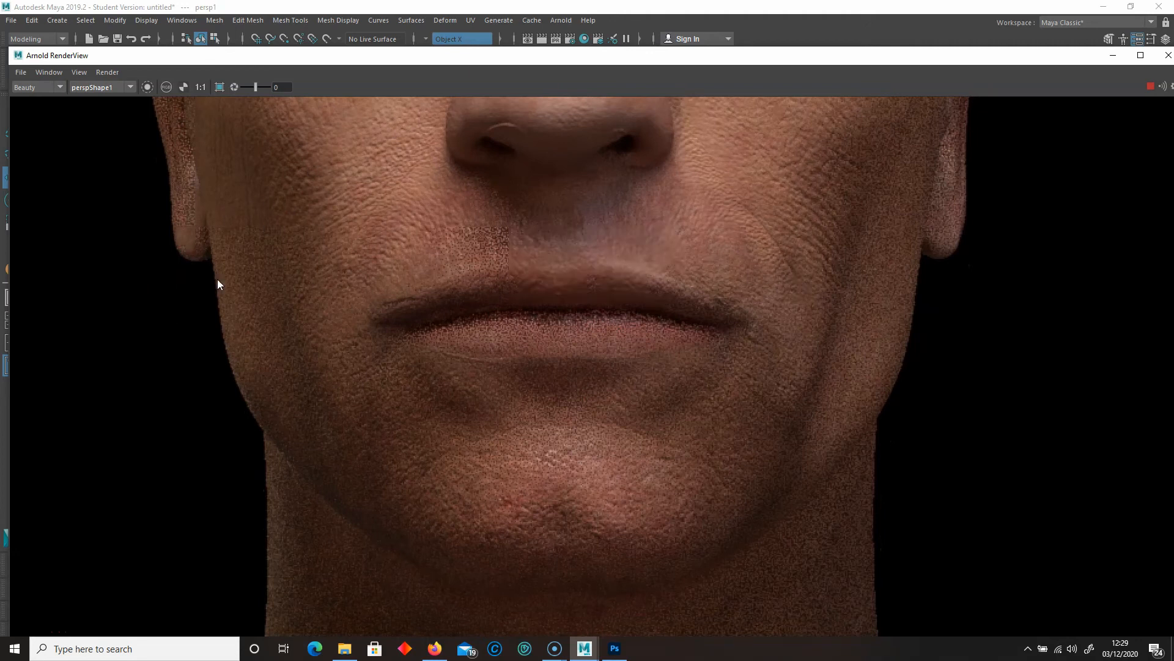
click(21, 72)
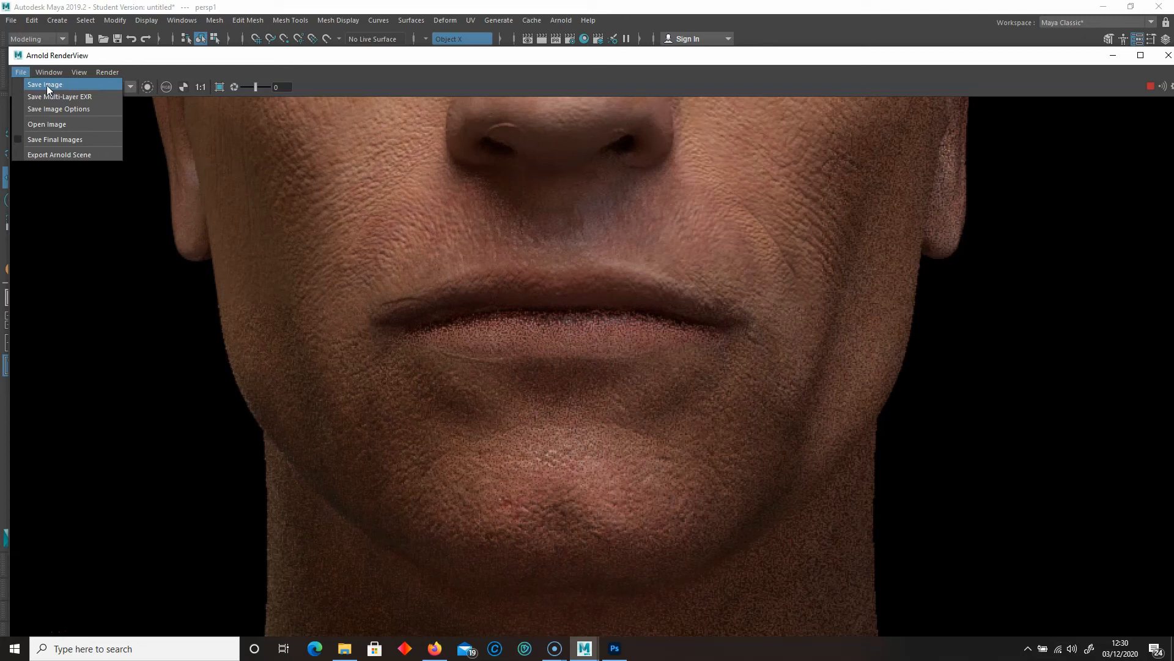
click(47, 86)
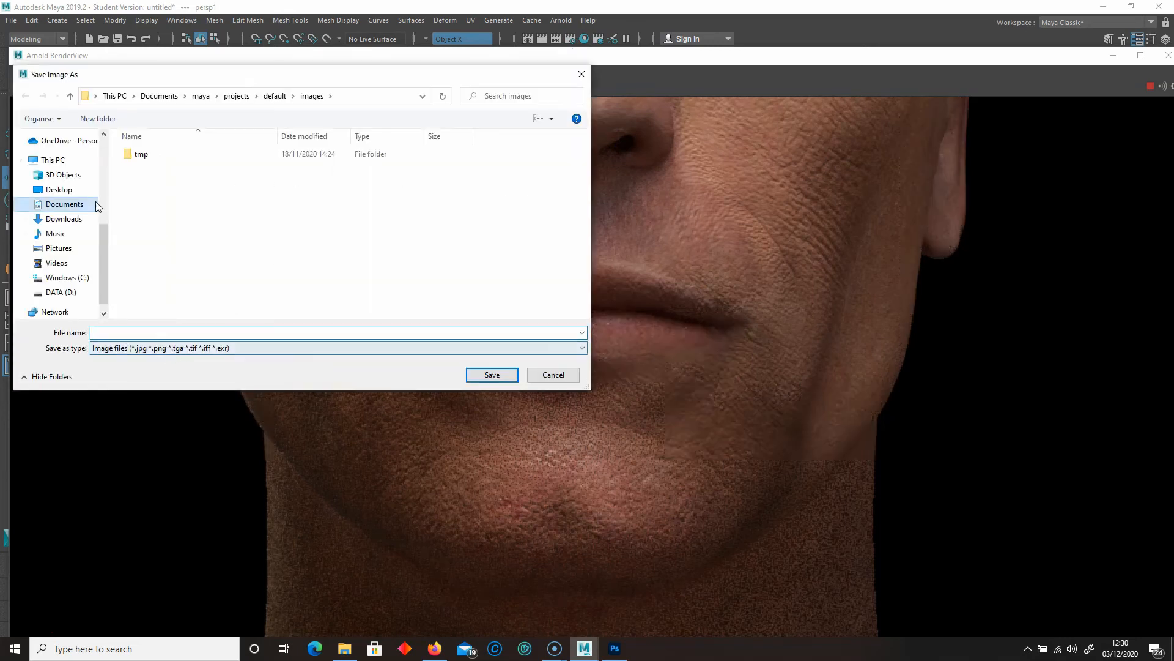
drag(104, 230, 101, 143)
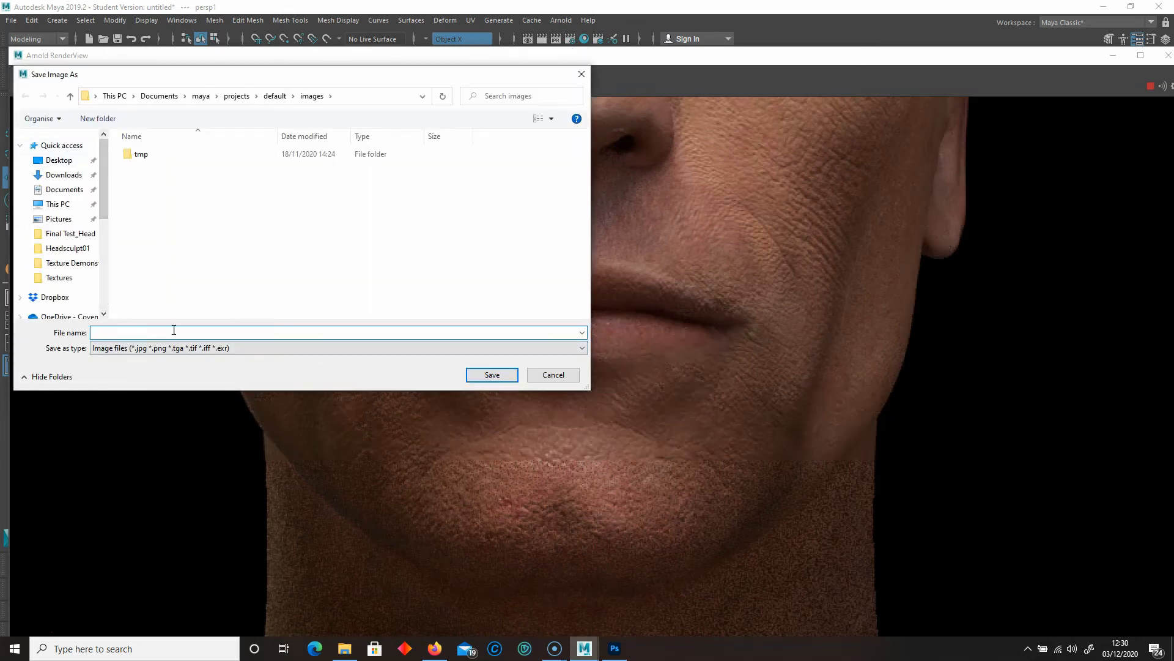
click(561, 377)
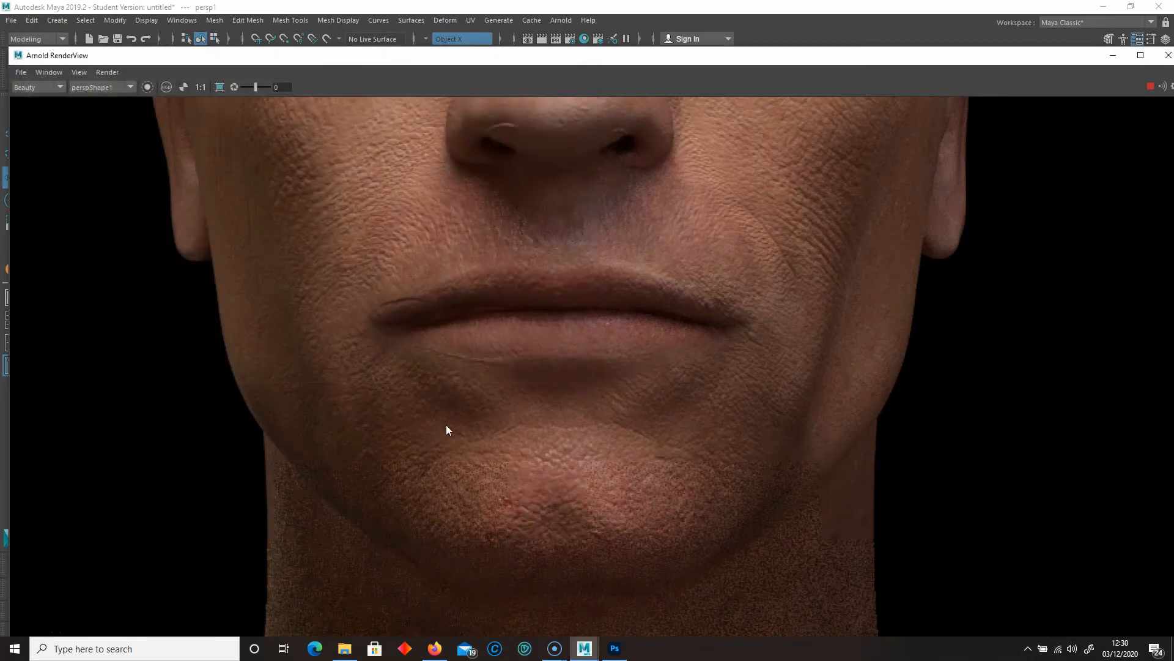
key(f)
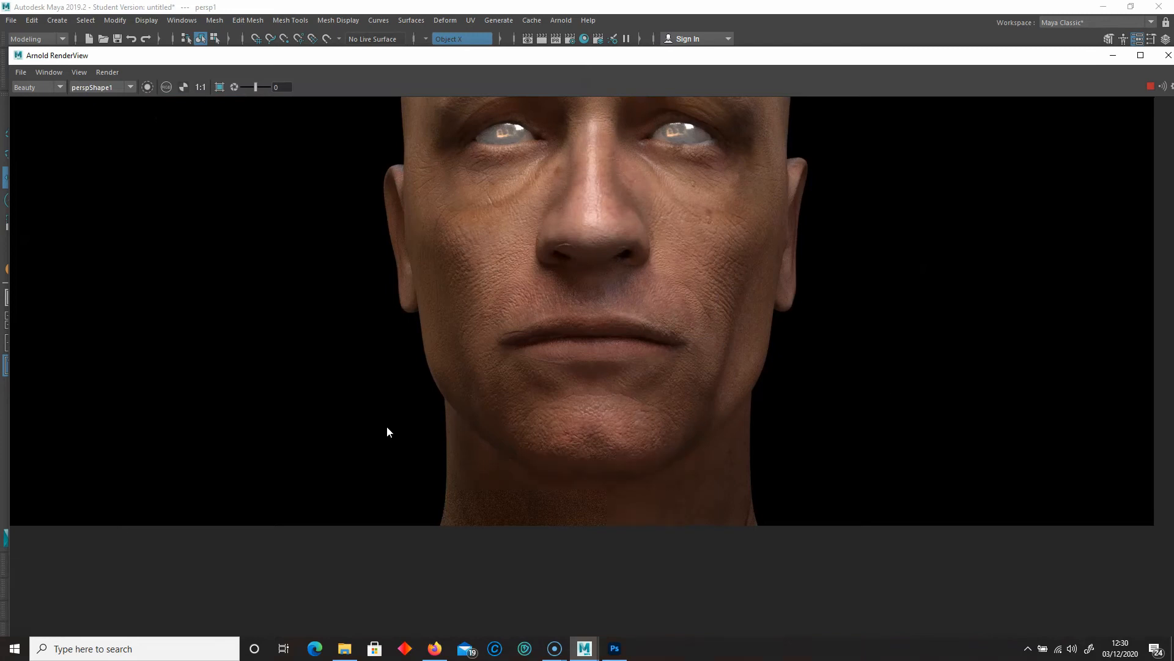
alt+middle_drag(387, 427, 384, 436)
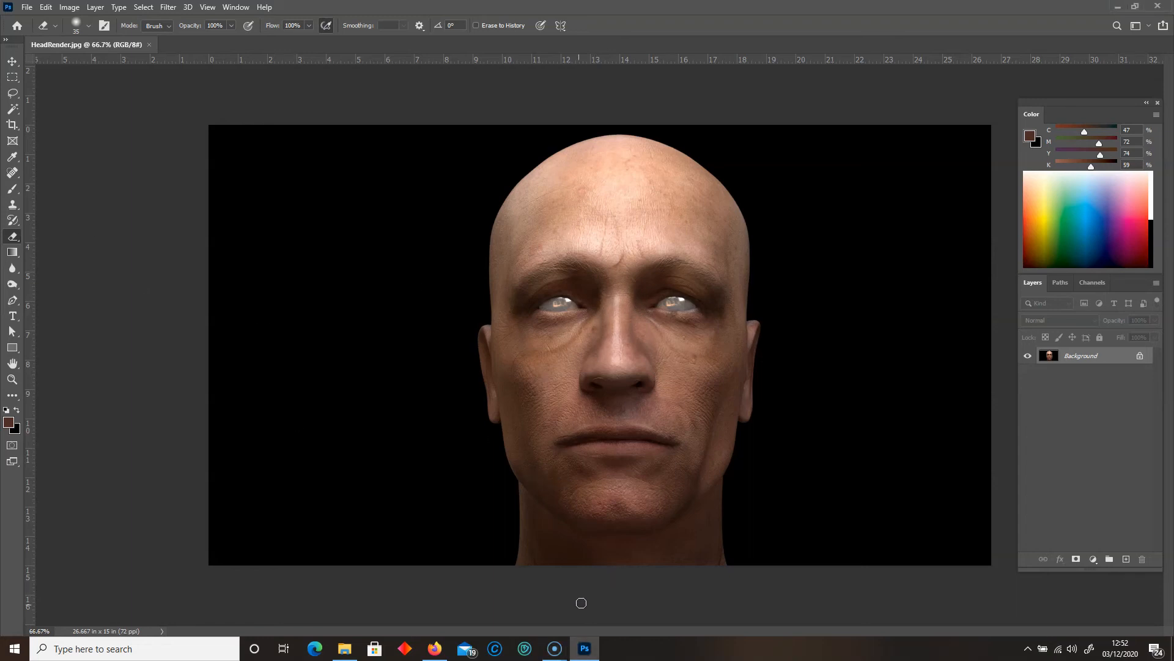
Zoom HeadRender.jpg to 200% on the eyes, nose and mouth and shrink the Eraser brush.
key(ctrl+1)
drag(597, 629, 612, 629)
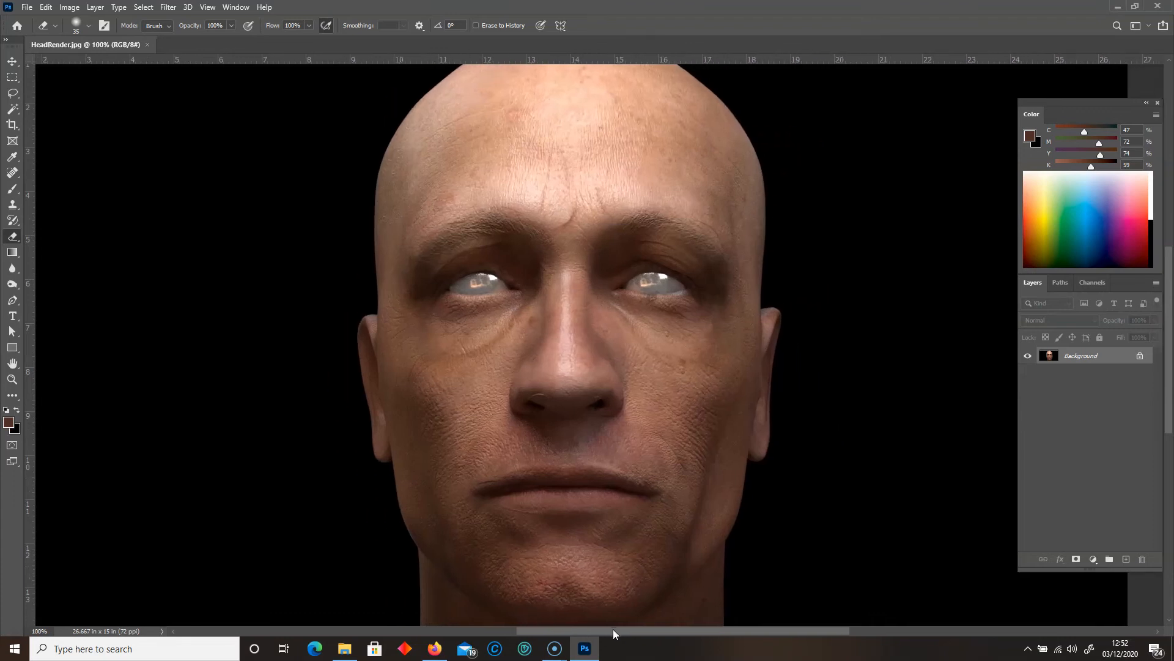
drag(1168, 293, 1169, 308)
key(ctrl+plus)
key(bracketleft)
key(bracketleft)
key(bracketleft)
key(bracketleft)
key(bracketleft)
key(bracketleft)
key(bracketleft)
key(bracketleft)
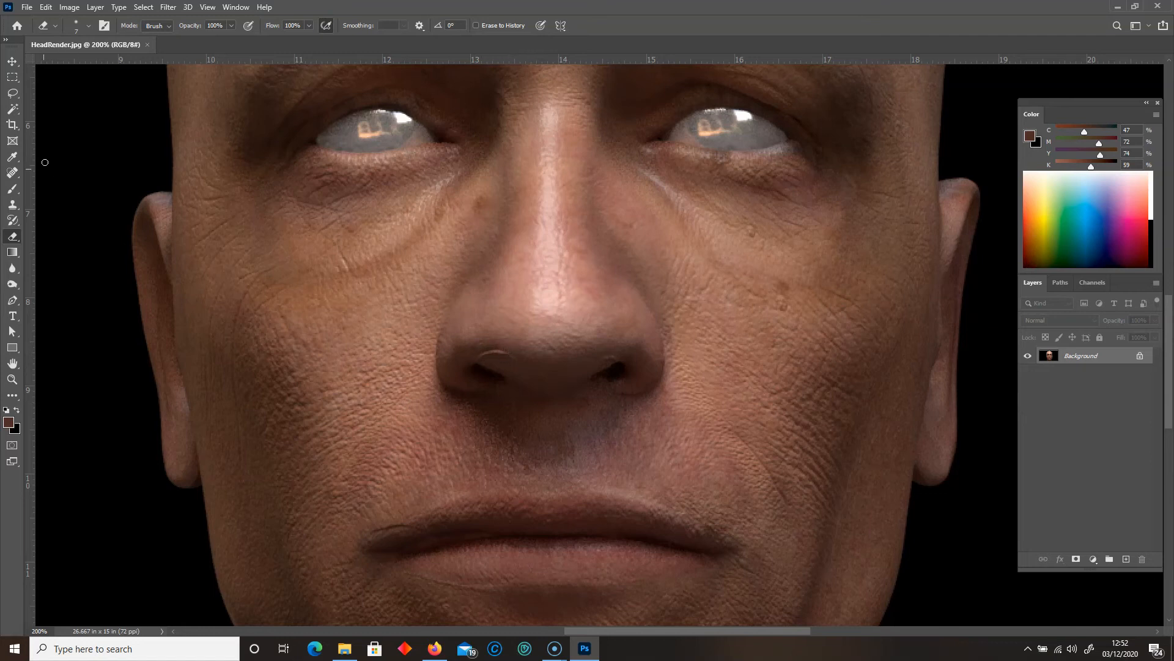
Remove the fine crease lines around both nostrils using the Spot Healing Brush at size 10.
click(11, 174)
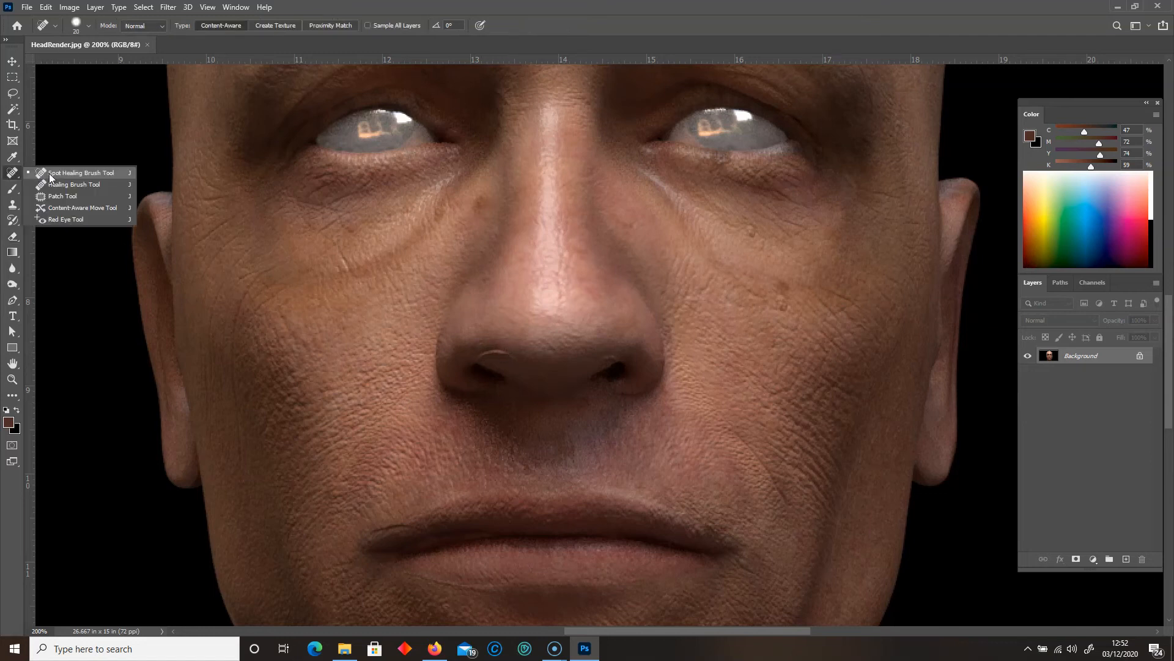
click(50, 174)
key(bracketleft)
key(bracketleft)
key(alt+bracketleft)
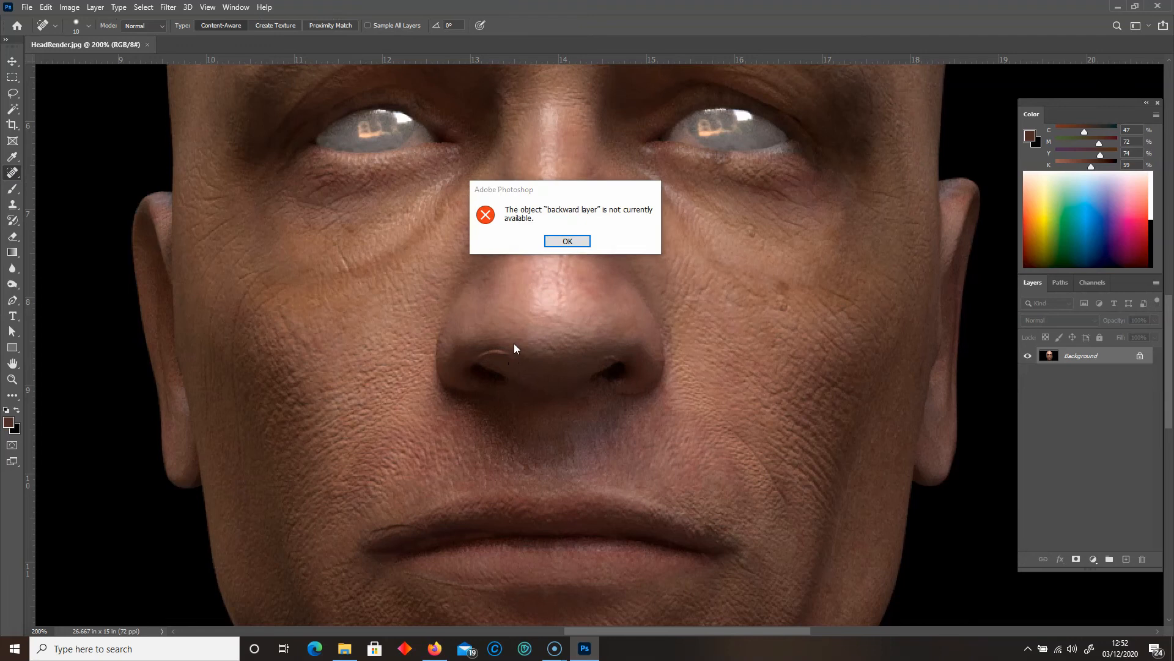
key(Return)
drag(512, 352, 479, 353)
drag(607, 363, 600, 359)
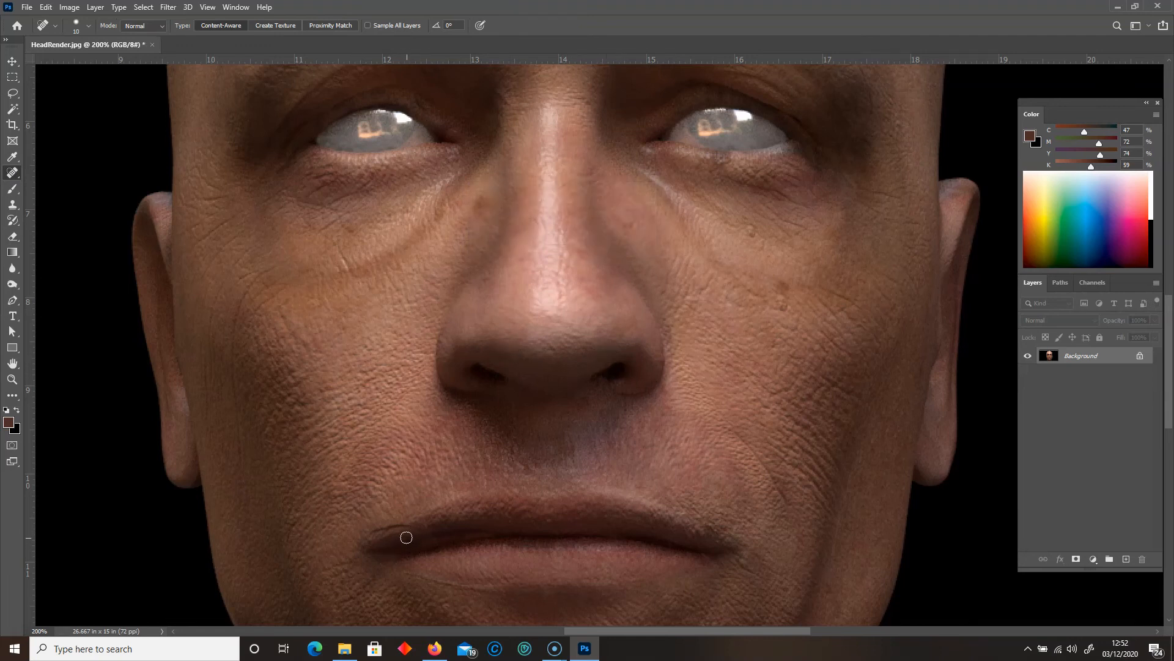
Heal the dark line at the corner of the mouth and the thin line below the lower lip.
drag(421, 529, 366, 529)
drag(412, 576, 479, 592)
key(ctrl+minus)
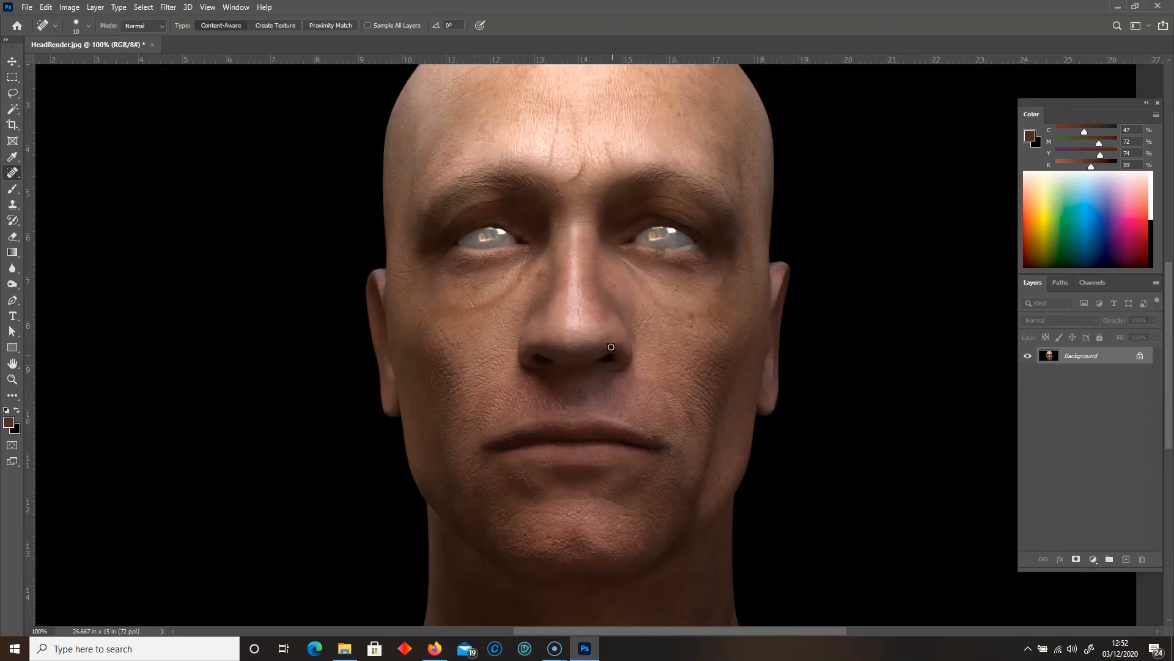
Enlarge the Spot Healing Brush to 20, heal the crease between the eyebrows and review the face at 100%.
key(bracketright)
drag(585, 164, 584, 164)
click(587, 180)
alt+scroll(571, 463, up, 1)
key(ctrl+minus)
key(ctrl+plus)
key(ctrl+minus)
drag(1171, 375, 1173, 362)
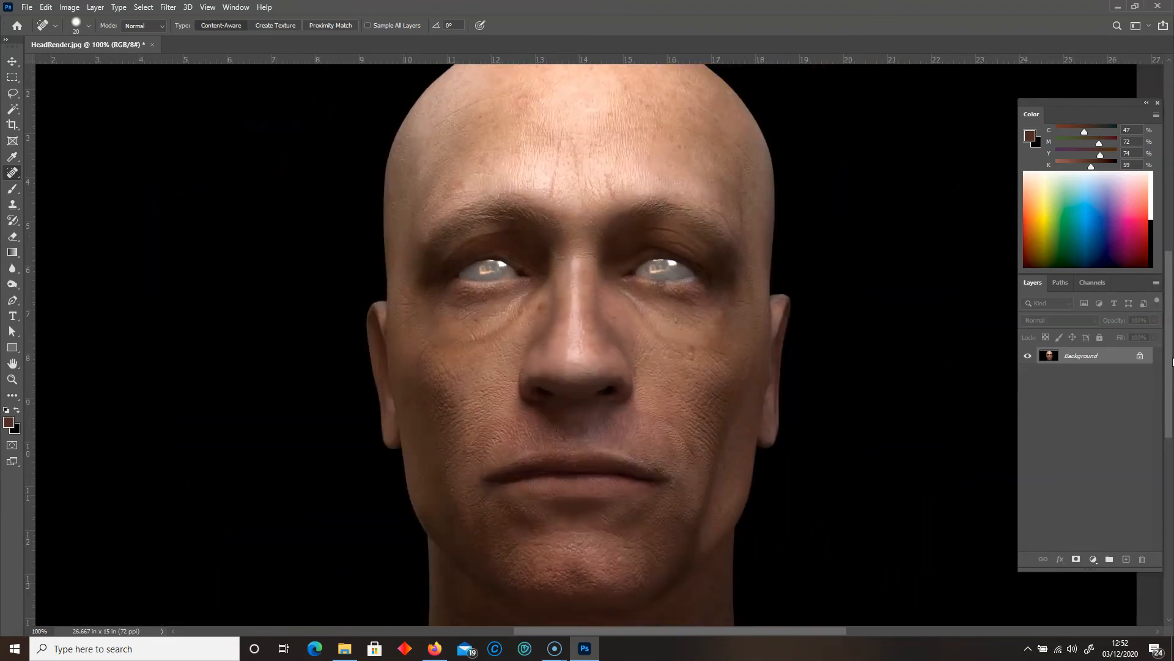
Switch to Firefox and compare the beard reference photos for hair direction, density and length.
click(434, 651)
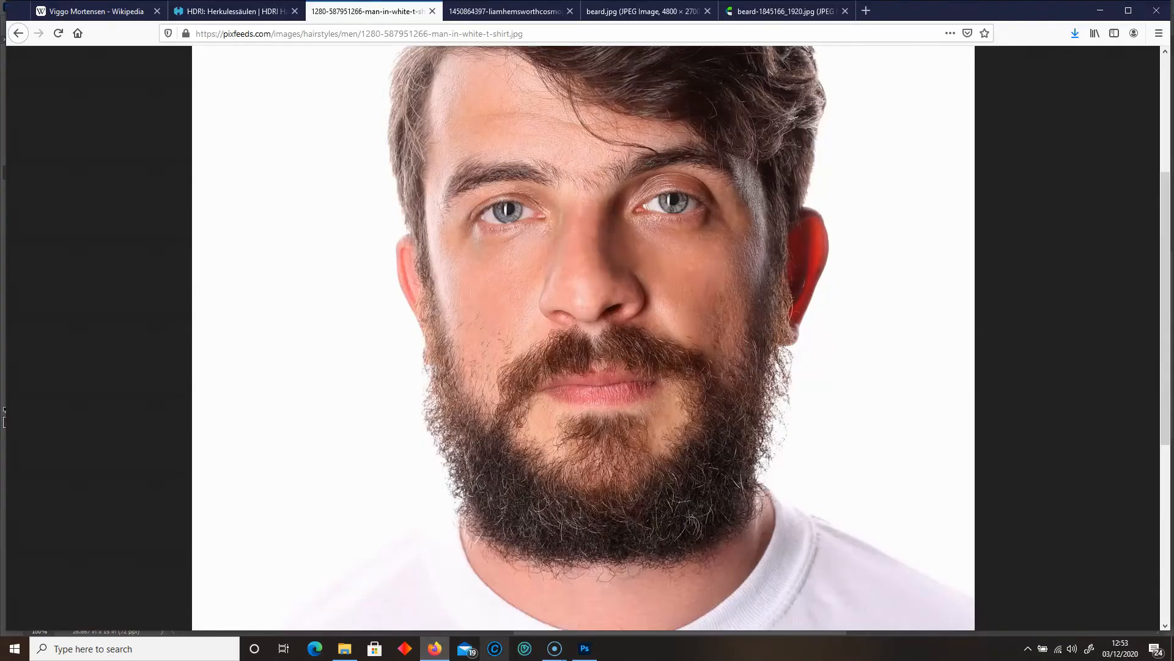
click(523, 11)
click(670, 14)
click(766, 15)
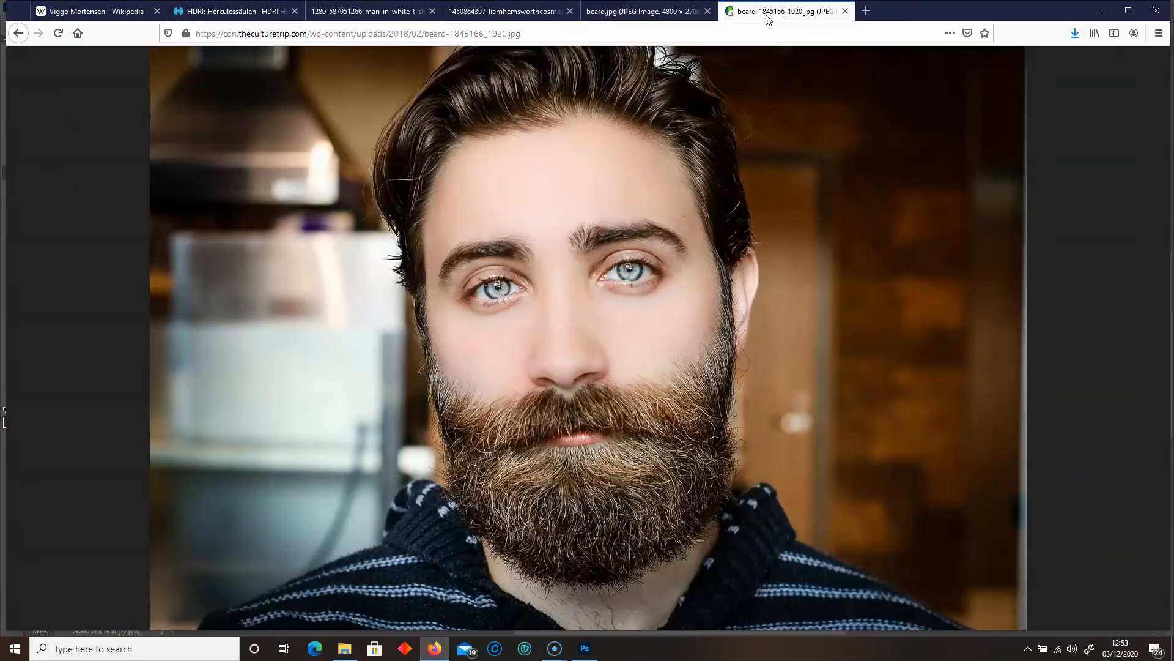
click(637, 14)
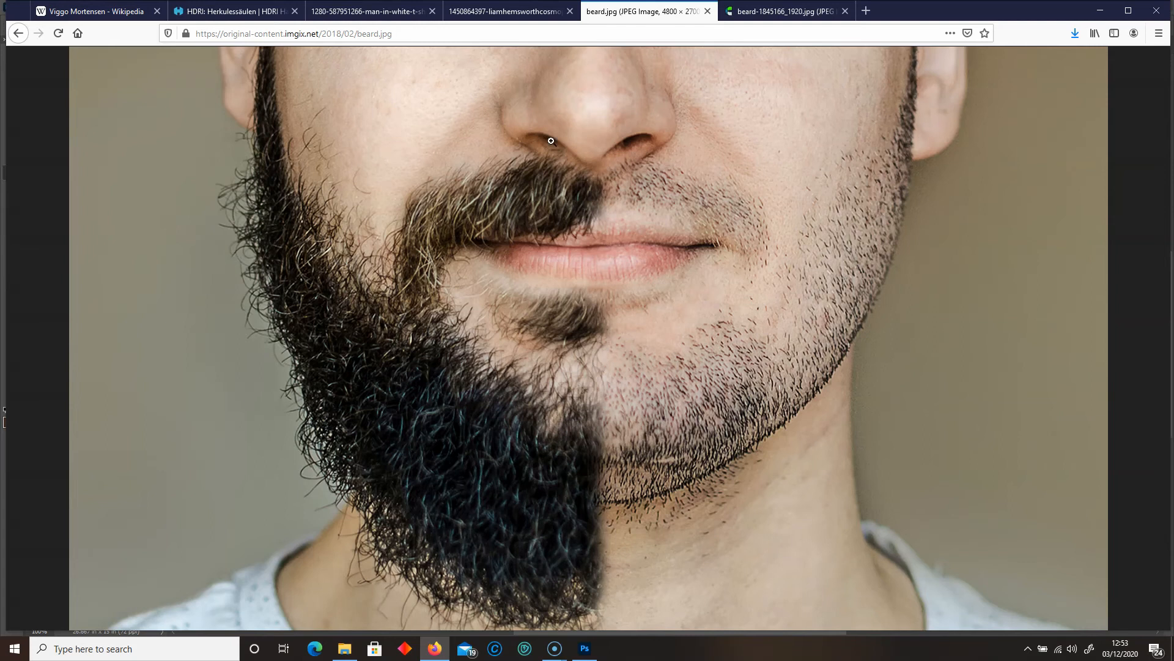
click(515, 13)
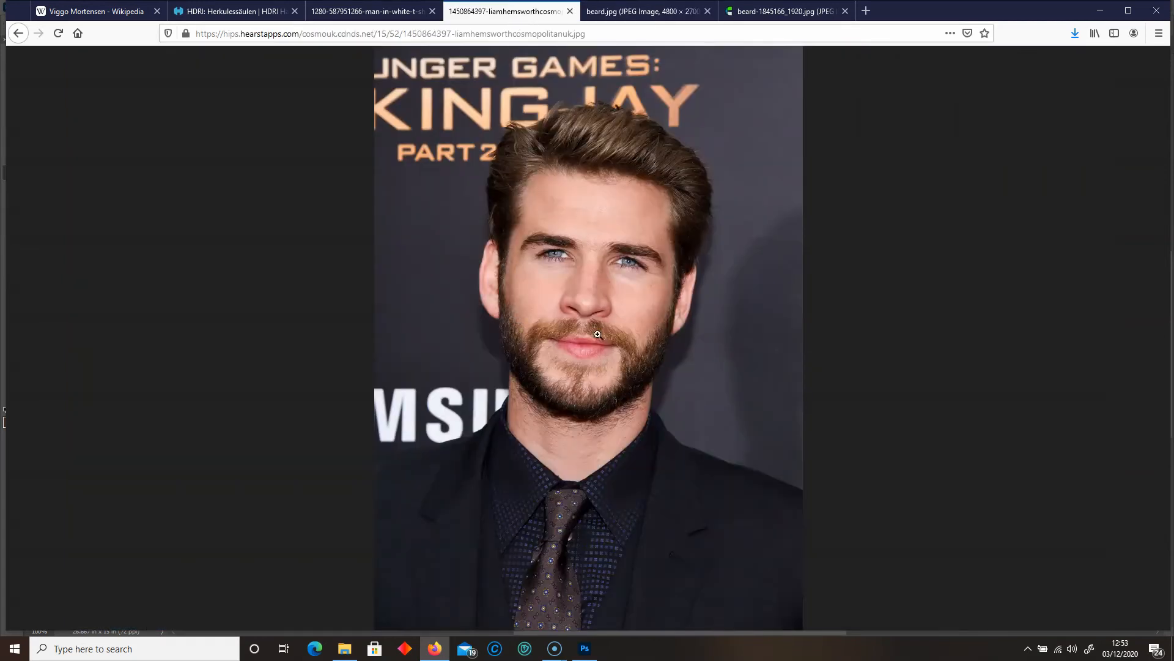
click(771, 12)
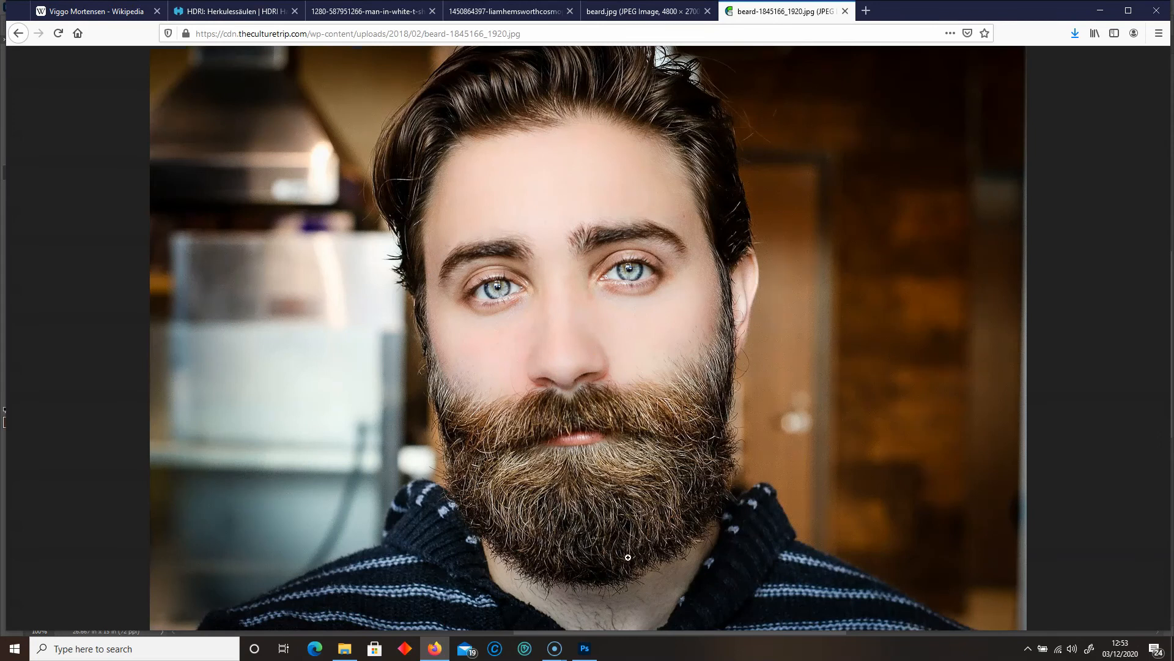
Copy the photo of the bearded man in the white T-shirt from Firefox and paste it into HeadRender.jpg in Photoshop as a new layer.
key(ctrl+Page_Up)
key(ctrl+Page_Up)
key(ctrl+Page_Up)
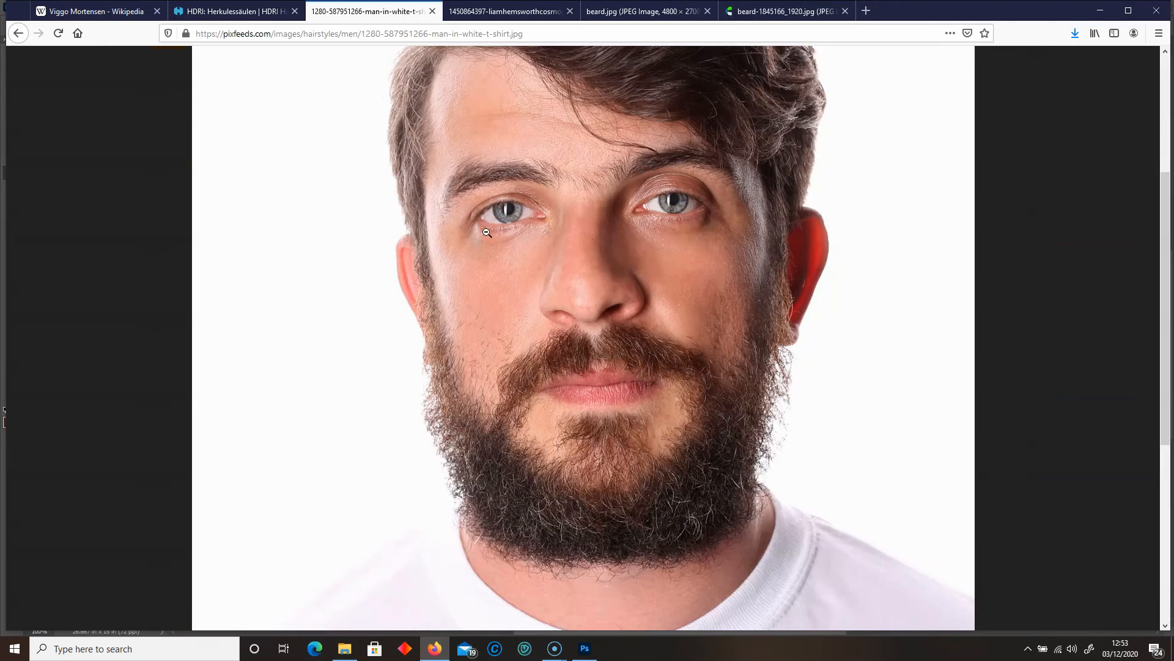
right_click(553, 257)
click(593, 267)
click(1100, 10)
key(ctrl+v)
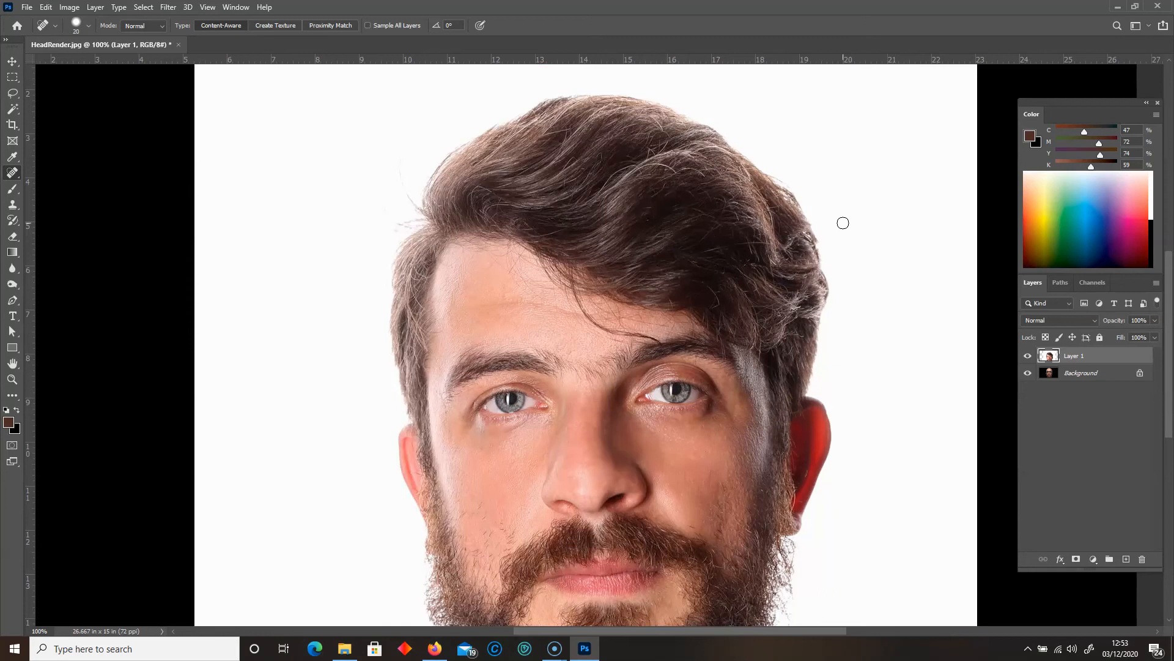
Lasso each eye in the pasted photo and copy it to its own layer.
click(12, 93)
mouse_move(464, 399)
mouse_down()
mouse_move(554, 391)
mouse_move(502, 435)
mouse_move(465, 423)
mouse_up()
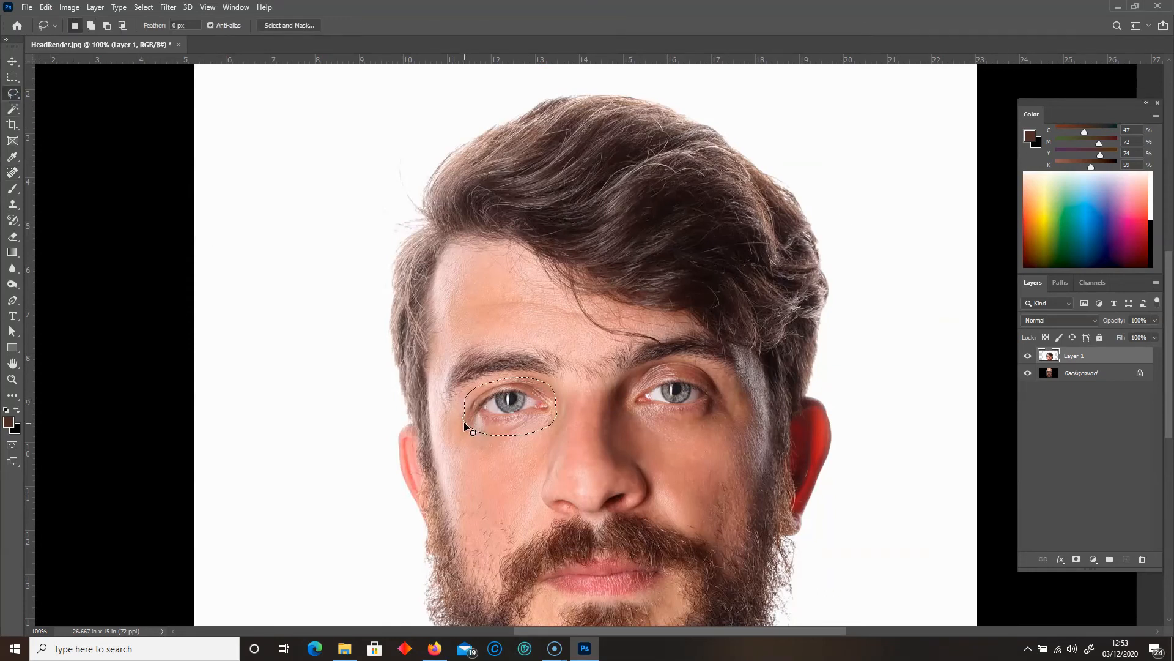
key(ctrl+j)
mouse_move(674, 421)
mouse_down()
mouse_move(627, 411)
mouse_move(643, 374)
mouse_move(713, 366)
mouse_move(673, 425)
mouse_up()
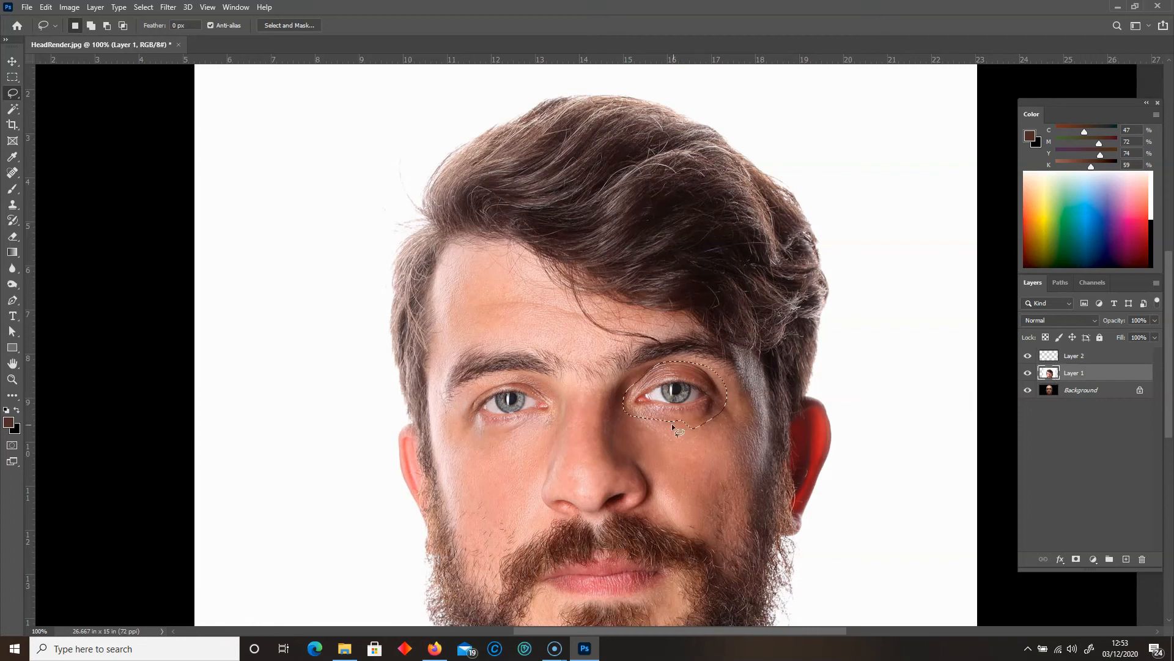
key(ctrl+j)
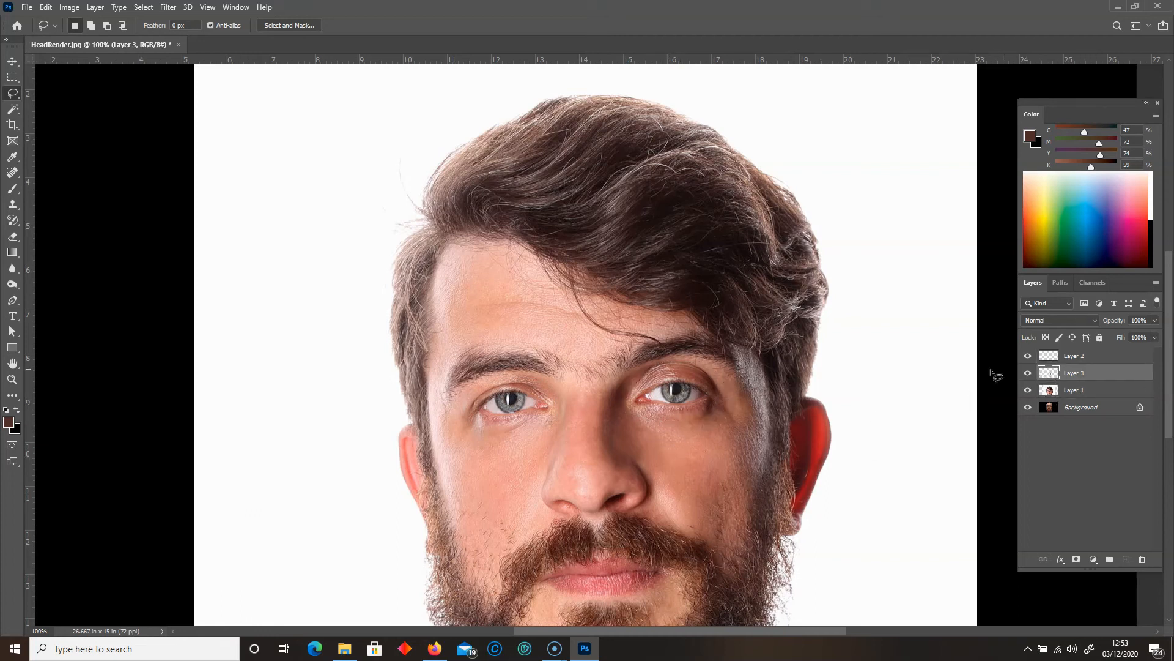
Lasso each eyebrow from the pasted photo onto its own layer, and hide the photo layer.
click(1058, 395)
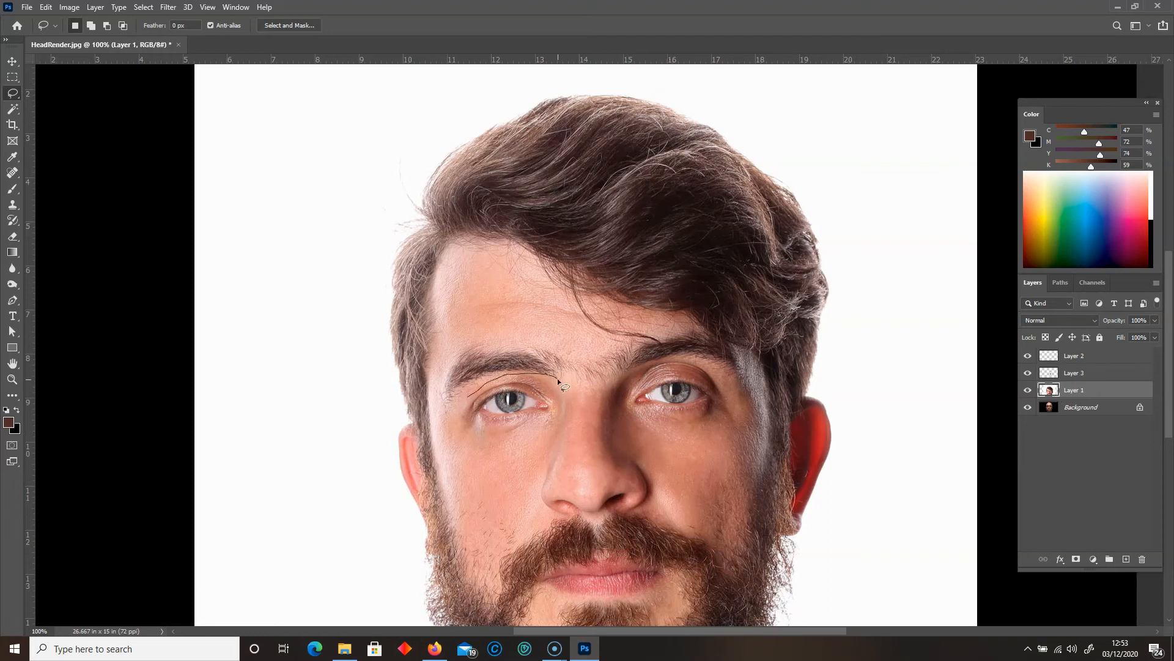
drag(559, 383, 558, 378)
key(ctrl+j)
click(1052, 404)
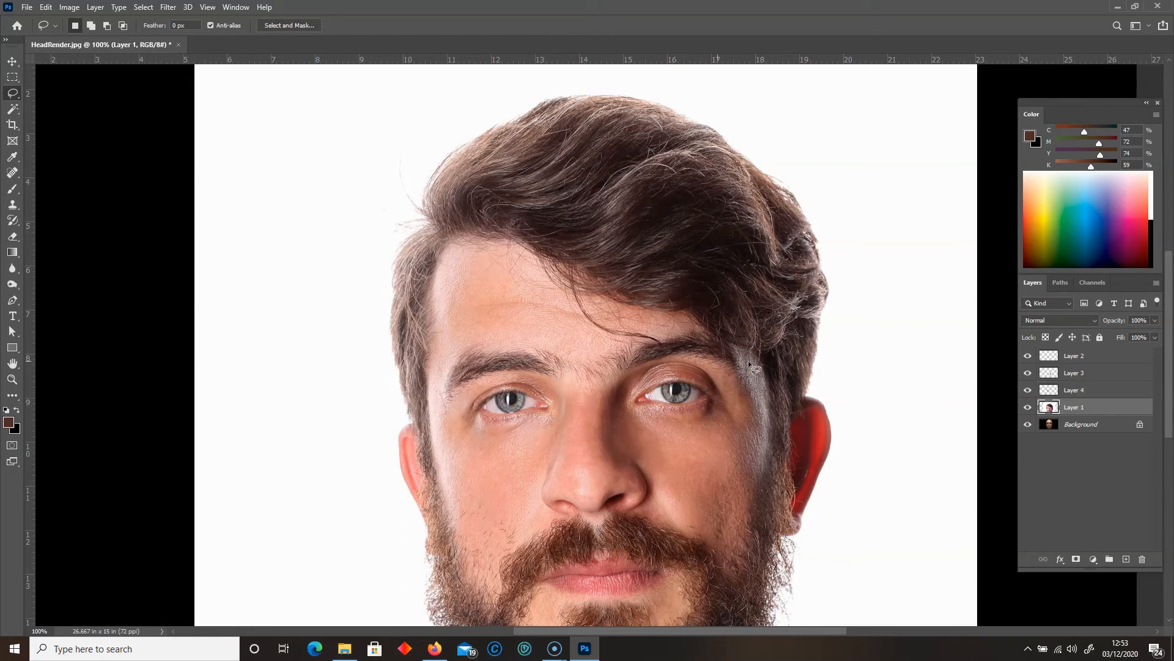
mouse_move(660, 361)
mouse_down()
mouse_move(636, 339)
mouse_move(717, 334)
mouse_move(744, 353)
mouse_move(659, 358)
mouse_up()
key(ctrl+j)
click(1028, 425)
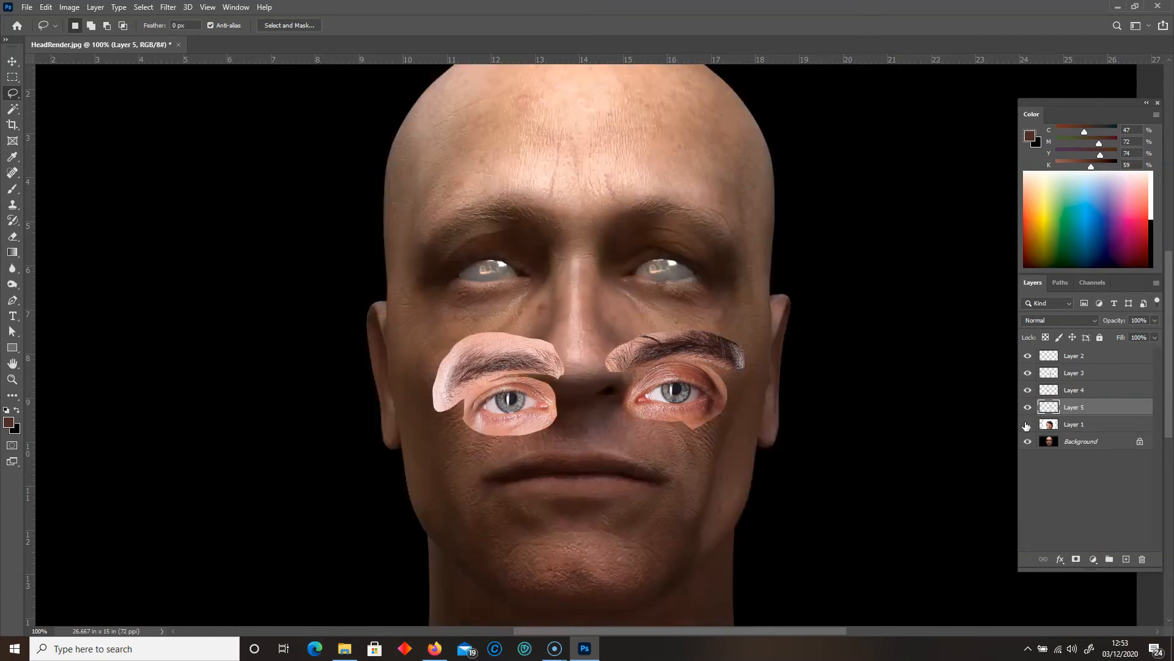
Move the right-hand eyebrow up to the render's brow ridge and rotate it slightly clockwise with Free Transform.
click(13, 61)
drag(492, 401, 495, 270)
key(ctrl+t)
drag(783, 254, 779, 273)
key(Return)
Place the left-hand eyebrow on the render's brow ridge and fit it with Free Transform.
click(1058, 393)
drag(547, 356, 533, 216)
key(ctrl+t)
drag(550, 269, 501, 233)
key(Return)
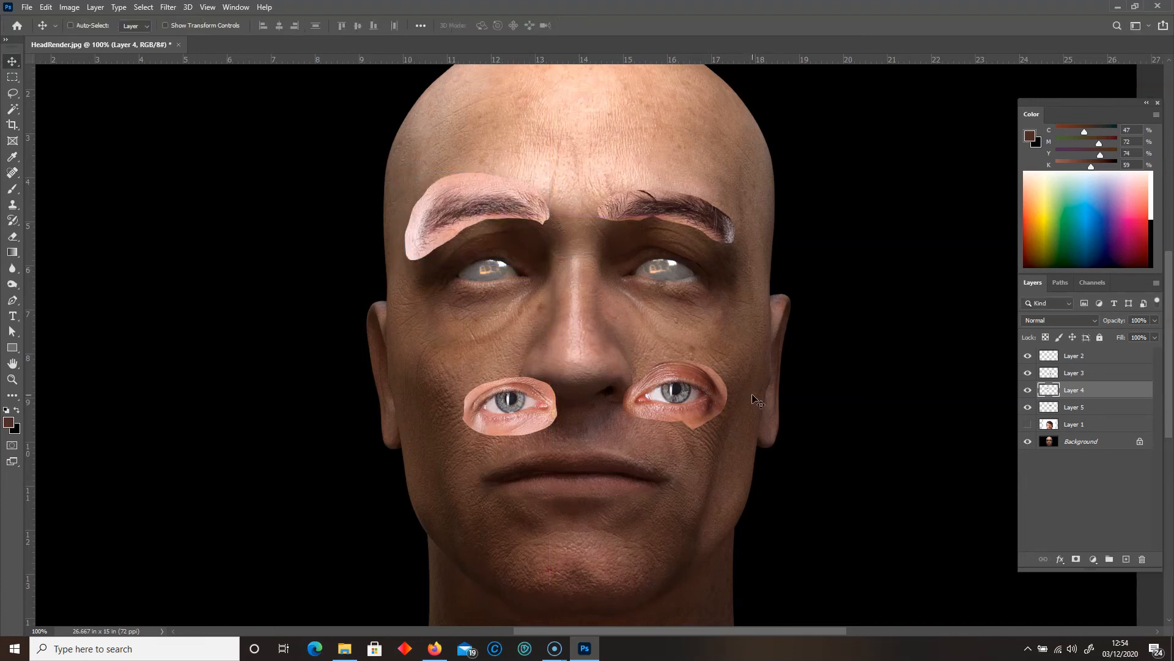
Move both copied eyes from the cheeks onto the render's eye sockets.
click(1074, 372)
drag(502, 402, 493, 277)
click(1074, 355)
drag(499, 413, 481, 279)
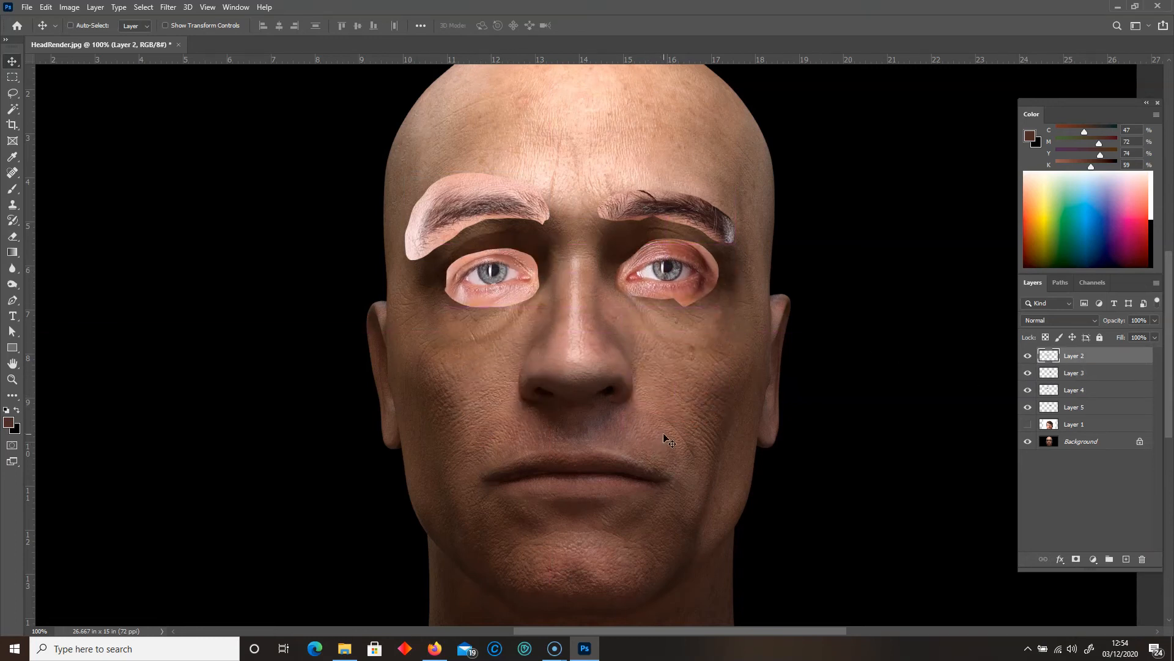
Blend the left-hand eye into the render by splitting the Underlying Layer shadow slider in Blend If, and align it with the socket.
key(ctrl+plus)
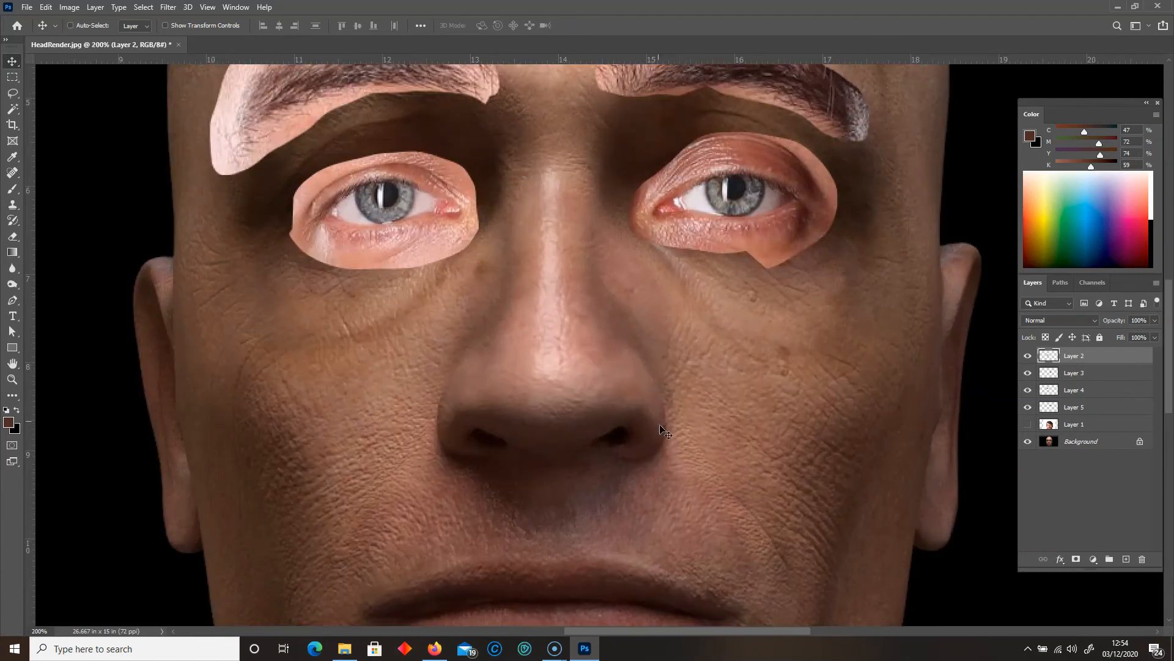
double_click(1119, 357)
alt+drag(207, 554, 284, 555)
click(464, 337)
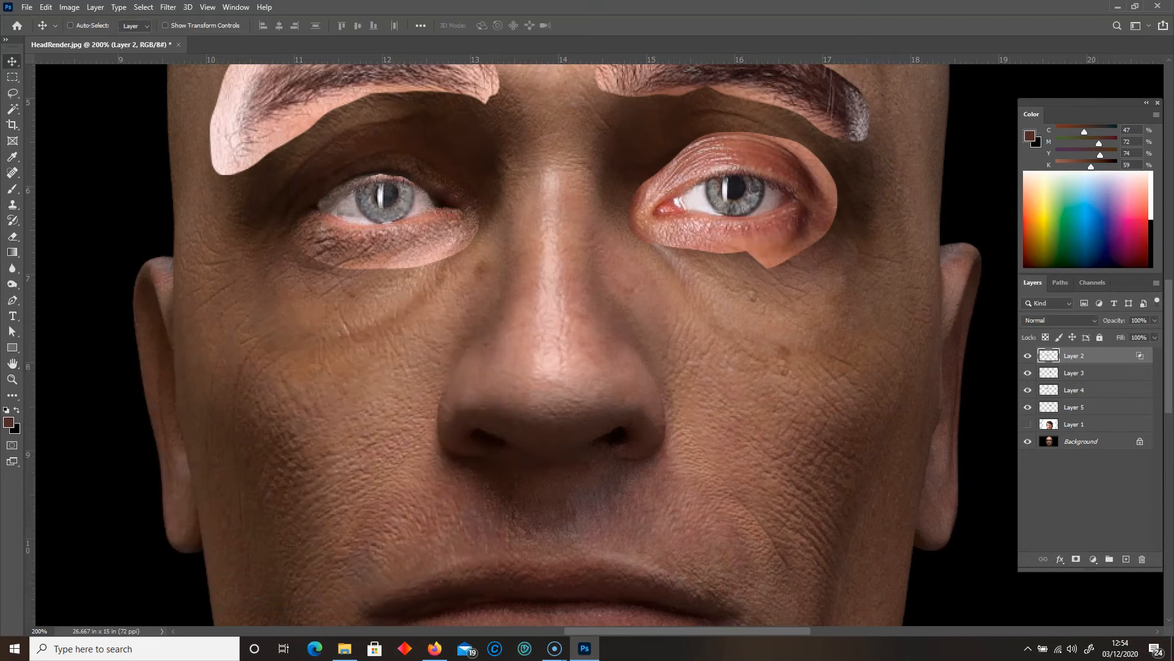
mouse_move(343, 196)
mouse_down()
mouse_move(358, 186)
mouse_move(361, 200)
mouse_move(350, 201)
mouse_up()
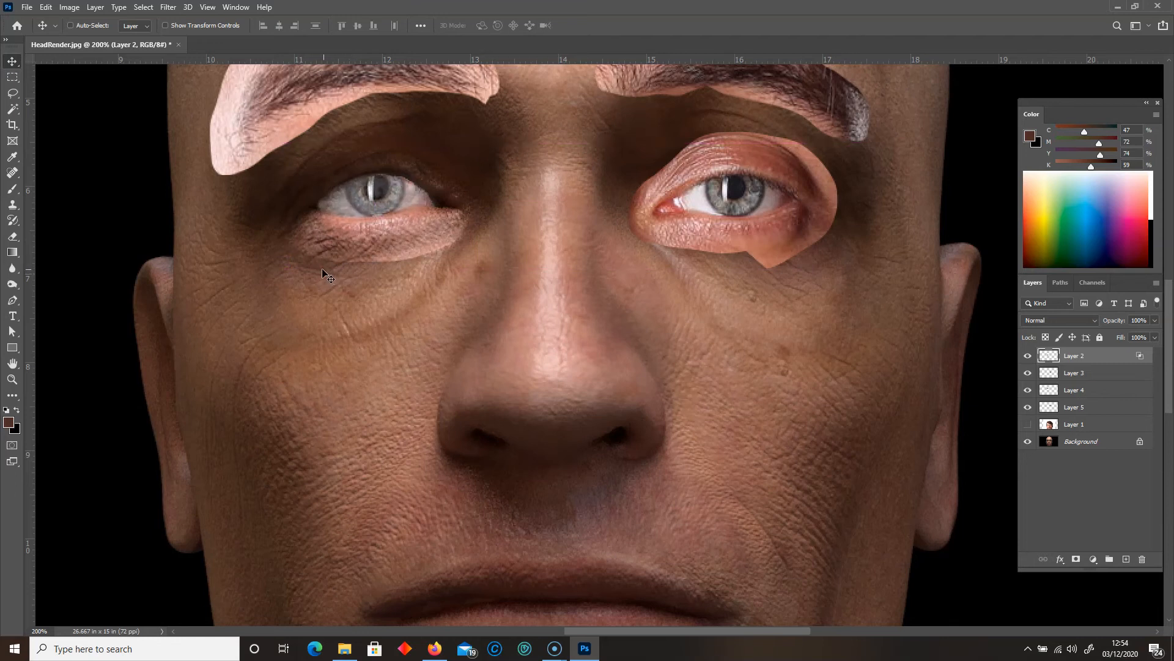
Erase the leftover photo skin around the left-hand eye, enlarging the soft Eraser as needed.
click(13, 236)
mouse_move(301, 235)
mouse_down()
mouse_move(307, 244)
mouse_move(280, 227)
mouse_move(459, 229)
mouse_move(386, 256)
mouse_up()
key(bracketright)
key(bracketright)
key(bracketright)
key(bracketright)
key(bracketright)
key(bracketright)
key(bracketright)
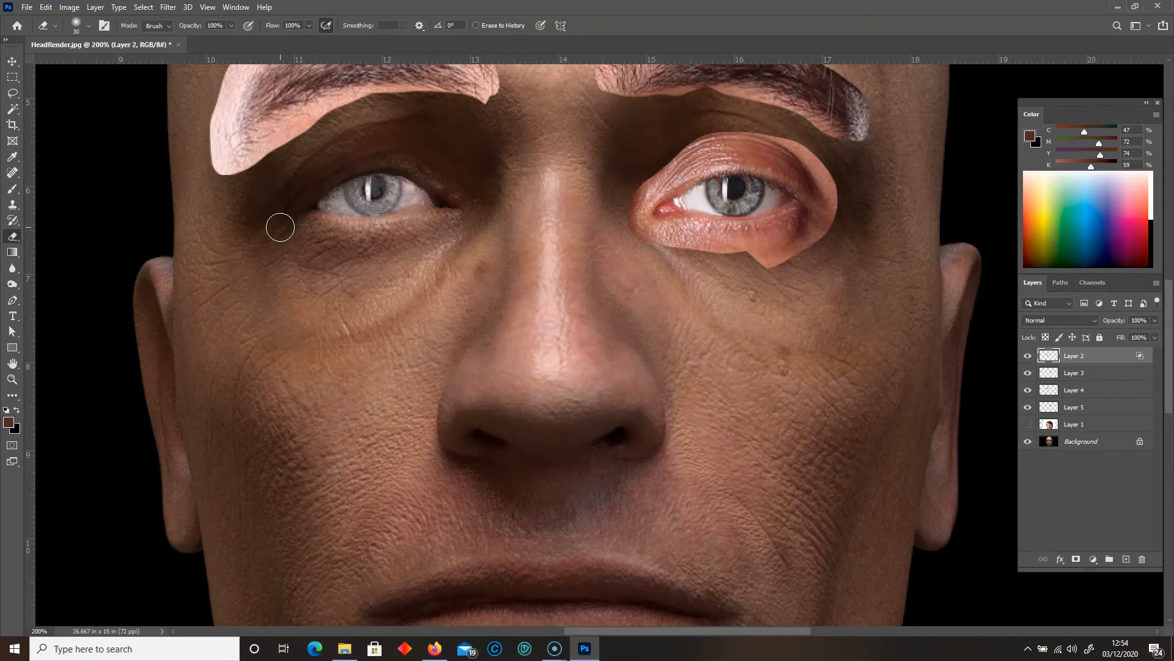
key(ctrl+minus)
key(bracketright)
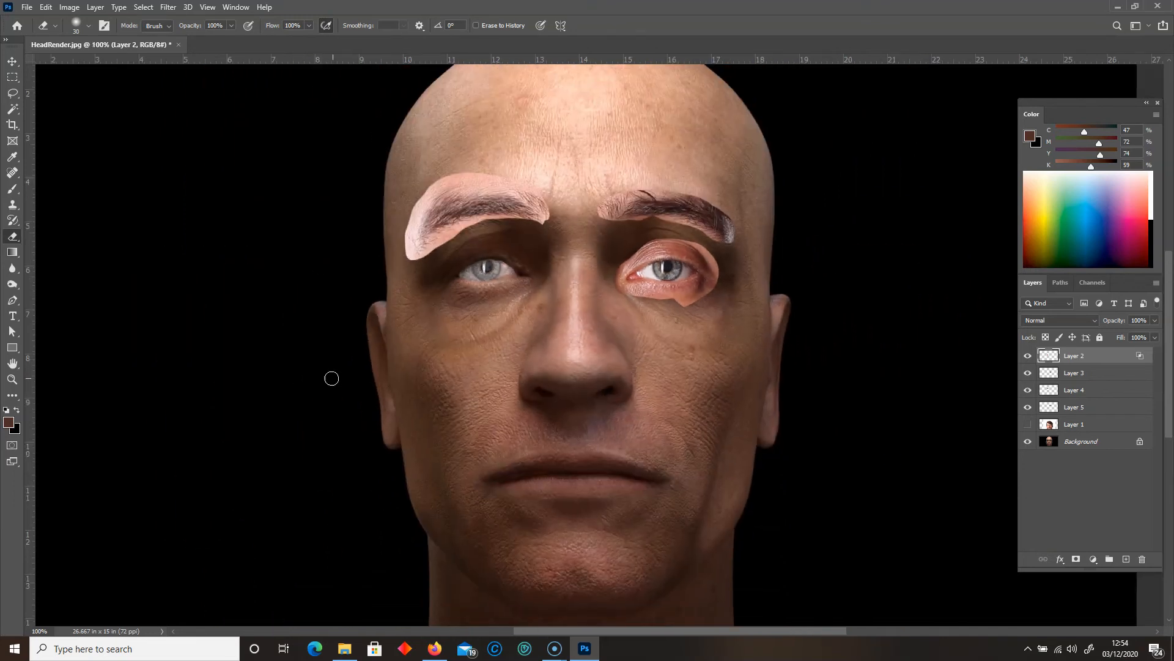
key(bracketright)
mouse_move(450, 280)
mouse_down()
mouse_move(464, 293)
mouse_move(473, 257)
mouse_up()
Blend the right-hand eye layer into the render with the Blend If Underlying Layer shadows split at 49 / 117.
click(1113, 380)
double_click(1101, 380)
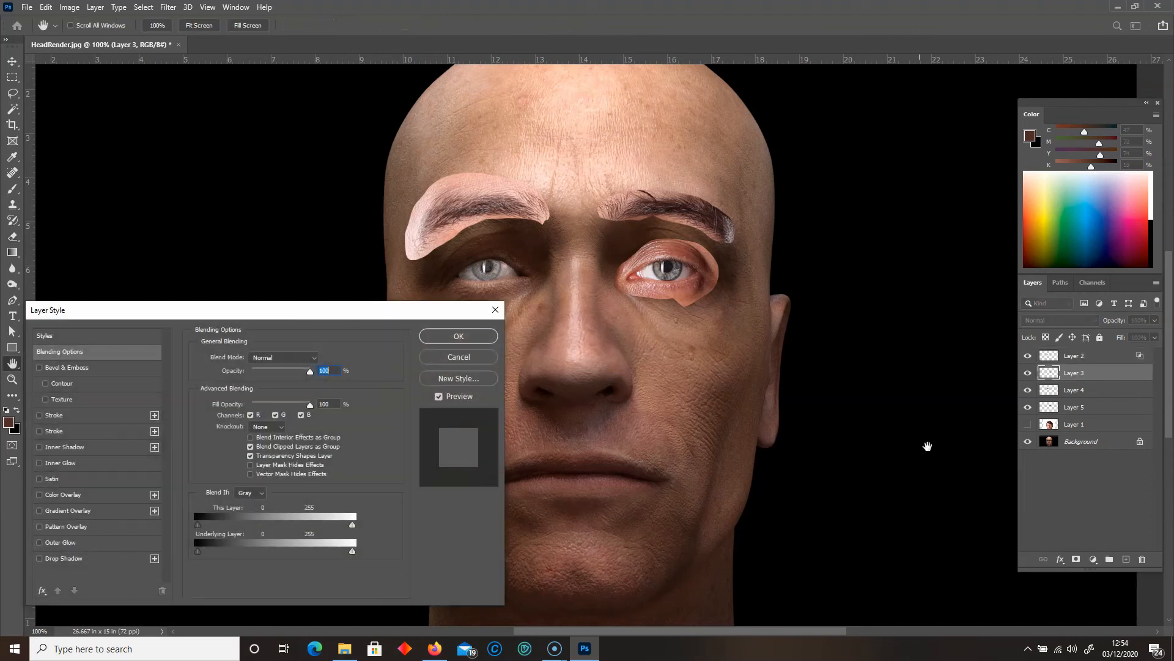
drag(198, 551, 269, 546)
key(alt)
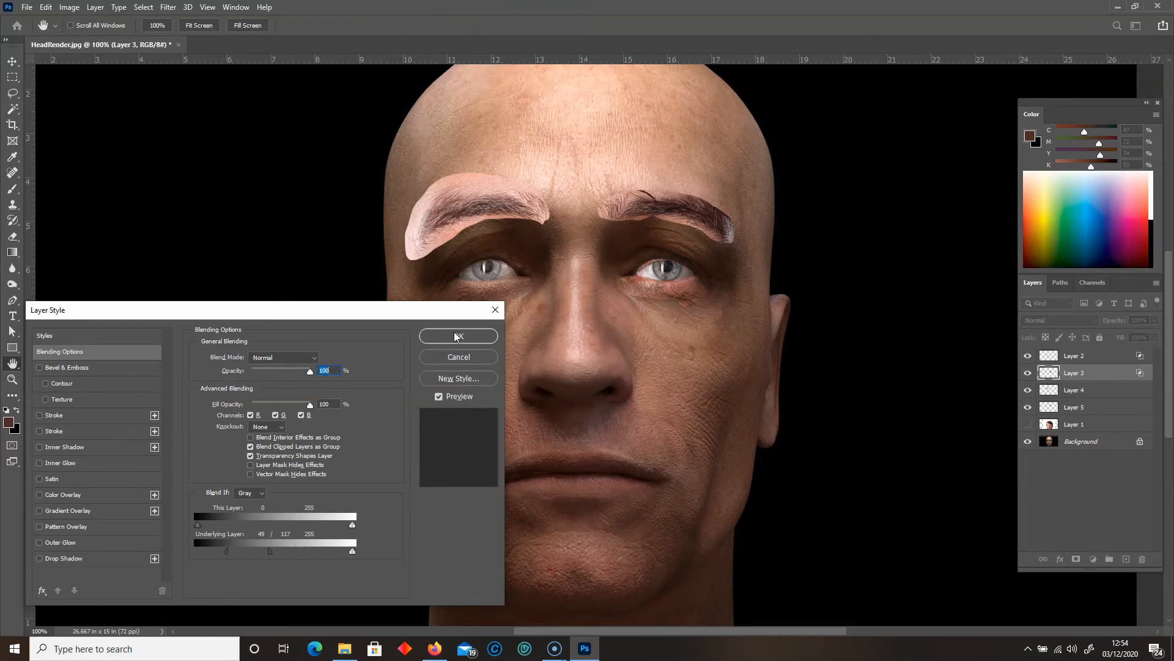
click(455, 337)
Erase the leftover reddish skin below the right-hand eye with the Eraser at size 50 and check both eyes.
click(11, 61)
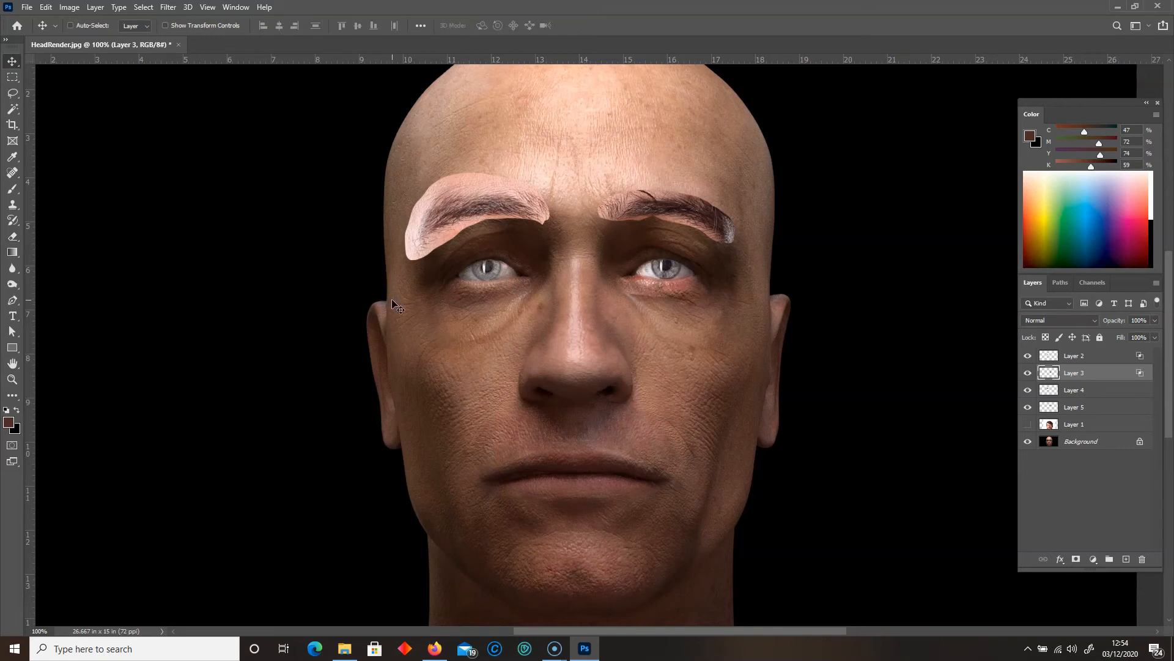
key(ctrl+plus)
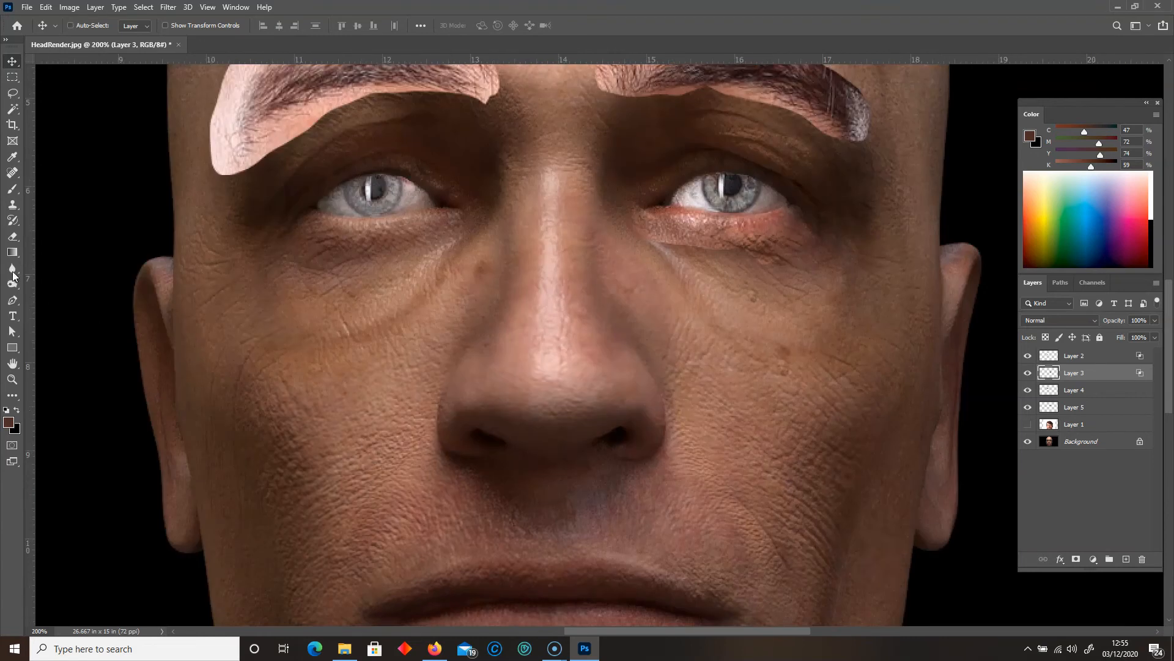
click(13, 236)
drag(643, 234, 758, 241)
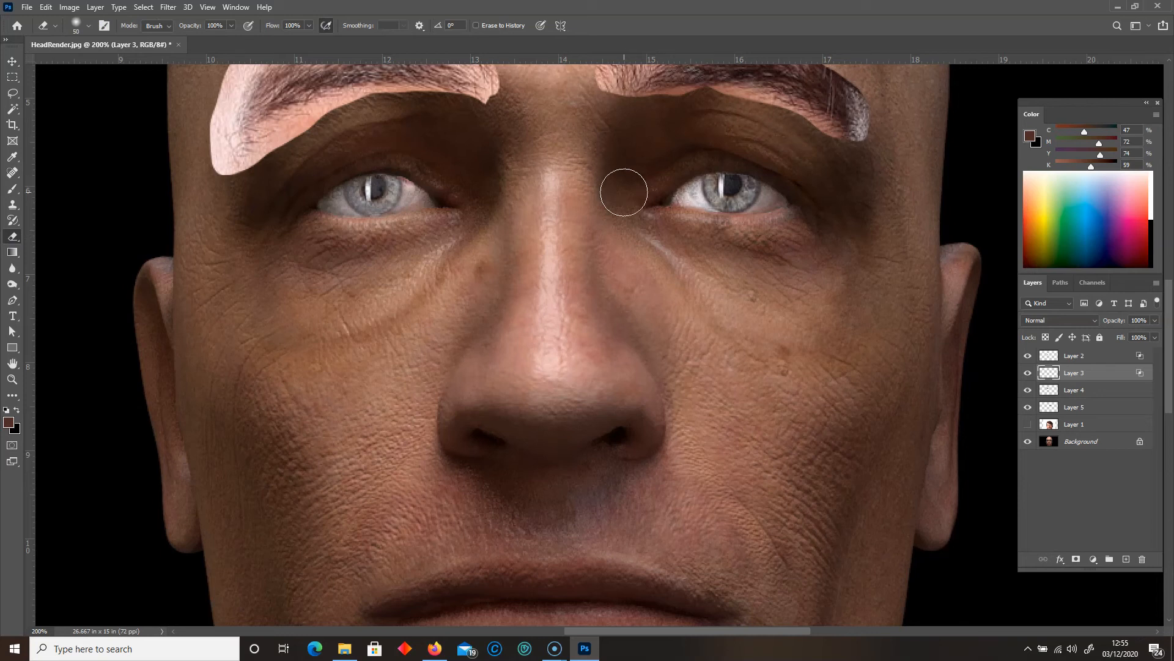
alt+scroll(707, 346, down, 3)
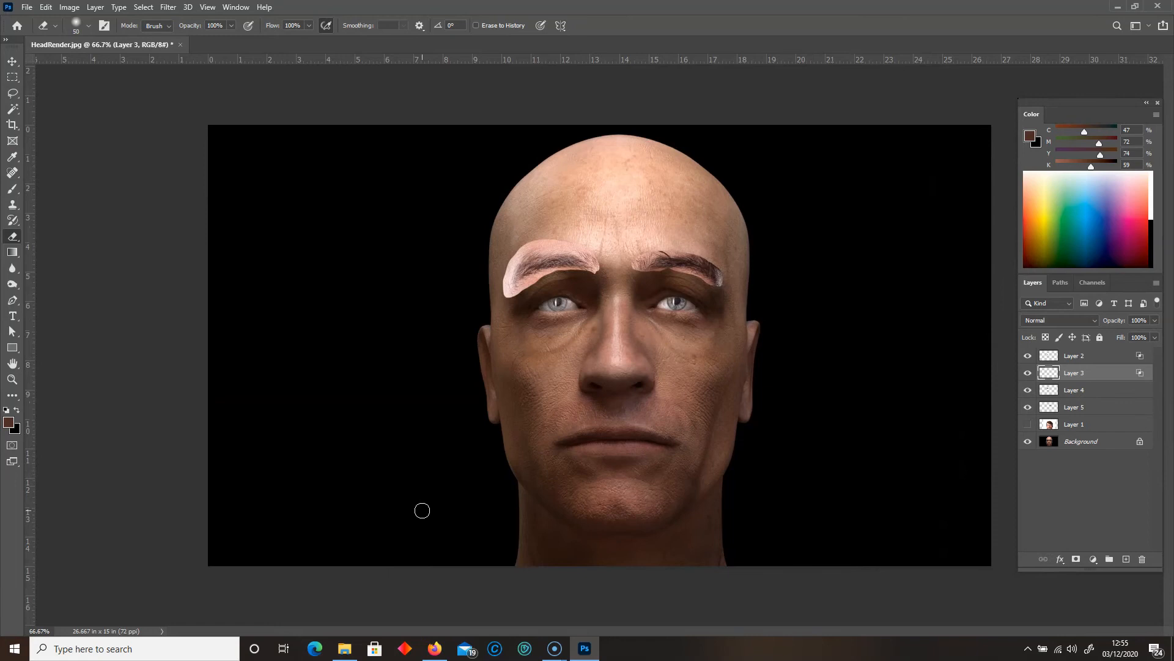
key(ctrl+plus)
key(ctrl+plus)
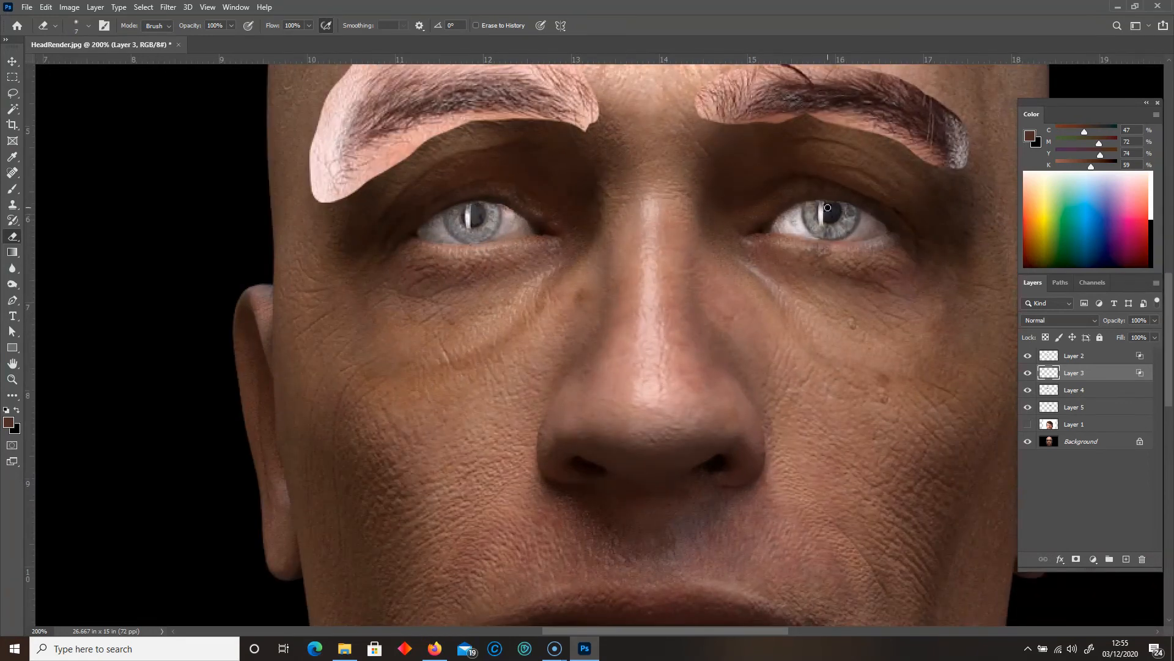
Hide the light skin of the left-hand eyebrow layer by splitting the Blend If This Layer highlights at 30 / 138.
key(ctrl+minus)
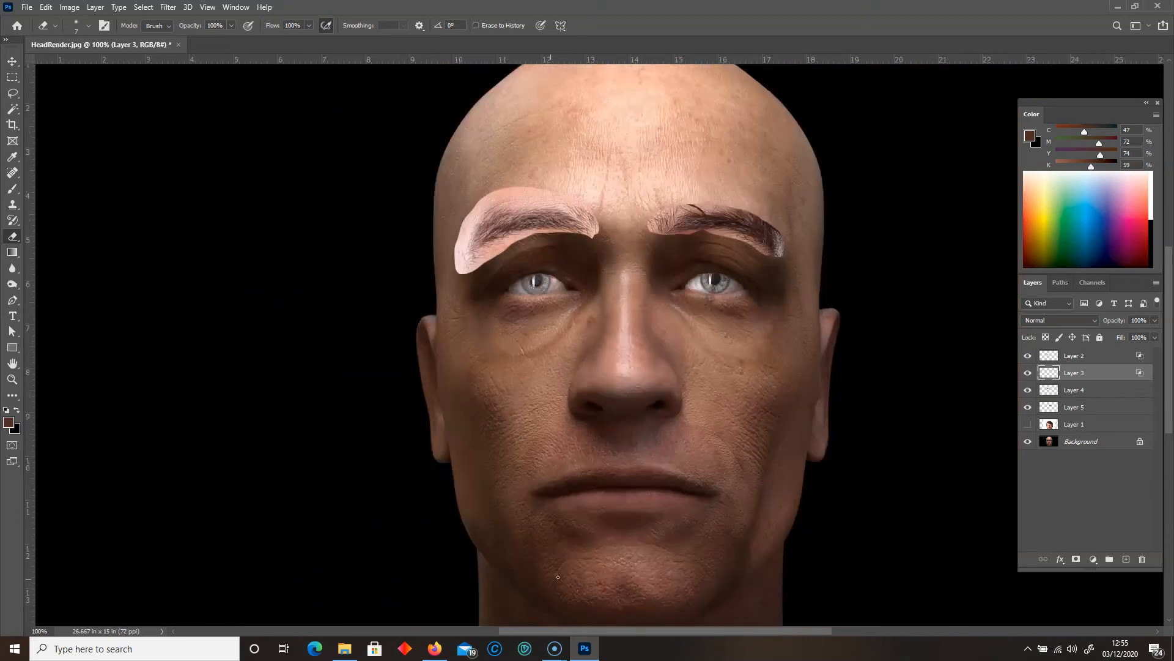
double_click(1104, 392)
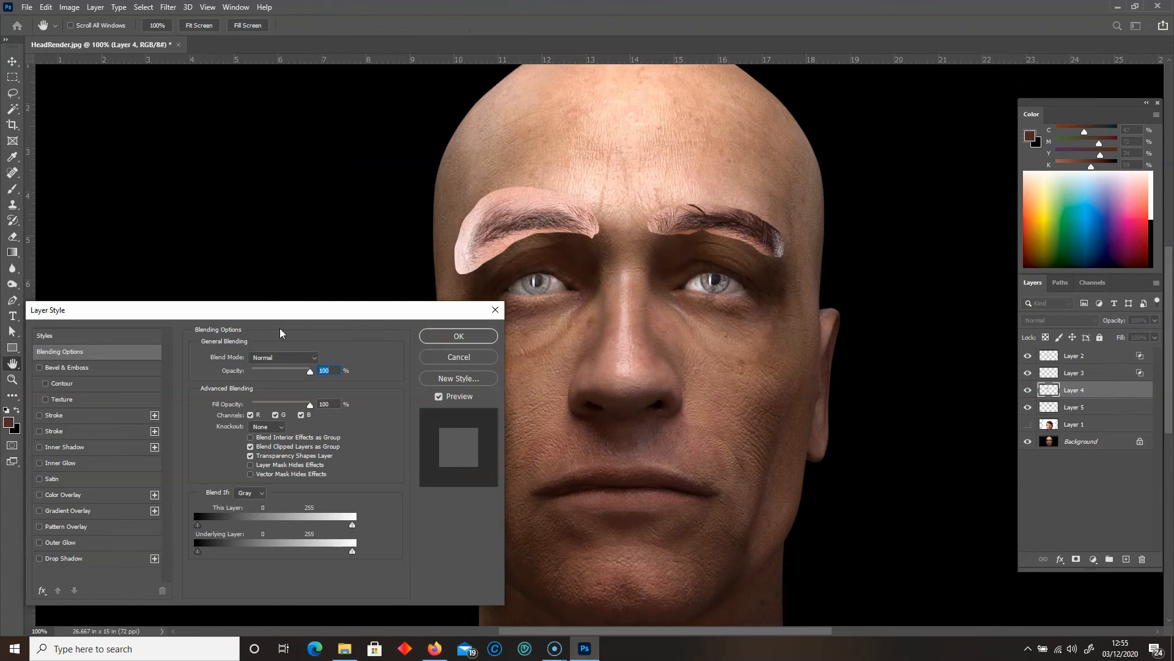
drag(347, 525, 286, 525)
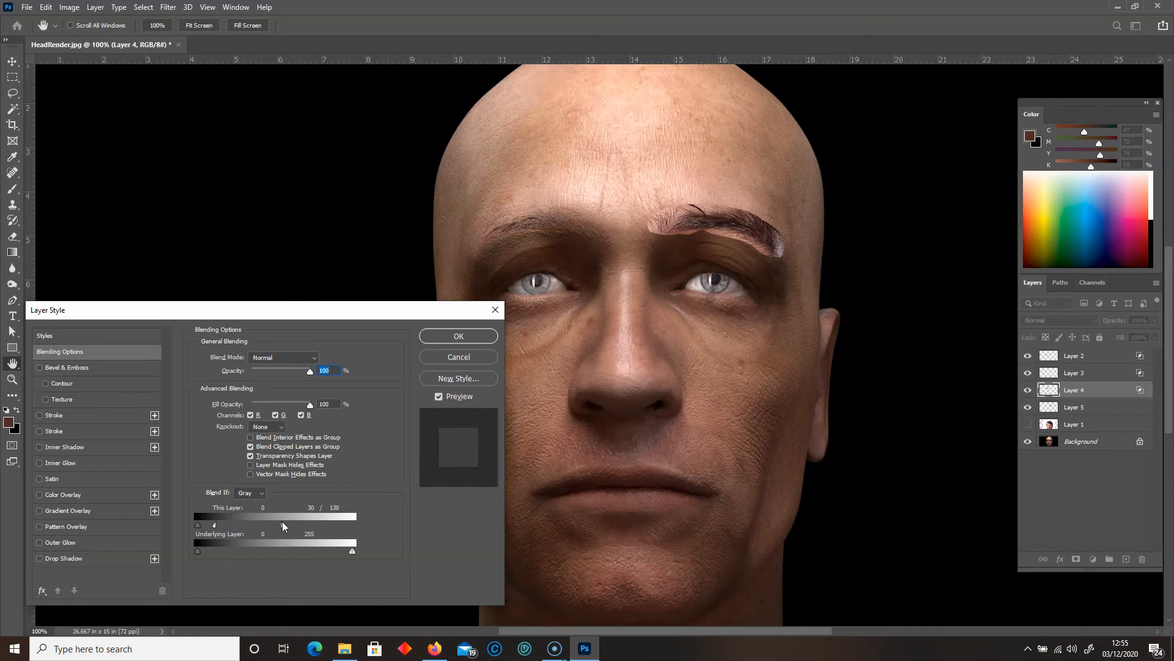
click(459, 337)
key(e)
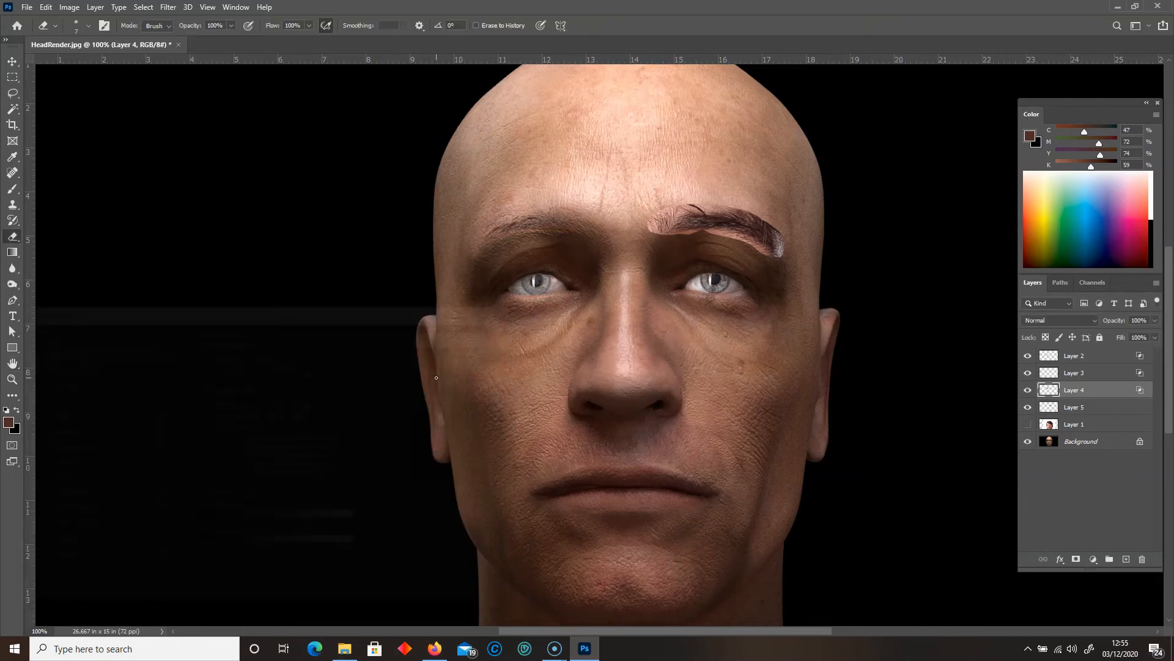
Darken the left-hand eyebrow layer with Curves, lowering the shadows and setting the upper point to input 189, output 164.
click(69, 8)
mouse_move(92, 39)
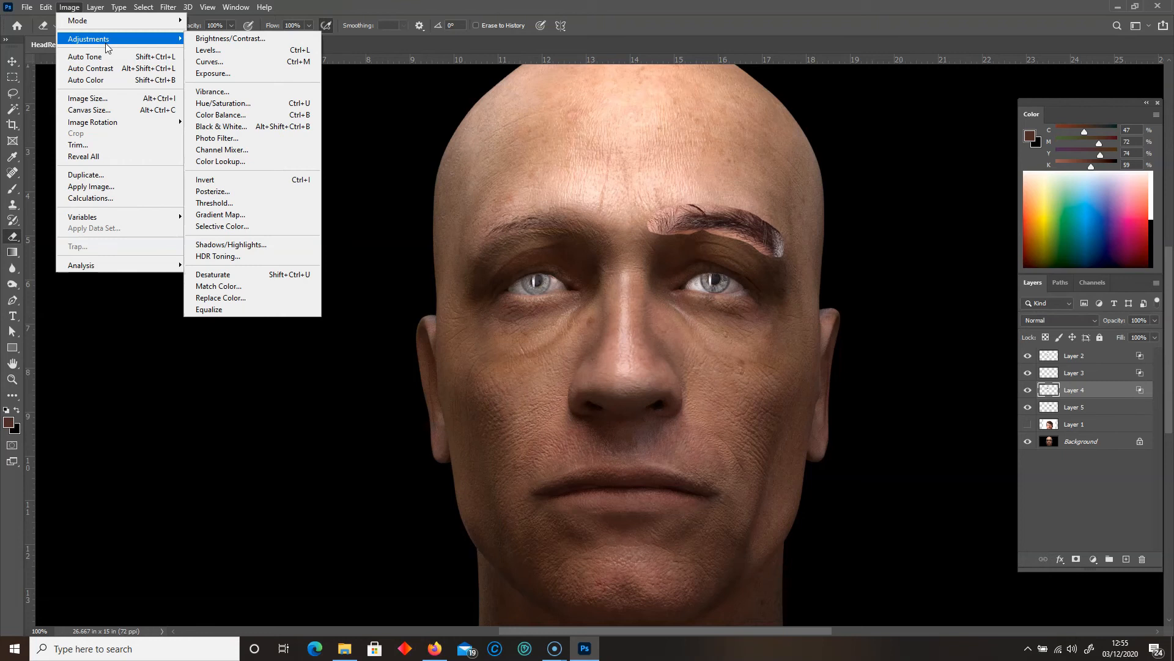
click(208, 62)
drag(127, 247, 121, 264)
drag(179, 196, 191, 199)
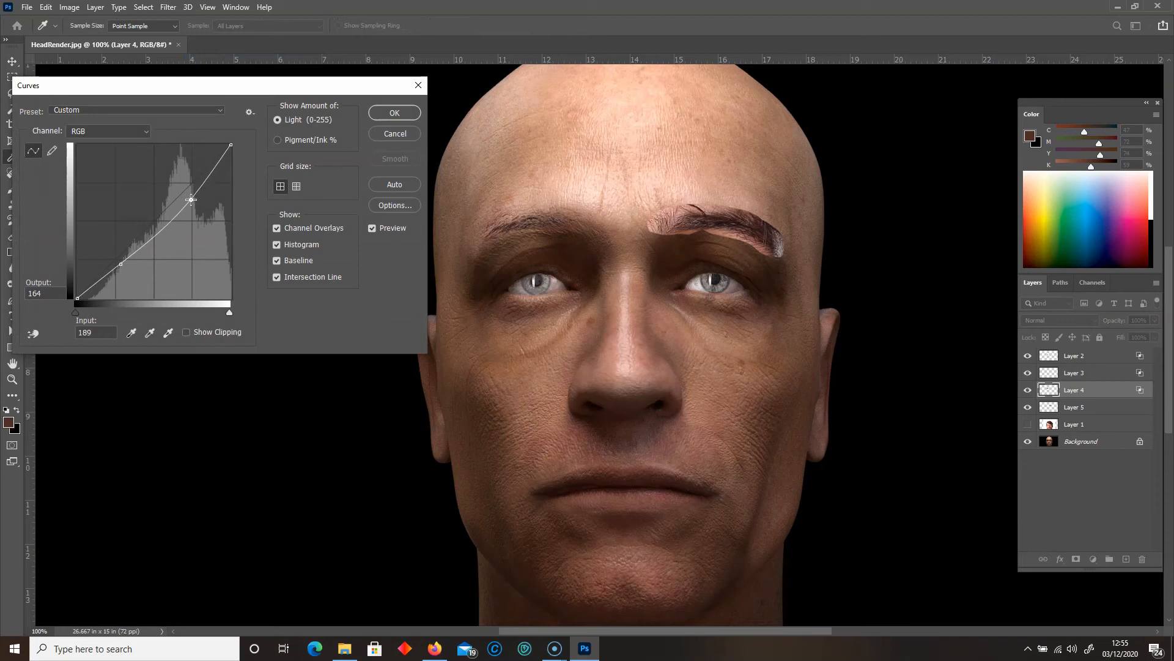
click(395, 112)
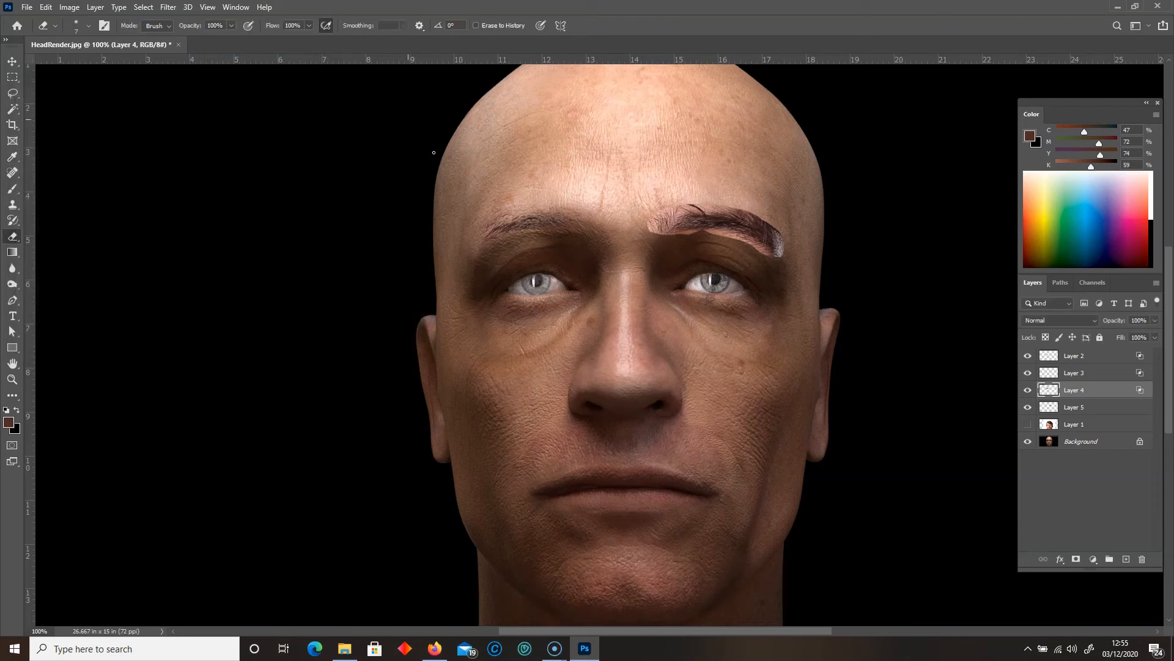
Adjust the left-hand eyebrow's fit on the brow ridge with Free Transform.
key(ctrl+t)
drag(640, 244, 579, 245)
key(Return)
Warm the left-hand eyebrow with Color Balance midtones at +12 red, 0 green and -18 blue.
click(67, 11)
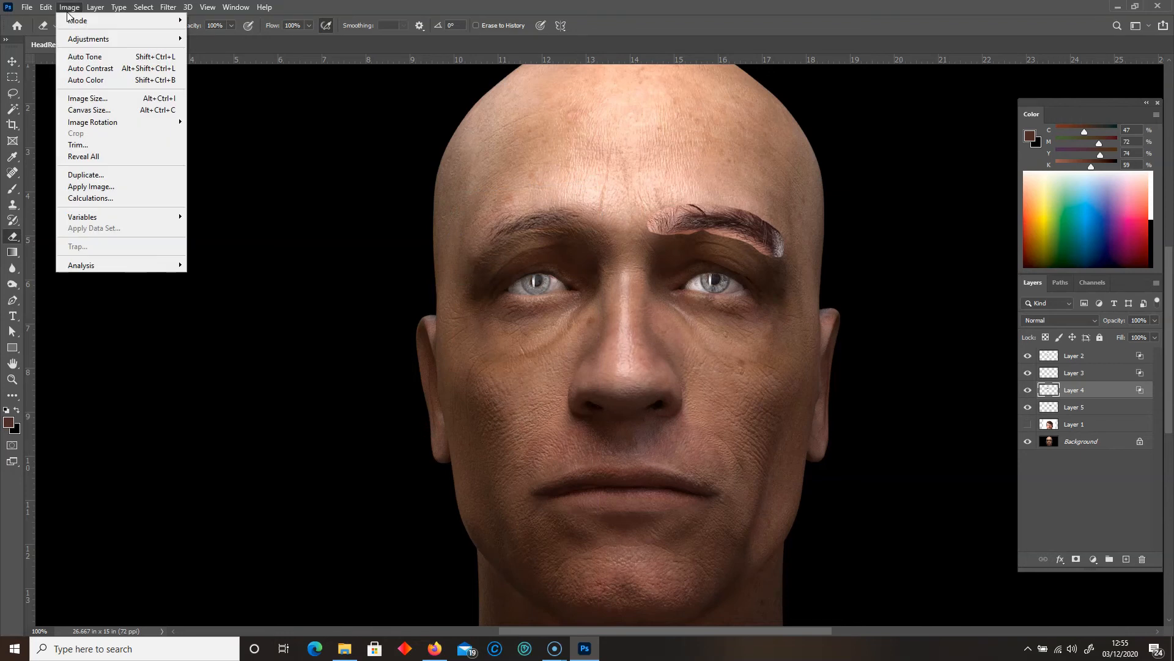
mouse_move(92, 39)
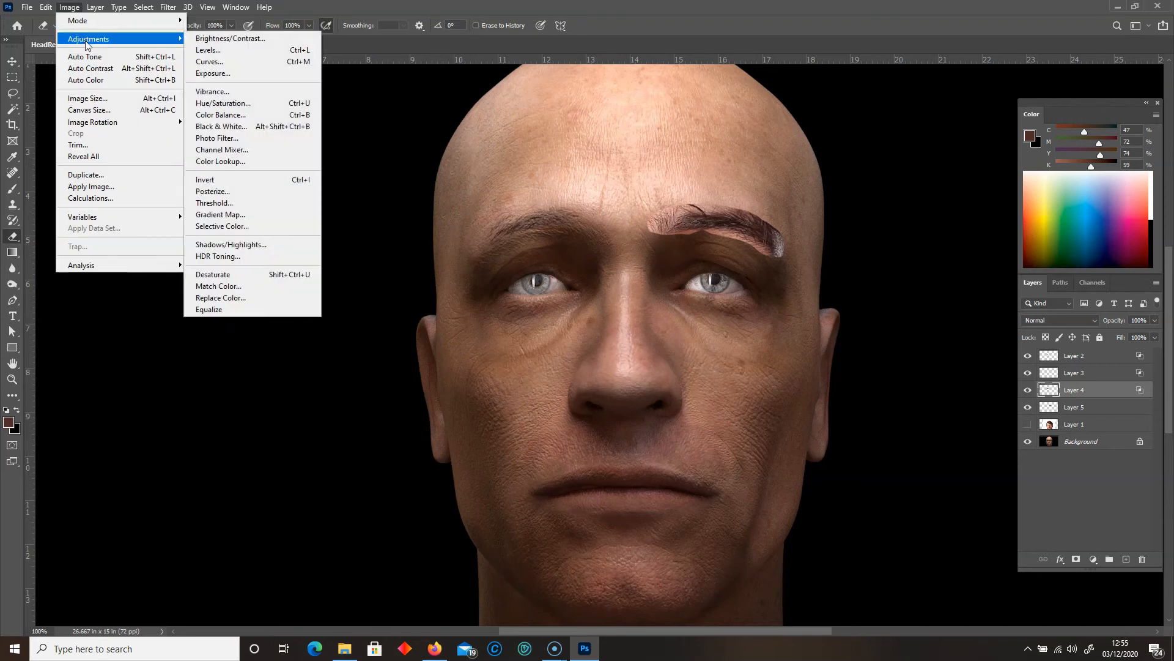
click(221, 114)
drag(261, 211, 273, 181)
click(255, 214)
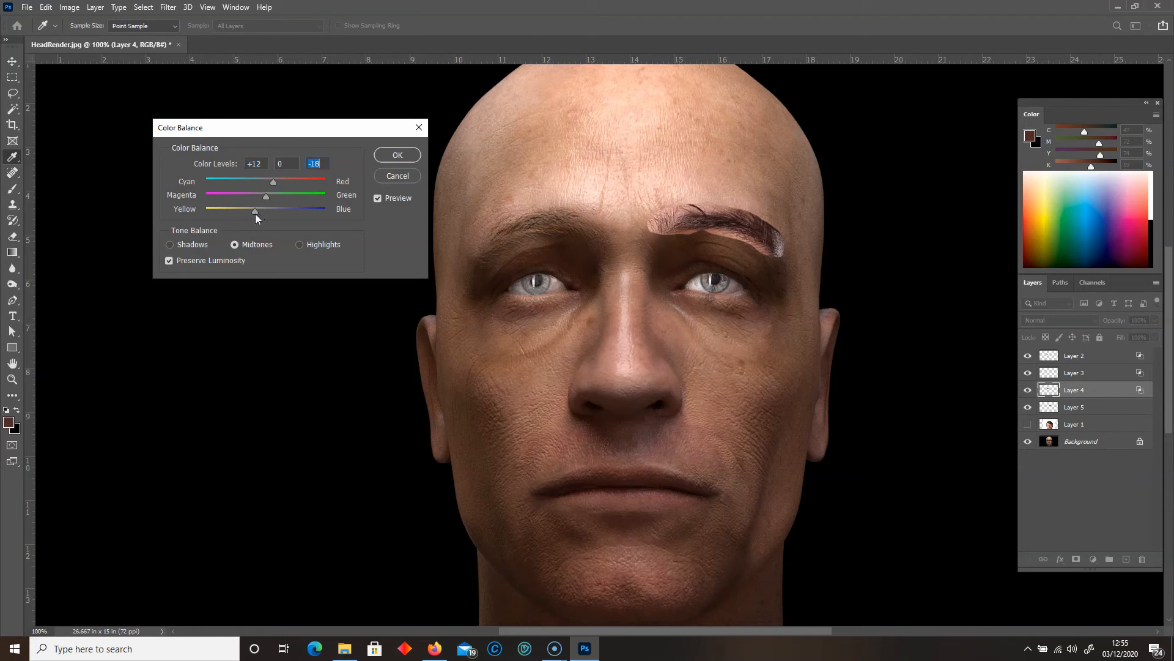
click(378, 198)
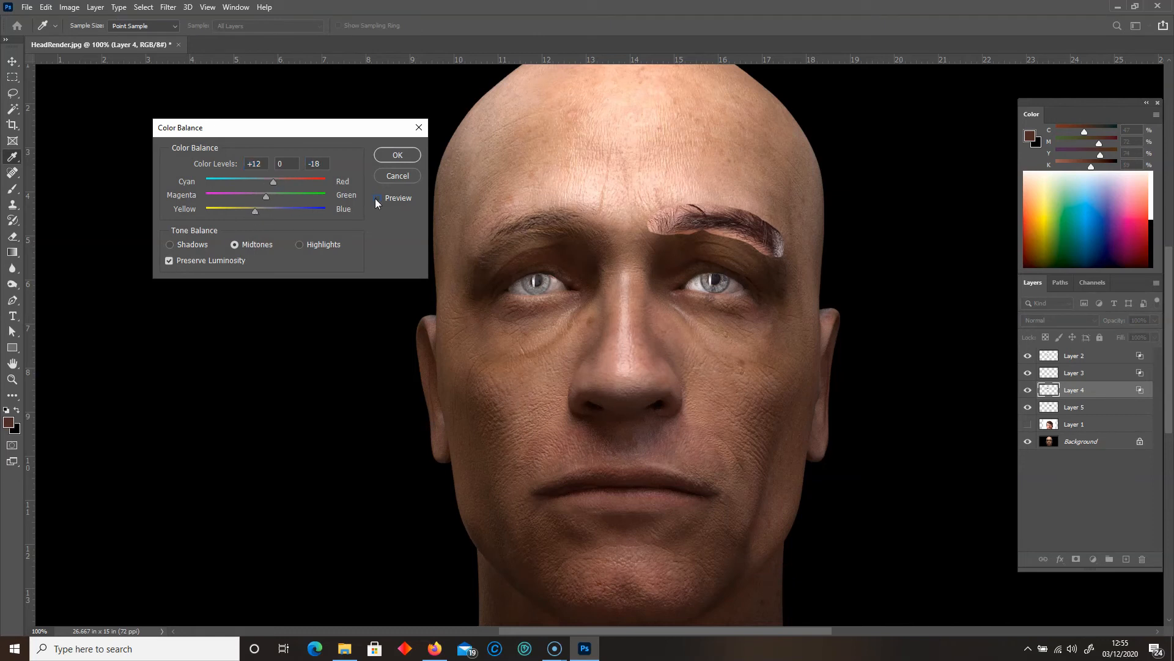
click(396, 156)
key(e)
Hide the light skin of the right-hand eyebrow layer by splitting its Blend If This Layer highlights at about 6 / 124.
click(1120, 412)
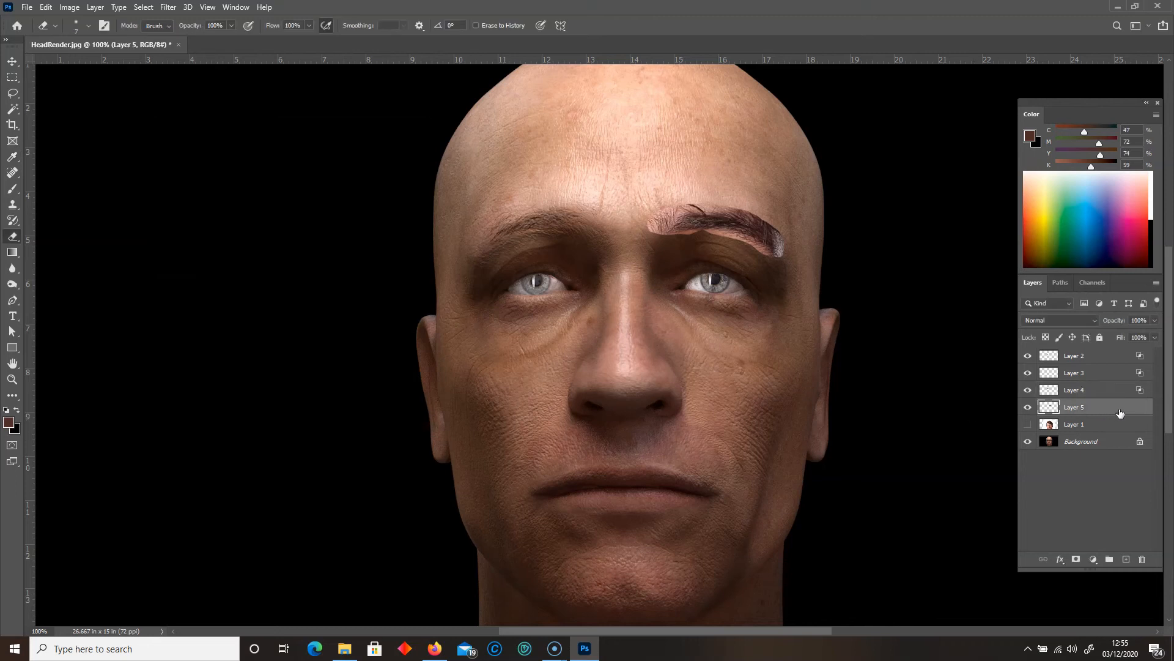
double_click(1120, 412)
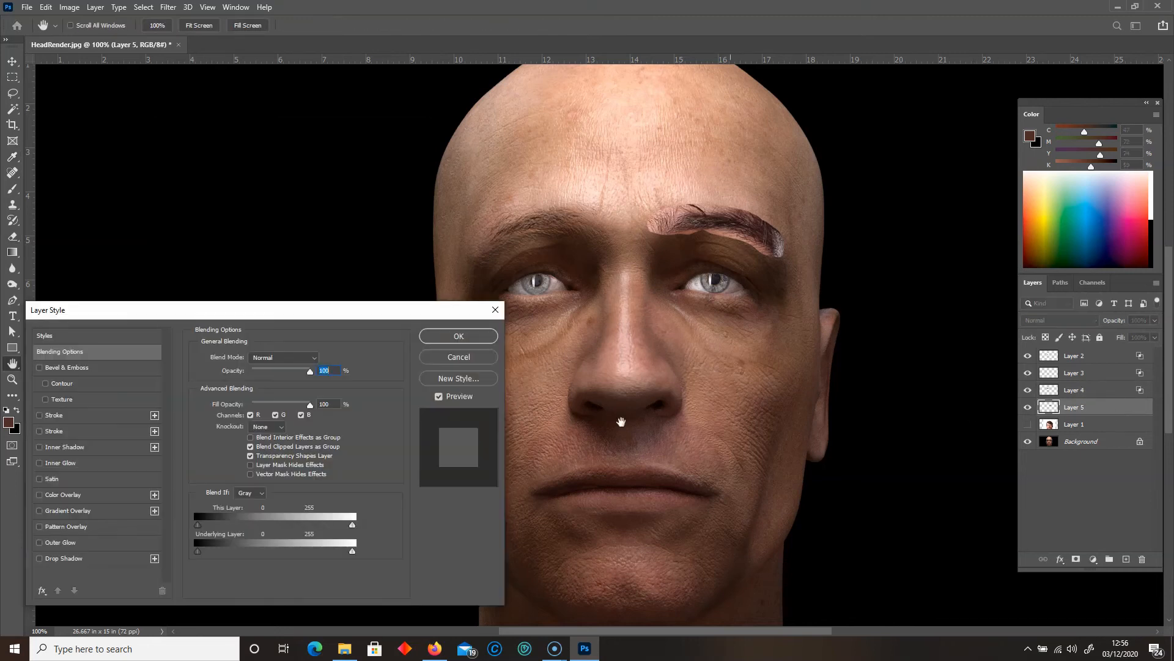
drag(353, 525, 219, 524)
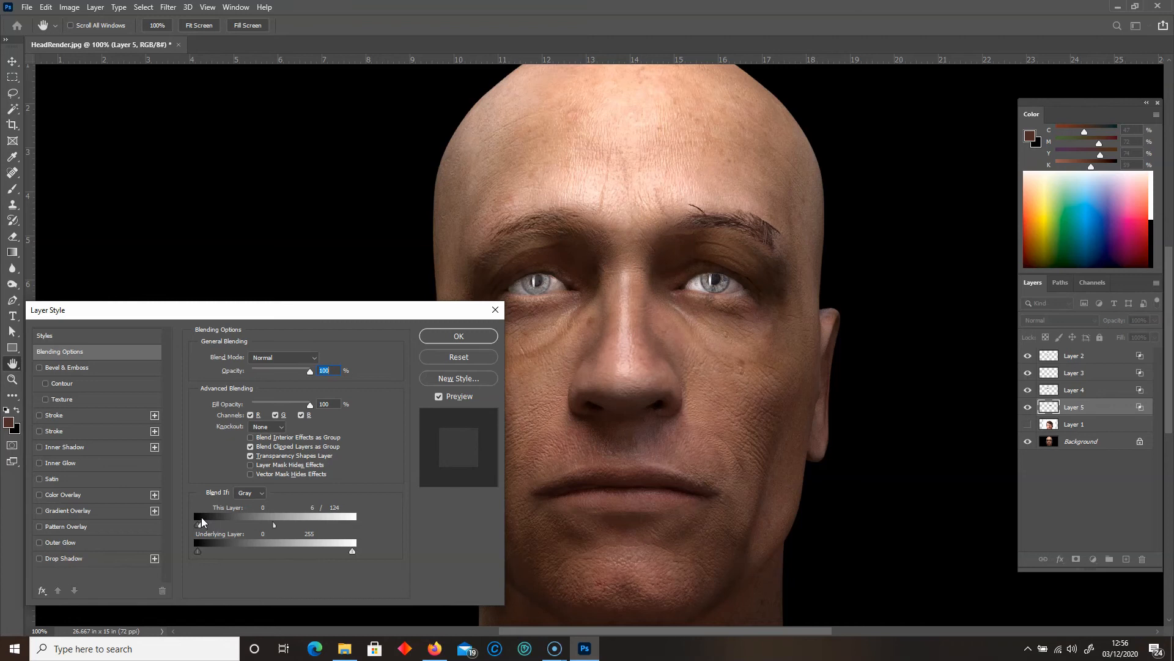
click(455, 336)
Erase the stray hairs around the right-hand eyebrow with the Eraser, adjusting the brush size as needed.
key(e)
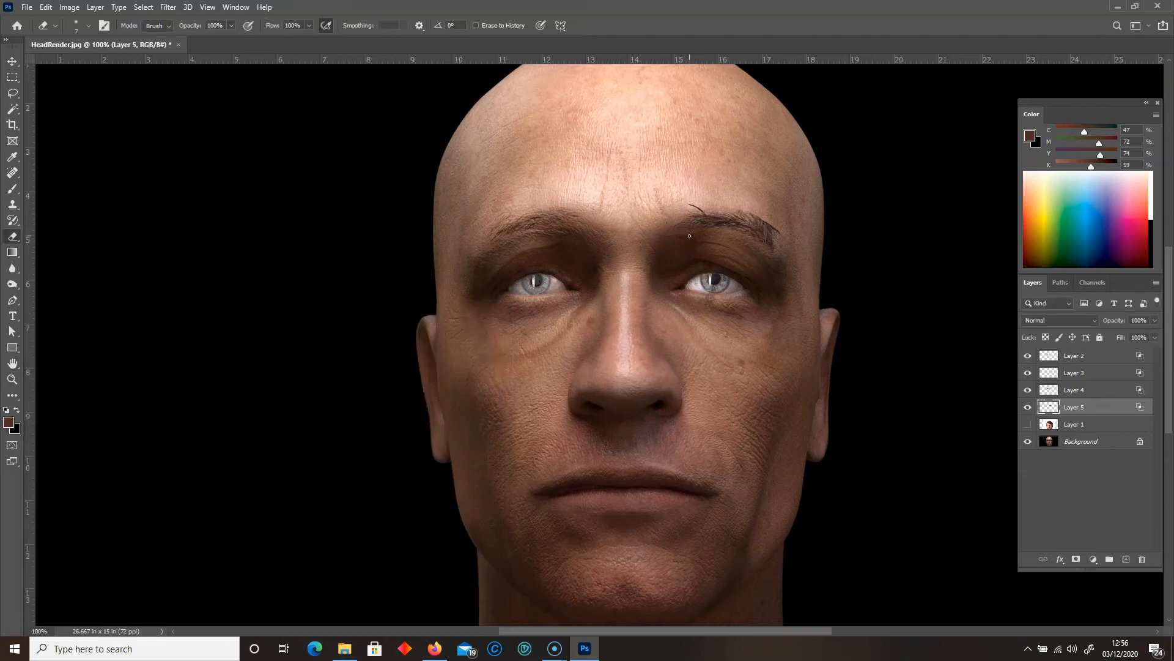
key(bracketright)
key(bracketright)
key(bracketright)
key(bracketright)
key(bracketright)
key(bracketright)
key(bracketleft)
key(bracketleft)
key(bracketleft)
key(bracketleft)
key(bracketleft)
key(bracketleft)
key(bracketleft)
key(bracketleft)
Warm the right-hand eyebrow with Color Balance by shifting its midtones toward red and yellow.
click(69, 7)
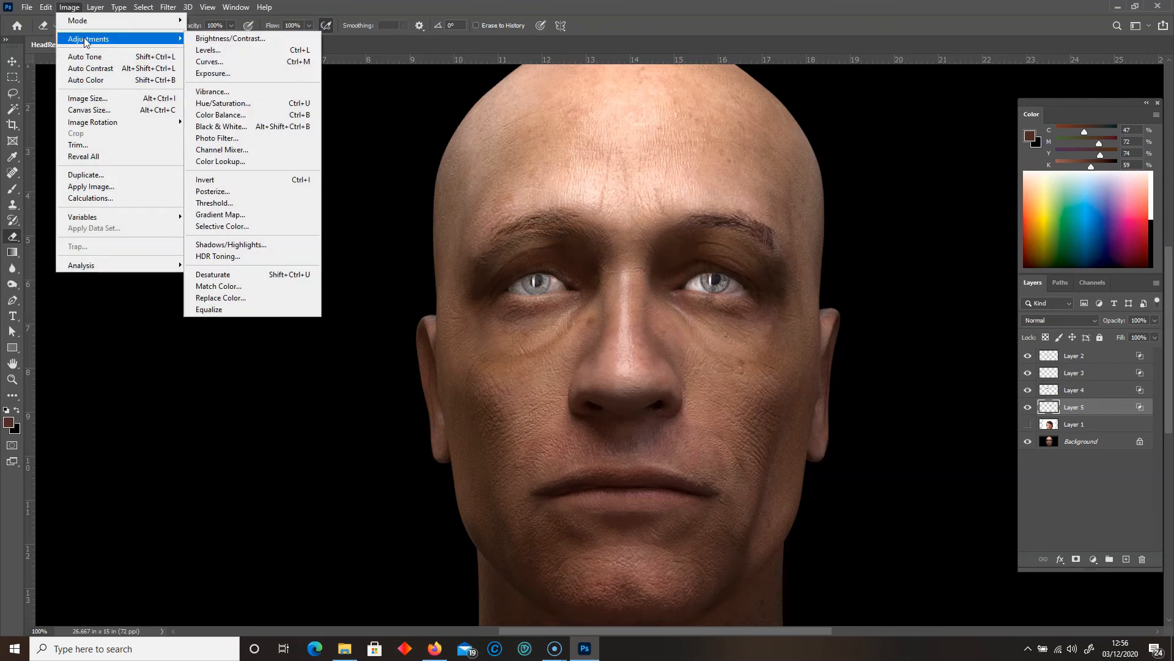
mouse_move(175, 42)
click(235, 115)
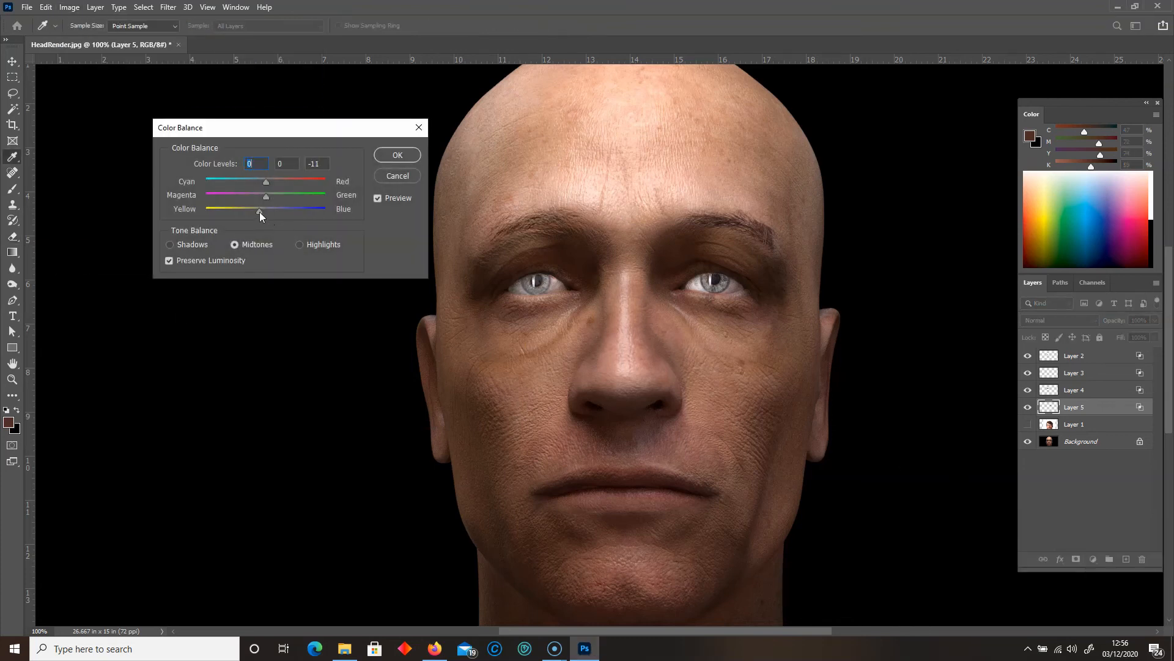
drag(258, 211, 258, 212)
click(274, 181)
drag(259, 214, 249, 211)
click(396, 158)
key(e)
Rotate the left-hand eyebrow by about -6.5° and nudge it upward with Free Transform to match the other brow.
click(1148, 580)
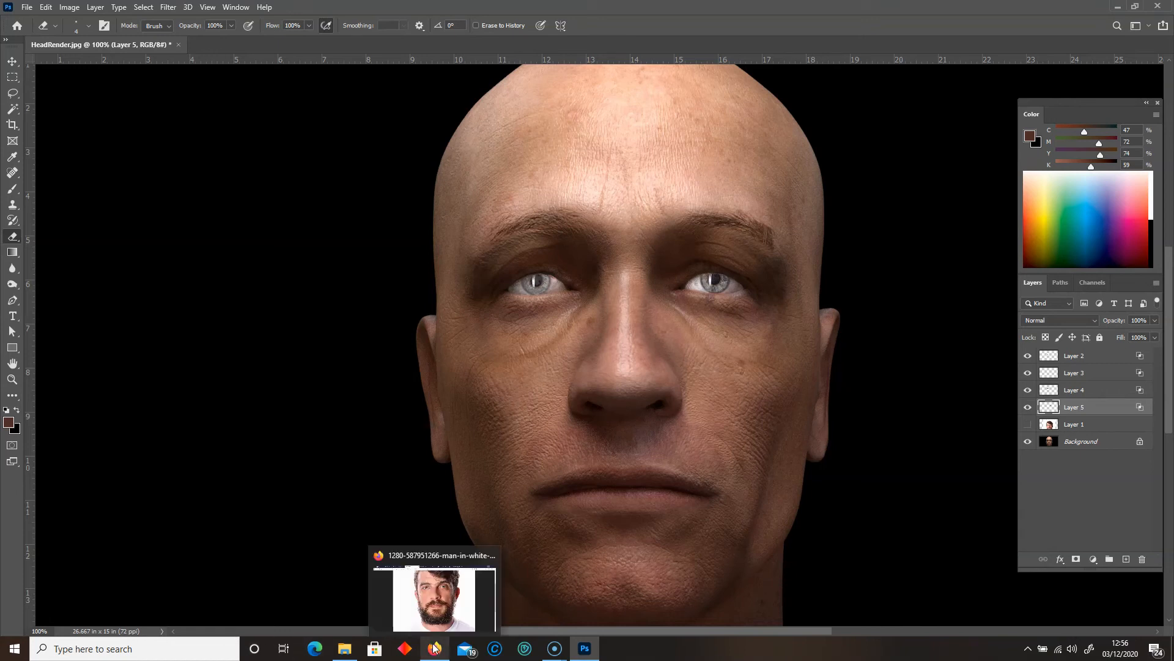
alt+scroll(255, 361, down, 2)
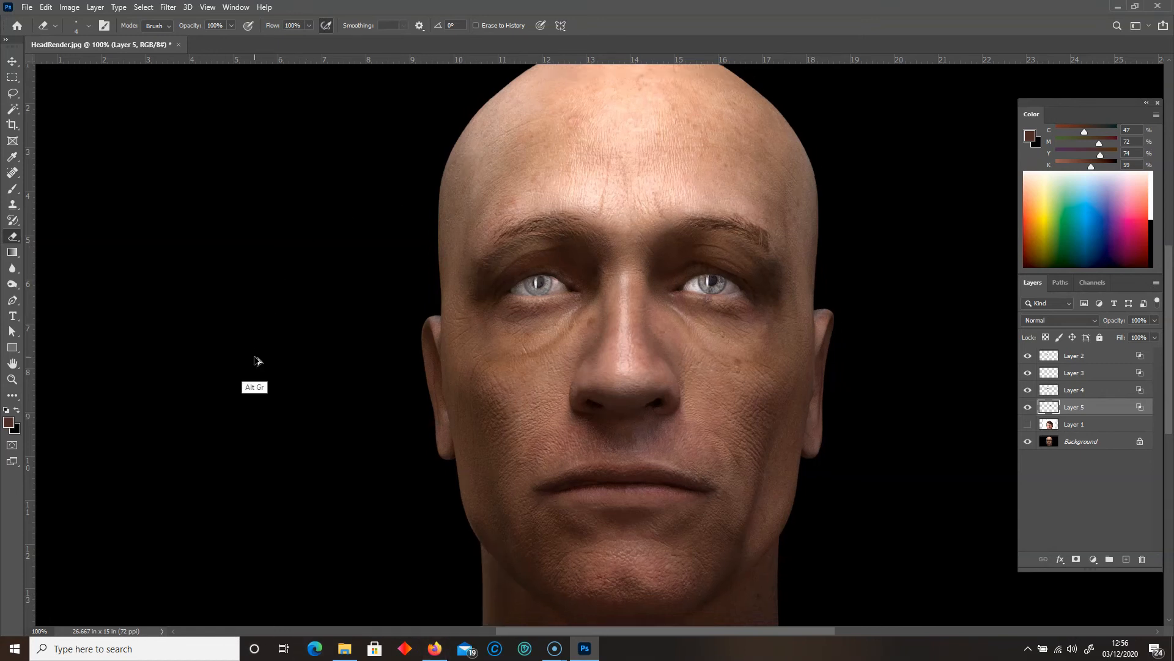
alt+scroll(260, 364, up, 2)
click(12, 62)
mouse_move(517, 228)
mouse_down()
mouse_move(566, 298)
mouse_move(516, 230)
mouse_move(494, 256)
mouse_move(504, 274)
mouse_move(495, 247)
mouse_up()
click(1047, 391)
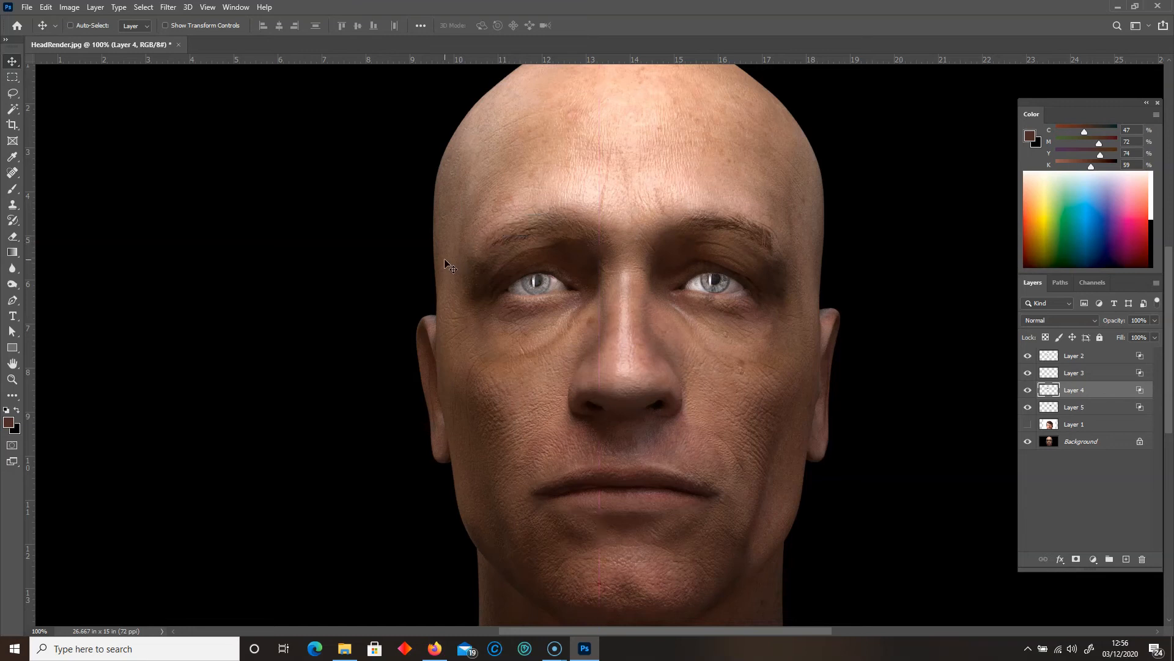
key(ctrl+t)
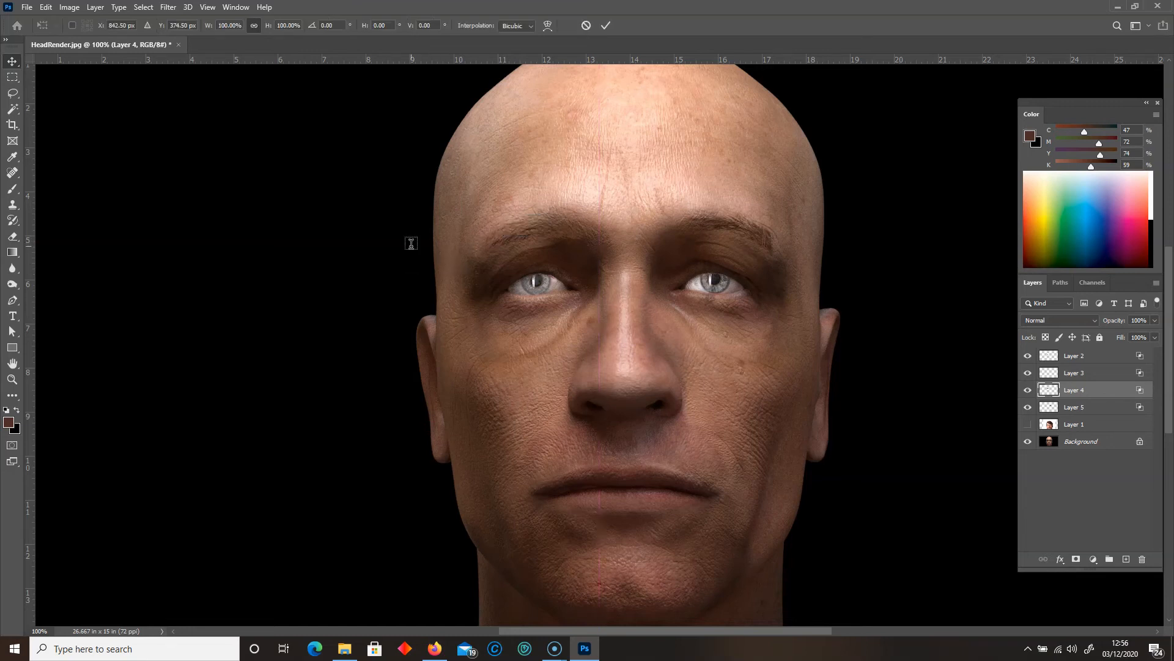
drag(420, 253, 417, 263)
key(Up)
key(Up)
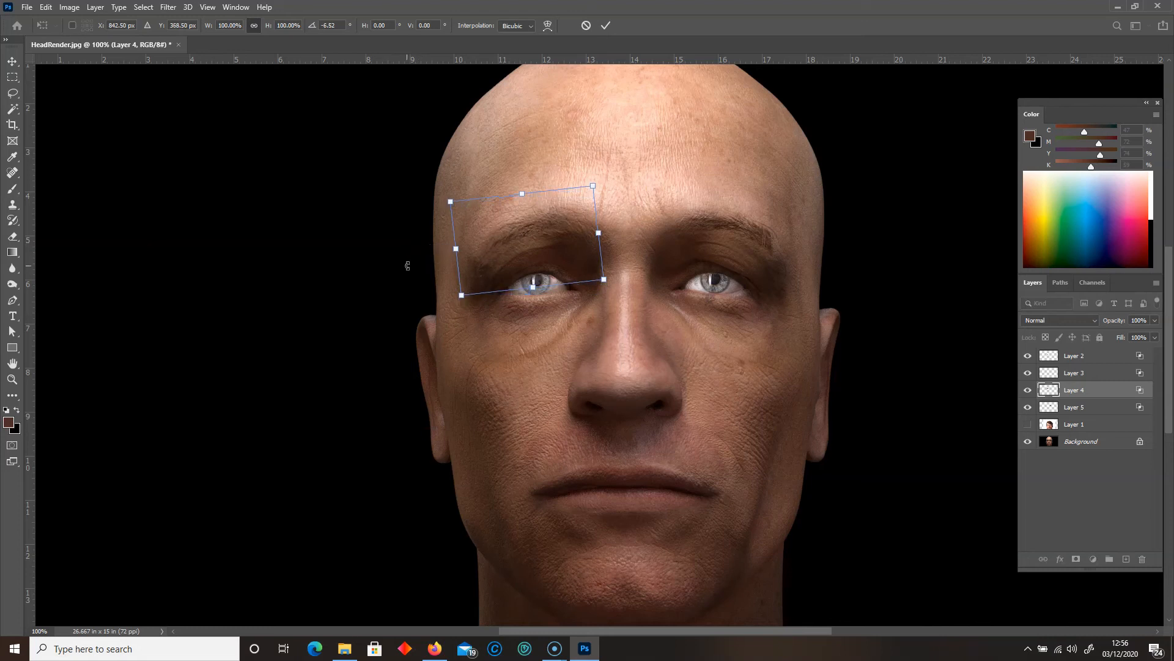
key(Return)
key(t)
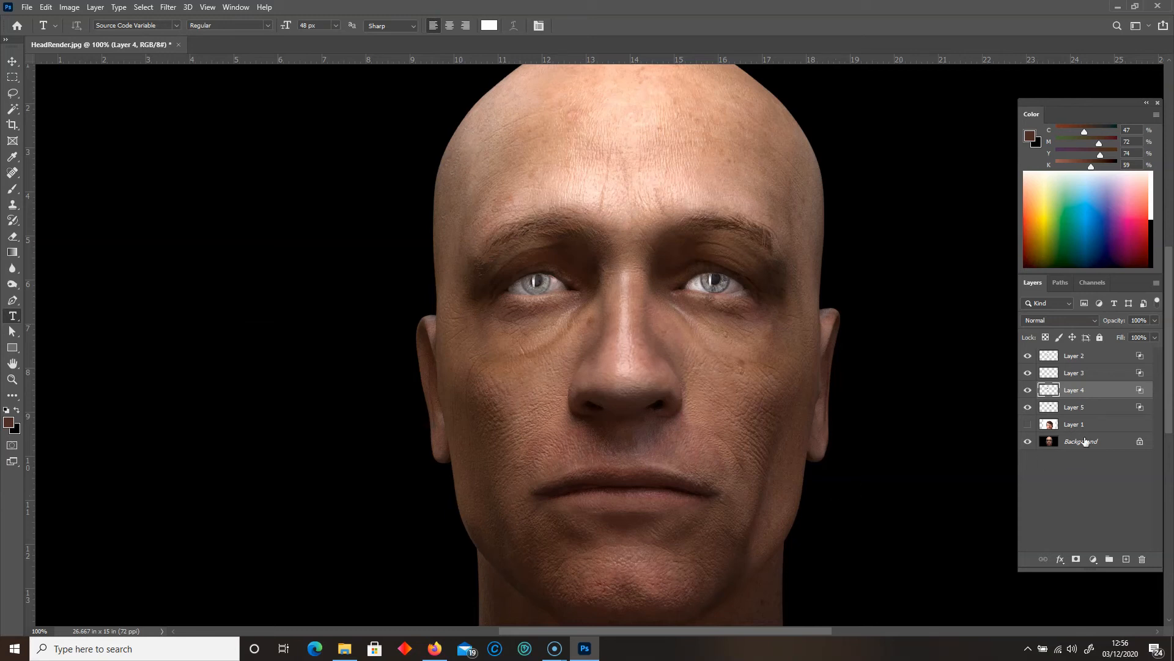
Group the four eye and eyebrow layers, Layer 2 through Layer 5, and name the group eyes_brows.
click(1102, 357)
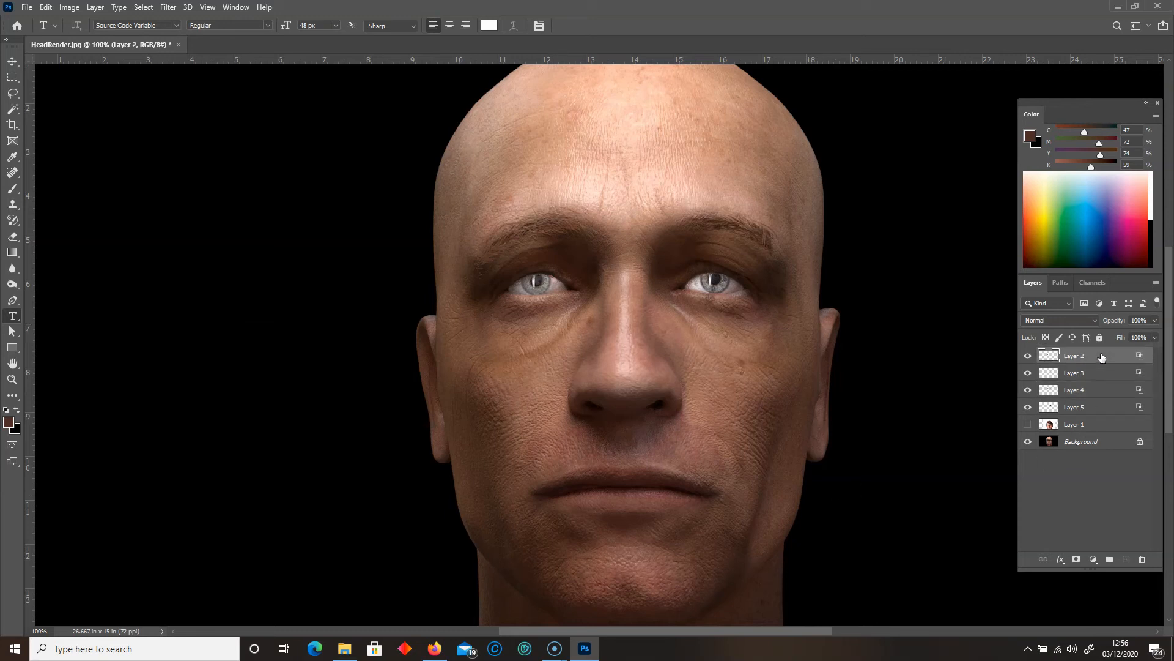
shift+click(1118, 409)
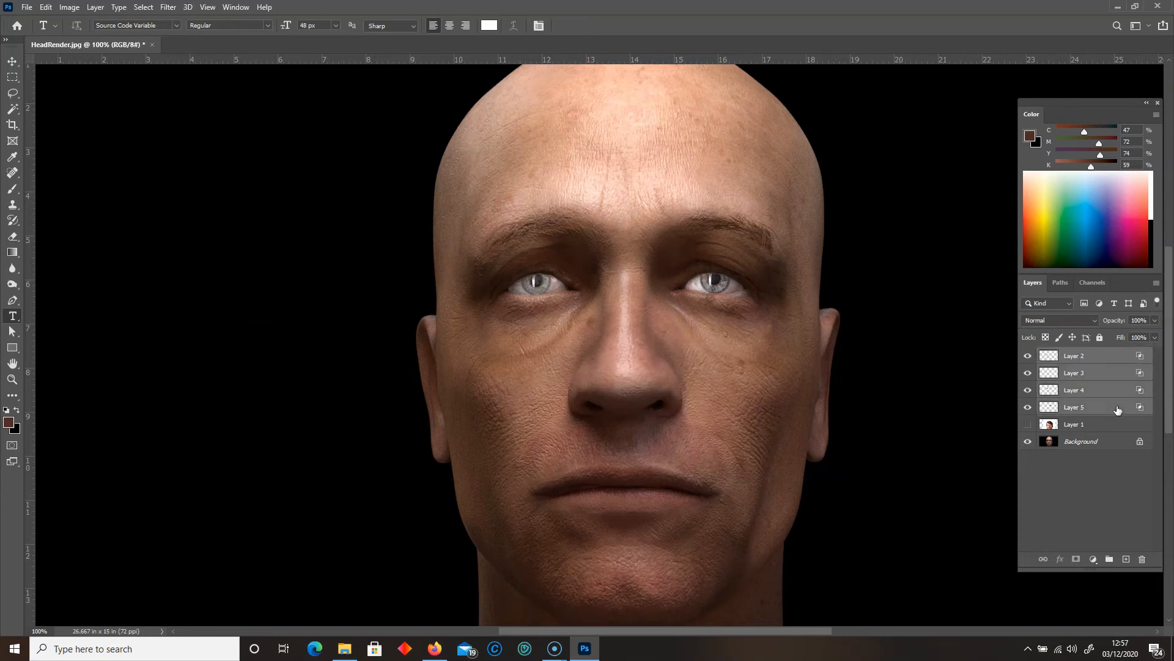
key(ctrl+g)
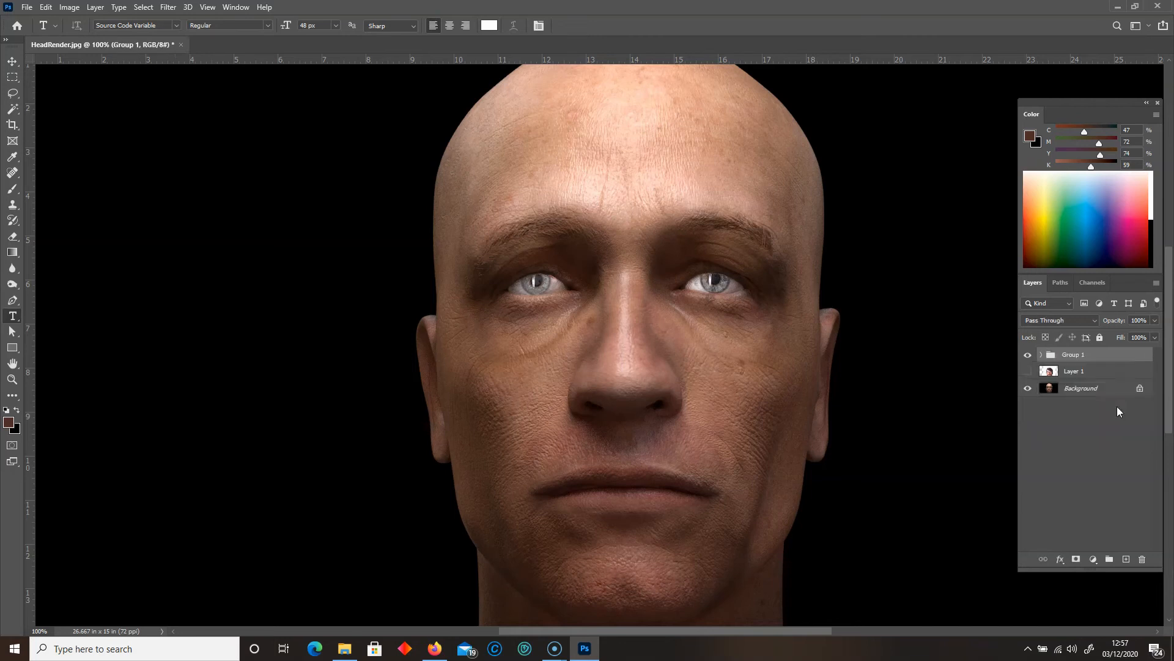
double_click(1074, 355)
text(eyes_brows)
key(Return)
Check the bearded reference photo on Layer 1 and delete that layer.
click(1039, 373)
click(1028, 371)
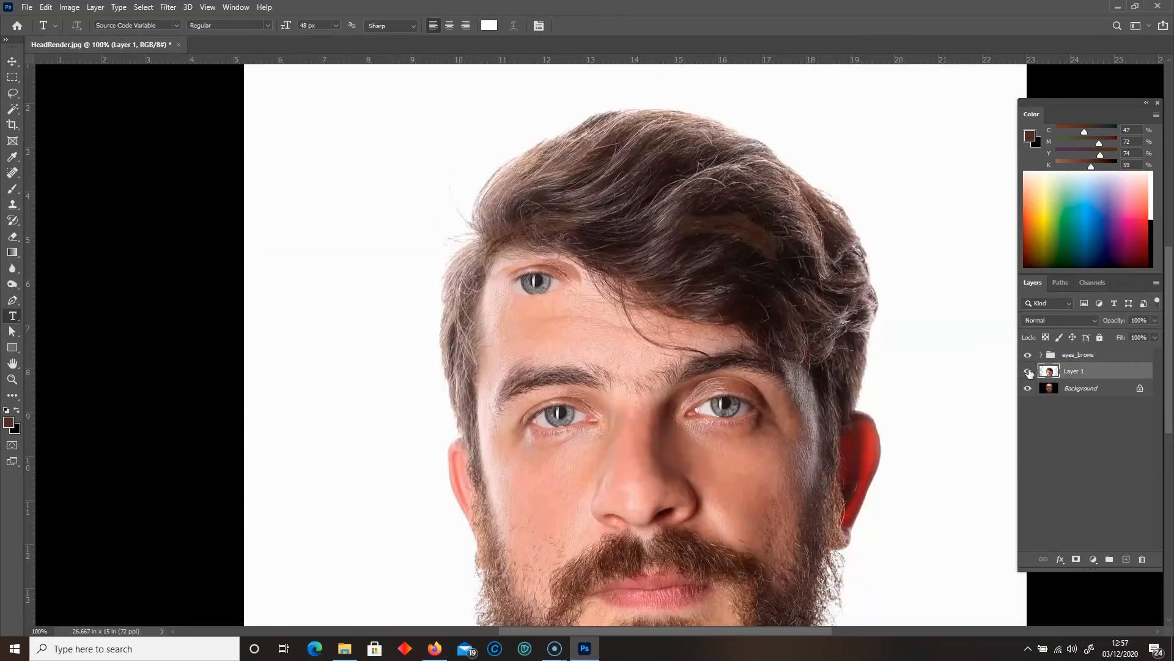
scroll(961, 403, down, 3)
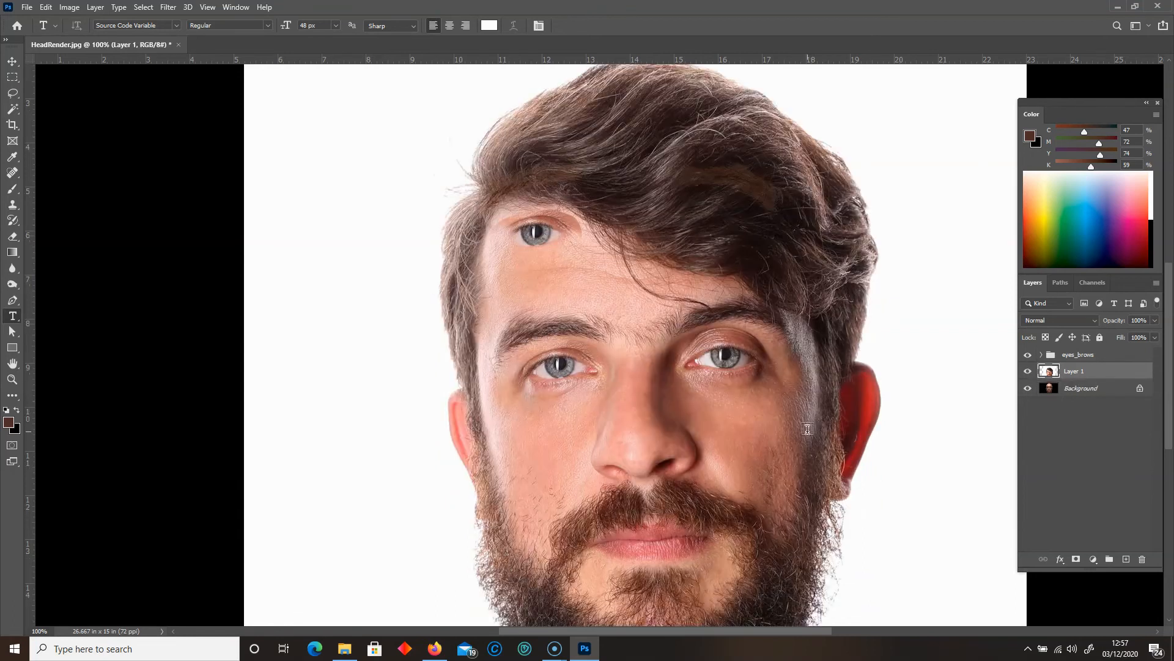
click(1028, 371)
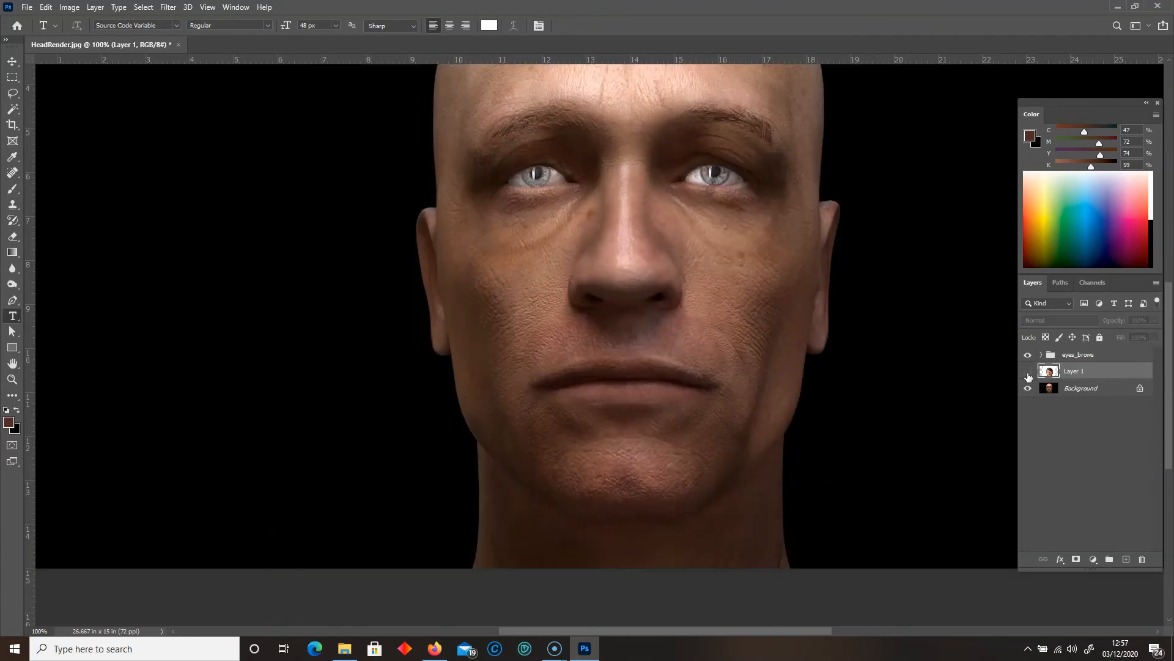
drag(1114, 375, 1141, 548)
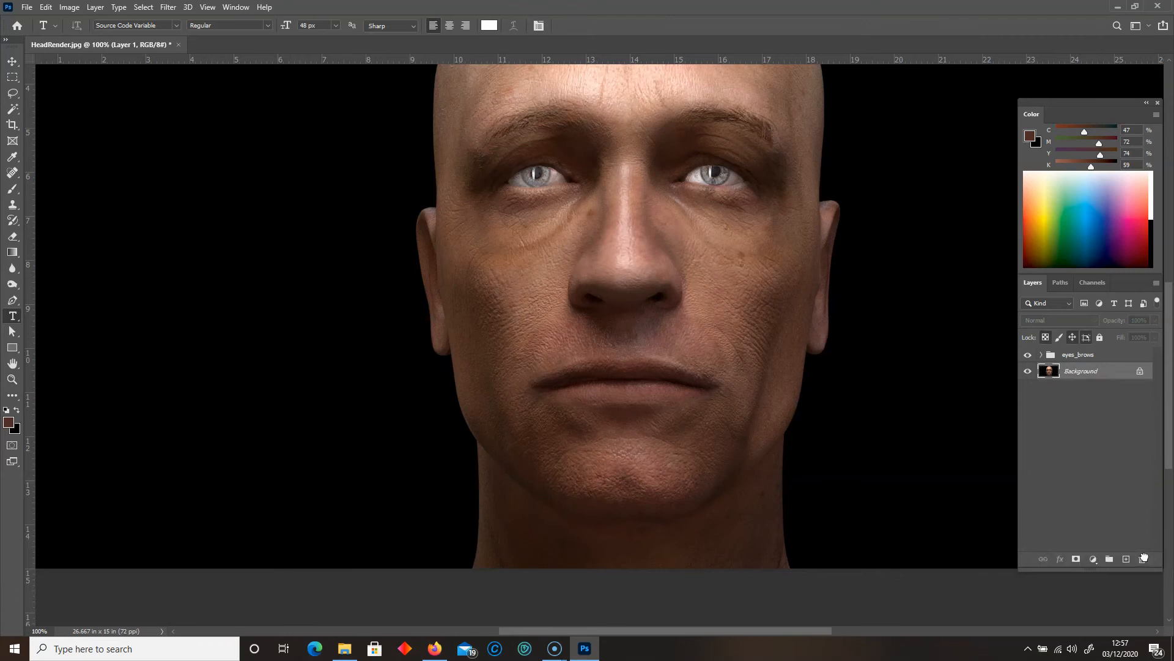
Switch to Firefox, copy the half-shaved beard.jpg image, and paste it into the HeadRender document in Photoshop.
mouse_move(442, 652)
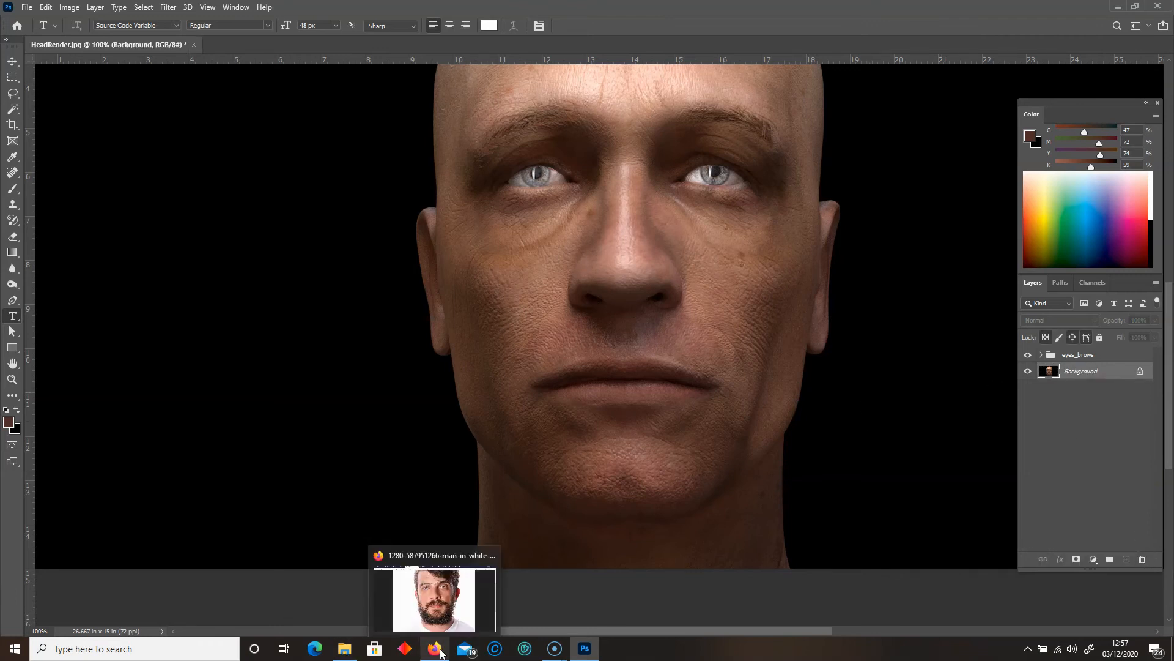
click(441, 653)
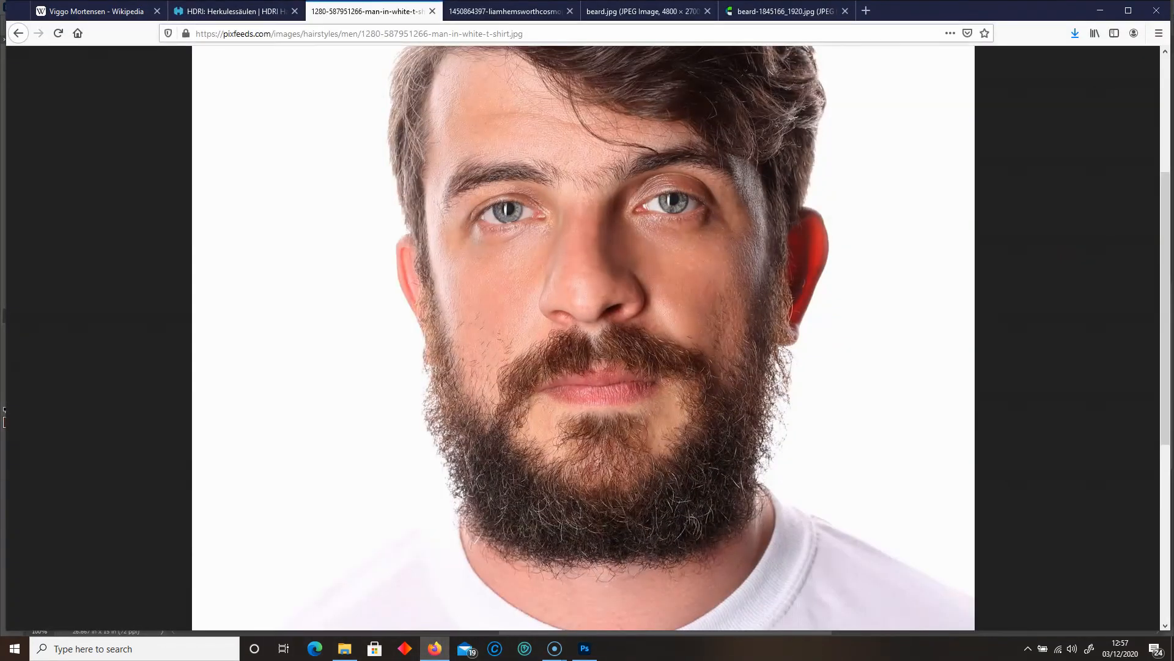
click(489, 14)
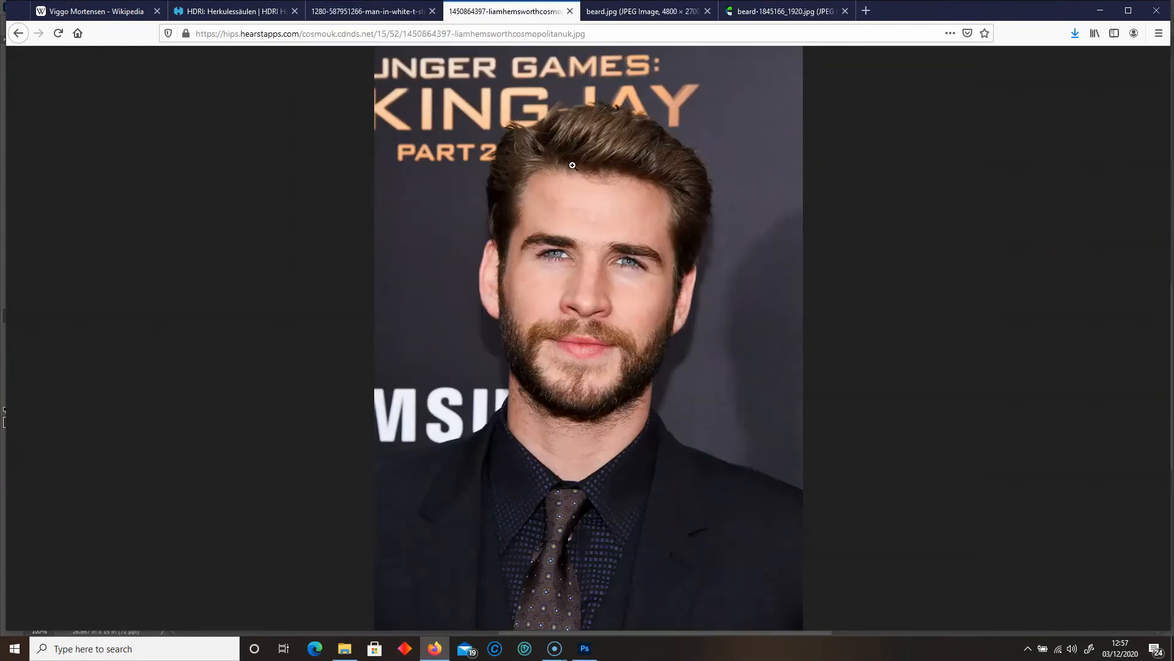
click(627, 13)
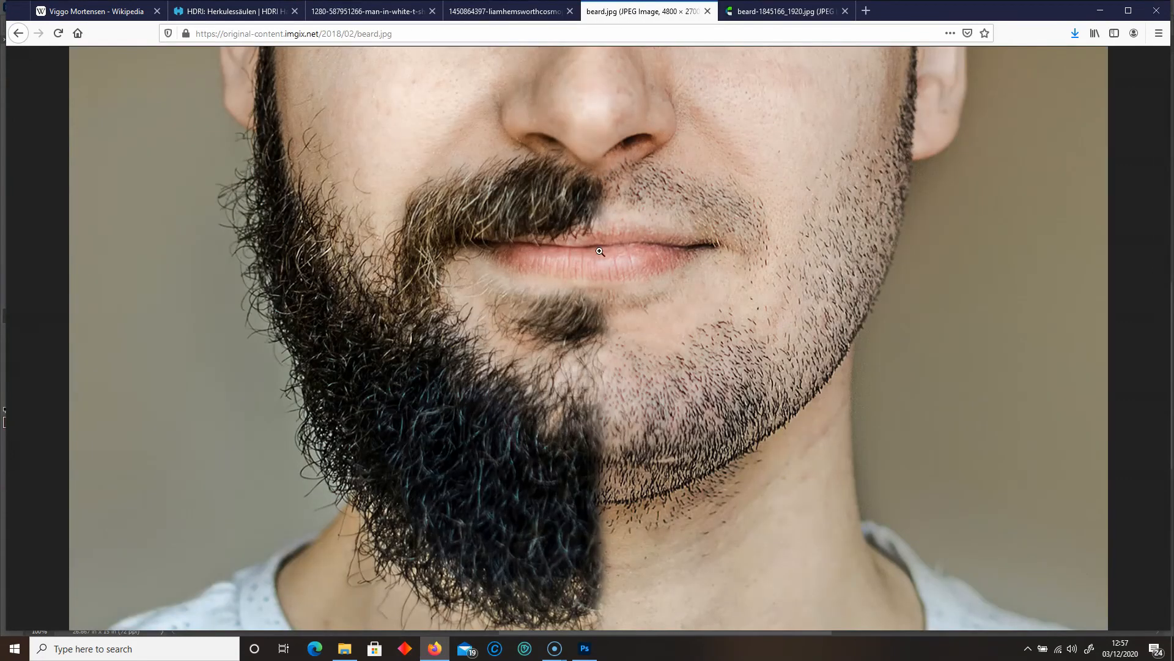
right_click(724, 306)
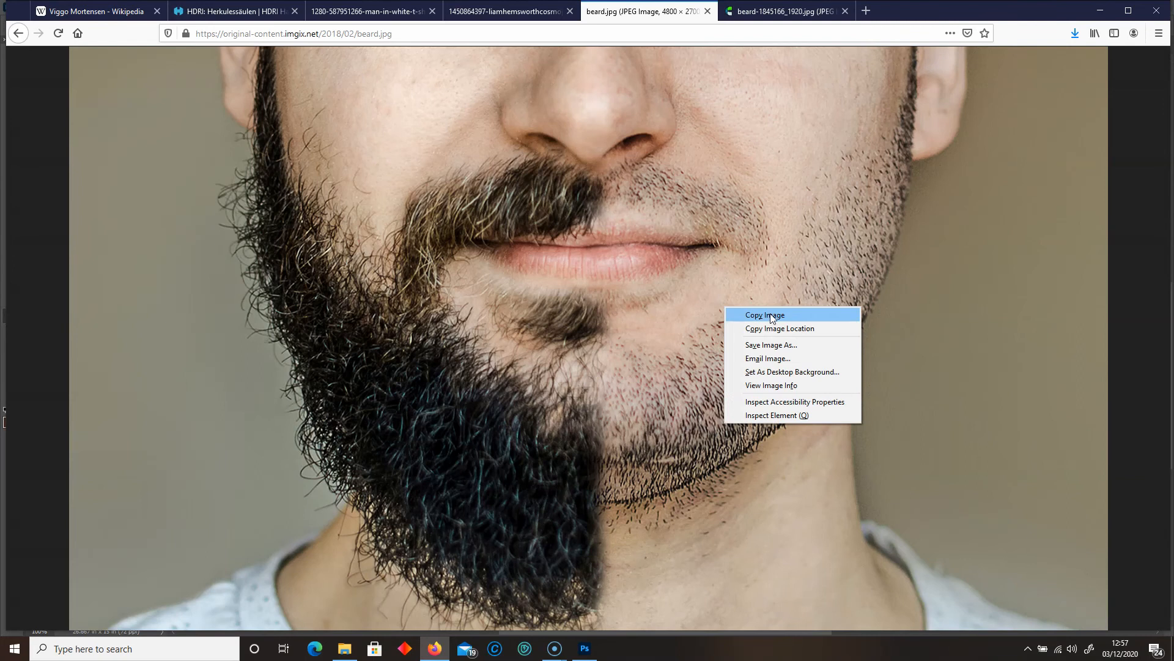
click(771, 315)
click(1100, 10)
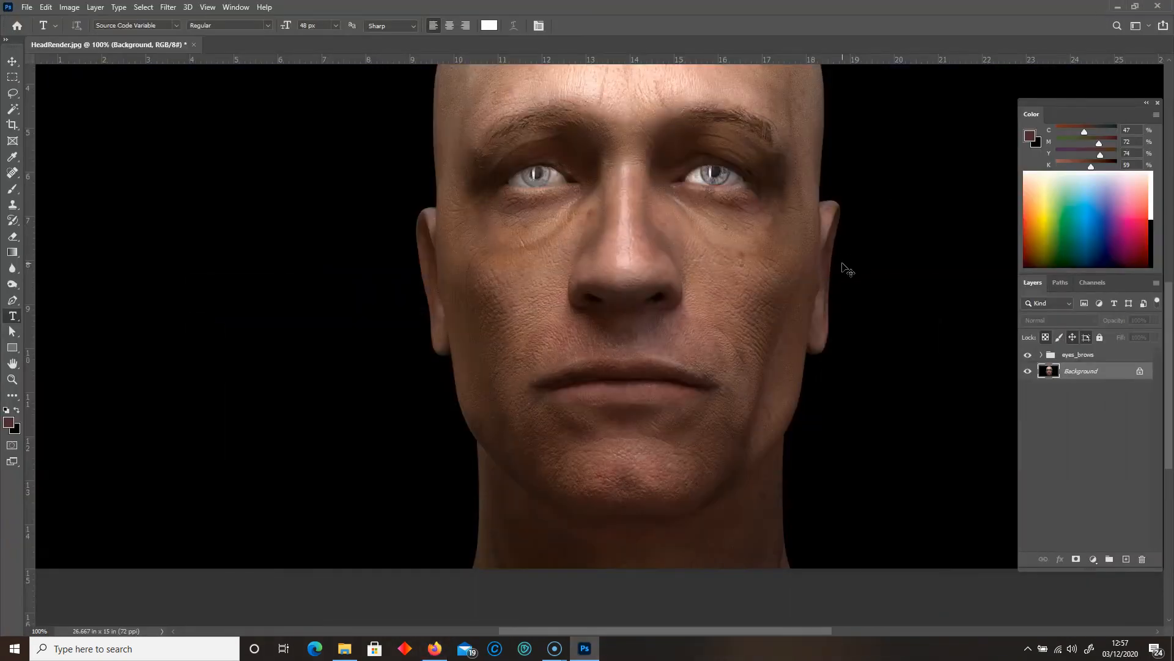
key(ctrl+v)
key(ctrl+minus)
key(ctrl+minus)
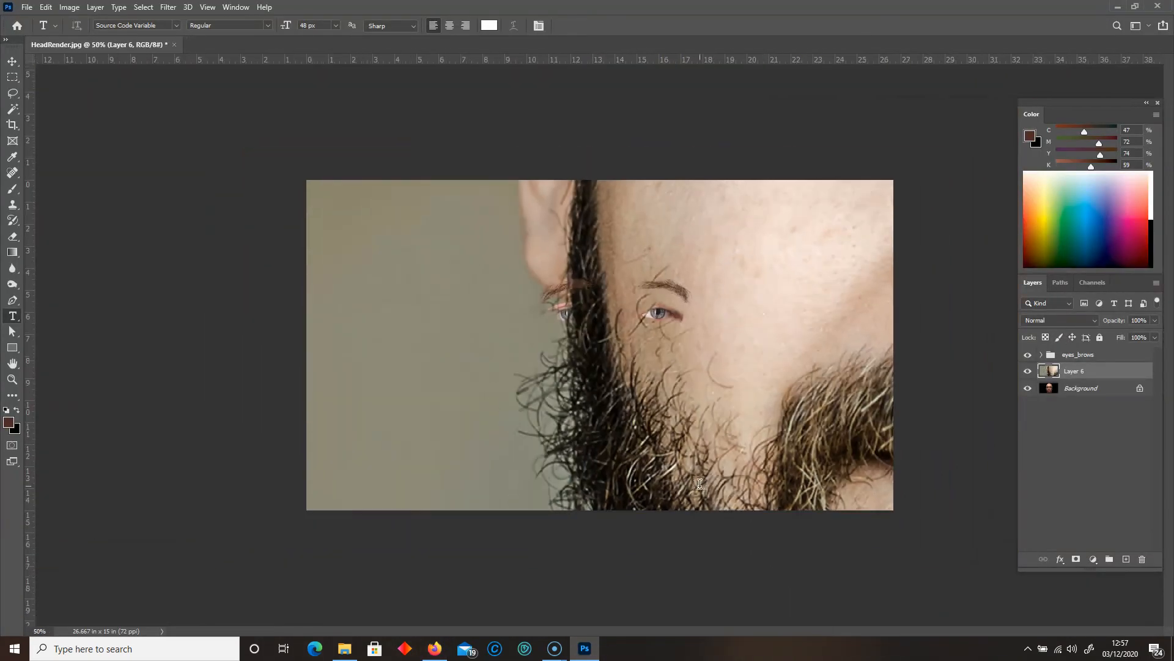
key(ctrl+t)
drag(311, 183, 200, 188)
key(Escape)
Scale the pasted beard photo down over the head with Free Transform and place its layer above the eyes_brows group.
key(ctrl+t)
drag(307, 179, 708, 427)
drag(807, 550, 451, 405)
drag(353, 282, 493, 355)
drag(600, 472, 499, 358)
key(t)
drag(1057, 372, 1065, 349)
Delete the full-beard half of the photo with a rectangular selection, keeping only the stubble half.
key(ctrl+plus)
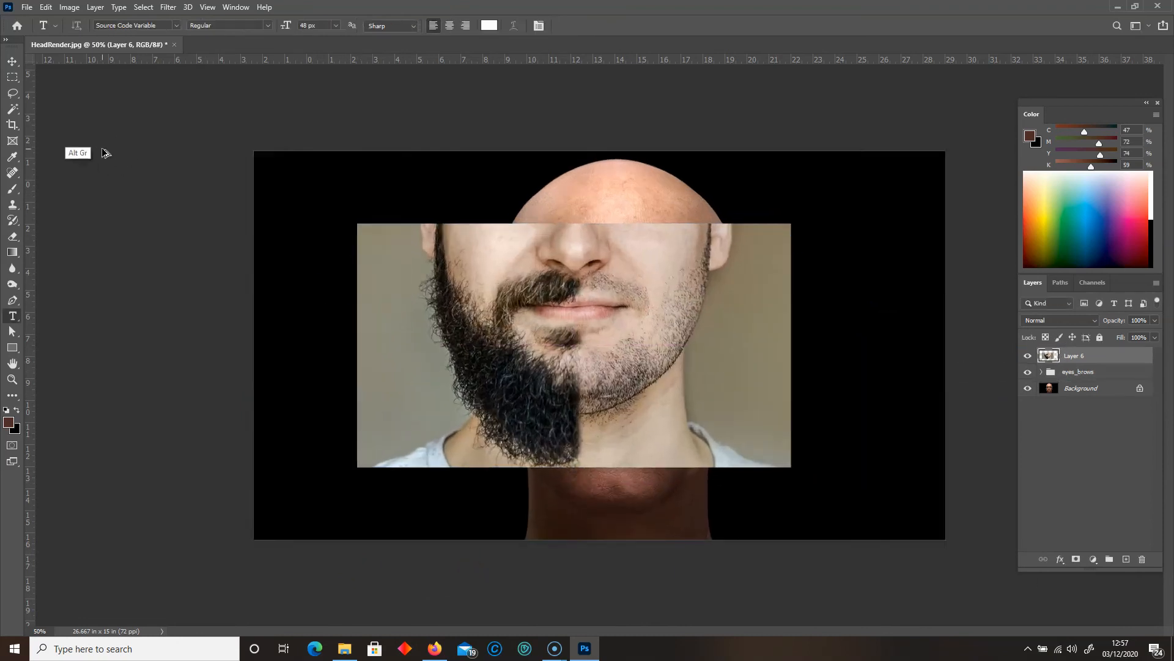
click(12, 78)
drag(275, 182, 578, 549)
key(Delete)
key(ctrl+d)
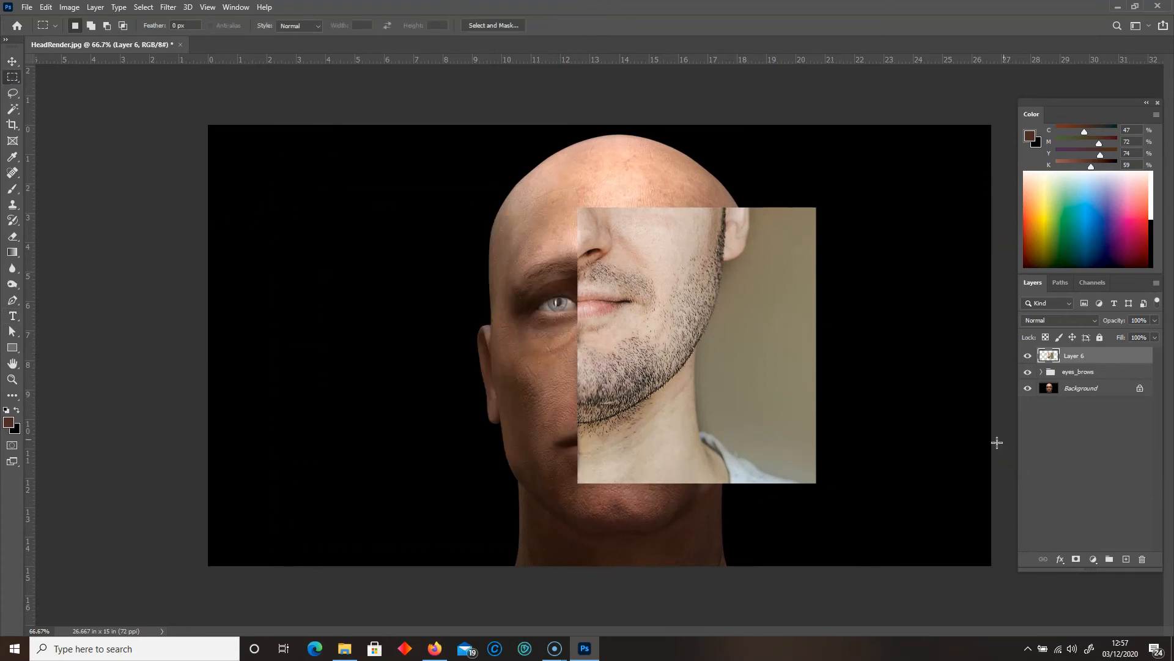
Duplicate the stubble half's layer, flip the copy horizontally and place it against the original to complete the lower face.
drag(1106, 357, 1126, 558)
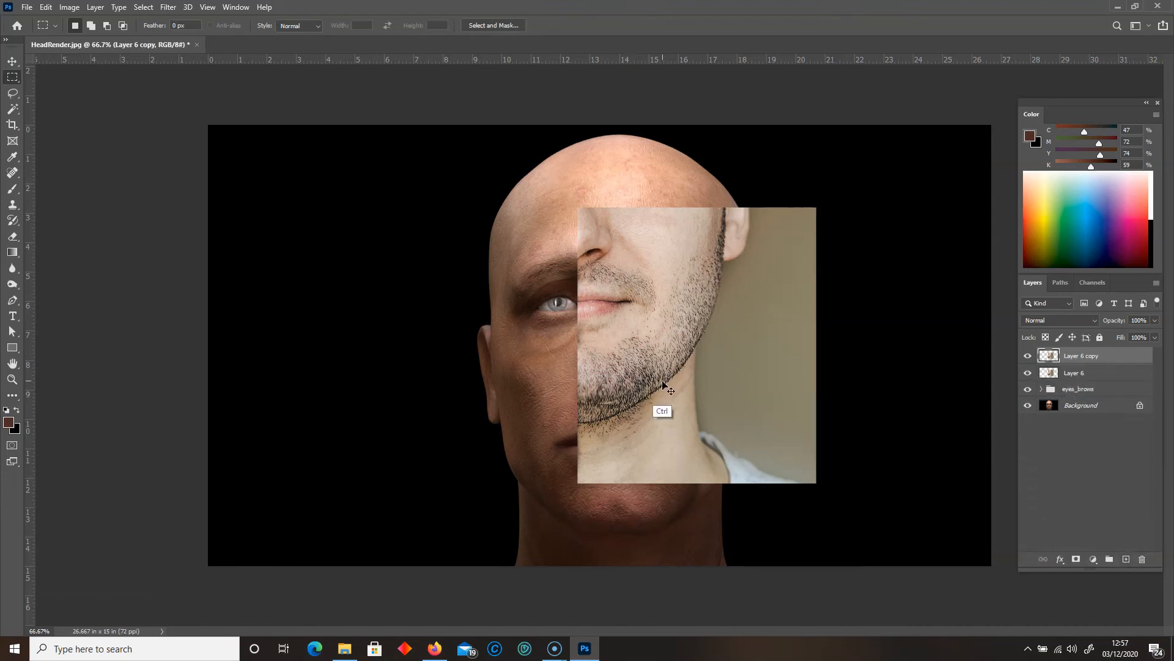
key(ctrl+t)
right_click(675, 347)
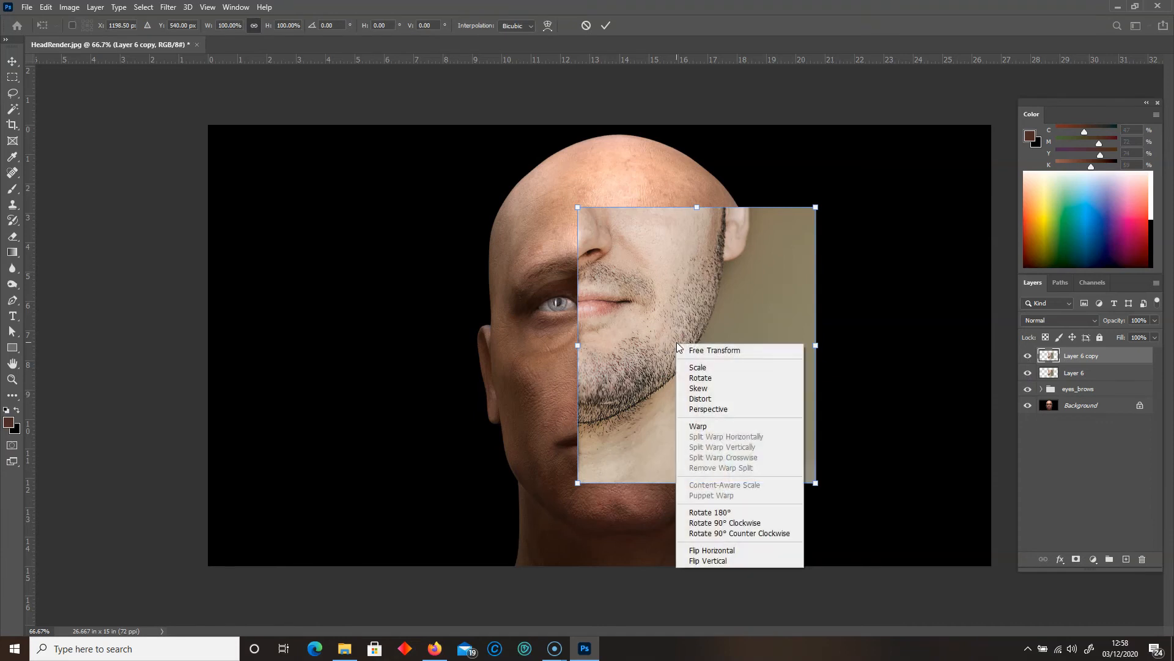
click(708, 552)
drag(709, 374, 469, 376)
key(Return)
key(m)
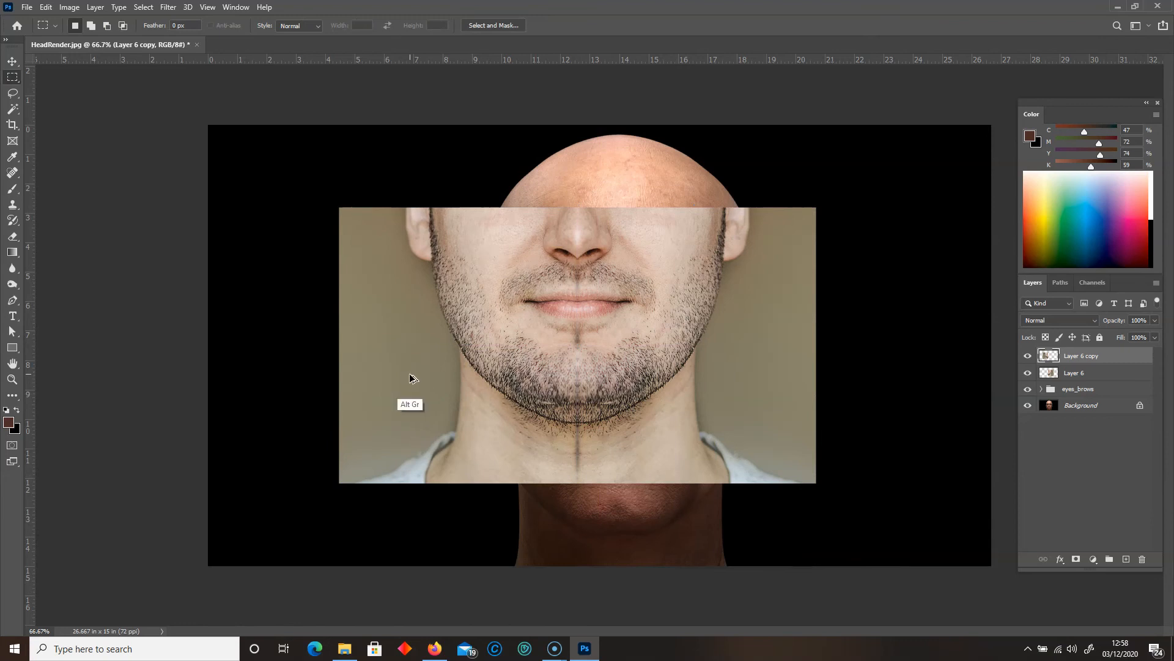
Nudge the mirrored stubble half into line at the centre seam and merge it down into Layer 6.
key(ctrl+plus)
click(12, 61)
key(Left)
key(Left)
key(Left)
key(Left)
key(Left)
key(Left)
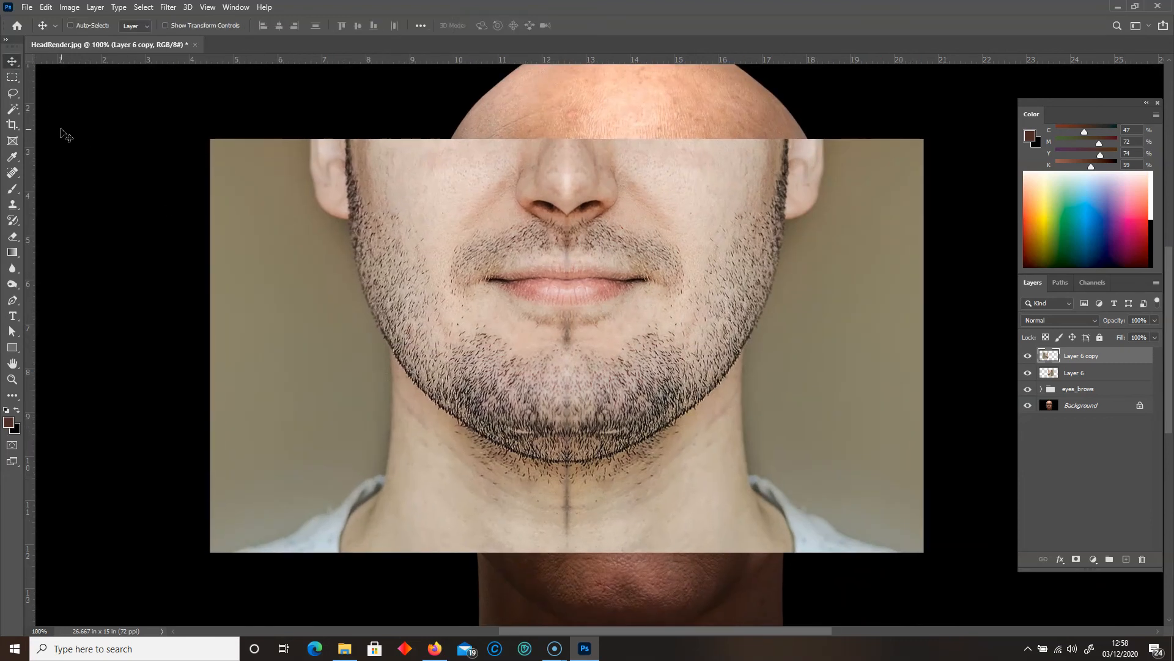
key(Right)
key(Right)
key(Right)
key(Right)
key(Right)
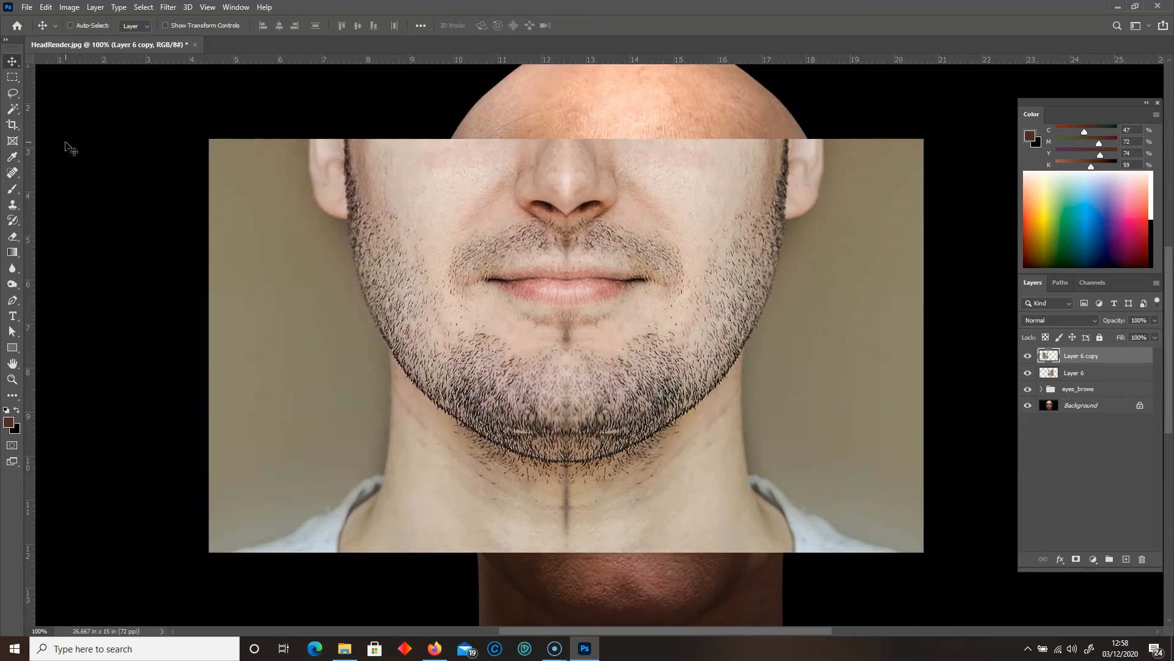
right_click(1117, 353)
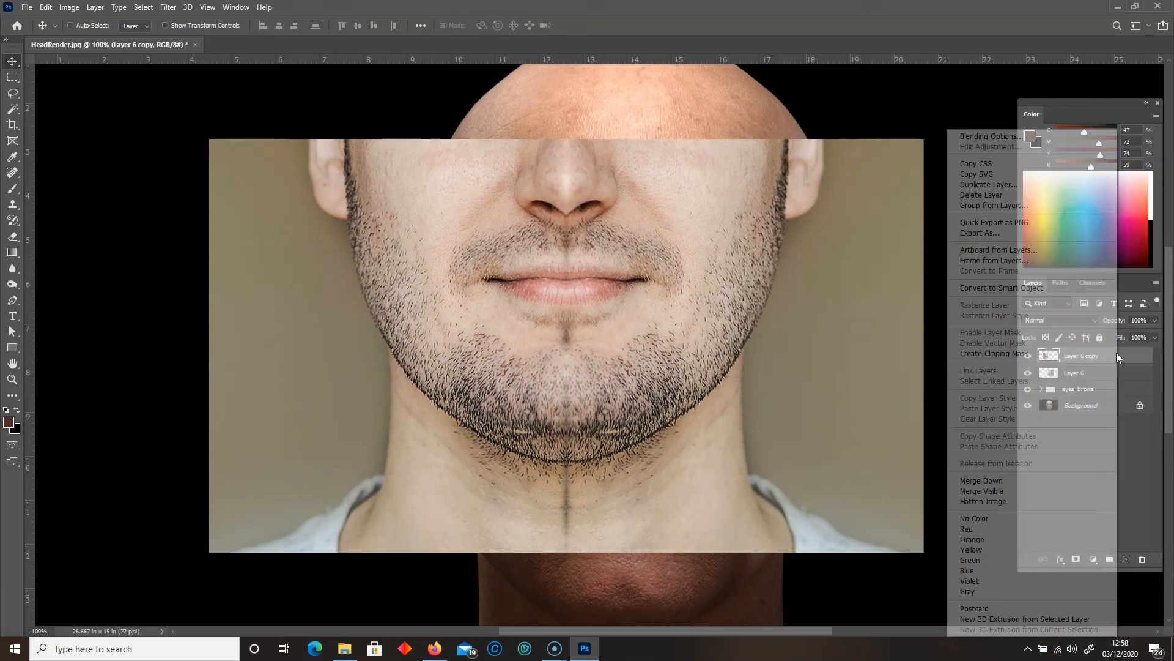
click(982, 481)
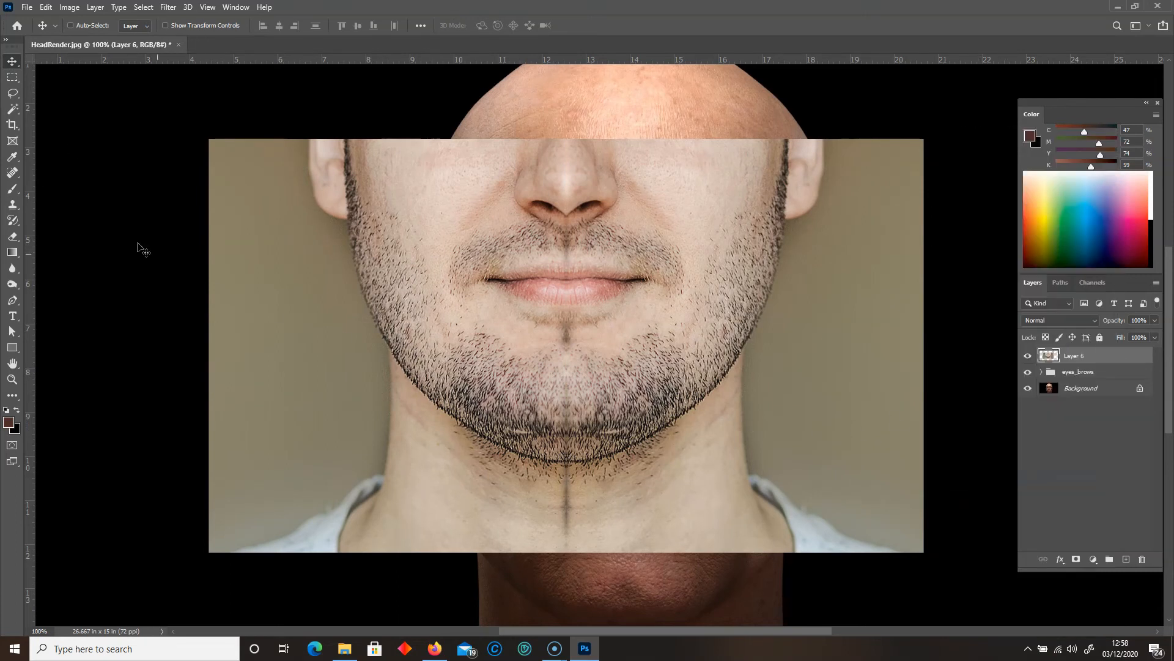
Try scaling the mirrored stubble photo down and moving it over the lower face with Free Transform, and undo it.
key(ctrl+t)
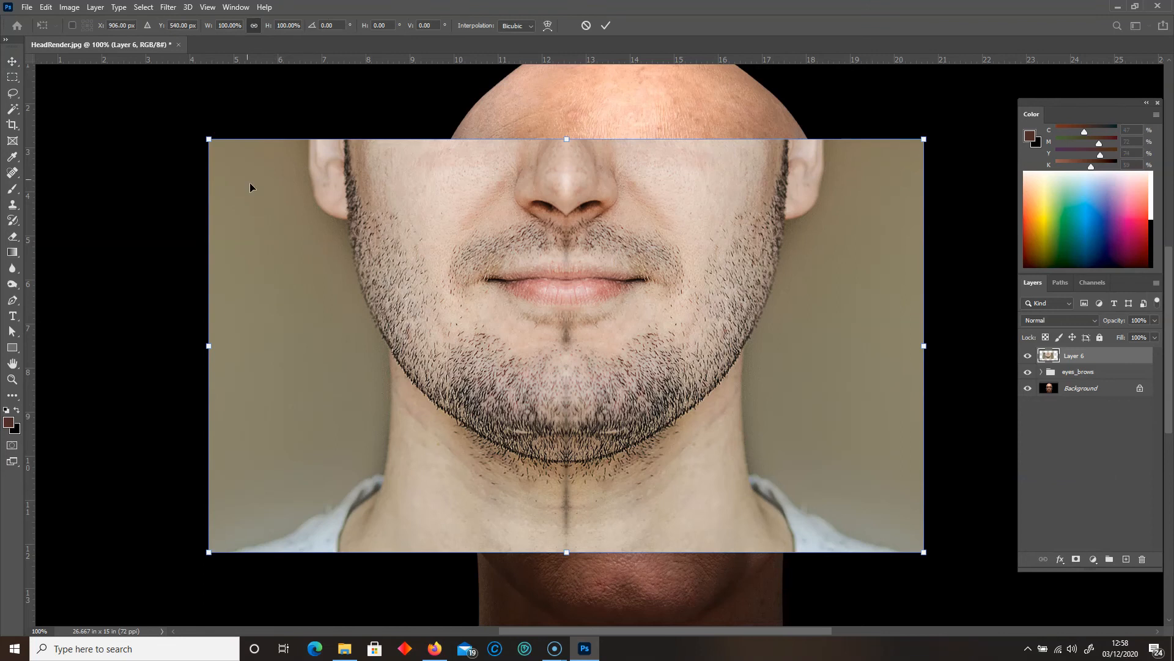
drag(206, 138, 480, 296)
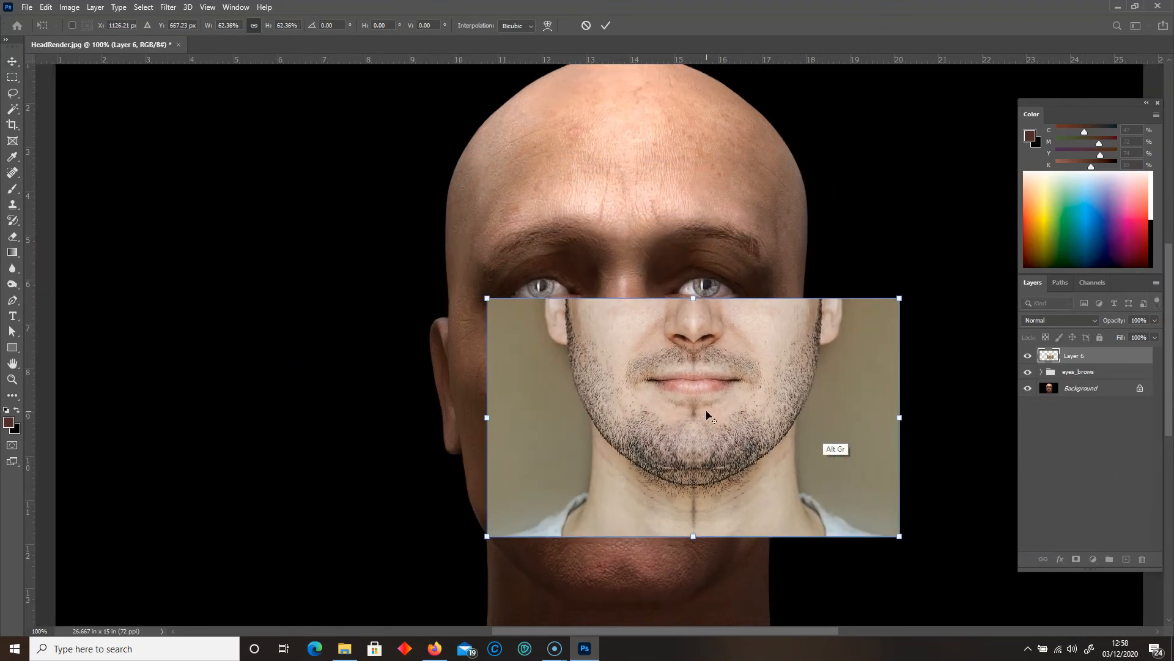
key(ctrl+minus)
drag(596, 413, 551, 538)
drag(468, 429, 445, 416)
key(Return)
key(ctrl+z)
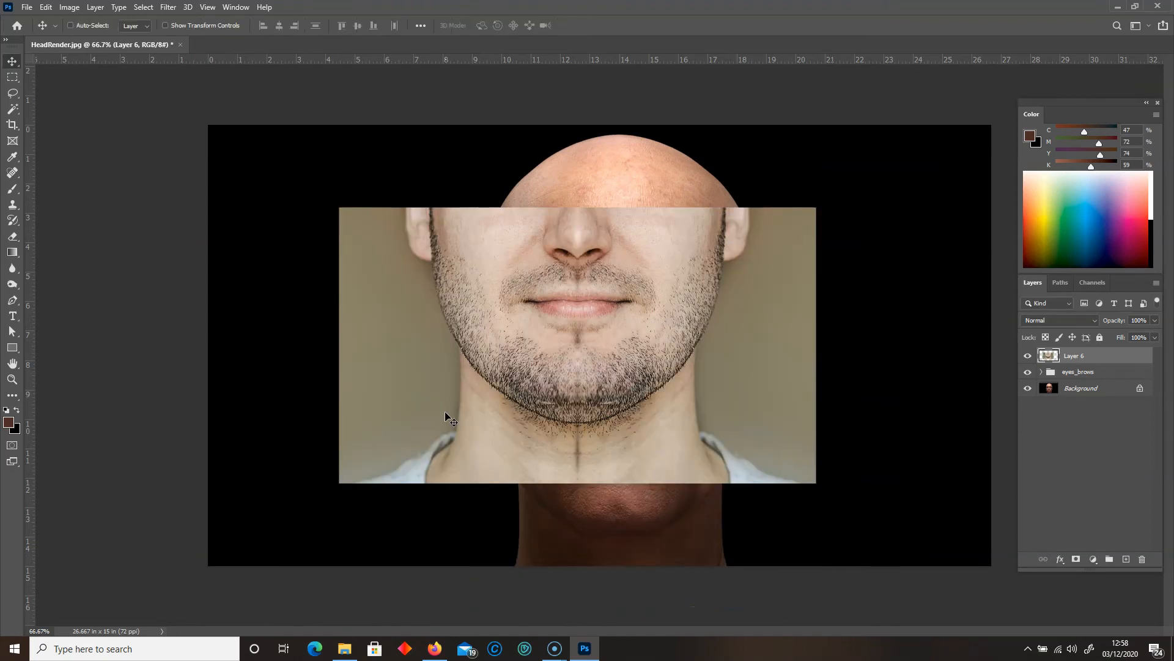
Lower Layer 6's opacity to 43% and move the stubble photo down over the render's lower face with Free Transform.
drag(1144, 331, 1121, 333)
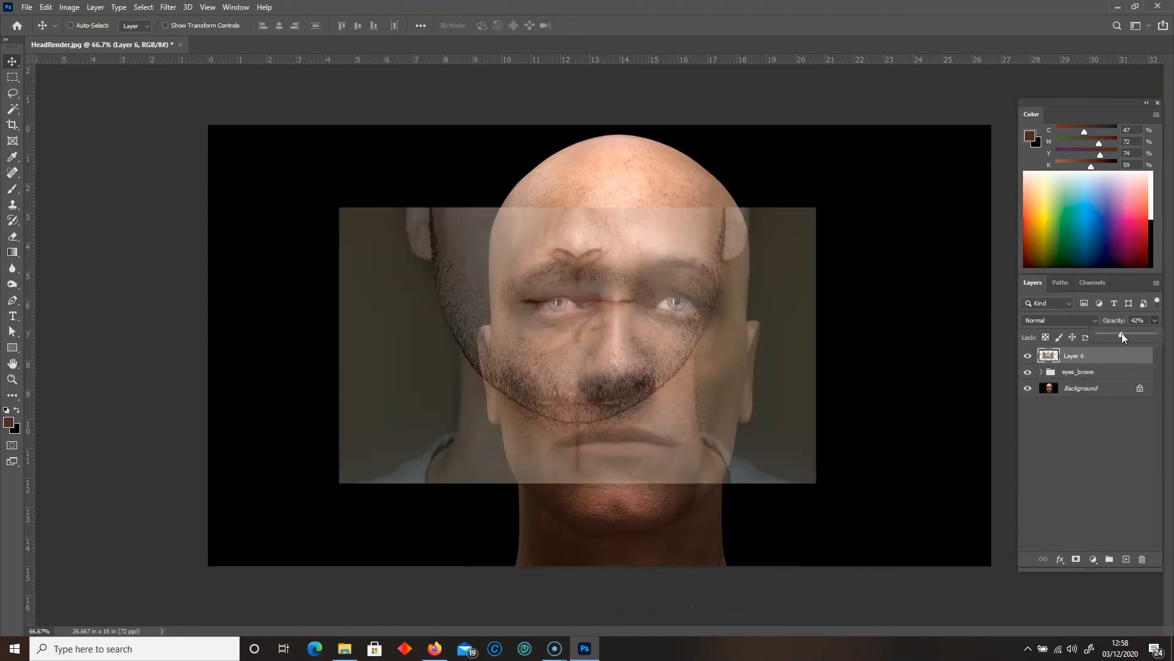
key(ctrl+t)
drag(442, 321, 483, 455)
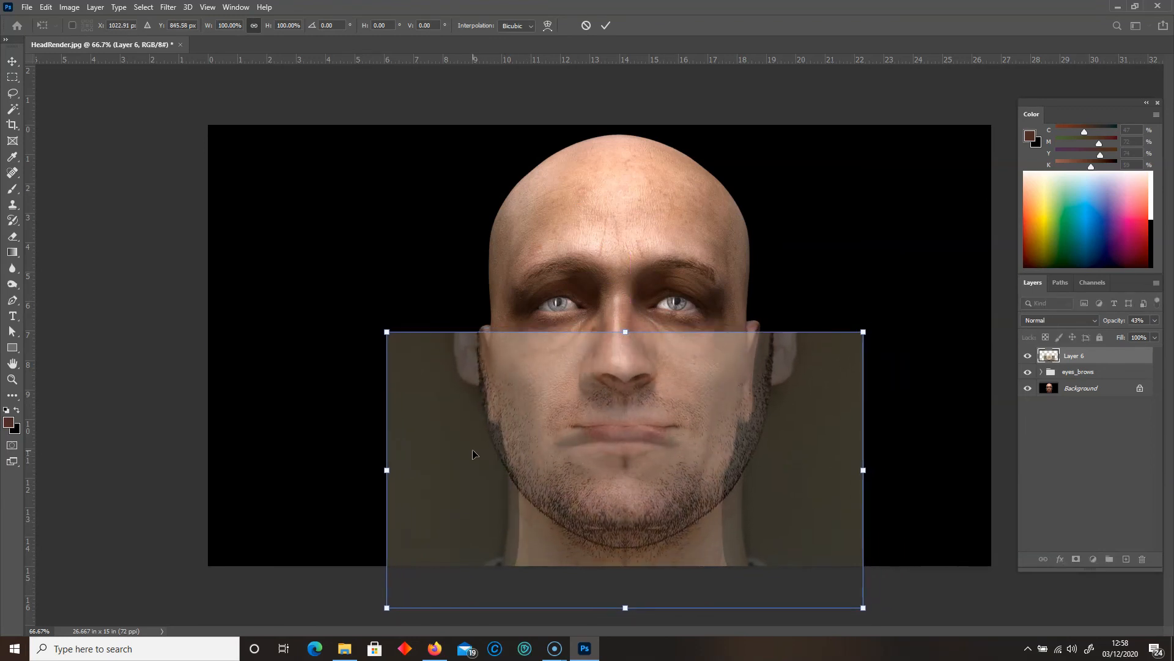
Scale the stubble photo to about 86% width and 88% height so its nose, mouth and jaw line up with the render.
drag(864, 332, 833, 349)
drag(386, 349, 409, 362)
drag(832, 363, 826, 367)
mouse_move(713, 419)
mouse_down()
mouse_move(716, 376)
mouse_move(714, 413)
mouse_up()
drag(827, 478, 823, 479)
drag(413, 477, 414, 476)
mouse_move(629, 603)
mouse_down()
mouse_move(630, 551)
mouse_move(632, 623)
mouse_move(629, 507)
mouse_move(633, 640)
mouse_move(639, 556)
mouse_move(647, 602)
mouse_up()
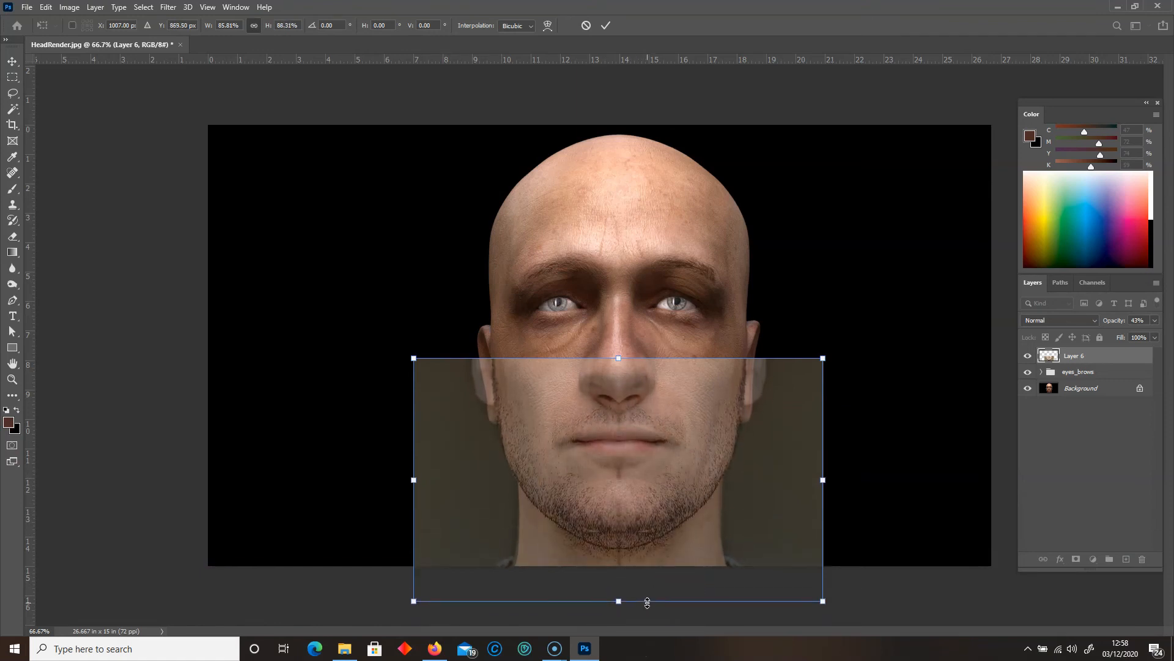
key(Return)
key(Delete)
key(ctrl+z)
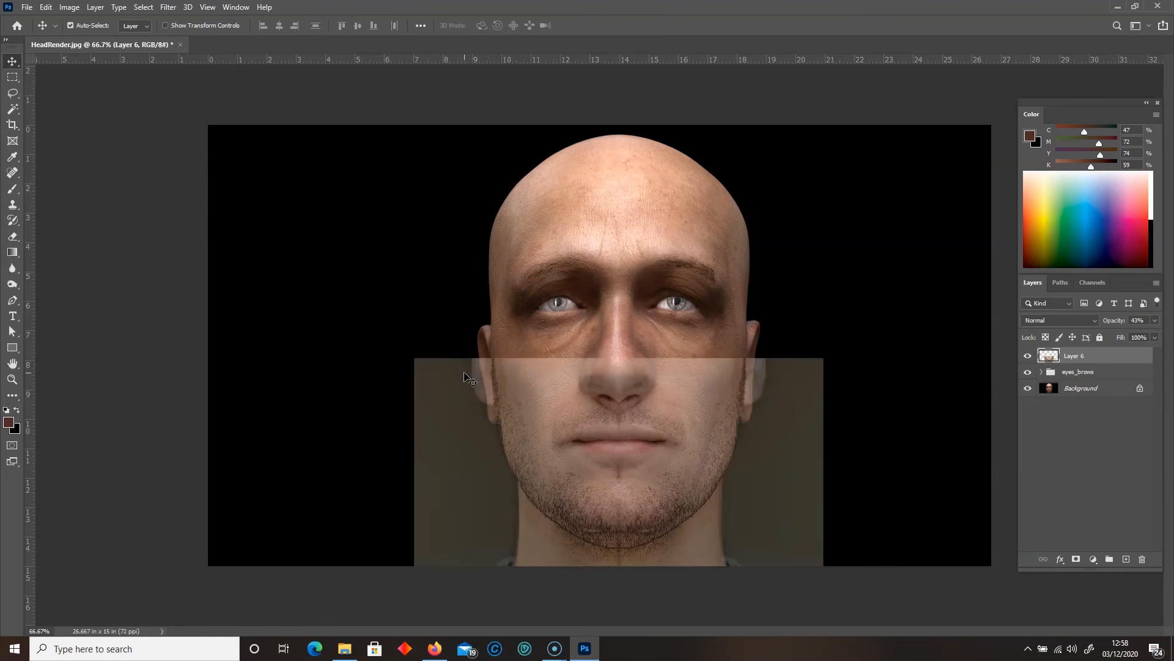
Restore Layer 6's opacity to 100%.
key(ctrl+1)
click(1156, 320)
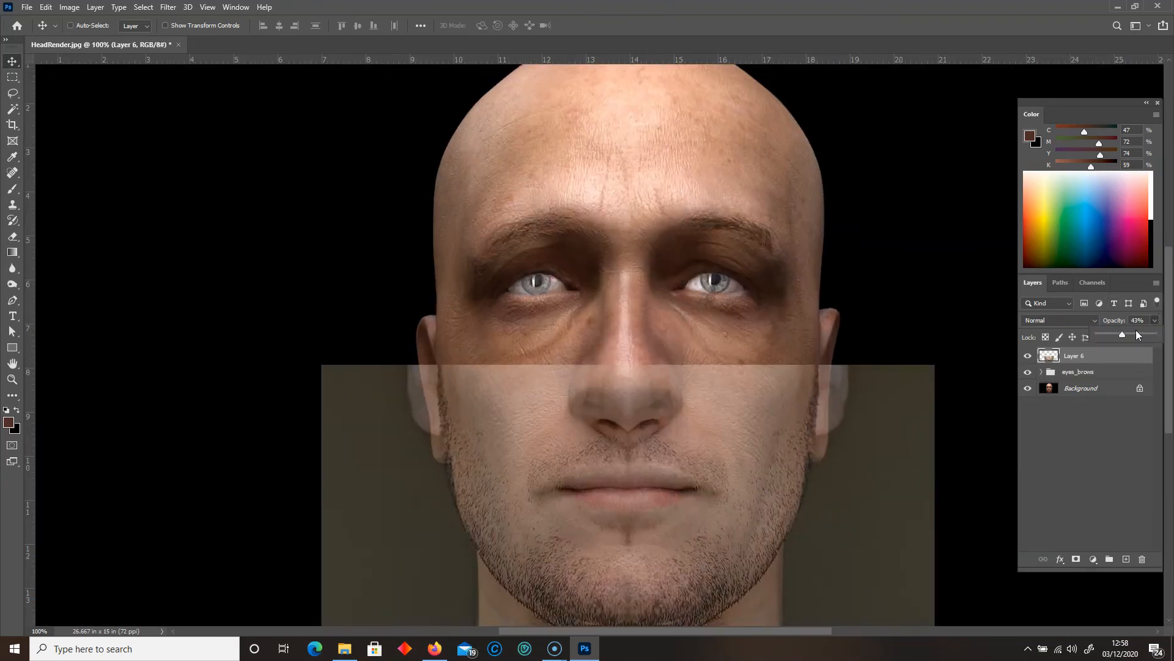
drag(1145, 336, 1158, 335)
click(1128, 360)
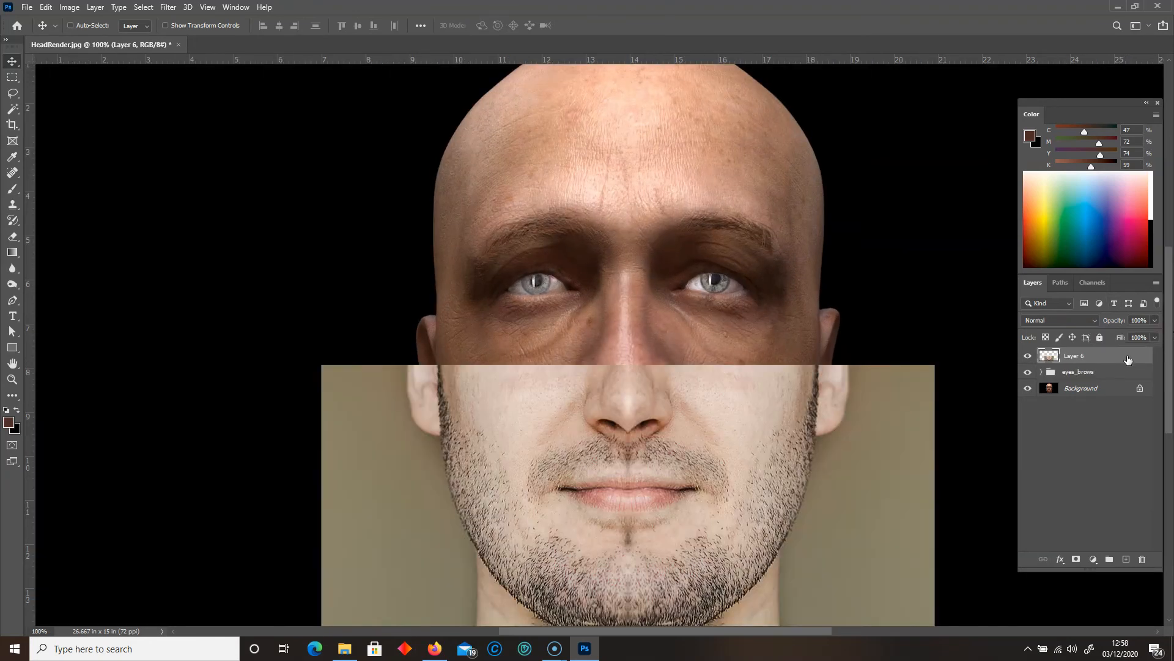
double_click(1129, 359)
drag(304, 315, 230, 153)
drag(279, 359, 158, 361)
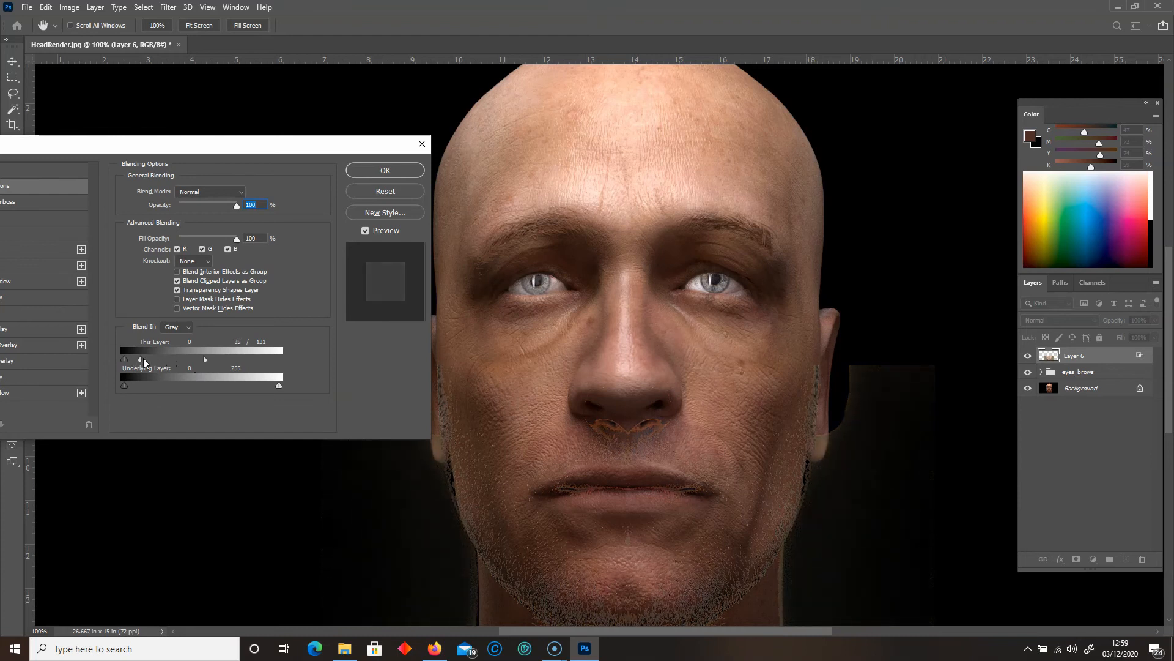
alt+click(374, 191)
click(375, 191)
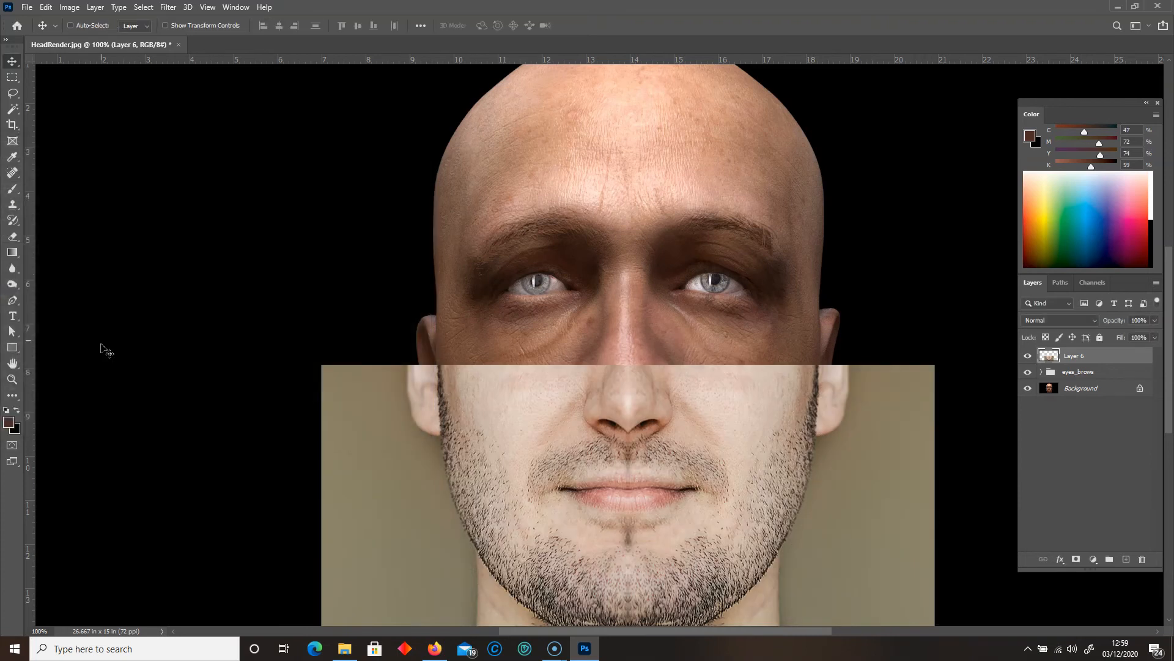
click(12, 109)
click(387, 494)
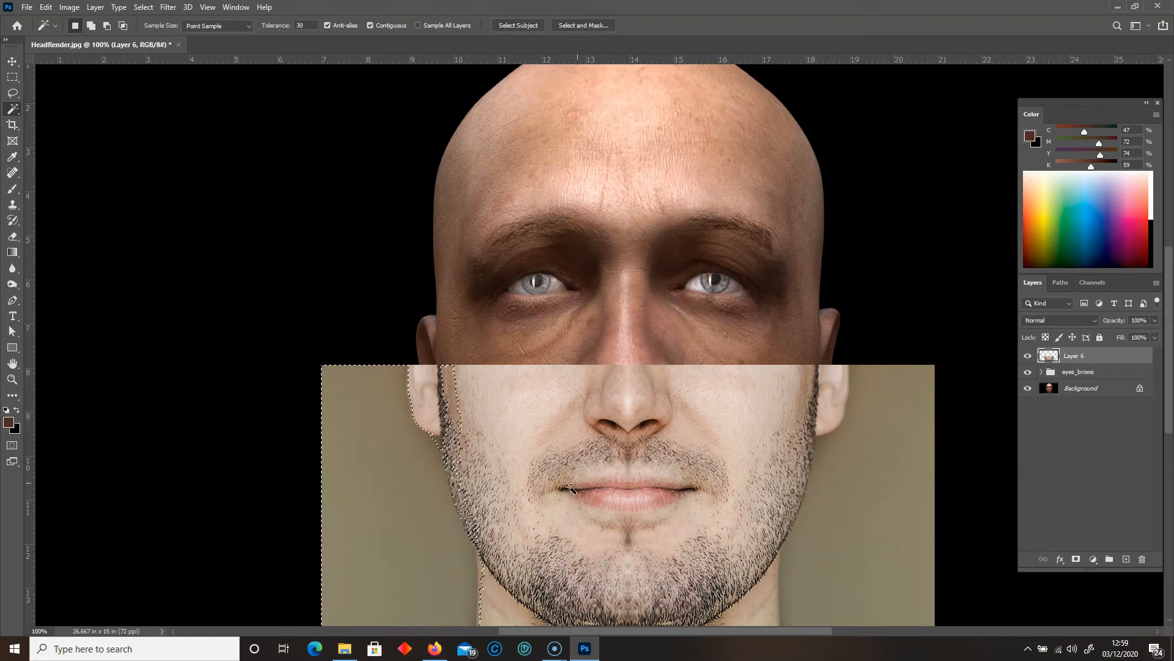
click(12, 77)
Lasso and delete the photo background, ear and neck edge outside the right jawline, clearing any existing selection first.
click(13, 93)
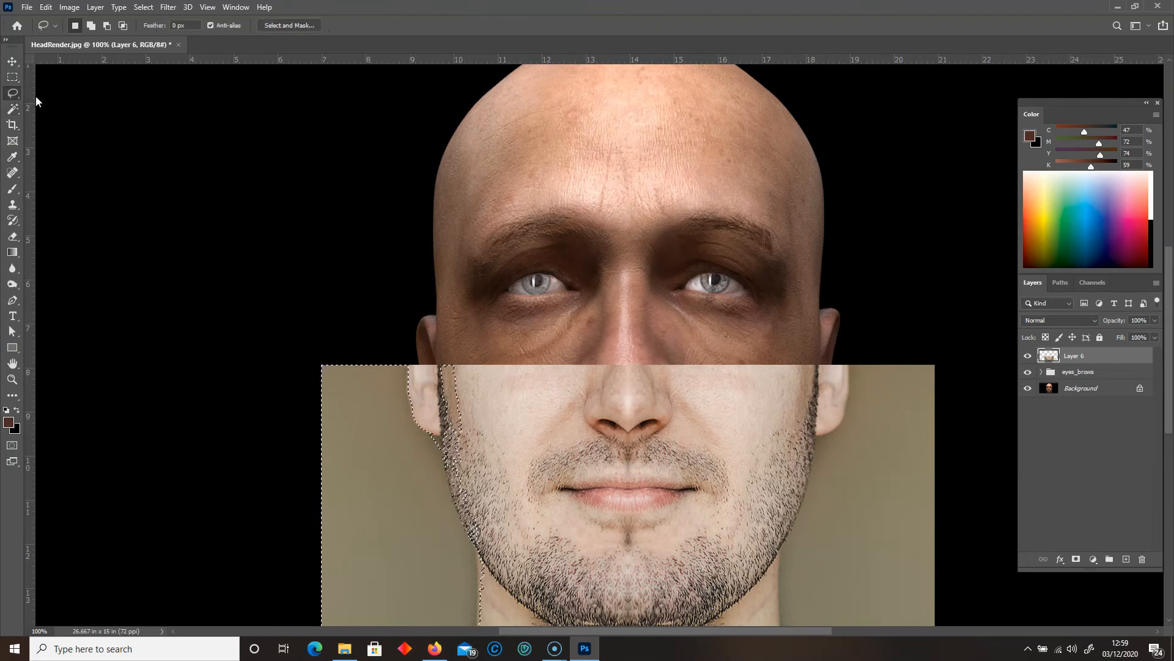
click(40, 96)
click(263, 431)
drag(1169, 315, 1169, 364)
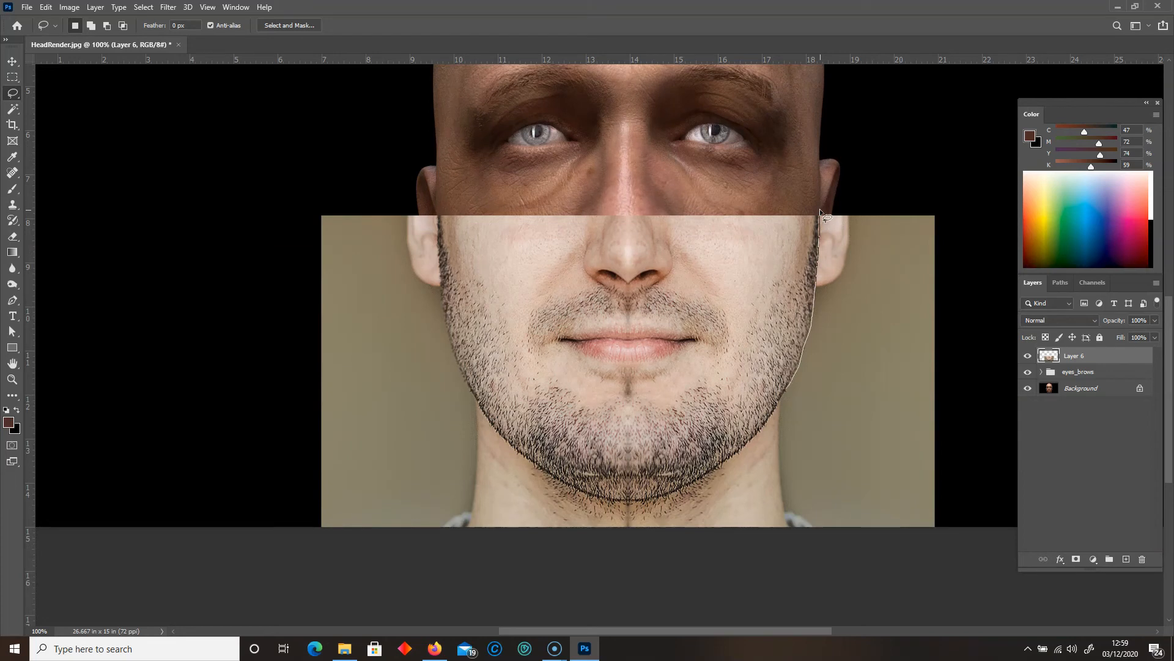
mouse_move(768, 454)
mouse_down()
mouse_move(1012, 504)
mouse_move(820, 212)
mouse_up()
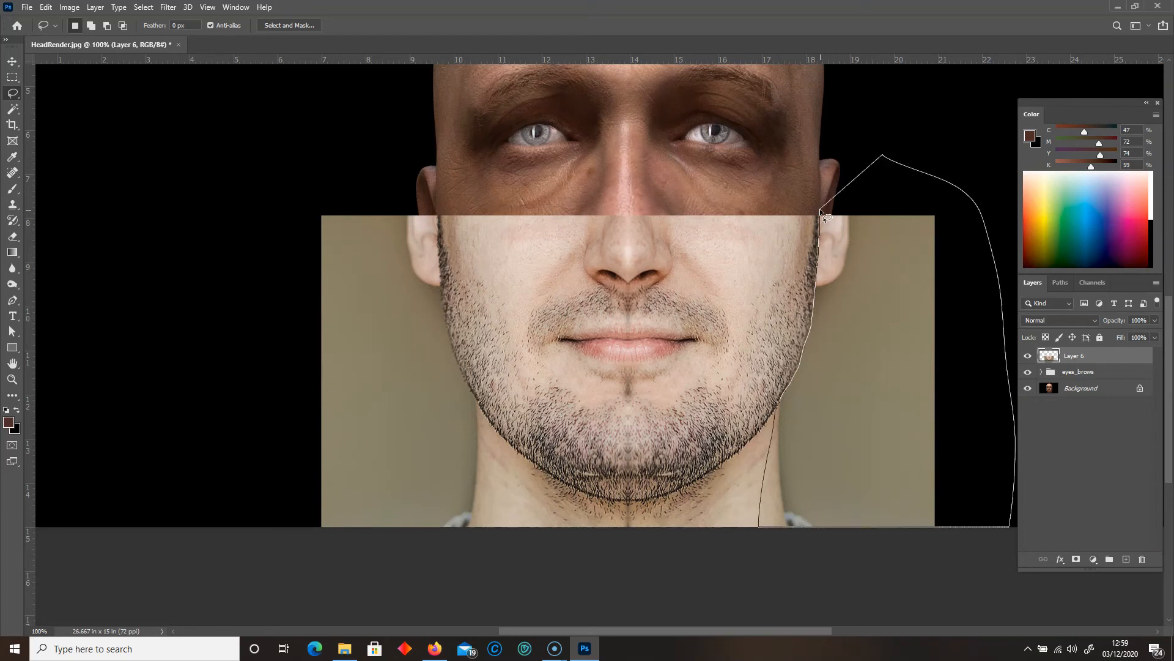
key(Delete)
click(493, 547)
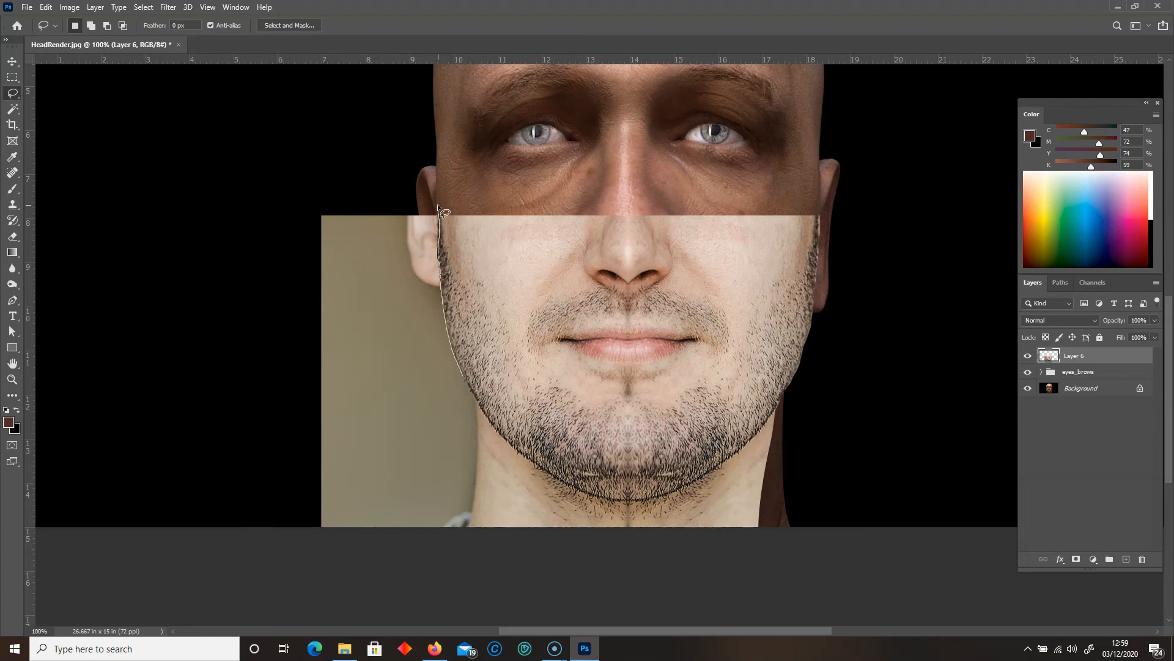
Lasso and delete the photo background, ear and neck edge outside the left jawline, and deselect.
mouse_move(486, 474)
mouse_down()
mouse_move(213, 424)
mouse_move(304, 184)
mouse_up()
key(Delete)
click(176, 235)
Lasso and delete the photo's nose and bare upper cheeks above the moustache and beard line.
mouse_move(442, 190)
mouse_down()
mouse_move(511, 316)
mouse_move(596, 282)
mouse_up()
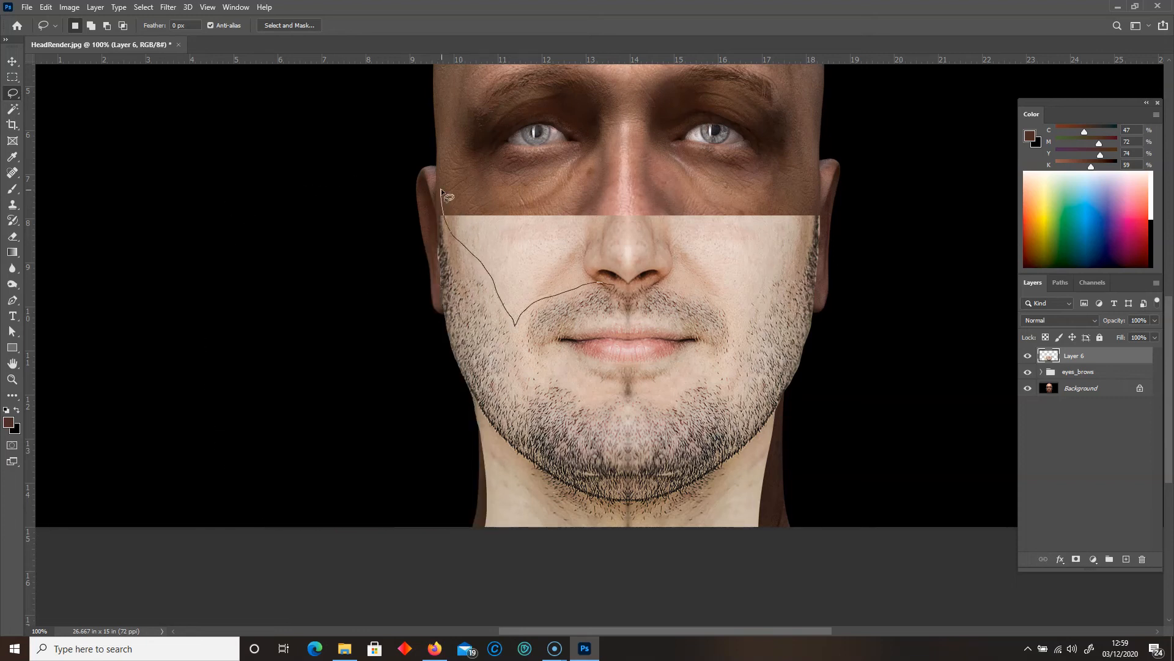
drag(442, 191, 441, 193)
key(Delete)
click(498, 394)
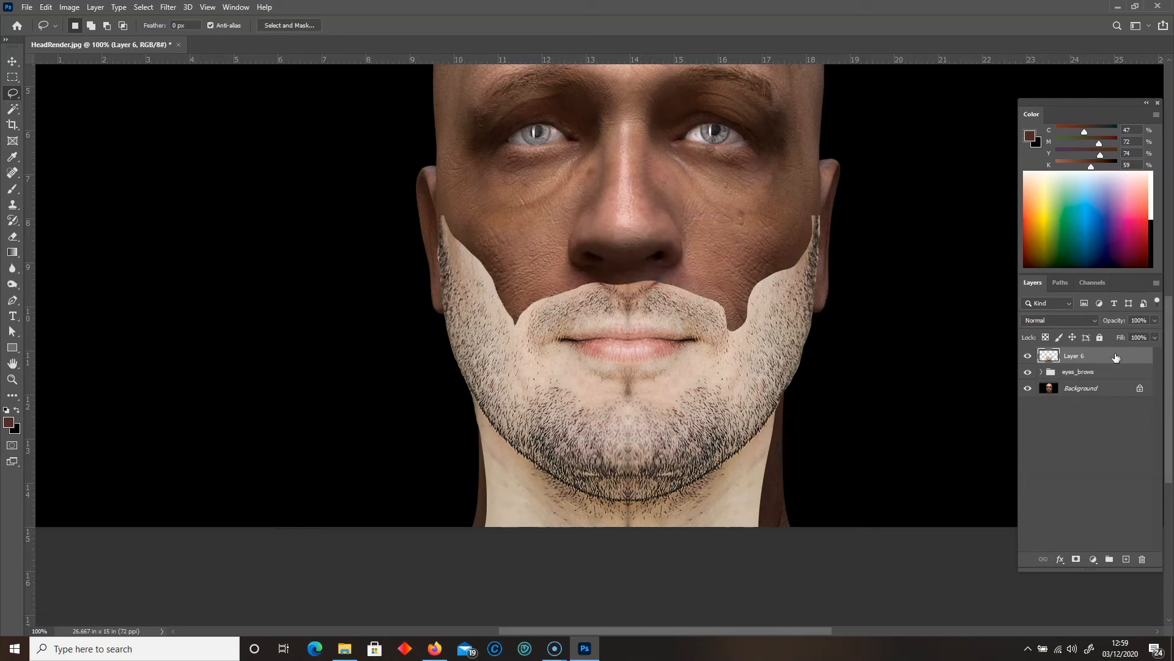
Boost the stubble layer's contrast with an S-shaped Curves adjustment that pulls the shadows down and keeps the highlights near 178 in, 176 out.
double_click(1118, 355)
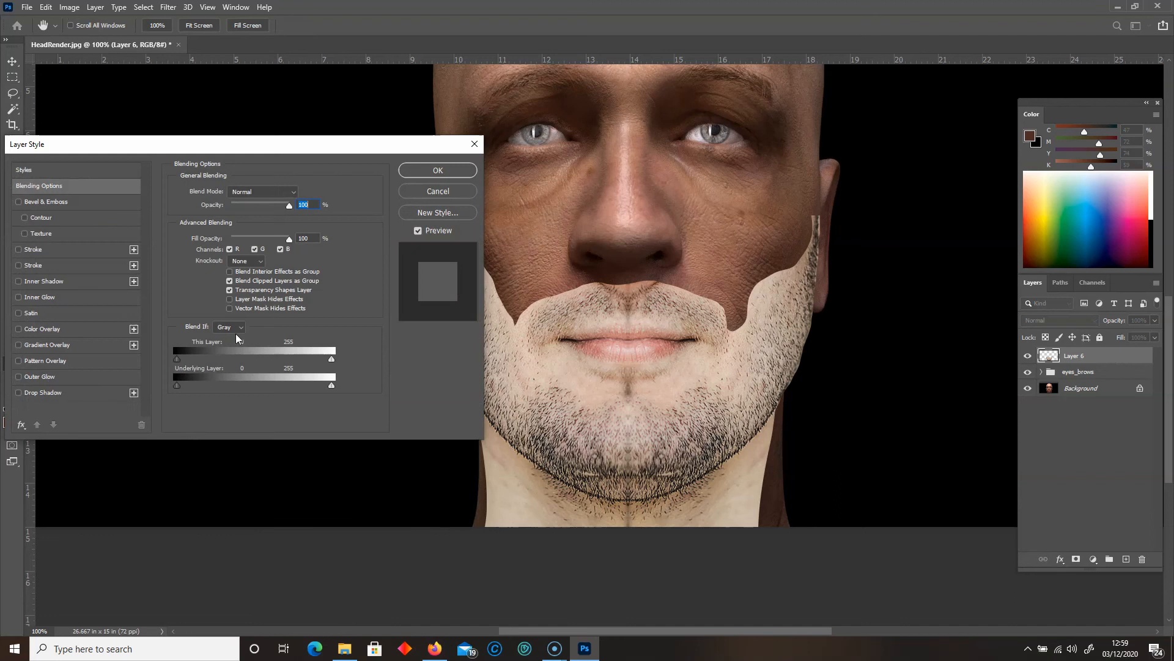
click(438, 195)
click(69, 6)
mouse_move(97, 39)
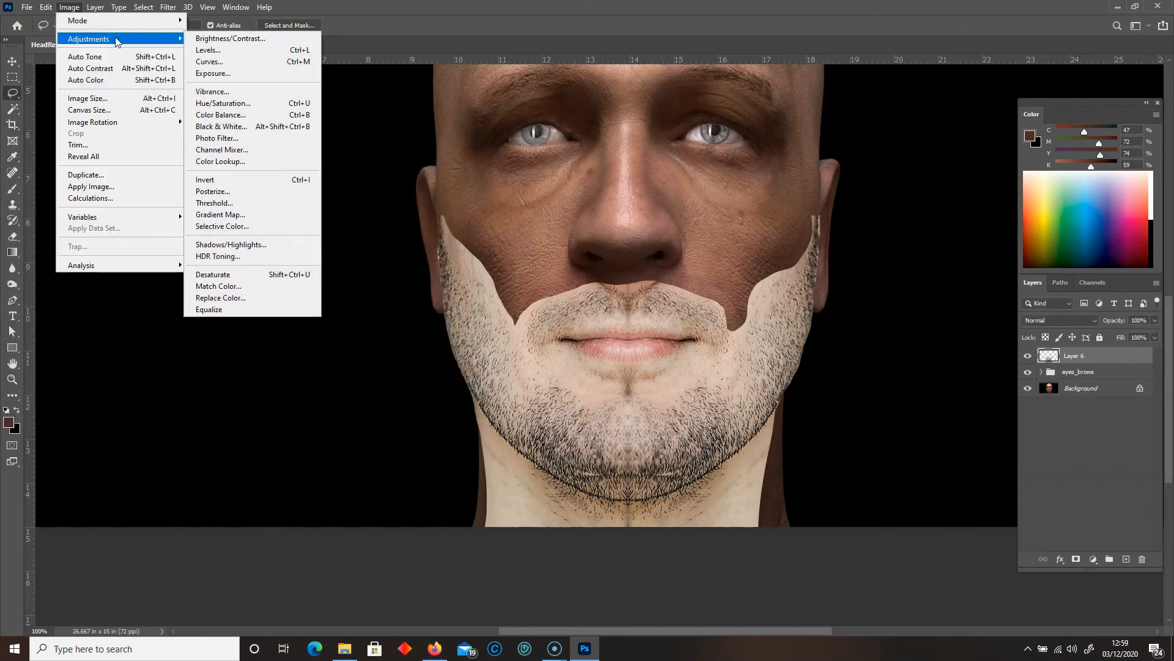
click(211, 61)
drag(118, 269, 125, 278)
drag(186, 203, 184, 192)
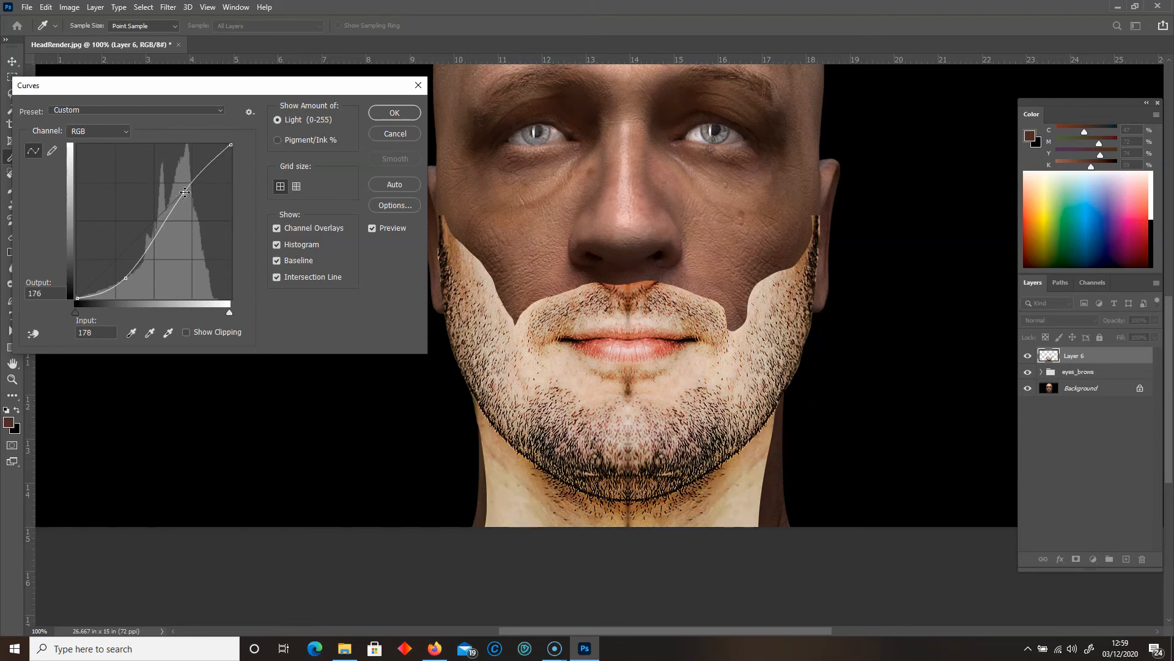
click(392, 113)
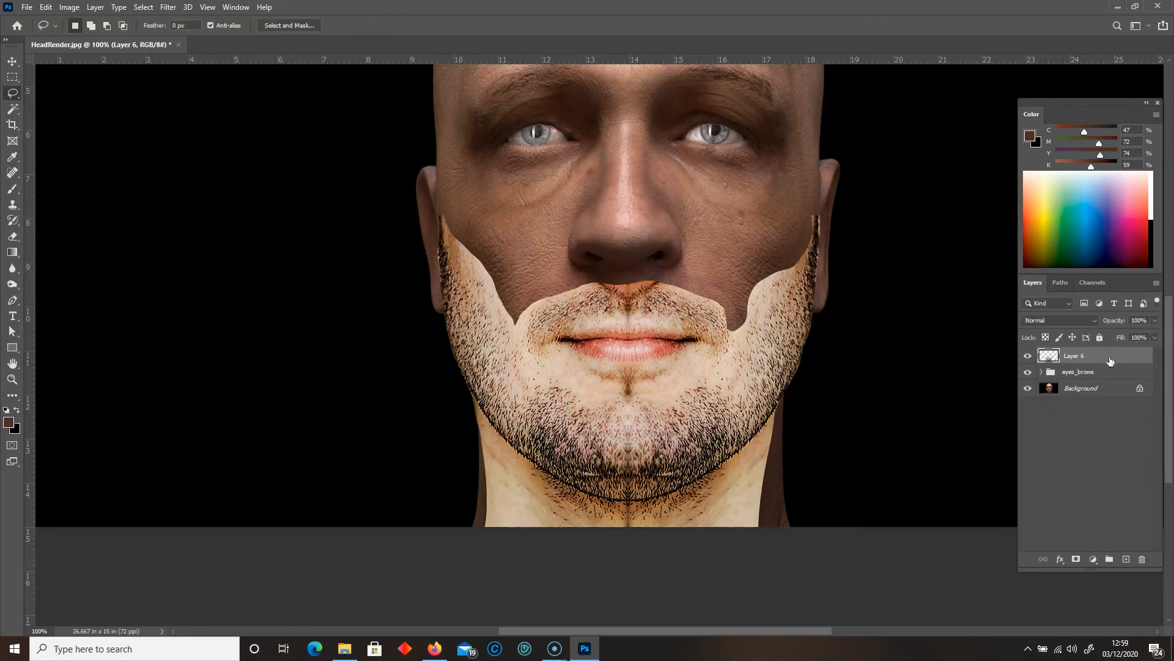
Step through the blend modes for Layer 6 and set it to Soft Light.
drag(332, 359, 239, 362)
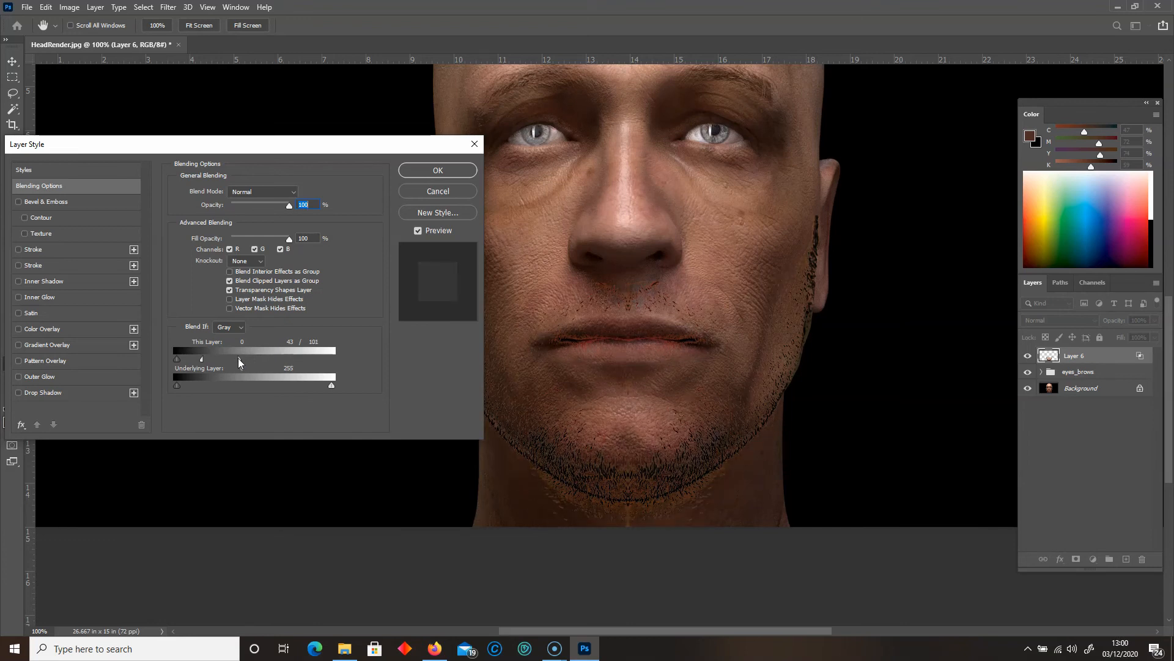
click(453, 192)
click(1043, 321)
click(1046, 360)
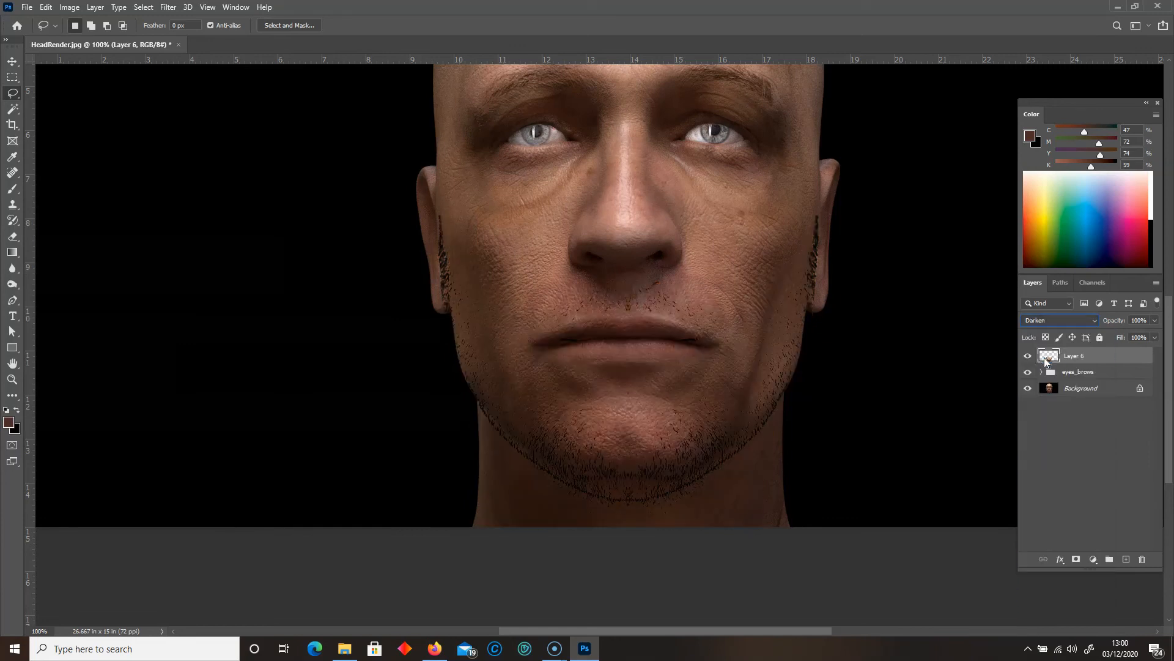
key(Down)
key(Down)
key(Down)
key(Down)
key(Down)
key(Down)
key(Down)
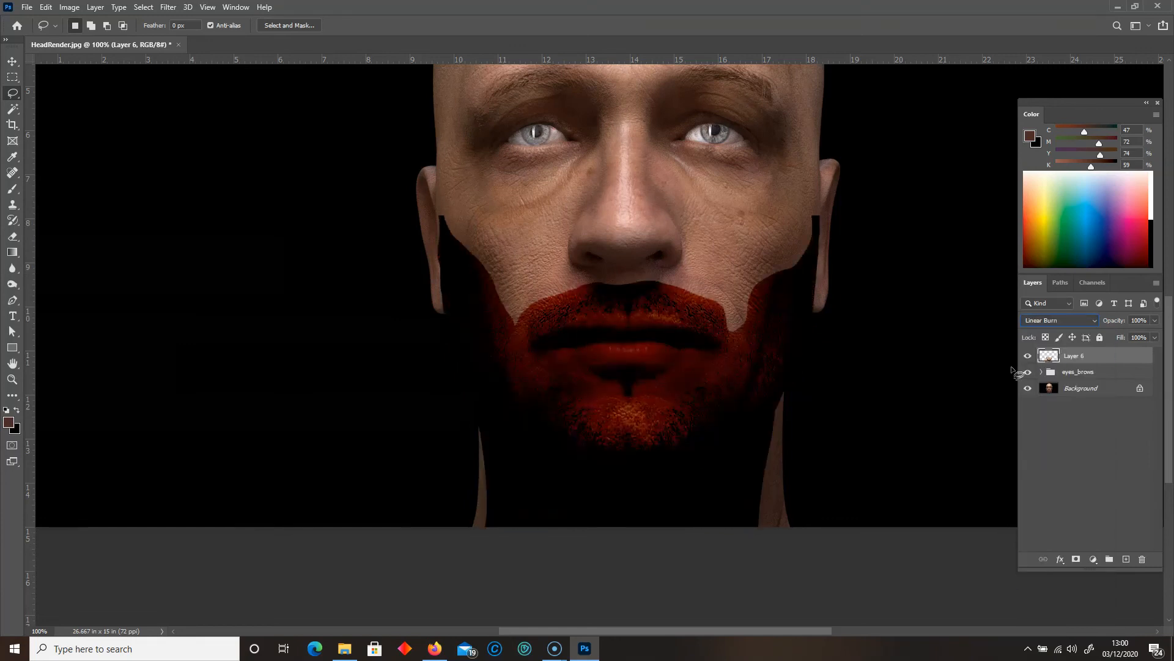
key(Down)
key(Down)
key(Down)
key(Down)
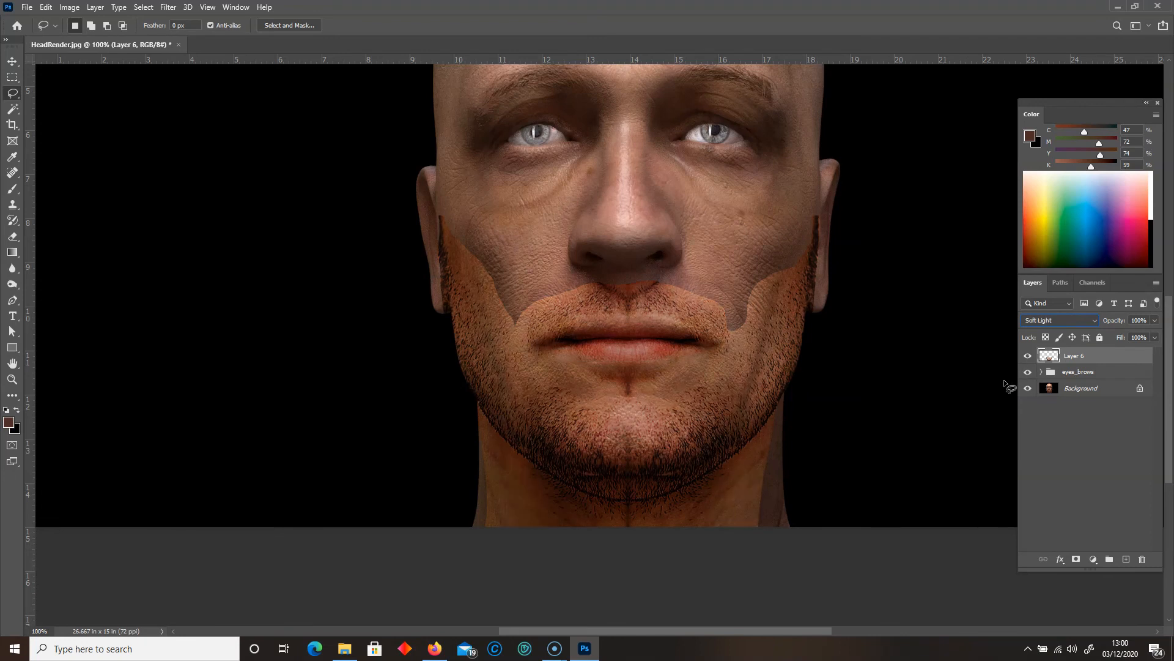
key(Down)
key(Up)
Soften the stubble layer with Curves by raising the black point, lowering white output to 177 and mapping input 82 to output 107.
click(69, 7)
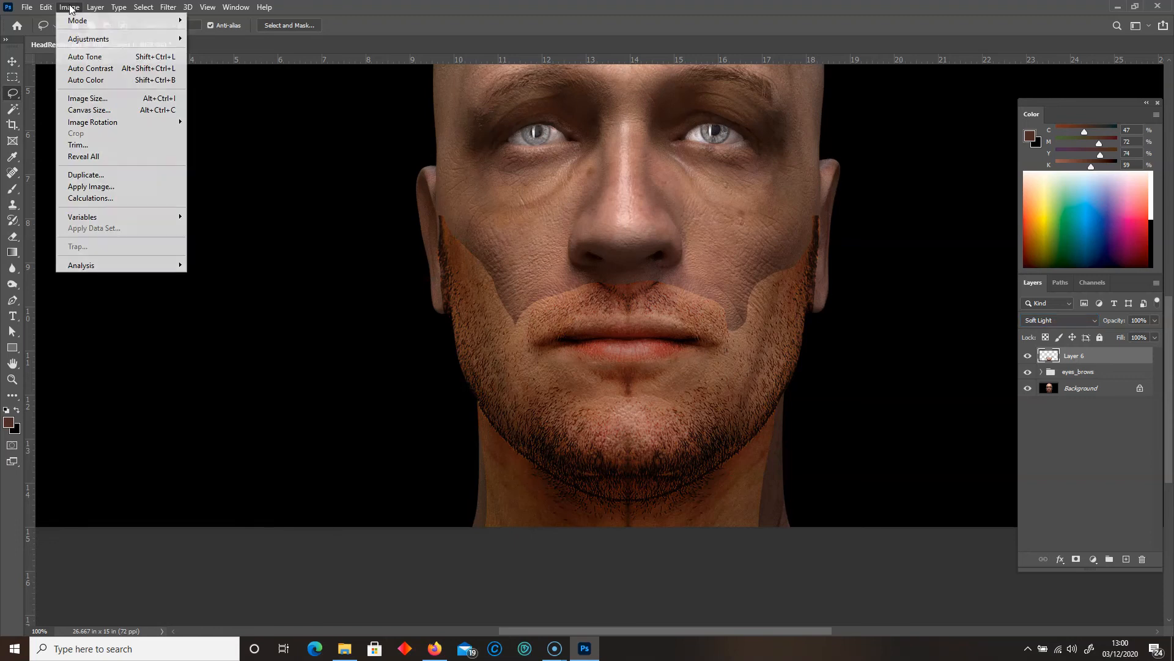
mouse_move(132, 37)
click(232, 60)
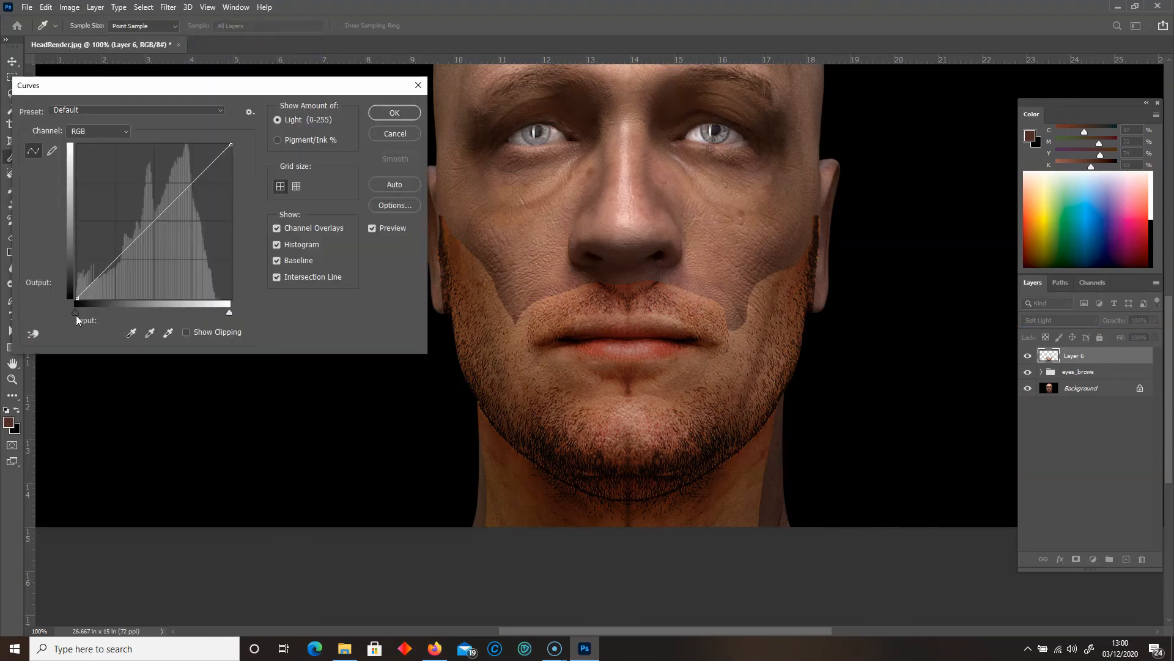
drag(74, 299, 23, 272)
drag(231, 145, 256, 191)
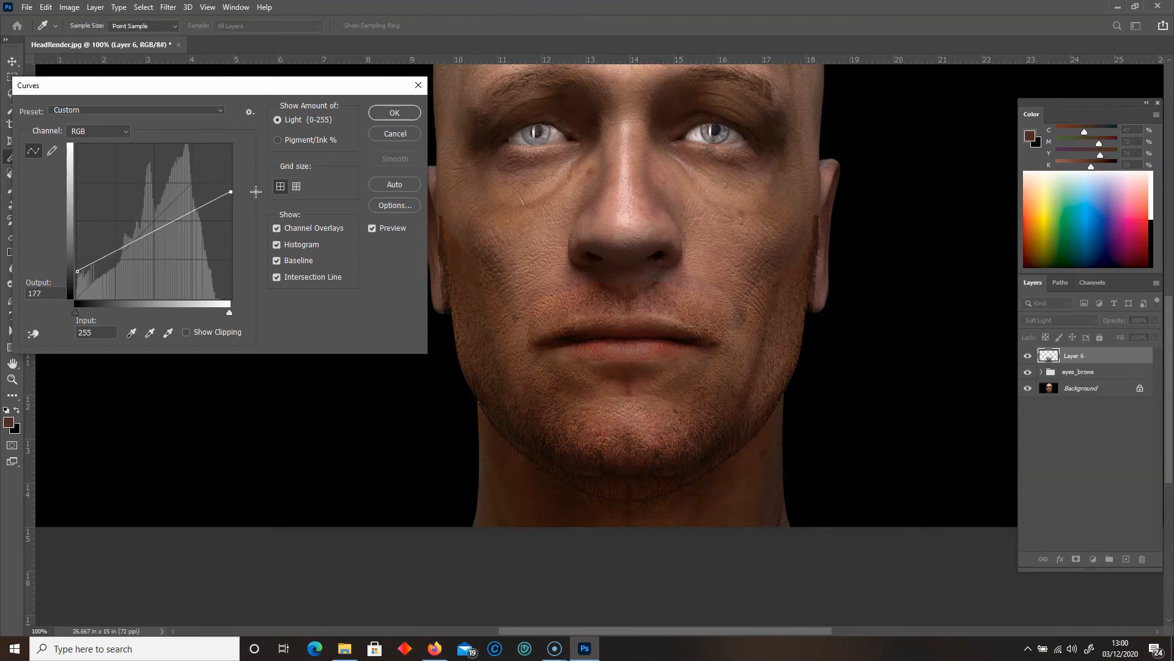
drag(133, 239, 126, 234)
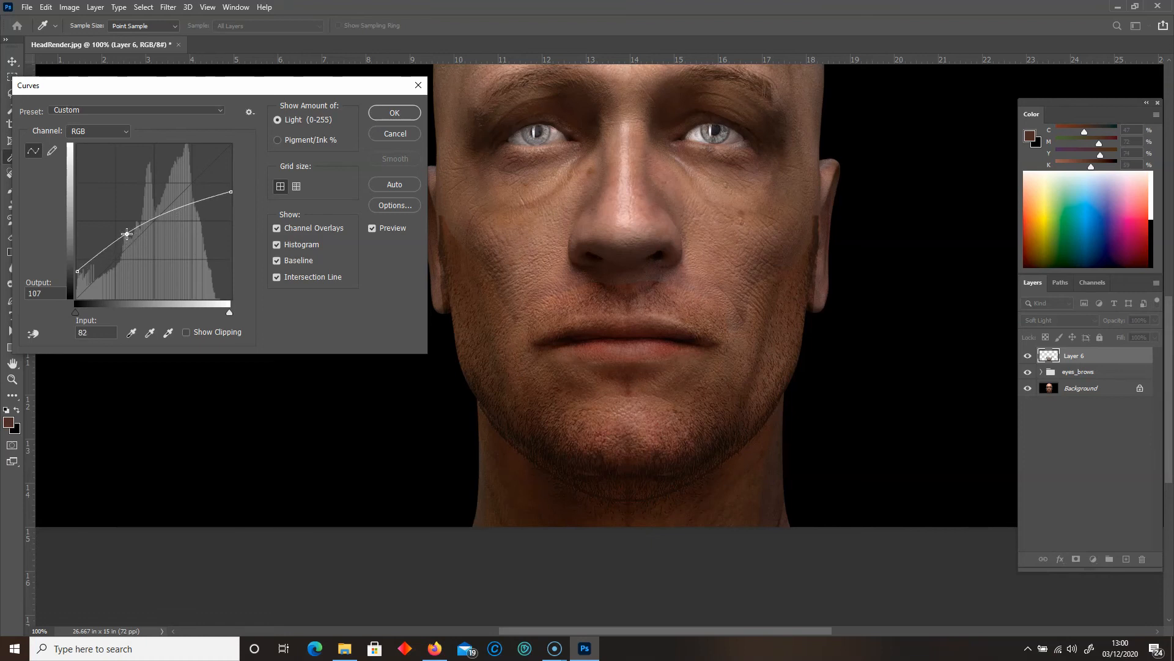
click(386, 114)
Set up the Eraser with a soft brush enlarged to 100 px.
drag(12, 236, 46, 240)
click(46, 238)
key(bracketright)
key(bracketright)
key(bracketright)
key(bracketright)
key(bracketright)
key(bracketright)
key(bracketright)
key(bracketright)
key(bracketright)
key(bracketright)
key(bracketright)
key(bracketright)
key(bracketright)
key(bracketright)
key(bracketright)
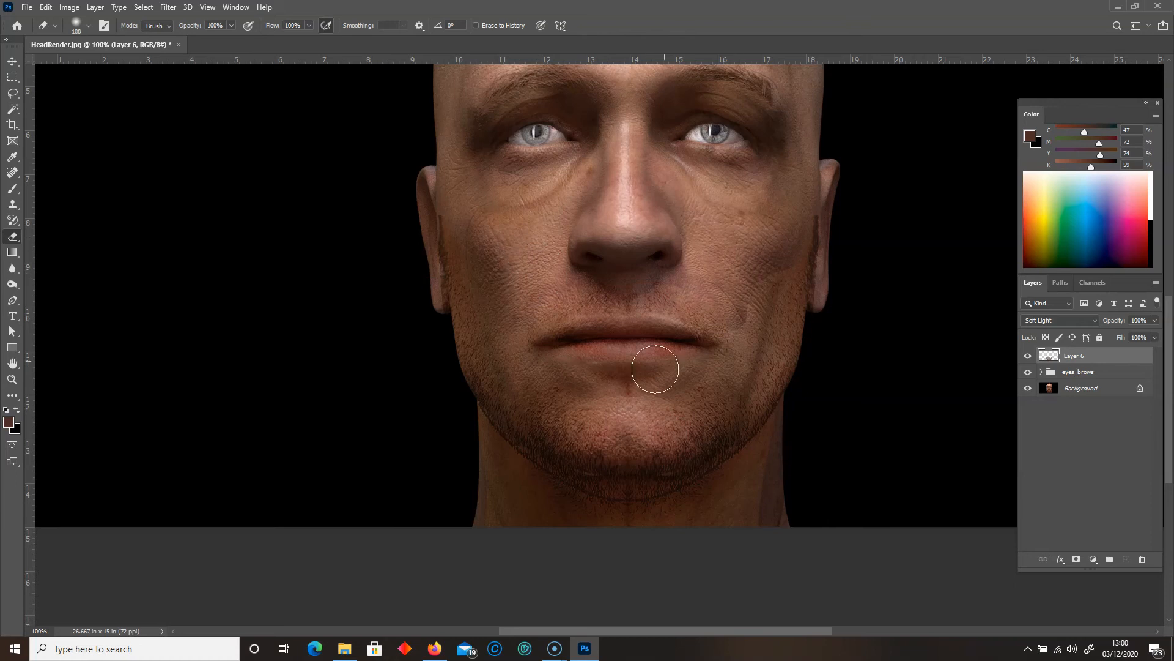
Lasso the moustache and upper lip area of the stubble layer, nudge it to fit the render's mouth, and deselect.
click(12, 93)
mouse_move(618, 250)
mouse_down()
mouse_move(513, 306)
mouse_move(639, 358)
mouse_move(727, 283)
mouse_move(679, 255)
mouse_up()
click(12, 61)
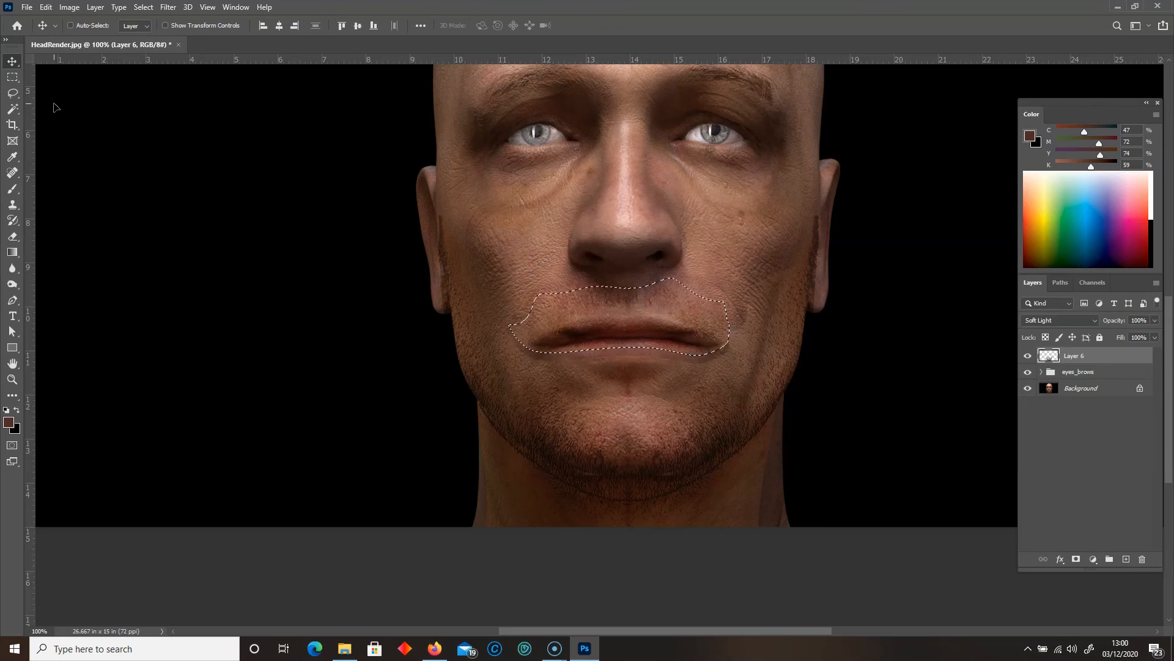
key(ctrl+d)
Erase the stubble layer over the lips and around the mouth with a soft Eraser, enlarging the brush to 150 px.
click(12, 78)
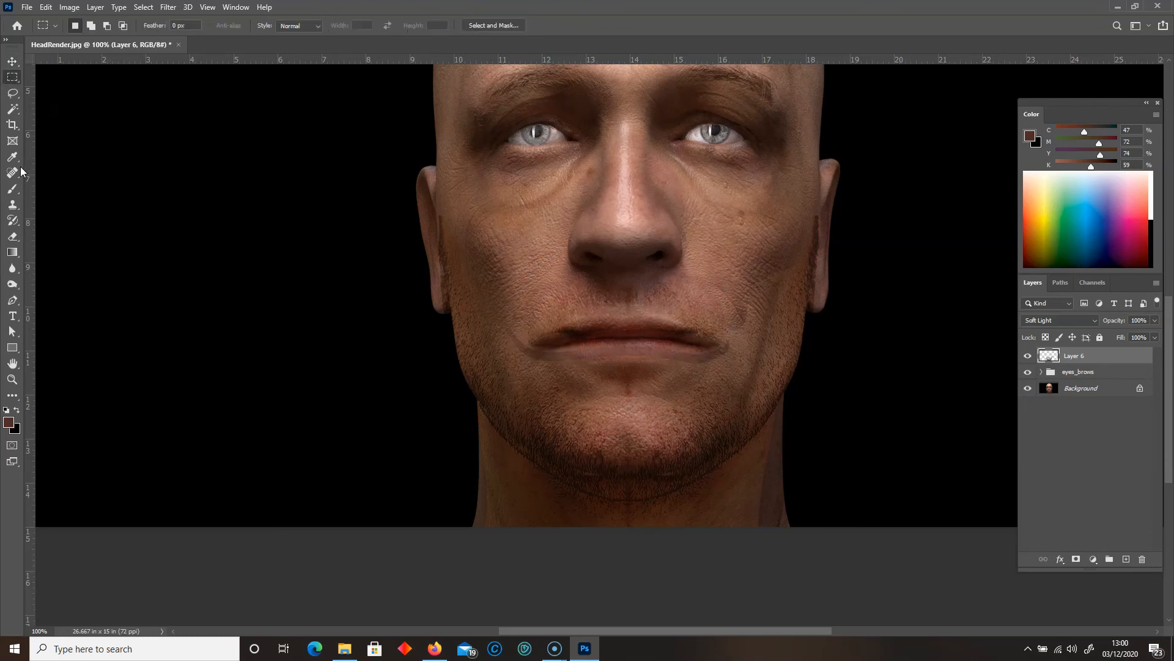
click(13, 236)
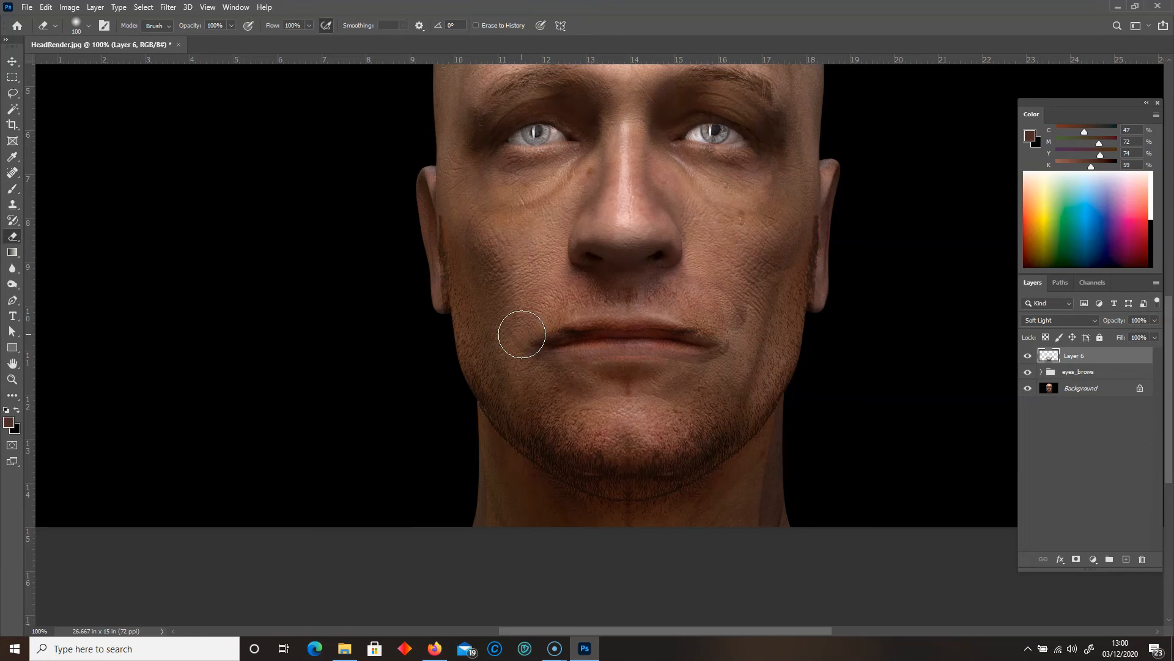
drag(568, 352, 543, 354)
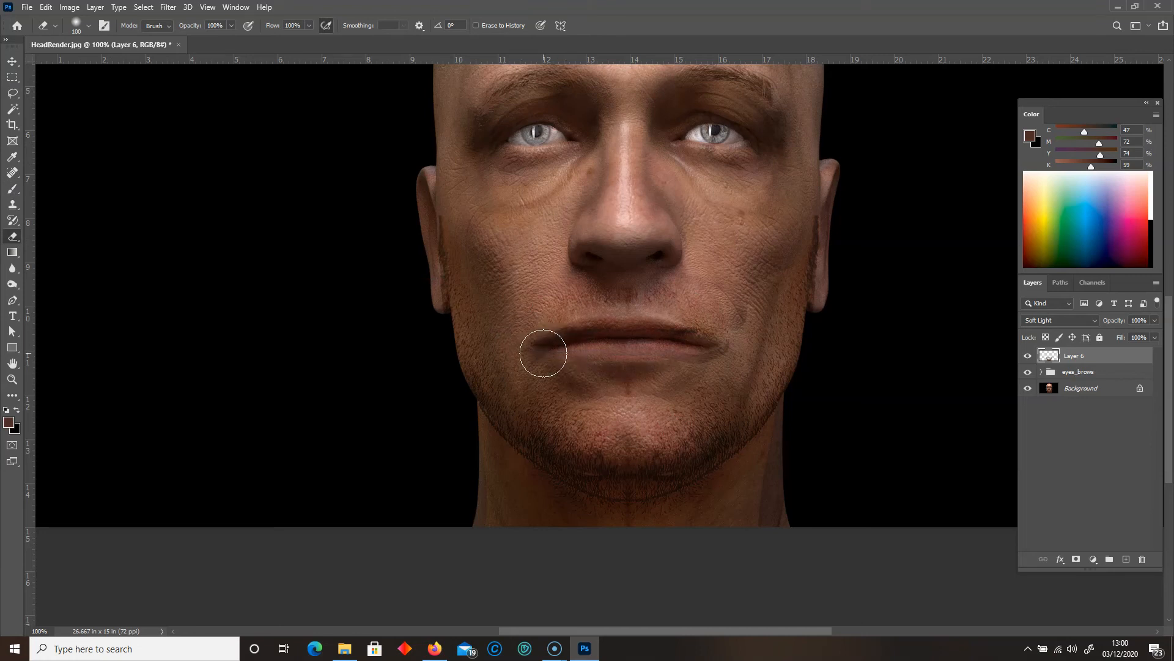
key(bracketright)
key(bracketright)
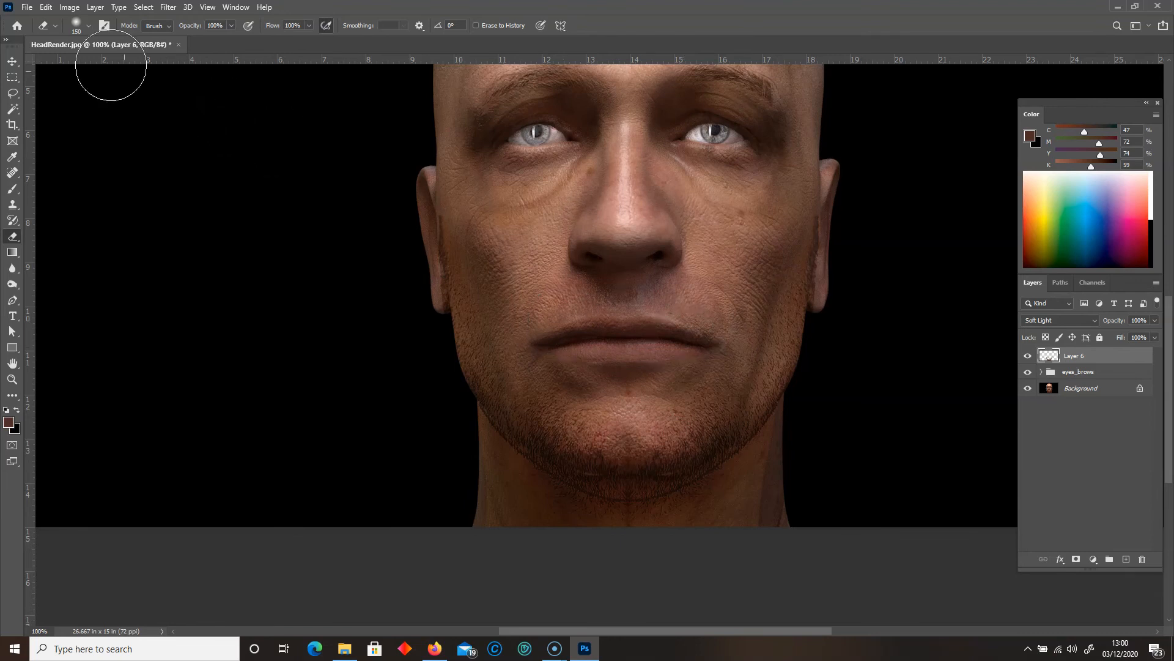
Apply Color Balance to the stubble layer's midtones with levels -29, 0 and +8.
click(69, 7)
mouse_move(82, 39)
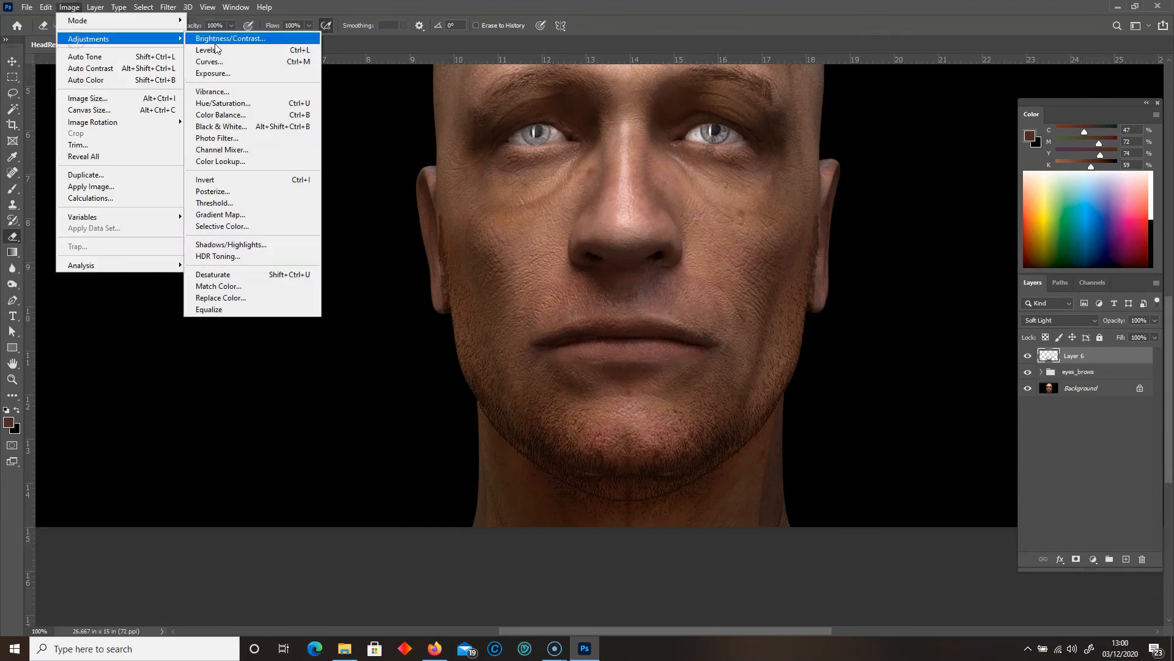
click(221, 115)
drag(264, 210, 271, 210)
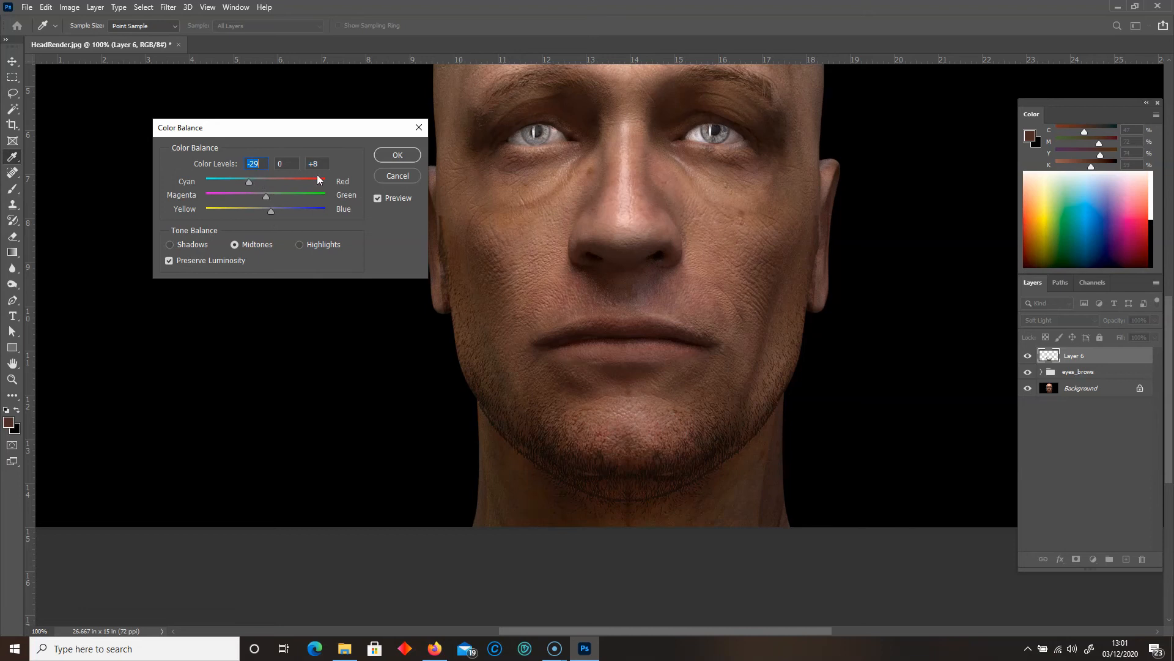
click(399, 156)
Heal the dark edge line below the chin on the stubble layer with the Spot Healing Brush, varying its size.
key(bracketleft)
key(bracketleft)
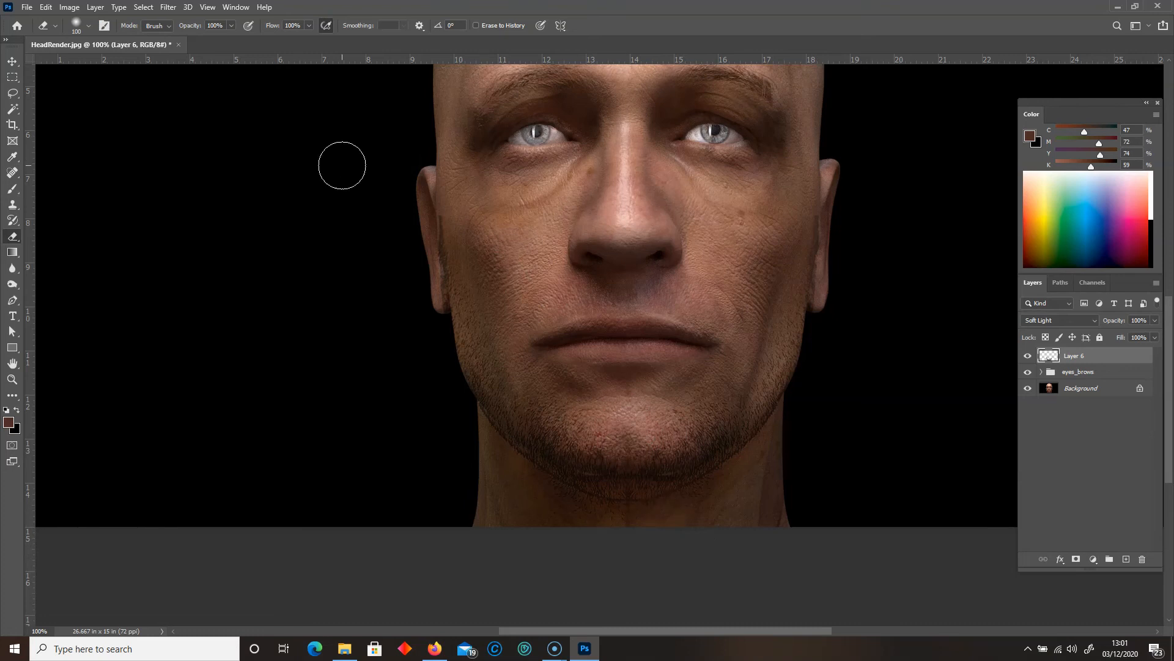
click(10, 158)
click(12, 173)
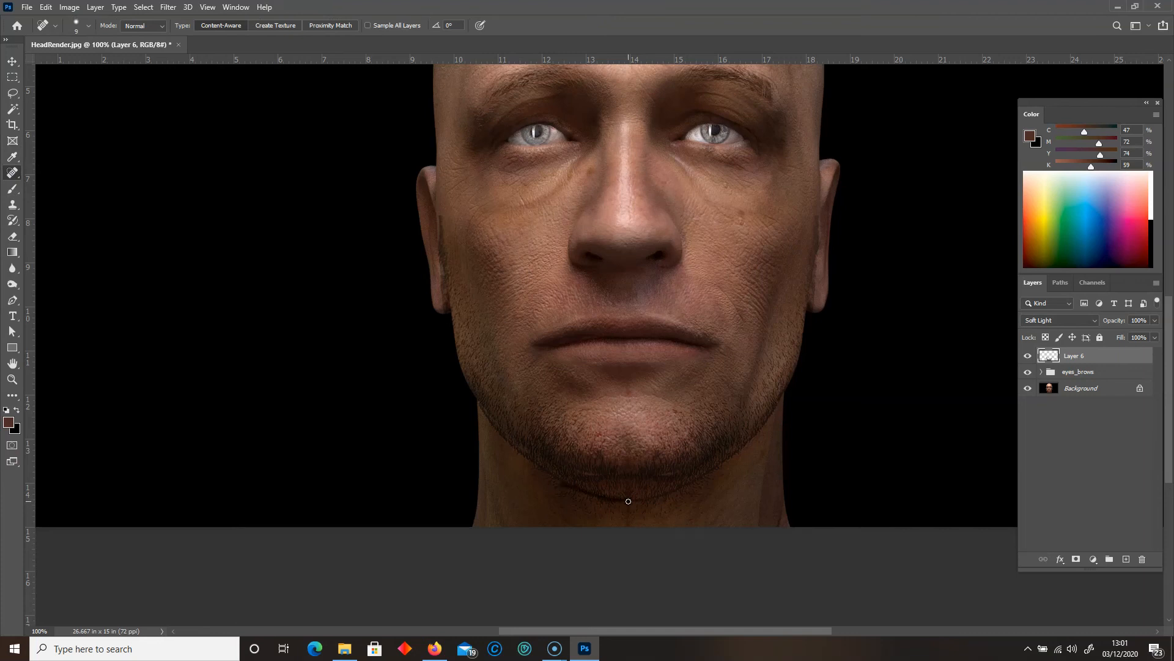
key(bracketright)
key(bracketright)
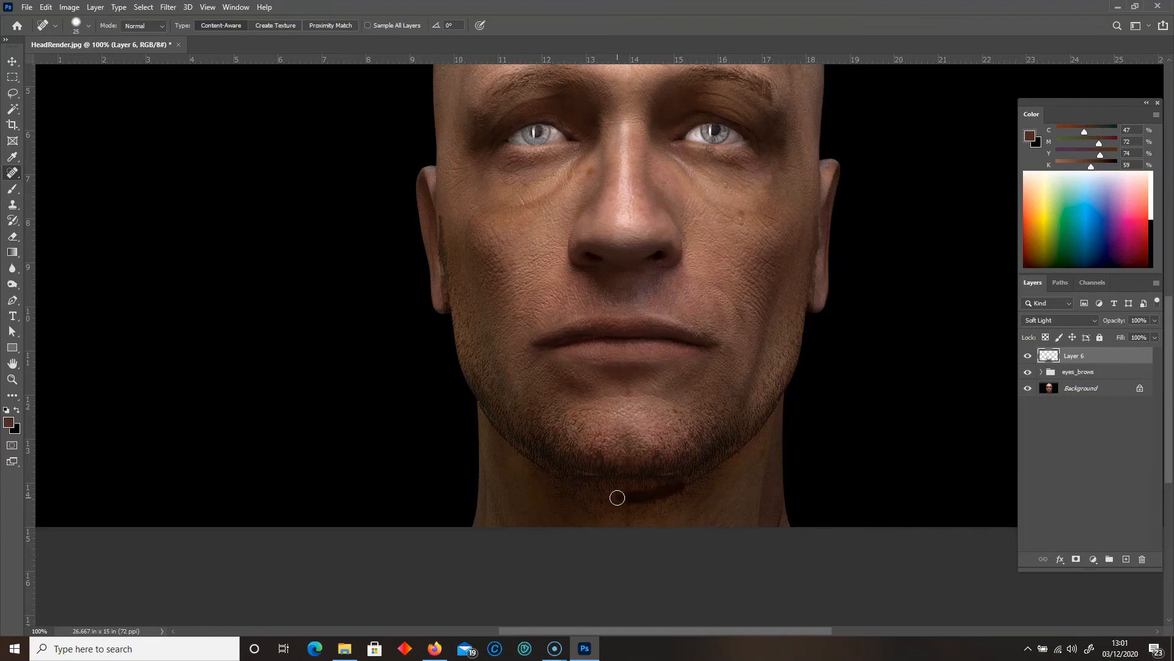
key(bracketleft)
key(bracketleft)
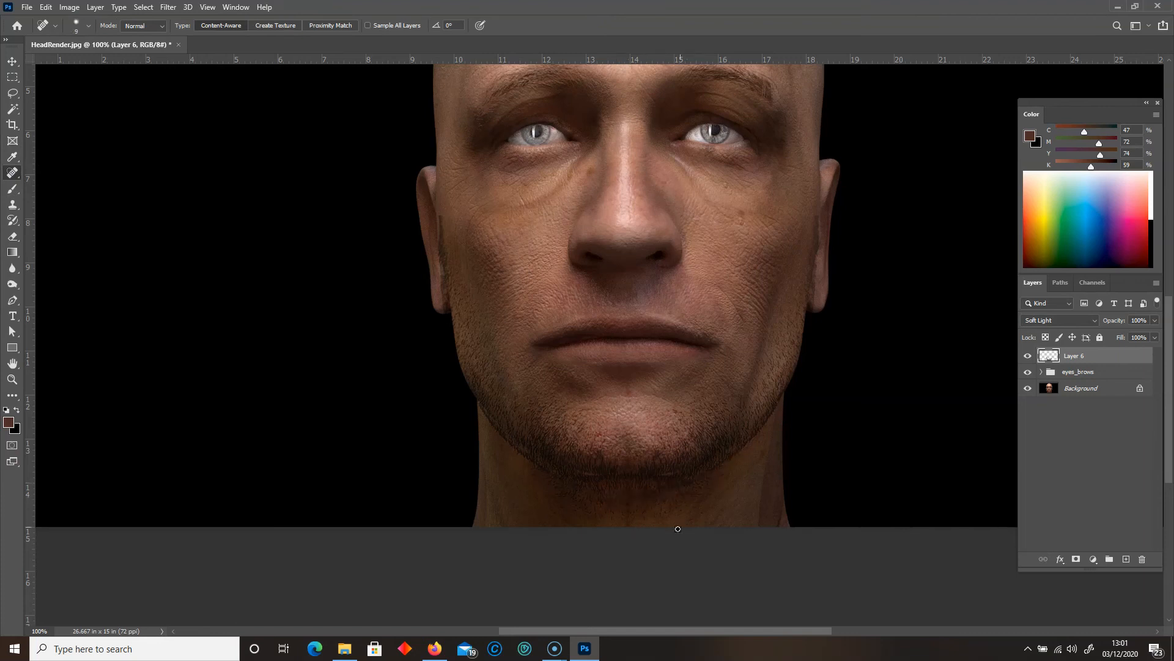
key(bracketright)
key(bracketright)
Erase excess stubble from the neck and cheeks with a soft Eraser, reducing the brush from 175 to 150 px.
click(13, 236)
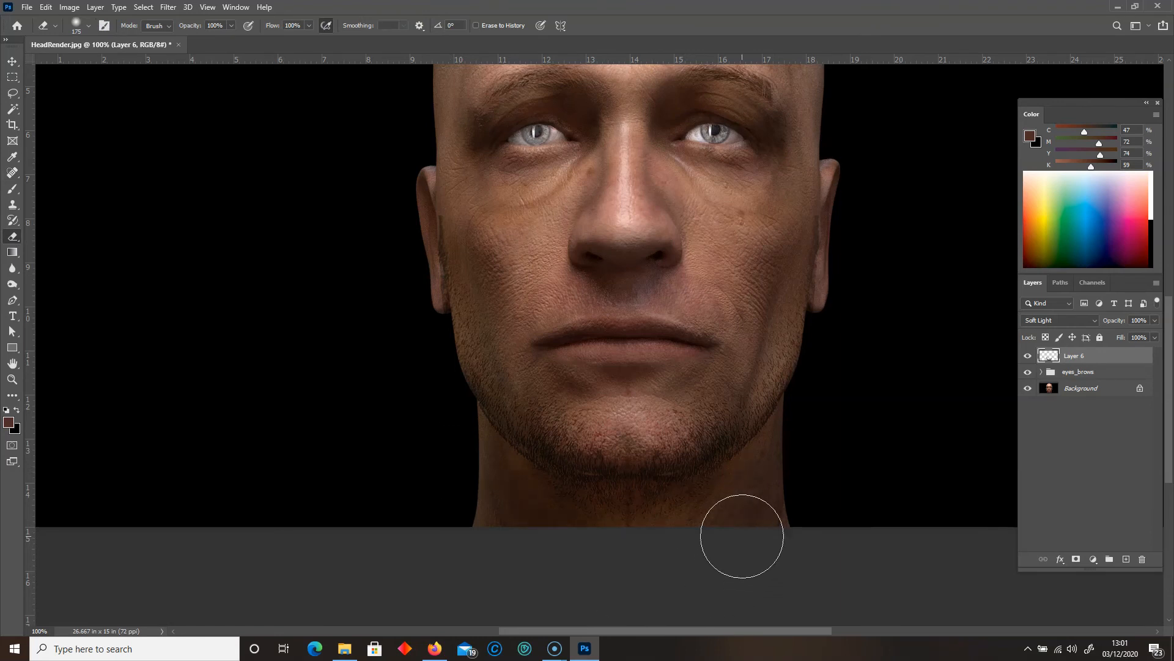
key(bracketleft)
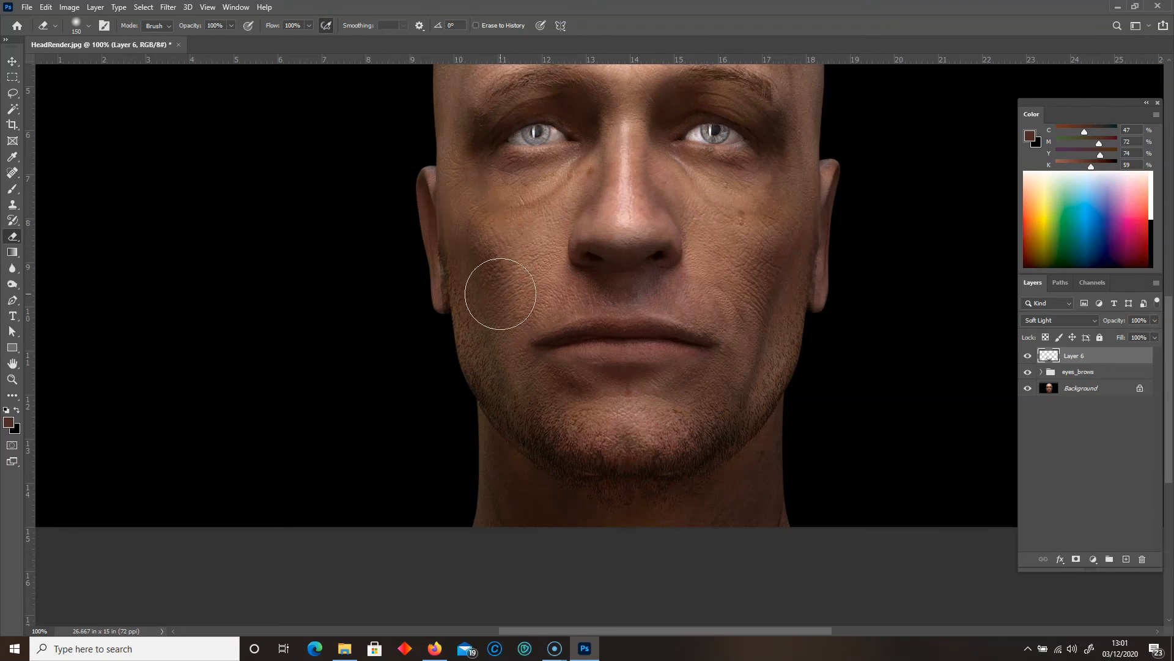
key(ctrl+minus)
key(ctrl+plus)
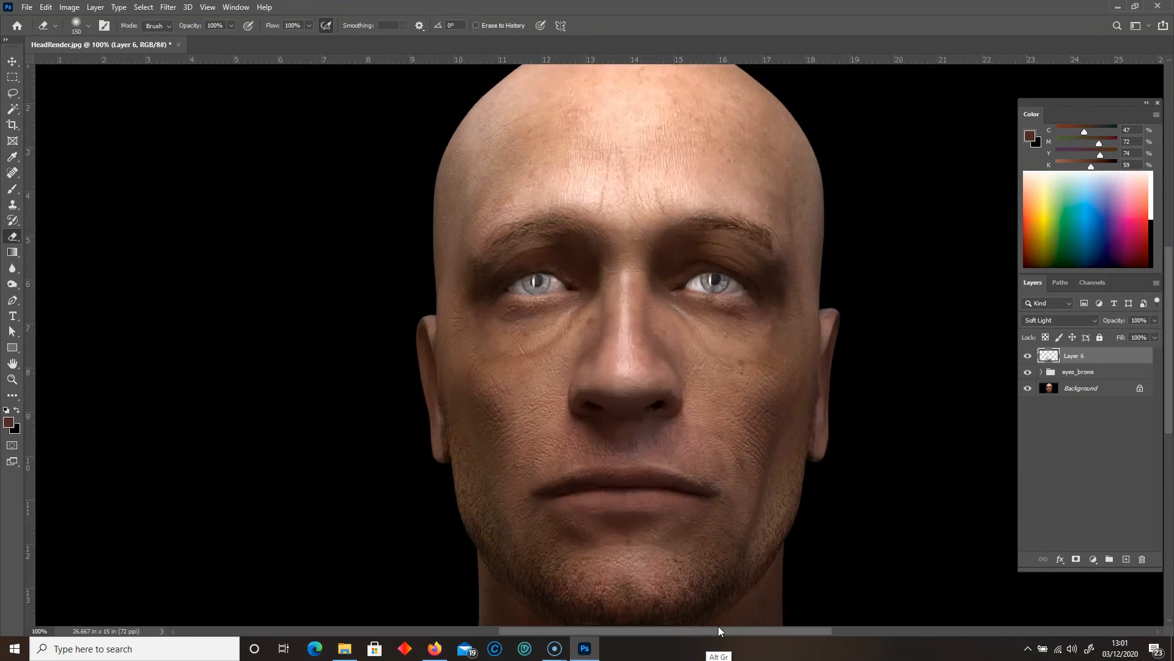
drag(1168, 306, 1169, 351)
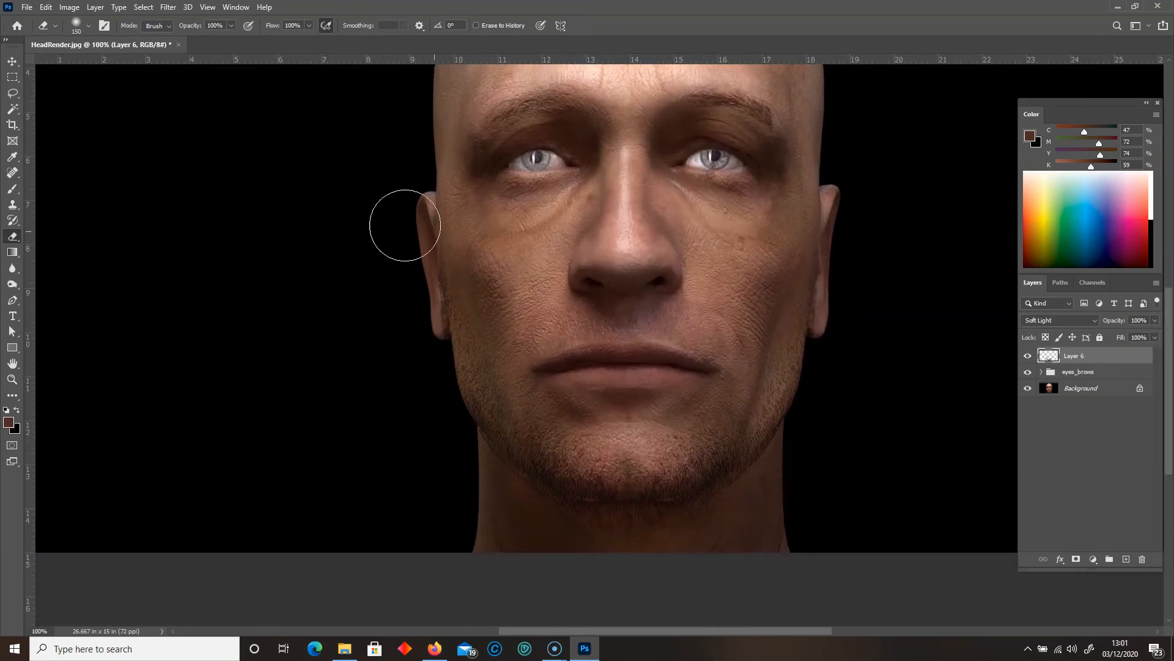
Free-transform the stubble layer, compressing its height to about 96% and widening it slightly on both sides to fit the jaw.
click(13, 61)
key(ctrl+t)
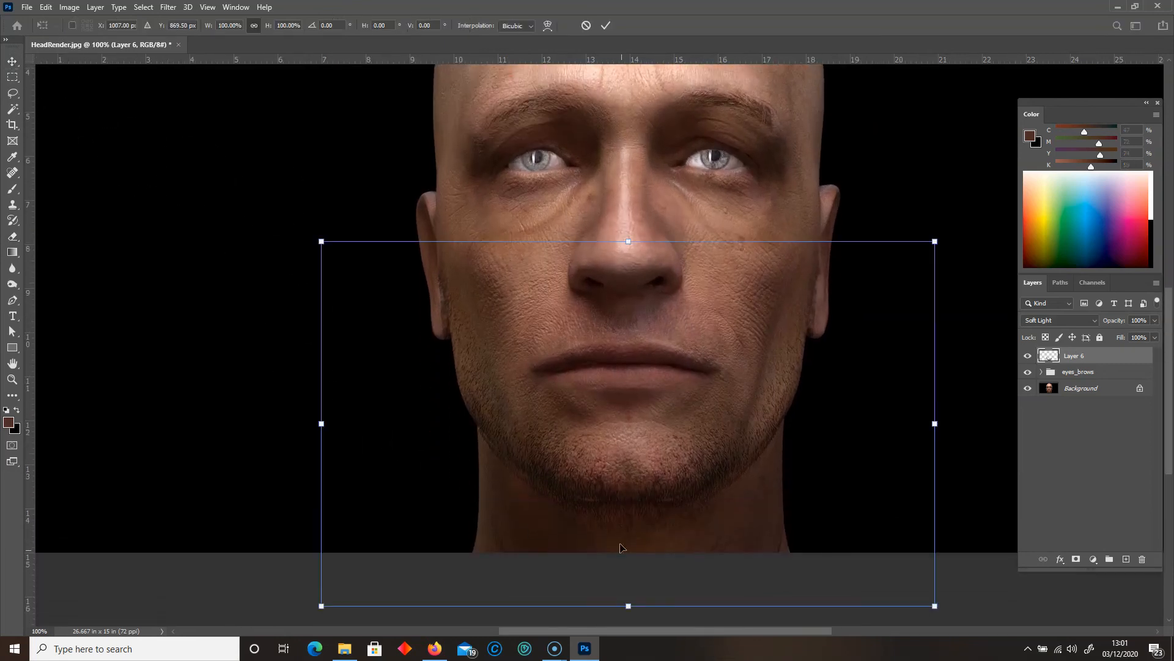
shift+drag(629, 606, 630, 594)
shift+drag(630, 593, 629, 591)
shift+drag(321, 416, 317, 414)
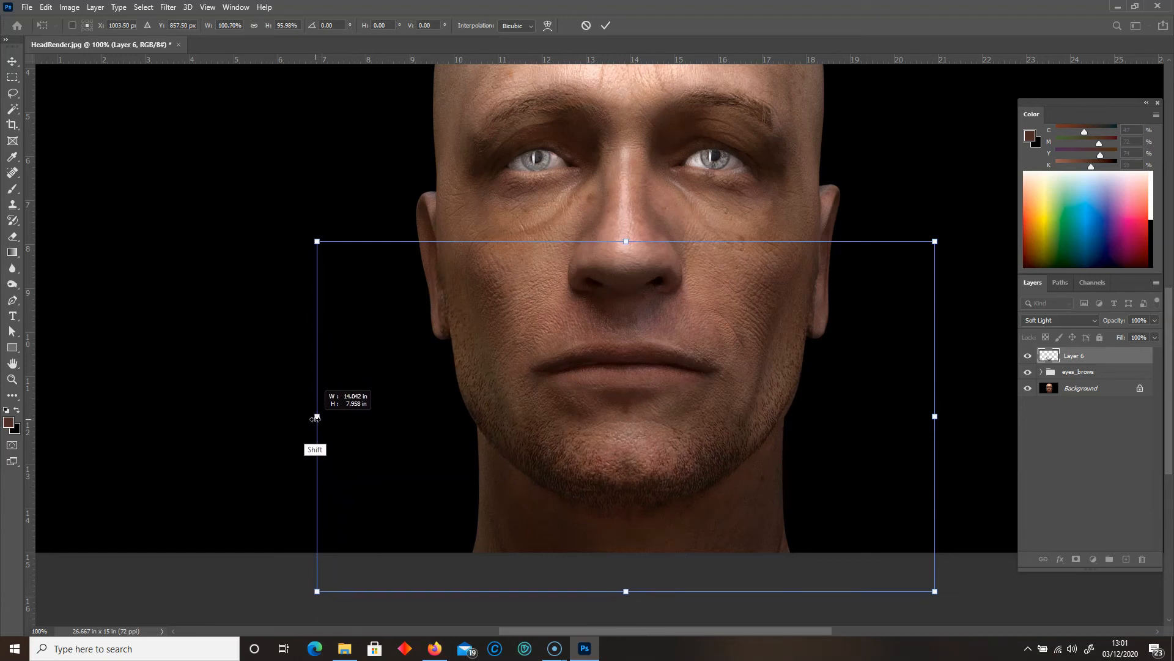
drag(935, 416, 942, 418)
key(Return)
Lasso the thin stubble strip beside the ear on the image's left, nudge it to fit the face edge, and deselect.
click(13, 95)
drag(403, 296, 407, 297)
click(12, 61)
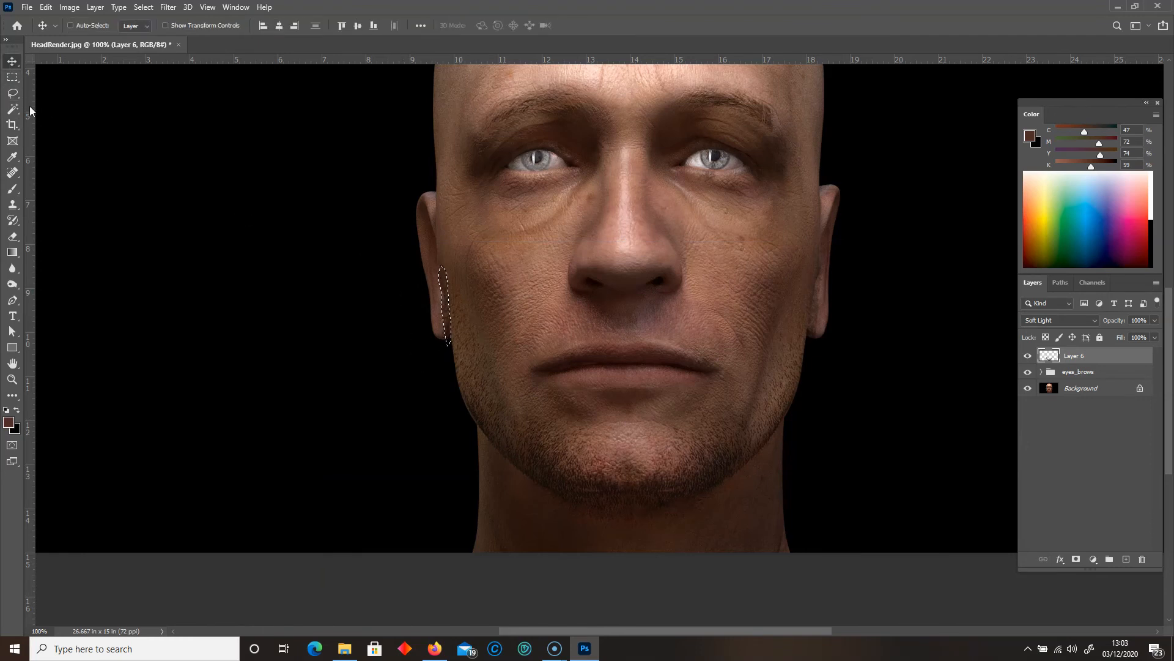
click(13, 78)
click(101, 176)
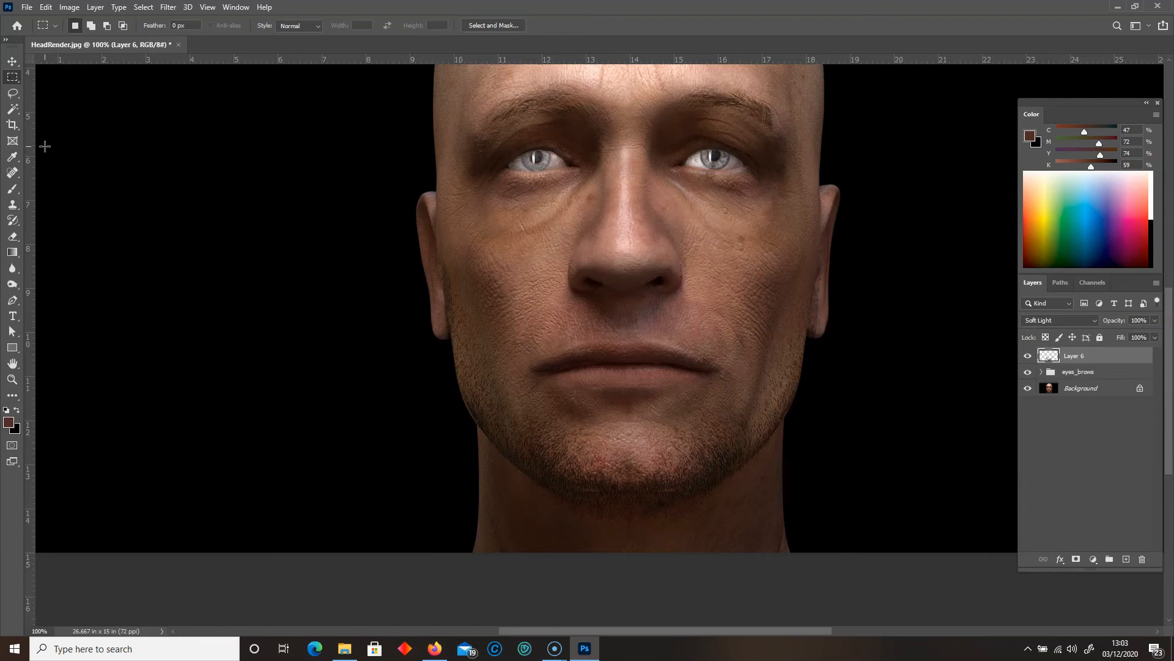
Lasso the stubble edge below the ear on the image's right, nudge it to fit the jaw, and deselect.
click(10, 94)
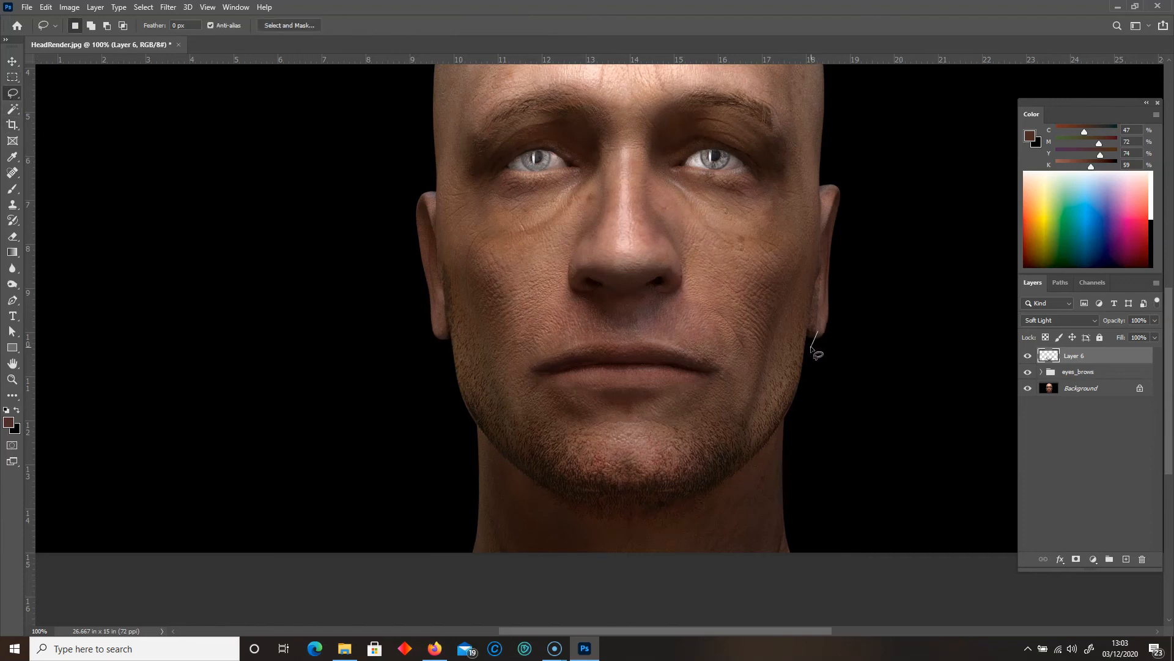
drag(811, 350, 810, 349)
click(12, 61)
click(12, 78)
click(126, 232)
key(ctrl+alt+minus)
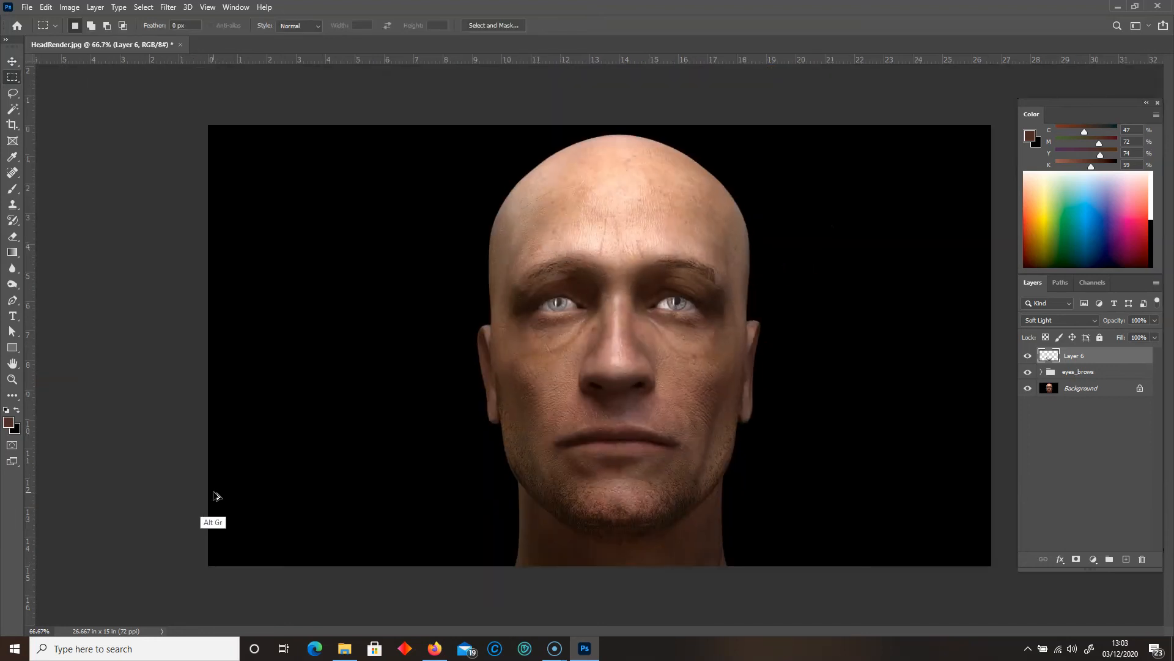
key(ctrl+alt+plus)
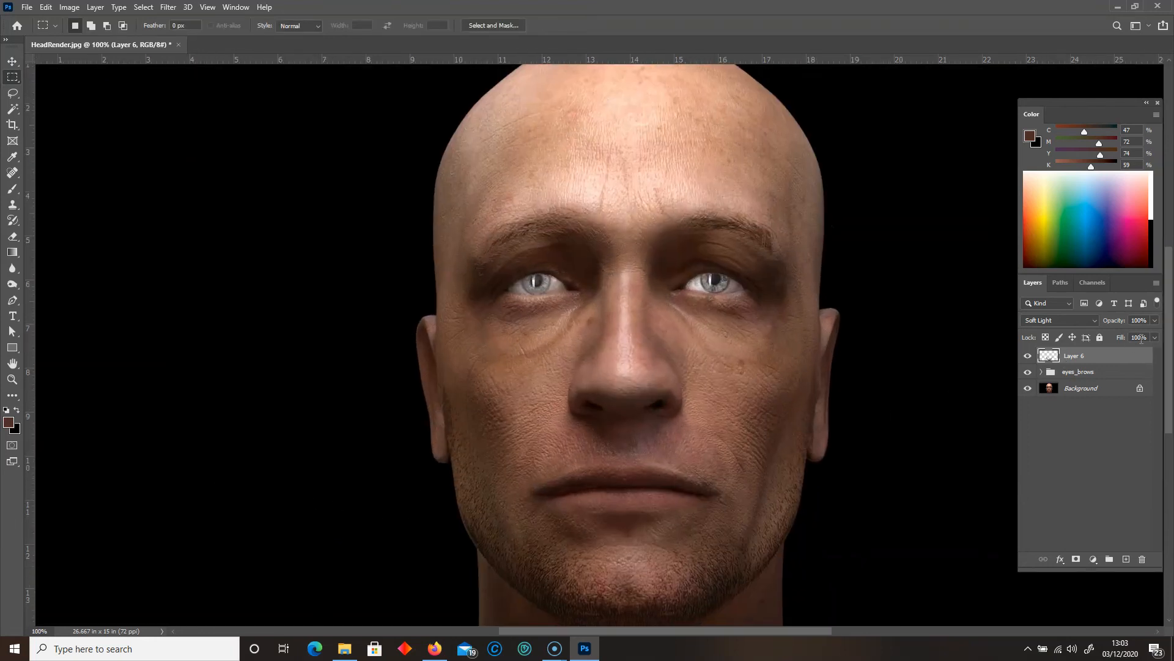
scroll(1169, 355, down, 1)
drag(1169, 356, 1172, 350)
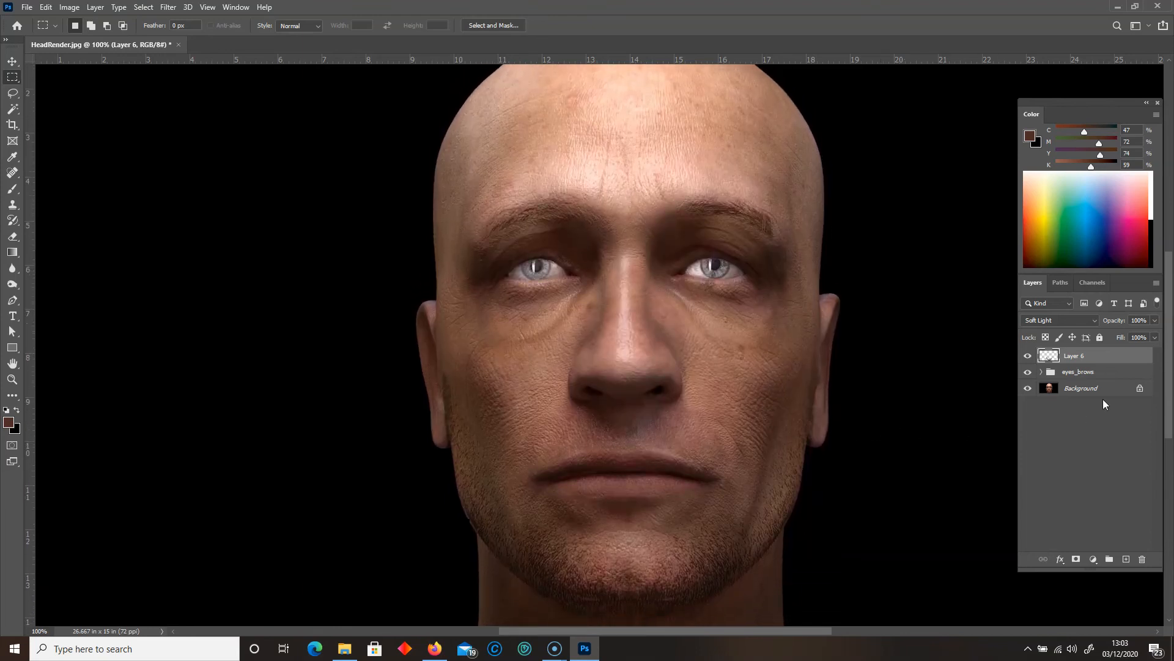
Switch to Firefox, copy the bearded, brown-haired red-carpet portrait, and paste it into HeadRender.jpg in Photoshop.
click(436, 649)
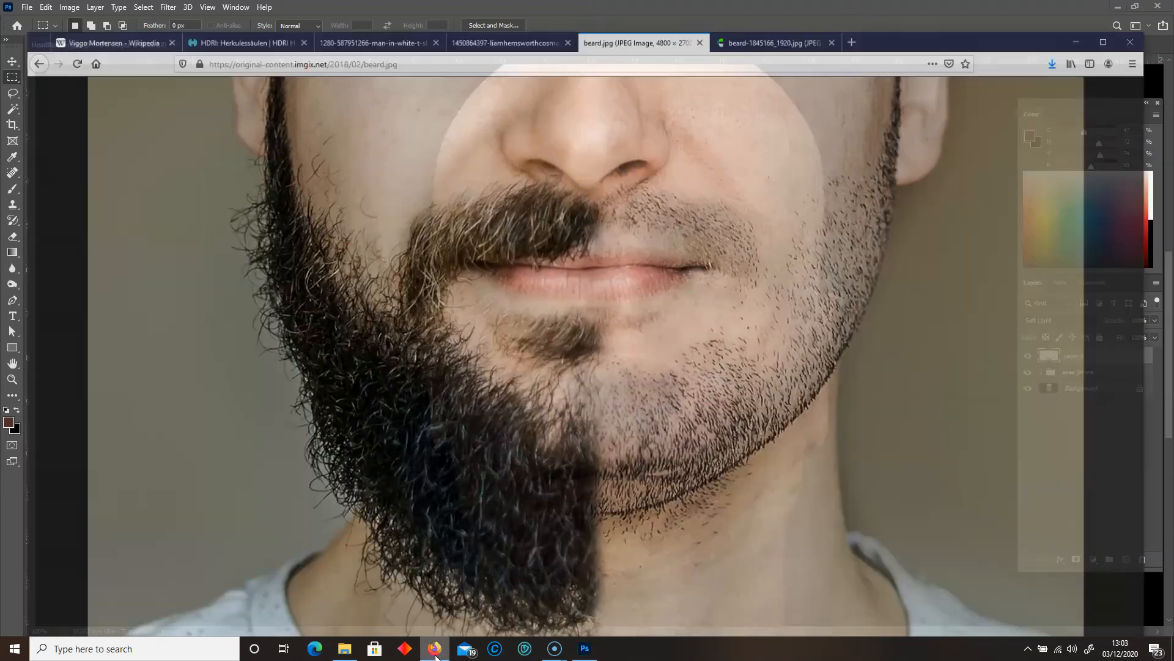
click(508, 11)
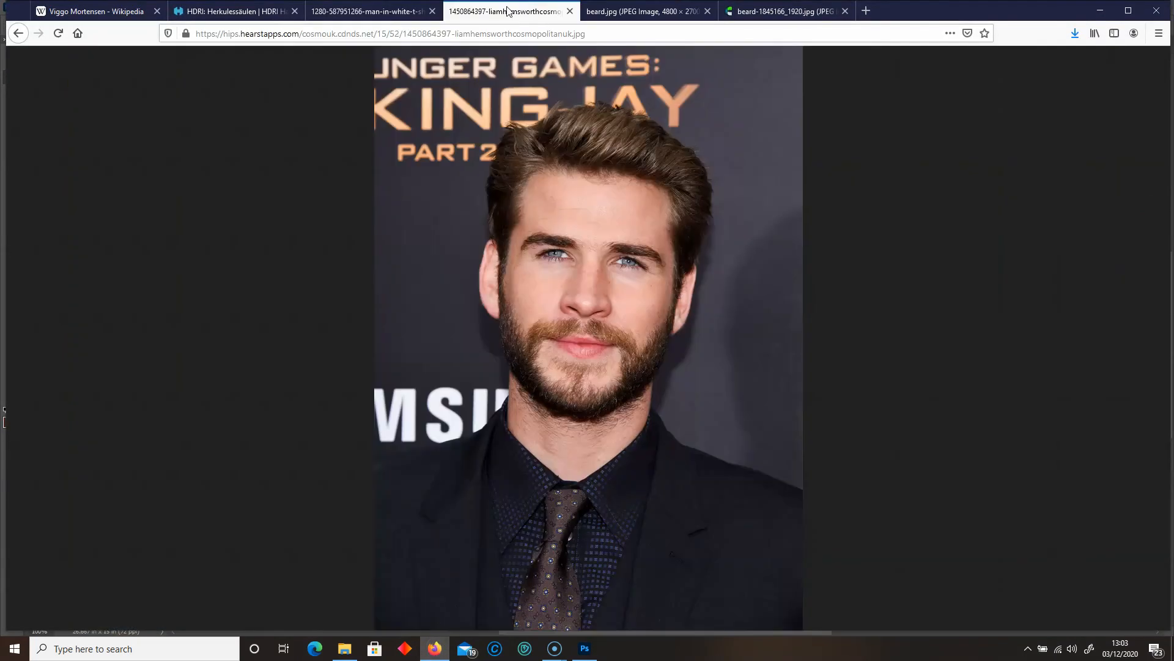
right_click(589, 272)
click(633, 280)
click(1095, 12)
key(ctrl+v)
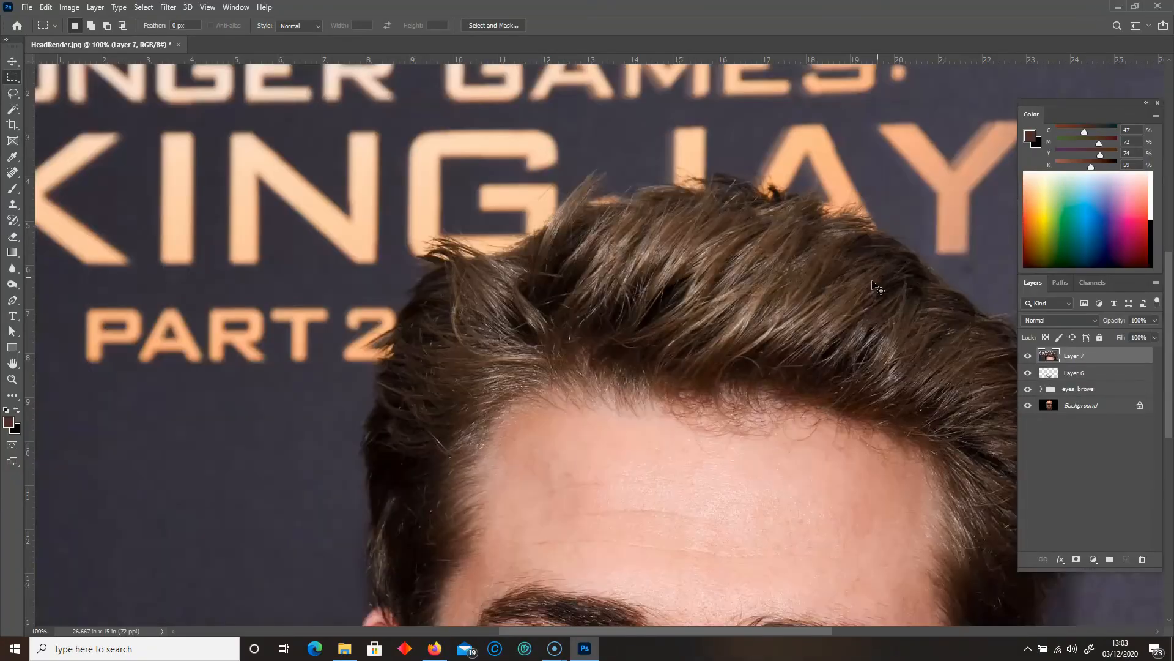
Move the pasted portrait to expose the hair and sideburns, lasso them onto a new layer, and hide Layer 7.
key(ctrl+minus)
key(ctrl+minus)
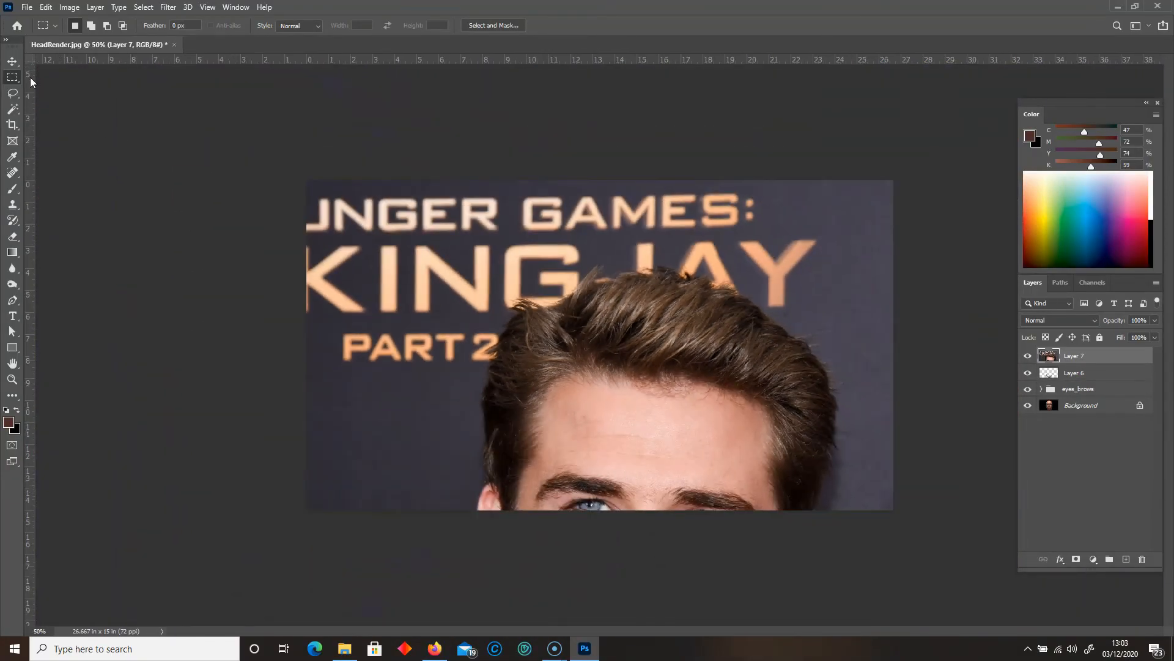
click(12, 61)
drag(523, 361, 466, 272)
click(12, 95)
drag(405, 240, 451, 182)
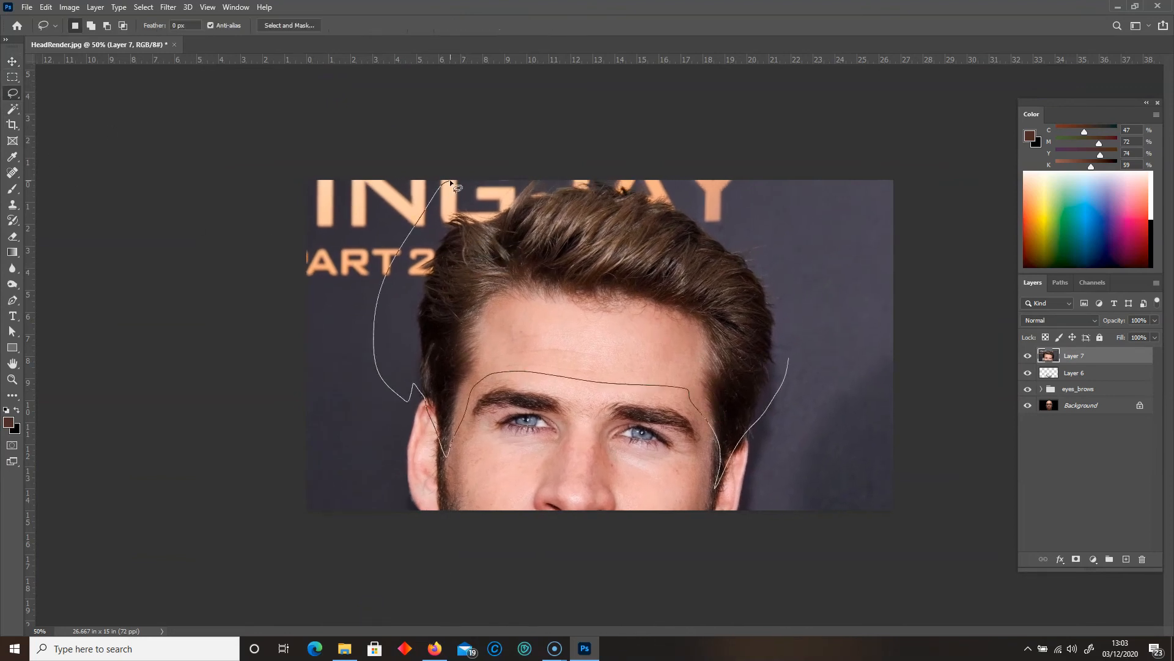
drag(451, 182, 477, 173)
key(ctrl+j)
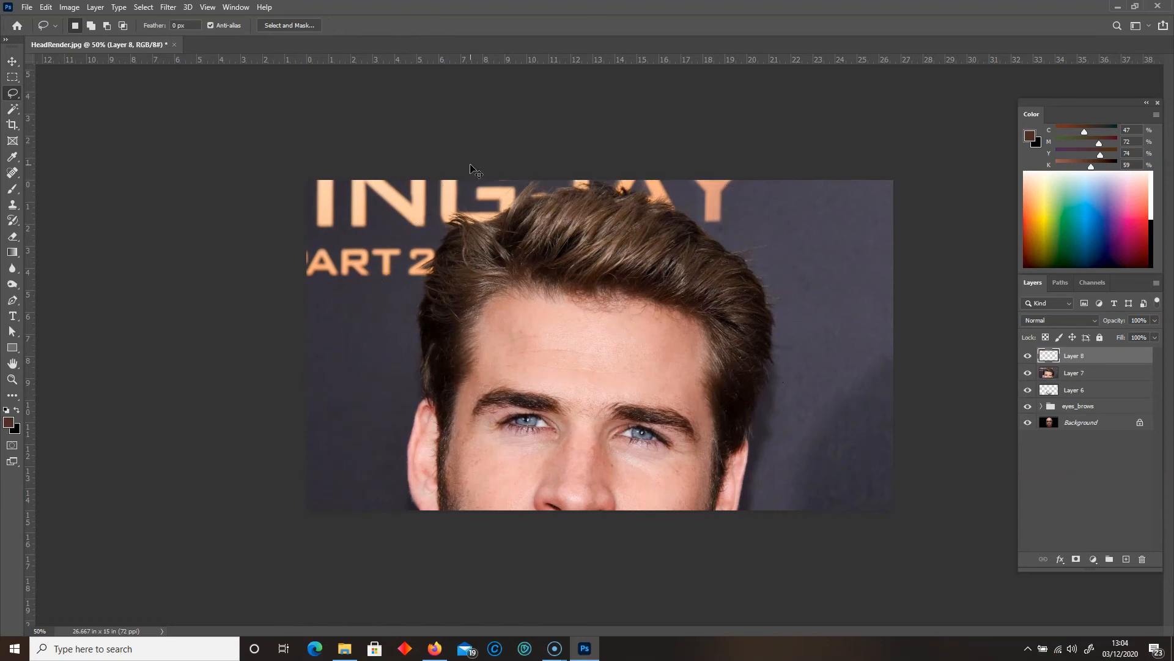
click(1028, 373)
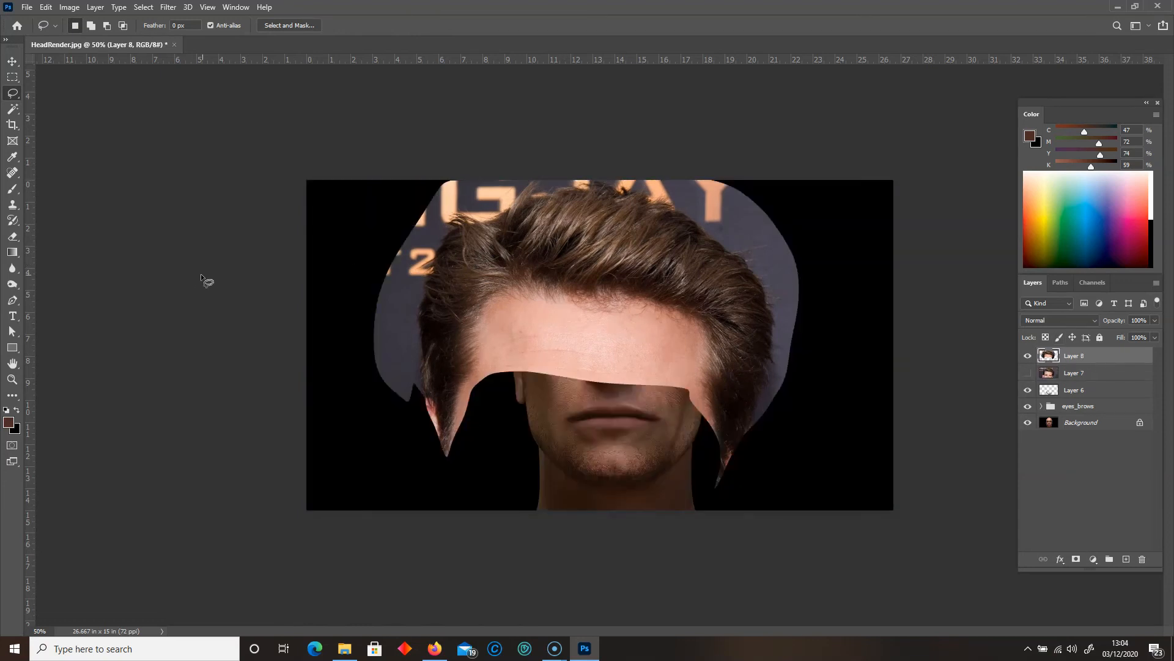
Free-transform the hair cutout, scaling it down and positioning it over the render's forehead and temples.
key(ctrl+t)
drag(379, 484, 572, 343)
drag(611, 289, 537, 274)
drag(490, 333, 462, 350)
mouse_move(511, 312)
mouse_down()
mouse_move(541, 296)
mouse_move(532, 306)
mouse_up()
drag(483, 344, 415, 339)
key(Return)
key(l)
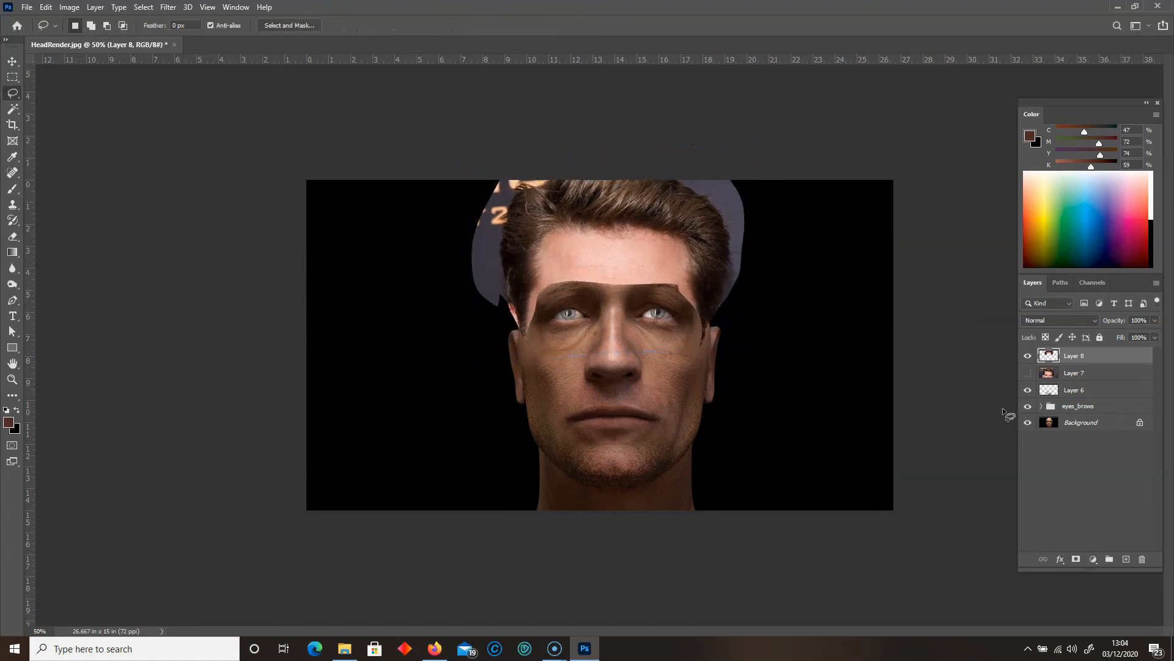
Hide the hair layer's bright skin with Blend If on Gray, splitting This Layer's white slider to 77 / 132.
double_click(1106, 360)
drag(332, 359, 225, 362)
key(alt)
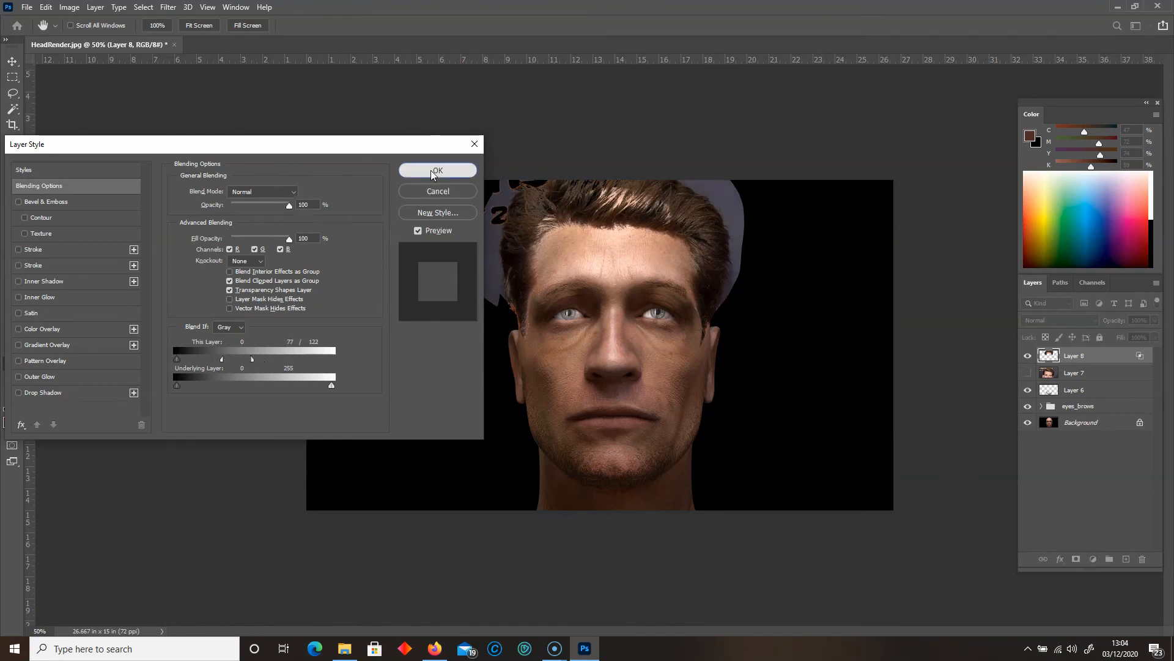
click(437, 171)
Widen the hair layer non-proportionally to 104.25% so the sideburns meet the sides of the head.
mouse_move(533, 212)
mouse_down()
mouse_move(534, 200)
mouse_move(532, 228)
mouse_up()
key(ctrl+t)
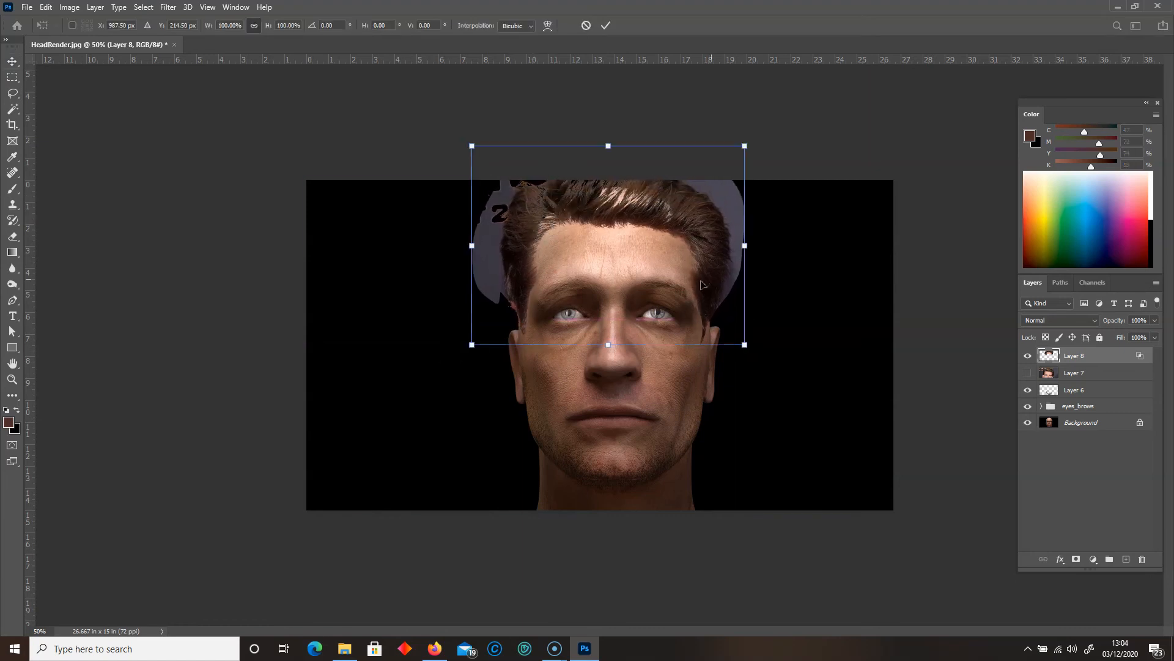
shift+drag(744, 252, 739, 256)
shift+drag(471, 247, 464, 245)
key(Return)
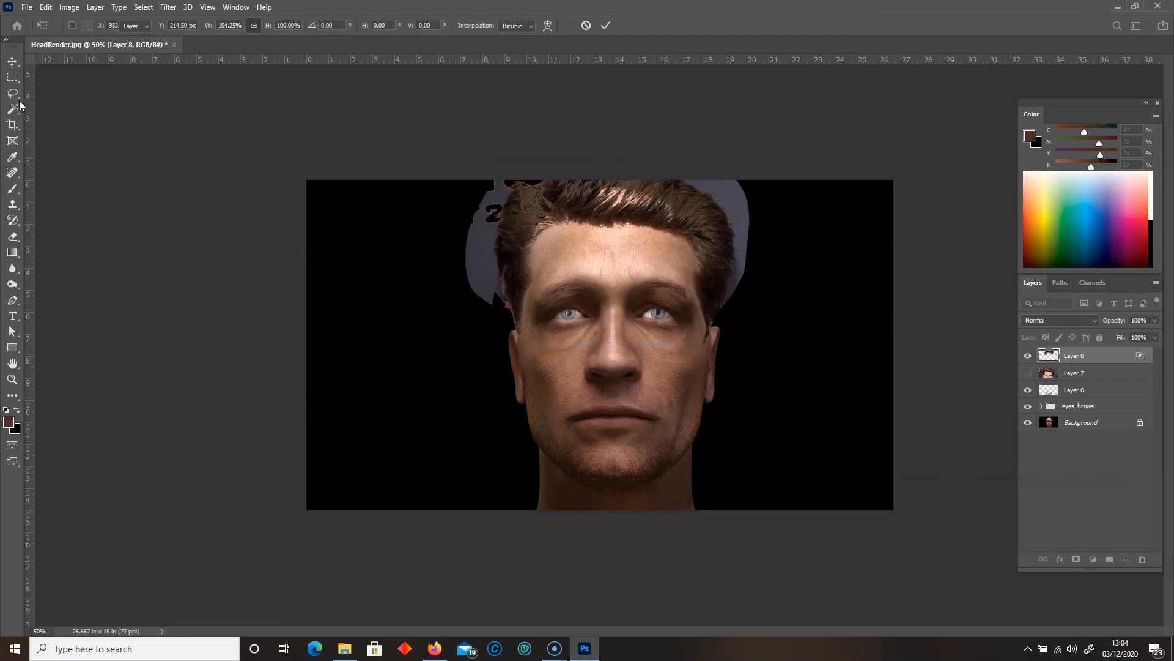
Lasso and delete the leftover photo backdrop outside the hair on the image's left side, and deselect.
key(l)
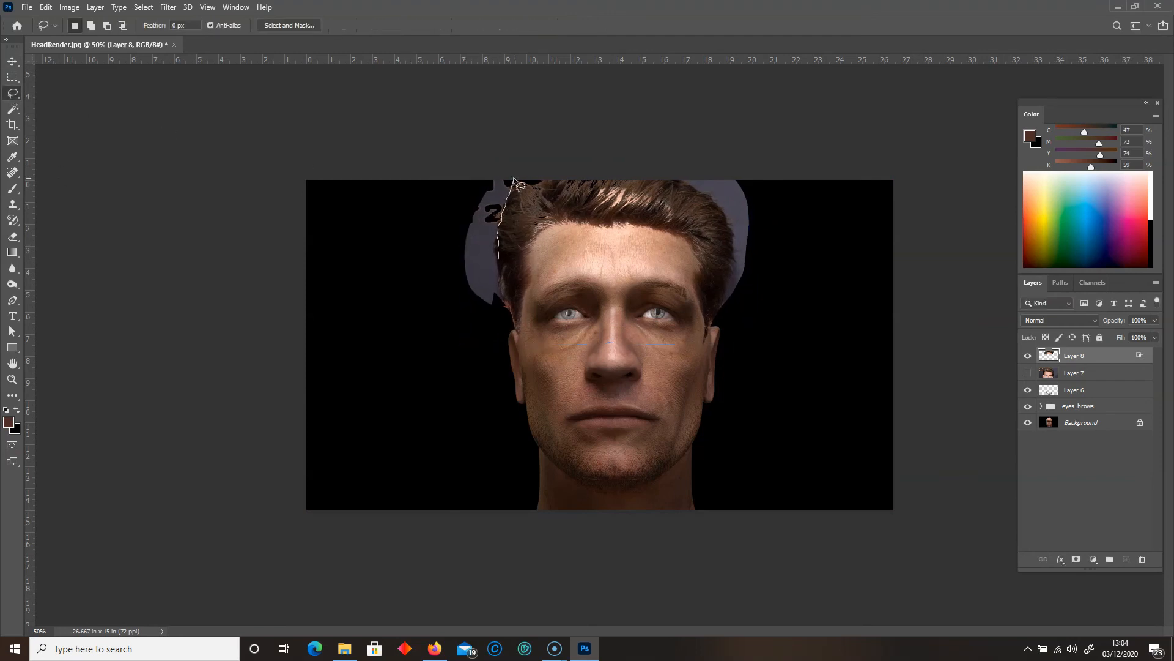
mouse_move(514, 179)
mouse_down()
mouse_move(501, 352)
mouse_move(490, 359)
mouse_up()
key(Delete)
key(ctrl+d)
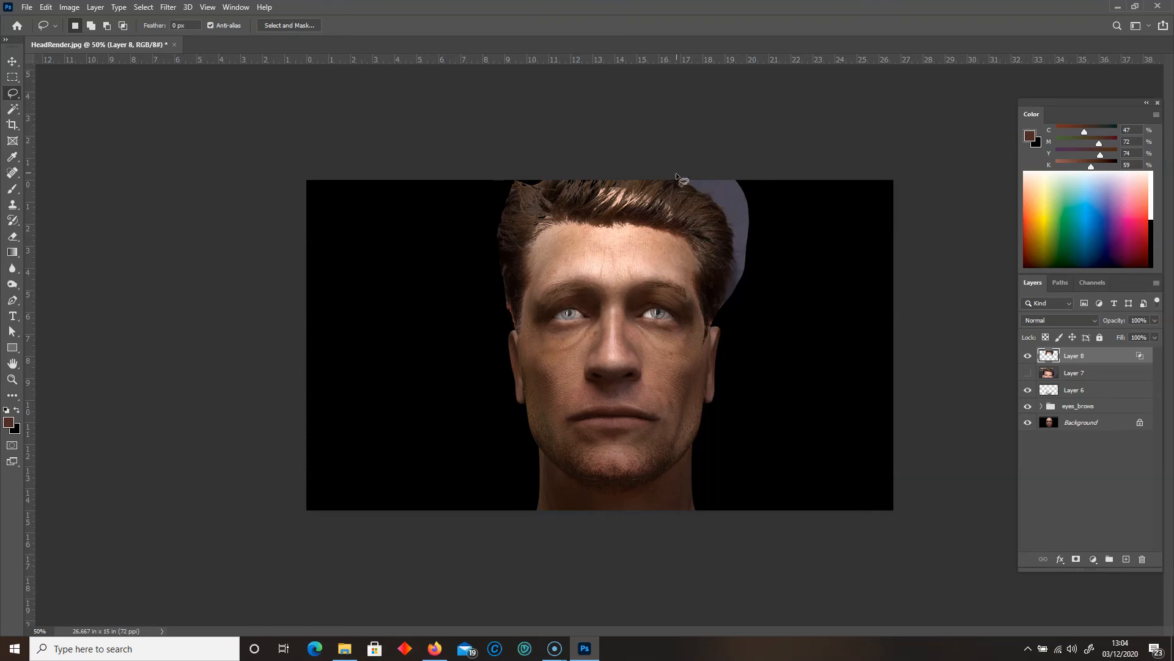
Delete the leftover photo backdrop beside the hair on the image's right side and set the layer's Blend If This Layer white split to 77 / 255.
mouse_move(681, 178)
mouse_down()
mouse_move(730, 228)
mouse_move(724, 299)
mouse_move(795, 184)
mouse_move(761, 179)
mouse_up()
key(Delete)
key(ctrl+d)
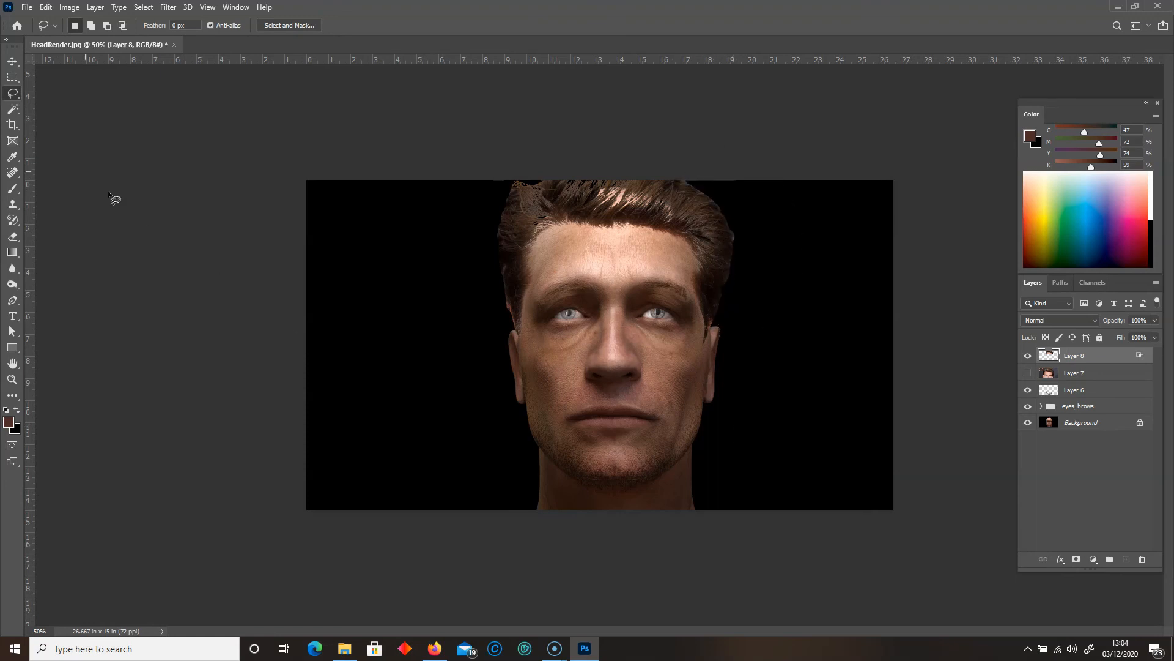
key(ctrl+t)
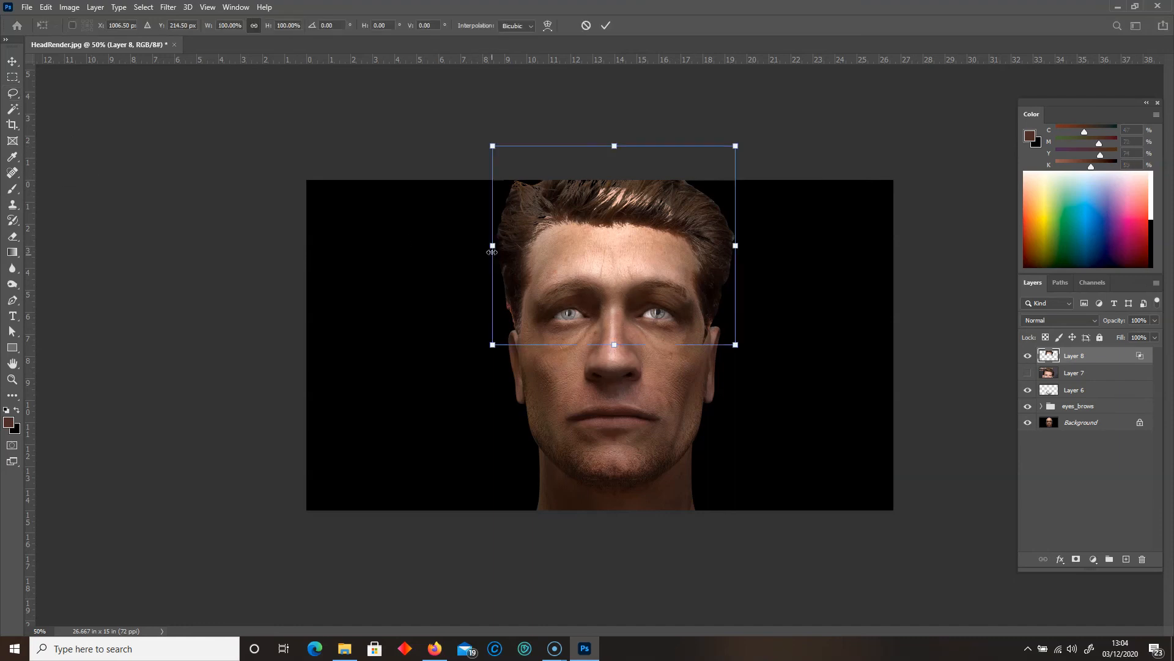
key(Escape)
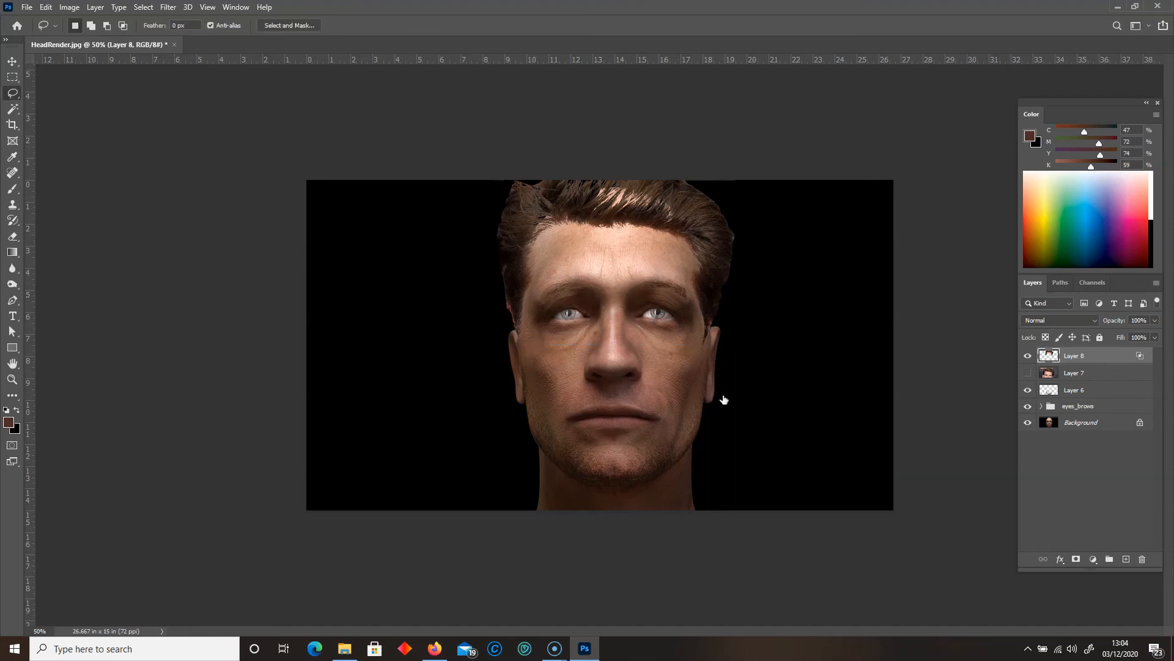
drag(254, 361, 359, 360)
click(438, 172)
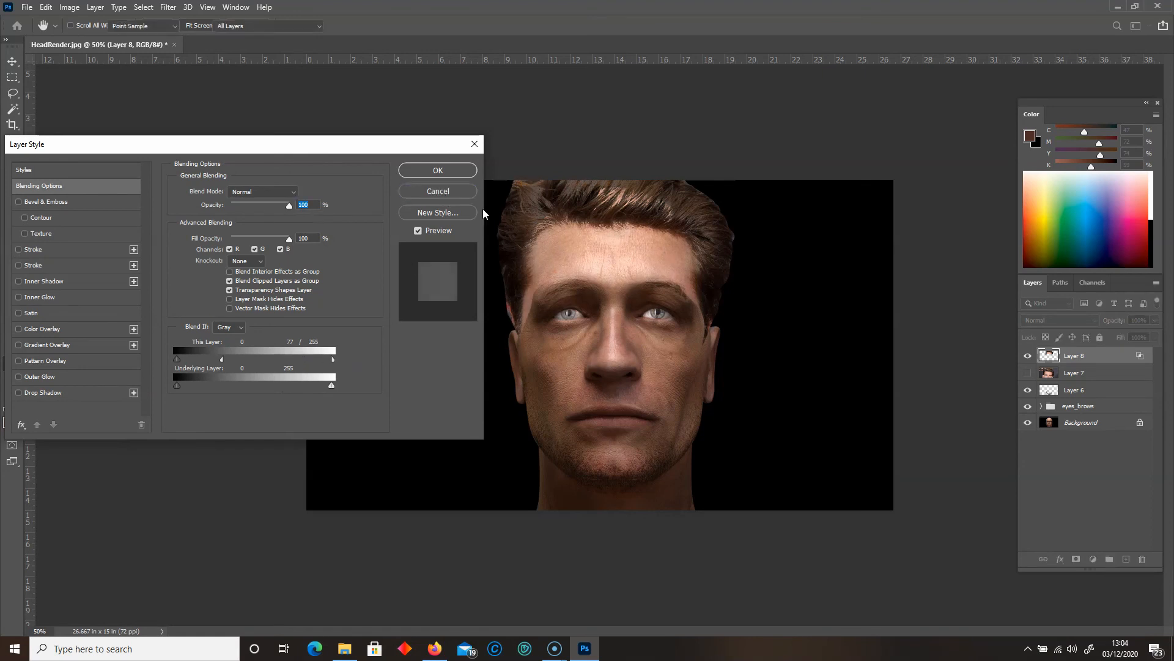
Delete the hair cutout layer and select the eyes_brows group.
mouse_move(1095, 360)
mouse_down()
mouse_move(1136, 473)
mouse_move(1147, 561)
mouse_up()
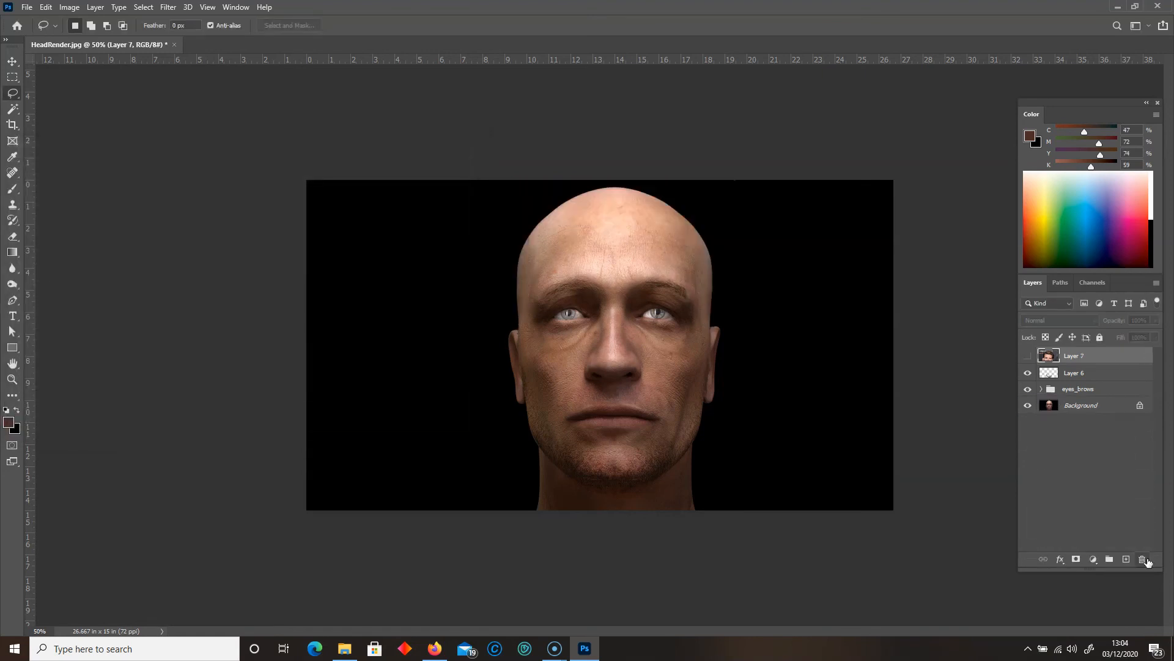
key(ctrl+plus)
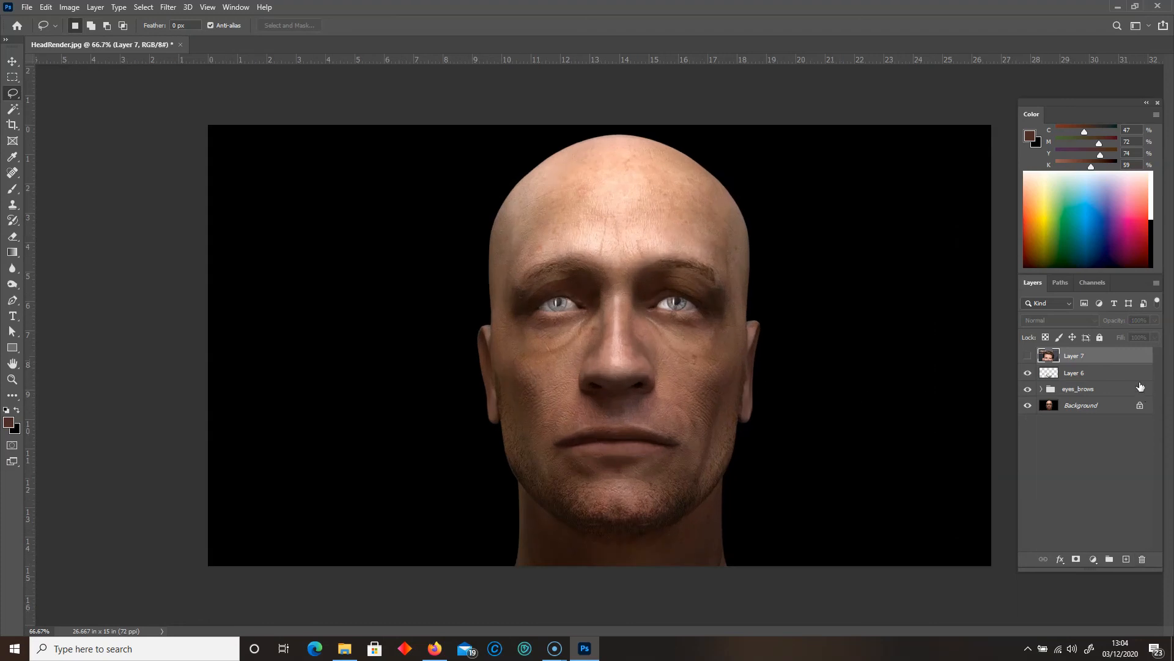
click(1074, 391)
key(ctrl+plus)
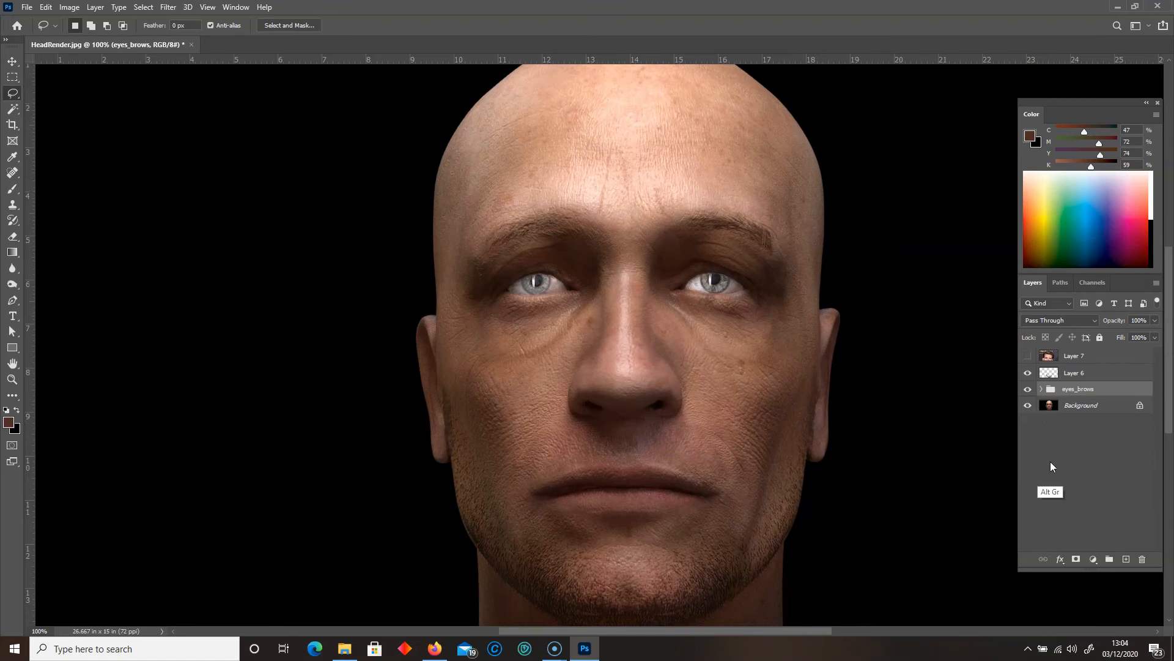
key(ctrl+minus)
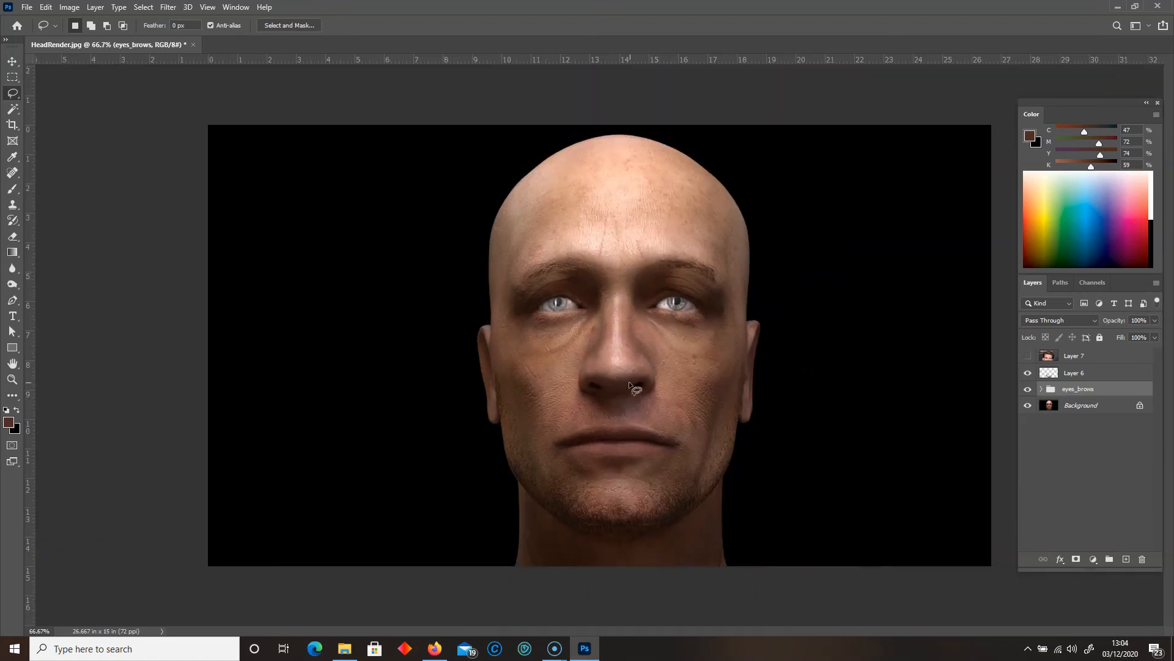
Switch to Firefox, look through the reference images for the man's face with scratches across it, and return to Photoshop.
click(434, 649)
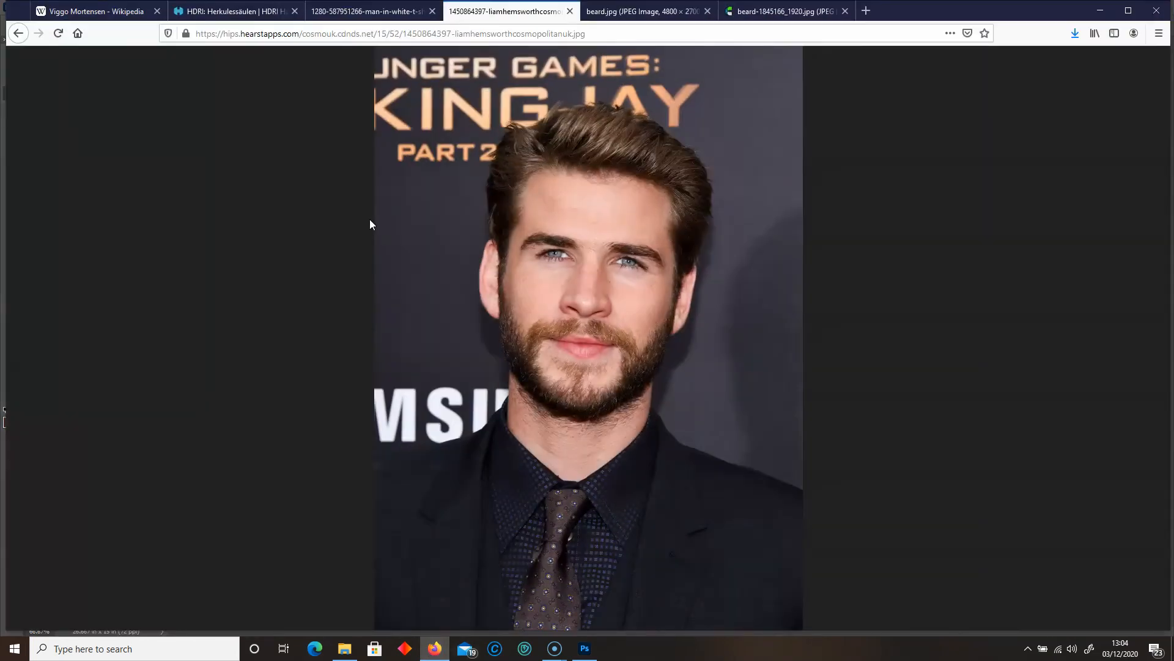
click(18, 34)
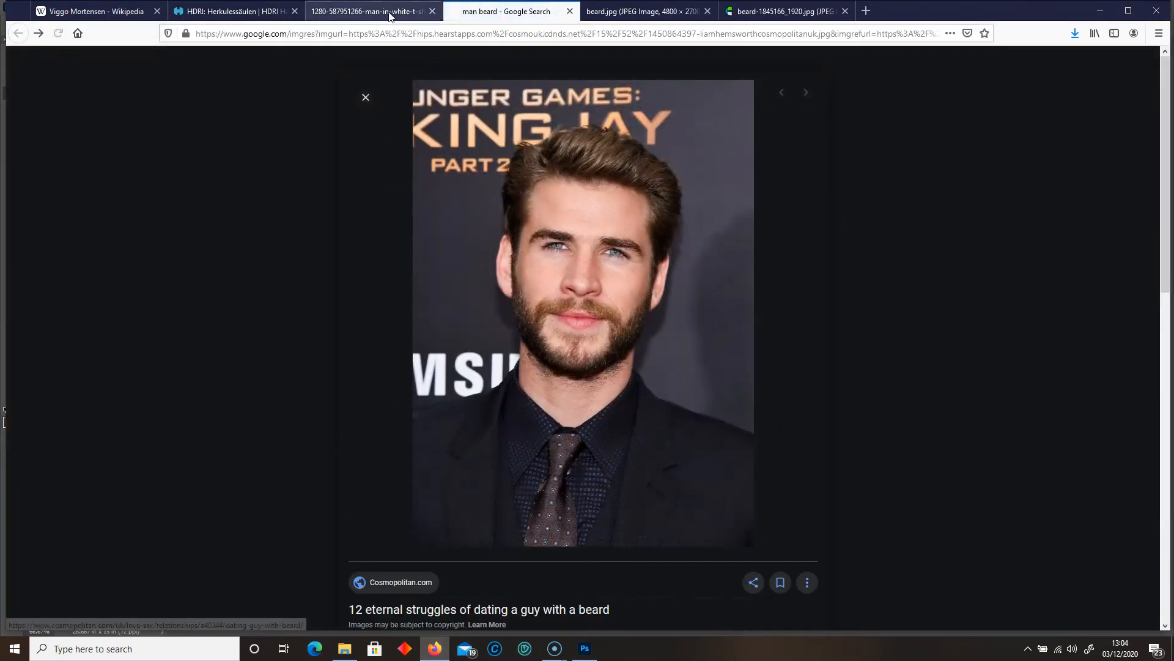
click(382, 11)
click(254, 10)
click(382, 10)
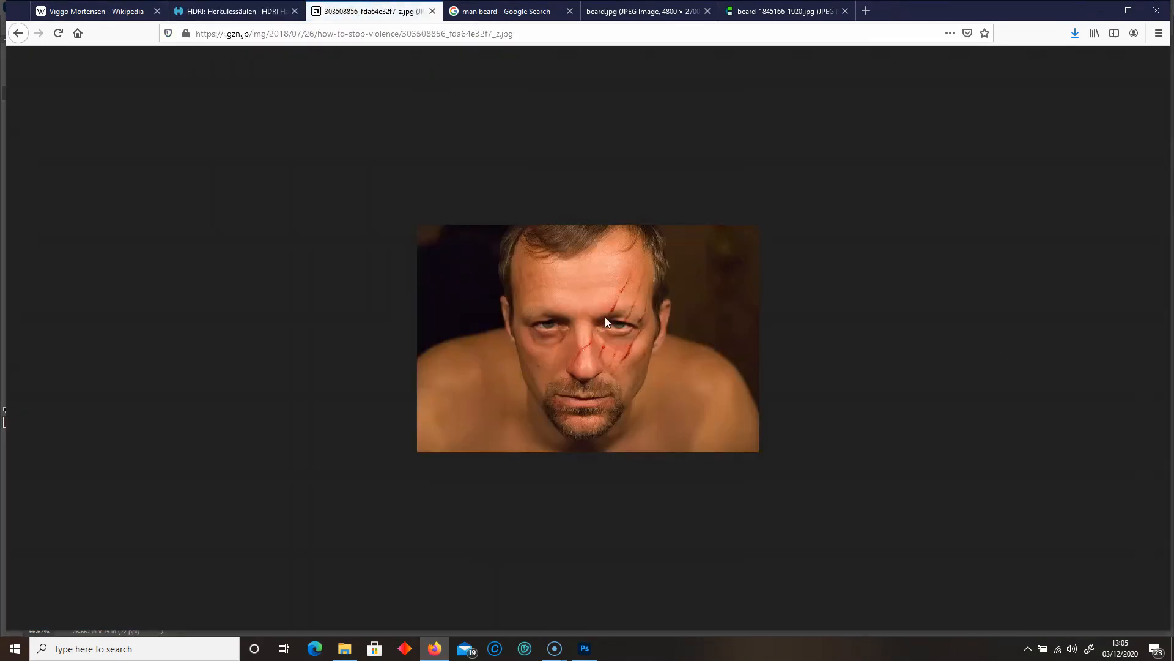
click(1101, 10)
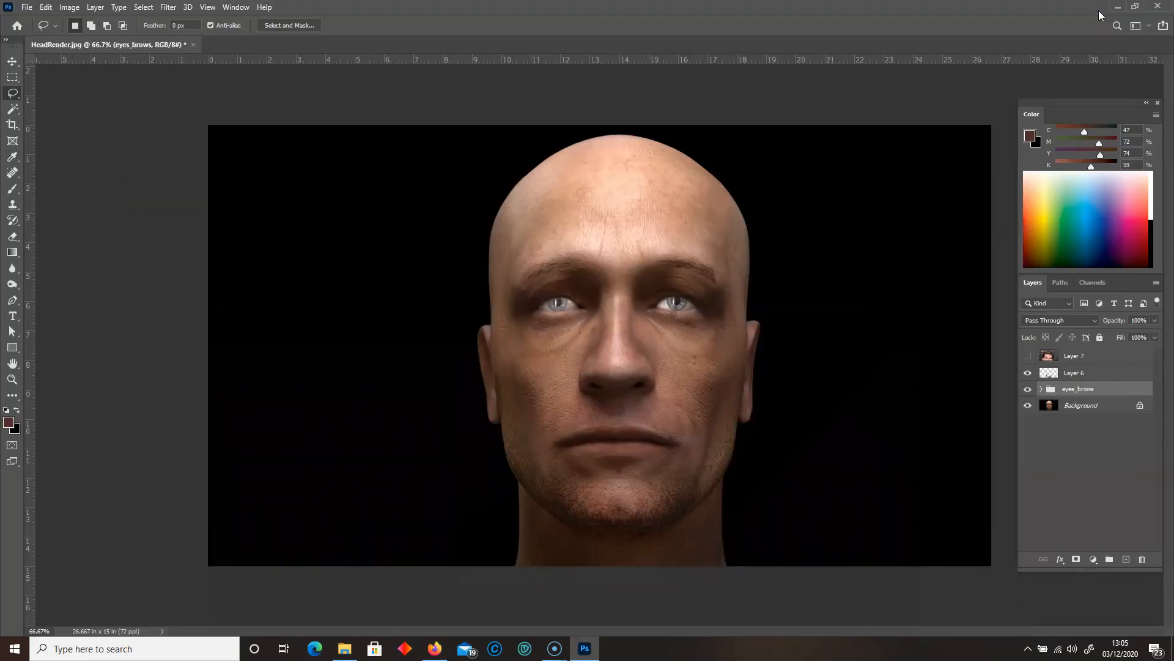
Create a new layer above Layer 6 and stamp the scar brush at 200 px onto the image-left cheek in dark brown sampled from the face.
click(12, 188)
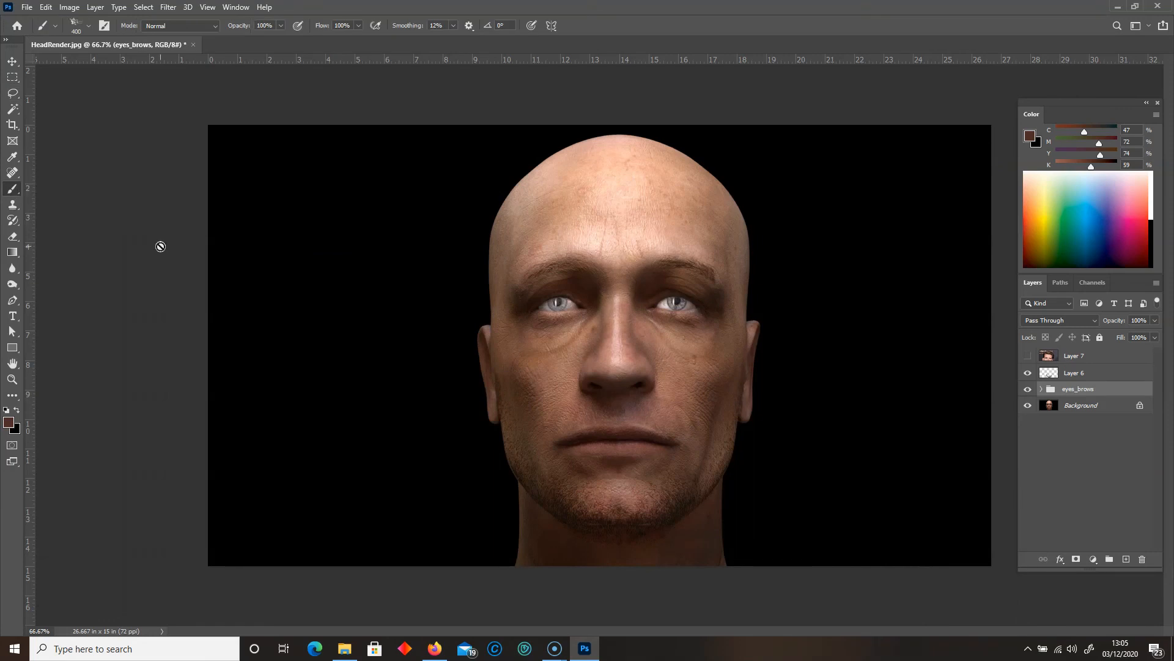
click(1092, 377)
click(1125, 560)
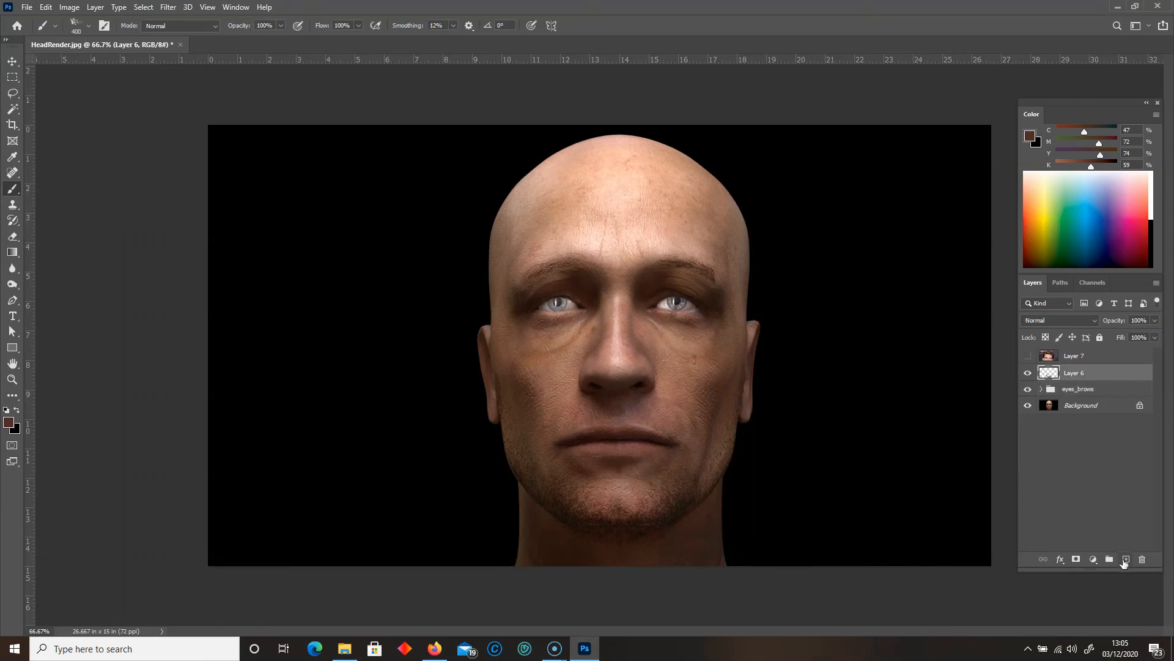
key(ctrl+plus)
key(ctrl+plus)
key(bracketleft)
key(bracketleft)
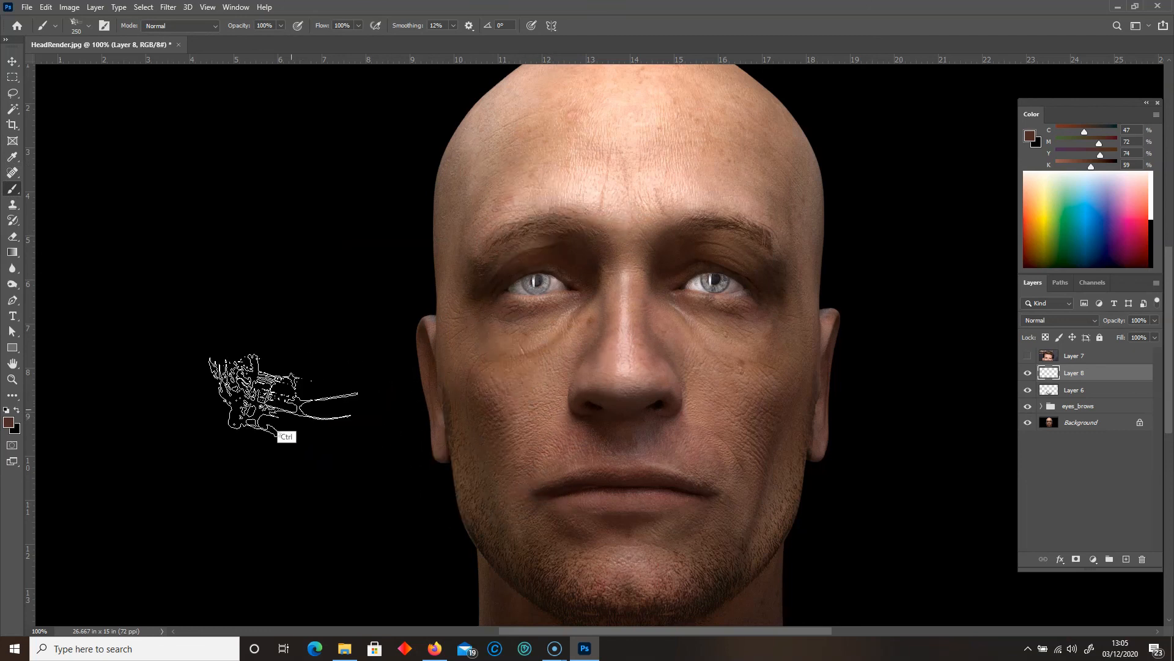
key(bracketleft)
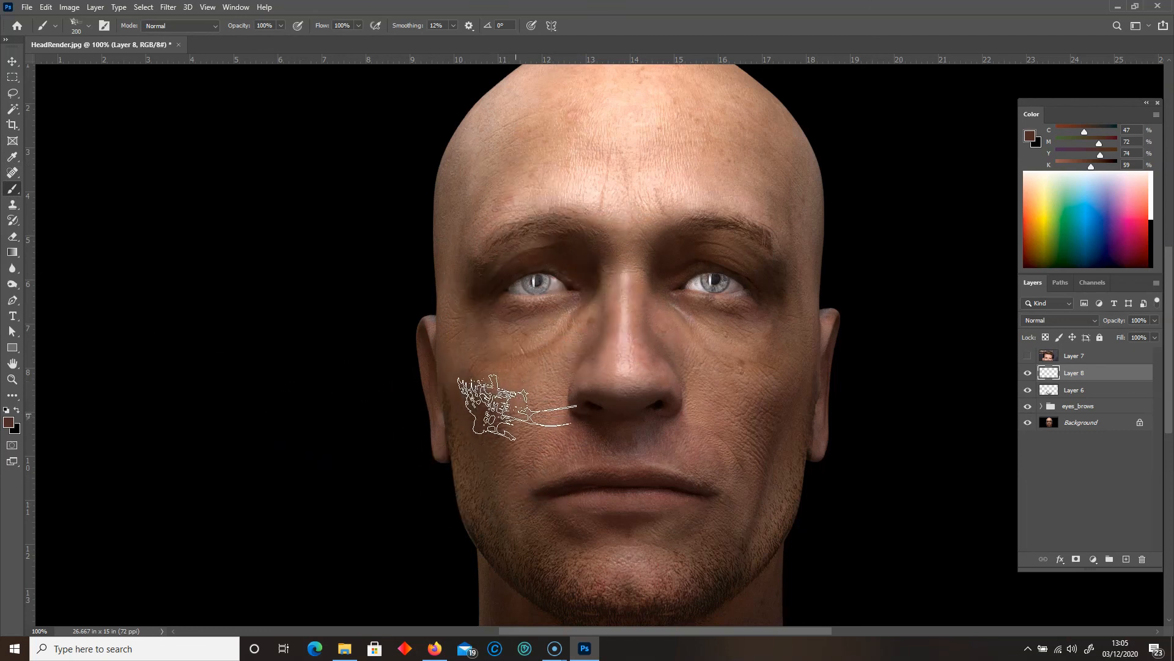
alt+click(521, 392)
click(495, 386)
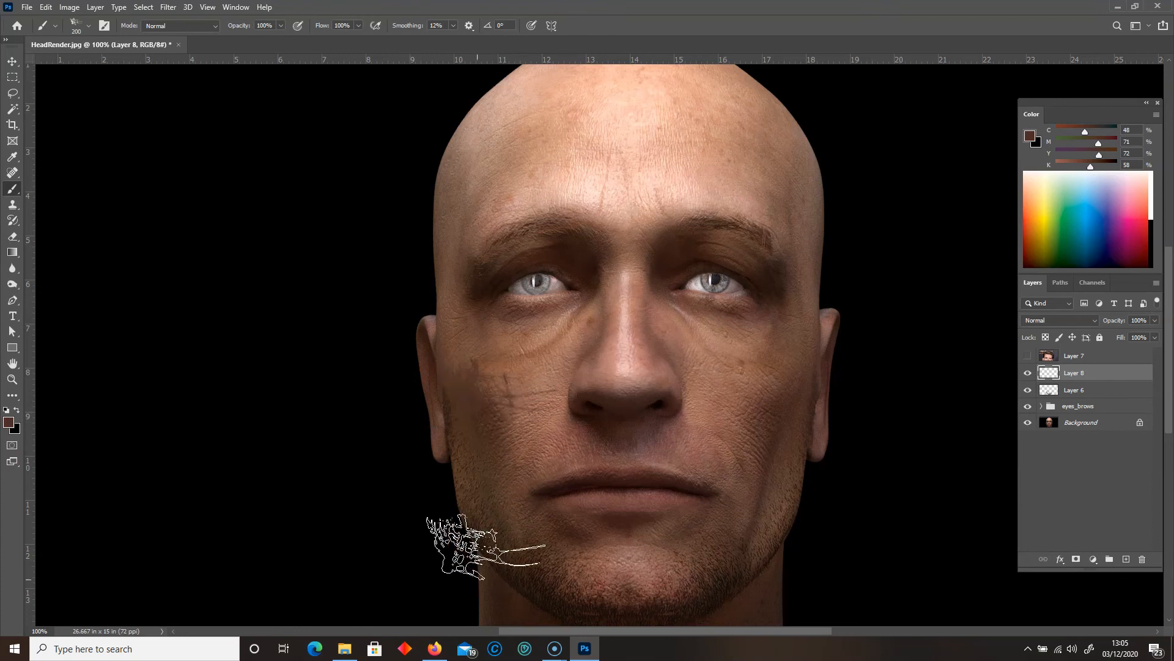
Change the foreground to a darker reddish brown (C 43, M 81, Y 83, K 67) and stamp the scar over the cheek again at 175 px.
click(8, 422)
click(676, 292)
key(b)
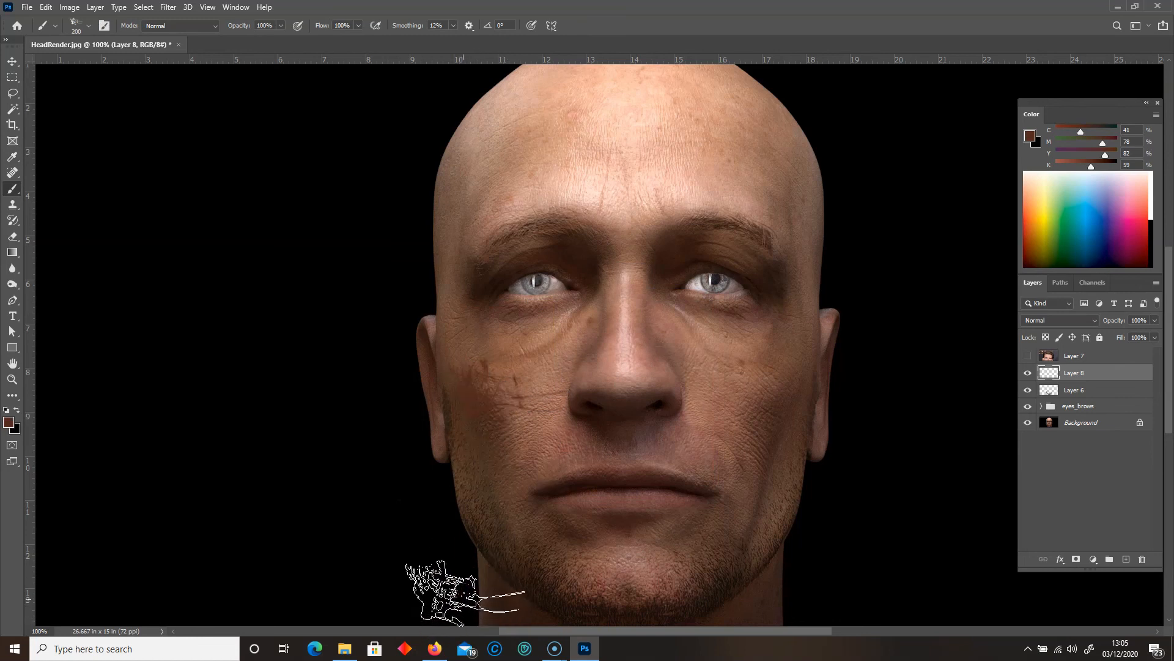
click(10, 424)
click(535, 394)
click(658, 292)
click(510, 395)
key(ctrl+z)
key(bracketleft)
click(507, 391)
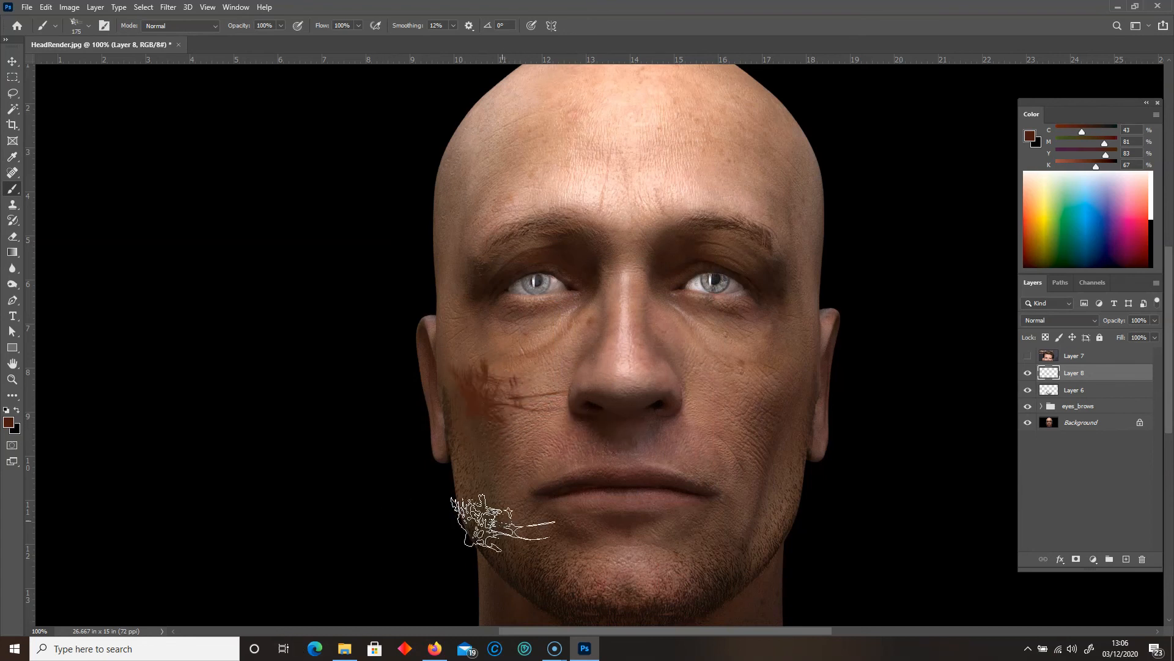
Blend the cheek scar into the skin with Blend If on Gray, splitting the Underlying Layer's black slider to 49 / 87.
double_click(1106, 380)
drag(261, 147, 209, 120)
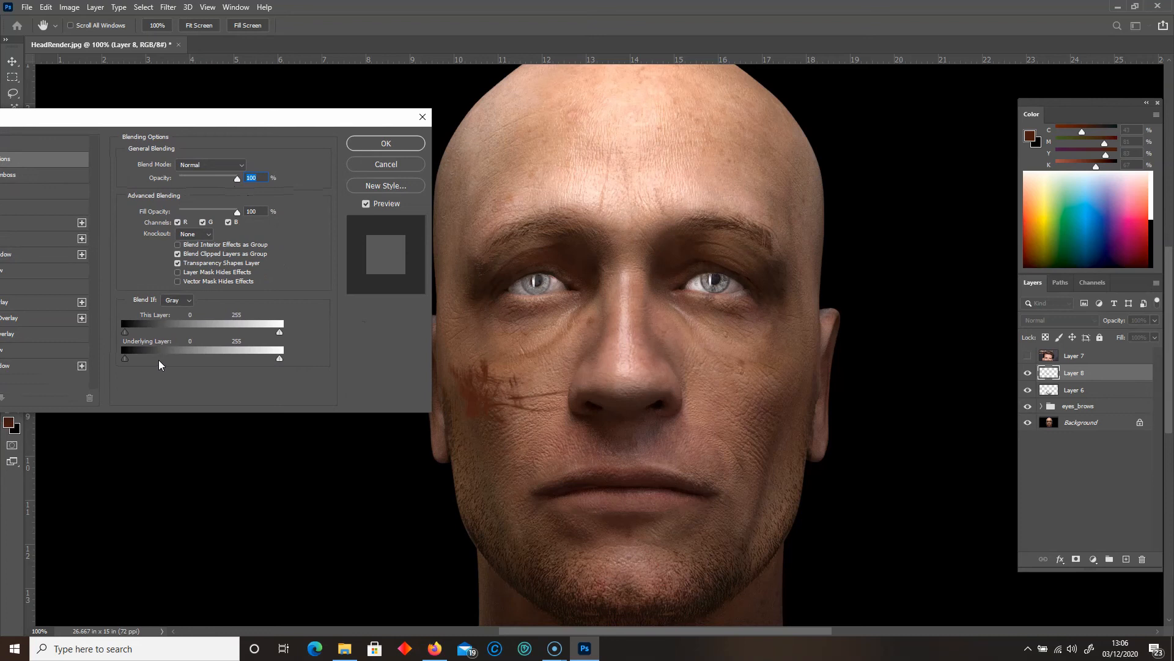
drag(152, 362, 172, 361)
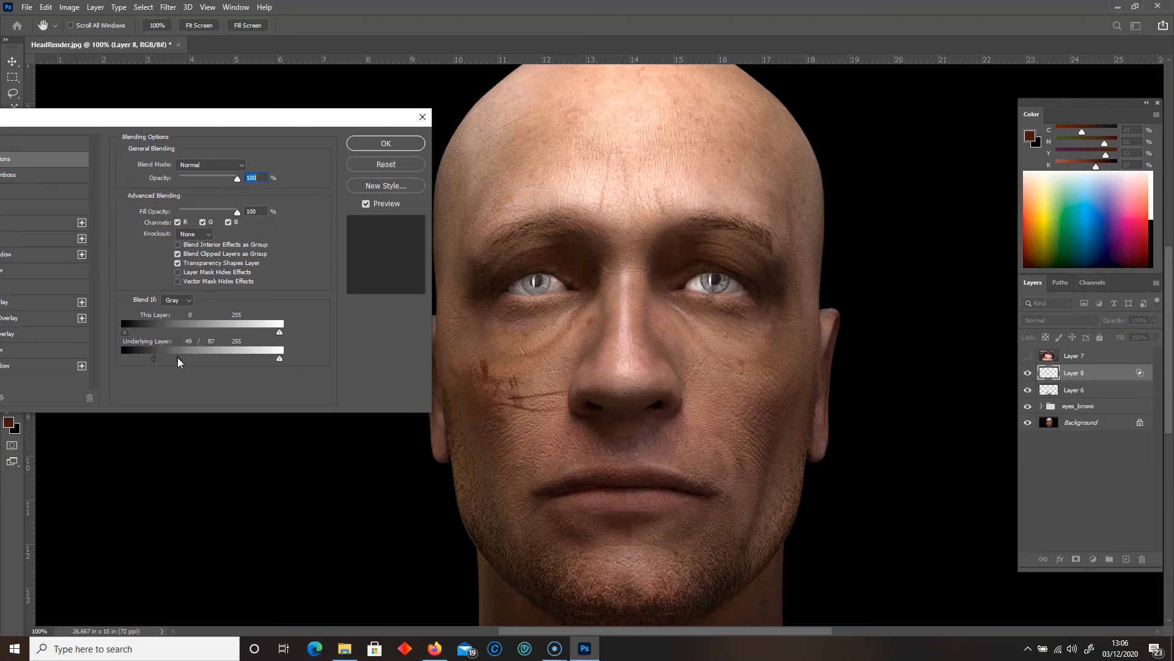
click(385, 143)
Free-transform the cheek scar, rotating it to run vertically and placing it below the outer corner of the image-left eye.
key(v)
mouse_move(480, 390)
mouse_down()
mouse_move(534, 218)
mouse_move(500, 215)
mouse_move(476, 231)
mouse_move(471, 392)
mouse_up()
key(ctrl+t)
mouse_move(608, 422)
mouse_down()
mouse_move(605, 367)
mouse_move(456, 281)
mouse_move(531, 299)
mouse_up()
drag(501, 363, 487, 339)
drag(579, 404, 578, 407)
drag(482, 389, 477, 391)
key(Return)
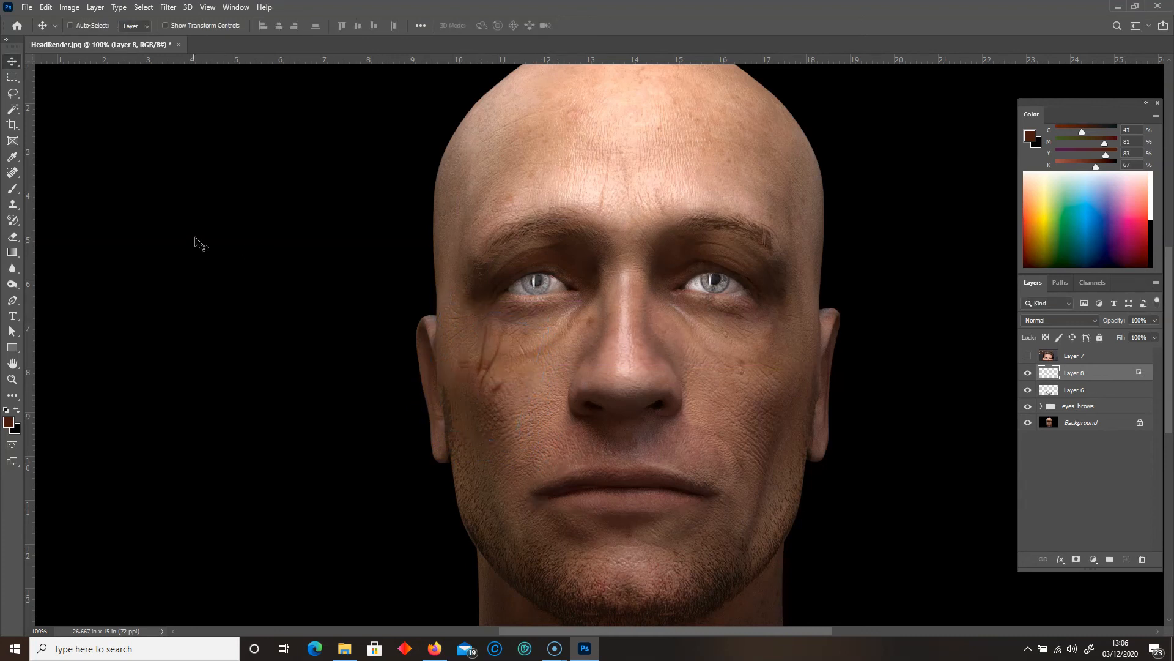
Choose the "stamp - cut5" brush preset at 154 px.
click(12, 189)
right_click(551, 260)
scroll(690, 501, down, 1)
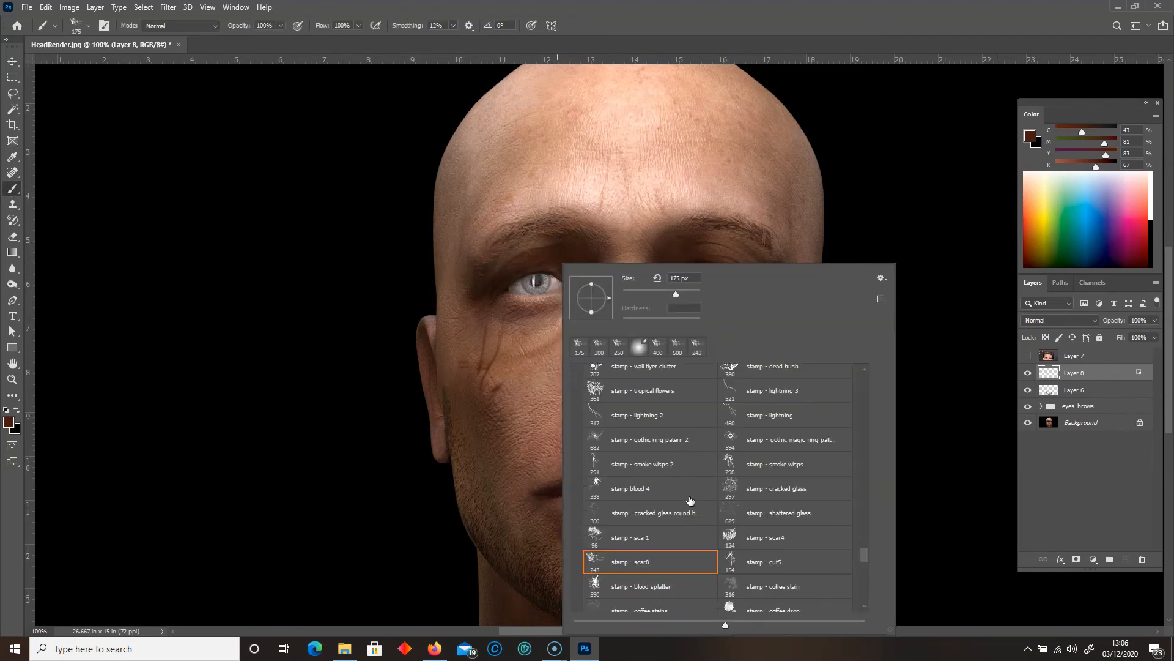
click(752, 566)
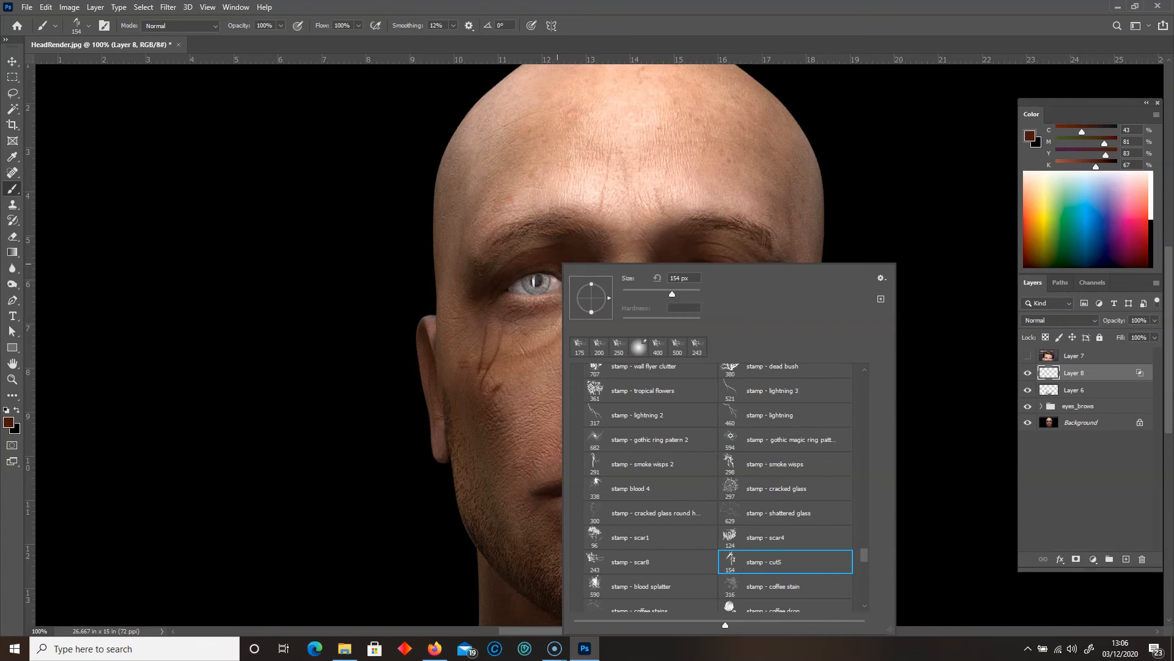
Try stamping the cut onto the forehead on the cheek scar's layer, resample a dark scar brown for a second attempt, and undo the stamps.
click(505, 192)
click(503, 197)
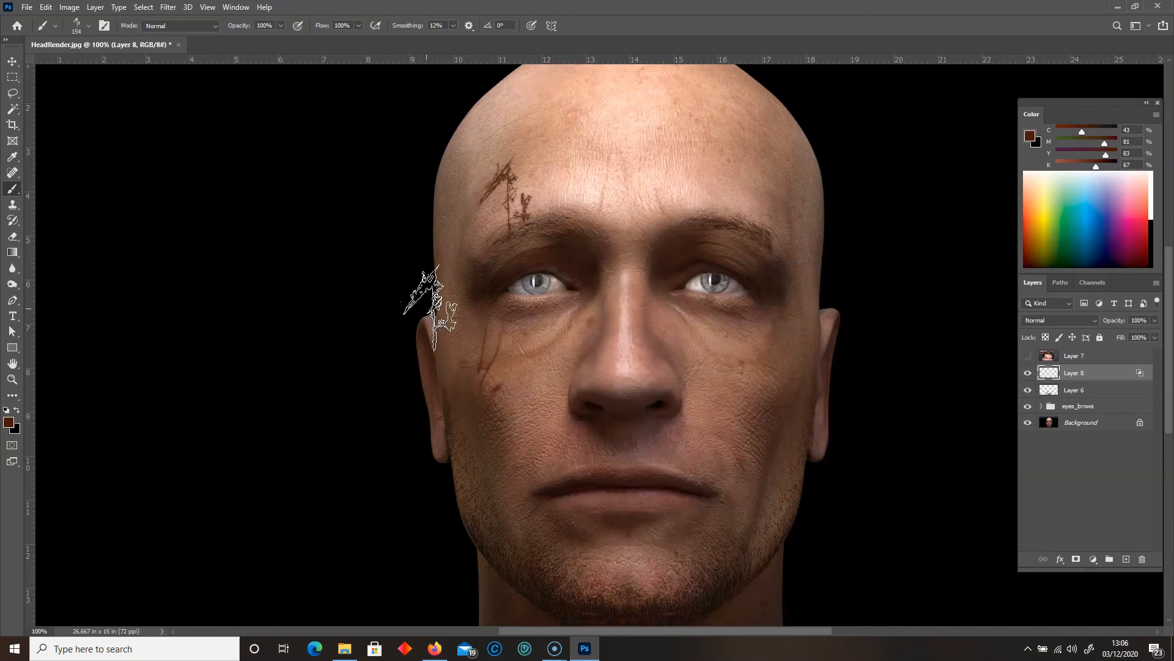
key(ctrl+z)
alt+click(490, 262)
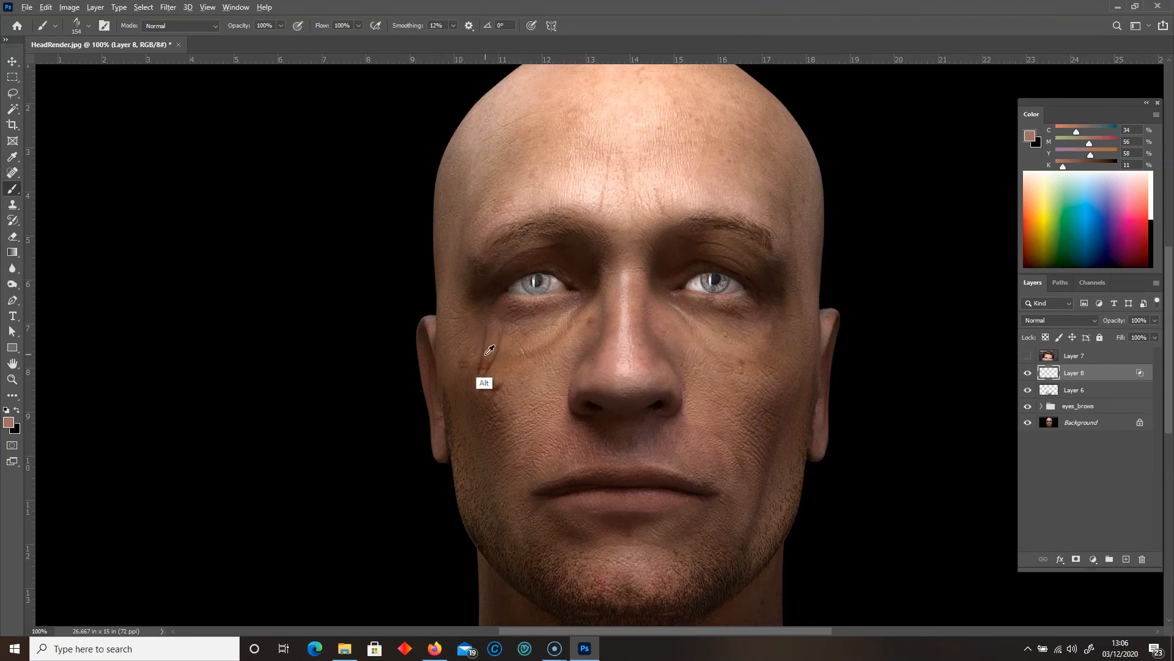
alt+click(509, 231)
click(514, 191)
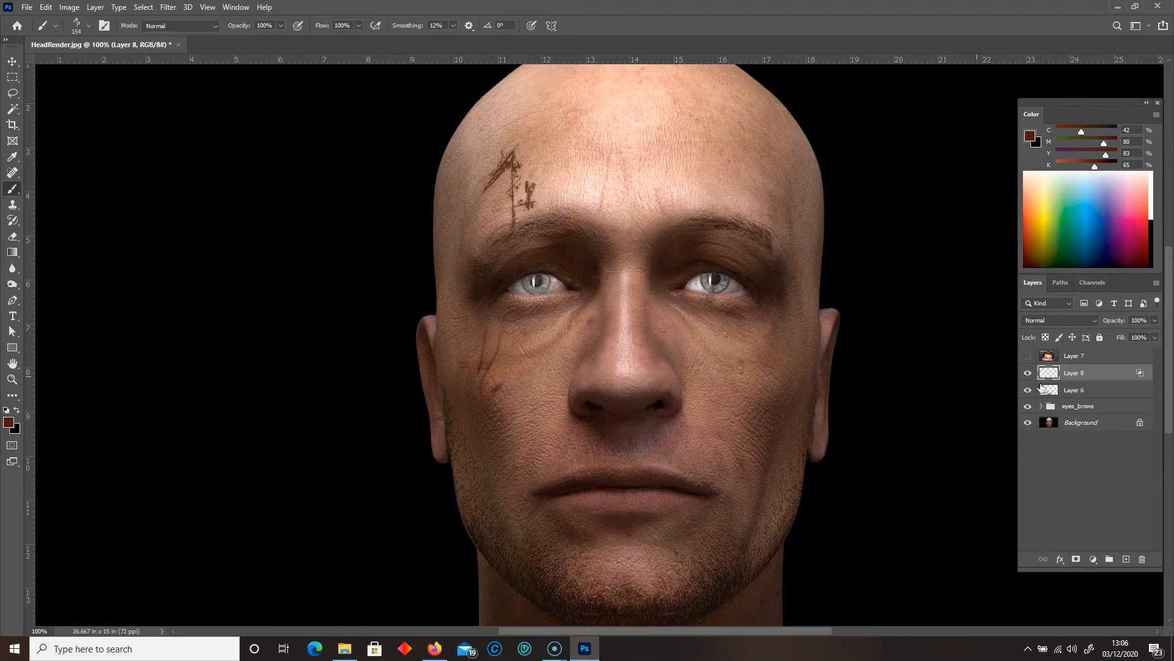
key(ctrl+z)
Stamp the cut above the image-left eyebrow on a new layer, and stamp it again in the darker brown #32150d.
click(1126, 559)
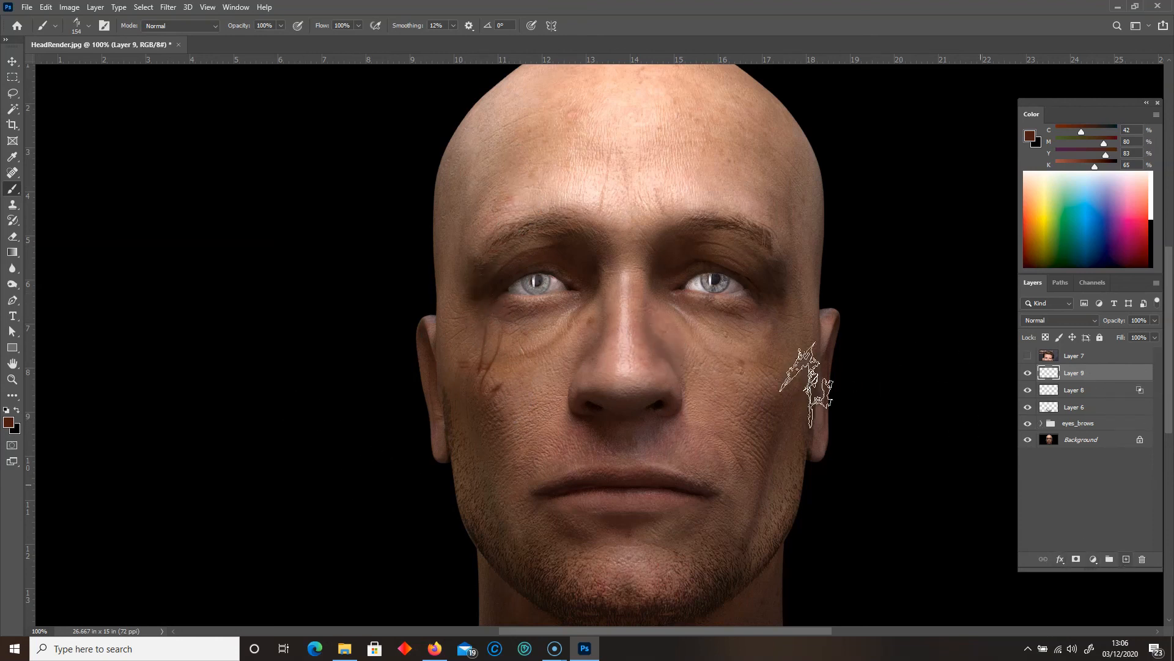
click(500, 184)
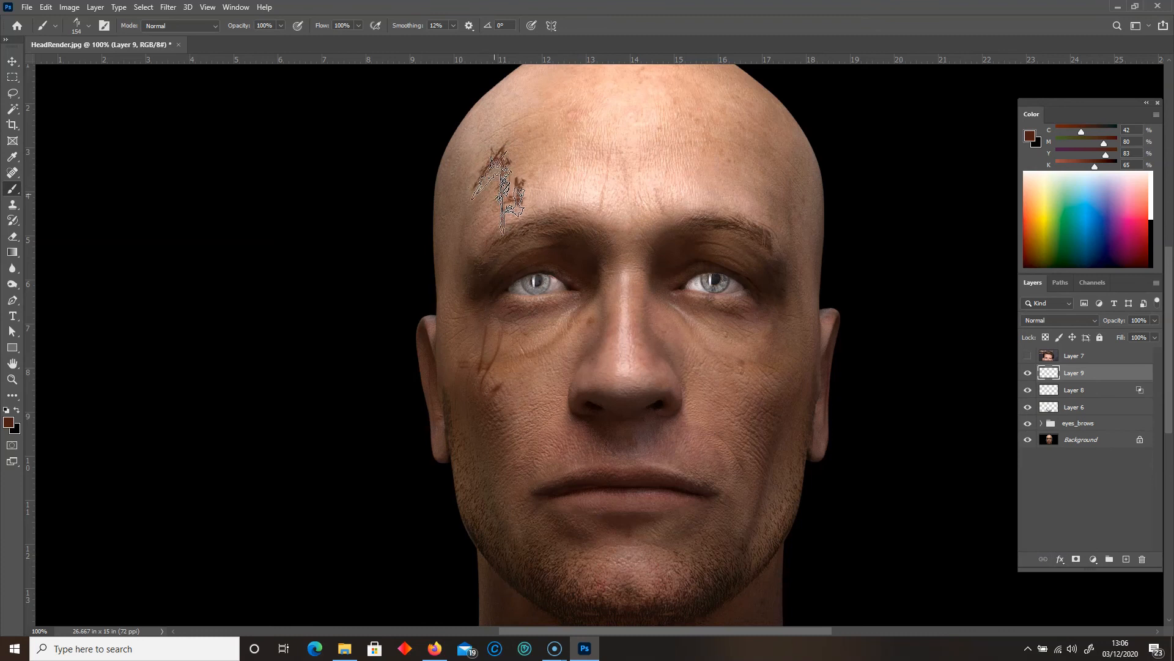
click(10, 426)
click(514, 425)
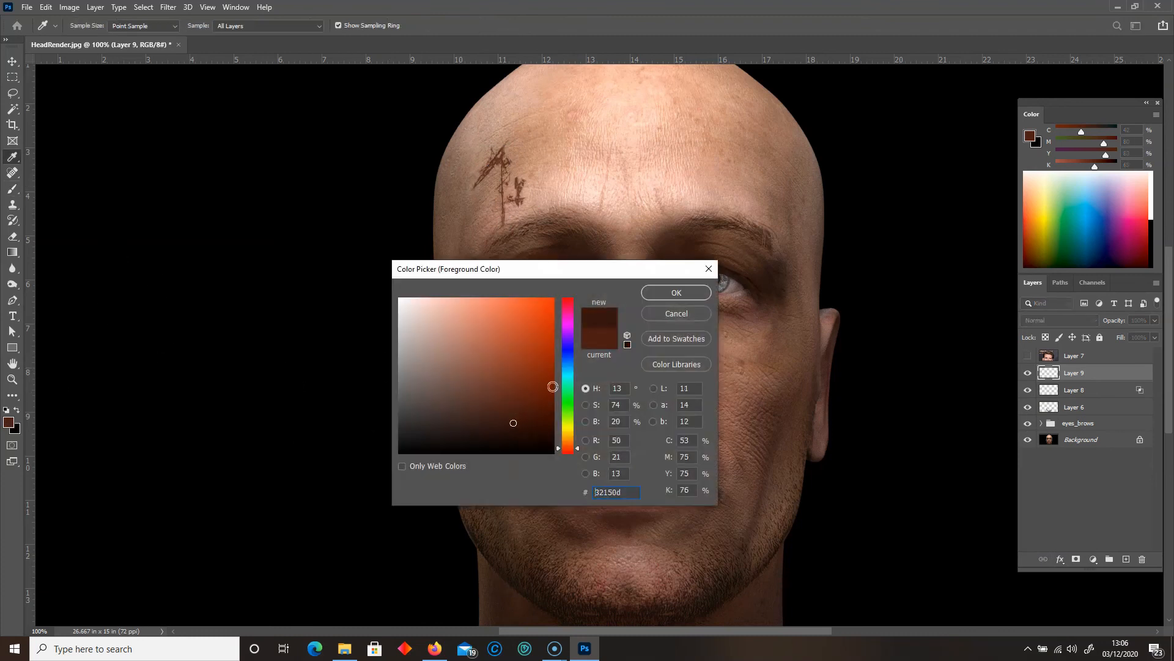
click(673, 293)
click(500, 185)
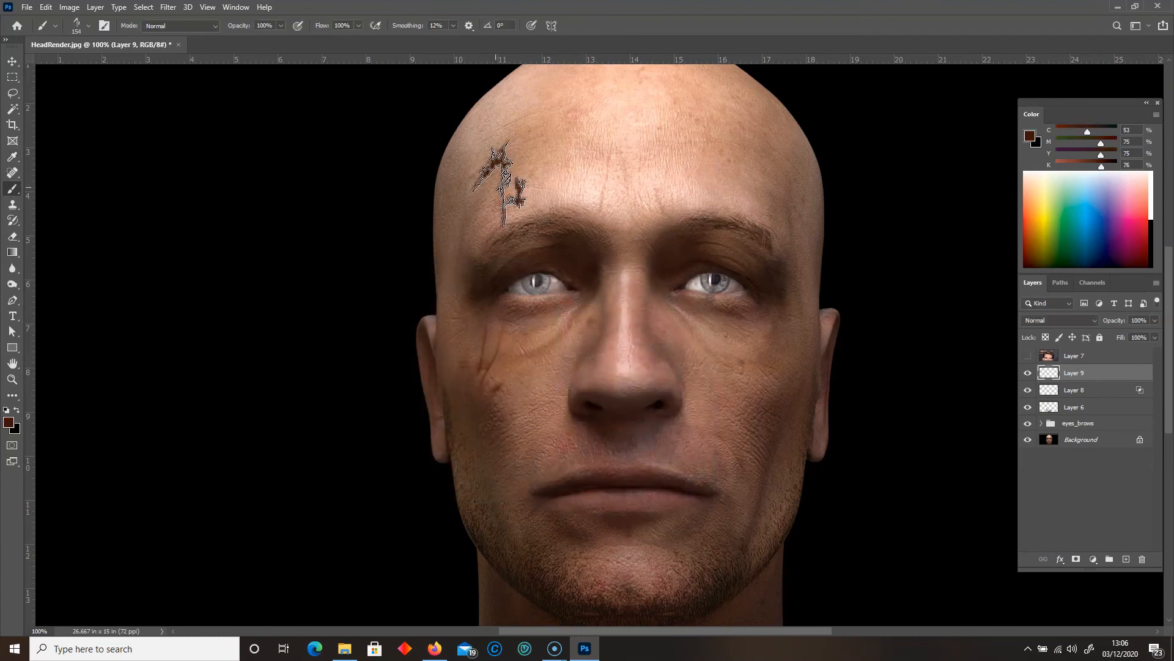
Fade the forehead cut into the skin with Blend If on Gray, splitting the Underlying Layer's white slider with its lower half at about 118.
double_click(1101, 376)
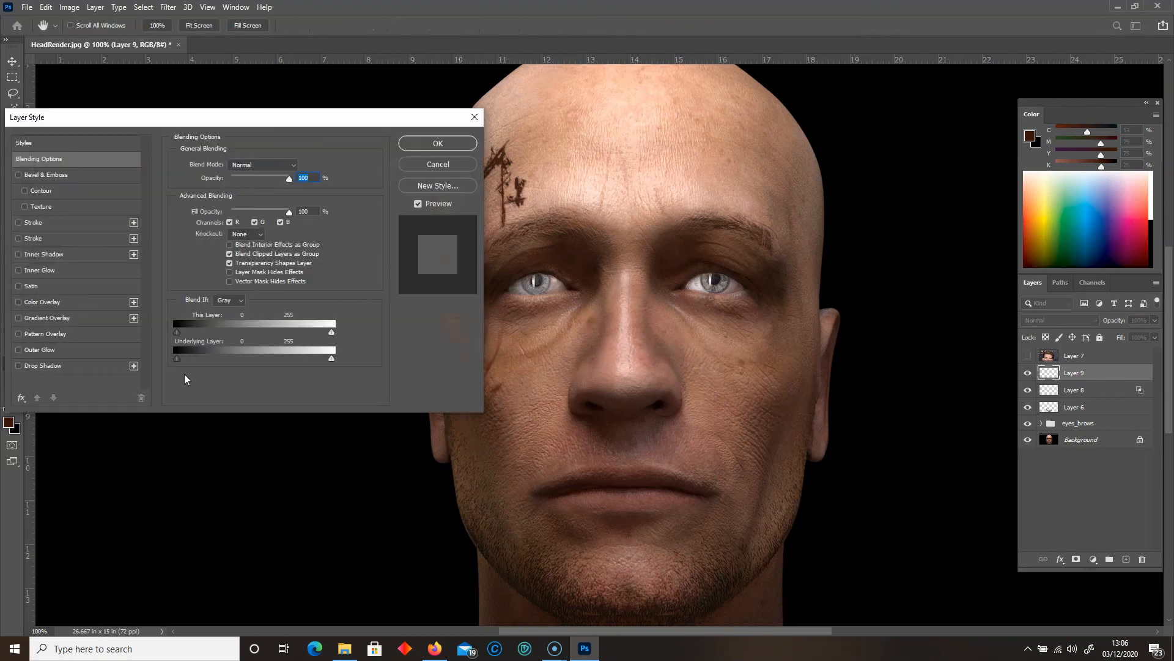
drag(200, 357, 174, 357)
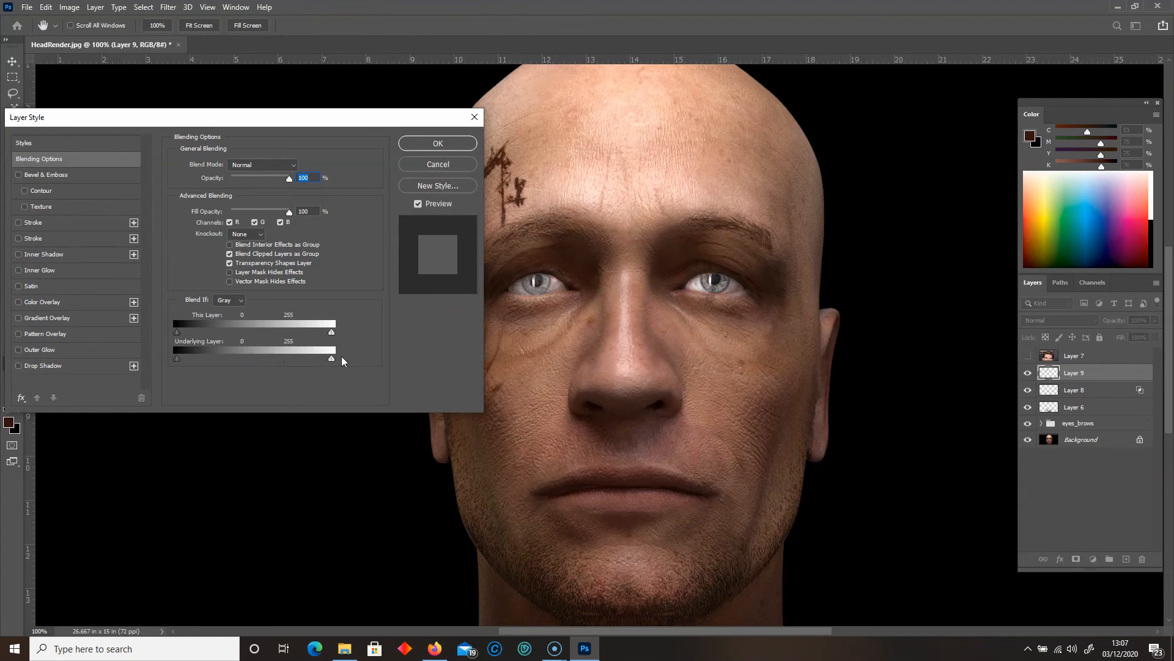
alt+drag(285, 358, 242, 358)
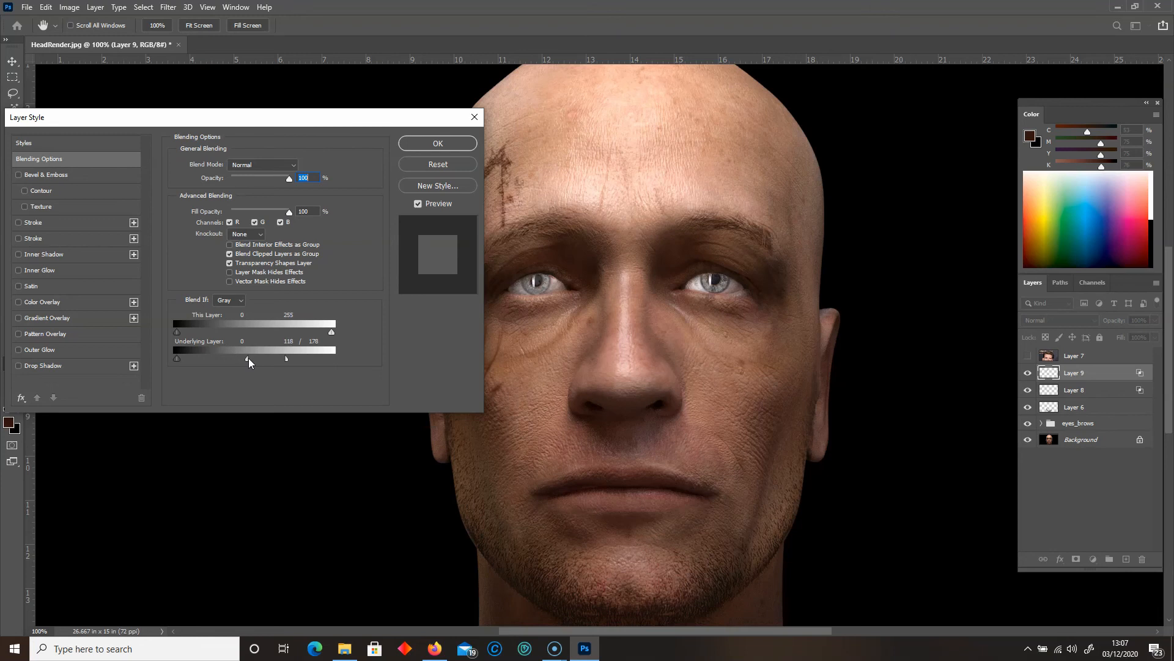
drag(286, 358, 304, 357)
click(453, 146)
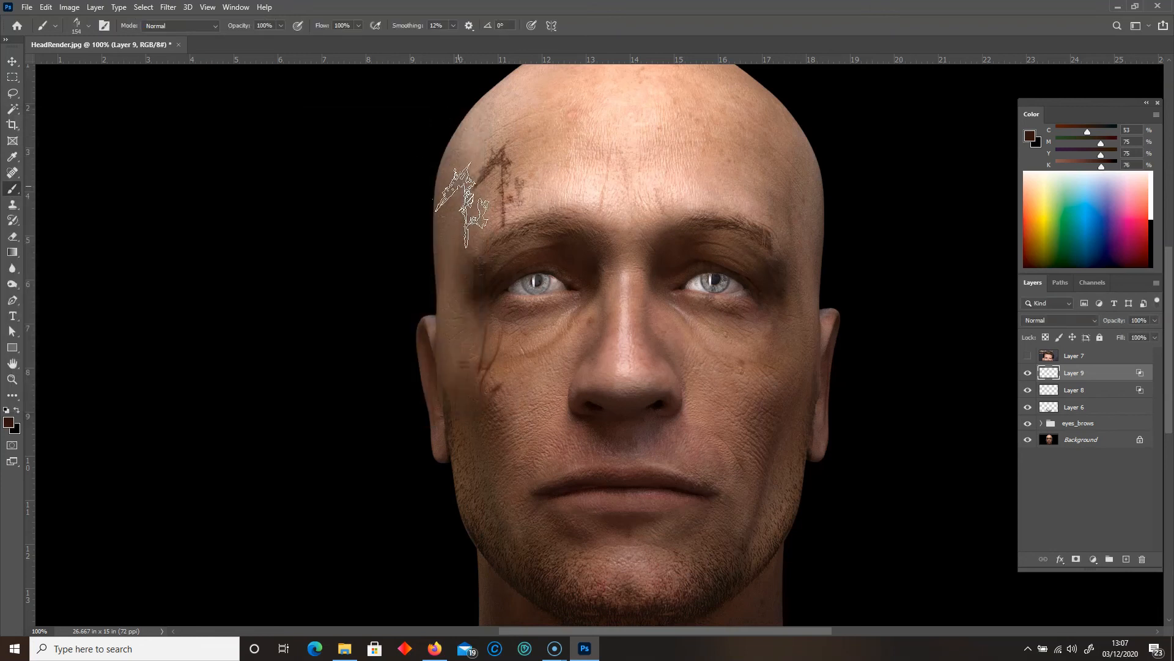
Pick a redder dark brown (C 37, M 88, Y 93, K 59), reduce the cut brush to 150 px and stamp over the forehead cut.
click(8, 422)
drag(530, 404, 544, 404)
key(Return)
key([)
click(498, 186)
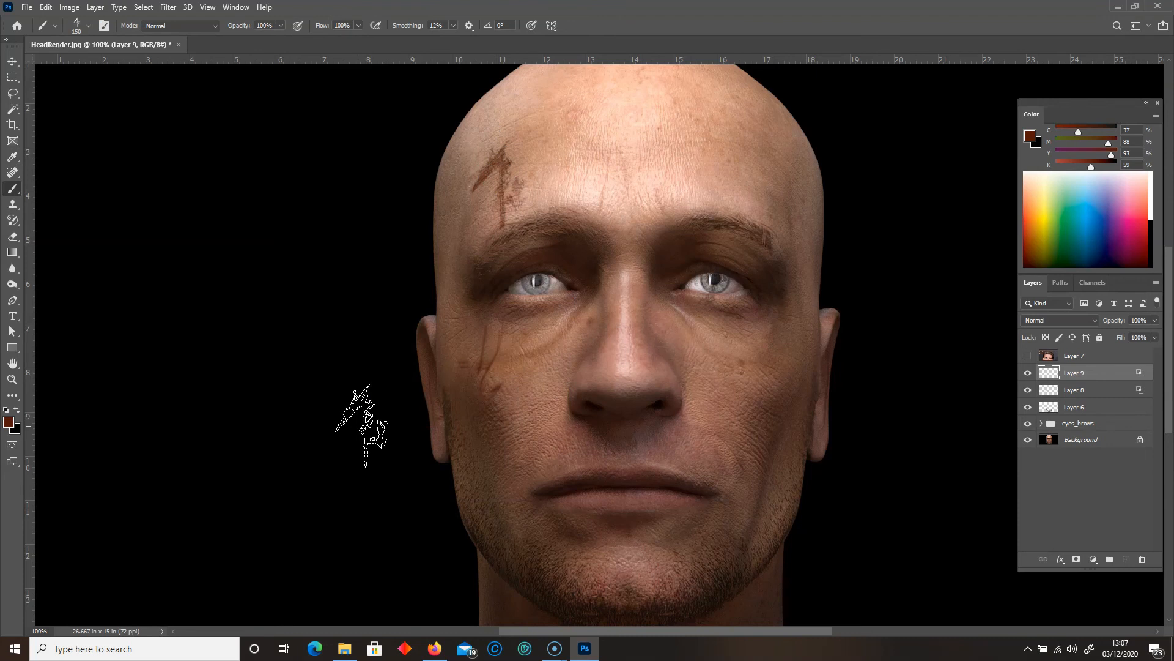
Switch to a fine brush preset at 2 px and paint thin dark red lines along the forehead cut.
right_click(465, 227)
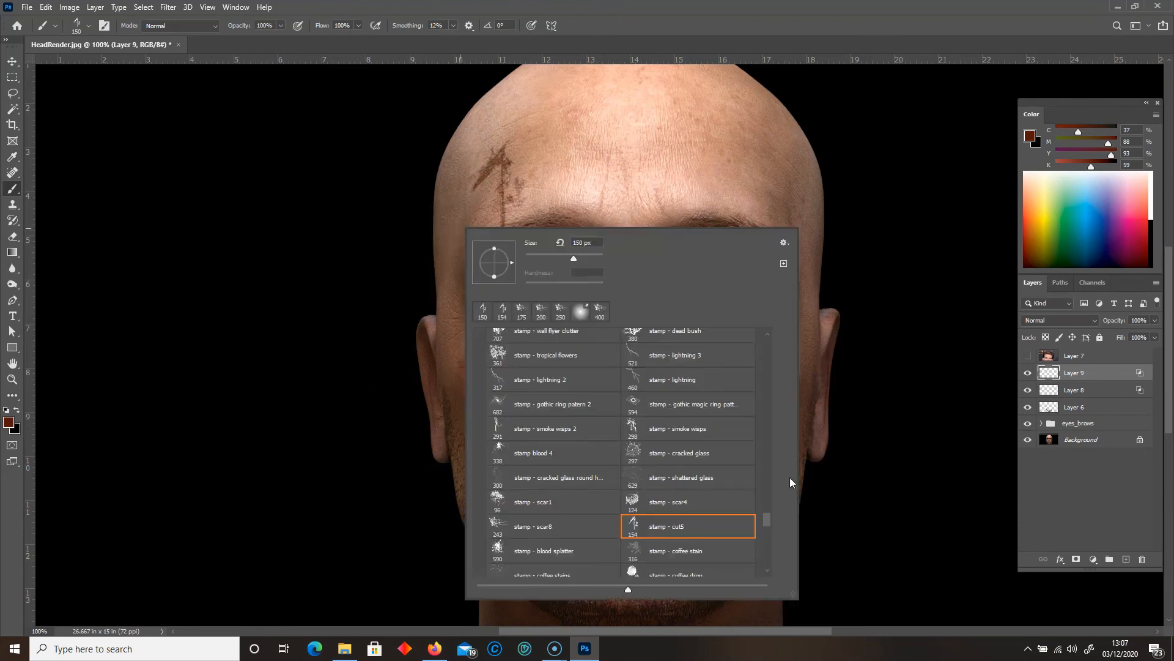
scroll(766, 523, down, 4)
scroll(766, 523, up, 2)
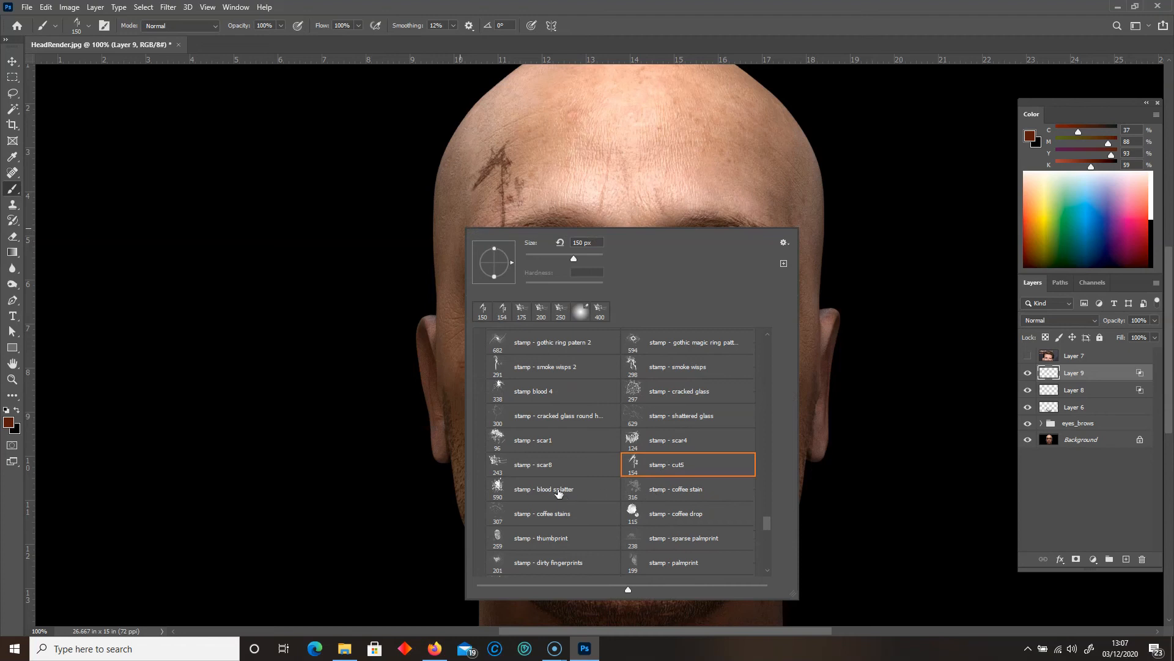
drag(769, 530, 761, 370)
click(656, 476)
key(Return)
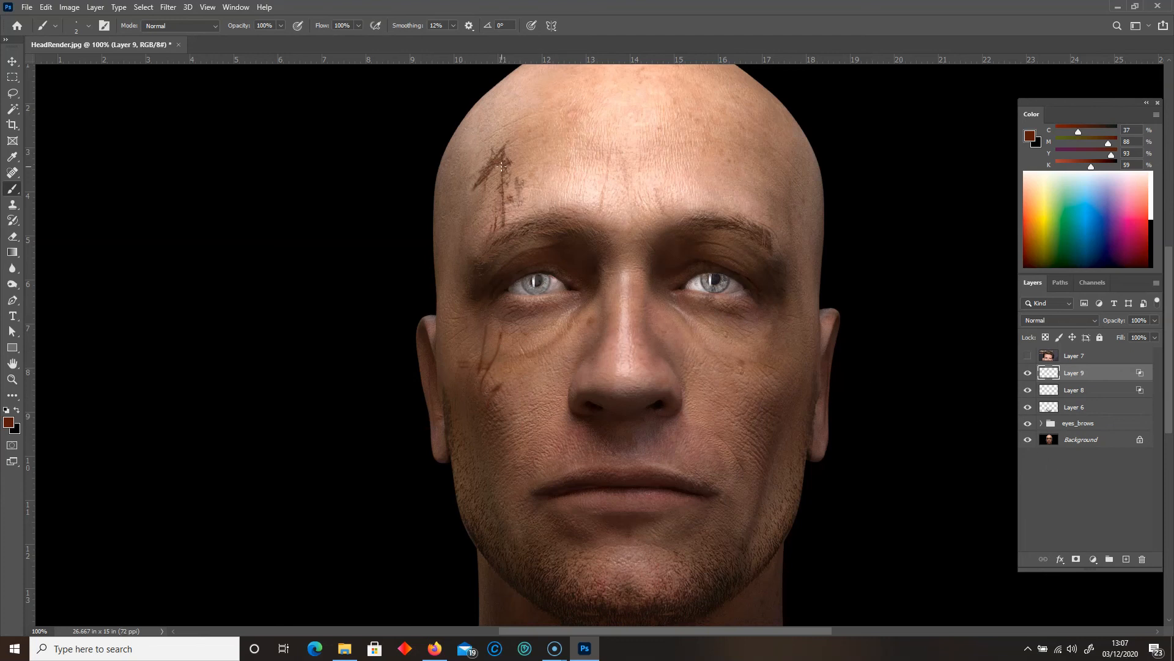
Try painting strokes on the image-right cheek on a new layer, using a dark brown sampled from the eye socket.
key(ctrl+minus)
key(ctrl+plus)
click(1126, 559)
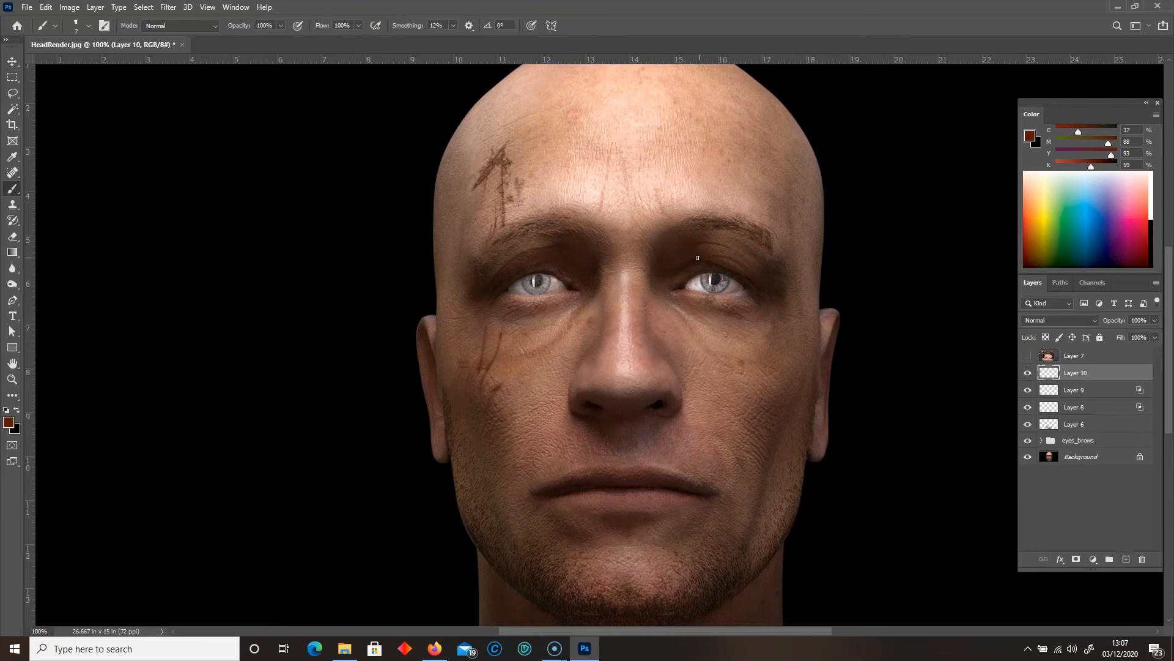
key(bracketright)
alt+click(687, 279)
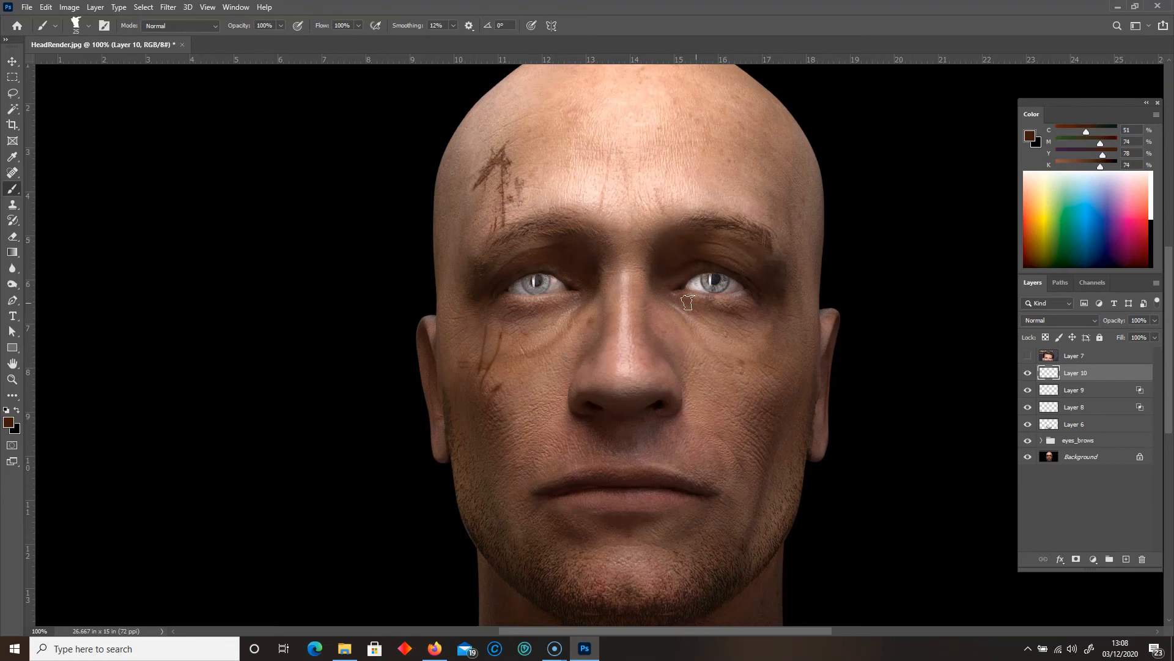
alt+click(688, 238)
alt+click(682, 260)
key(])
mouse_move(775, 384)
mouse_down()
mouse_move(737, 358)
mouse_move(750, 393)
mouse_move(740, 384)
mouse_up()
key([)
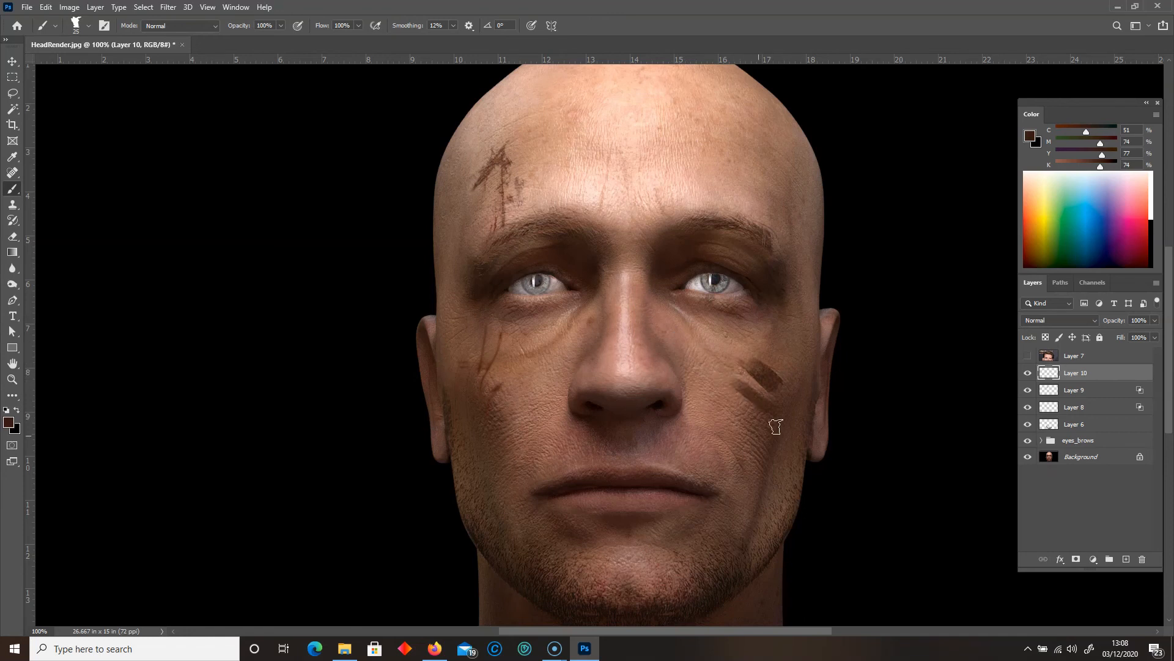
Lasso the brown strokes on the image-right cheek, delete them and deselect.
key(ctrl+minus)
click(13, 93)
mouse_move(690, 382)
mouse_down()
mouse_move(746, 370)
mouse_move(720, 426)
mouse_up()
key(Delete)
key(ctrl+d)
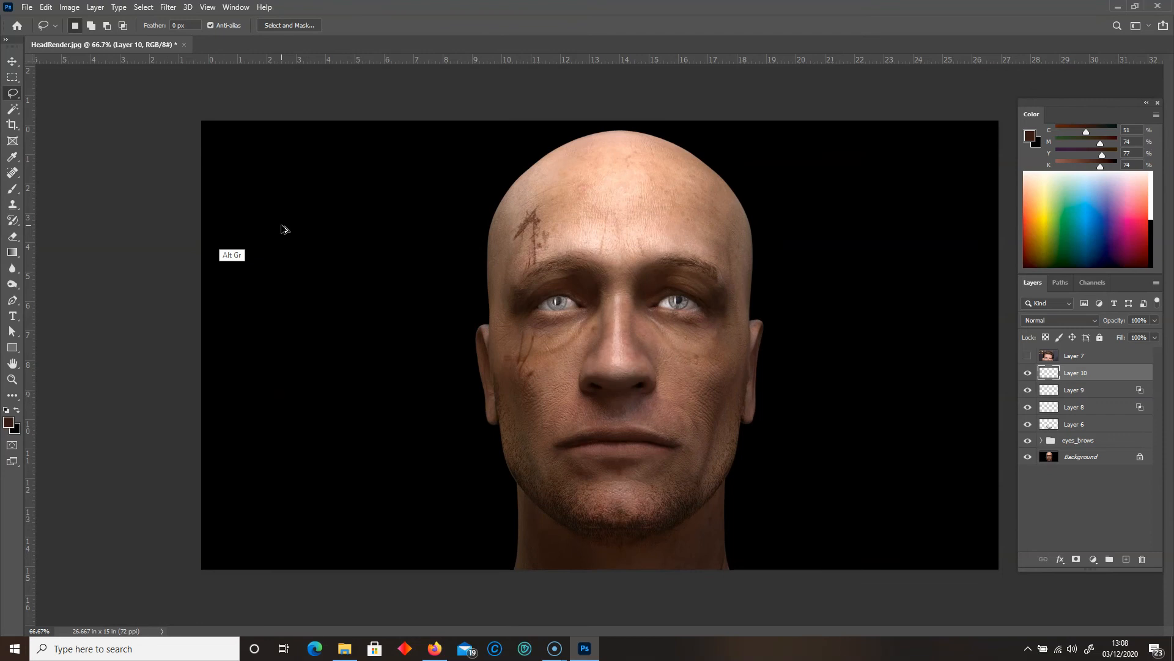
key(ctrl+plus)
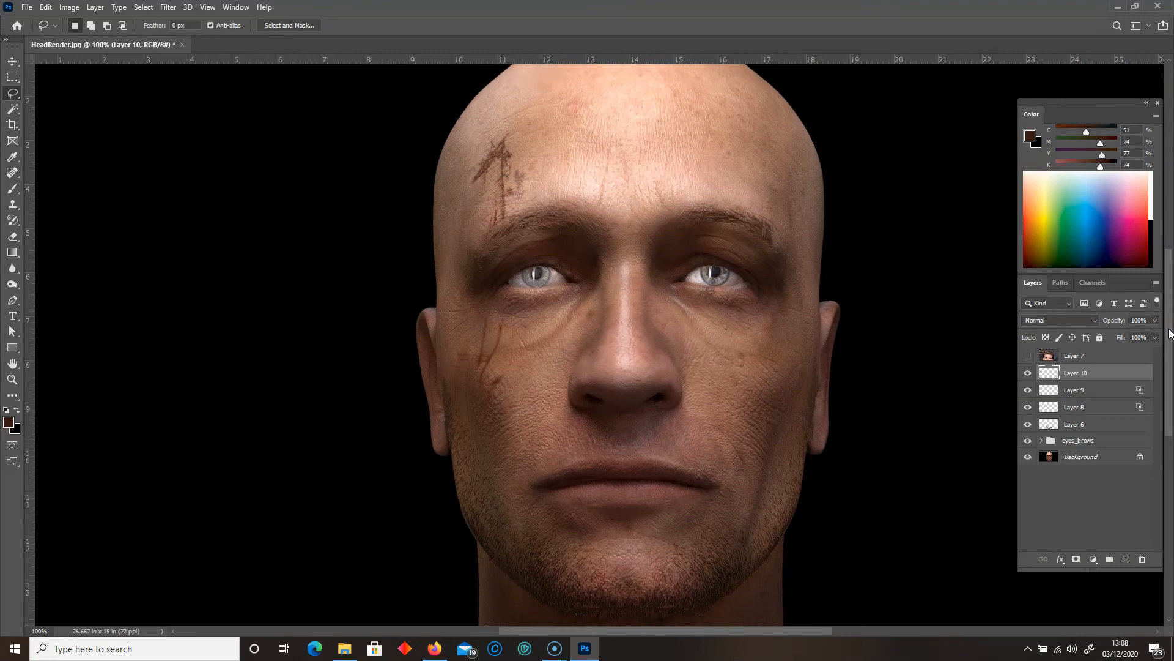
key(ctrl+minus)
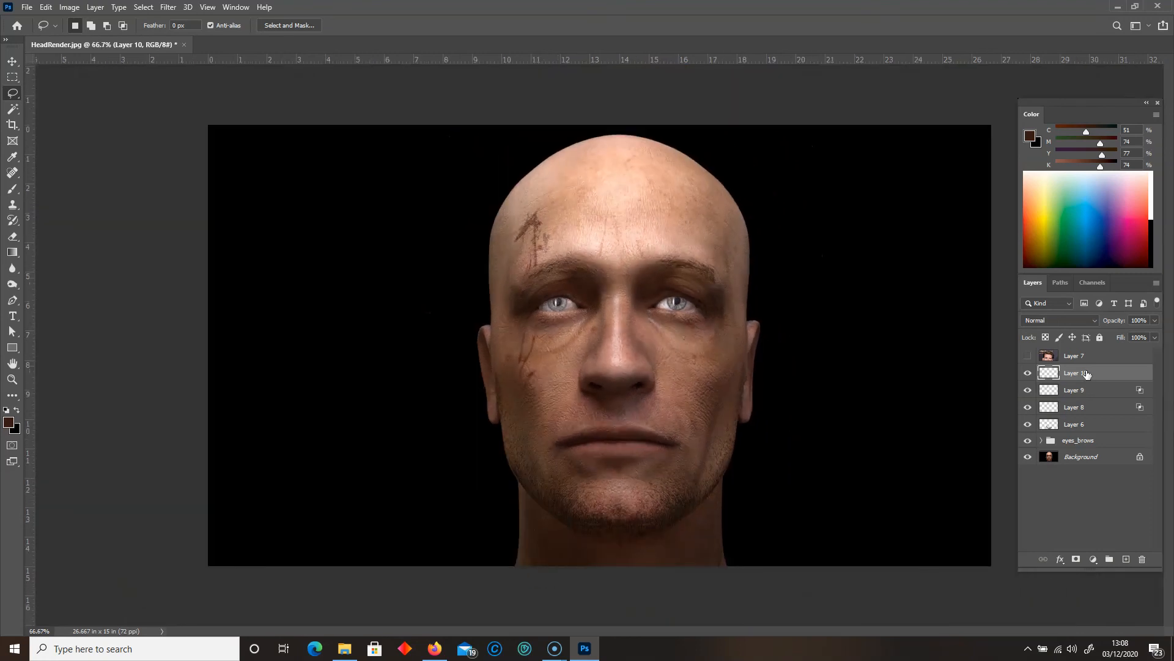
Show the reference photo on Layer 7 and move it up until the whole beard is inside the canvas.
click(1048, 356)
click(1028, 355)
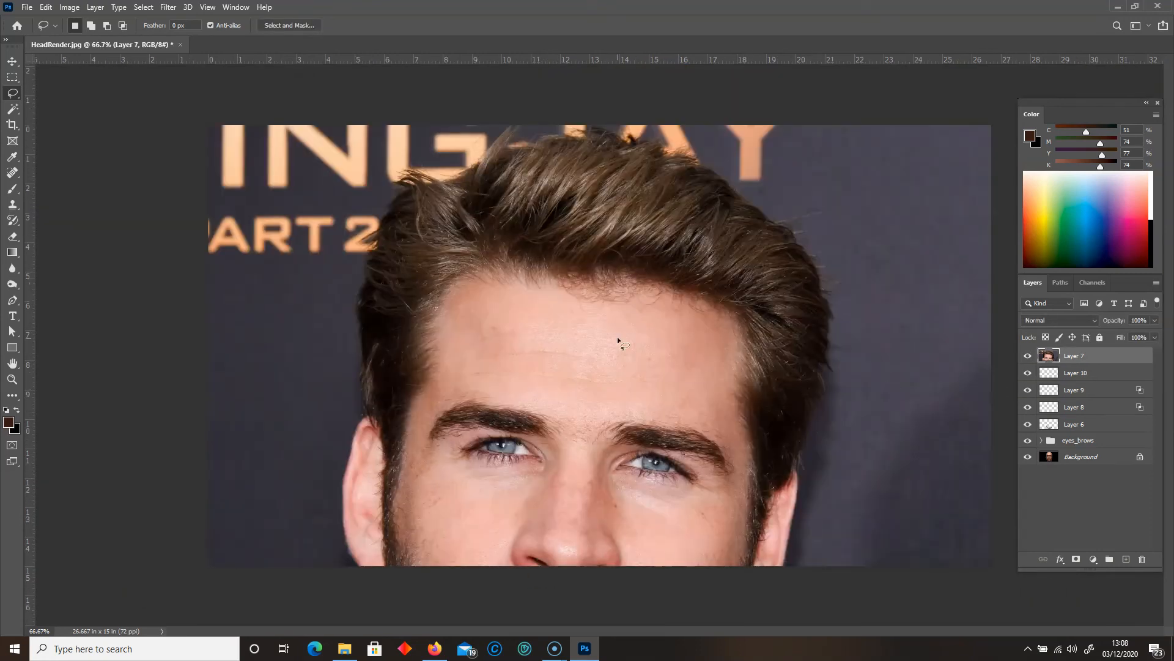
click(13, 62)
mouse_move(437, 534)
mouse_down()
mouse_move(485, 229)
mouse_move(485, 257)
mouse_move(520, 305)
mouse_move(635, 300)
mouse_move(727, 336)
mouse_move(795, 228)
mouse_move(778, 420)
mouse_move(674, 542)
mouse_move(465, 464)
mouse_move(420, 292)
mouse_up()
Lasso the photo's beard and moustache area, copy it to its own layer and delete Layer 7.
click(12, 92)
drag(425, 210, 434, 214)
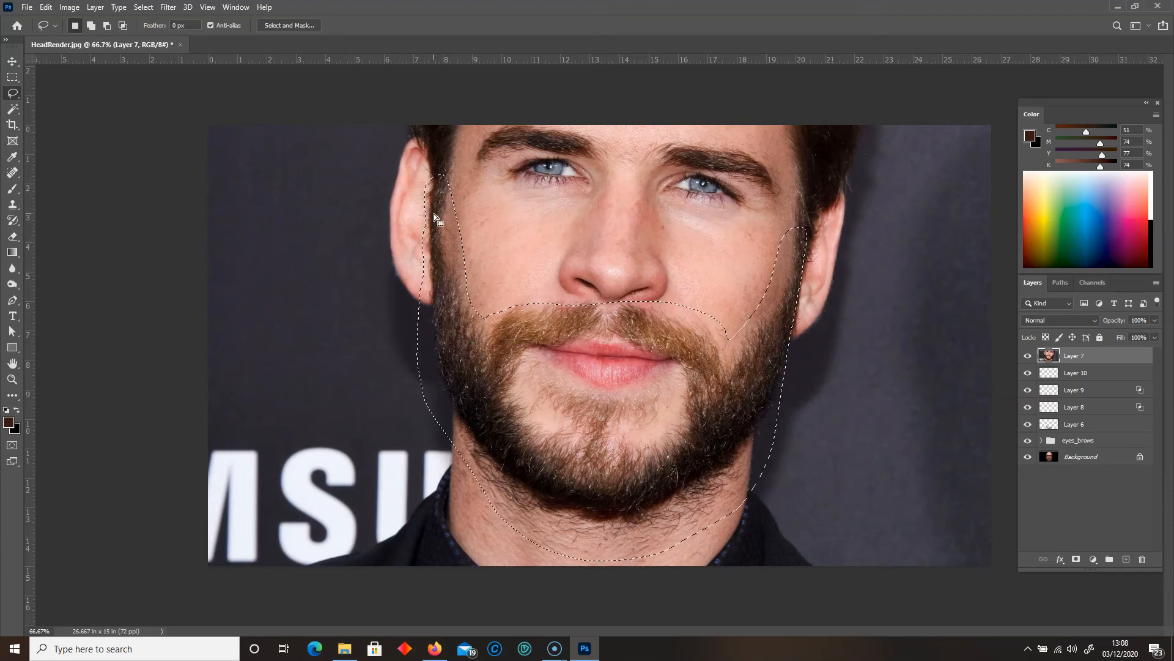
key(ctrl+j)
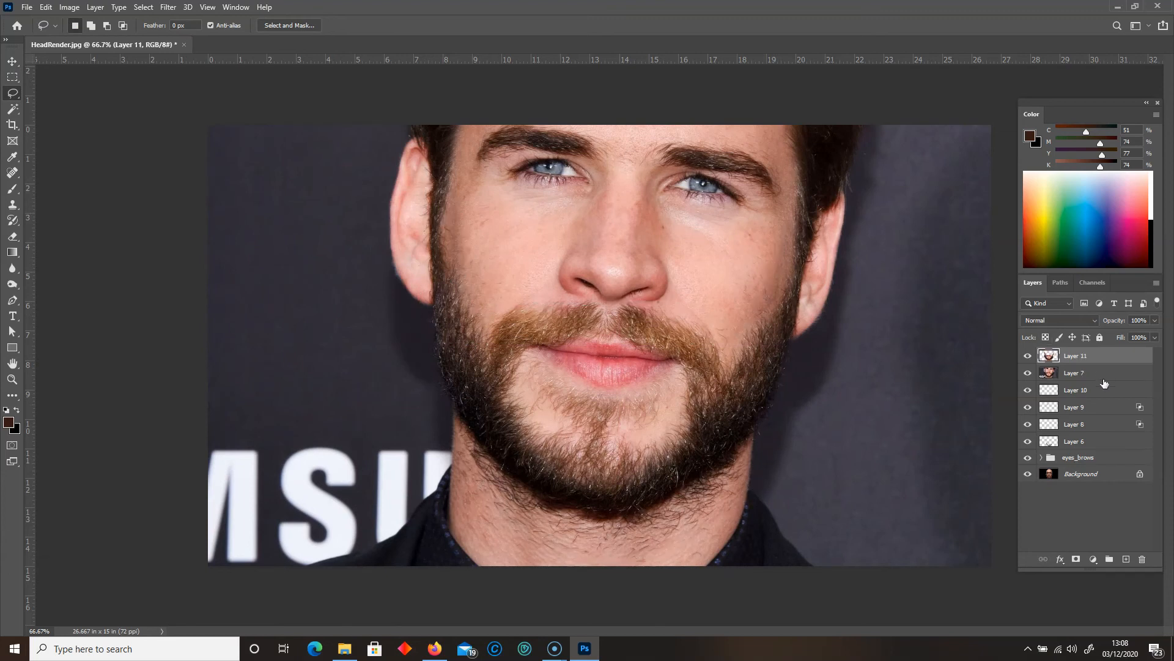
click(1101, 372)
key(Delete)
click(1103, 360)
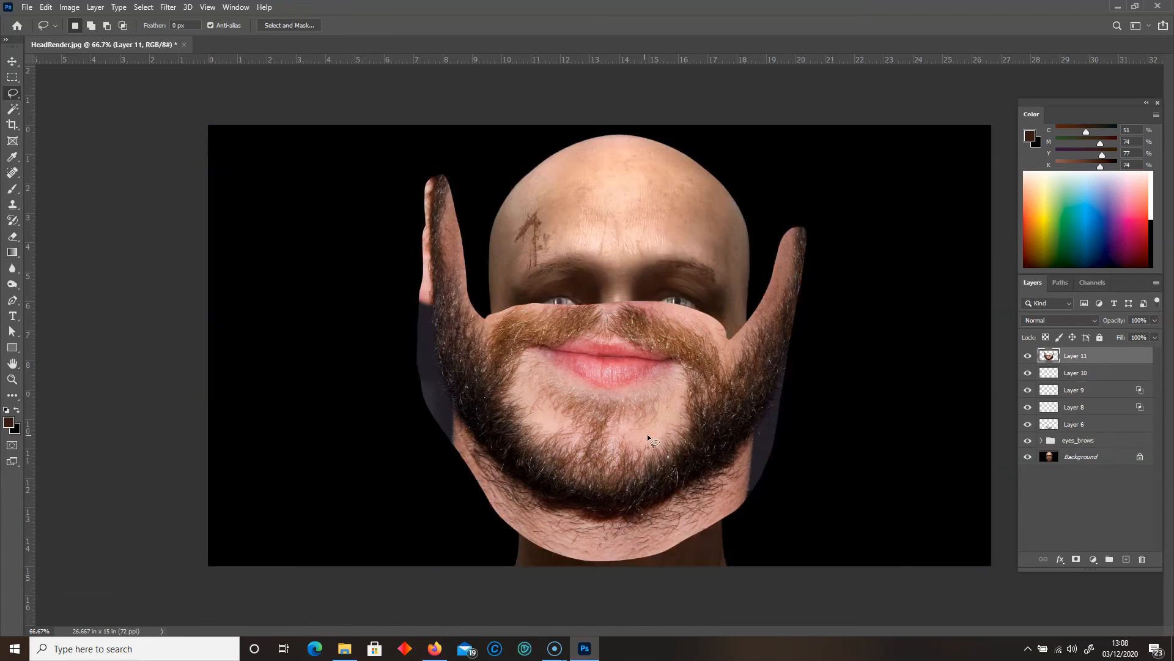
Scale the beard cutout down and place it over the render's jaw and mouth.
key(ctrl+t)
drag(416, 174, 529, 303)
drag(558, 369, 505, 404)
drag(401, 407, 406, 419)
key(Return)
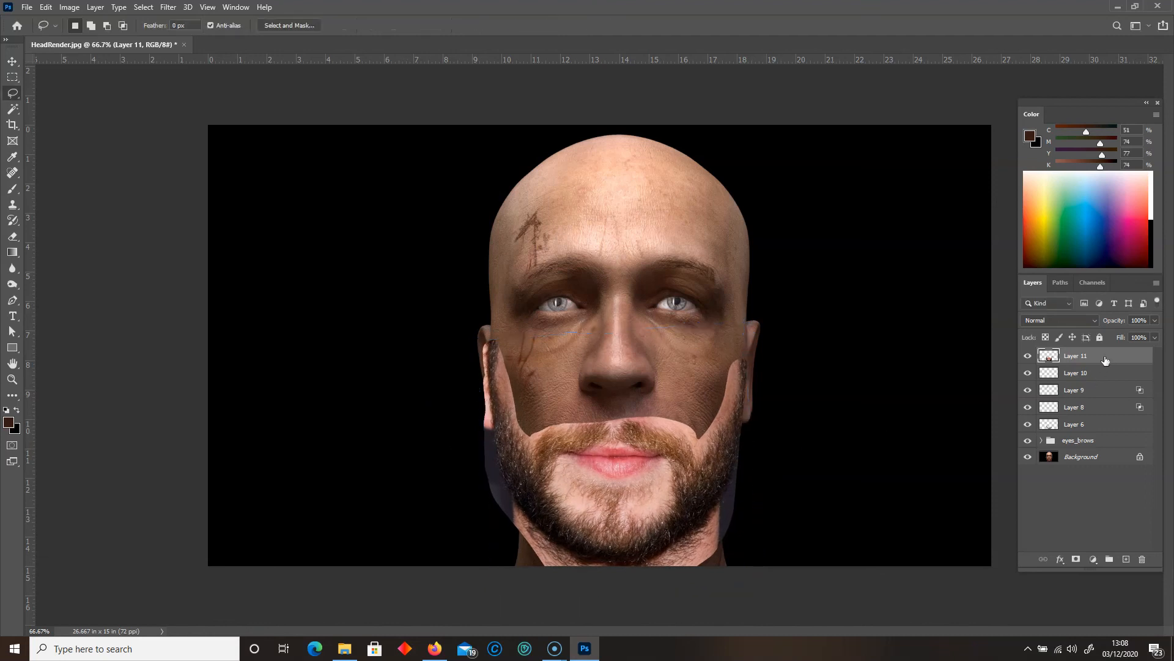
Blend the beard into the skin with Blend If on Gray, splitting This Layer's white slider to about 20 / 134.
double_click(1105, 361)
drag(332, 359, 203, 332)
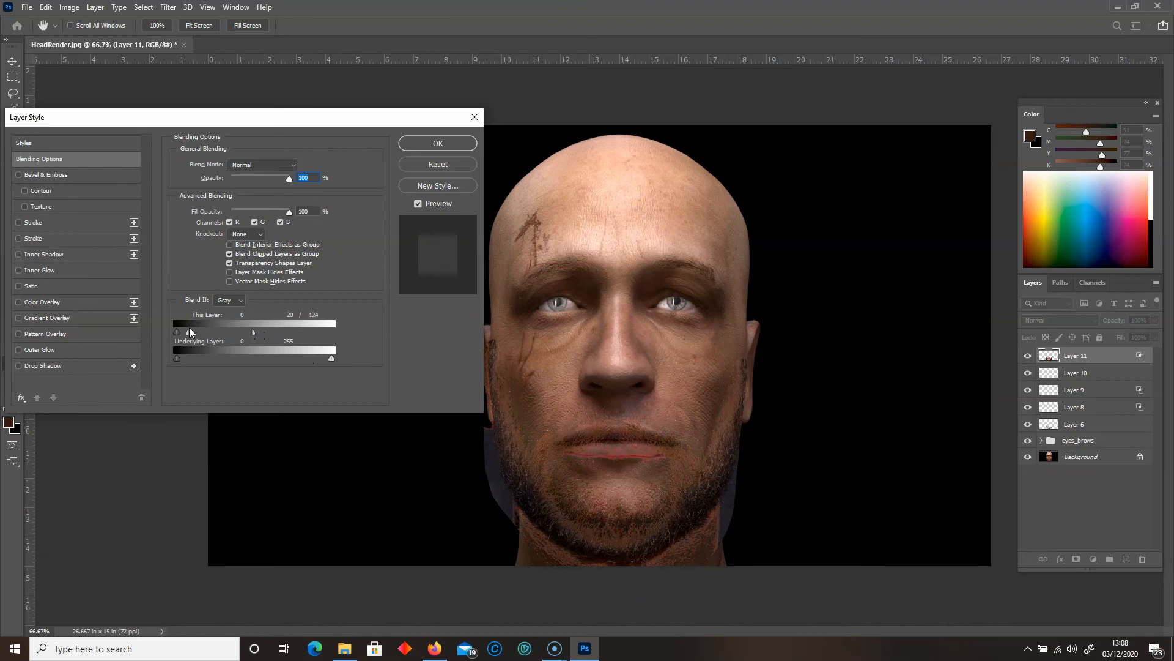
click(431, 145)
Nudge the beard slightly down and fine-tune its width at both sides to fit the jaw.
drag(567, 494, 565, 504)
key(ctrl+1)
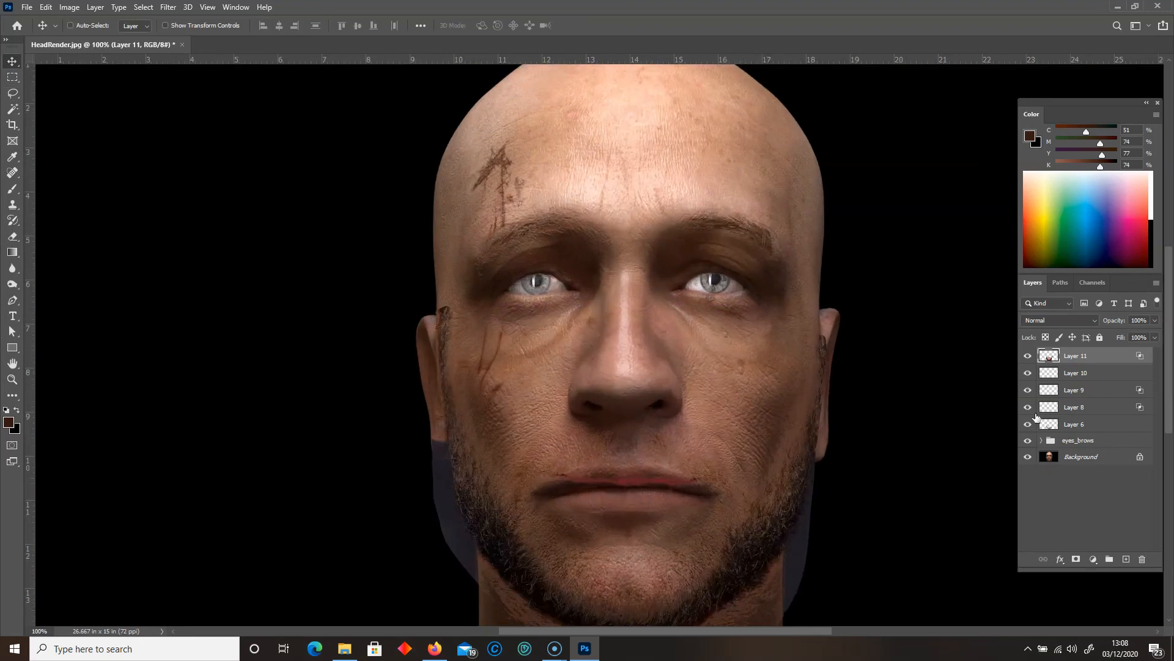
scroll(1168, 344, down, 3)
key(ctrl+t)
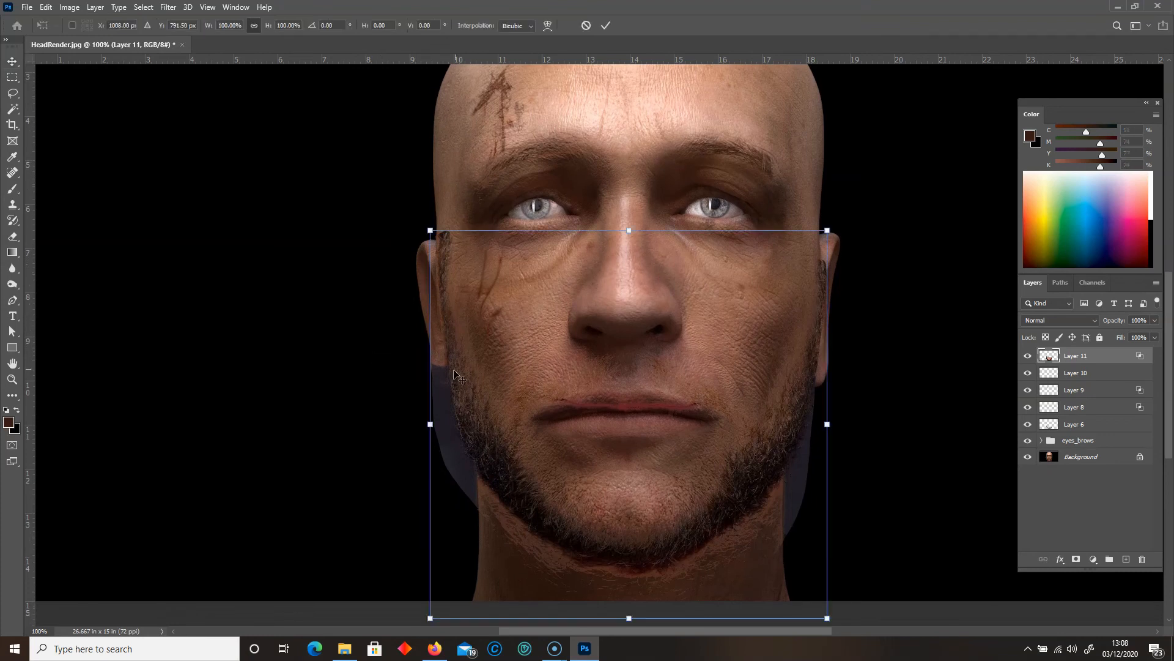
drag(433, 421, 429, 423)
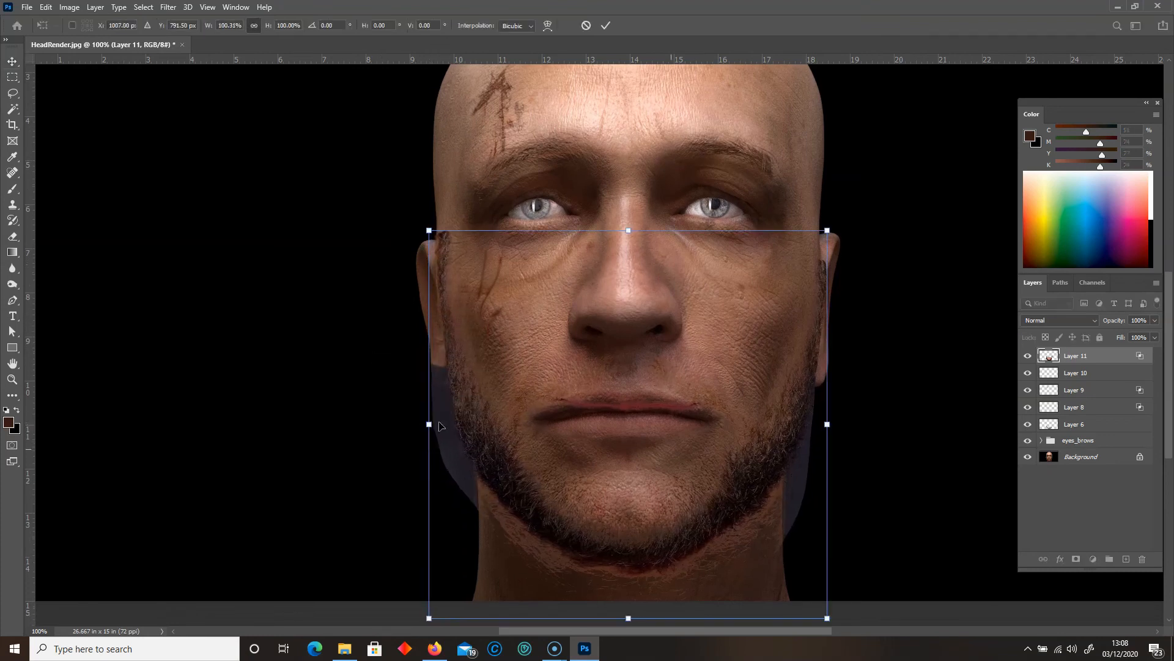
shift+drag(828, 424, 825, 424)
key(Return)
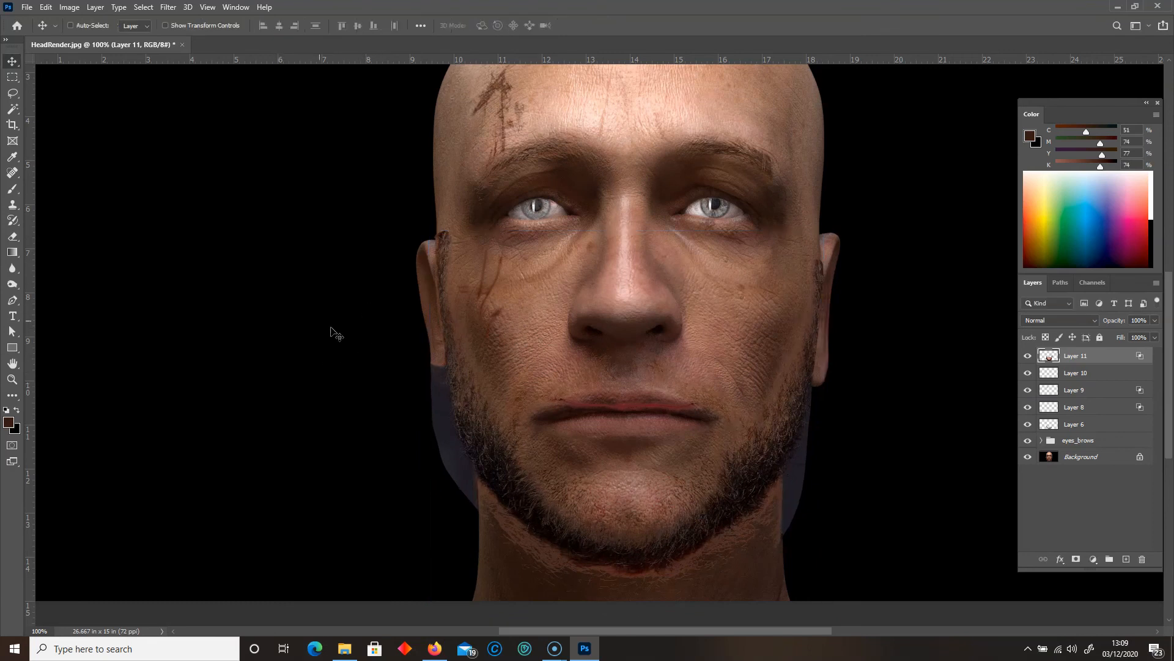
Lasso the excess beard cutout outside the image-left jaw and on the neck, delete it and deselect.
click(12, 236)
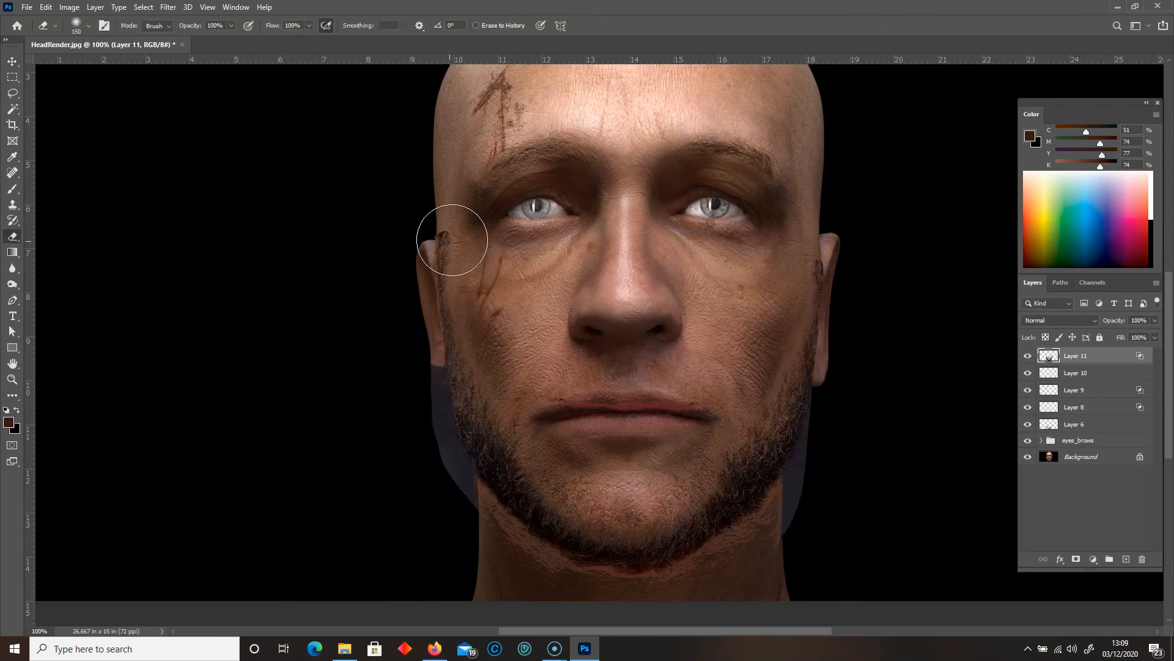
click(12, 93)
drag(435, 277, 470, 460)
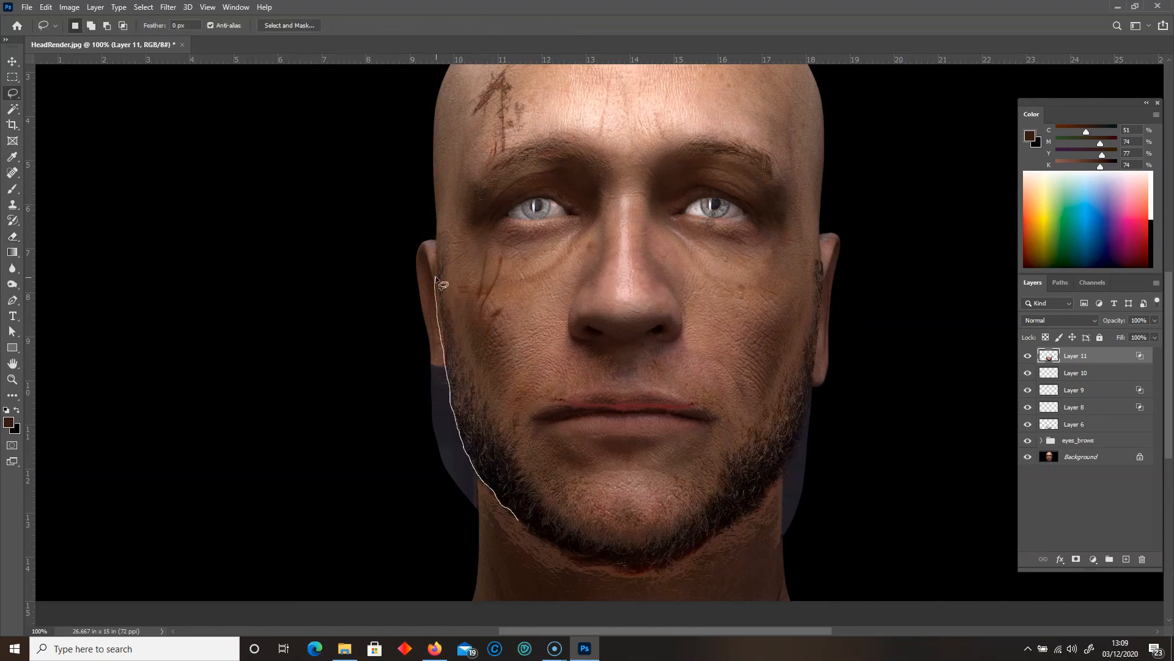
drag(556, 548, 603, 564)
key(Delete)
key(ctrl+d)
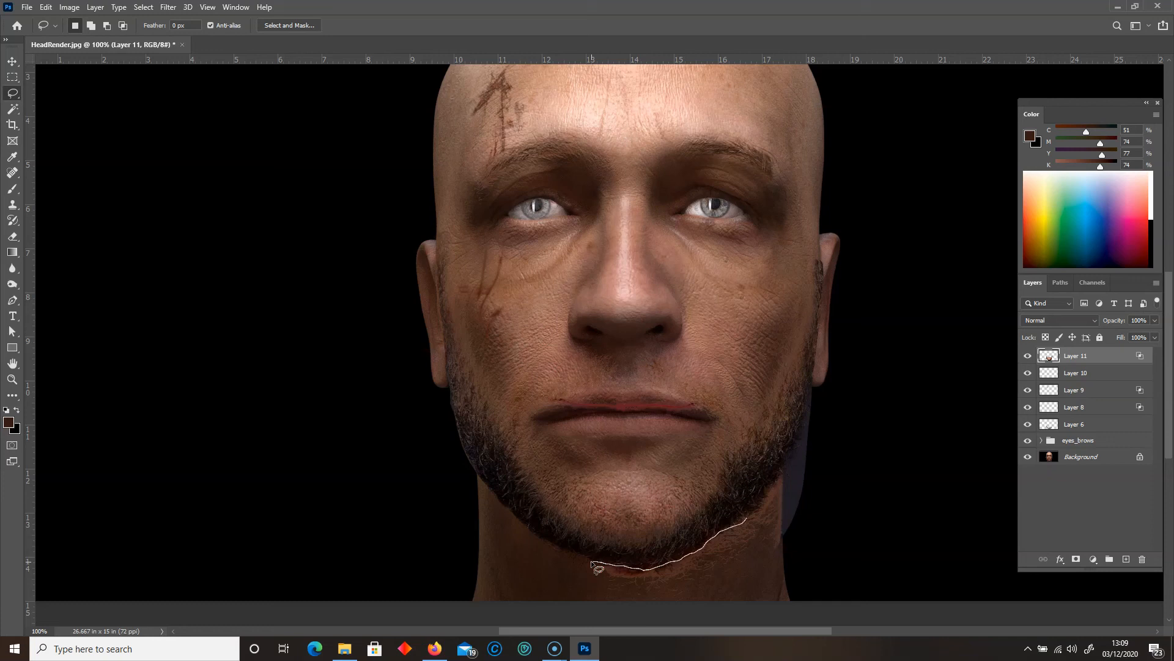
Trim away the remaining excess beard cutout below the chin and outside the image-right jaw.
drag(593, 562, 820, 373)
key(Delete)
key(ctrl+d)
mouse_move(792, 451)
mouse_down()
mouse_move(789, 472)
mouse_move(814, 490)
mouse_up()
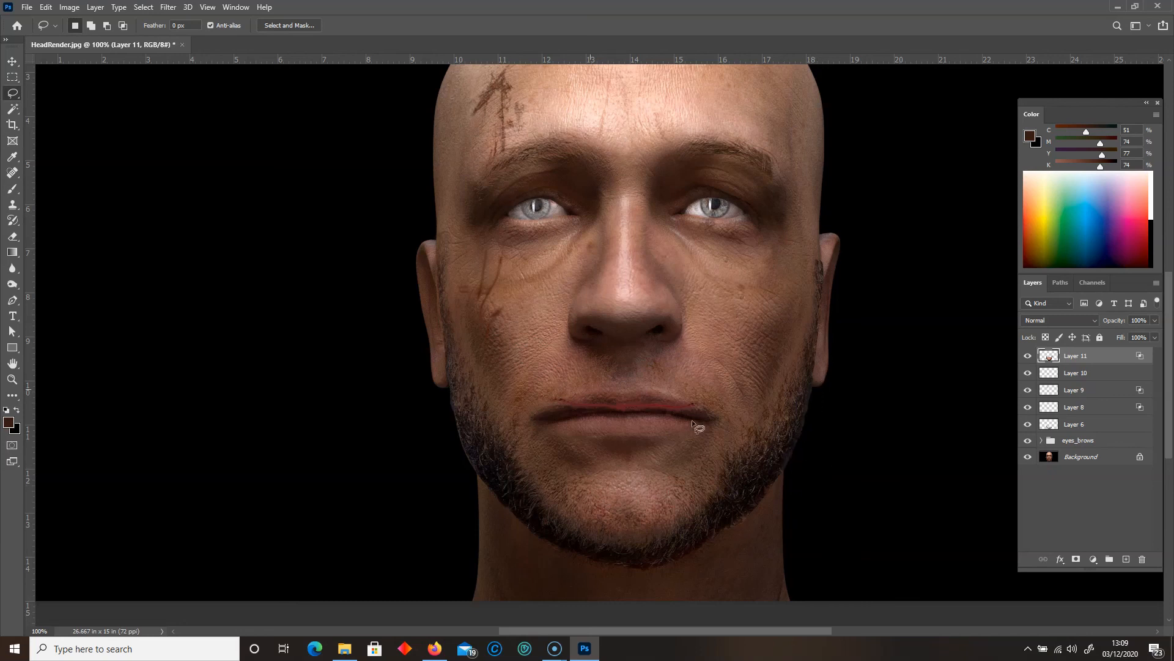
Erase the photo's leftover red lip and moustache traces around the mouth with a soft 100 px eraser.
click(12, 236)
key(bracketleft)
key(bracketleft)
key(bracketleft)
key(bracketleft)
key(bracketleft)
key(bracketleft)
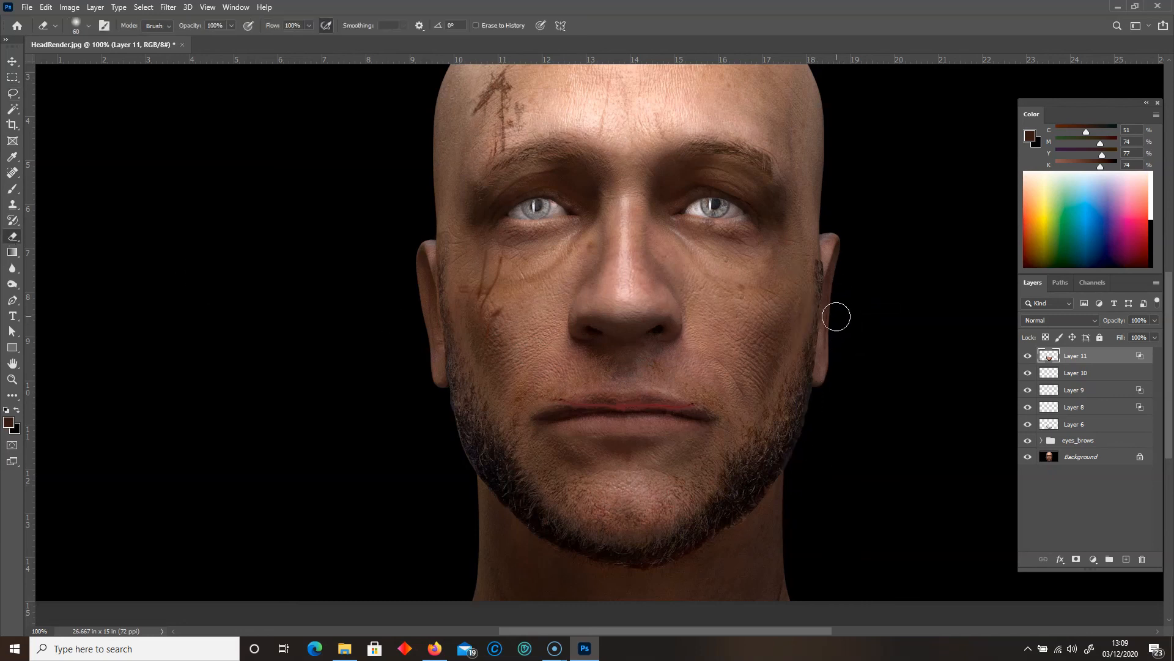
key(bracketright)
key(bracketright)
key(bracketright)
key(bracketright)
mouse_move(697, 404)
mouse_down()
mouse_move(612, 407)
mouse_move(712, 399)
mouse_up()
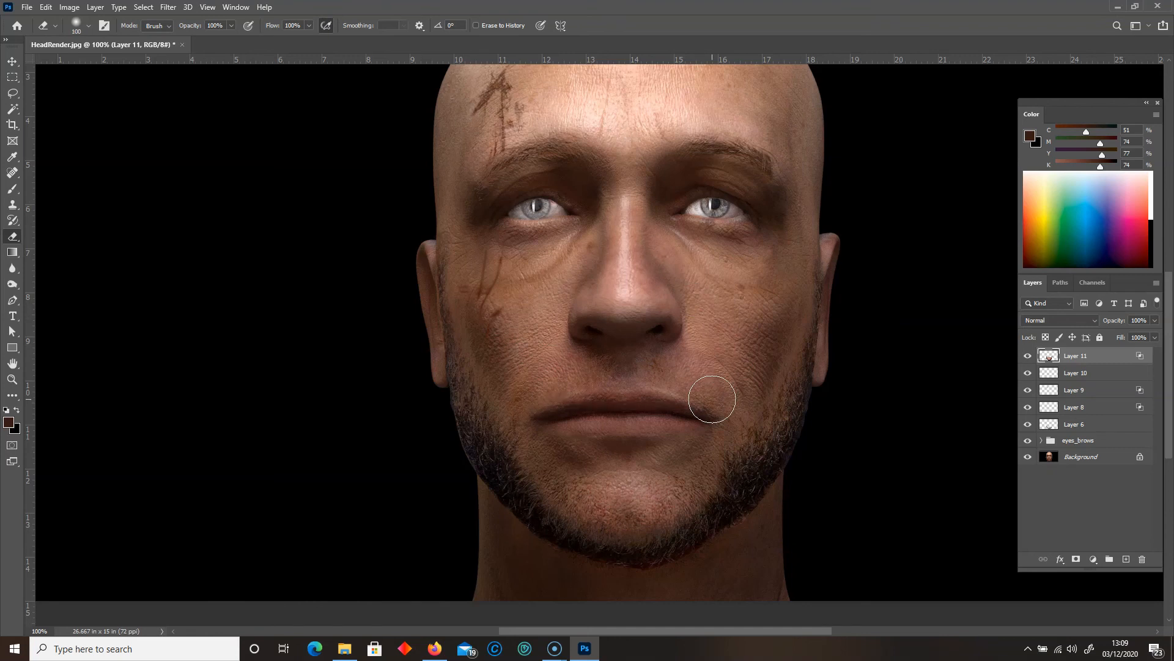
key(bracketright)
key(bracketright)
Paste the original beard cutout, lasso its moustache onto a separate layer and delete the pasted beard layer.
key(ctrl+v)
click(12, 93)
drag(528, 270, 583, 269)
mouse_move(403, 264)
mouse_down()
mouse_move(514, 201)
mouse_move(788, 247)
mouse_move(728, 368)
mouse_up()
drag(583, 269, 581, 270)
key(ctrl+j)
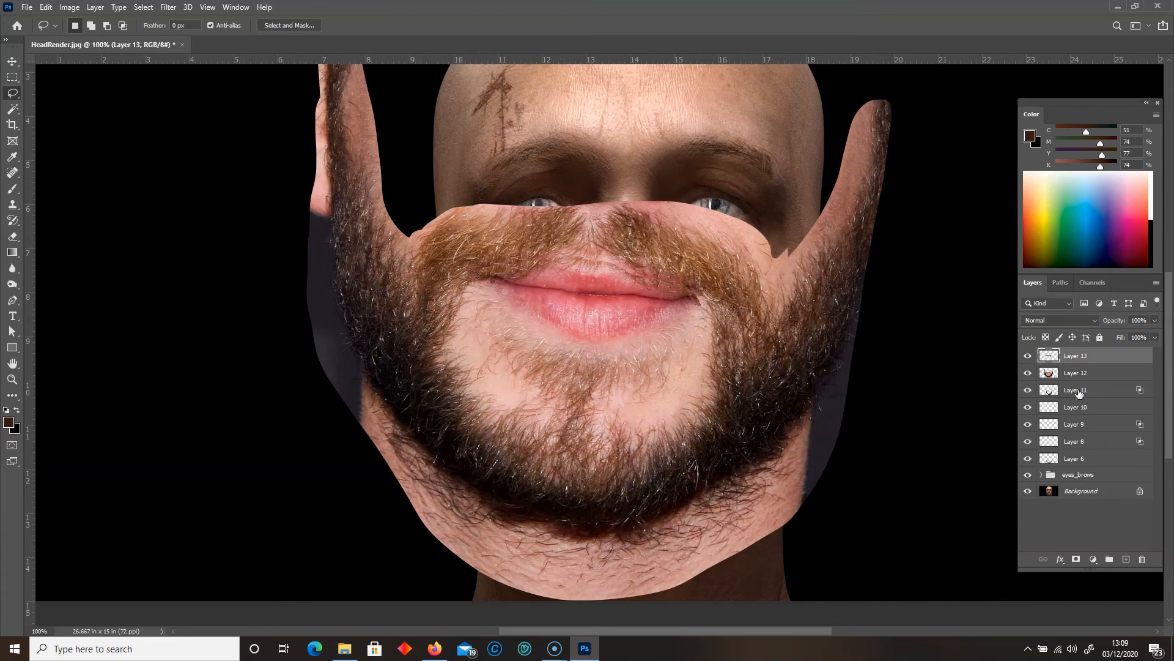
click(1095, 374)
key(Delete)
click(1064, 357)
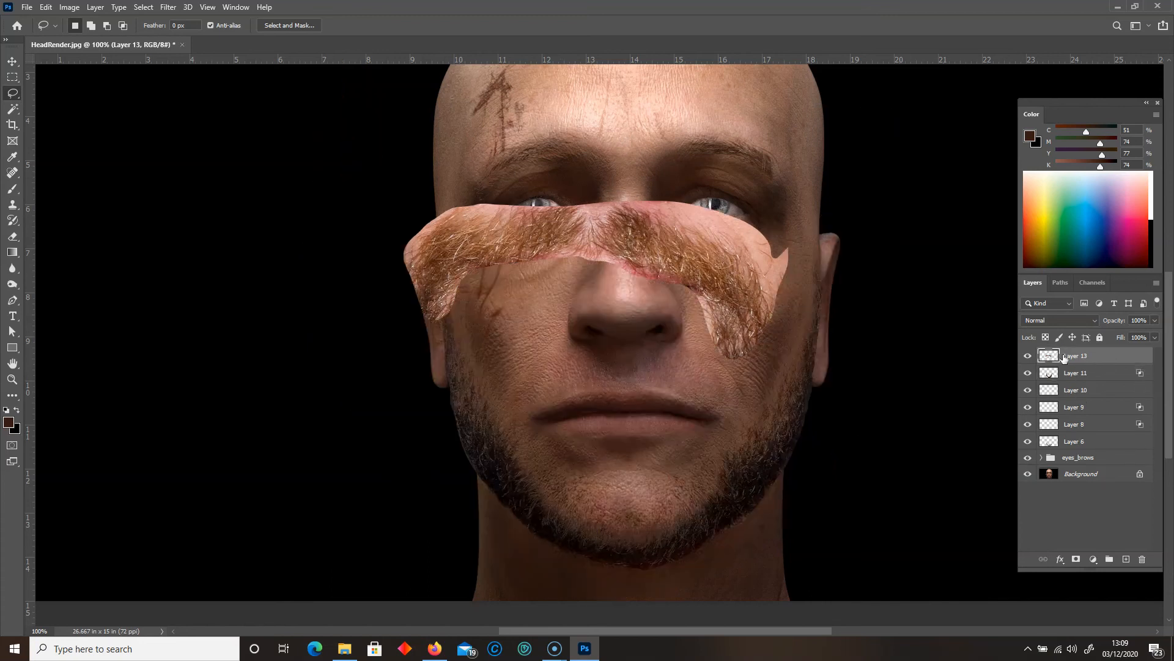
Scale the moustache cutout down and position it between the nose and the upper lip.
key(ctrl+t)
drag(396, 202, 488, 240)
drag(523, 280, 427, 410)
key(Return)
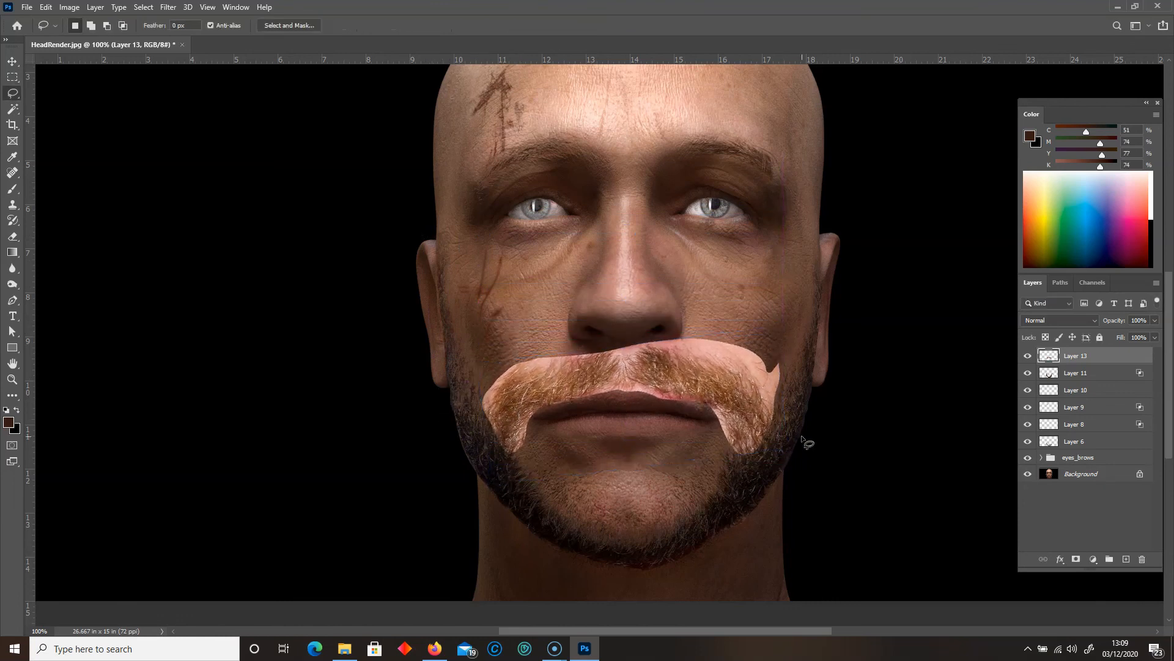
double_click(1109, 363)
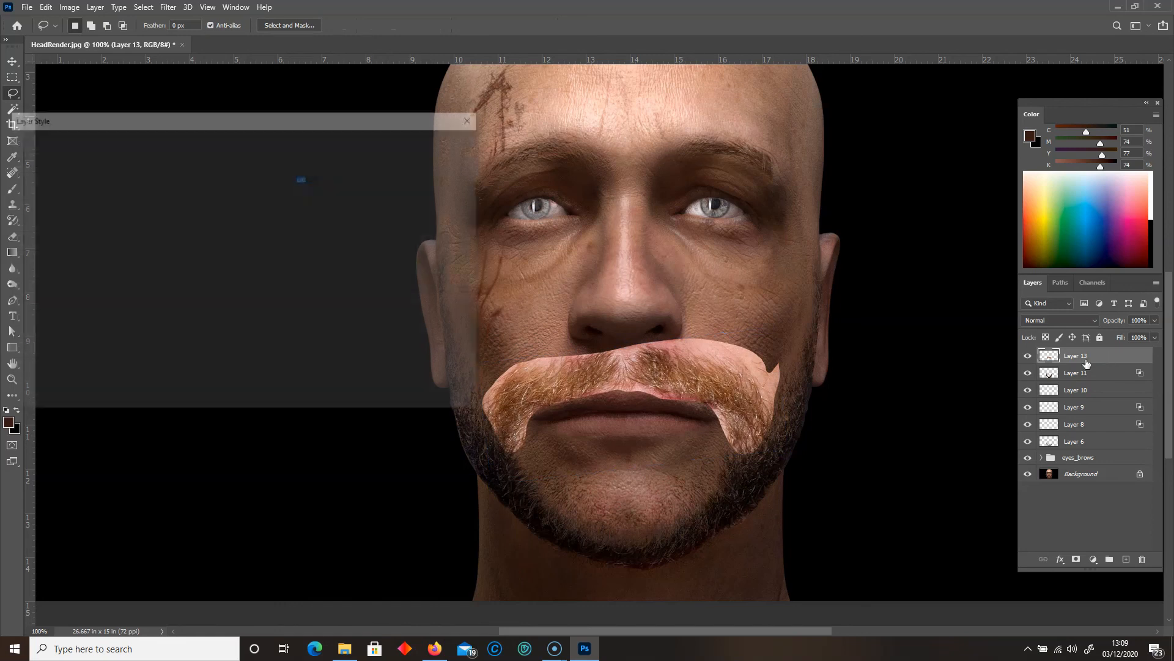
drag(303, 323, 229, 327)
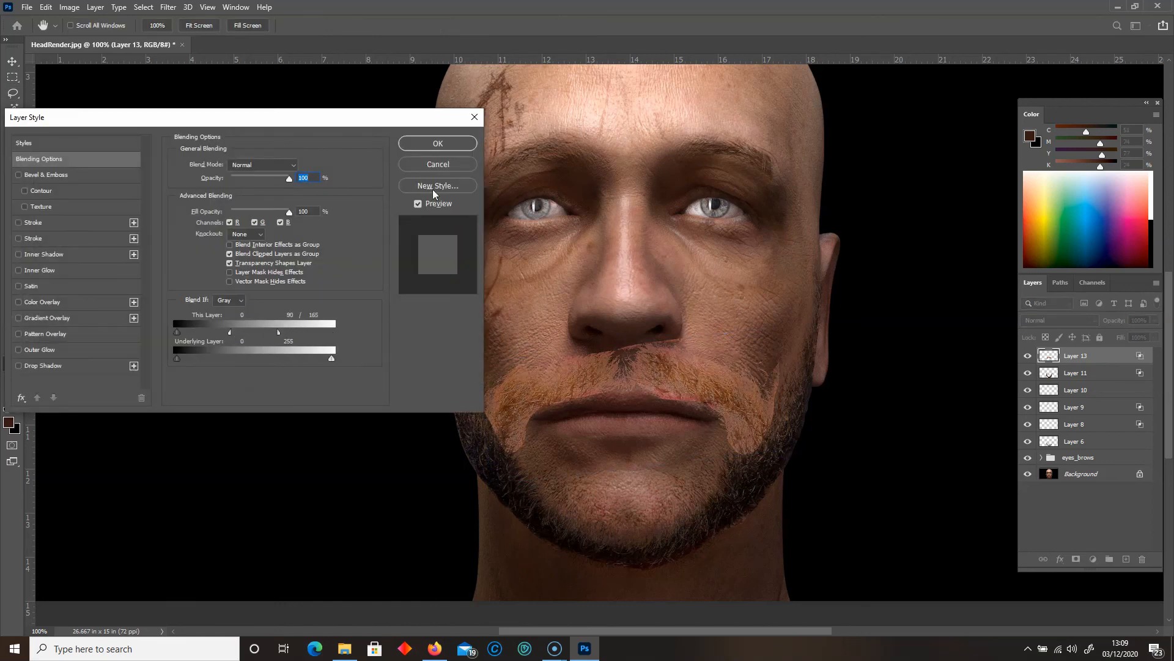
click(438, 164)
Shift the moustache layer's colour with a Color Balance adjustment.
click(75, 7)
mouse_move(82, 41)
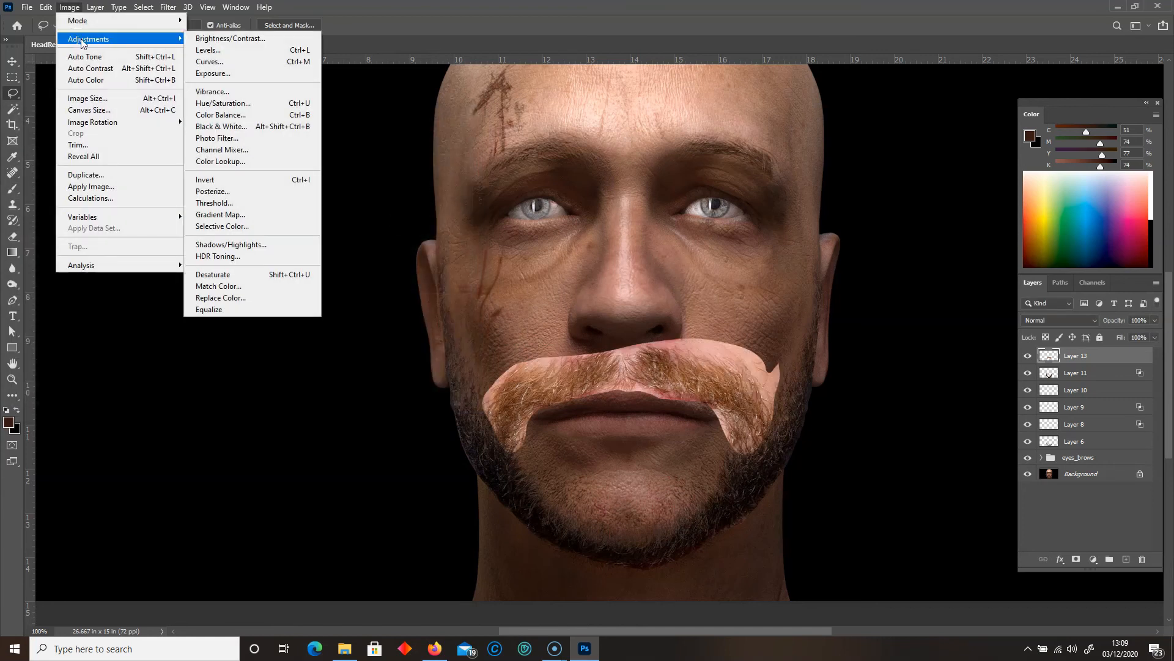
click(218, 115)
drag(274, 212, 266, 211)
click(388, 176)
Darken the moustache with a Curves adjustment, pulling down the shadows and setting an upper point at input 206, output 173.
click(69, 6)
mouse_move(88, 39)
click(201, 62)
drag(128, 247, 128, 273)
mouse_move(183, 201)
mouse_down()
mouse_move(183, 182)
mouse_move(212, 197)
mouse_move(201, 193)
mouse_up()
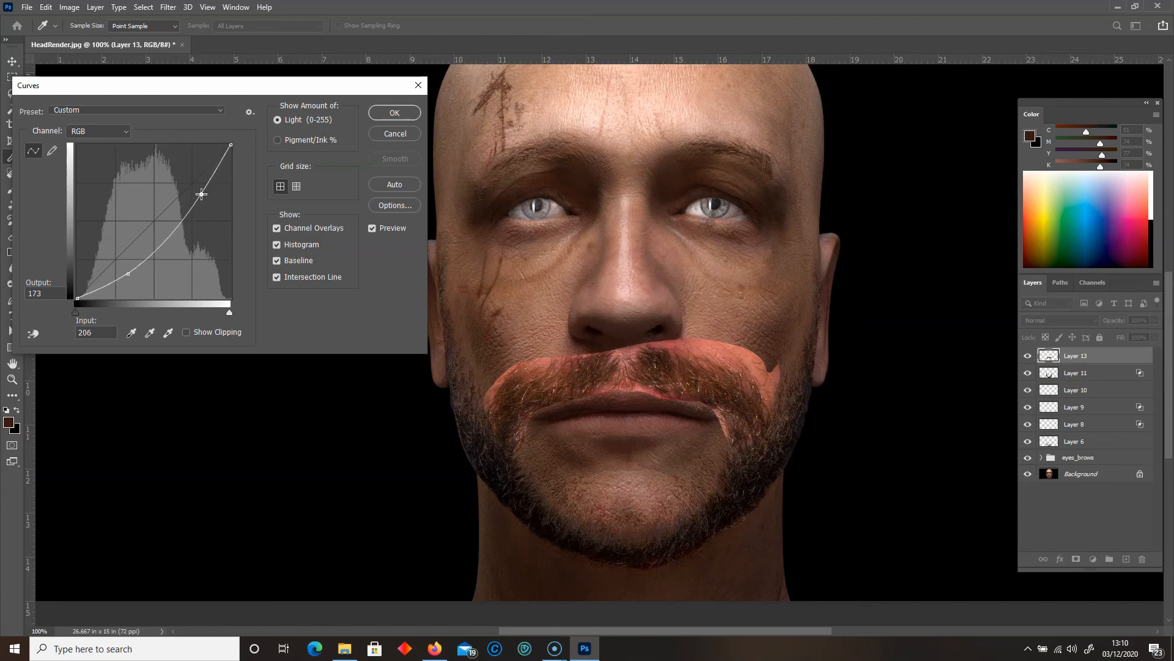
click(395, 113)
Tone down the moustache's reddish cast with a Selective Color adjustment so the hair matches the dark beard.
click(70, 7)
mouse_move(98, 39)
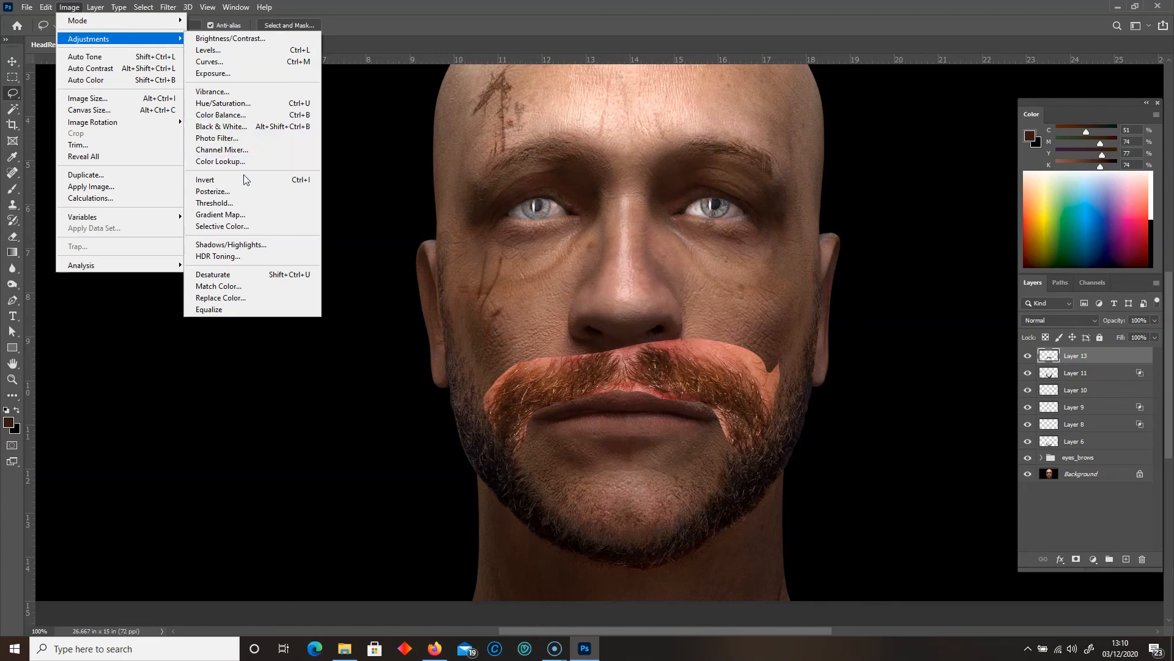
click(245, 226)
drag(575, 129, 355, 136)
drag(329, 215, 314, 299)
click(330, 244)
drag(373, 215, 384, 215)
click(445, 160)
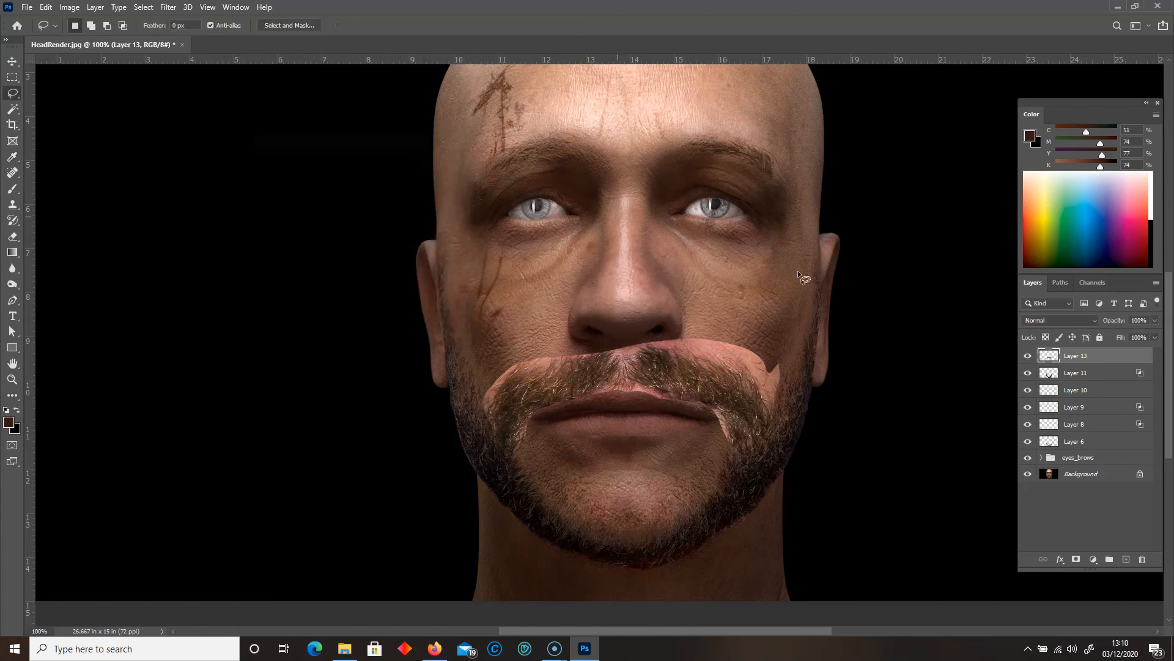
Hide the moustache layer's light skin pixels with Blend If, splitting the This Layer highlight range to 66 / 131.
double_click(1120, 359)
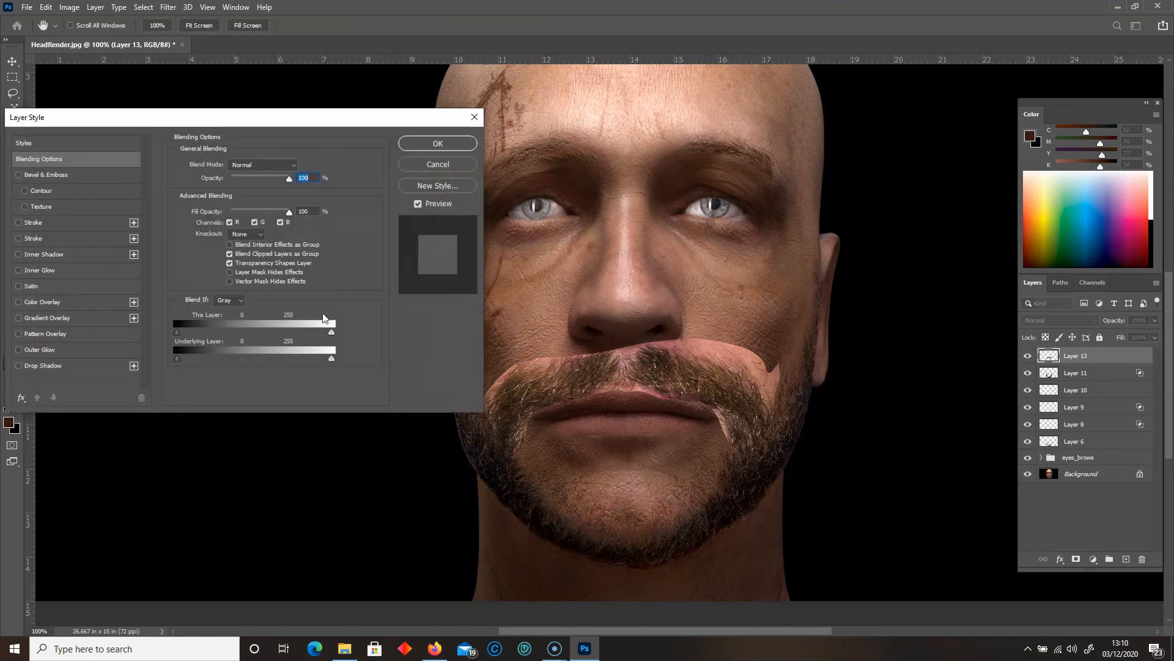
drag(294, 331, 211, 334)
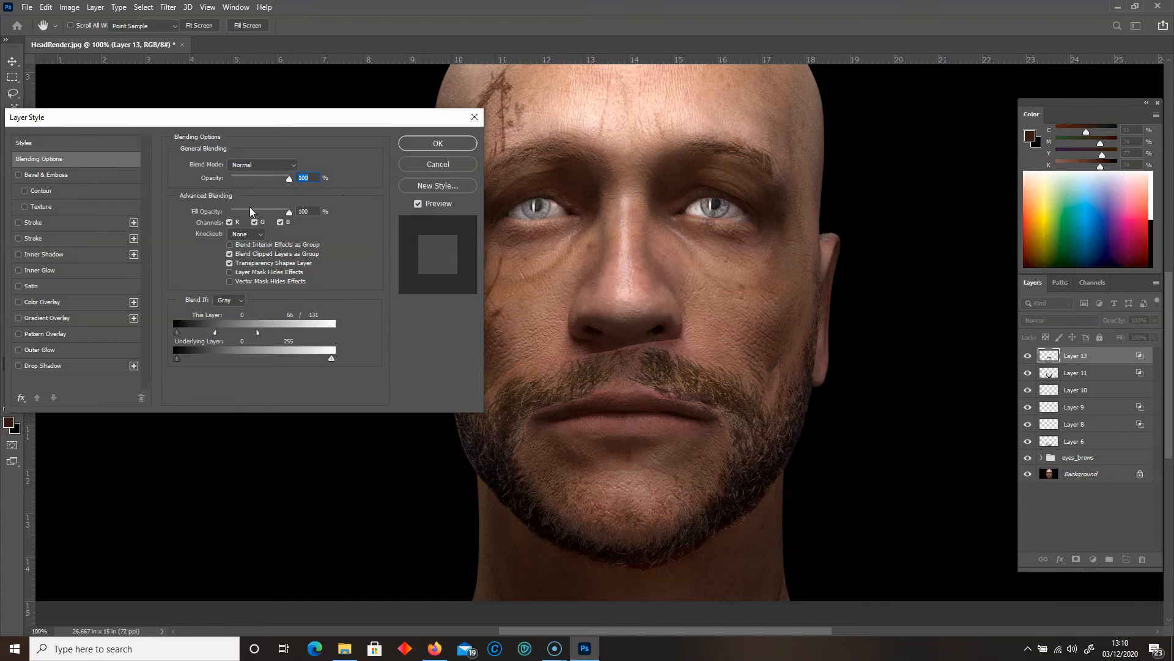
key(Return)
Soften the moustache layer's outer edges with a soft eraser of about 40 px.
click(12, 236)
key(bracketleft)
key(bracketleft)
key(bracketleft)
key(bracketleft)
key(bracketleft)
key(bracketleft)
key(bracketleft)
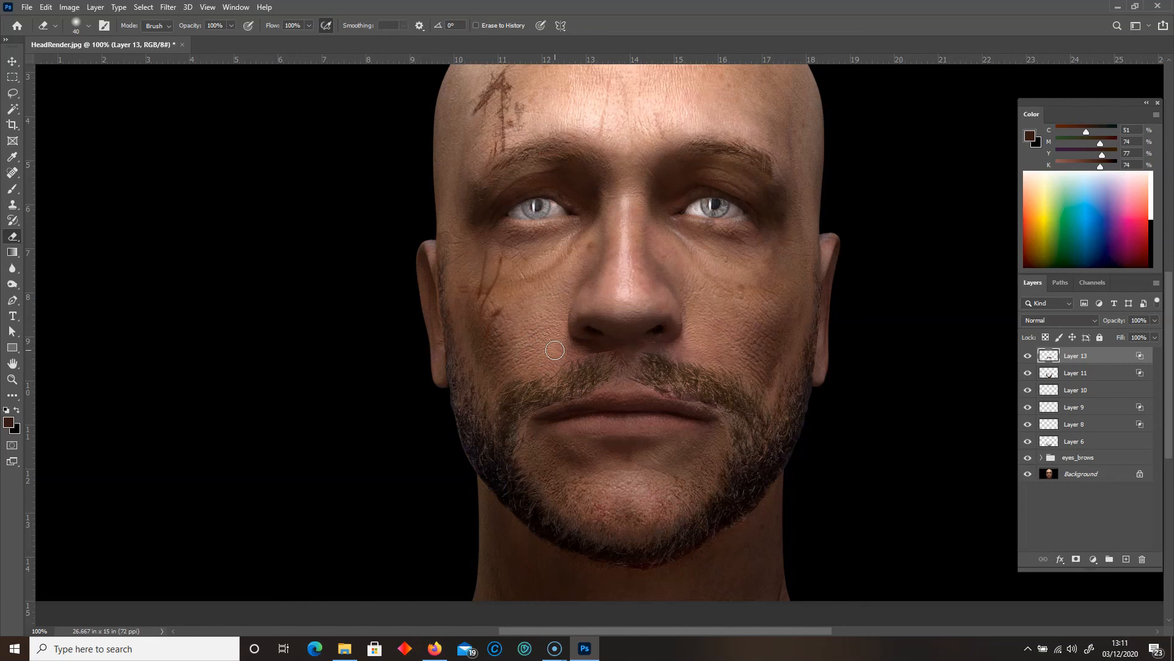
key(bracketright)
Clean up the beard layer's edges along the cheeks and sideburns, erasing with sizes from a few pixels to about 50 px.
click(1078, 373)
key(bracketleft)
key(bracketleft)
key(bracketleft)
key(bracketleft)
key(bracketleft)
key(bracketleft)
key(bracketleft)
key(bracketleft)
key(bracketleft)
key(bracketleft)
key(bracketleft)
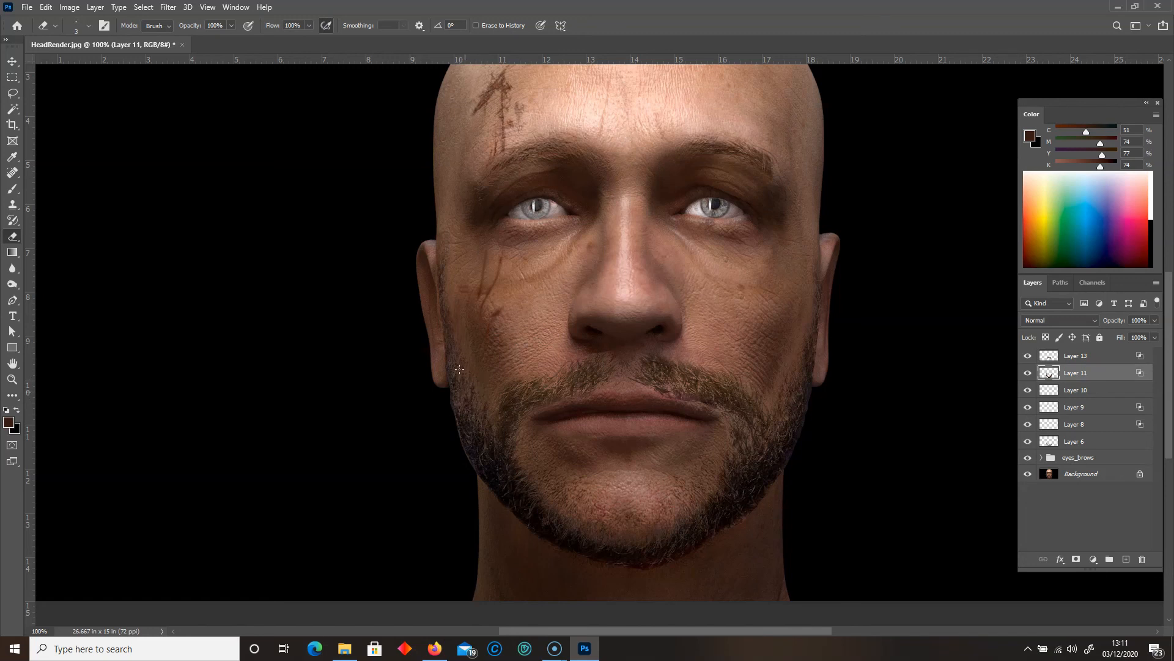
key(bracketright)
key(bracketright)
key(bracketleft)
key(bracketright)
key(bracketright)
key(bracketright)
key(bracketright)
key(bracketright)
key(bracketright)
key(bracketright)
key(bracketright)
key(bracketright)
key(bracketright)
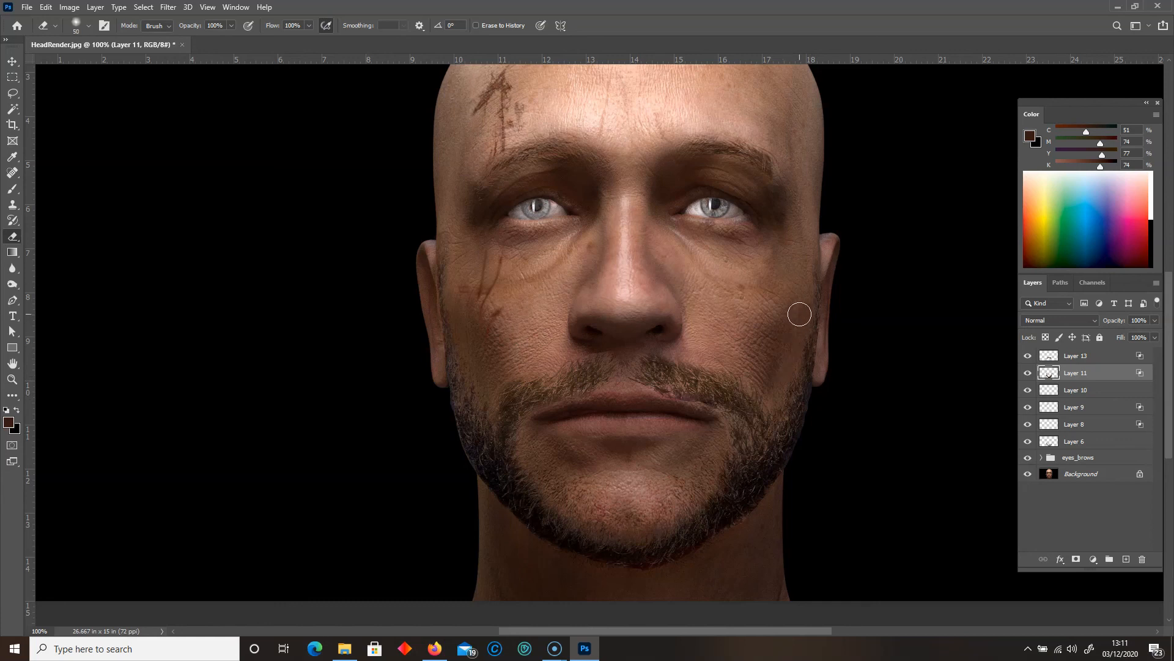
Erase the moustache layer's leftover fringe along the upper lip with a small eraser, undoing the last stroke.
key(bracketleft)
key(bracketleft)
key(bracketleft)
key(alt+bracketright)
key(bracketleft)
key(bracketleft)
key(bracketleft)
key(bracketleft)
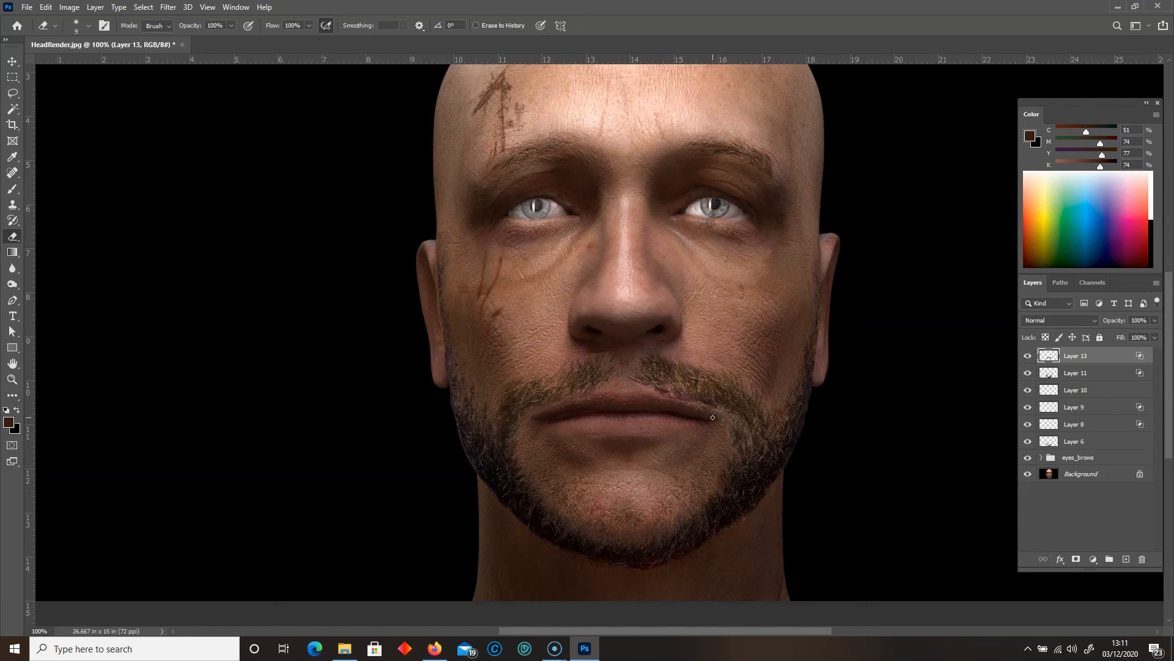
key(ctrl+z)
key(ctrl+minus)
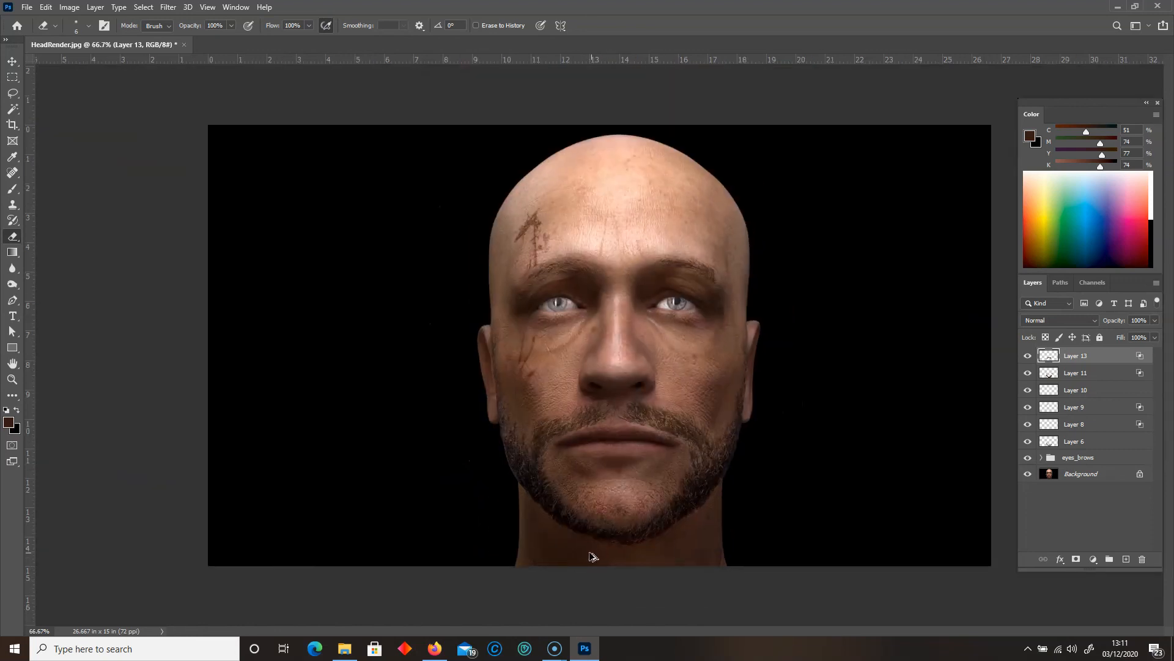
Adjust the moustache's midtones with Color Balance, setting red to +3 and blue to +6.
click(69, 6)
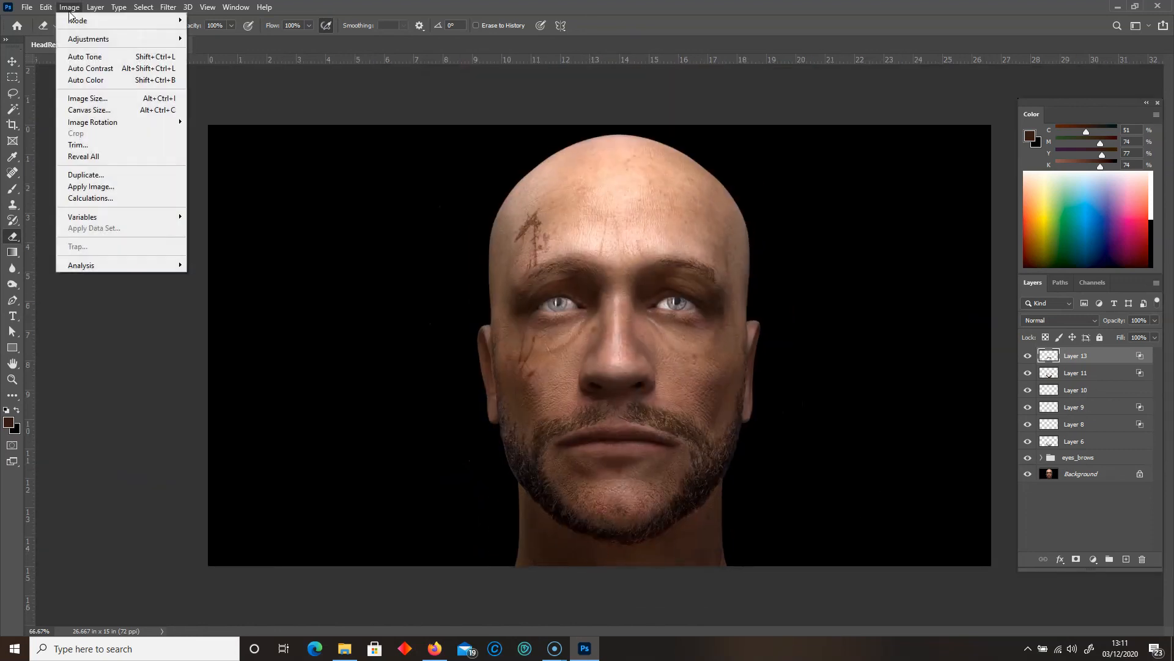
mouse_move(98, 39)
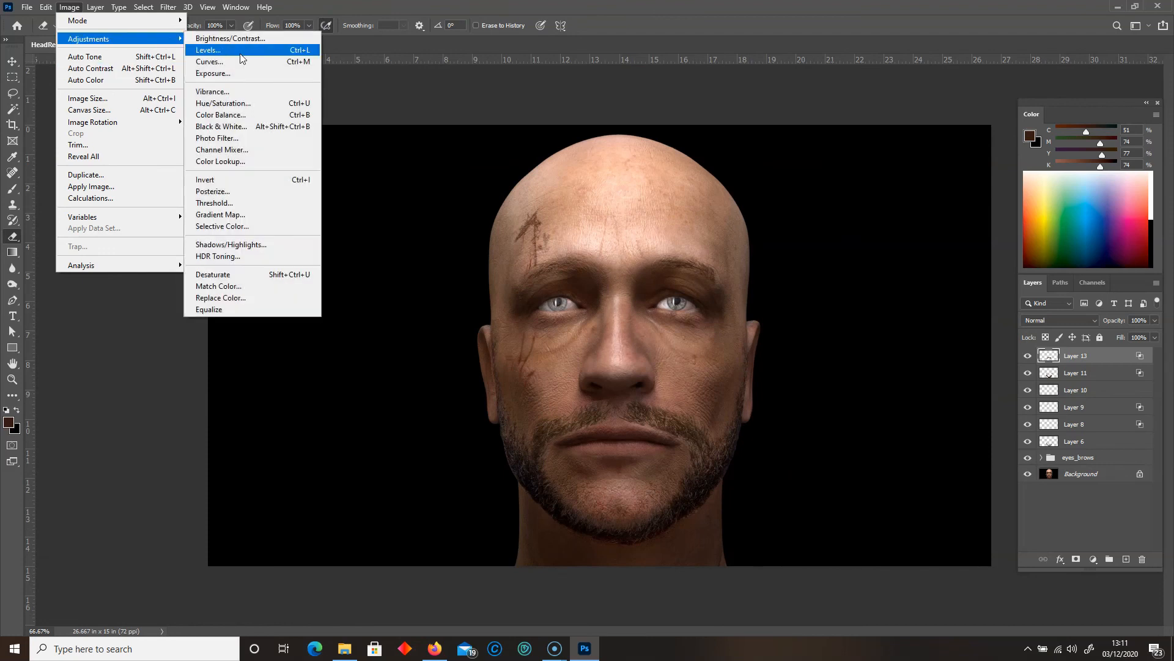
click(226, 114)
drag(273, 212, 268, 182)
click(378, 199)
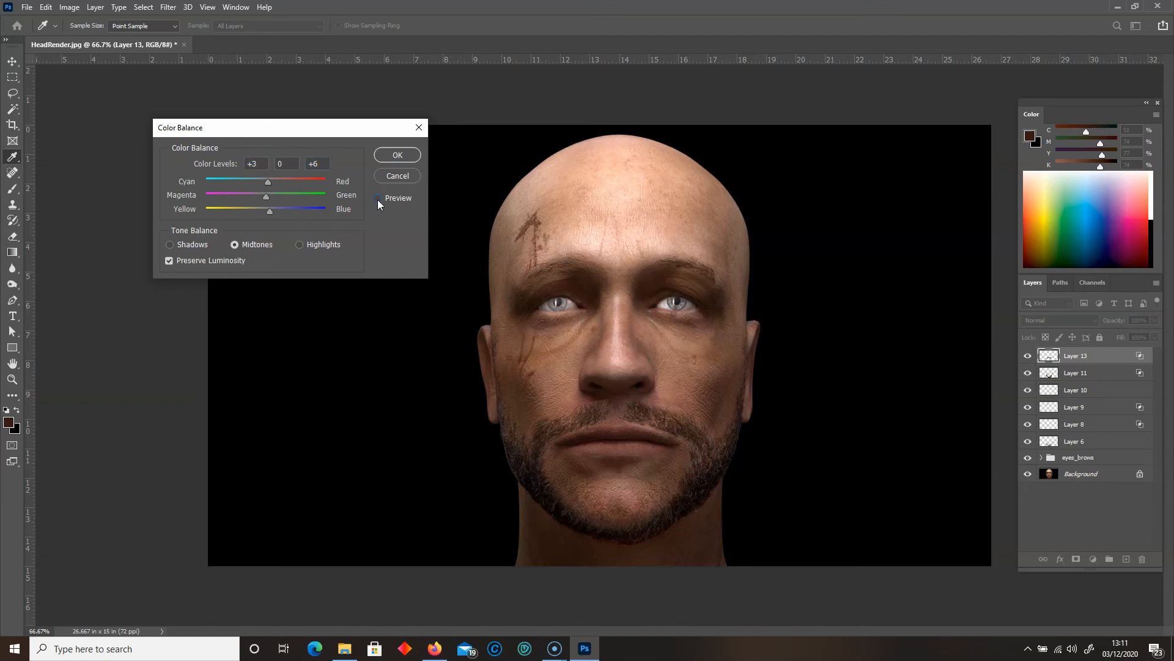
click(398, 156)
key(e)
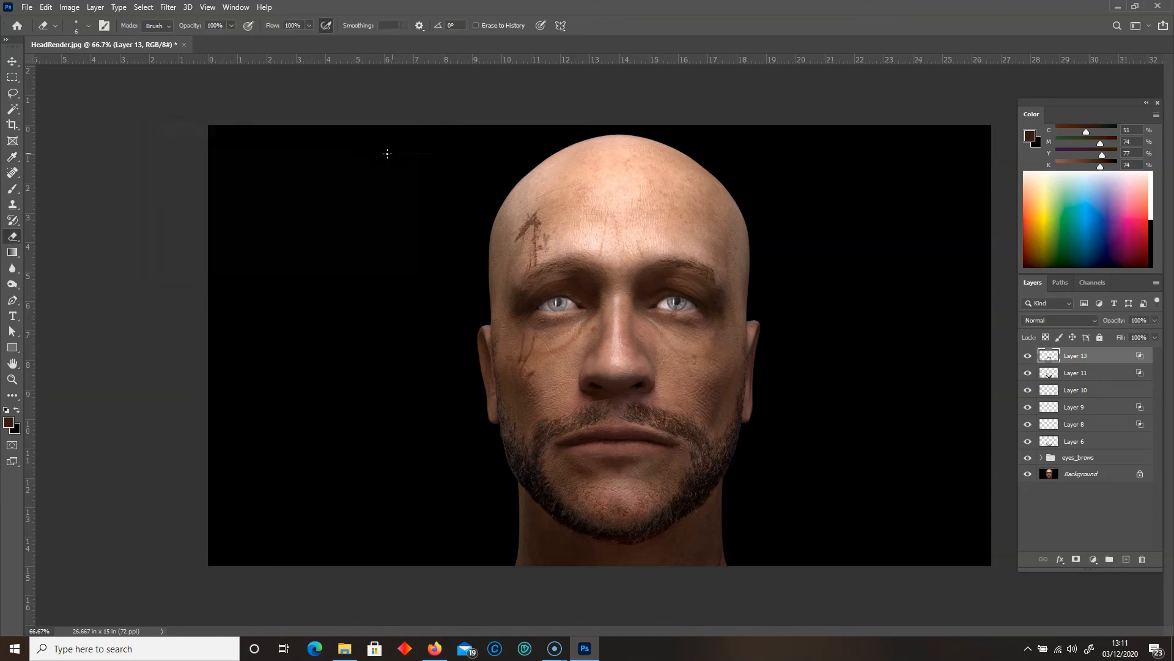
Adjust the moustache's reds with Selective Color: cyan +19, magenta +3, yellow +9 and black -13.
click(69, 7)
mouse_move(84, 39)
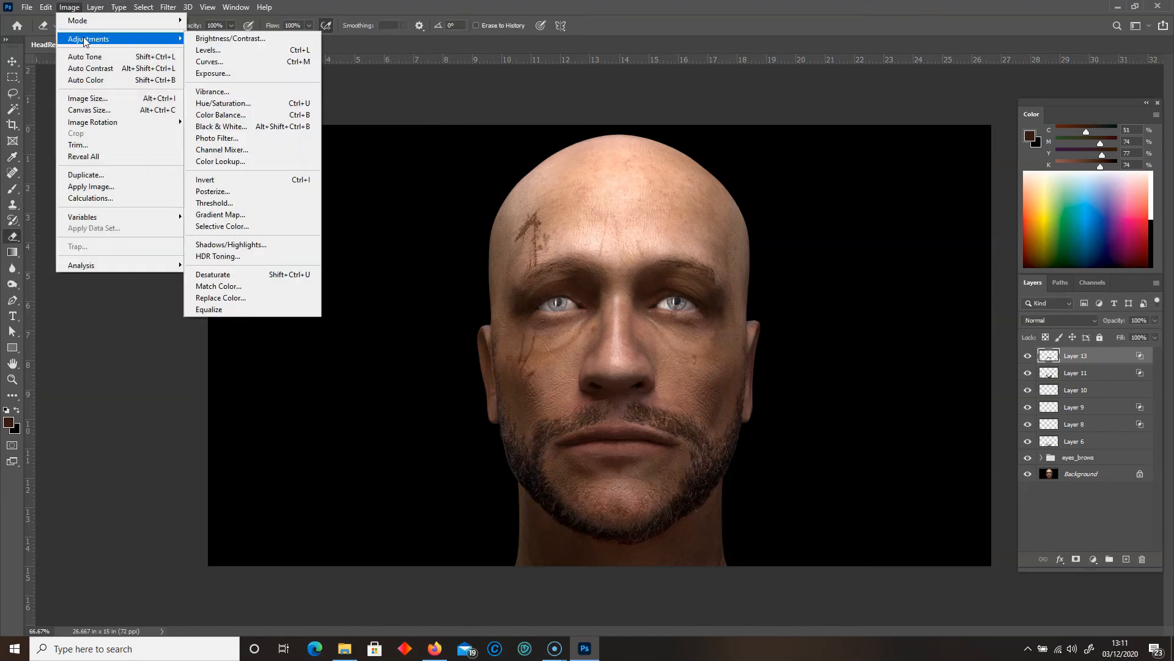
click(227, 225)
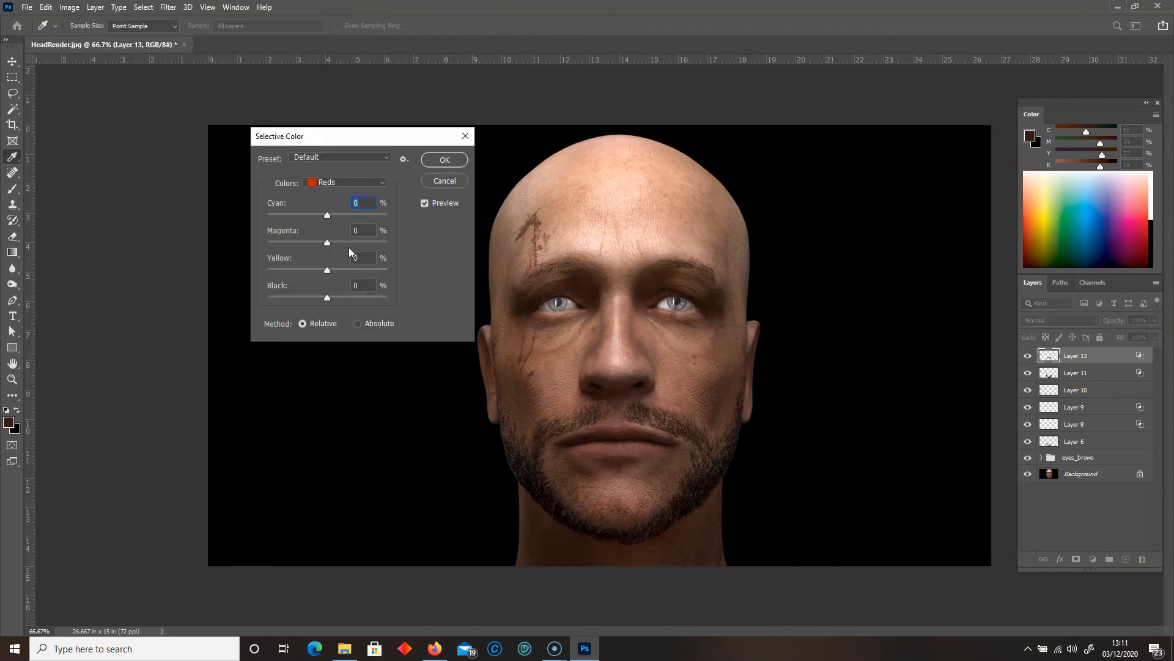
key(ctrl+plus)
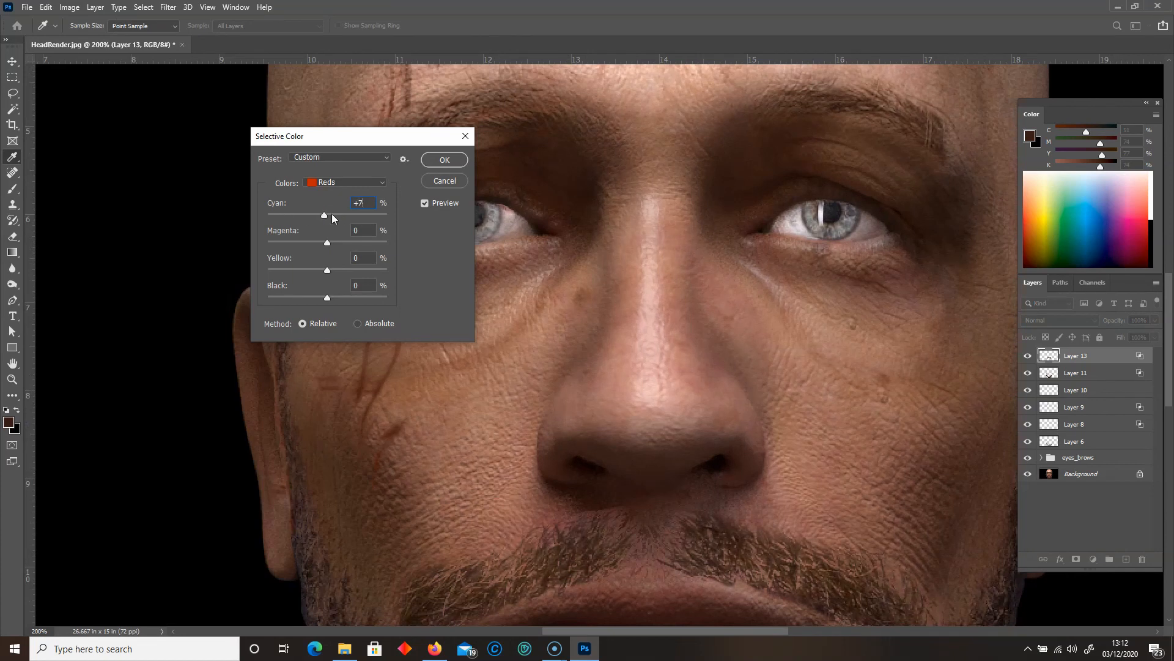
drag(336, 214, 332, 271)
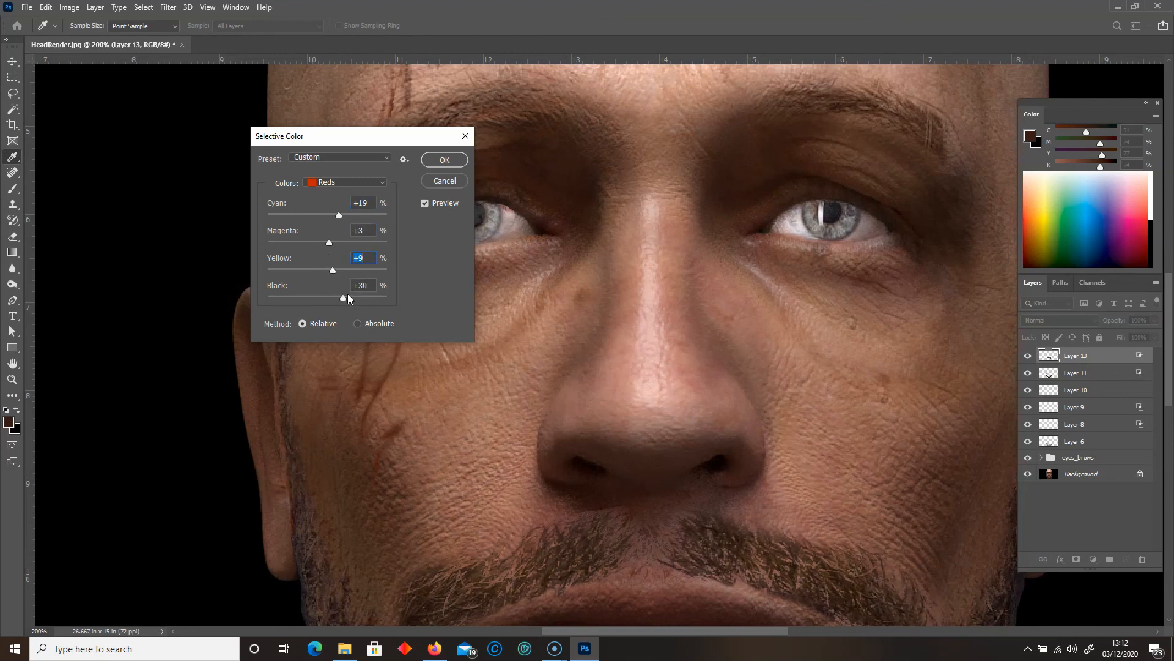
click(318, 291)
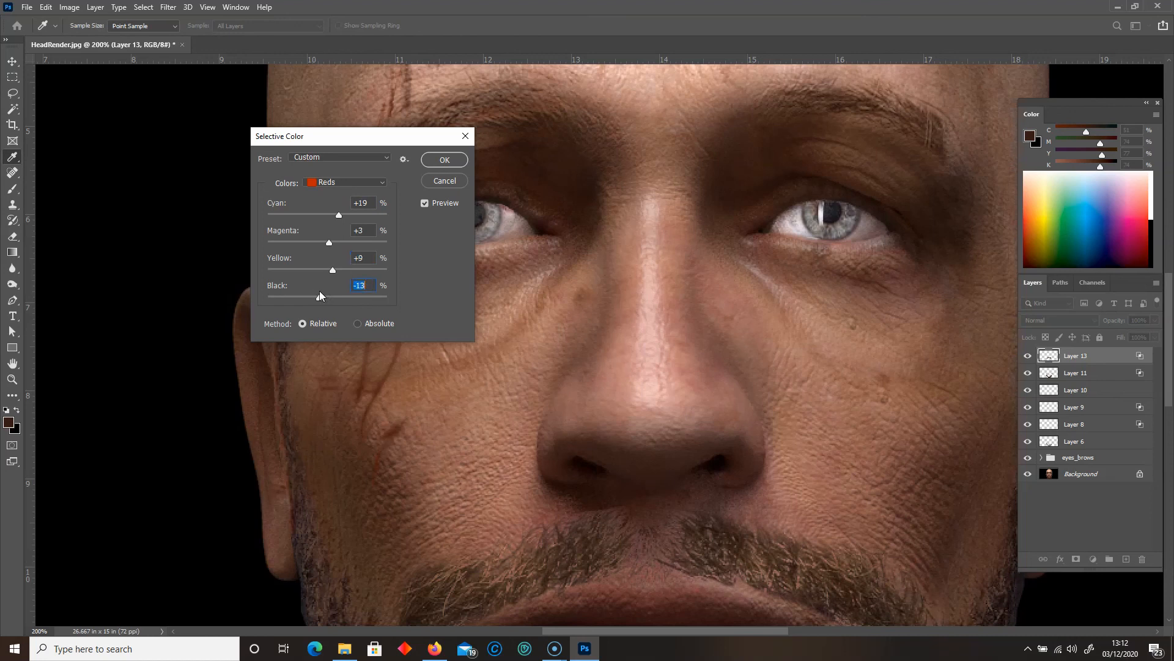
click(452, 157)
key(e)
key(ctrl+minus)
key(ctrl+minus)
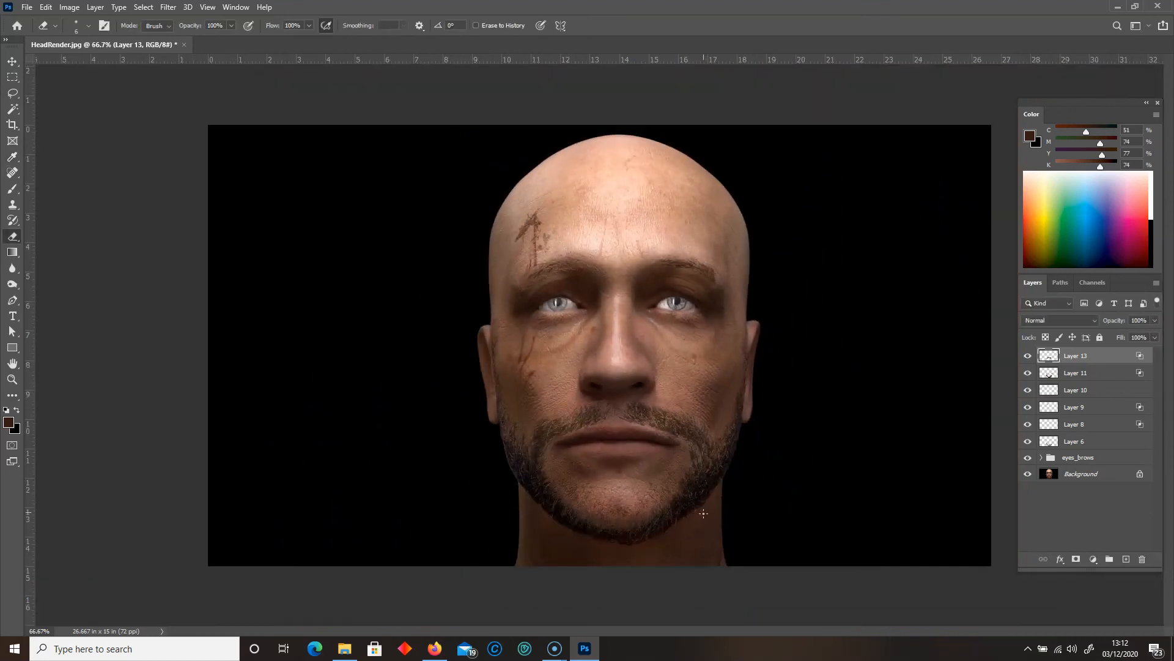
Stamp all visible layers into a new top layer and crop the canvas around the head to about 11 by 15 in.
mouse_move(1028, 355)
mouse_down()
mouse_move(1028, 462)
mouse_move(1028, 358)
mouse_up()
key(ctrl+shift+alt+e)
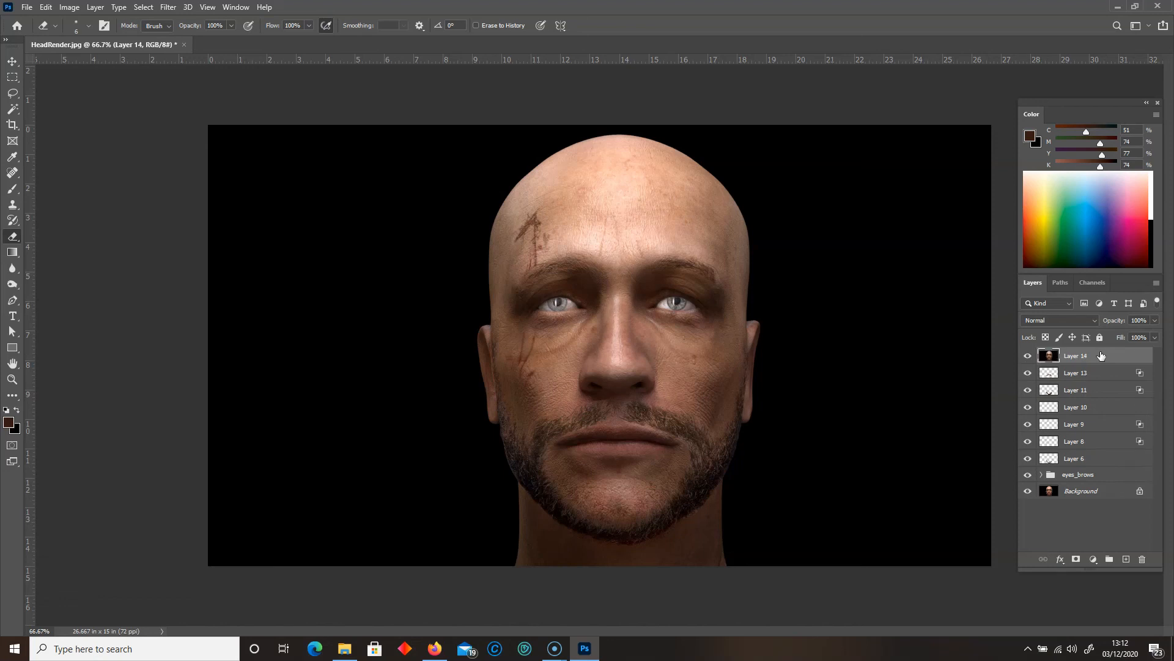
click(13, 124)
drag(210, 339, 334, 337)
drag(867, 346, 766, 346)
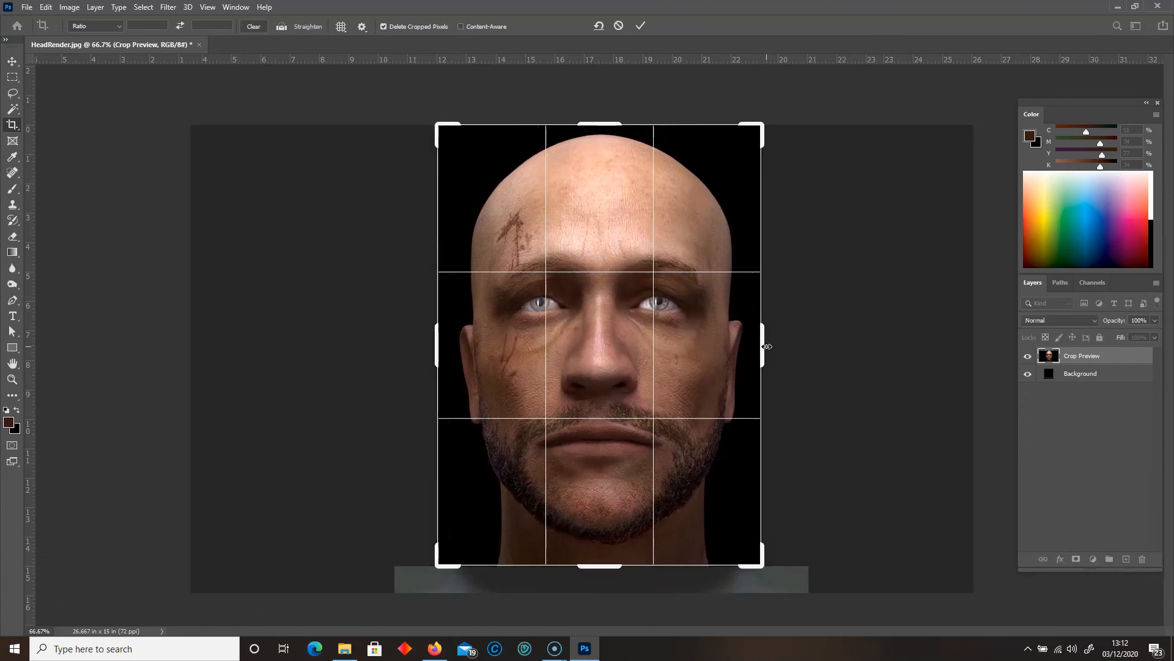
key(Return)
Duplicate the stamped head layer and apply a Gaussian Blur to the copy.
drag(1106, 362, 1129, 562)
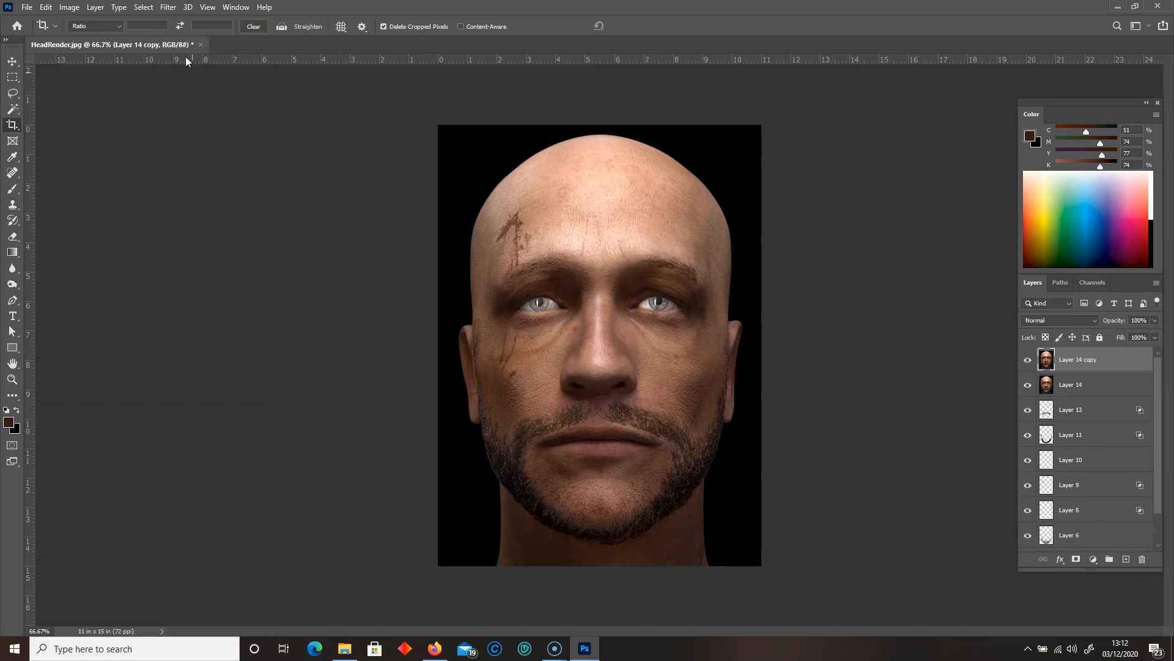
click(170, 7)
mouse_move(177, 145)
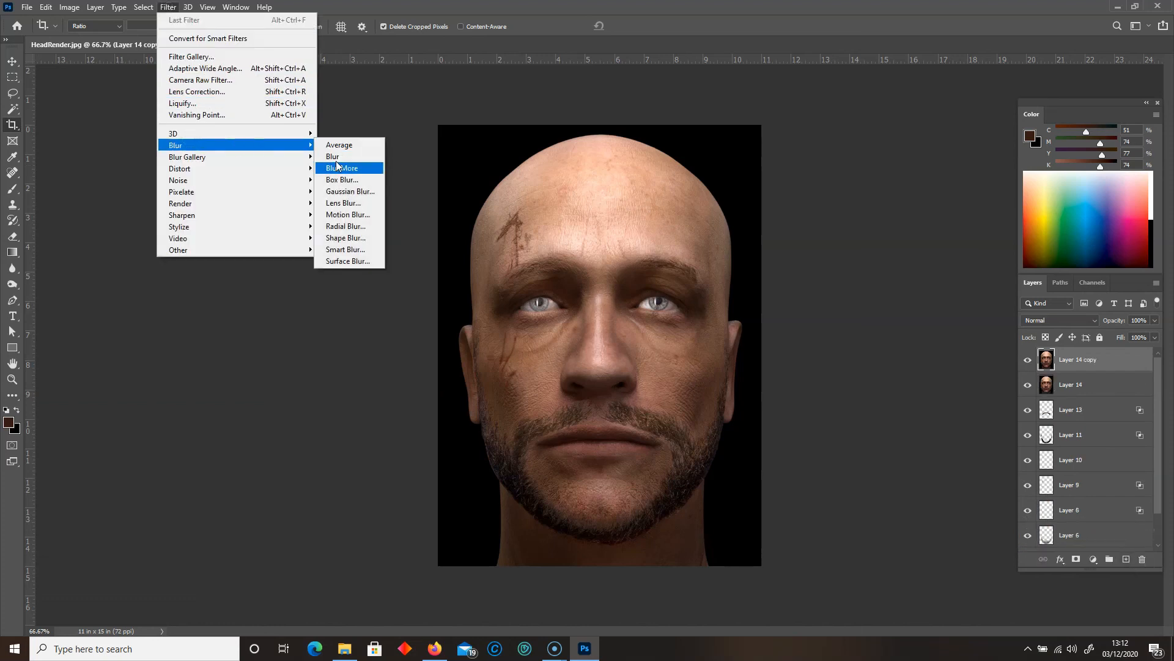
click(343, 192)
key(Return)
key(c)
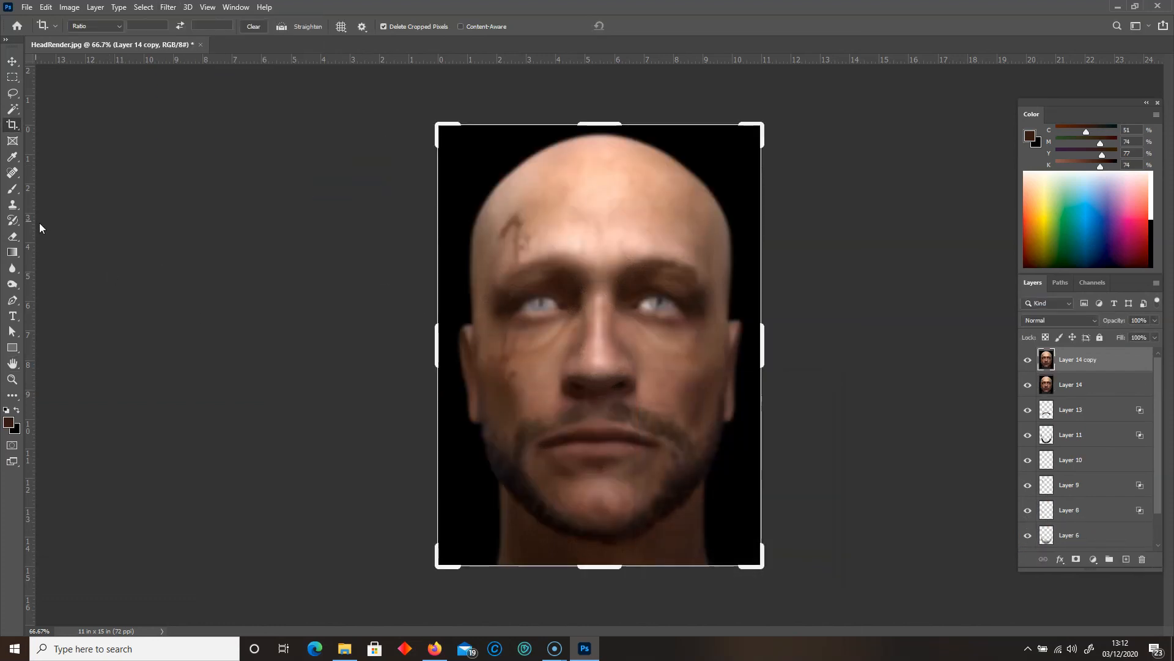
Erase the centre of the blurred copy over the face with a large soft eraser, keeping the blur around the head's edges.
click(12, 237)
click(50, 239)
key(bracketright)
key(bracketright)
key(bracketright)
key(bracketright)
key(bracketright)
key(bracketright)
key(bracketright)
key(bracketright)
key(bracketright)
key(bracketright)
key(bracketright)
key(bracketright)
key(bracketright)
key(bracketright)
key(bracketright)
key(bracketright)
key(bracketright)
key(bracketright)
key(bracketright)
key(bracketright)
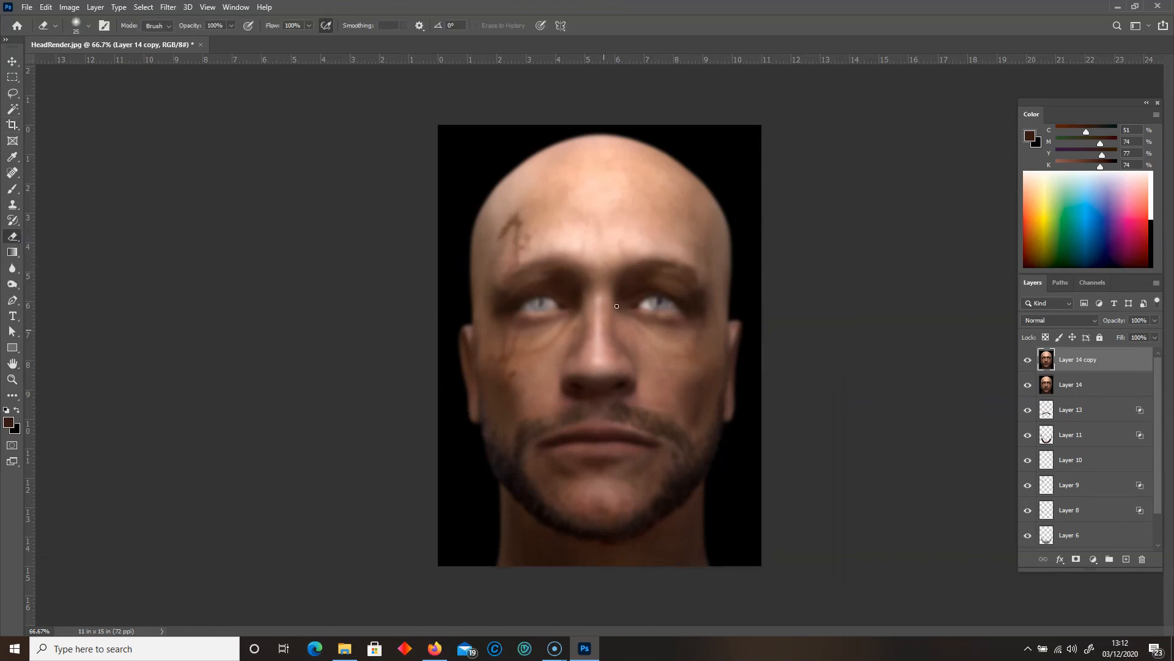
key(bracketleft)
click(600, 312)
key(bracketleft)
mouse_move(599, 317)
mouse_down()
mouse_move(623, 306)
mouse_move(589, 260)
mouse_move(571, 355)
mouse_move(632, 385)
mouse_move(584, 414)
mouse_move(603, 420)
mouse_move(537, 367)
mouse_move(551, 312)
mouse_move(653, 317)
mouse_move(643, 306)
mouse_move(571, 340)
mouse_move(582, 440)
mouse_move(657, 380)
mouse_move(598, 310)
mouse_move(603, 276)
mouse_move(563, 433)
mouse_move(588, 289)
mouse_up()
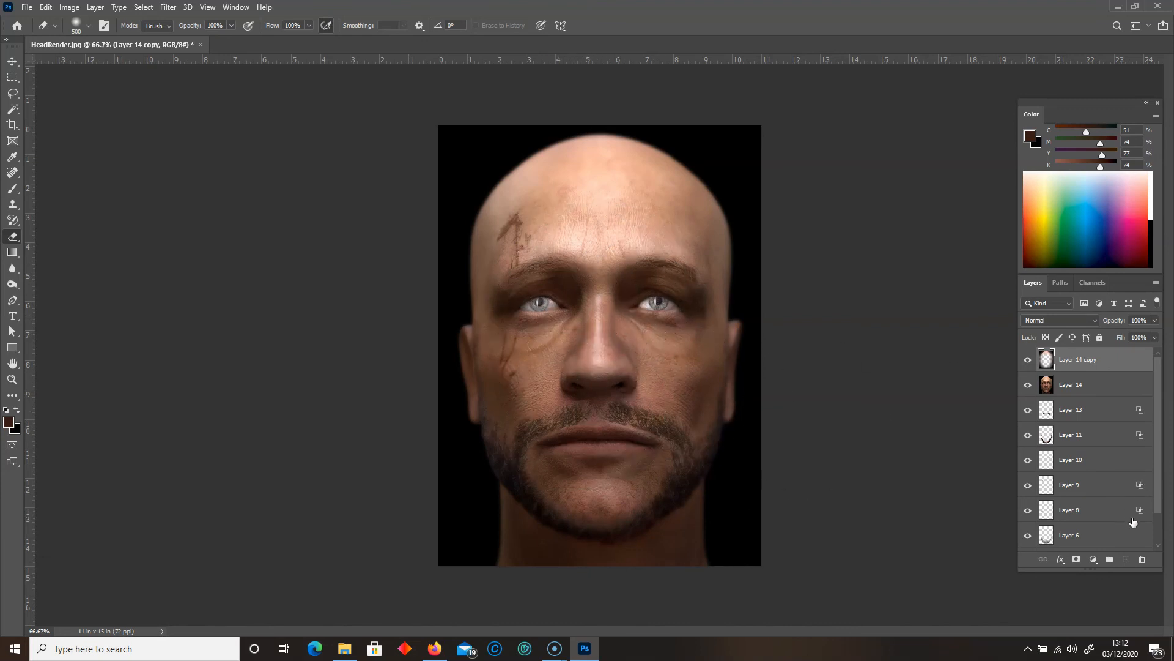
Add a Curves adjustment layer that darkens the whole image by lowering the white point to about half.
click(1093, 559)
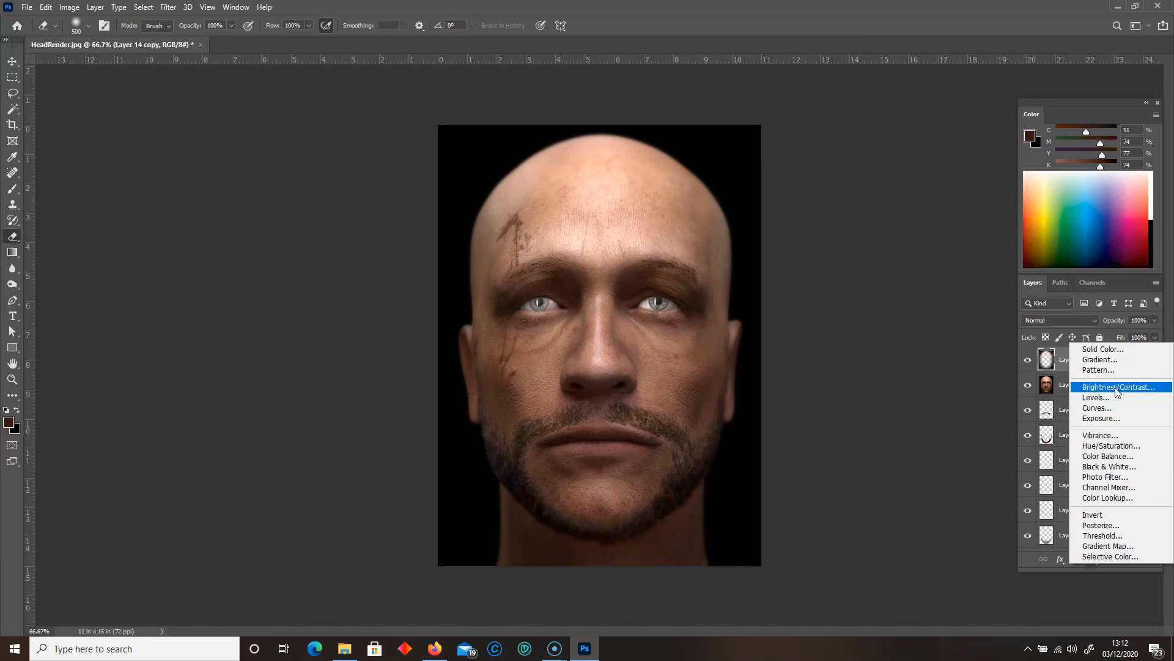
click(1114, 408)
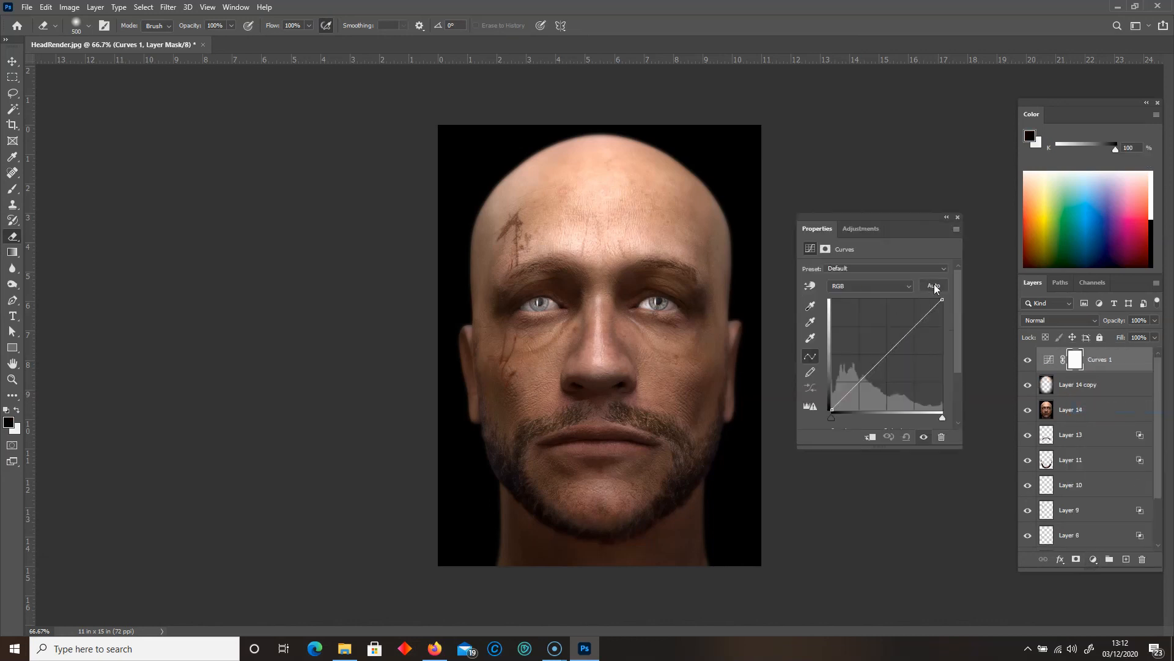
drag(943, 301, 958, 357)
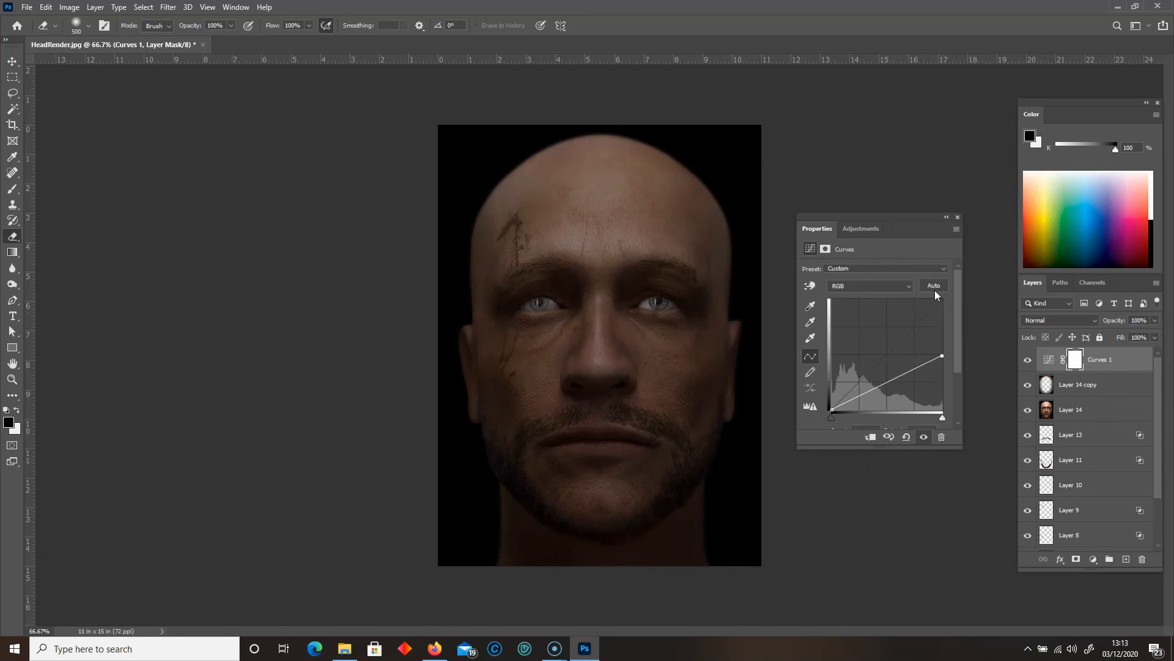
click(958, 217)
Paint black on the Curves mask over the middle of the face using the "soft round - basic" brush at 600 px.
click(14, 190)
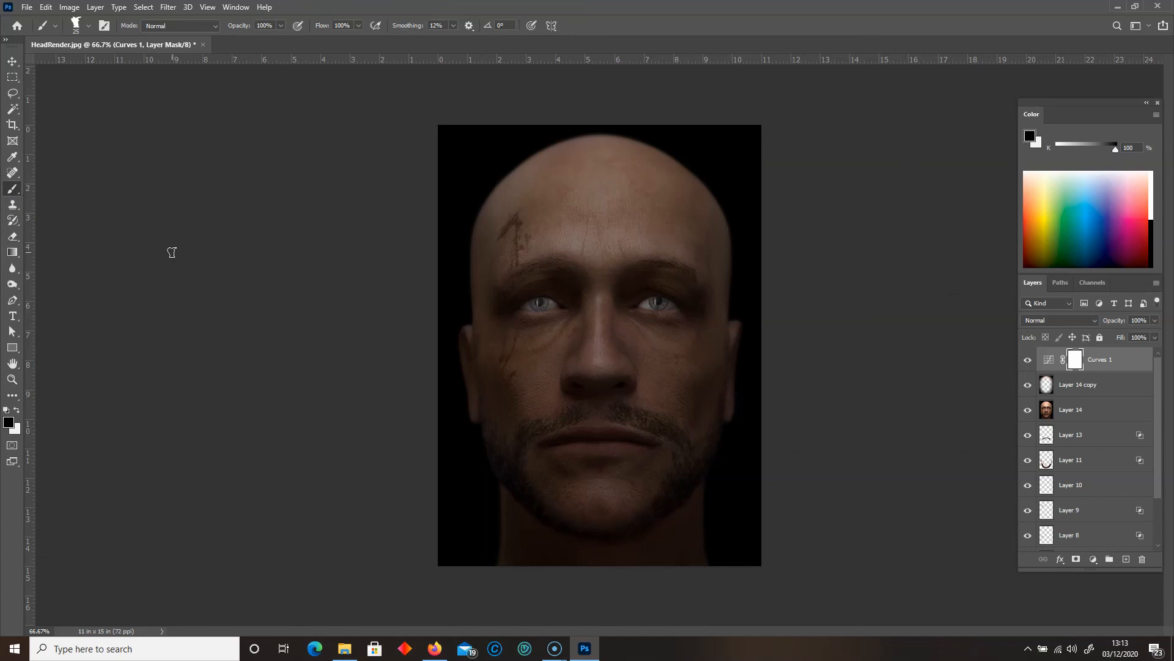
right_click(587, 338)
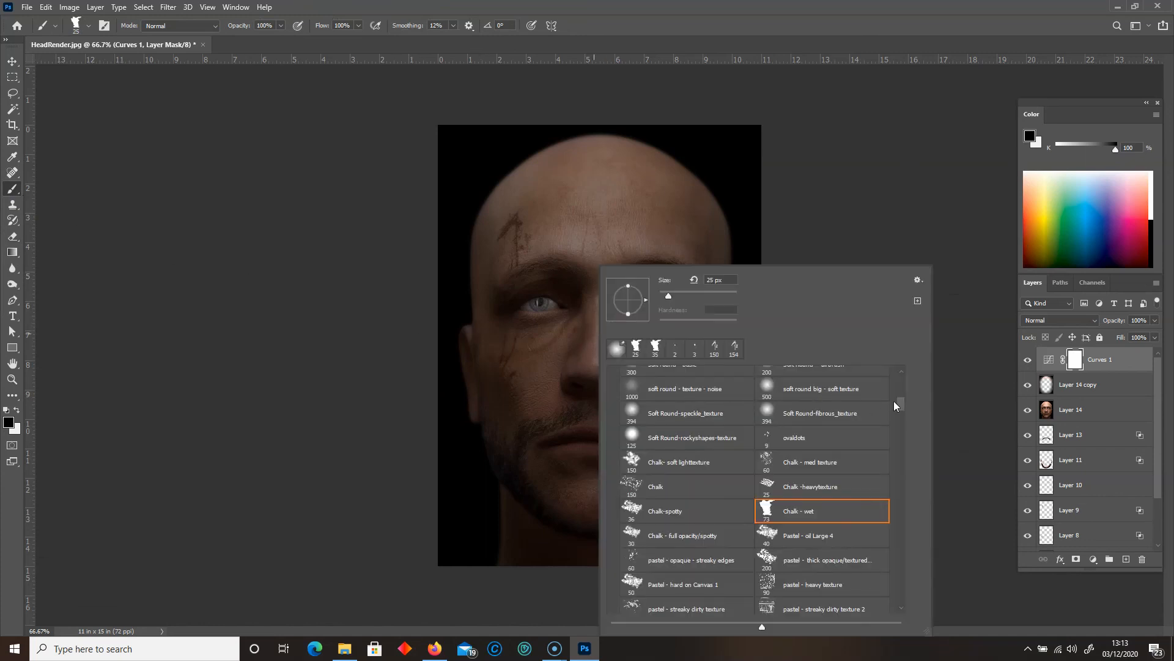
scroll(902, 399, up, 3)
click(652, 496)
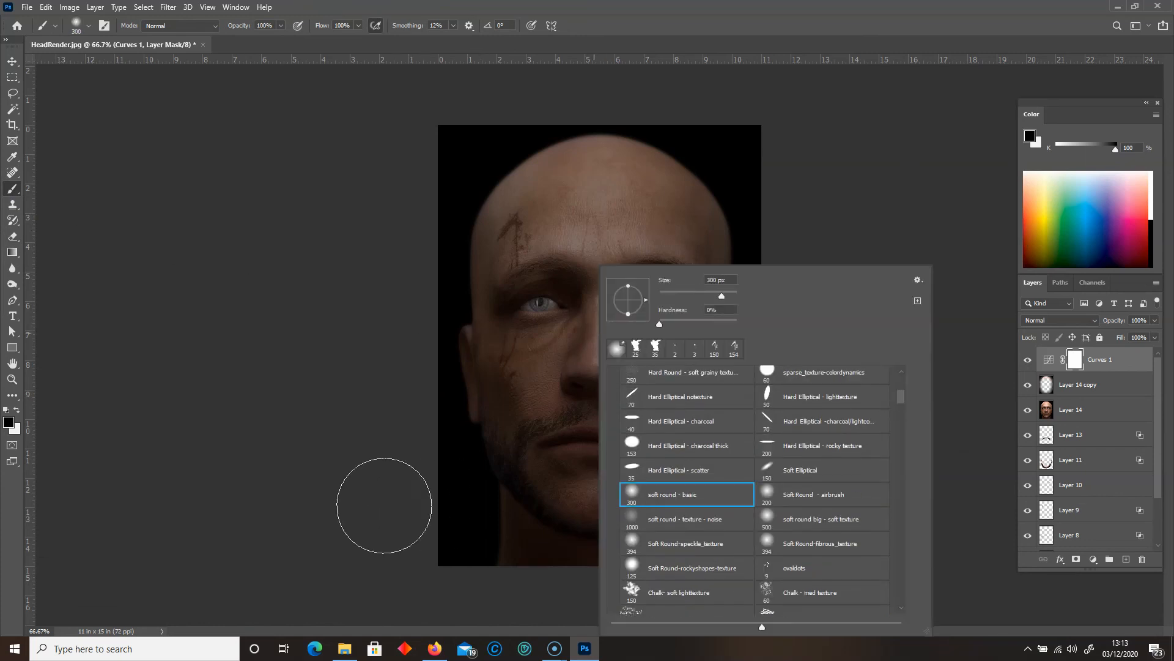
click(204, 379)
key(bracketright)
key(bracketright)
key(bracketright)
key(bracketright)
key(bracketright)
mouse_move(600, 304)
mouse_down()
mouse_move(603, 336)
mouse_move(604, 293)
mouse_move(611, 304)
mouse_up()
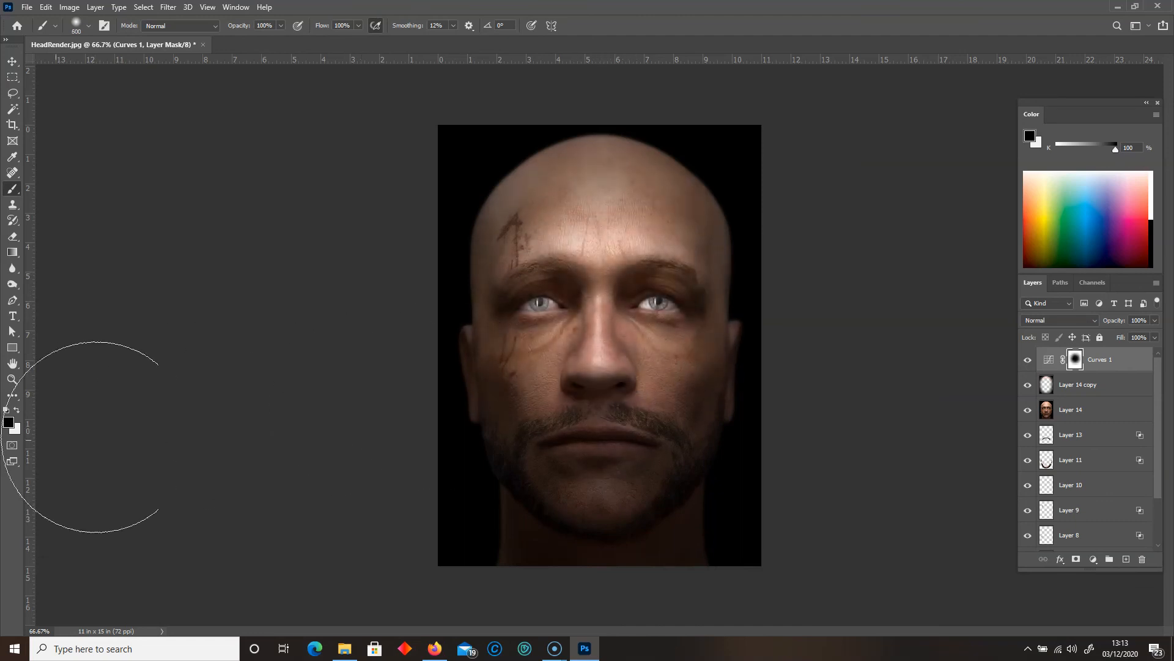
Extend the black area of the Curves mask over the mouth, cheeks and forehead with a 400 px soft brush.
key(bracketleft)
key(bracketleft)
click(591, 398)
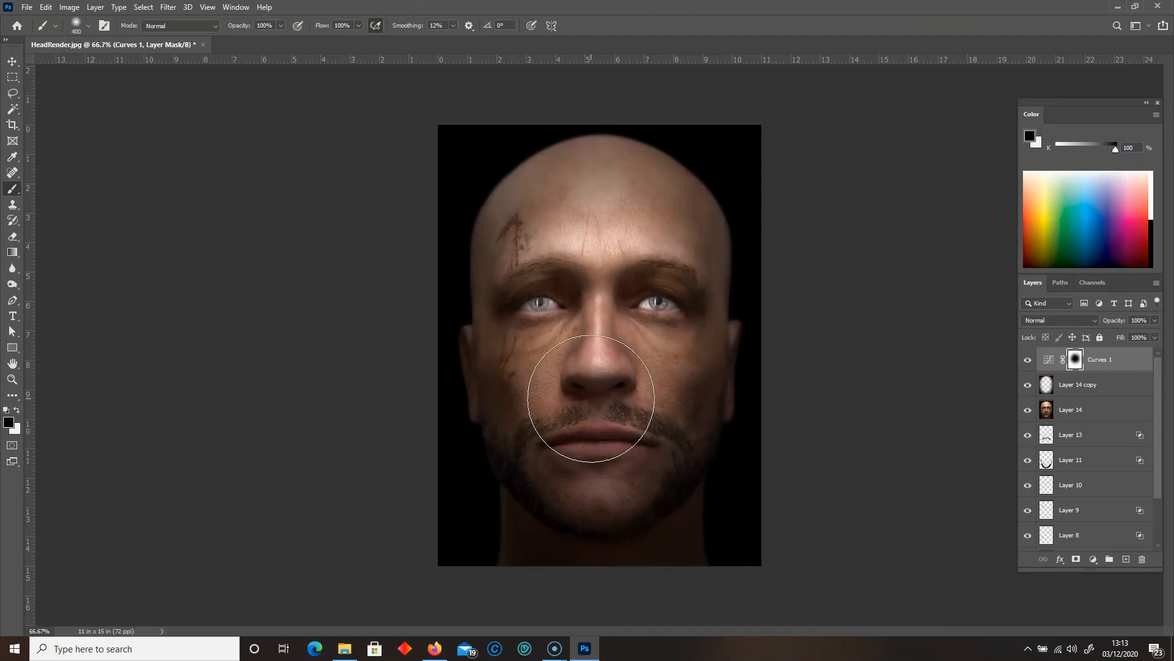
click(510, 353)
mouse_move(538, 248)
mouse_down()
mouse_move(560, 211)
mouse_move(659, 214)
mouse_move(631, 182)
mouse_move(538, 196)
mouse_up()
key(bracketright)
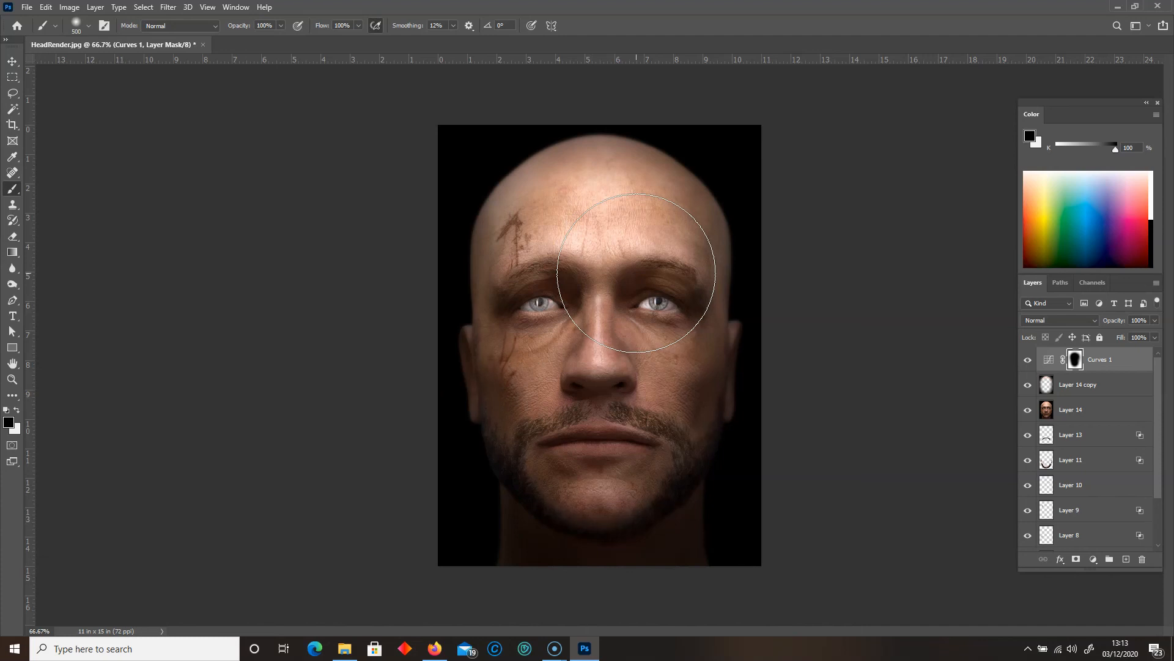
Refine the Curves mask over the face with soft black strokes at varying brush sizes up to 600 px, keeping the outer edges dark.
key(ctrl+plus)
key(bracketleft)
key(bracketleft)
key(bracketleft)
key(bracketleft)
key(bracketleft)
key(bracketleft)
key(bracketleft)
key(bracketleft)
key(bracketleft)
key(bracketleft)
key(bracketleft)
key(bracketleft)
key(bracketright)
key(bracketright)
key(bracketright)
key(bracketright)
key(bracketright)
key(bracketright)
key(bracketright)
key(bracketright)
key(bracketright)
key(bracketright)
key(bracketright)
key(bracketright)
key(bracketright)
key(ctrl+minus)
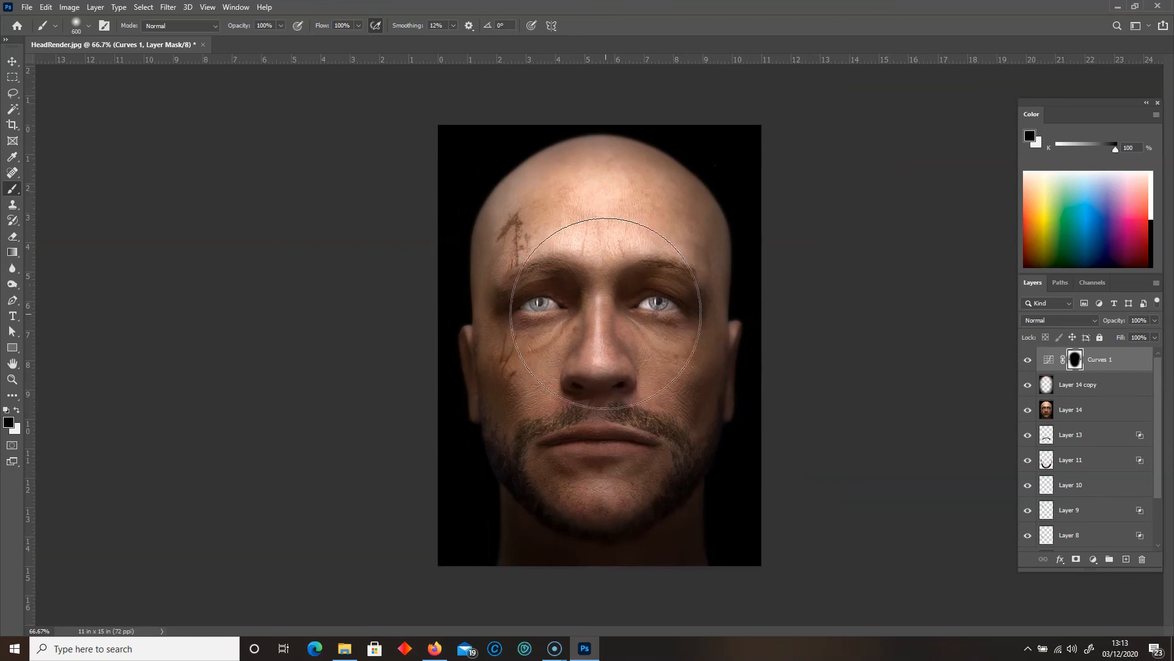
key(bracketleft)
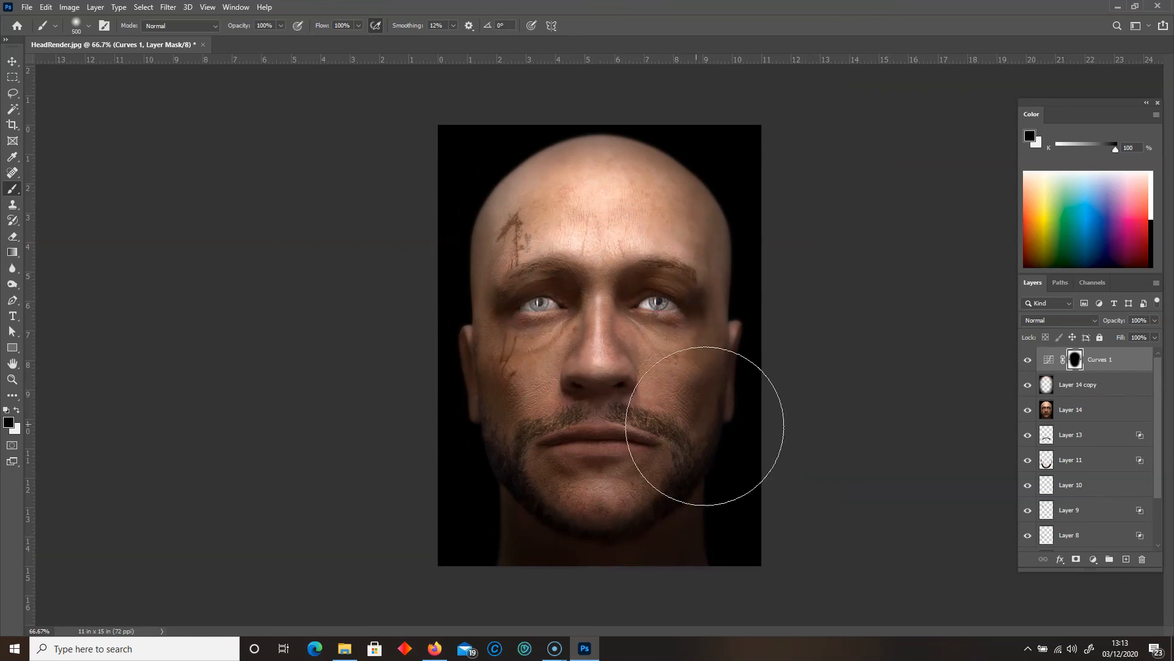
Stamp all visible layers into a new merged layer at the top of the layer stack.
click(1094, 562)
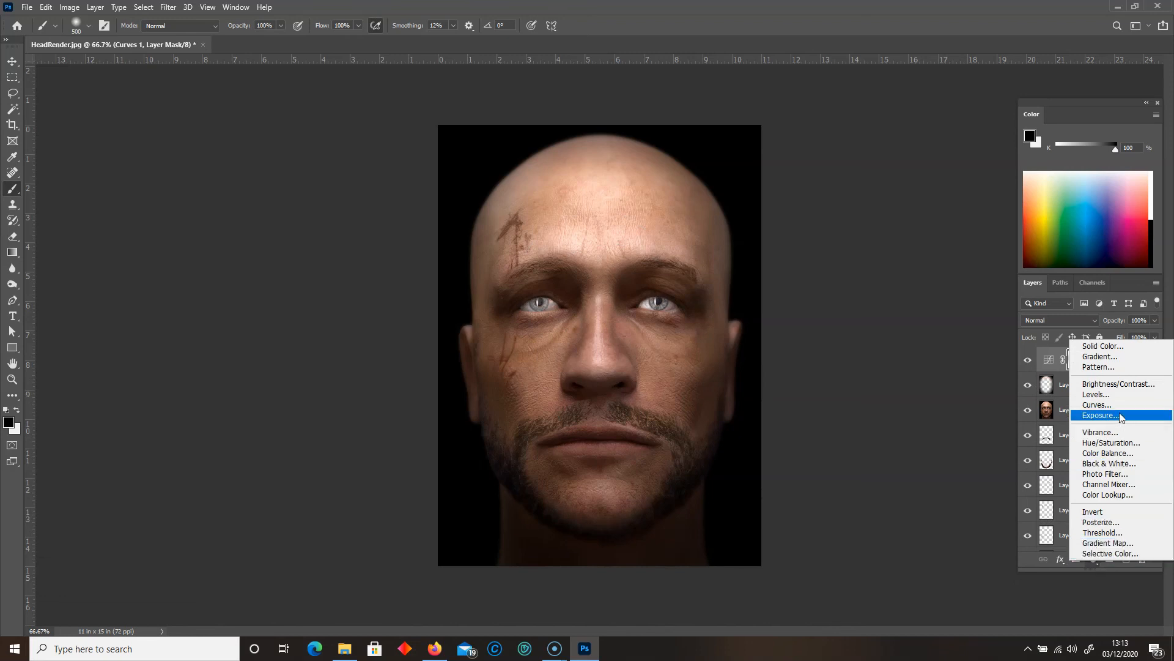
click(957, 421)
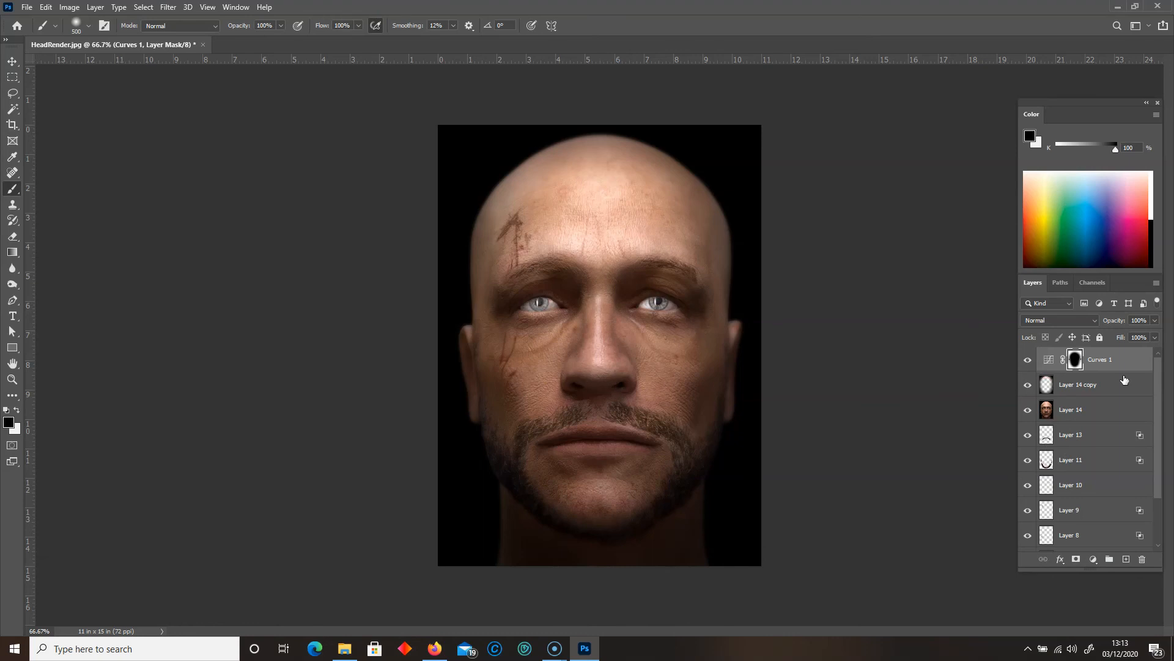
key(ctrl+shift+alt+e)
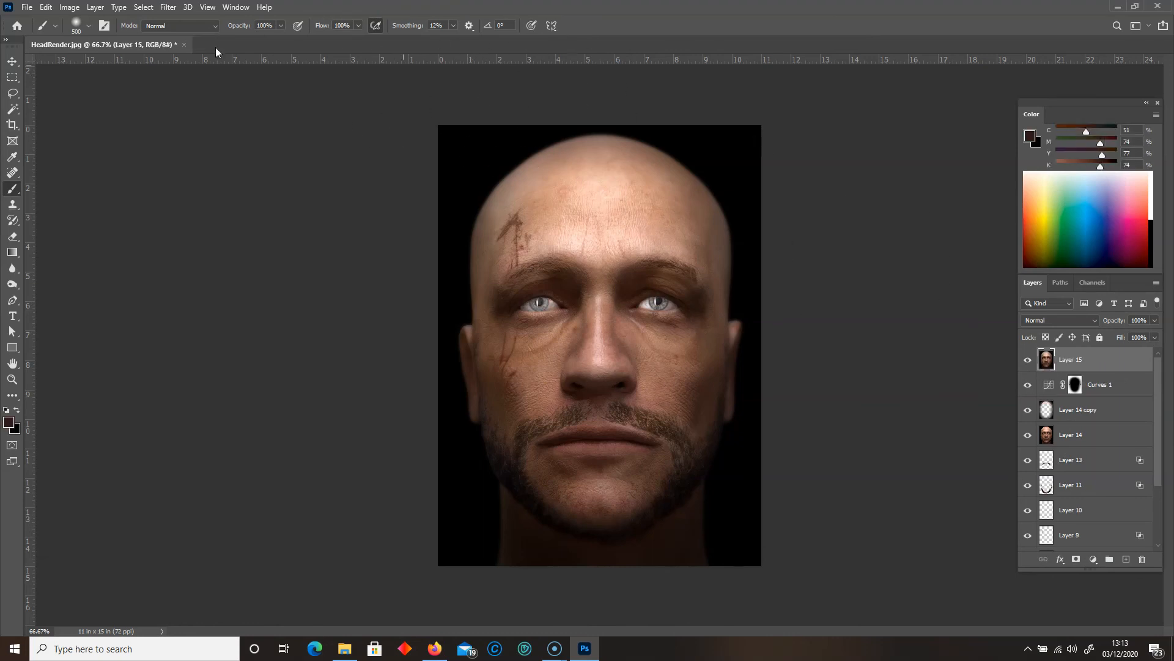
Apply Brightness/Contrast to the merged layer with brightness 150 and contrast -50.
click(76, 7)
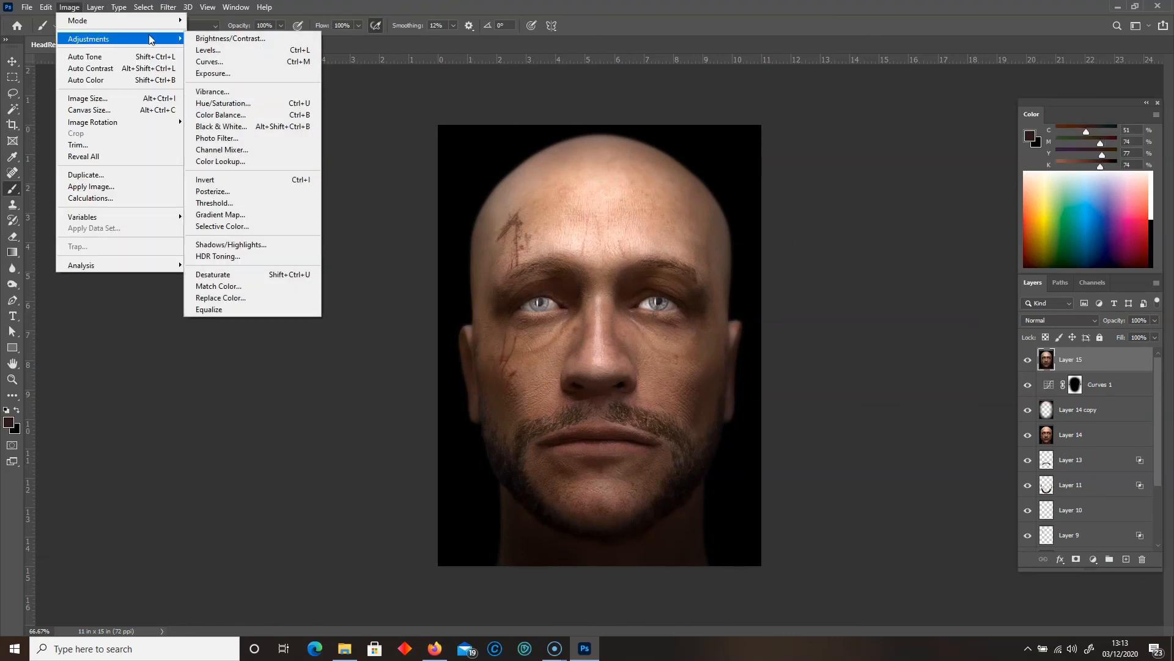
click(194, 41)
drag(129, 325, 222, 323)
drag(111, 348, 55, 349)
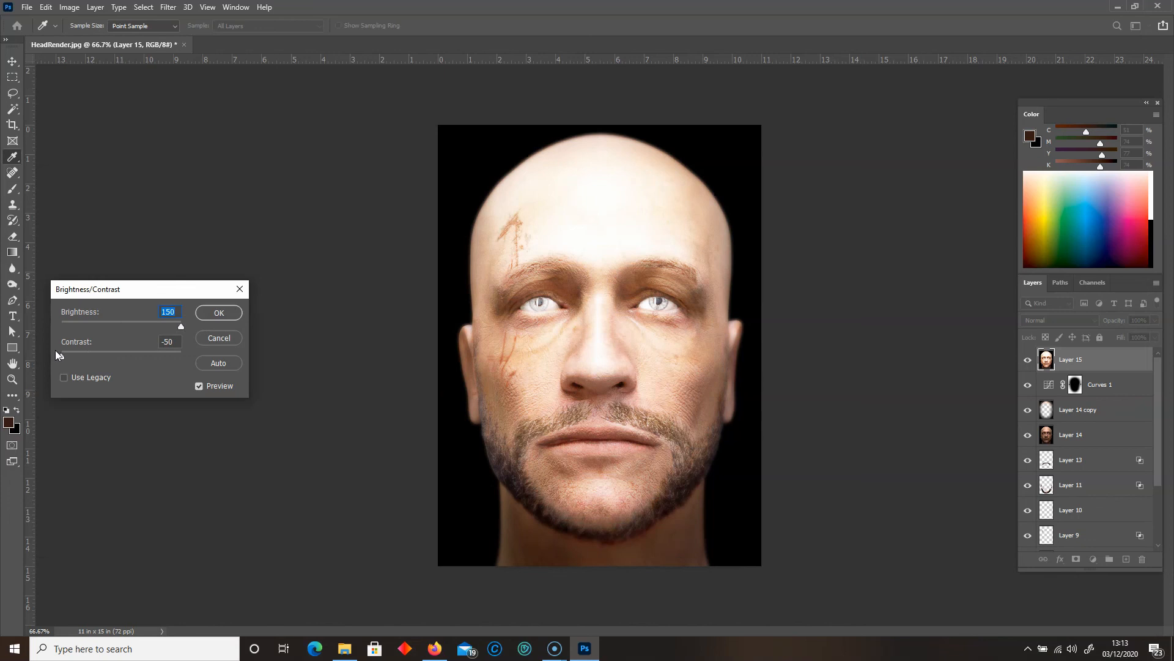
click(219, 312)
key(b)
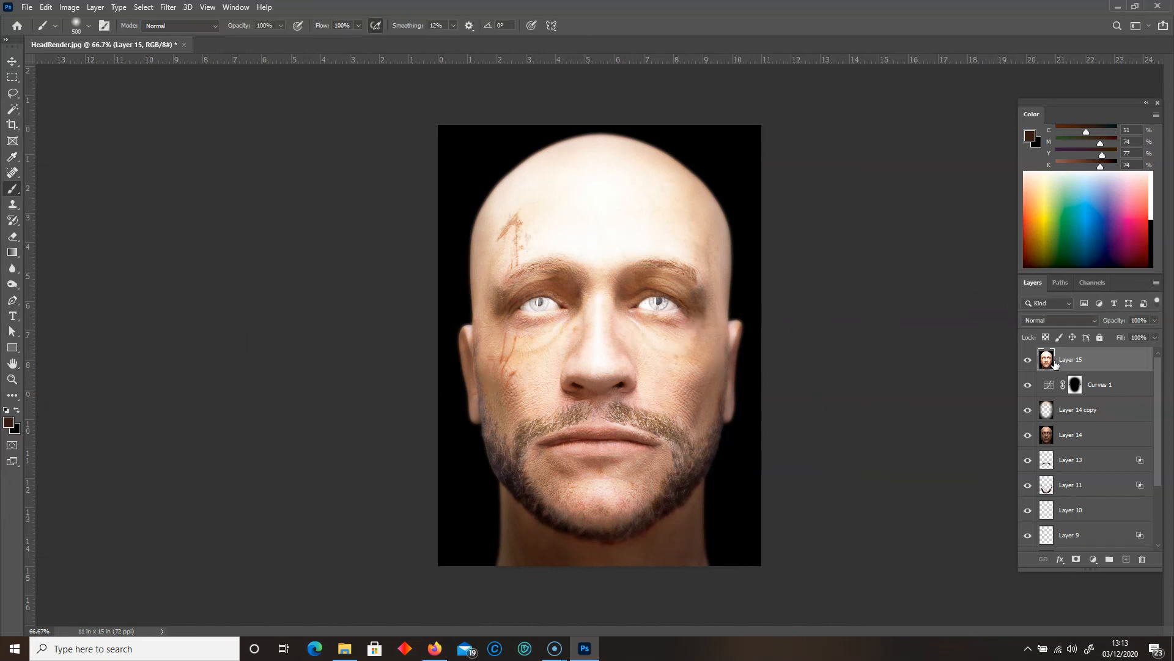
Set the brightened merged layer's blend mode to Lighten.
click(1045, 321)
click(1047, 362)
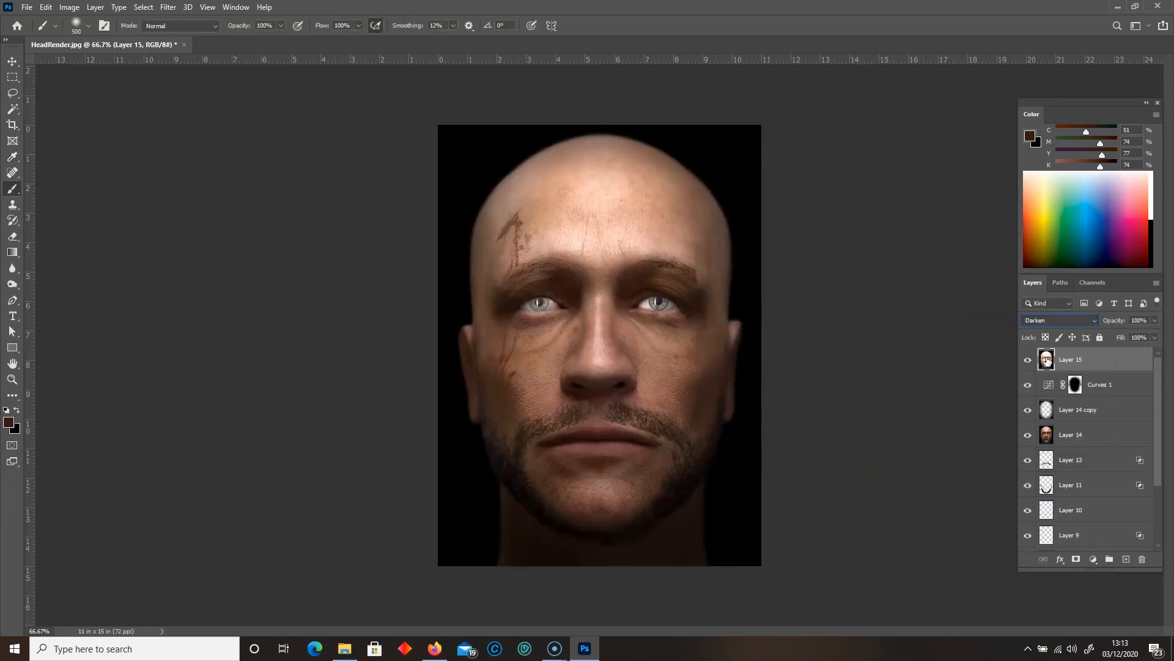
key(Down)
key(Down)
key(Down)
key(Down)
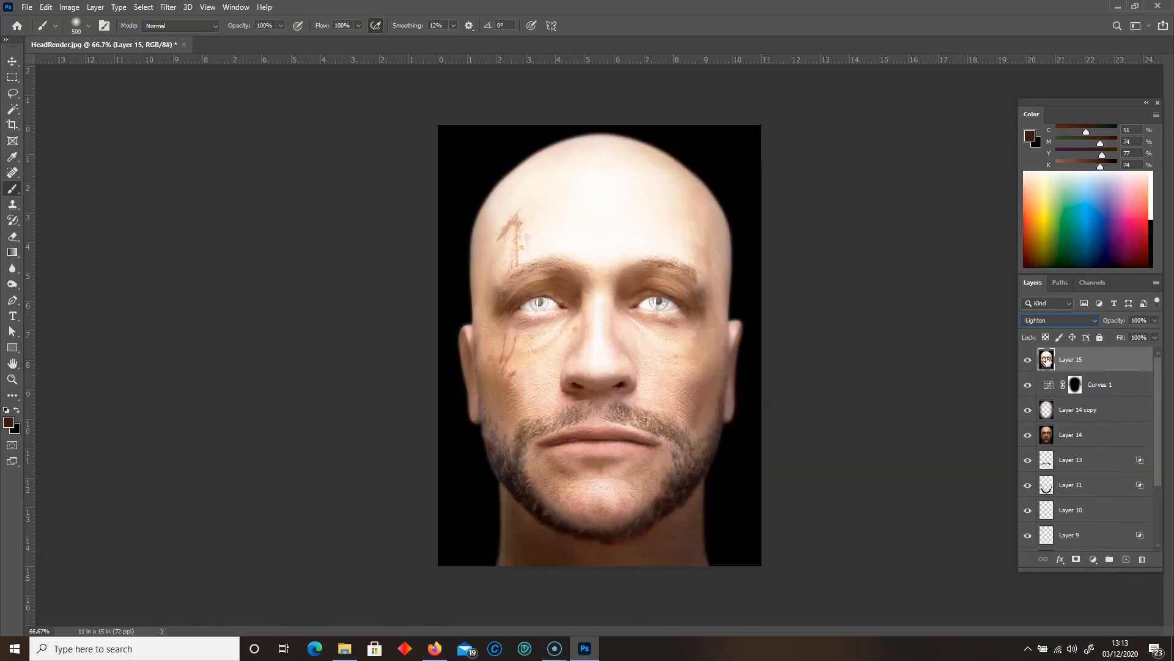
key(Down)
key(Up)
Add a layer mask to the Lighten layer and fill it with black to hide the brightening.
click(1077, 560)
key(bracketright)
key(bracketright)
mouse_move(540, 186)
mouse_down()
mouse_move(606, 361)
mouse_move(581, 514)
mouse_move(661, 532)
mouse_up()
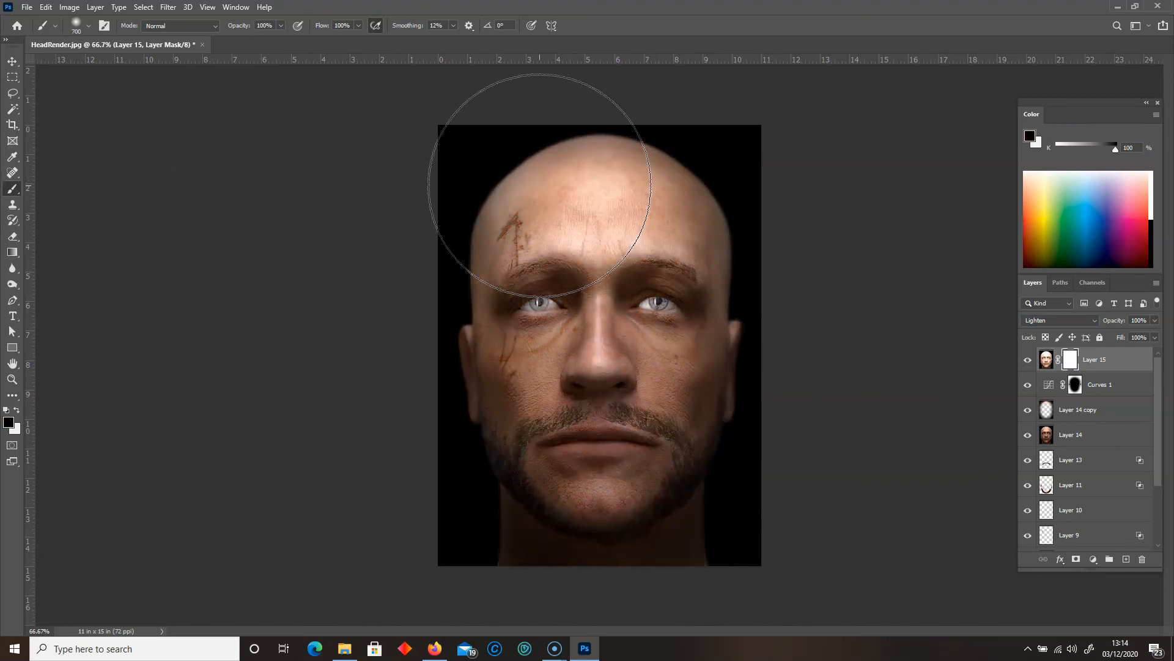
Paint white on the Lighten layer's mask over the forehead and crown with a soft brush up to 700 px.
click(16, 410)
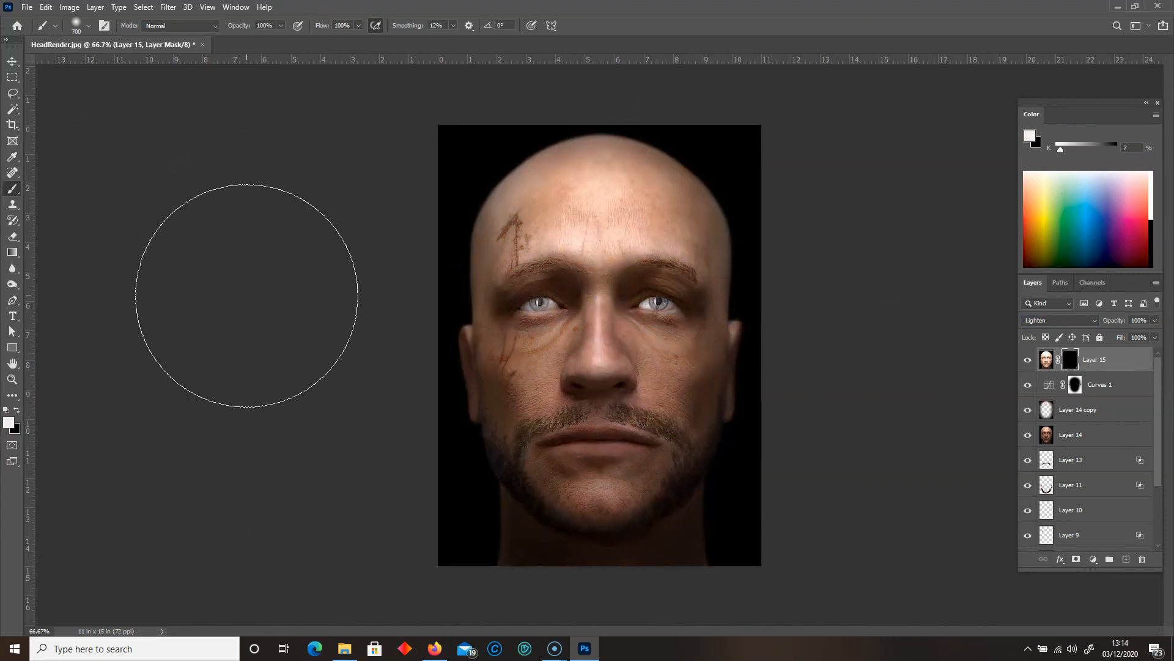
key(bracketleft)
key(bracketleft)
key(bracketleft)
key(bracketleft)
key(bracketleft)
key(bracketleft)
key(bracketleft)
key(bracketleft)
key(bracketleft)
key(bracketleft)
key(bracketleft)
key(bracketleft)
key(bracketleft)
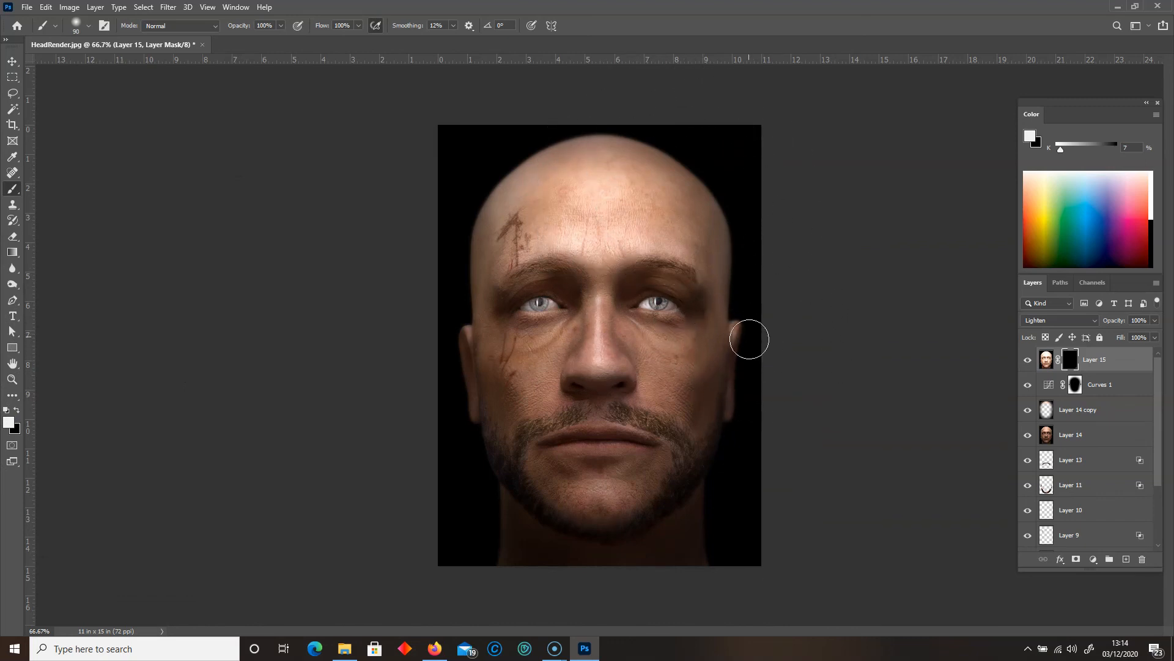
key(bracketright)
key(bracketright)
key(bracketright)
key(bracketright)
key(bracketright)
key(bracketright)
key(bracketright)
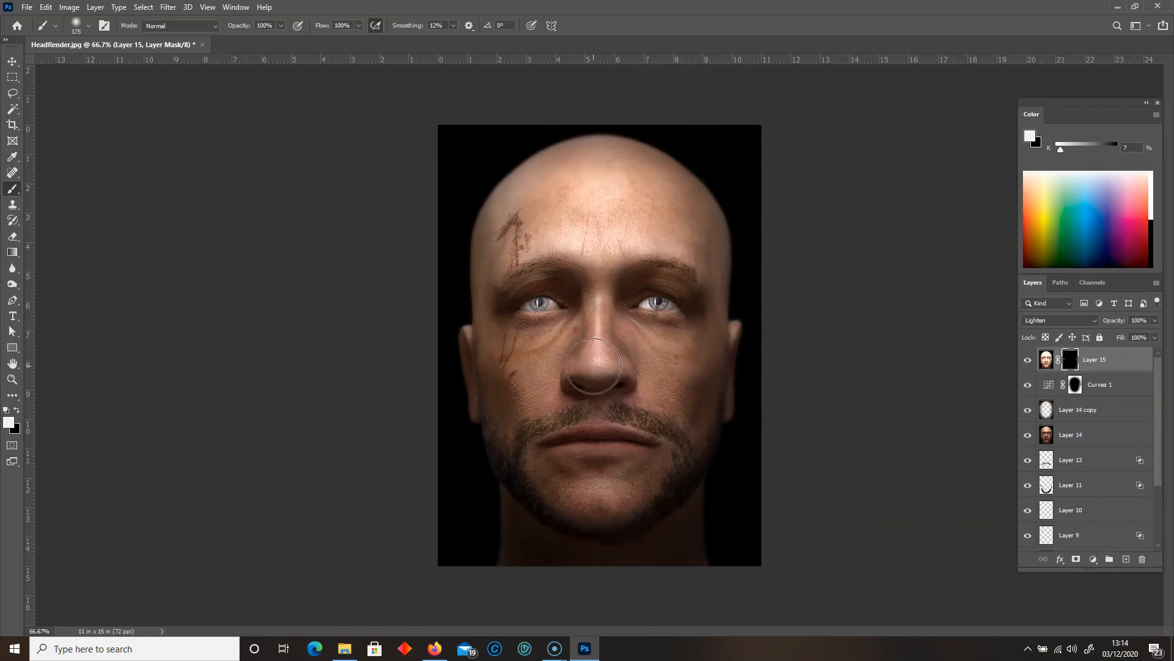
key(bracketright)
key(bracketright)
key(bracketright)
key(bracketright)
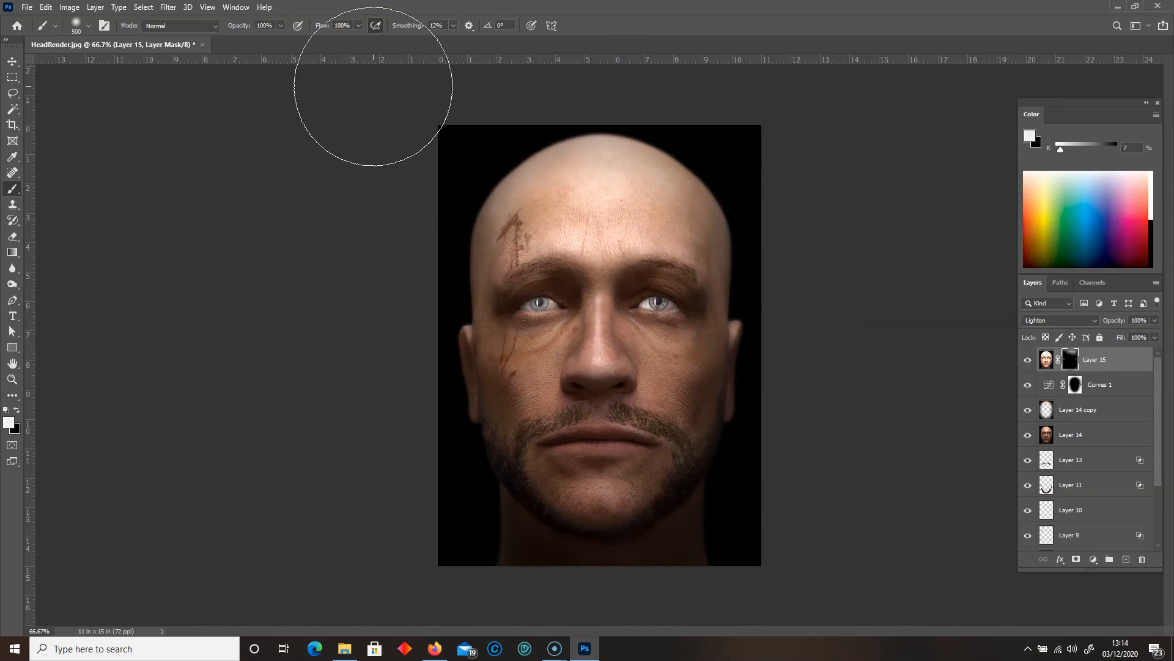
key(bracketright)
key(bracketright)
click(608, 130)
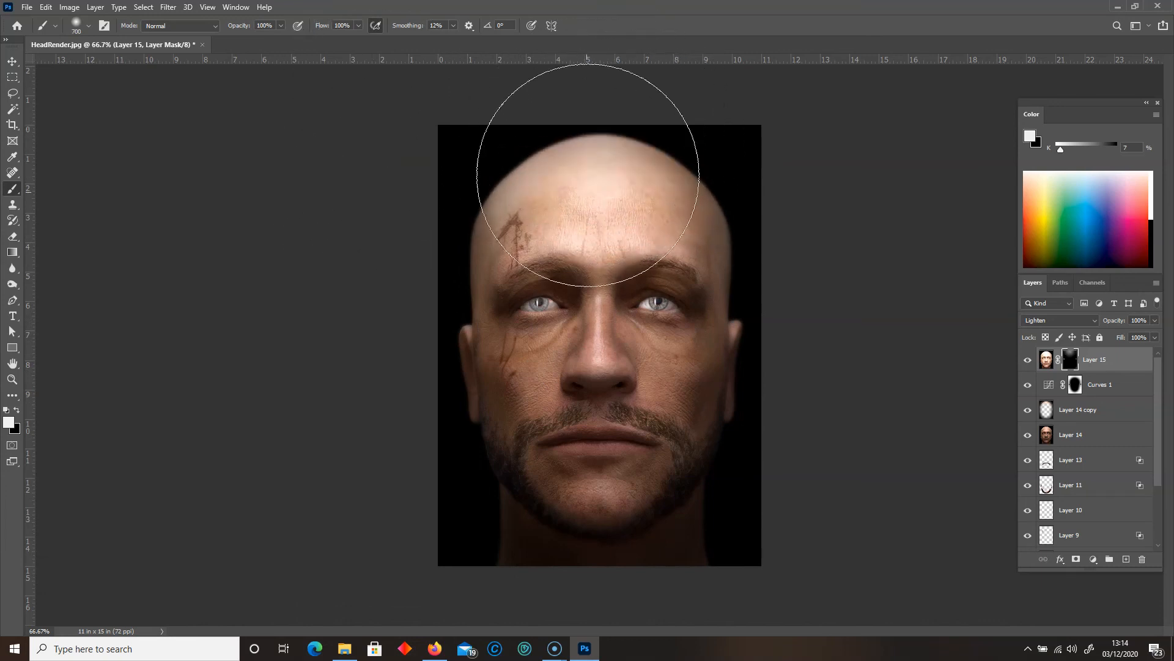
Brighten both cheeks by painting white on the Lighten layer's mask with a 200 px soft brush.
alt+scroll(580, 256, up, 1)
key(bracketleft)
key(bracketleft)
key(bracketleft)
key(bracketleft)
key(bracketleft)
key(bracketleft)
key(bracketleft)
key(bracketleft)
key(bracketleft)
key(bracketleft)
key(bracketleft)
key(bracketleft)
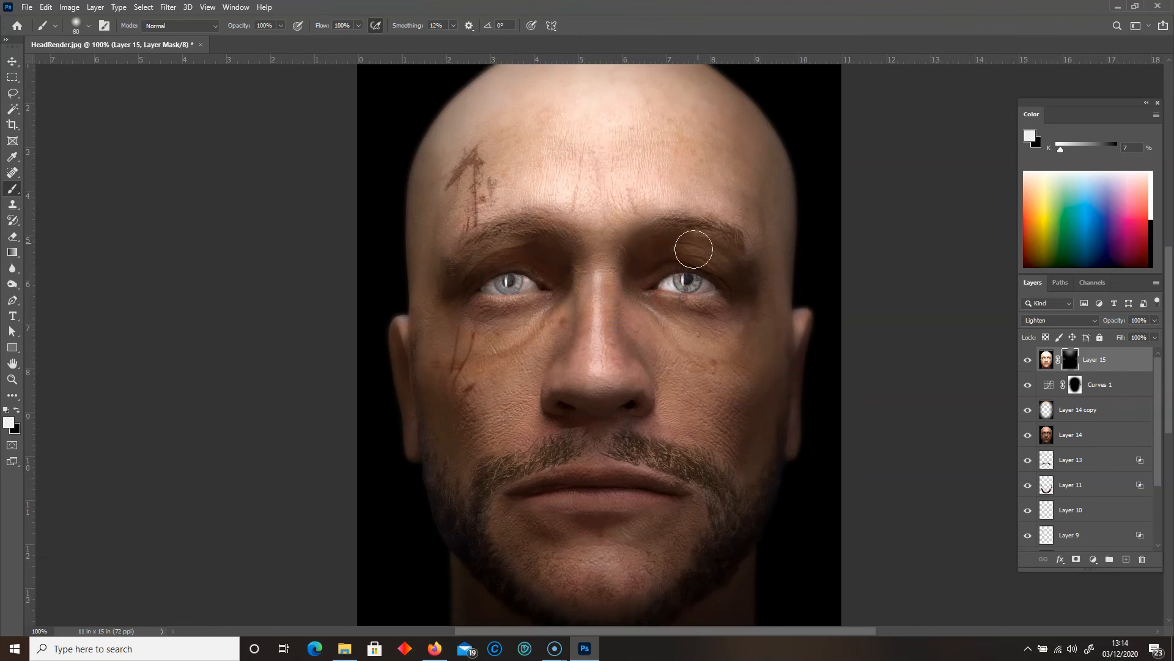
key(bracketright)
key(bracketright)
key(bracketright)
key(bracketright)
key(bracketright)
key(bracketright)
key(bracketright)
key(bracketright)
click(703, 433)
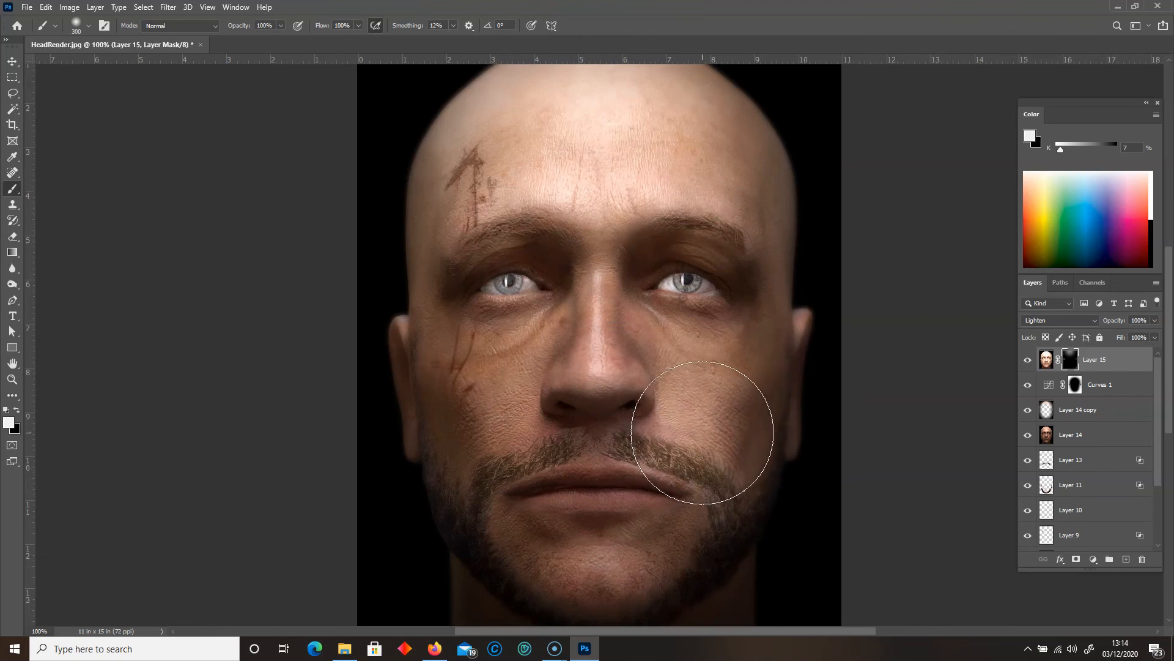
click(498, 436)
Paint soft white strokes on the mask over the neck below the beard with brush sizes between 175 and 400 px.
alt+scroll(497, 456, down, 1)
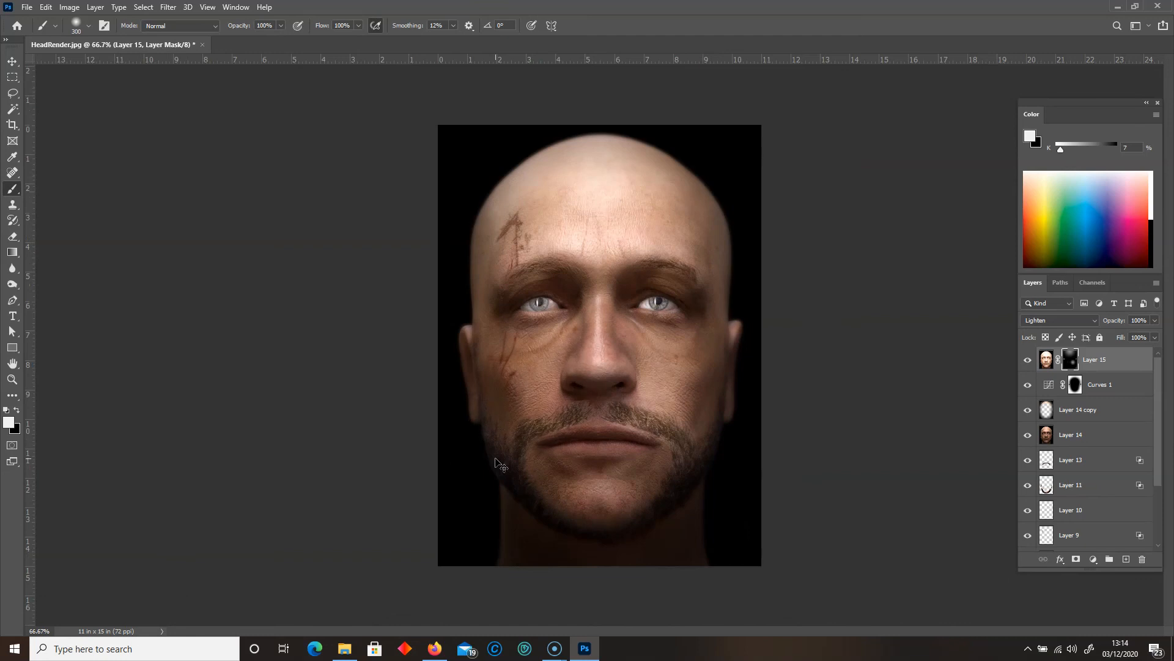
key(bracketright)
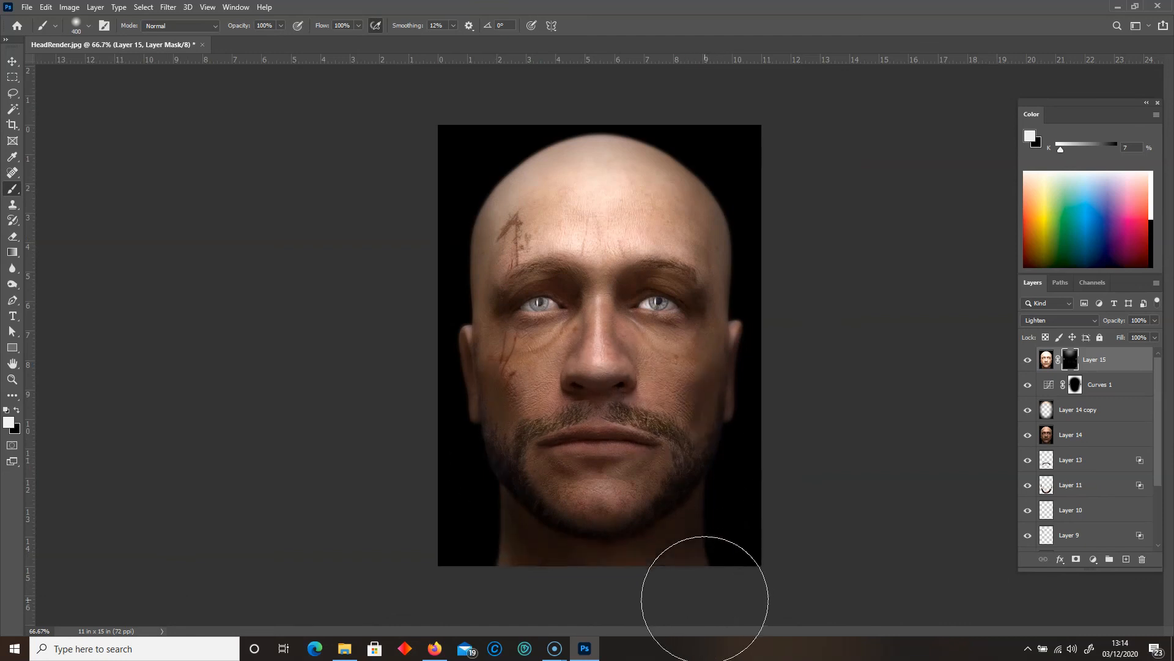
key(bracketleft)
key(bracketleft)
key(bracketleft)
key(bracketleft)
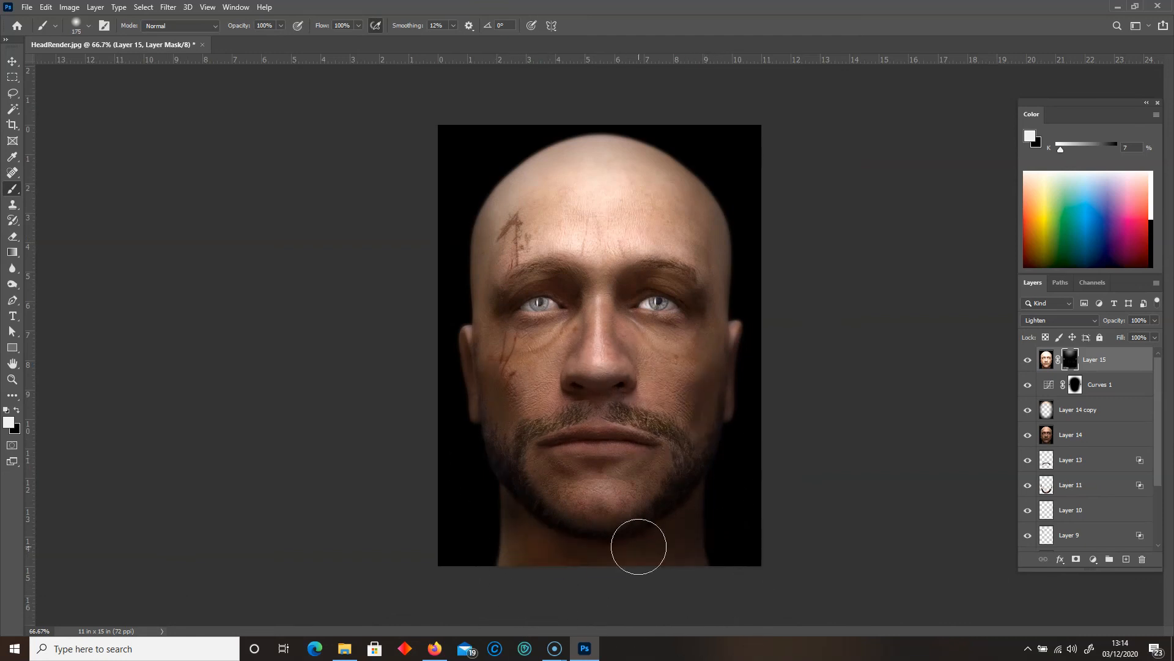
key(bracketright)
key(bracketright)
key(bracketright)
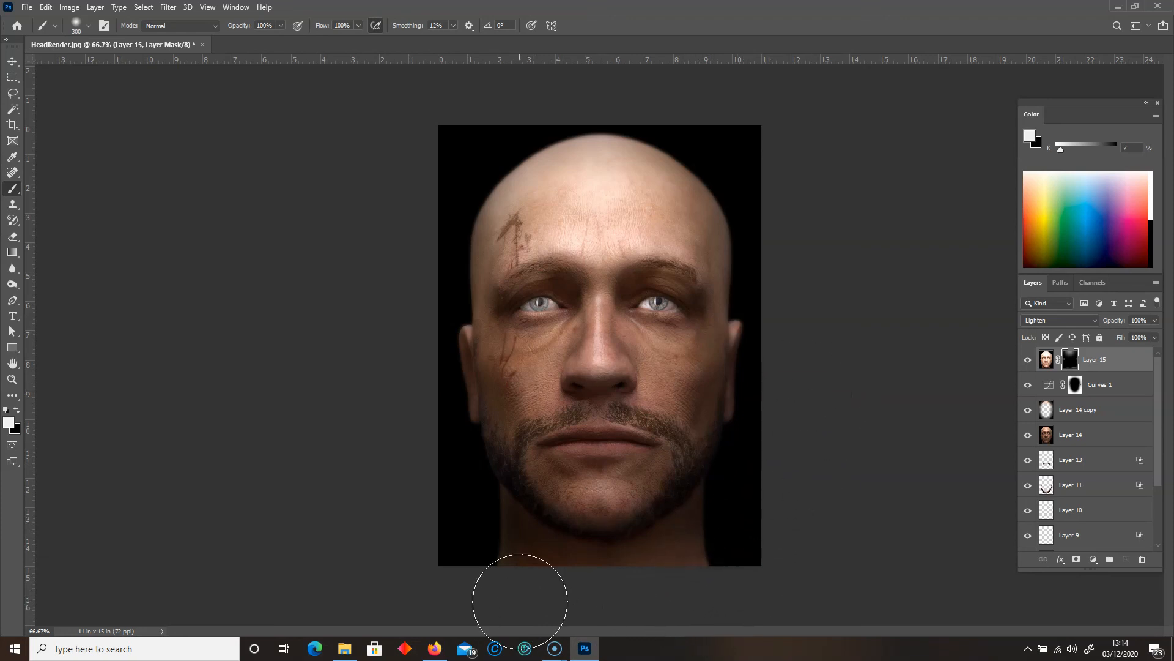
Add narrow white mask strokes along the edges of the neck with a 70 px soft brush.
key(bracketleft)
key(bracketleft)
key(bracketleft)
key(bracketleft)
key(bracketleft)
key(bracketleft)
key(bracketleft)
key(bracketleft)
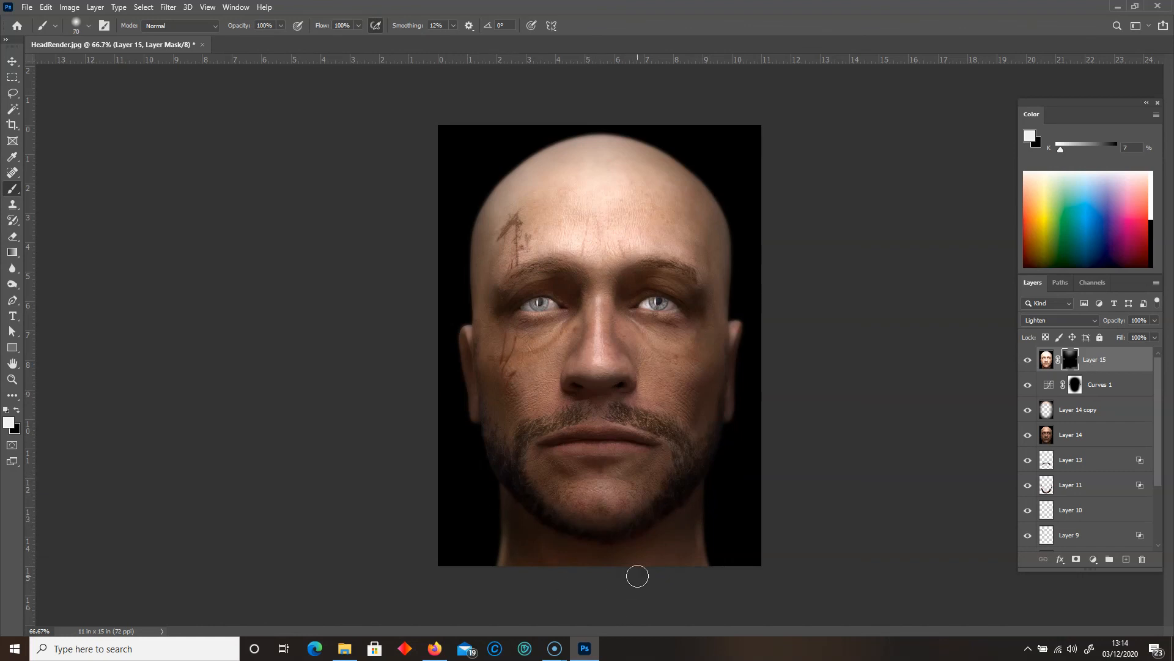
Try brightening the beard along the jaw with white mask strokes from a 90 px soft brush.
key(bracketleft)
key(bracketleft)
key(bracketleft)
key(bracketright)
key(bracketright)
key(bracketright)
key(bracketright)
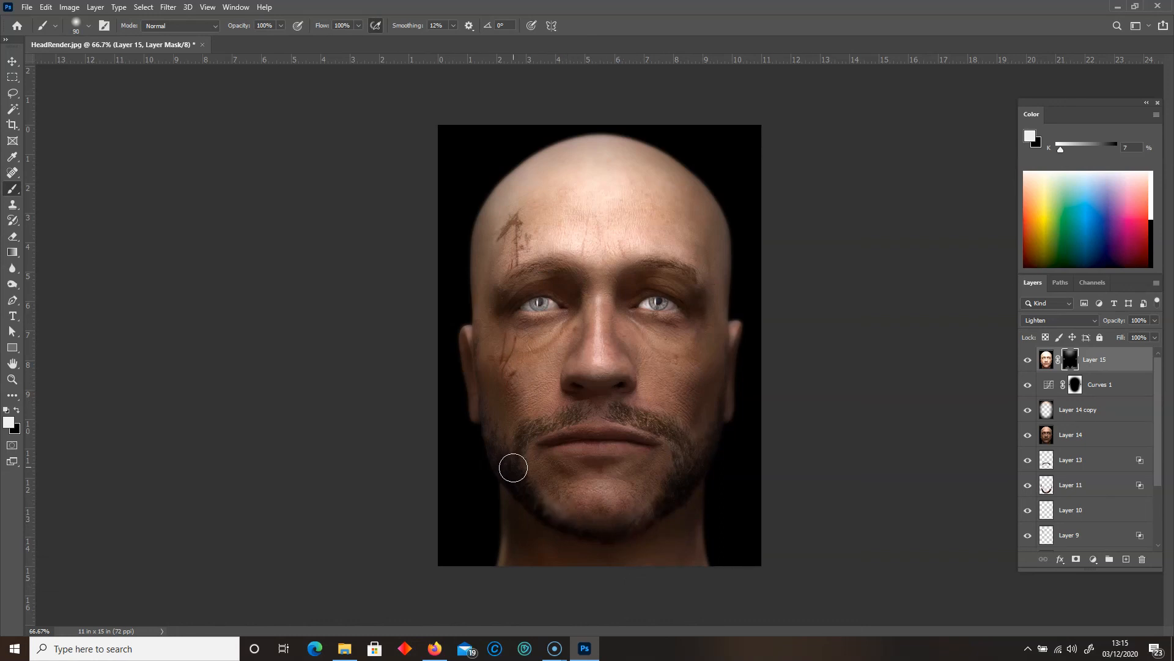
key(ctrl+z)
key(ctrl+z)
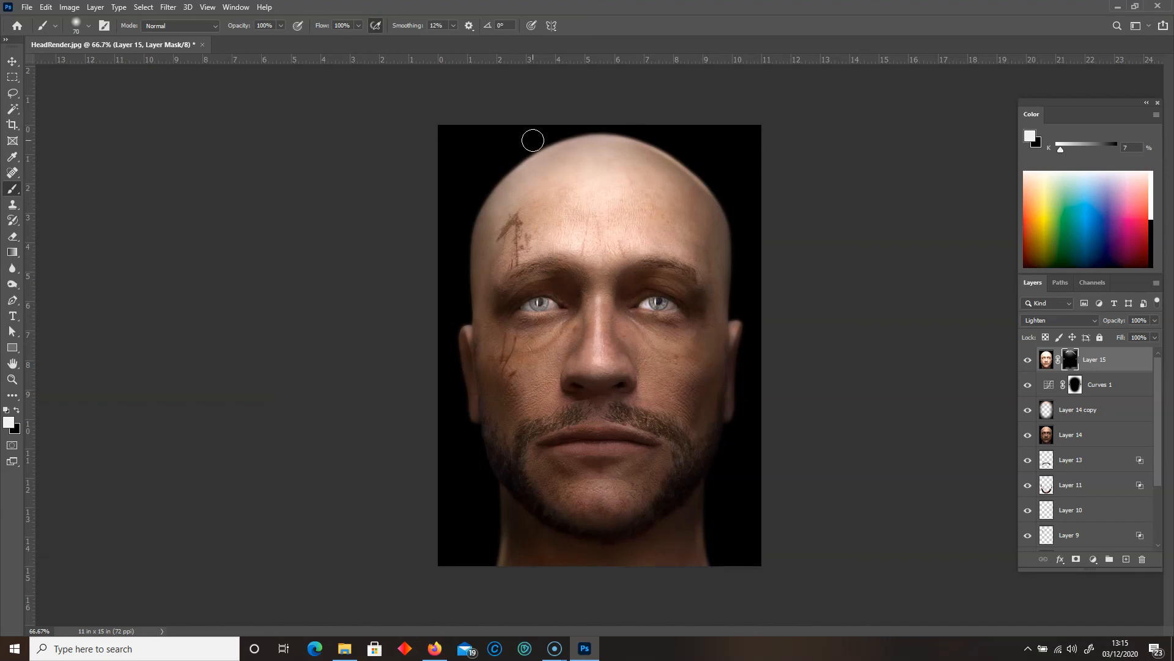
Paint a white rim light on the mask along the scalp's outer edge and the ears with a soft brush.
key(bracketright)
key(bracketright)
key(bracketleft)
key(bracketleft)
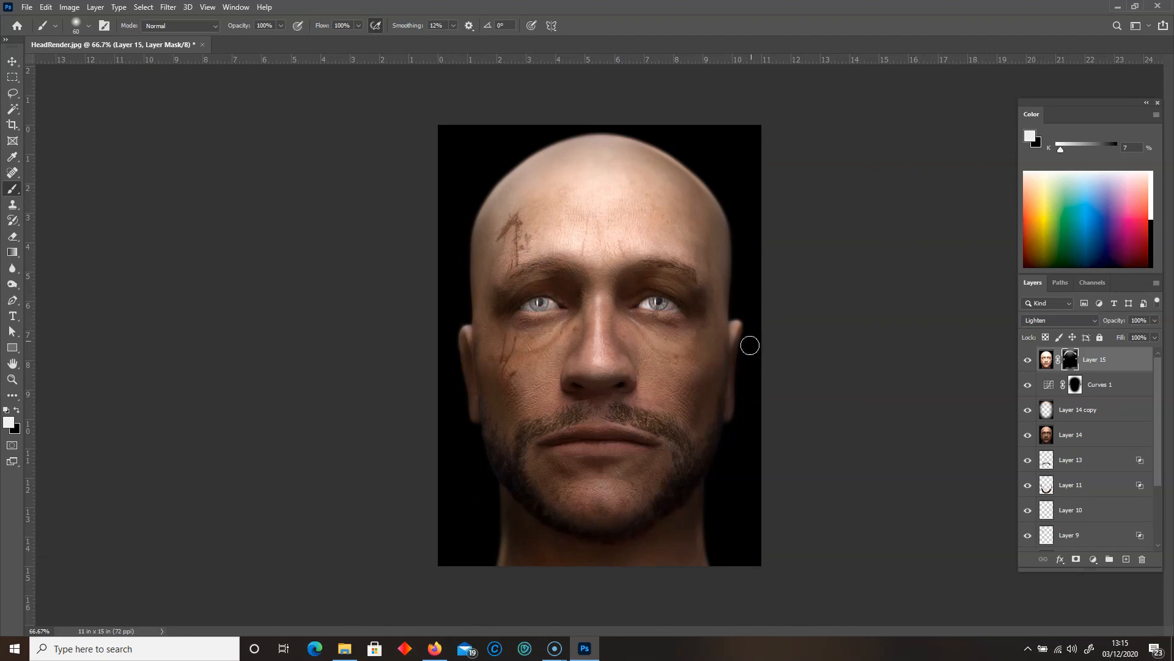
key(bracketright)
key(bracketright)
key(bracketright)
key(bracketright)
key(bracketright)
key(bracketright)
key(bracketright)
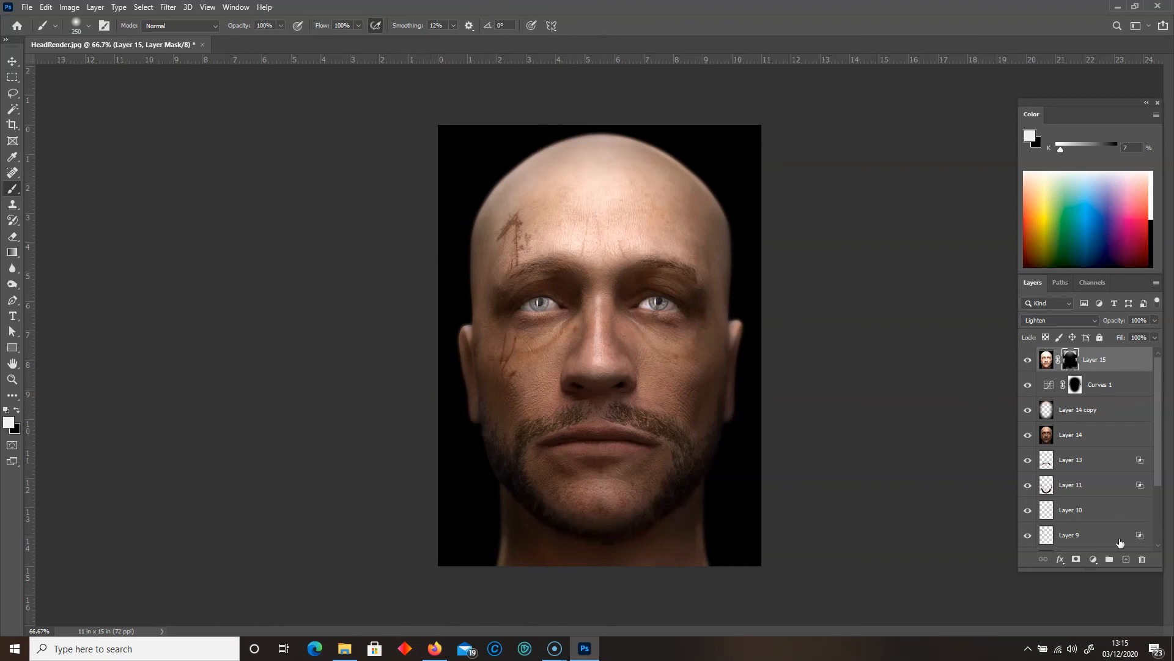
Paint a near-white glow above the head on a new layer with a soft brush enlarged up to 1000 px.
click(1126, 559)
right_click(13, 189)
click(47, 192)
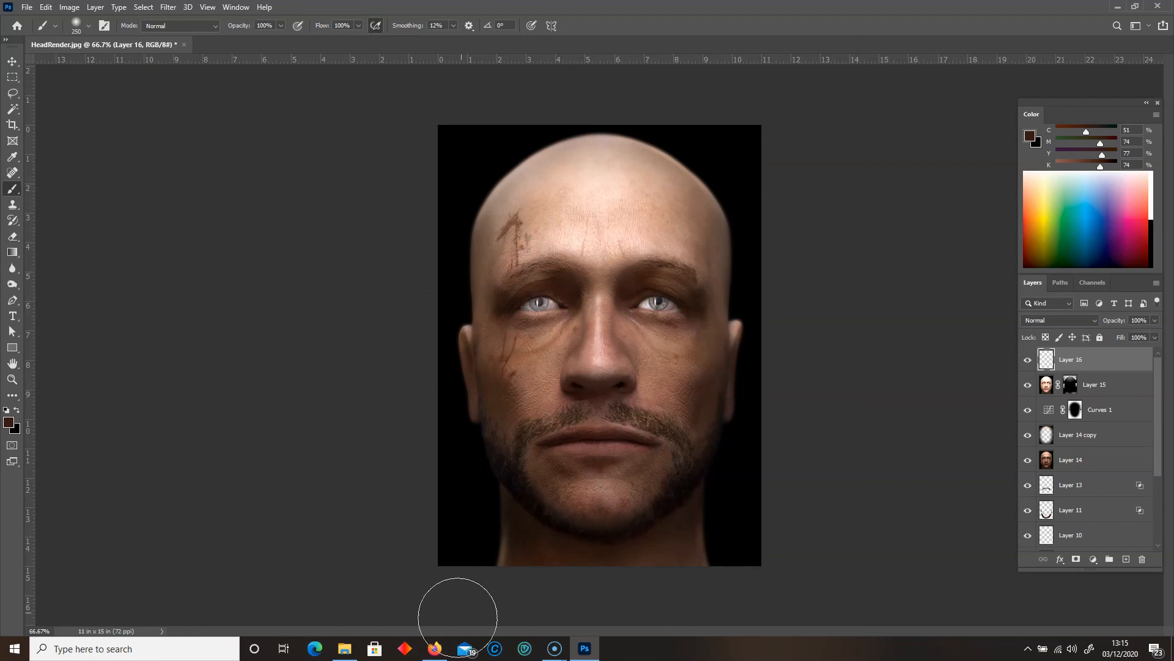
click(9, 422)
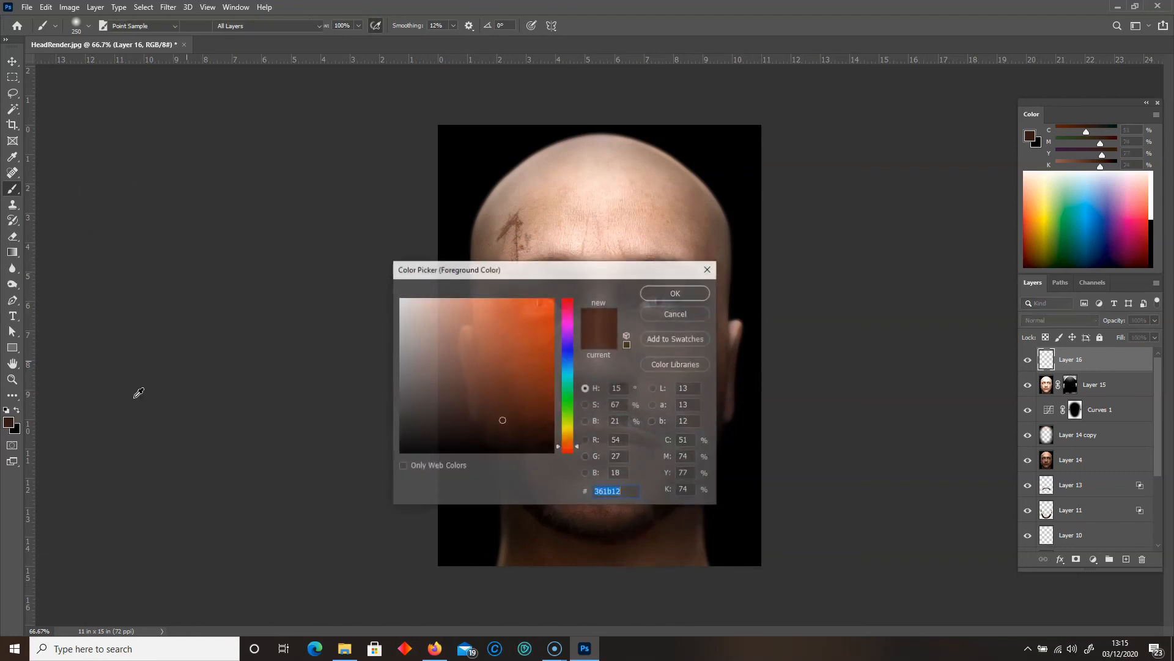
drag(436, 323, 389, 305)
key(Return)
key(b)
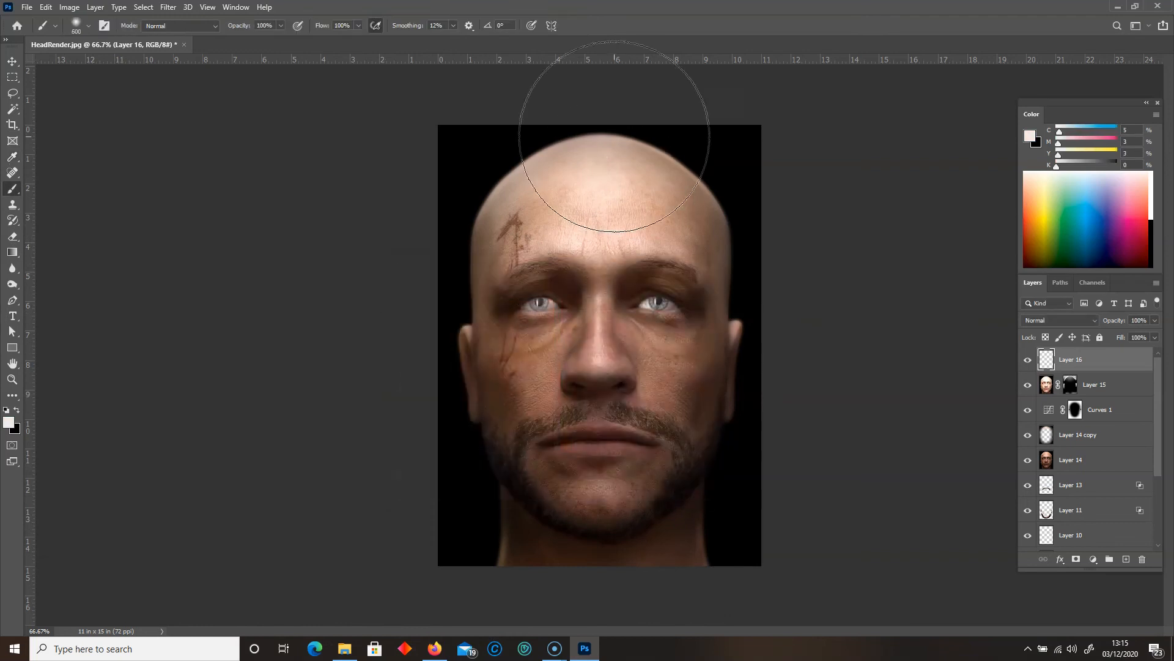
click(723, 128)
key(bracketright)
key(bracketright)
key(bracketright)
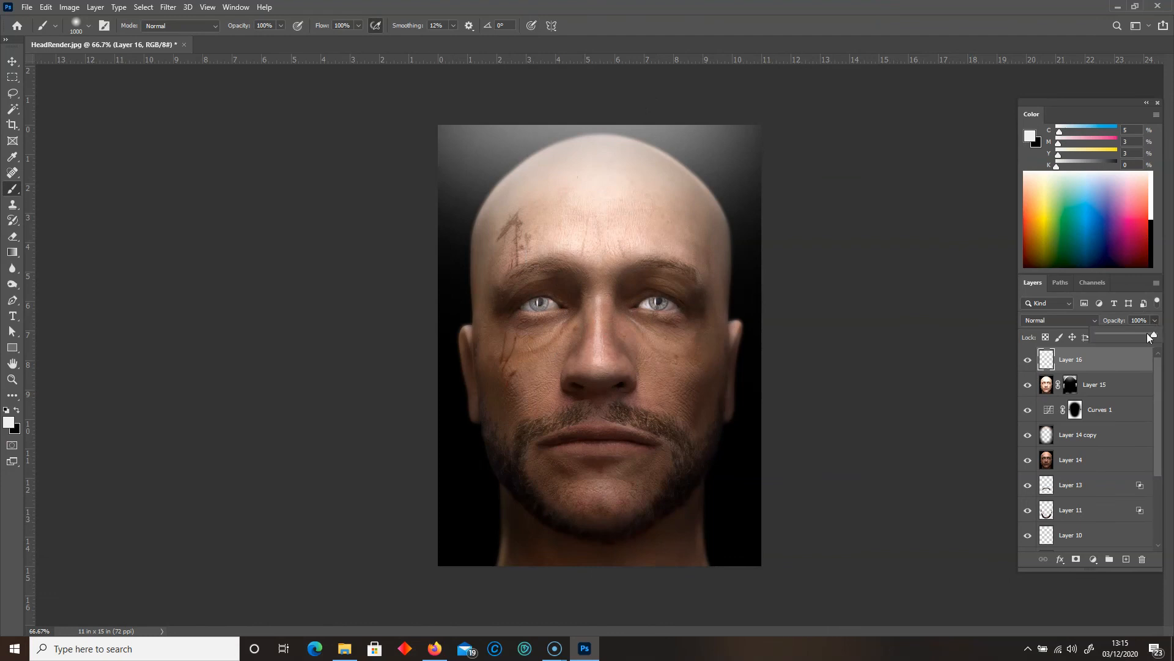
Lower the glow layer's opacity to 53% and soften the glow's outer sides with a soft eraser up to 900 px.
drag(1126, 335, 1126, 334)
click(12, 237)
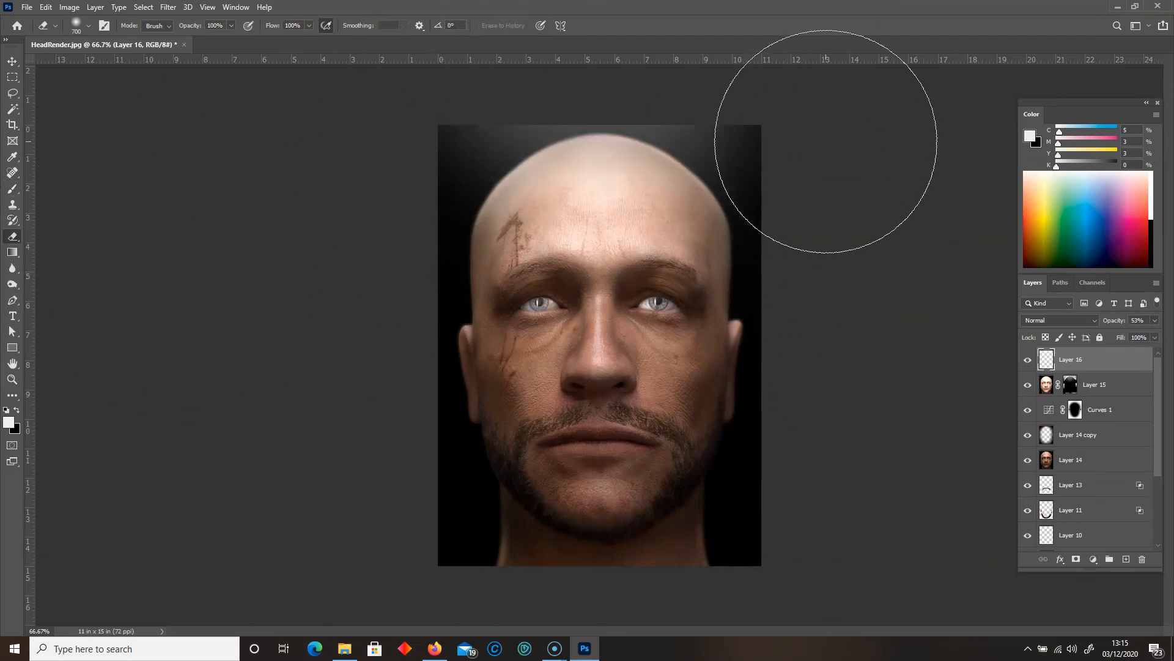
key(bracketright)
key(bracketright)
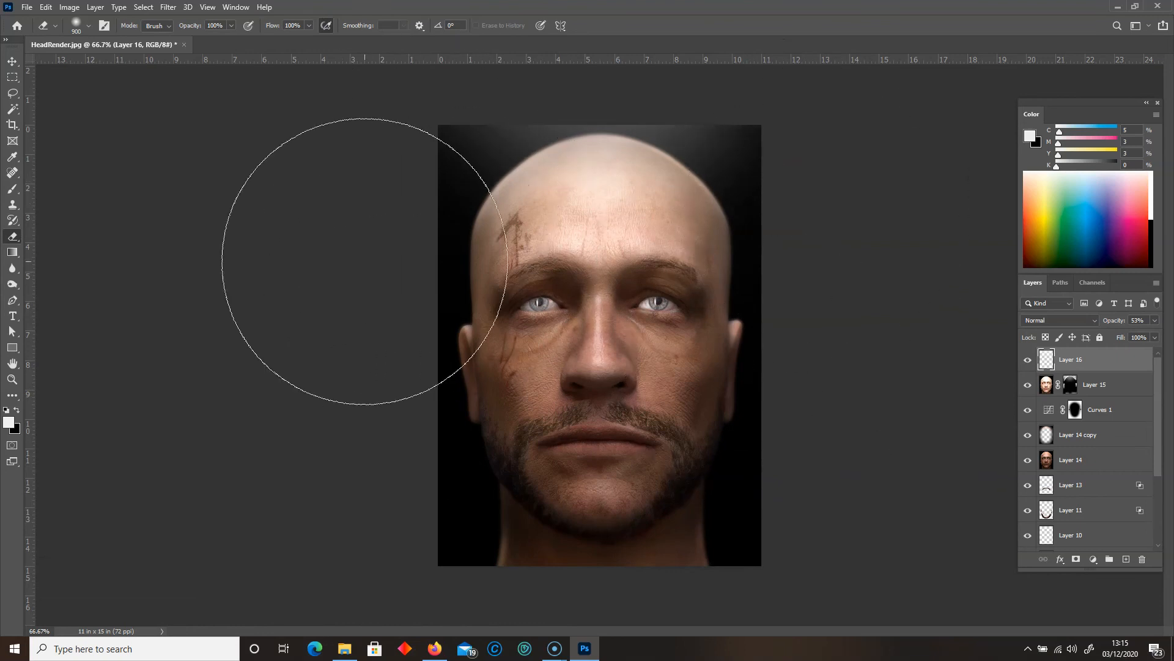
Paint near-white highlights on the tops of both ears on another new layer with a small soft brush.
click(12, 189)
key(bracketleft)
key(bracketleft)
key(bracketleft)
key(bracketleft)
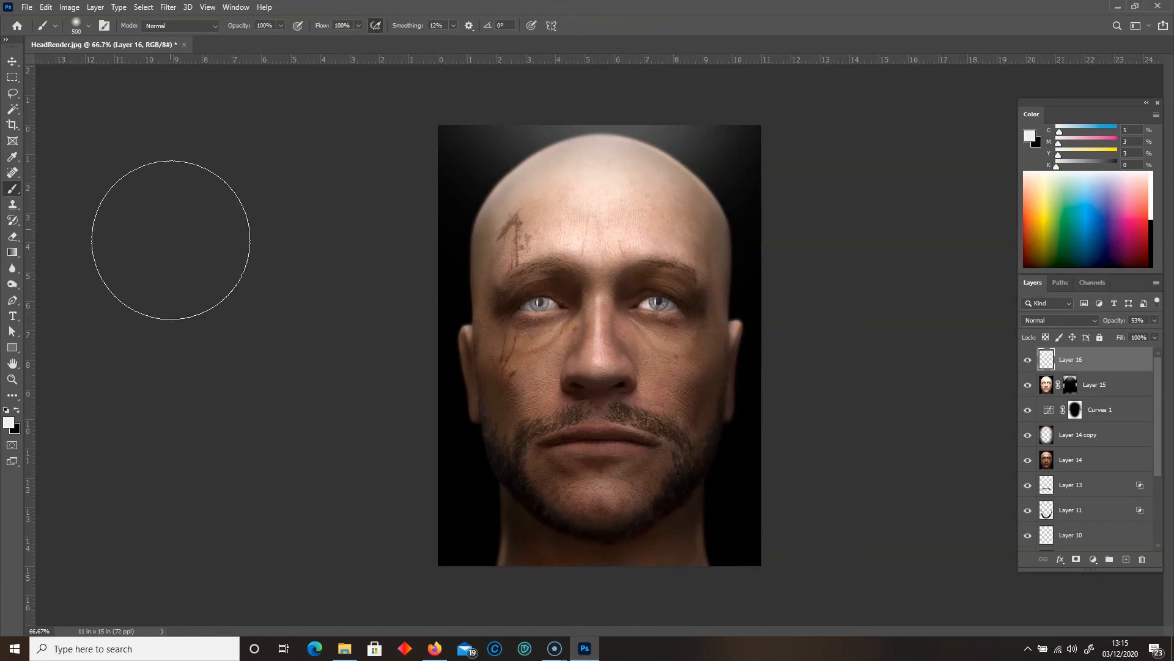
key(bracketleft)
click(1126, 559)
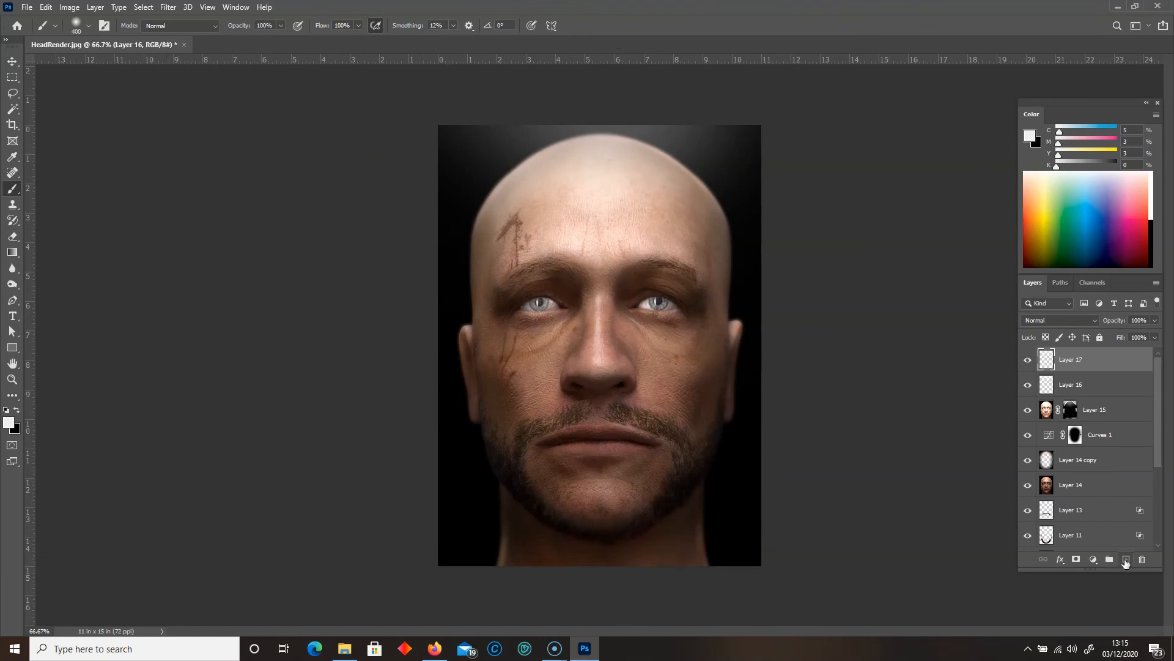
key(bracketleft)
key(bracketleft)
key(bracketleft)
key(bracketleft)
key(bracketleft)
key(bracketleft)
key(bracketleft)
key(bracketleft)
key(bracketleft)
key(bracketleft)
key(bracketleft)
key(bracketleft)
key(bracketleft)
key(bracketleft)
key(bracketleft)
Soften the highlights on the tops of both ears with a soft eraser reduced to about 45 px.
click(13, 236)
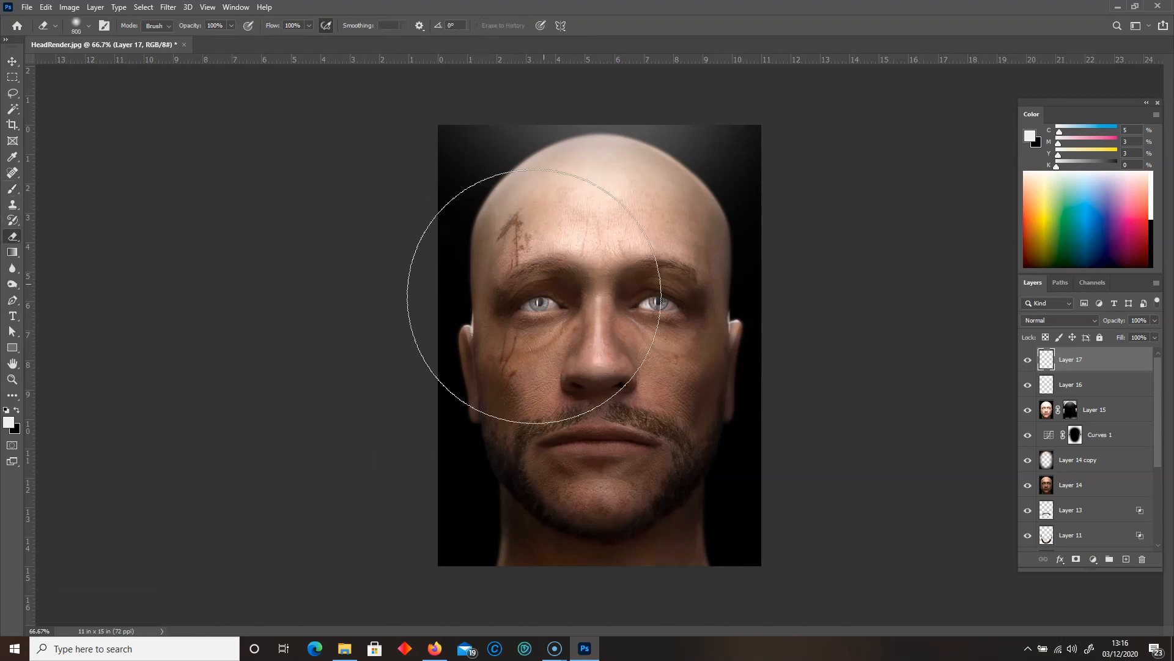
key(bracketleft)
key(bracketleft)
key(bracketleft)
key(bracketleft)
key(bracketleft)
key(bracketleft)
key(bracketleft)
key(bracketleft)
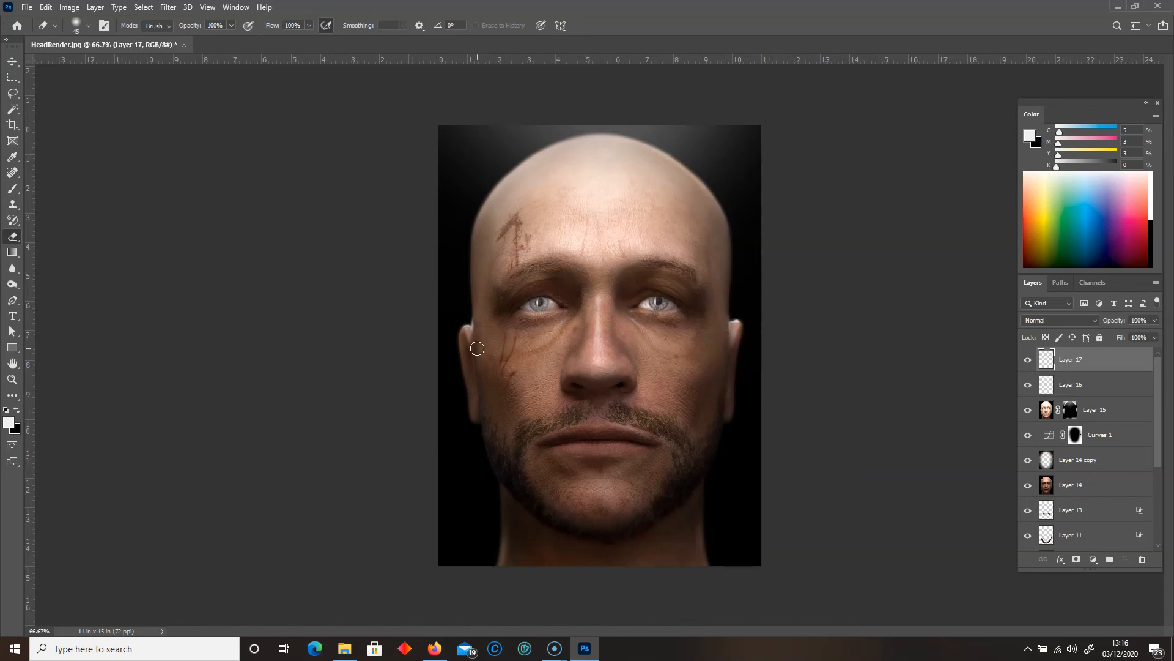
Paint over the existing catchlights in both pupils with a very small brush and dark colours sampled from the pupils.
key(ctrl+plus)
key(ctrl+plus)
drag(14, 192, 47, 189)
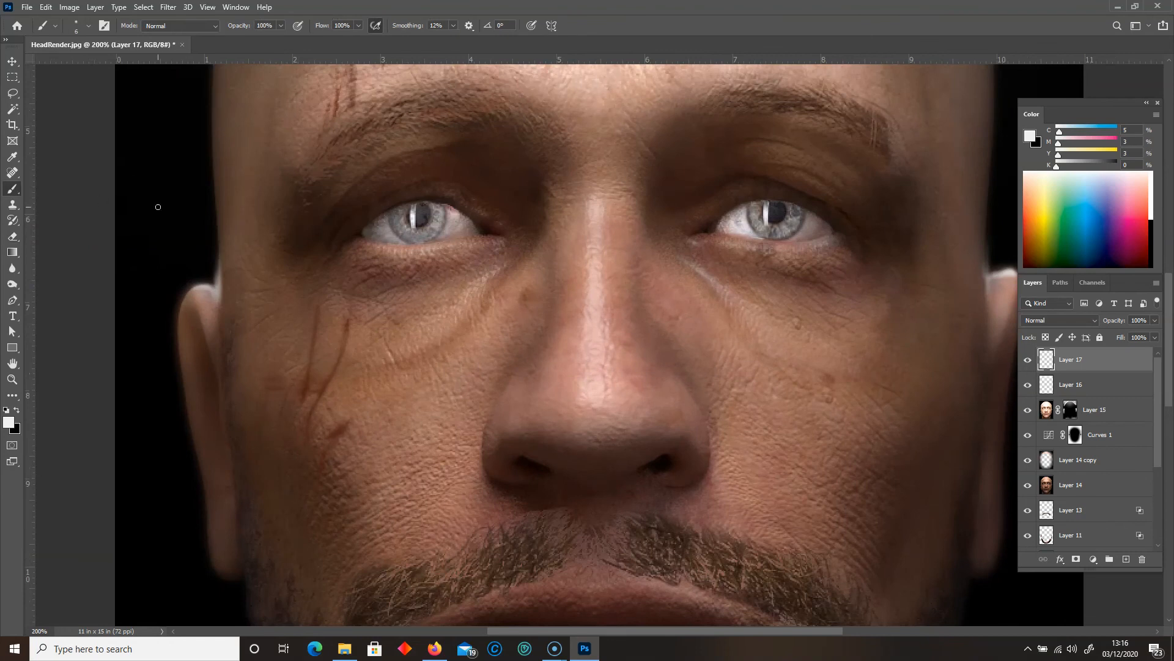
alt+scroll(422, 223, down, 1)
alt+click(421, 222)
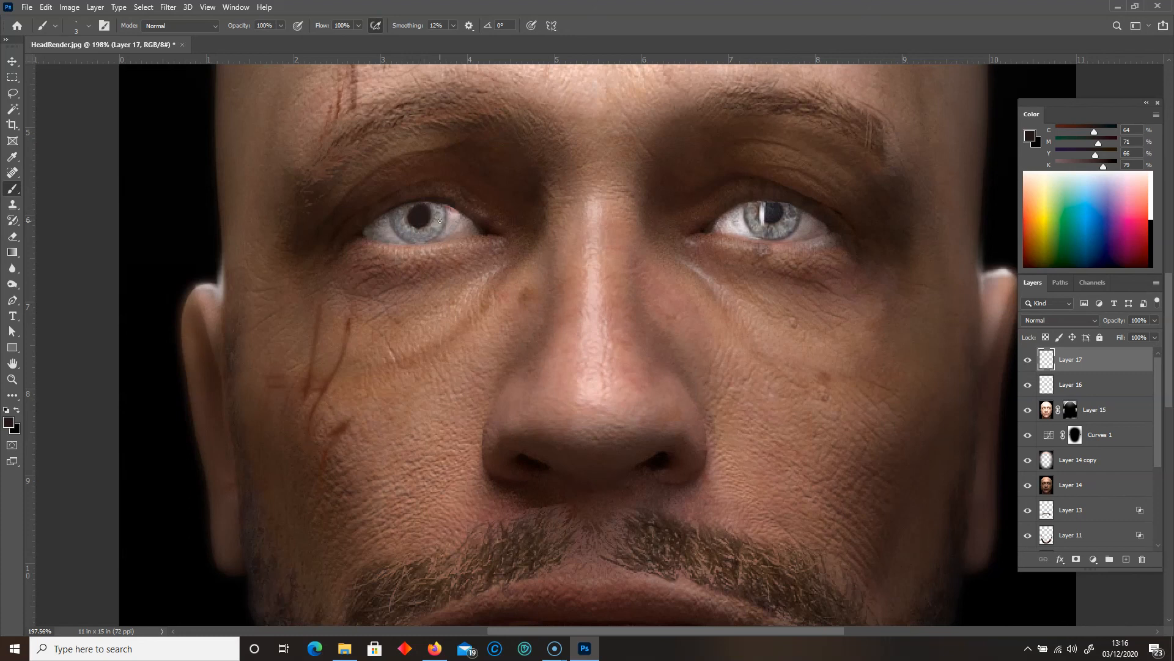
alt+click(768, 208)
Shade the upper part of both eyes with dark brown sampled at the eye corner, using a soft brush enlarged up to 45 px.
alt+click(488, 233)
key(bracketright)
key(bracketright)
key(bracketright)
key(bracketright)
key(bracketright)
key(bracketright)
key(bracketright)
key(bracketright)
key(bracketright)
key(bracketright)
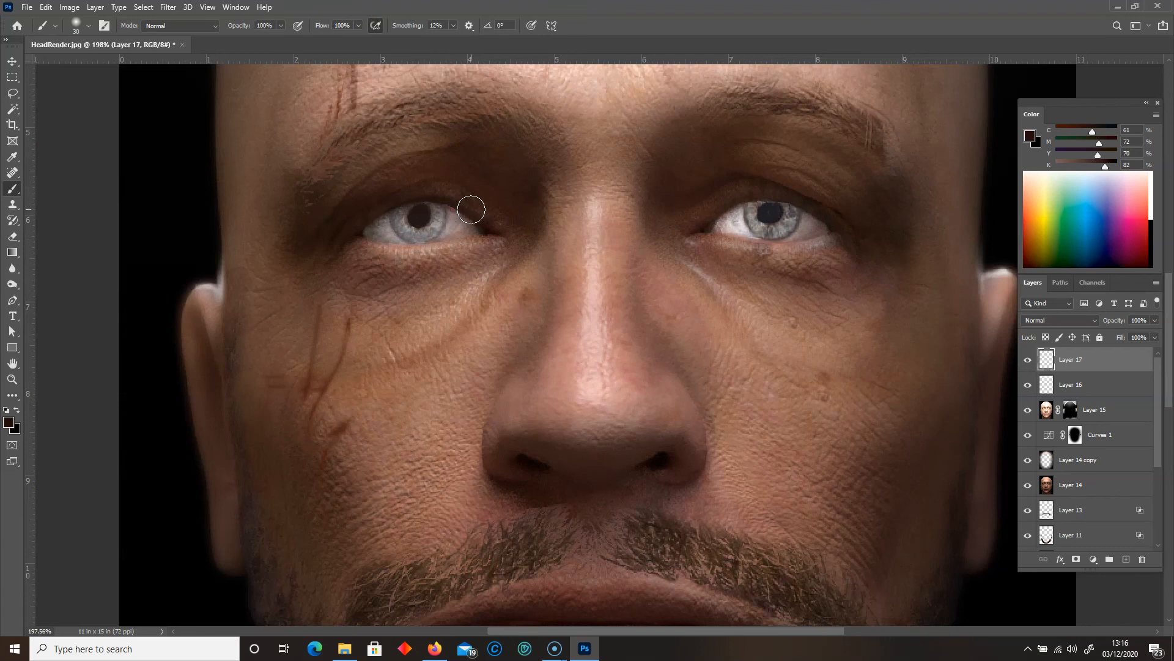
key(ctrl+1)
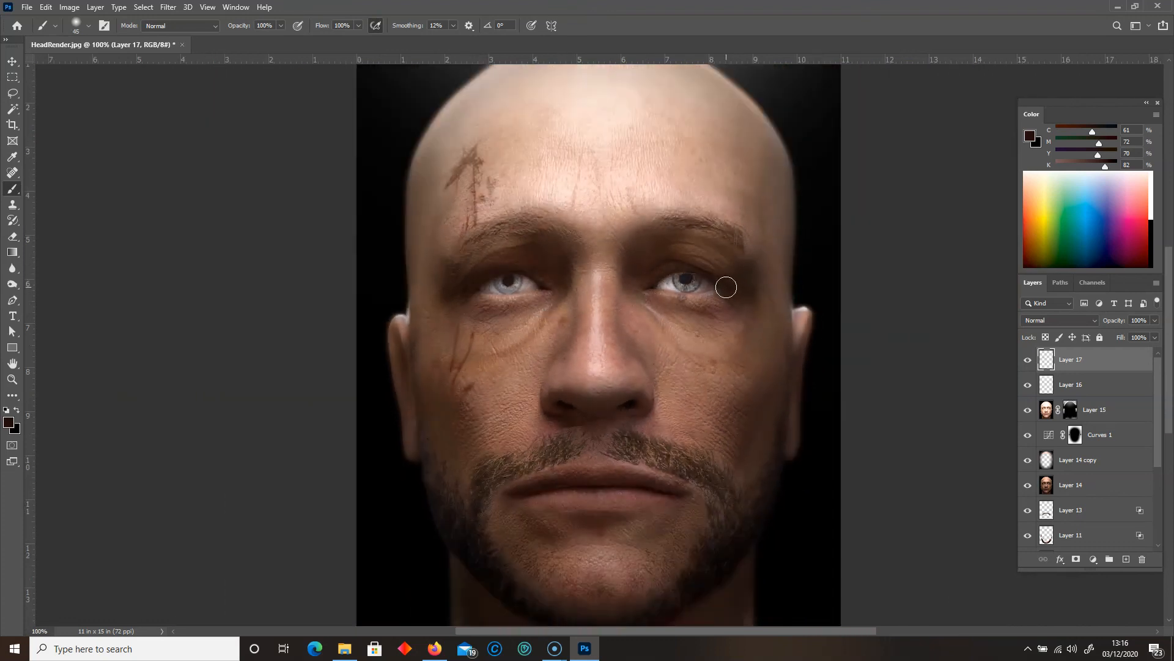
Erase the excess dark shading around both eyes with a soft eraser of about 50 px.
click(12, 237)
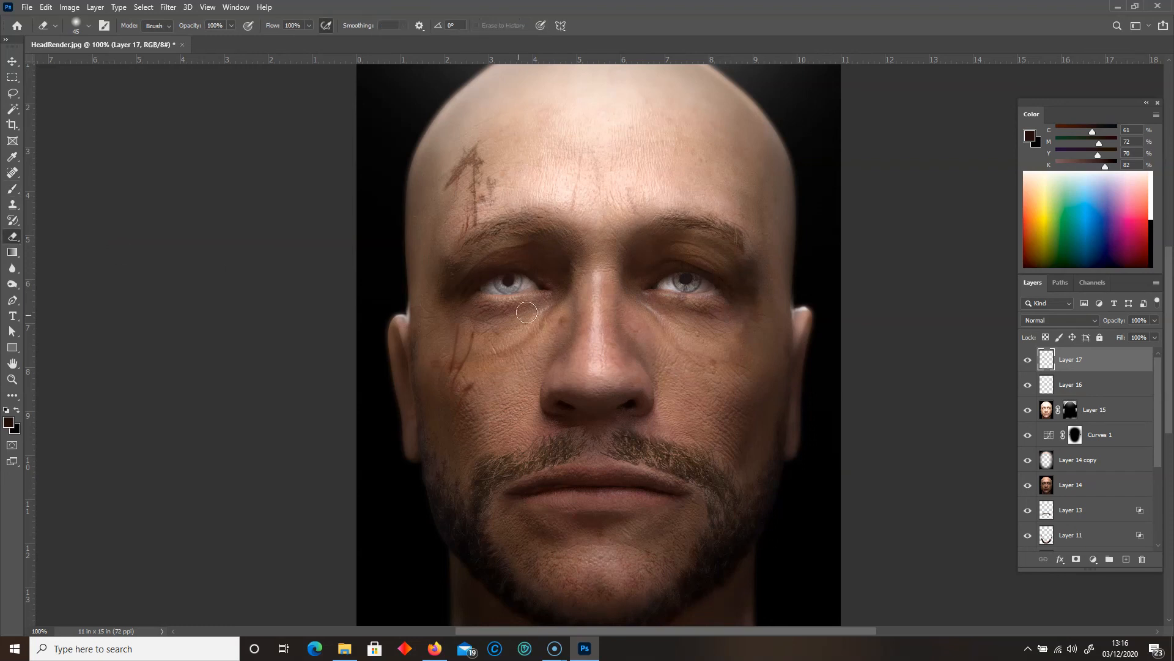
drag(544, 277, 551, 269)
key(ctrl+minus)
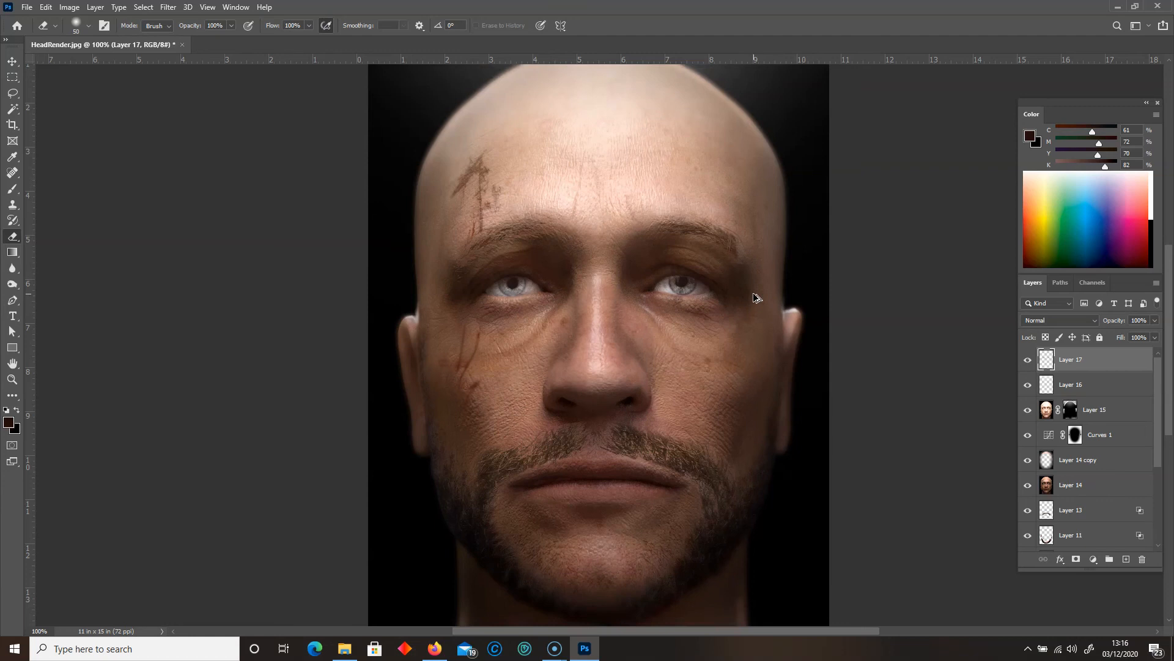
Paint a near-white catchlight (#fffefe) in the pupil of the scarred side's eye with a small Hard Round brush.
key(ctrl+plus)
key(ctrl+plus)
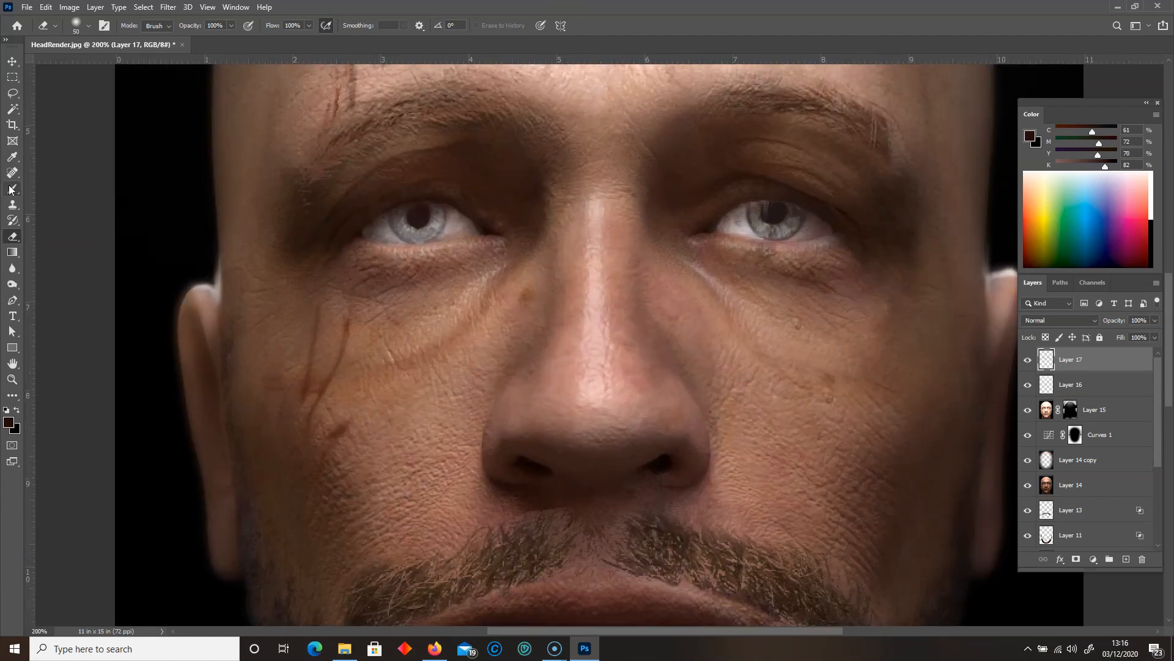
click(10, 423)
drag(433, 305, 398, 276)
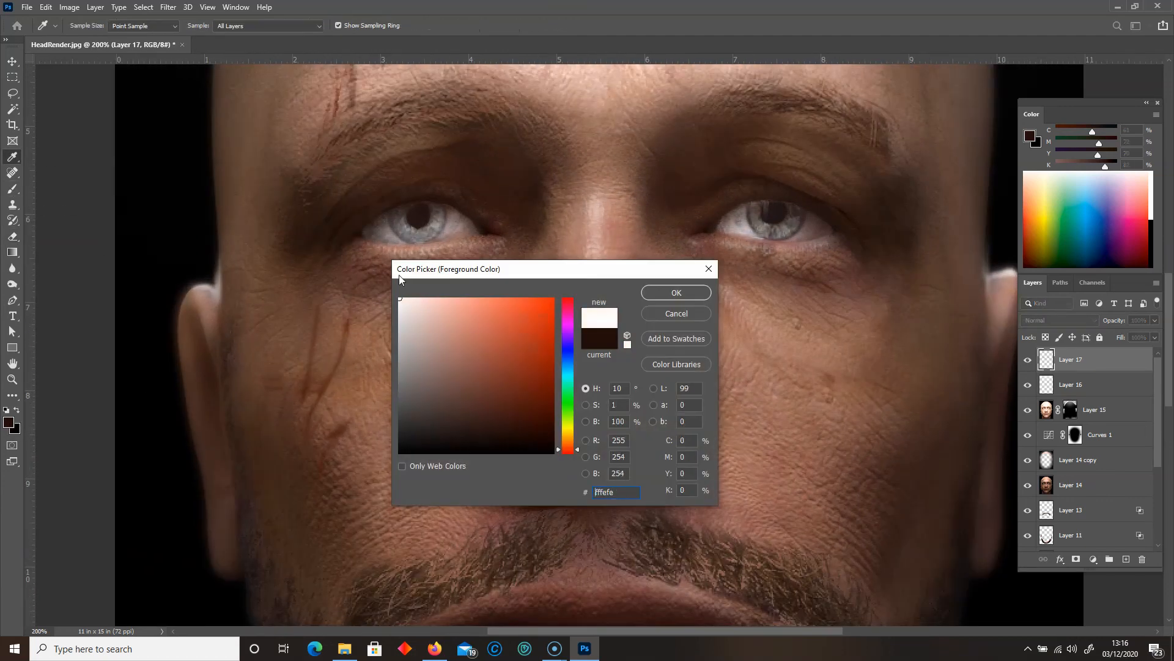
key(Return)
right_click(440, 249)
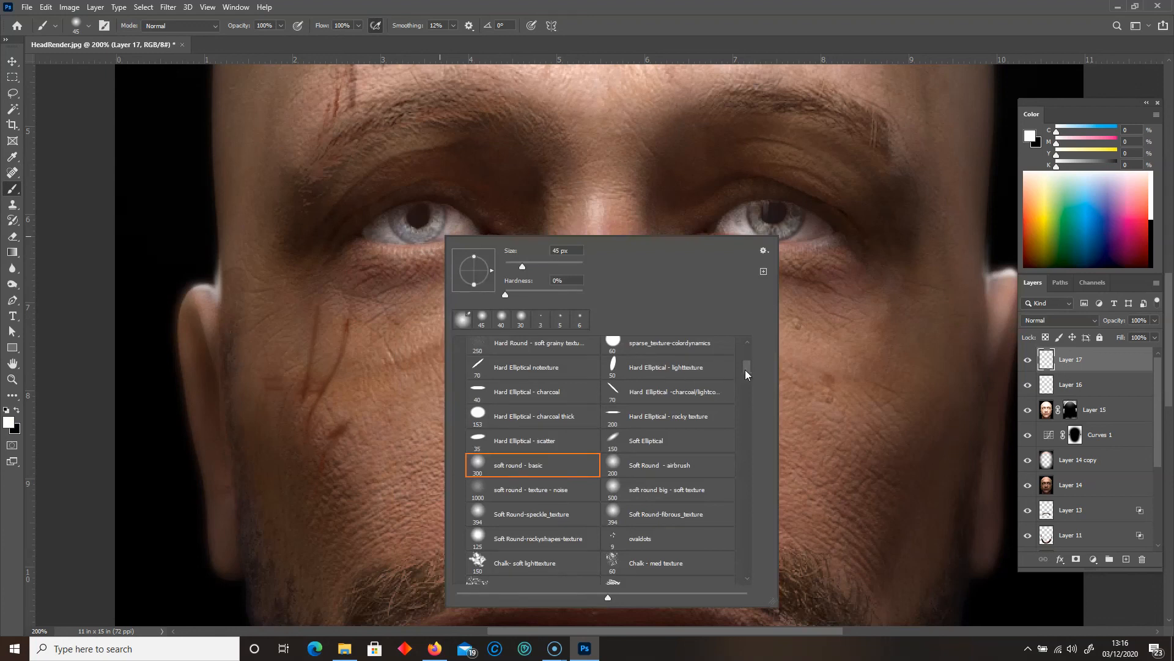
drag(746, 369, 746, 359)
click(626, 404)
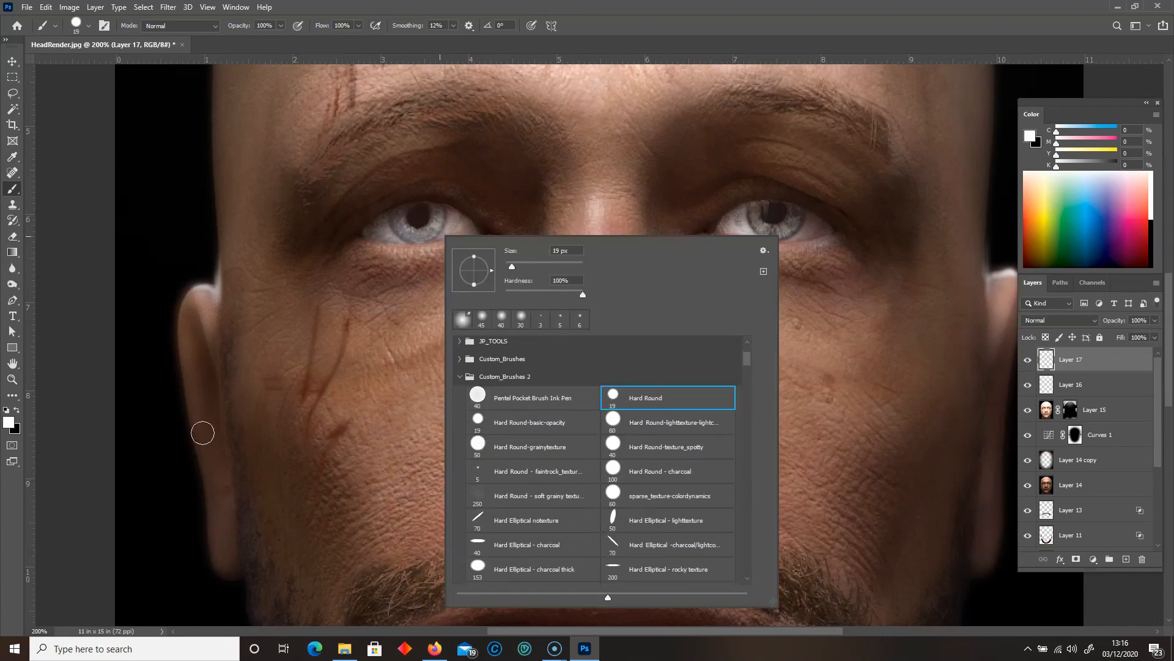
key(Return)
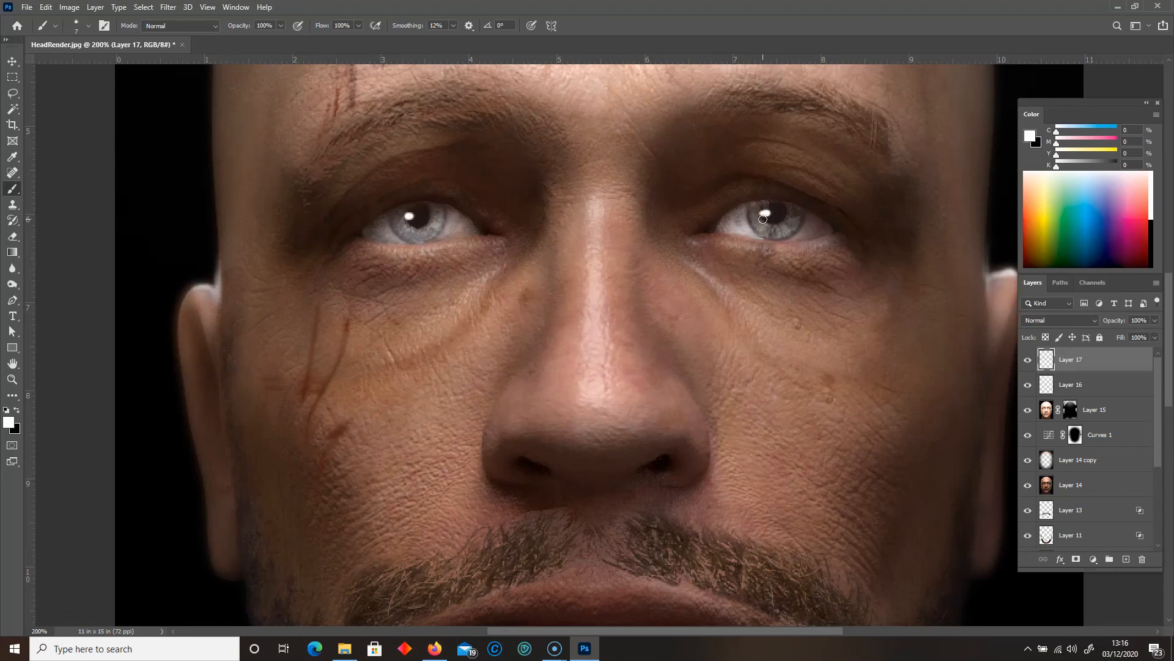
Repaint the white catchlight in the other eye, placing it on the pupil and widening it slightly.
key(ctrl+minus)
key(ctrl+minus)
key(ctrl+plus)
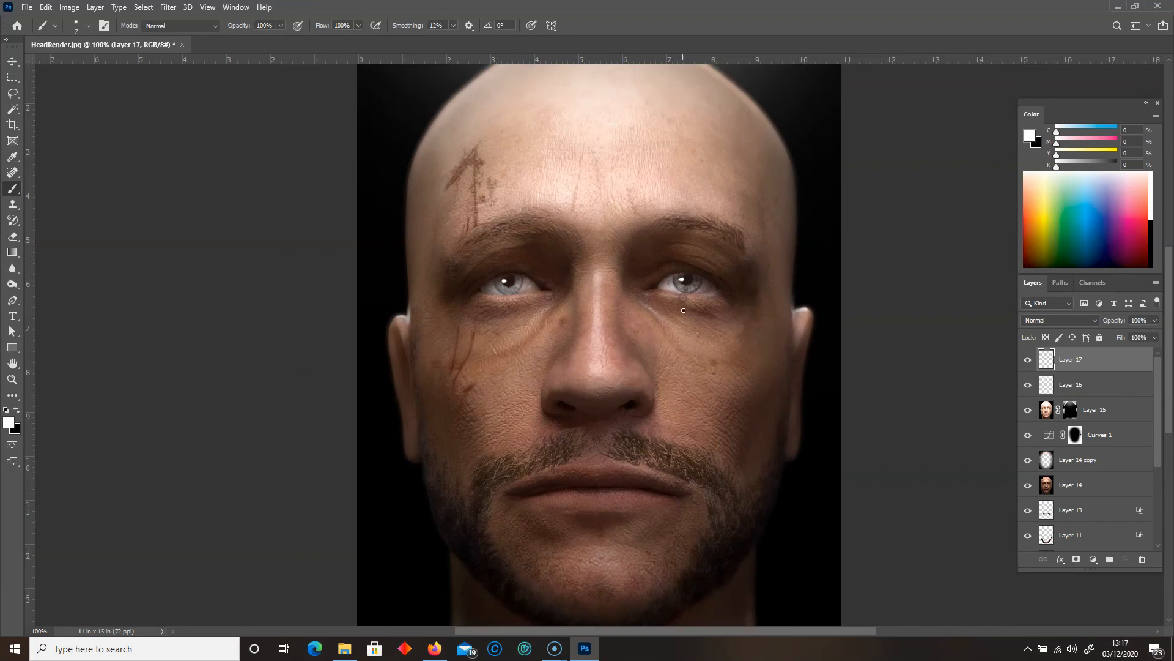
key(ctrl+minus)
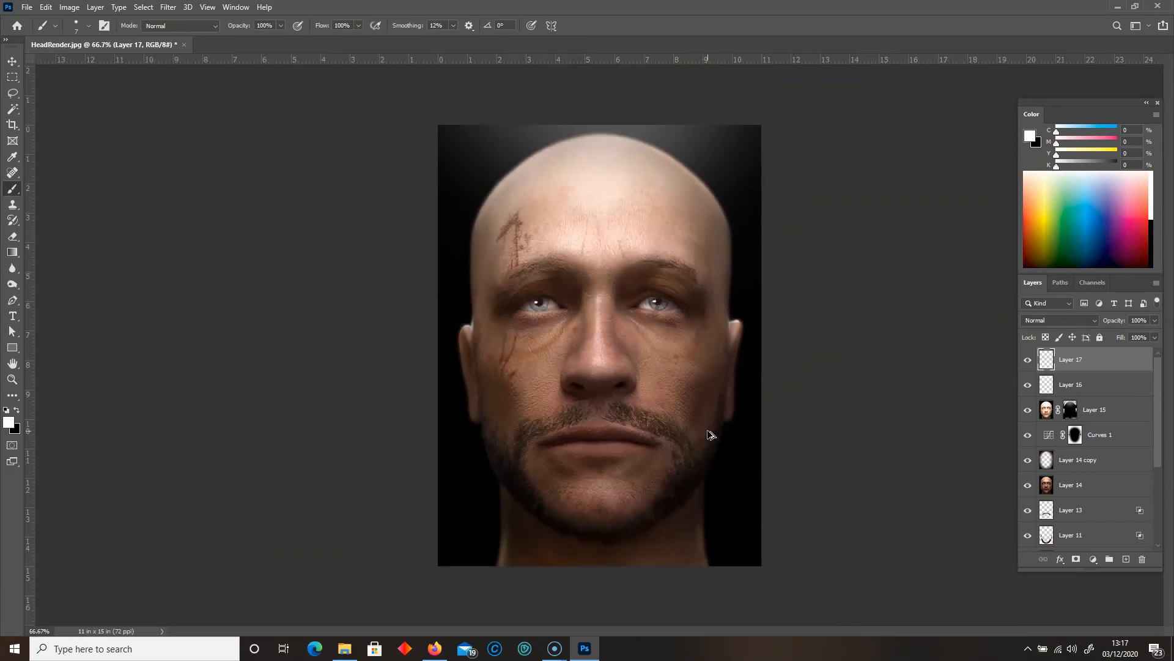
key(ctrl+plus)
key(ctrl+plus)
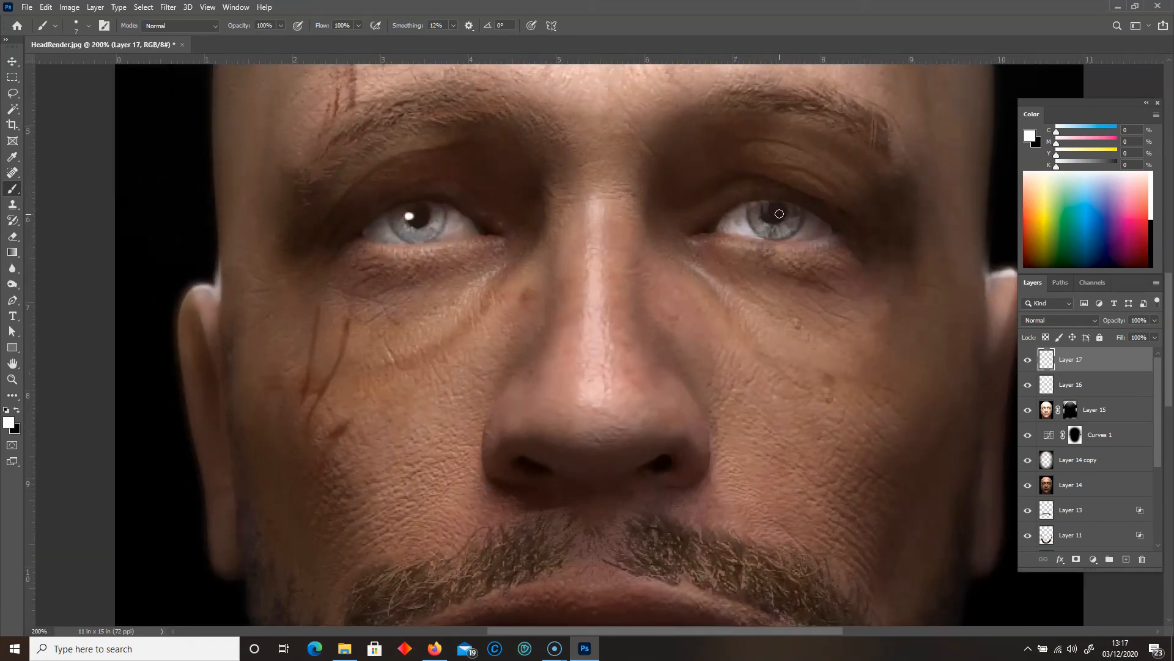
key(ctrl+minus)
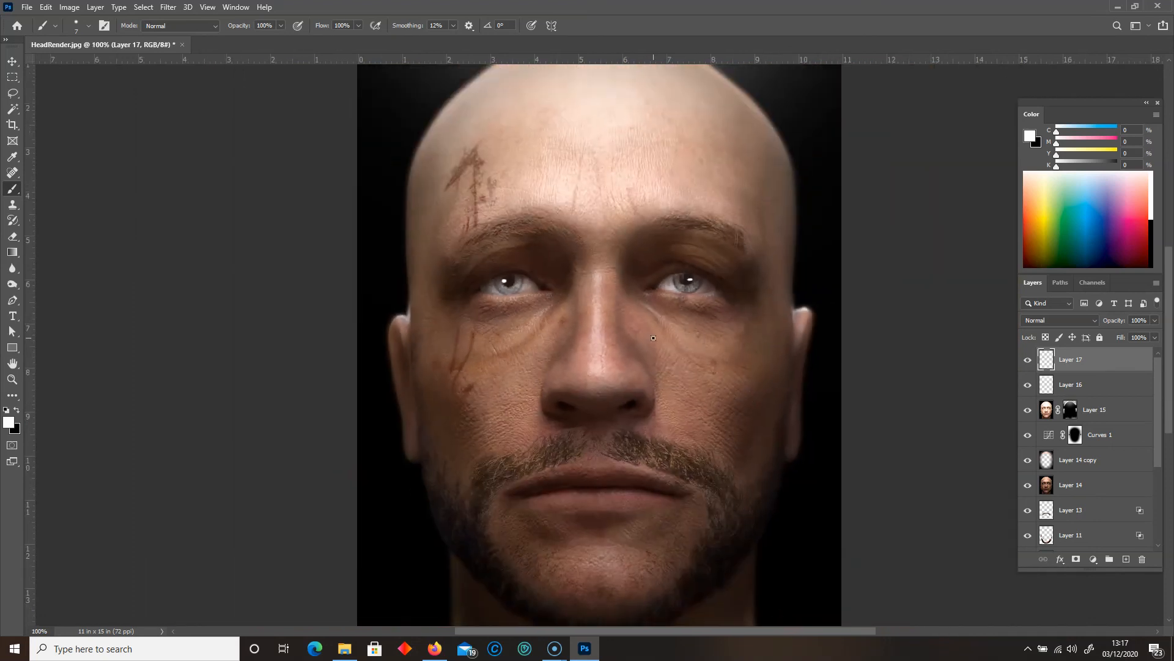
key(ctrl+plus)
drag(764, 210, 770, 210)
key(ctrl+minus)
key(ctrl+minus)
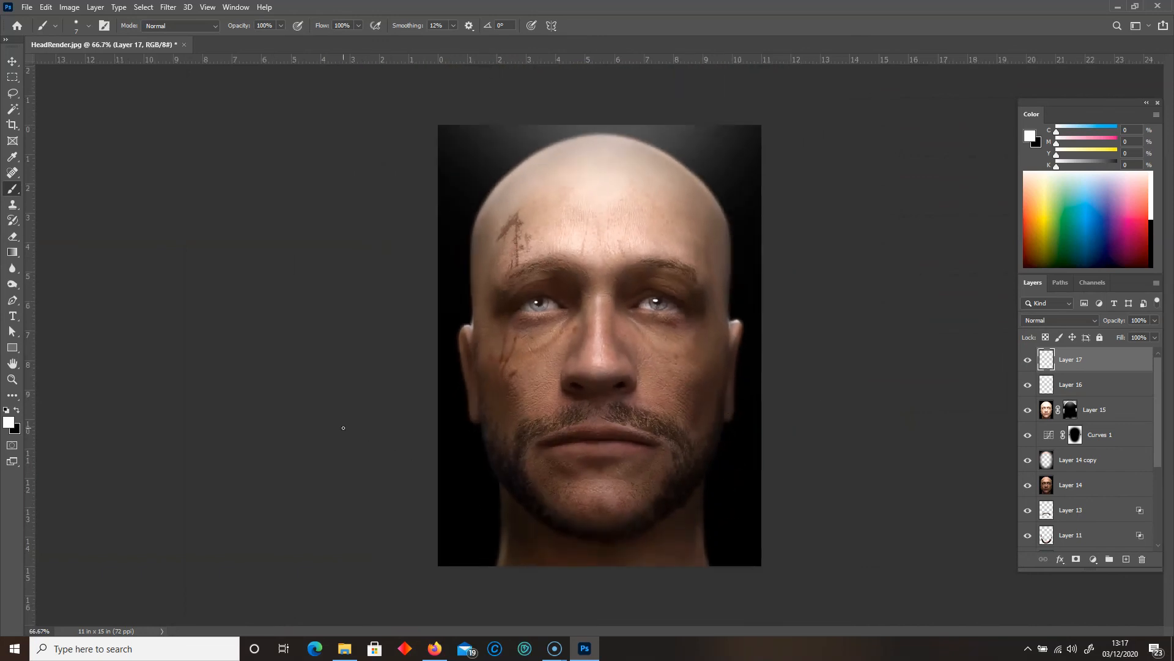
key(ctrl+plus)
key(ctrl+minus)
Stamp all visible layers into a new layer and apply Smart Sharpen with amount 152%, radius 0.6 px and noise reduction 13%.
key(ctrl+shift+alt+e)
click(169, 6)
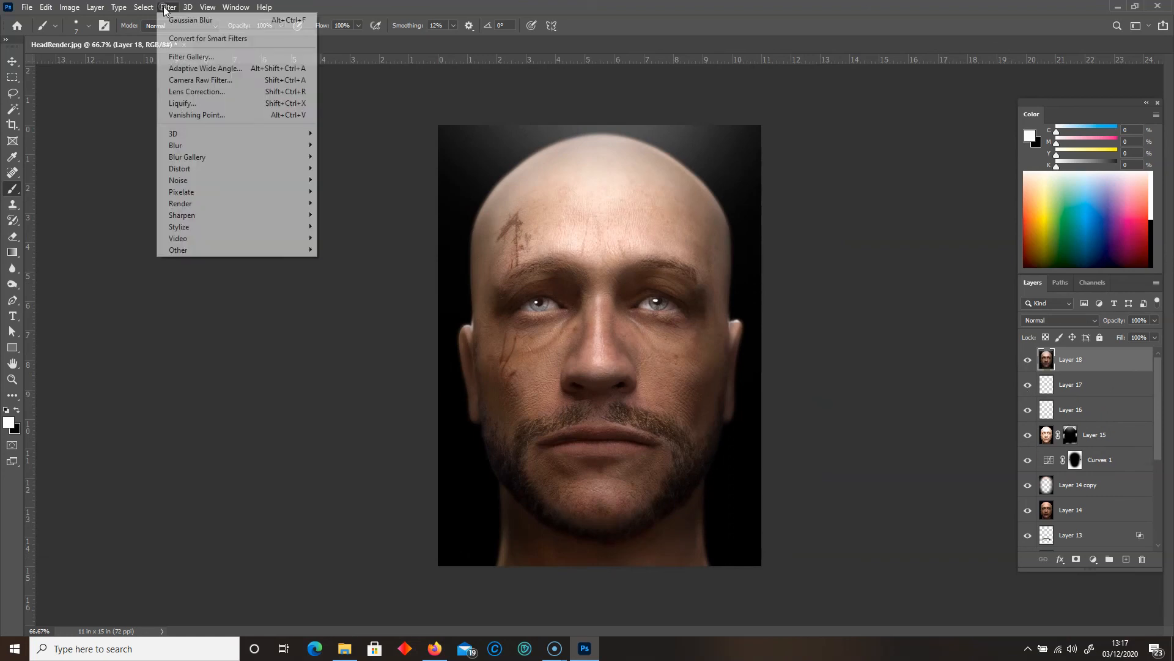
mouse_move(200, 216)
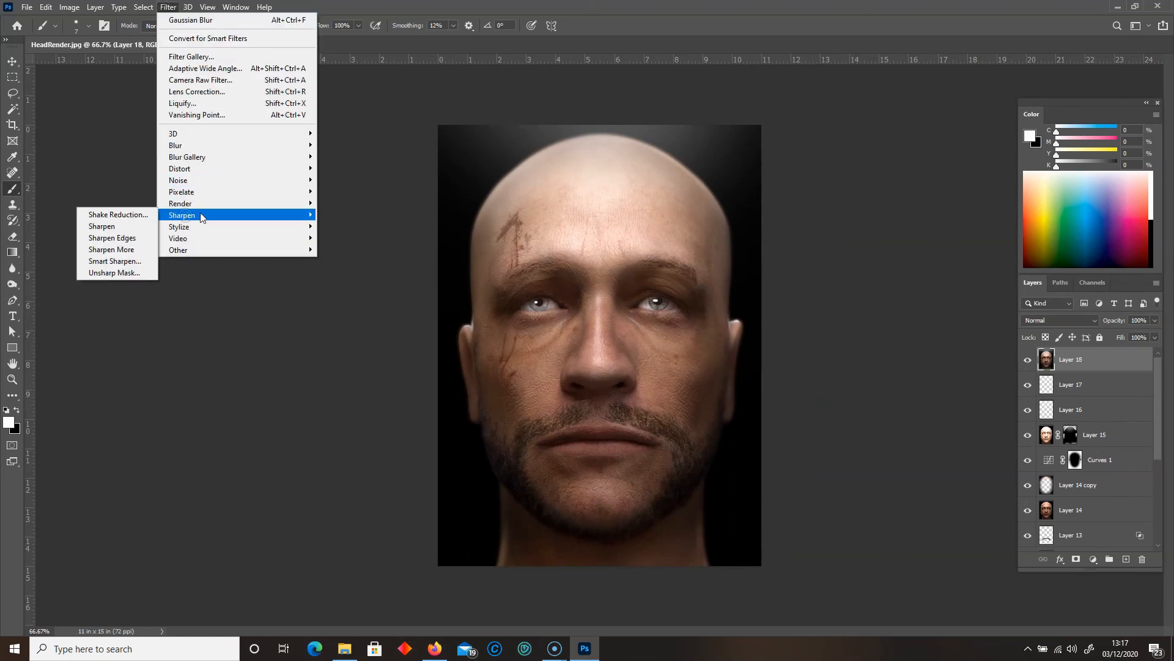
click(115, 261)
drag(369, 387, 204, 258)
drag(156, 360, 212, 324)
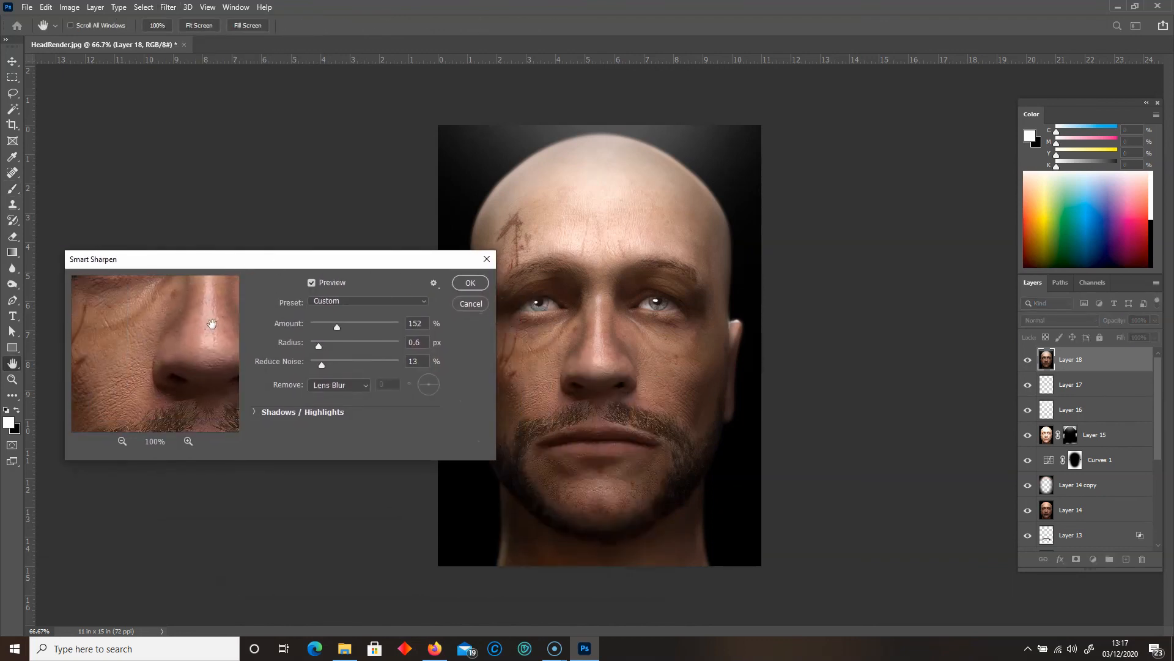
click(470, 283)
key(b)
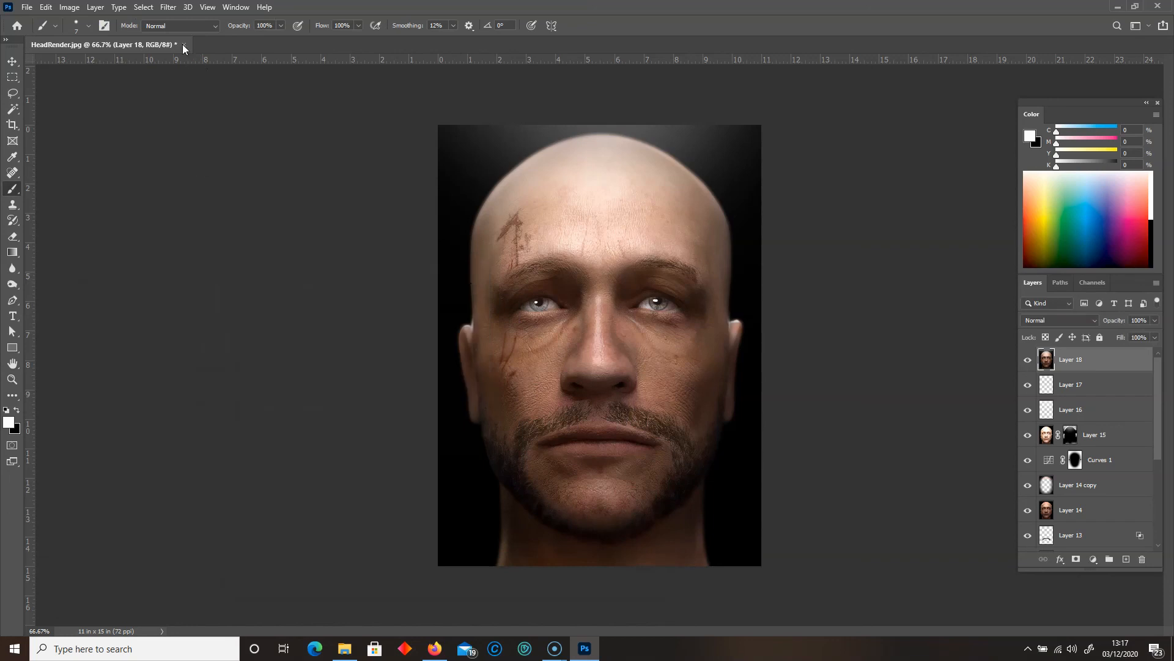
Add 2% uniform noise to the sharpened merged layer.
key(ctrl+plus)
key(ctrl+plus)
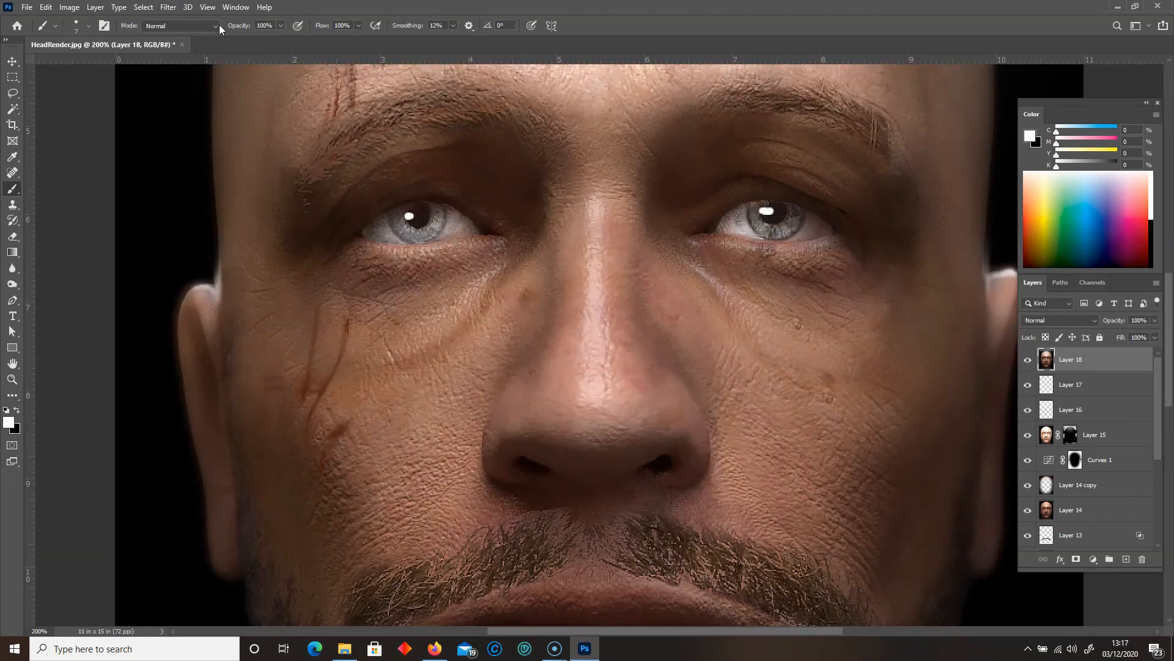
click(167, 7)
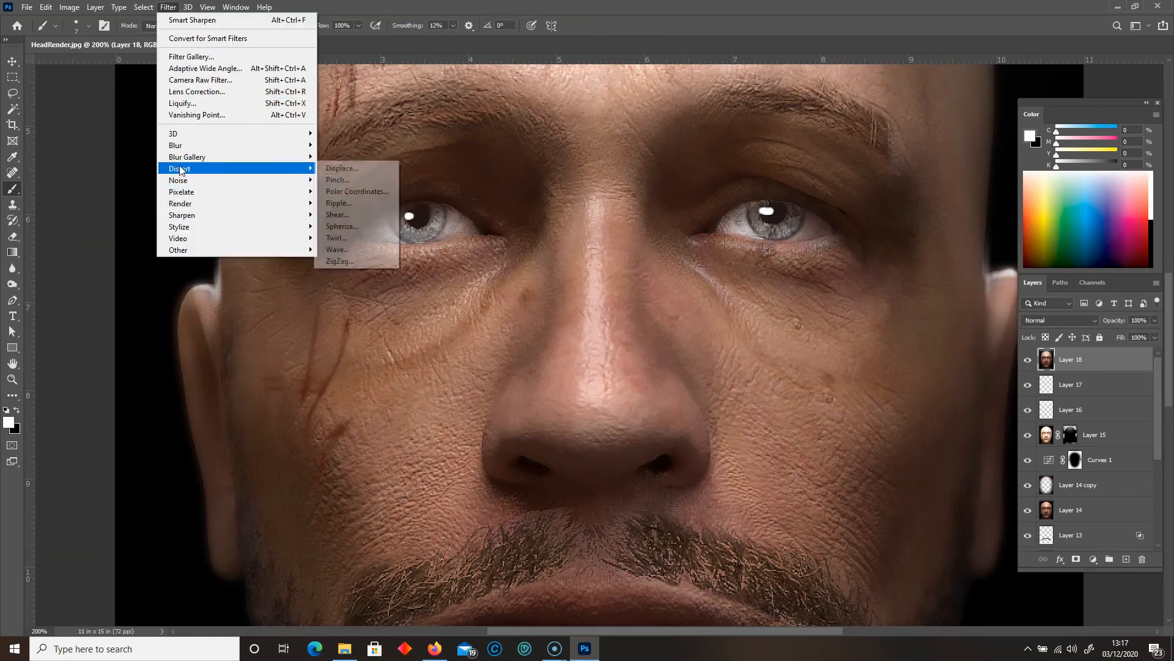
mouse_move(187, 180)
click(336, 180)
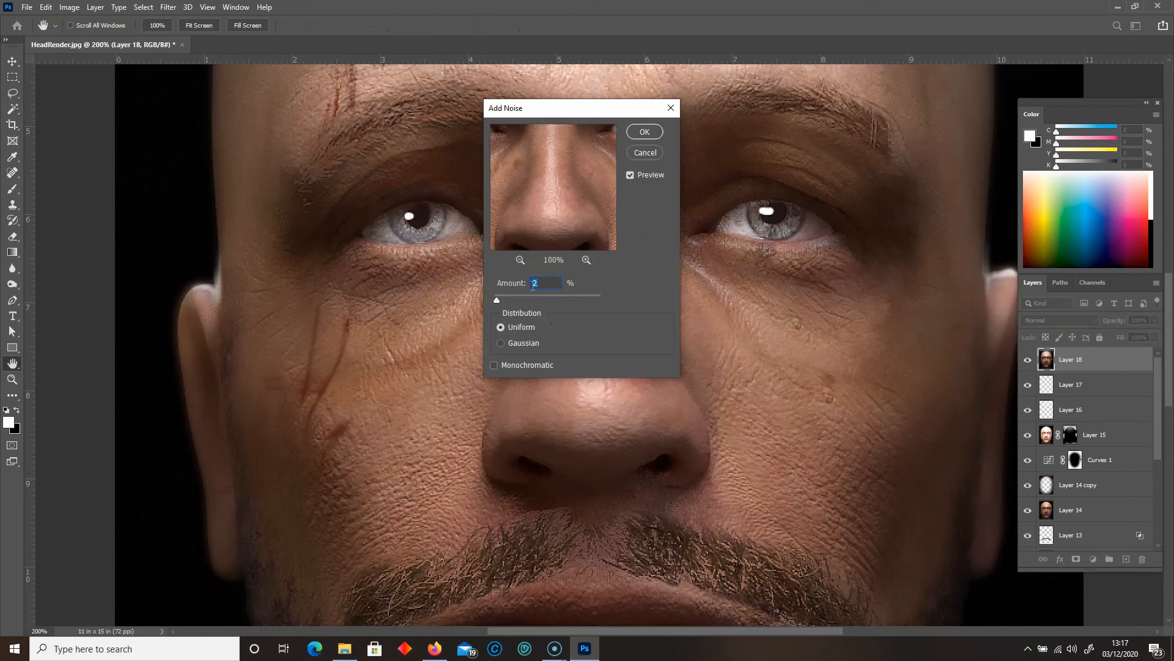
click(630, 176)
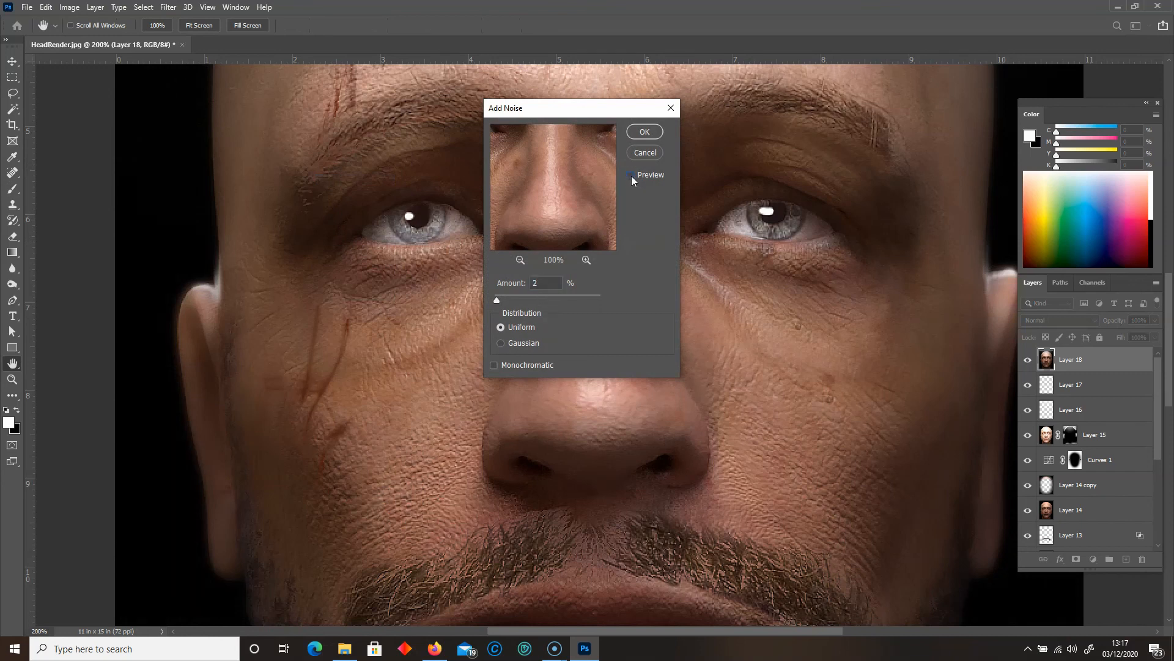
click(644, 133)
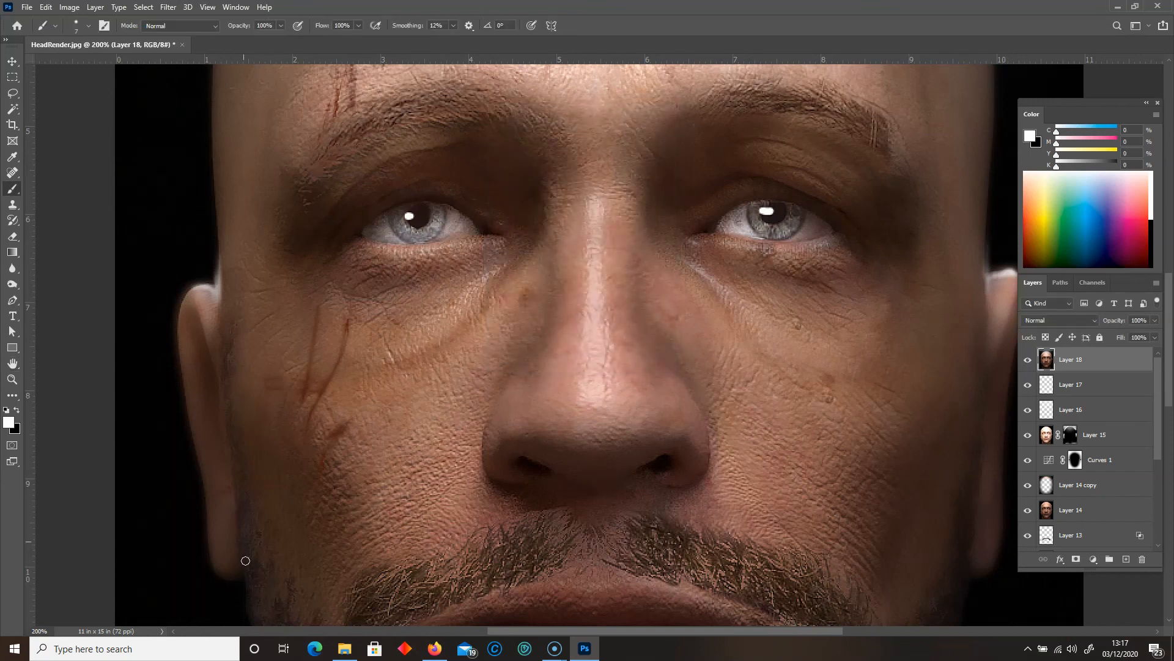
Duplicate the sharpened layer and open the custom Lens Correction settings for the copy.
drag(1123, 364, 1126, 559)
click(171, 8)
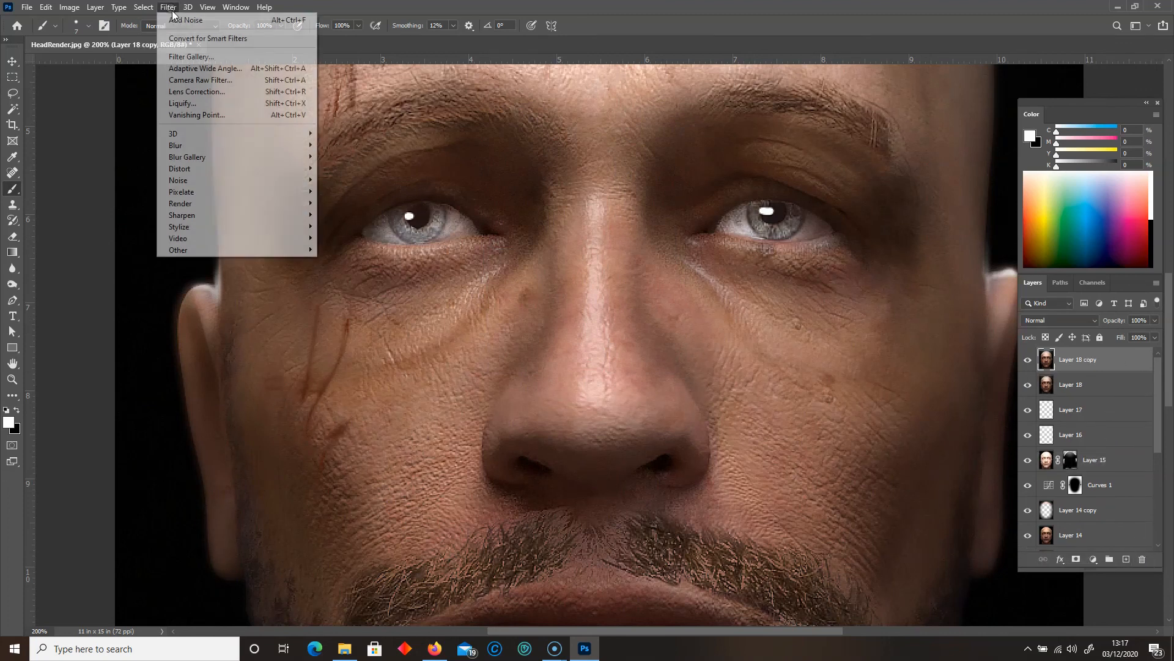
click(184, 91)
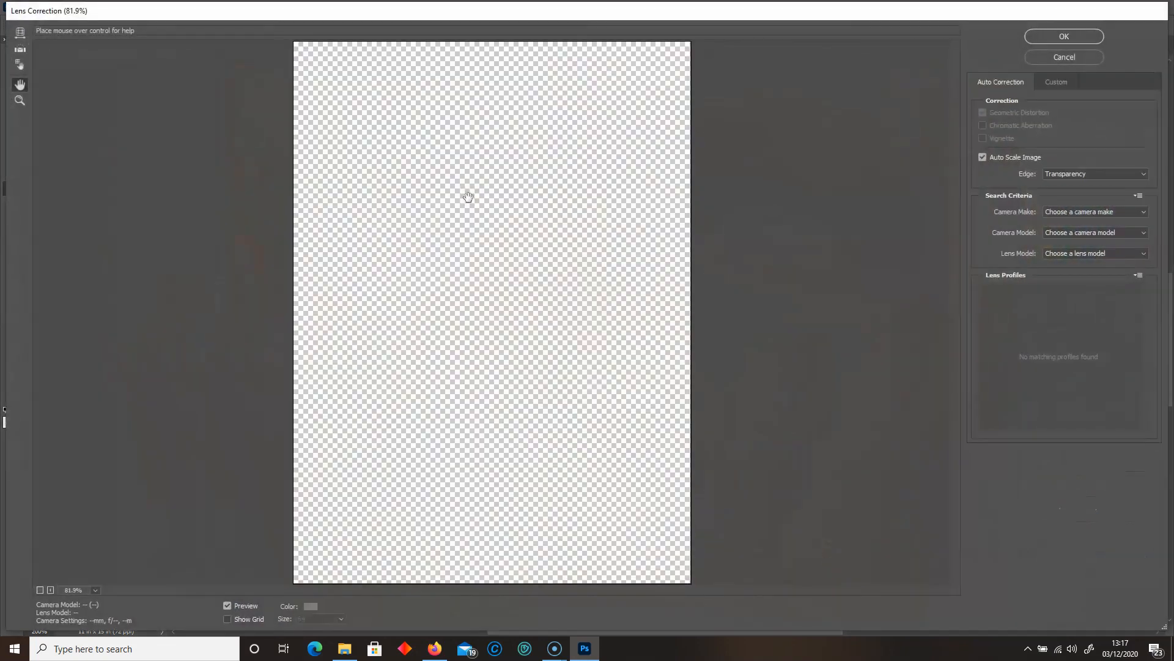
click(1056, 82)
Set the red/cyan fringe correction to -57.94, judging the effect around the eye and ear at 300% preview zoom.
drag(1065, 189, 1032, 190)
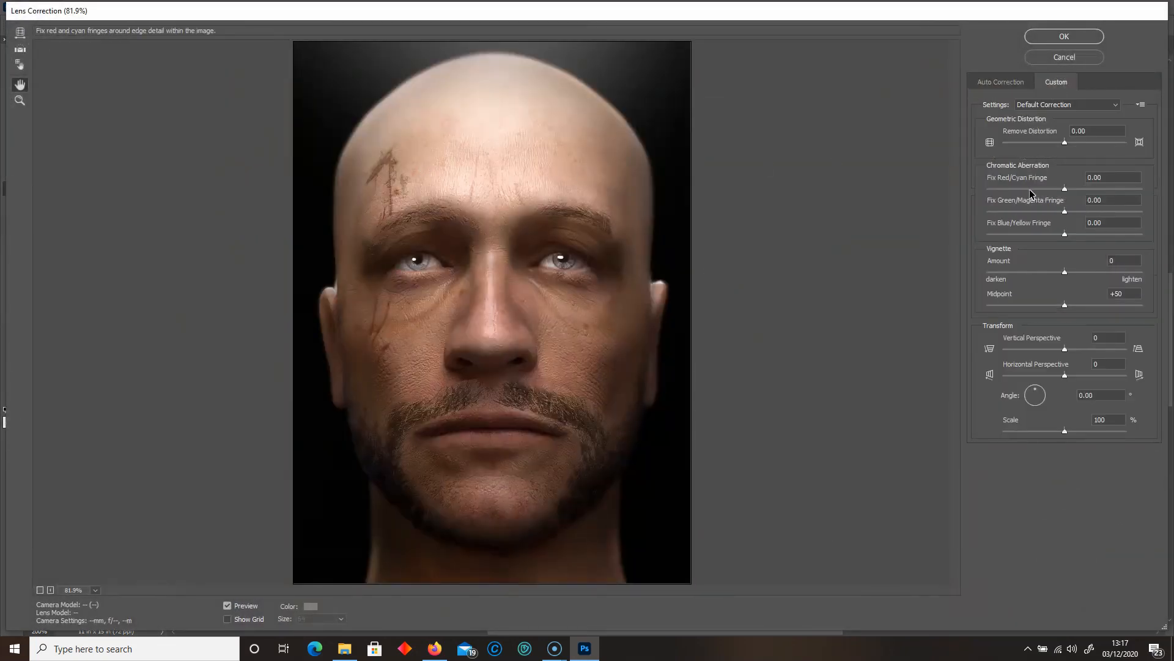
click(95, 590)
click(81, 450)
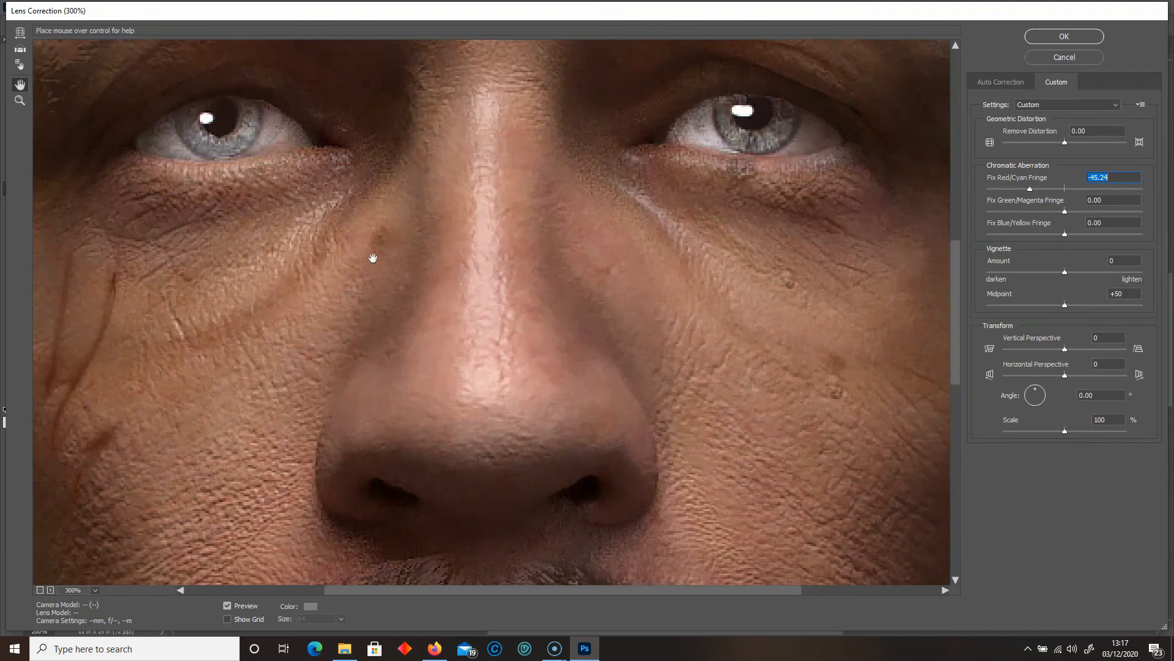
drag(373, 258, 640, 395)
drag(414, 291, 479, 334)
drag(1034, 192, 1024, 193)
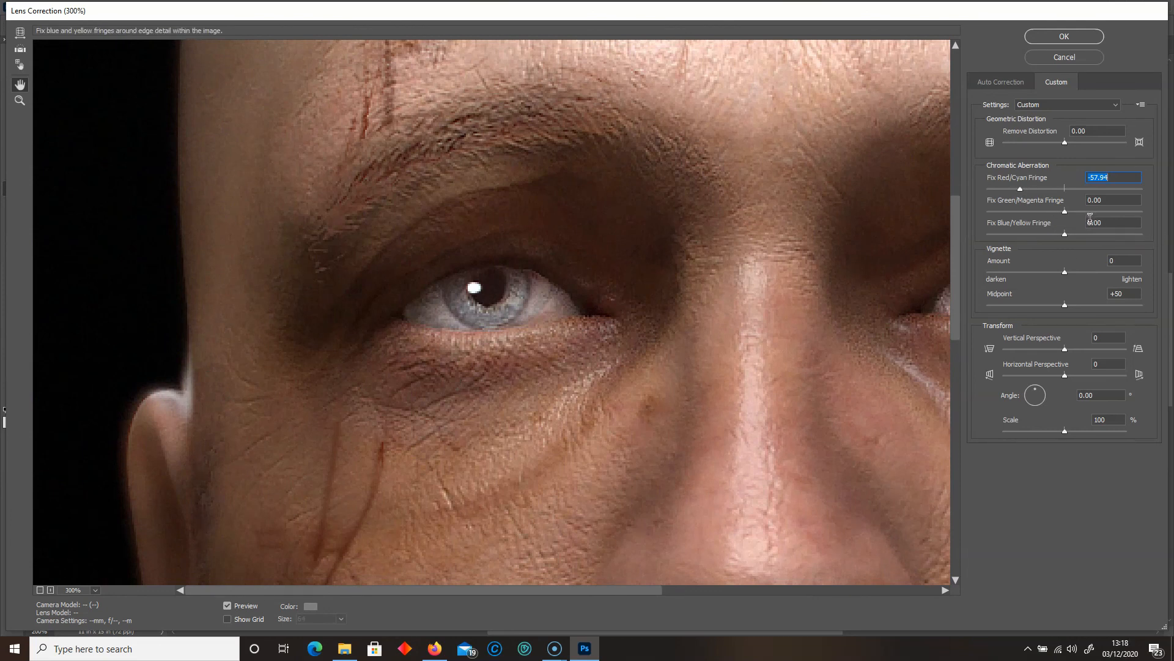
Set the green/magenta fringe to +14.29 and the blue/yellow fringe to -30.95, and apply the lens correction.
drag(1065, 211, 1042, 235)
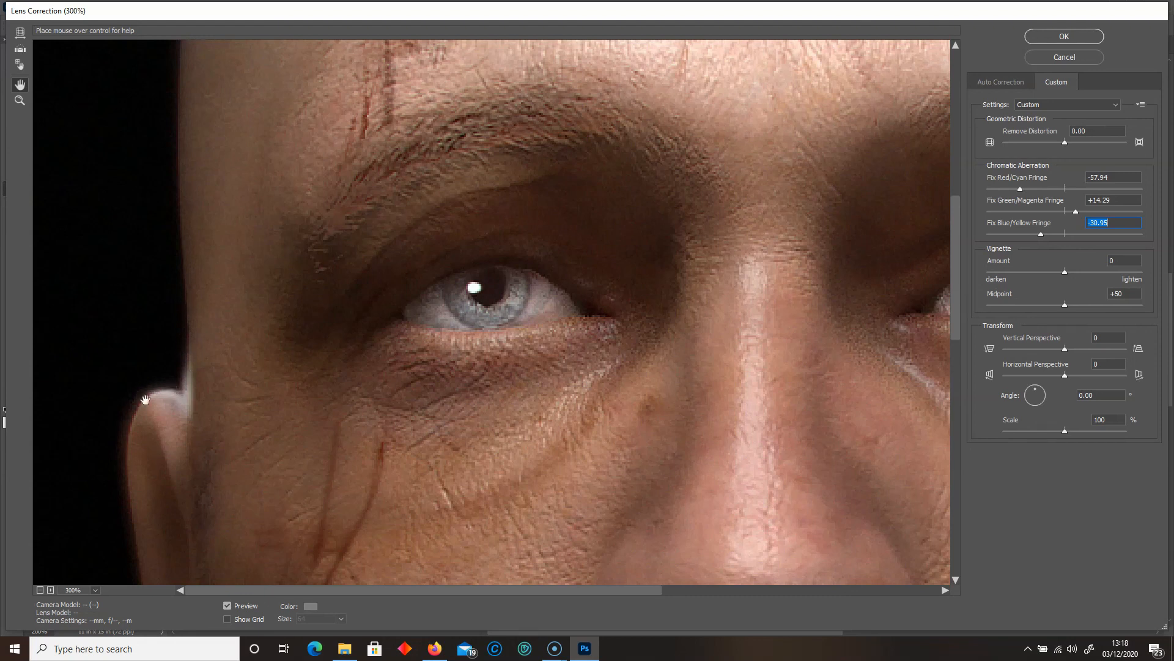
click(1064, 36)
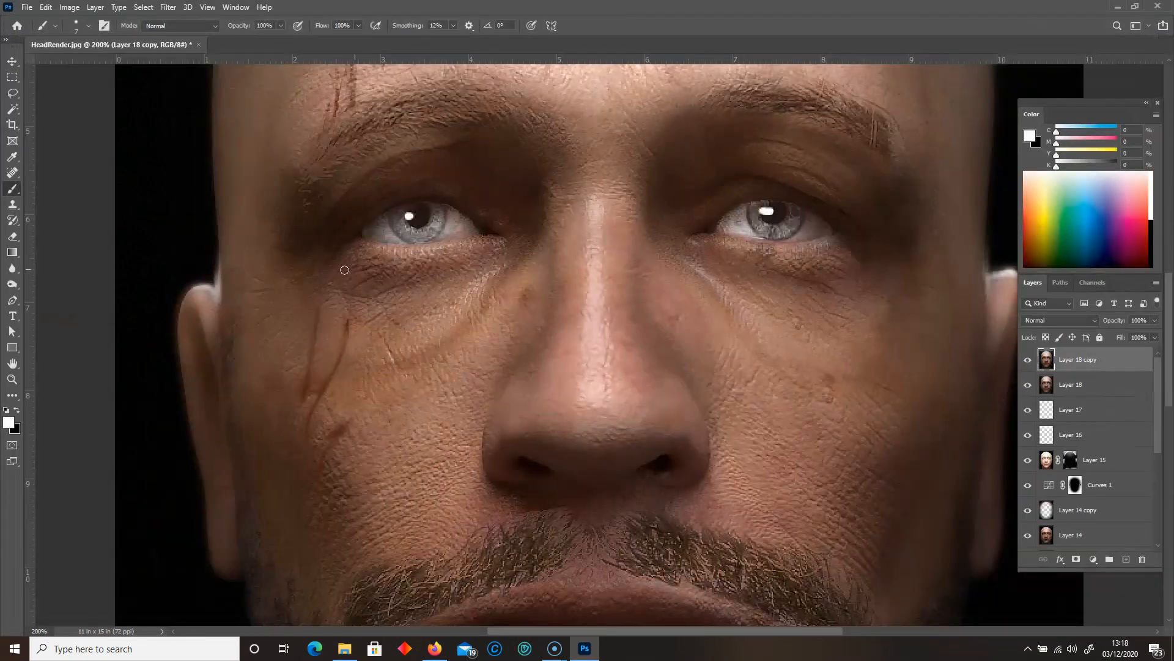
key(ctrl+alt+minus)
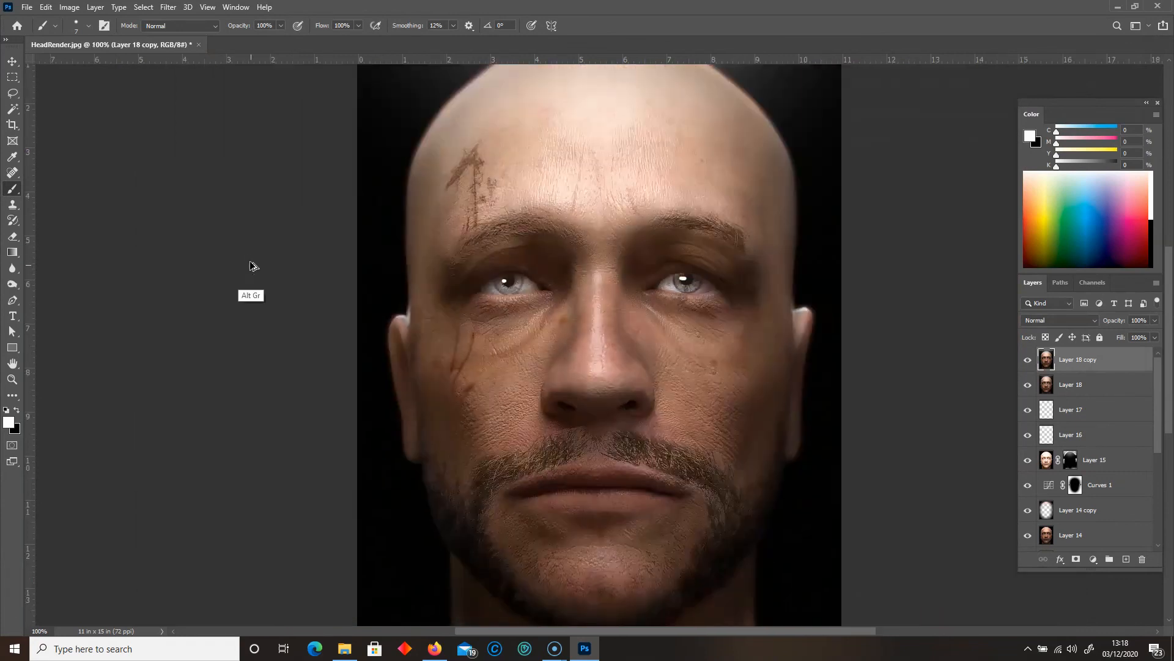
Erase the middle of the face from the lens-corrected copy with a soft 400 px eraser, leaving the fringing at the outer edges.
key(ctrl+alt+plus)
key(ctrl+alt+plus)
key(ctrl+alt+minus)
key(ctrl+alt+minus)
click(19, 238)
click(41, 239)
key(bracketright)
key(bracketright)
key(bracketright)
key(bracketright)
key(bracketright)
key(bracketright)
key(bracketright)
key(bracketright)
key(bracketright)
key(bracketright)
key(bracketright)
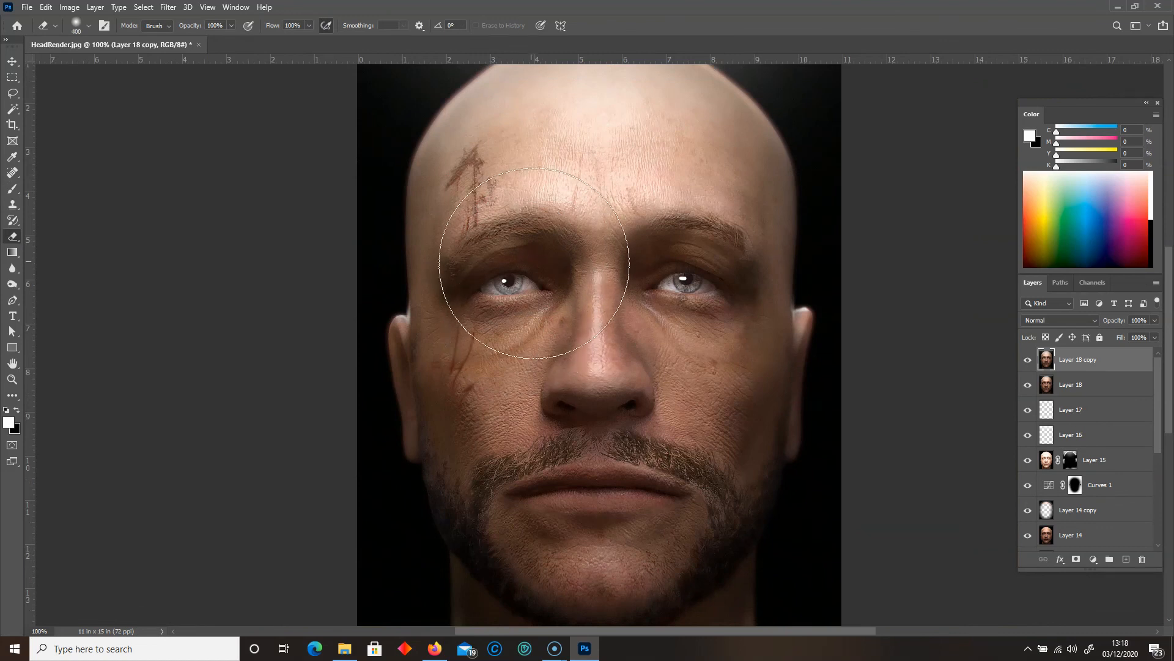
key(bracketright)
mouse_move(570, 318)
mouse_down()
mouse_move(642, 398)
mouse_move(609, 465)
mouse_move(627, 446)
mouse_move(637, 460)
mouse_move(604, 337)
mouse_up()
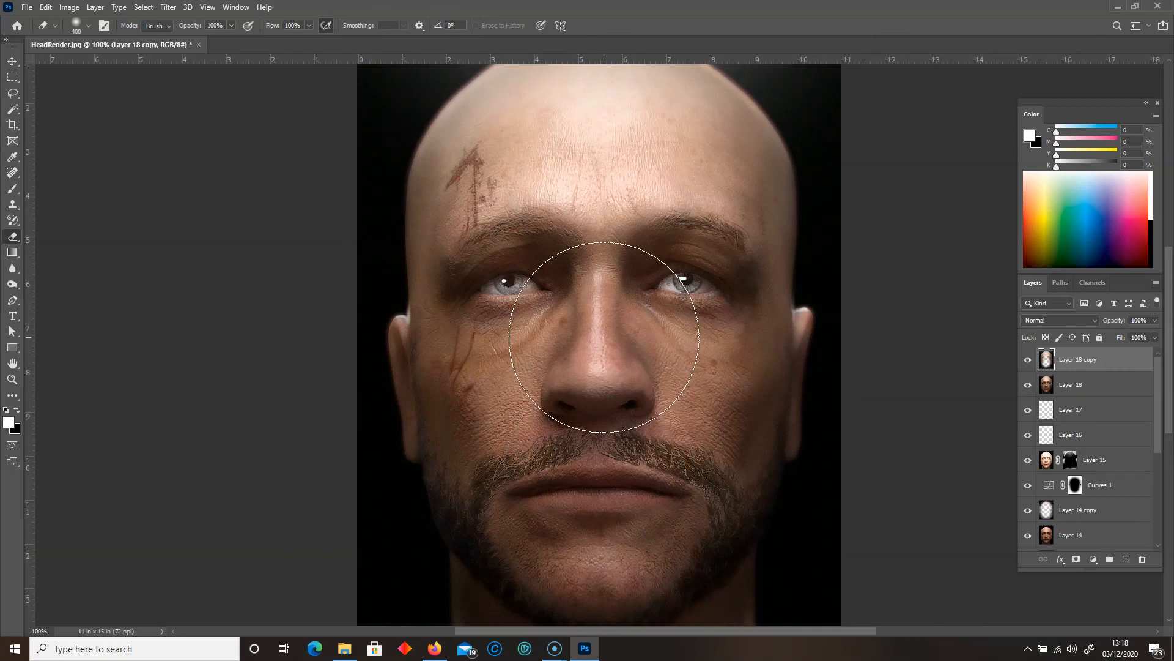
Erase the moustache area from Layer 18 with a small eraser of about 40 to 50 px.
key(ctrl+plus)
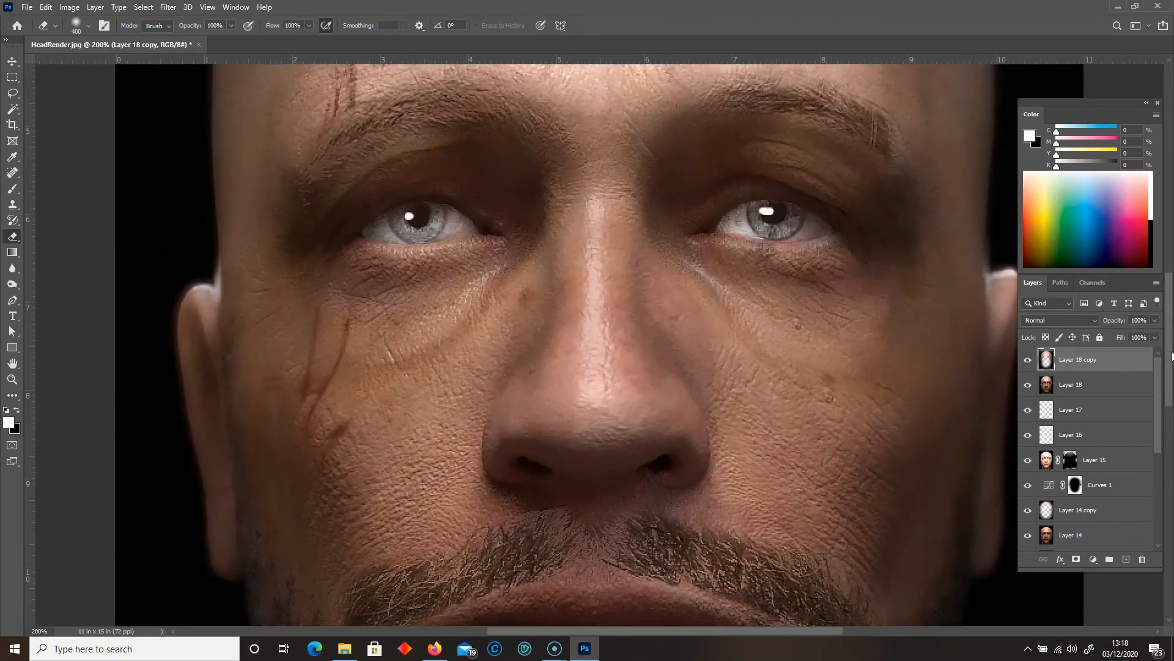
scroll(1172, 355, down, 3)
click(1072, 384)
key([)
key([)
key([)
key([)
key([)
key([)
key([)
key([)
key([)
key([)
key([)
key([)
key([)
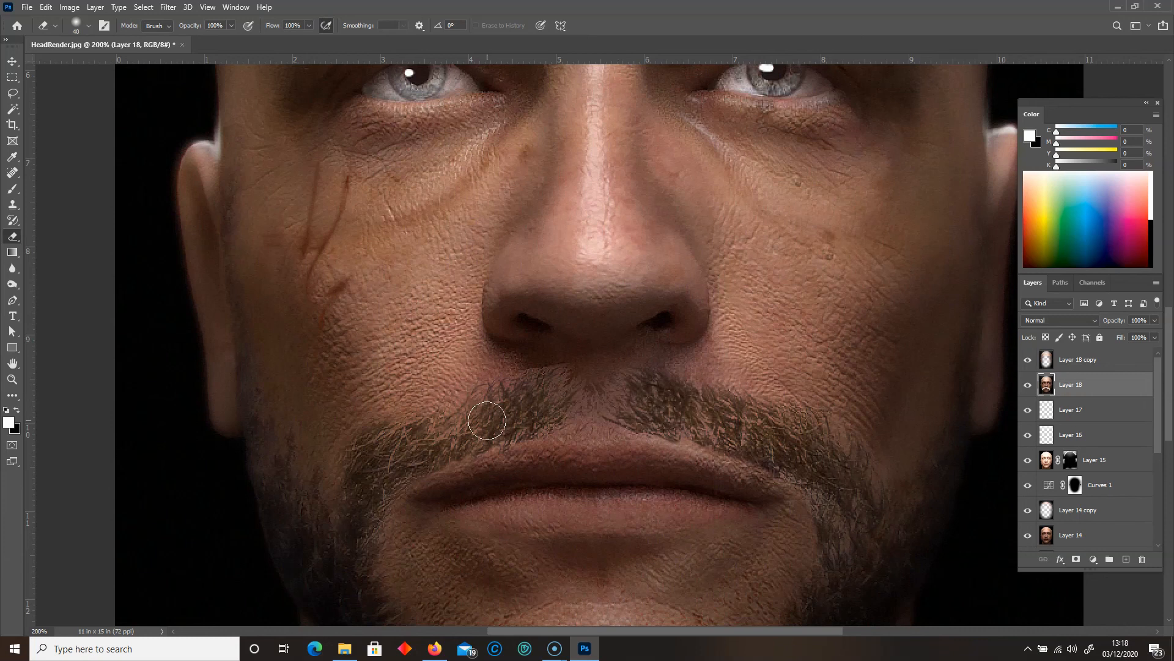
key(])
Create a new layer above Layer 18 copy and set up a small, irregularly shaped brush for painting moustache hair.
key(ctrl+shift+alt+n)
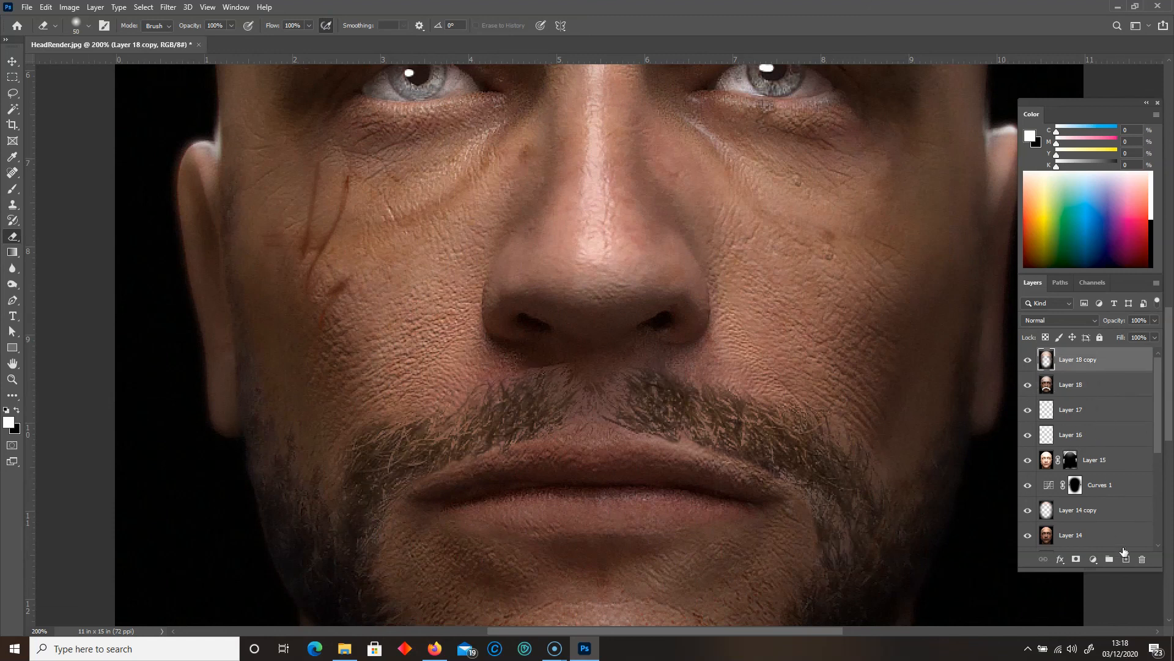
click(12, 188)
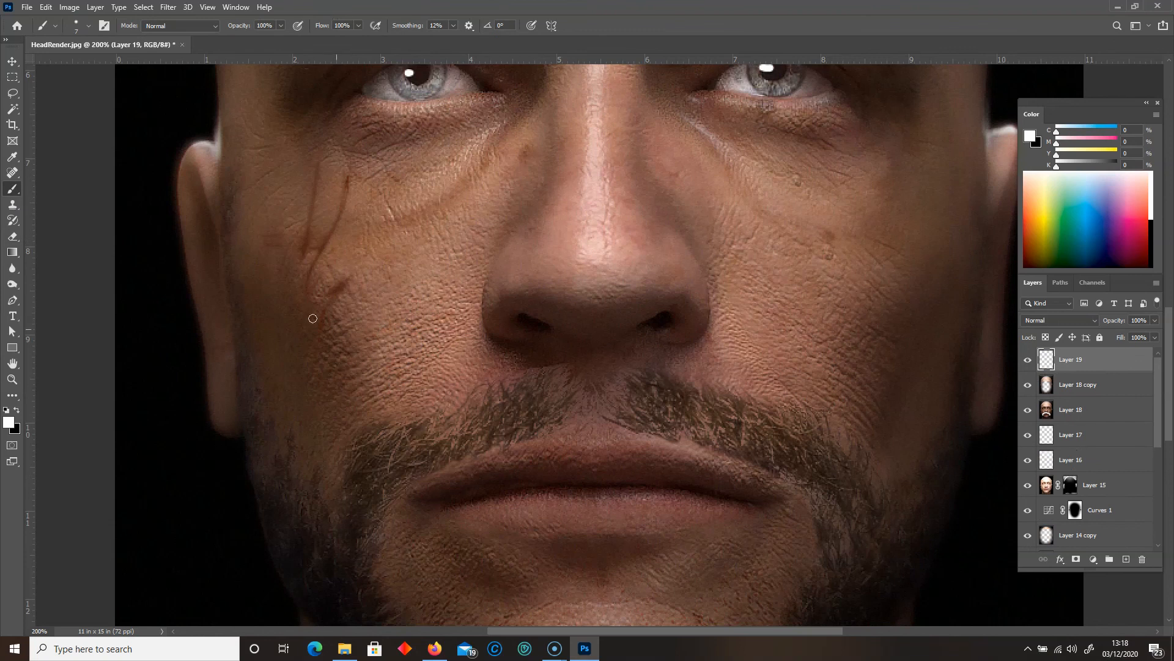
right_click(536, 413)
drag(846, 389, 848, 412)
click(738, 545)
click(85, 503)
key(bracketleft)
key(bracketleft)
key(bracketleft)
key(bracketleft)
key(bracketleft)
key(bracketleft)
key(bracketleft)
key(bracketleft)
key(bracketleft)
key(bracketleft)
key(bracketleft)
key(bracketleft)
key(bracketleft)
key(bracketleft)
key(bracketleft)
key(bracketleft)
key(bracketleft)
key(bracketleft)
Sample dark browns from the moustache and paint hair into the gap beneath the nose, enlarging the brush.
alt+click(533, 435)
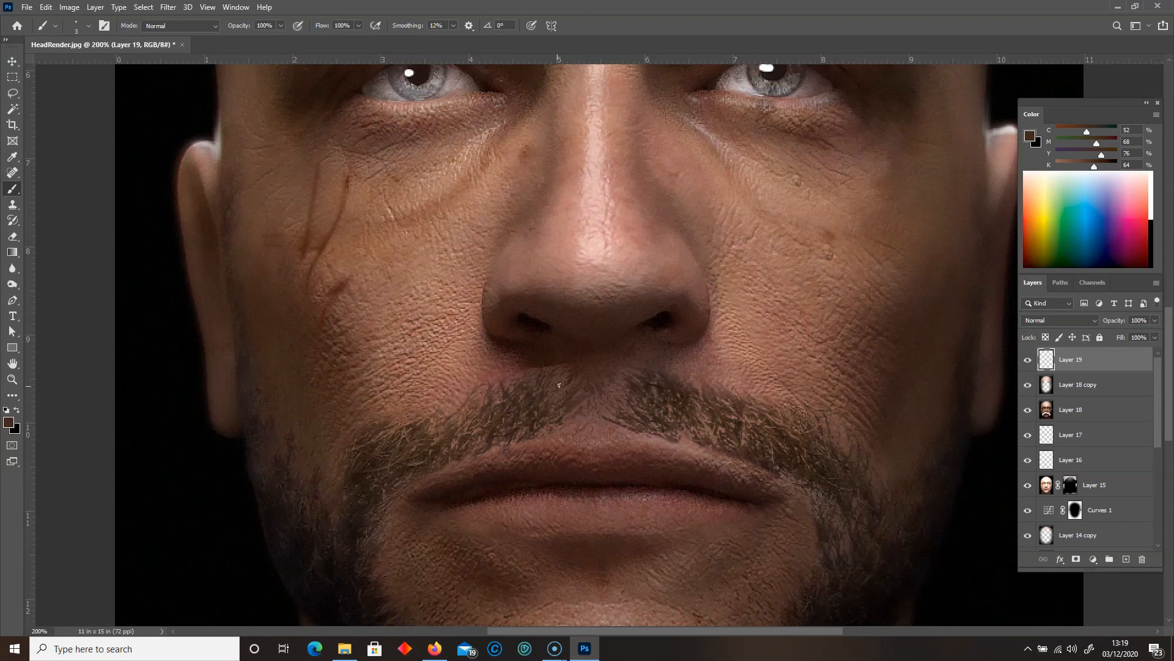
alt+click(569, 383)
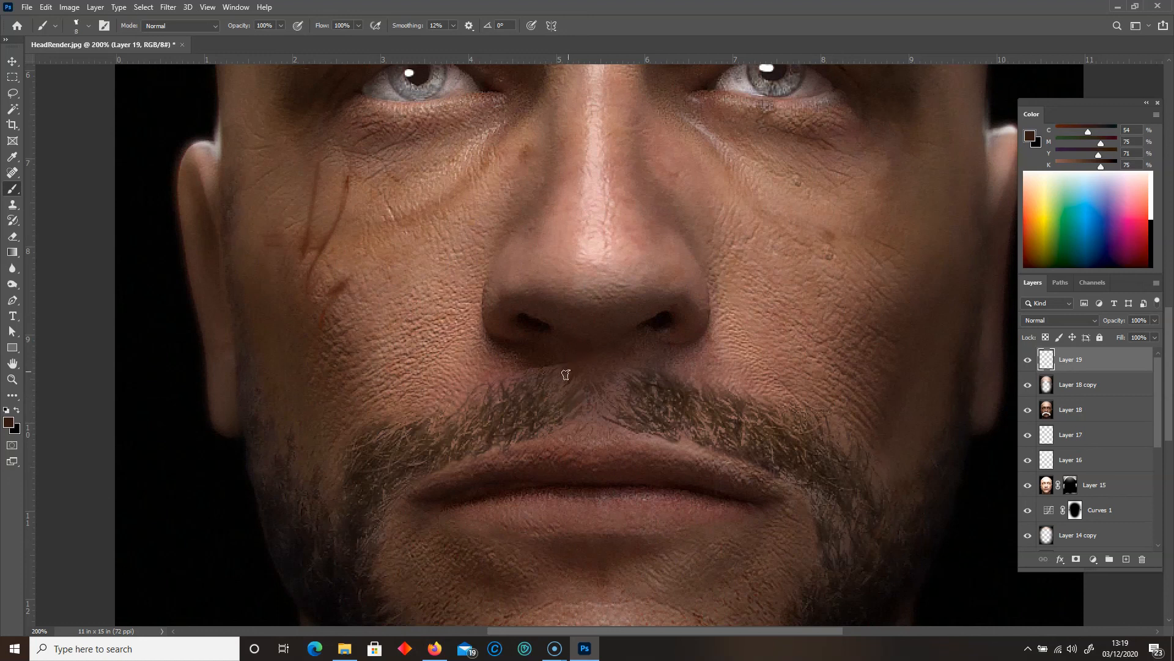
key(bracketright)
key(bracketright)
key(bracketright)
key(bracketright)
key(bracketright)
key(bracketright)
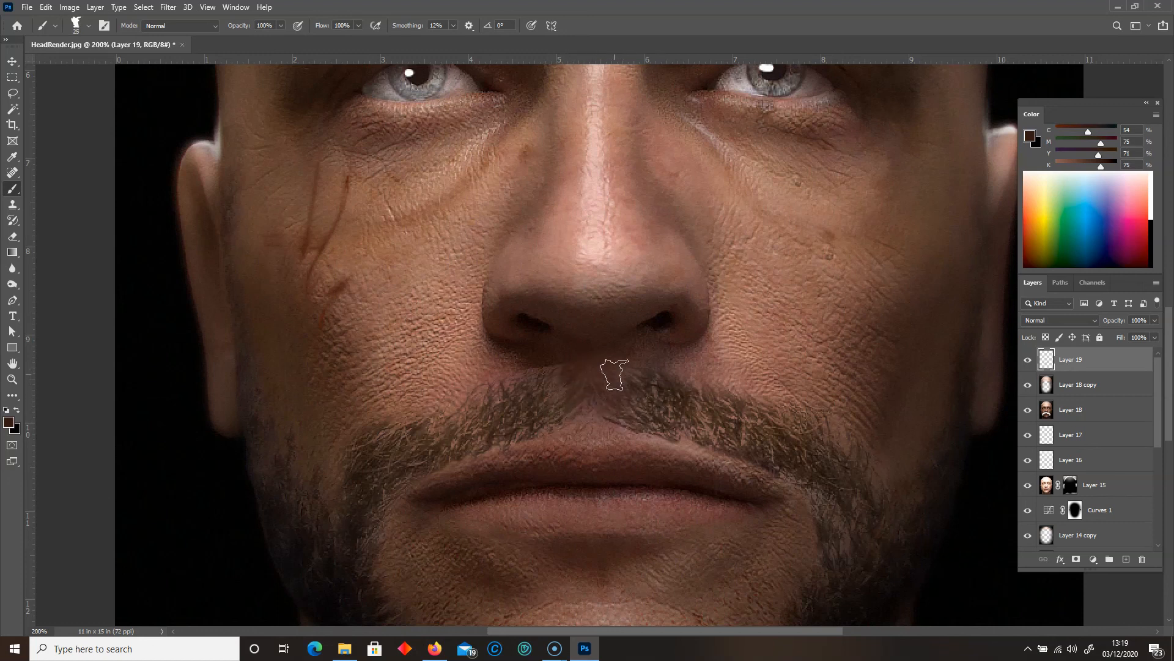
key(bracketright)
key(bracketright)
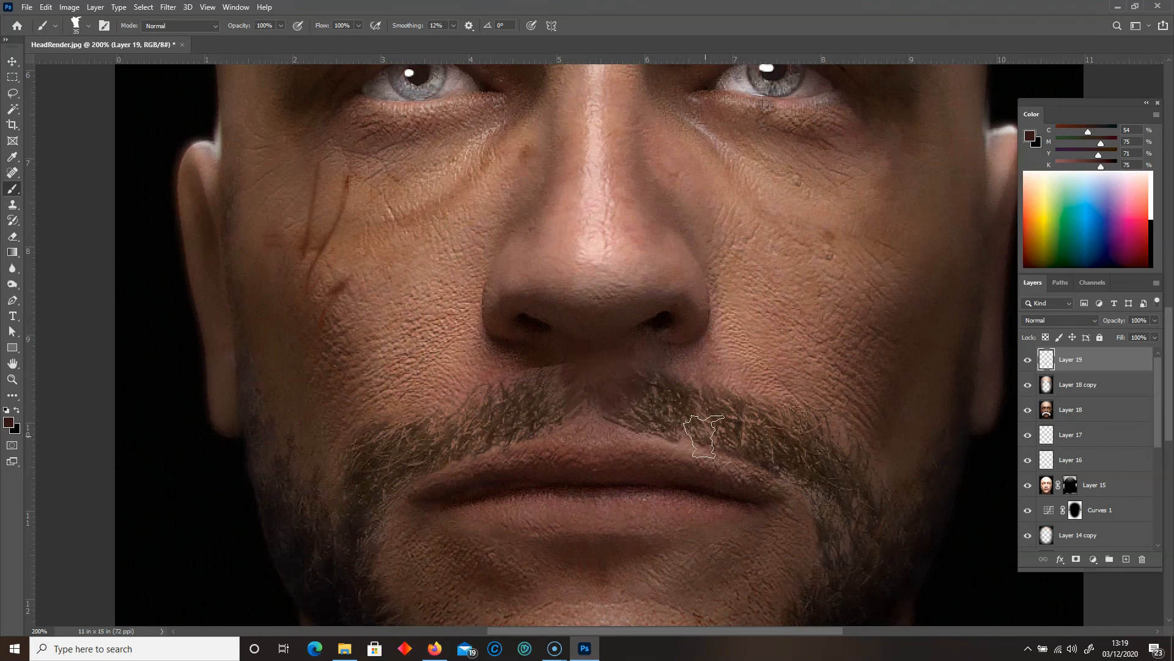
Blend the inner ends of both moustache halves with brush strokes in browns sampled from the surrounding hair and skin.
alt+click(665, 398)
alt+click(649, 431)
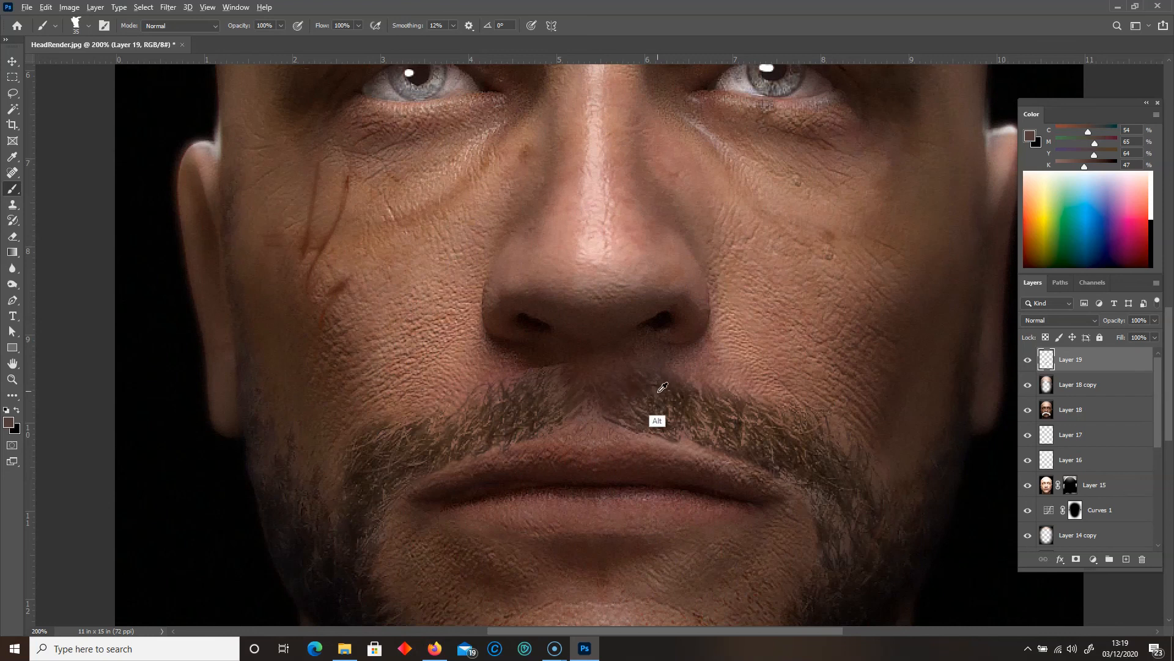
alt+click(661, 419)
alt+click(556, 401)
drag(573, 373, 546, 405)
alt+click(554, 355)
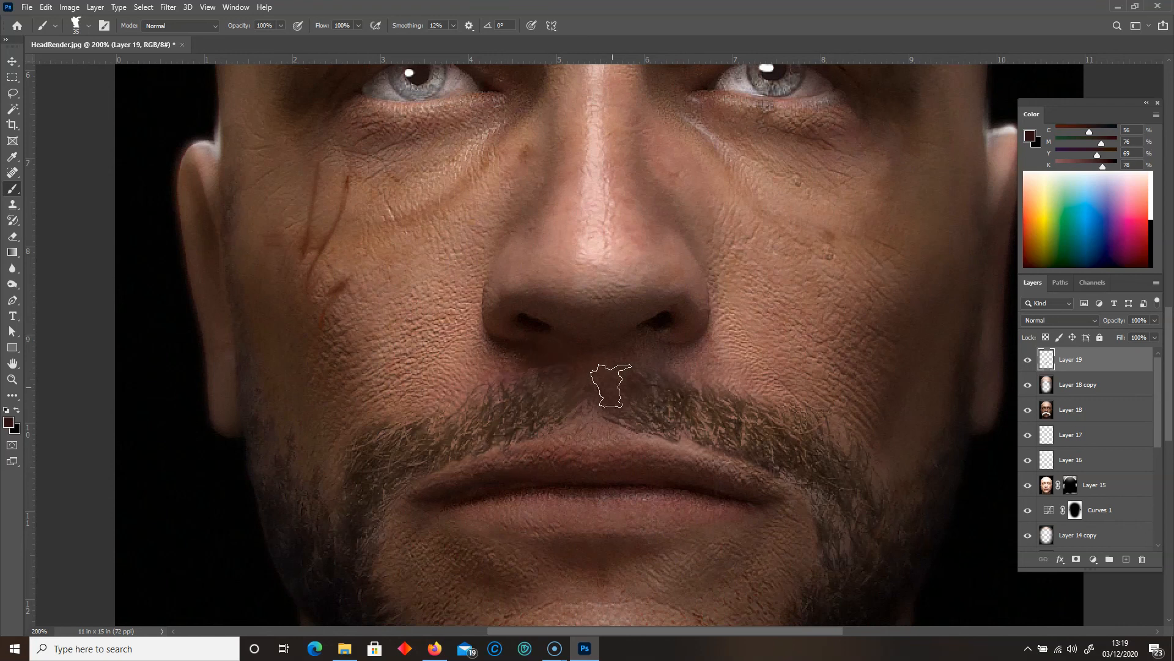
Change the area surrounding the canvas to black and view the whole face at 100% zoom.
key(ctrl+alt+0)
key(ctrl+minus)
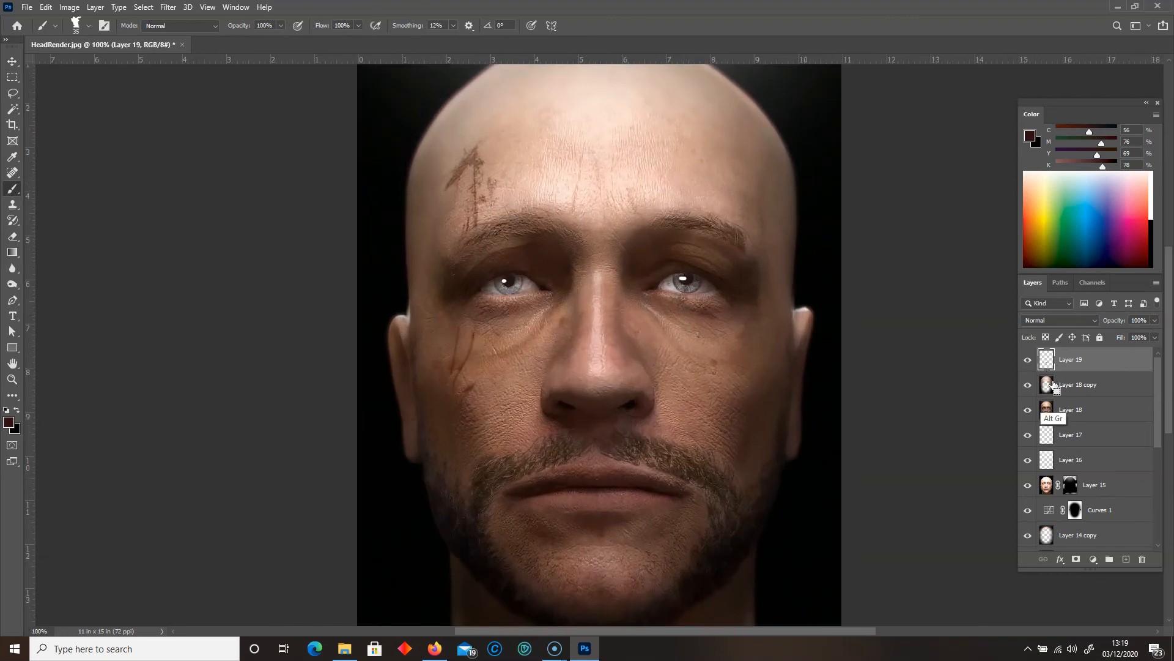
key(ctrl+plus)
right_click(255, 388)
click(275, 403)
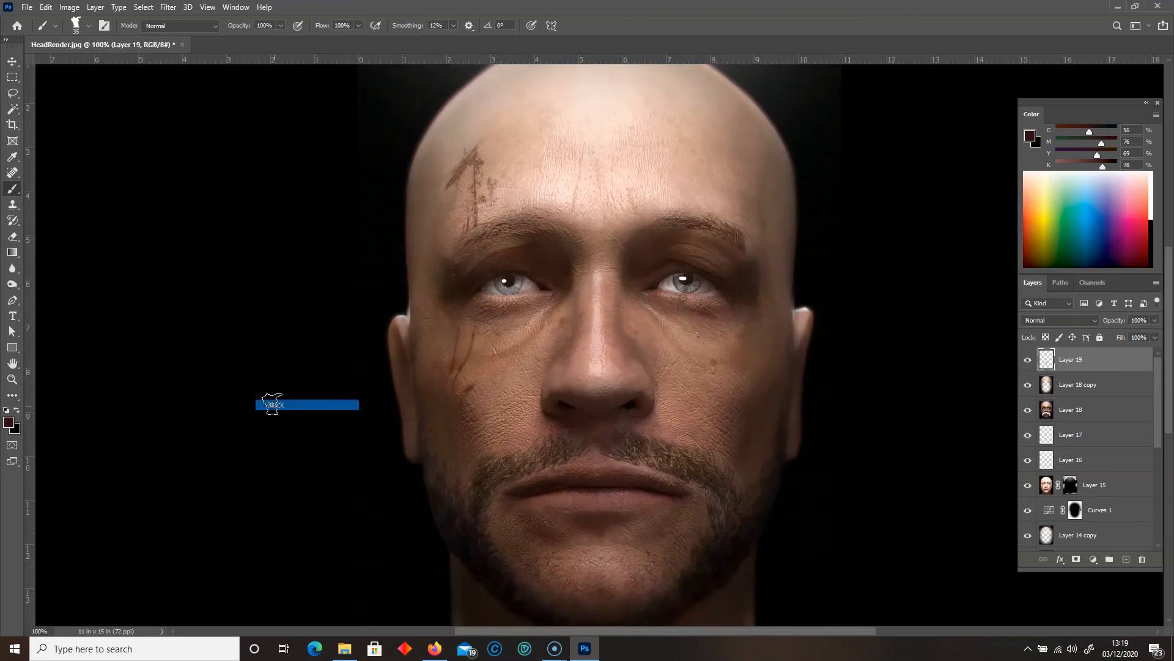
key(ctrl+minus)
key(ctrl+plus)
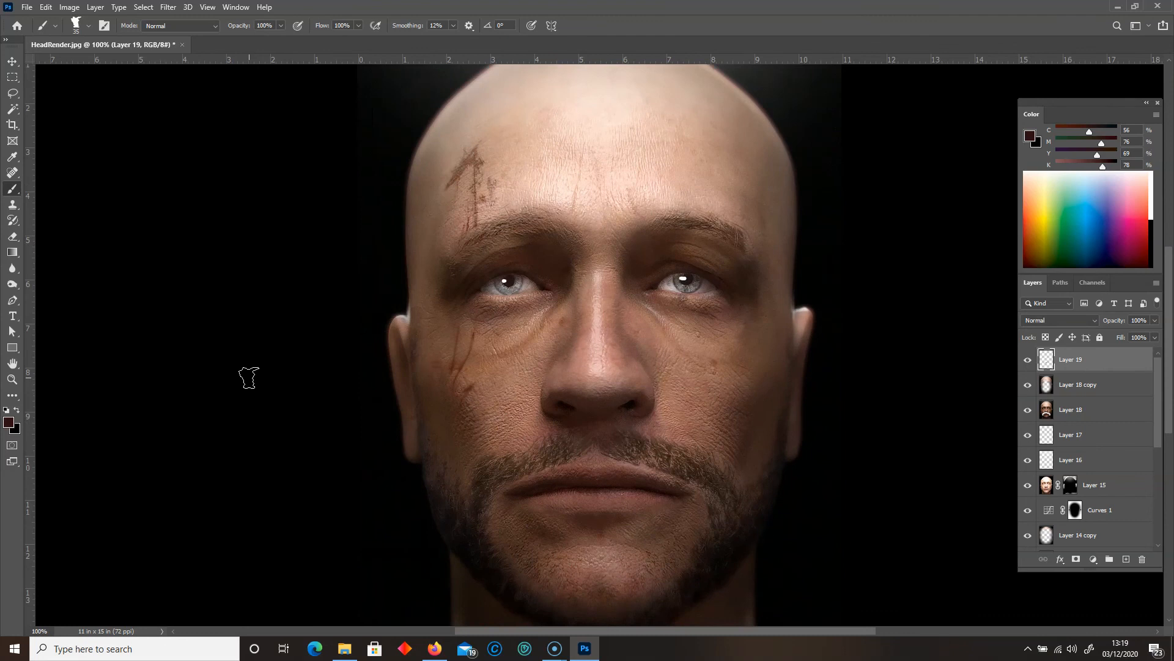